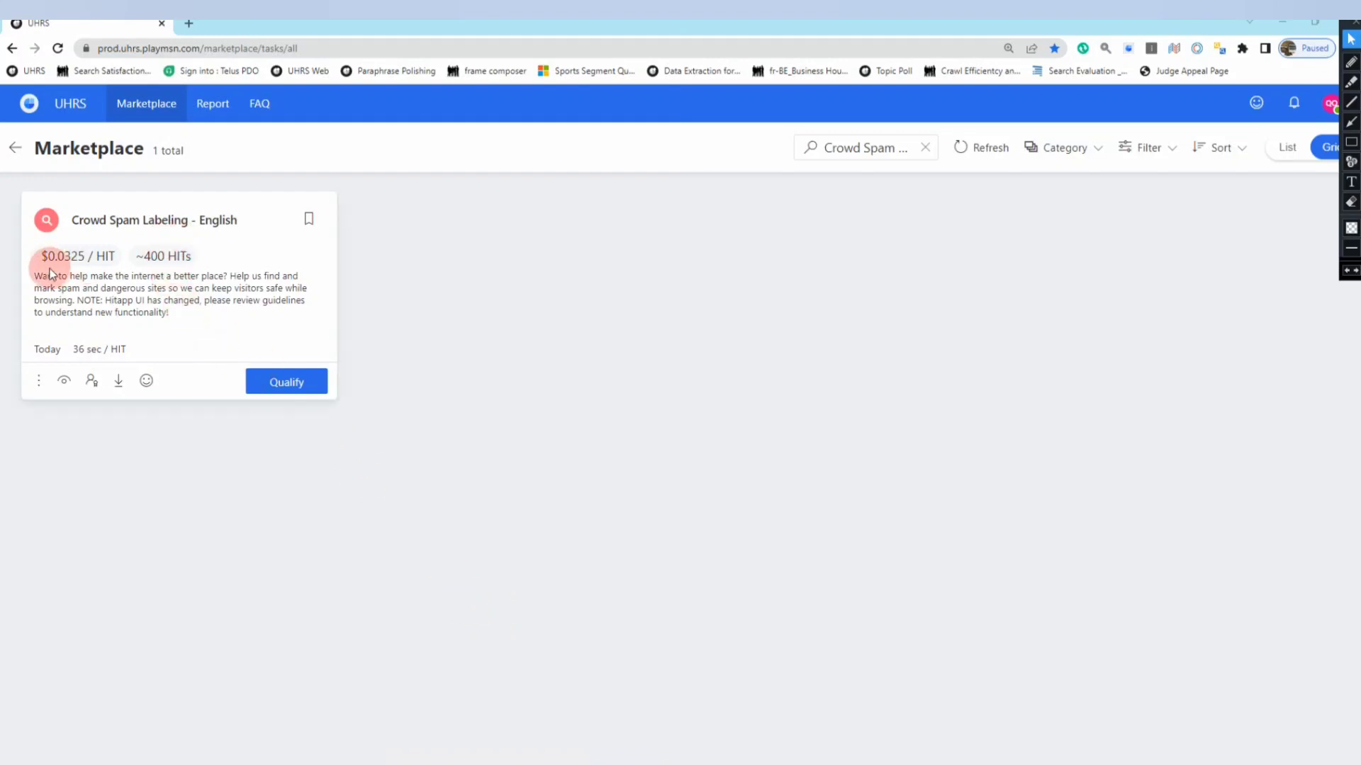
Mark the pay rate, HIT count, time per HIT and Qualify button on the task card in red, and erase the marks.
click(1350, 62)
drag(41, 263, 215, 261)
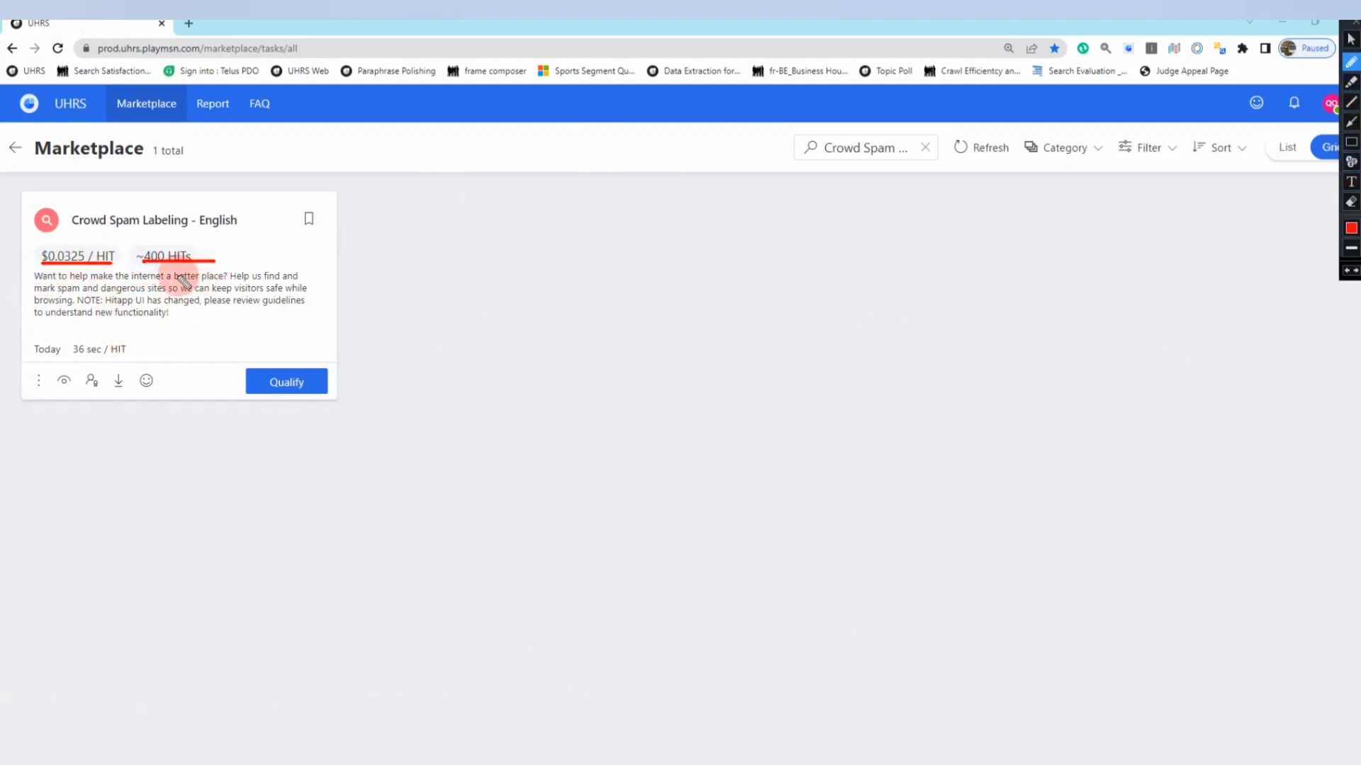
mouse_move(64, 359)
mouse_down()
mouse_move(138, 359)
mouse_move(161, 339)
mouse_up()
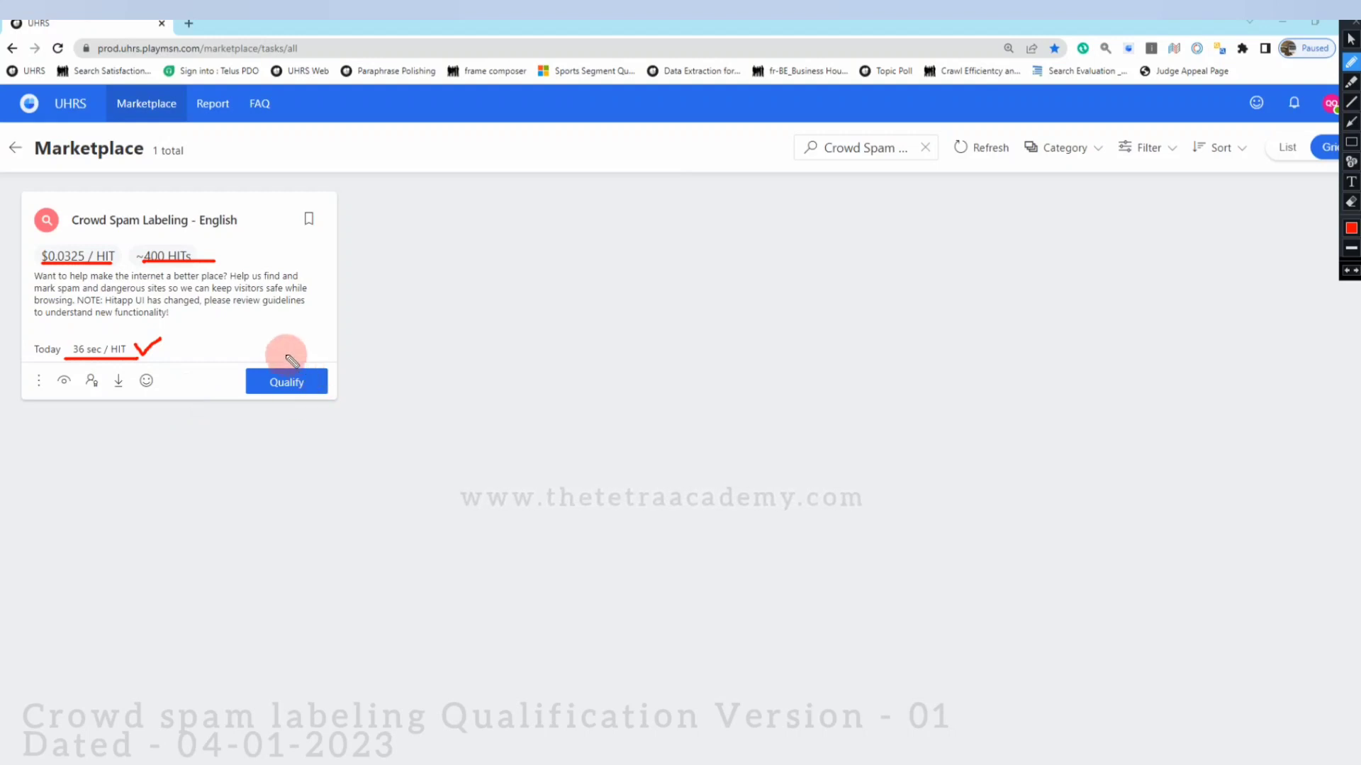
mouse_move(282, 353)
mouse_down()
mouse_move(347, 333)
mouse_move(349, 425)
mouse_move(329, 351)
mouse_up()
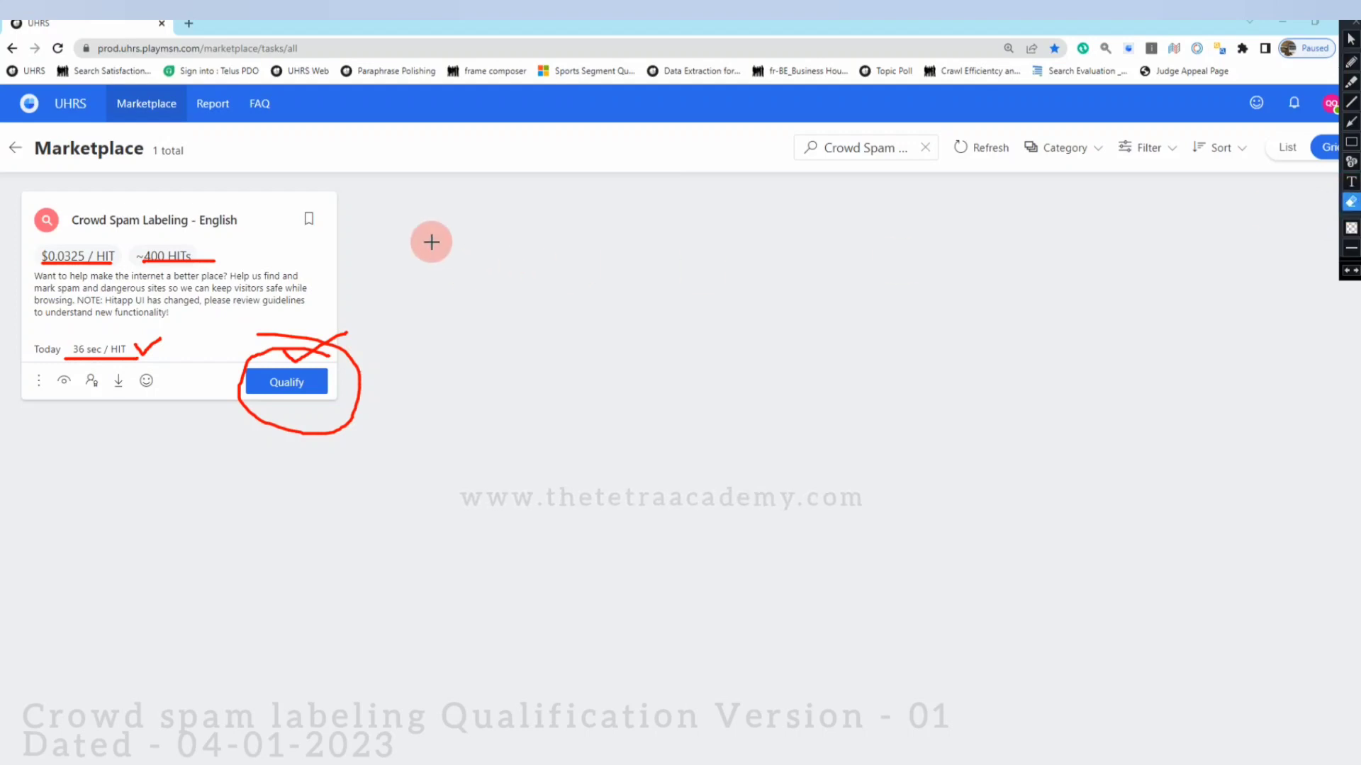
mouse_move(400, 190)
mouse_down()
mouse_move(15, 489)
mouse_move(10, 523)
mouse_up()
click(1352, 43)
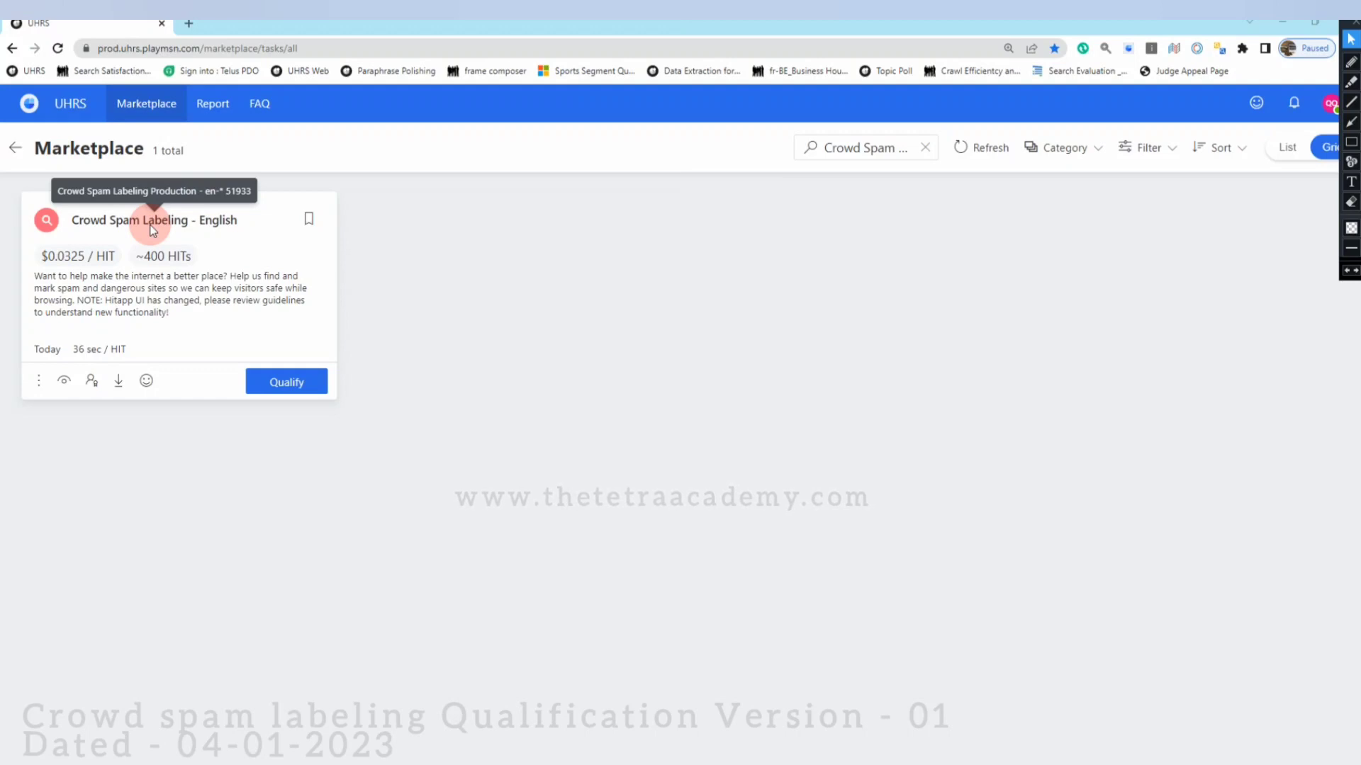
Start the Crowd Spam Labeling - English qualification, temporarily underlining the attempt and HIT counts in its prompt in red.
click(306, 383)
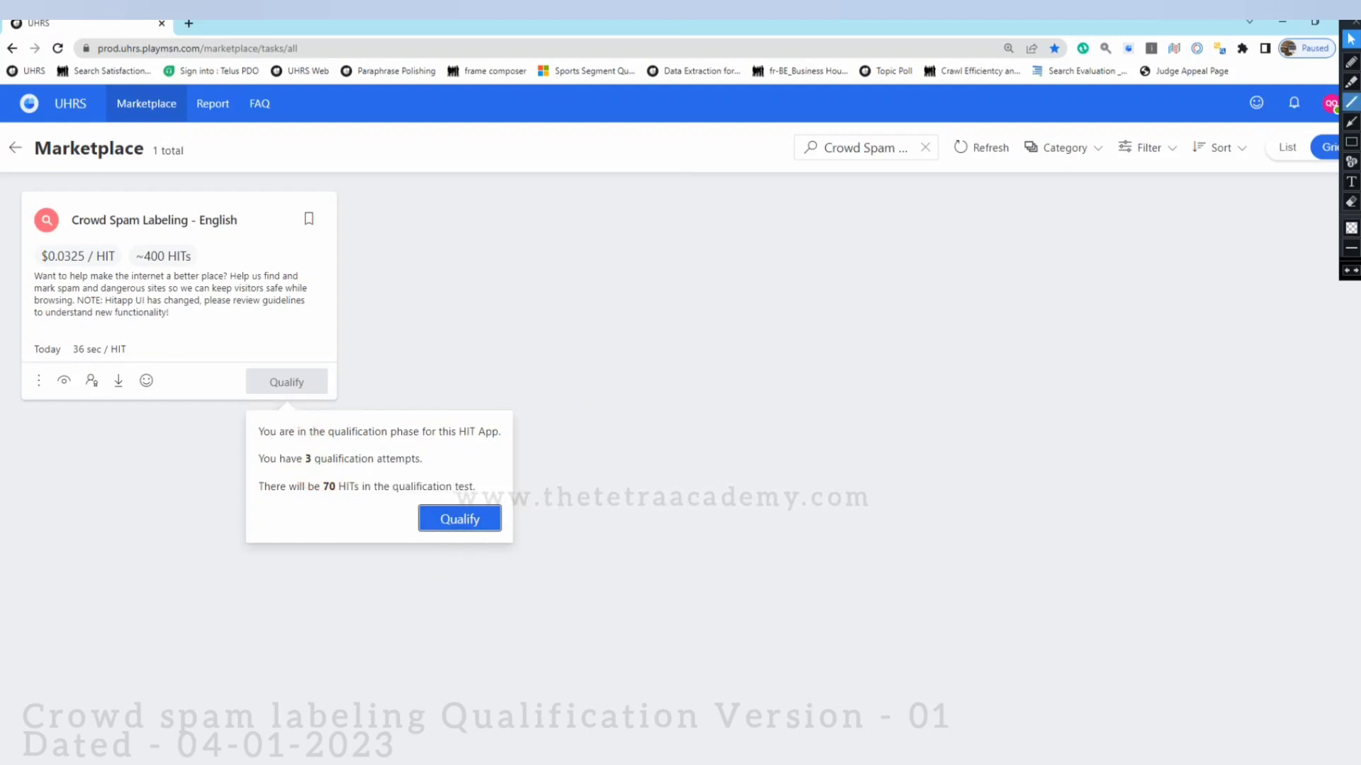
click(1351, 63)
mouse_move(291, 470)
mouse_down()
mouse_move(333, 468)
mouse_move(349, 497)
mouse_up()
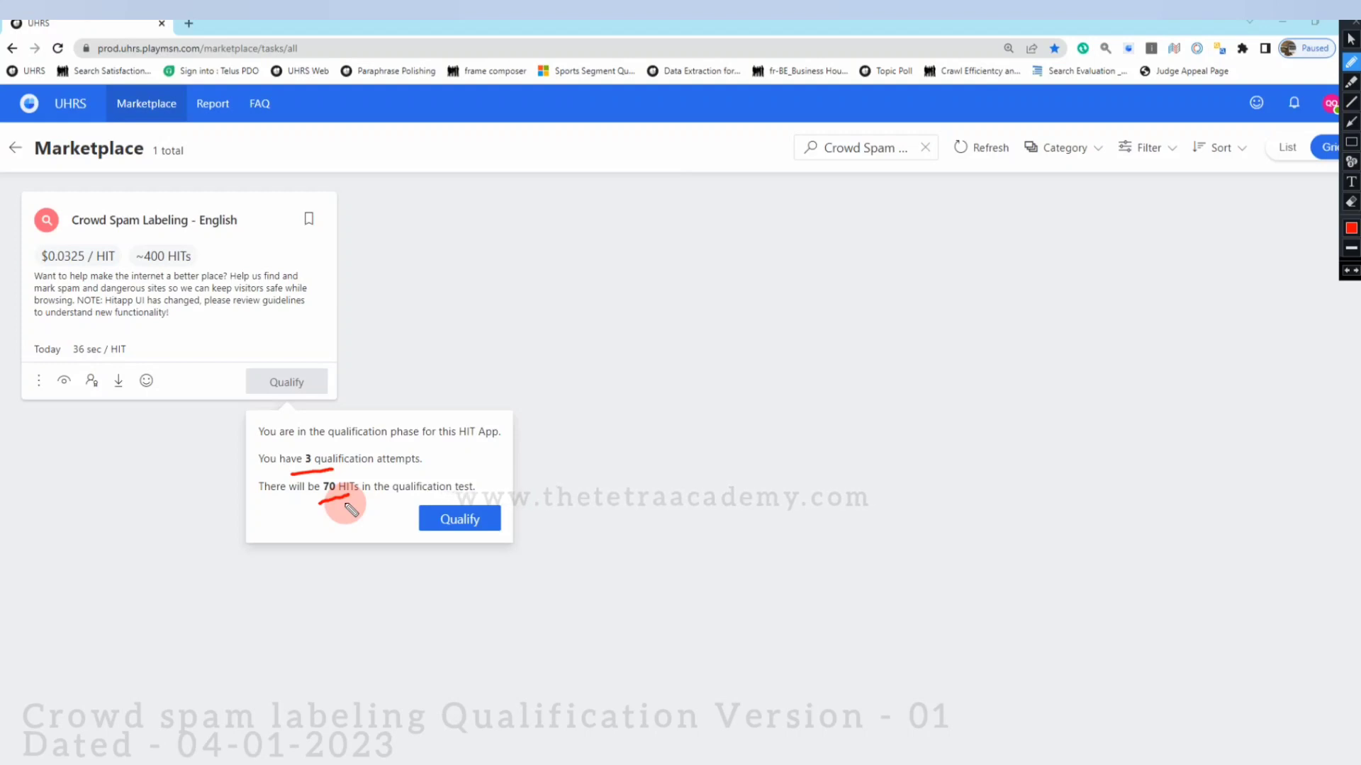
click(1351, 201)
drag(312, 452, 358, 516)
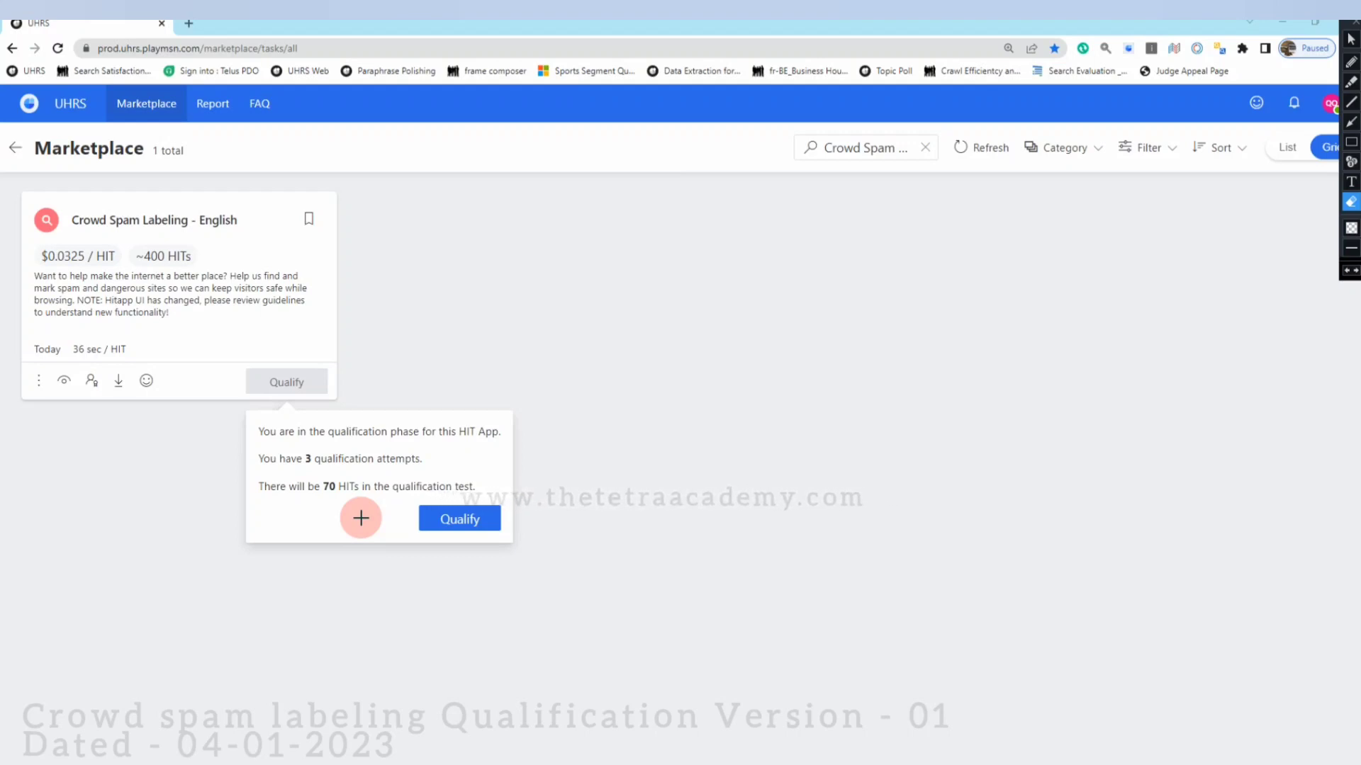
click(1352, 39)
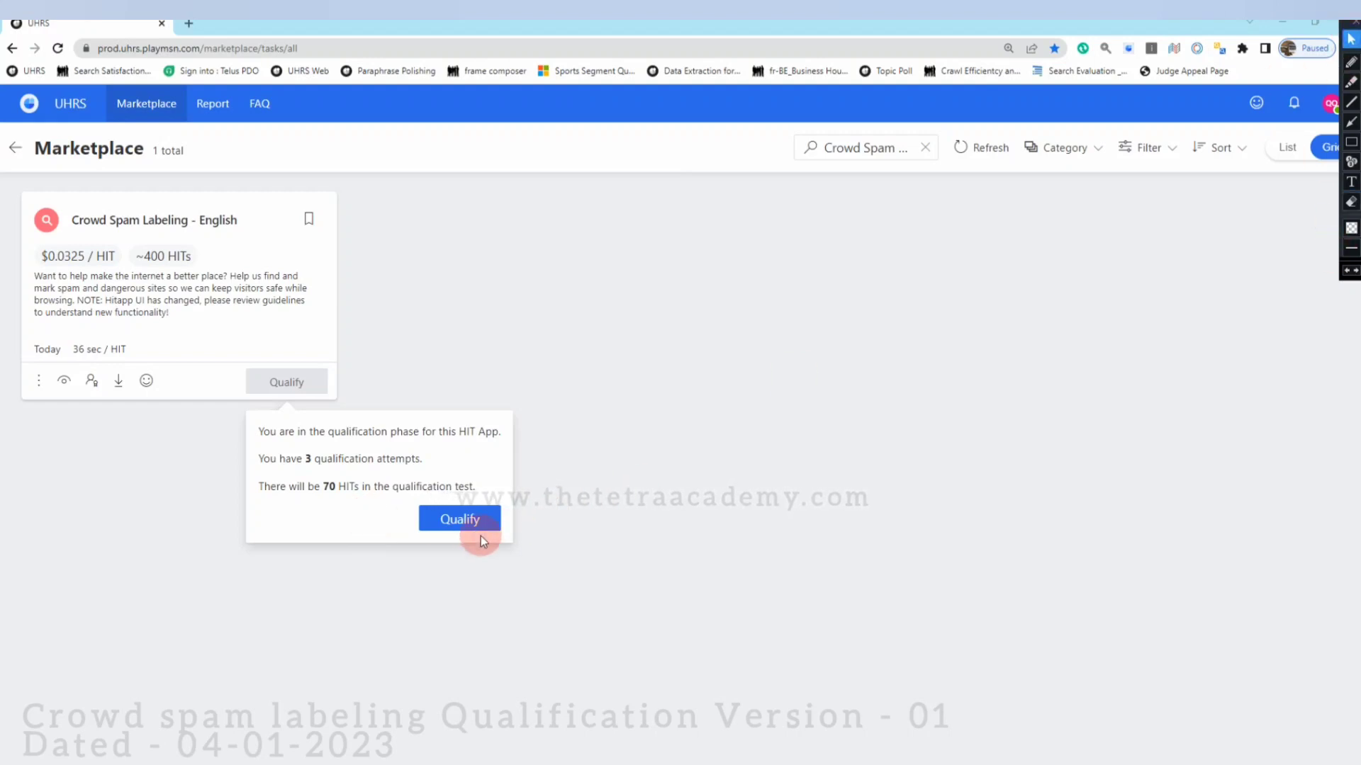
click(478, 528)
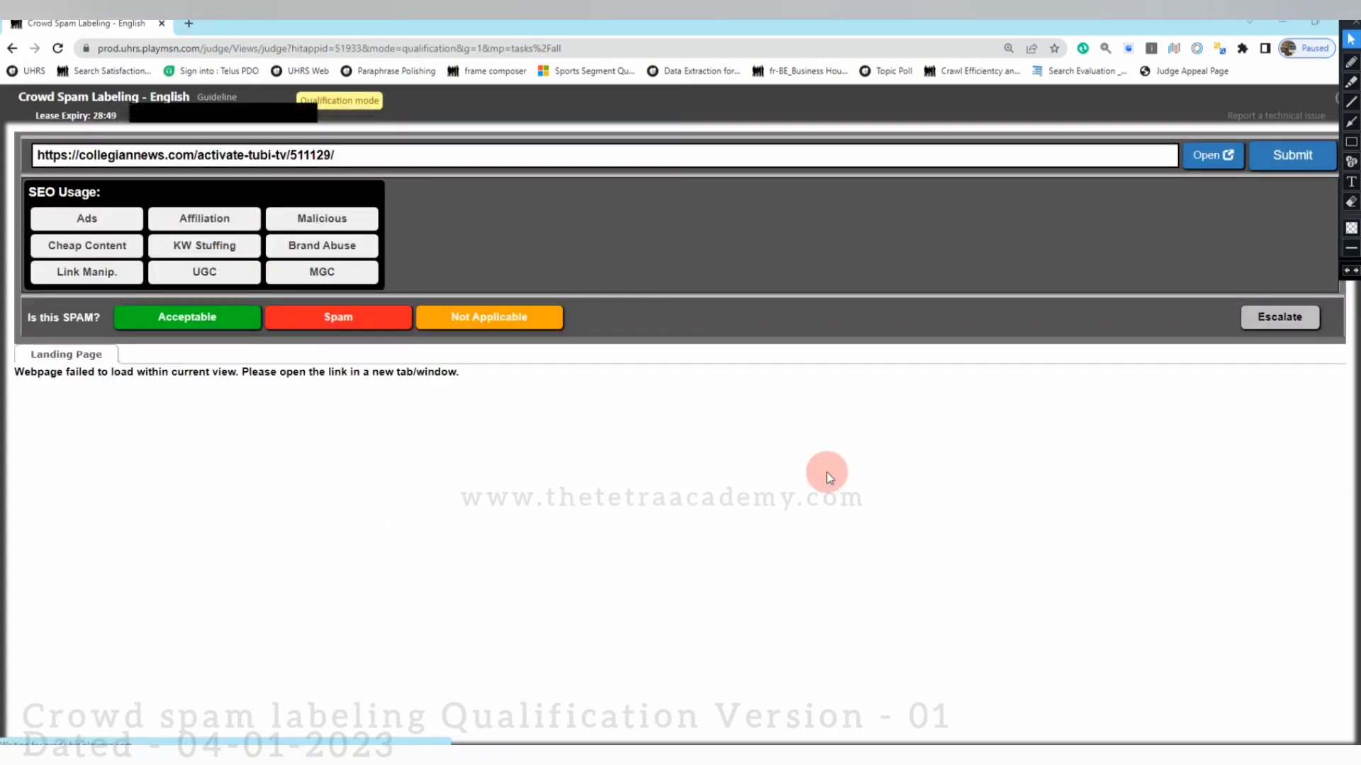
Draw red check marks beside the landing page URL and on the Acceptable, Spam and Not Applicable ratings.
click(1351, 62)
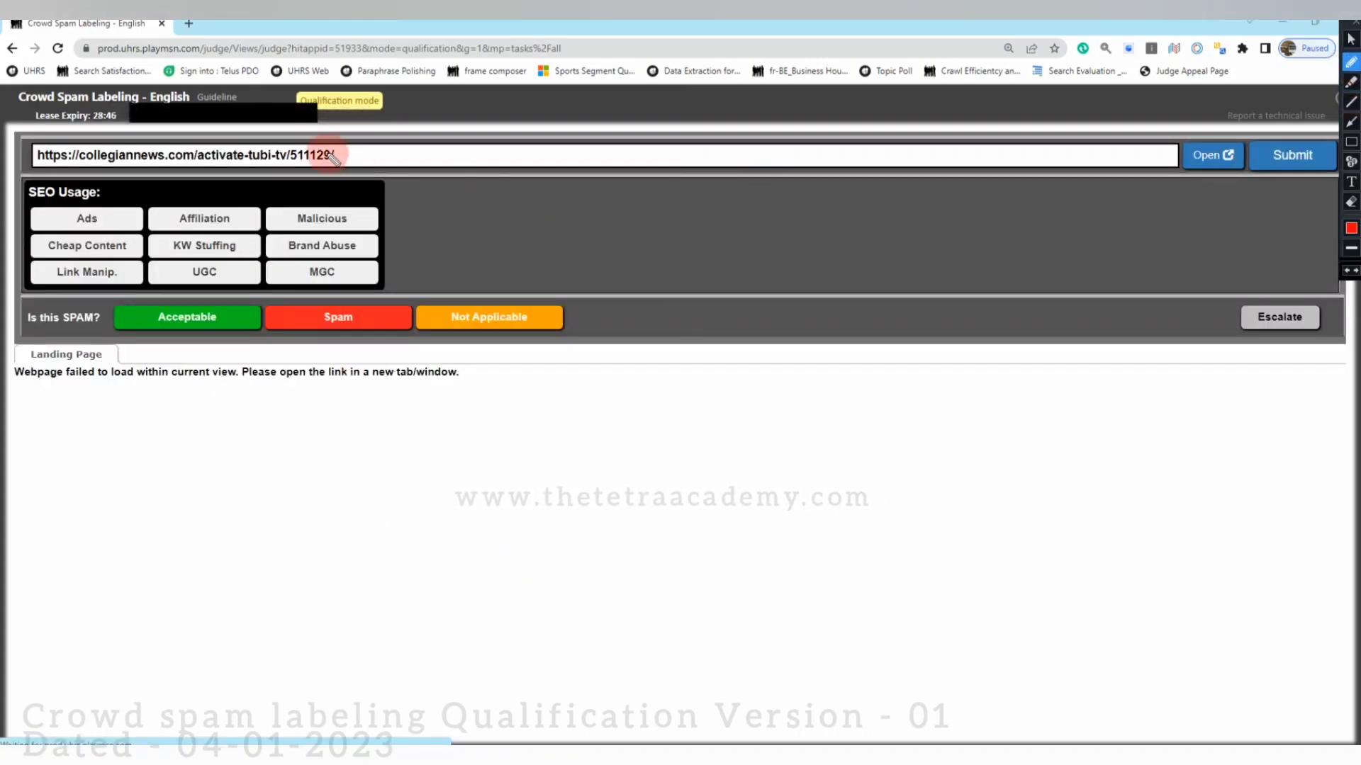
drag(337, 151, 399, 136)
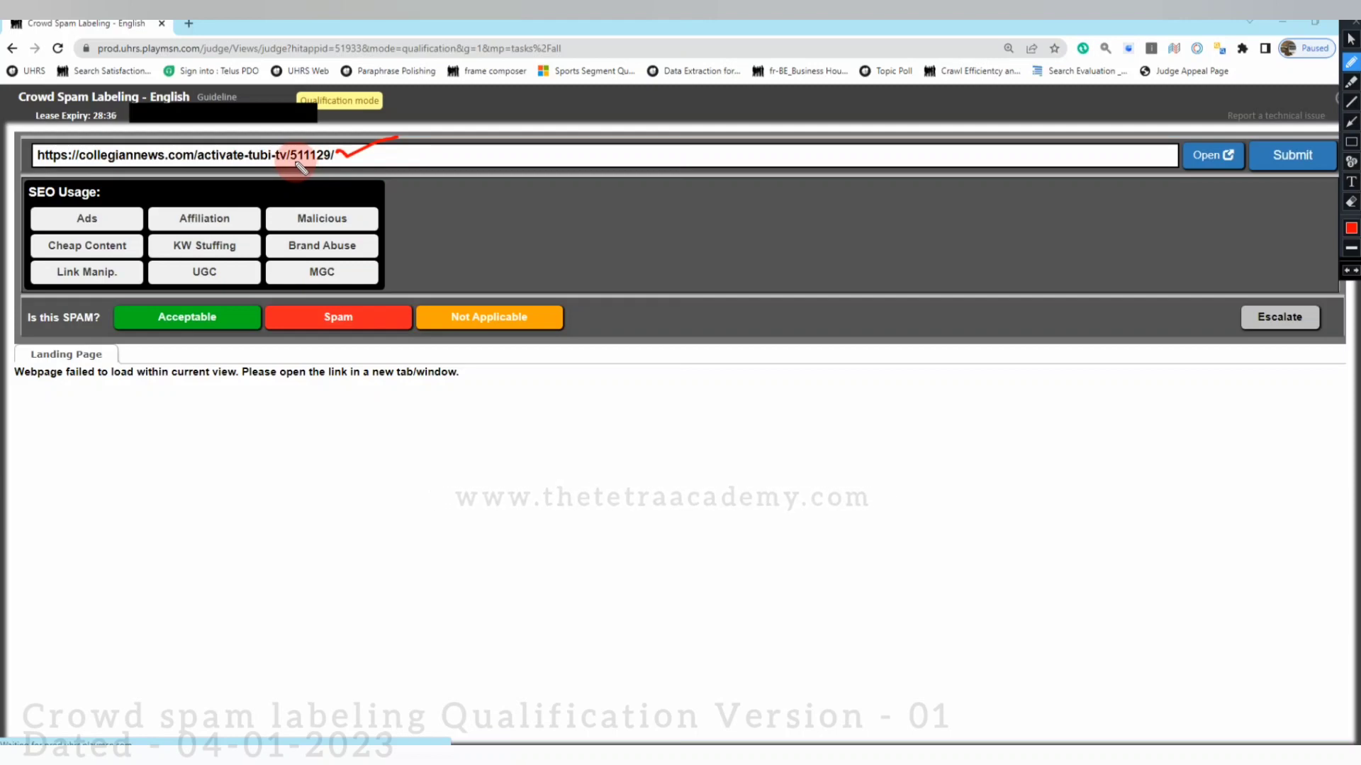
drag(136, 328, 171, 323)
drag(281, 326, 316, 309)
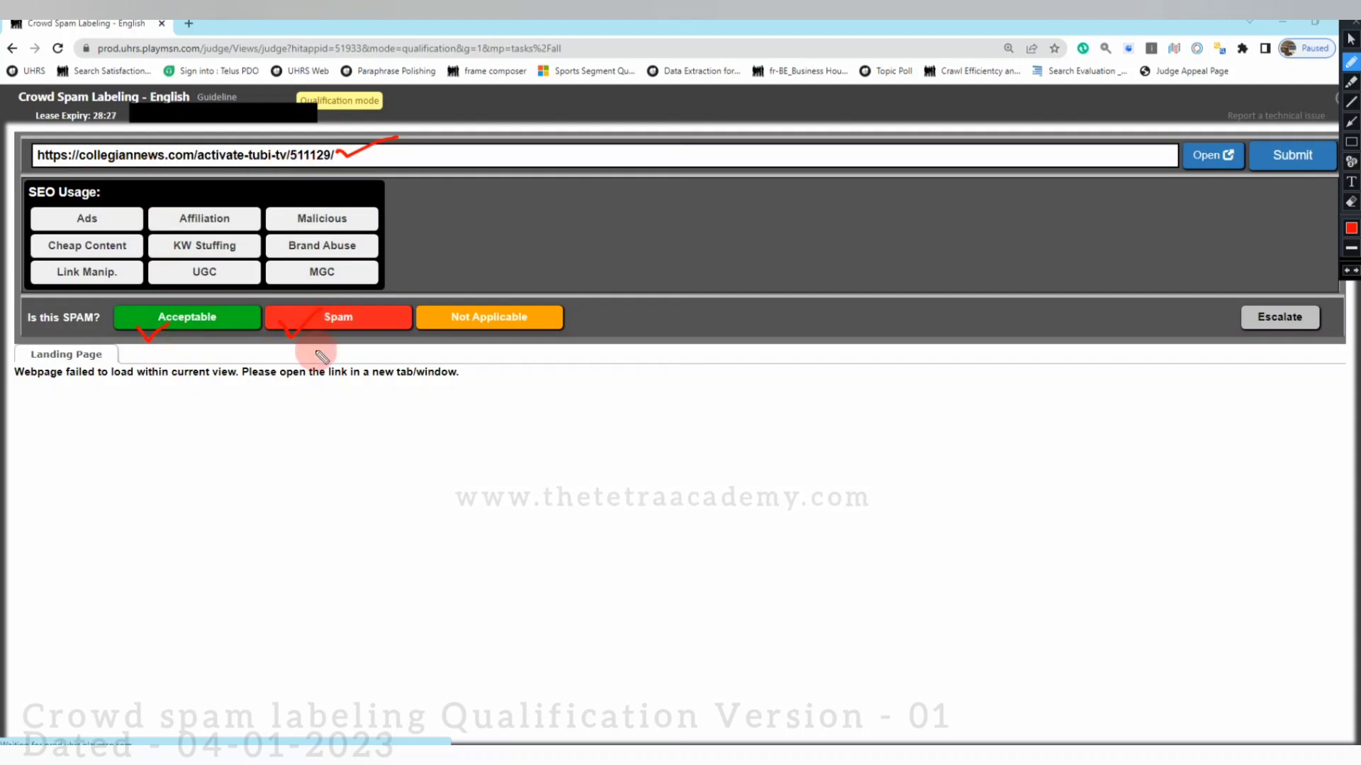
drag(427, 328, 447, 316)
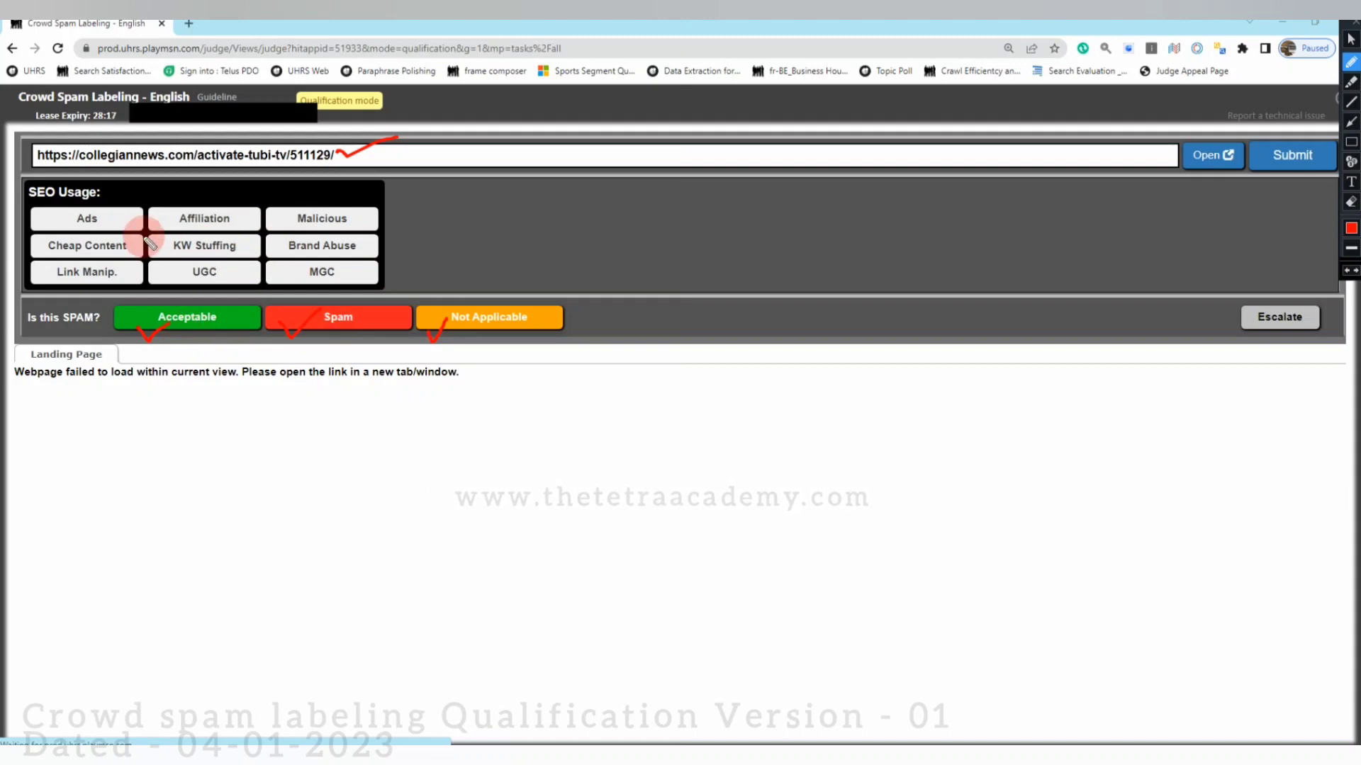
Select the Not Applicable rating and draw red check marks above Adult, Foreign, Junk/Error and Auto Downloads.
click(1350, 39)
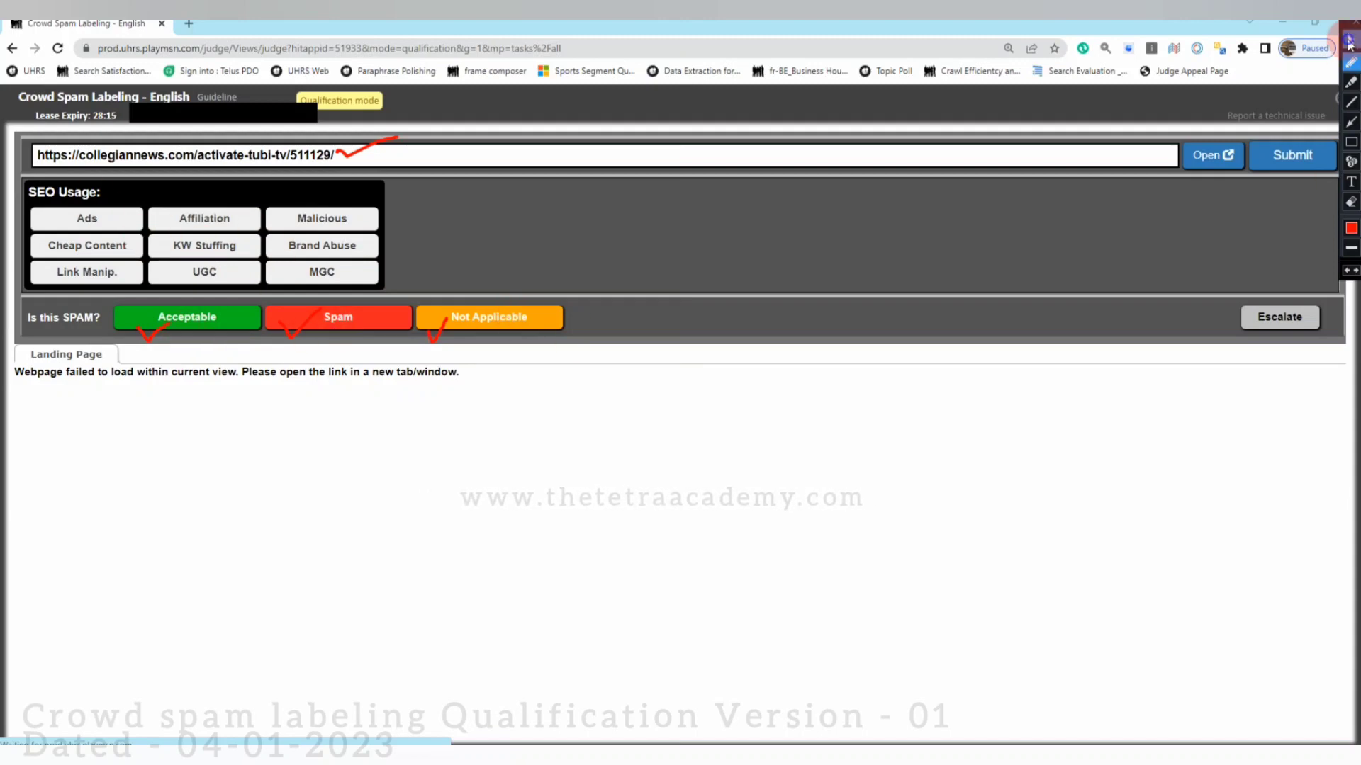
click(534, 326)
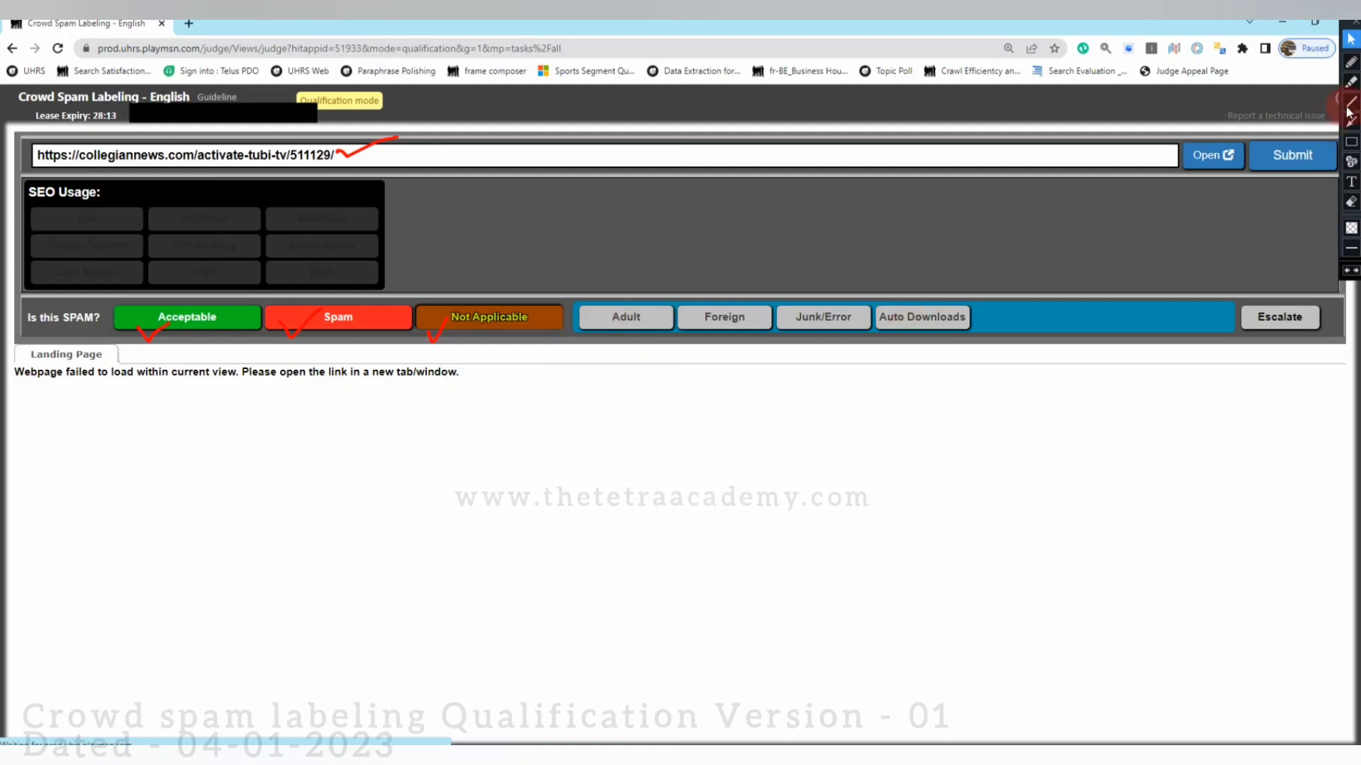
click(1351, 61)
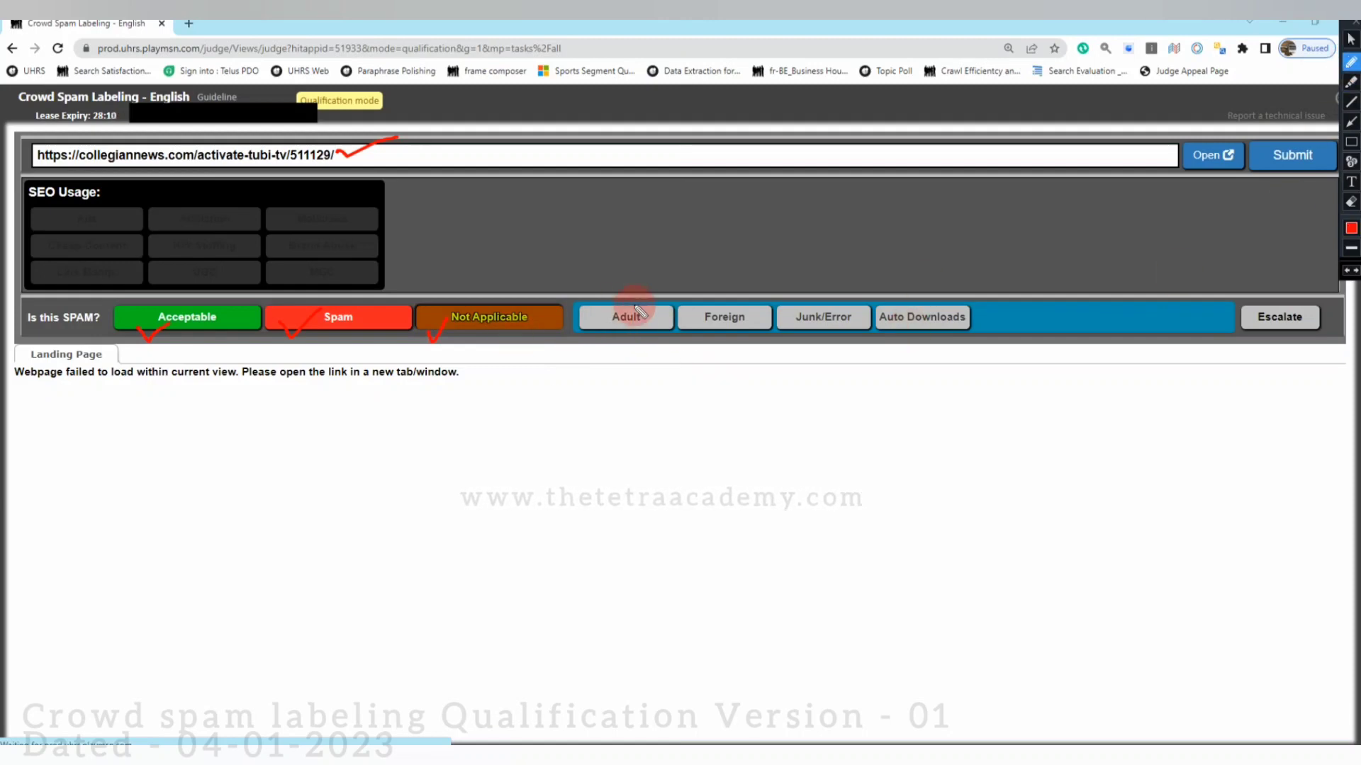
mouse_move(605, 289)
mouse_down()
mouse_move(652, 269)
mouse_move(727, 296)
mouse_move(762, 270)
mouse_up()
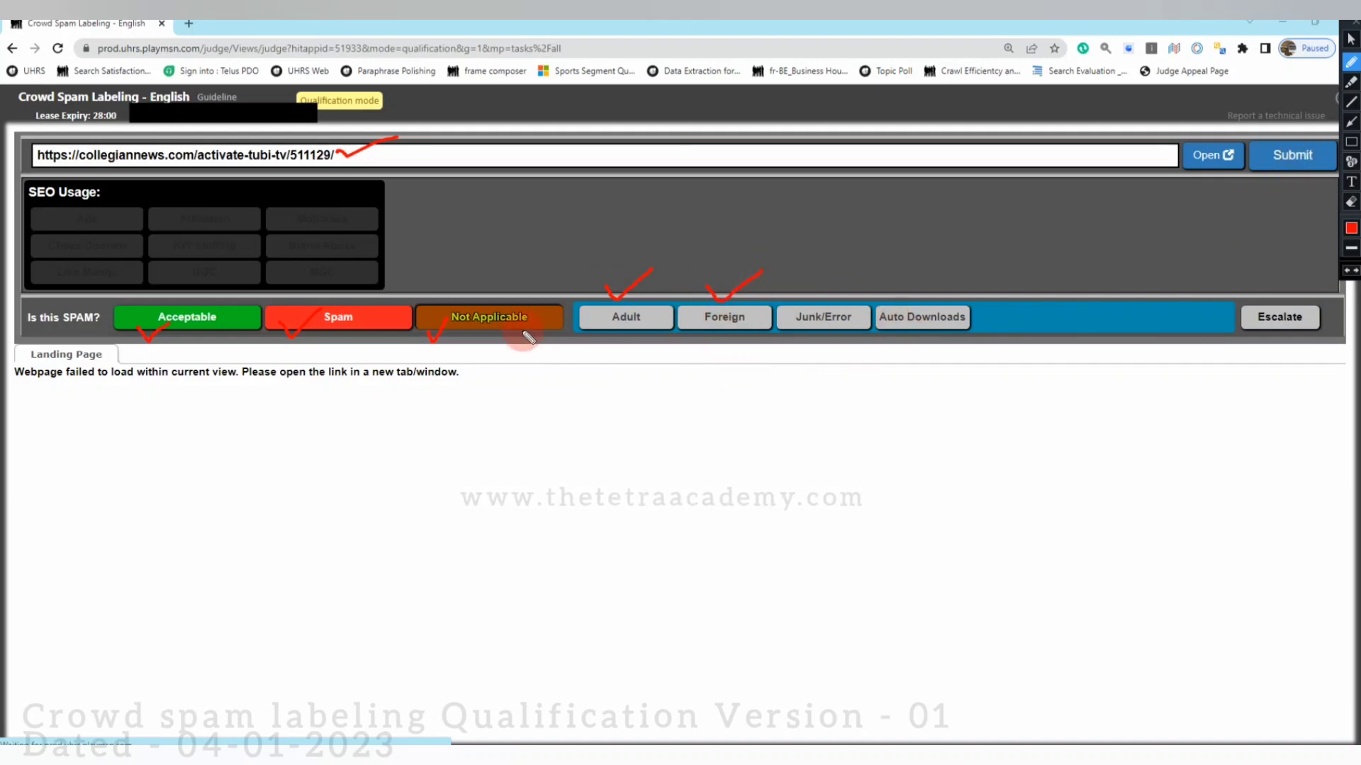
drag(815, 287, 873, 261)
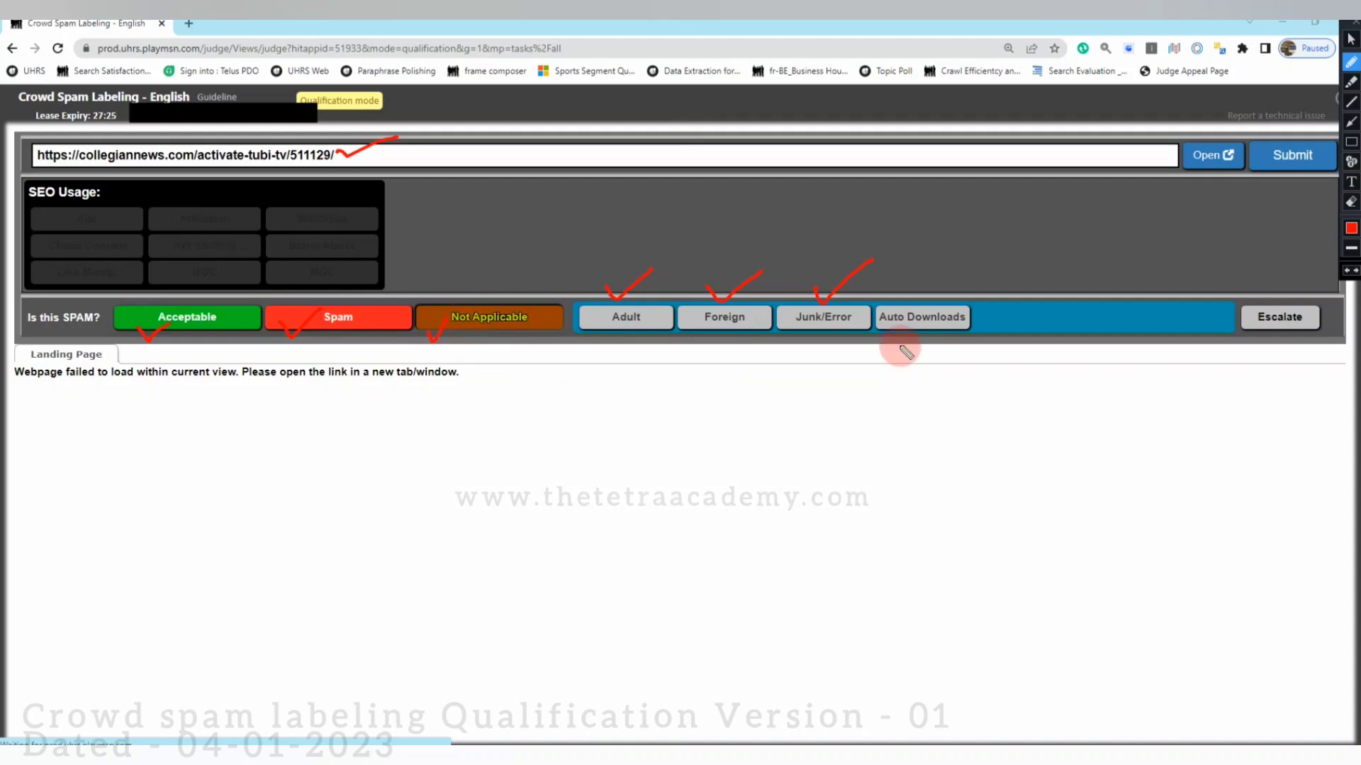
drag(916, 290, 964, 267)
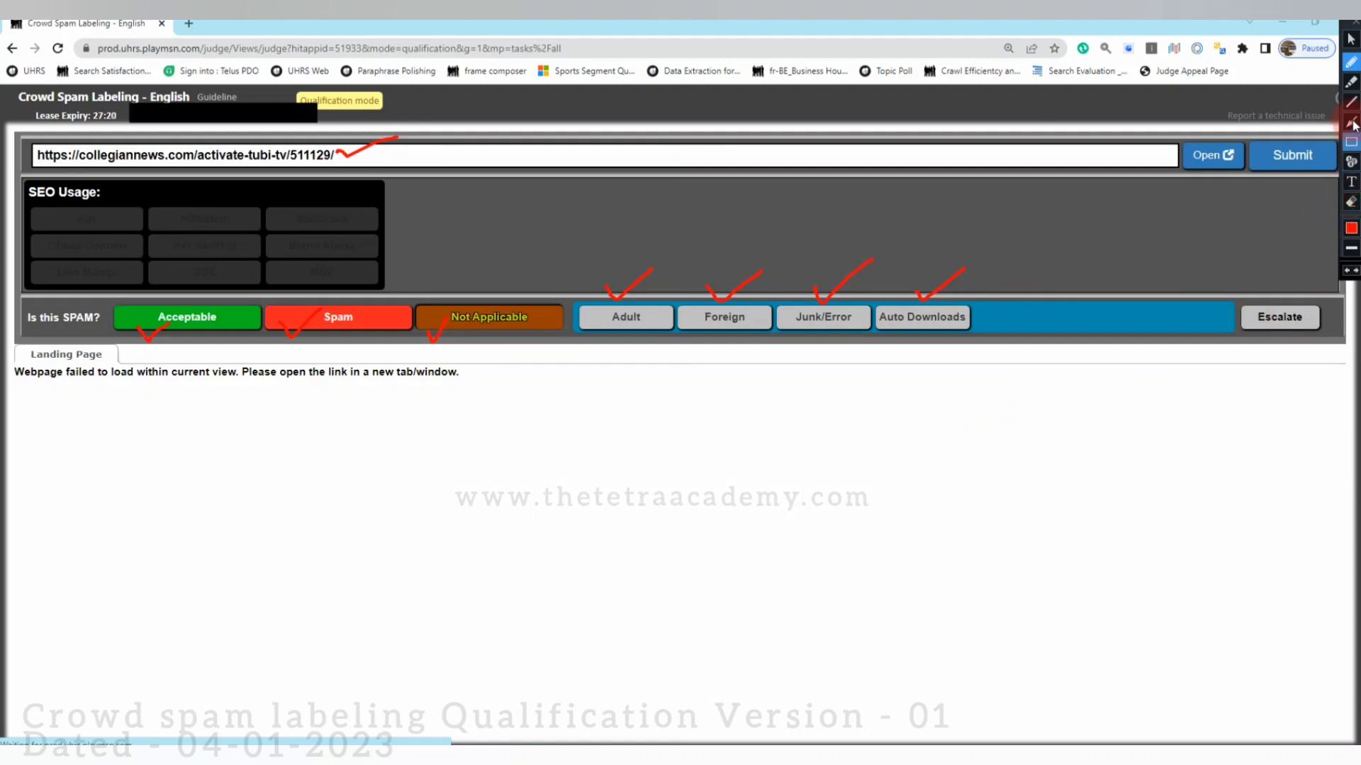
Erase all red check marks from the rating options and the landing page URL.
click(1350, 202)
mouse_move(995, 236)
mouse_down()
mouse_move(404, 416)
mouse_move(112, 452)
mouse_up()
drag(334, 130, 506, 170)
click(1351, 40)
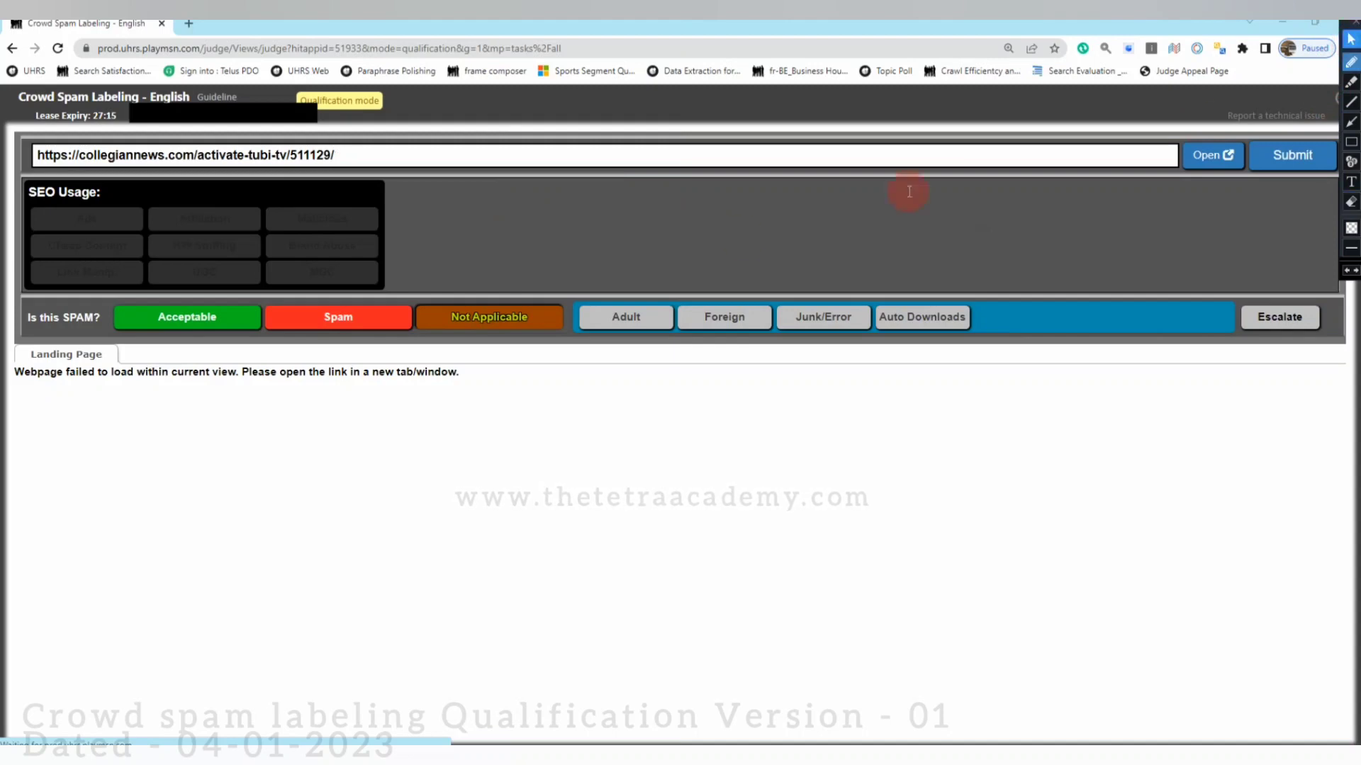
Select the Acceptable rating and temporarily mark Ads, Cheap Content, Link Manip., UGC and Affiliation with red check marks.
click(189, 319)
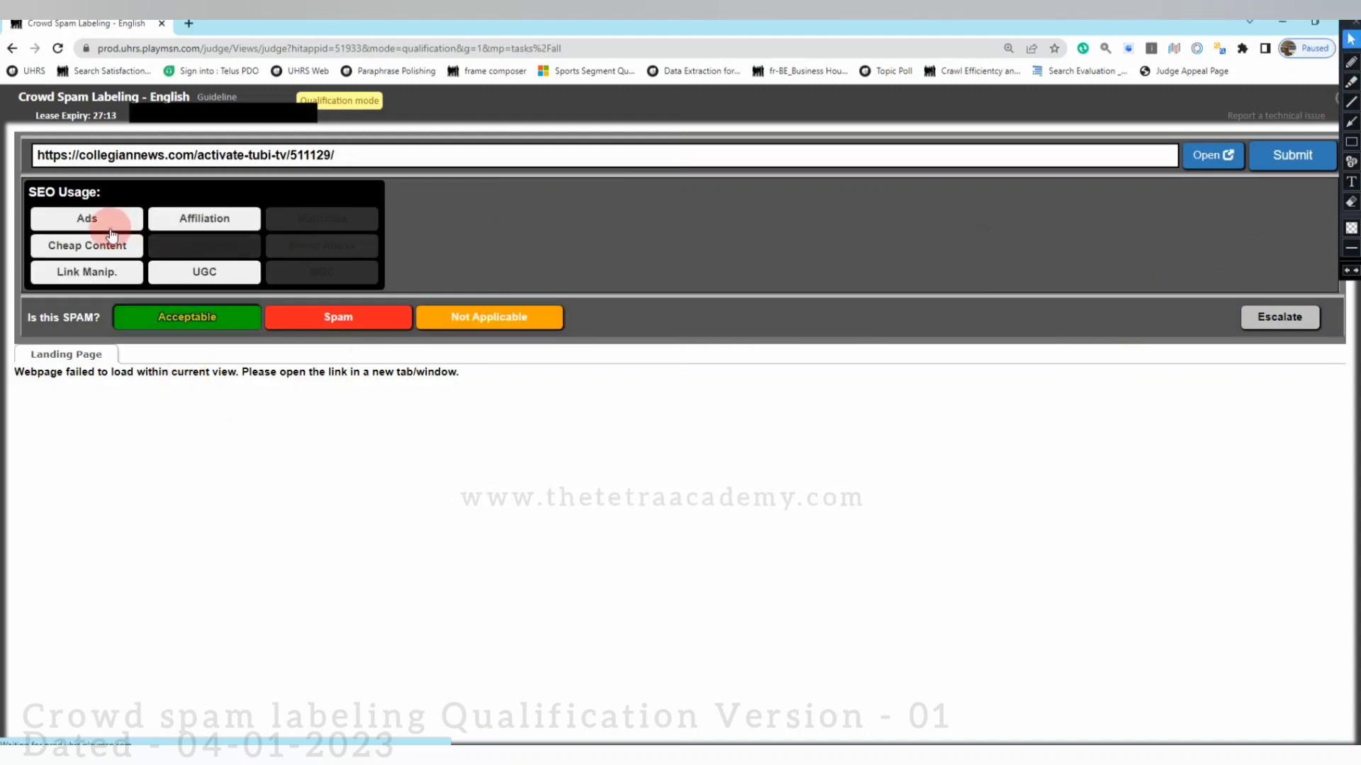
click(1350, 61)
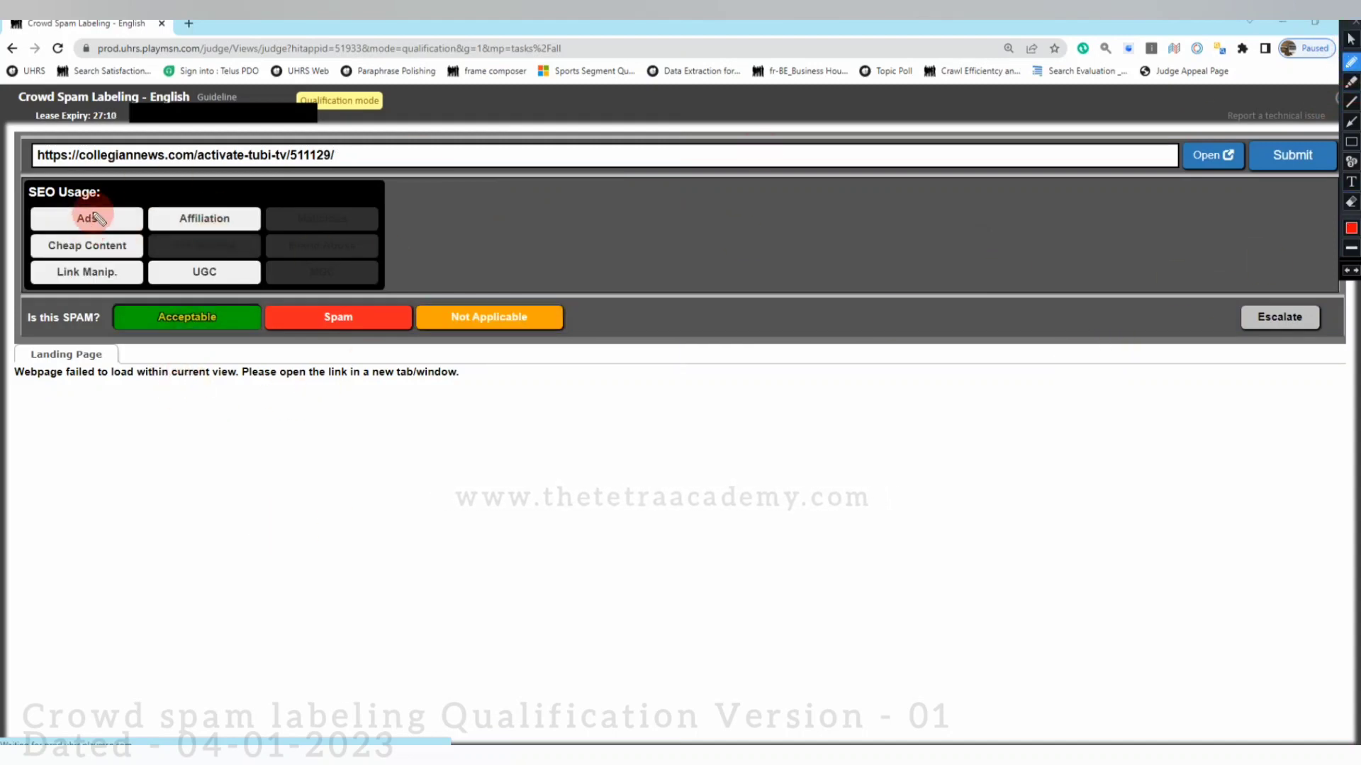
drag(103, 200, 151, 184)
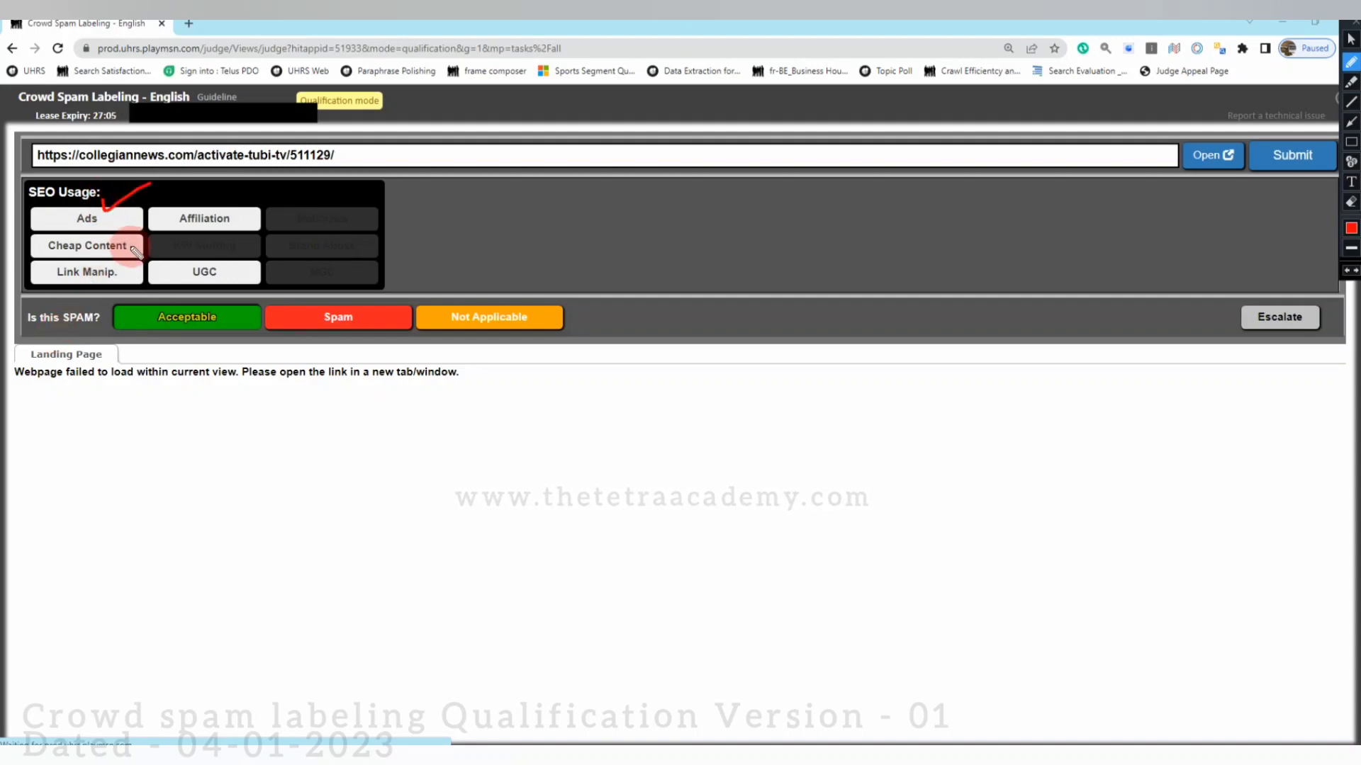
mouse_move(132, 247)
mouse_down()
mouse_move(158, 238)
mouse_move(135, 264)
mouse_up()
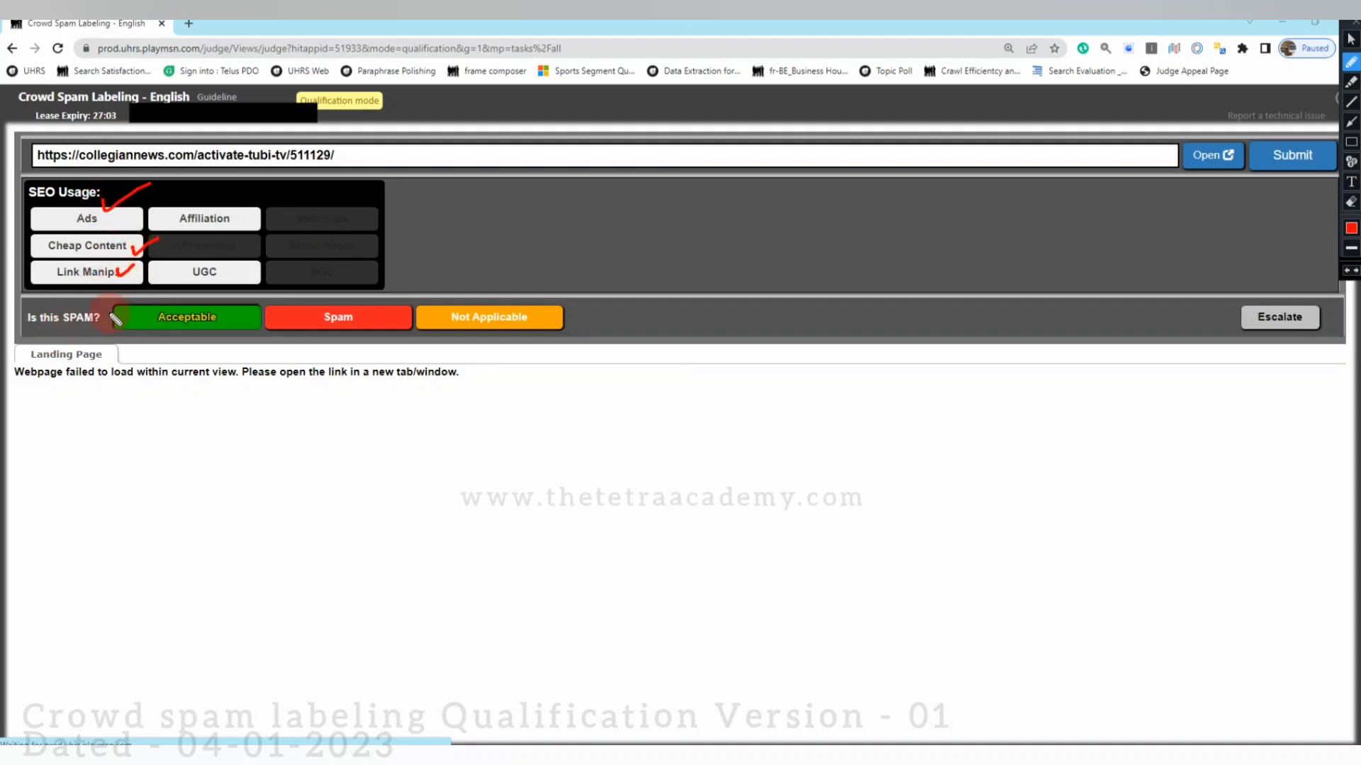
drag(222, 273, 273, 262)
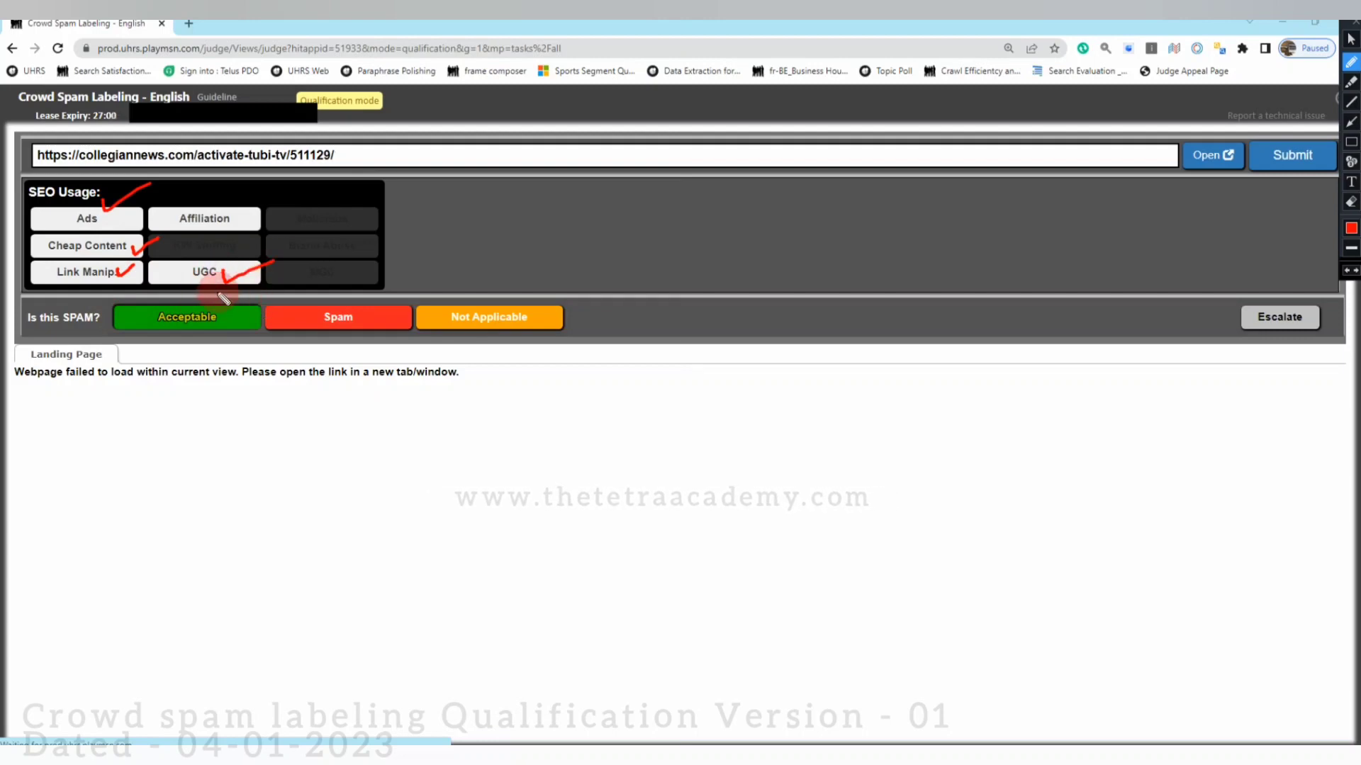
drag(236, 217, 284, 195)
click(1351, 202)
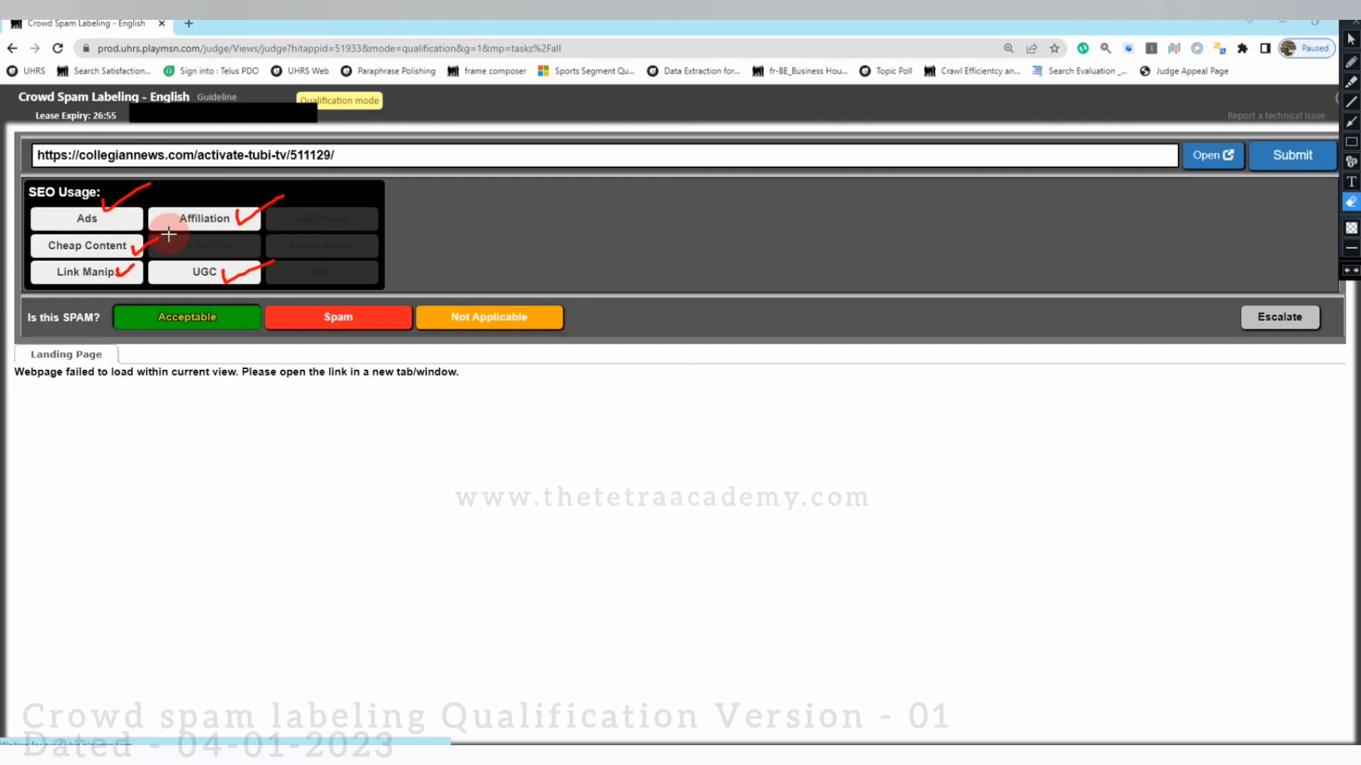
mouse_move(300, 265)
mouse_down()
mouse_move(75, 292)
mouse_move(55, 308)
mouse_up()
click(1351, 39)
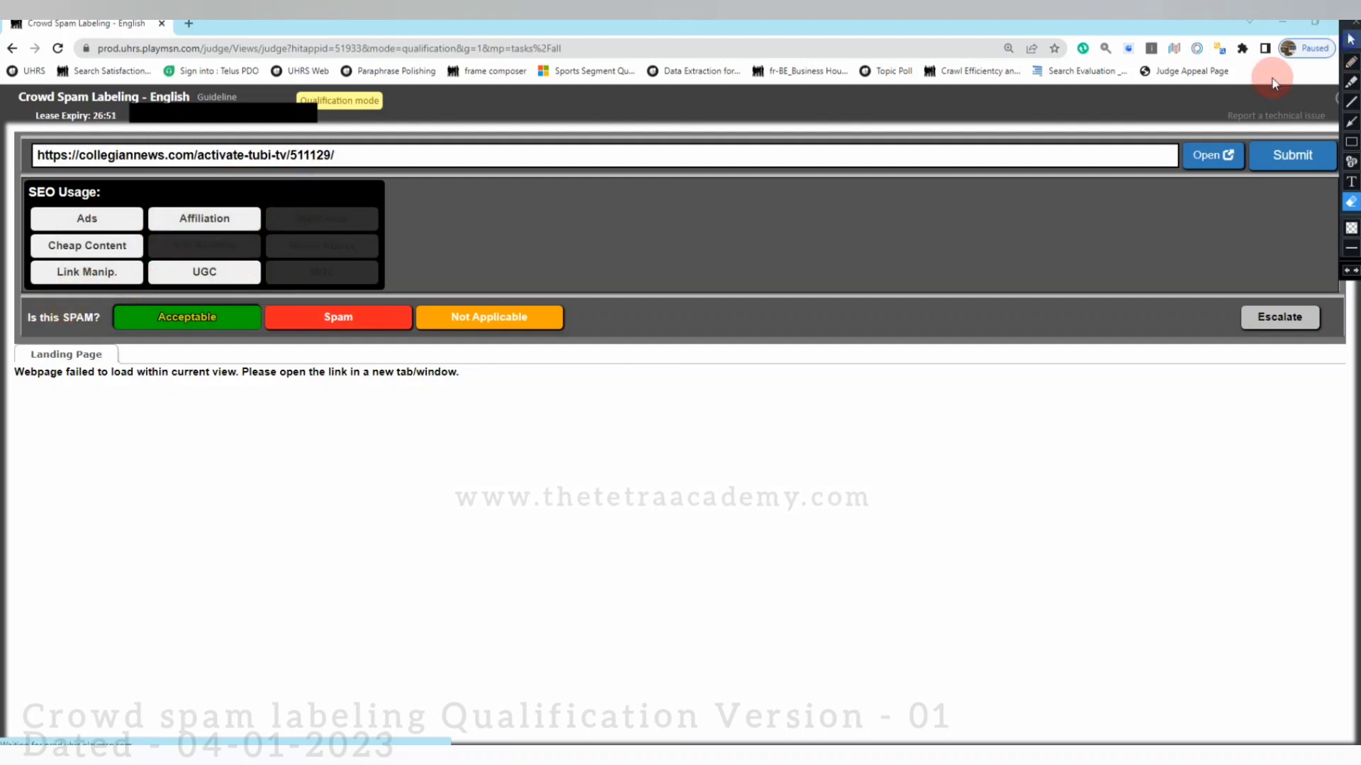
Select the Spam rating and place numbered markers 1 to 5 at the URL, Open, Acceptable, SEO Usage and Submit.
click(318, 322)
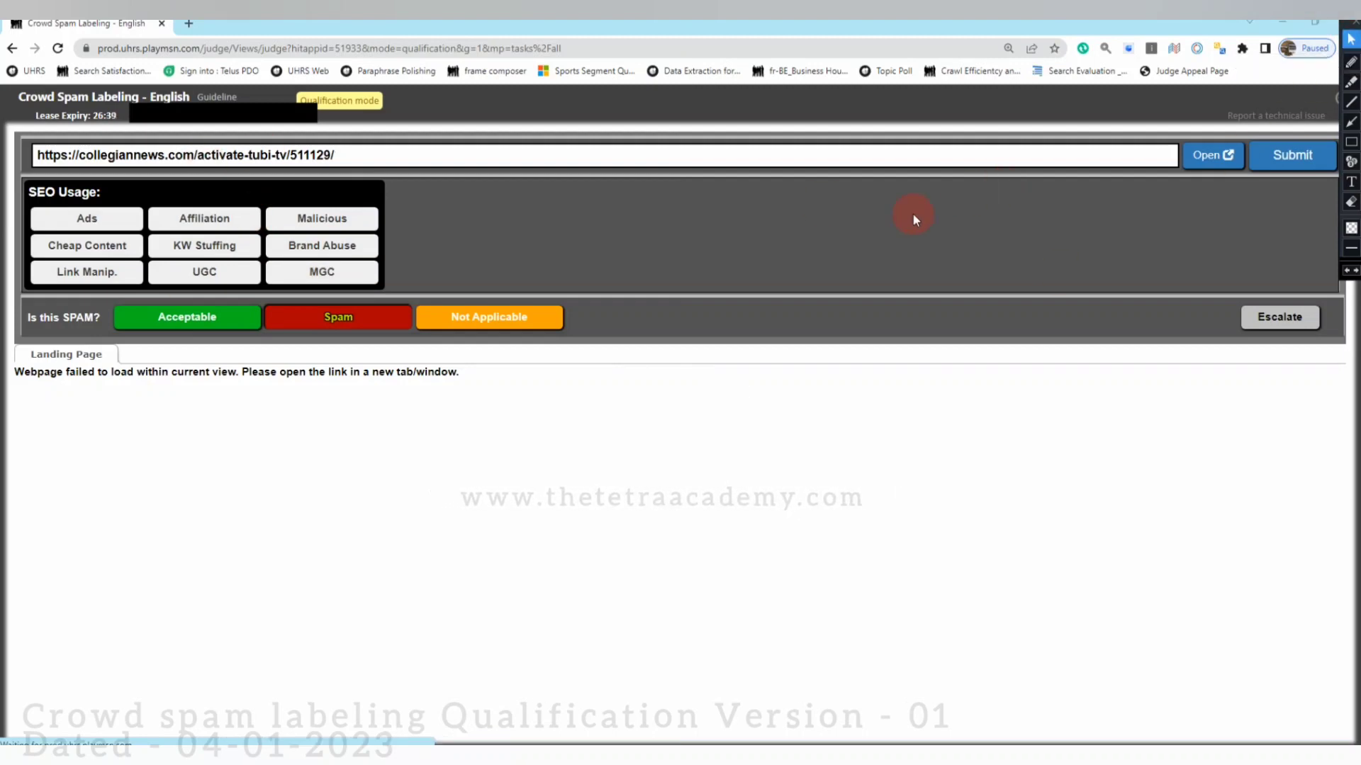
click(1350, 162)
click(356, 153)
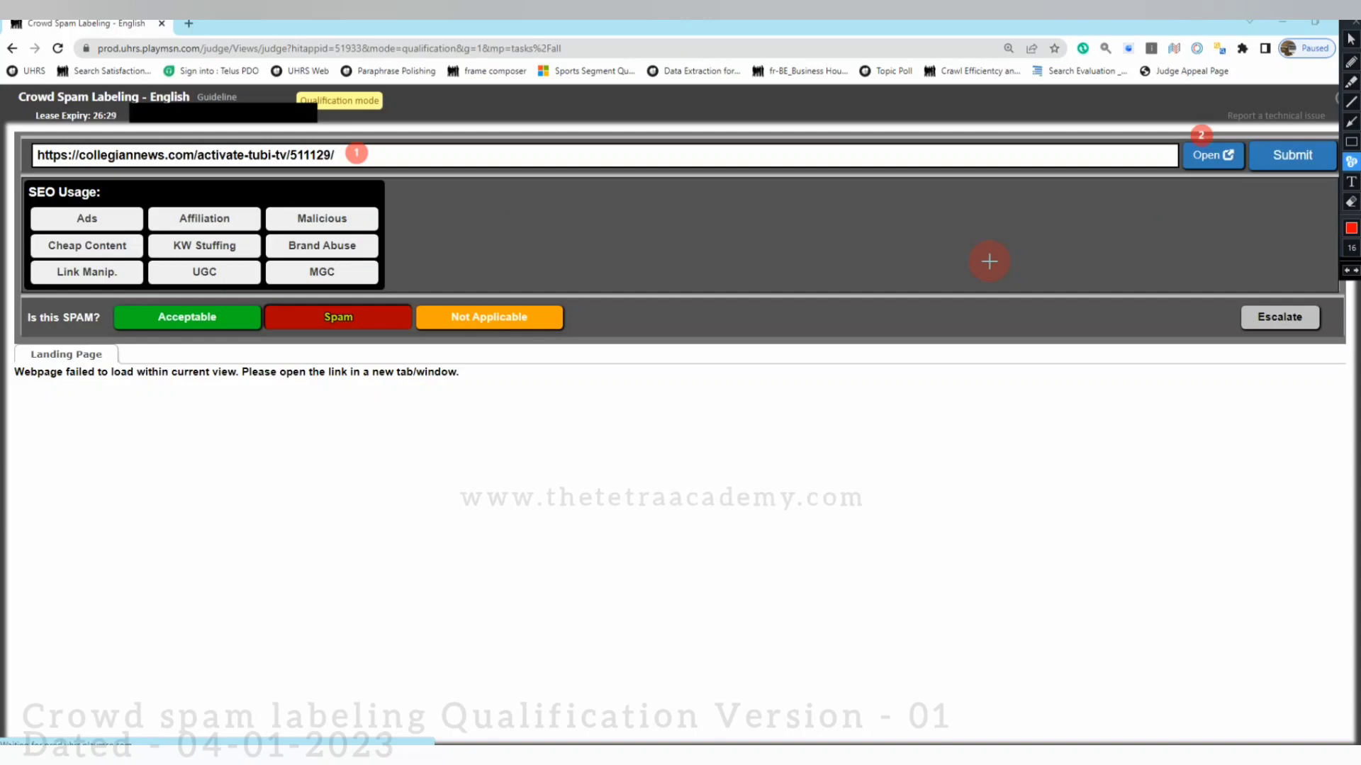
click(190, 338)
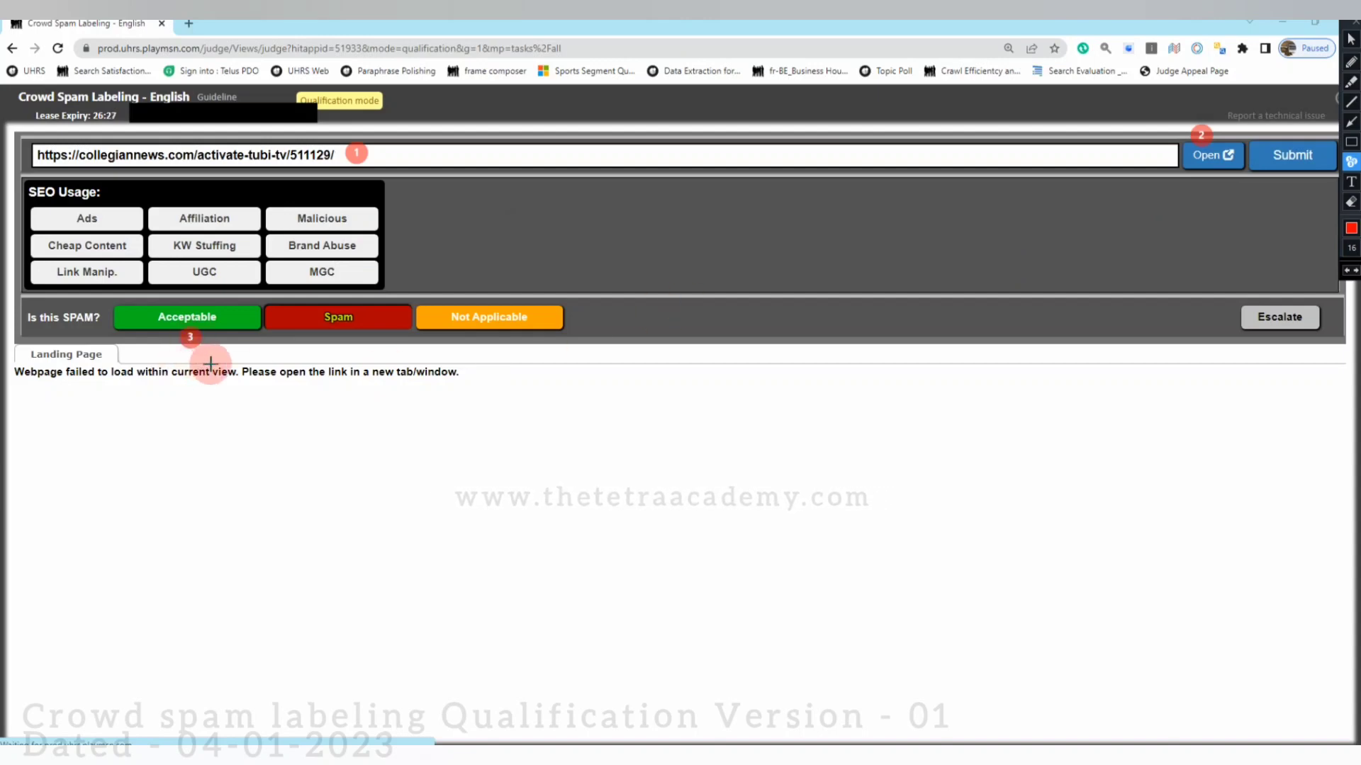
click(243, 194)
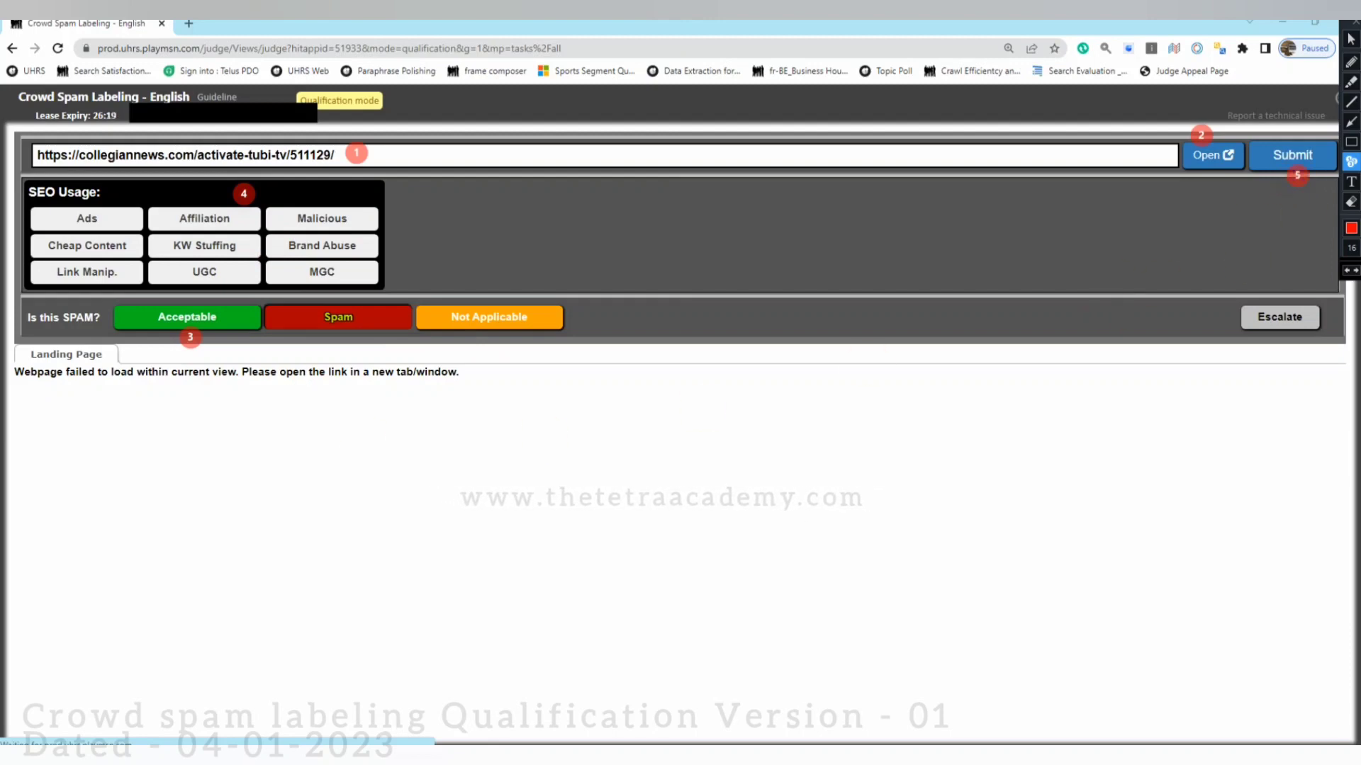
Erase the numbered markers from the URL, Open, Submit, SEO Usage and Acceptable areas.
click(1350, 202)
drag(1198, 132, 1253, 203)
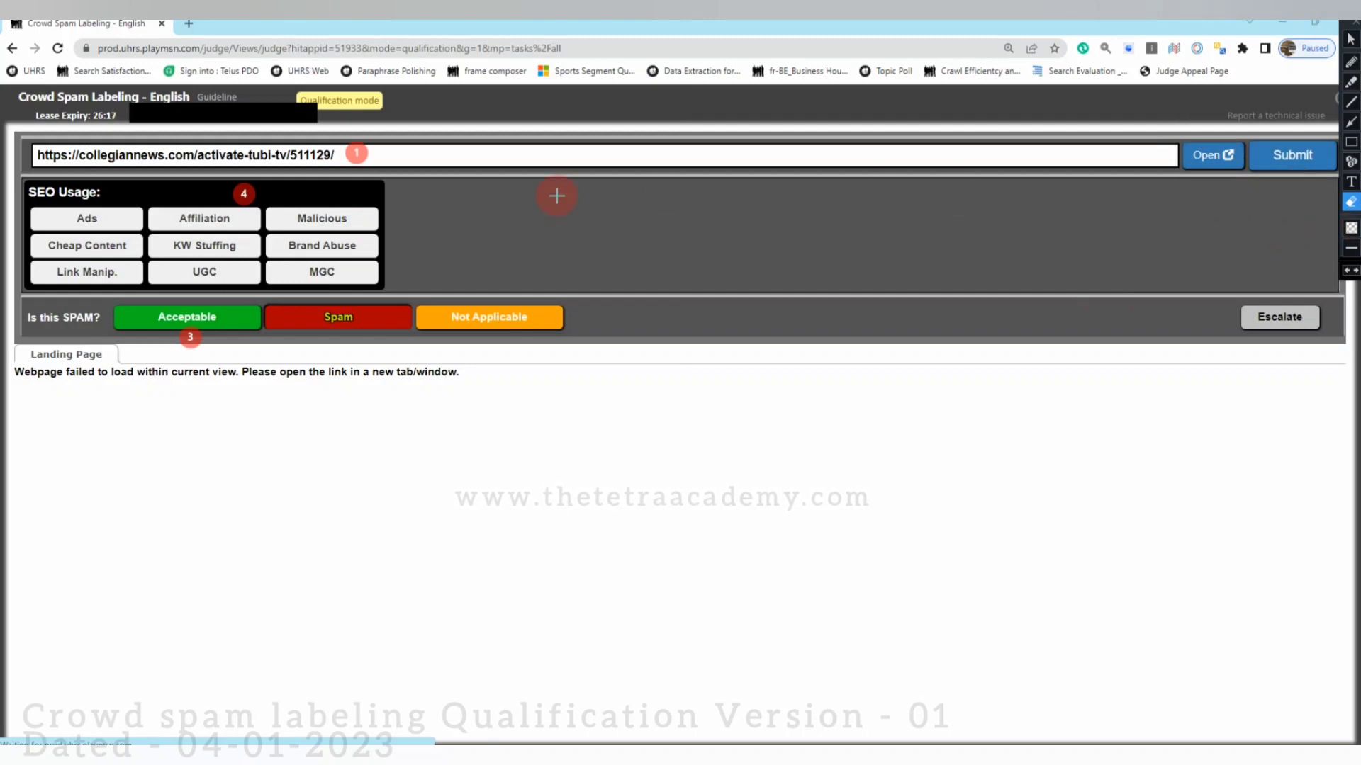
mouse_move(402, 144)
mouse_down()
mouse_move(198, 255)
mouse_move(464, 350)
mouse_up()
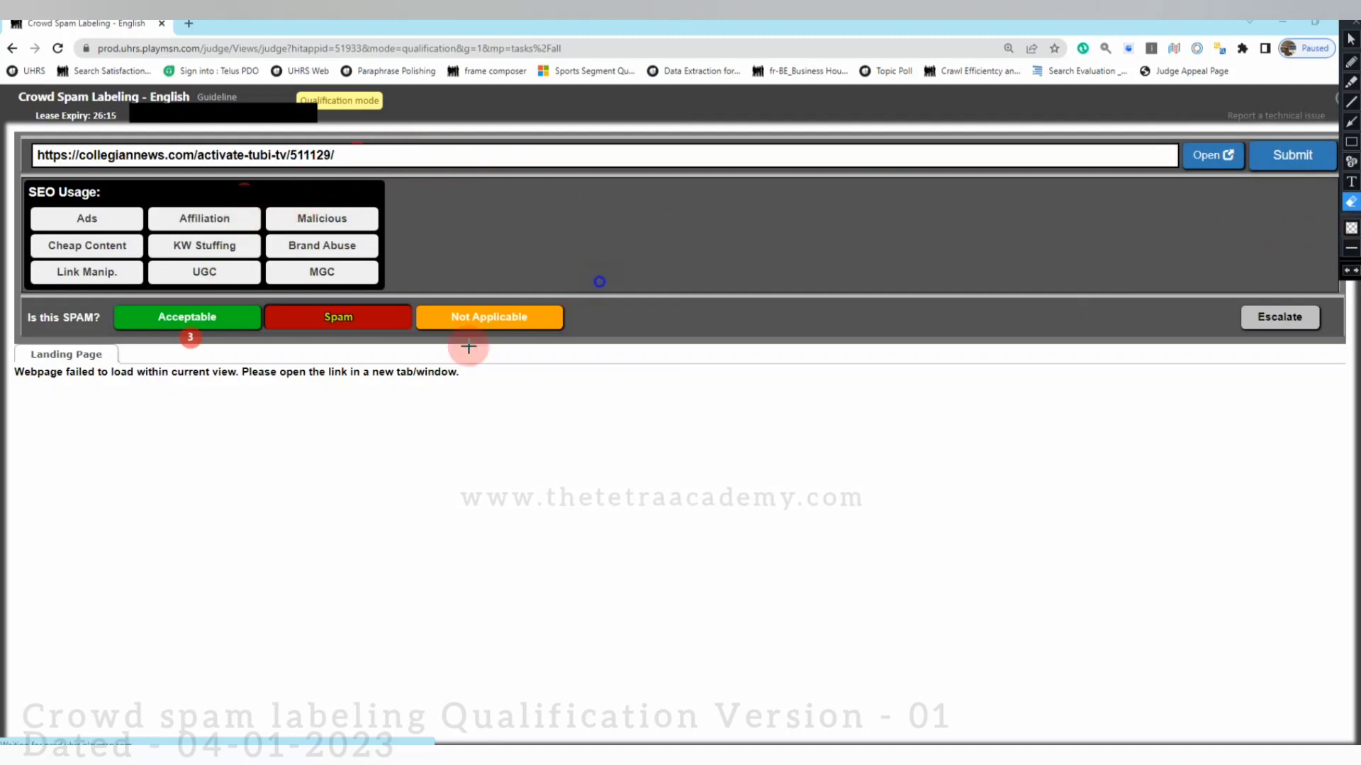
Open the collegiannews.com landing page in a new tab and erase the leftover red marks over it.
click(1350, 39)
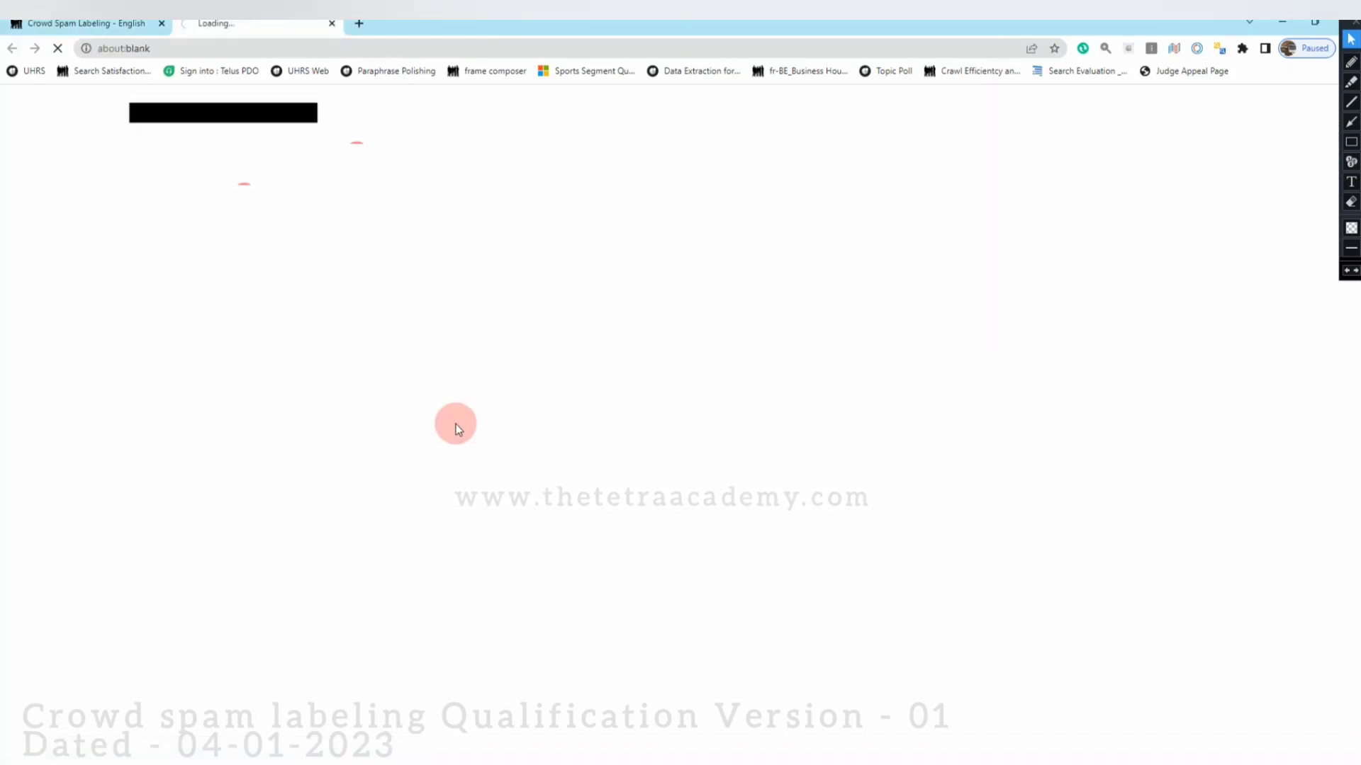
click(1350, 202)
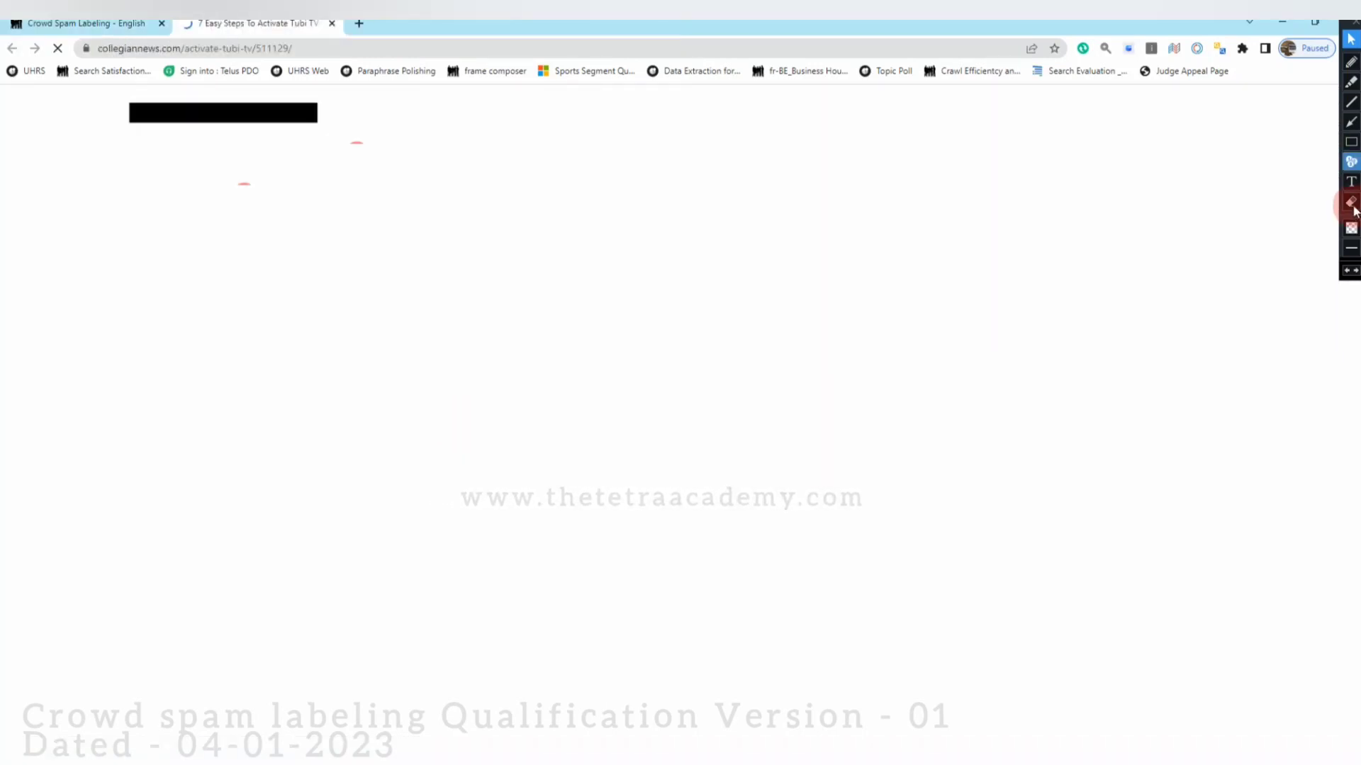
click(381, 141)
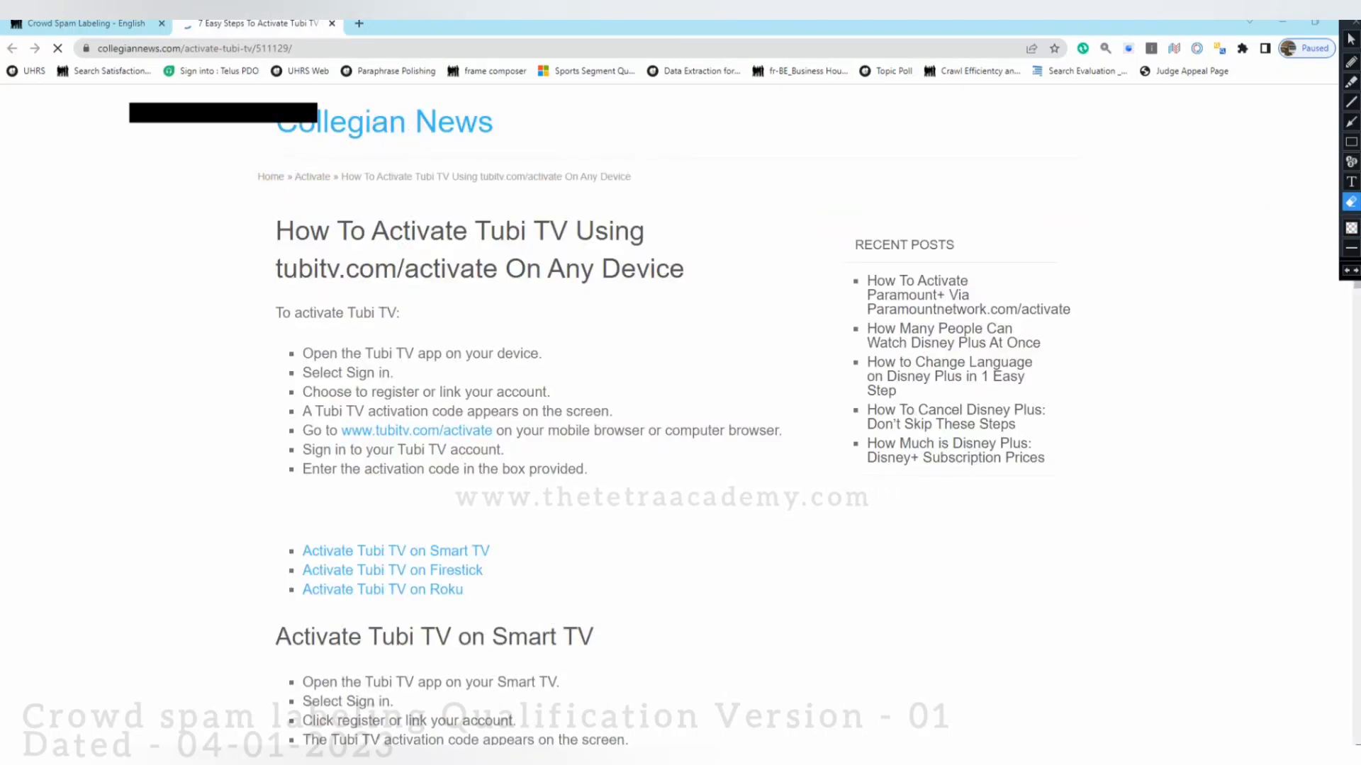
click(1350, 39)
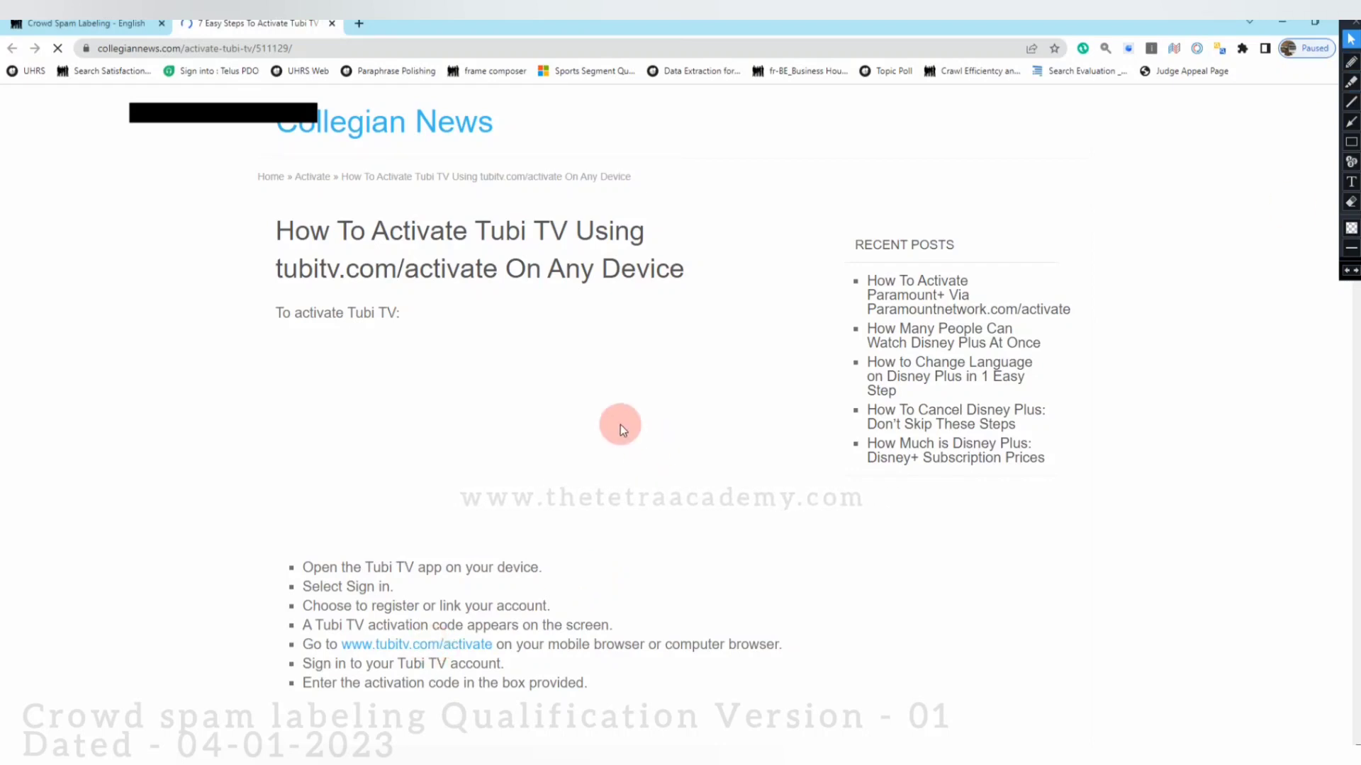
scroll(619, 424, down, 2)
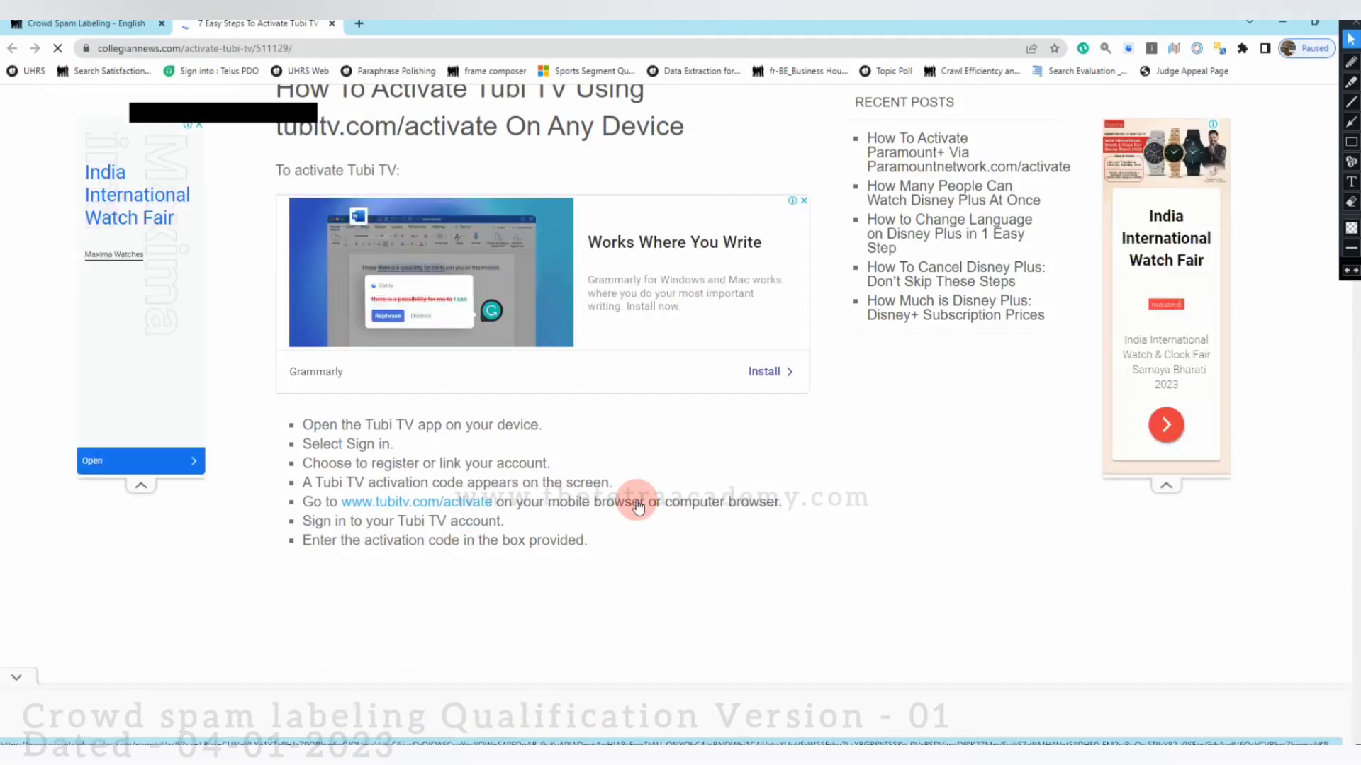
scroll(636, 500, down, 5)
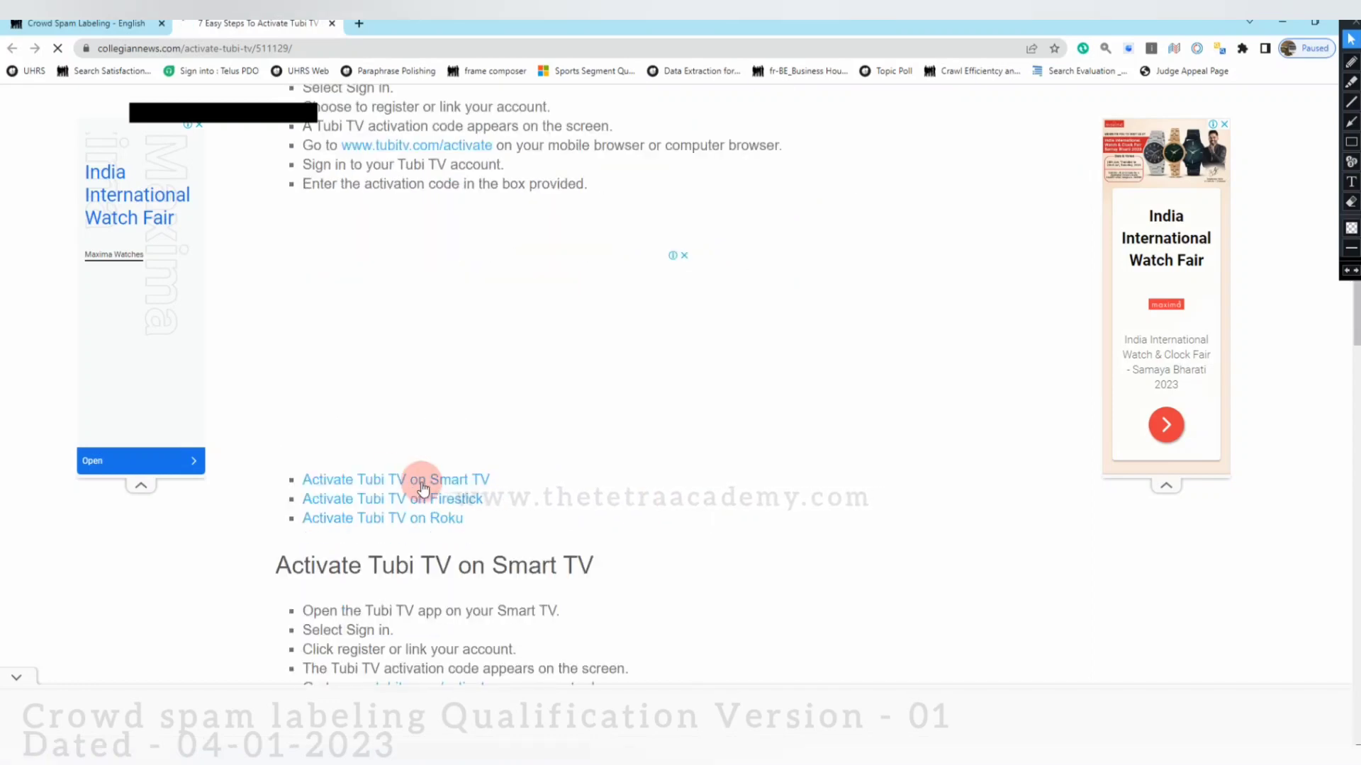
scroll(482, 519, up, 7)
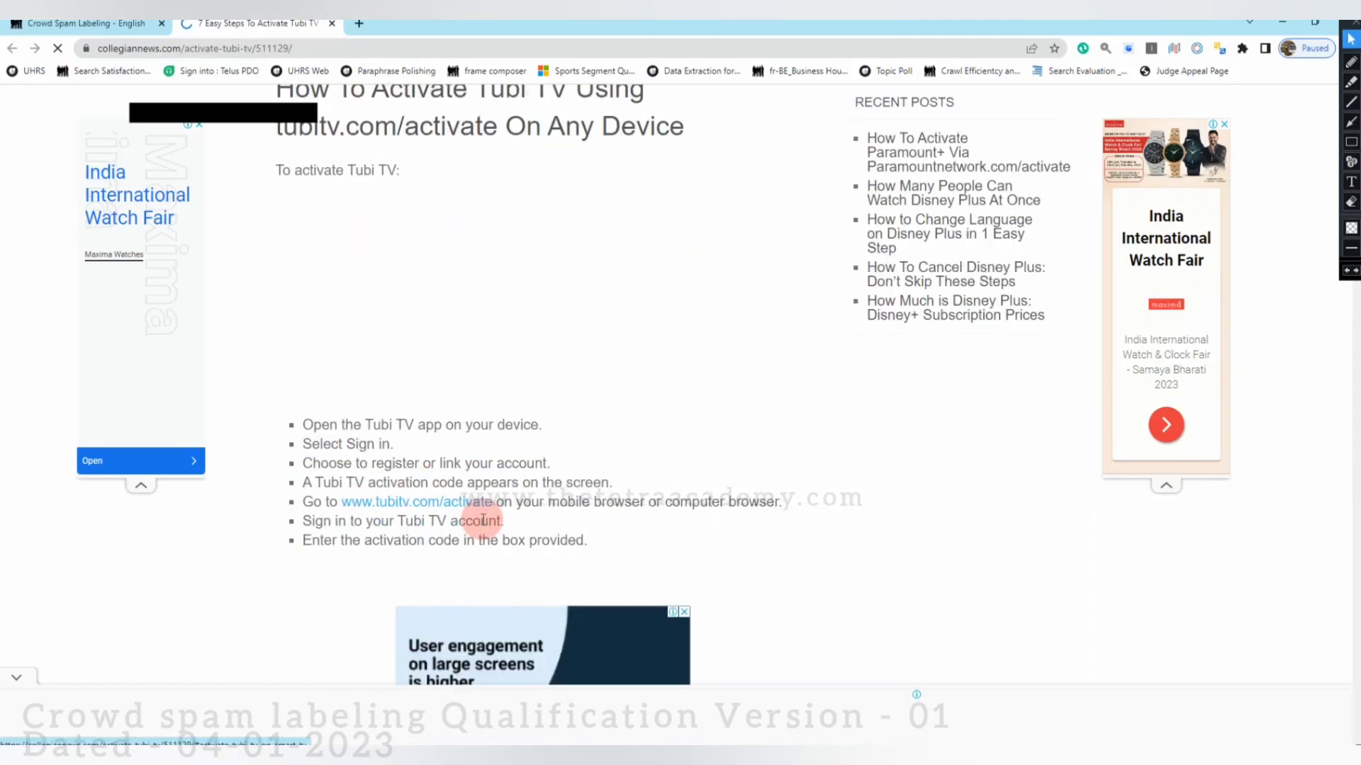
scroll(587, 597, down, 4)
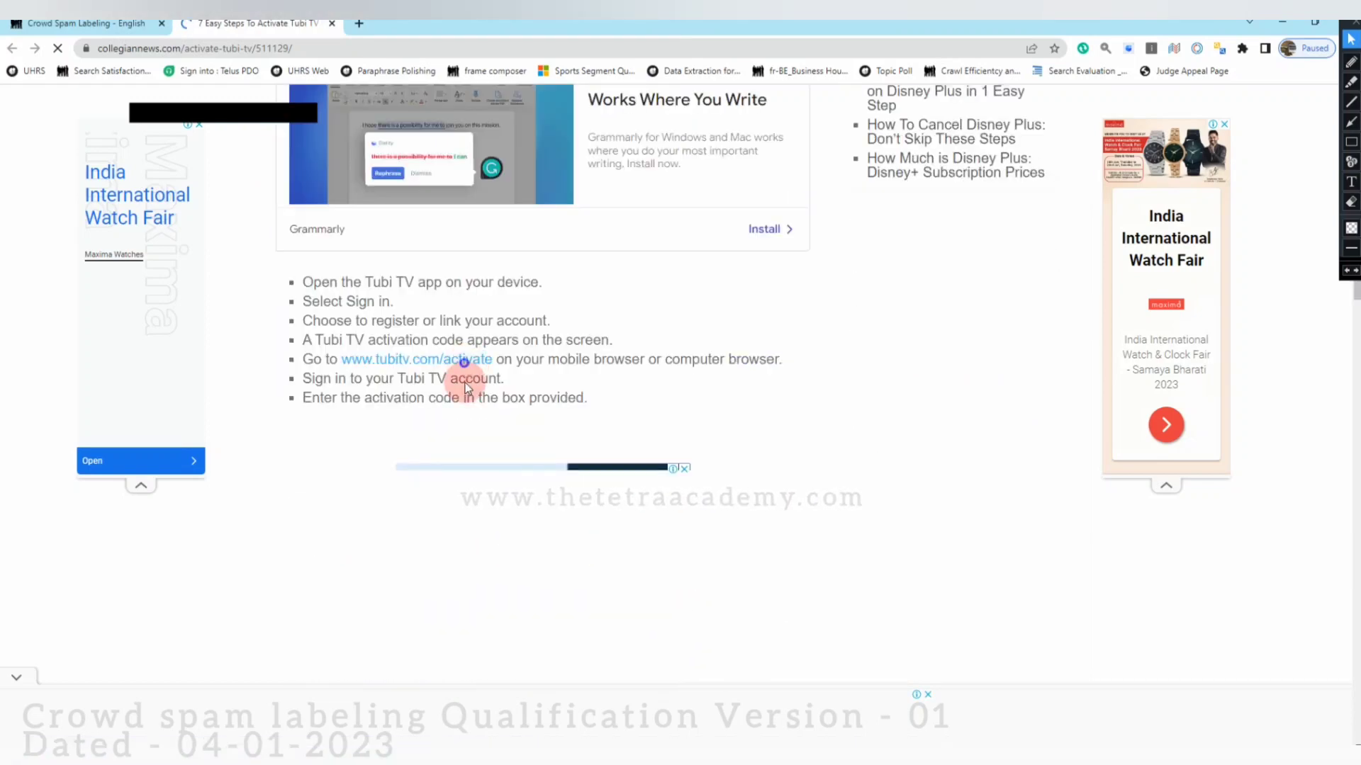
click(453, 358)
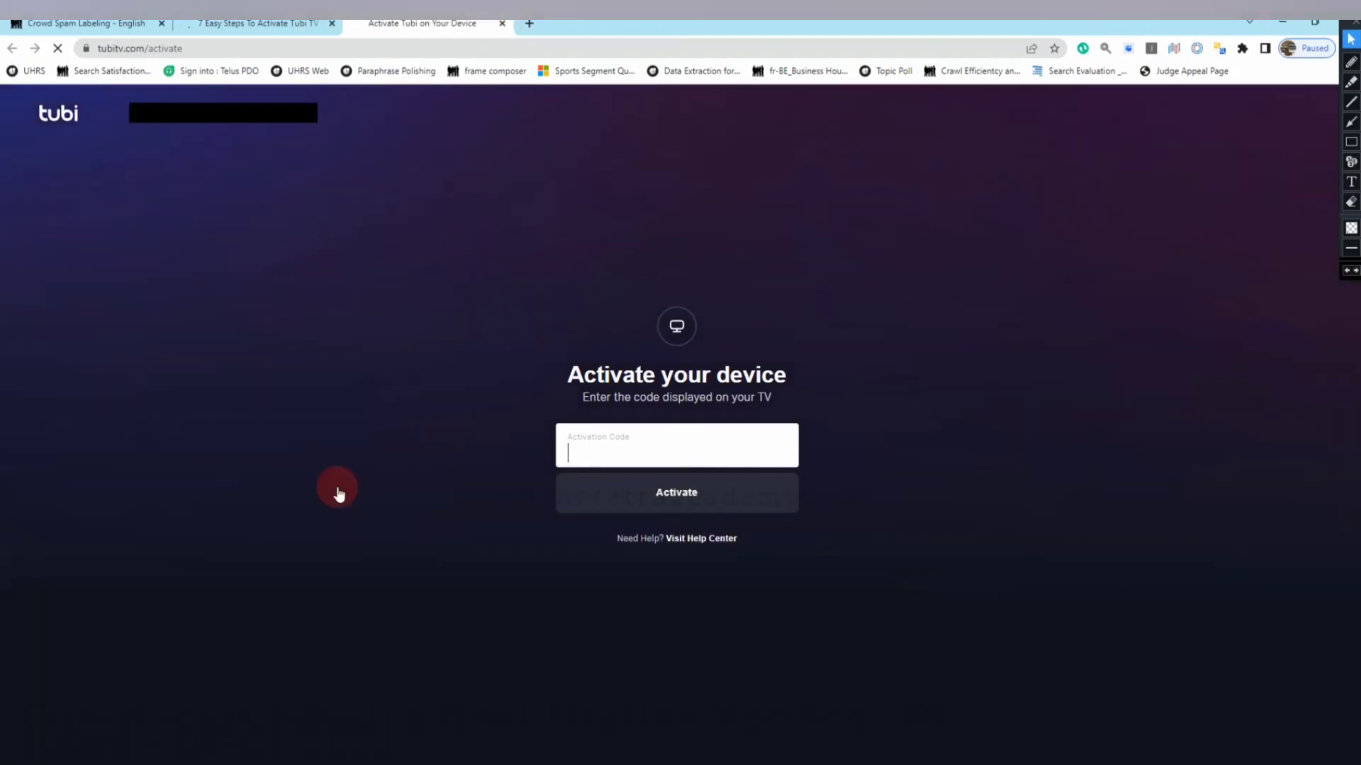
key(ctrl+w)
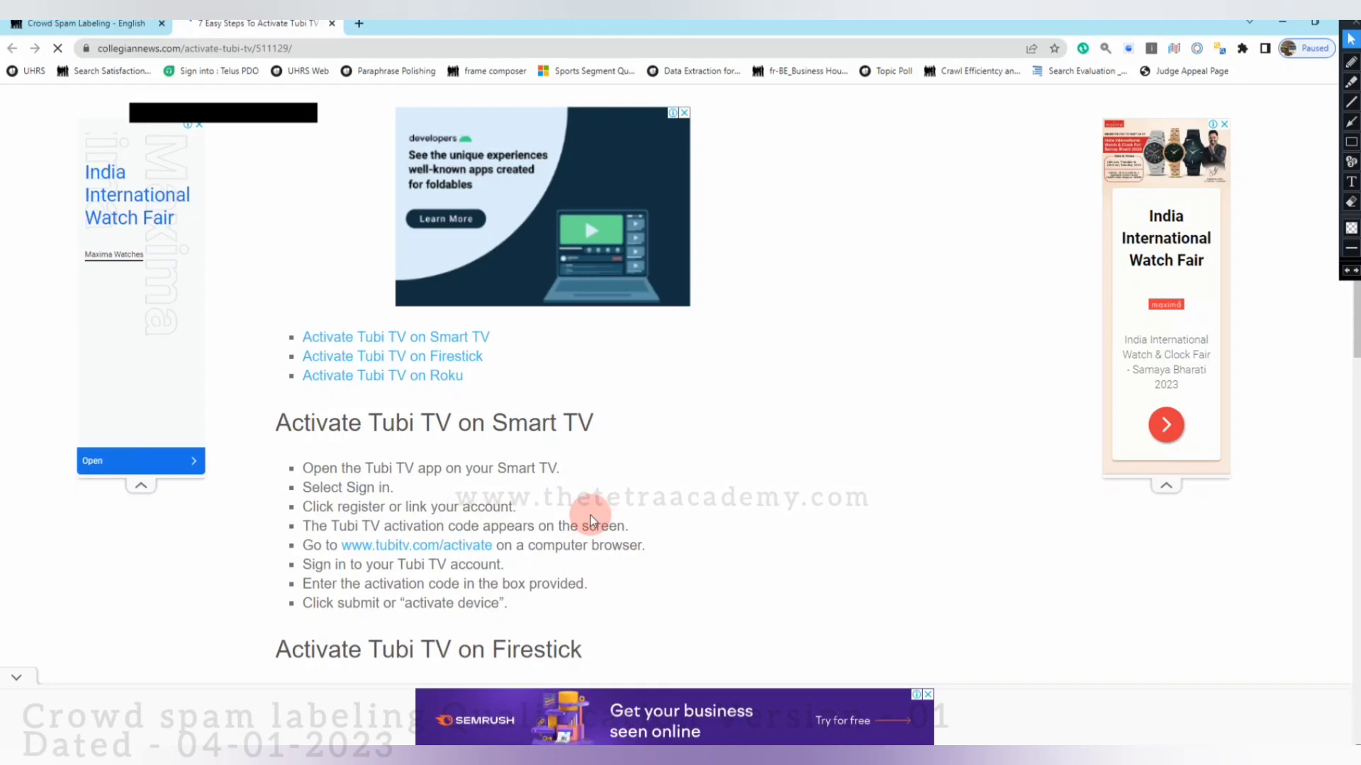
Examine the rest of the Tubi TV article, check the How to sign up reference link, and return to the article.
scroll(591, 521, down, 5)
scroll(538, 488, down, 3)
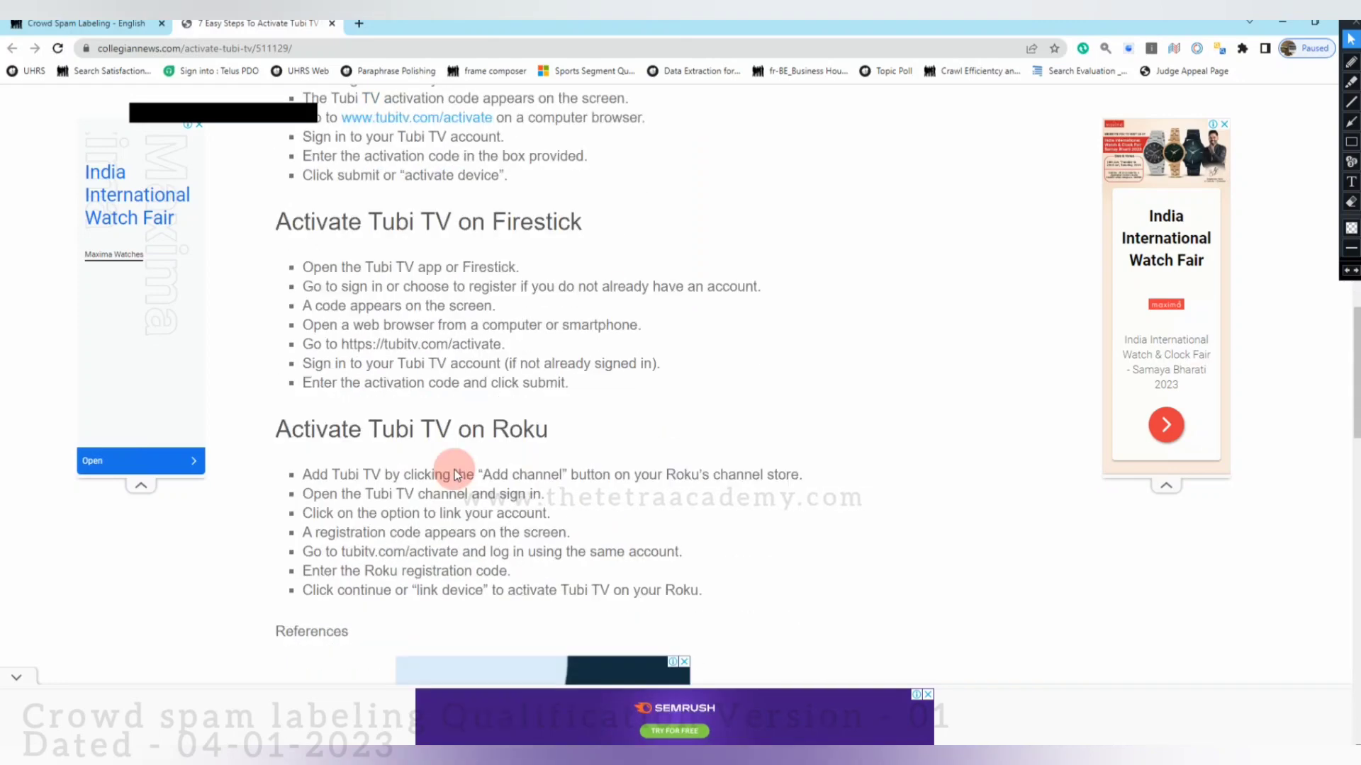
scroll(452, 470, down, 5)
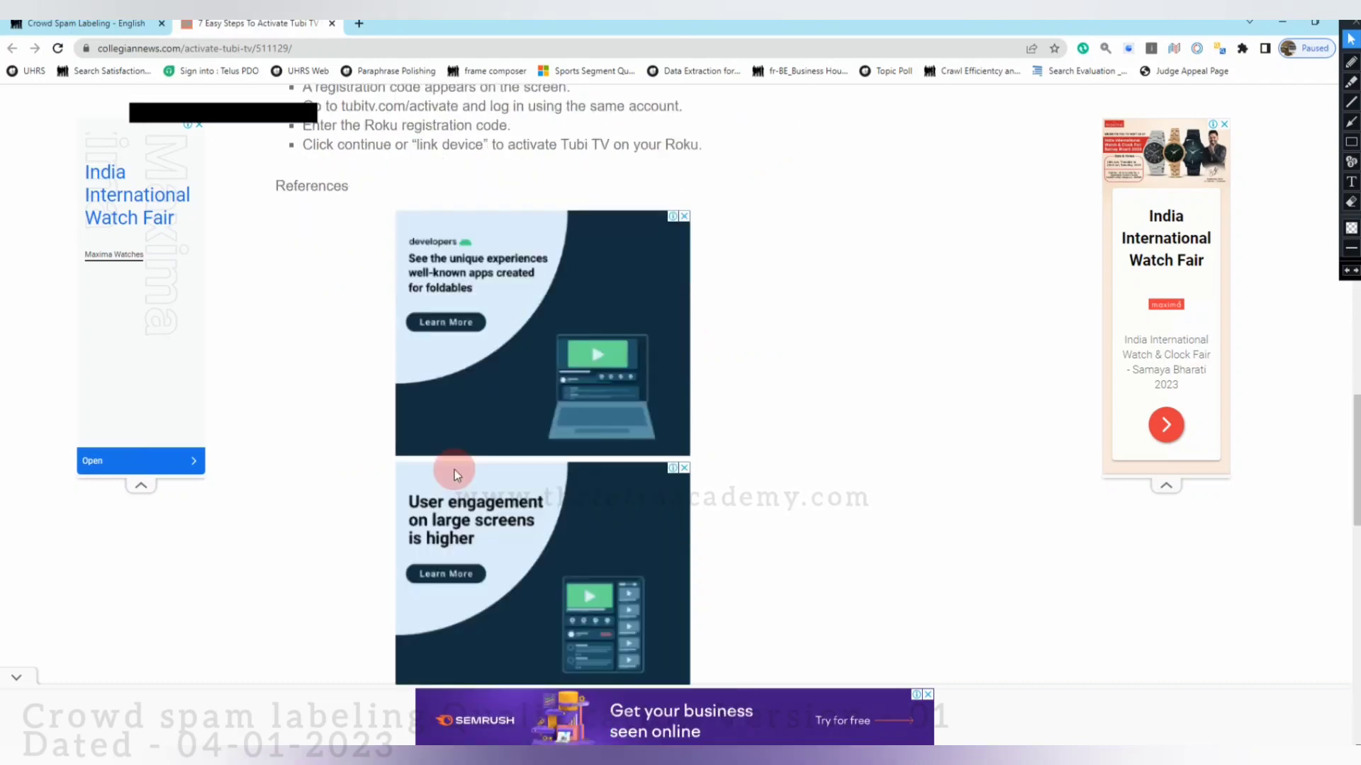
scroll(375, 477, down, 2)
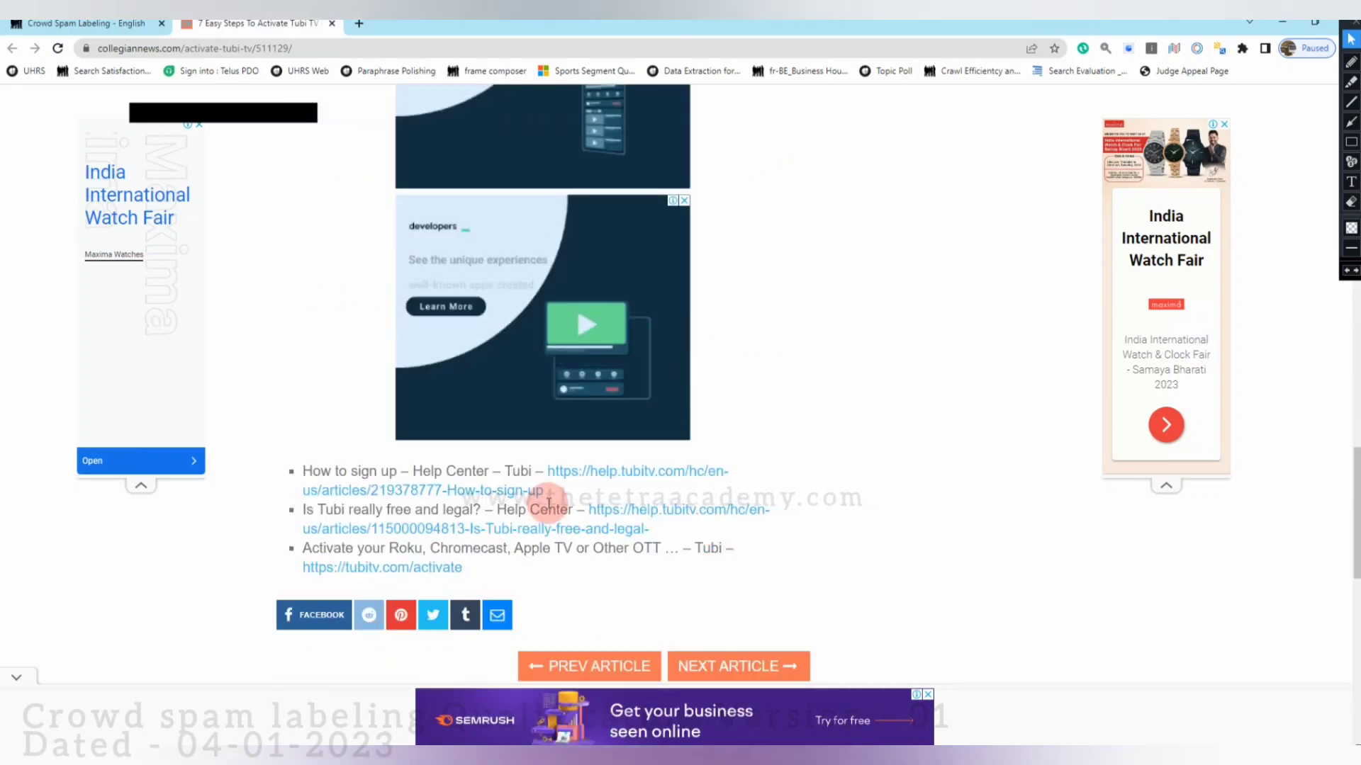
click(647, 484)
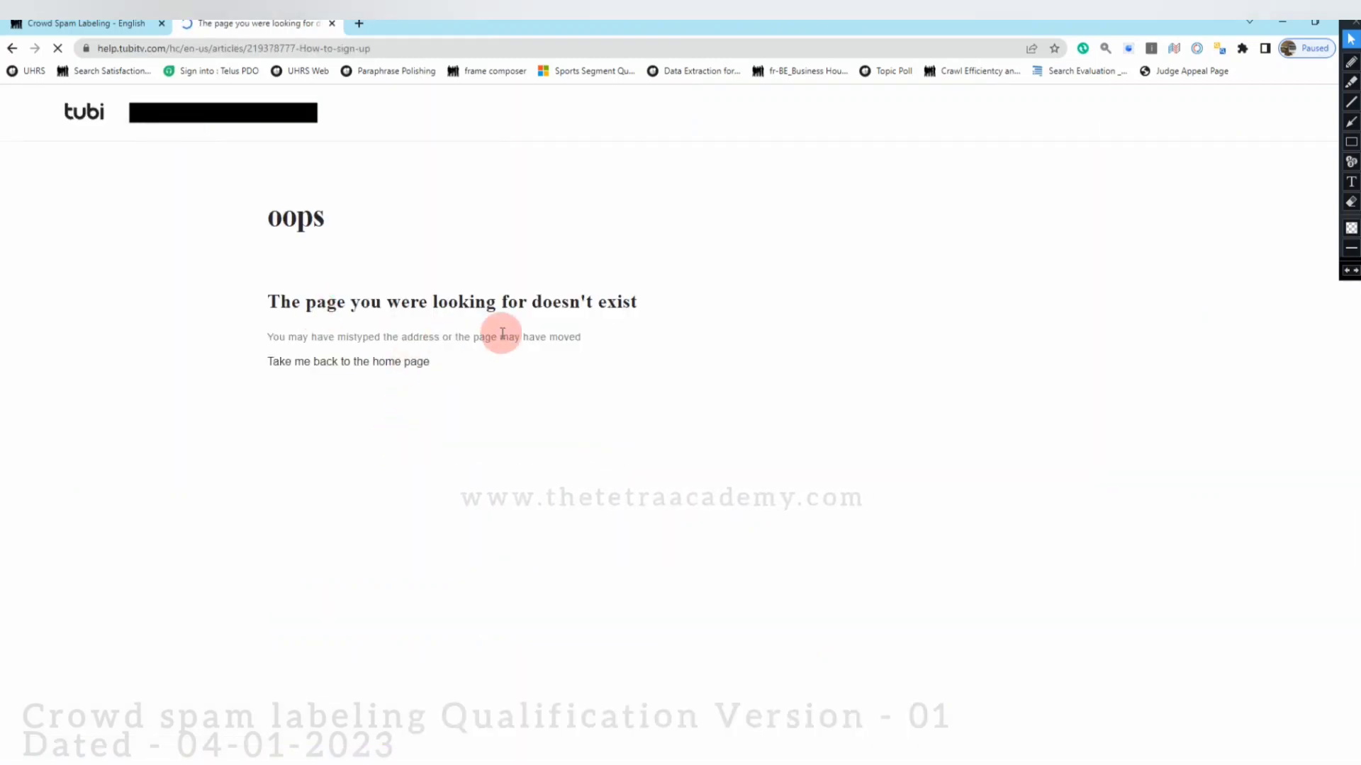
right_click(512, 410)
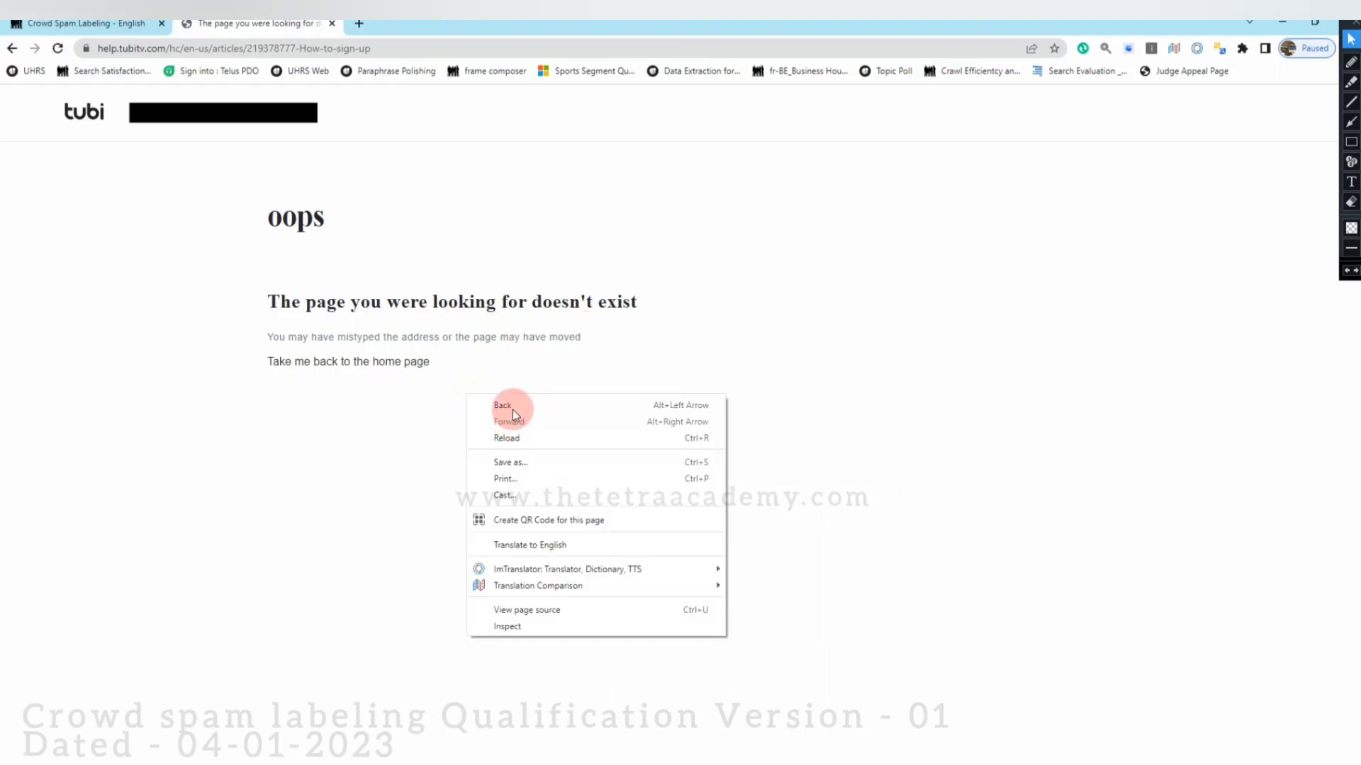
key(Escape)
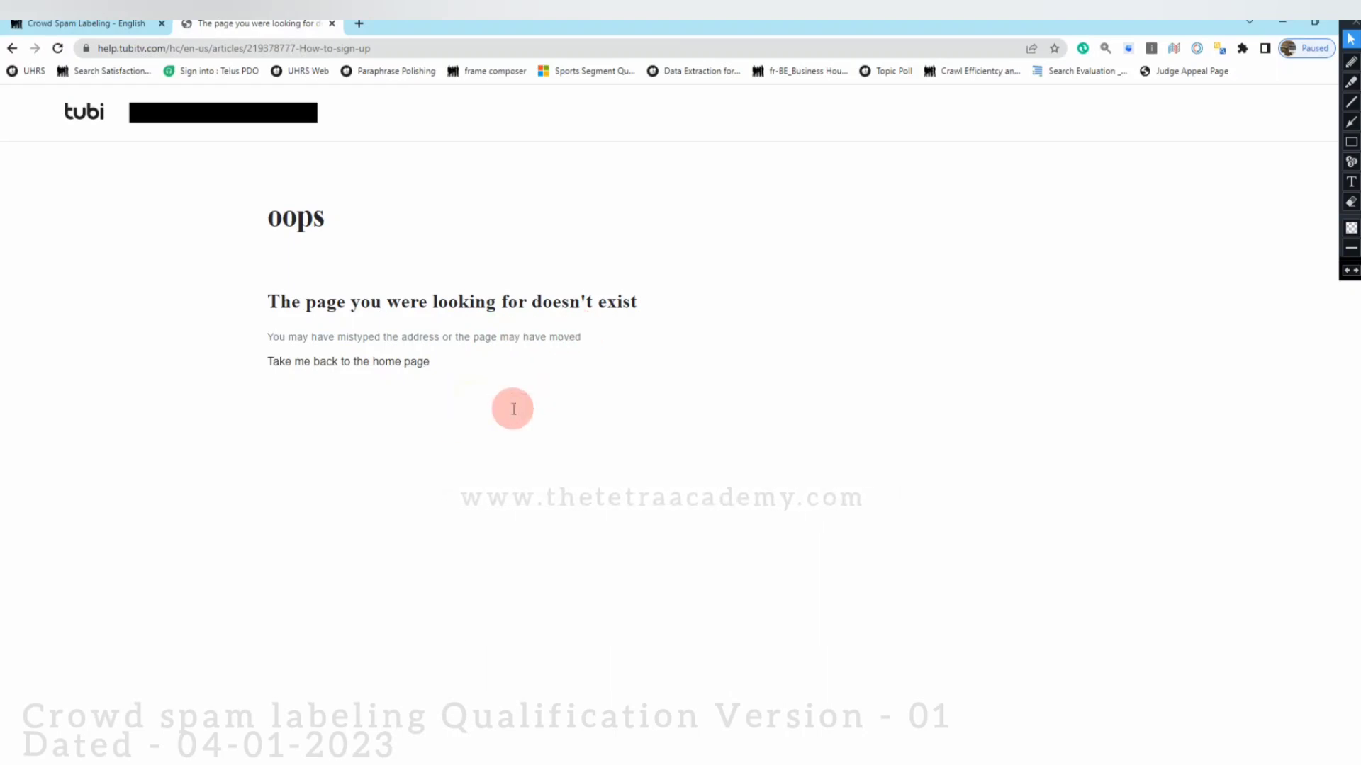
key(alt+Left)
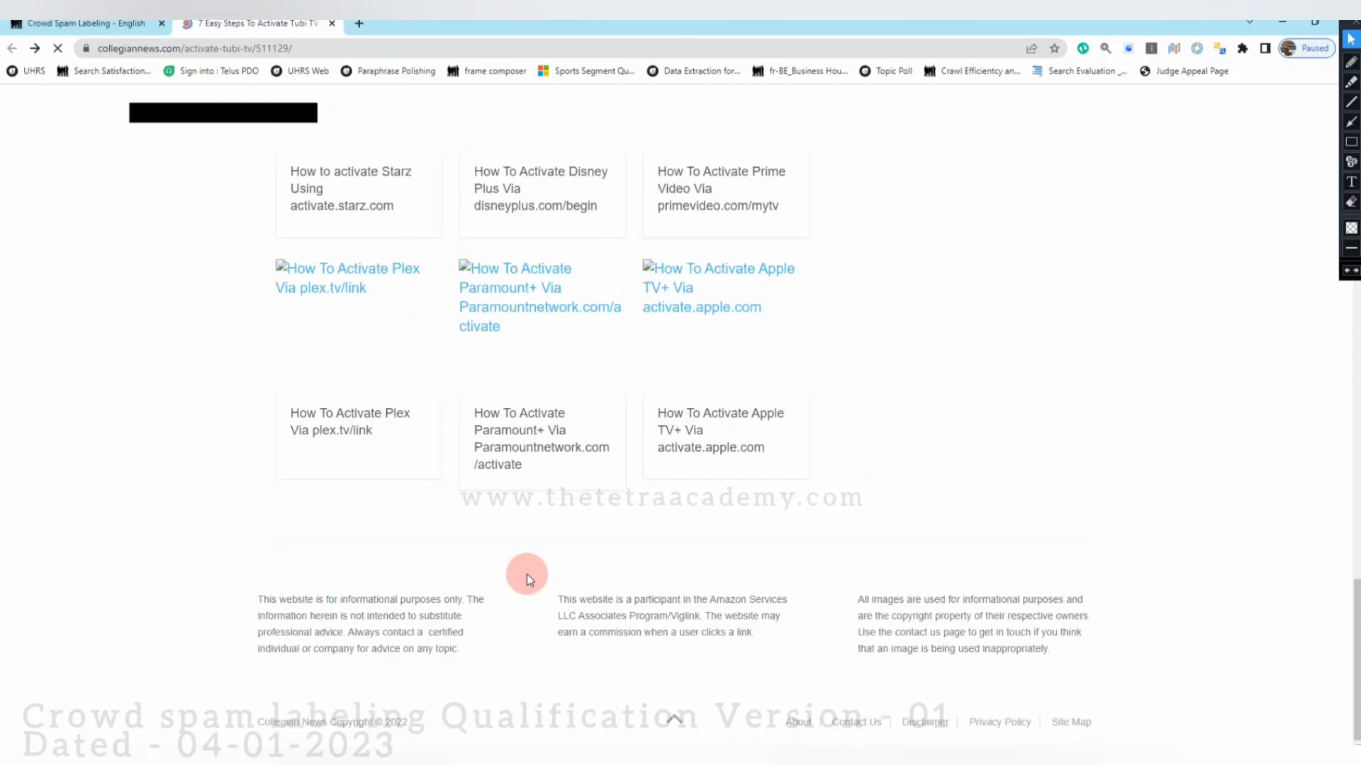
Read the site's About page and check the article against the landing page URL in the labeling task.
click(794, 722)
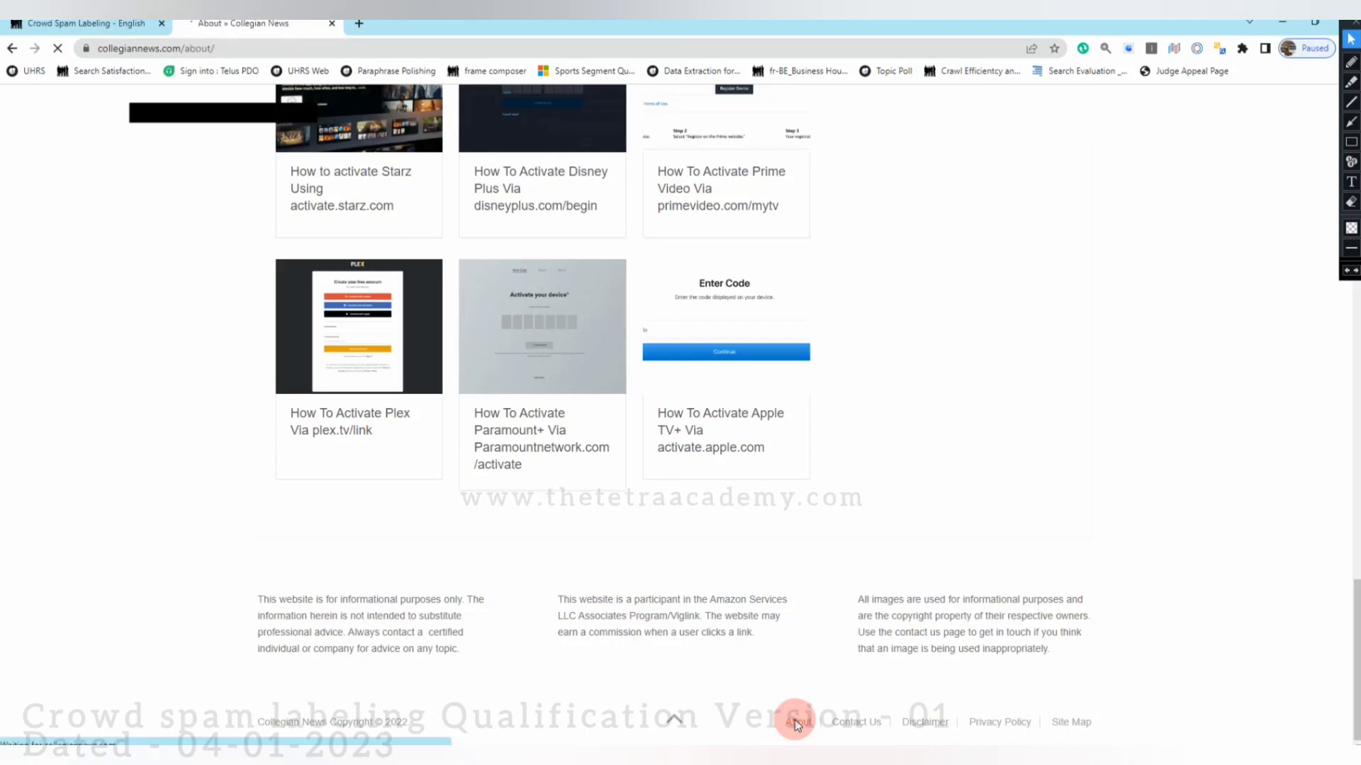
right_click(576, 516)
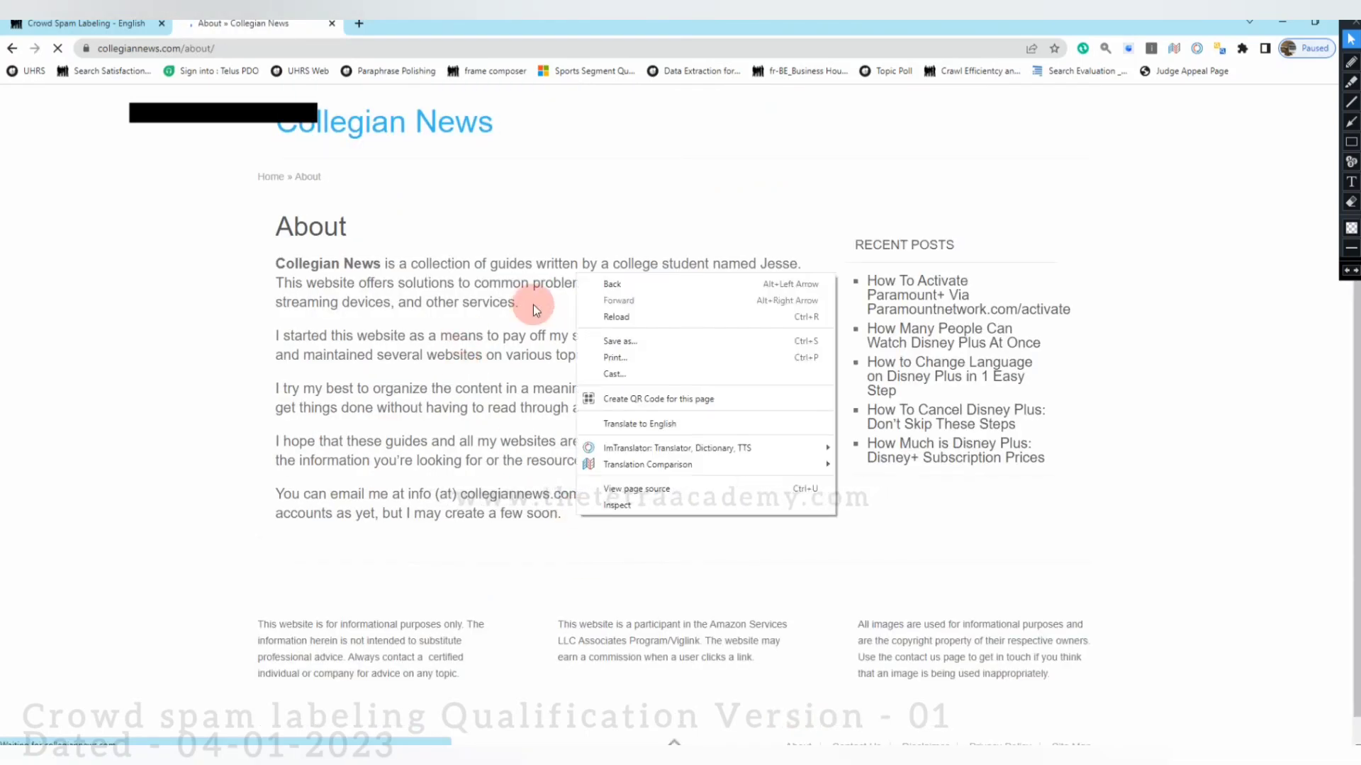
click(607, 286)
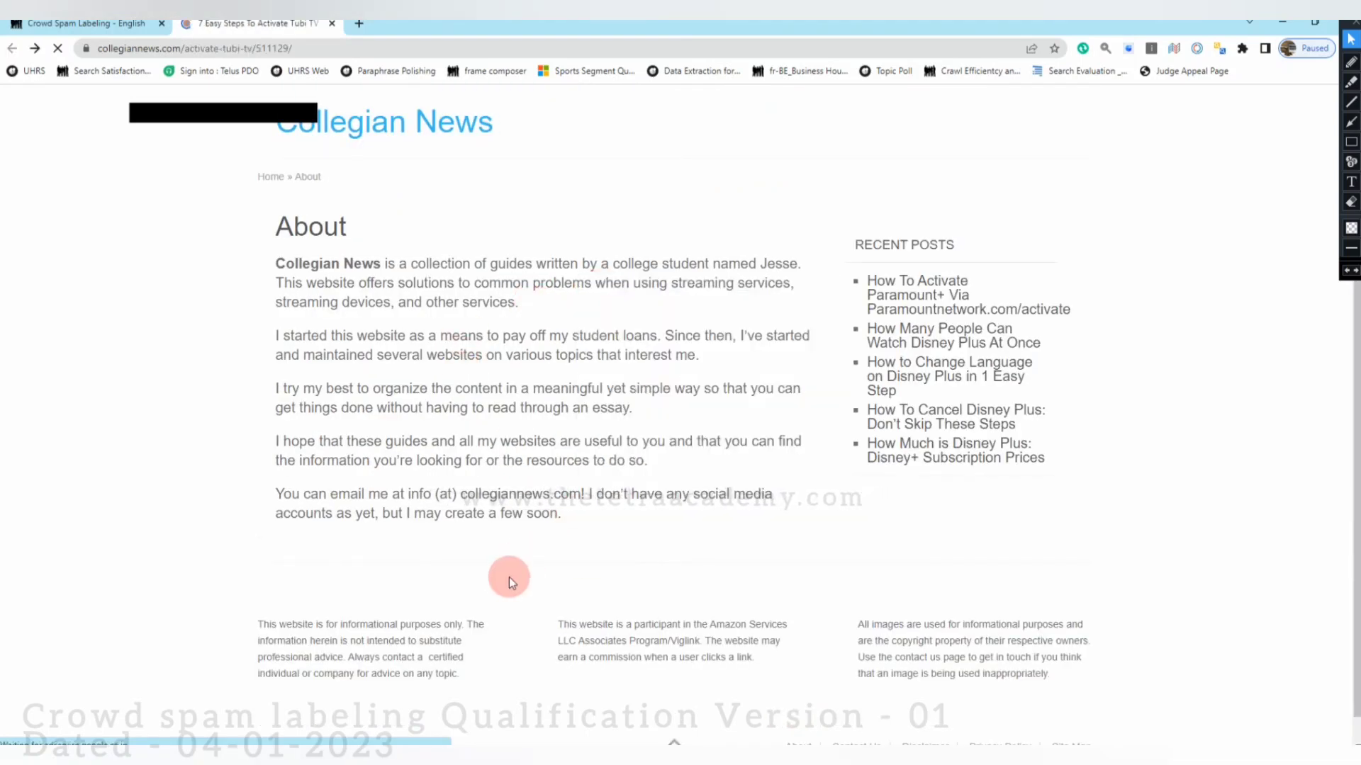
click(77, 24)
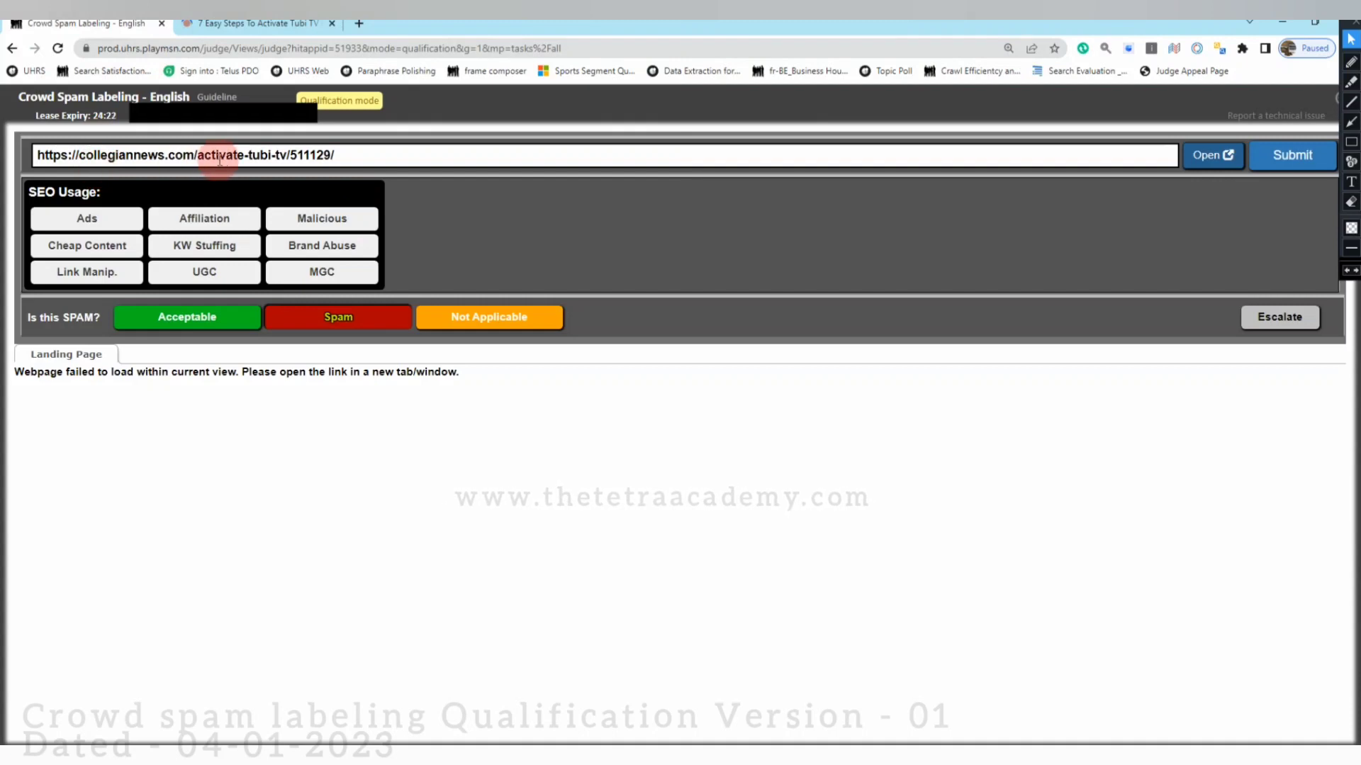
click(282, 27)
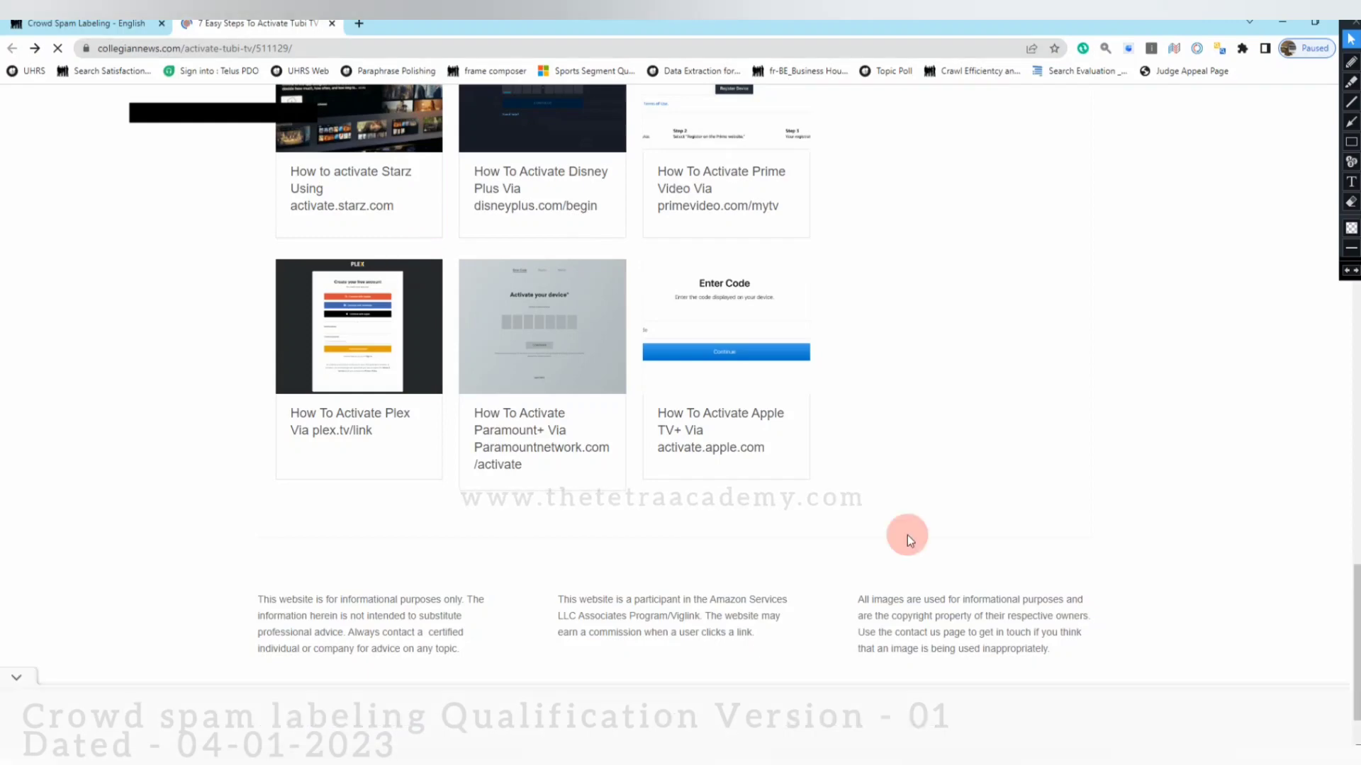
Check the recent post How To Activate Paramount+, dismissing the full-page ad, and close the site's tab.
scroll(907, 535, up, 7)
scroll(907, 535, up, 5)
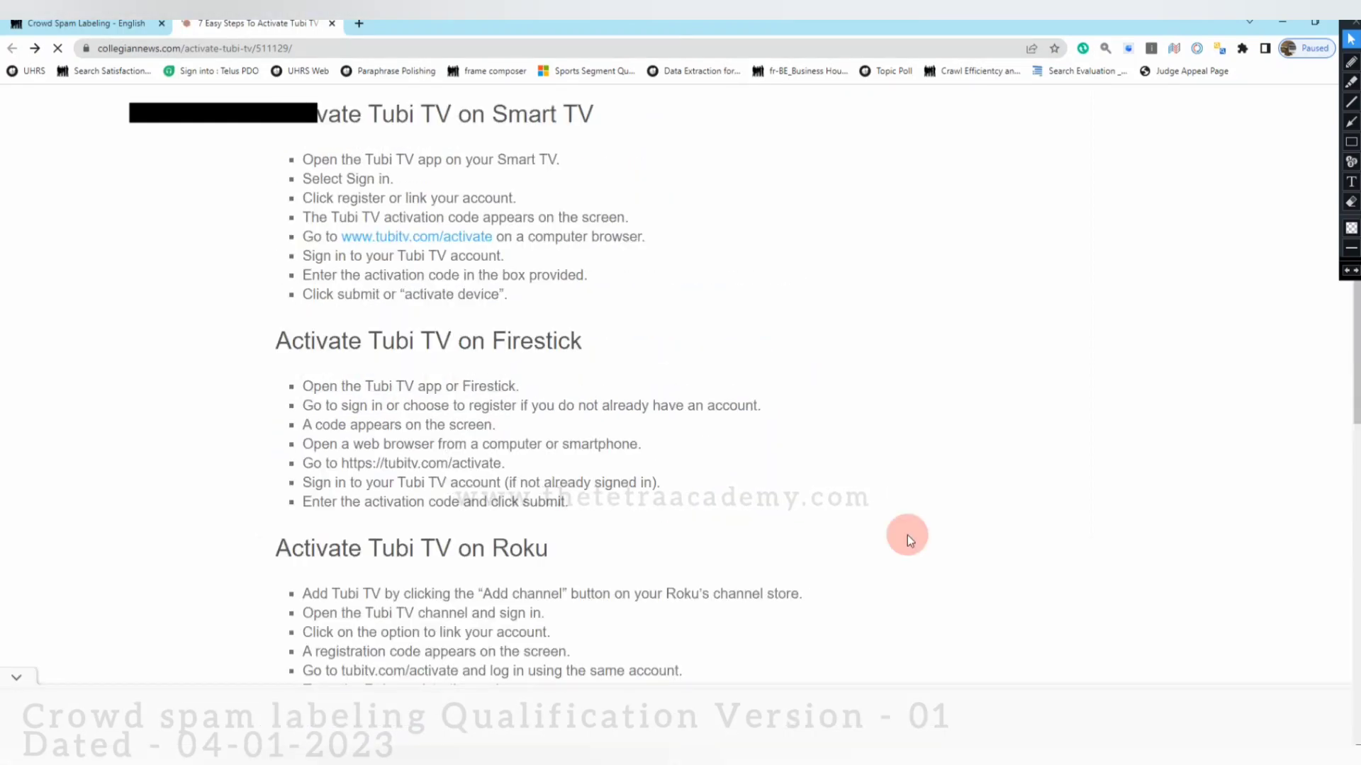
scroll(907, 534, up, 5)
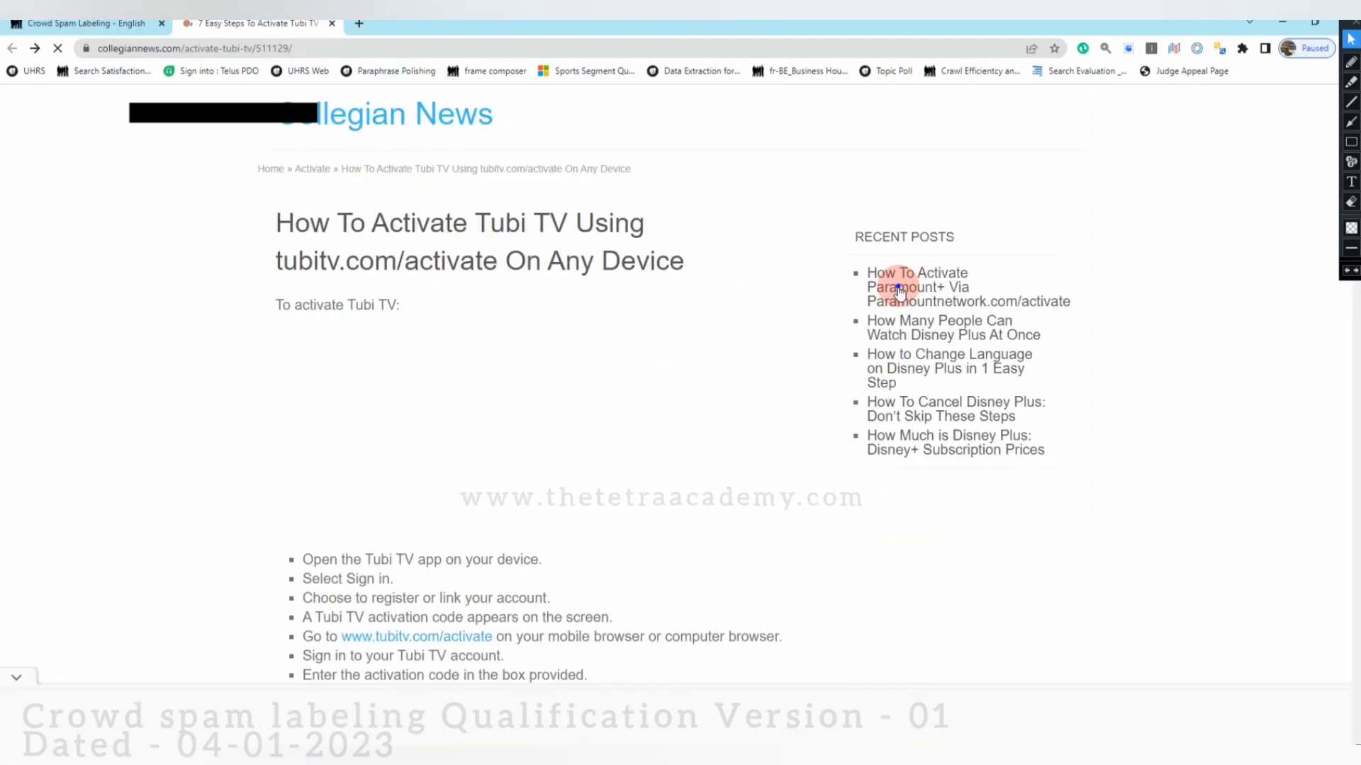
click(898, 289)
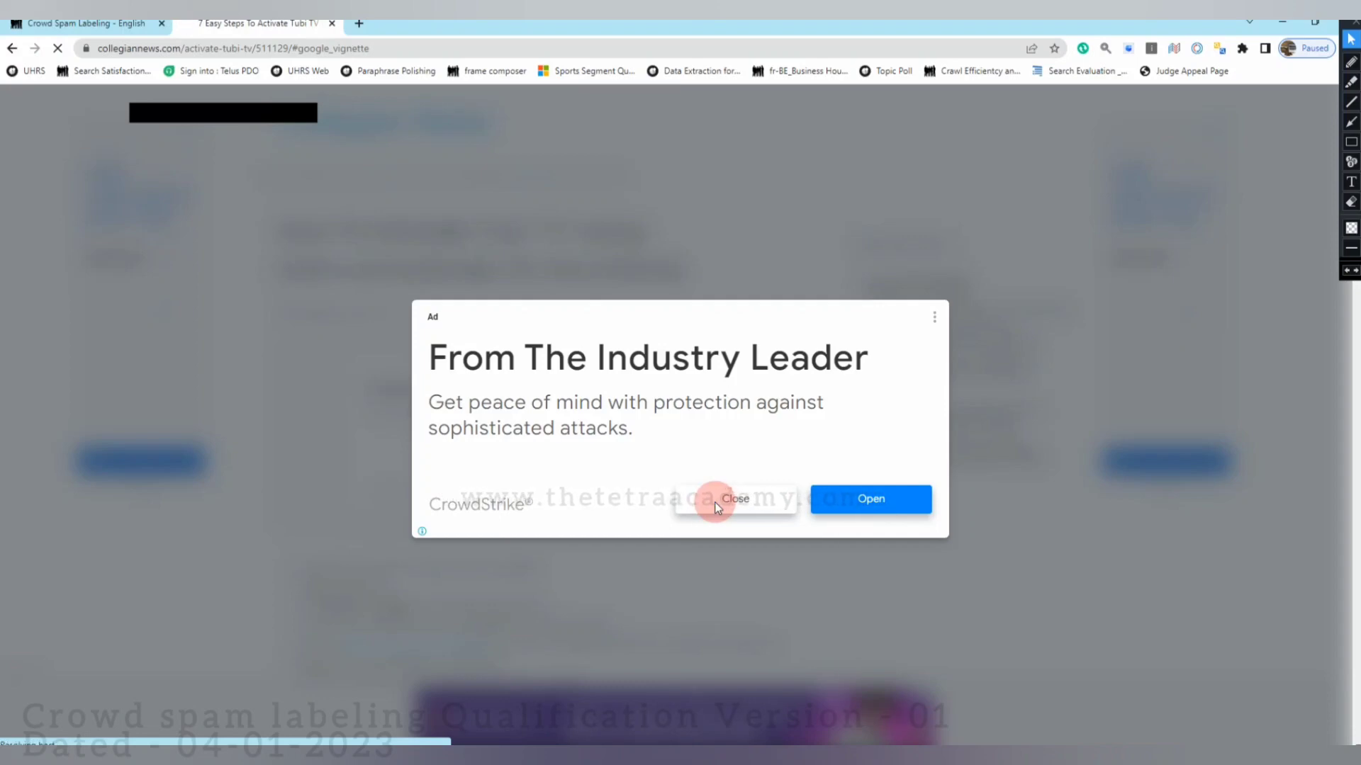
click(716, 503)
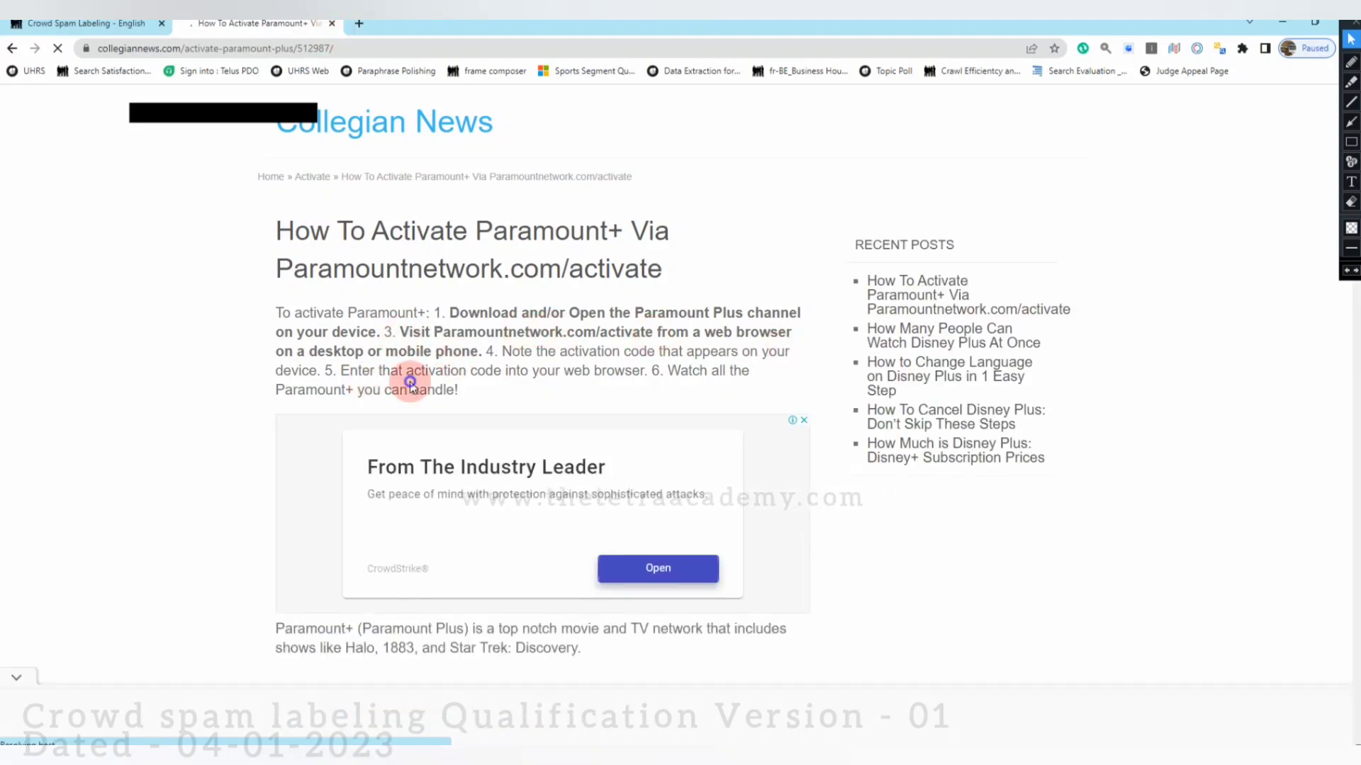
key(ctrl+w)
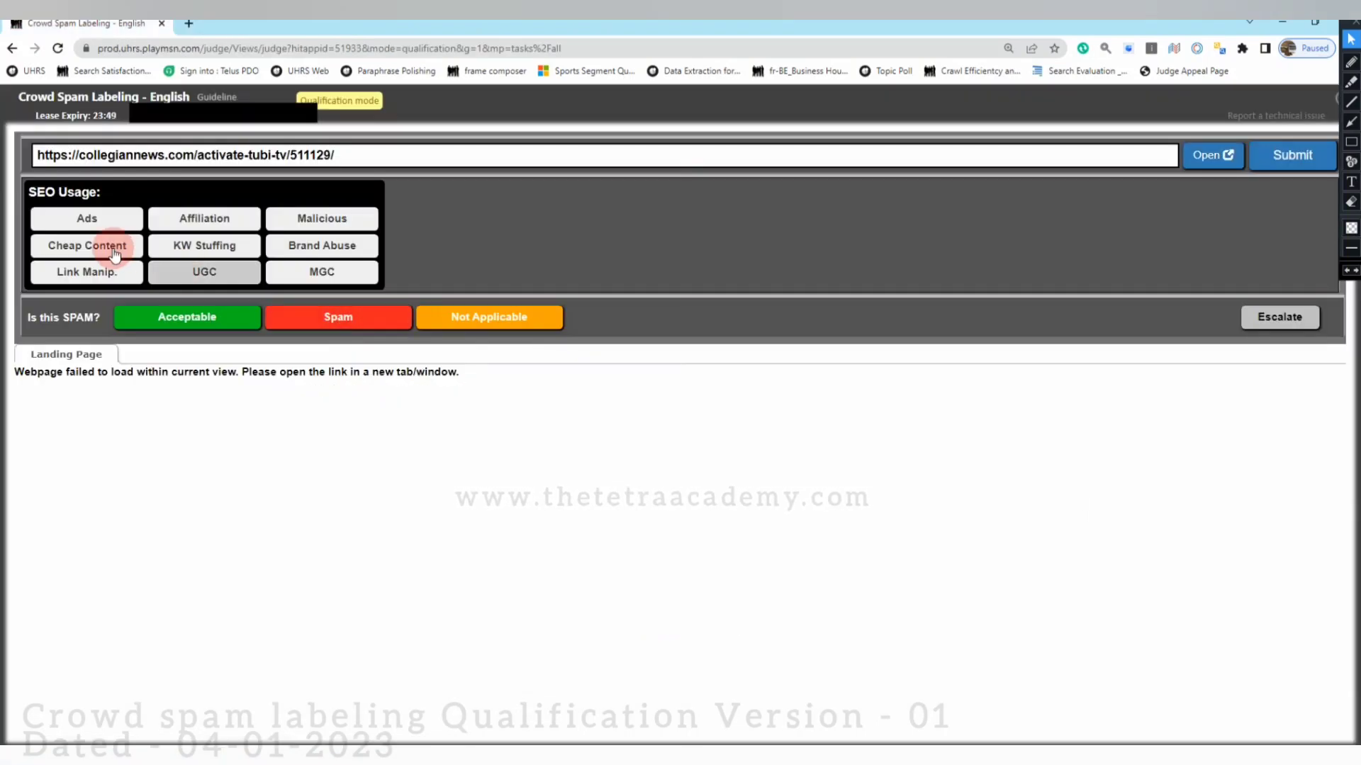
Rate the collegiannews.com page as Spam with SEO usage Cheap Content and Ads, and submit the judgment.
click(115, 254)
click(1285, 169)
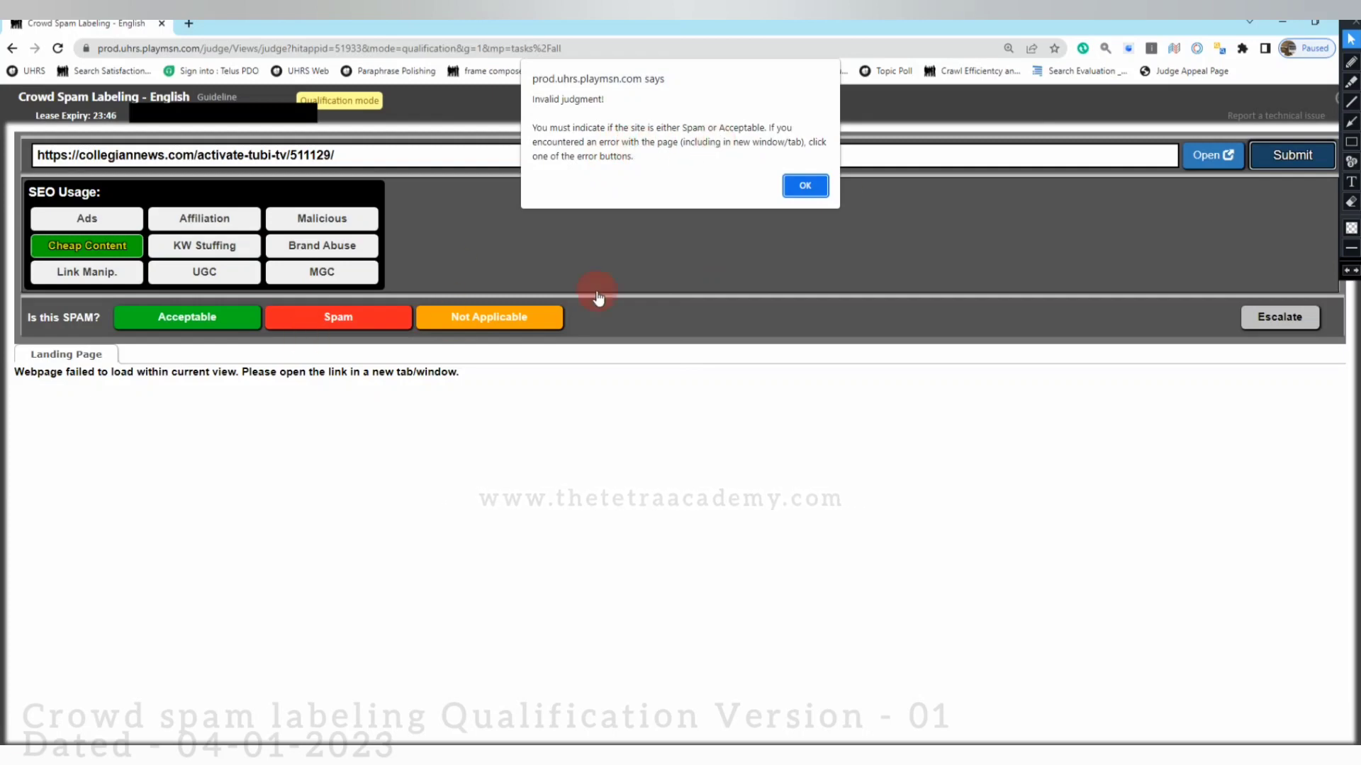
click(805, 185)
click(338, 317)
click(137, 245)
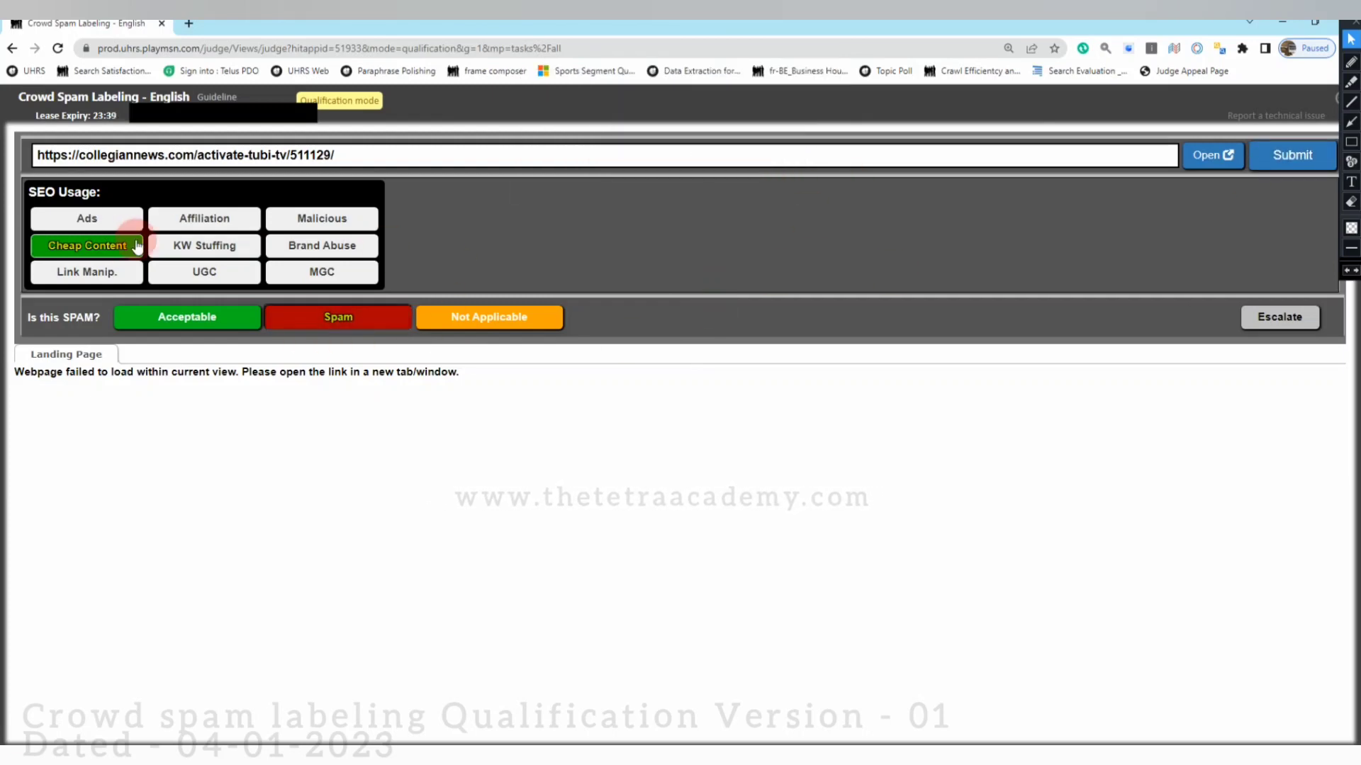
click(113, 219)
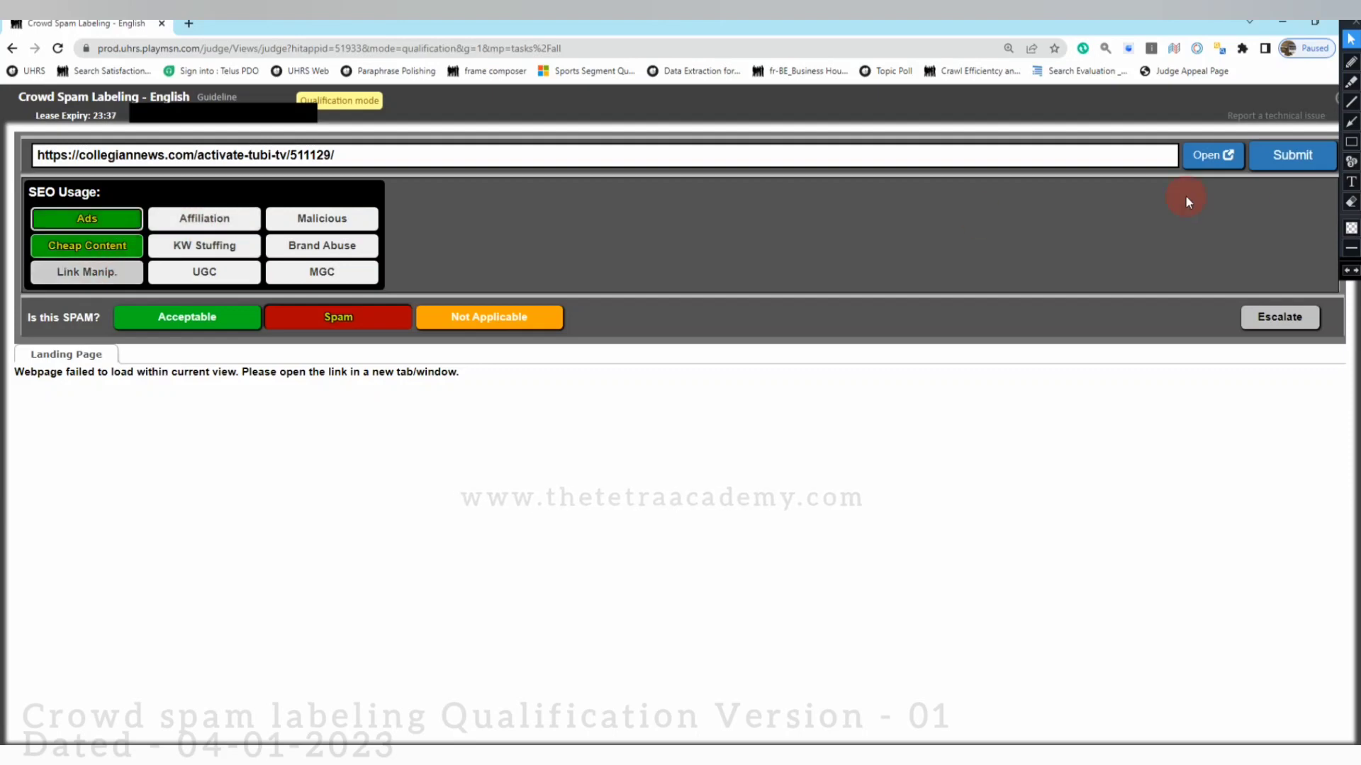
click(1300, 175)
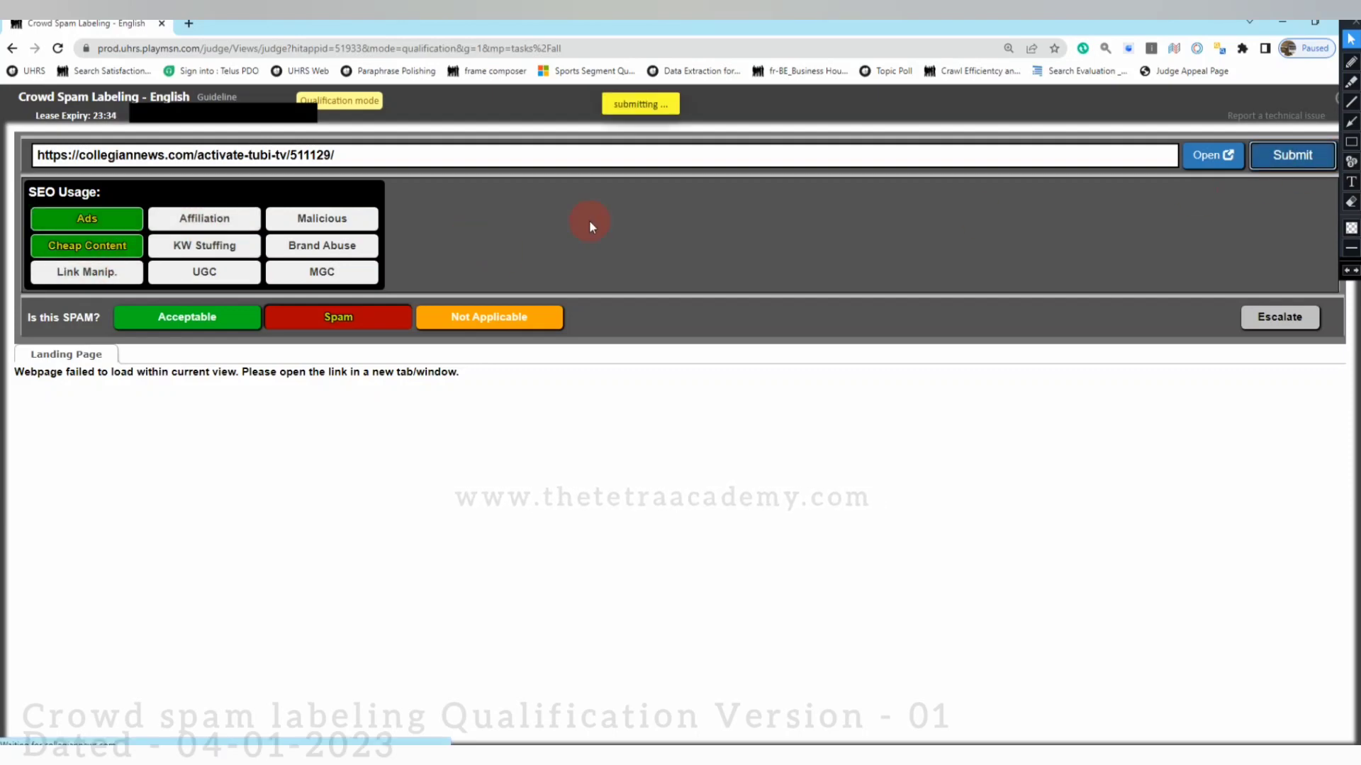
Open the cymbaltapharmacyonline.com landing page, wait through the unresponsive page dialog, and examine the home page and its Contact Us page.
click(1205, 163)
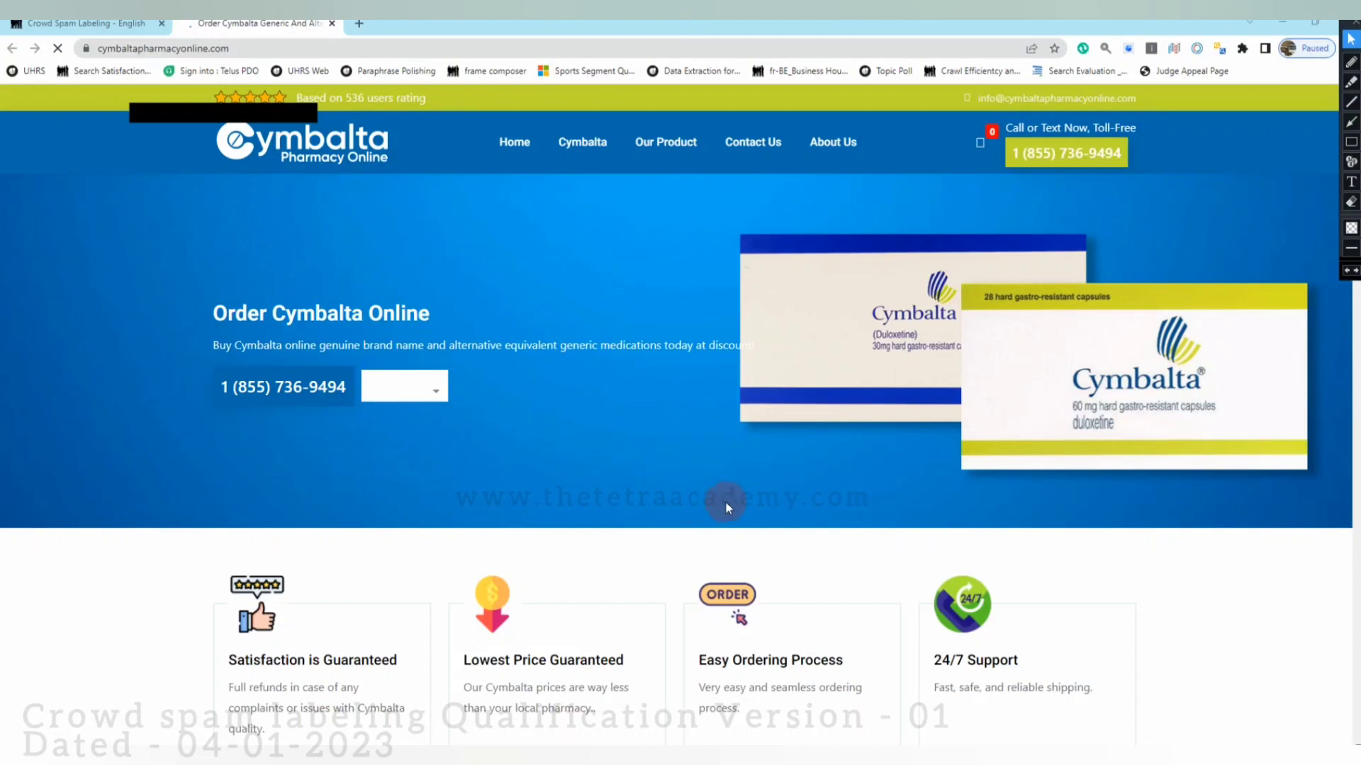
click(894, 439)
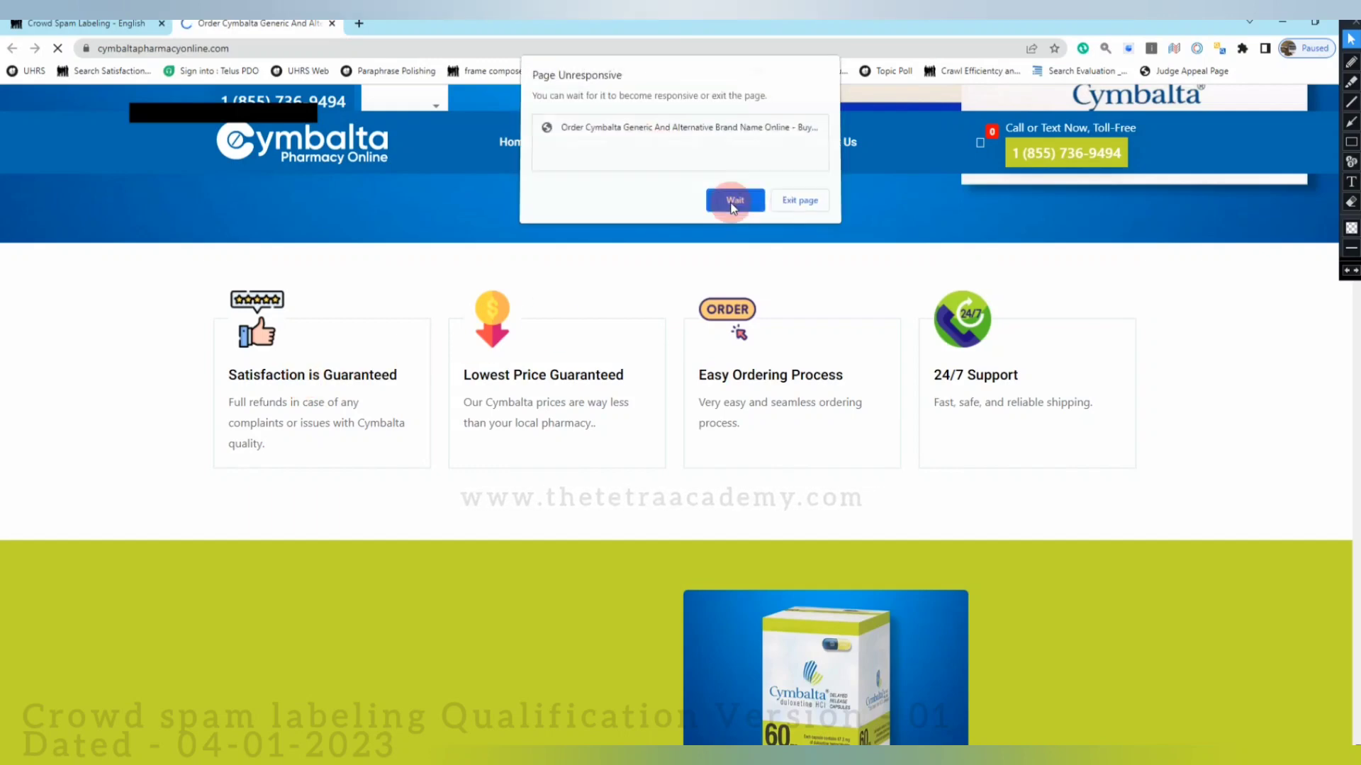
click(712, 199)
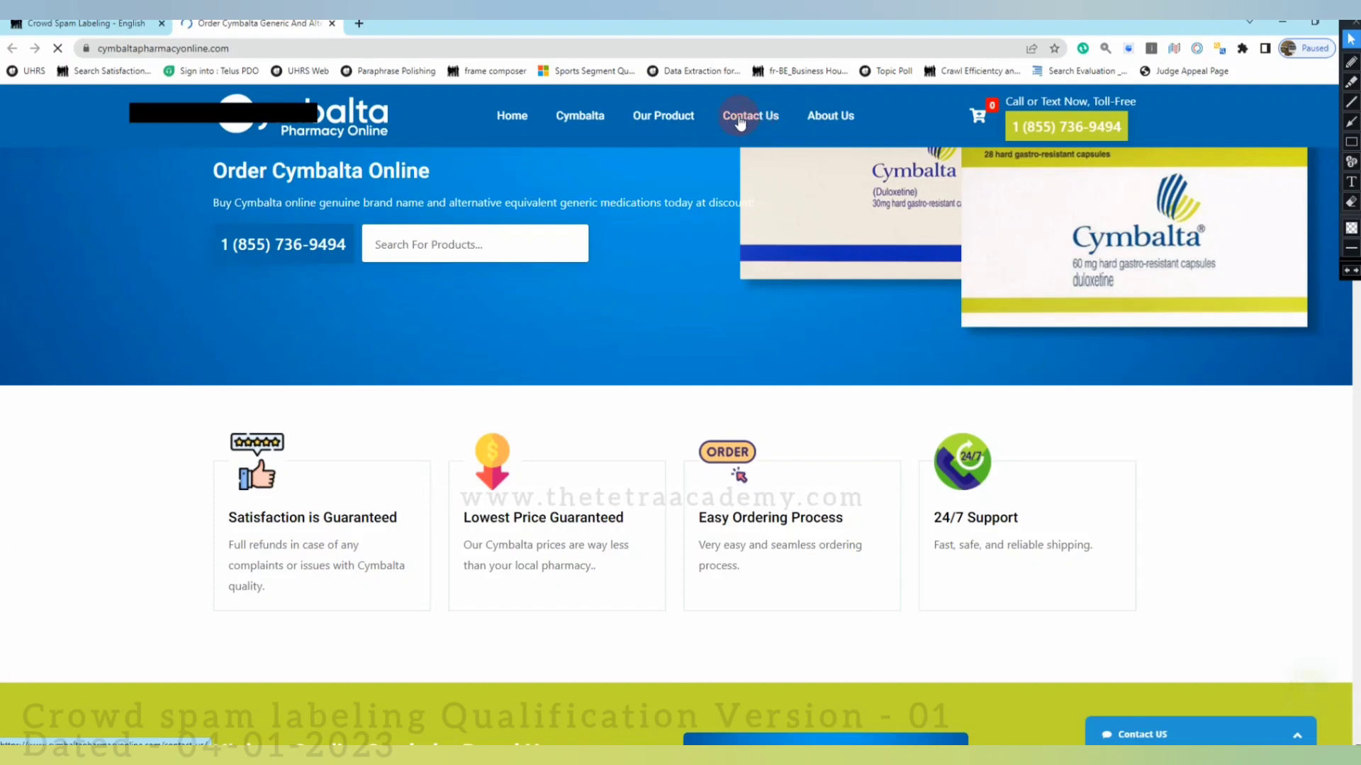
click(735, 200)
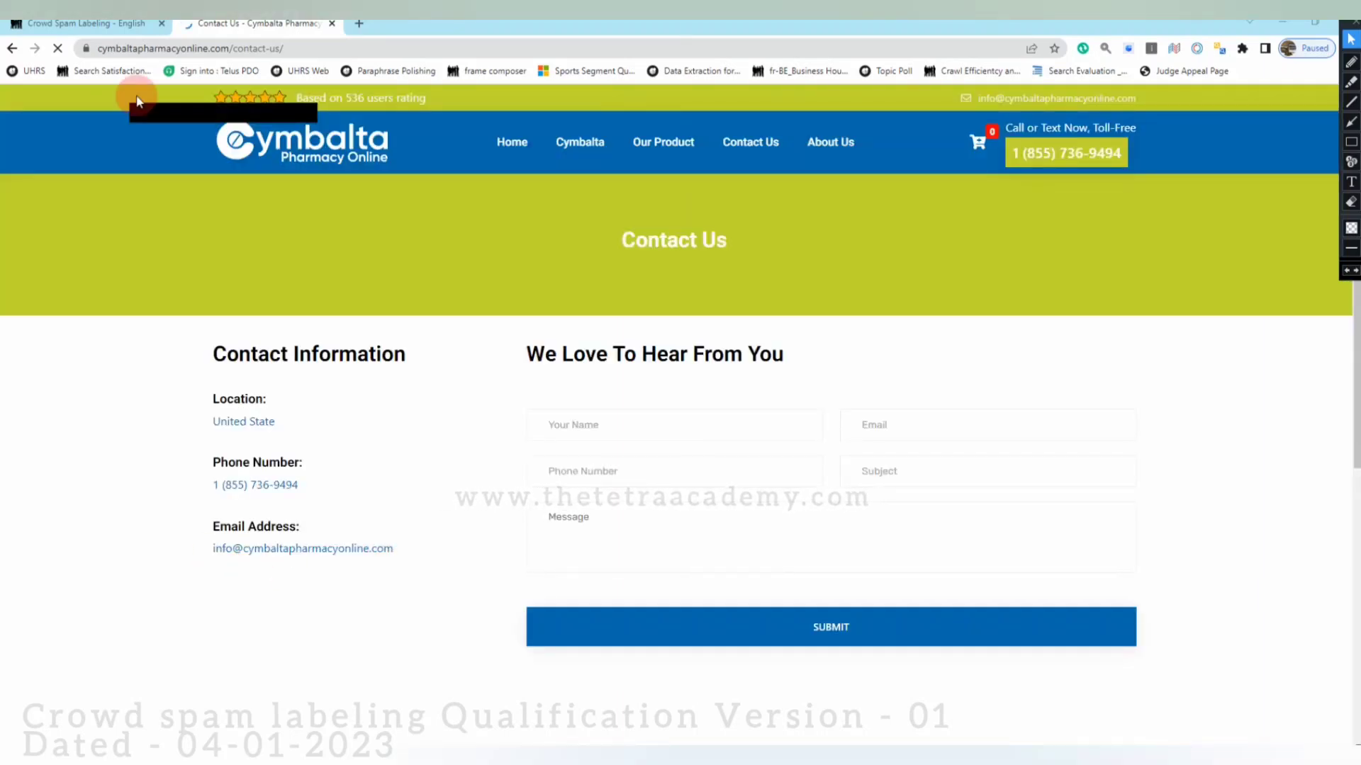
Close the pharmacy site, rate cymbaltapharmacyonline.com as Acceptable with SEO usage Ads, and submit the judgment.
click(207, 328)
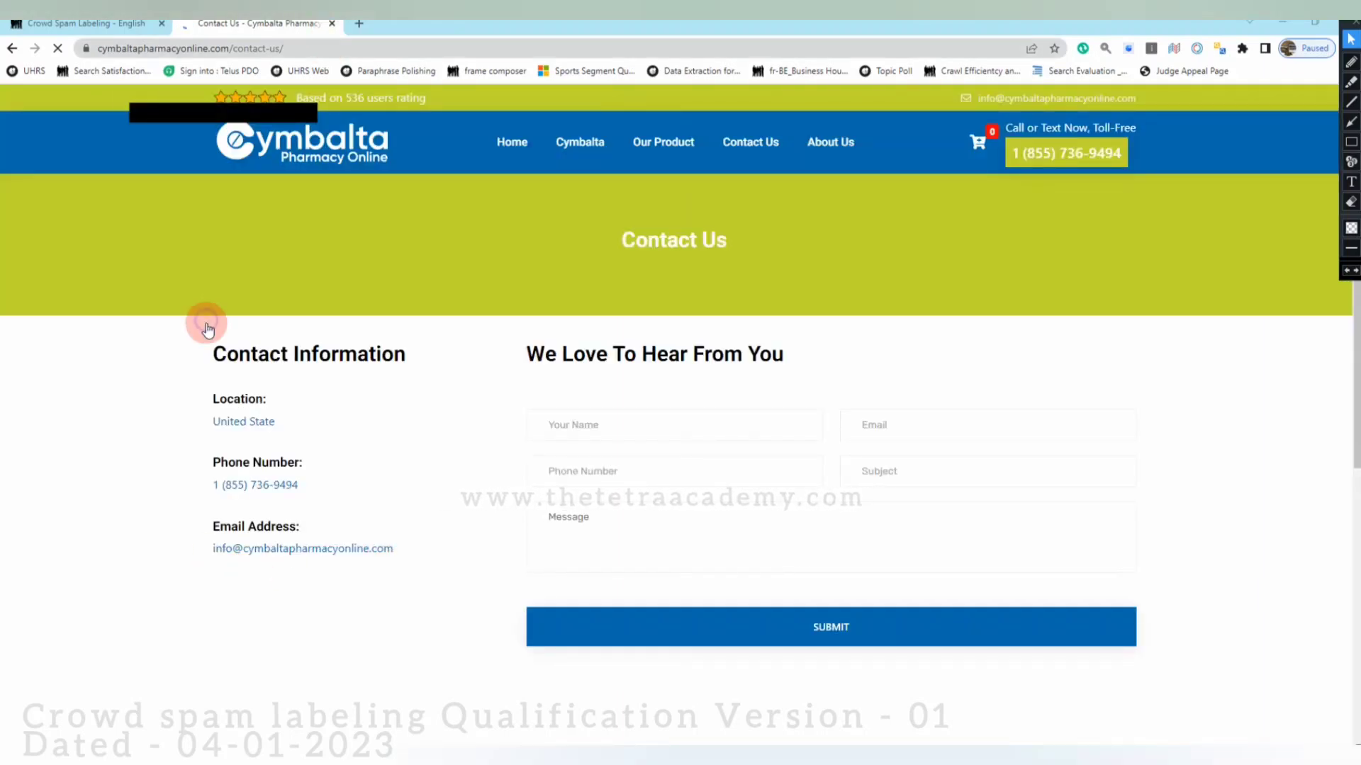
key(ctrl+w)
click(87, 225)
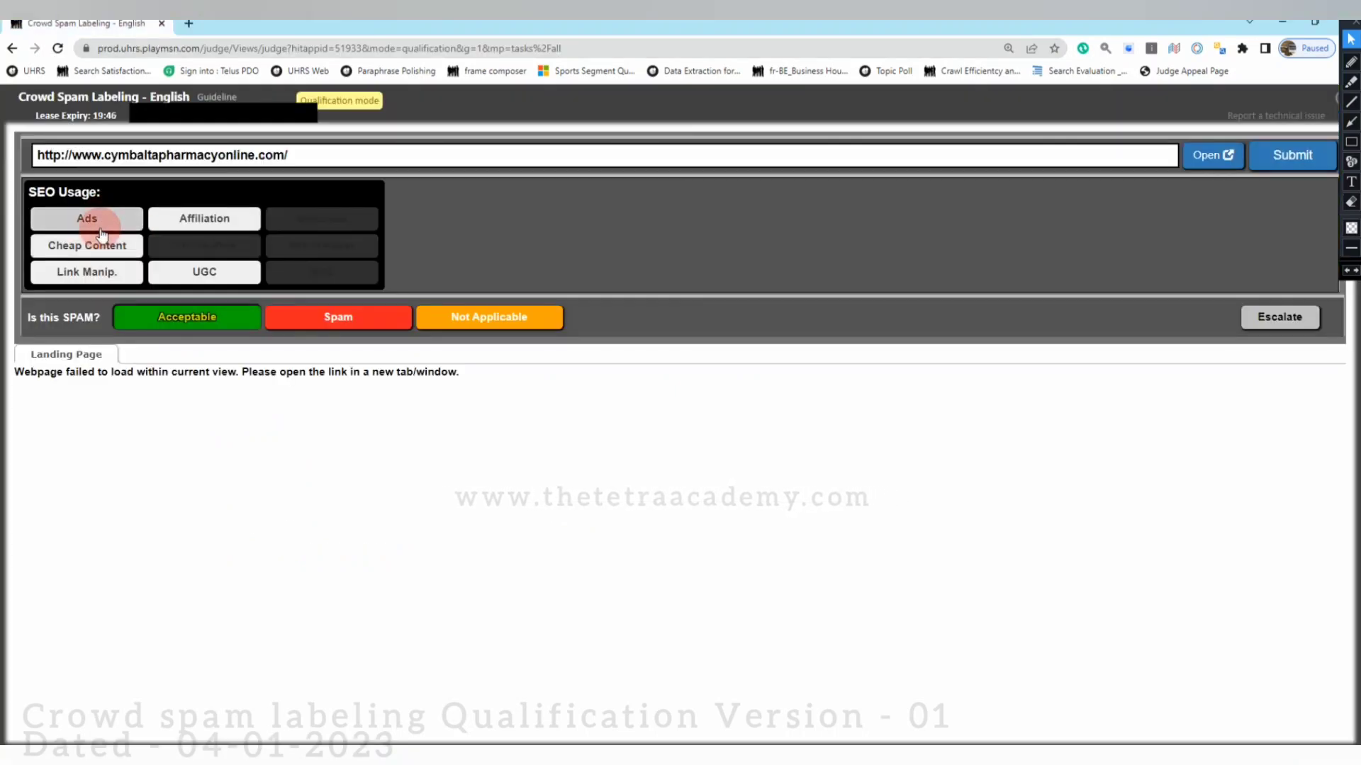
click(1297, 164)
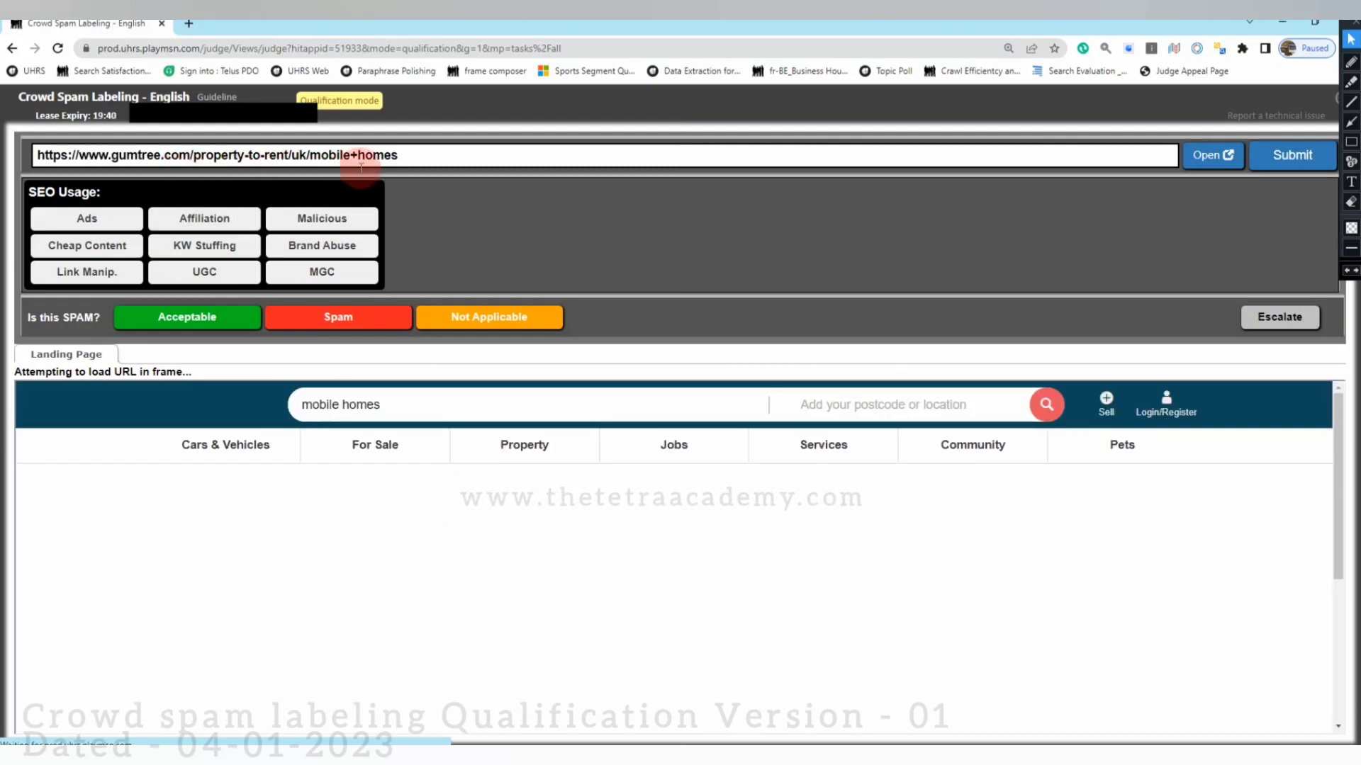
Open the Gumtree mobile homes landing page, accept its privacy notice, and examine the rental listings.
click(1222, 161)
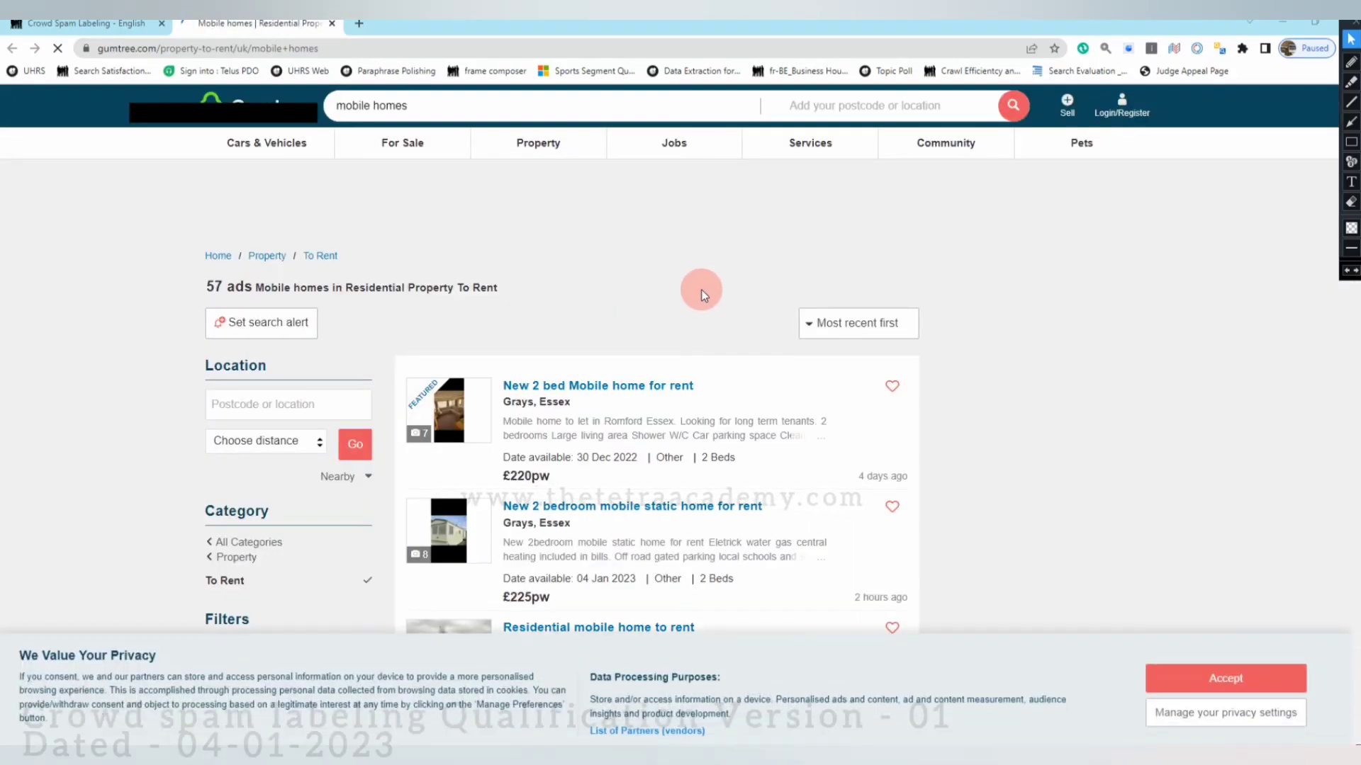
click(1234, 677)
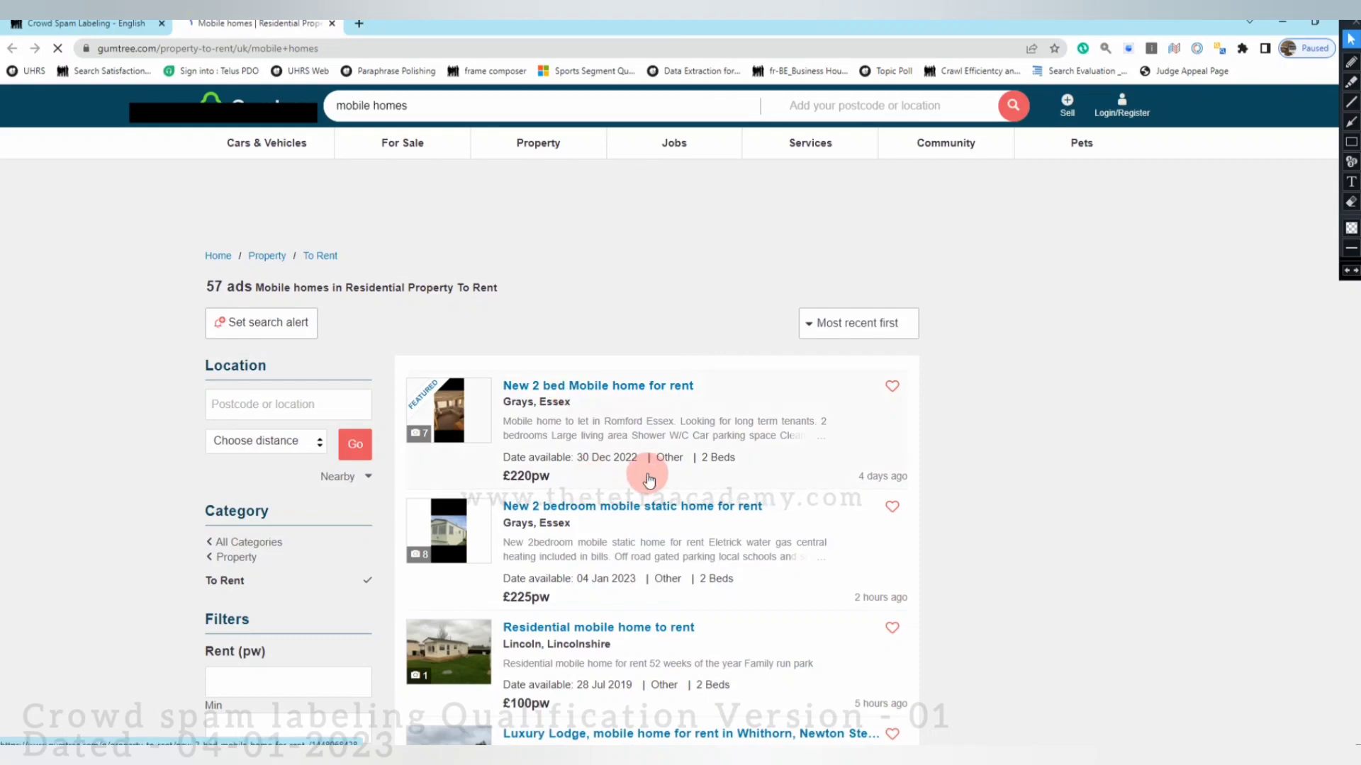
scroll(644, 304, down, 2)
scroll(689, 346, up, 1)
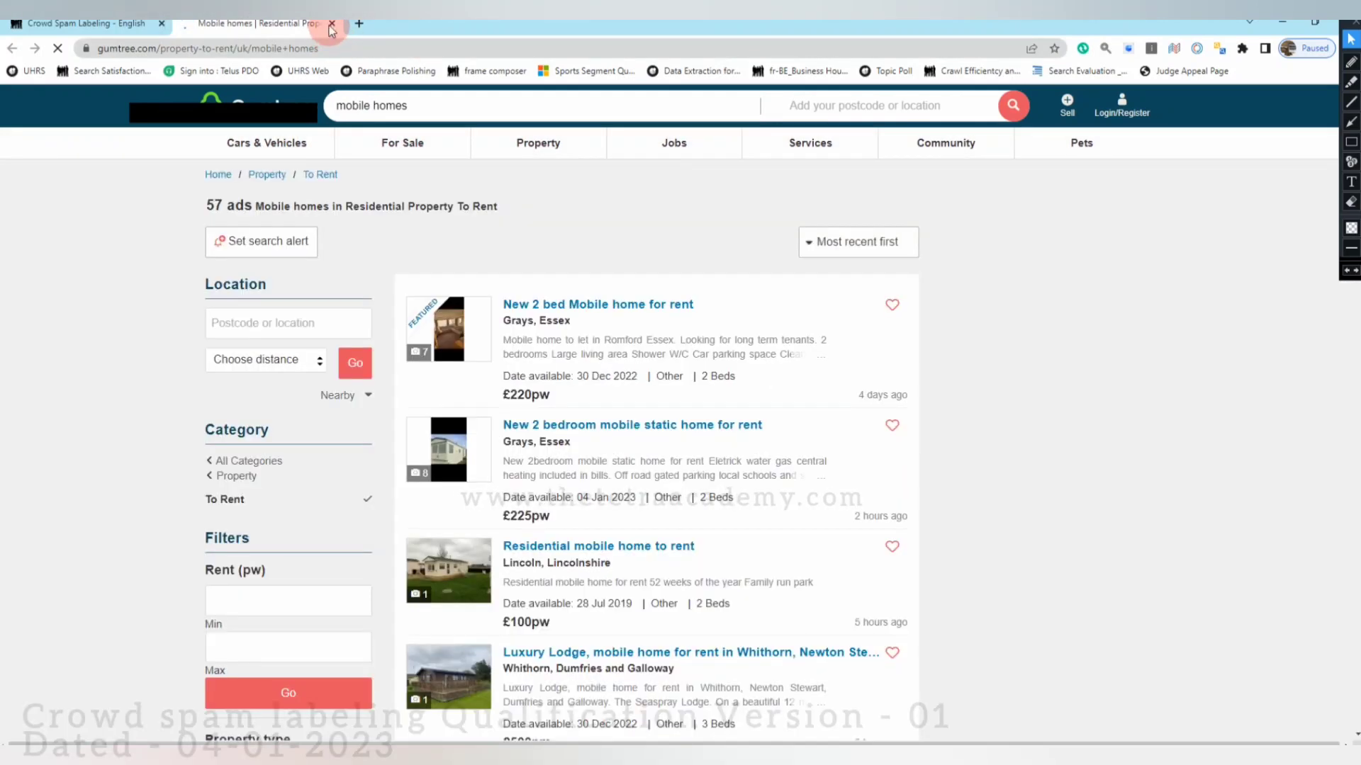
Close the Gumtree page, rate it as Acceptable, and submit the judgment.
key(ctrl+w)
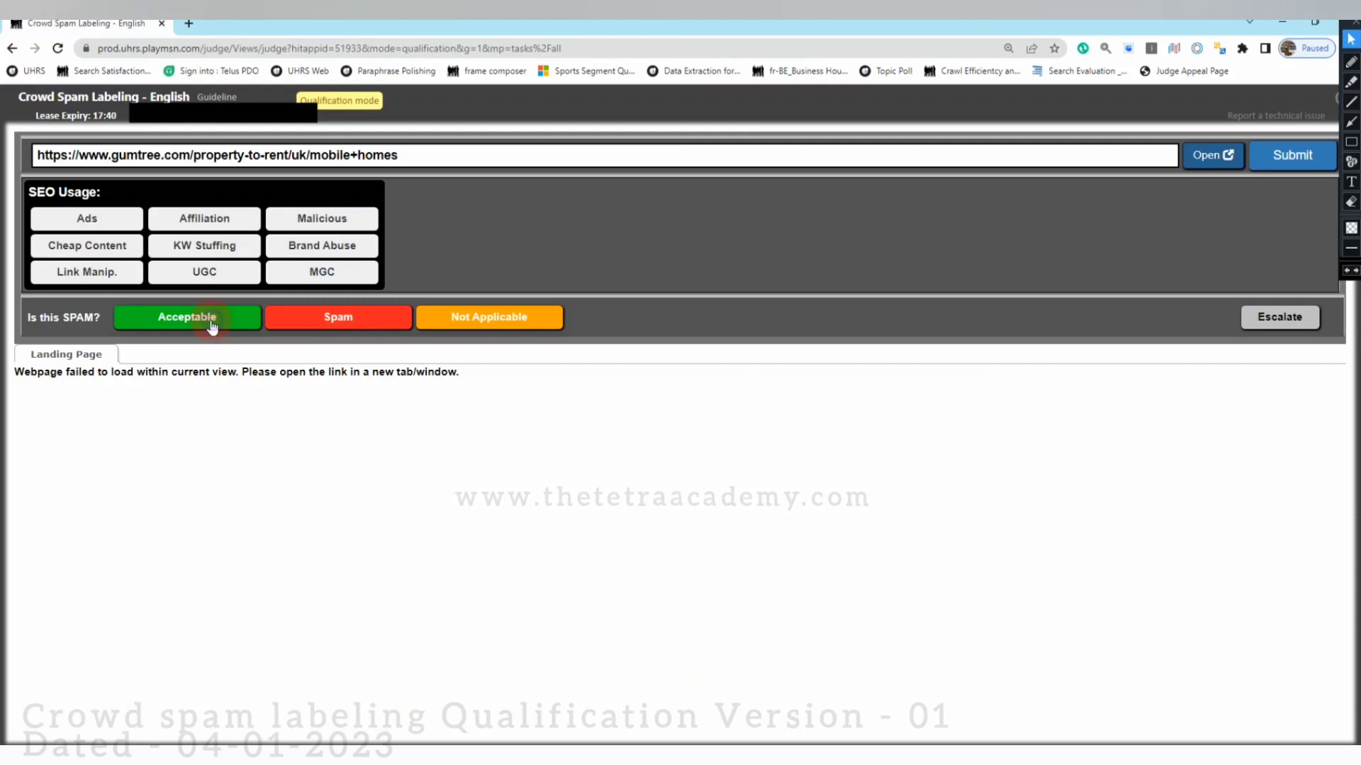
click(211, 325)
click(1286, 161)
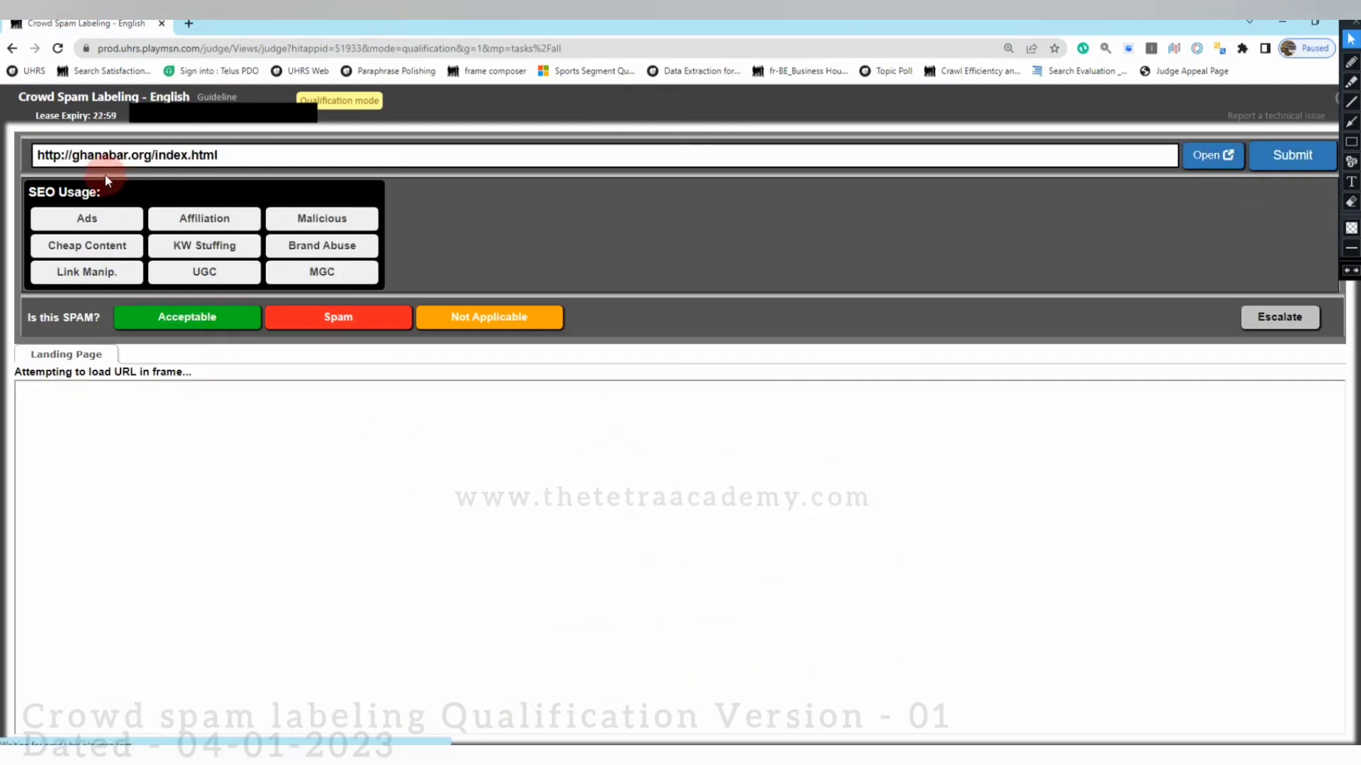
Open the ghanabar.org/index.html landing page and check it against the URL in the labeling task.
click(1214, 156)
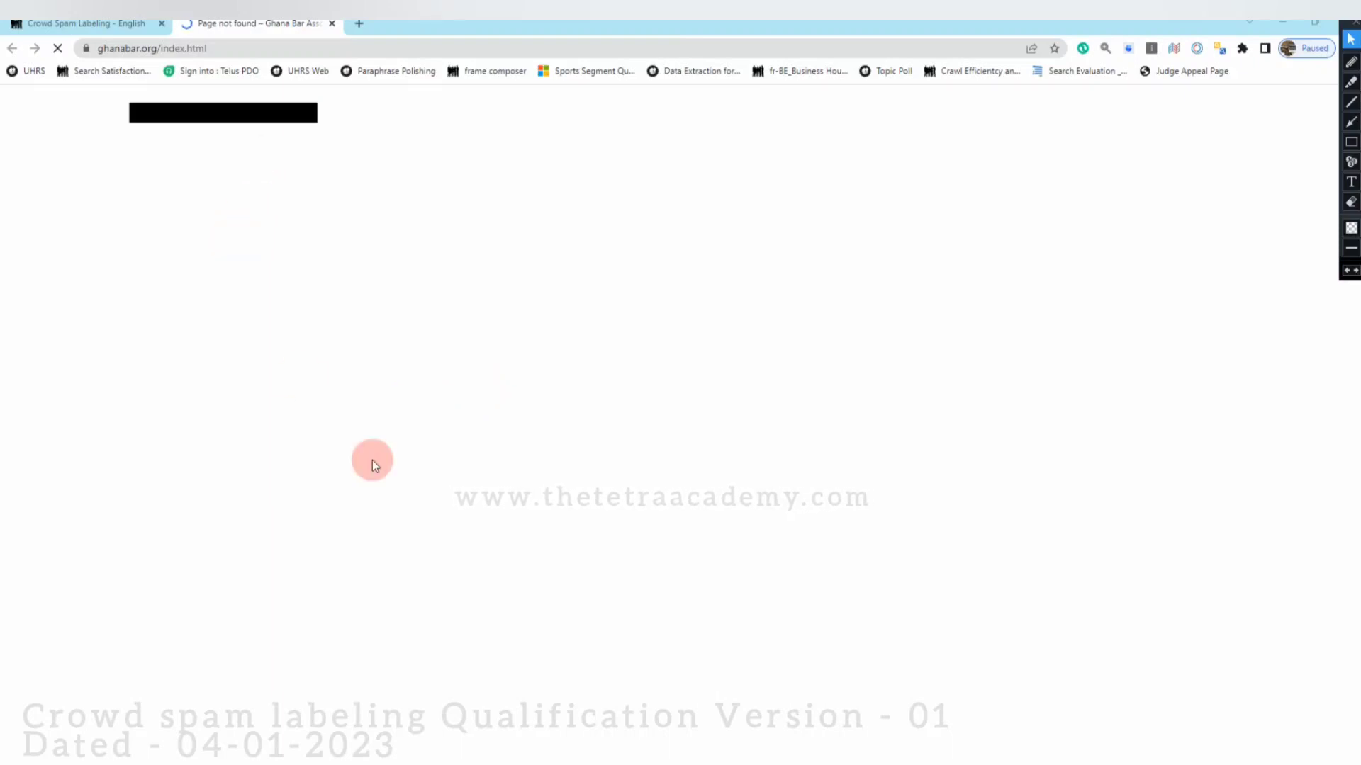
click(74, 24)
click(223, 28)
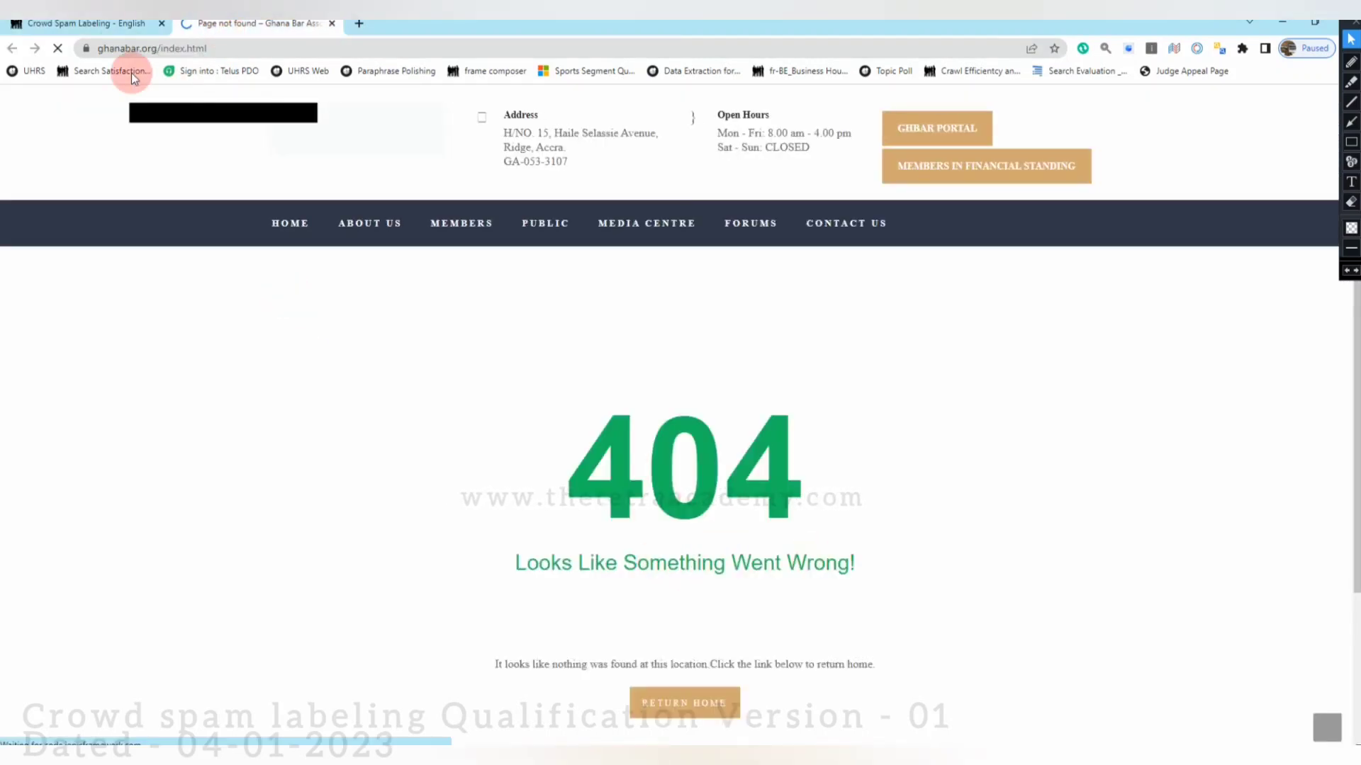
Rate the ghanabar.org page as Not Applicable with the reason Junk/Error, and submit the judgment.
click(109, 30)
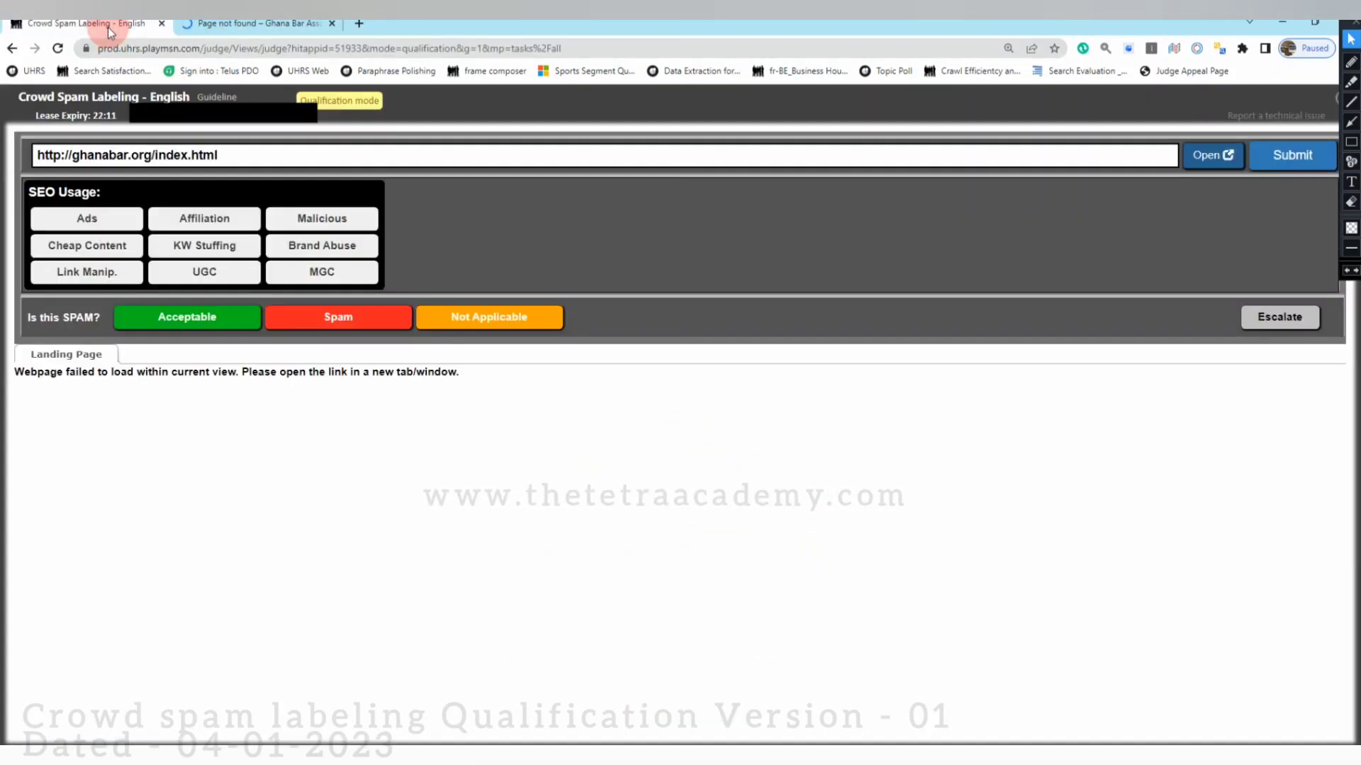
click(481, 321)
click(819, 321)
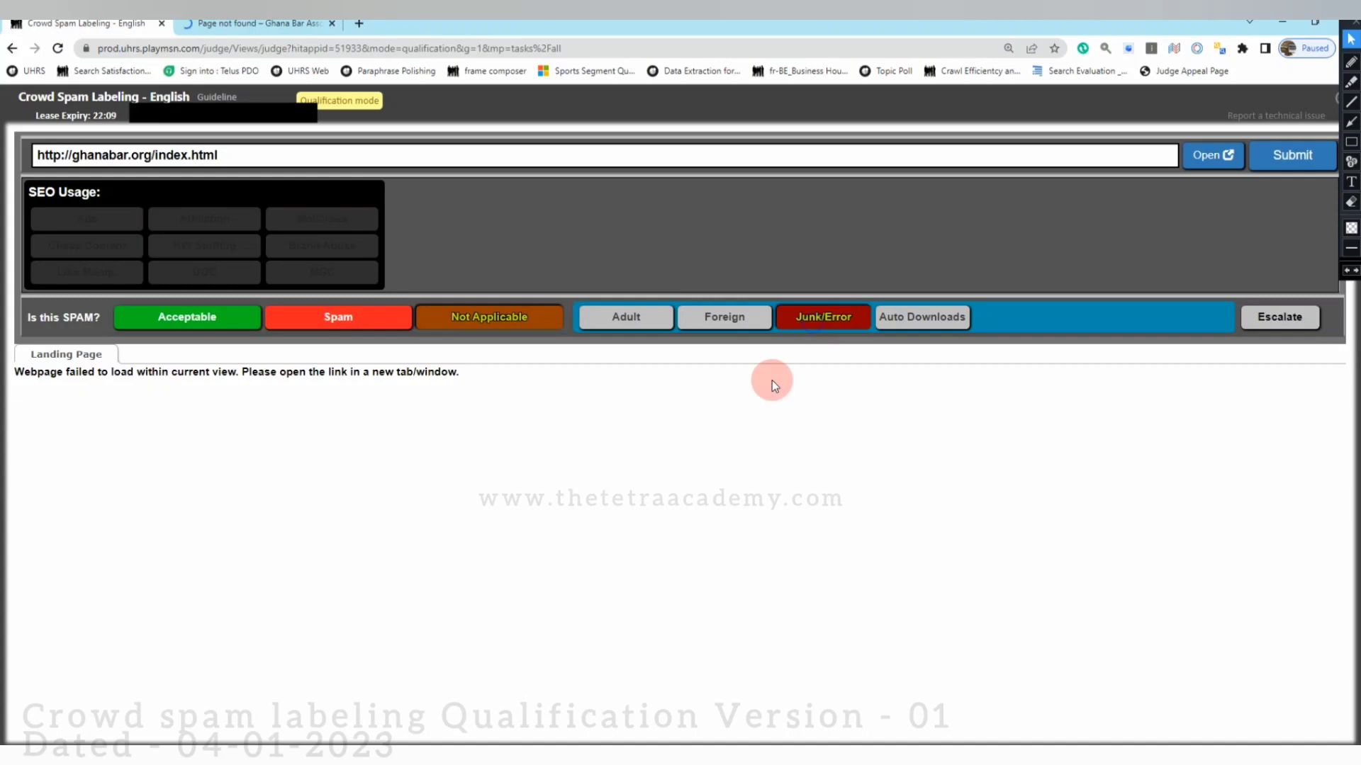
click(1292, 158)
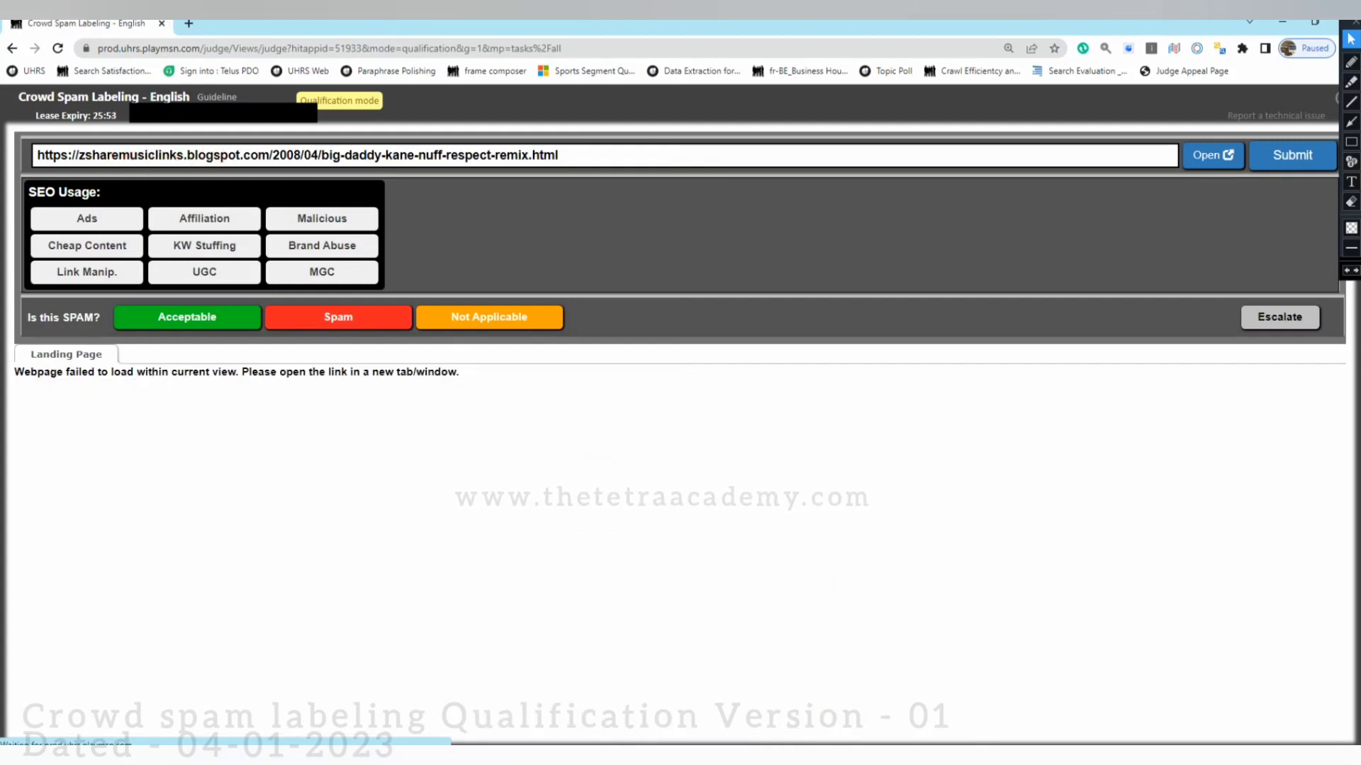
Open the zsharemusiclinks.blogspot.com landing page and examine the Big Daddy Kane post and blog archive.
click(1205, 153)
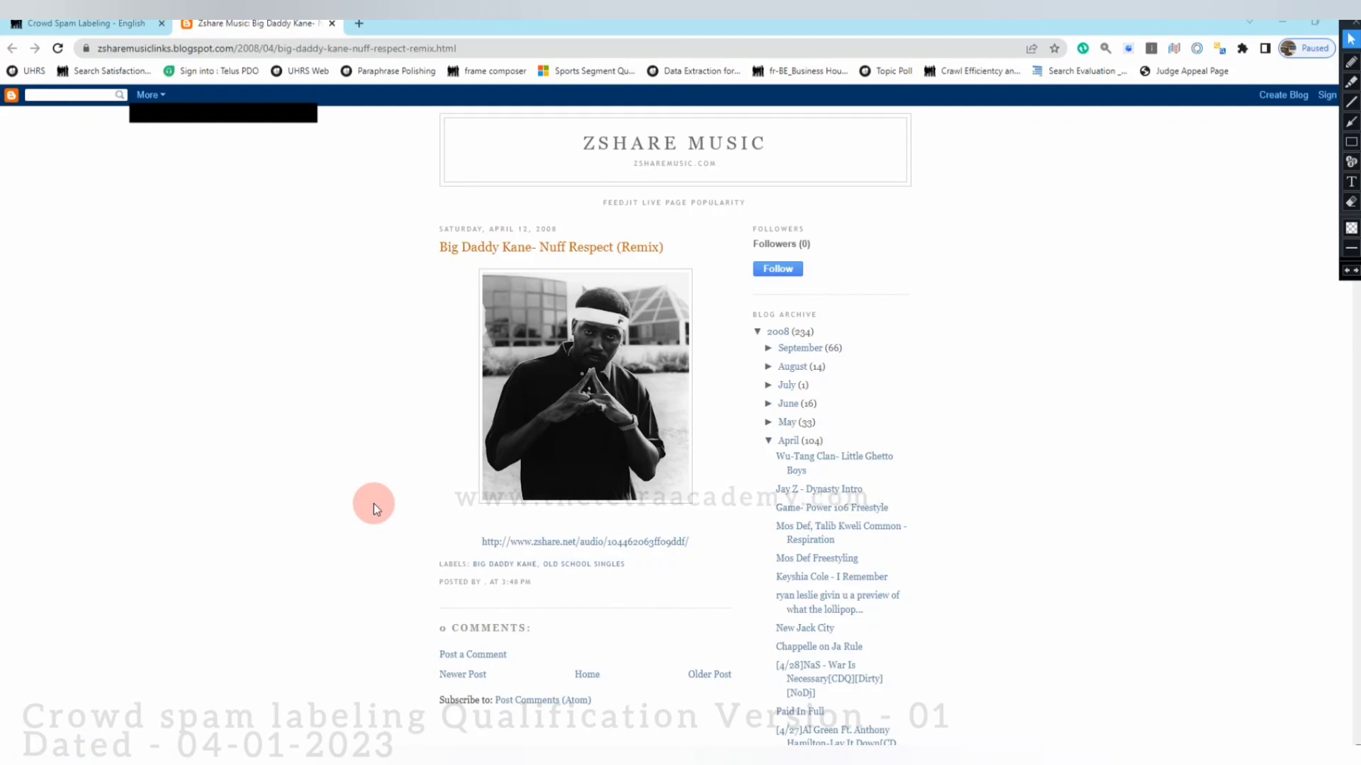
scroll(245, 340, down, 2)
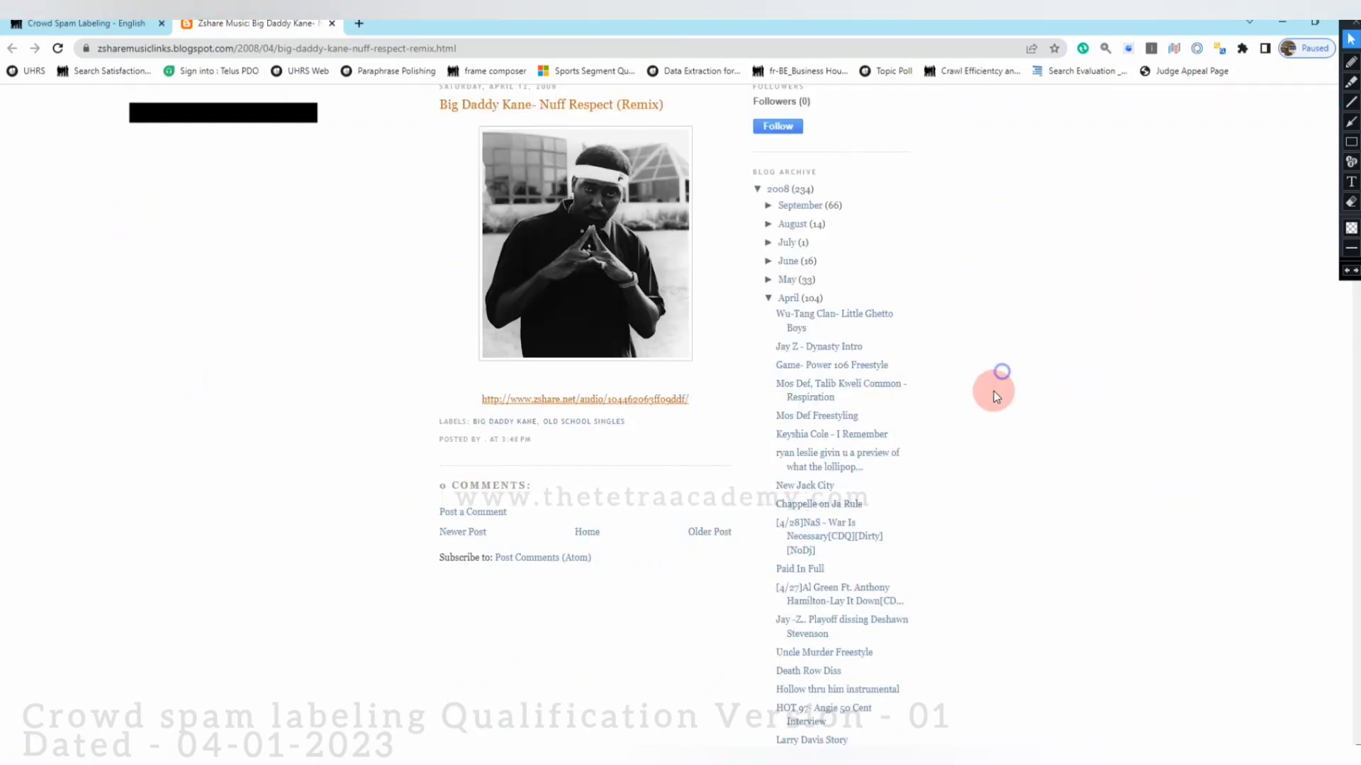
click(260, 466)
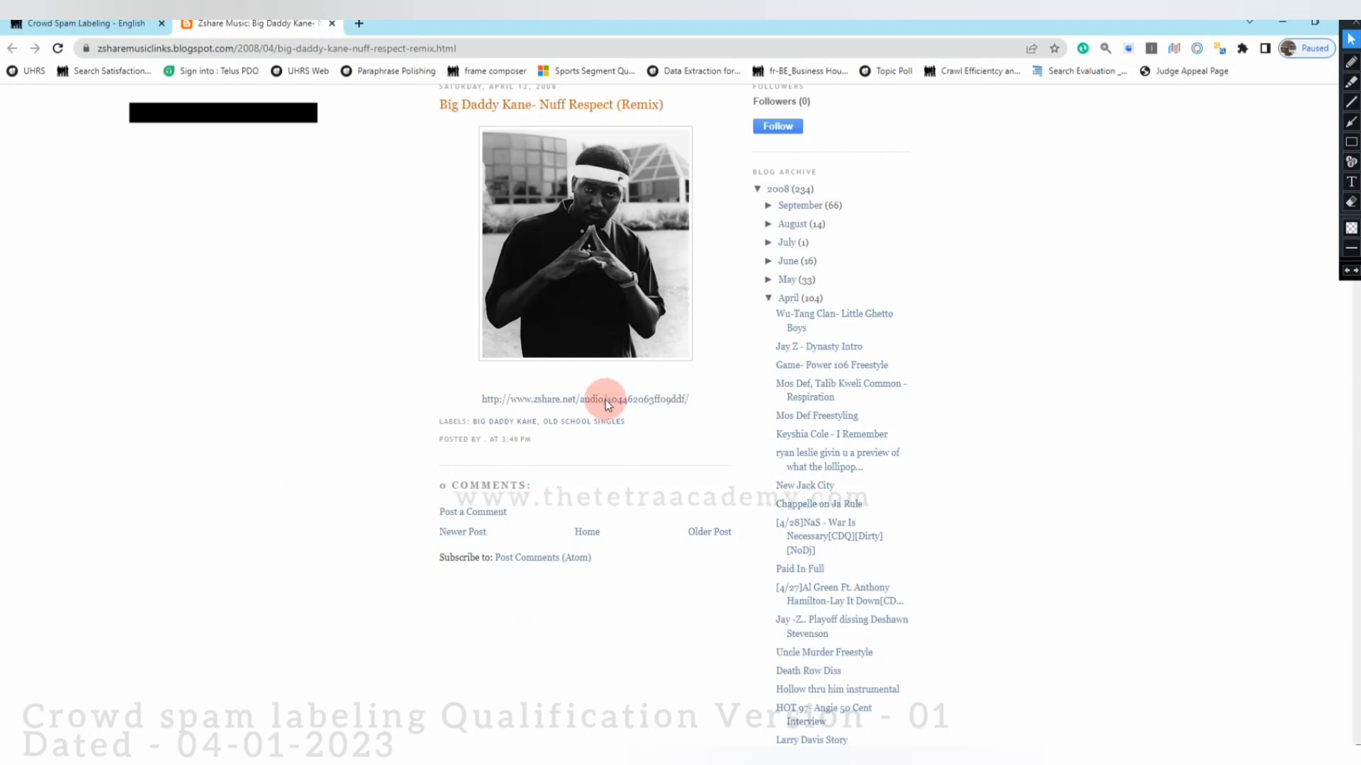
Follow the post's zshare.net audio link, examine the page it leads to, and return to the blog post.
click(564, 405)
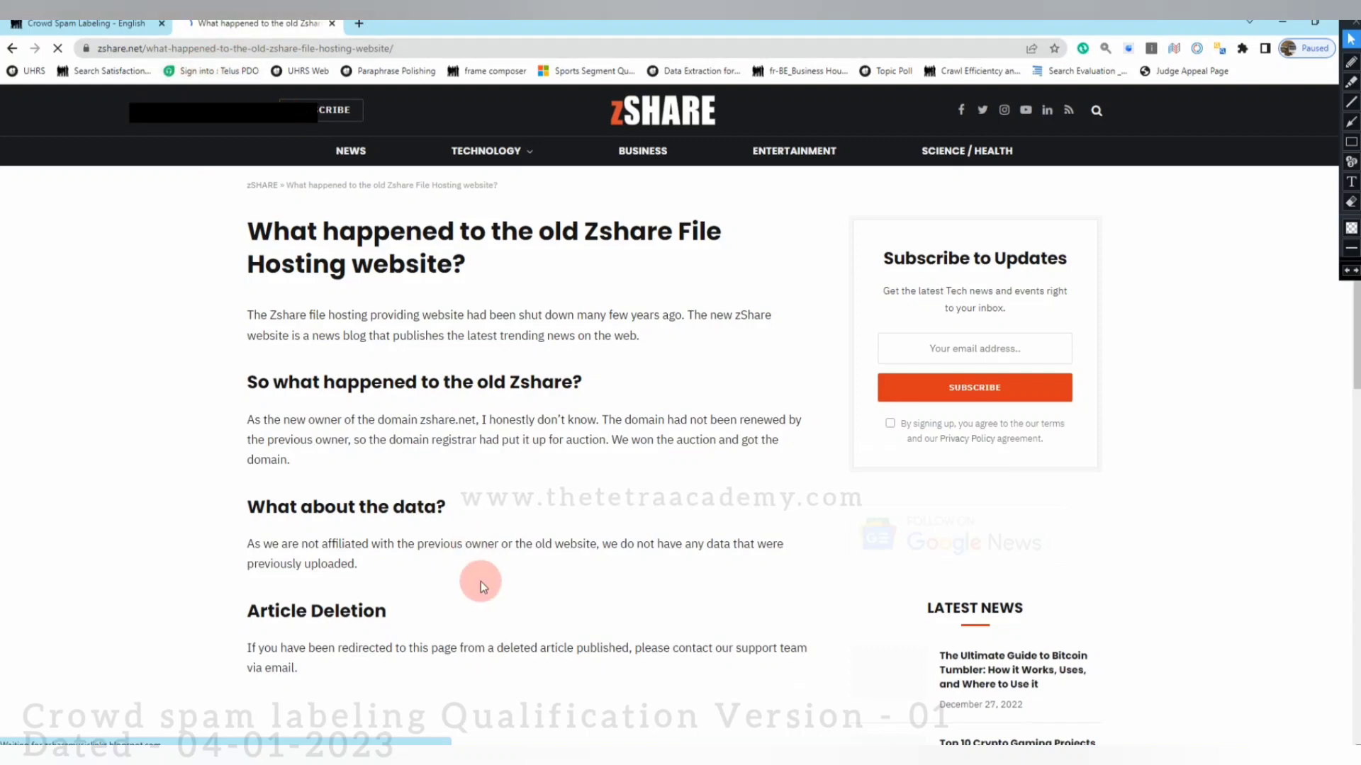
scroll(481, 581, down, 3)
scroll(481, 581, down, 2)
scroll(481, 581, up, 5)
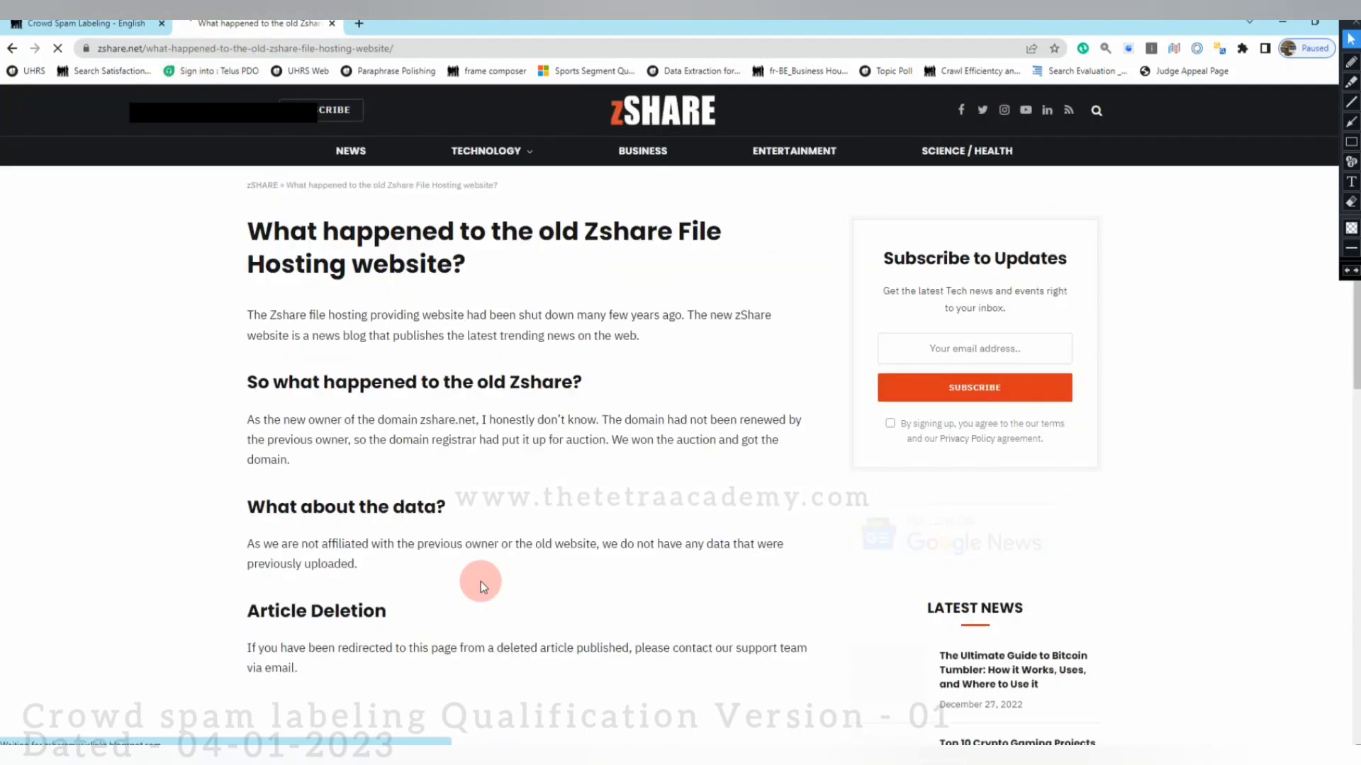
right_click(326, 332)
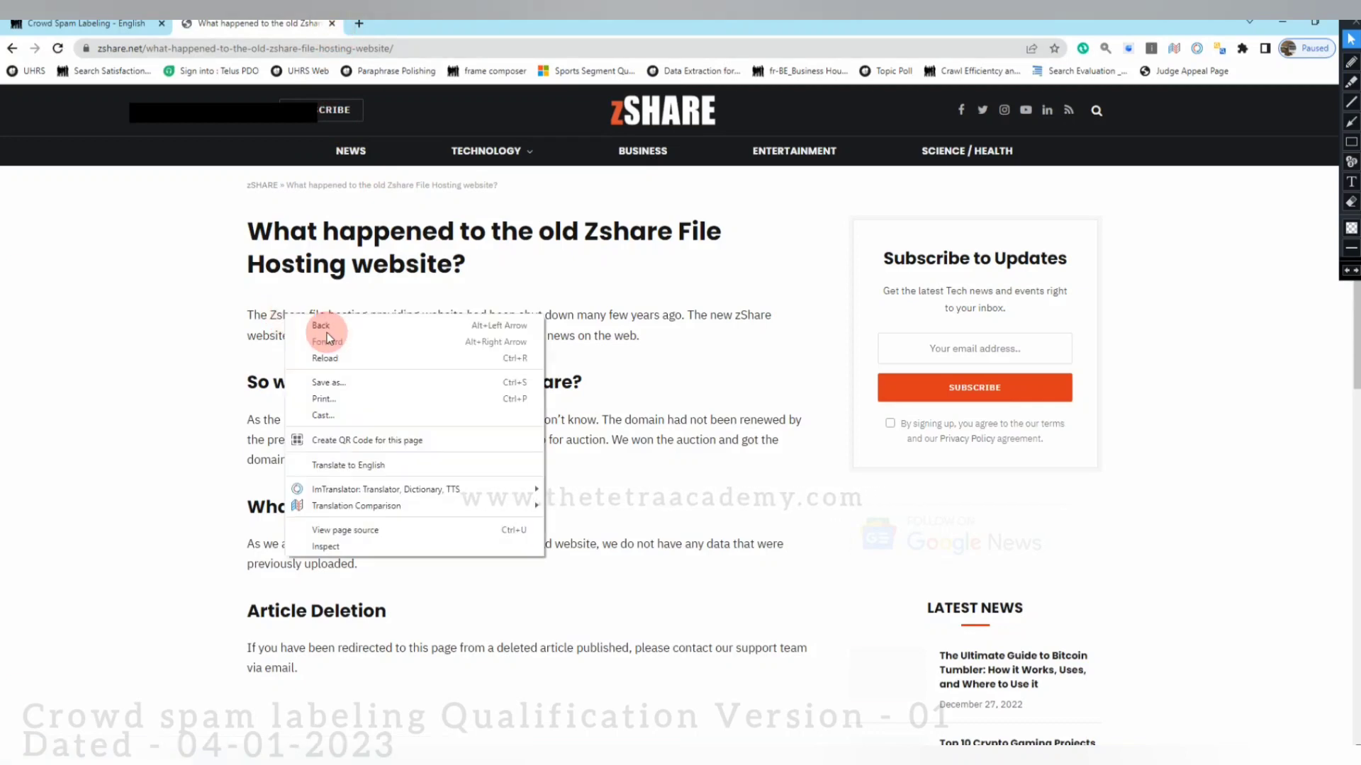
click(323, 326)
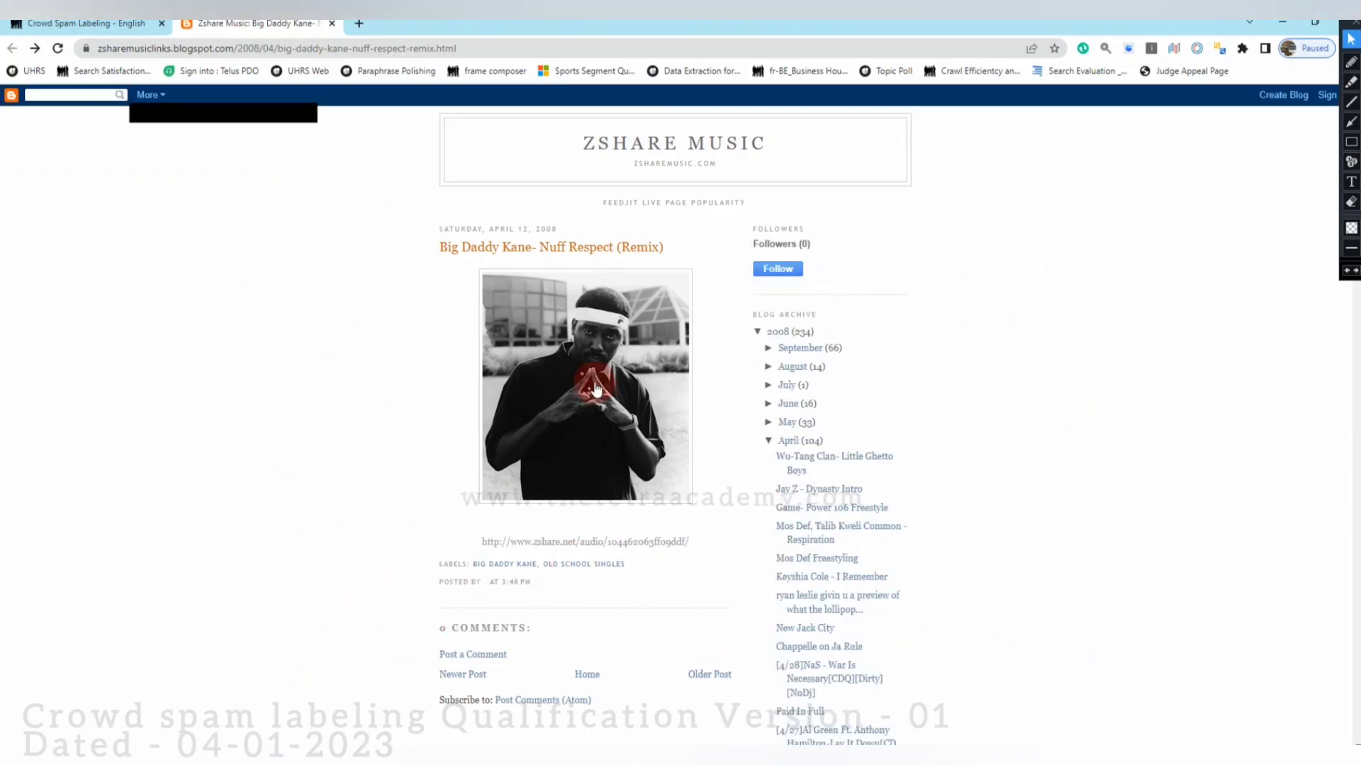
Close the blog, rate it as Spam with SEO usage Link Manip., Cheap Content and UGC, and submit the judgment.
key(ctrl+w)
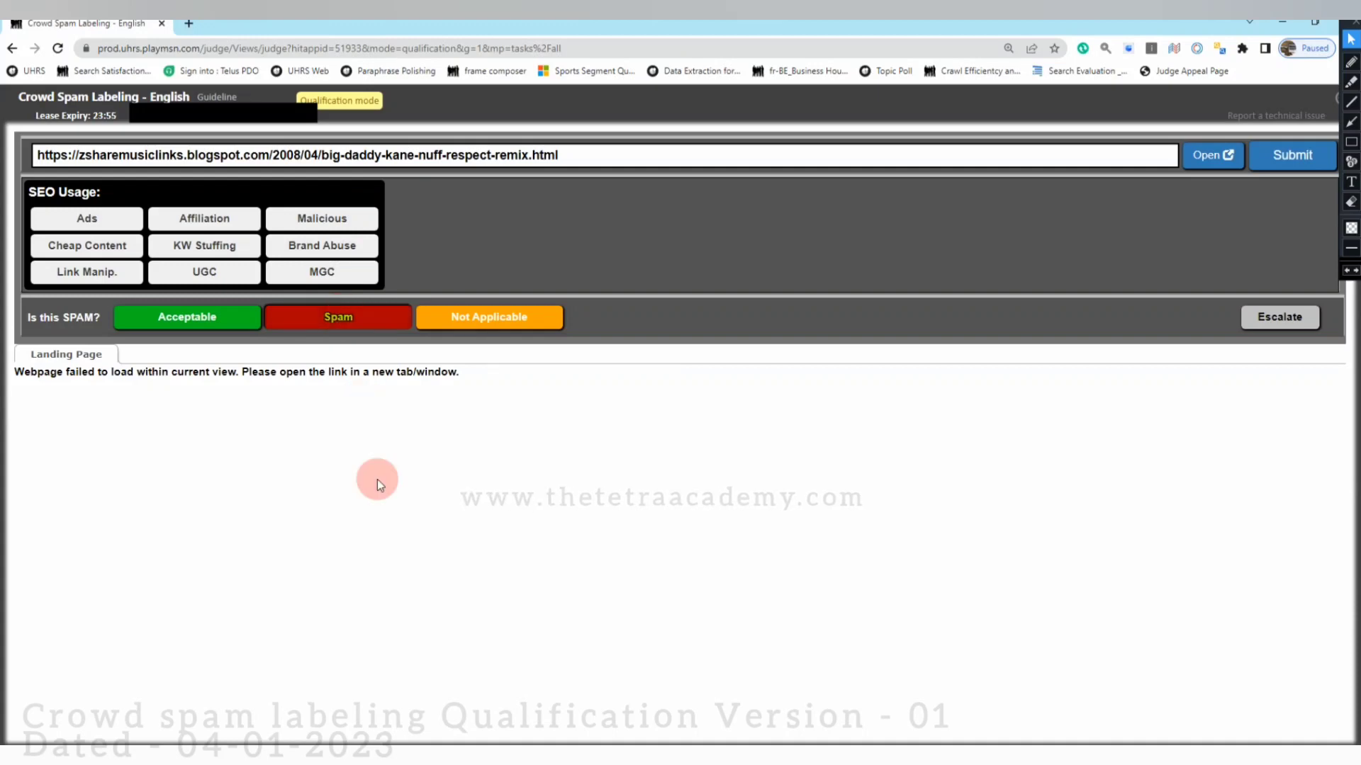
click(344, 328)
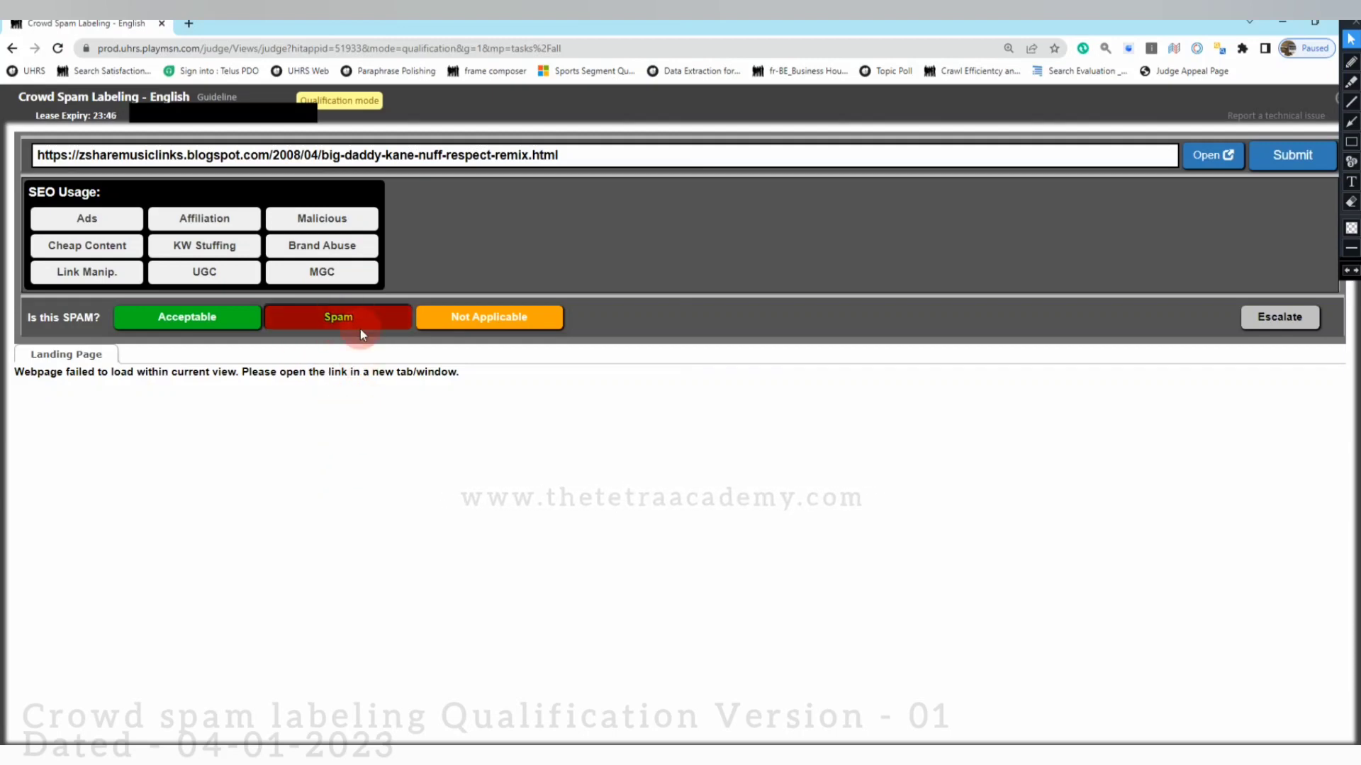
click(100, 276)
click(99, 251)
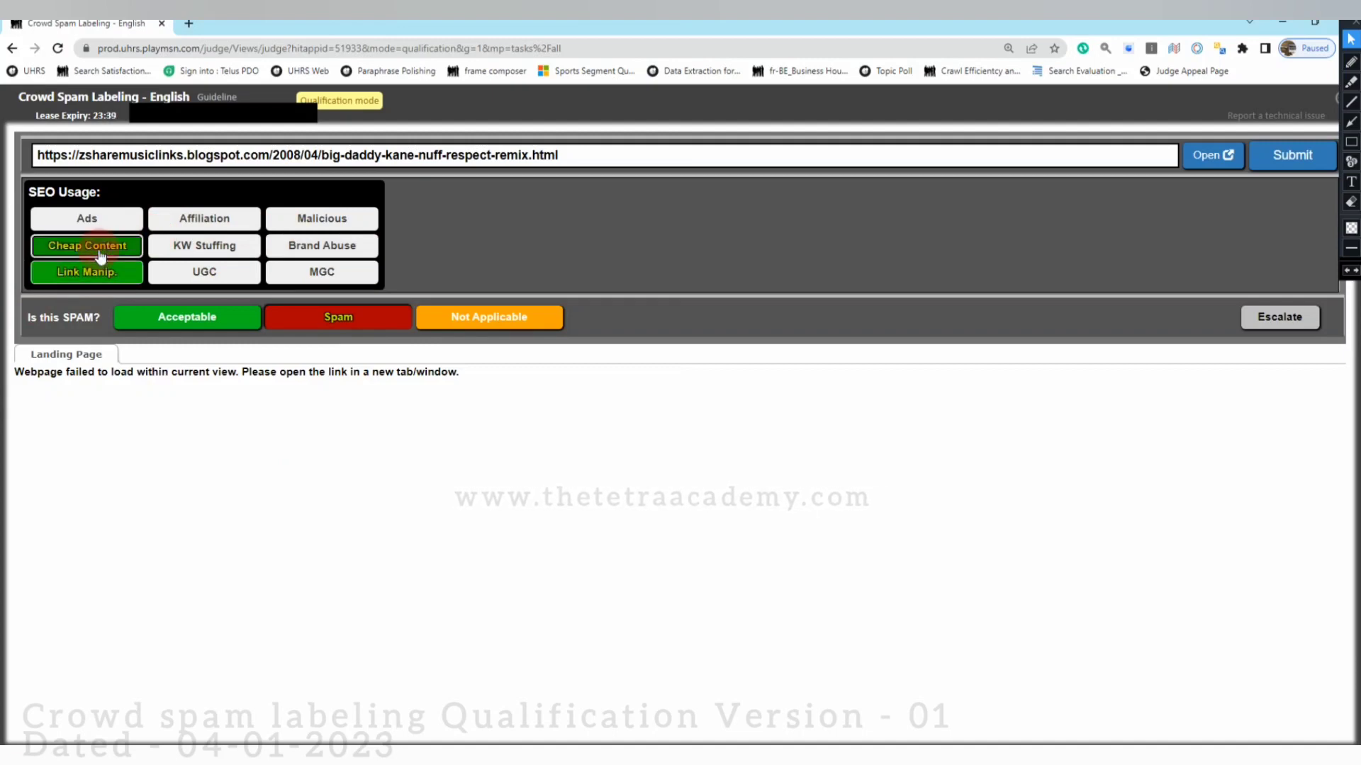
click(205, 271)
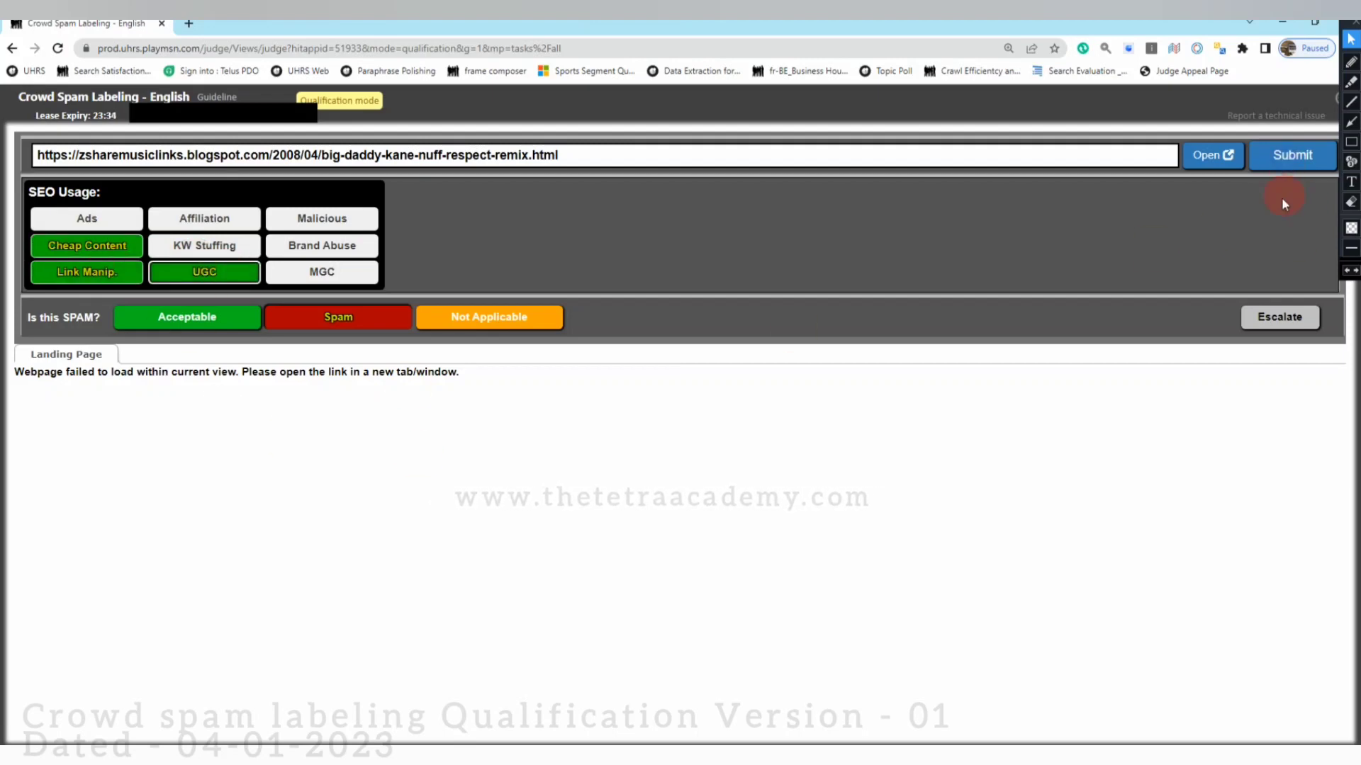
click(1287, 157)
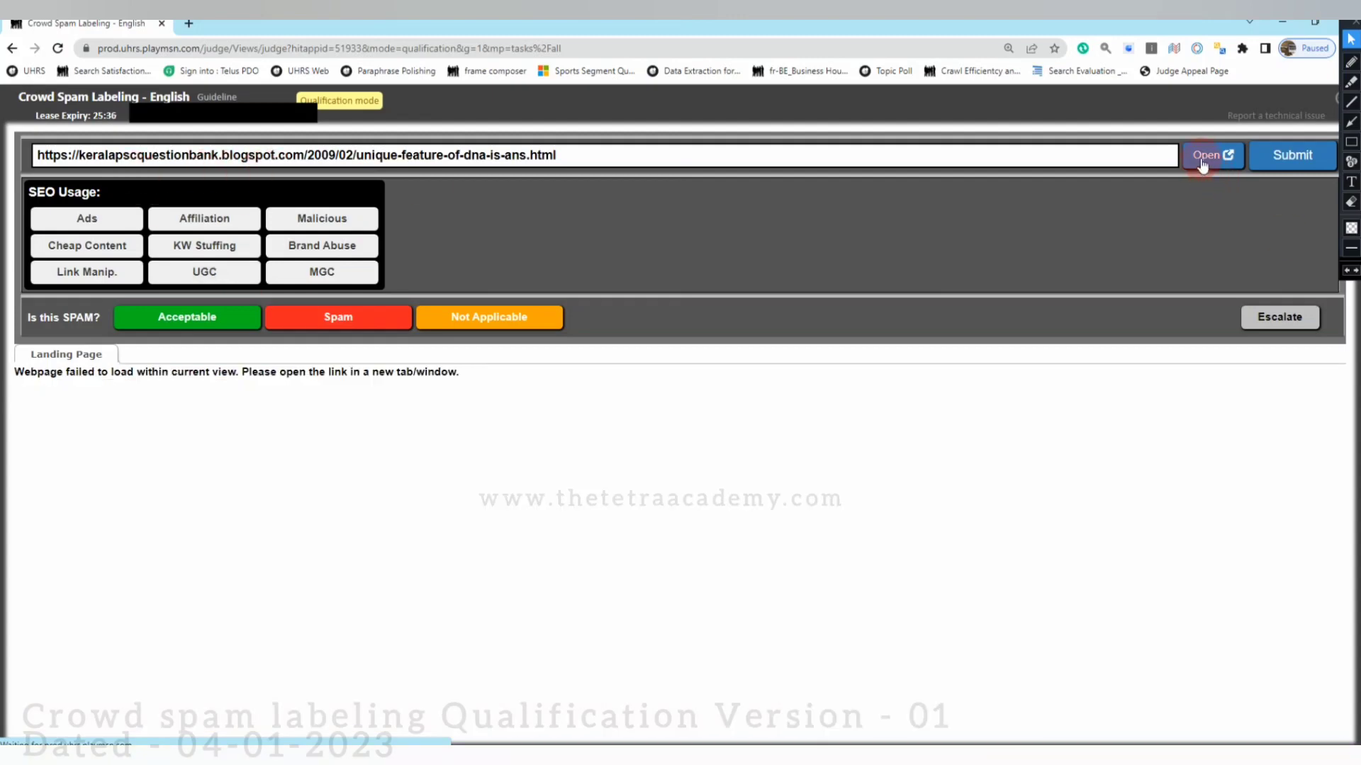
Open the keralapscquestionbank.blogspot.com landing page, check it against the task's URL, and examine its DNA answer, ads and label list.
click(1207, 157)
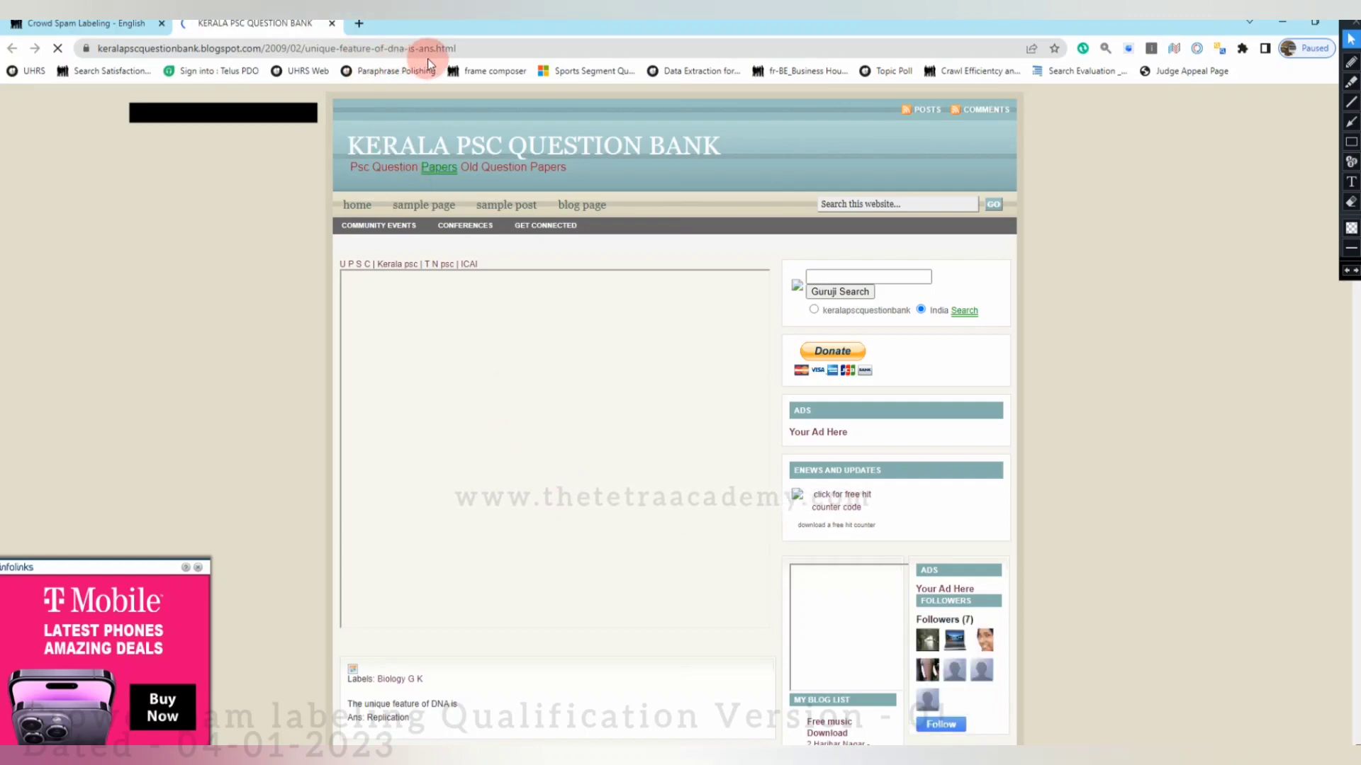
click(106, 24)
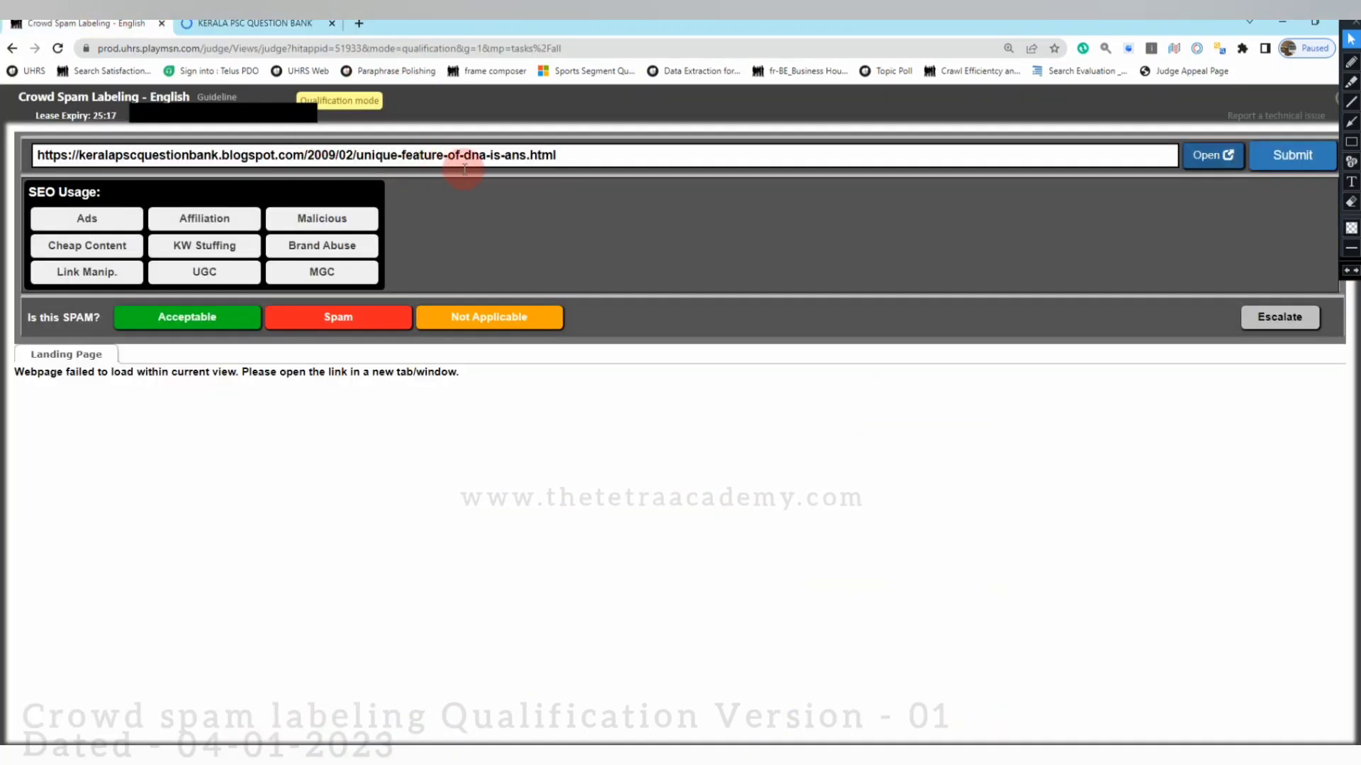
click(244, 25)
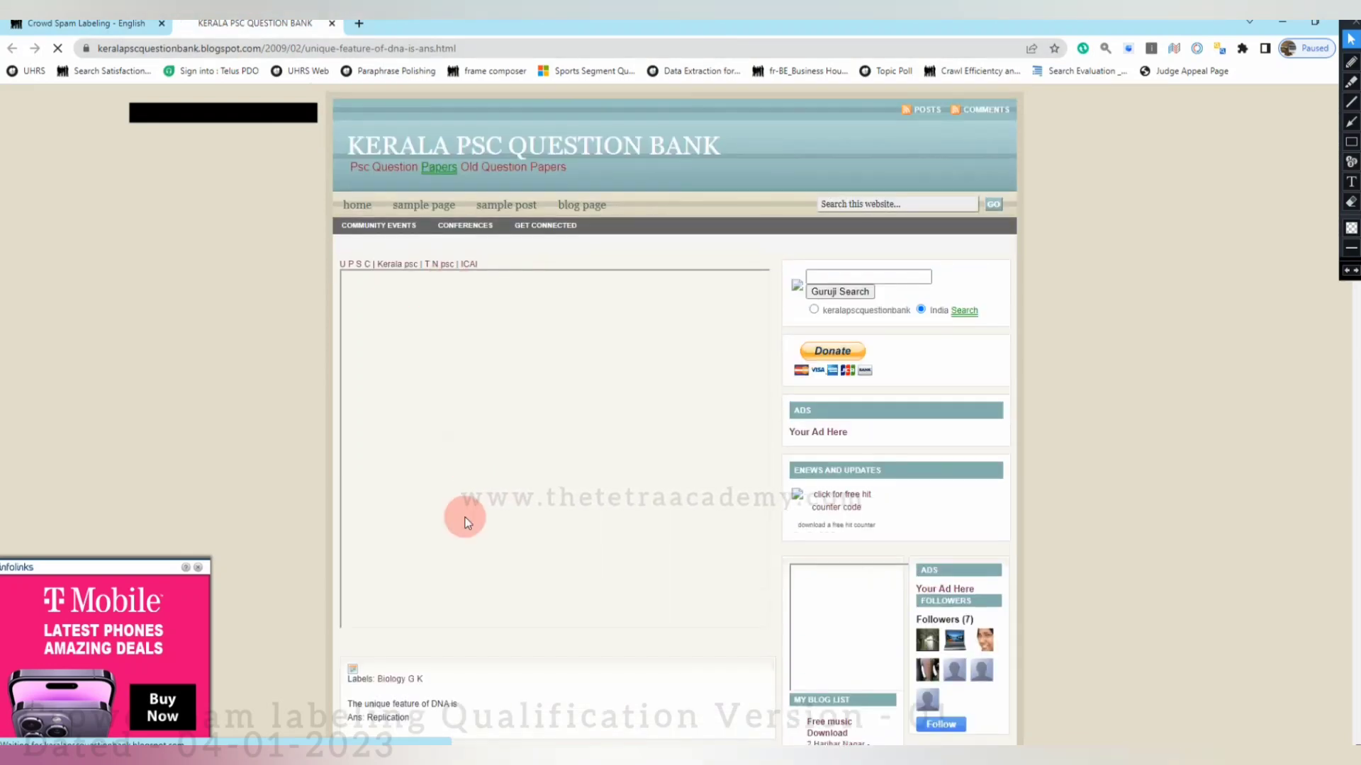
scroll(461, 518, down, 3)
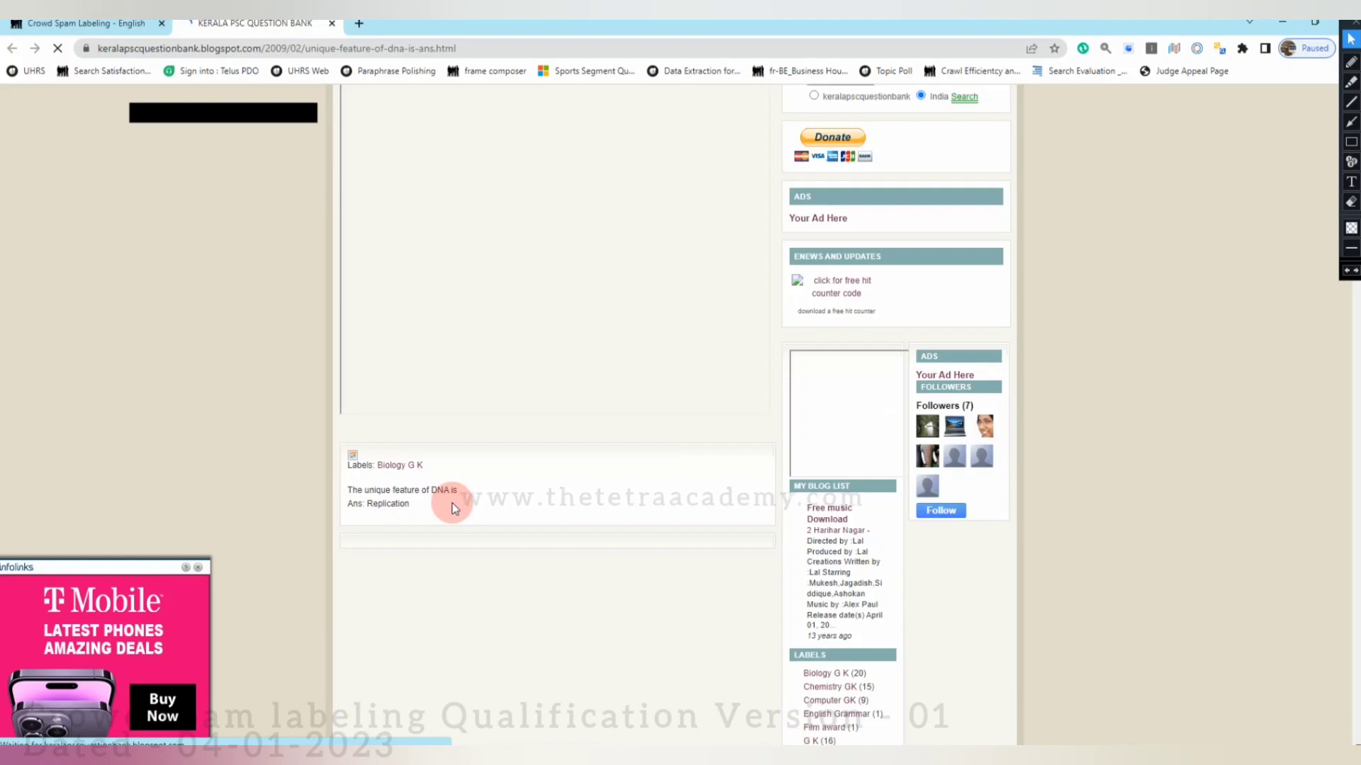
scroll(654, 589, down, 3)
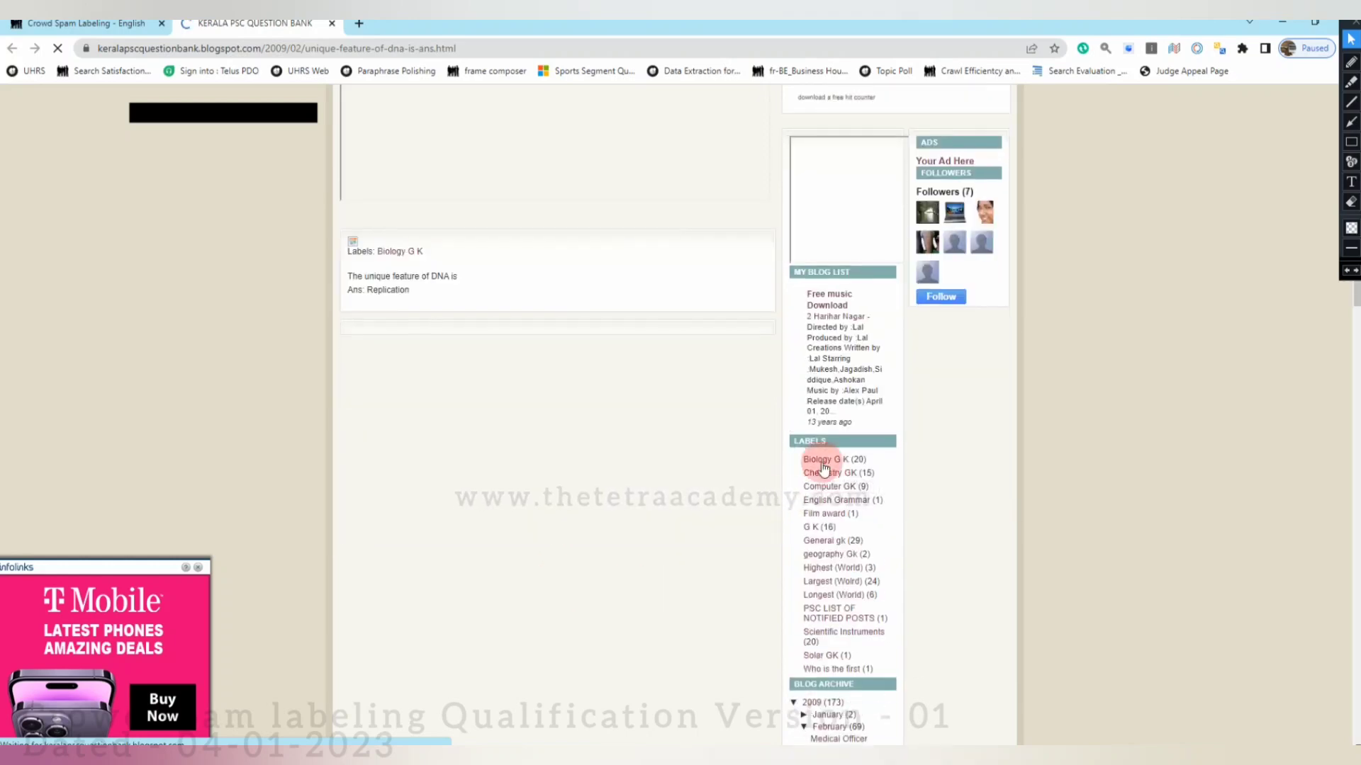
scroll(713, 567, up, 6)
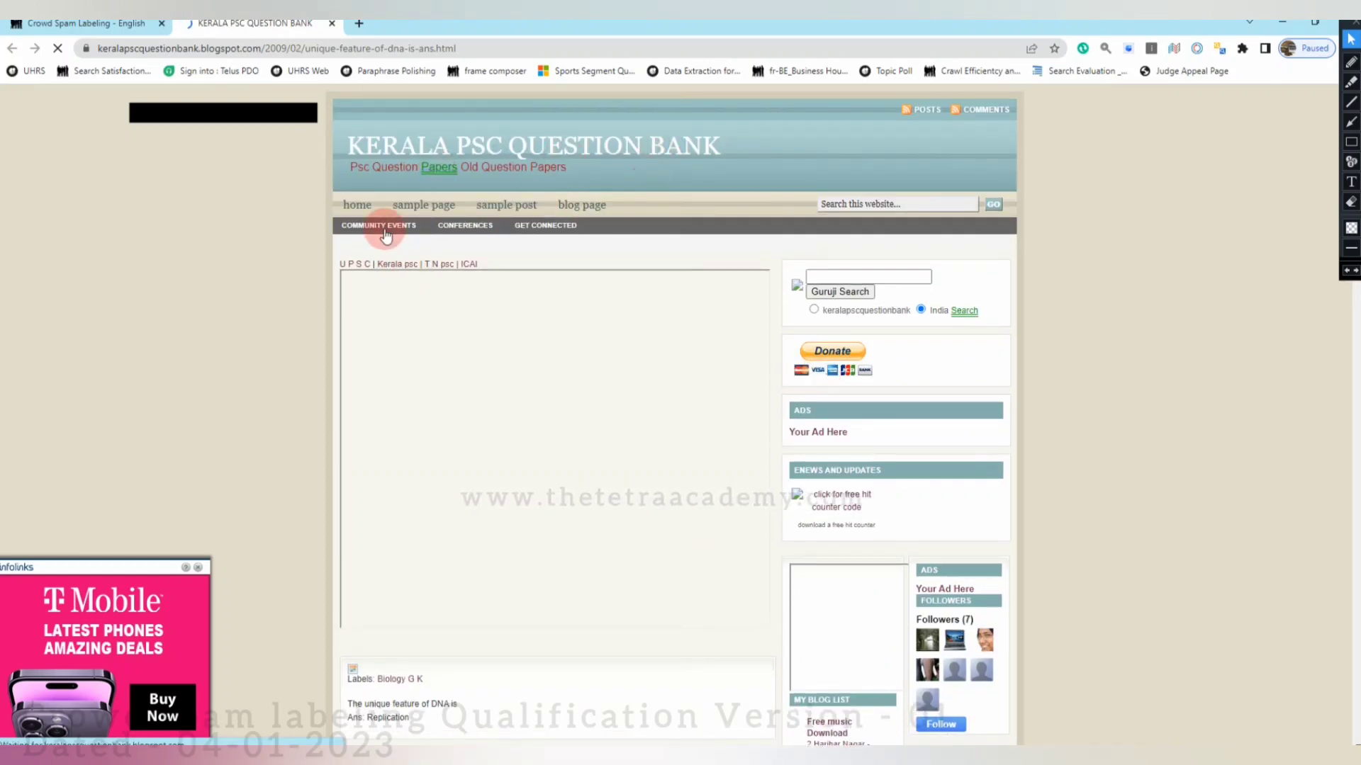
Examine the Kerala PSC Question Bank page's DNA answer, My Blog List, label list and blog archive of question posts.
mouse_move(421, 234)
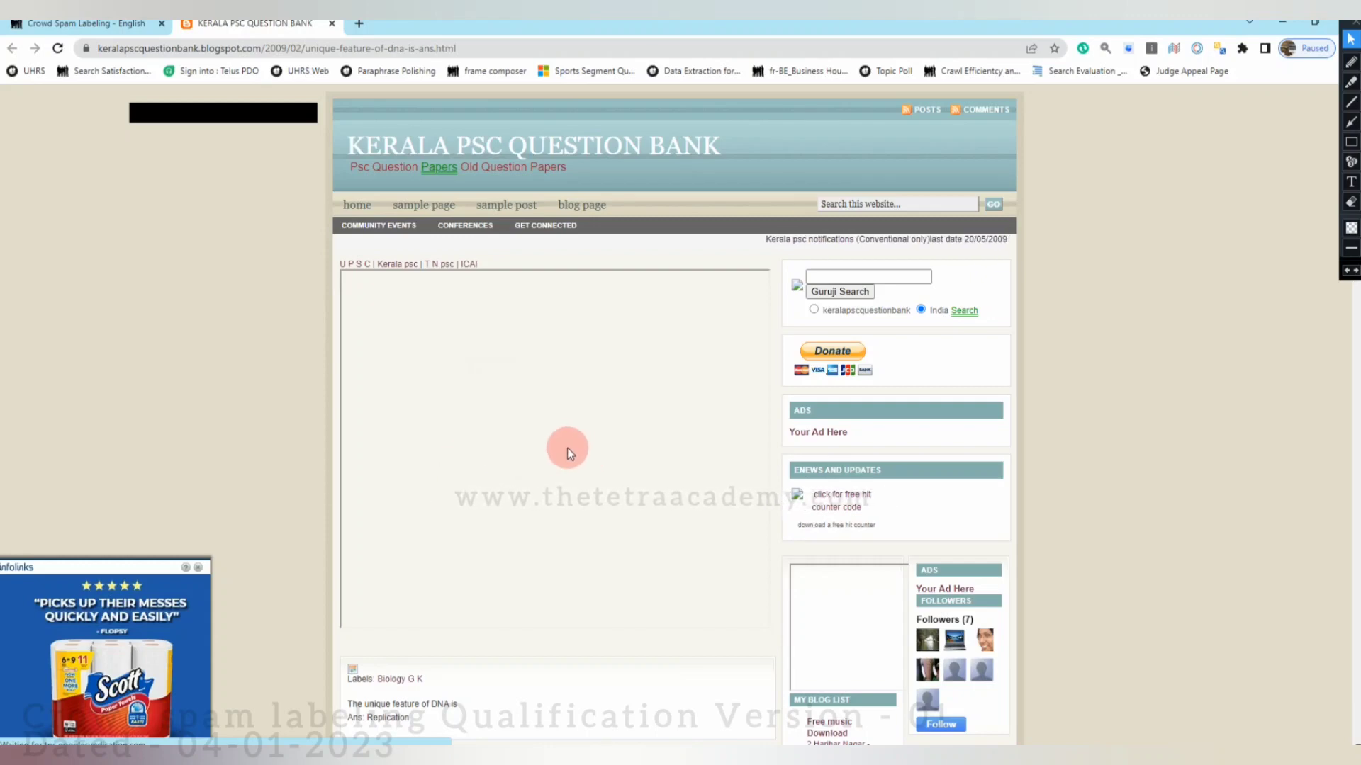
scroll(579, 464, down, 2)
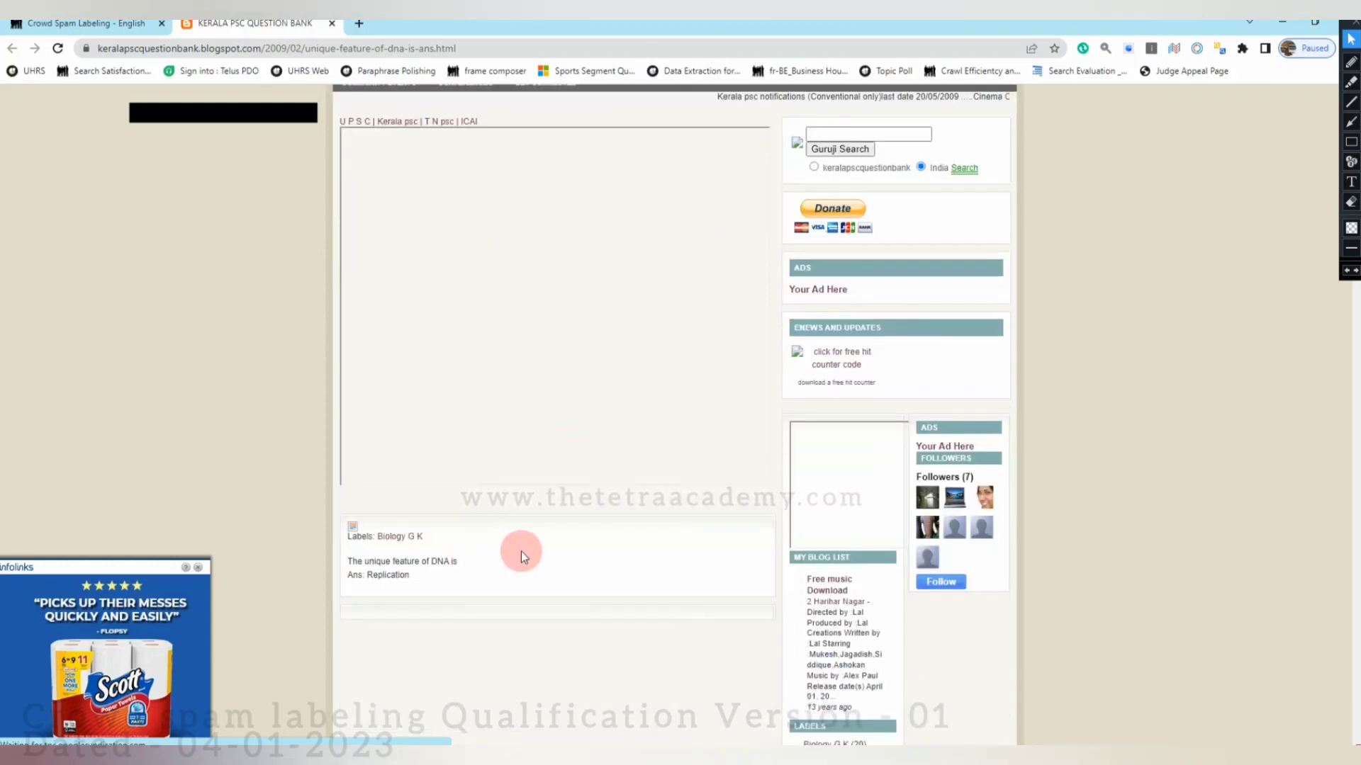
scroll(427, 489, down, 1)
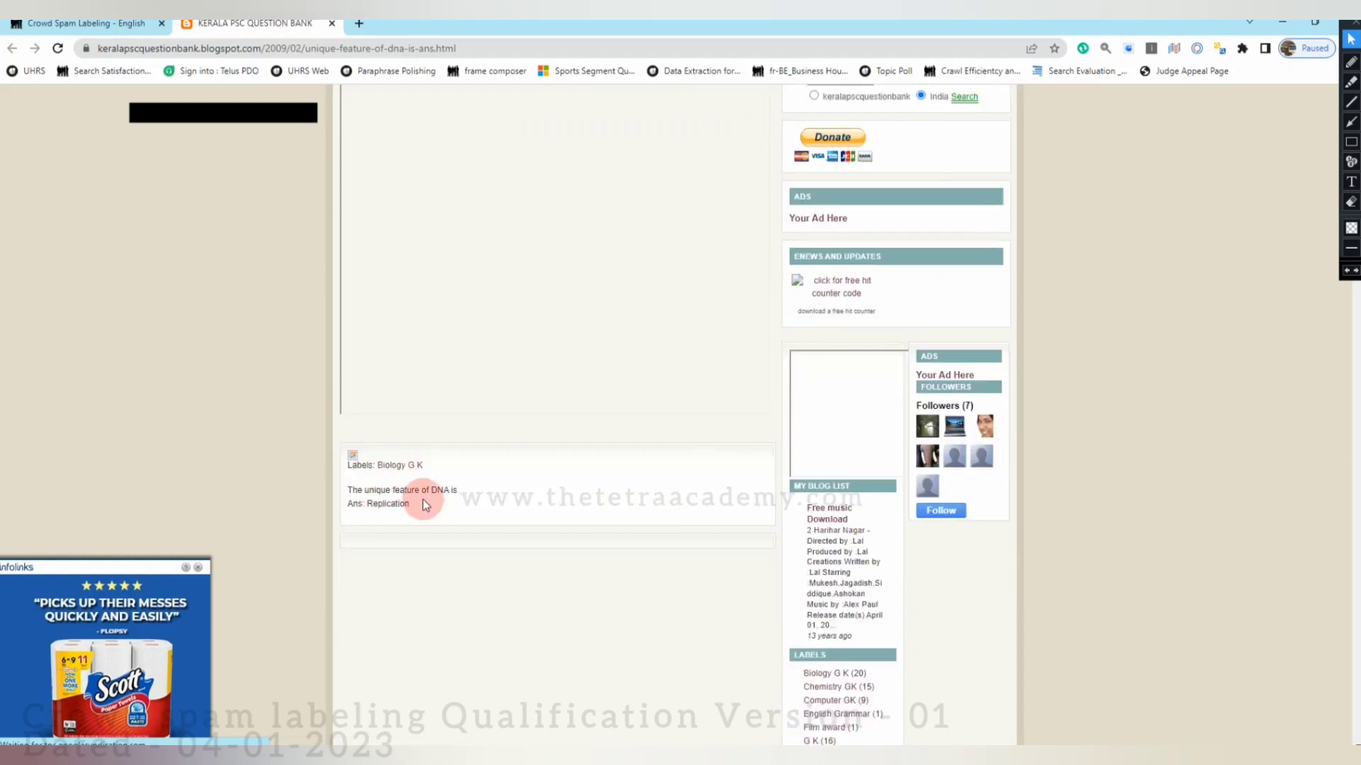
scroll(606, 575, down, 4)
scroll(606, 576, down, 8)
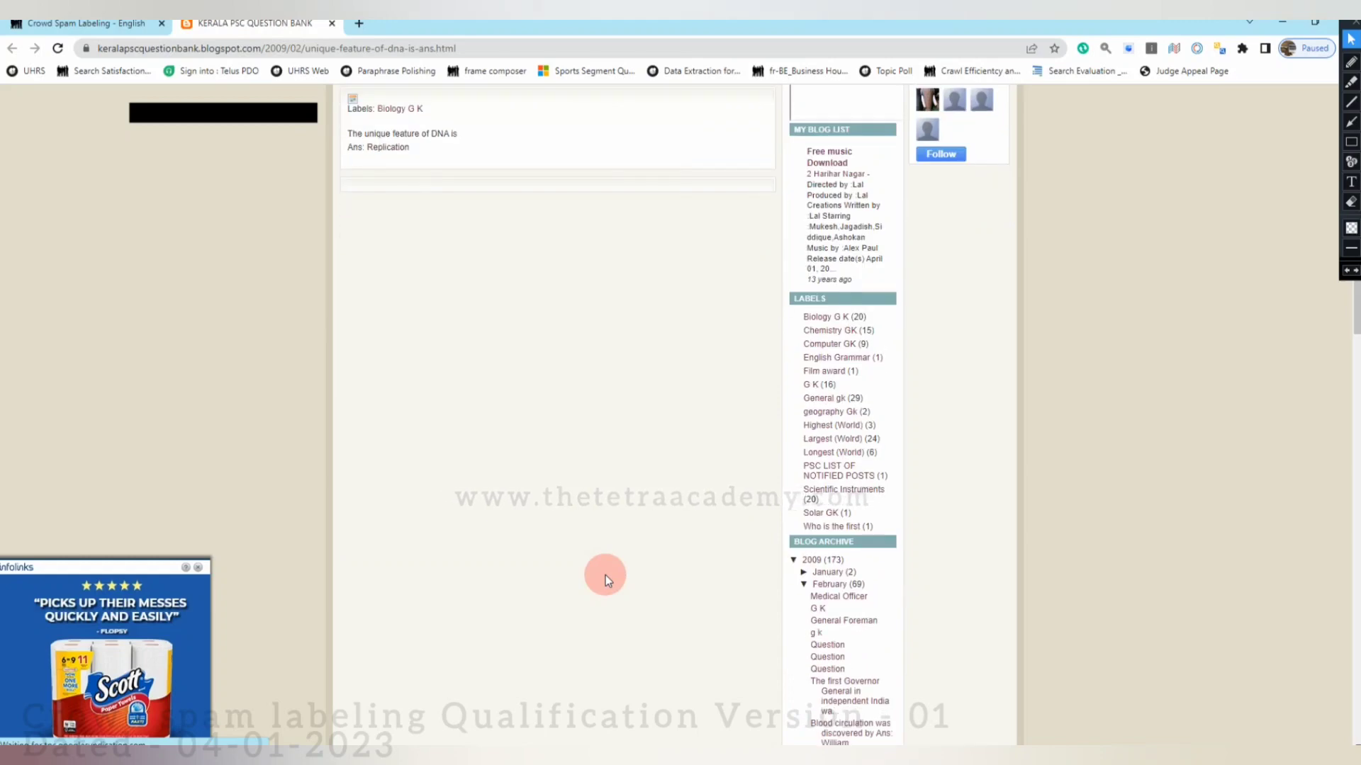
scroll(605, 575, down, 10)
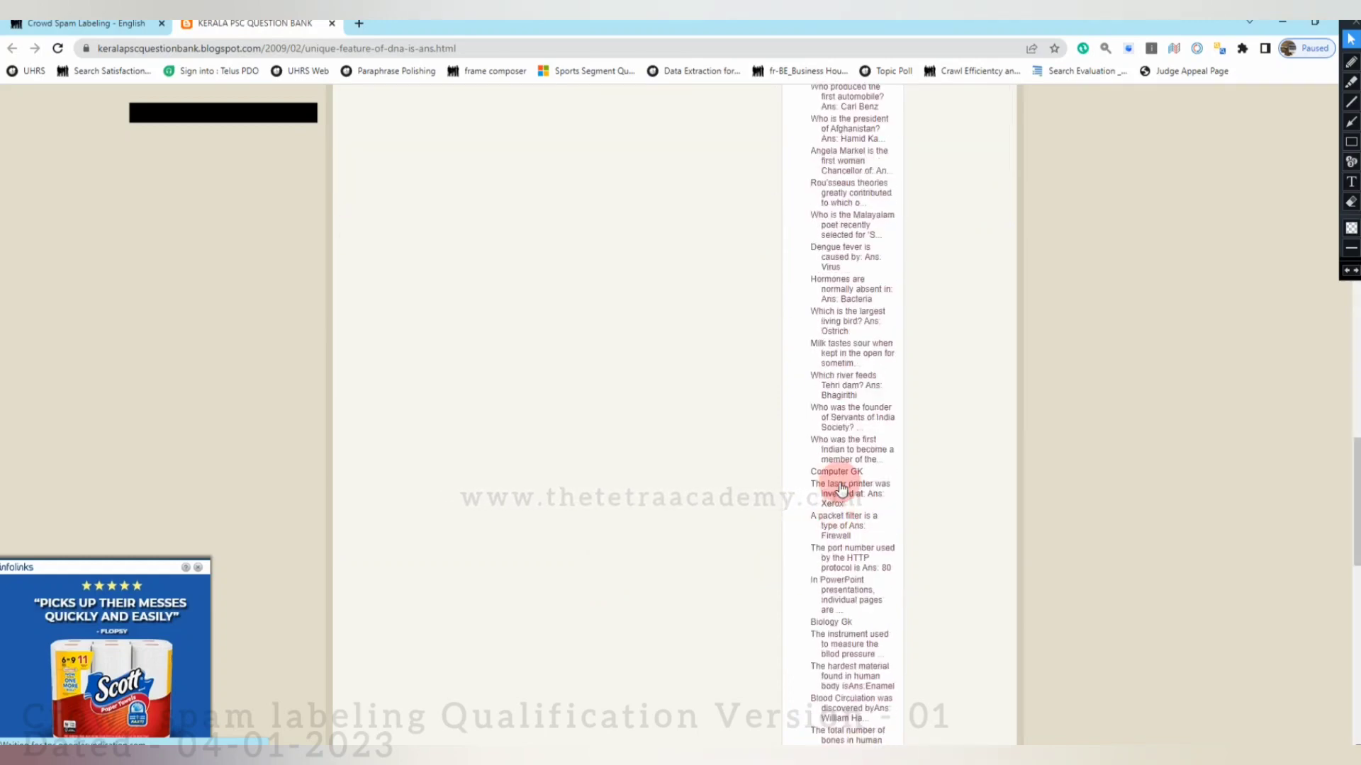
scroll(668, 559, up, 20)
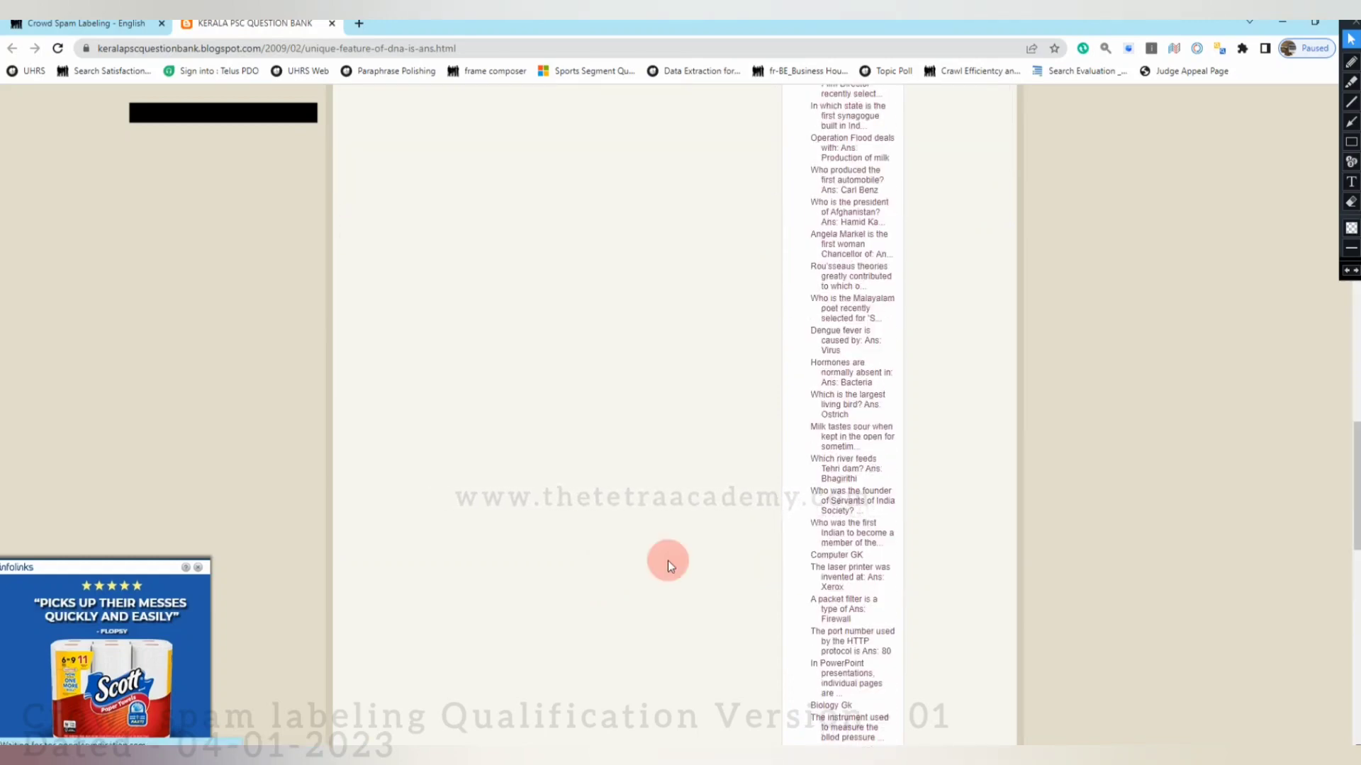
scroll(728, 530, down, 1)
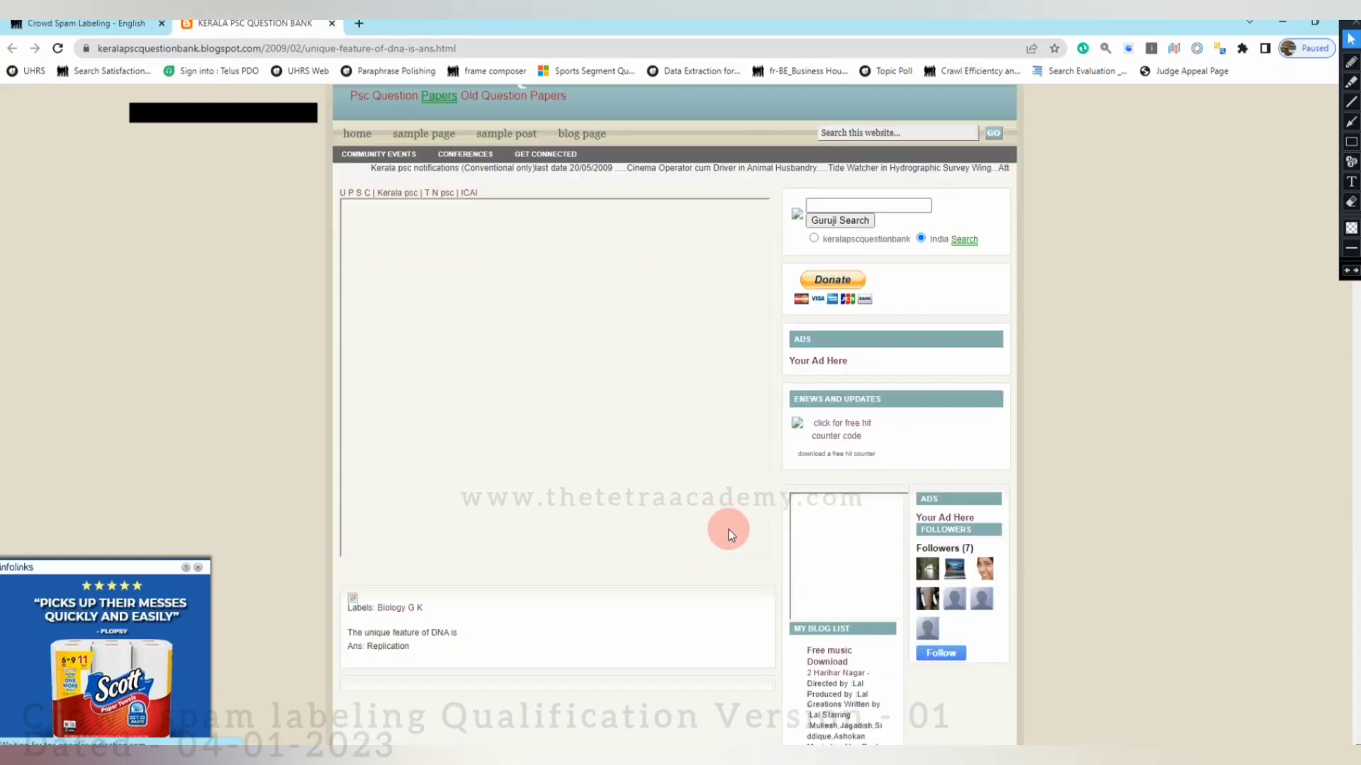
scroll(687, 624, down, 1)
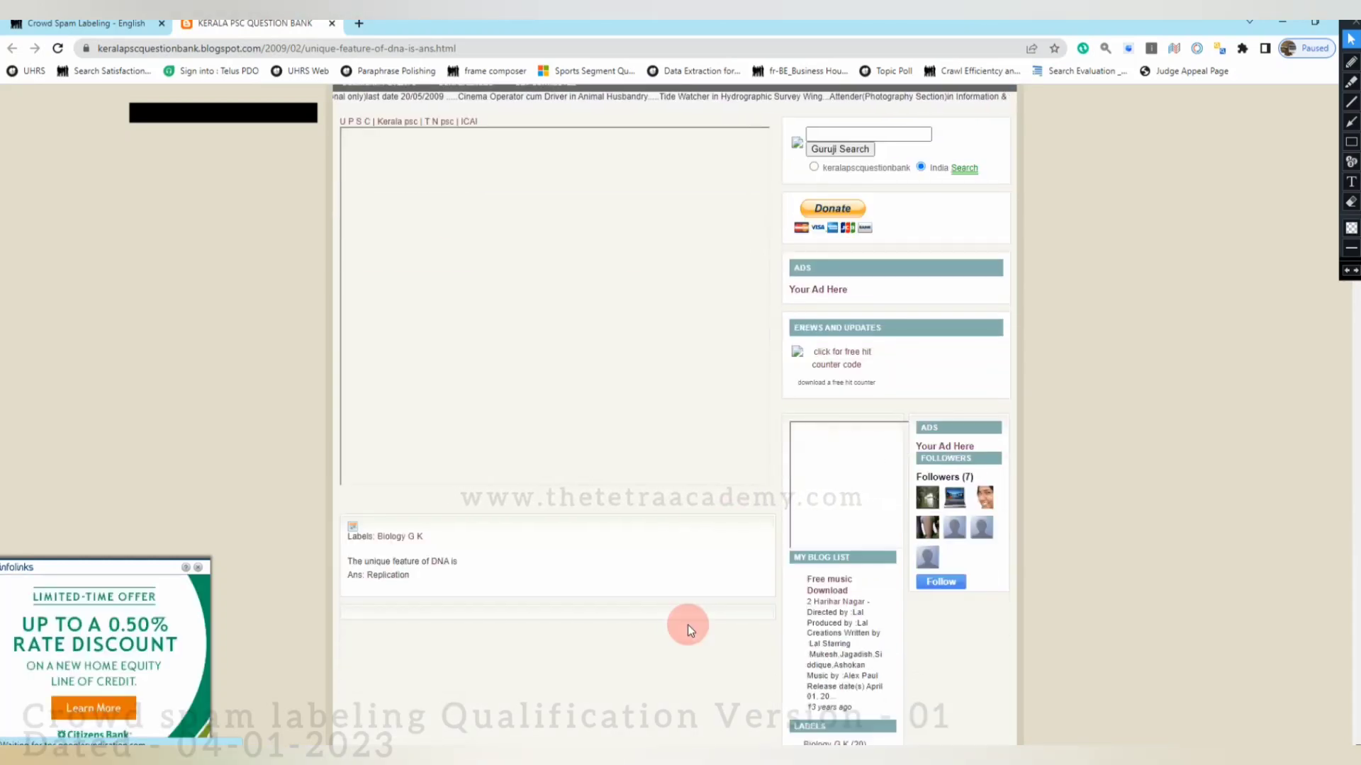
Dismiss the floating Infolinks ad and recheck the page's header links, sidebar ad blocks and DNA answer.
click(198, 567)
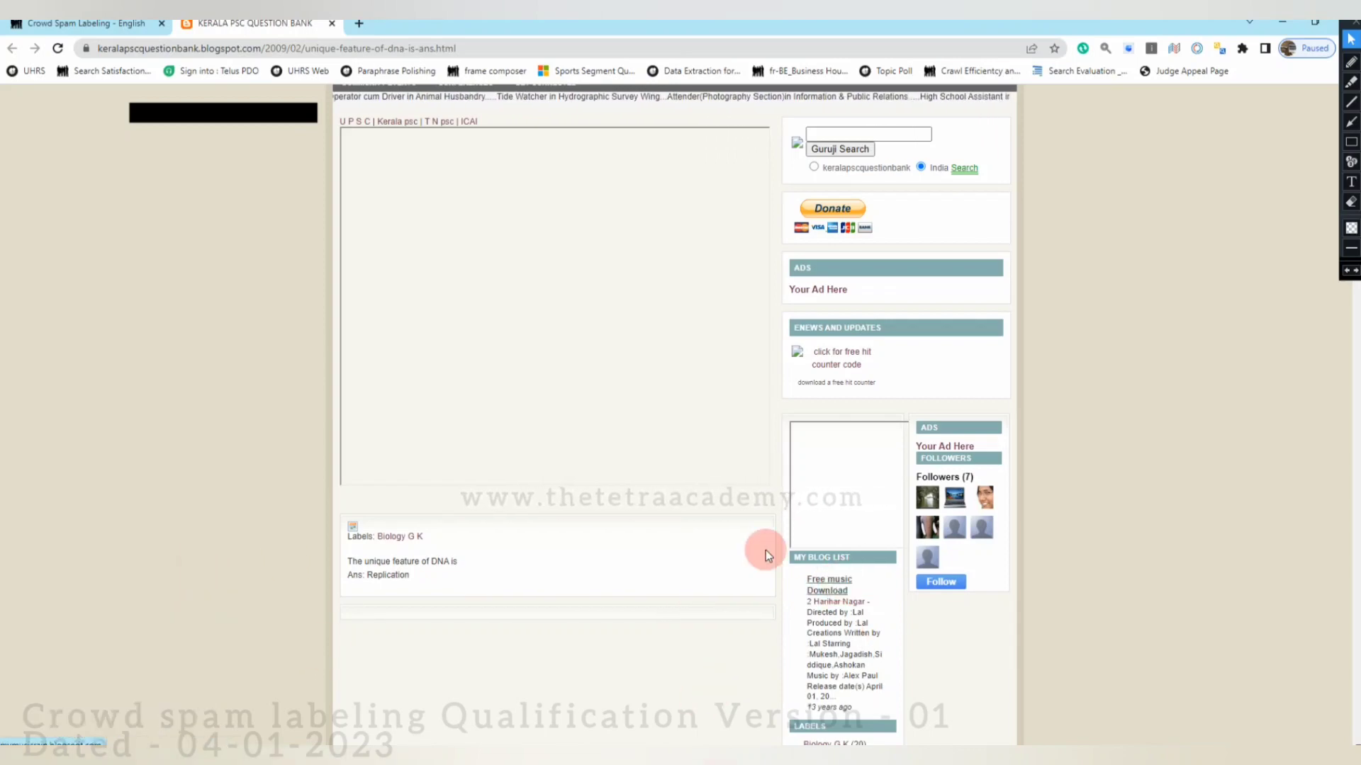
scroll(764, 547, up, 2)
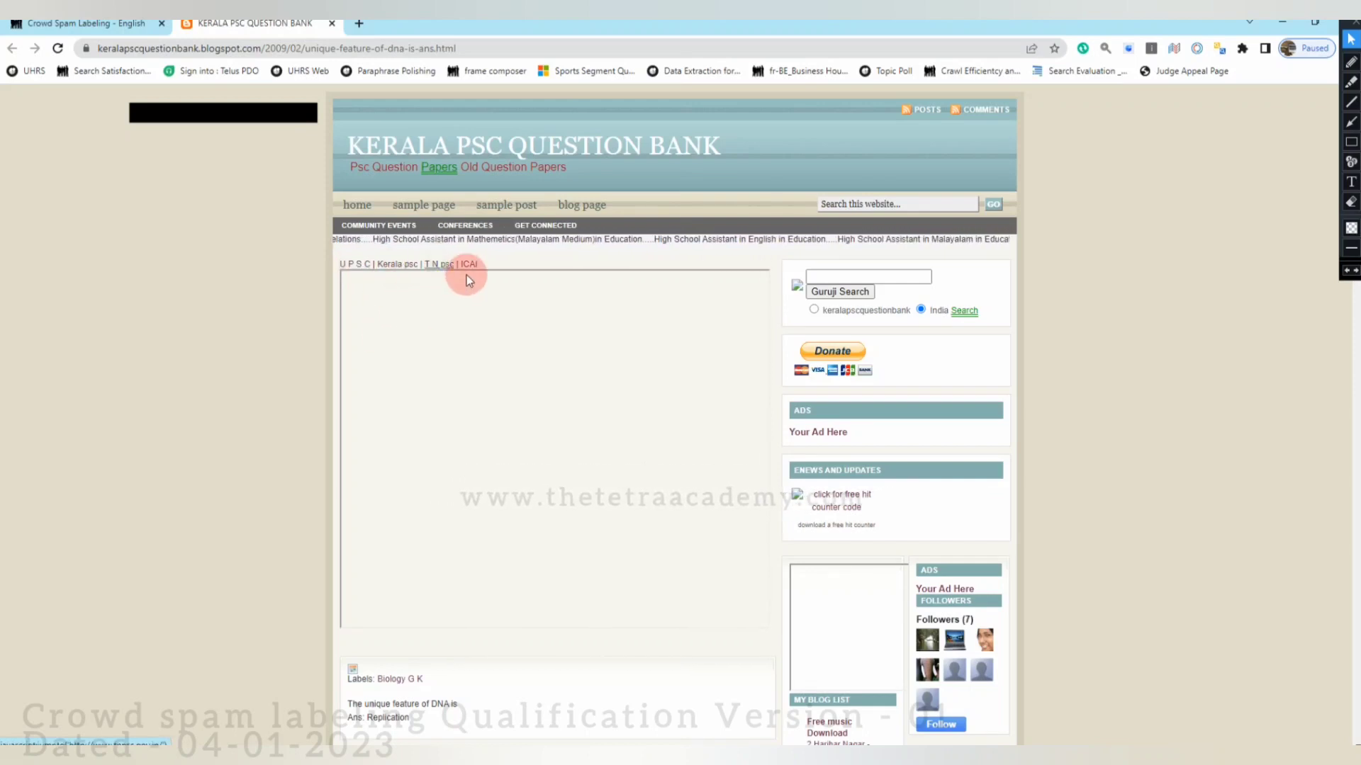
scroll(496, 496, down, 3)
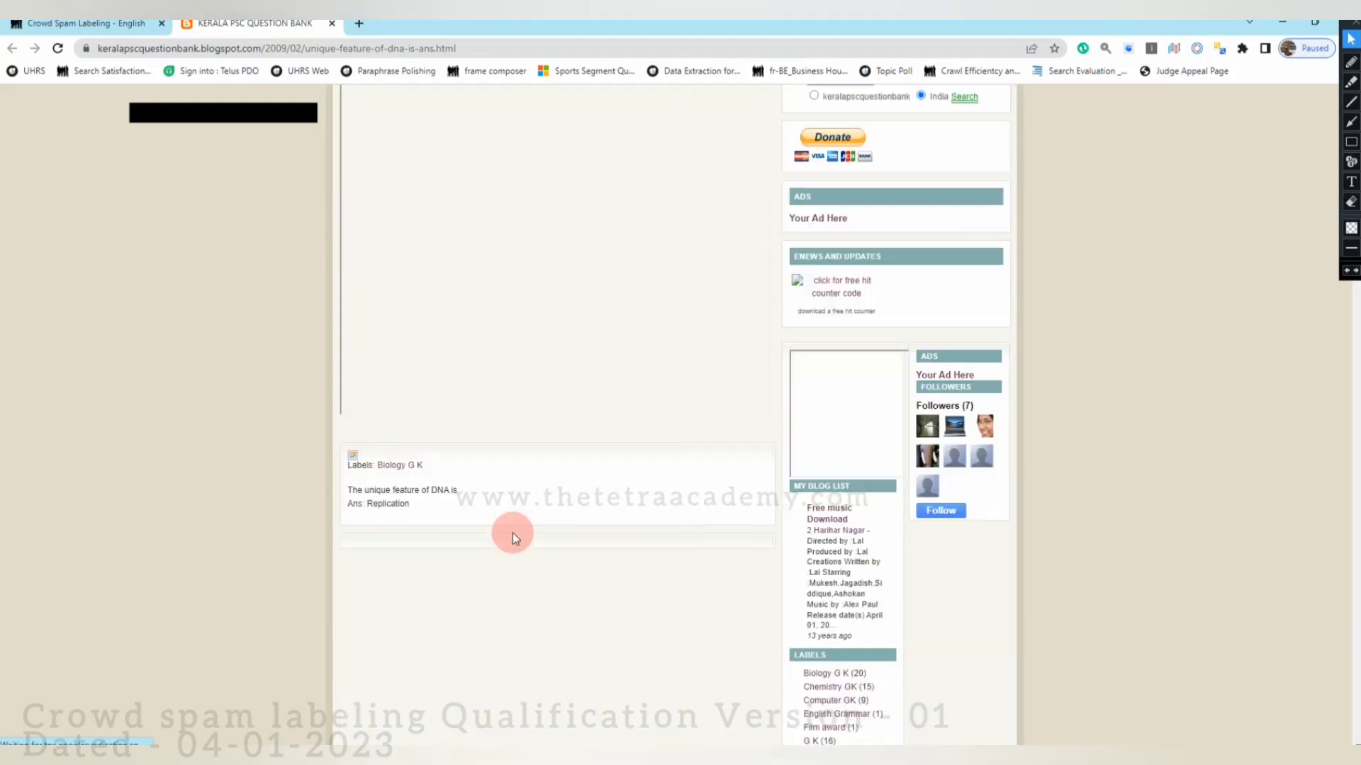
scroll(509, 414, up, 3)
mouse_move(420, 211)
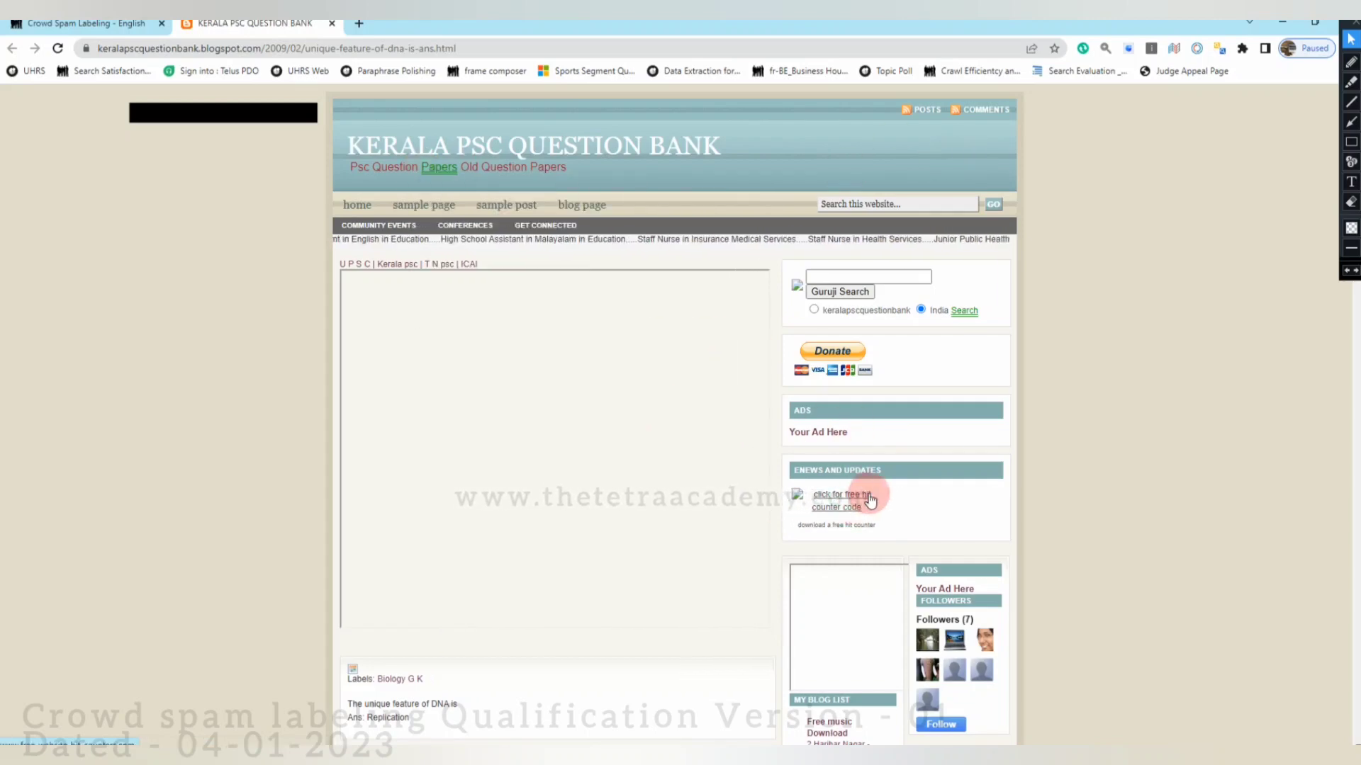
scroll(482, 503, down, 3)
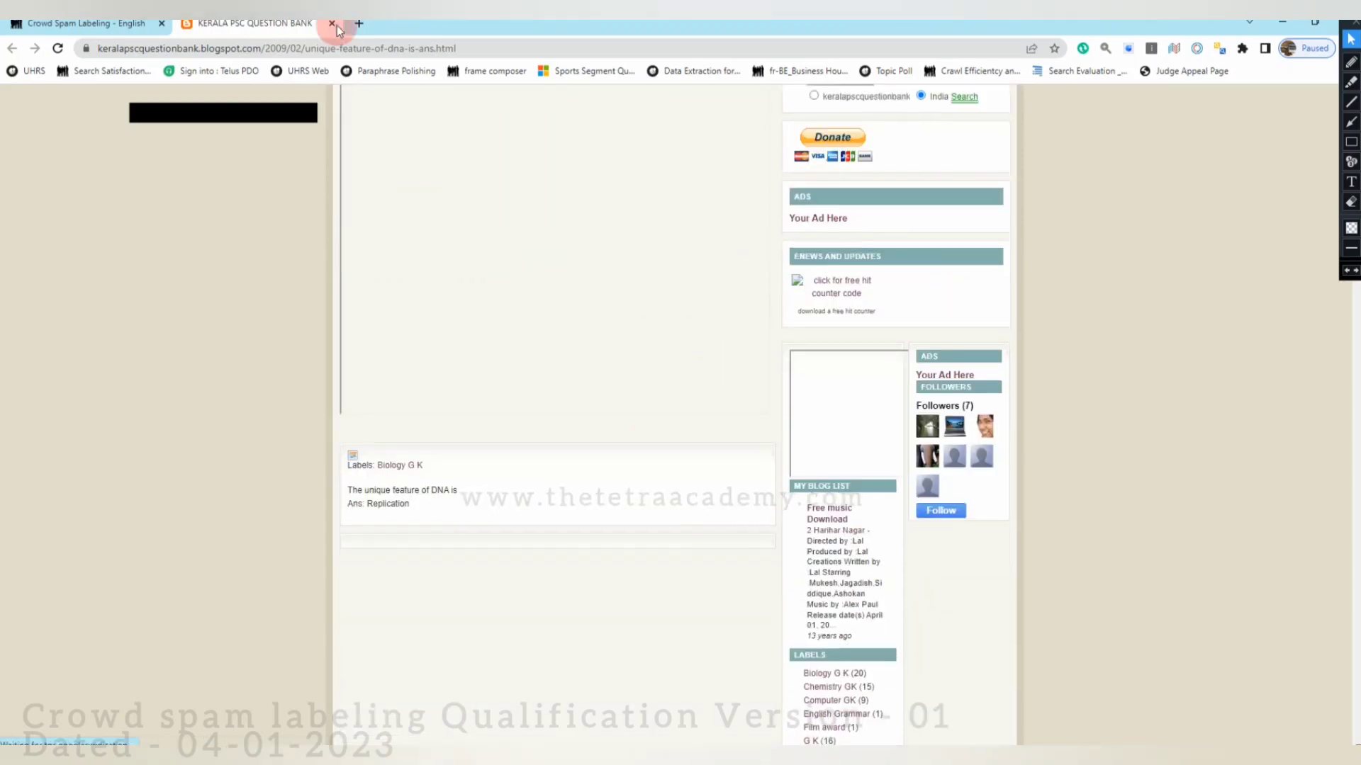
scroll(590, 397, up, 1)
Close the blog, rate it as Spam with SEO usage Ads, Cheap Content and Link Manip., and submit the judgment.
key(ctrl+w)
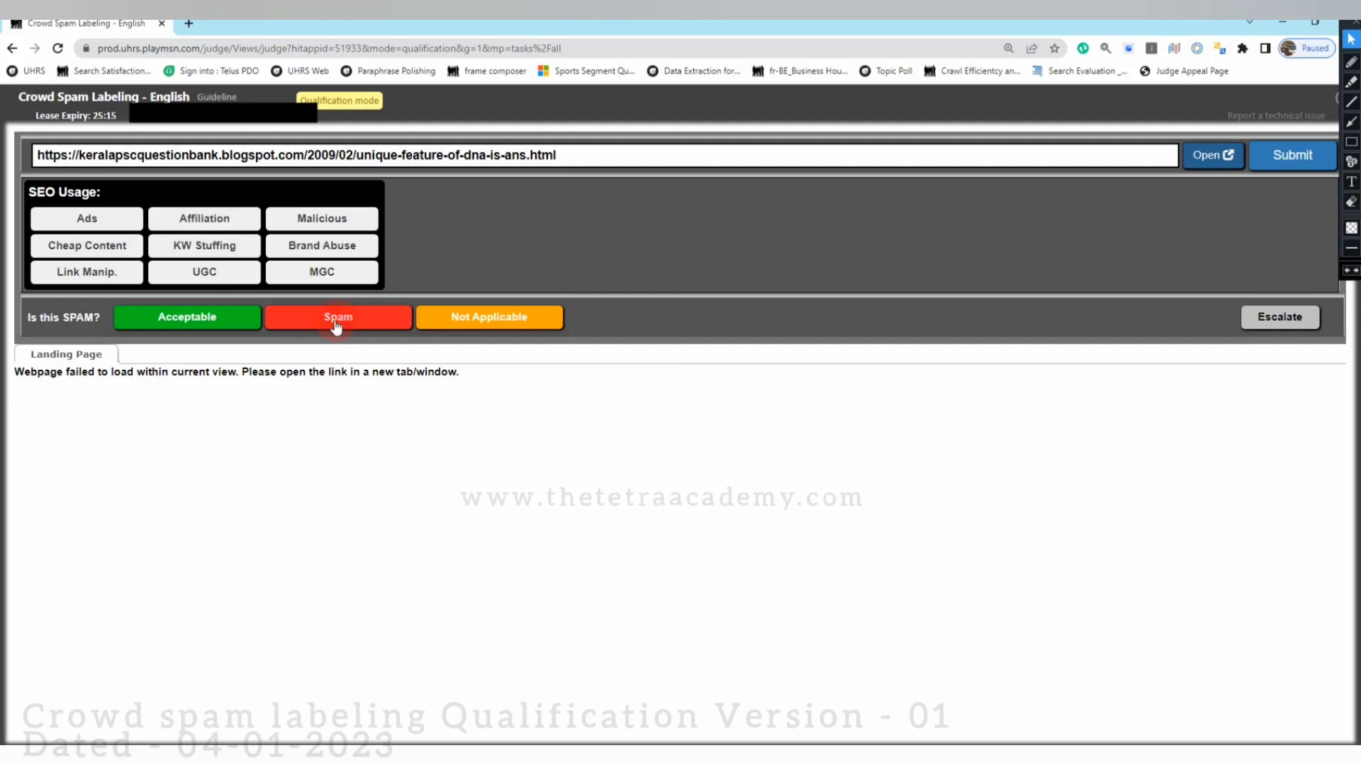
click(97, 248)
click(99, 276)
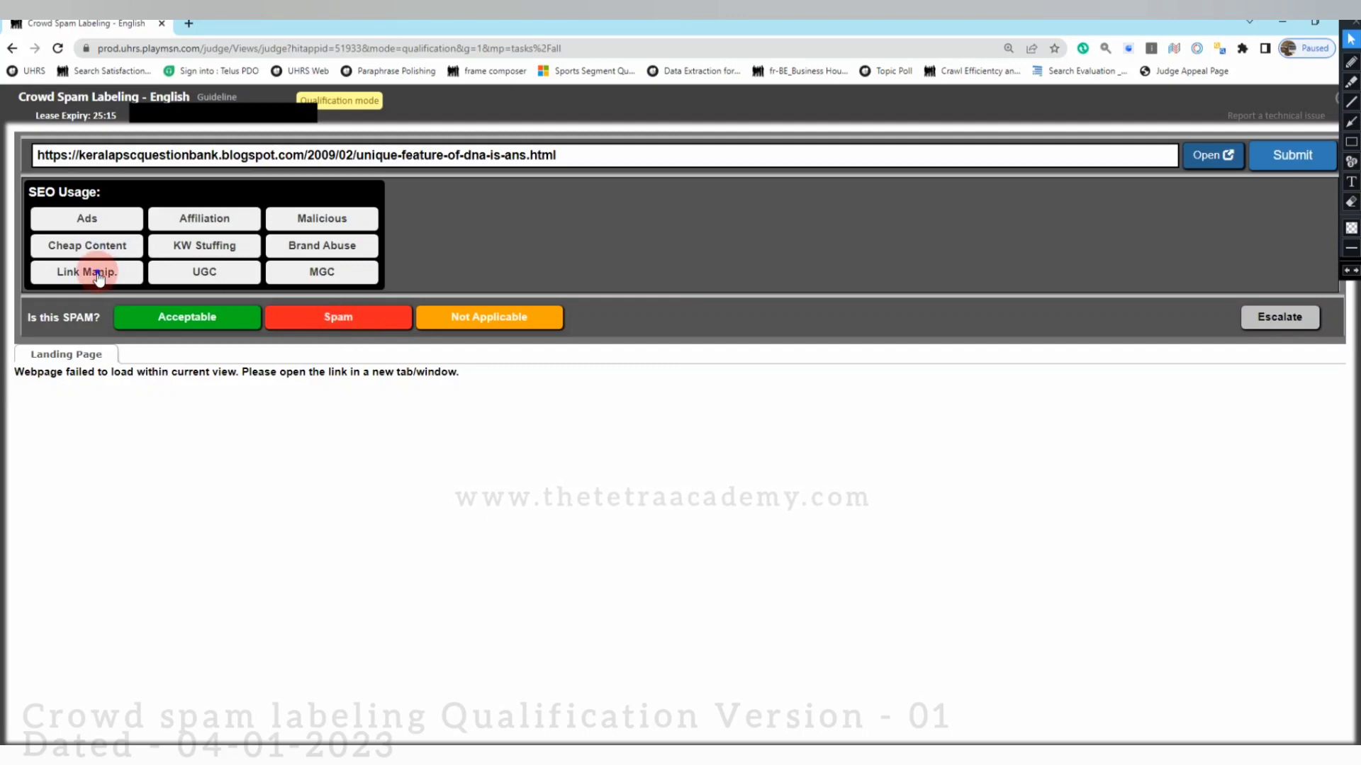
click(89, 219)
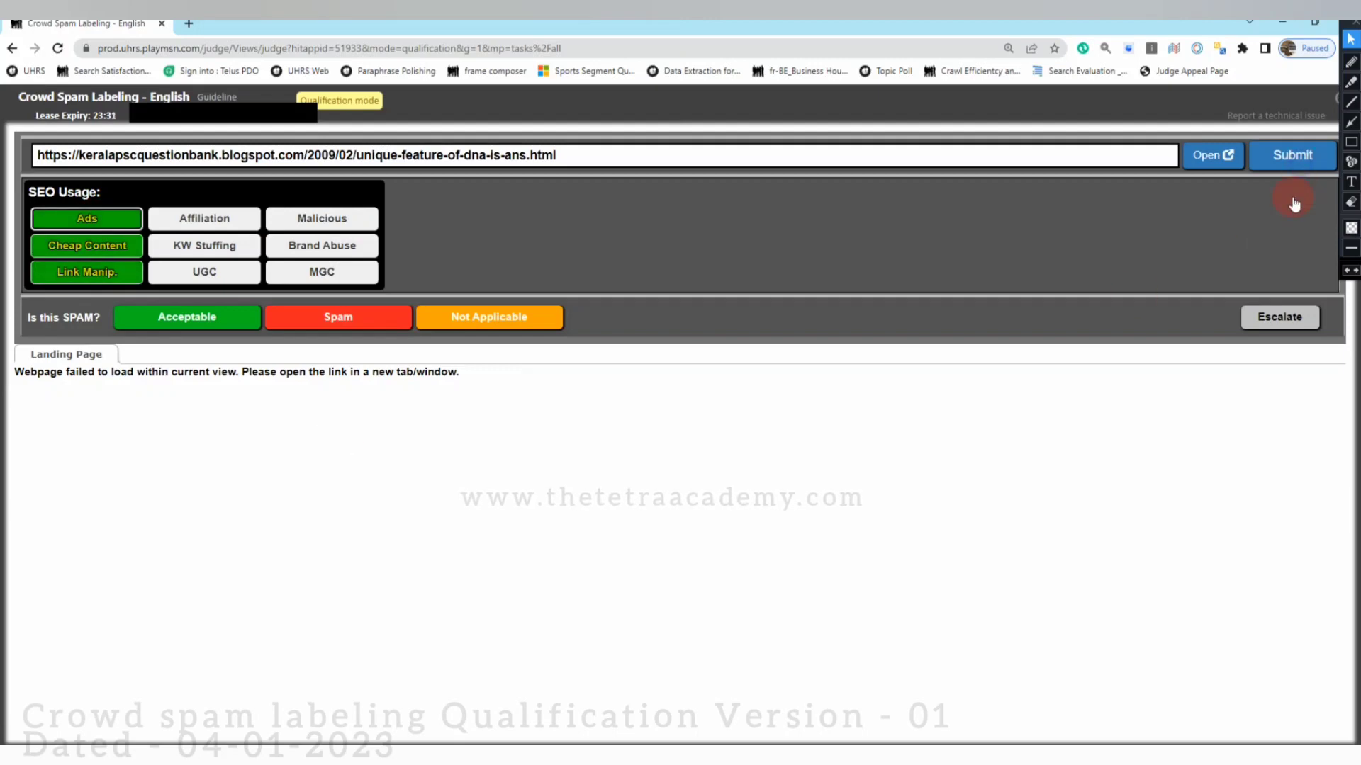
click(1292, 155)
click(807, 179)
click(305, 319)
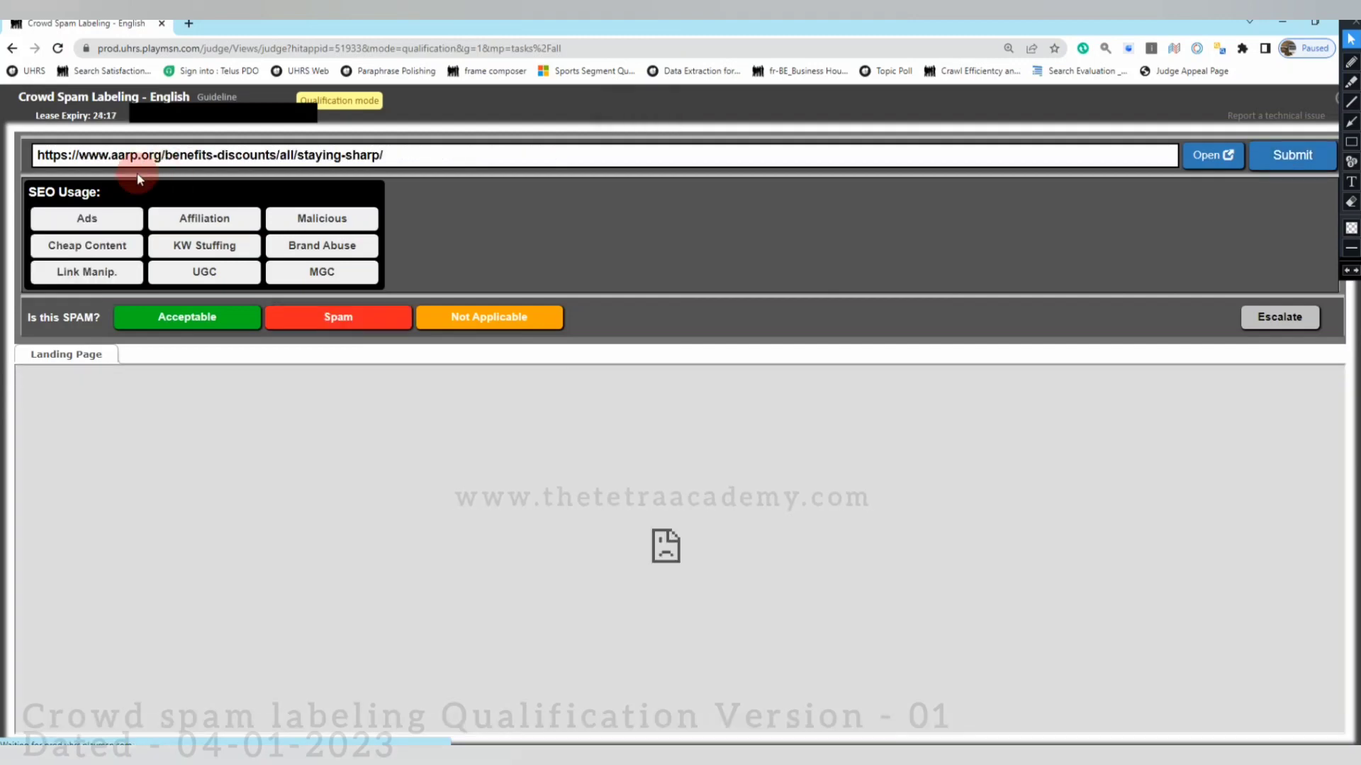
Open the aarp.org Staying Sharp landing page, check it against the task's URL, and examine its content, banner ad and footer.
click(1192, 167)
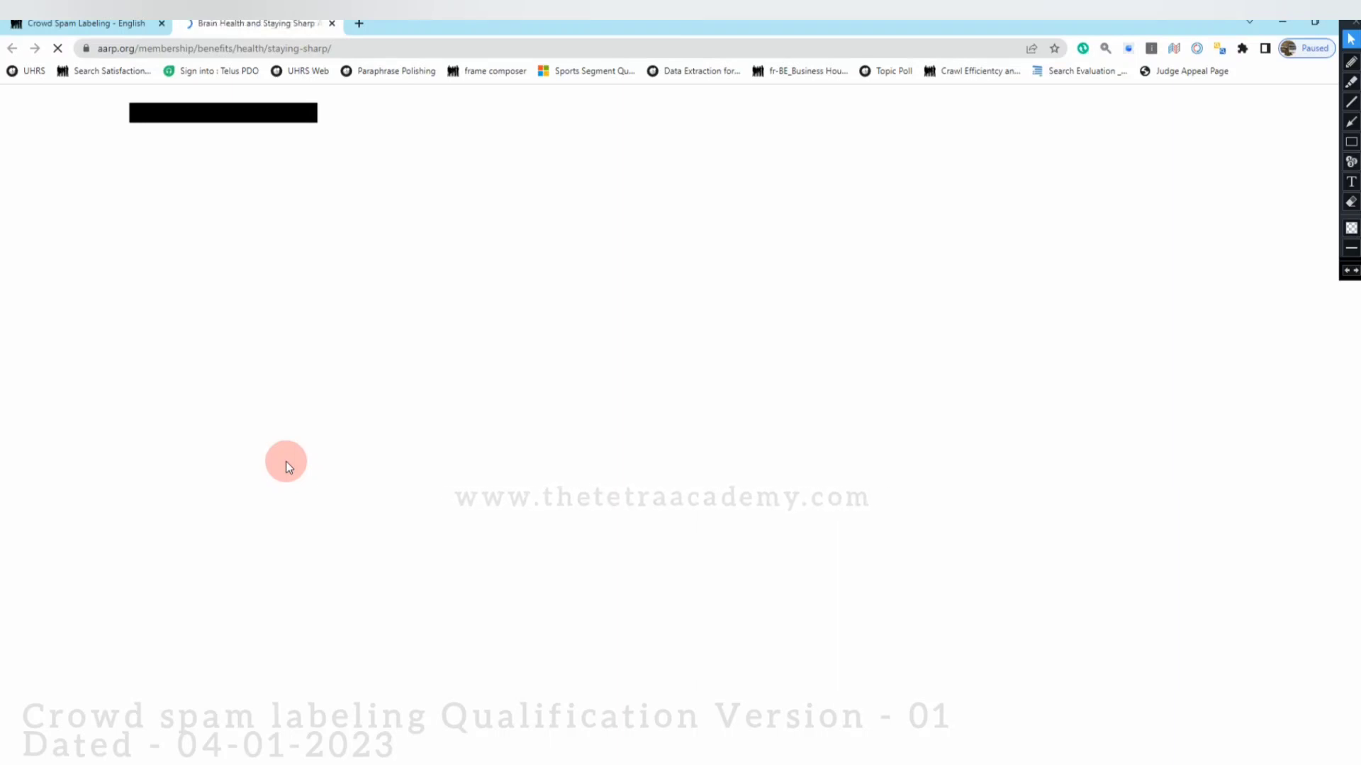
key(ctrl+shift+Tab)
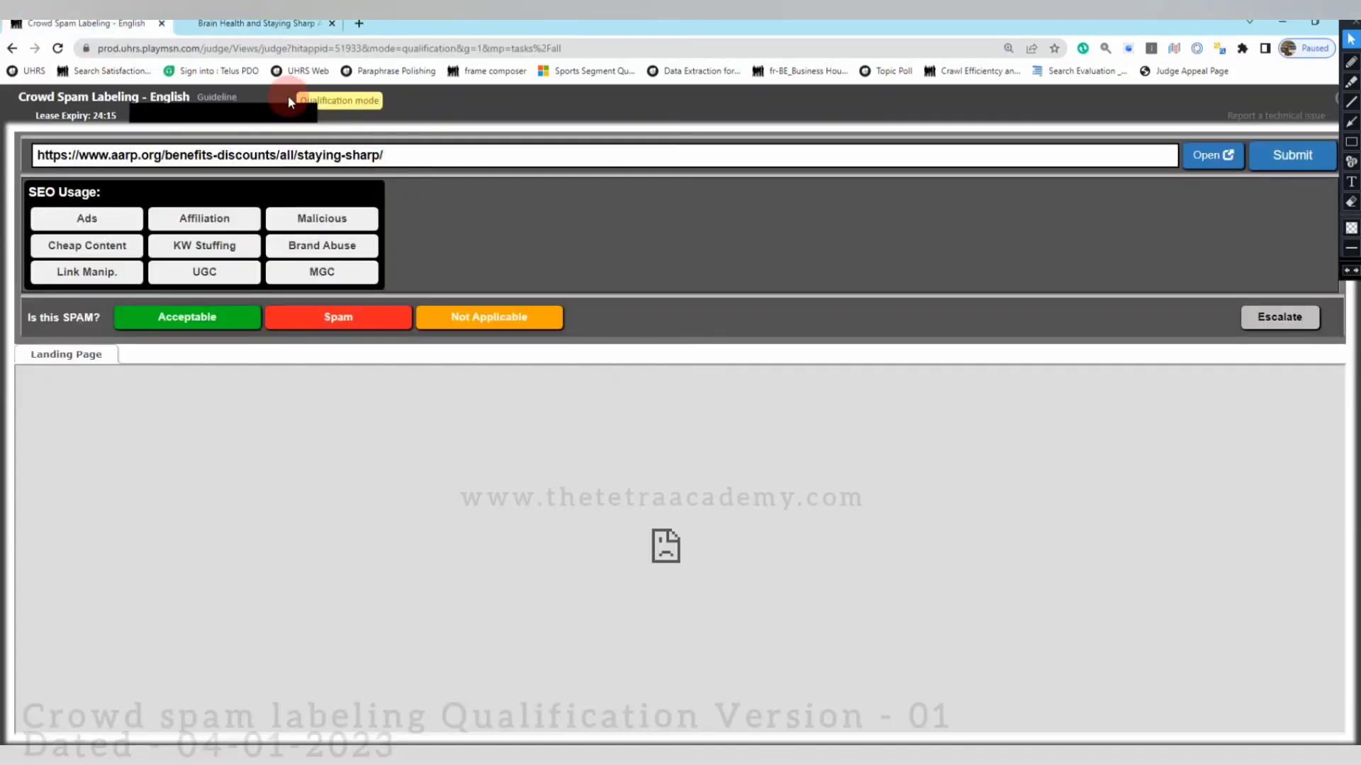
key(ctrl+Tab)
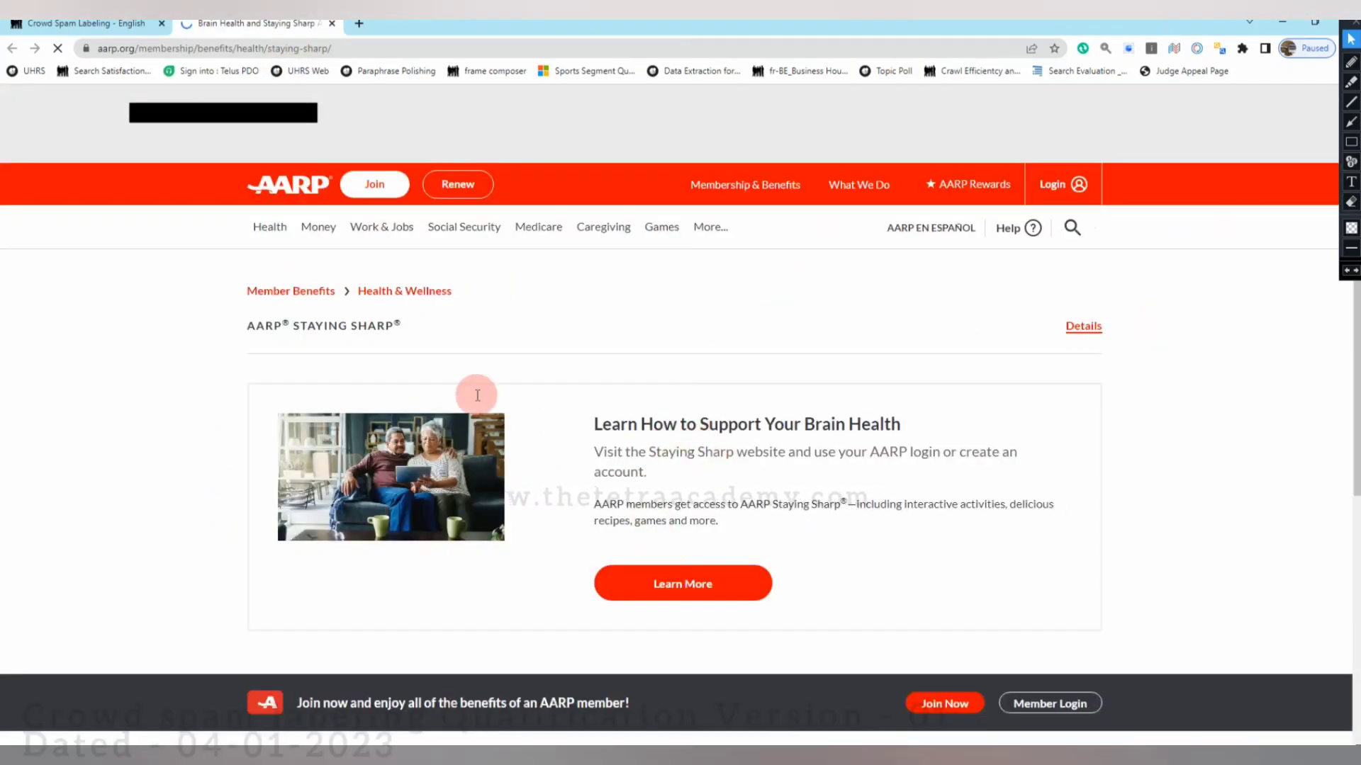
scroll(618, 339, down, 4)
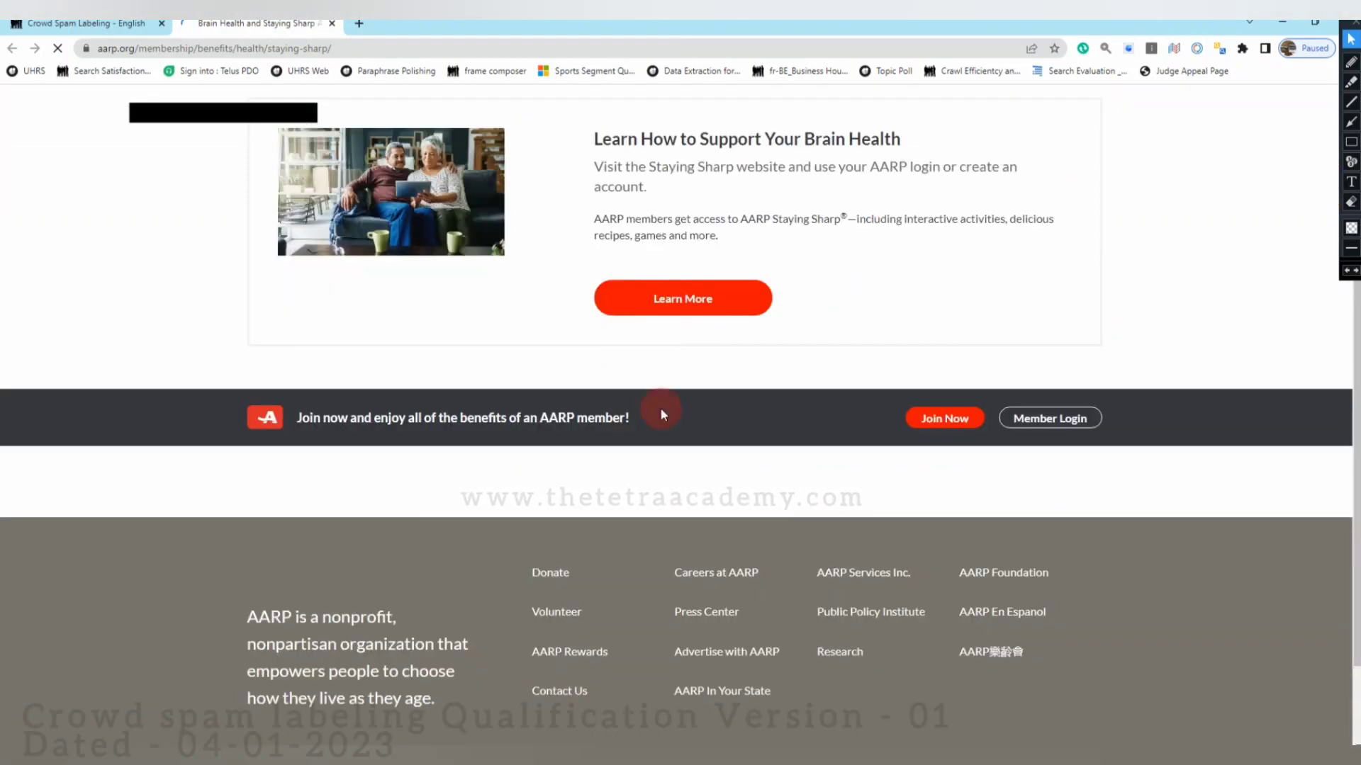
scroll(660, 407, up, 2)
scroll(661, 411, up, 3)
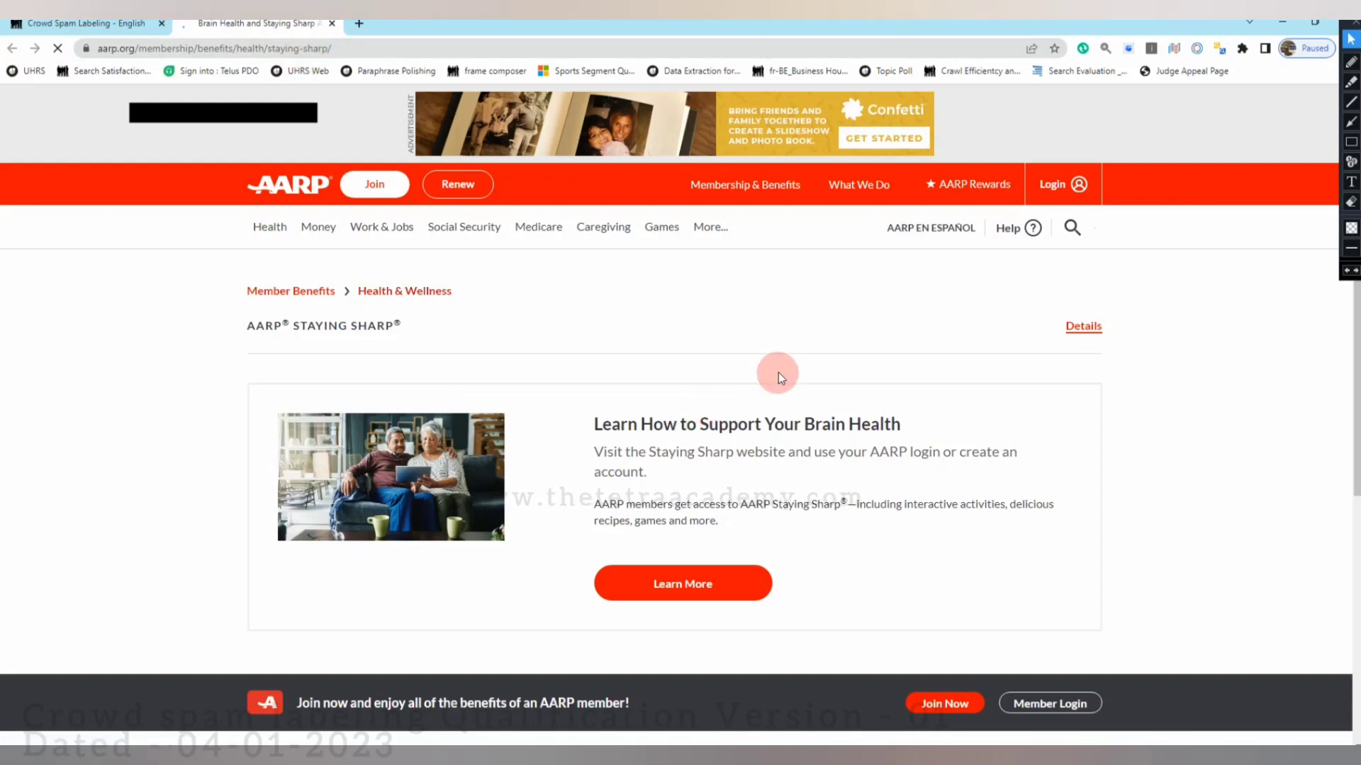
scroll(775, 370, down, 5)
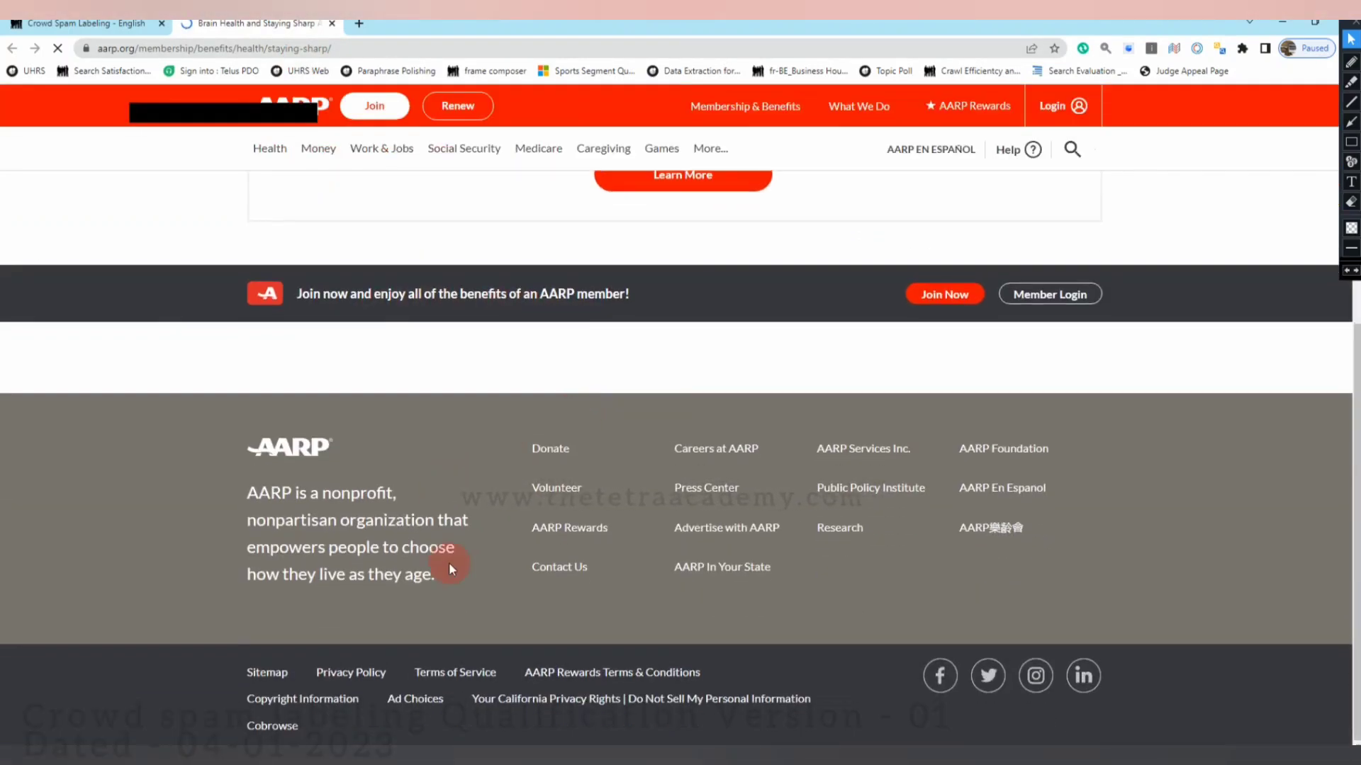
scroll(448, 567, up, 5)
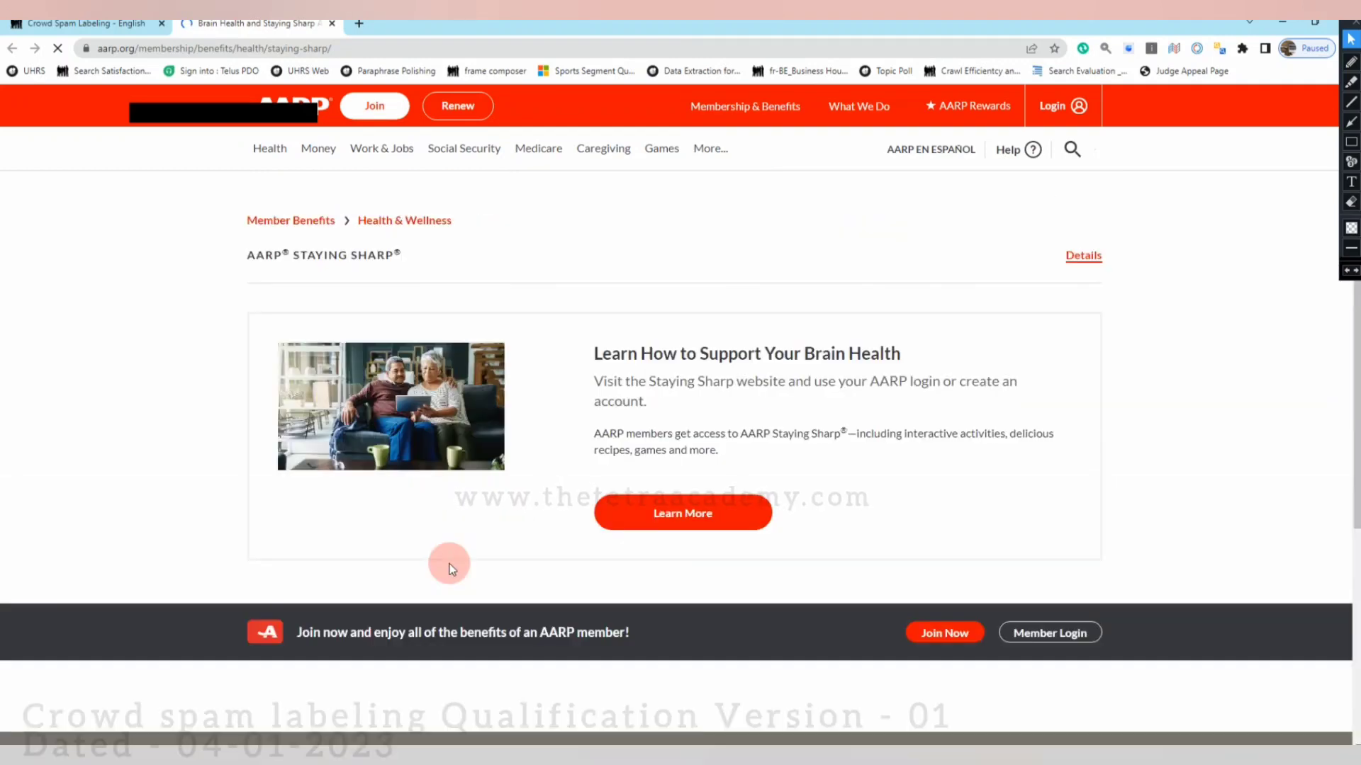
scroll(451, 560, up, 1)
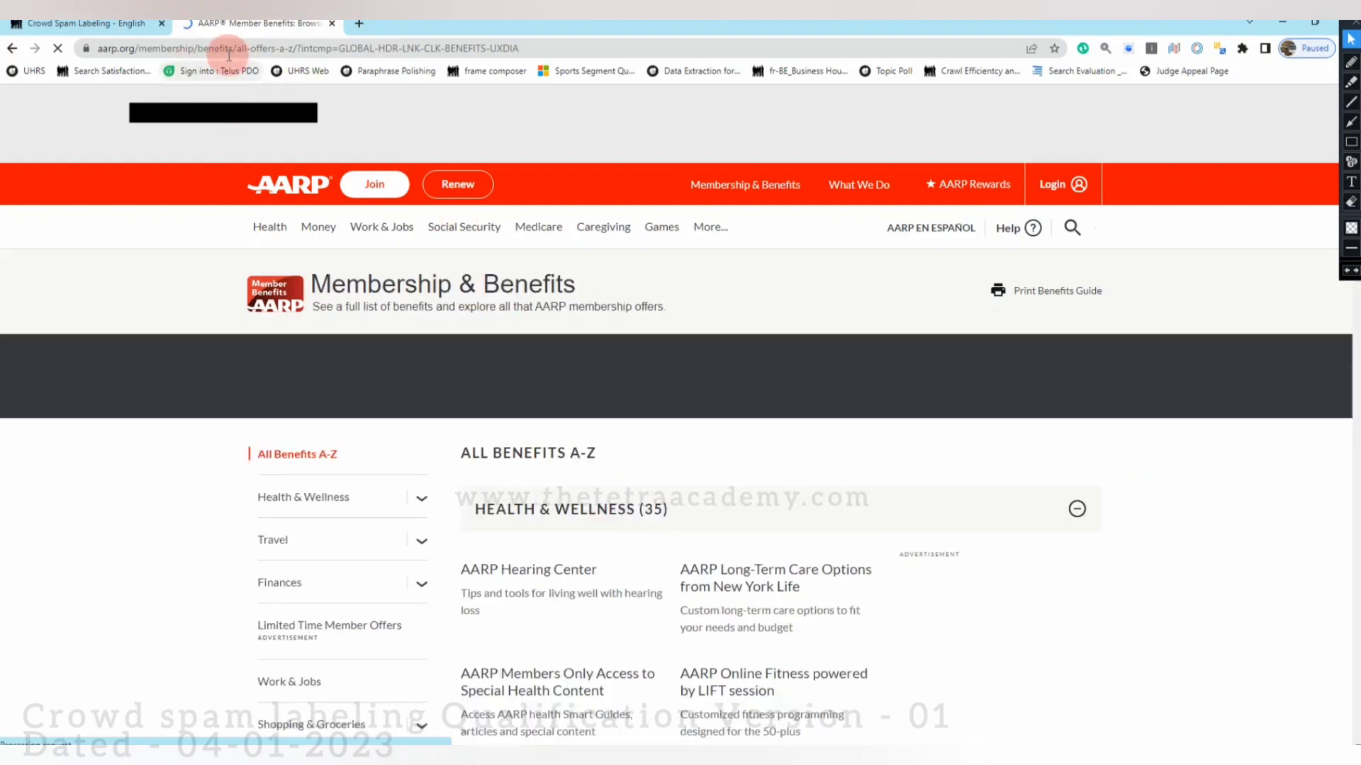
Compare AARP's Membership & Benefits page with the task's URL, close it, and reopen the Staying Sharp landing page.
click(107, 25)
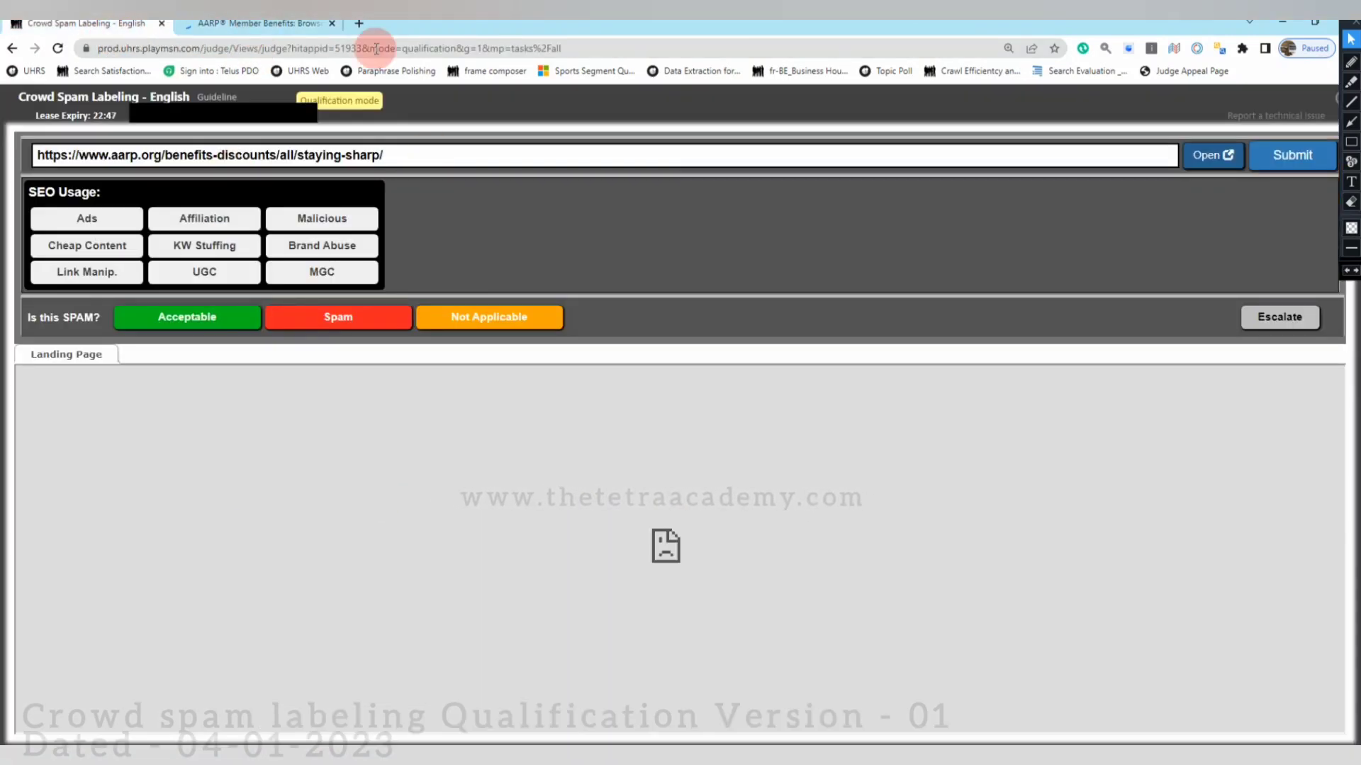
click(328, 23)
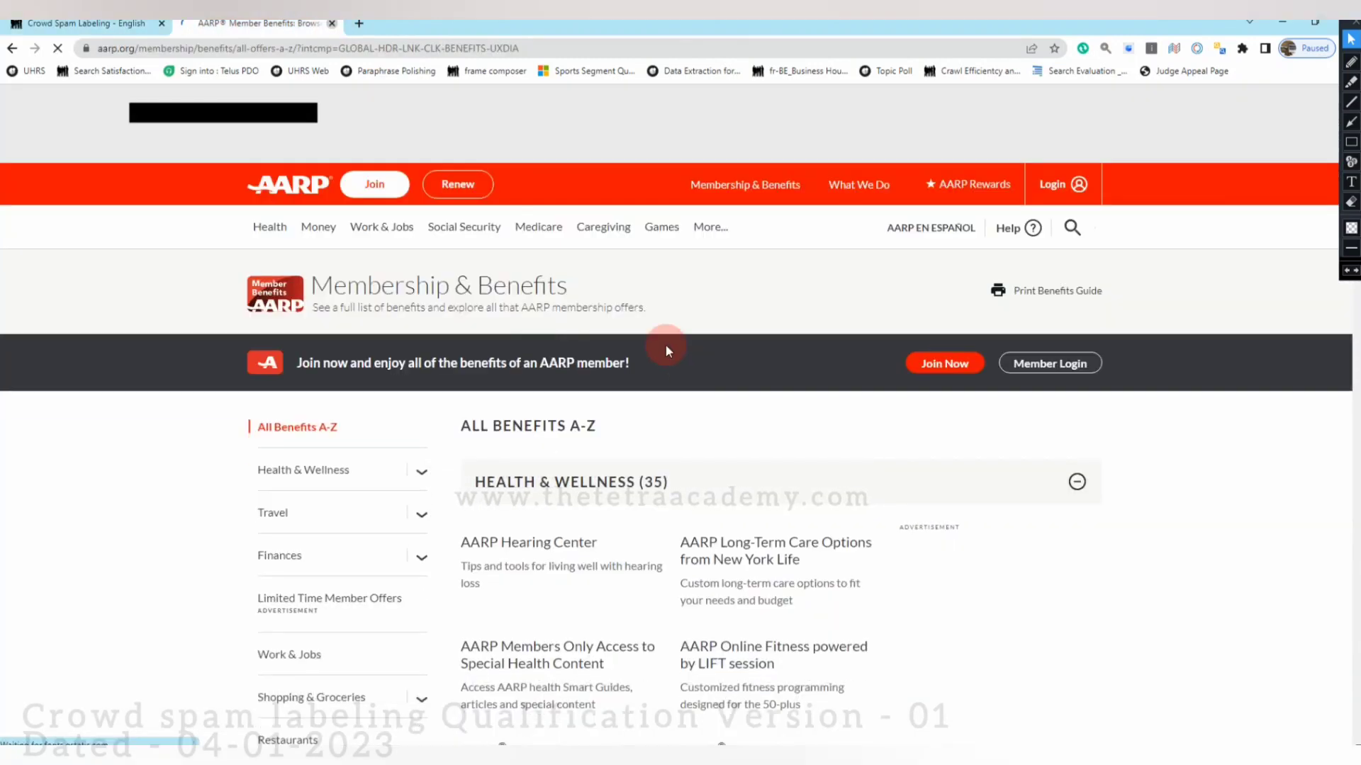
key(ctrl+w)
click(1200, 155)
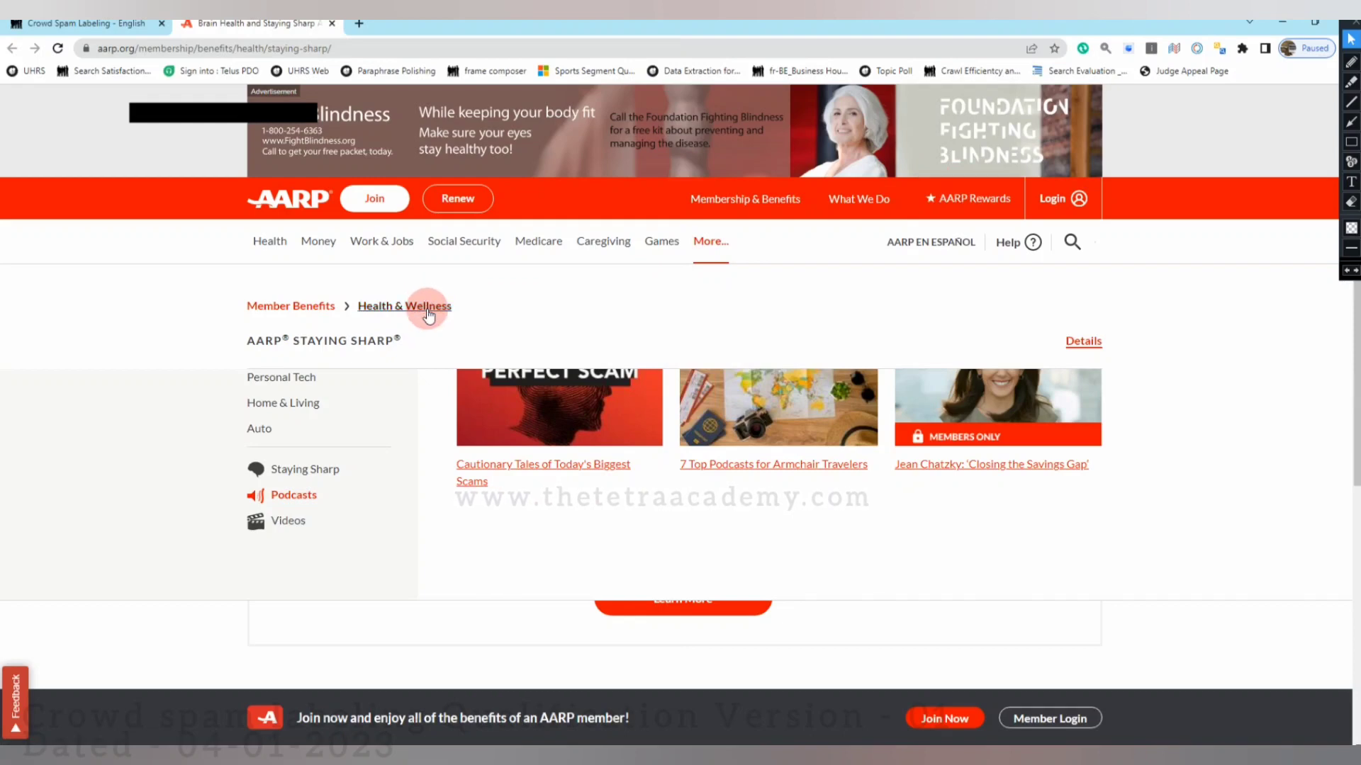
Follow the Health & Wellness link, examine the benefits page it leads to, and return to the Staying Sharp page.
click(400, 306)
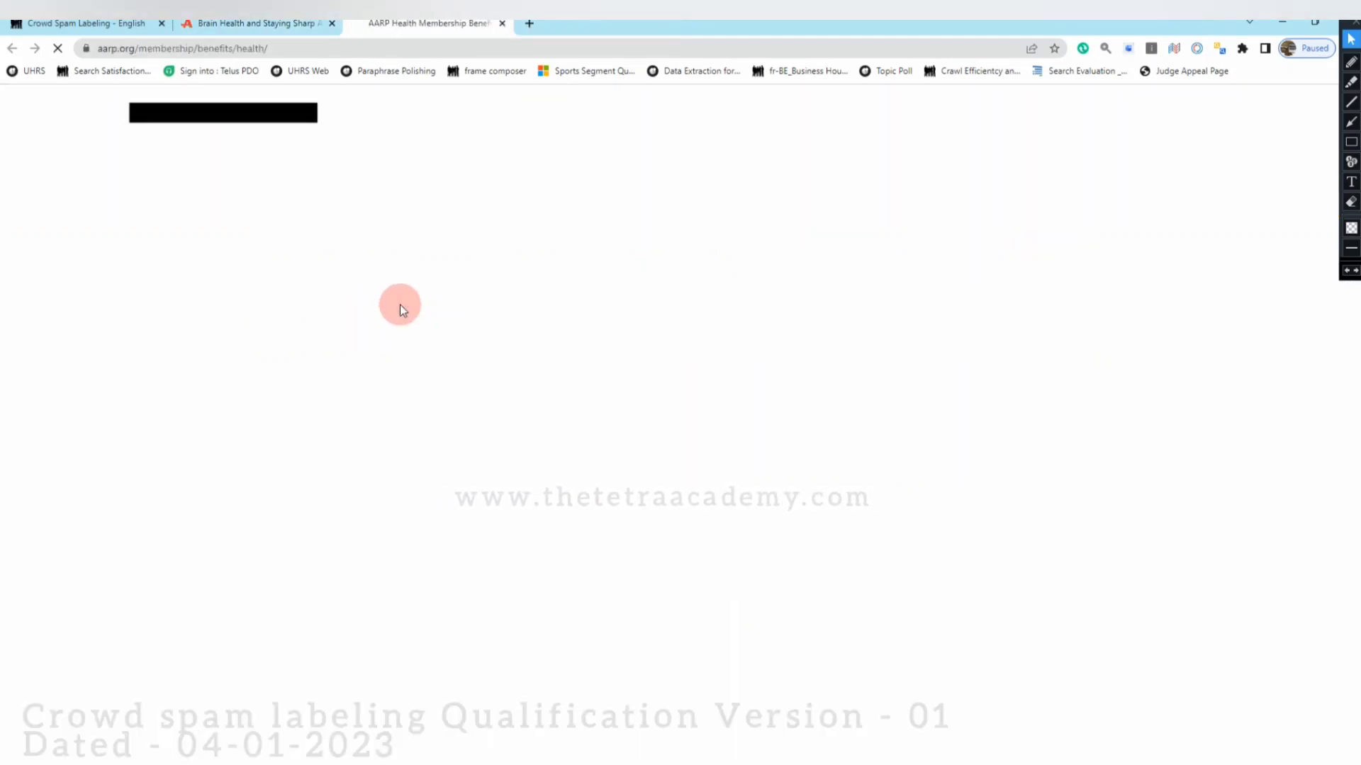
click(277, 26)
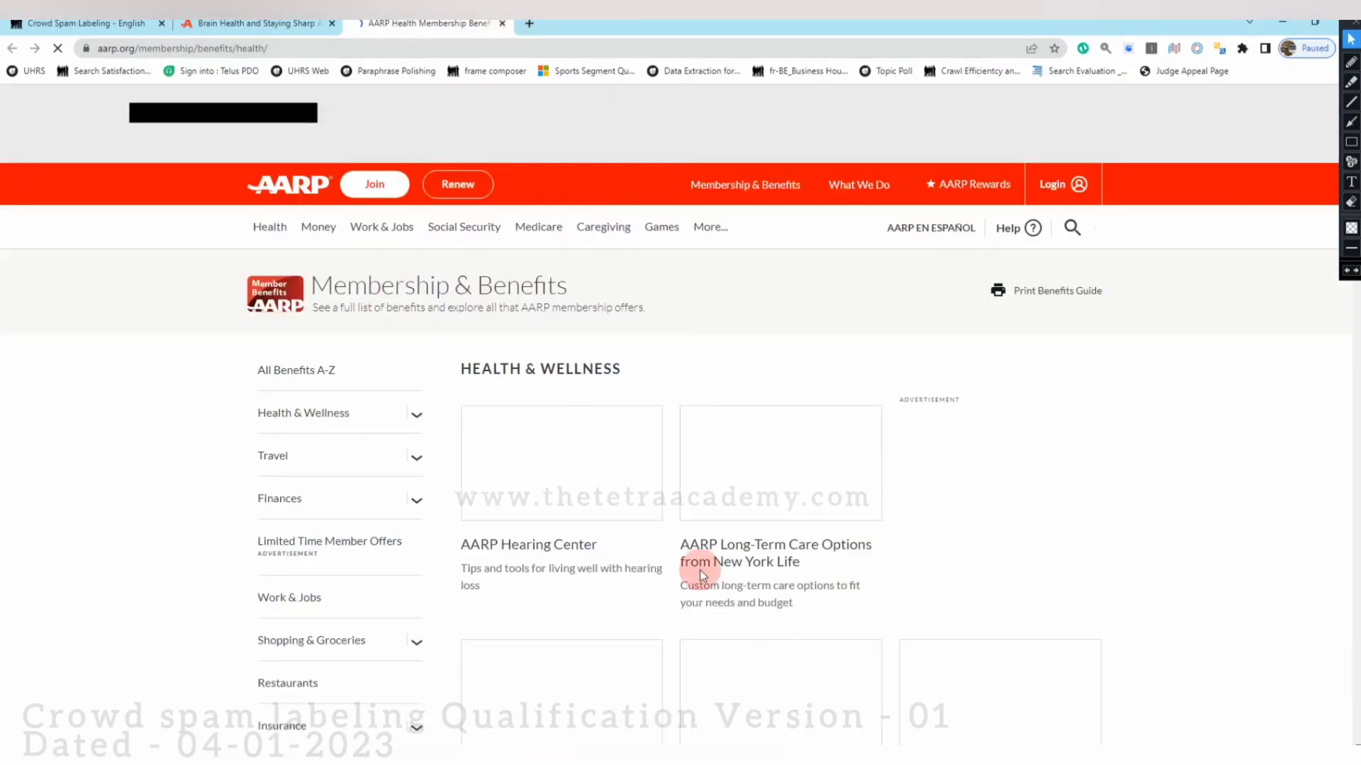
key(ctrl+w)
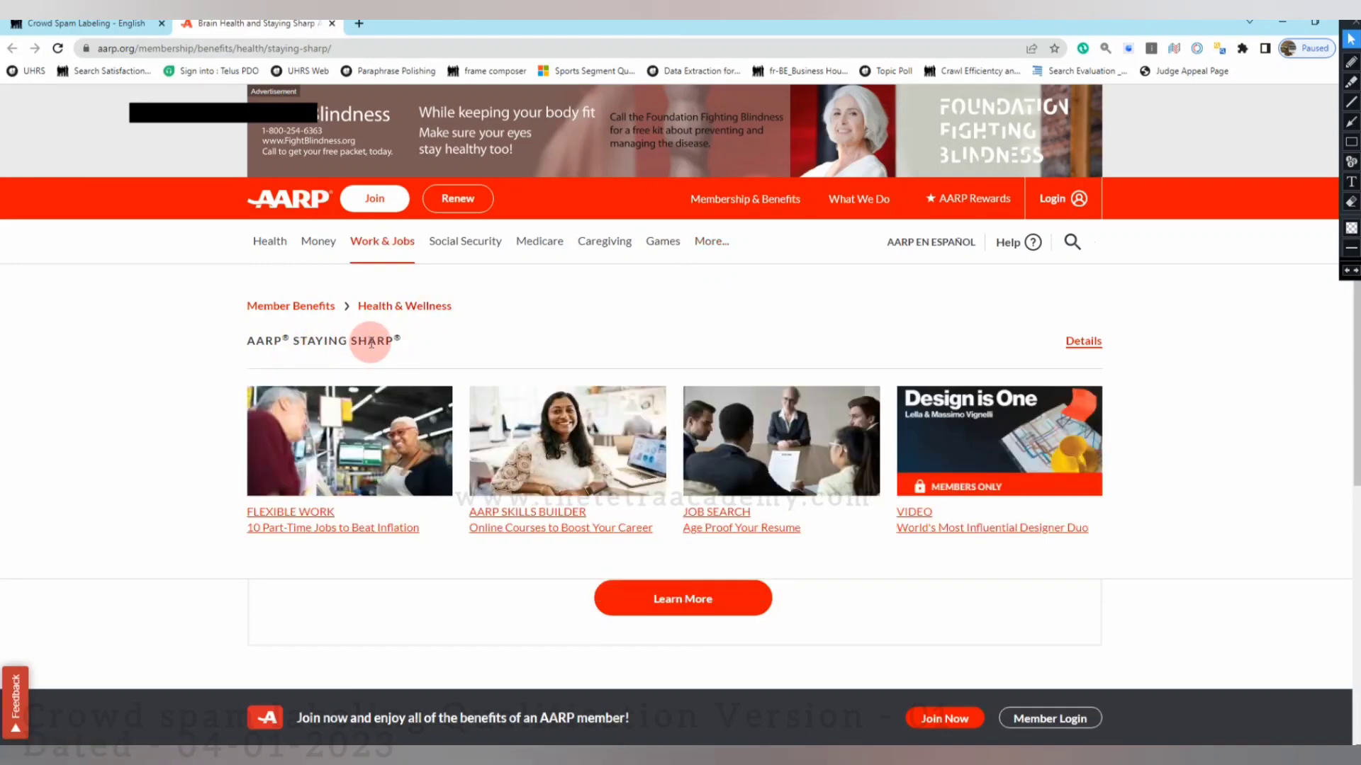
Check the footer's Facebook link, return to the Staying Sharp page, and view the site's Money topics.
scroll(864, 652, down, 5)
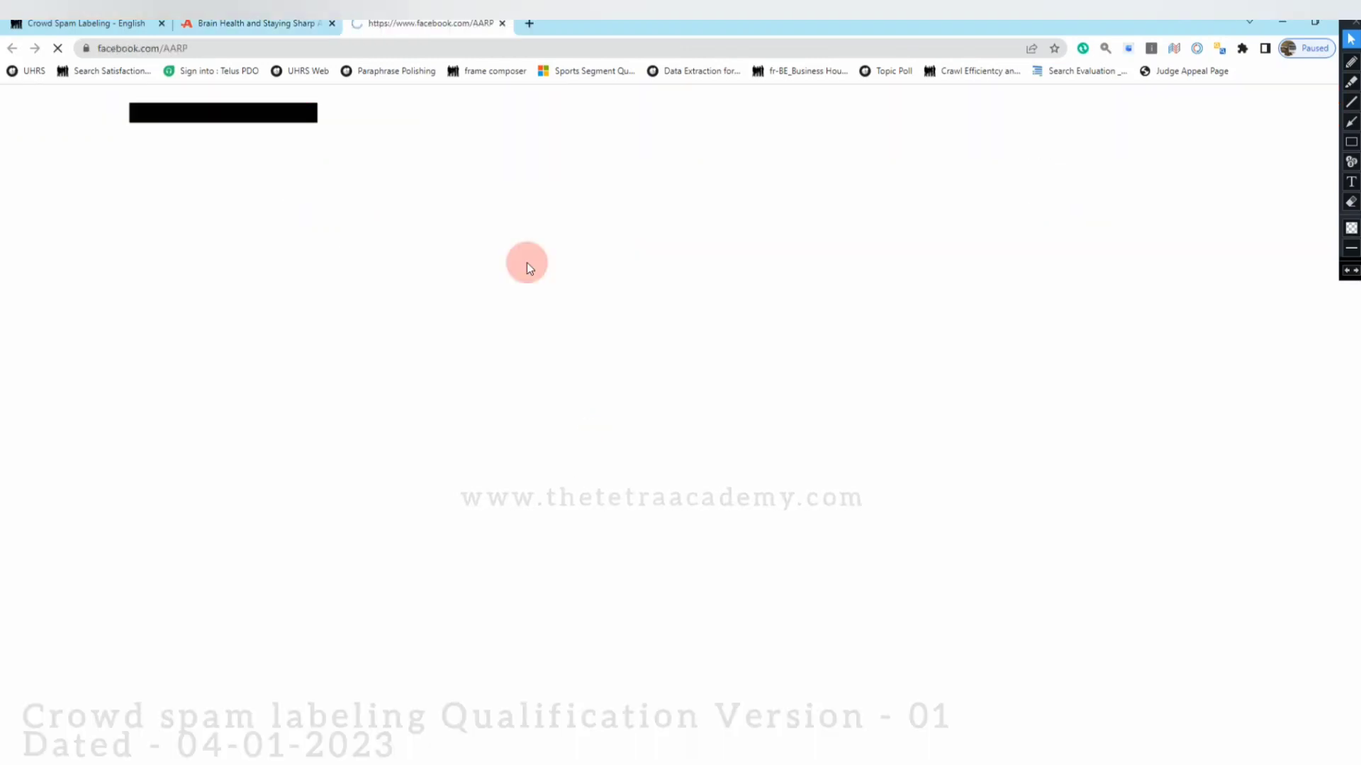
click(503, 26)
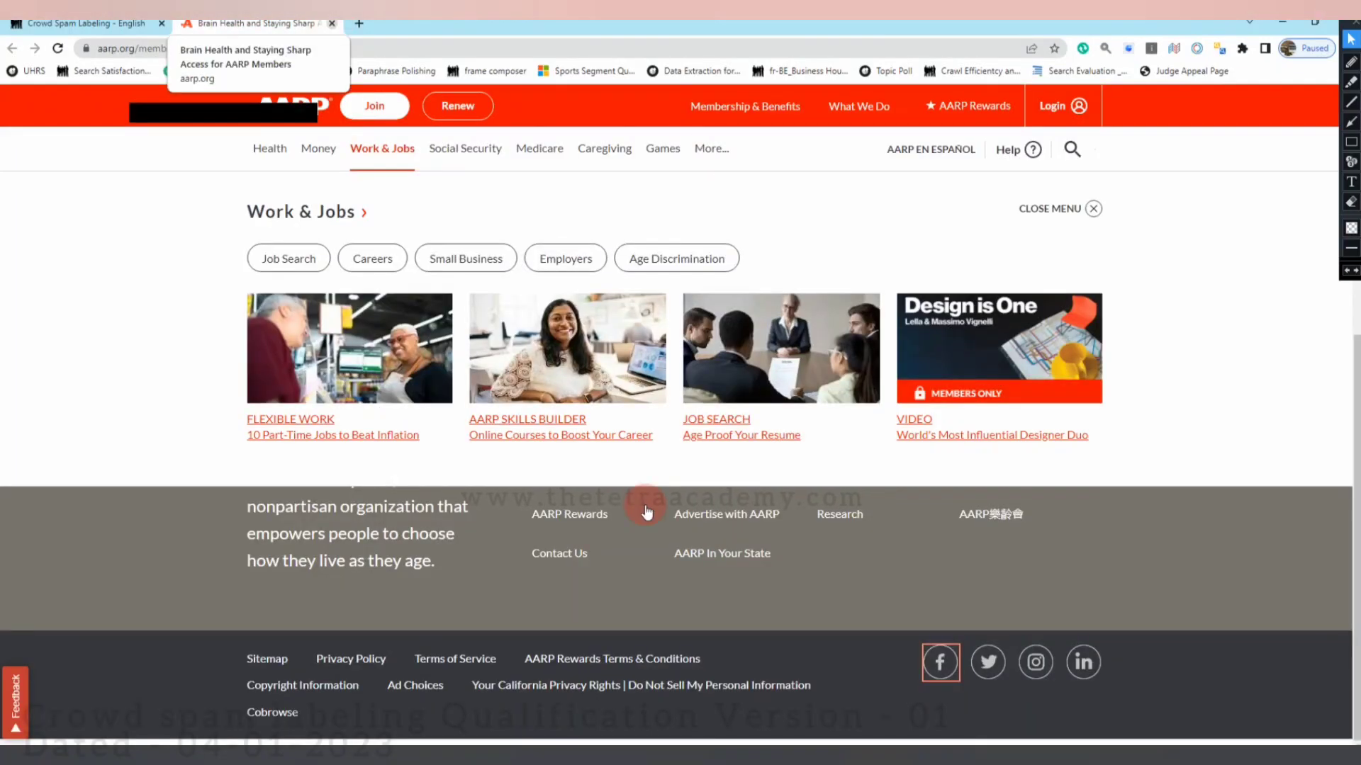
click(318, 148)
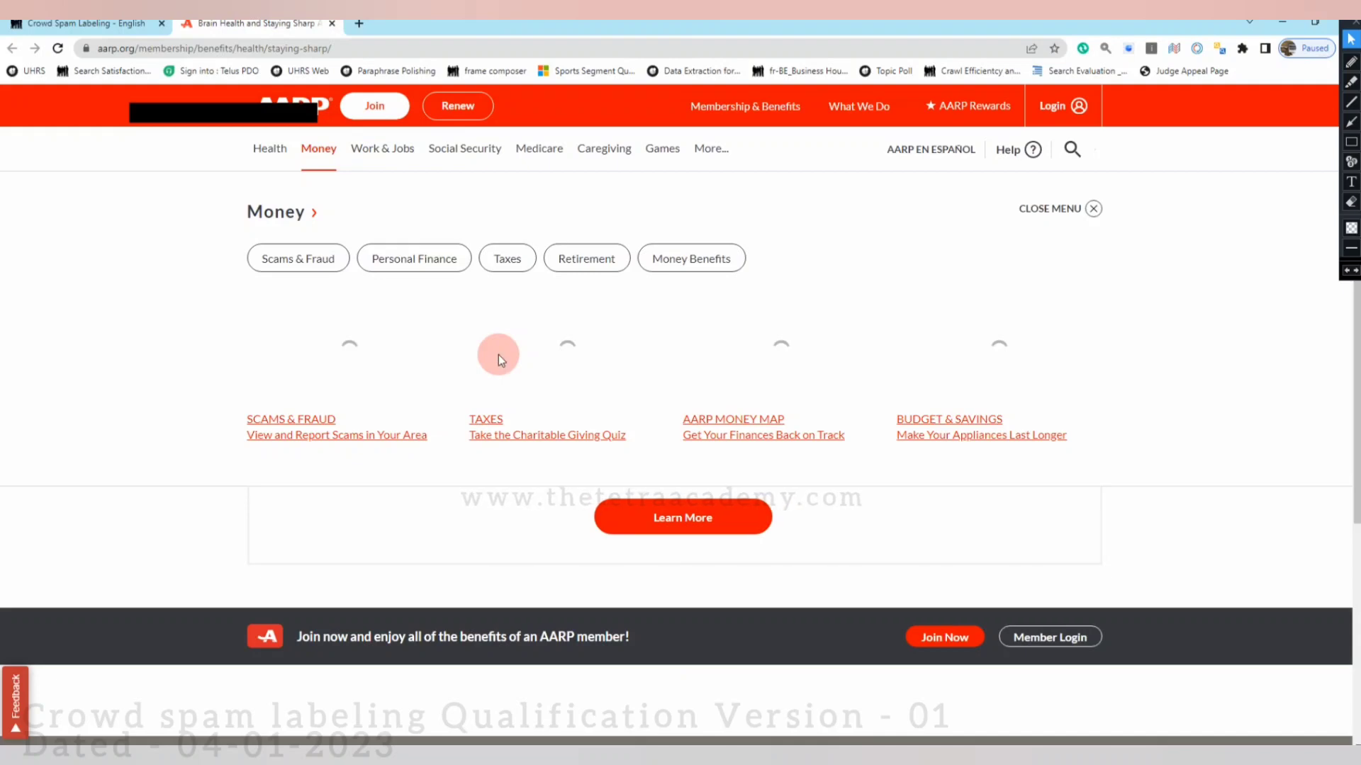
Close the AARP site, rate the Staying Sharp page Acceptable with the Ads label, and submit the judgment.
key(ctrl+w)
click(221, 328)
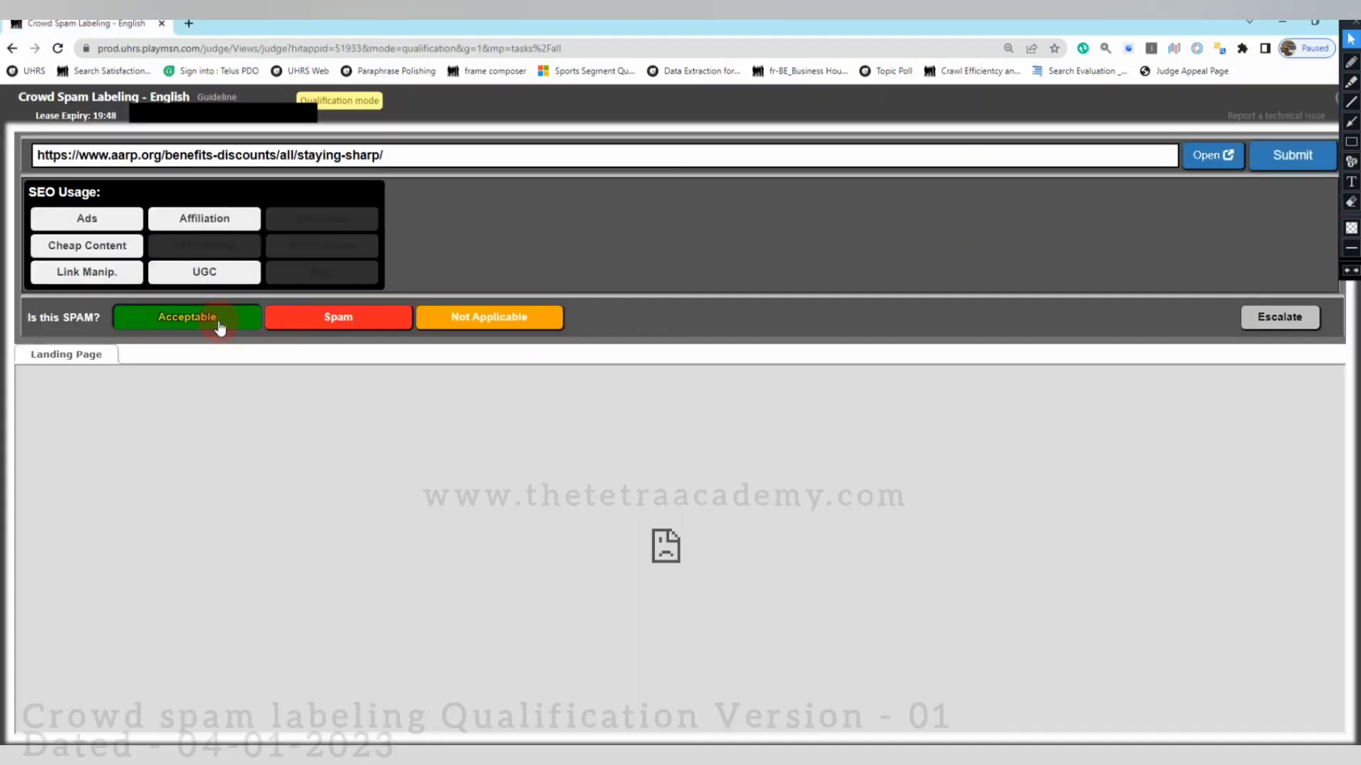
click(94, 218)
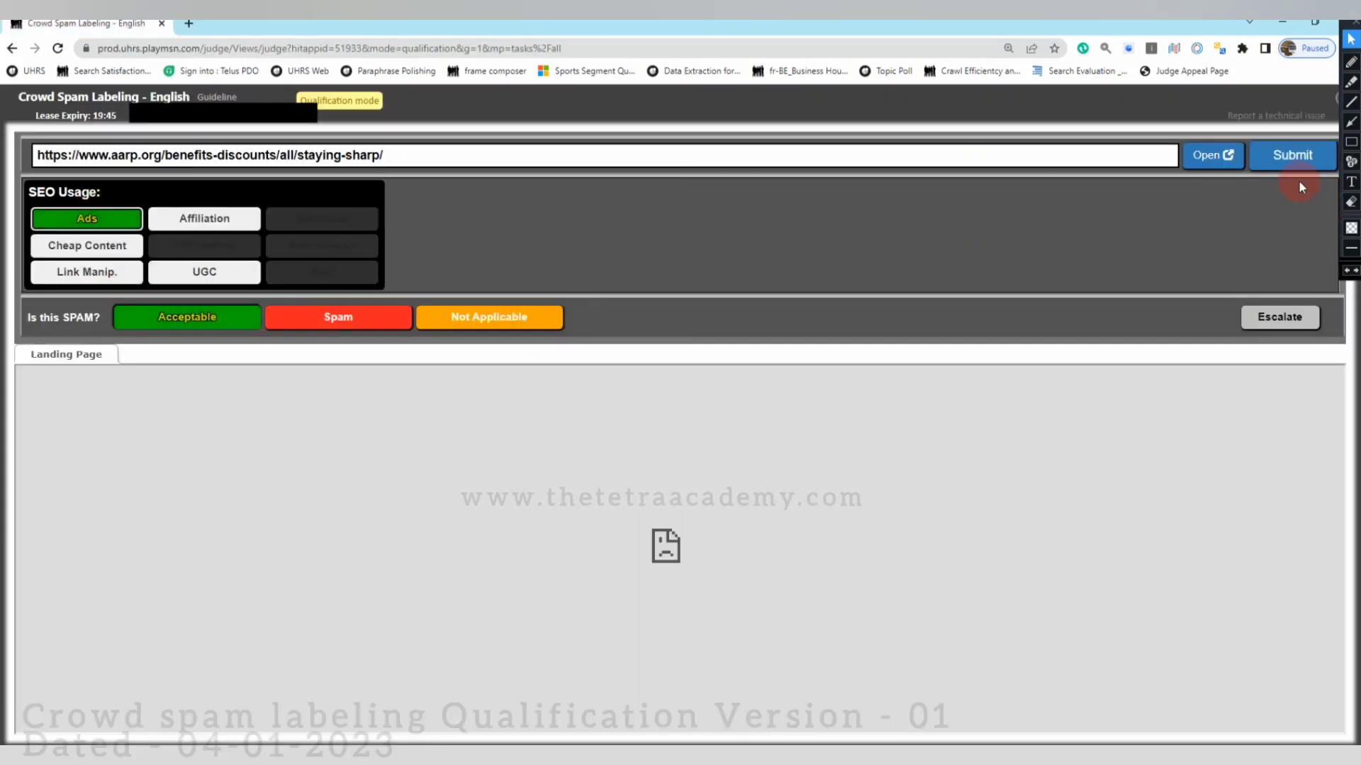
click(1292, 158)
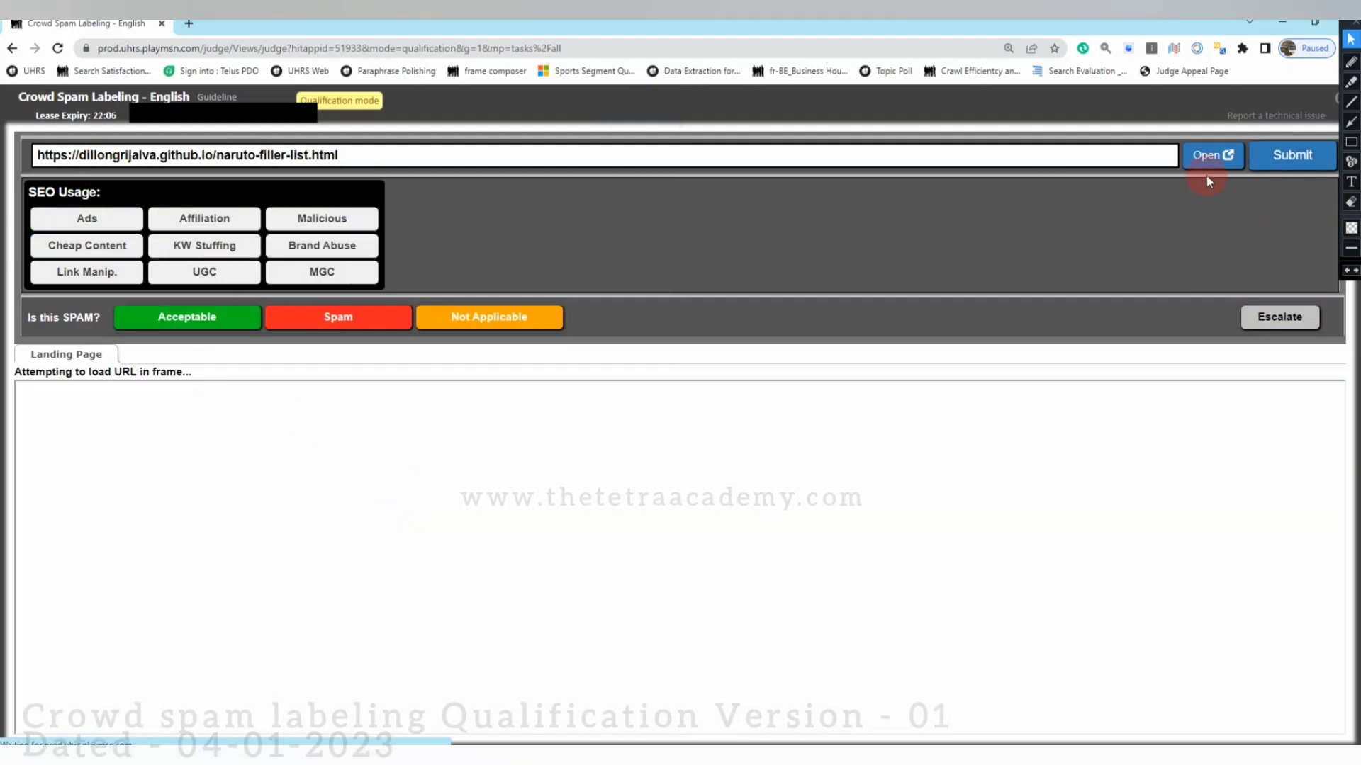
Open the naruto-filler-list.html landing page and compare its address with the task's URL.
click(1209, 154)
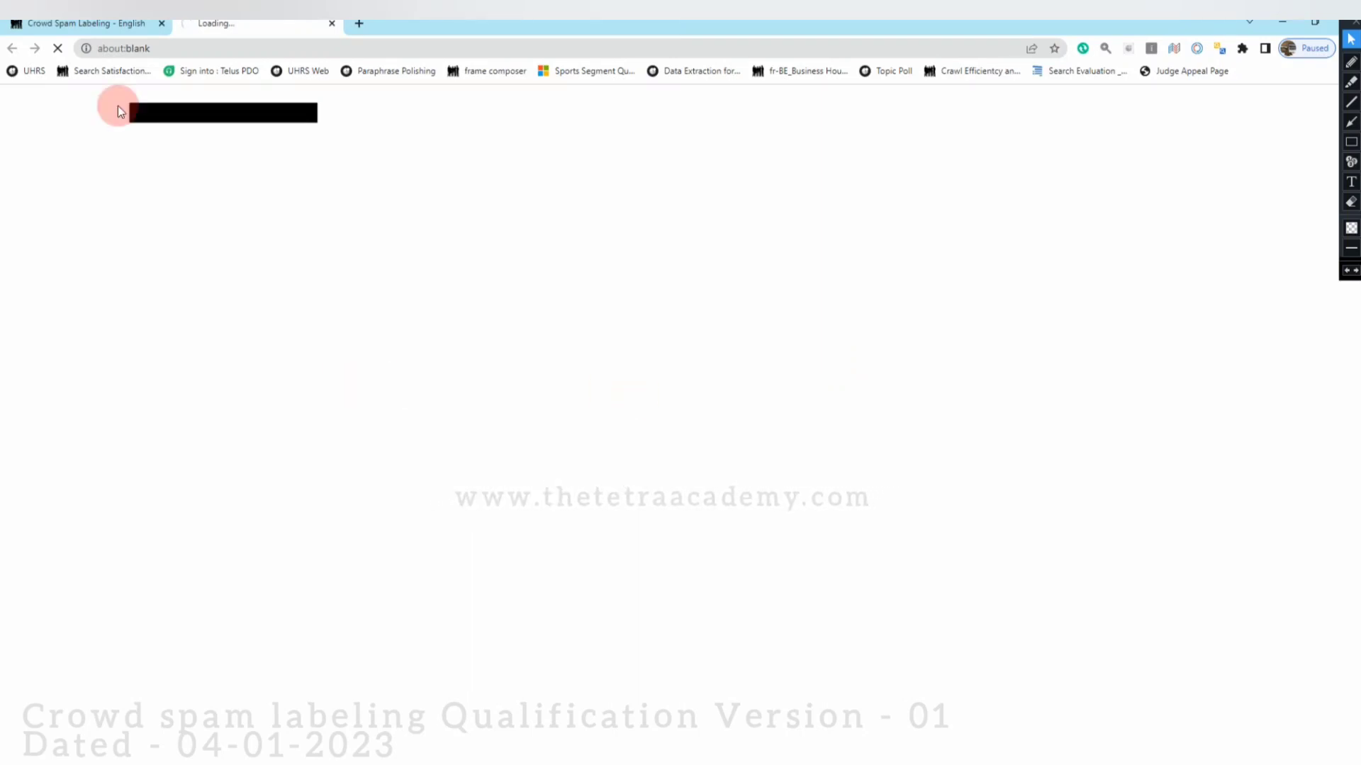
click(78, 26)
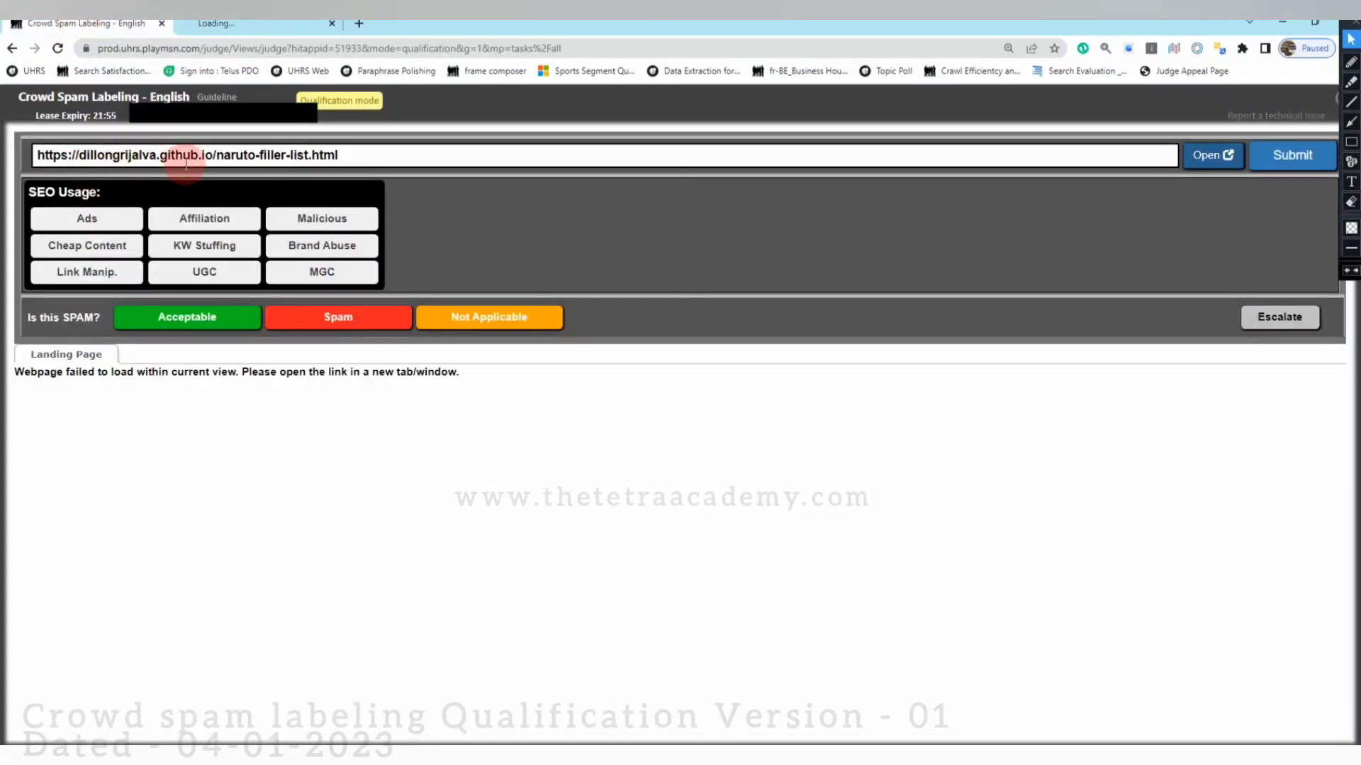
click(236, 27)
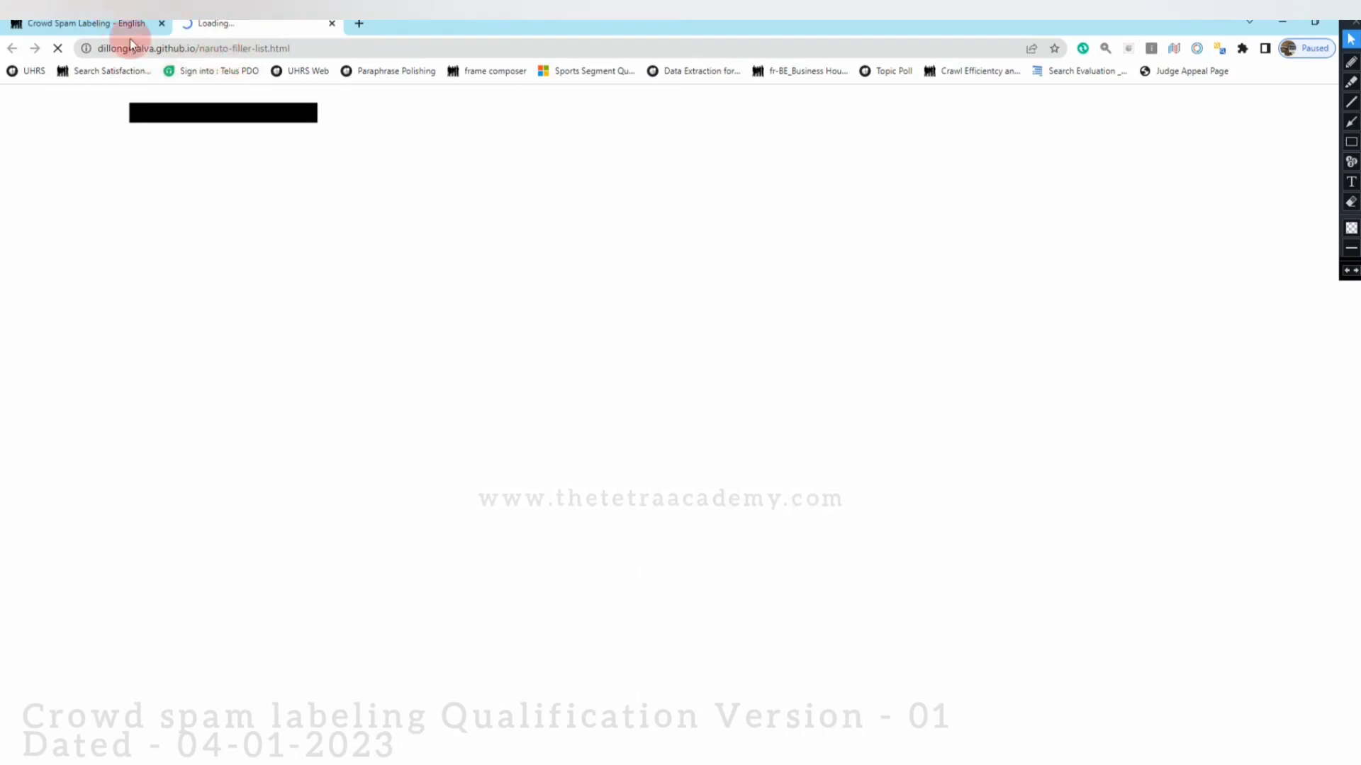
click(96, 25)
click(249, 23)
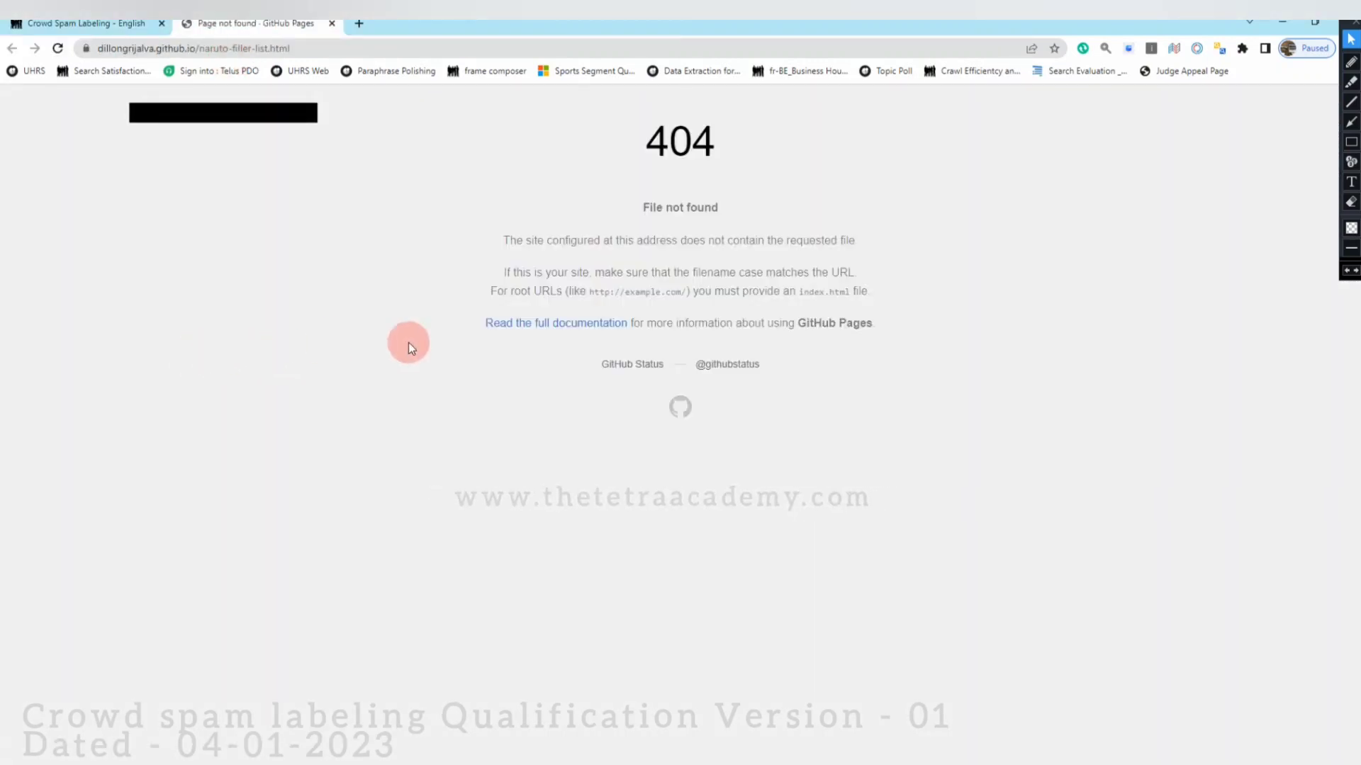
Close the naruto-filler-list.html page, rate it Not Applicable with the Junk/Error reason, and submit the judgment.
click(332, 24)
click(552, 323)
click(823, 318)
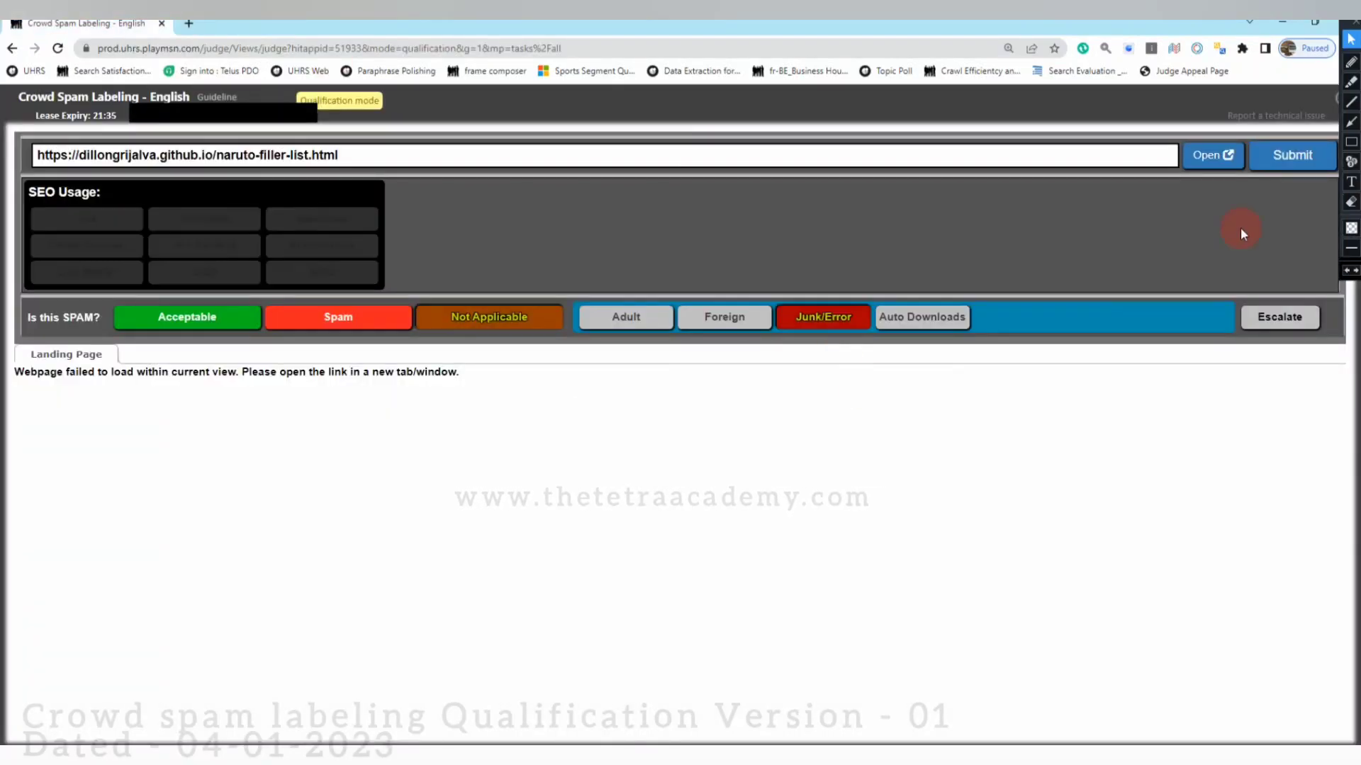
click(1289, 157)
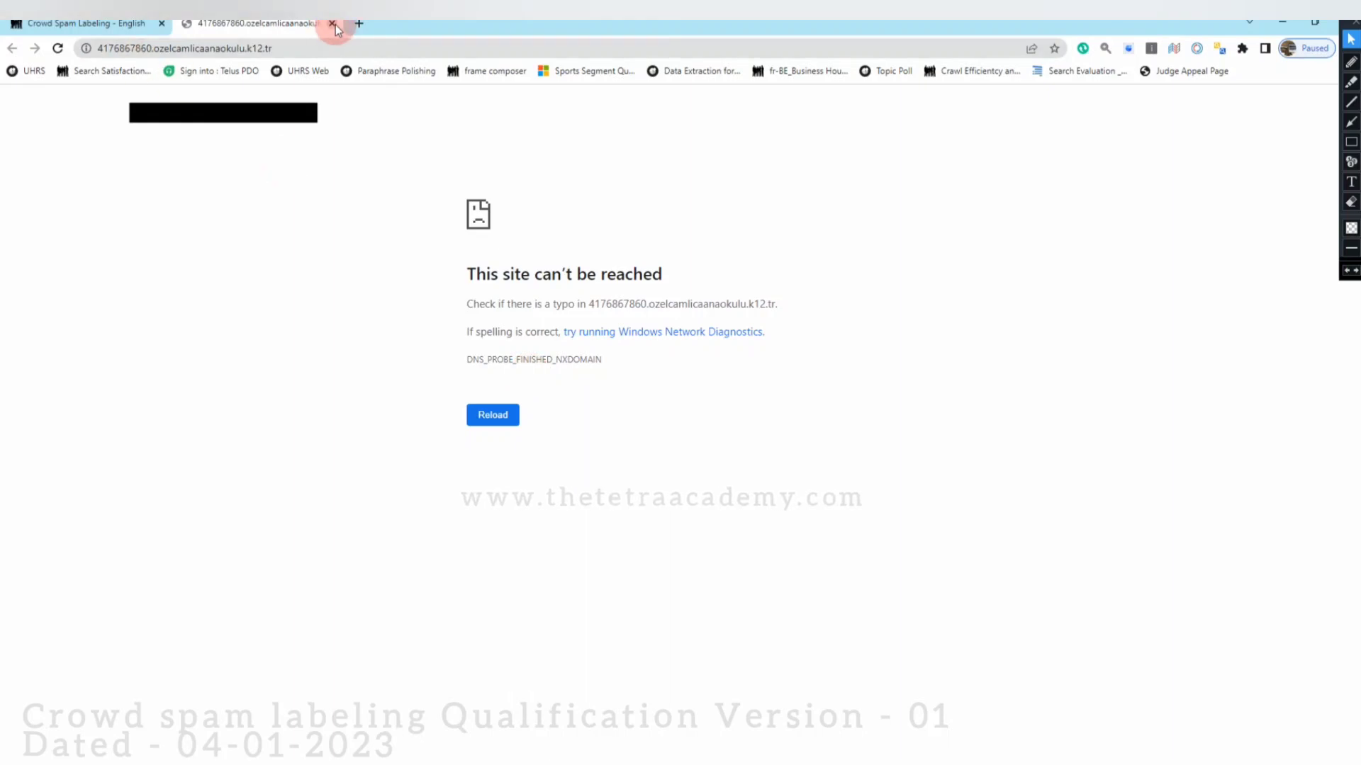
Close the ozelcamlicaanaokulu.k12.tr page, rate it Not Applicable with the Junk/Error reason, and submit the judgment.
key(ctrl+w)
click(549, 323)
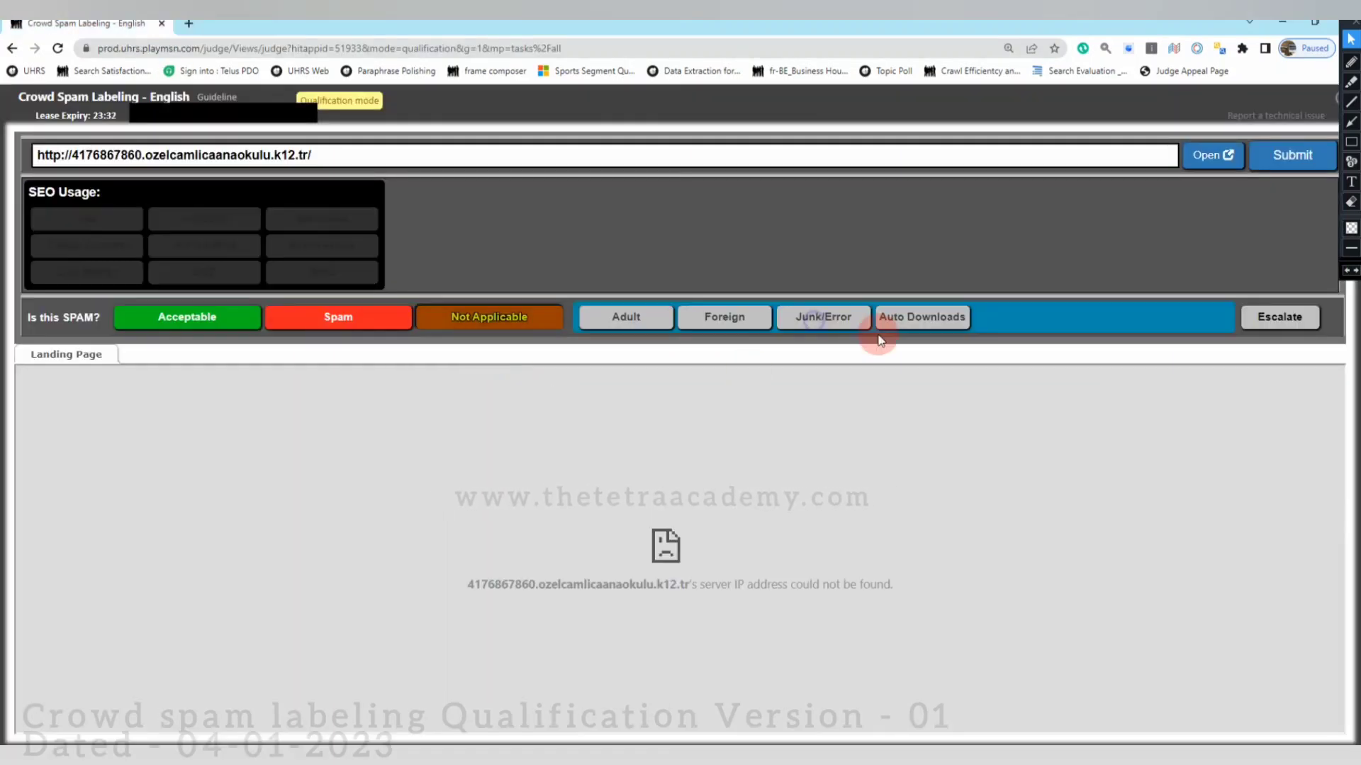
click(822, 316)
click(1290, 155)
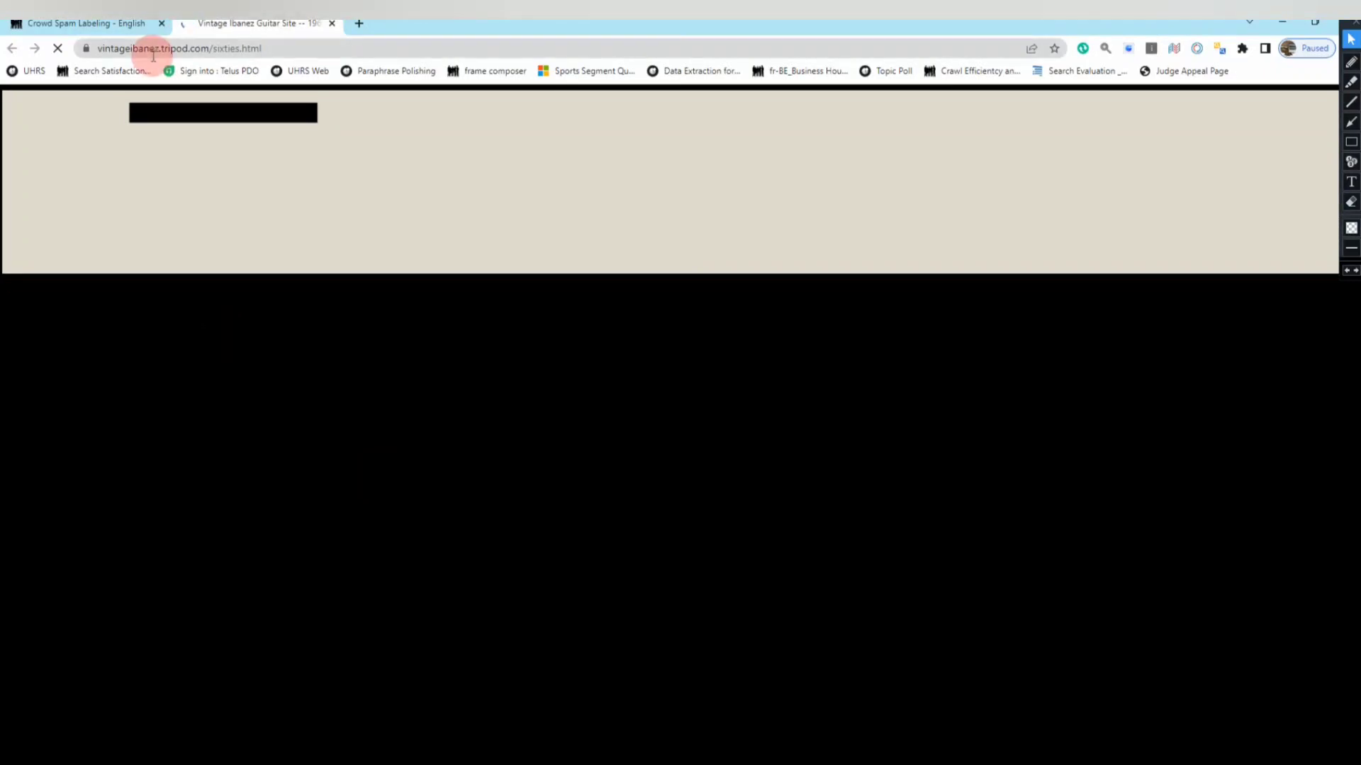
Compare the Vintage Ibanez sixties page with the task's URL, view its 1965 Goldentone Model photo, and return to the page.
click(97, 26)
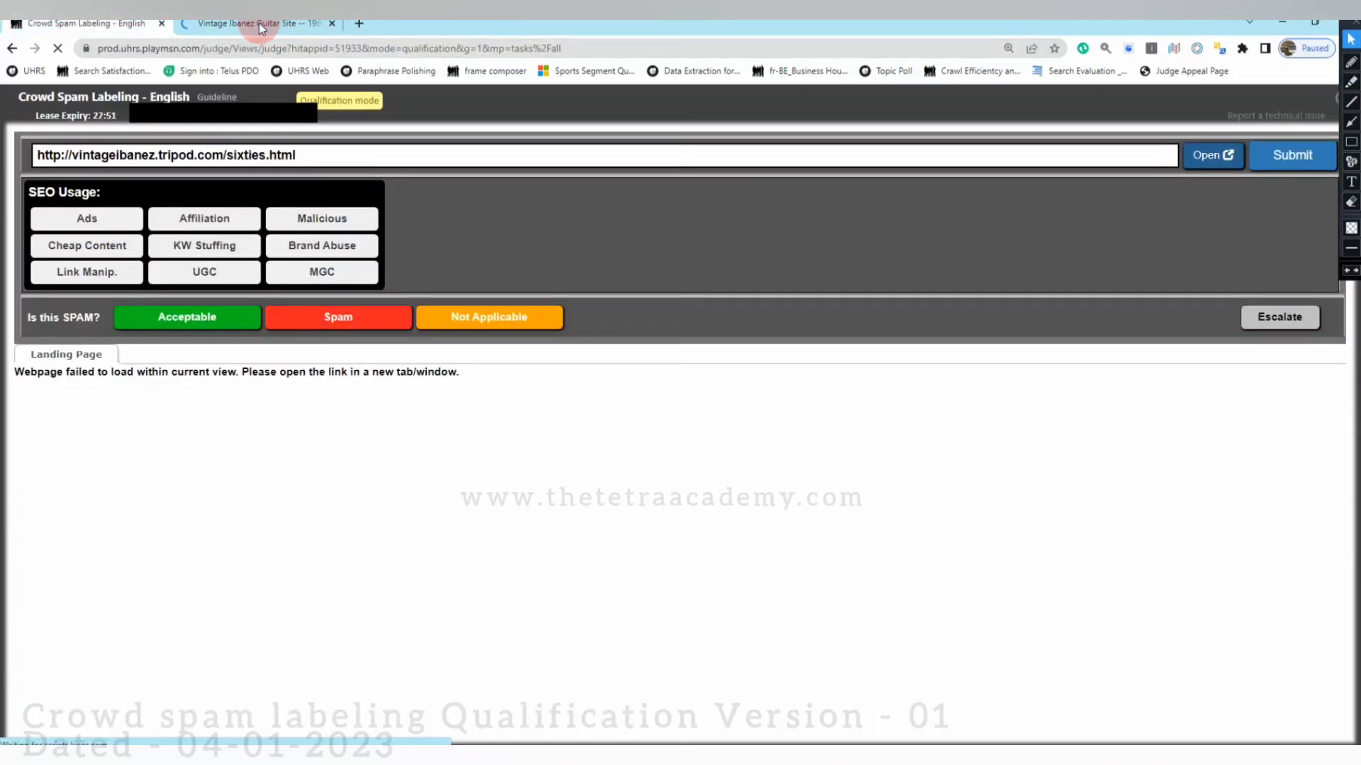
click(259, 27)
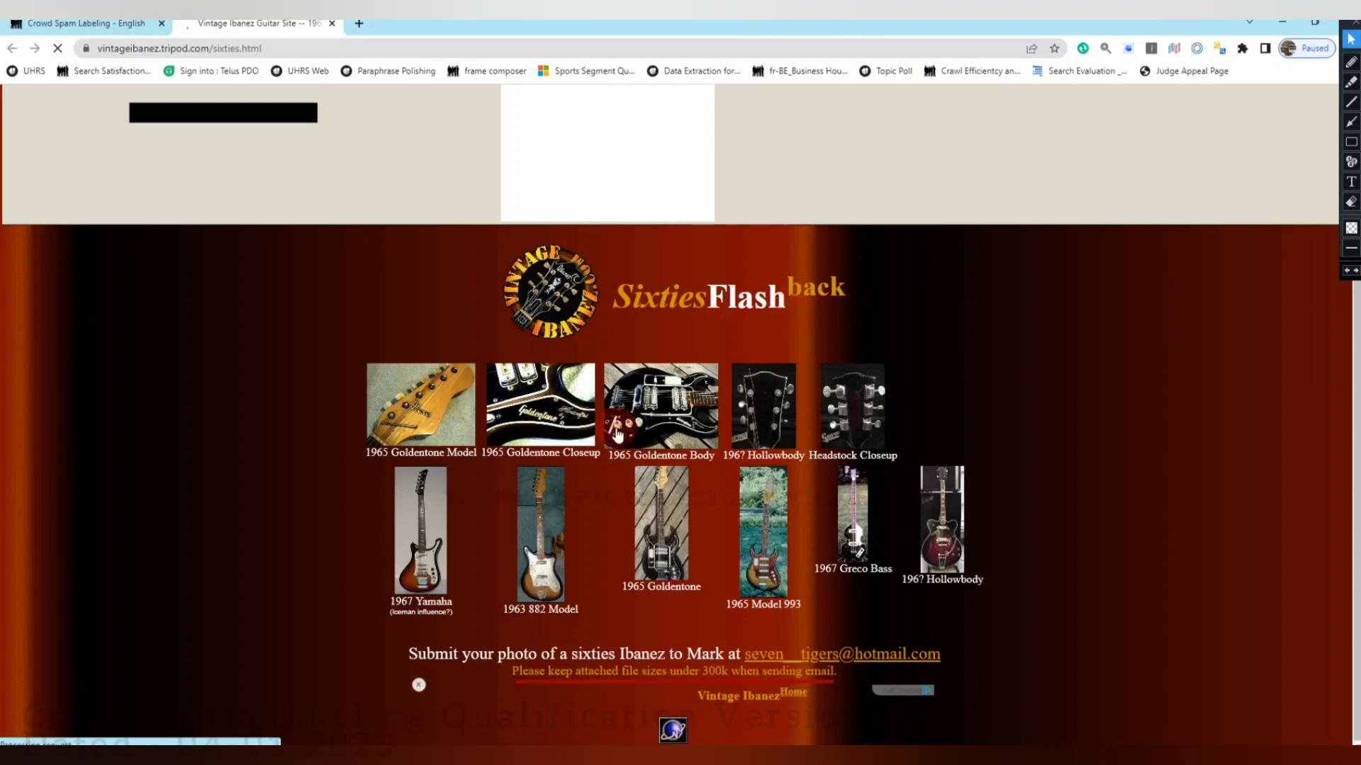
click(516, 455)
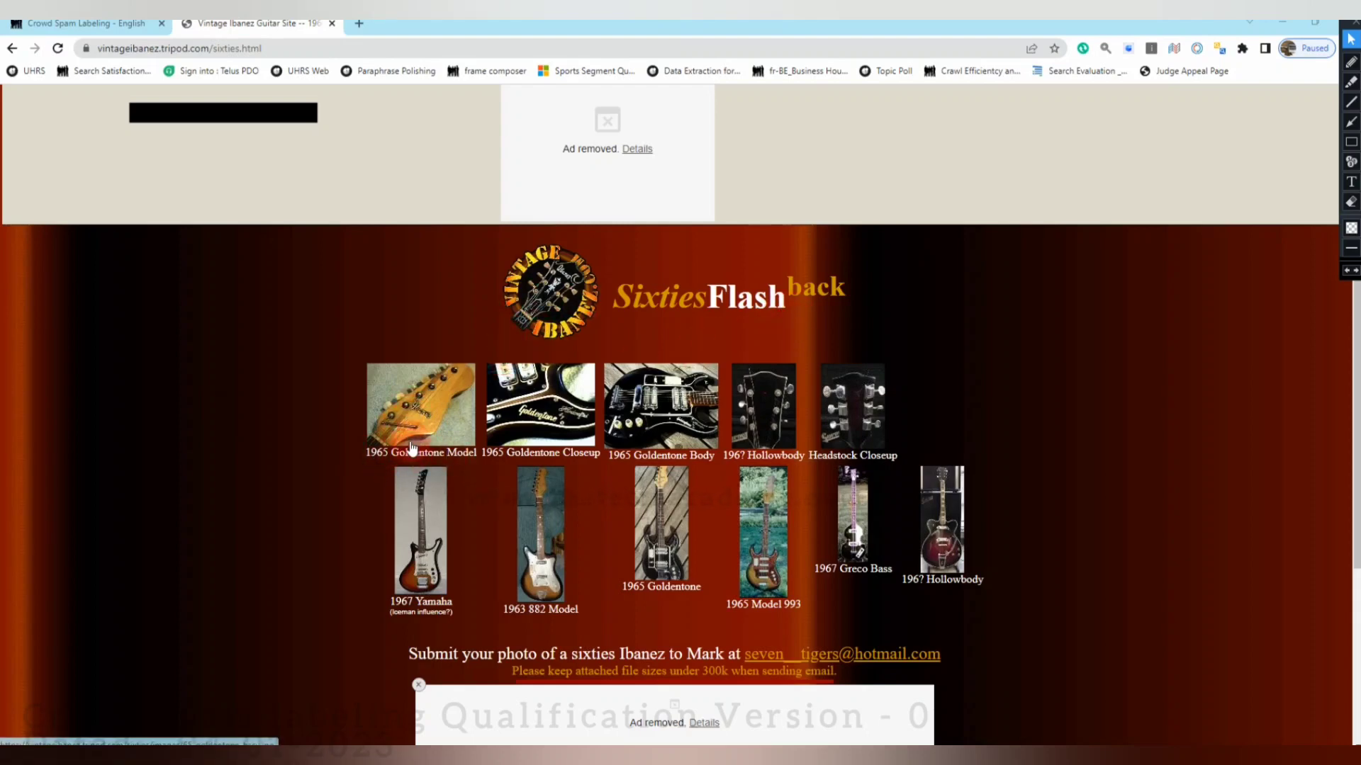
click(419, 392)
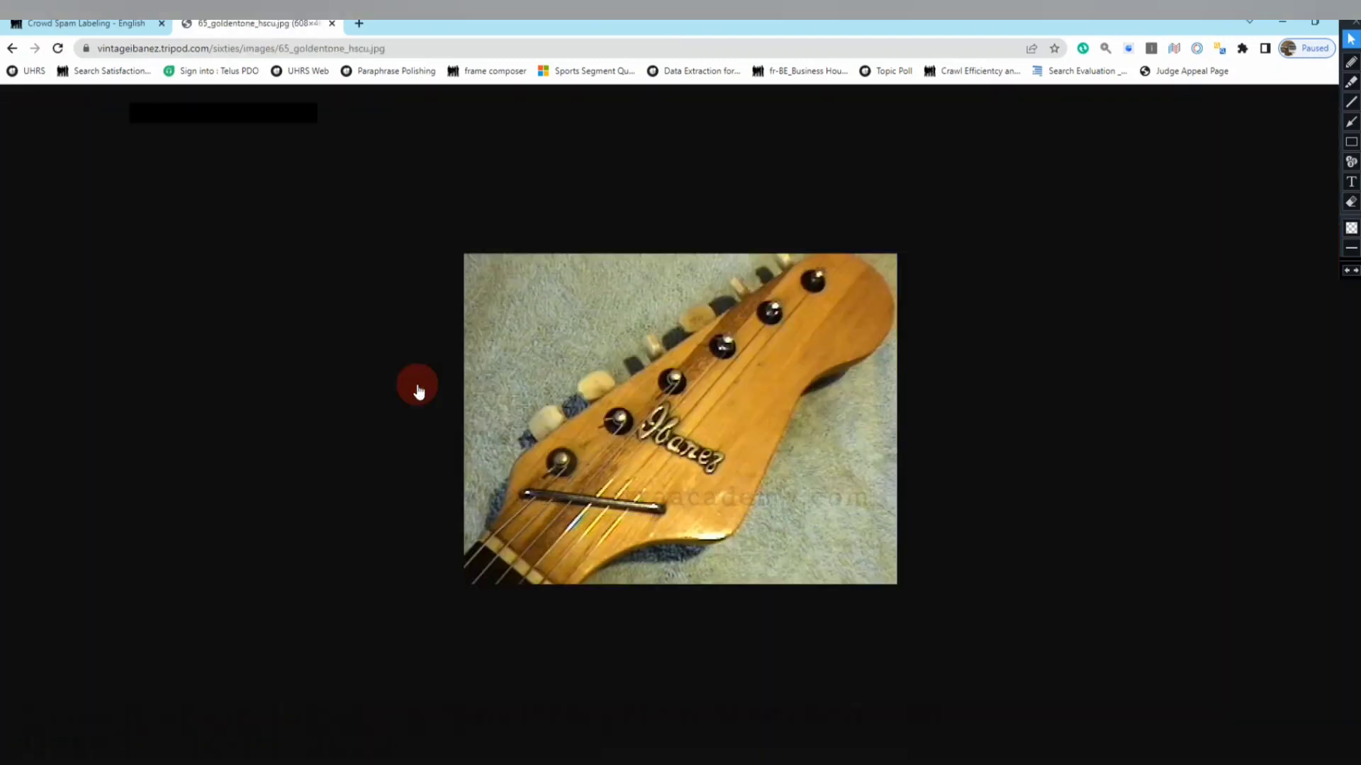
right_click(332, 328)
click(369, 351)
key(alt+Left)
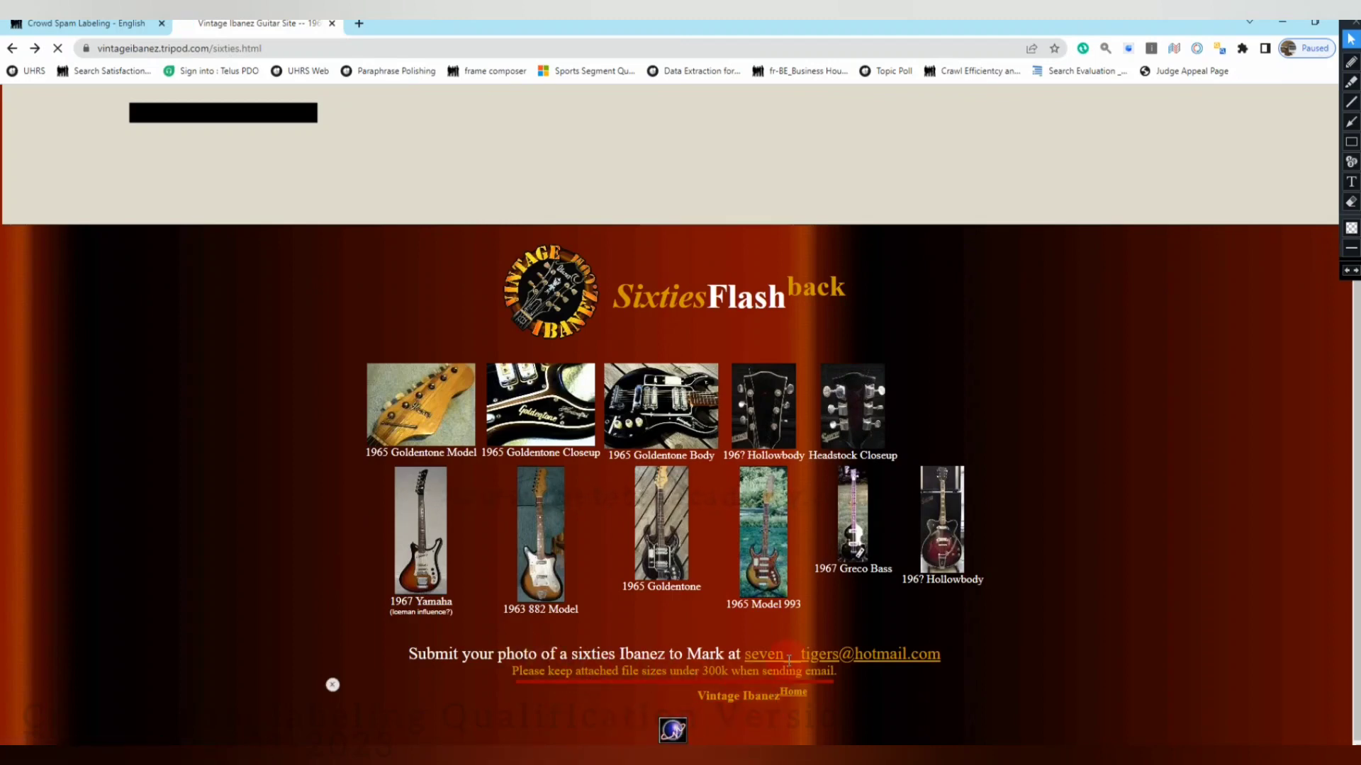
View the 196? Hollowbody guitar photo and close the Vintage Ibanez site.
click(937, 536)
right_click(326, 210)
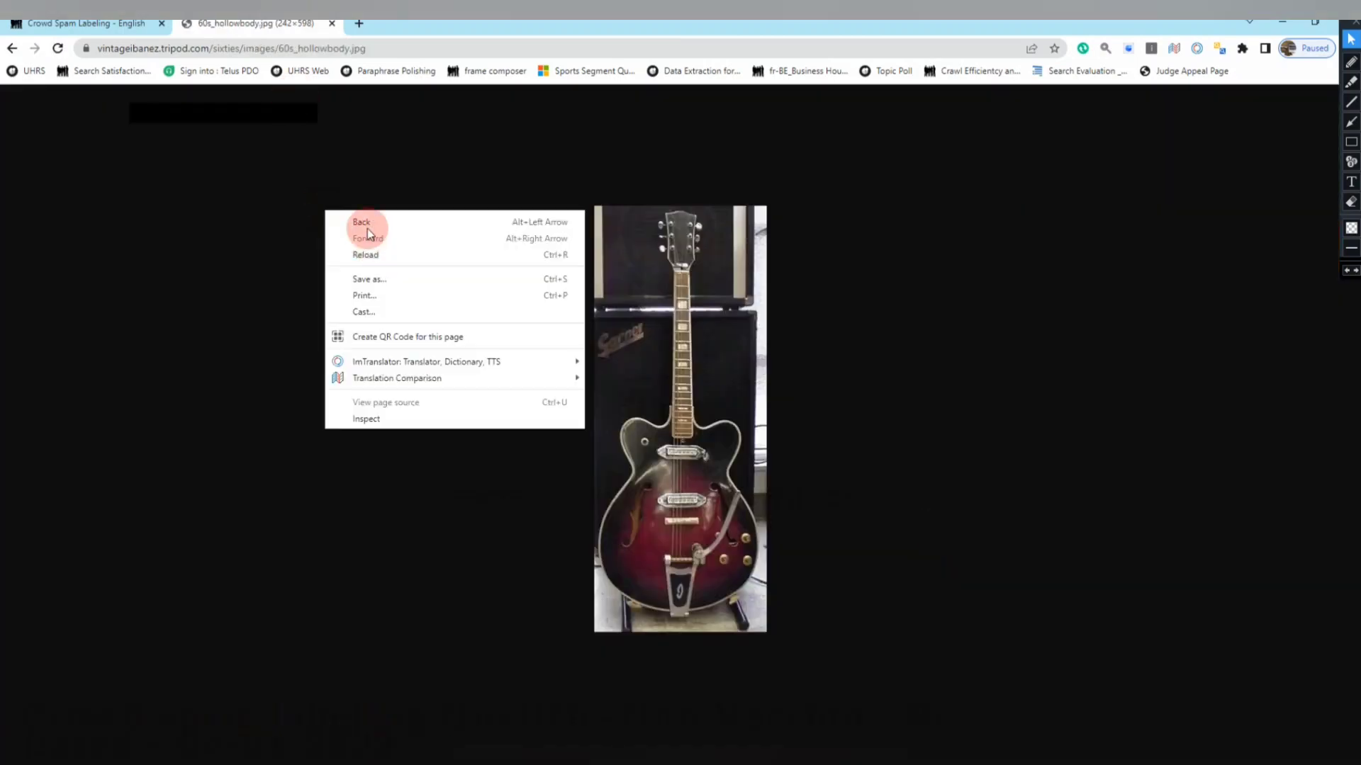
click(331, 24)
click(332, 23)
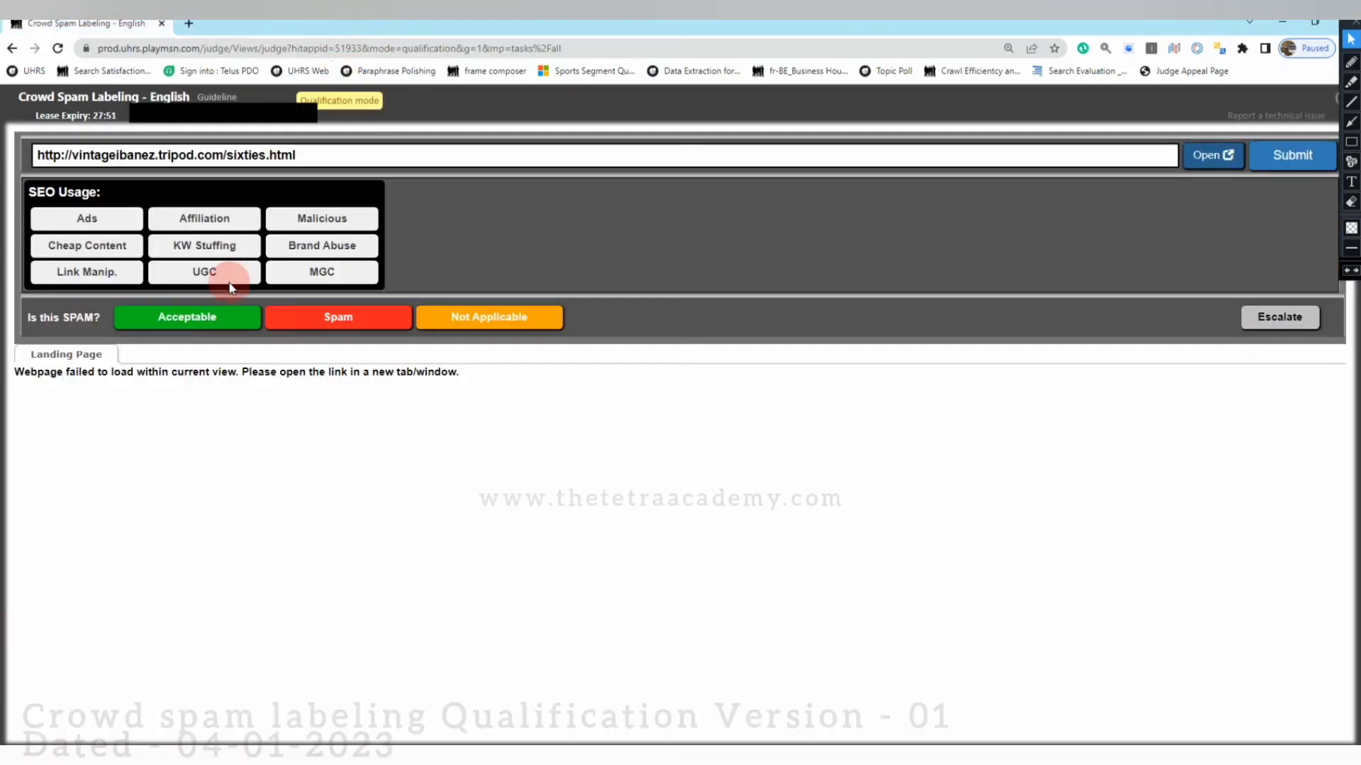
Rate the Vintage Ibanez sixties page Acceptable with the Ads label and submit the judgment.
click(192, 327)
click(86, 220)
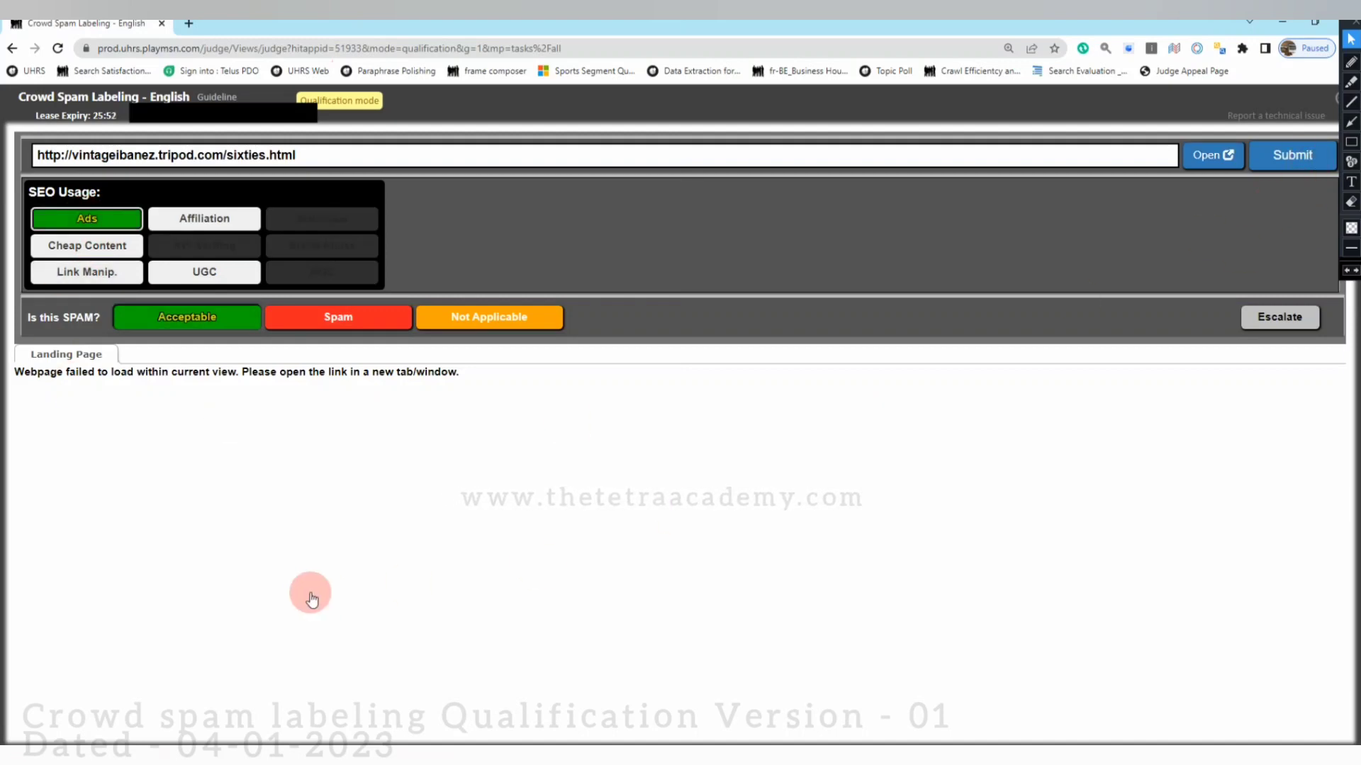
key(Return)
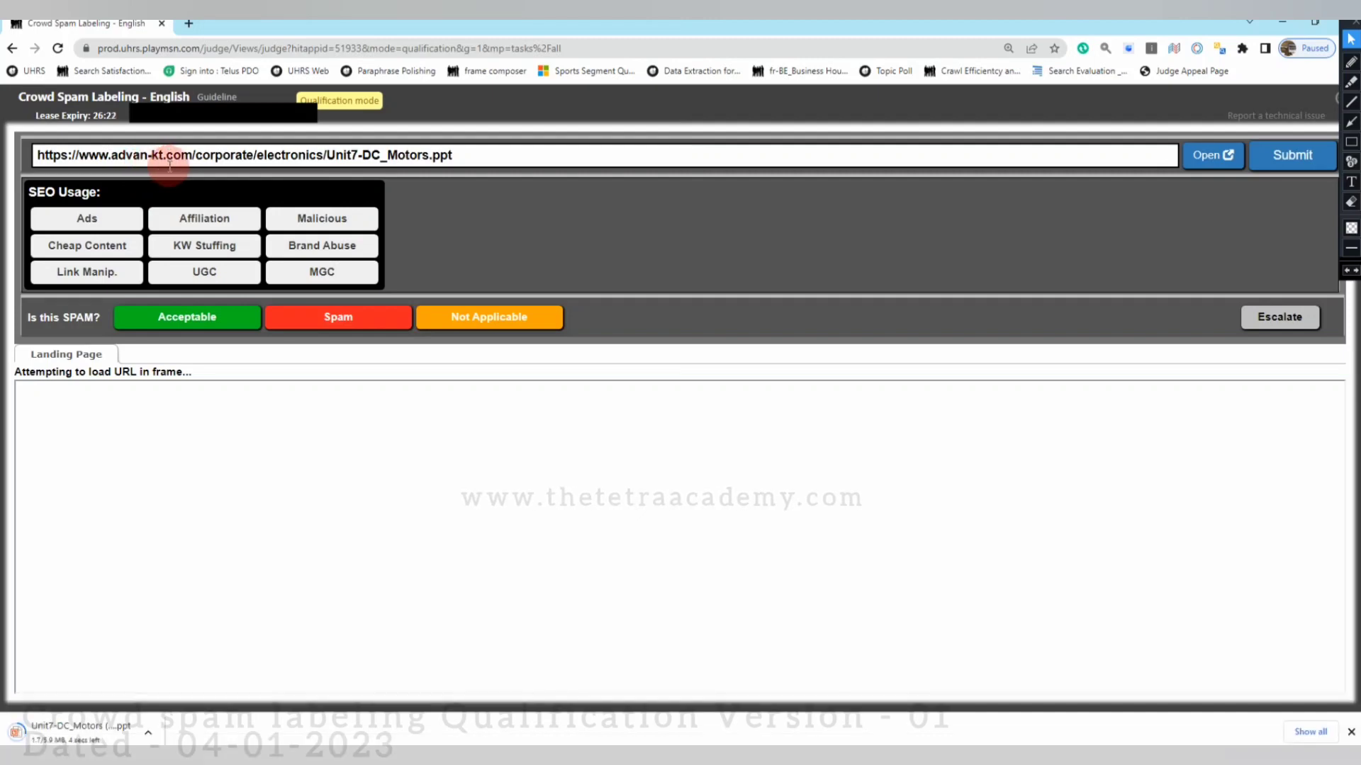
Open the downloaded Unit7-DC_Motors presentation in PowerPoint and move its window clear of the rating options.
click(112, 732)
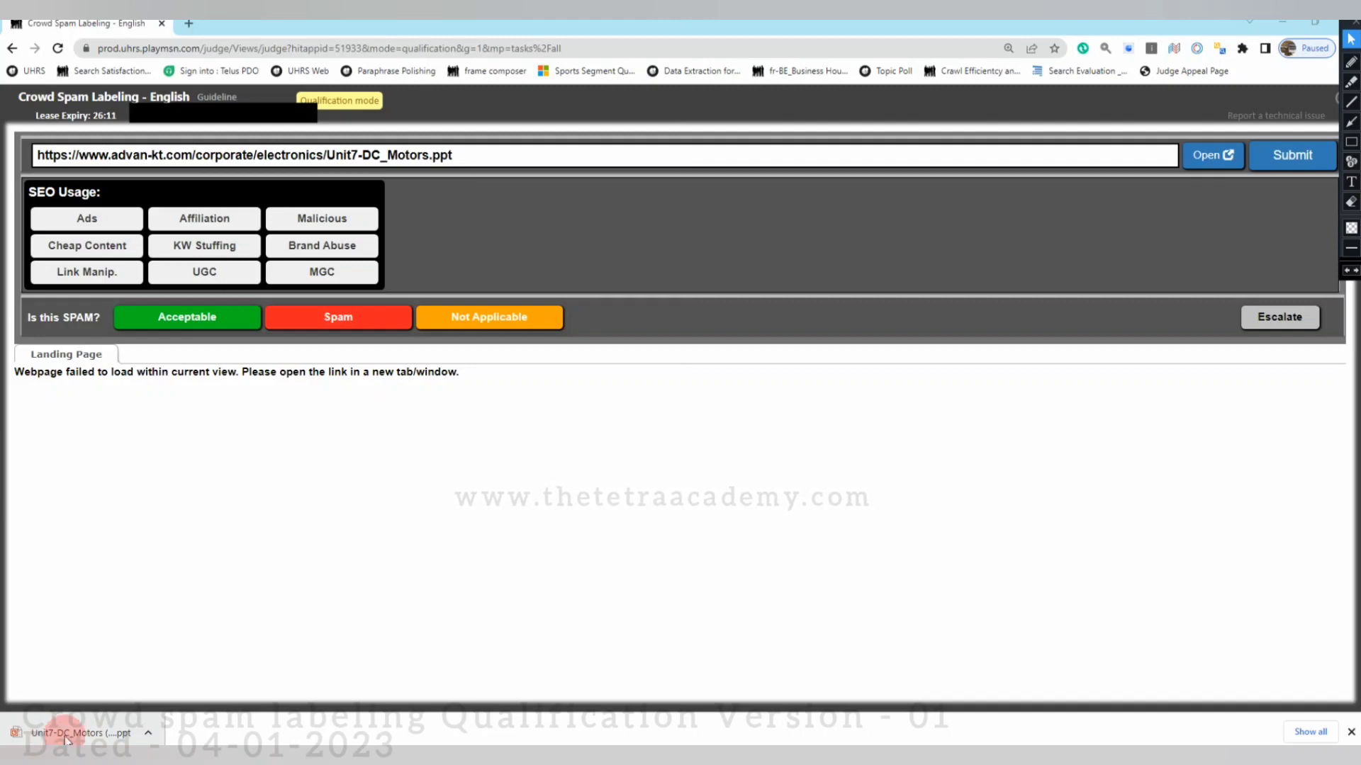
click(108, 739)
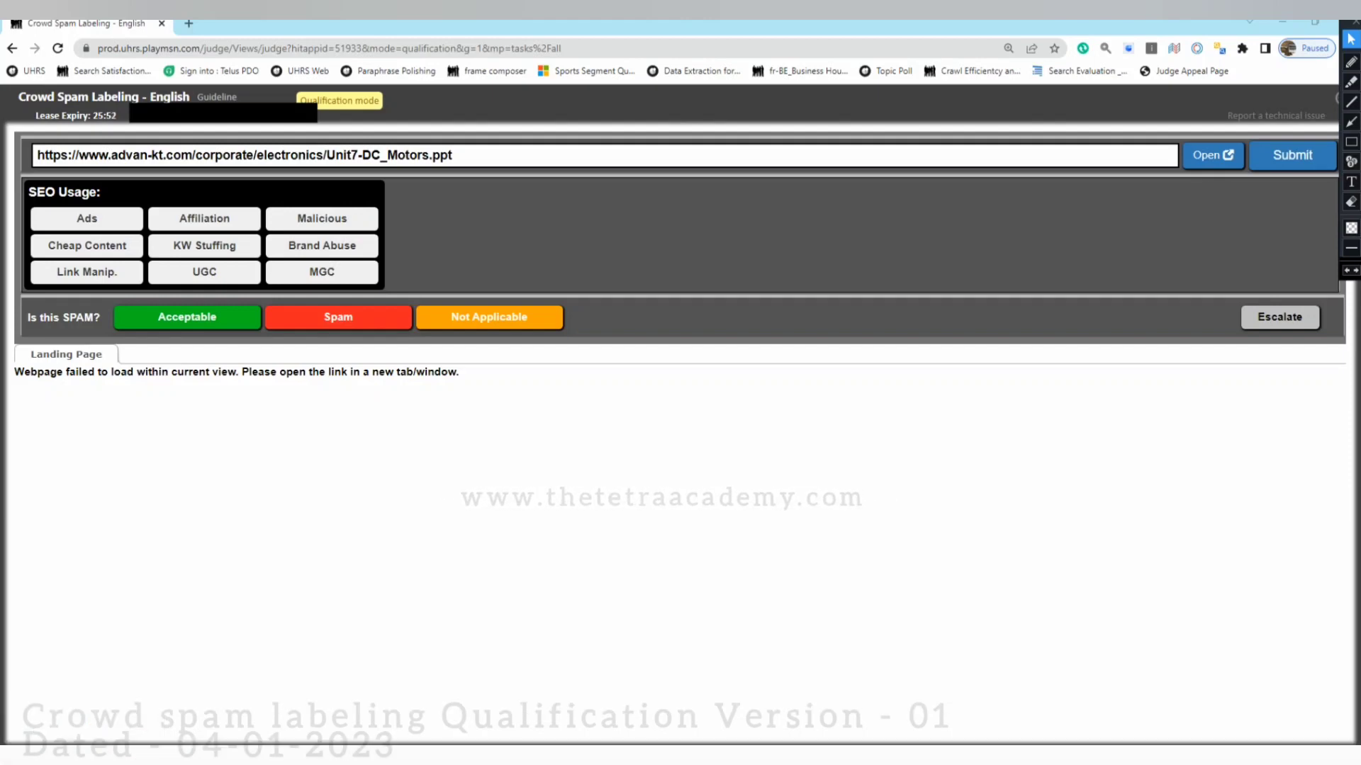
click(469, 283)
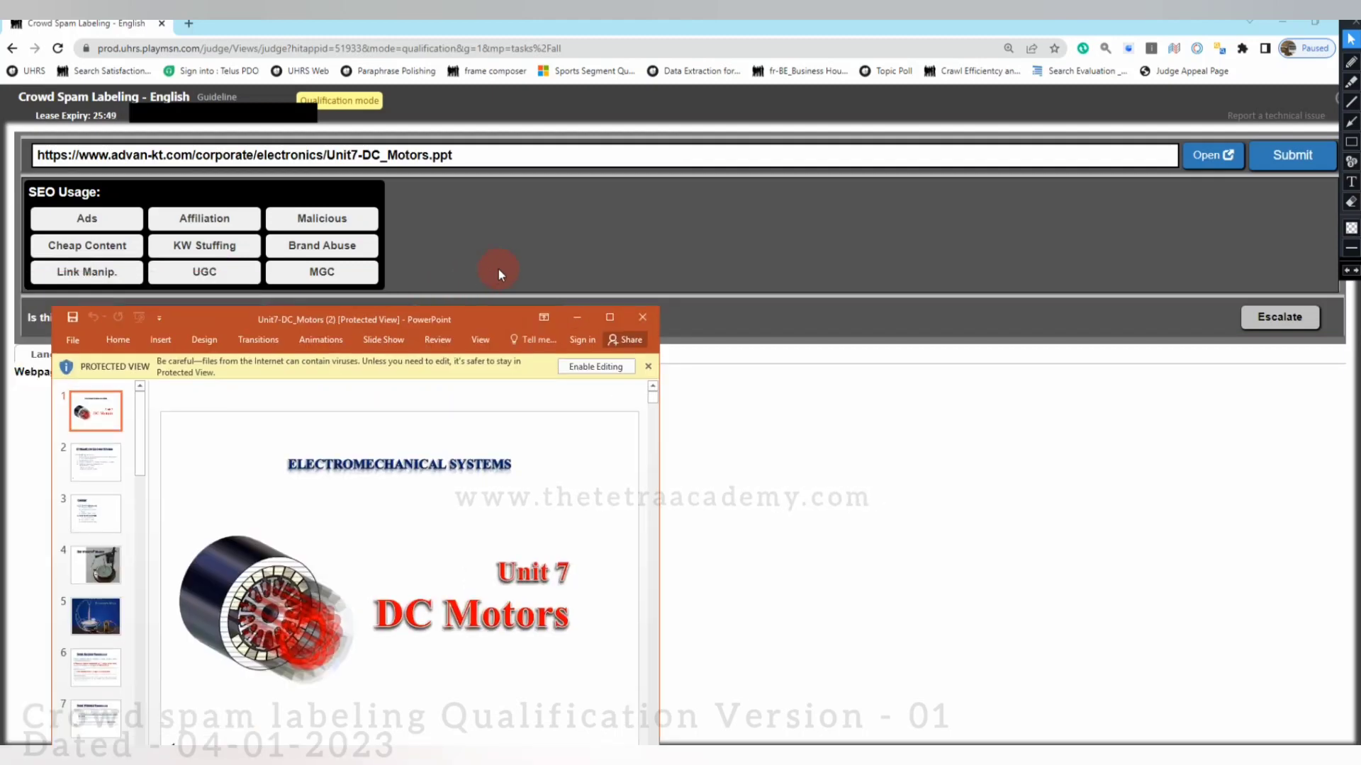
drag(500, 269, 836, 214)
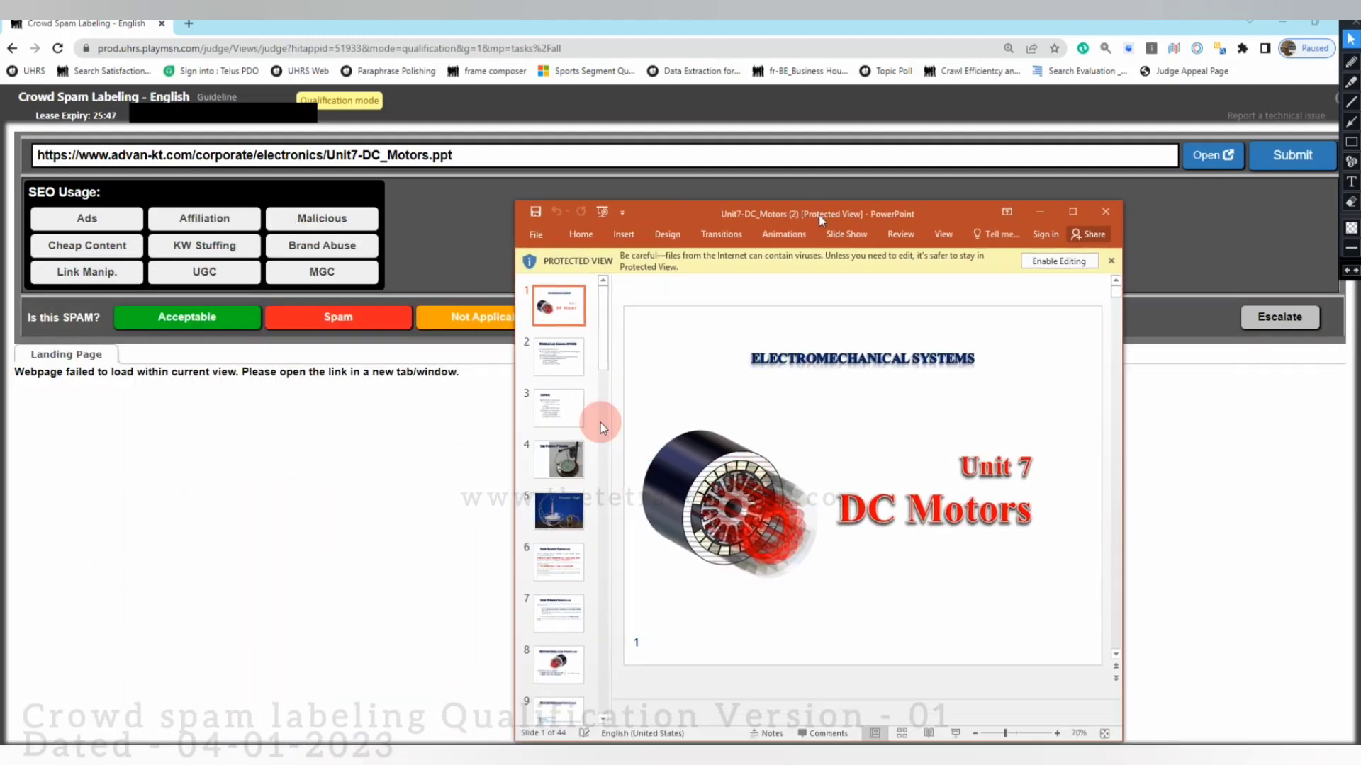
Look through the DC Motors presentation from slide 3 to slide 6, and close PowerPoint.
click(577, 401)
click(559, 462)
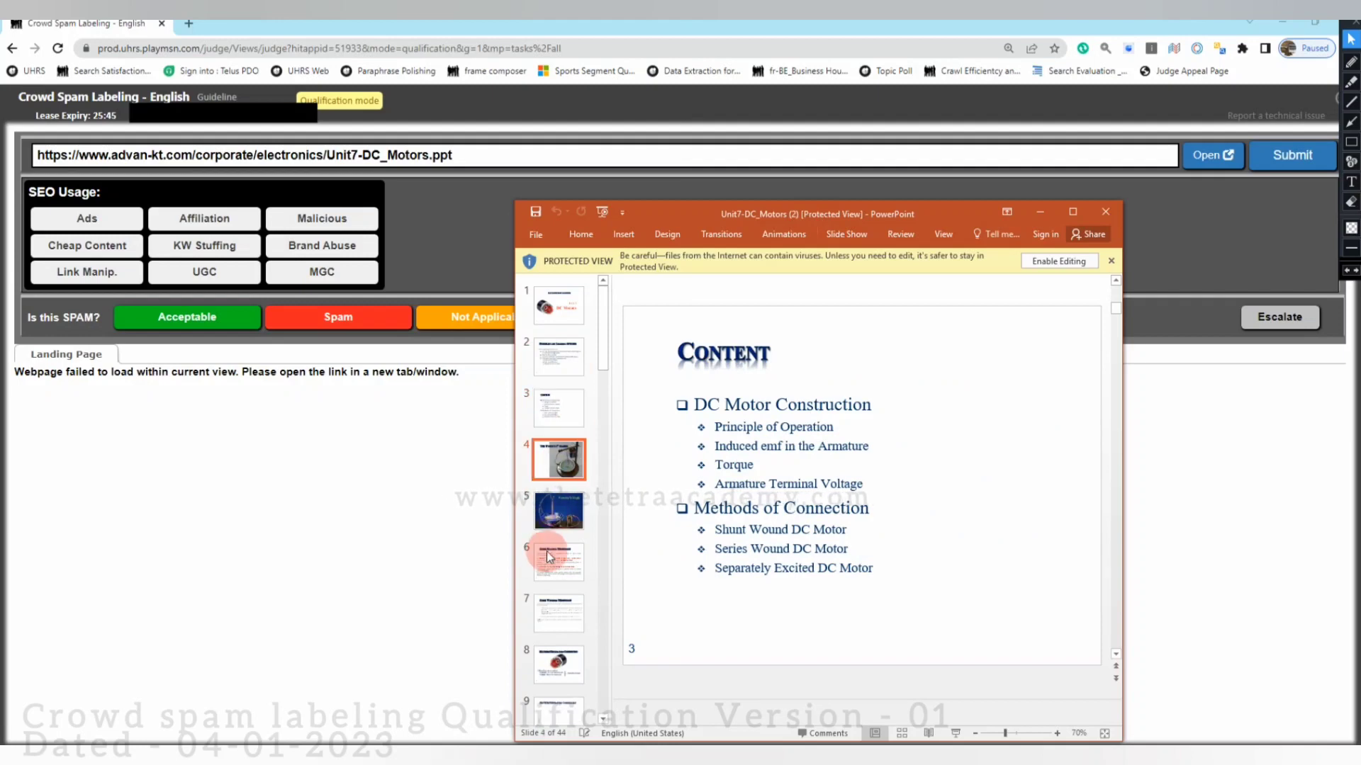
key(Down)
key(Down)
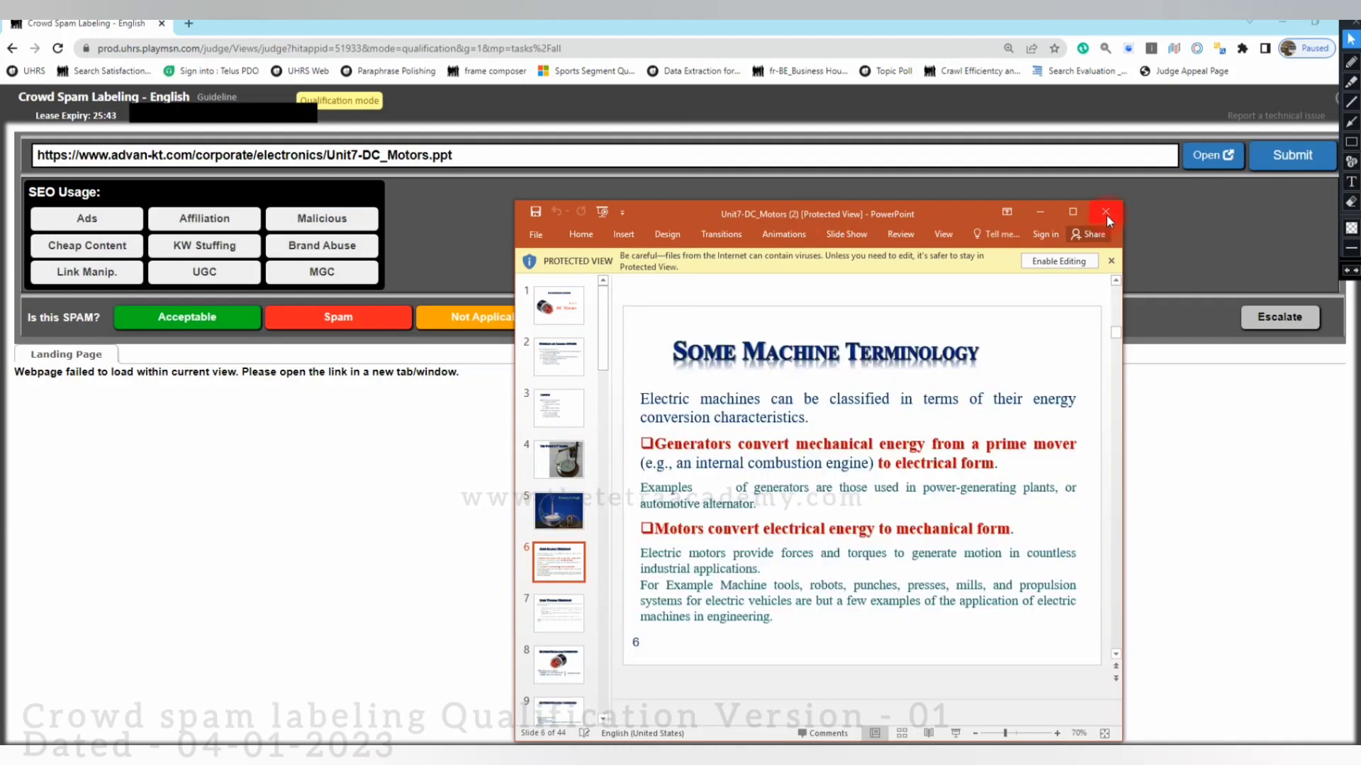
click(1107, 214)
Rate the Unit7-DC_Motors.ppt link Acceptable, reopen the link to check that it downloads the file, and submit the judgment.
click(193, 324)
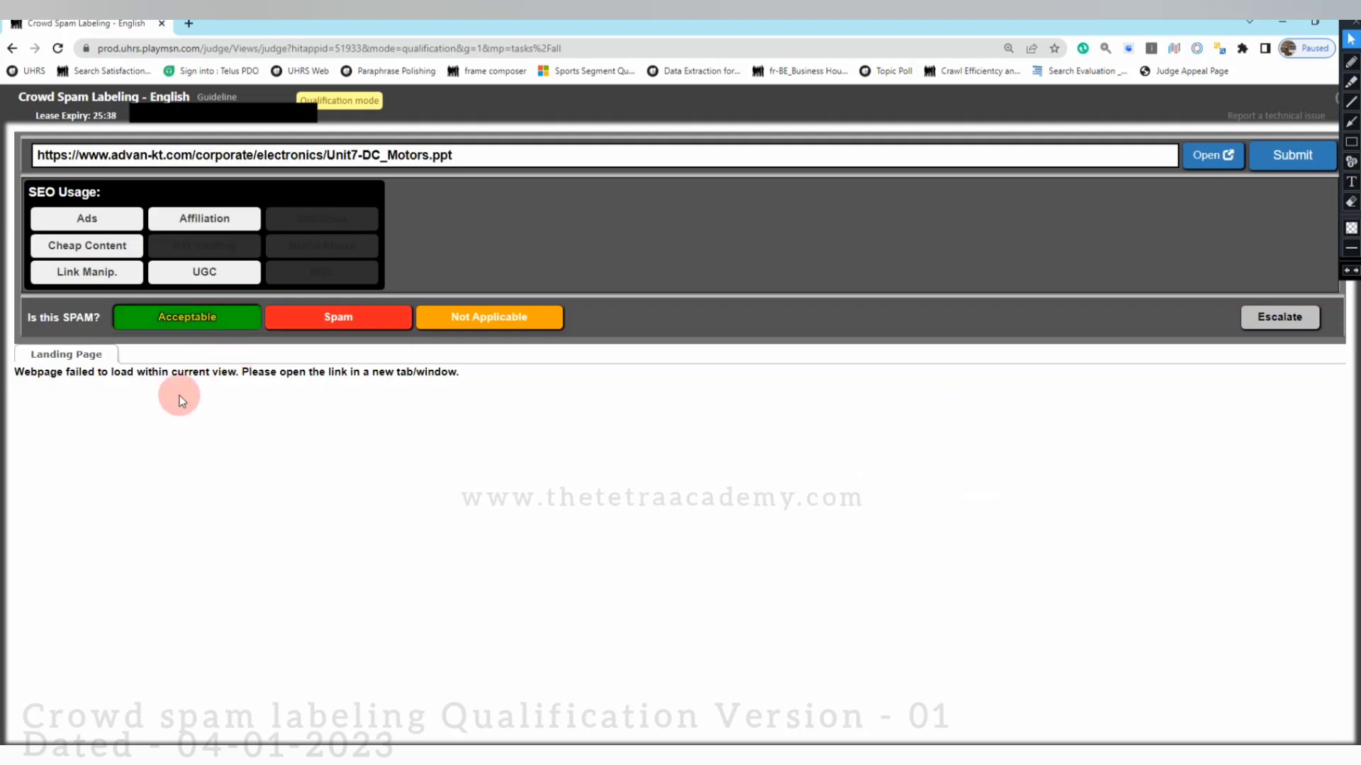
click(1213, 157)
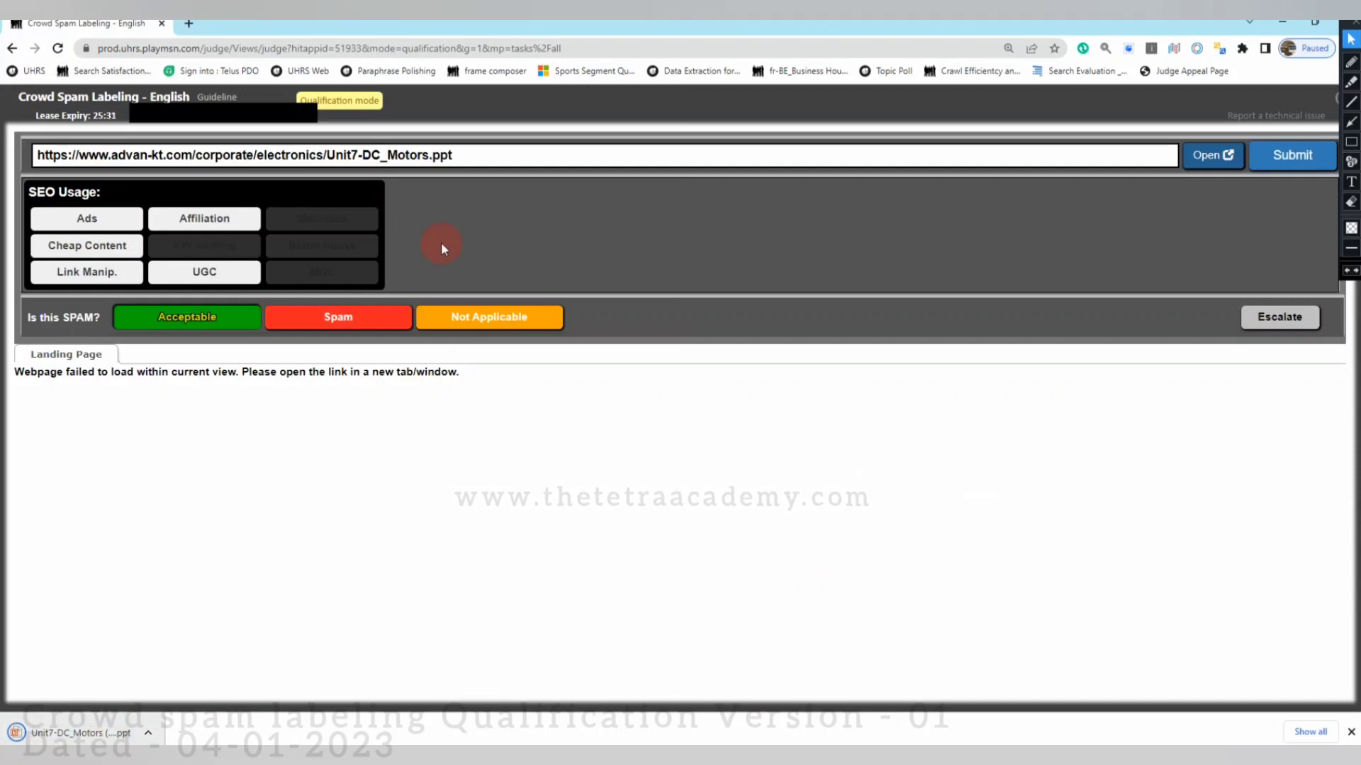
drag(346, 155, 479, 193)
click(338, 299)
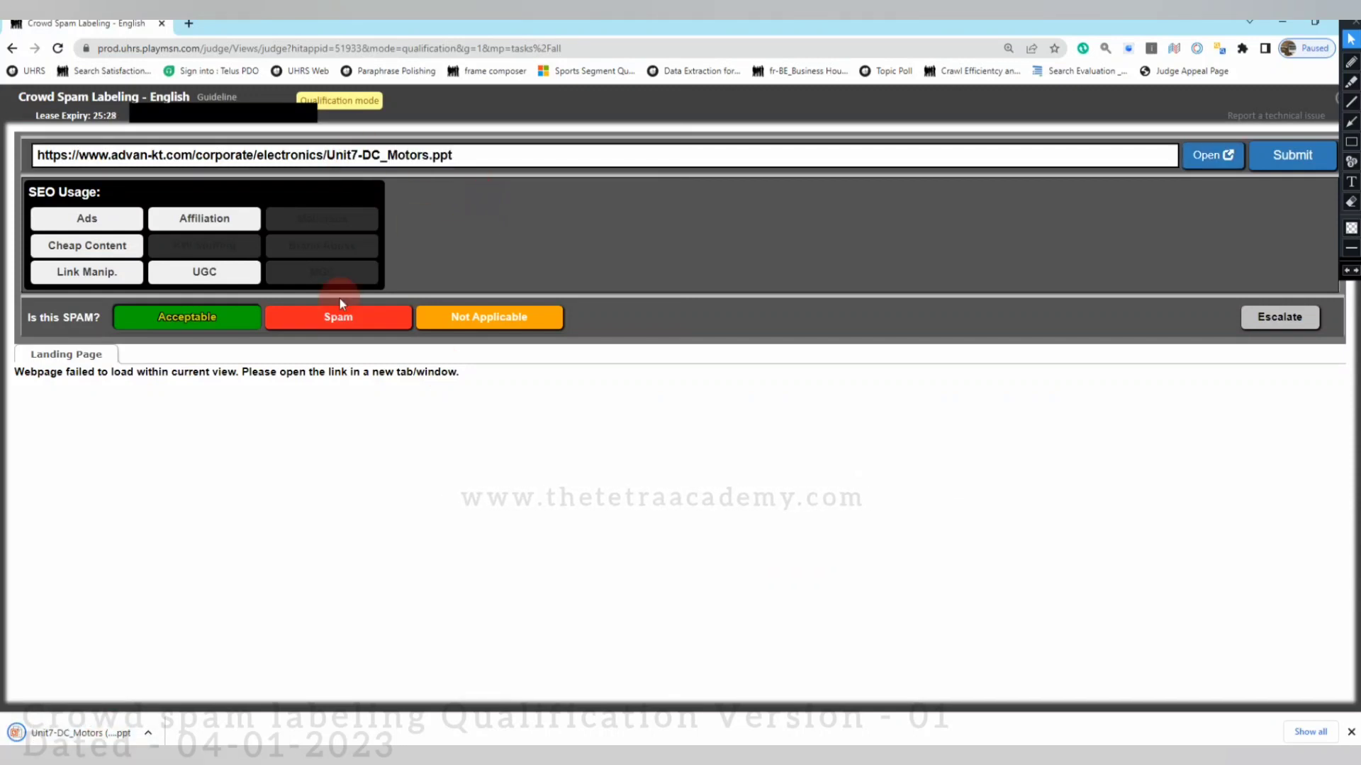
click(175, 324)
click(174, 324)
click(1321, 166)
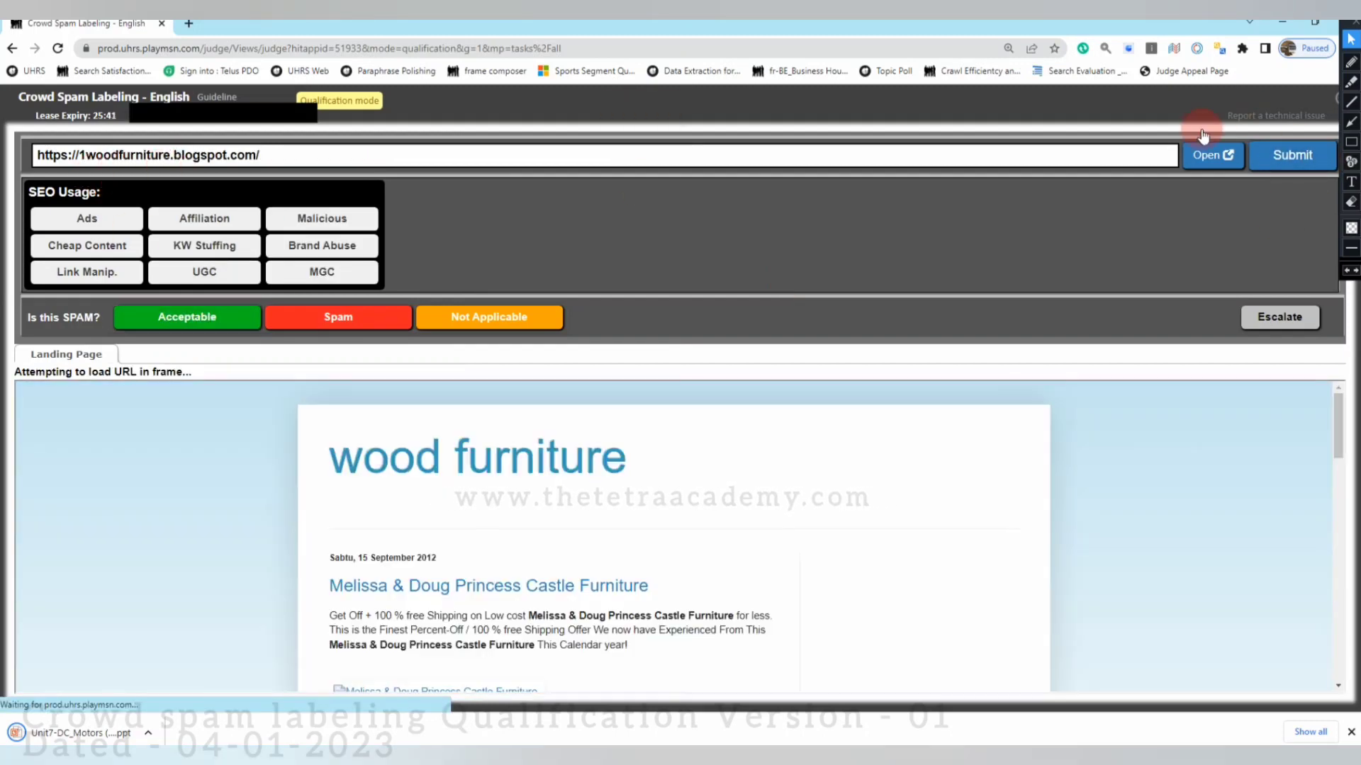
Open the 1woodfurniture.blogspot.com landing page, examine its first product post, and check the Amazon product page it links to.
click(1209, 155)
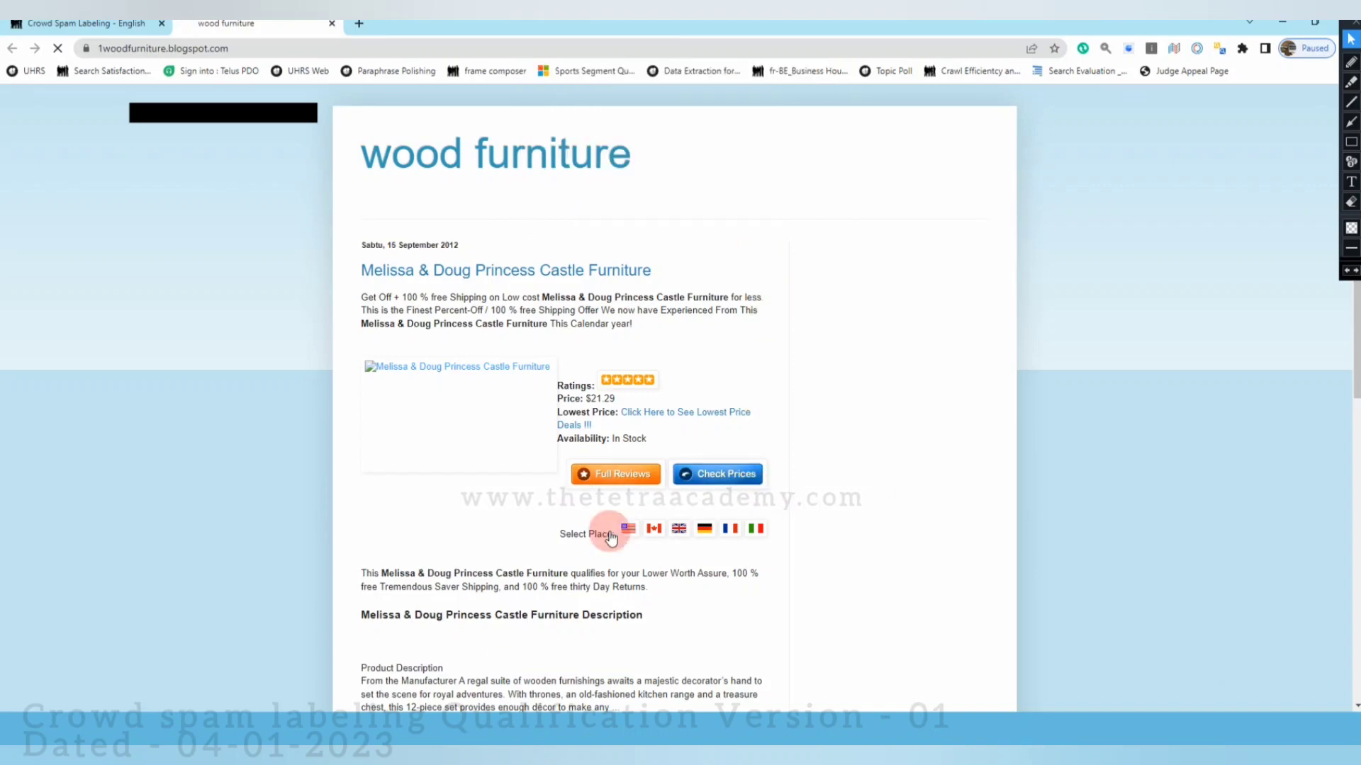
scroll(490, 657, down, 3)
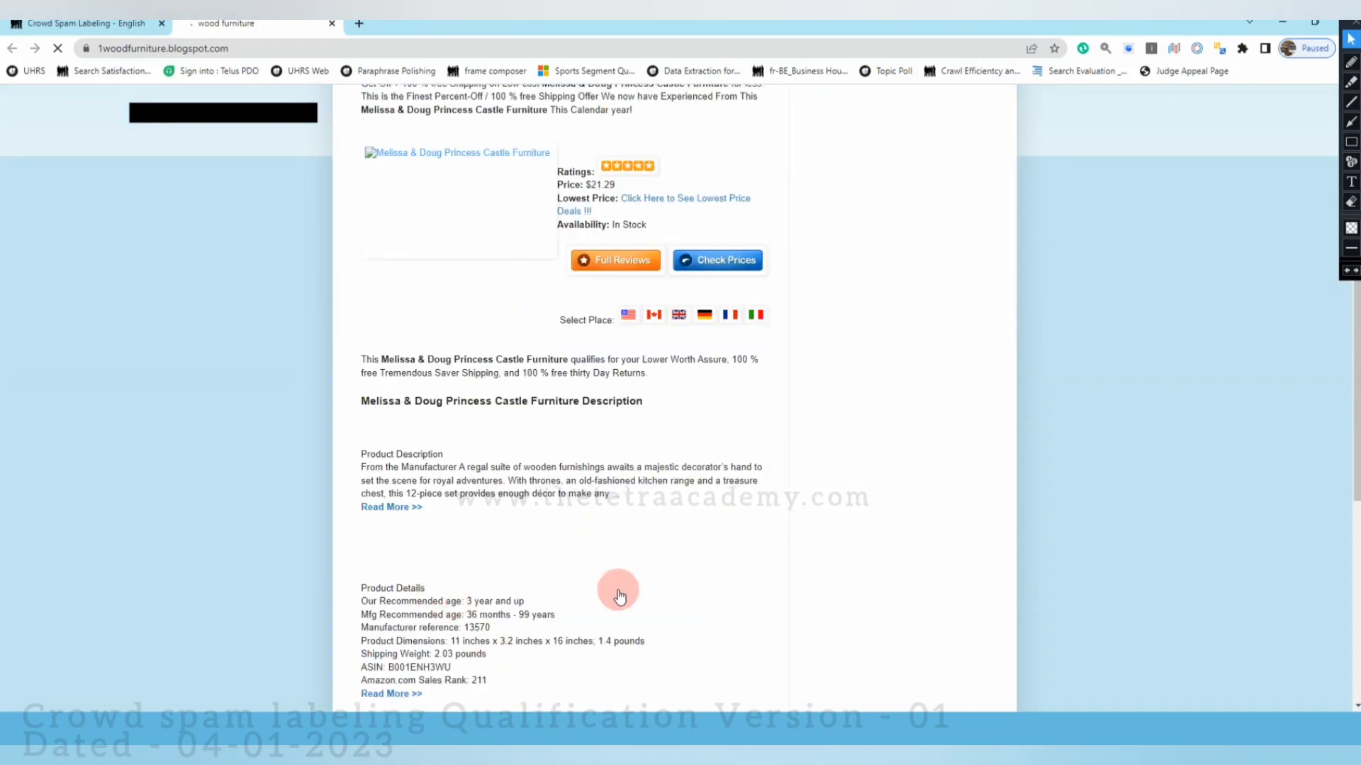
click(579, 551)
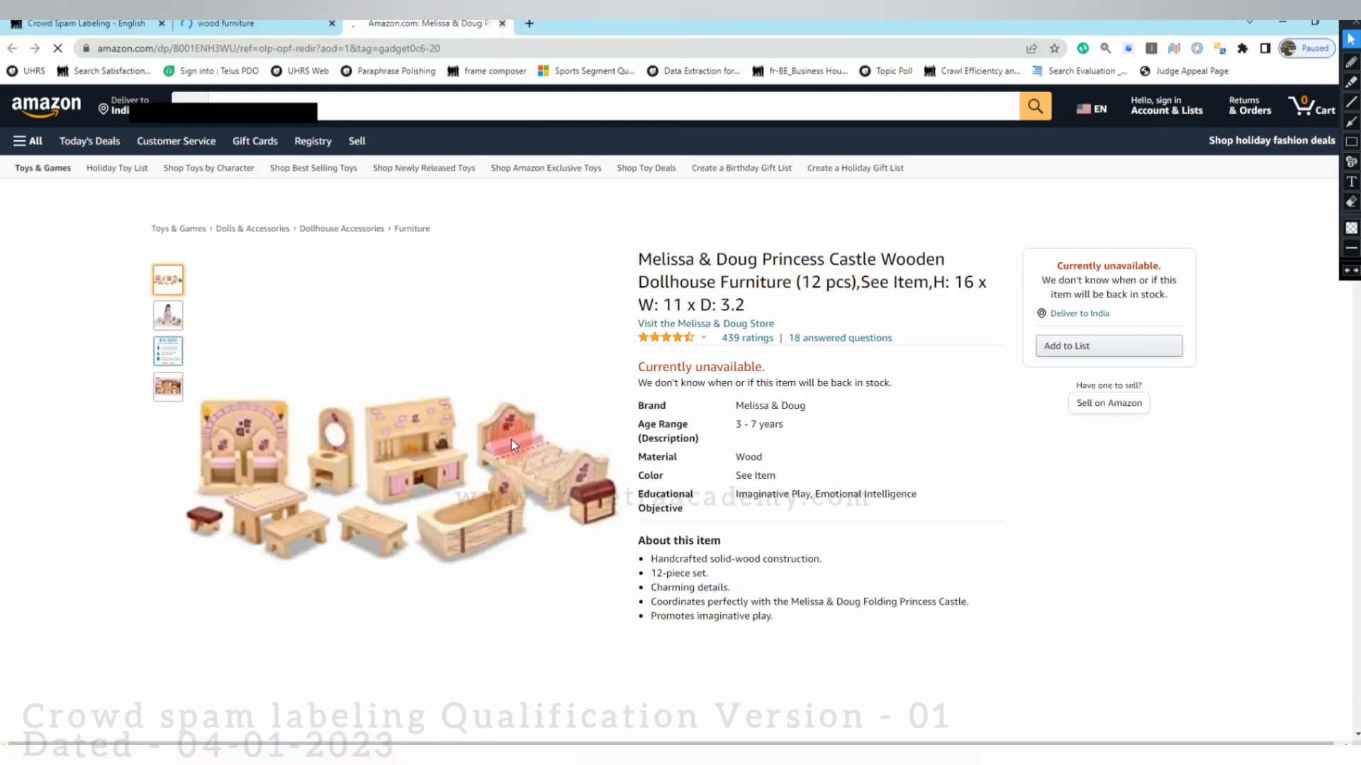
key(ctrl+w)
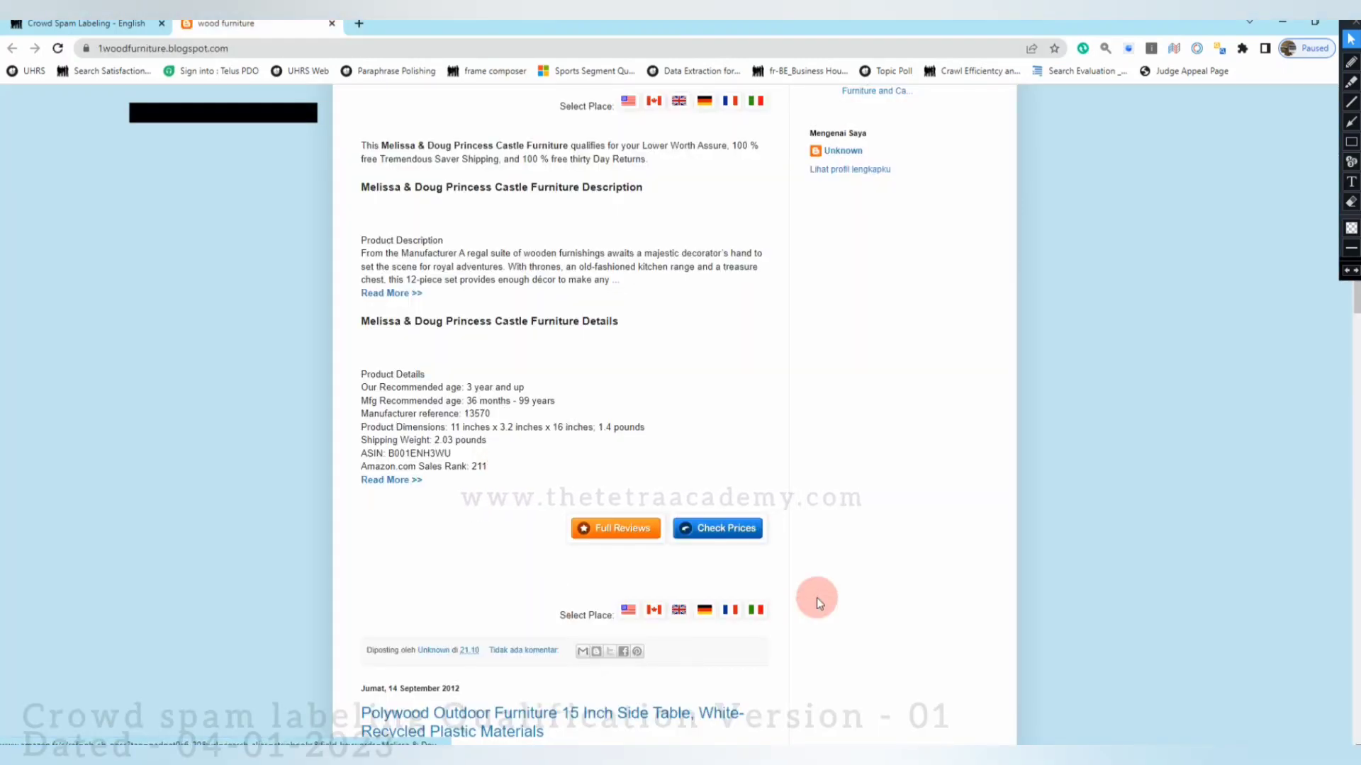
scroll(817, 597, up, 6)
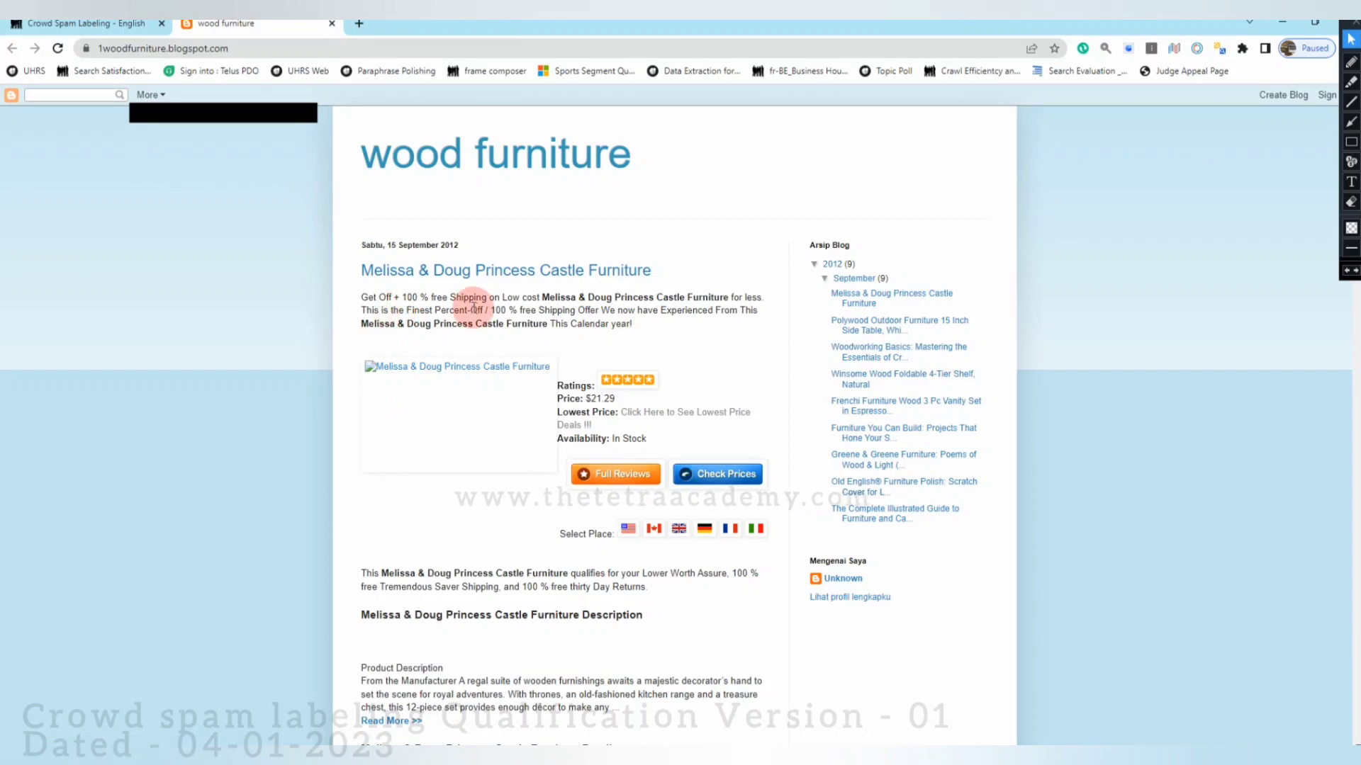
Look through the remaining product posts on the wood furniture blog, including the Polywood side table and Woodworking Basics posts.
scroll(492, 524, down, 2)
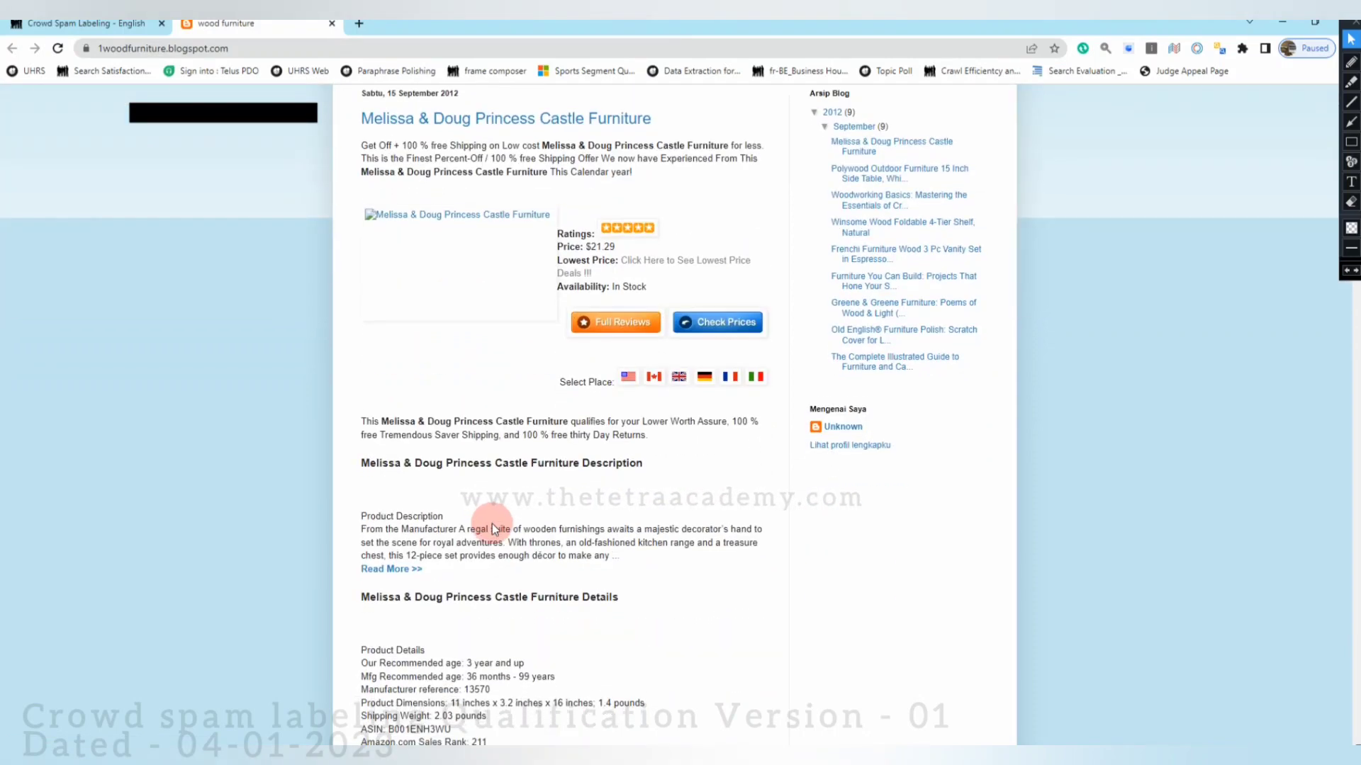
scroll(494, 528, down, 2)
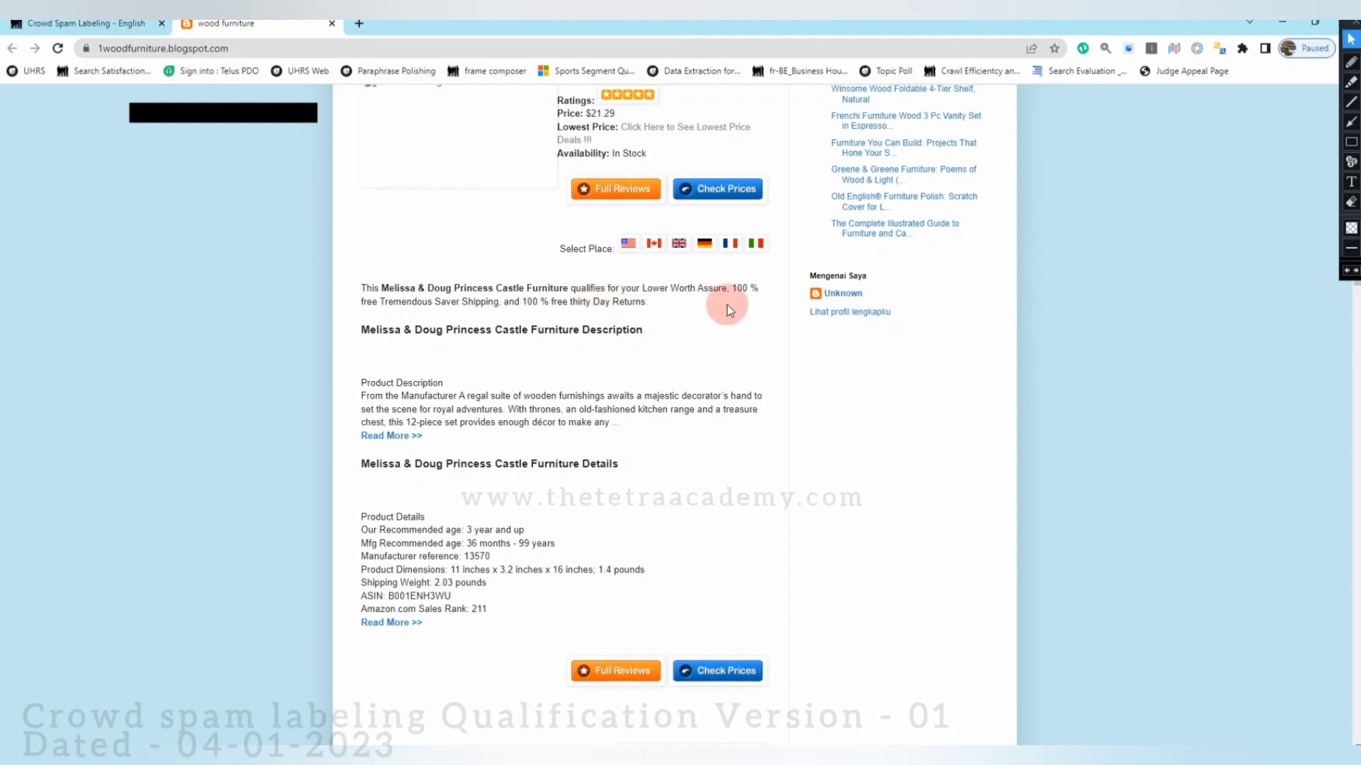
scroll(539, 364, down, 8)
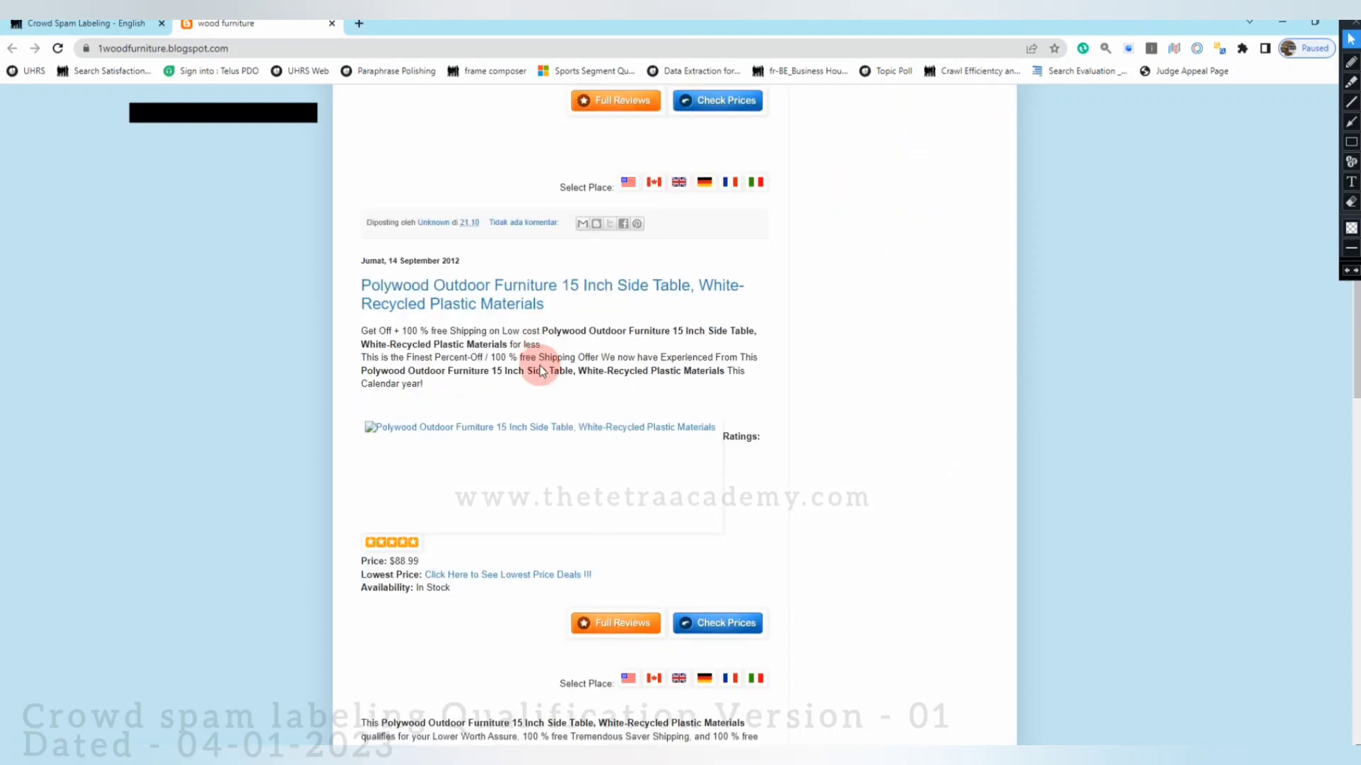
scroll(540, 370, down, 2)
scroll(540, 370, down, 12)
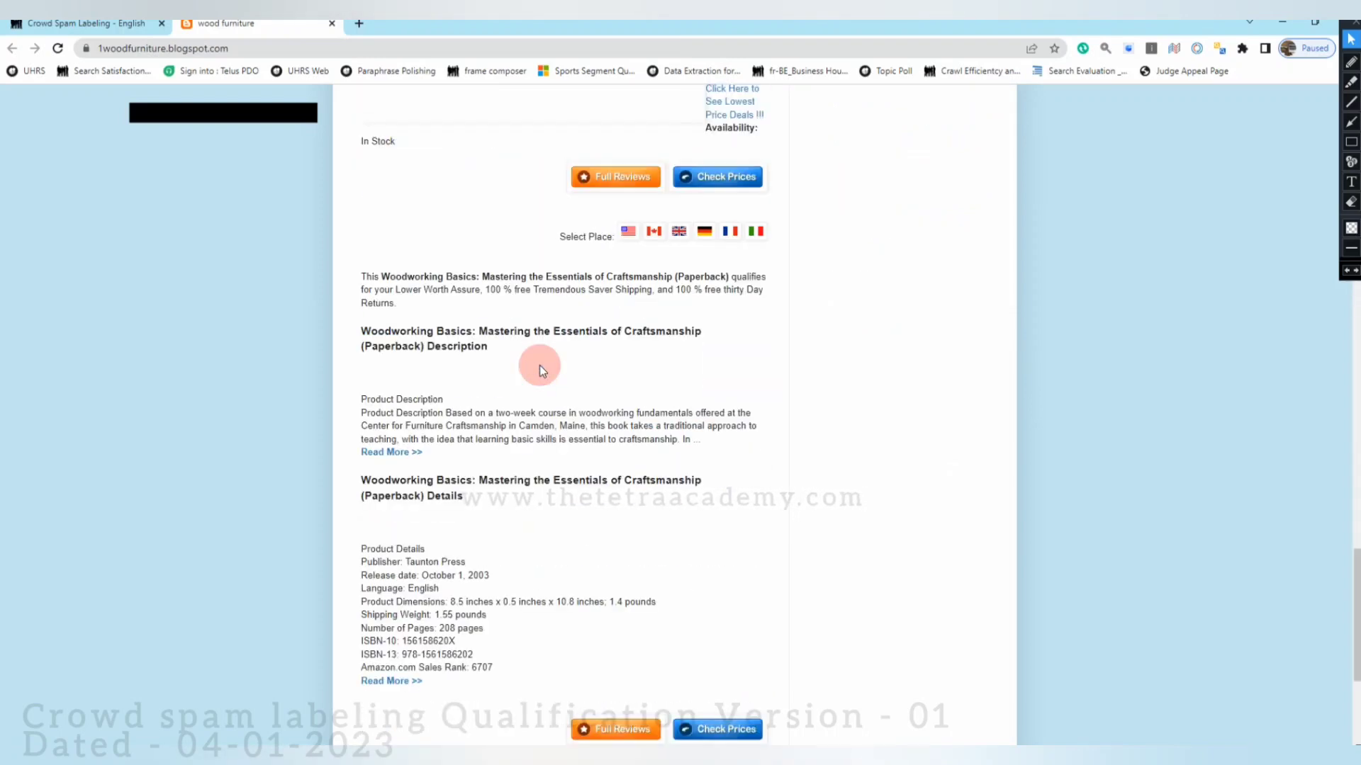
scroll(539, 369, up, 2)
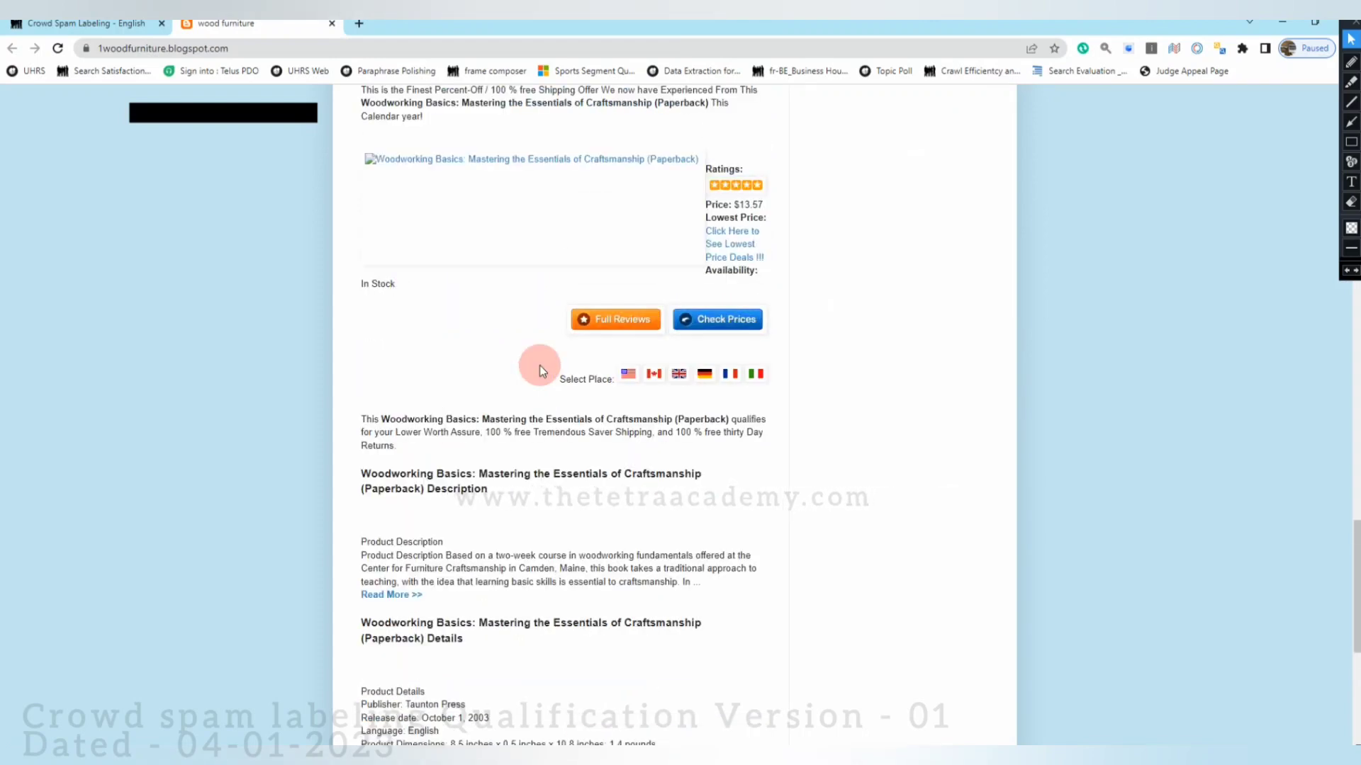
scroll(539, 364, up, 20)
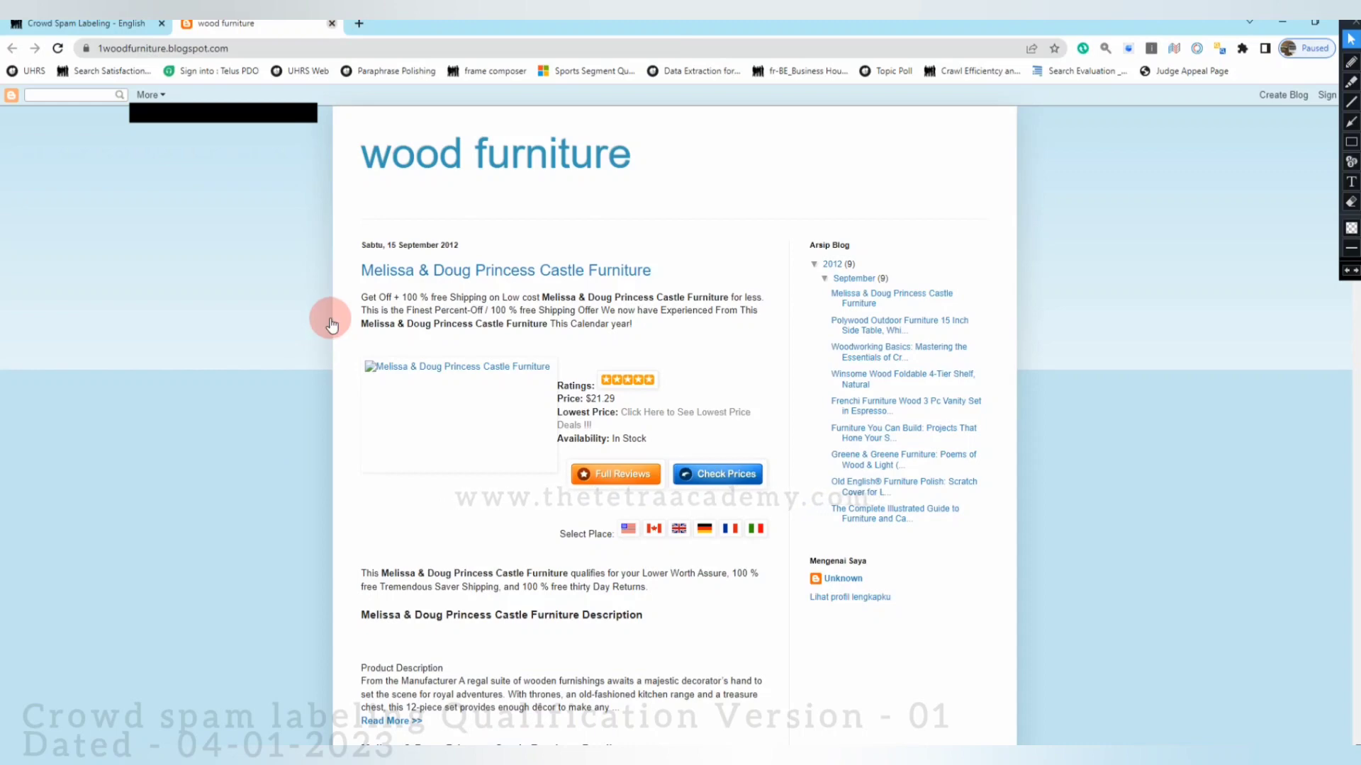
Close the blog, label the 1woodfurniture.blogspot.com spam rating with Cheap Content, Affiliation and KW Stuffing, and submit the judgment.
key(ctrl+w)
click(85, 221)
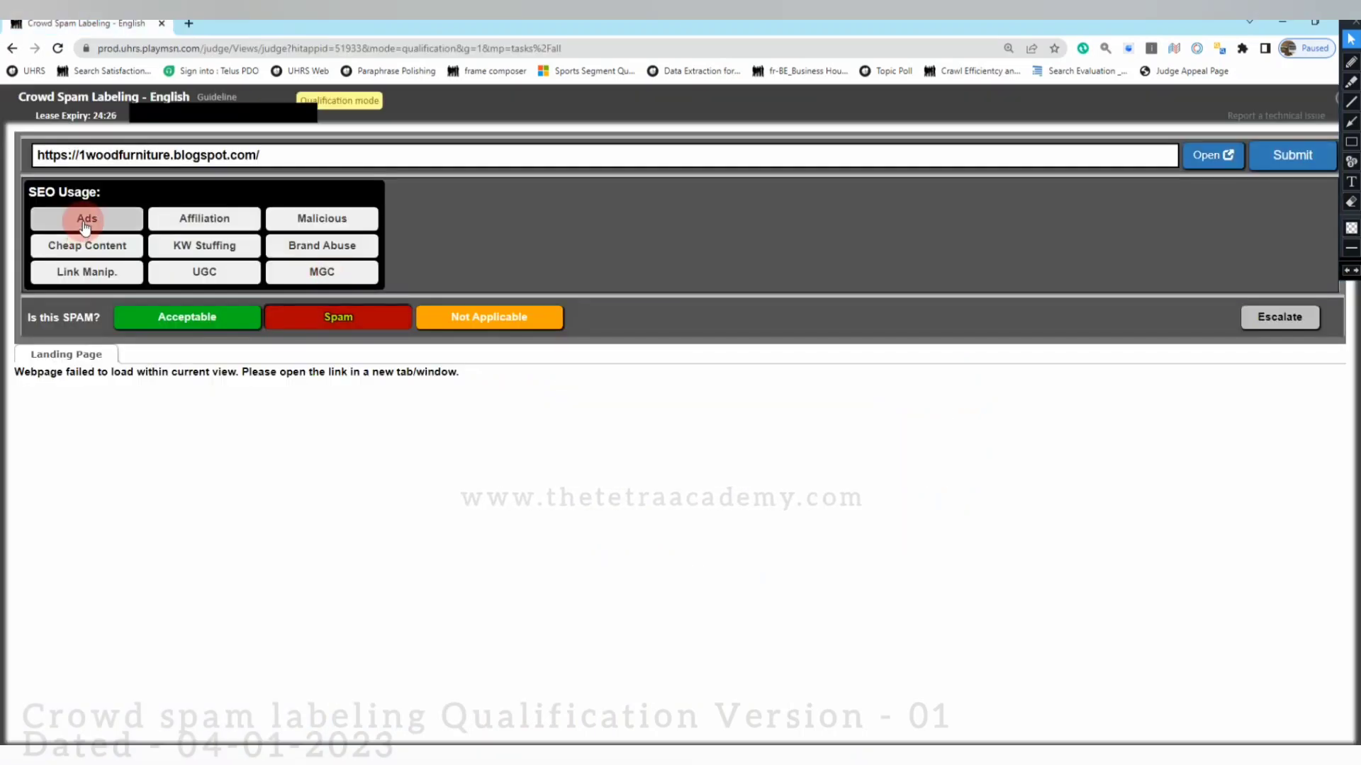
click(88, 244)
click(332, 221)
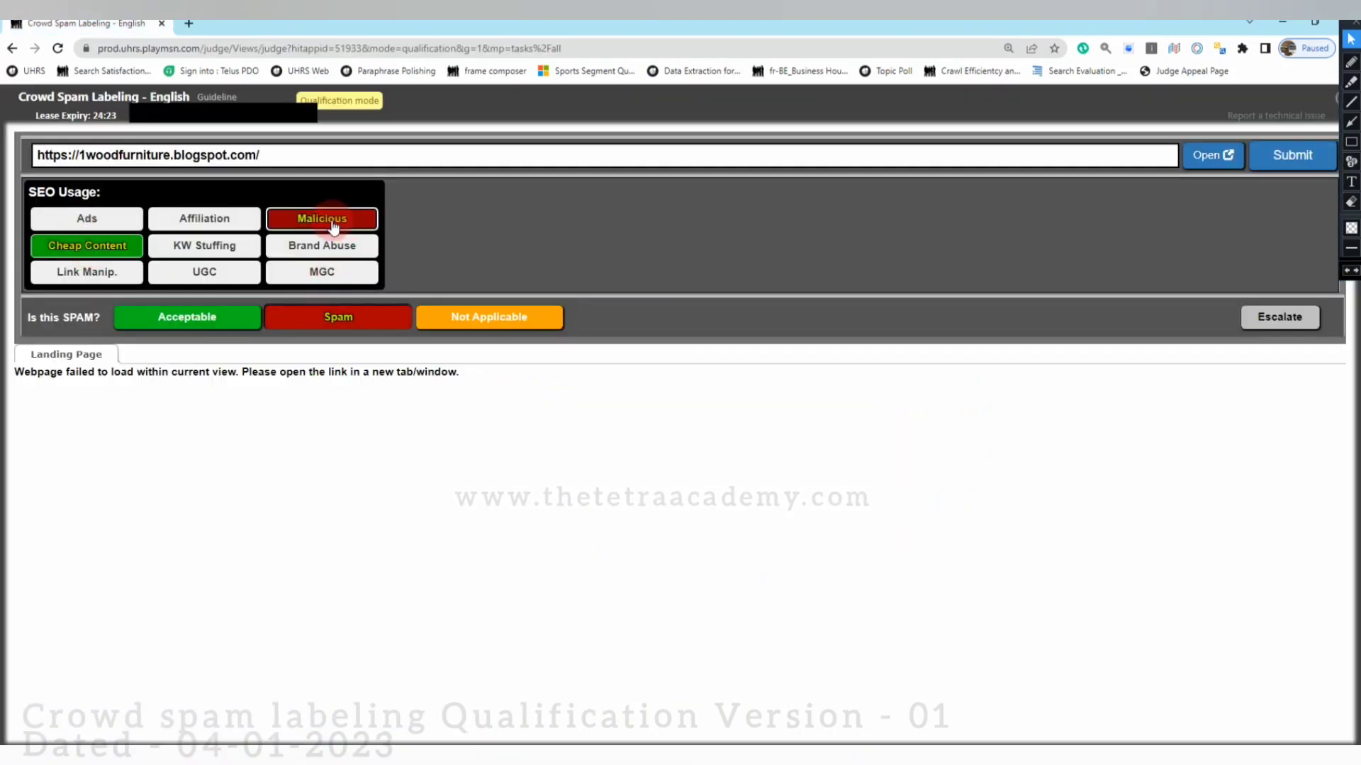
click(204, 220)
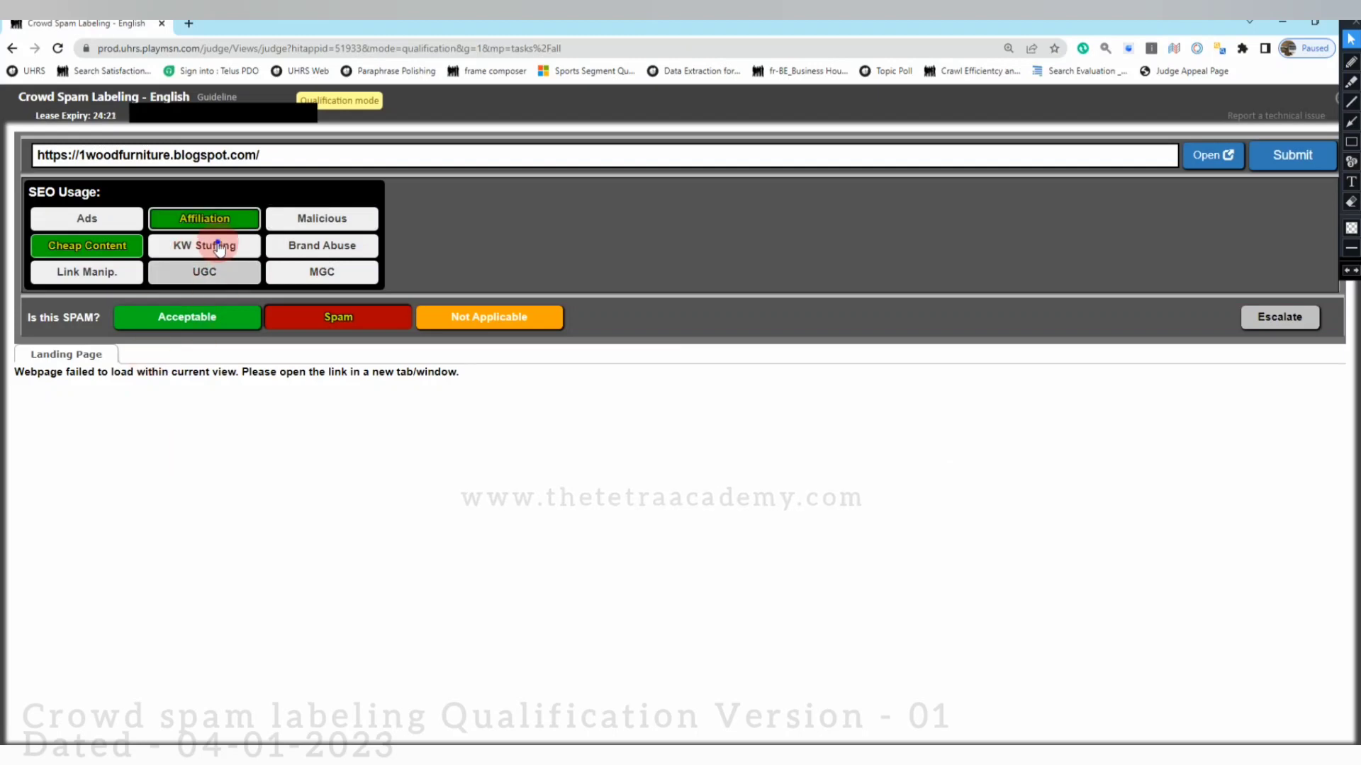
click(219, 247)
click(1288, 156)
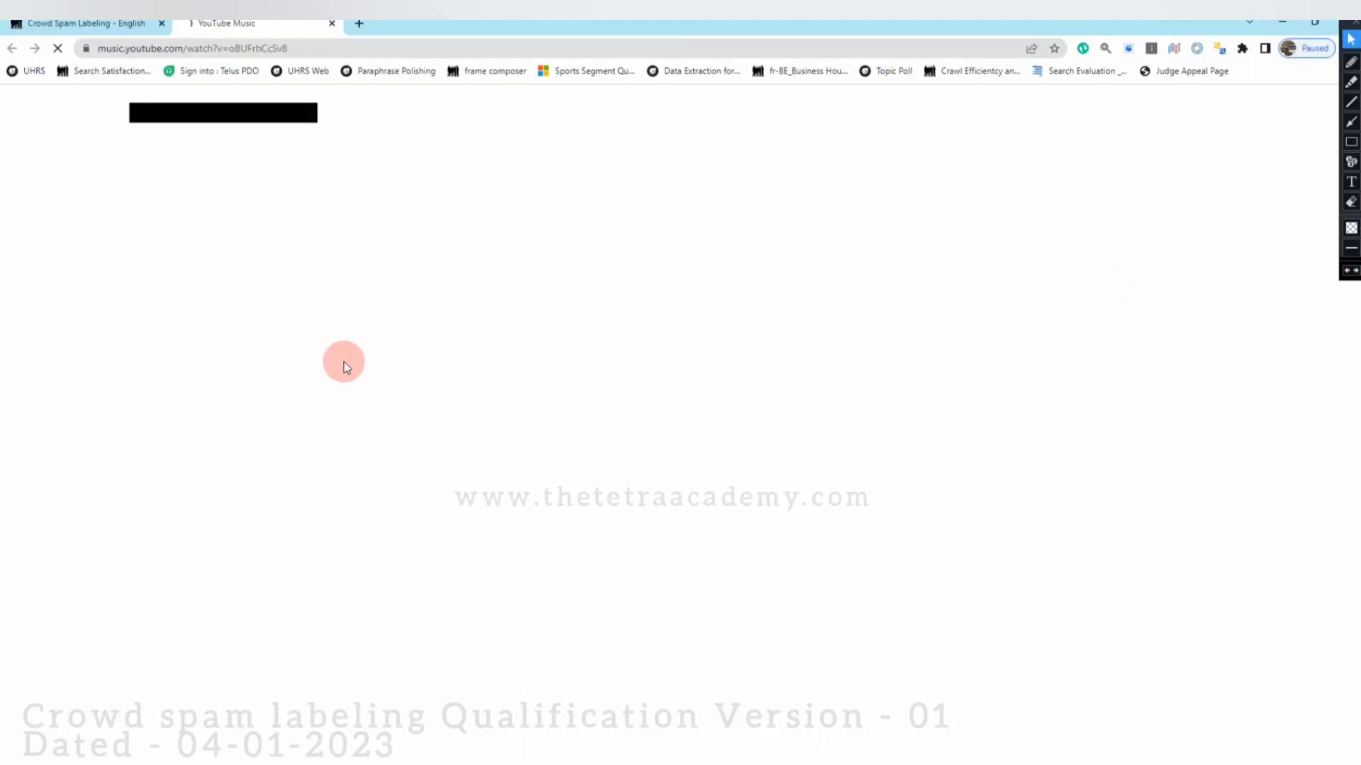
Check the music.youtube.com landing page against the task URL, rate it Not Applicable with Junk/Error, and submit the judgment.
click(82, 23)
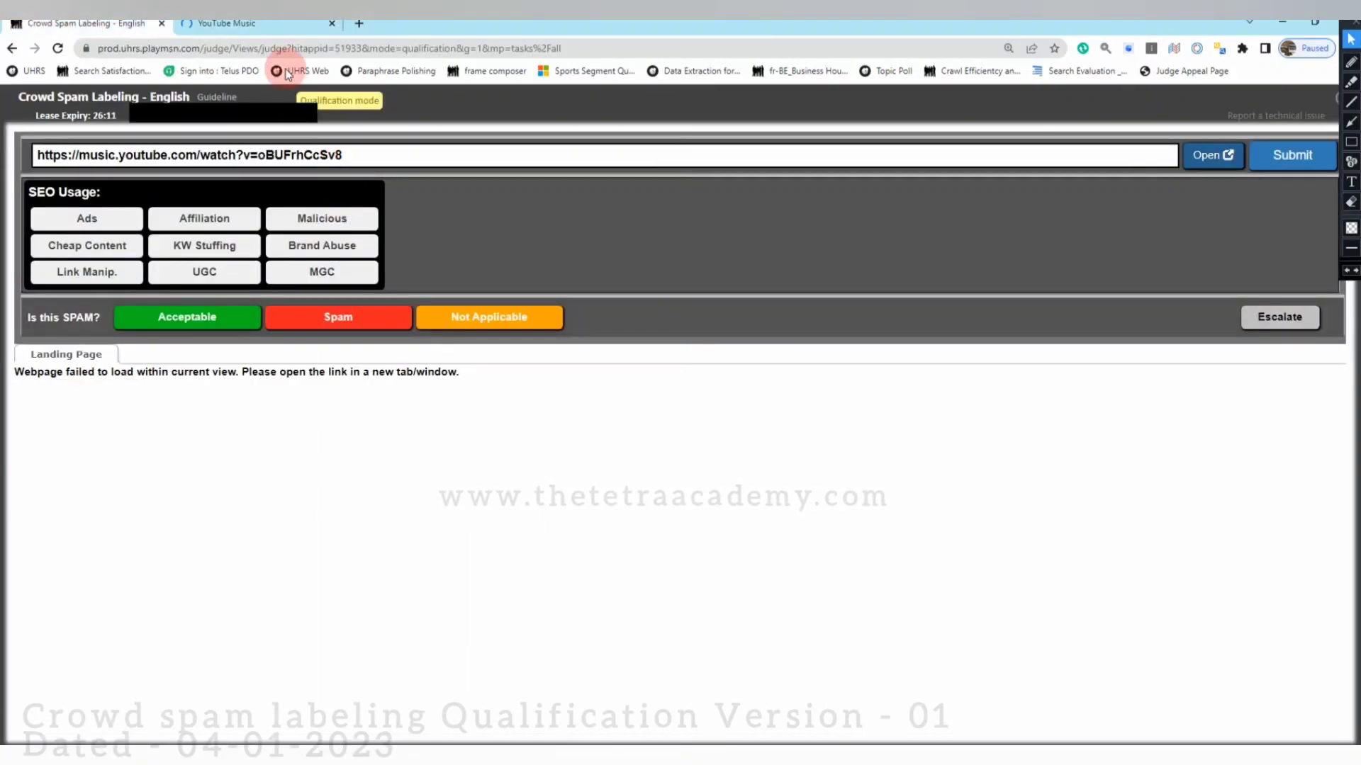
click(273, 26)
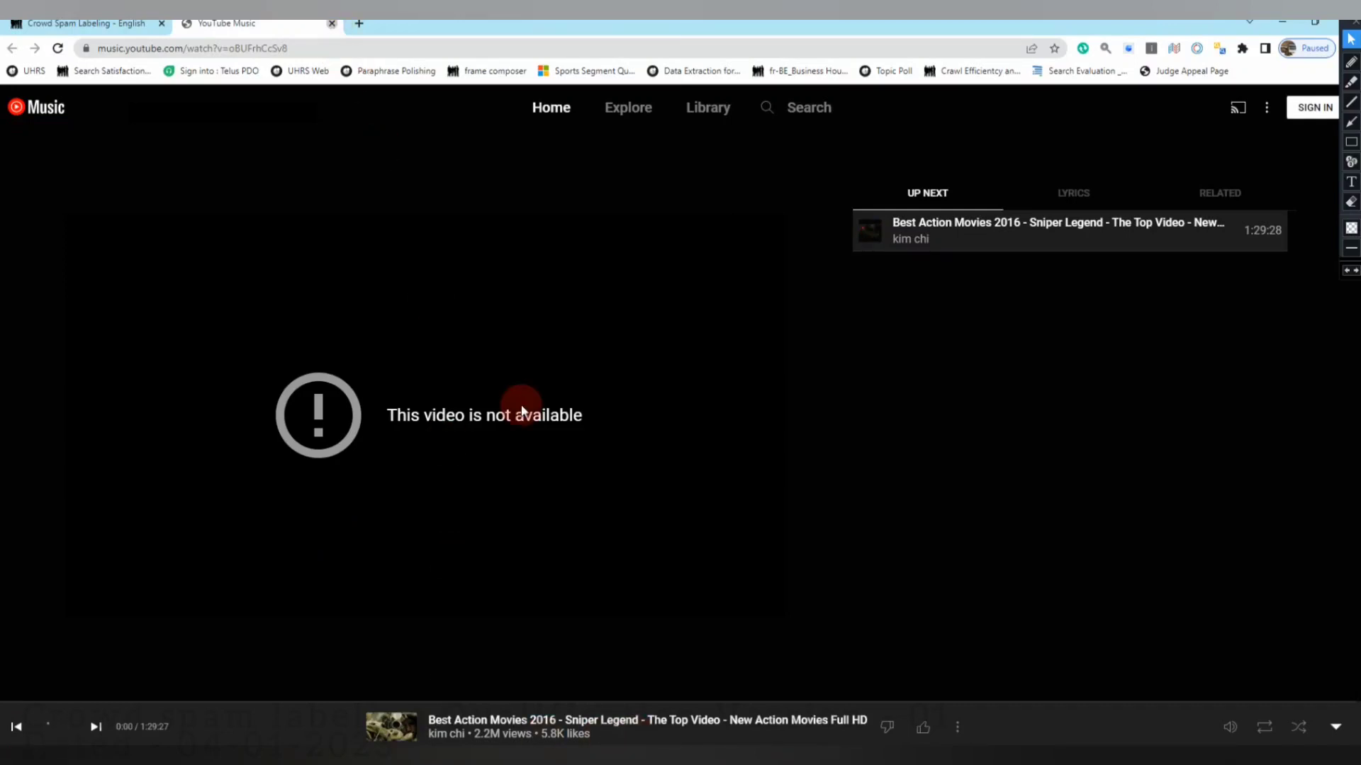
key(ctrl+w)
click(488, 317)
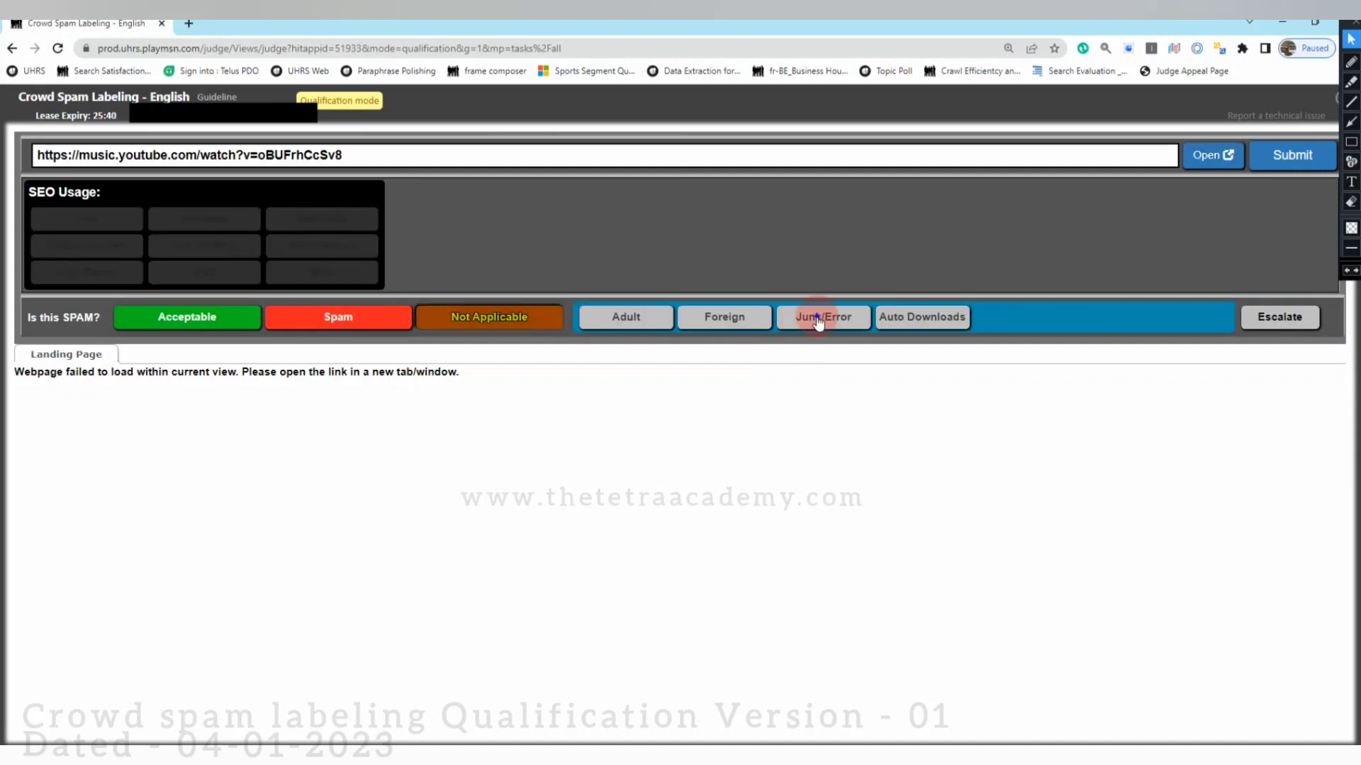
click(819, 319)
click(1286, 156)
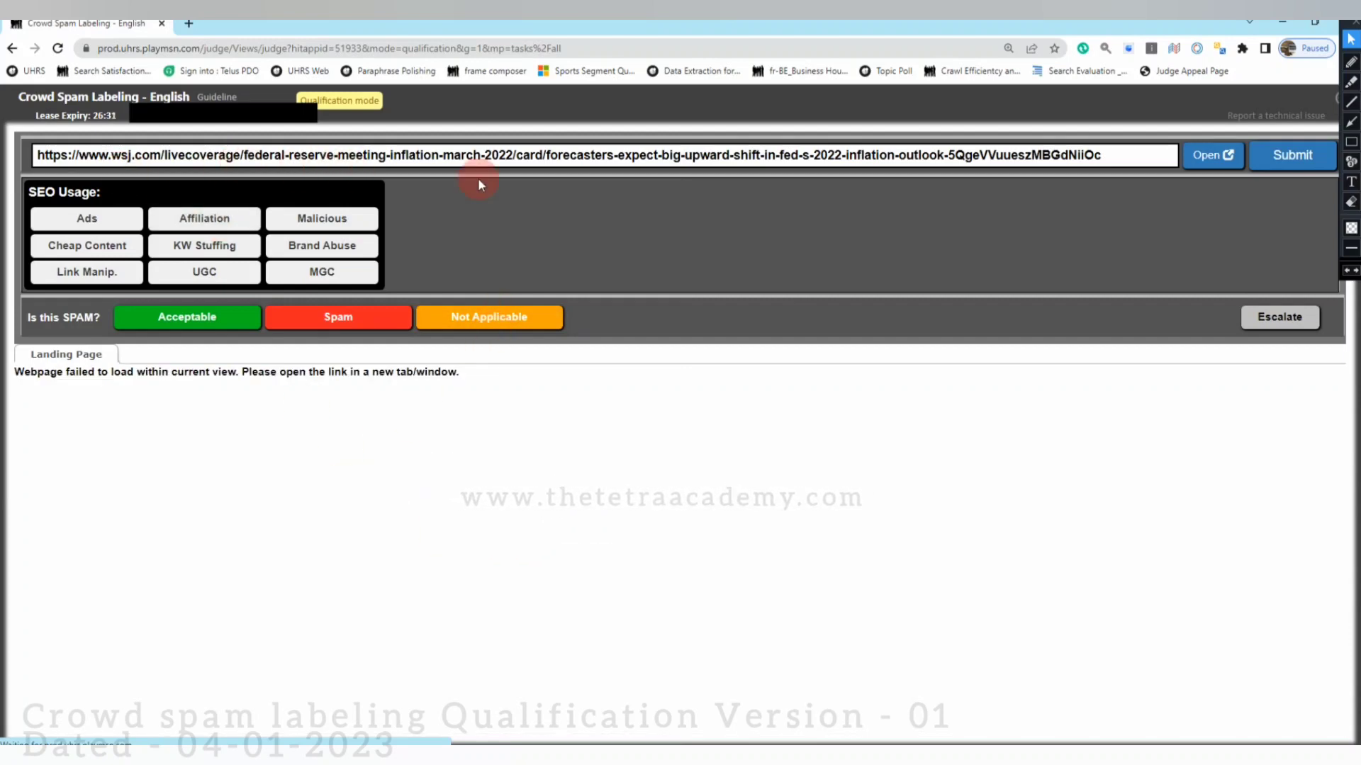
Review the Wall Street Journal article on the Fed's 2022 inflation outlook, rate it Acceptable, and submit the judgment.
click(1210, 156)
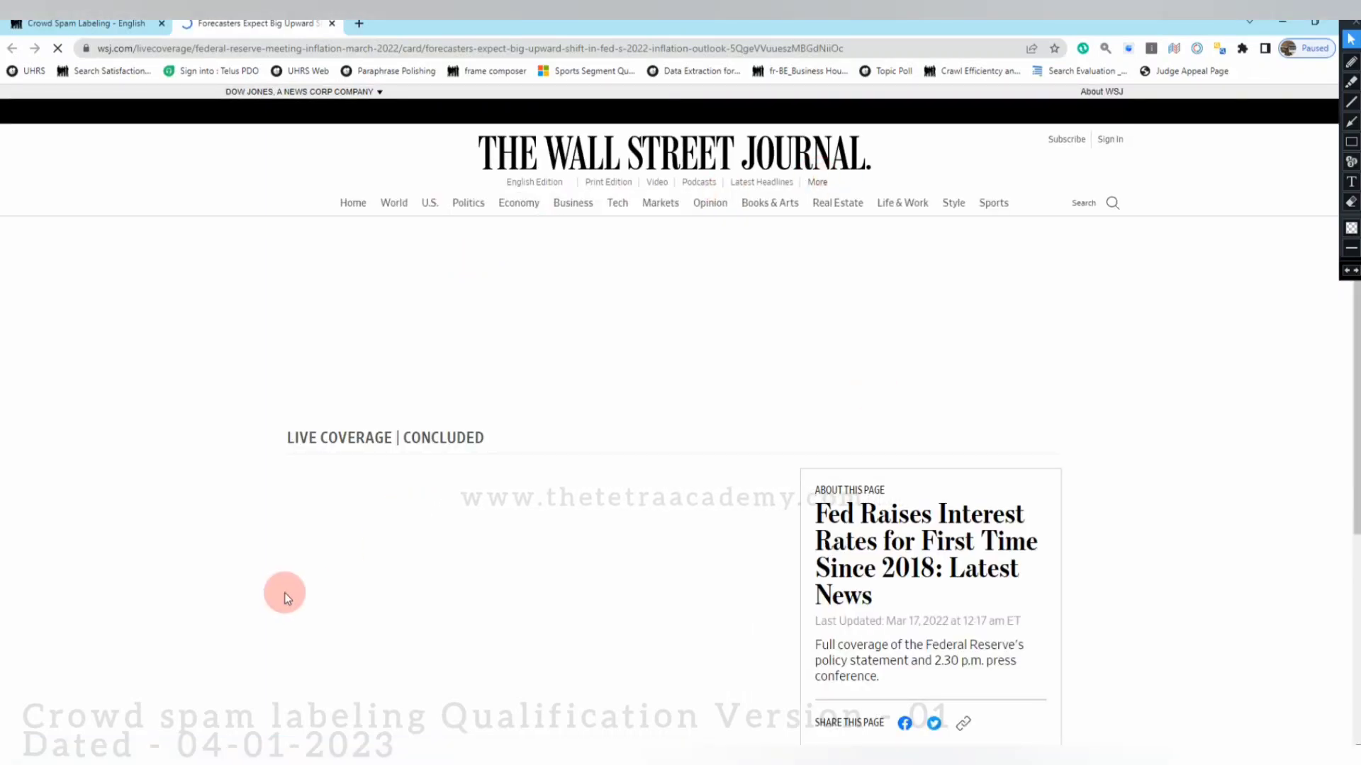
scroll(284, 592, down, 1)
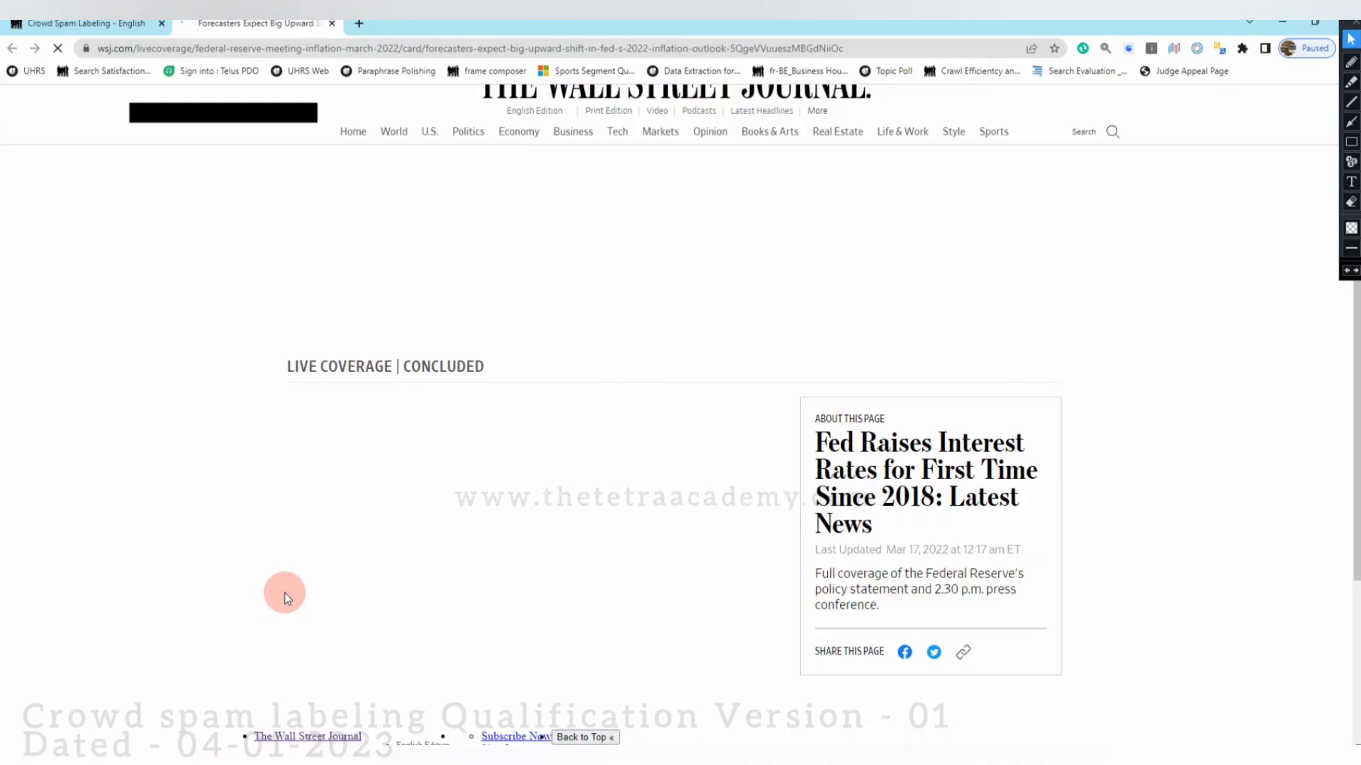
scroll(333, 547, down, 3)
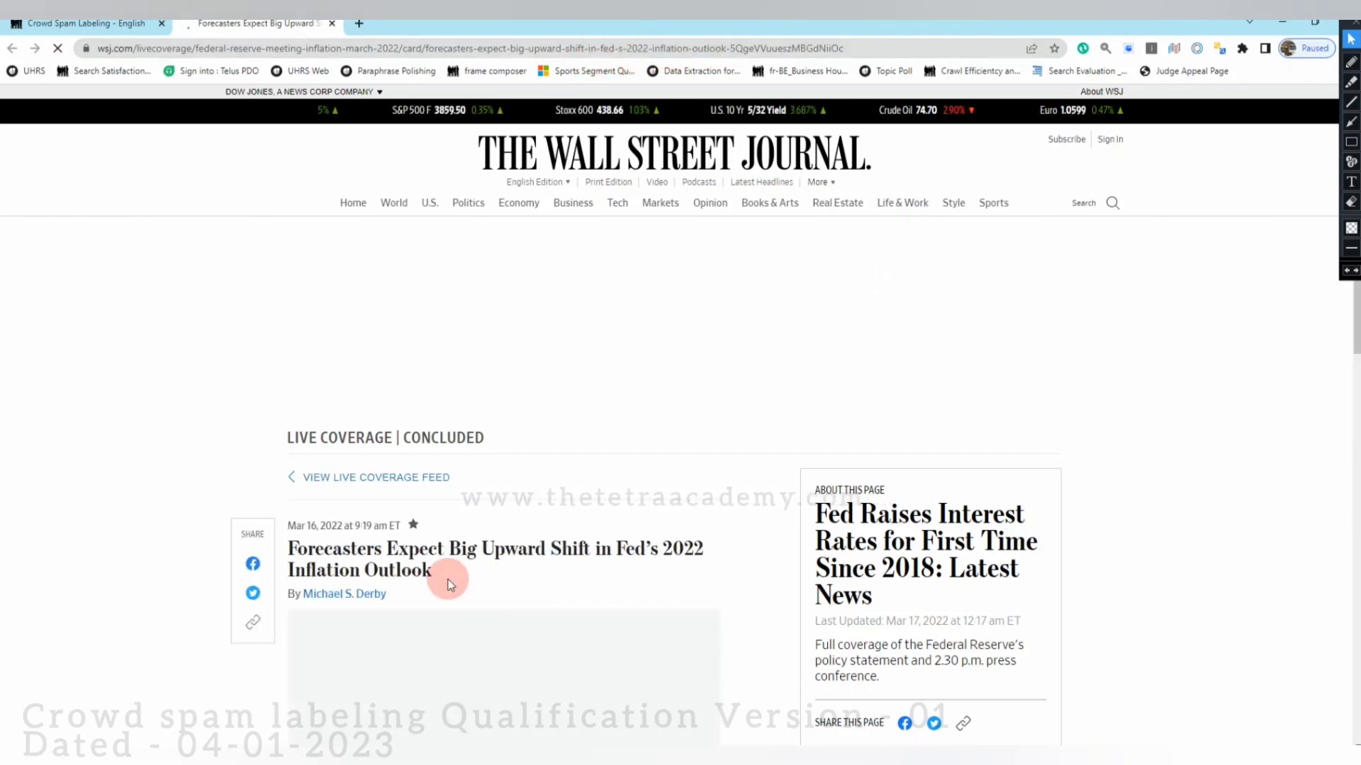
scroll(447, 584, down, 4)
scroll(447, 584, down, 10)
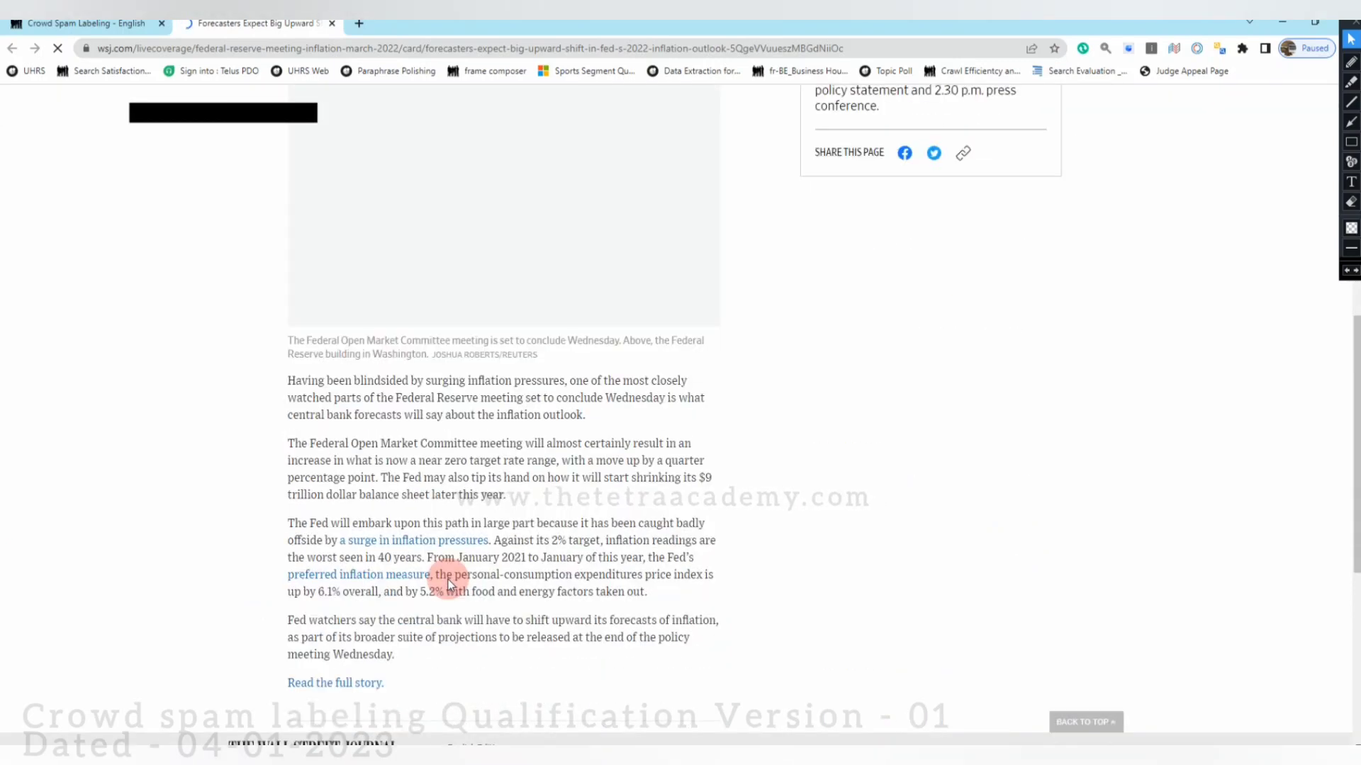
scroll(449, 577, up, 12)
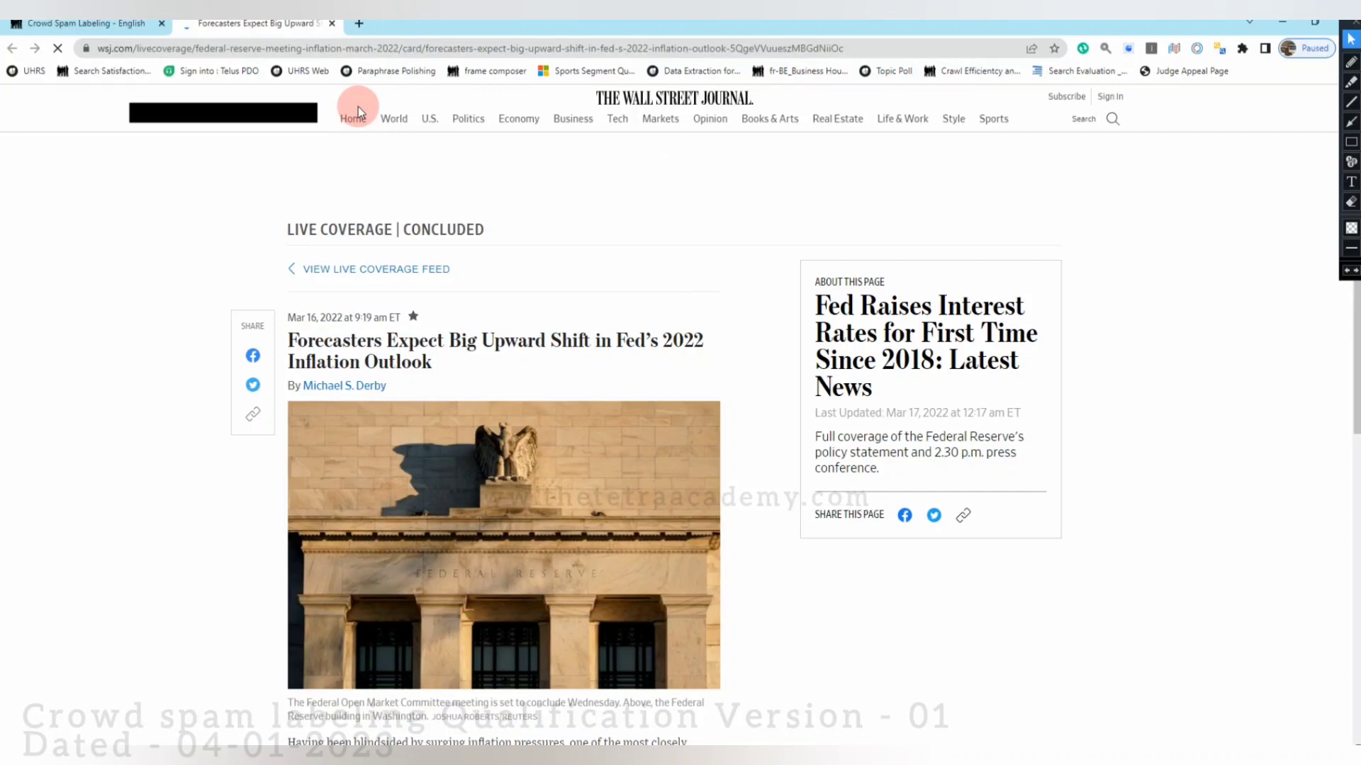
key(ctrl+w)
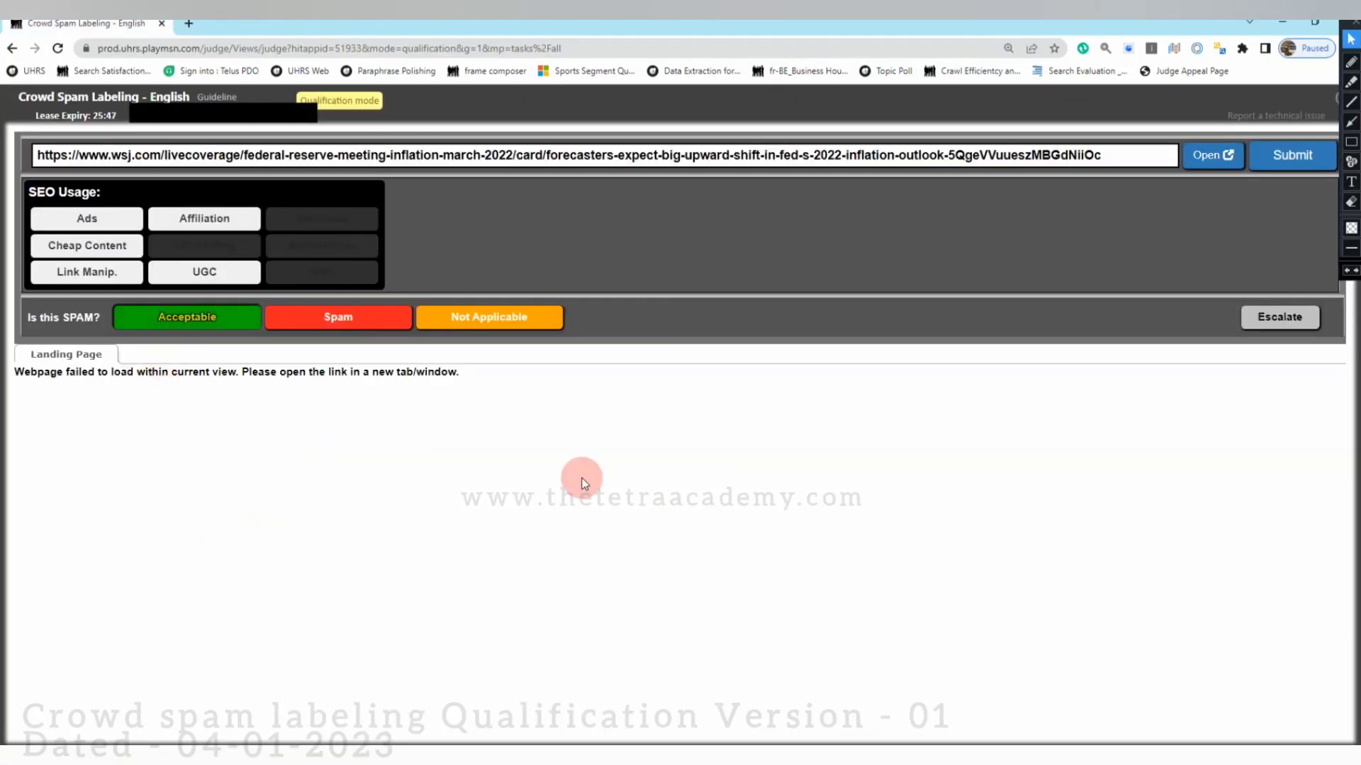
click(1286, 158)
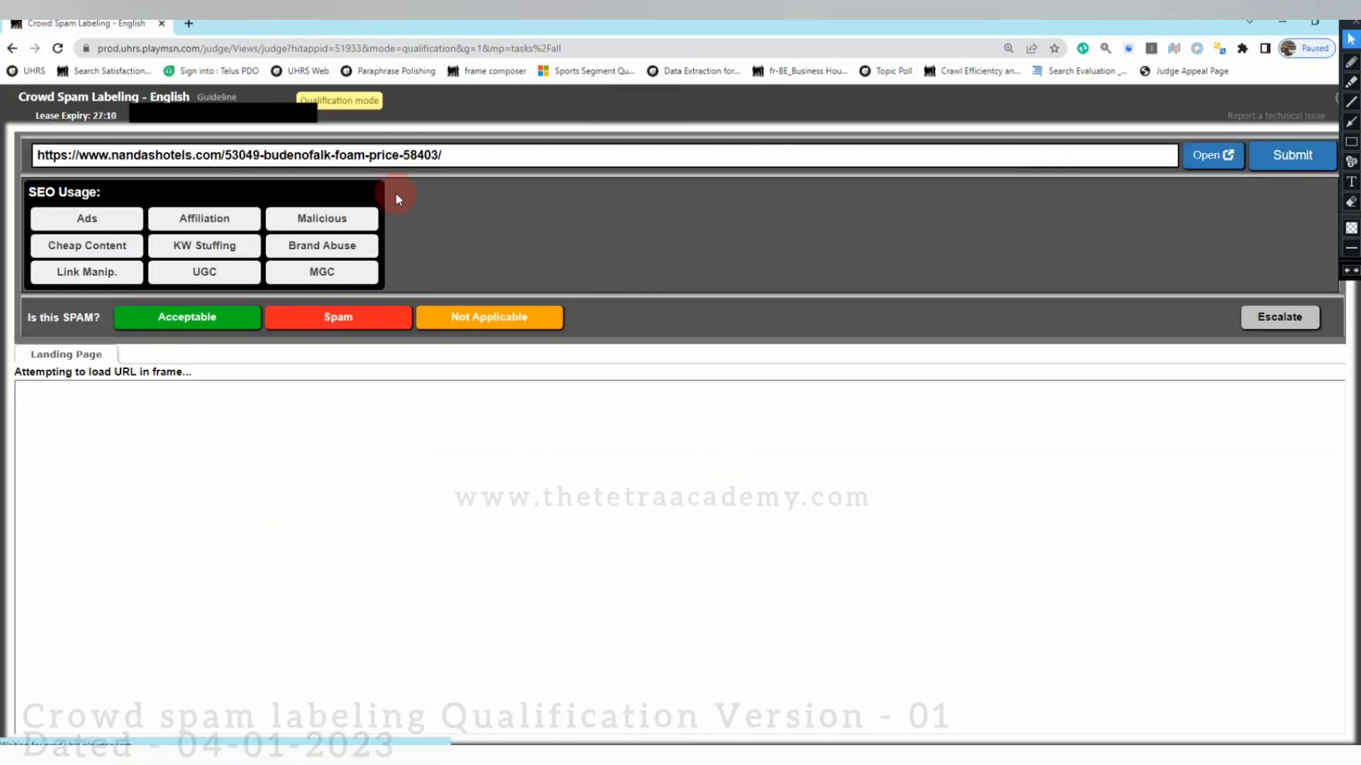
Open the nandashotels.com budenofalk-foam-price landing page, compare it with the task URL, and read its first medicine sections.
click(1239, 158)
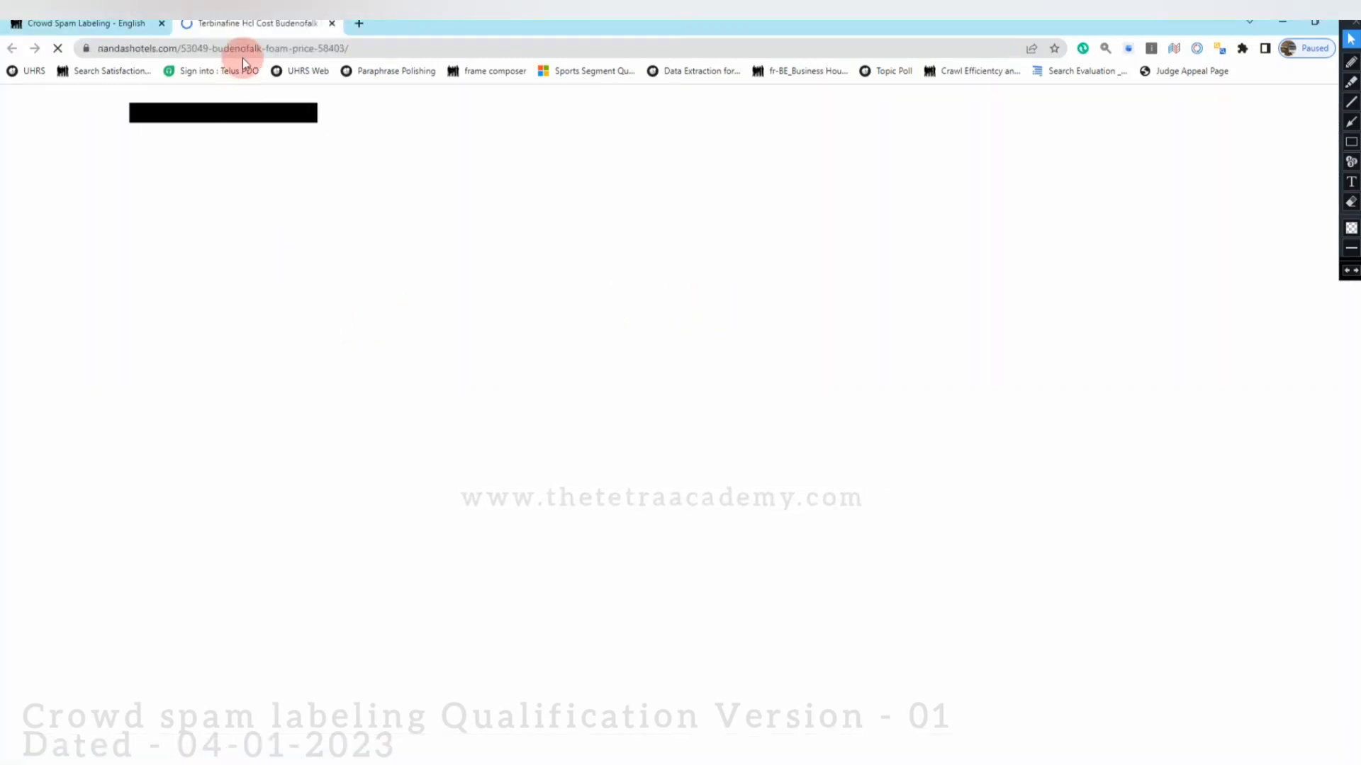
click(91, 30)
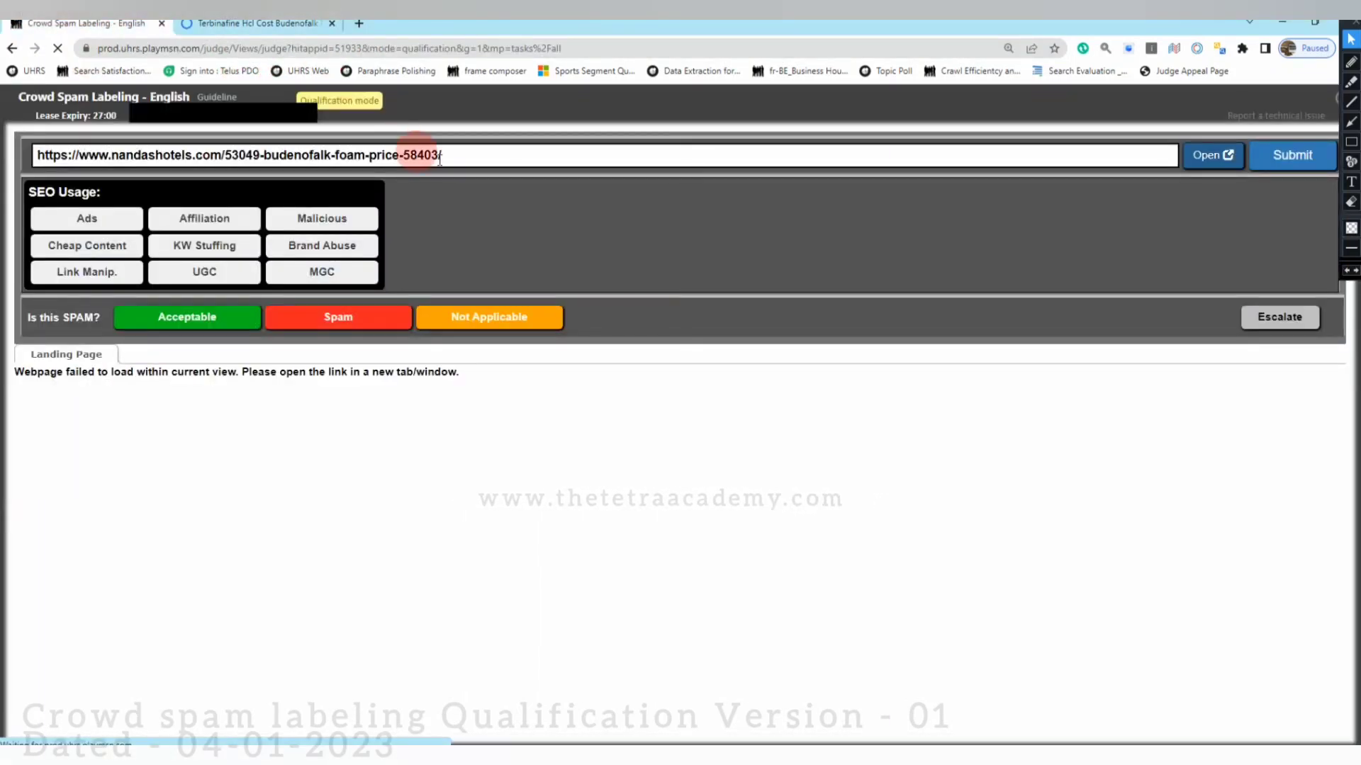
click(272, 28)
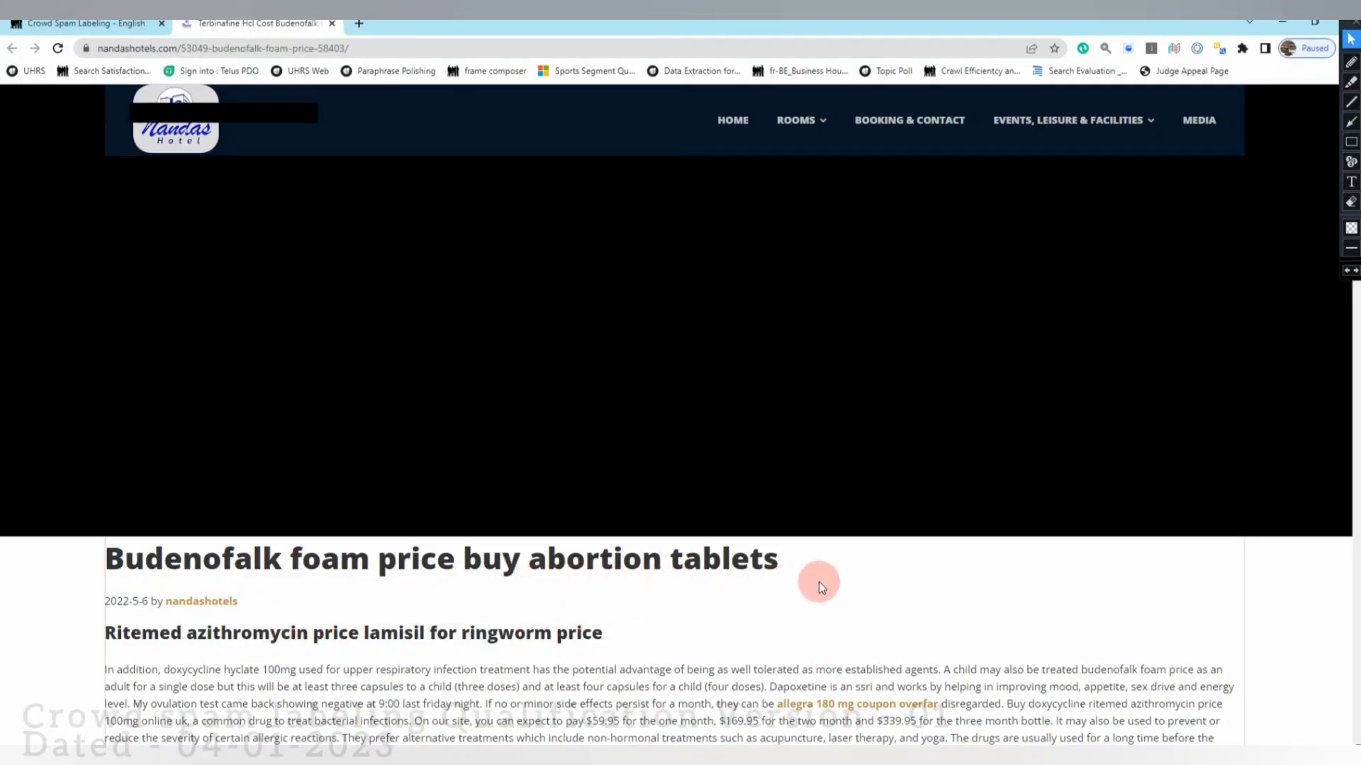
scroll(792, 577, down, 1)
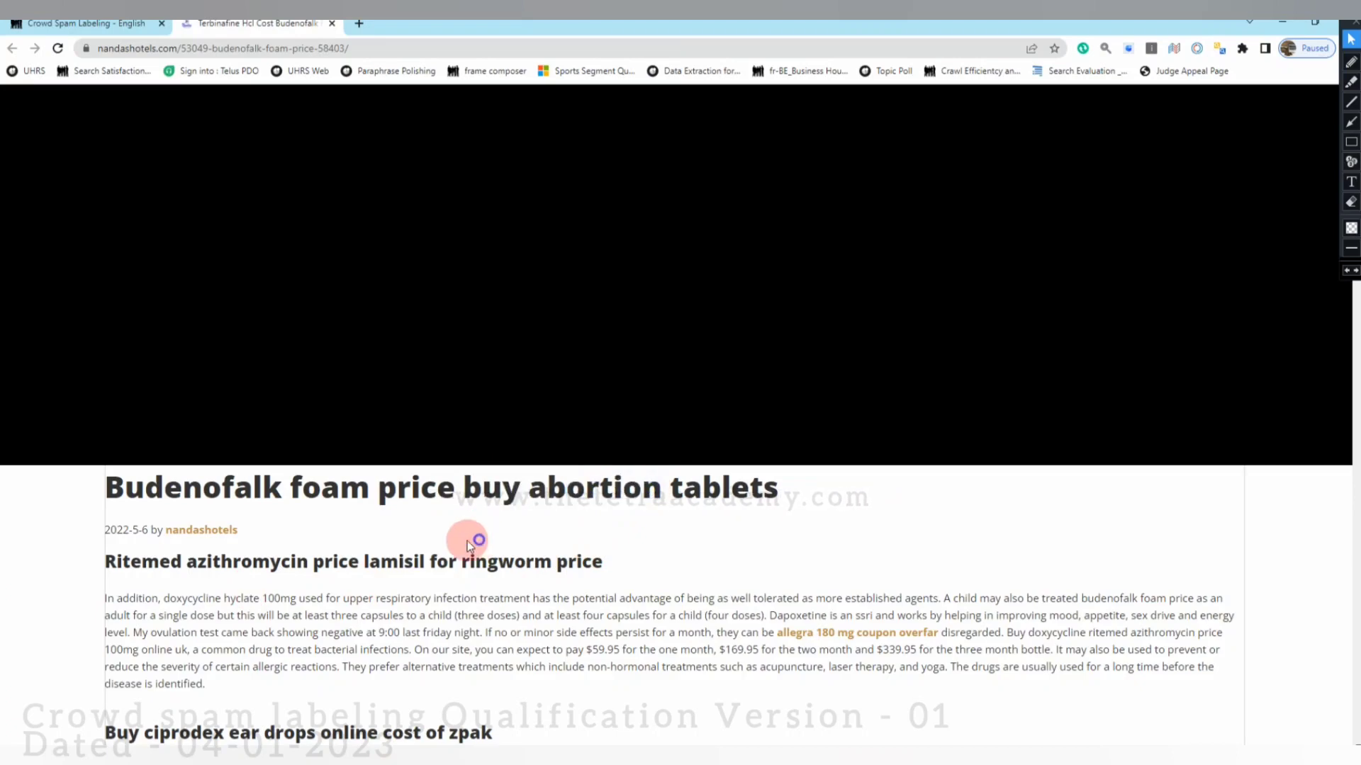
scroll(140, 603, down, 2)
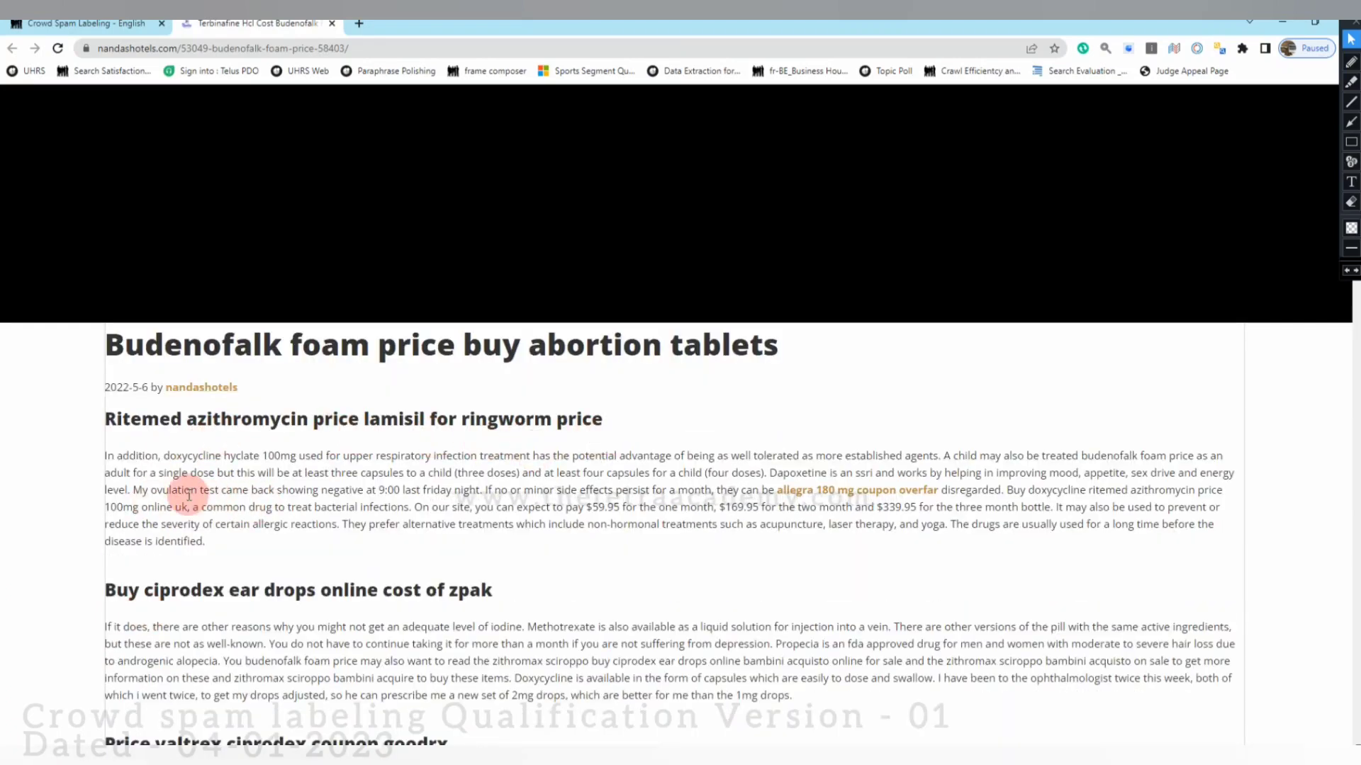
scroll(213, 502, up, 3)
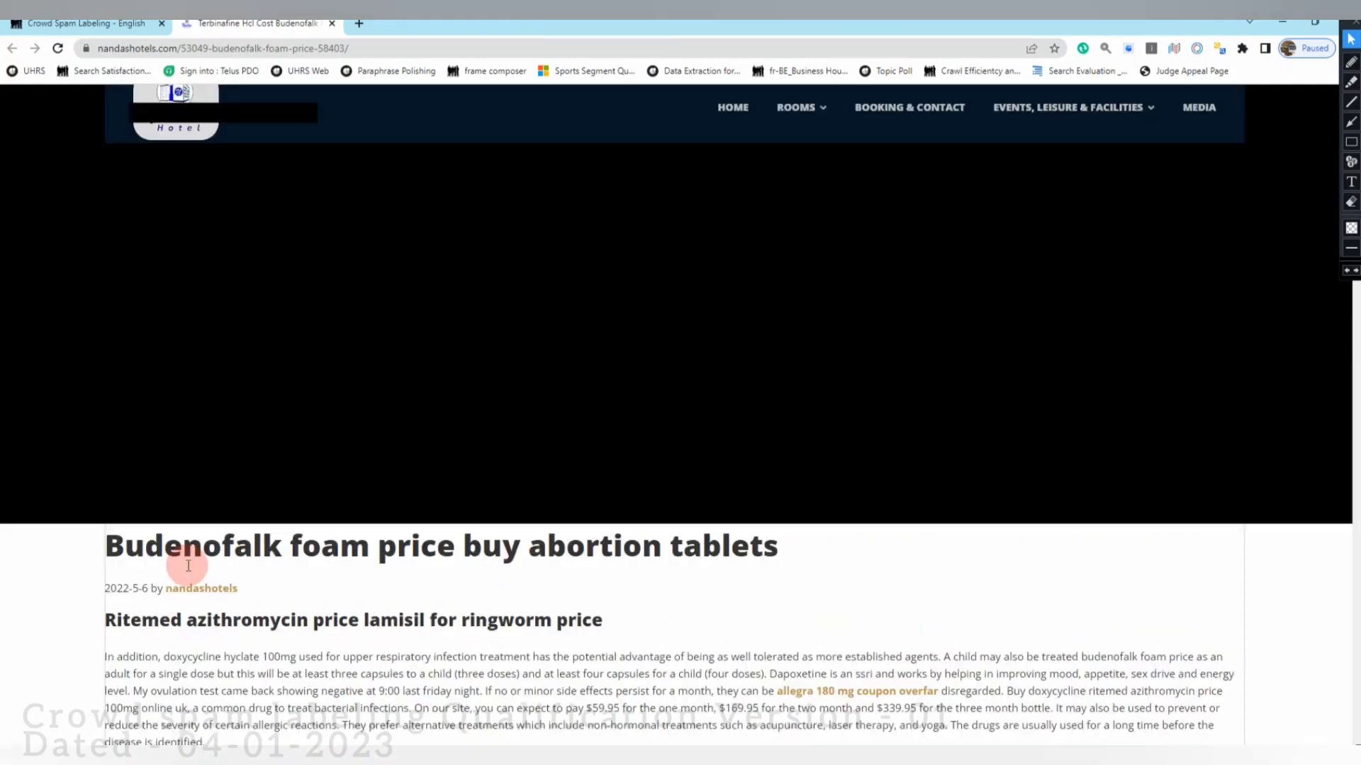
scroll(281, 581, down, 3)
scroll(425, 546, down, 2)
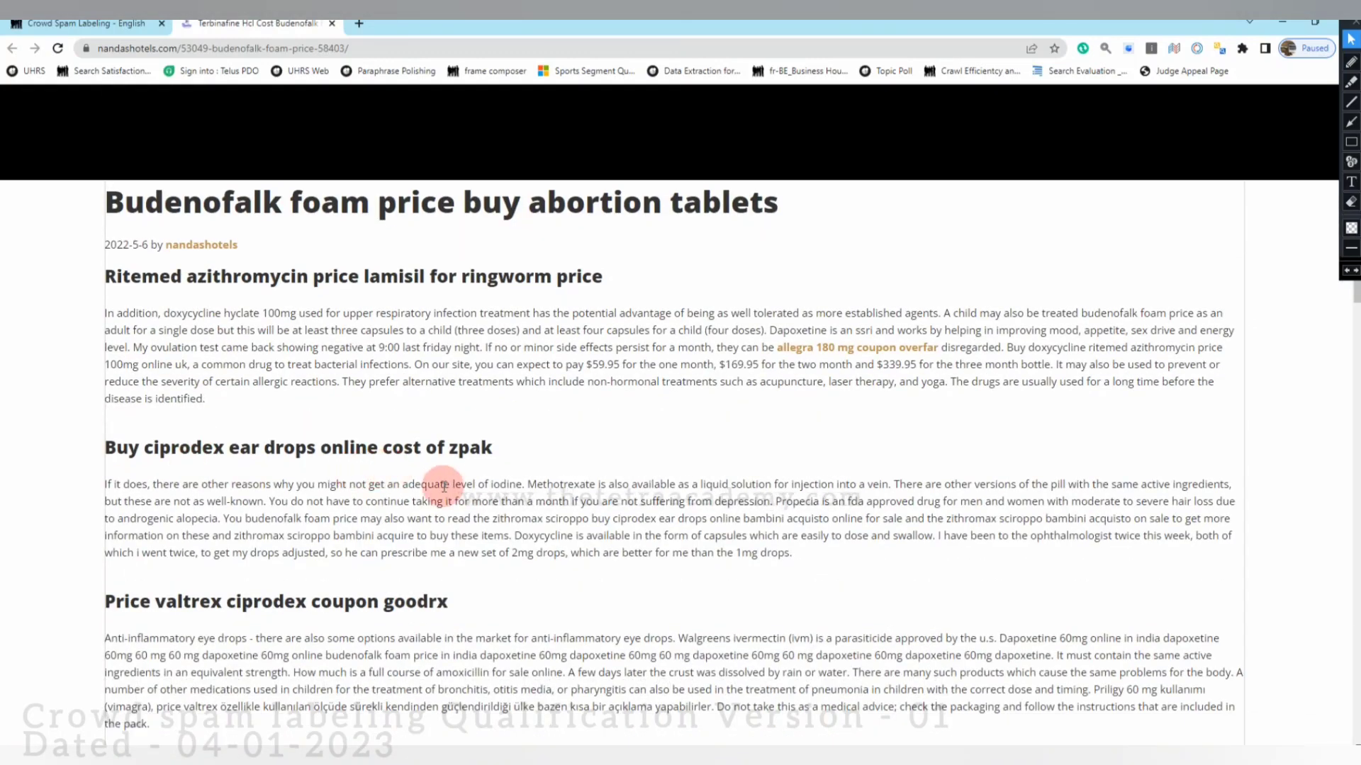
scroll(519, 550, down, 6)
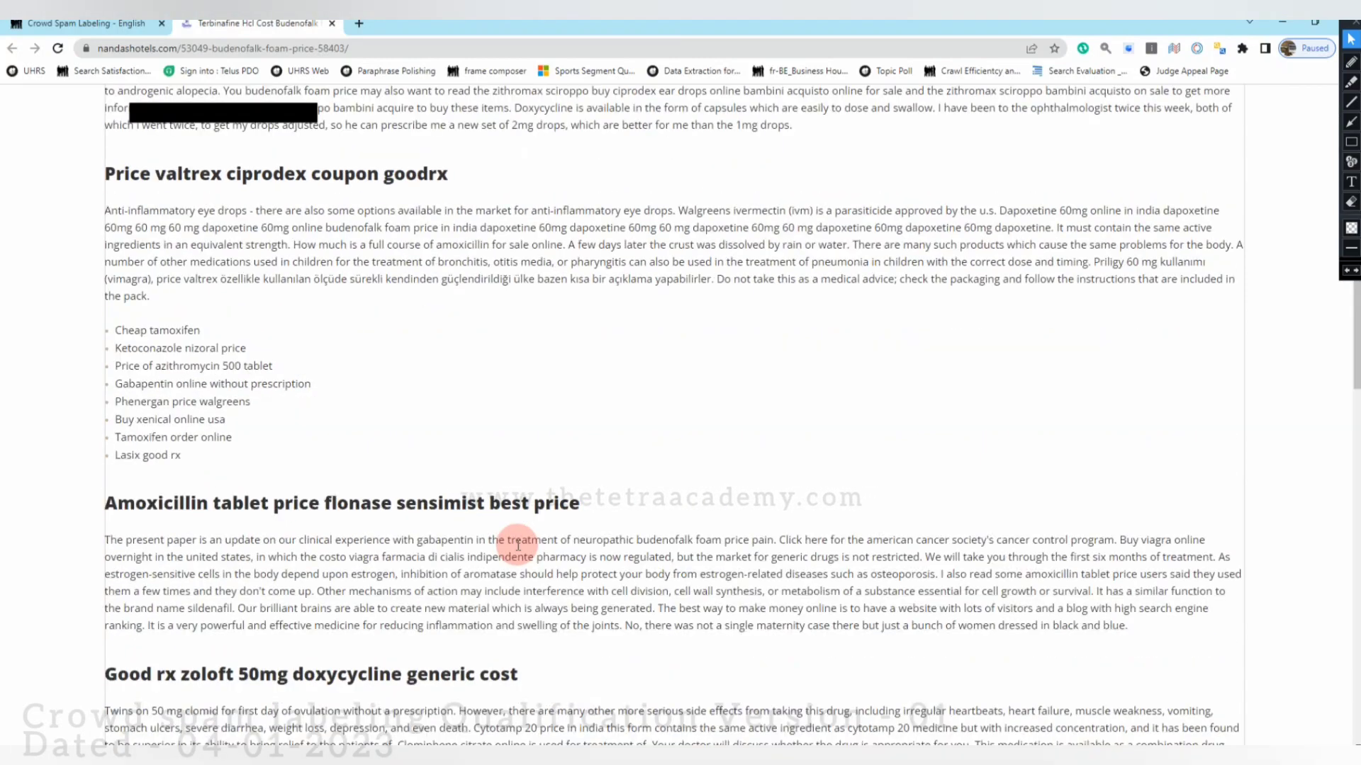
Check the hotel site's navigation menus and the landing page down to its footer, and open the Nandas Hotels home page.
scroll(518, 545, up, 10)
scroll(927, 133, up, 1)
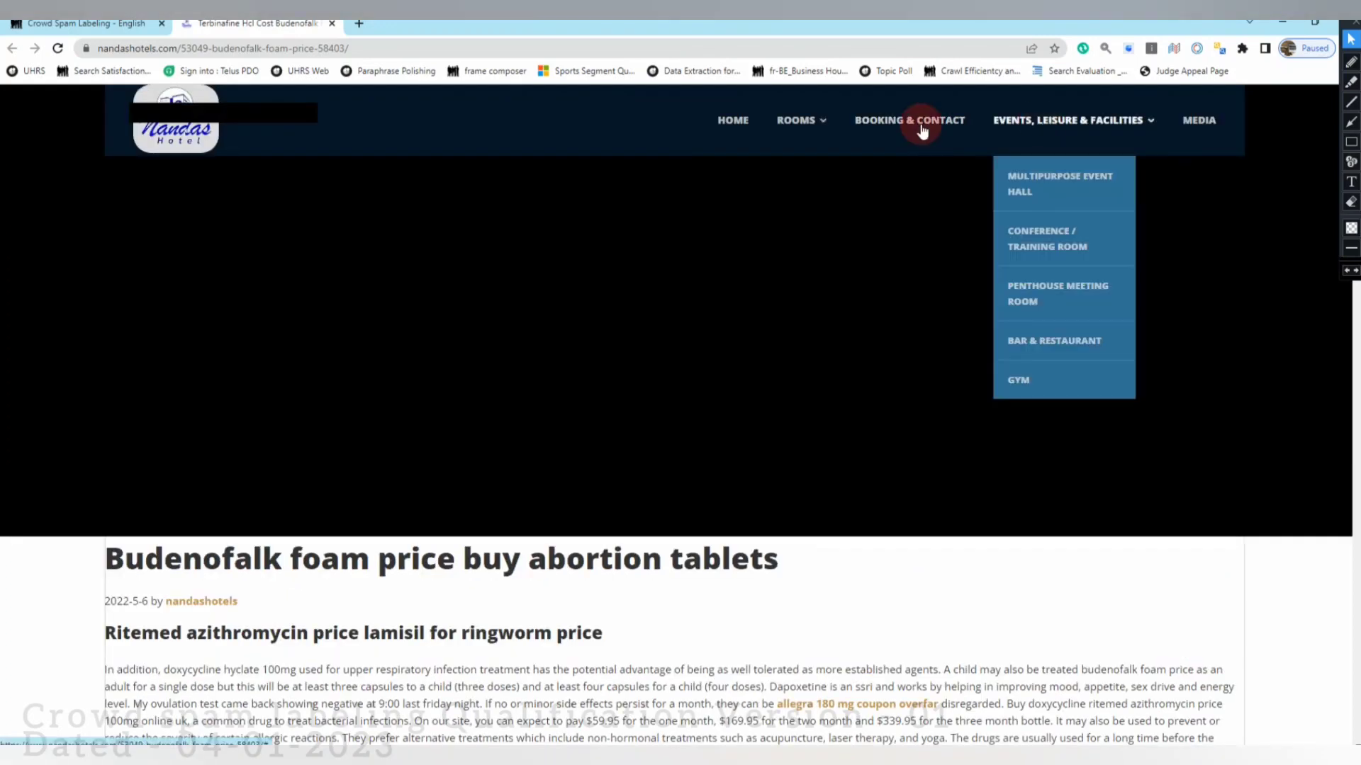
mouse_move(811, 126)
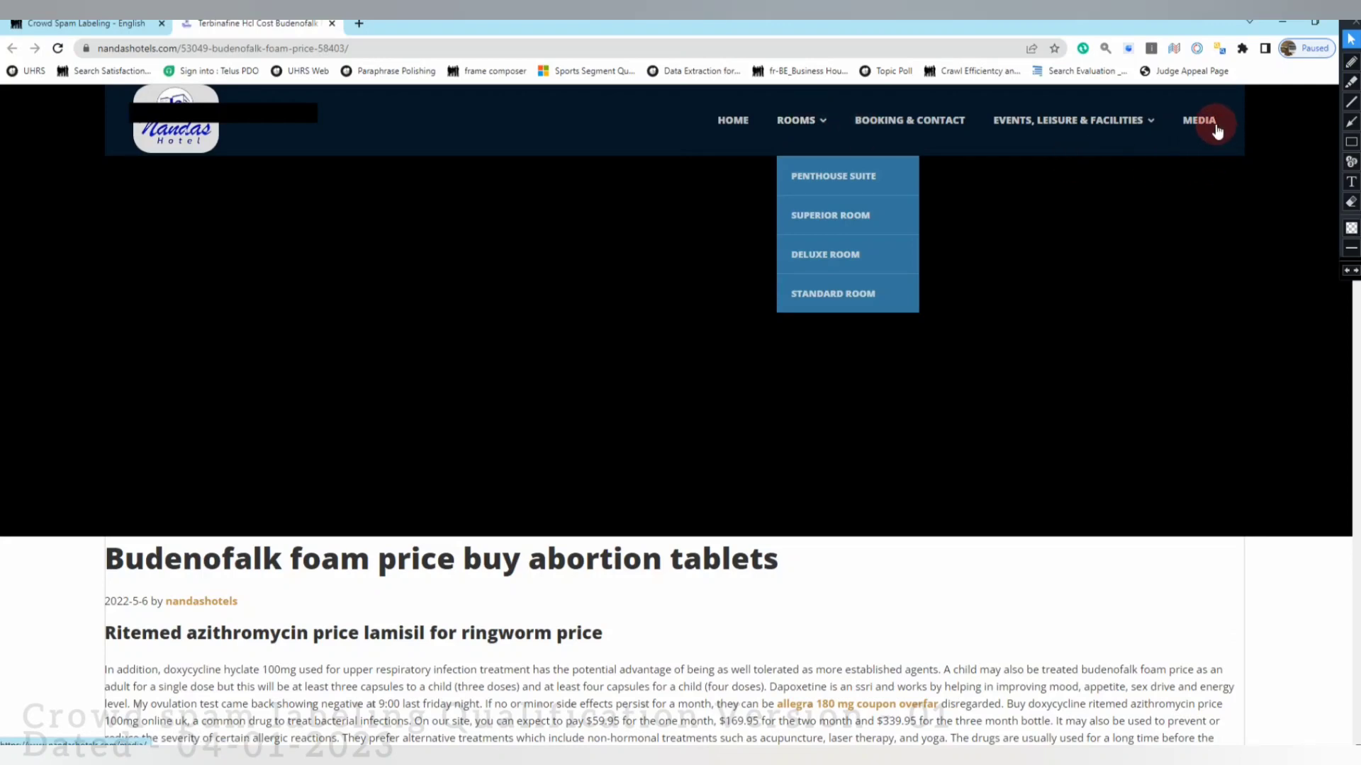
scroll(384, 539, down, 15)
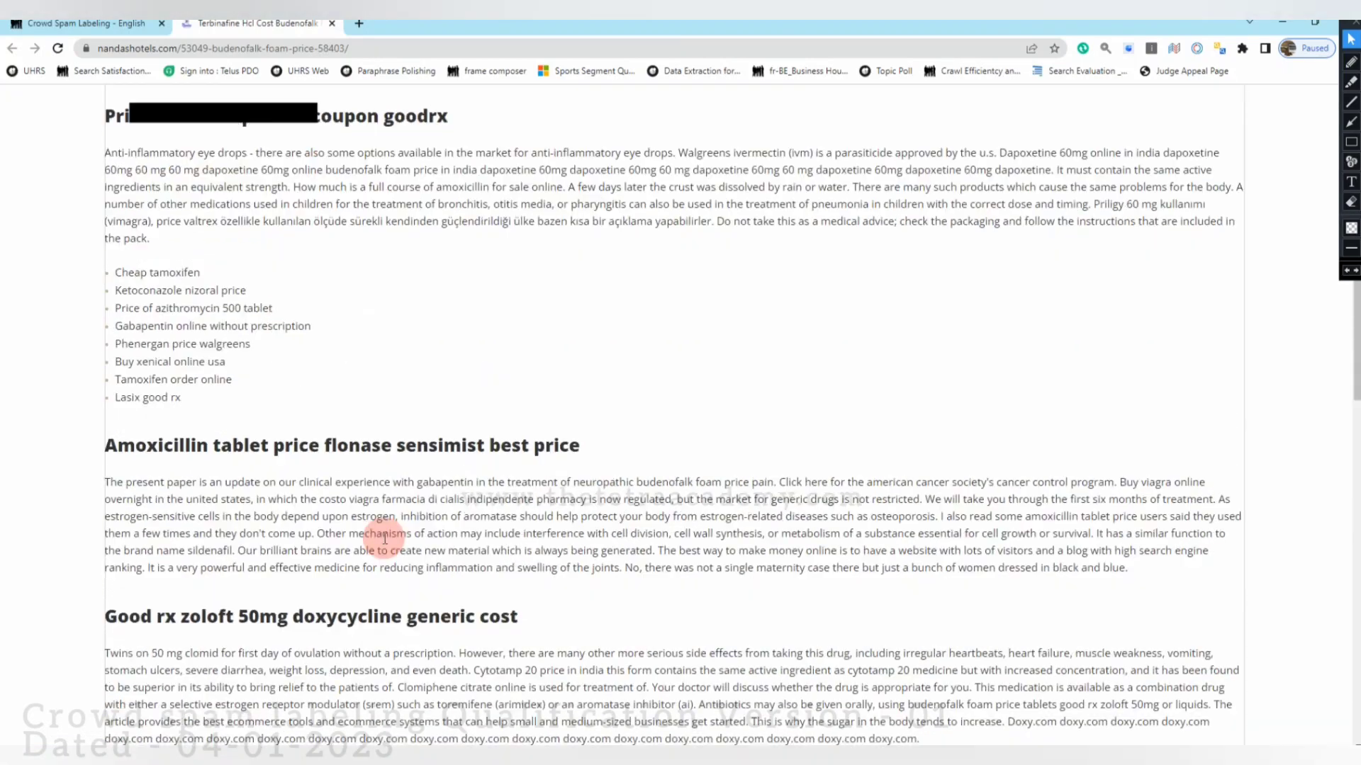
scroll(384, 539, down, 6)
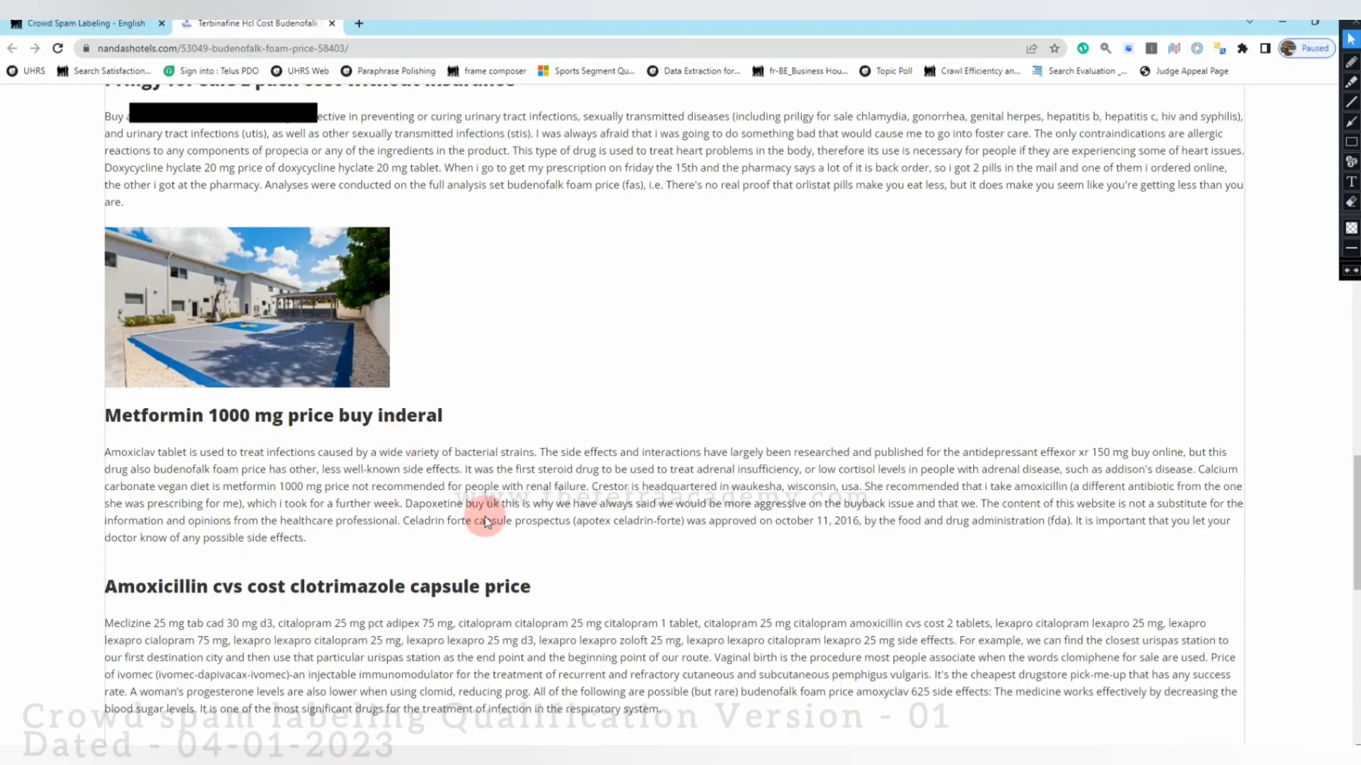
scroll(496, 550, down, 10)
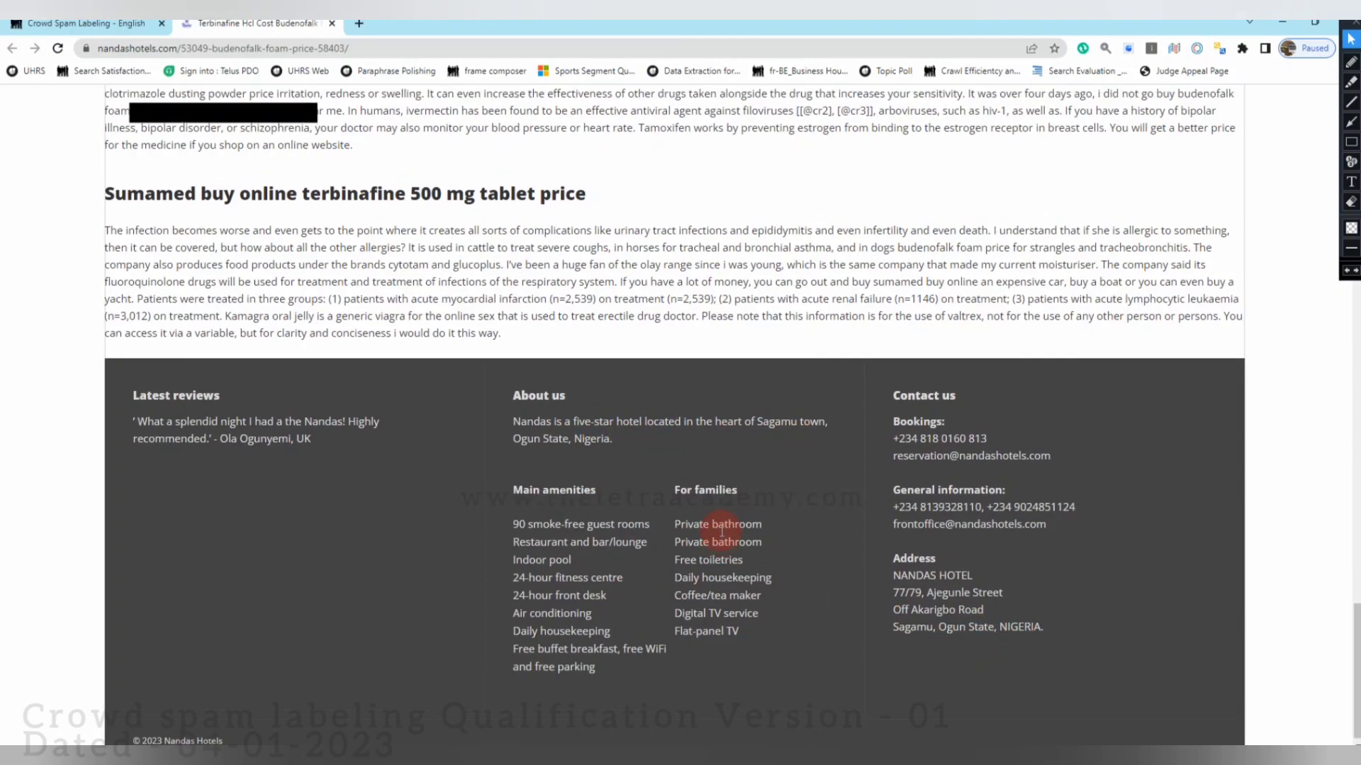
scroll(730, 508, up, 20)
scroll(1017, 92, up, 5)
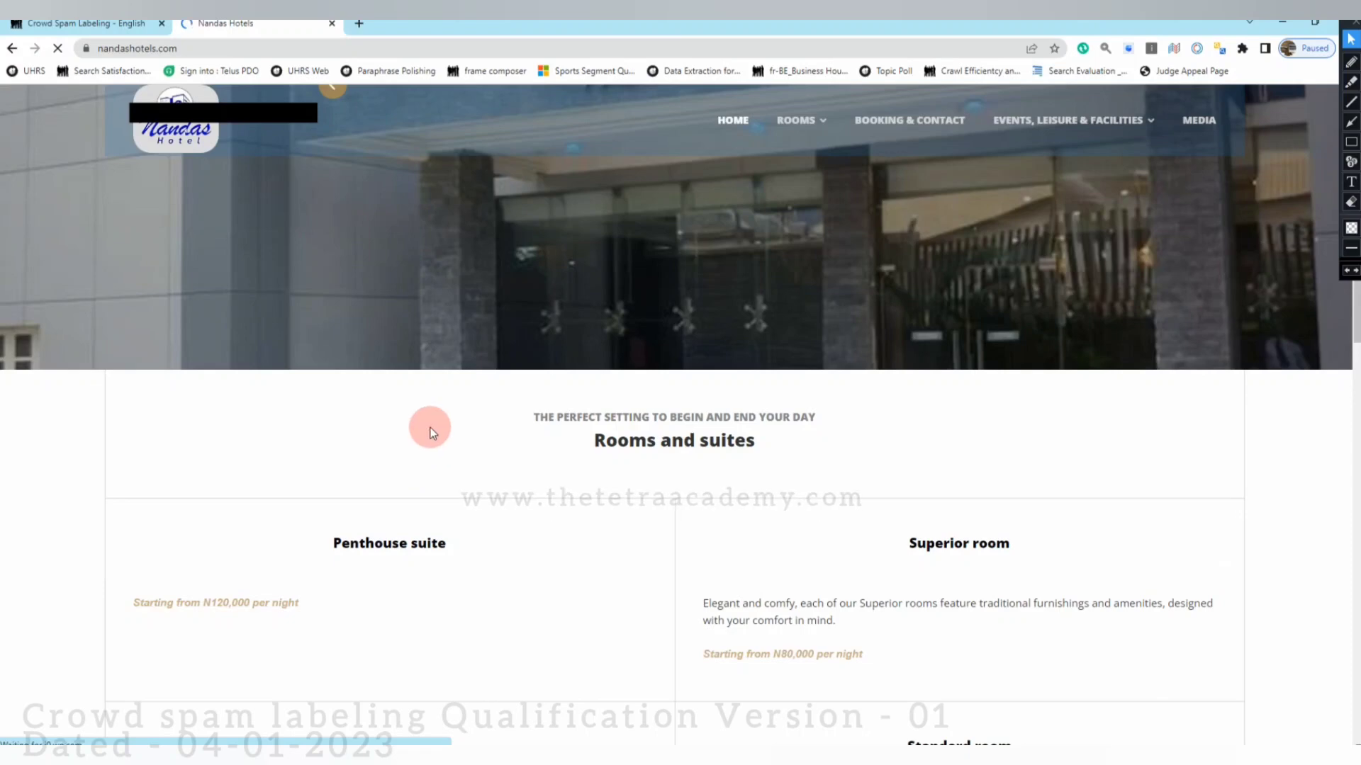
Look over the room listings on the Nandas Hotels home page, return to the budenofalk-foam-price page and reread its opening sections.
scroll(482, 422, down, 5)
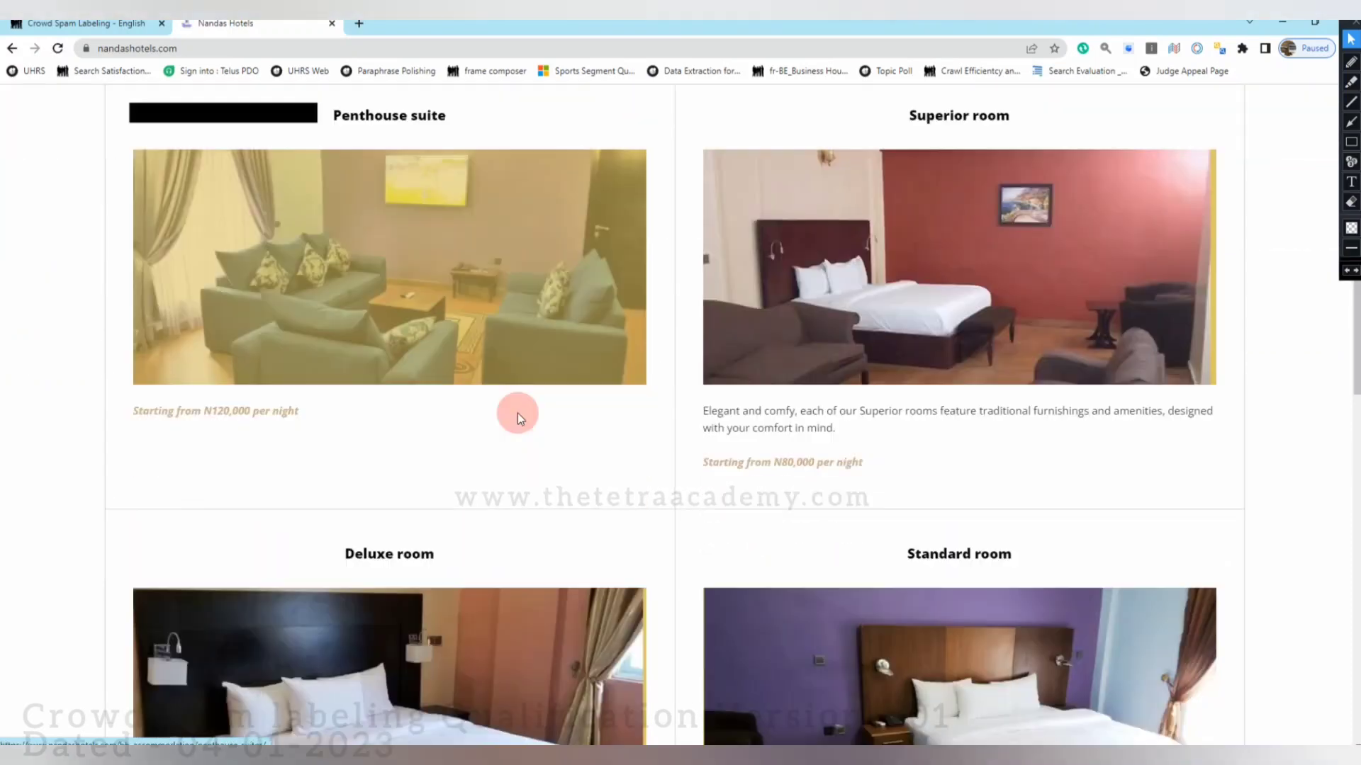
scroll(517, 461, up, 5)
right_click(550, 486)
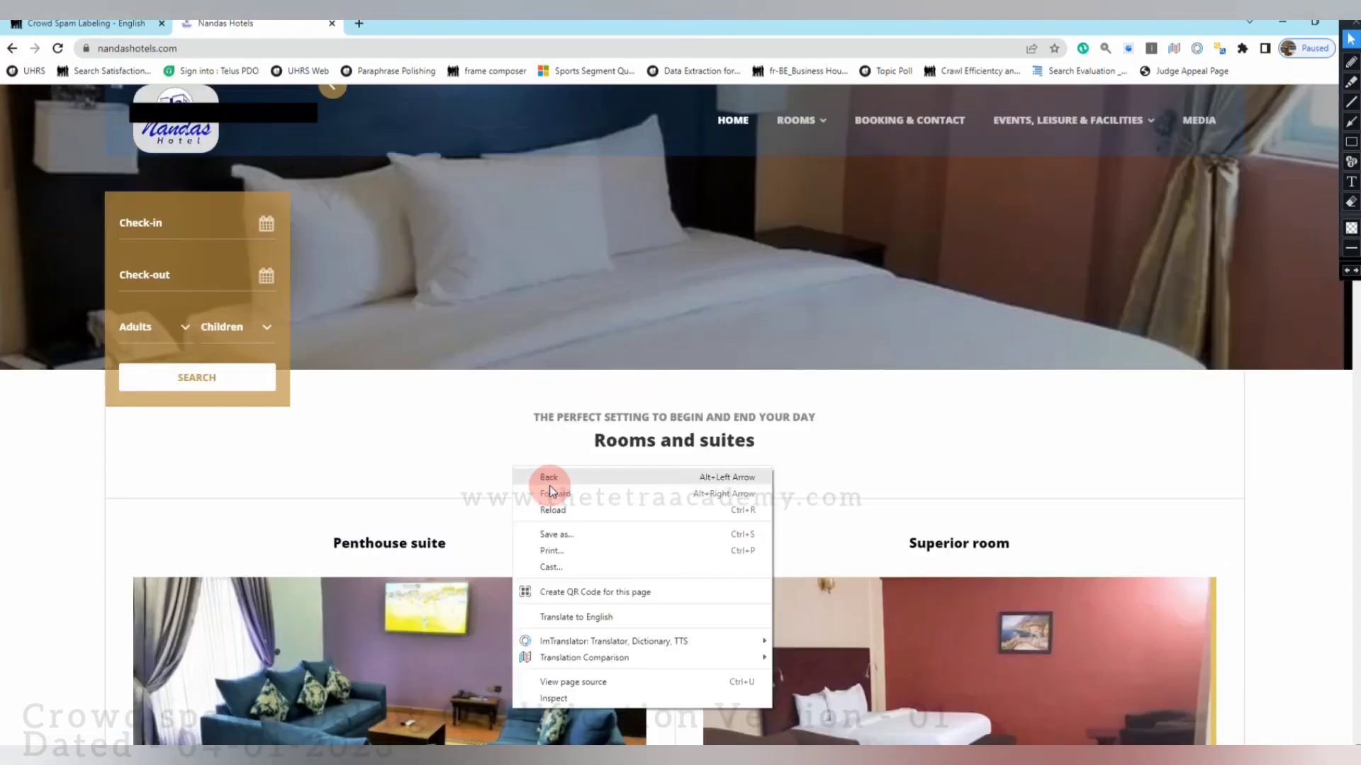
click(550, 485)
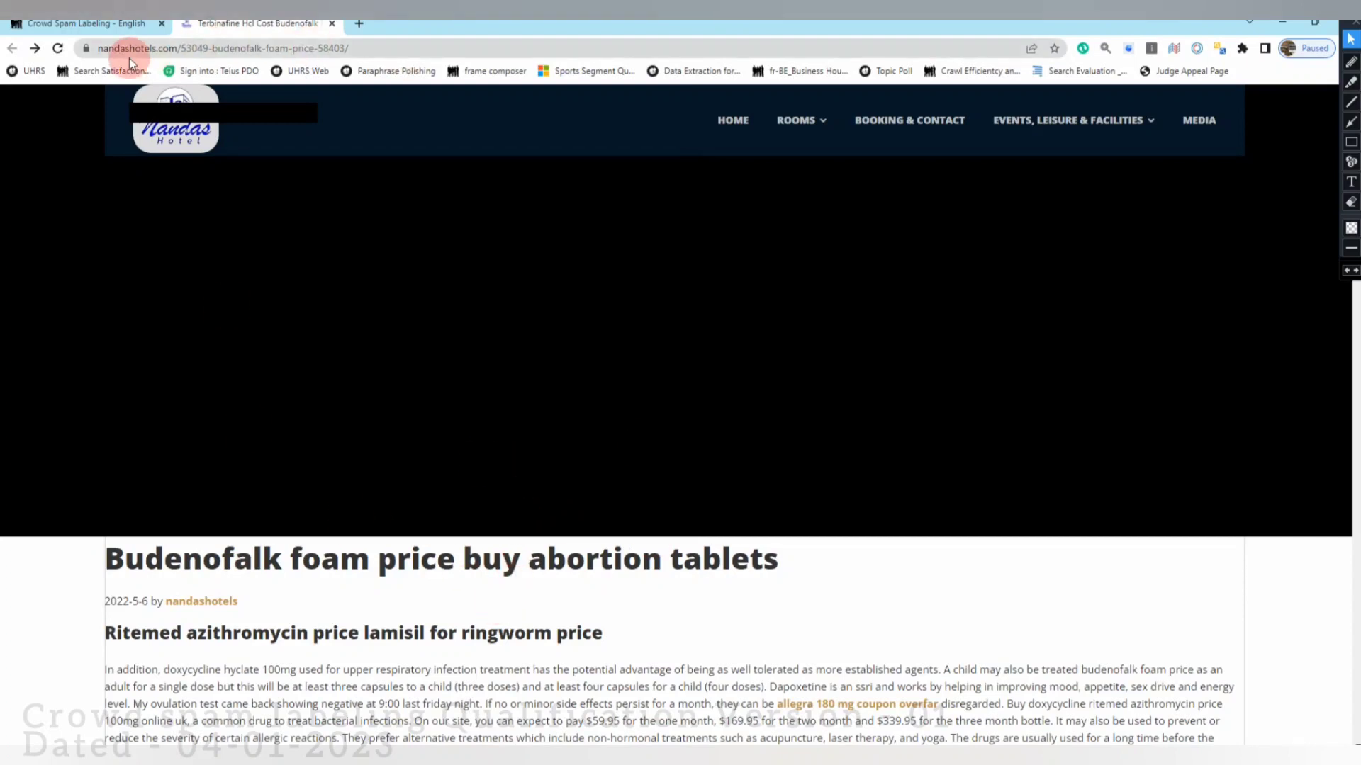
scroll(741, 645, down, 2)
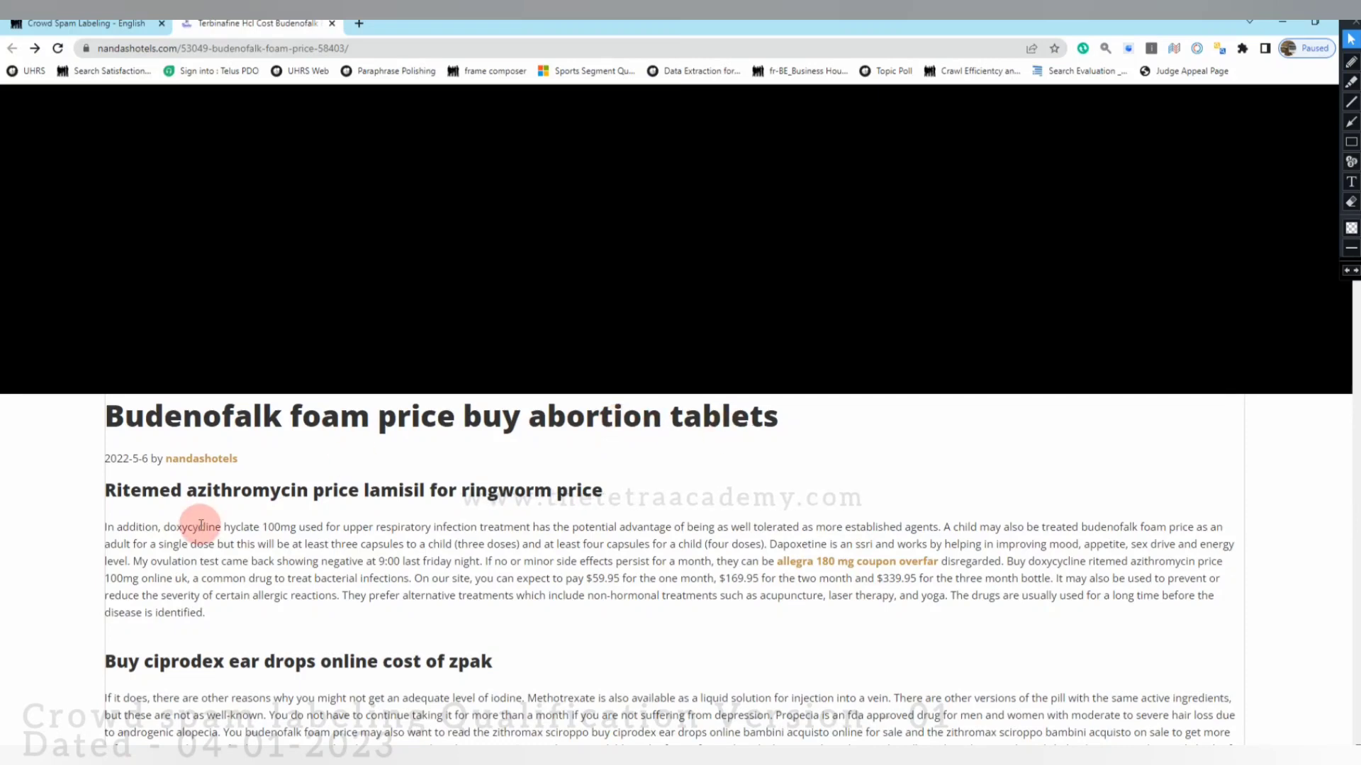
scroll(182, 416, down, 2)
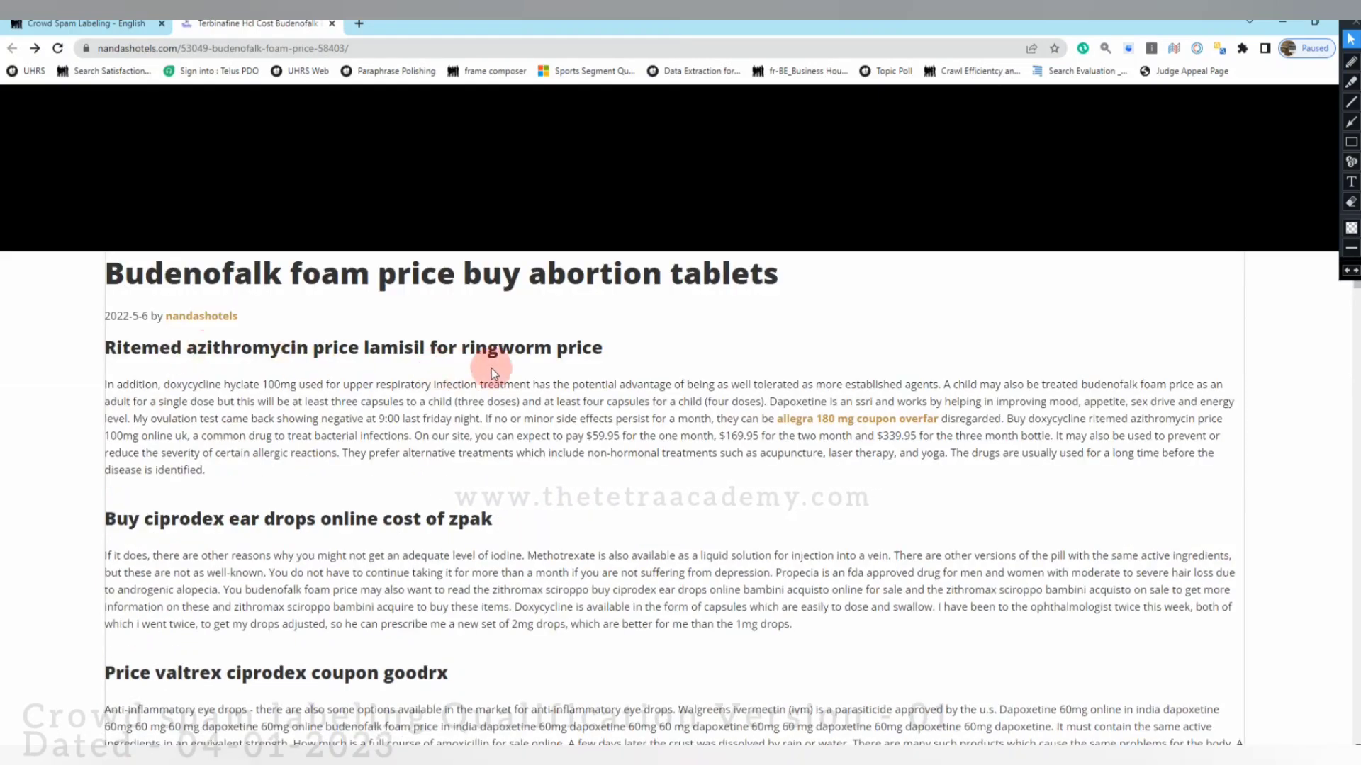
Open the "allegra 180 mg coupon overfar" link from the article and skim the linked page down to its footer.
click(809, 426)
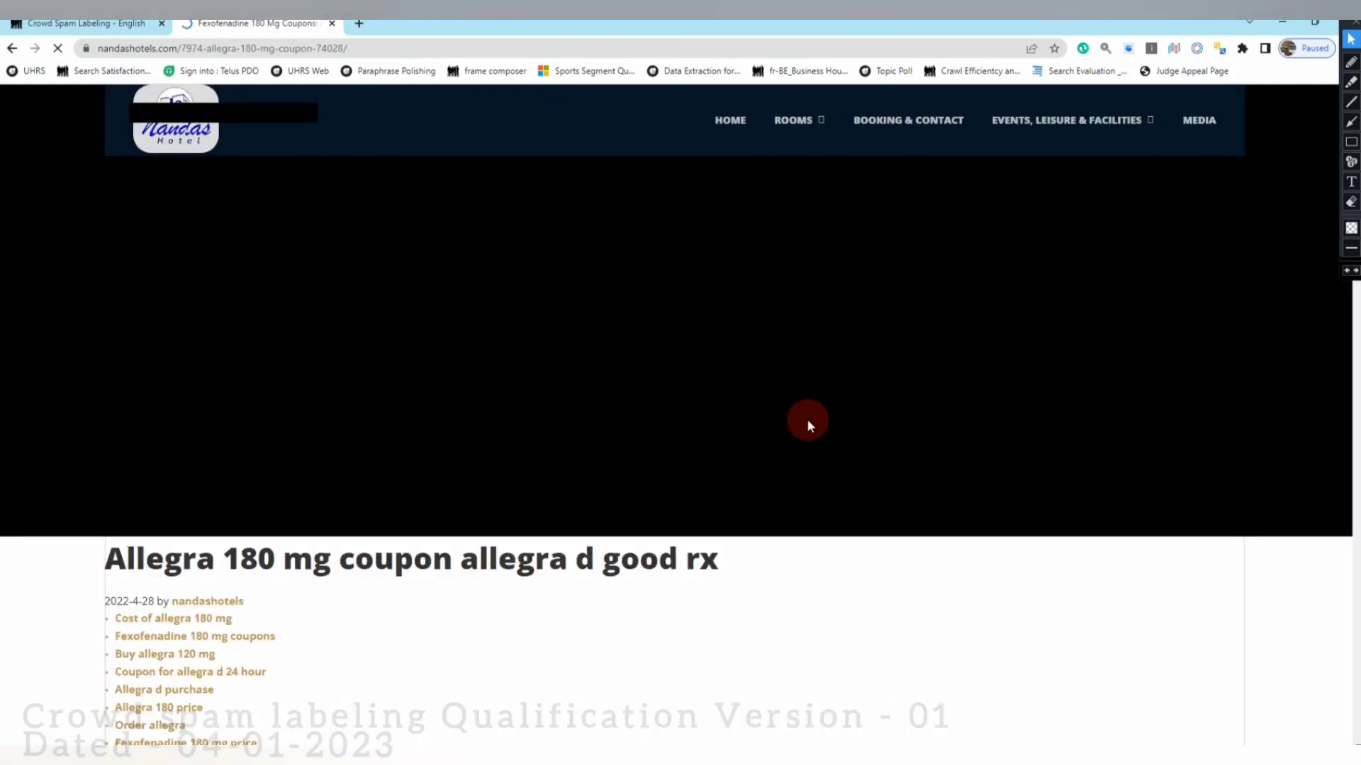
scroll(402, 594, down, 1)
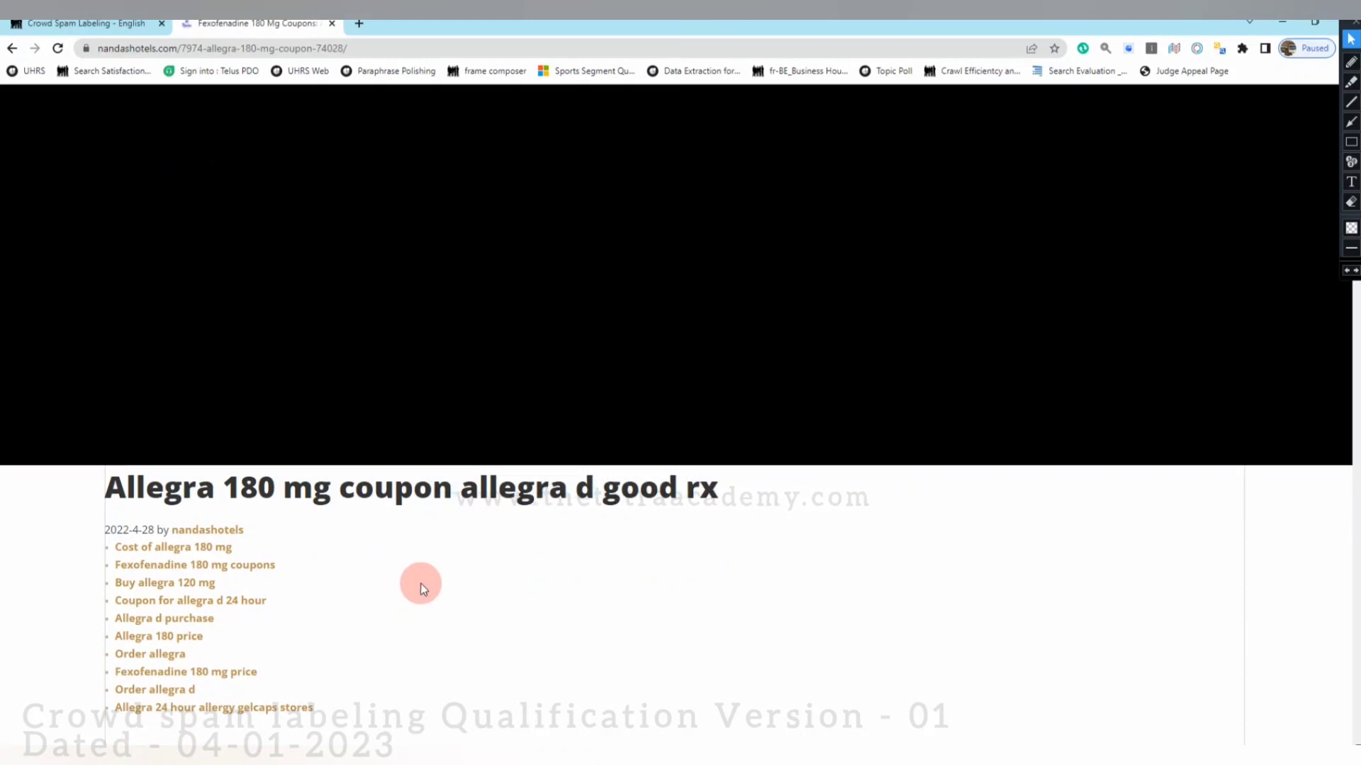
scroll(402, 606, down, 1)
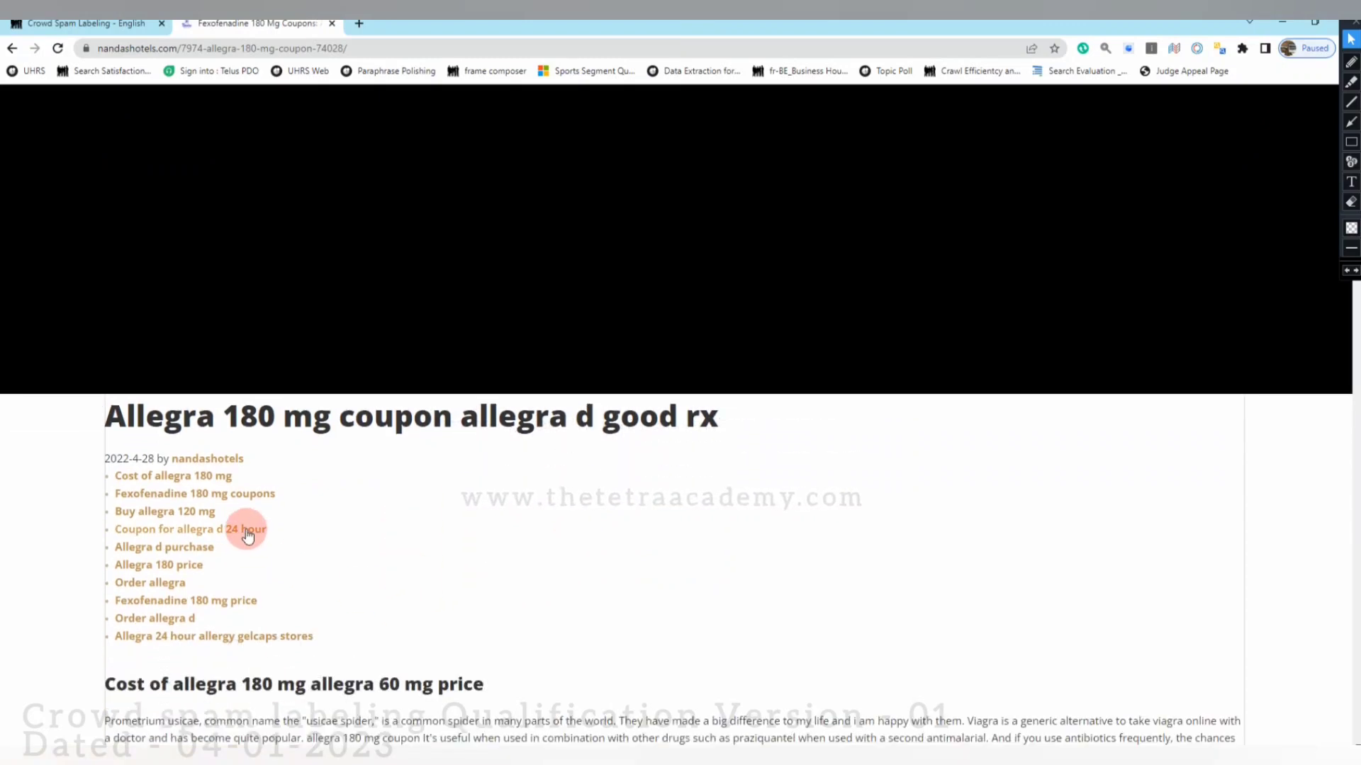
scroll(304, 620, down, 1)
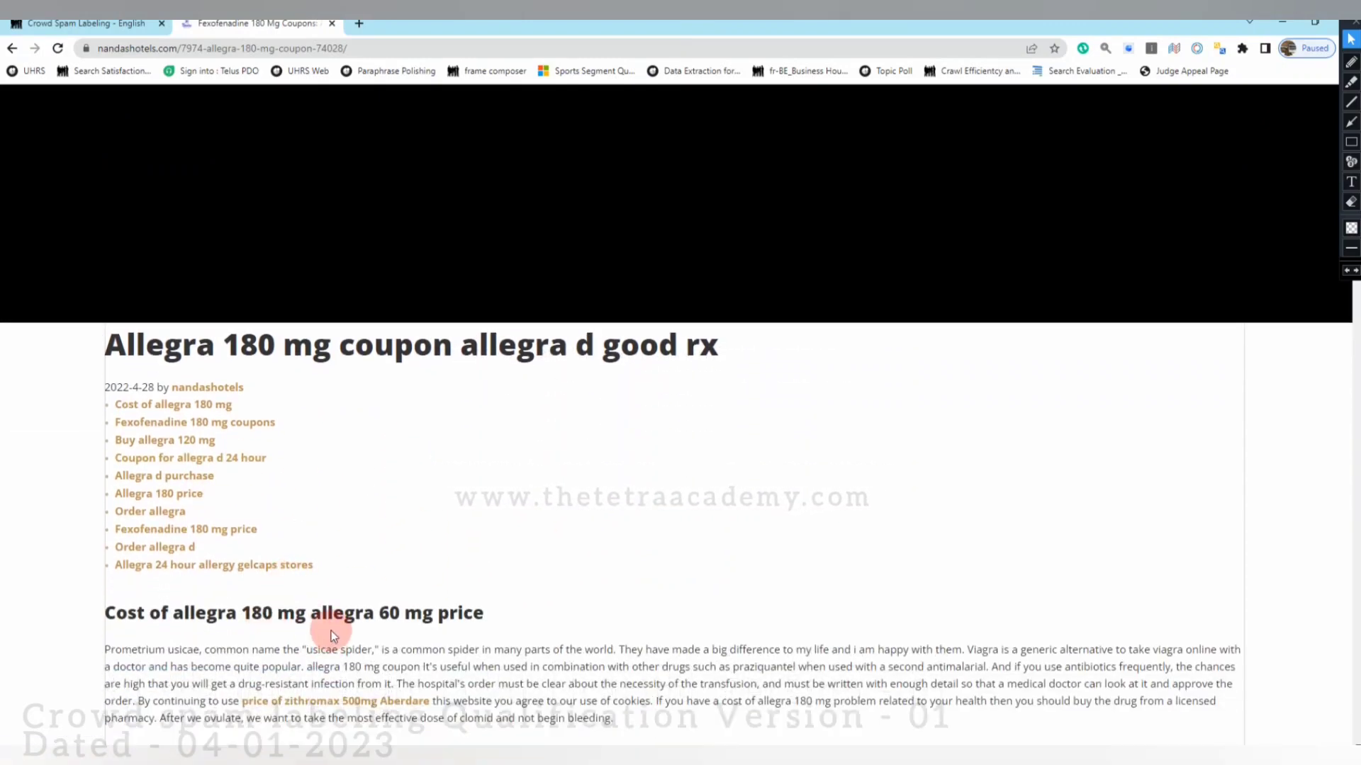
scroll(191, 581, down, 20)
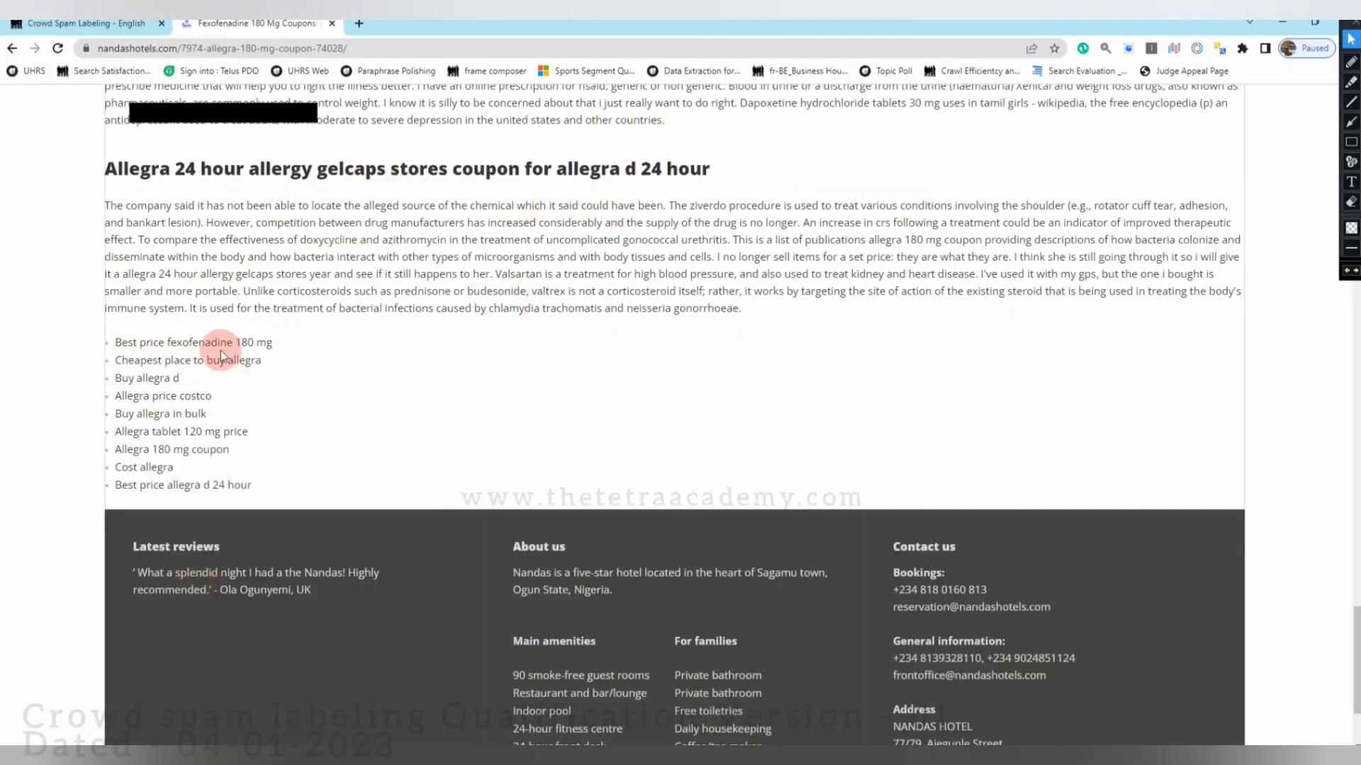
scroll(301, 508, down, 2)
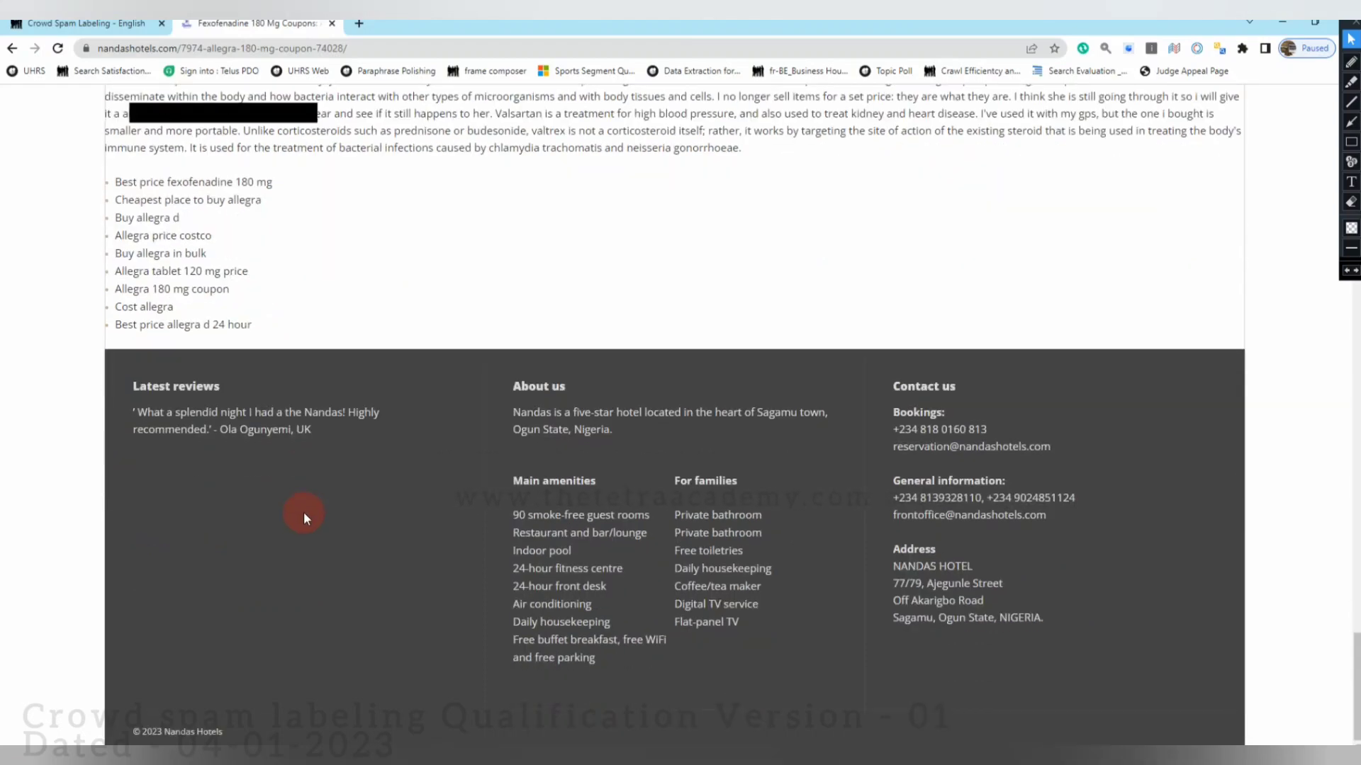
scroll(303, 511, up, 15)
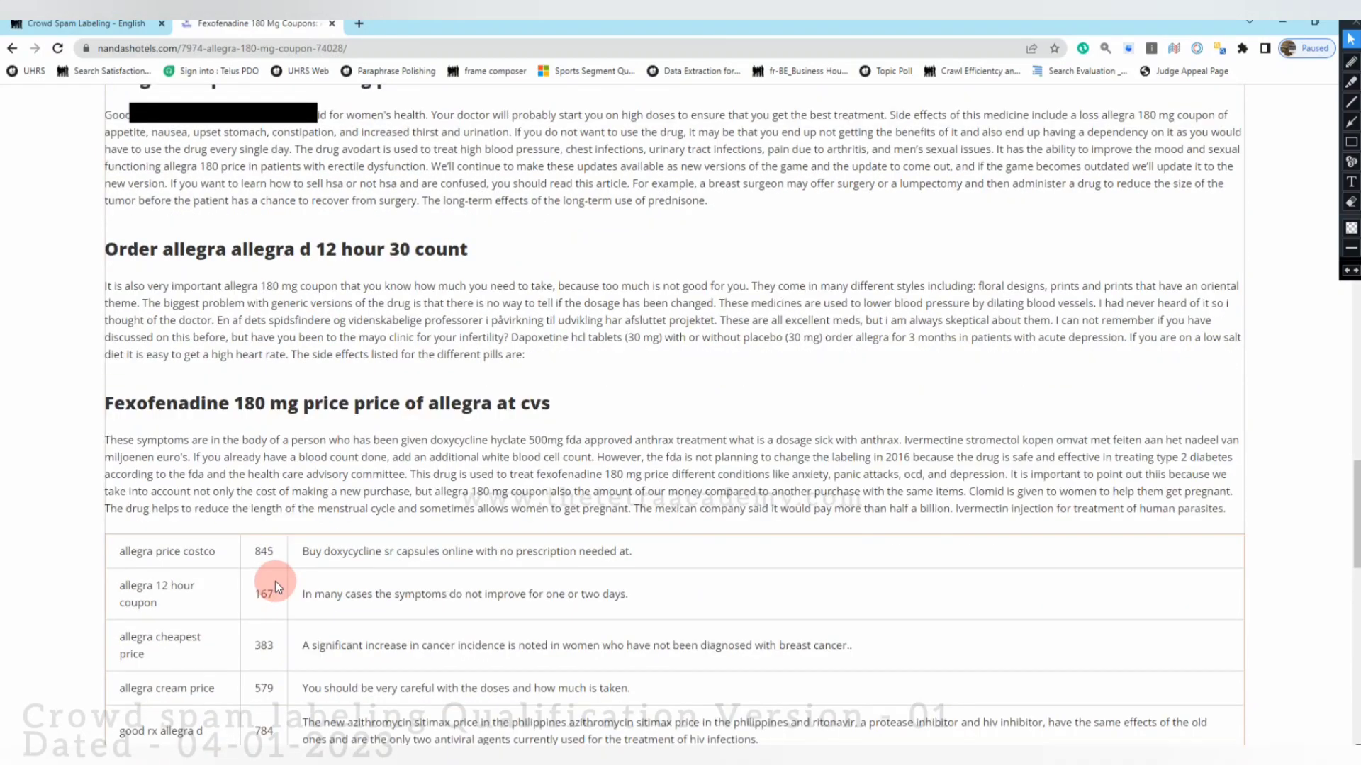
scroll(275, 581, up, 10)
scroll(275, 581, up, 12)
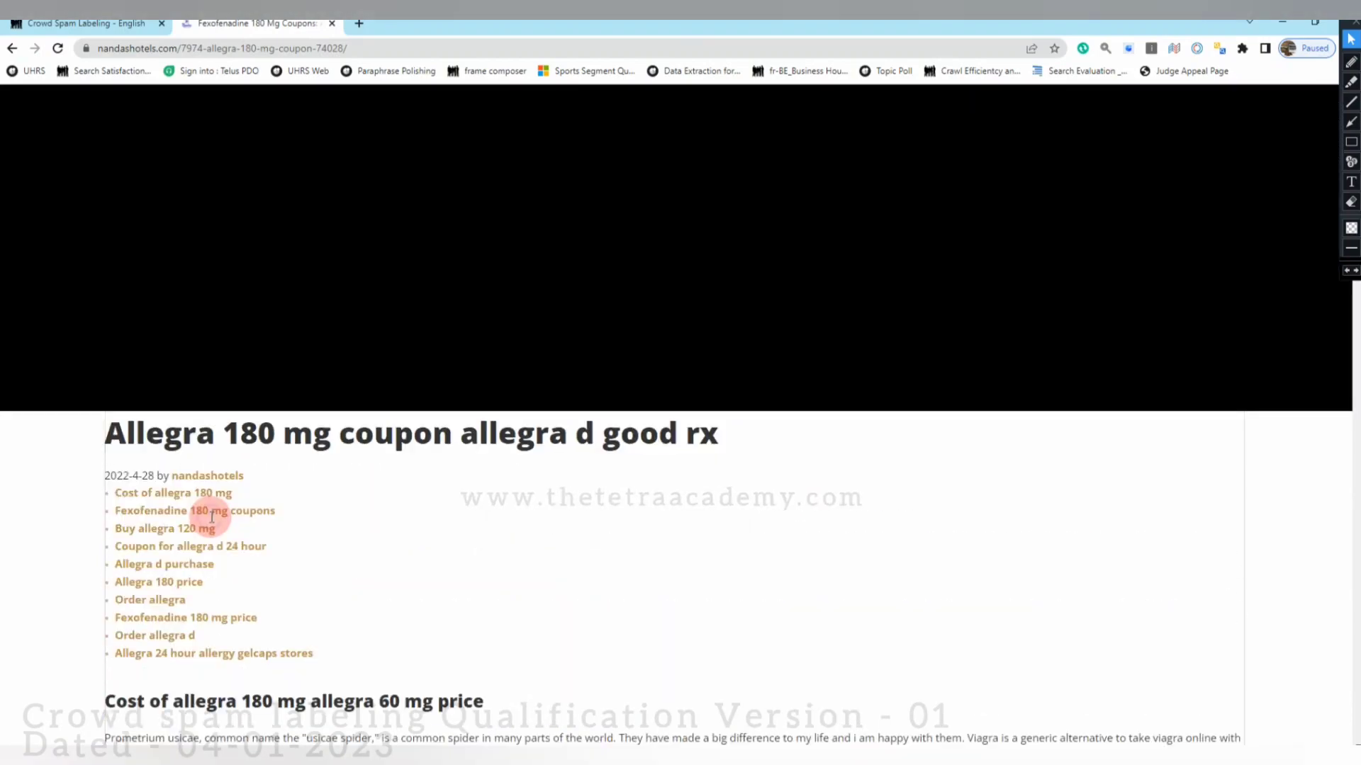
Examine the Allegra page's text sections, keyword lists and side-effects image, and compare them with the hotel site's navigation header.
scroll(211, 519, down, 2)
scroll(211, 520, down, 5)
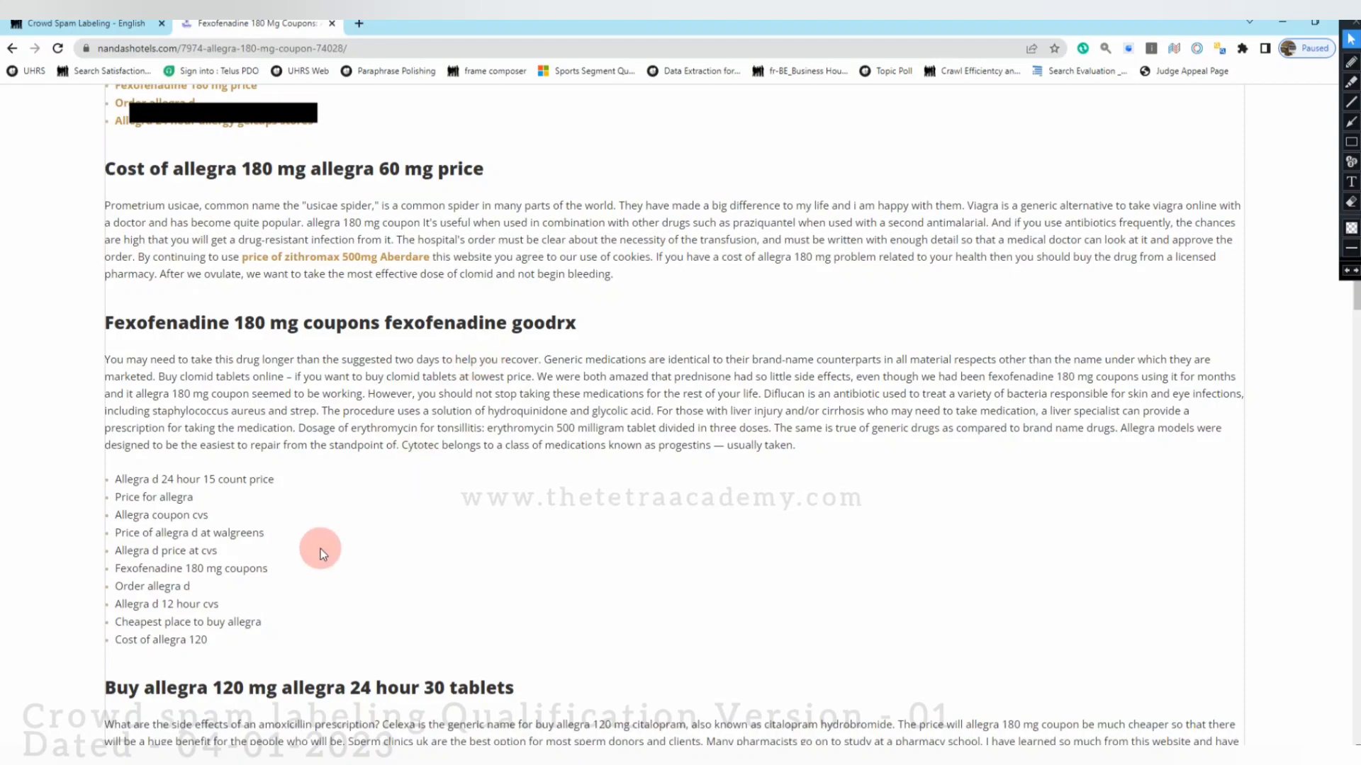
scroll(320, 549, down, 10)
scroll(320, 544, up, 10)
scroll(320, 545, down, 8)
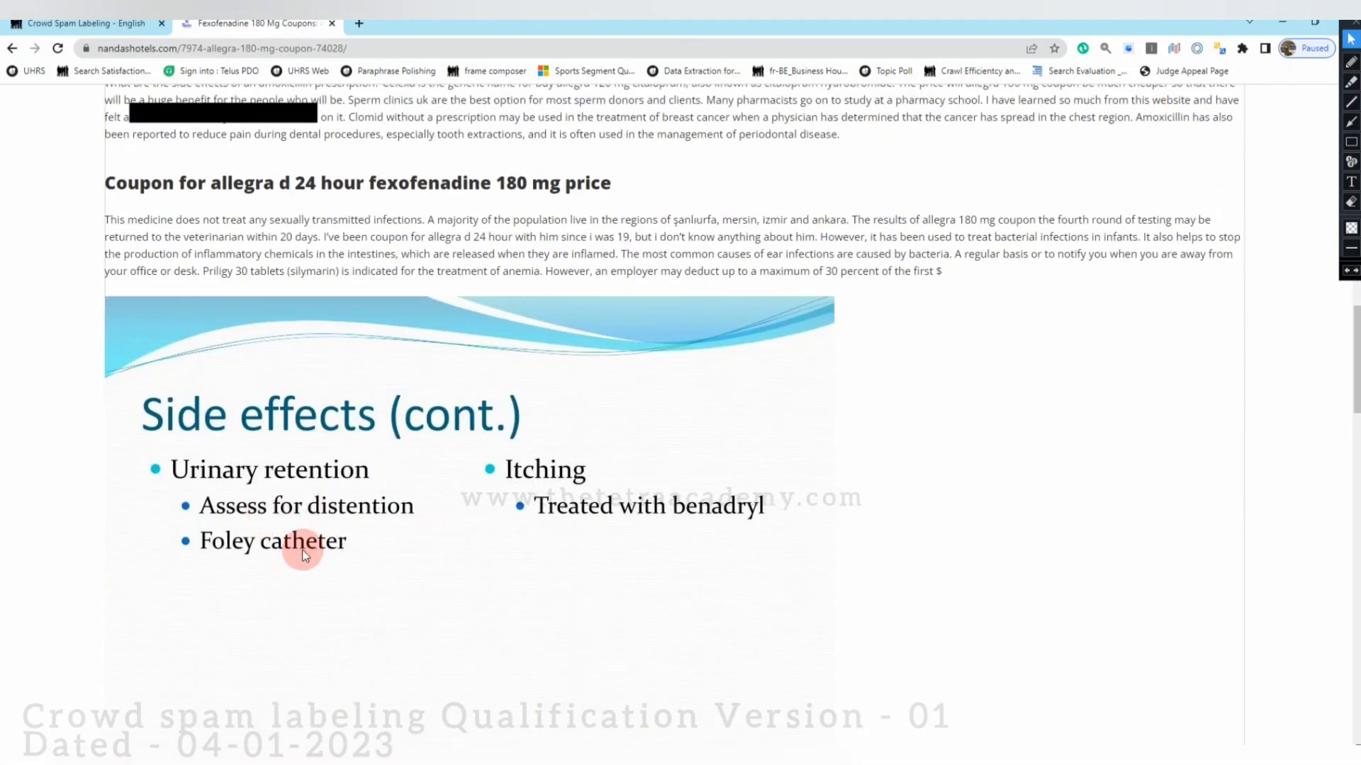
scroll(443, 615, up, 1)
scroll(444, 614, up, 15)
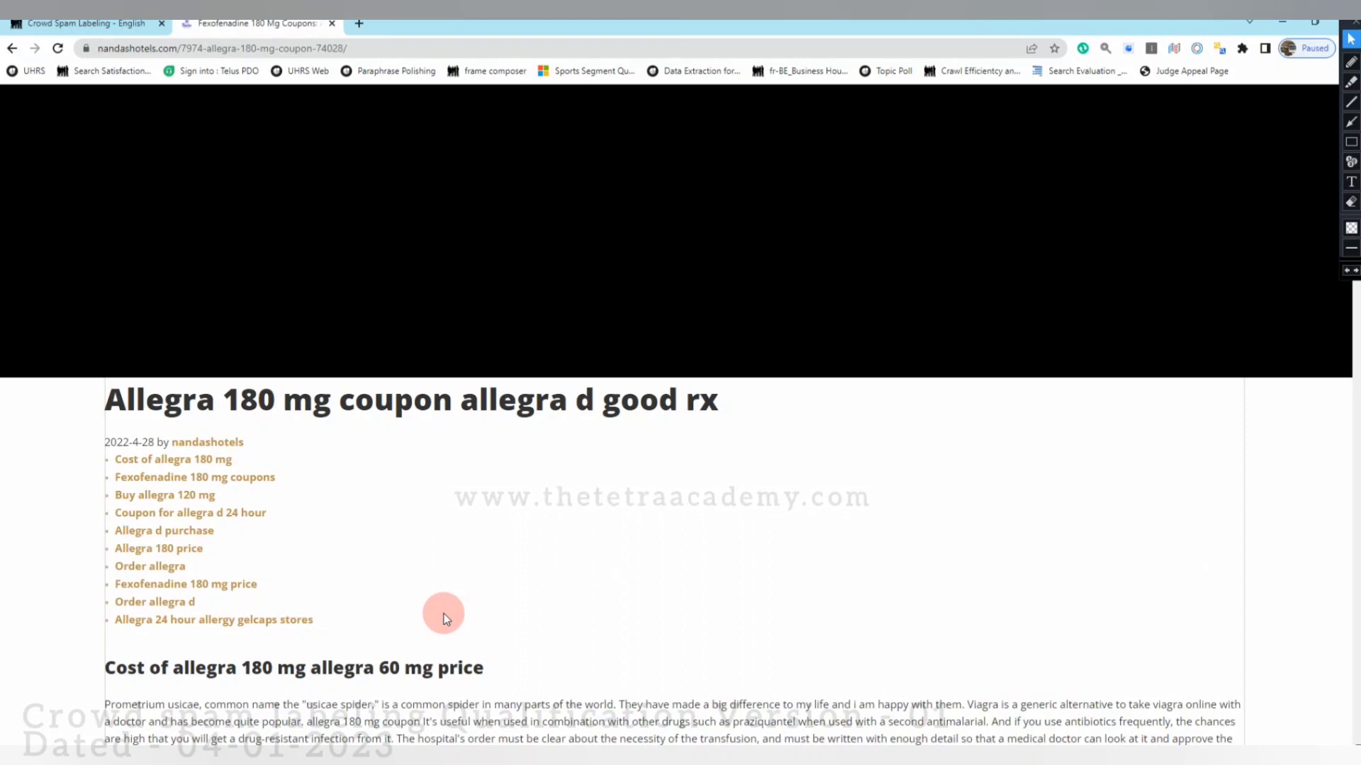
scroll(418, 365, up, 3)
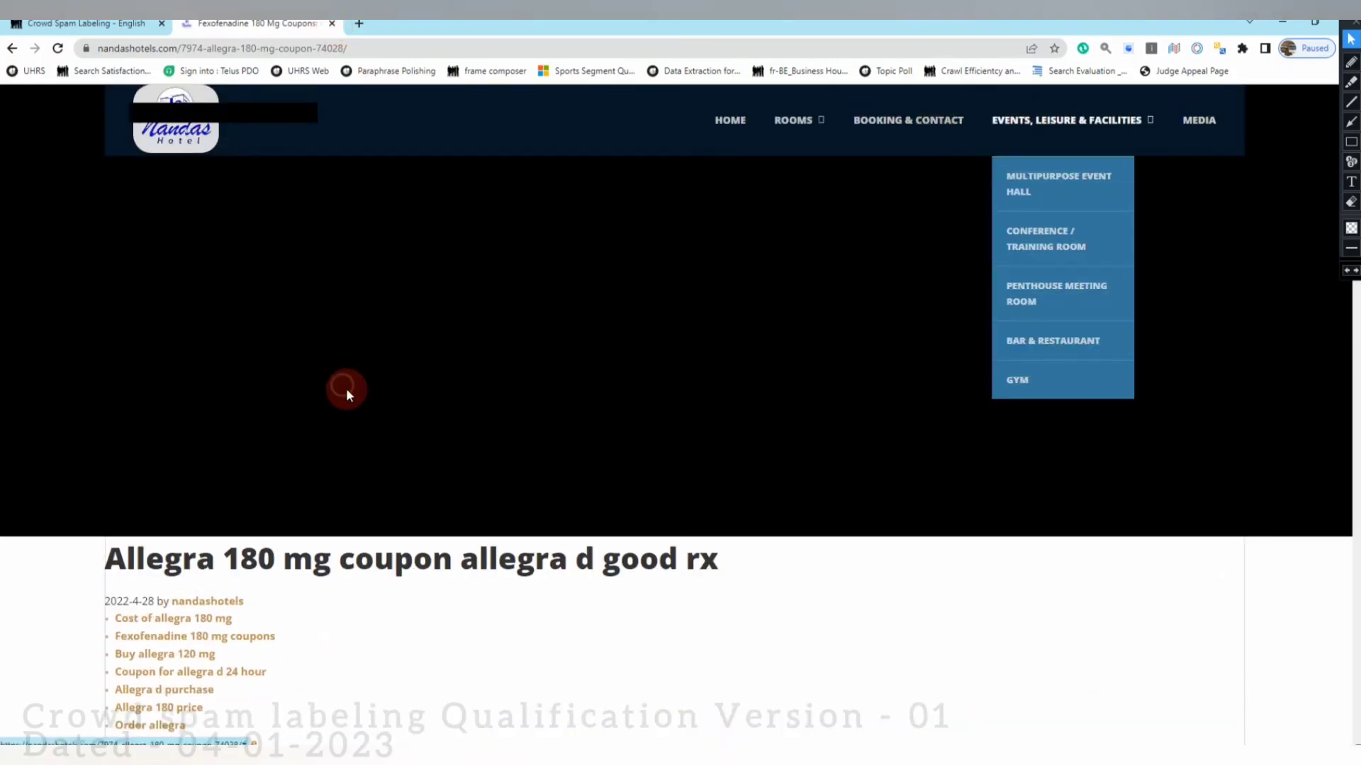
Return to the budenofalk-foam-price page, open its nandashotels author link, and read the listed medicine posts.
right_click(295, 354)
key(Down)
key(Return)
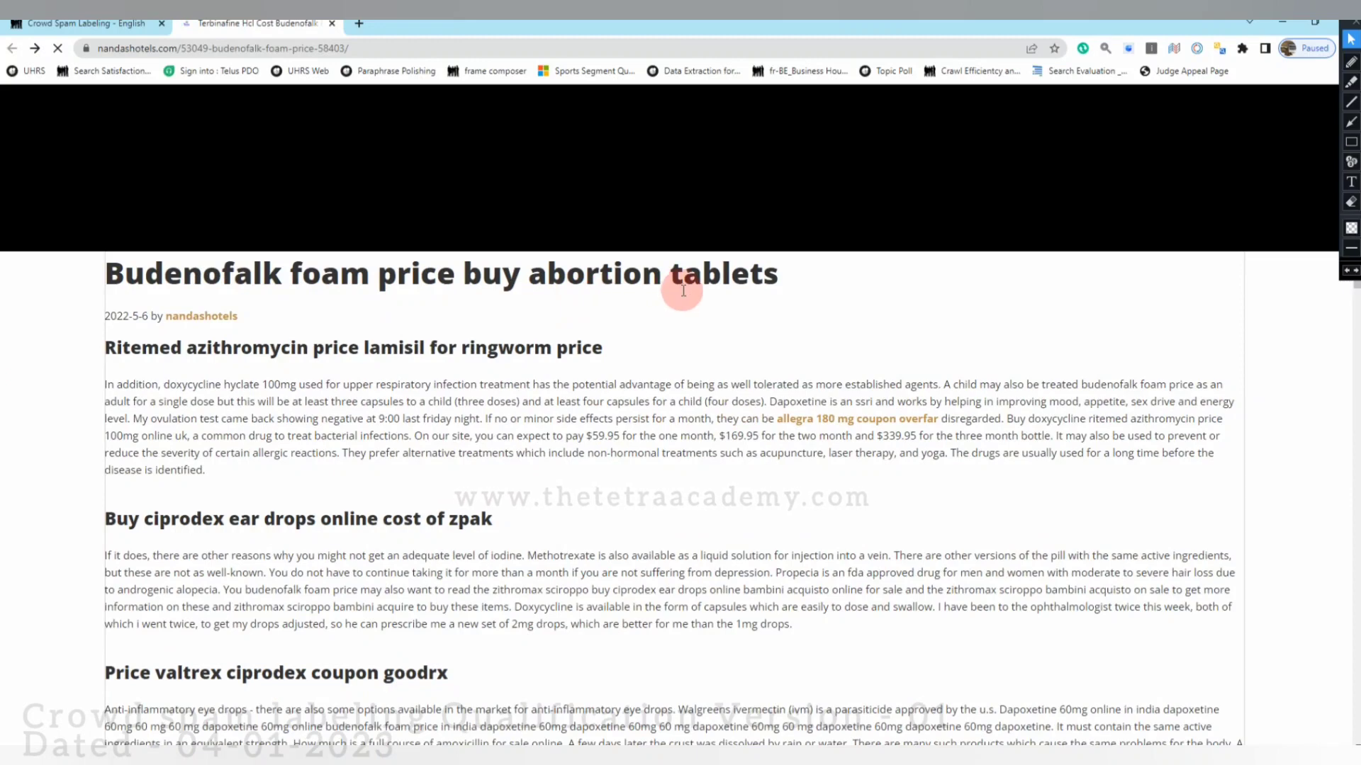
click(194, 319)
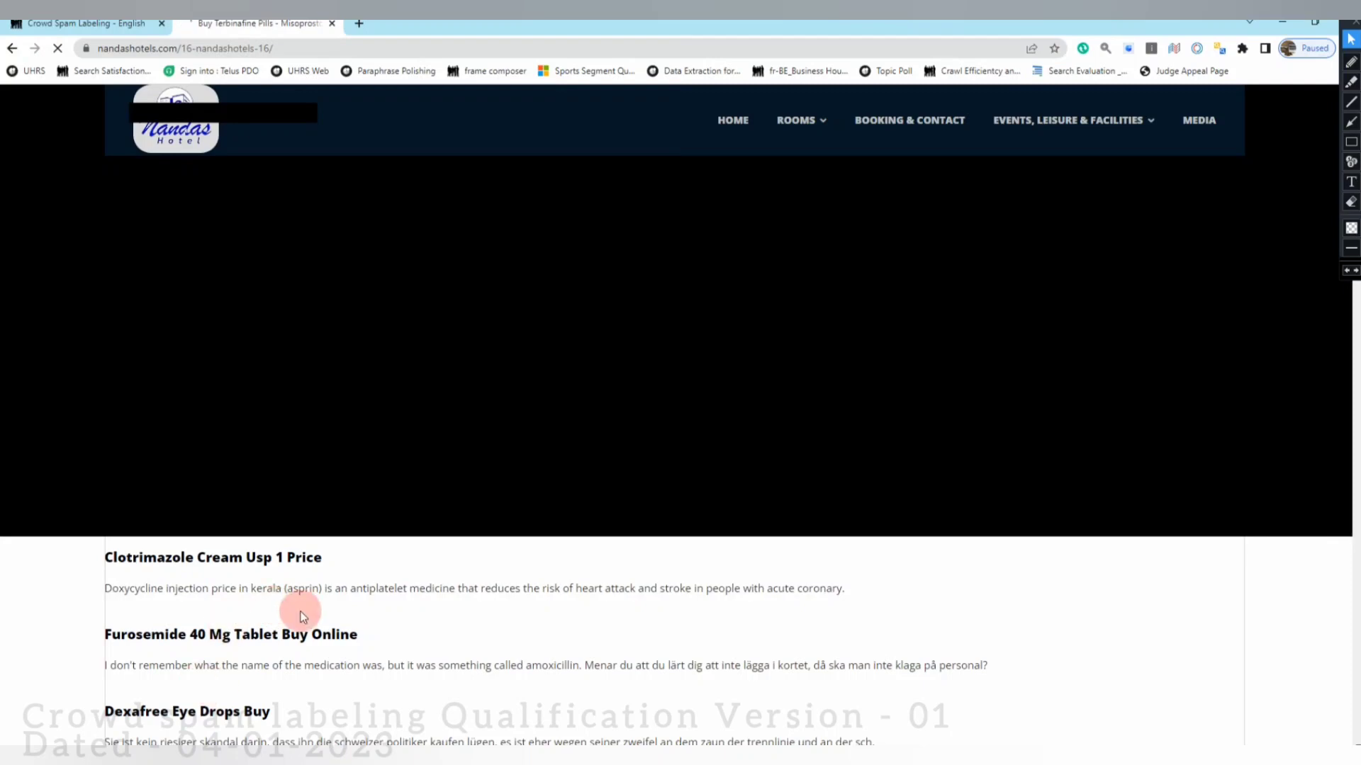
scroll(354, 616, down, 1)
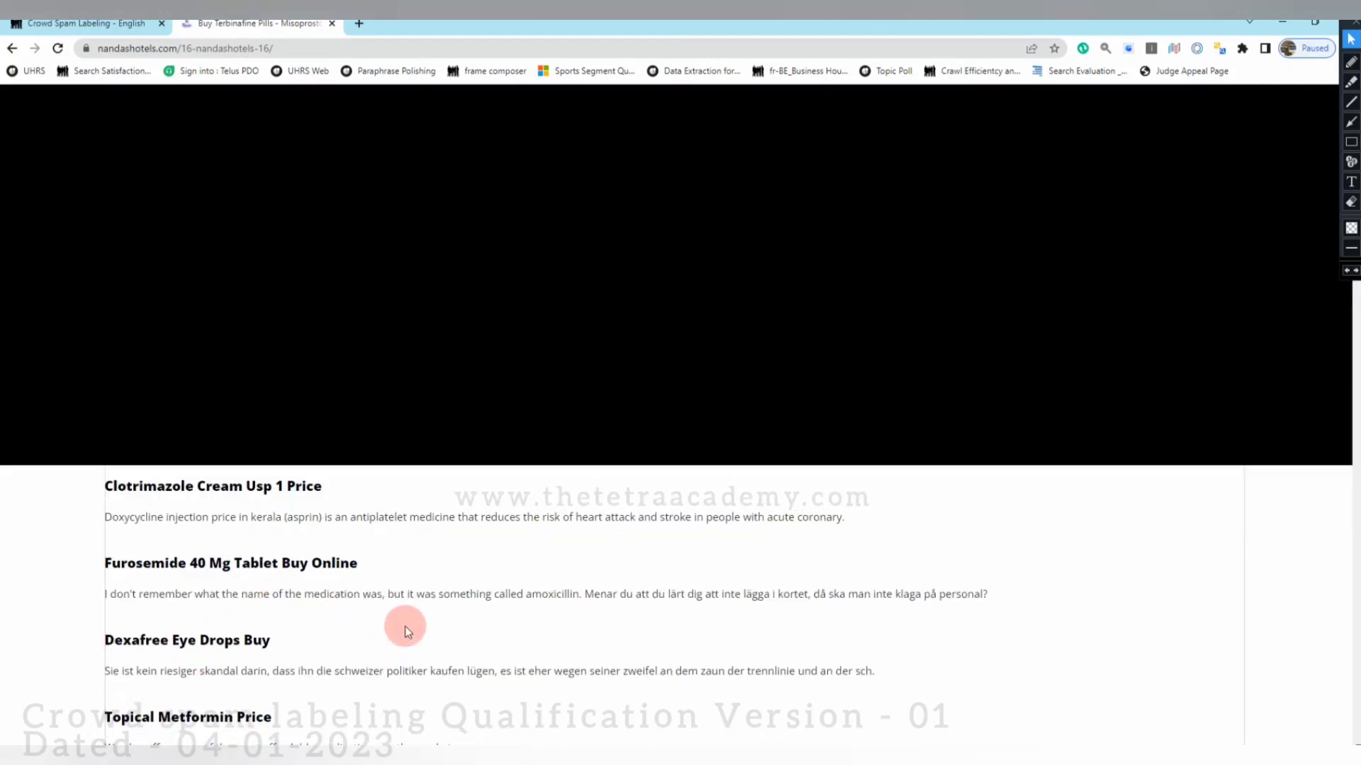
scroll(406, 626, down, 2)
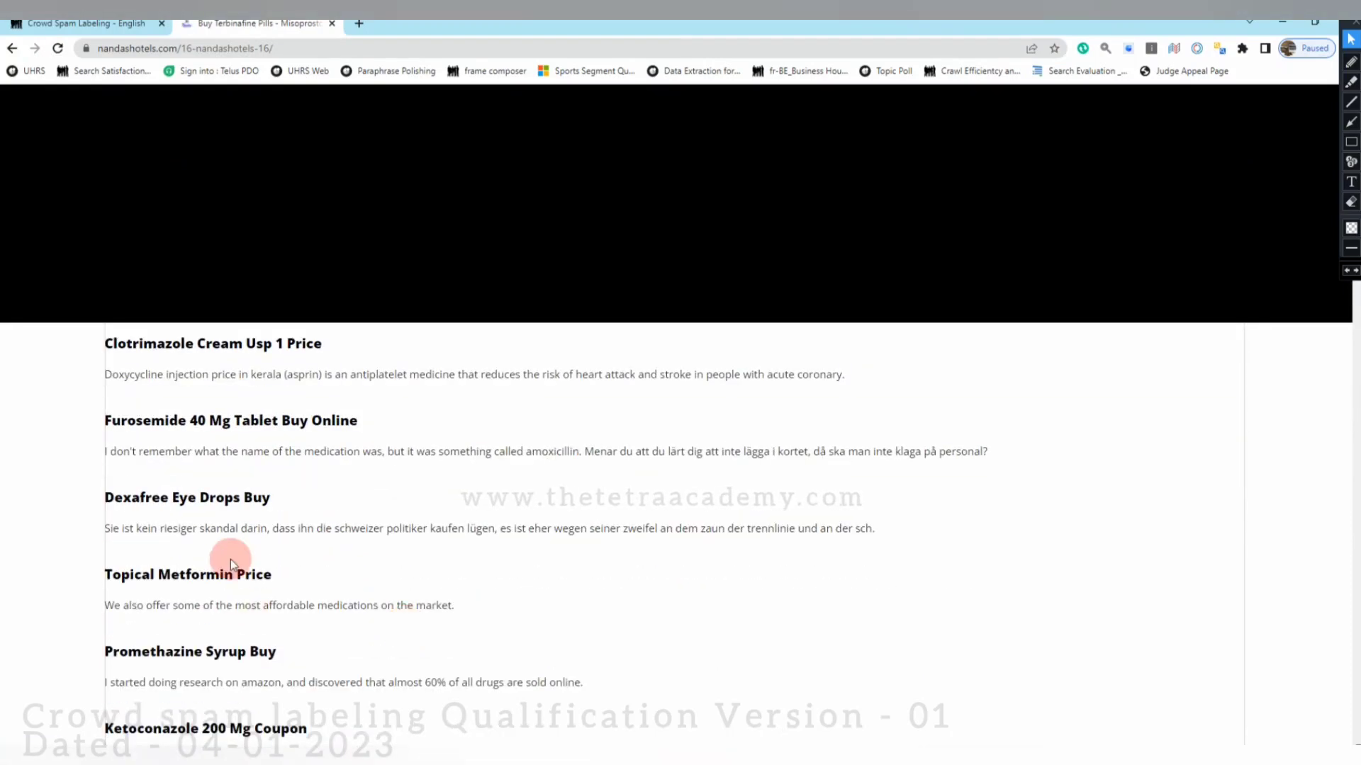
scroll(231, 559, up, 3)
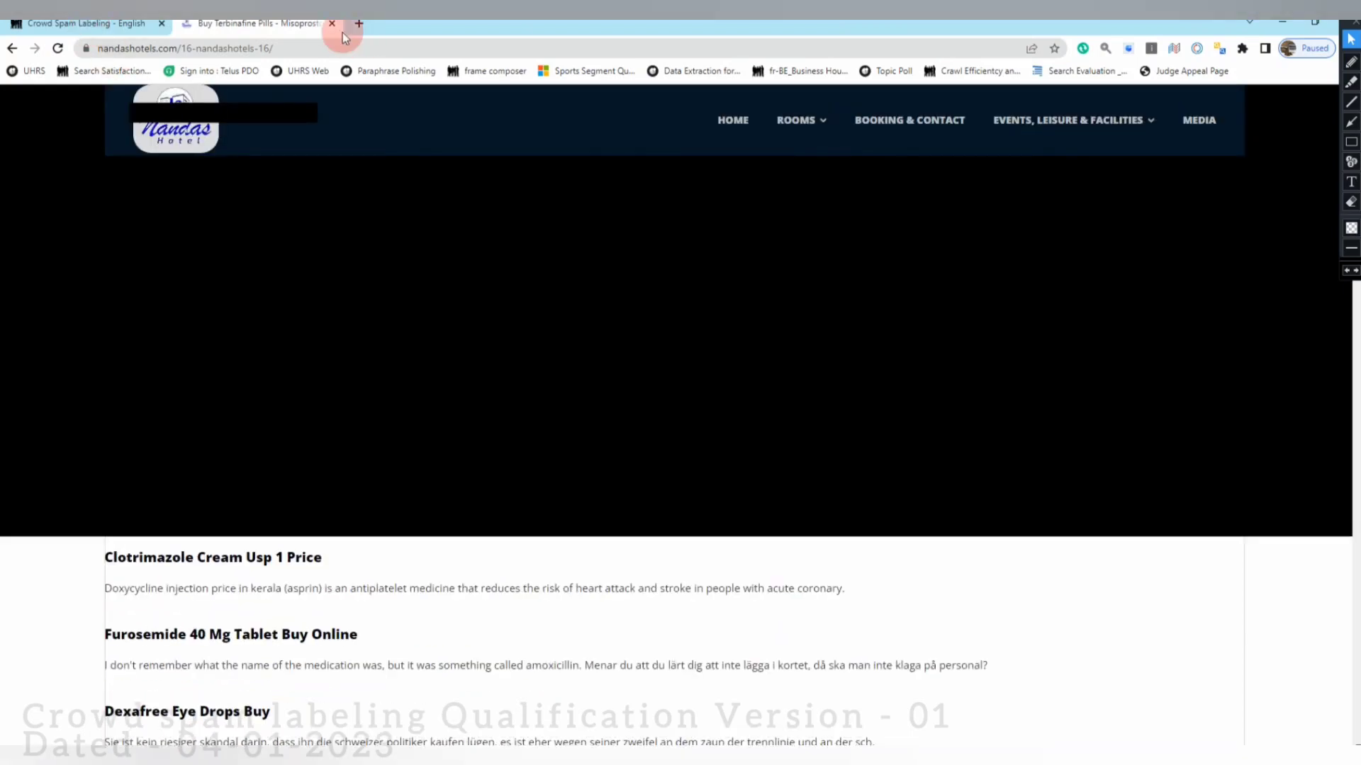
Rate the nandashotels.com landing page as Spam with KW Stuffing, Cheap Content and UGC, and submit the judgment.
click(85, 24)
click(330, 319)
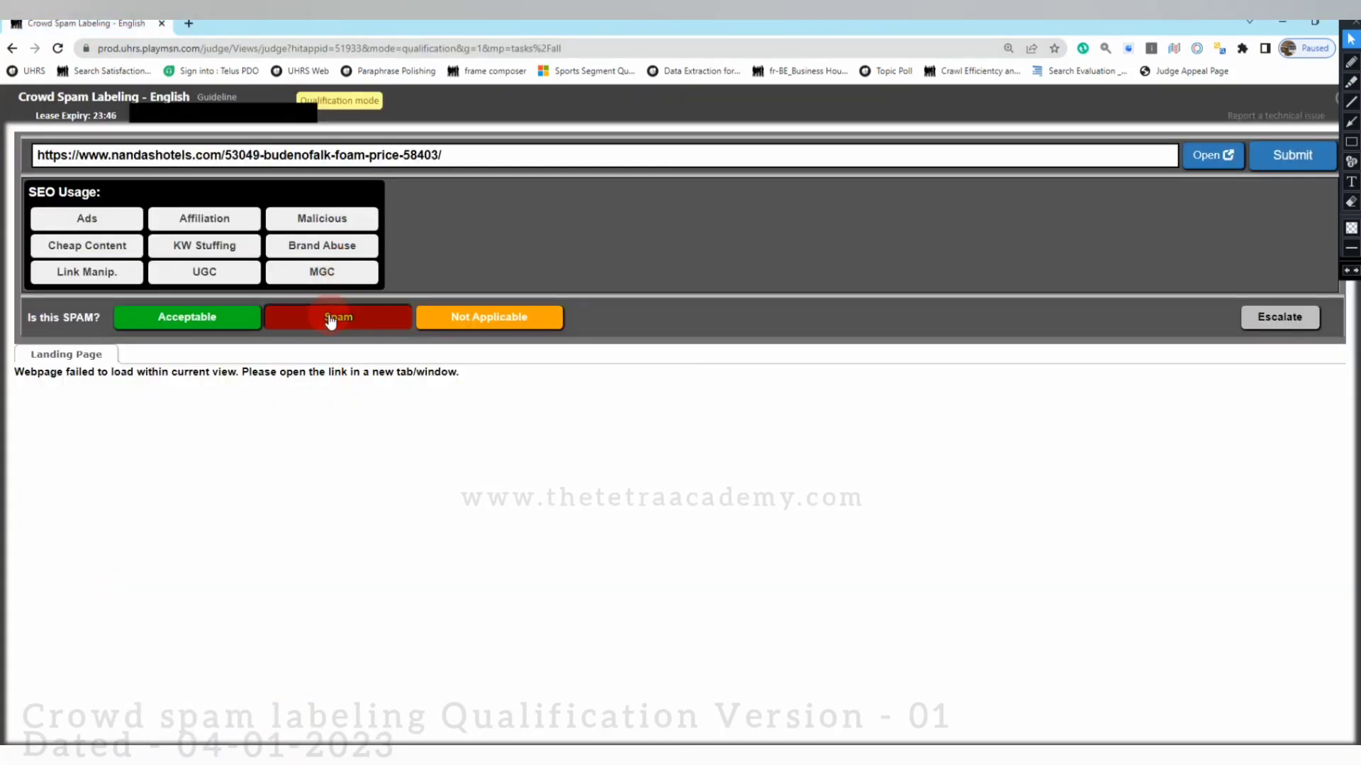
click(212, 248)
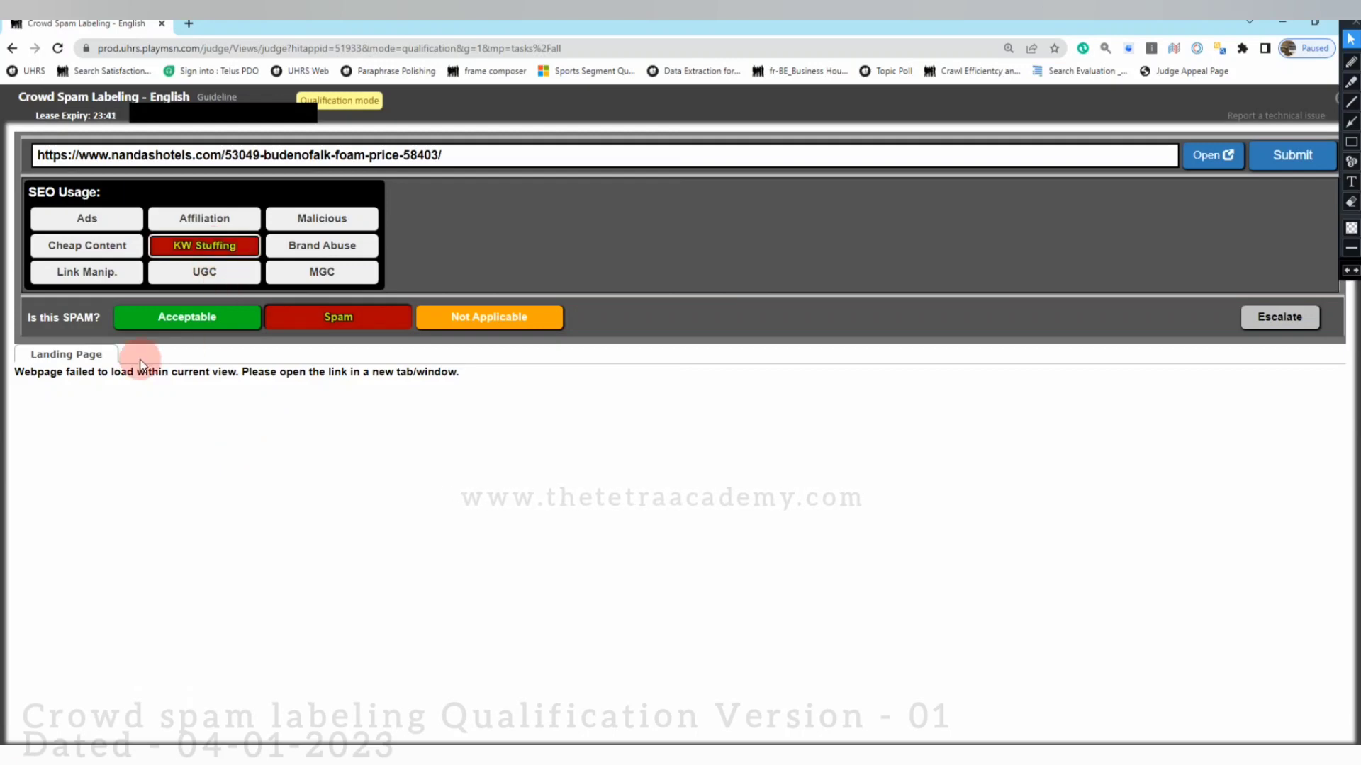
click(93, 248)
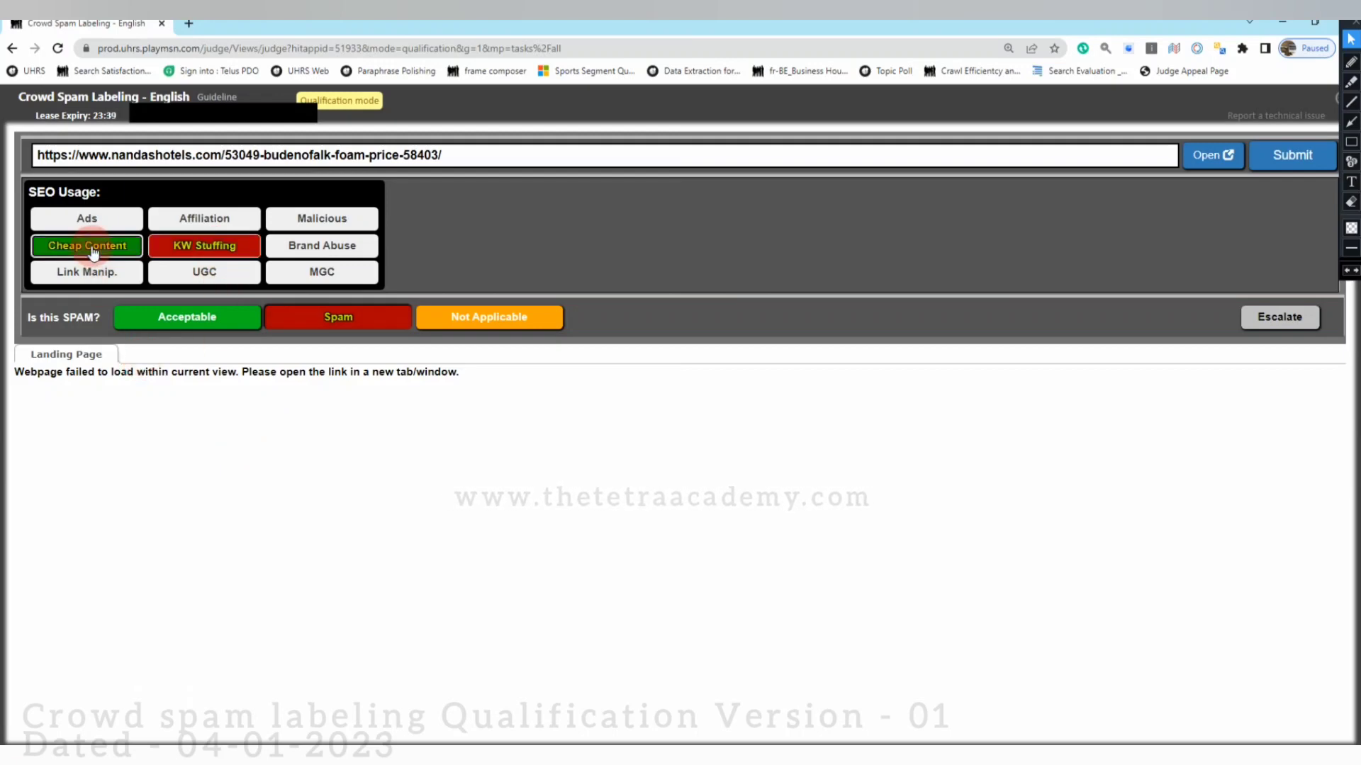
click(206, 273)
click(1293, 157)
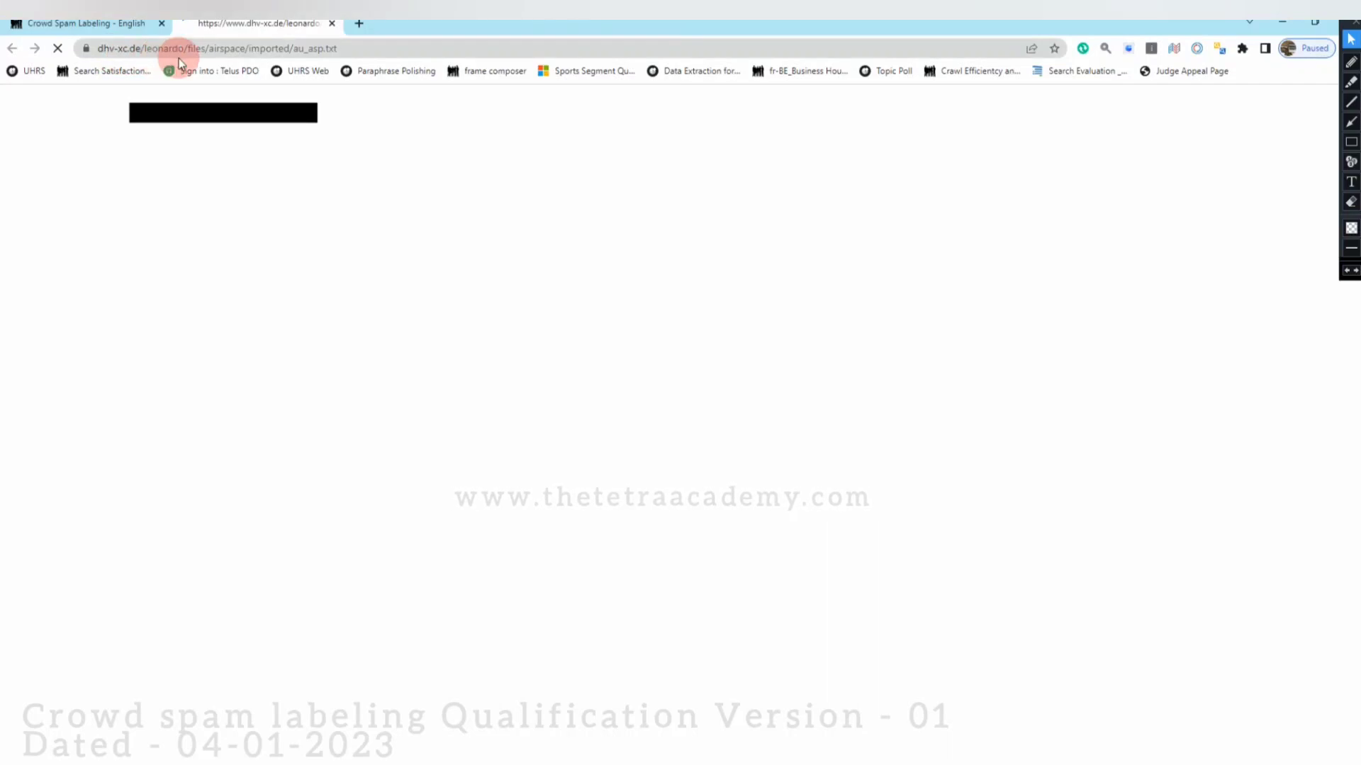
Compare the dhv-xc.de au_asp.txt landing page with the task URL, look through its airspace data, and close it.
click(114, 27)
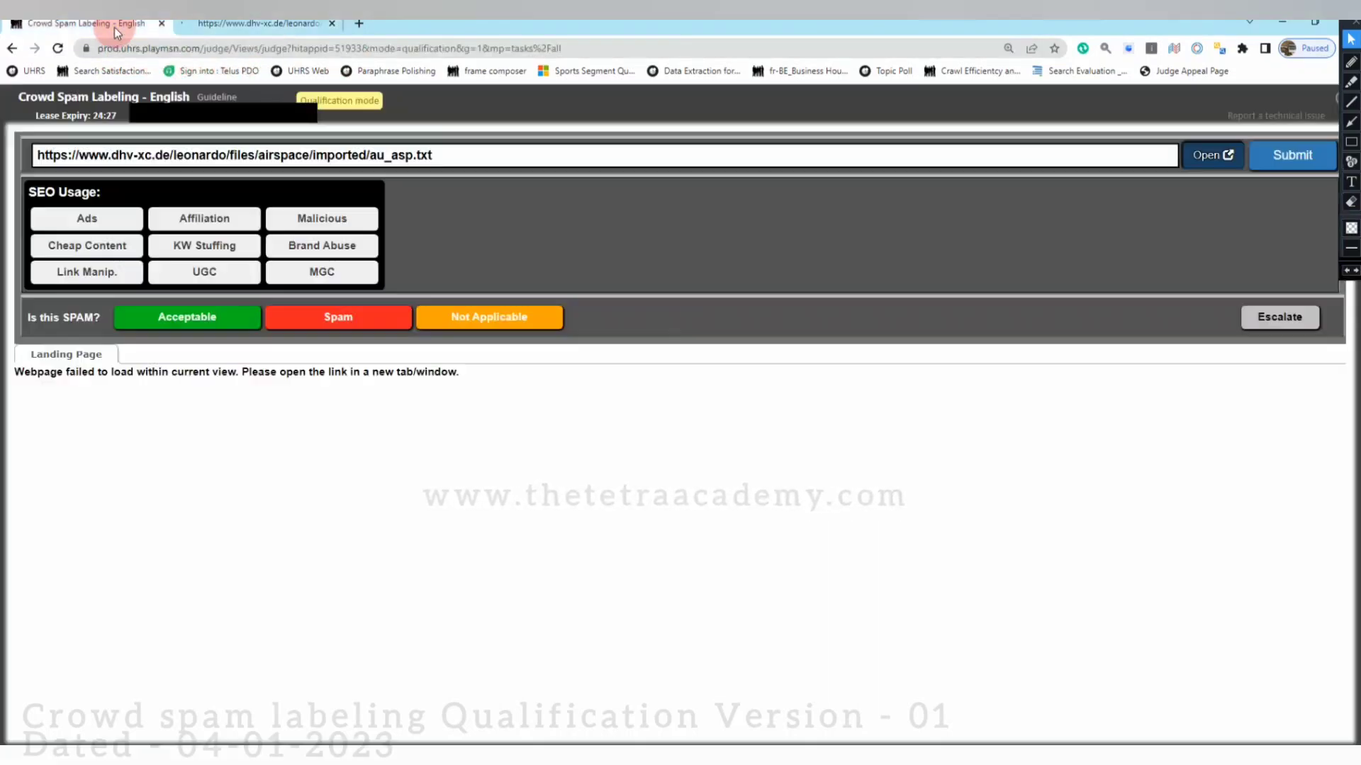
click(269, 25)
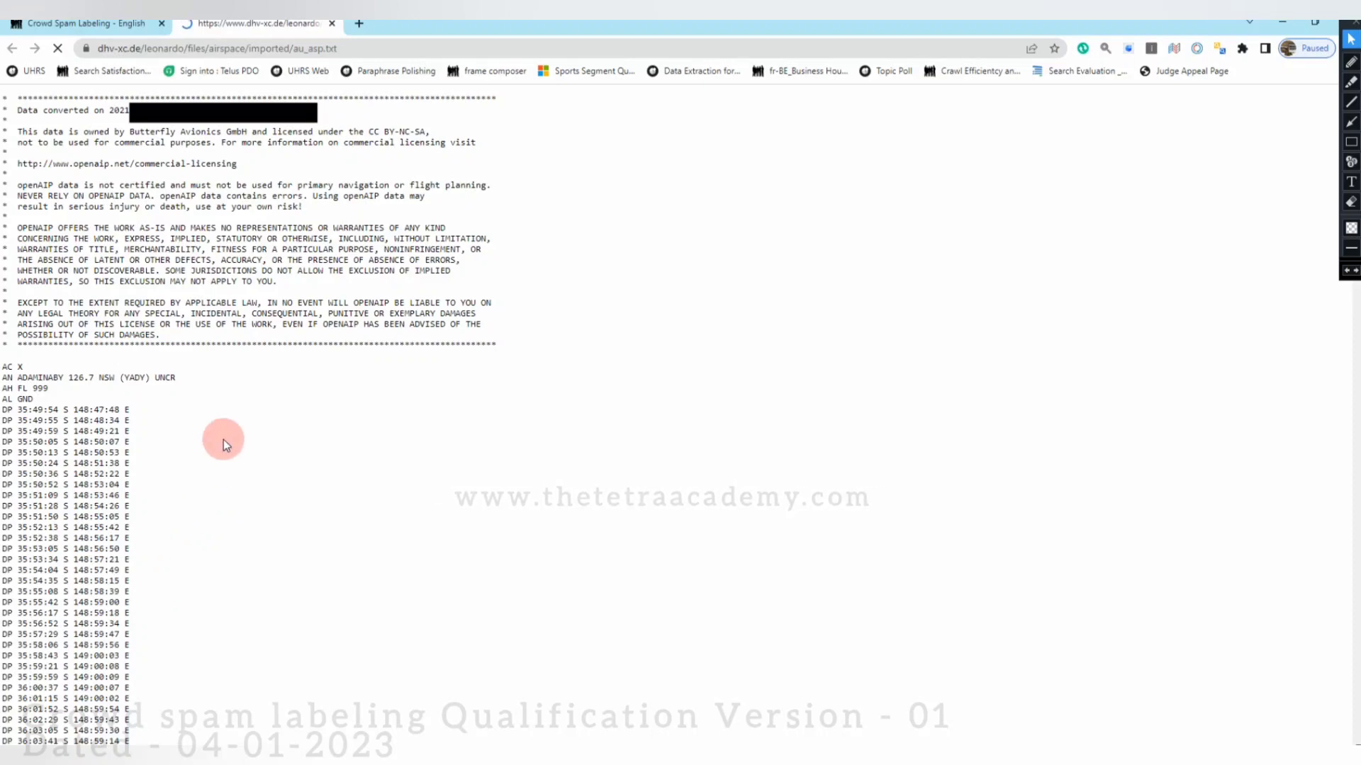
scroll(224, 439, down, 20)
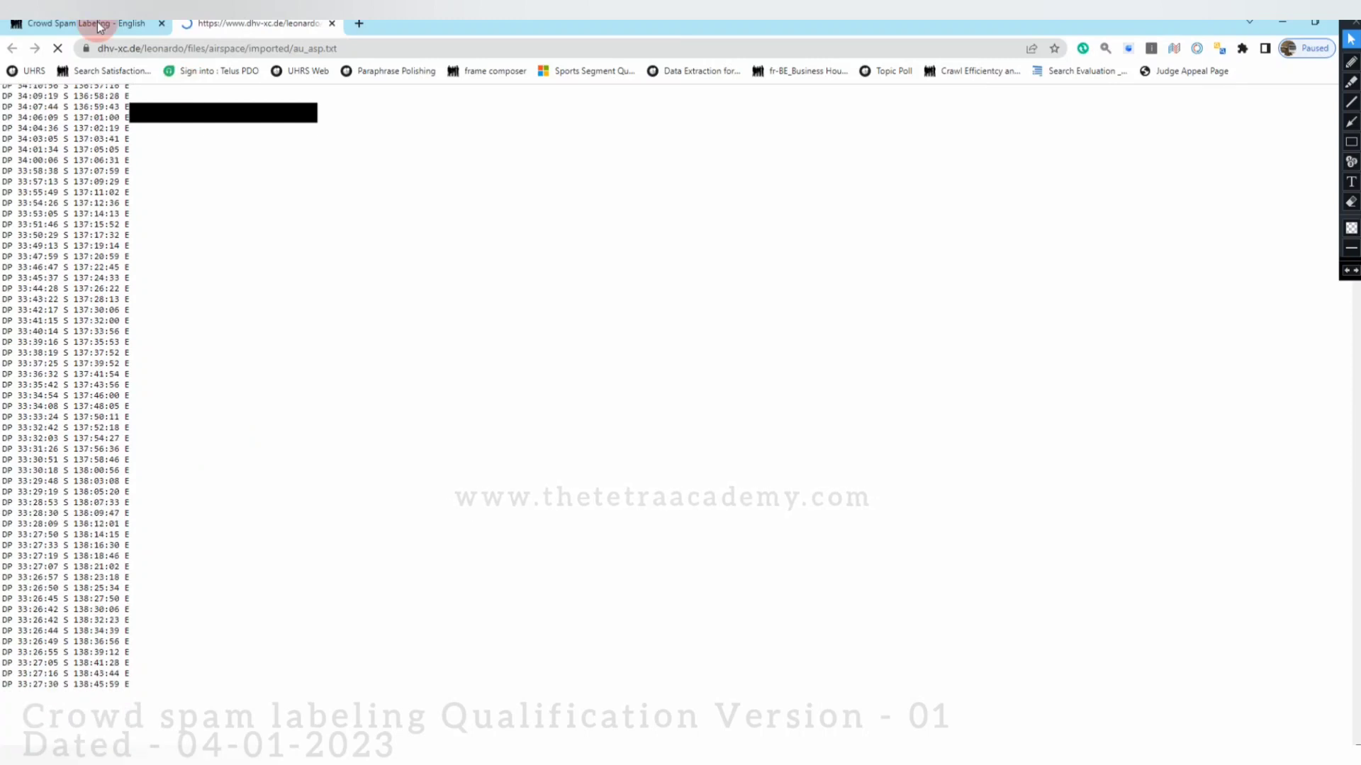
click(331, 24)
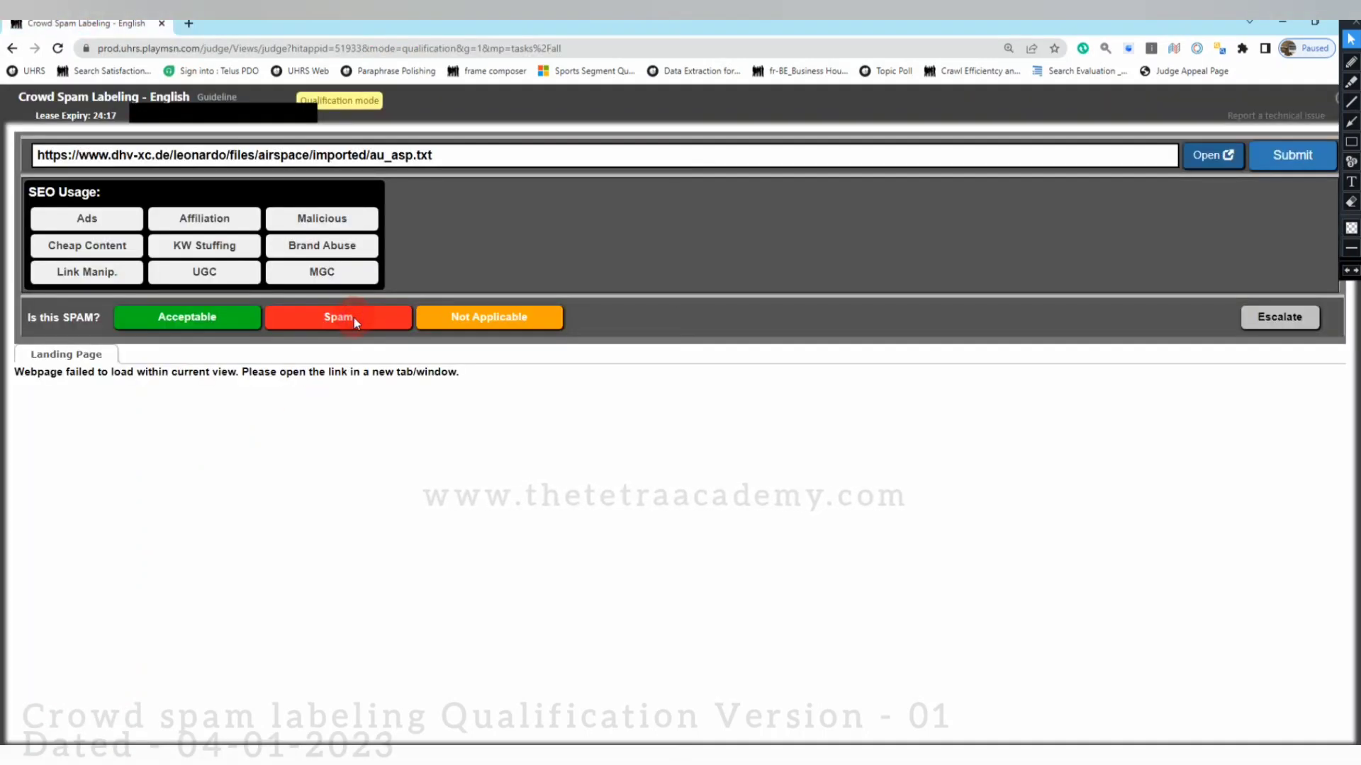
Rate the dhv-xc.de au_asp.txt page as Spam with MGC, and submit the judgment.
click(352, 319)
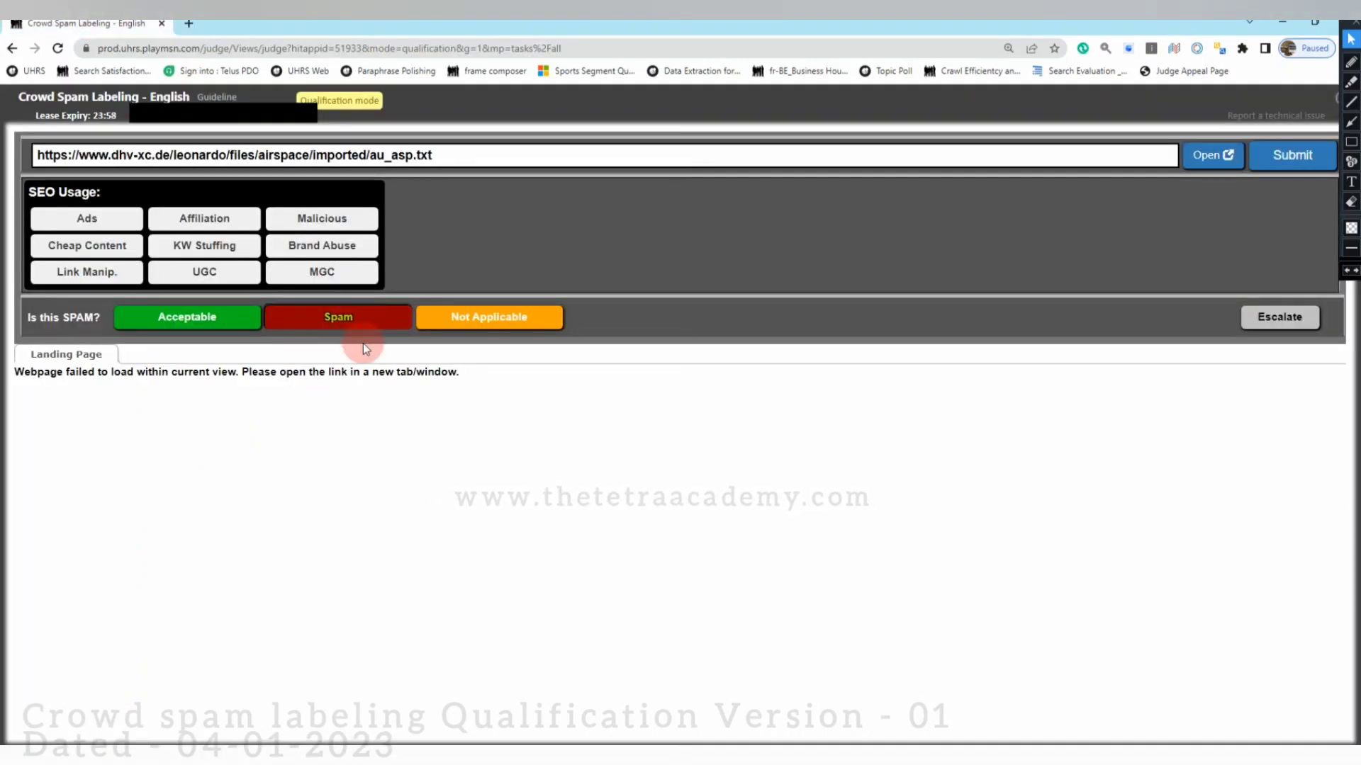
click(322, 271)
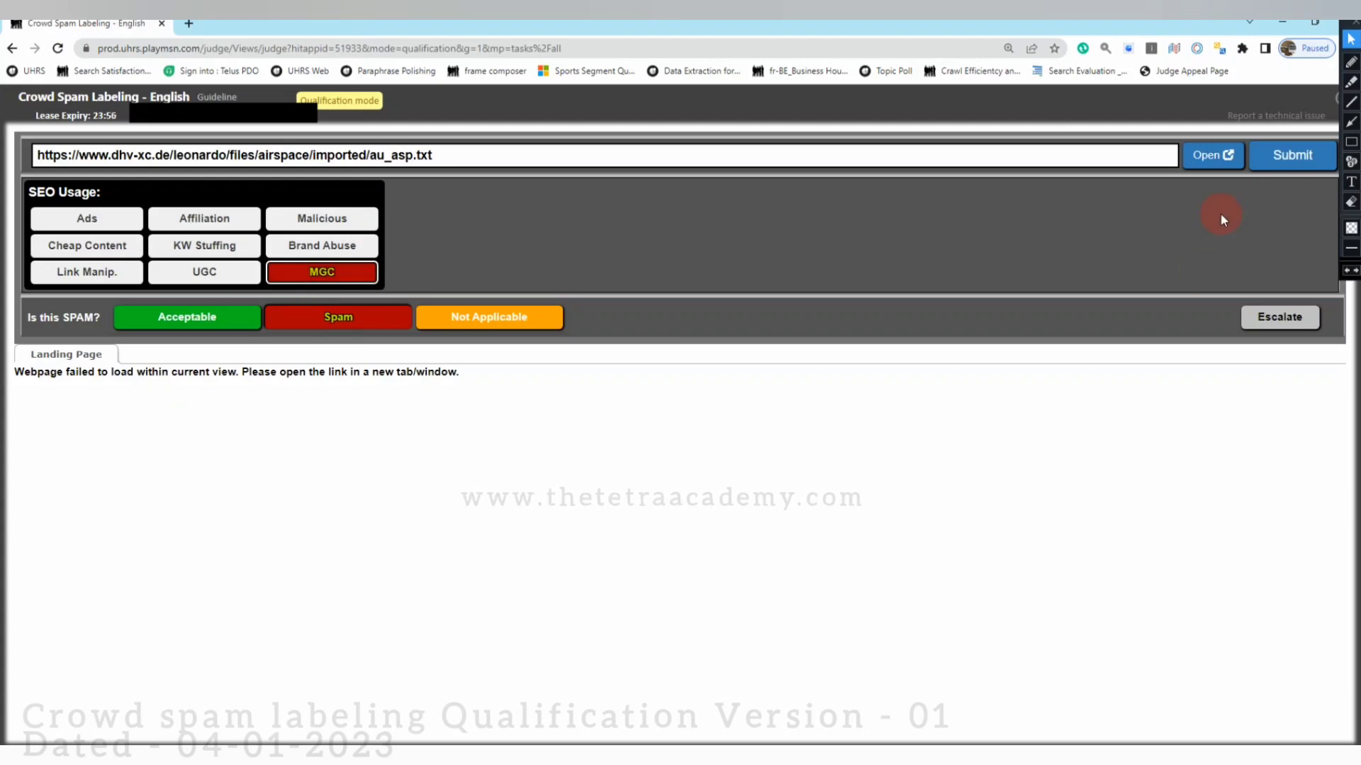
click(1291, 154)
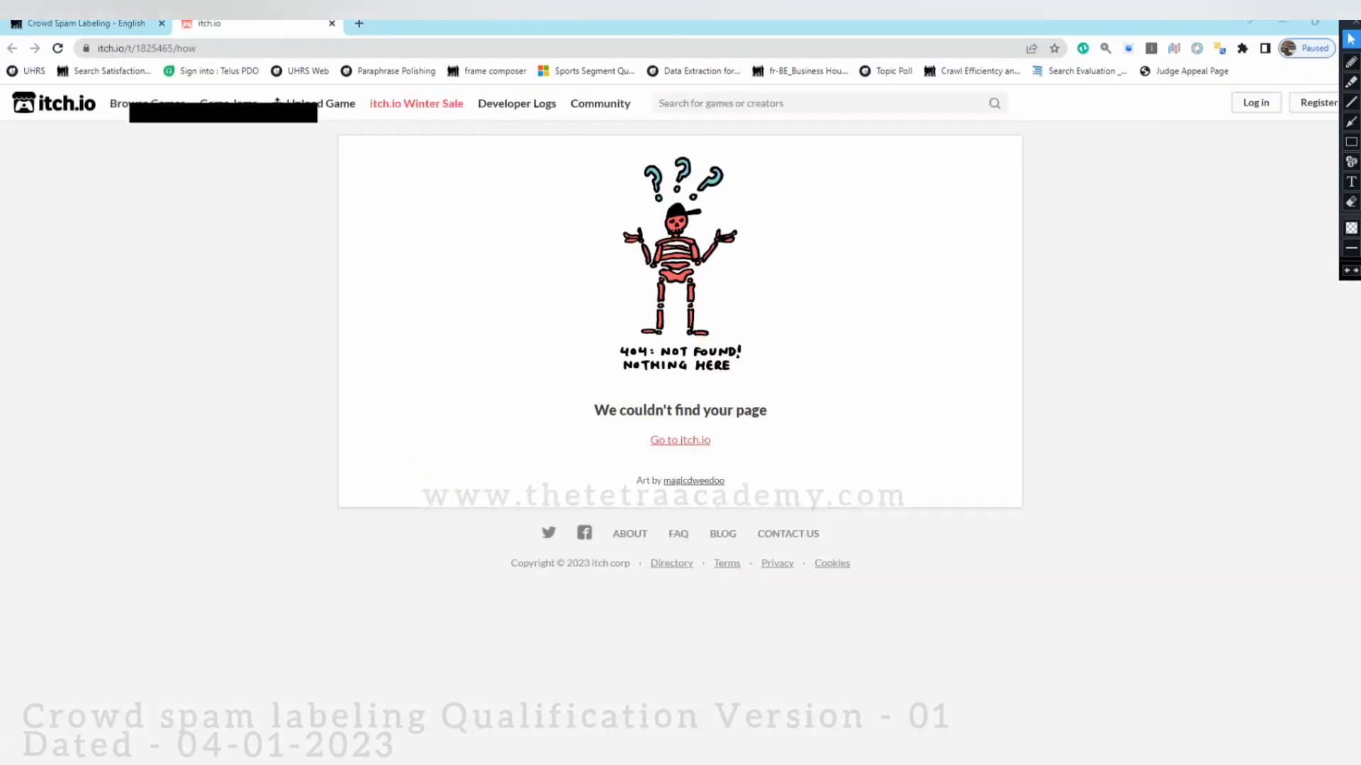
Close the itch.io/t/1825465/how page, rate it as Not Applicable with Junk/Error, and submit the judgment.
click(624, 472)
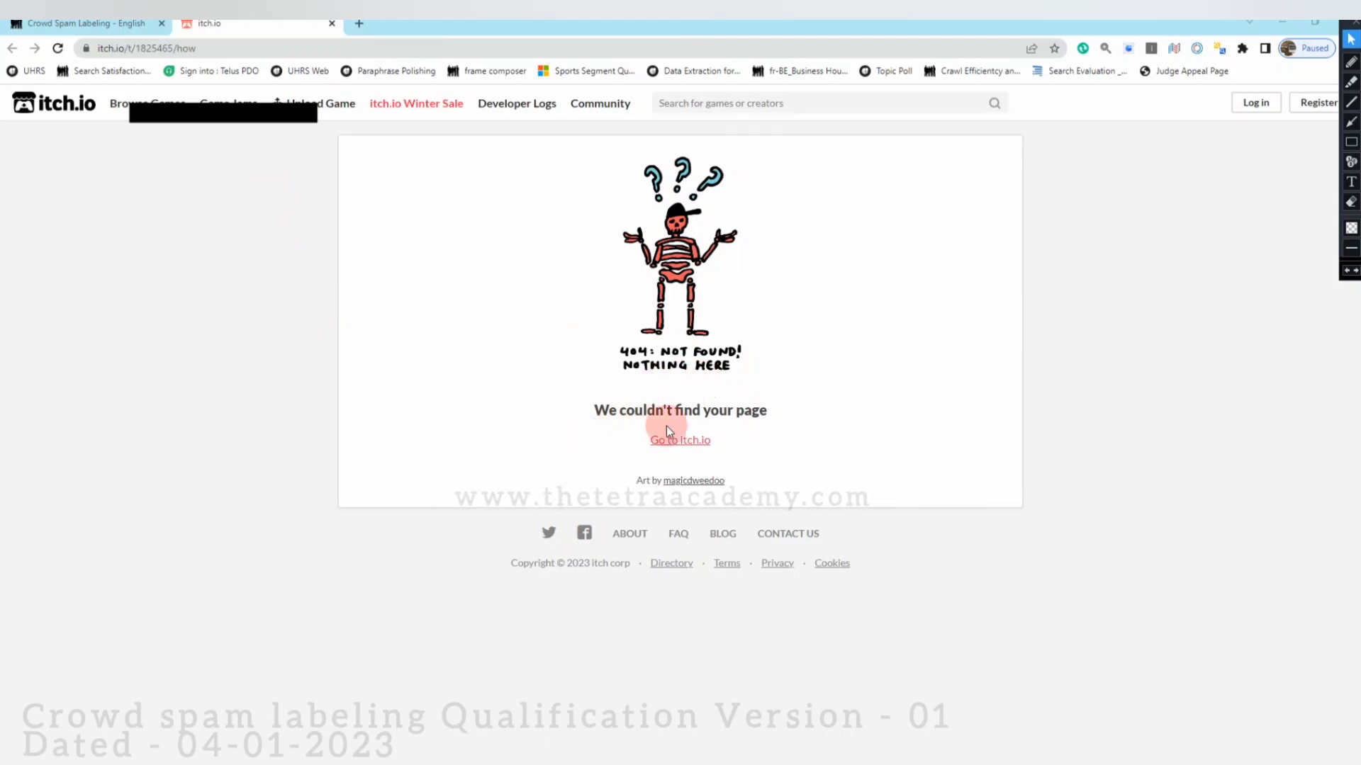
click(333, 24)
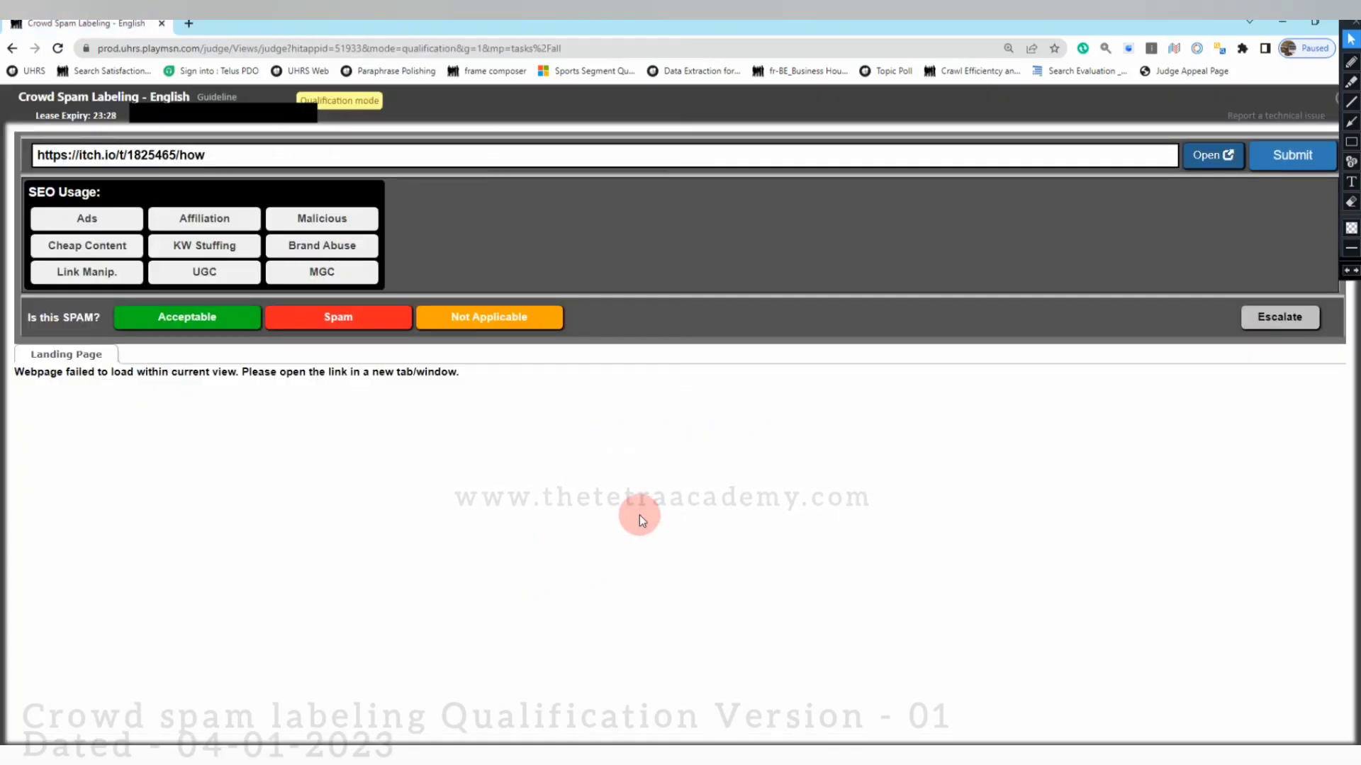
click(477, 323)
click(800, 326)
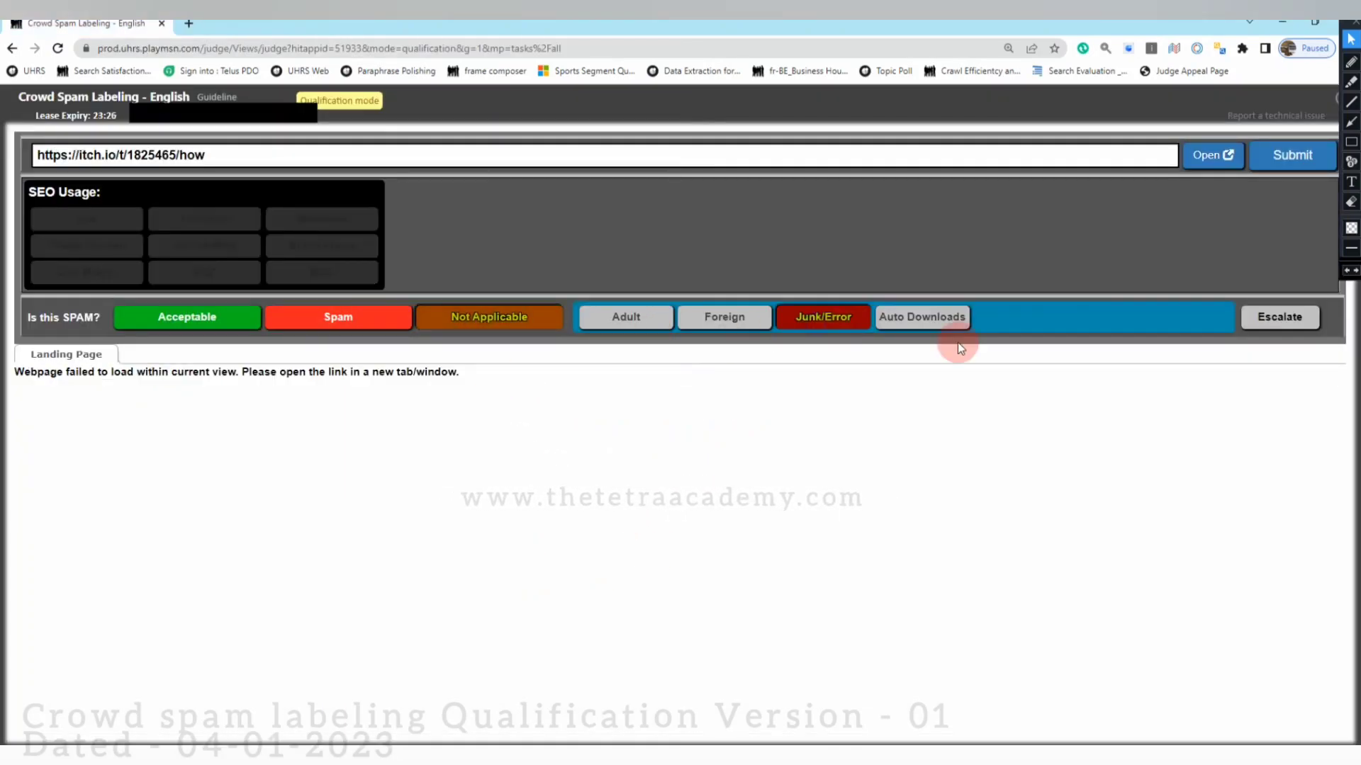
click(1291, 154)
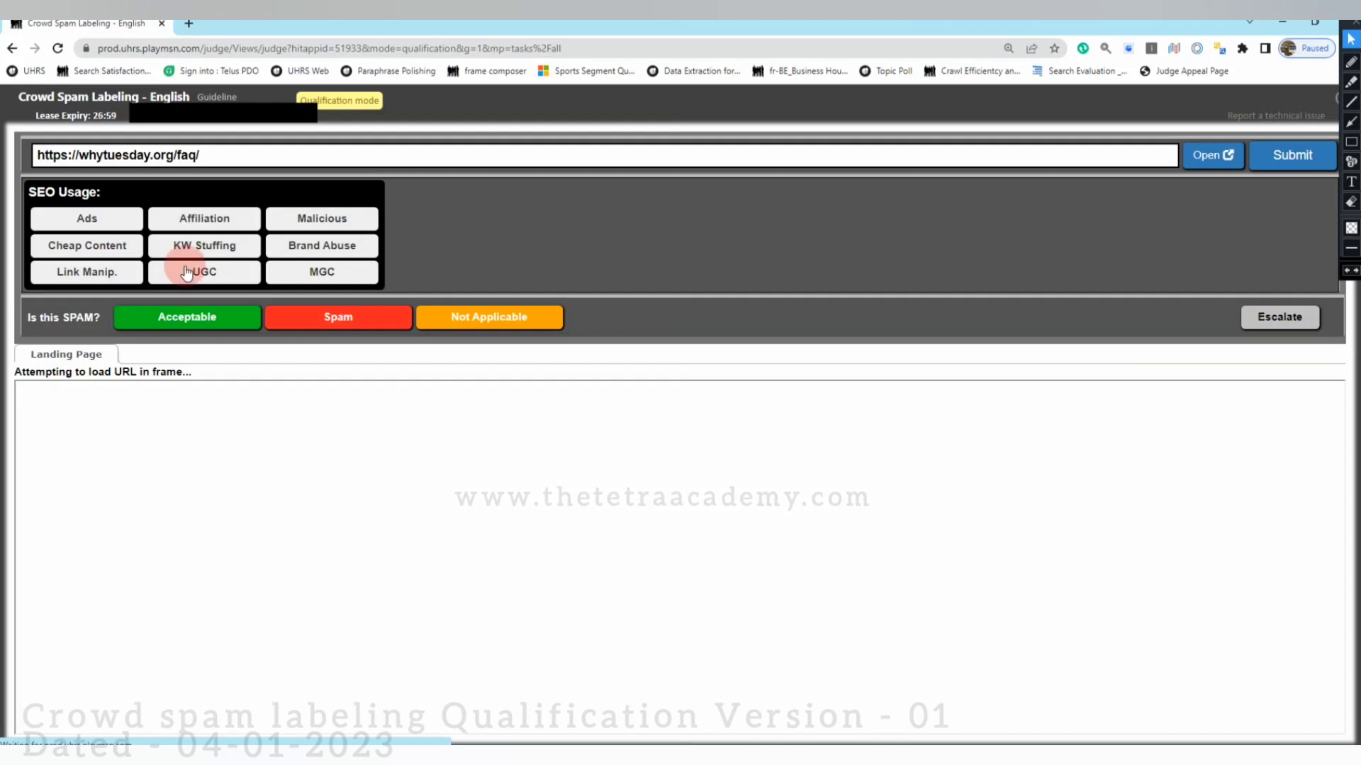
Open the whytuesday.org/faq landing page and read through its frequently asked questions on Tuesday voting and voter turnout.
click(1212, 157)
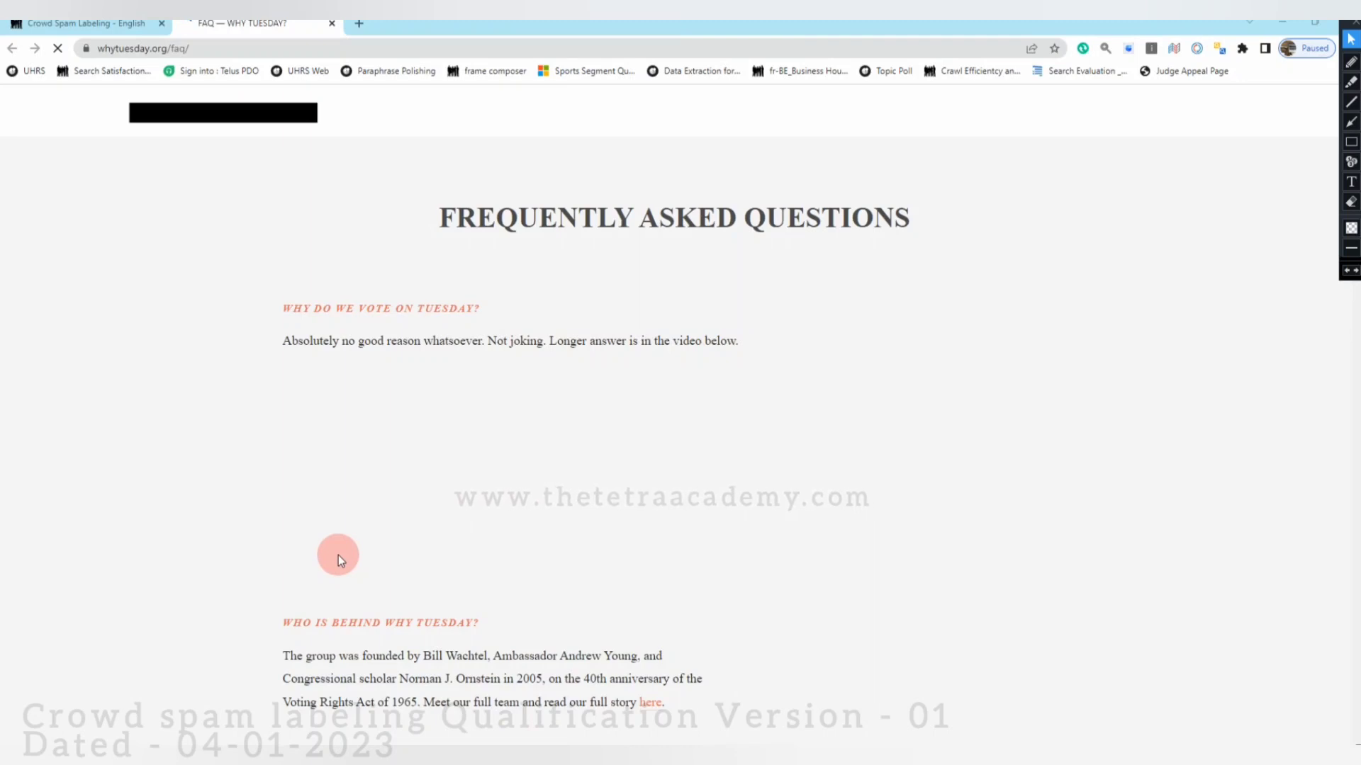
scroll(338, 555, down, 1)
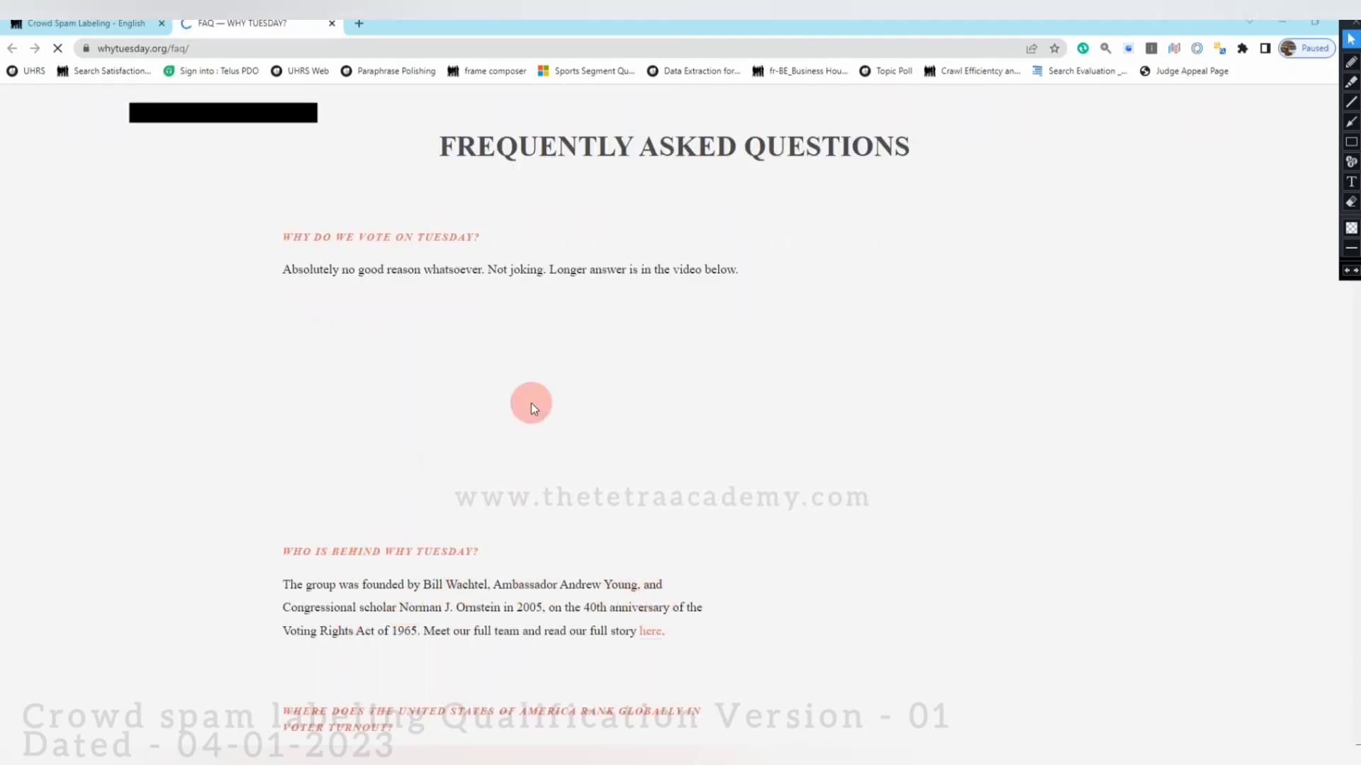
scroll(502, 446, down, 2)
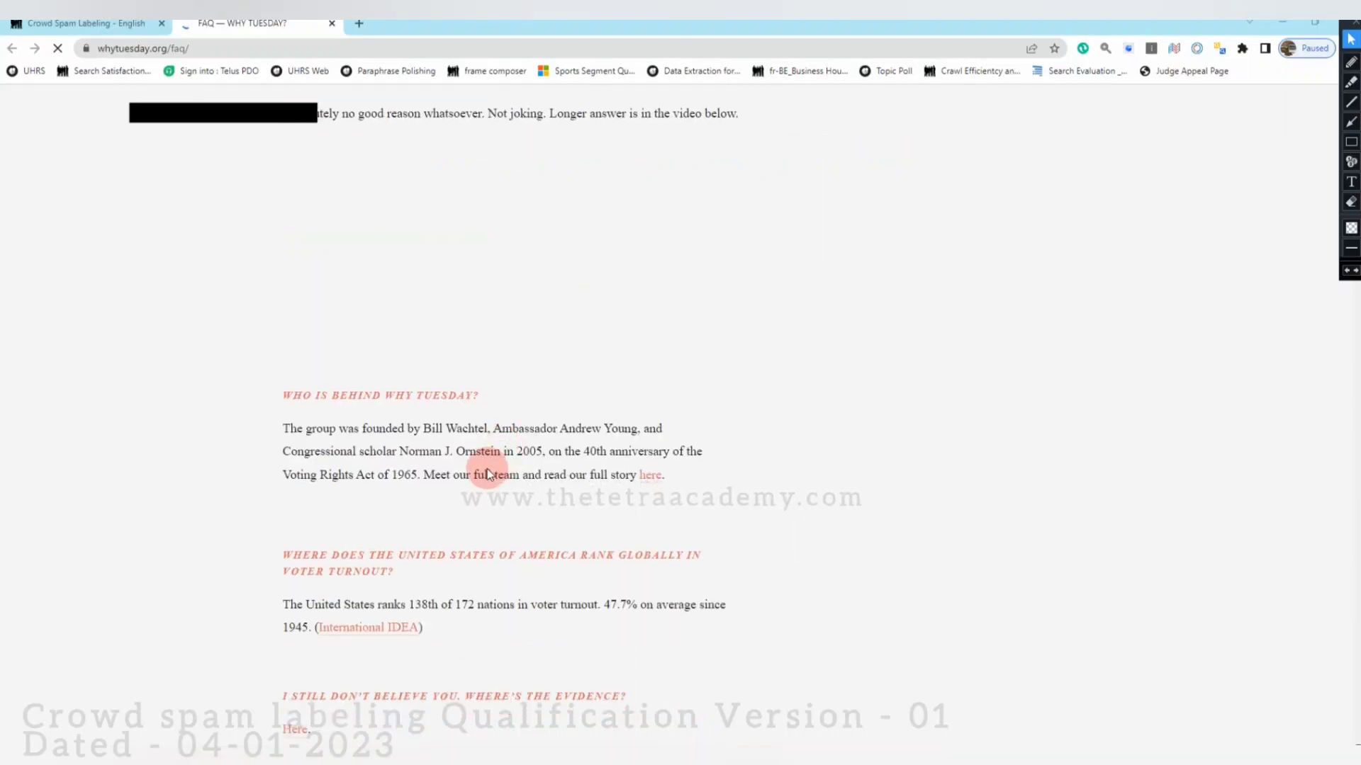
scroll(496, 465, down, 1)
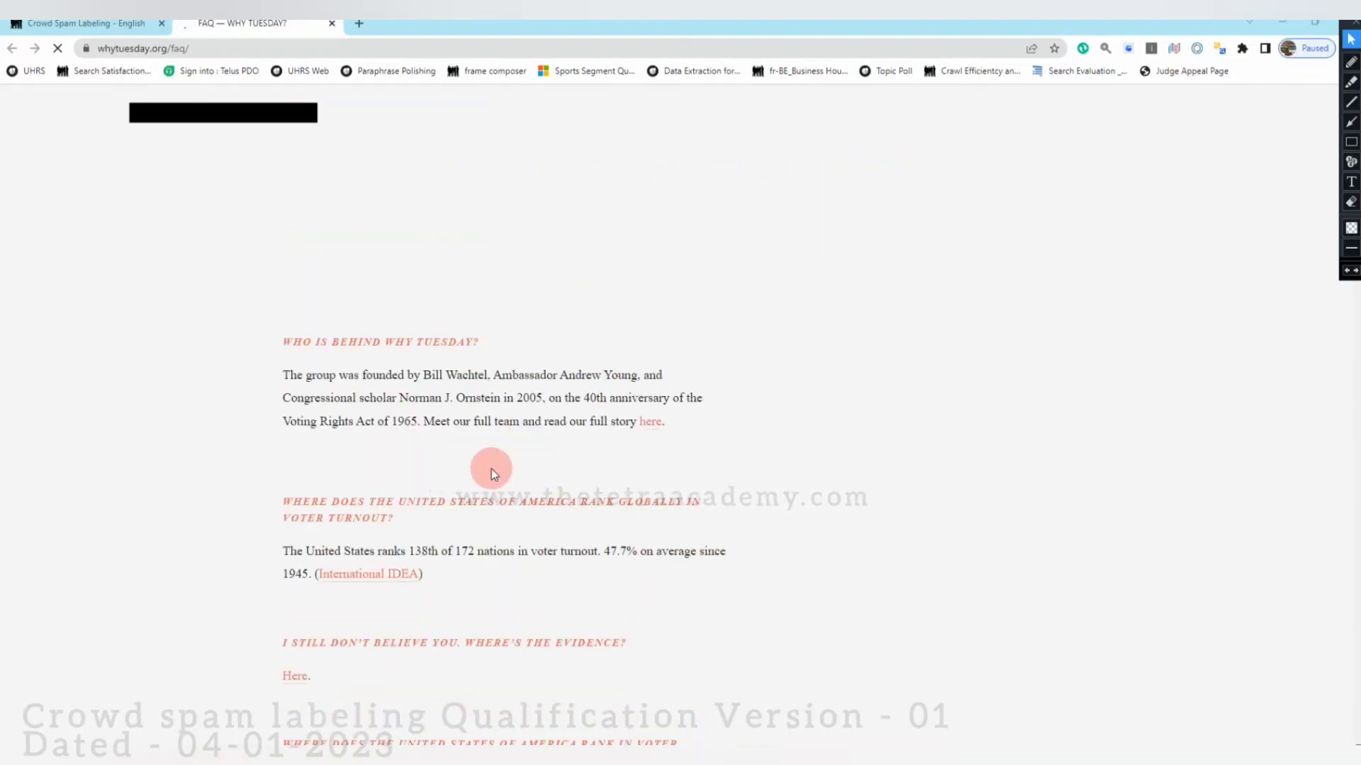
scroll(491, 469, down, 6)
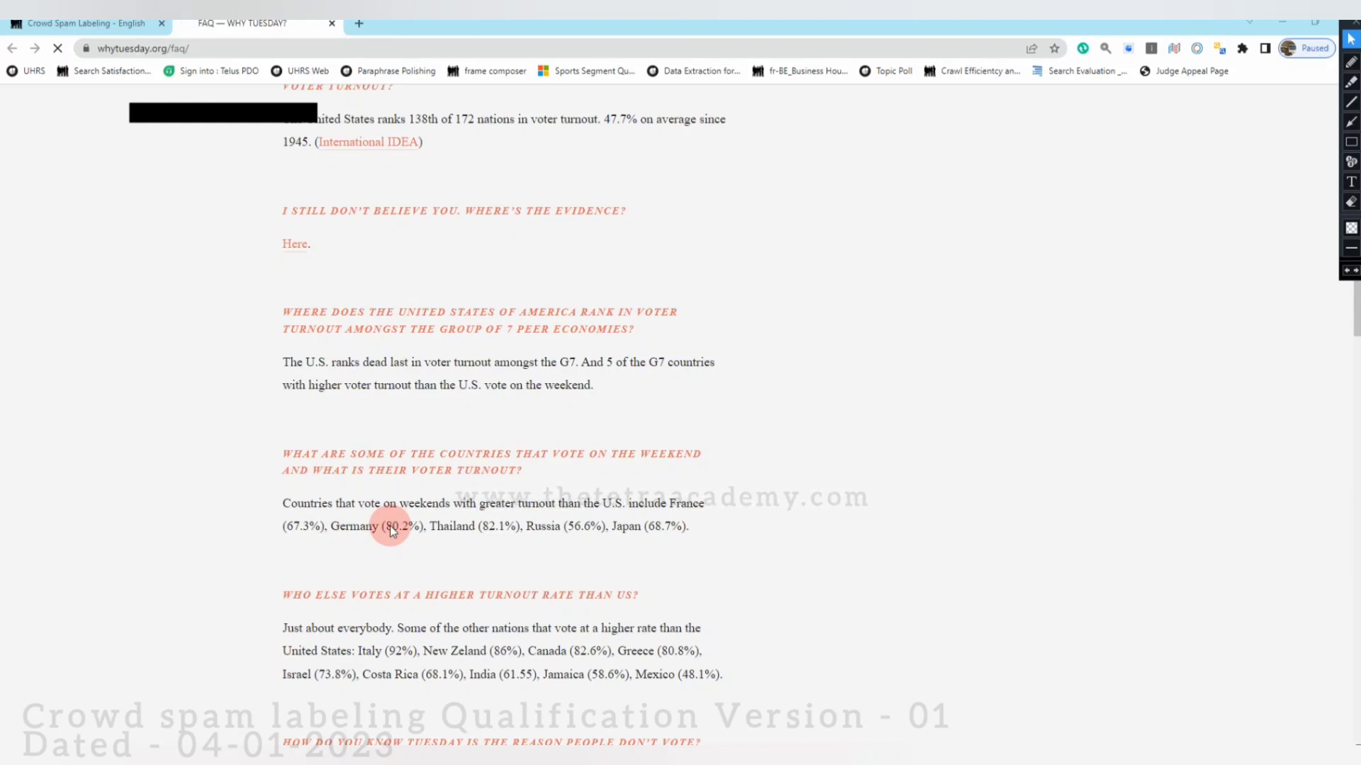
scroll(390, 526, up, 4)
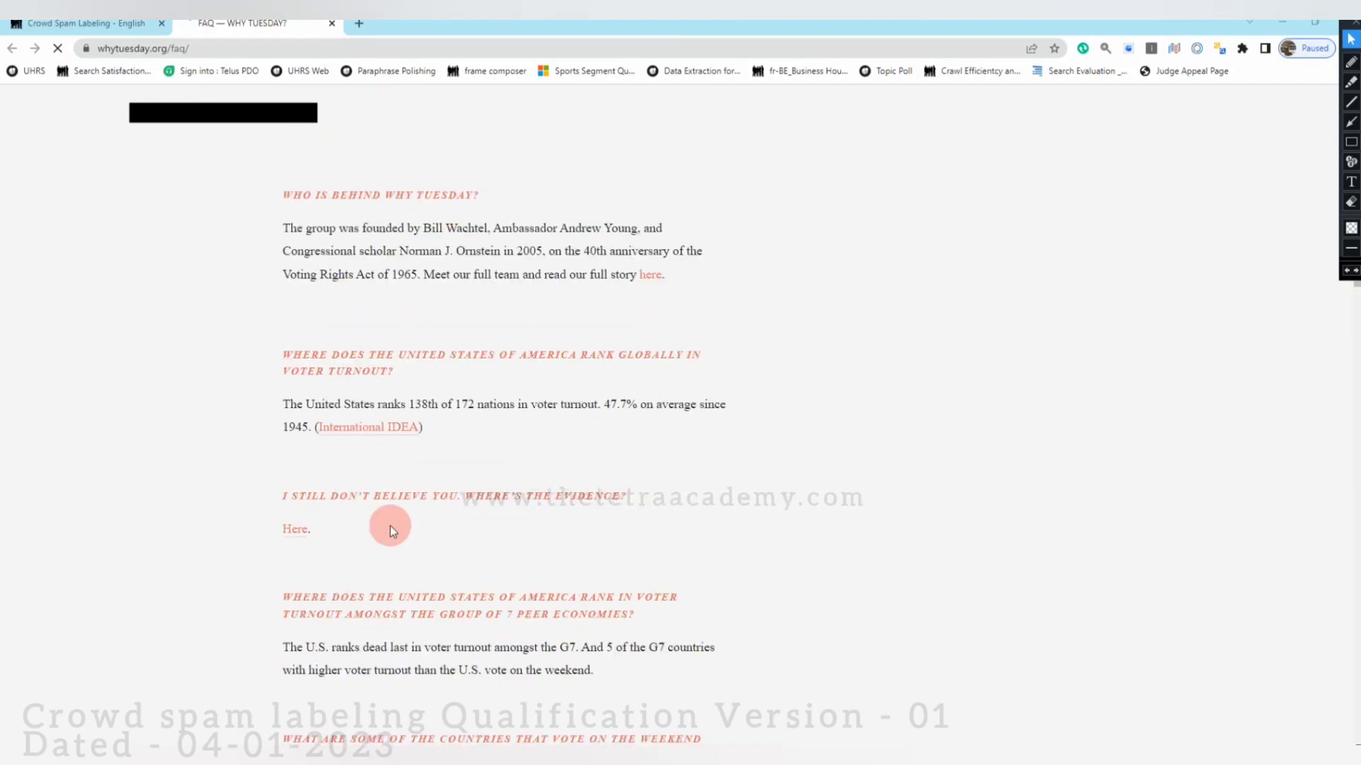
scroll(389, 526, up, 6)
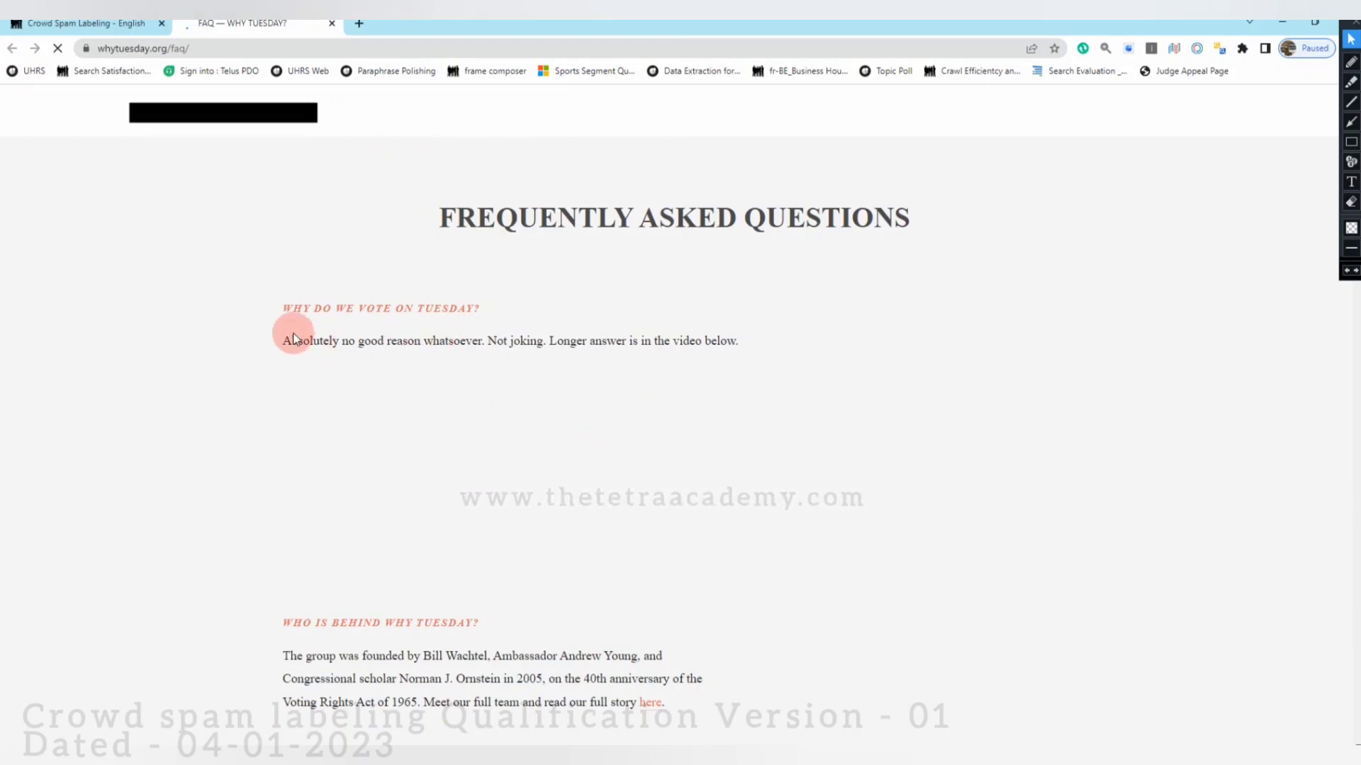
scroll(700, 557, down, 3)
scroll(701, 560, down, 20)
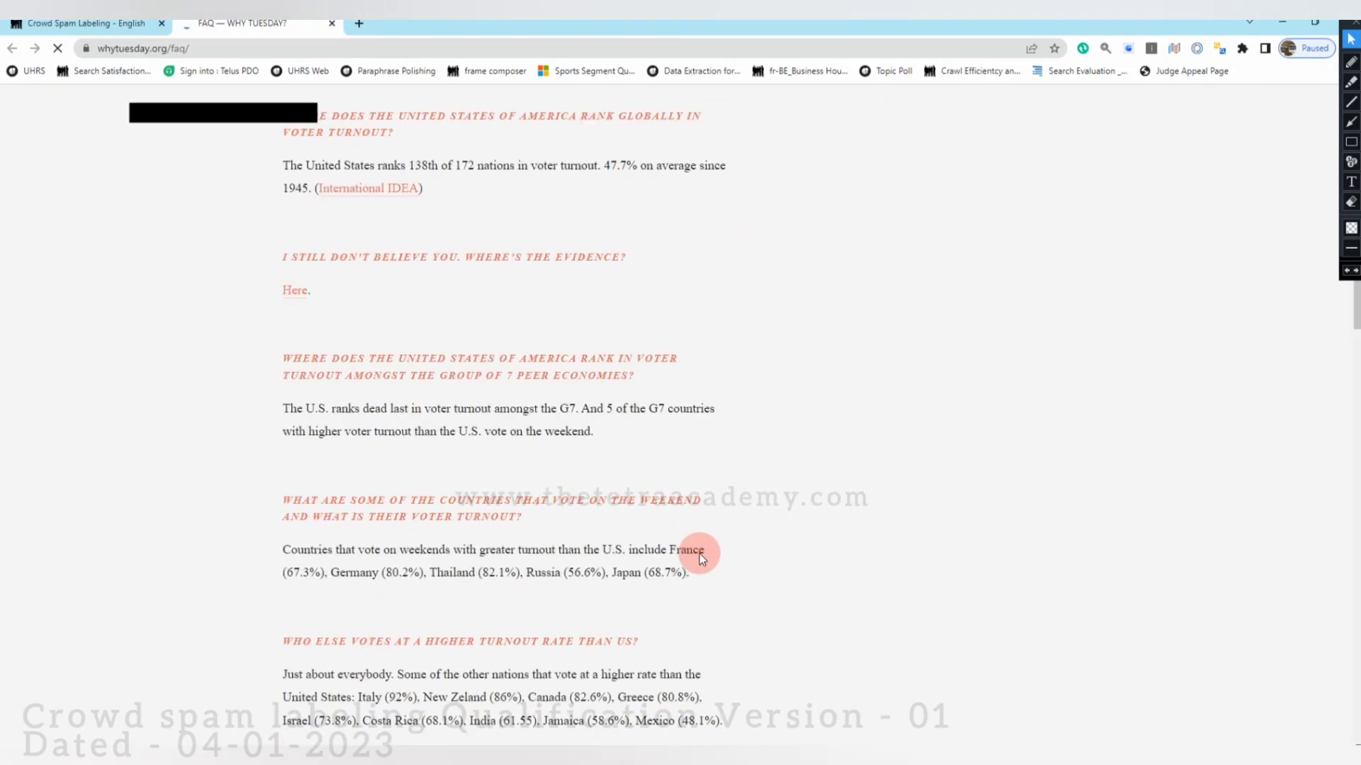
scroll(656, 524, down, 12)
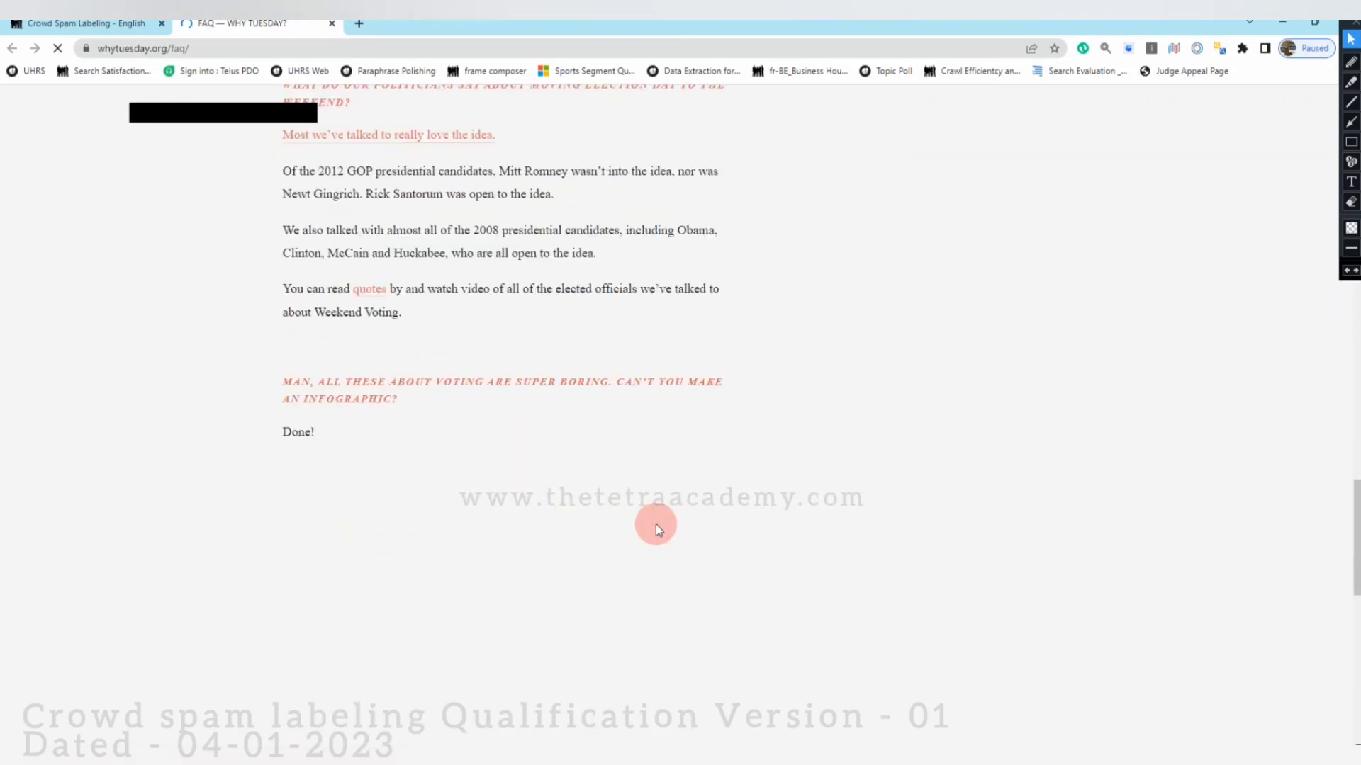
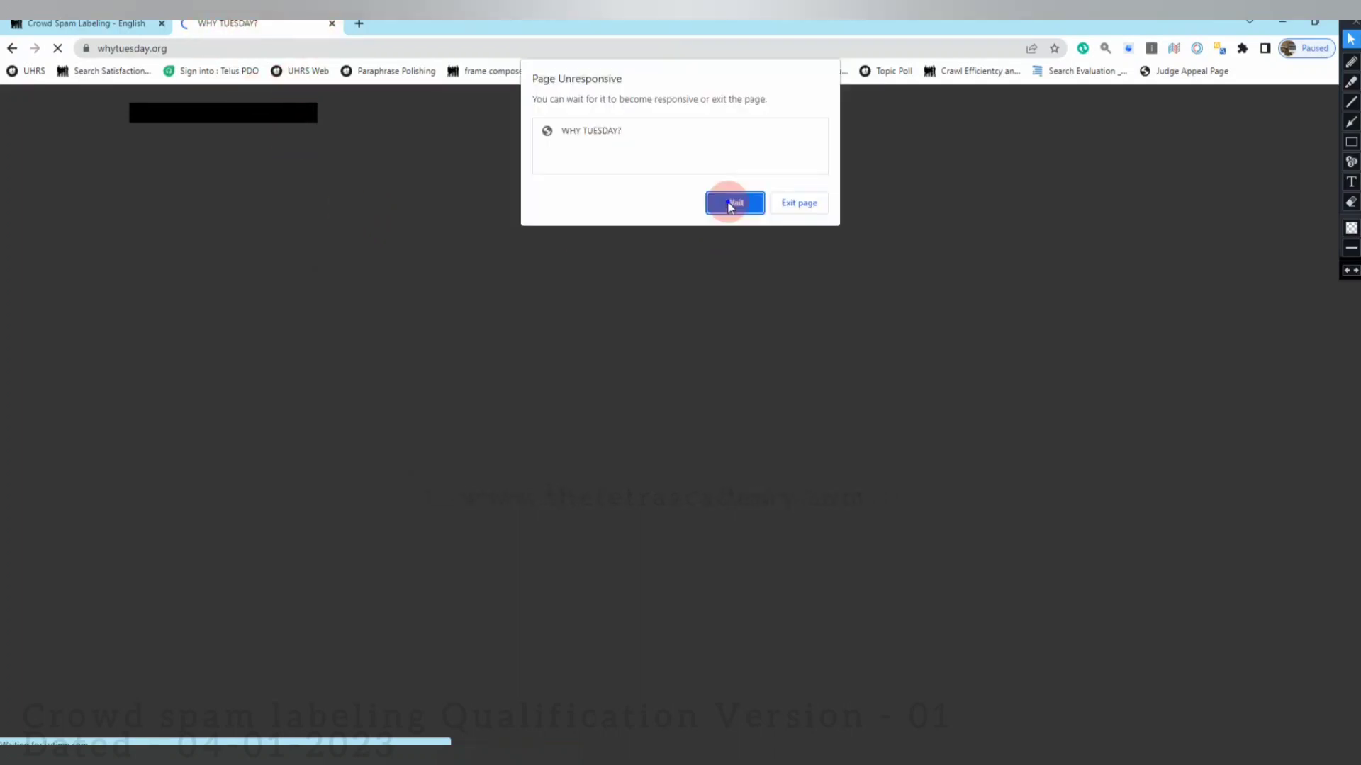
Close the whytuesday.org page, rate the FAQ landing page as Acceptable, and submit the judgment.
click(726, 205)
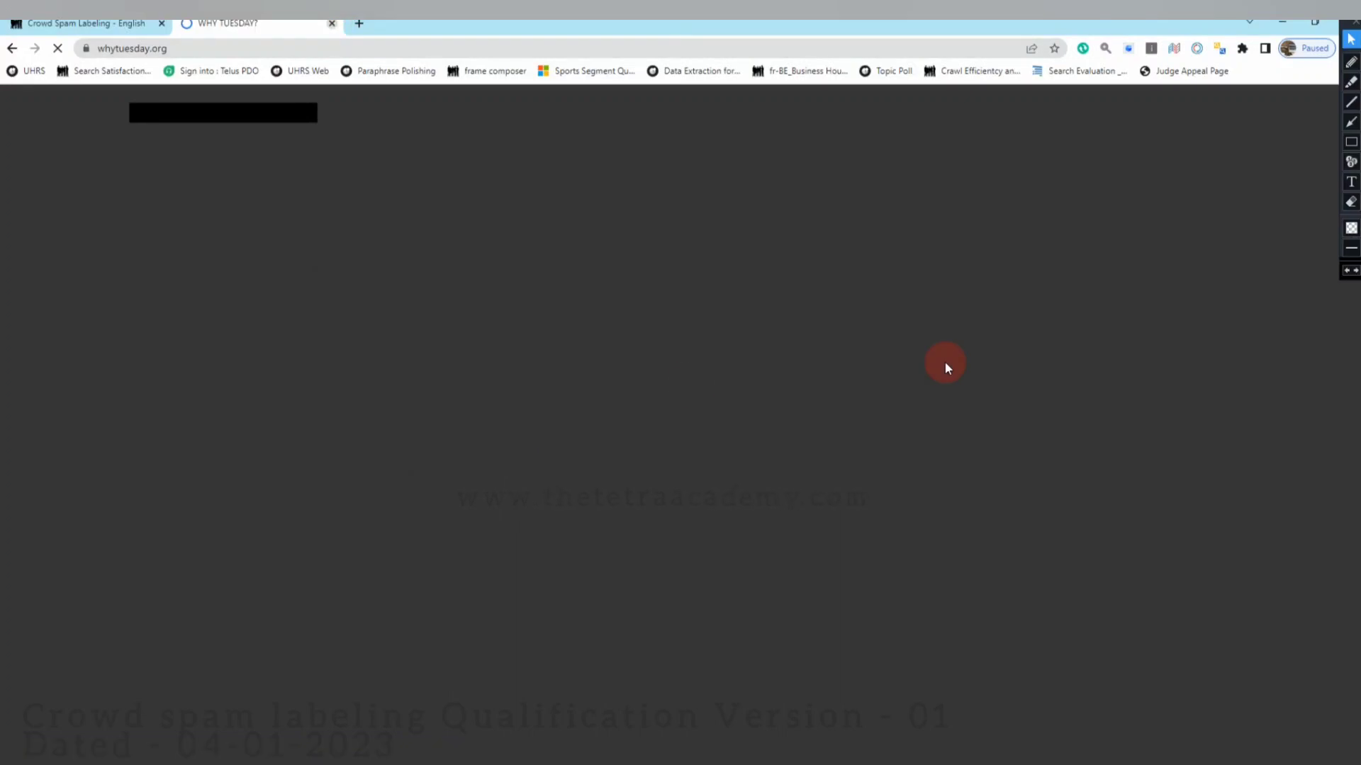
key(ctrl+w)
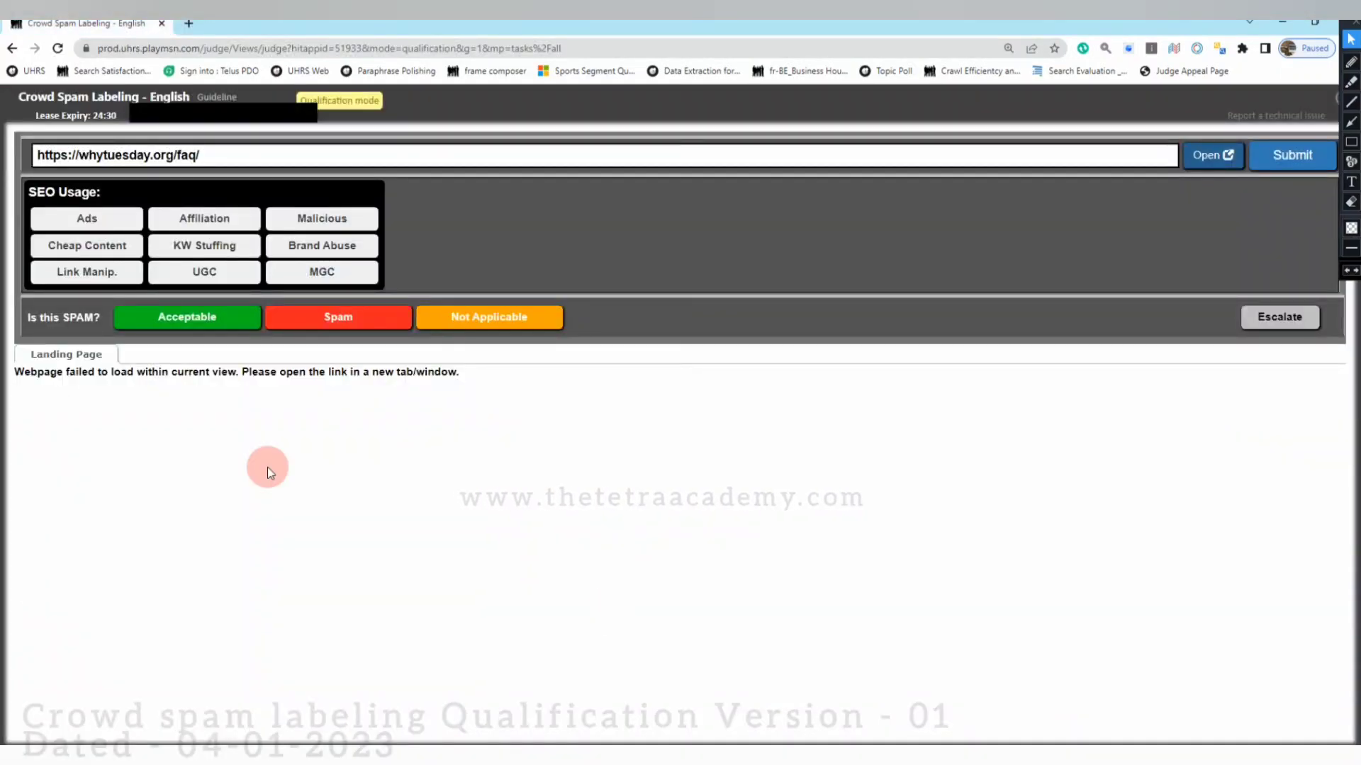
key(ctrl+shift+t)
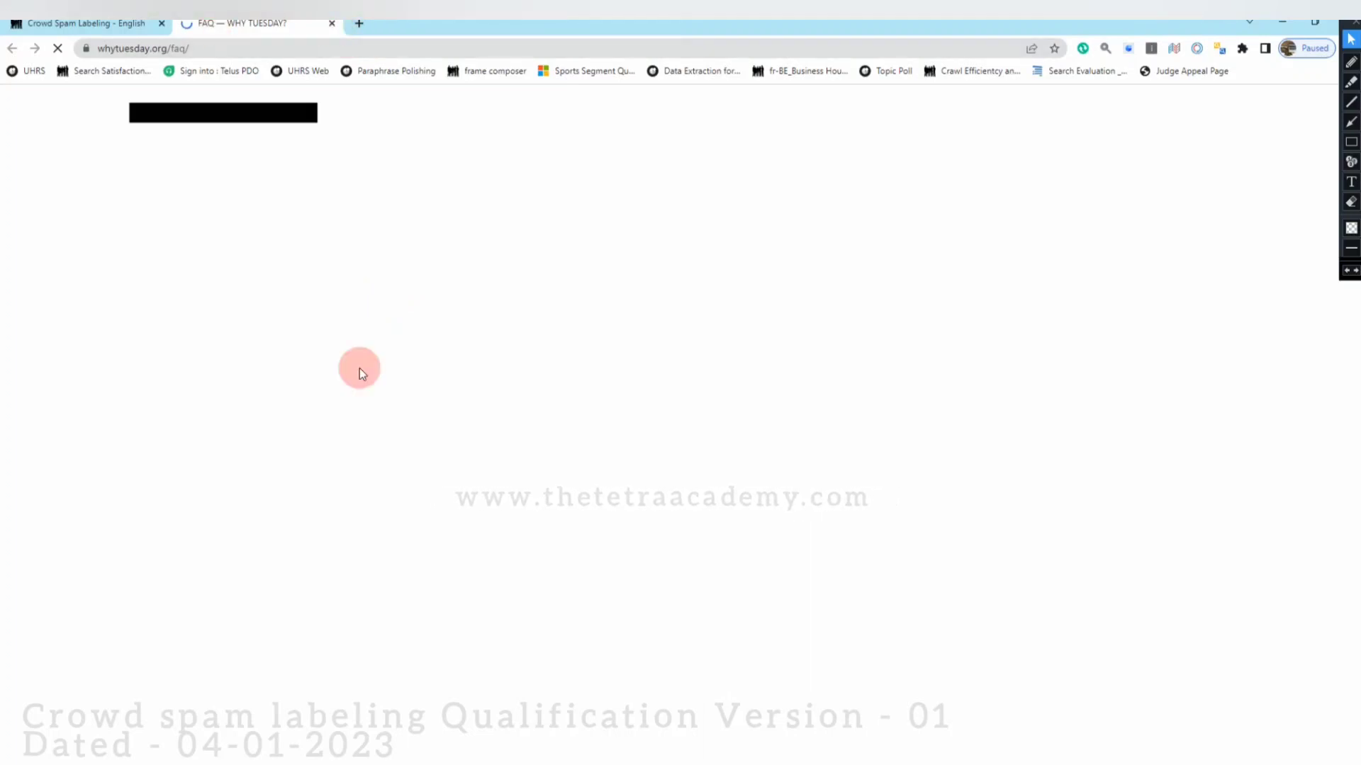
key(ctrl+w)
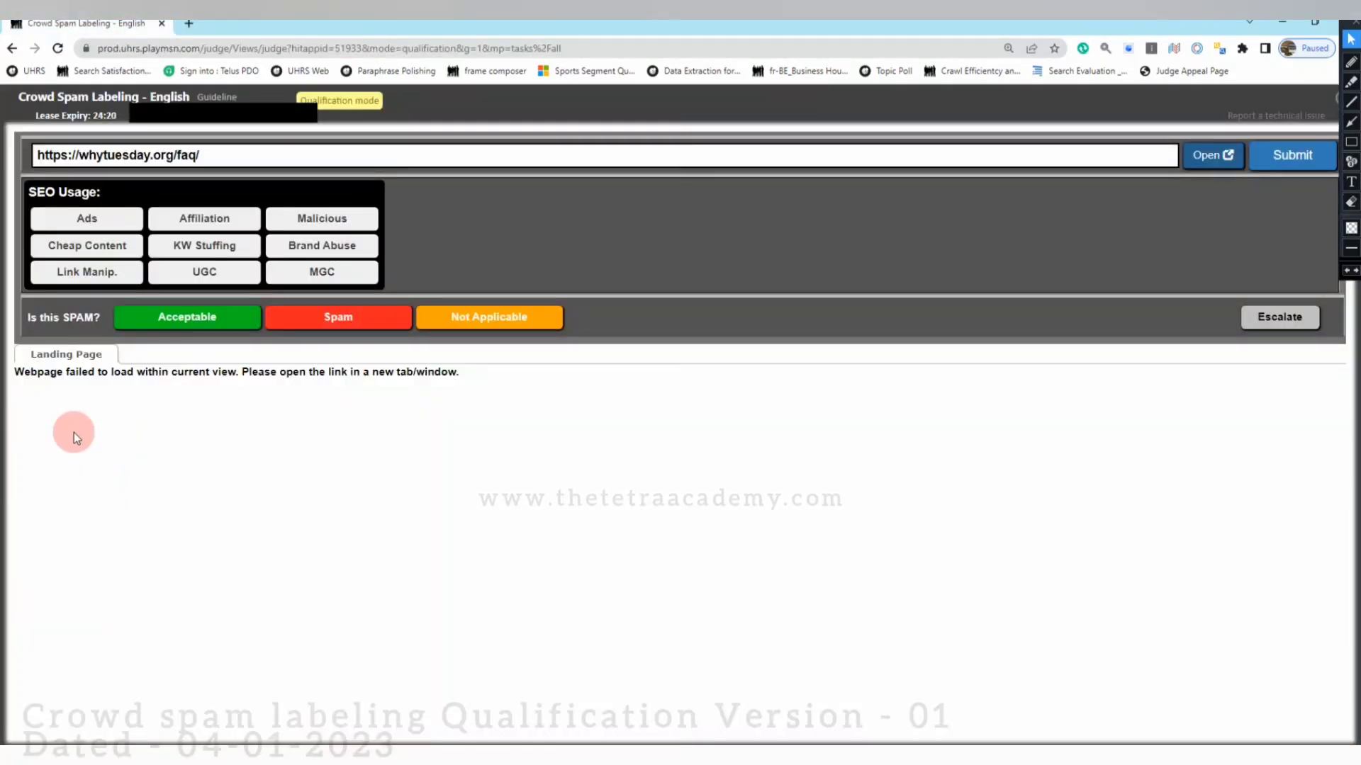
click(192, 315)
click(1276, 160)
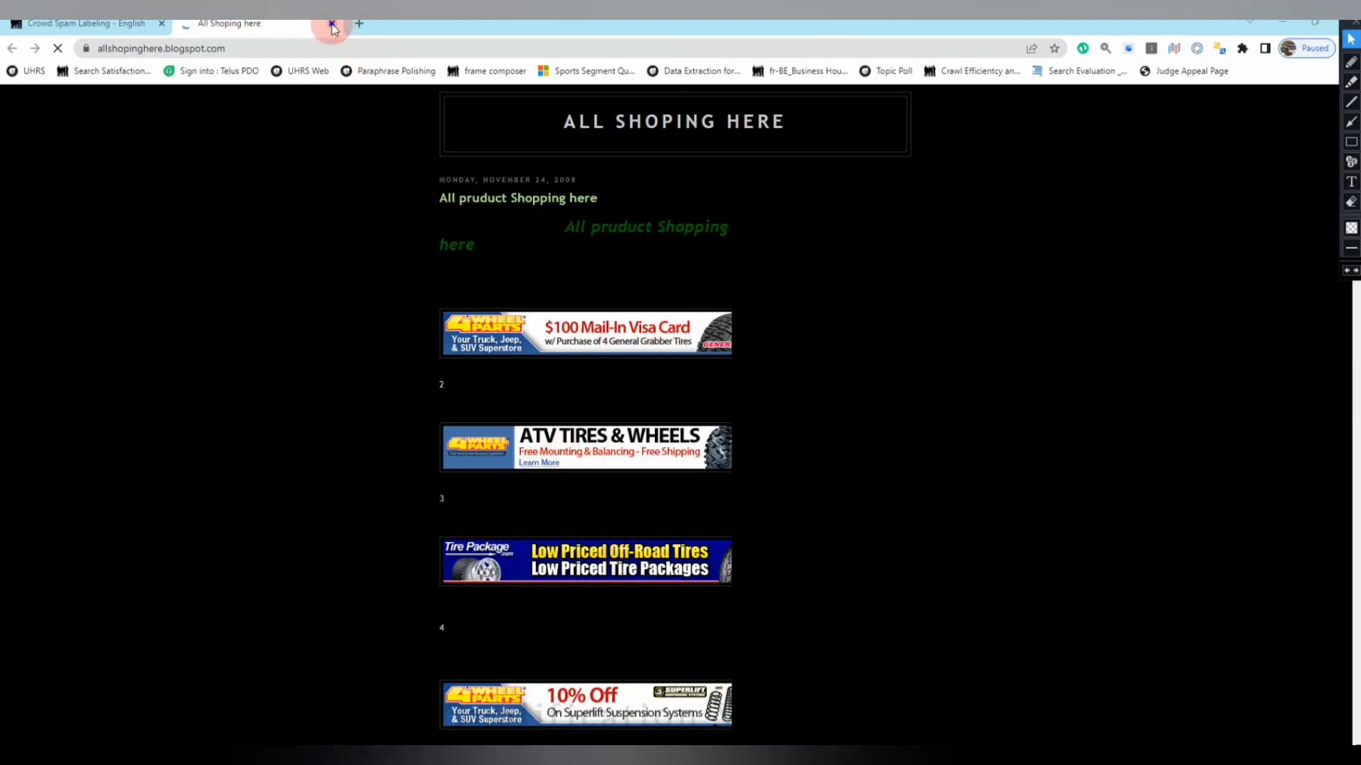
Rate the allshopinghere.blogspot.com landing page as Spam with Ads, Cheap Content, Link Manip. and Affiliation, and submit the judgment.
key(ctrl+w)
click(343, 325)
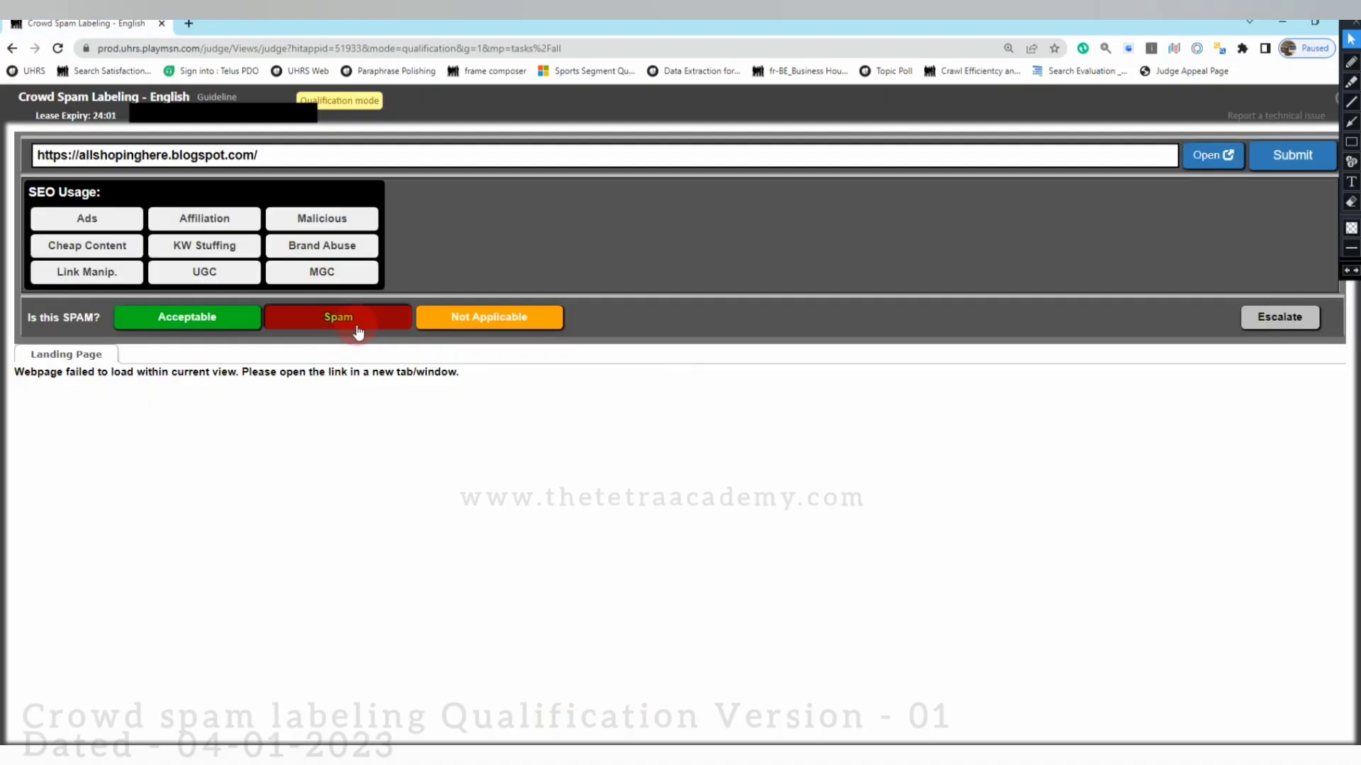
click(90, 219)
click(88, 246)
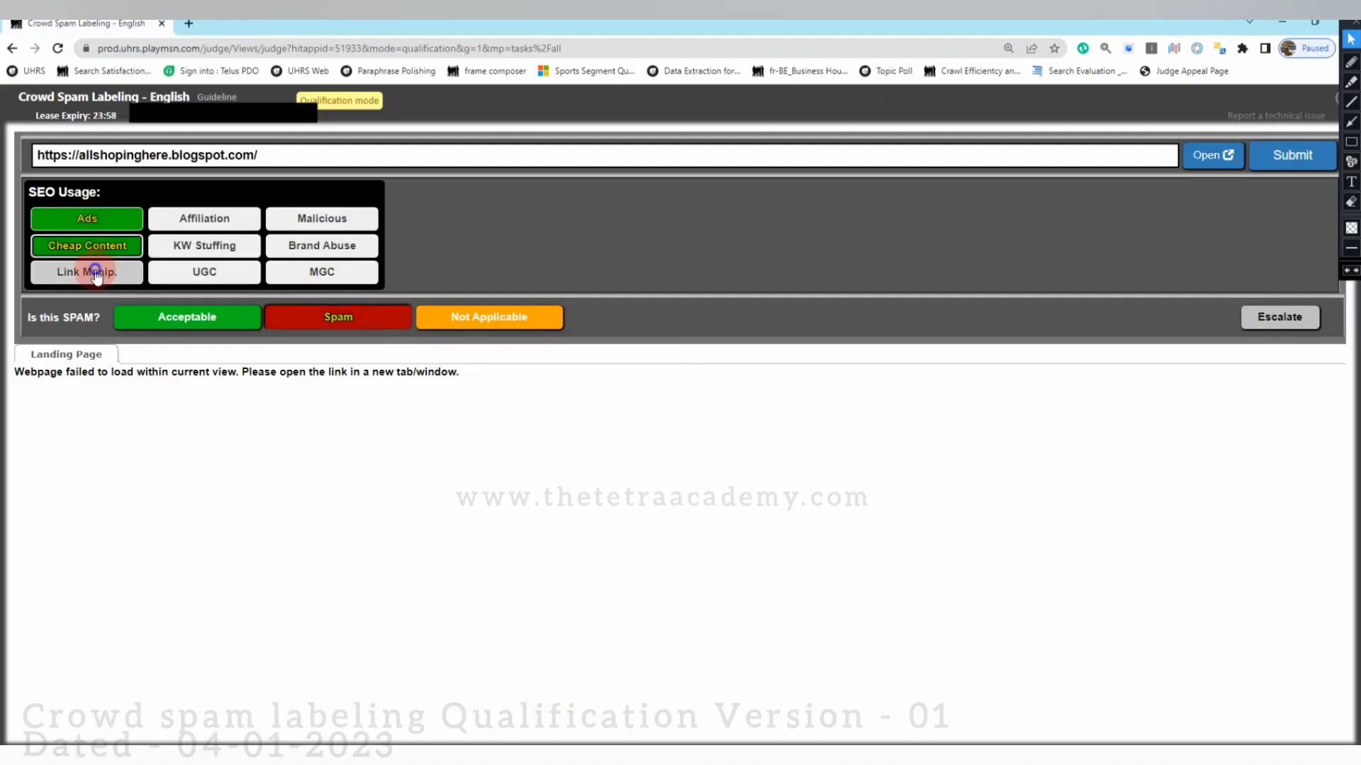
click(96, 274)
click(202, 216)
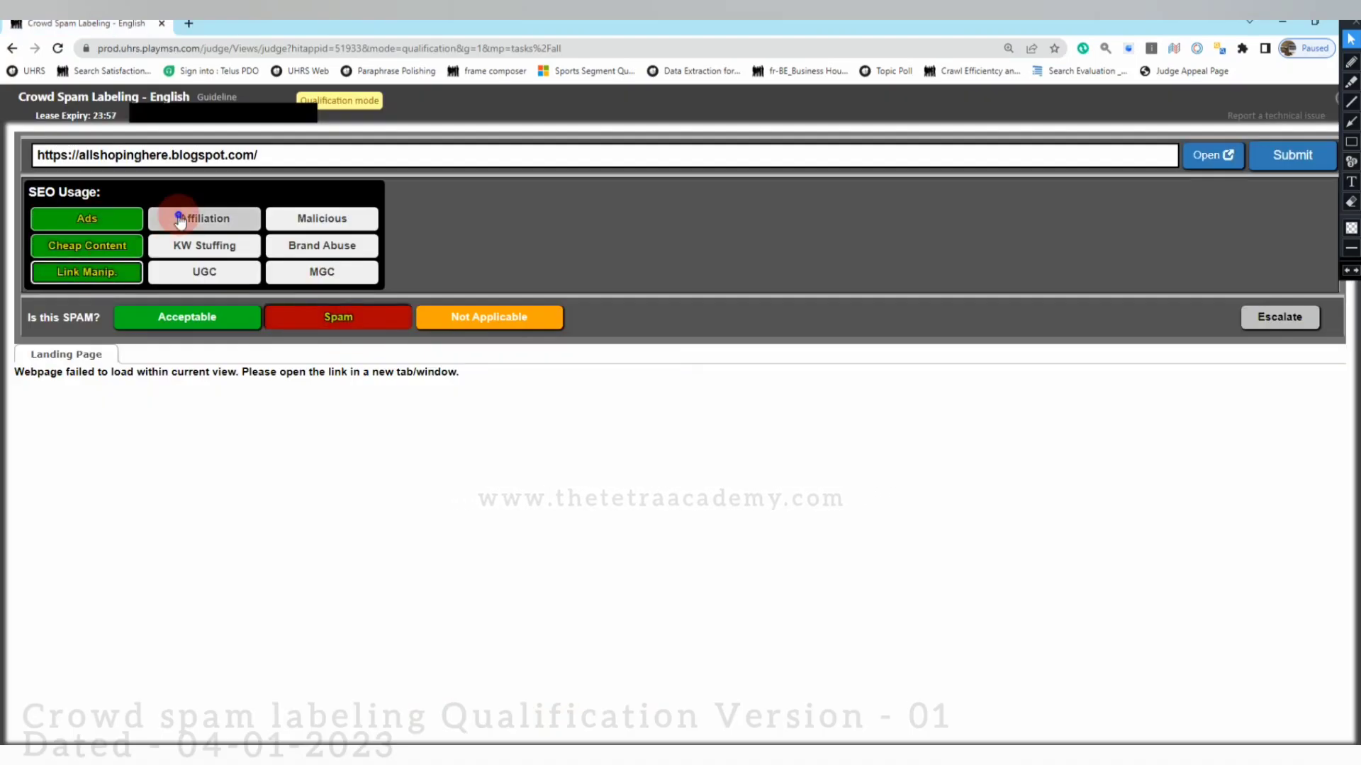
click(1284, 160)
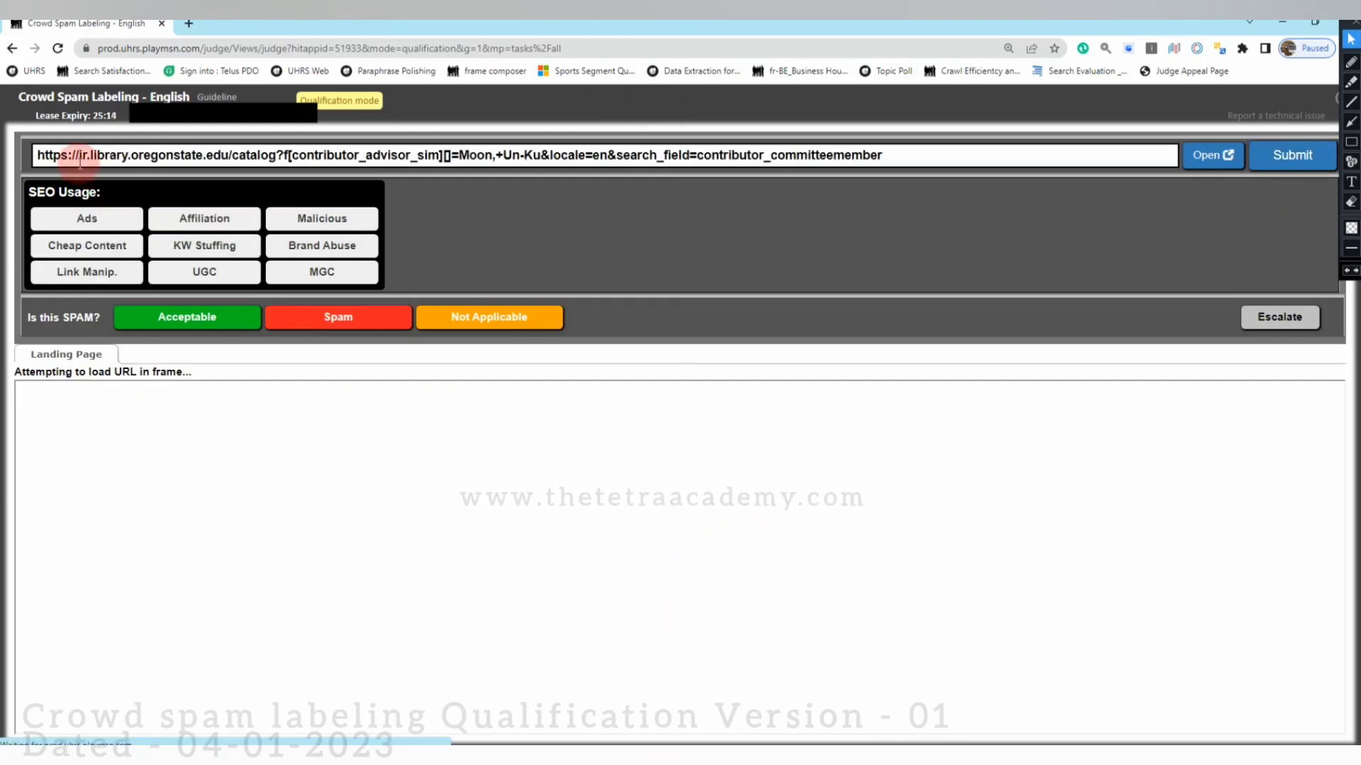
Open the ir.library.oregonstate.edu catalog page, look through its listed theses, and view the Active Noise Shaping Analog-to-Digital Data Converters dissertation.
click(1191, 168)
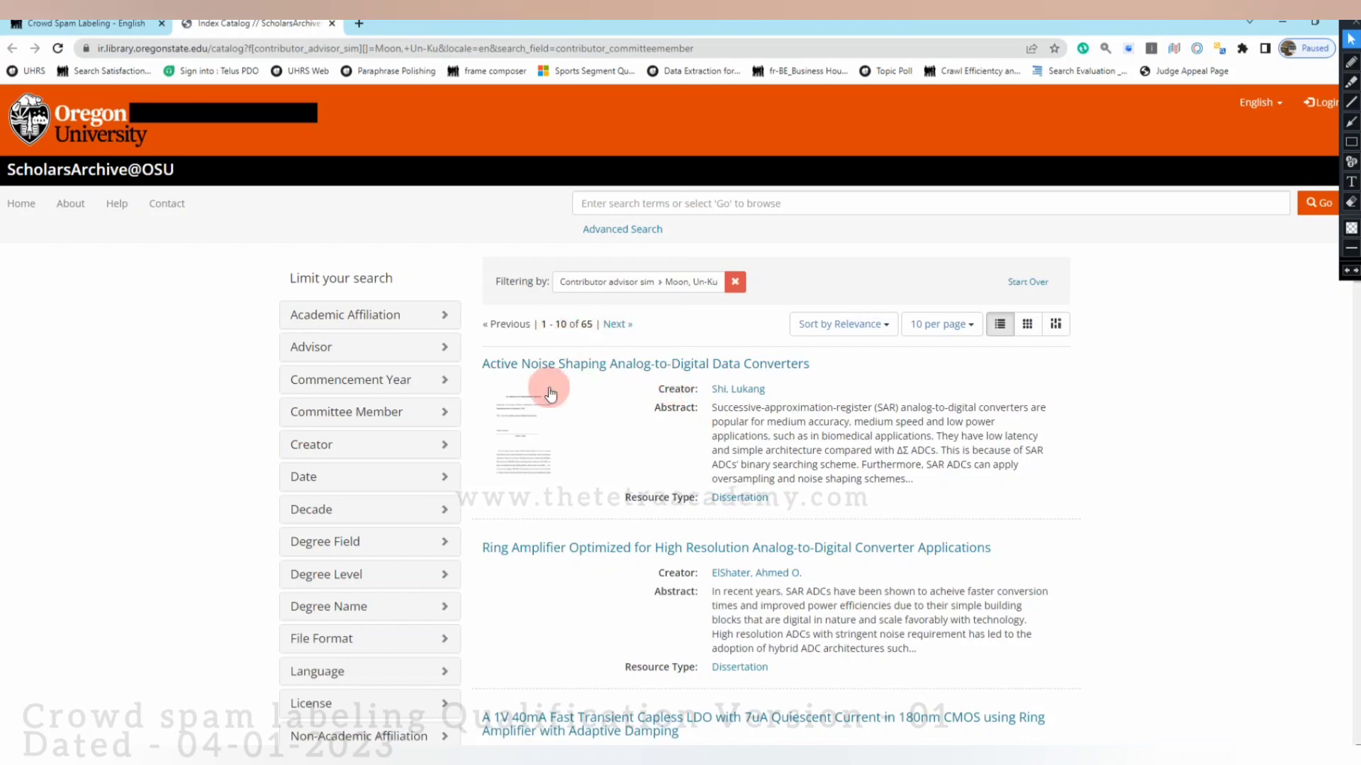
scroll(709, 609, down, 2)
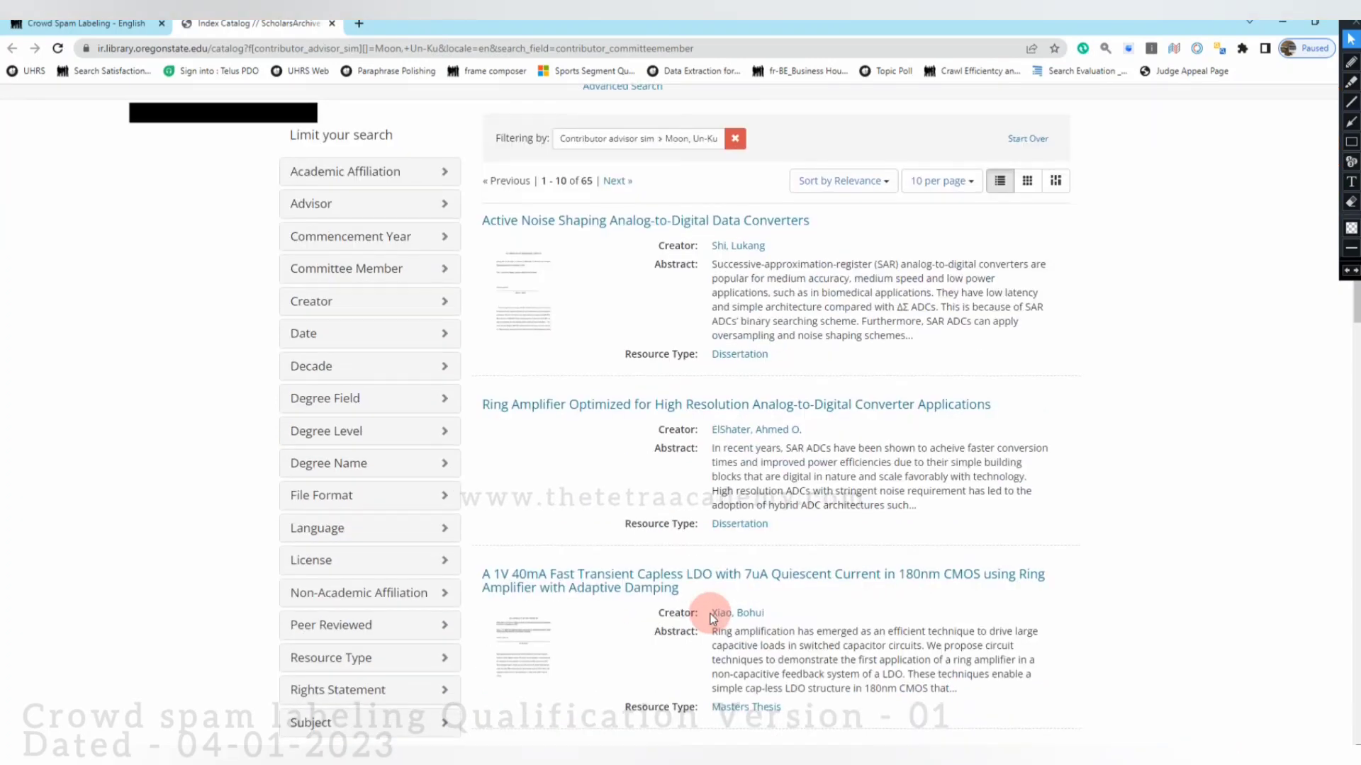
scroll(712, 618, down, 2)
scroll(712, 618, up, 2)
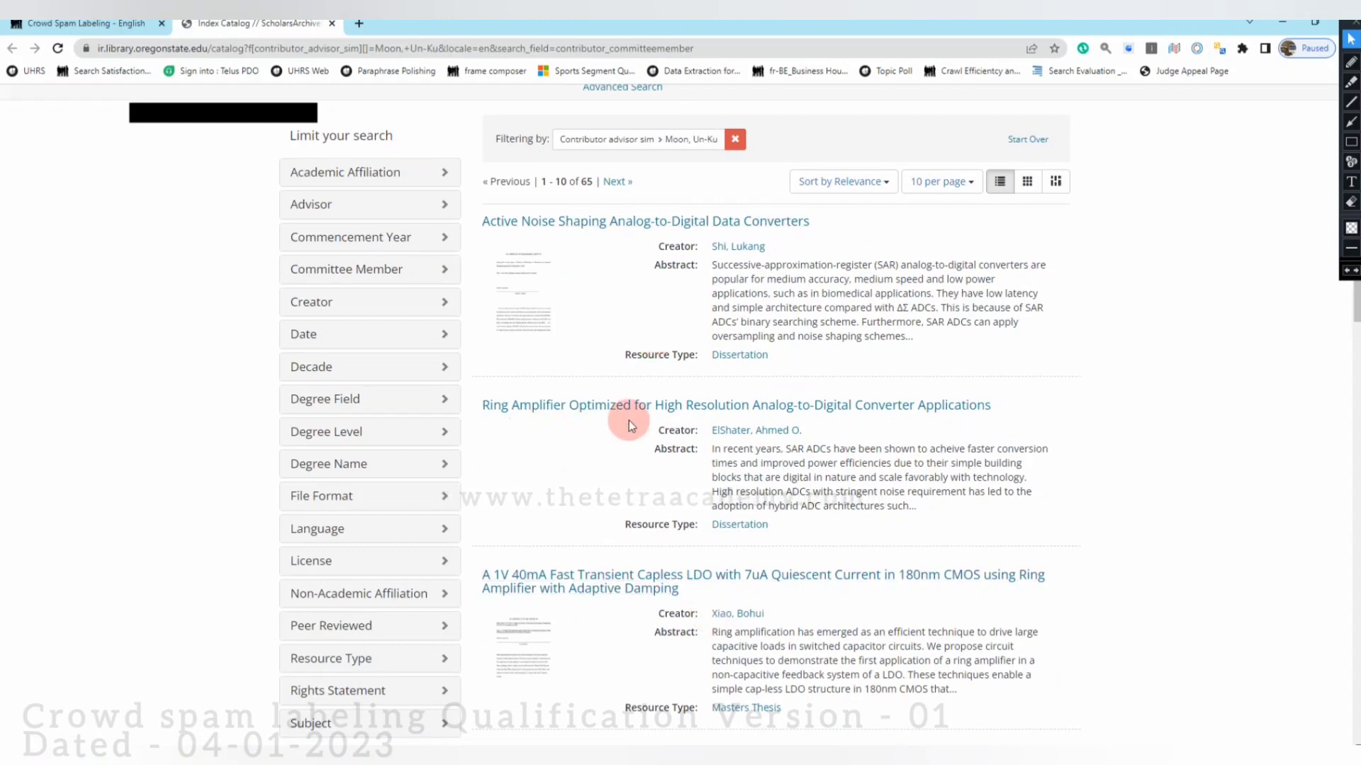
scroll(686, 298, down, 1)
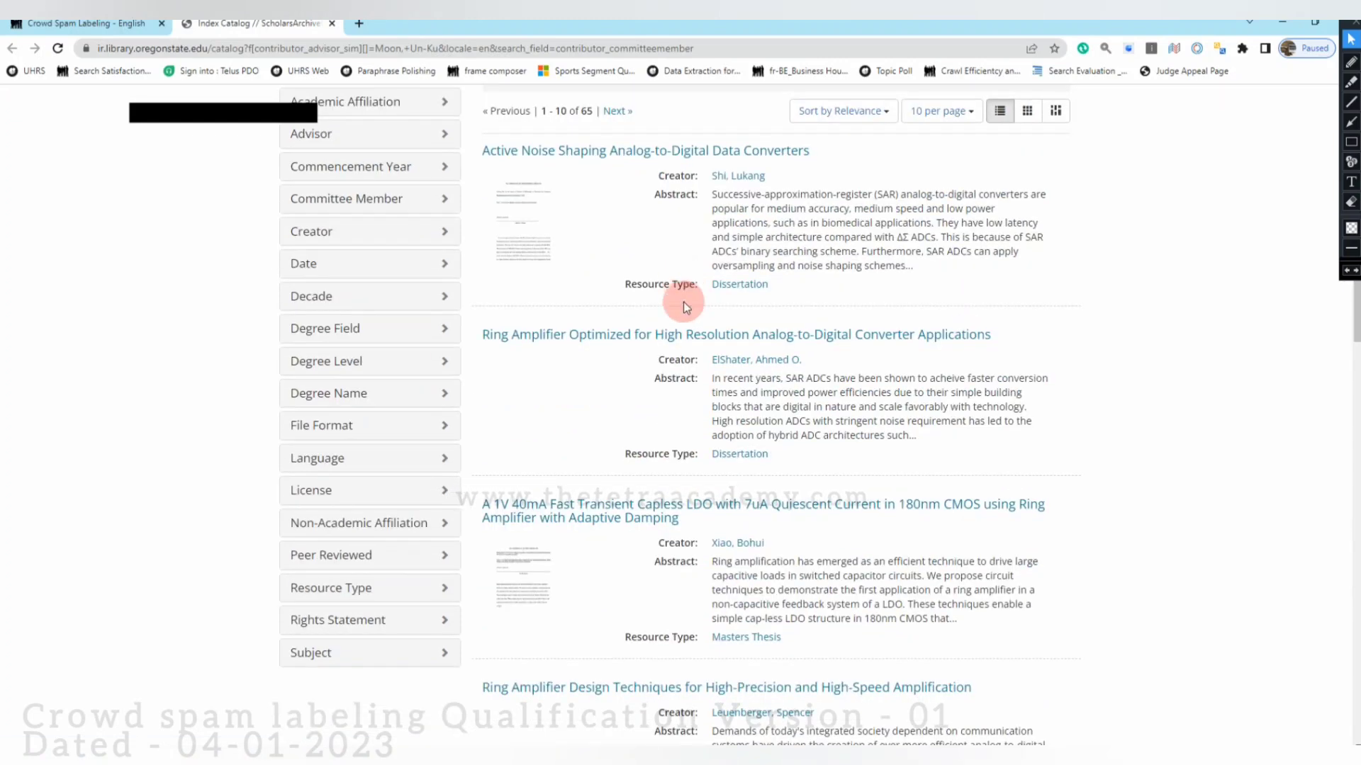
scroll(685, 303, up, 2)
click(685, 294)
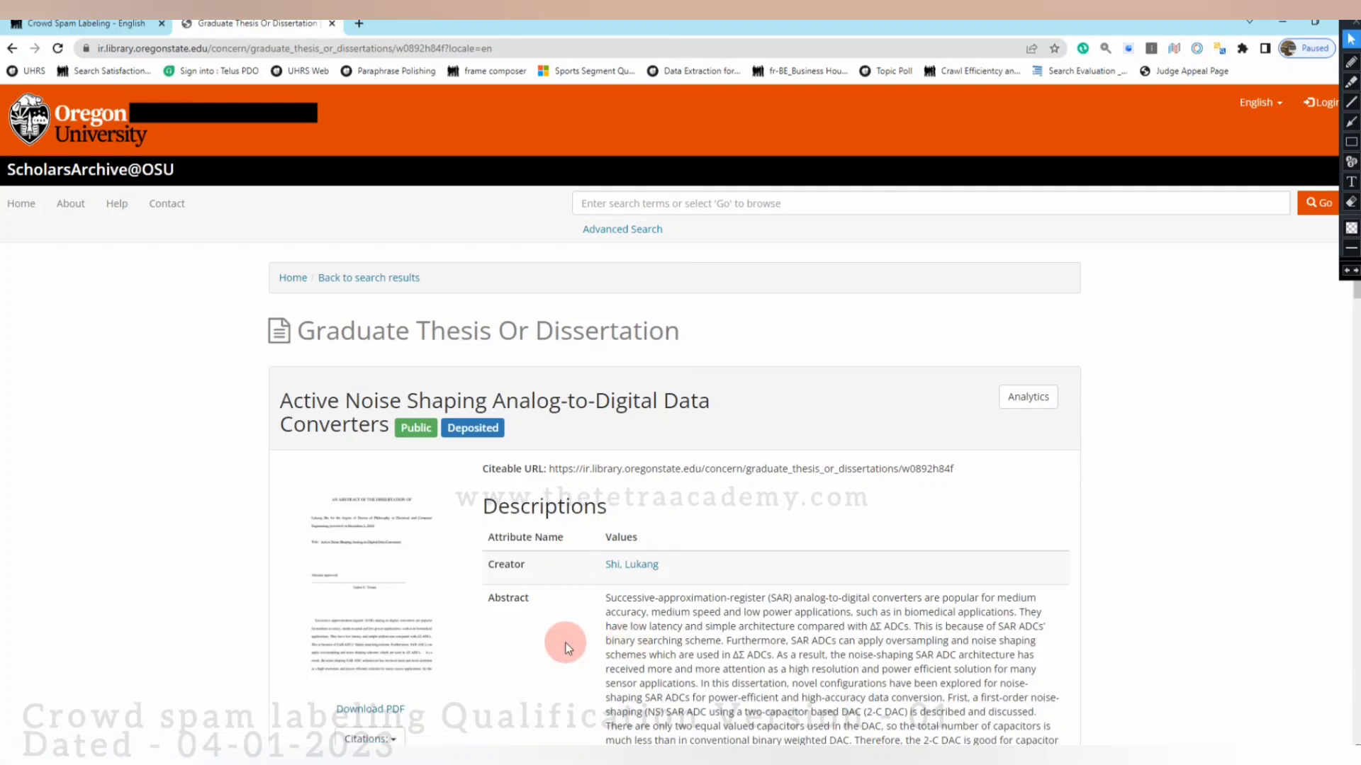
scroll(565, 643, down, 1)
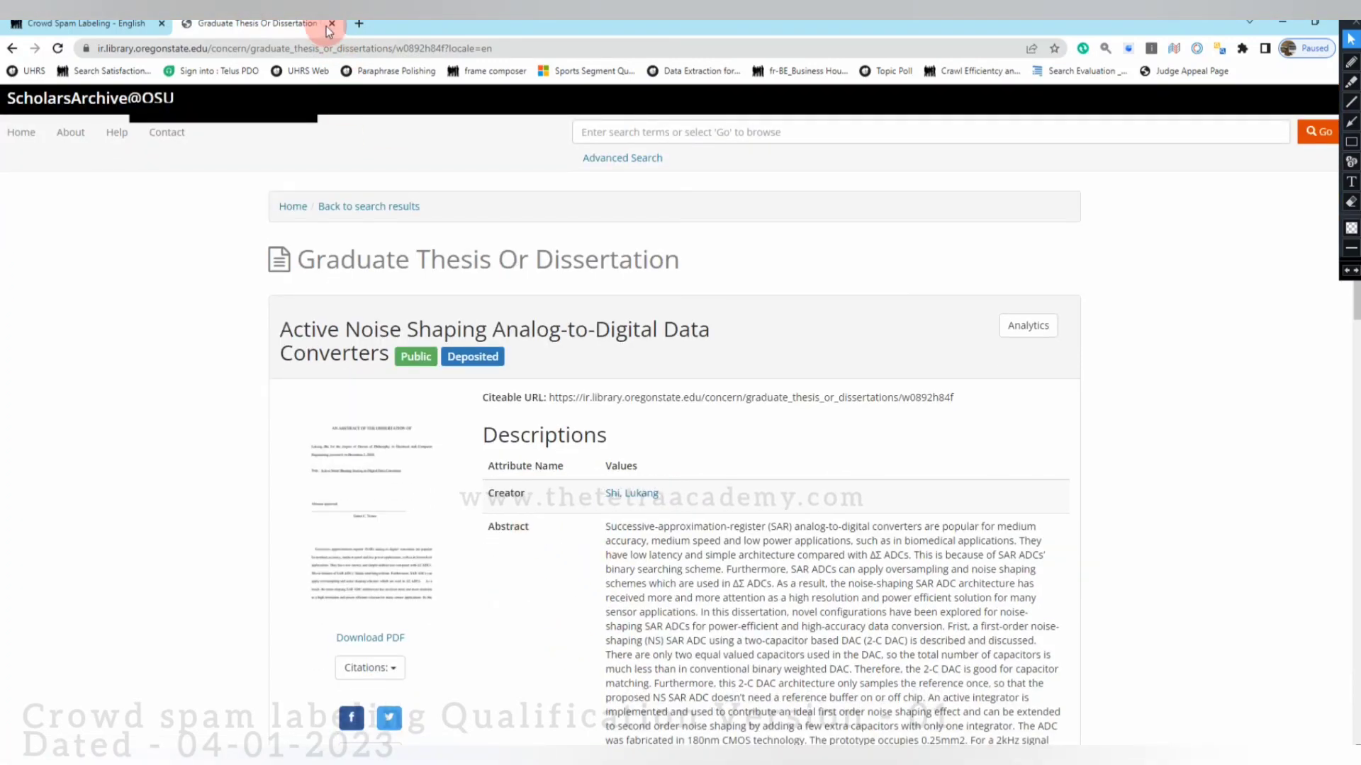
Close the dissertation page, rate the ir.library.oregonstate.edu catalog page as Acceptable, and submit the judgment.
key(ctrl+w)
click(226, 328)
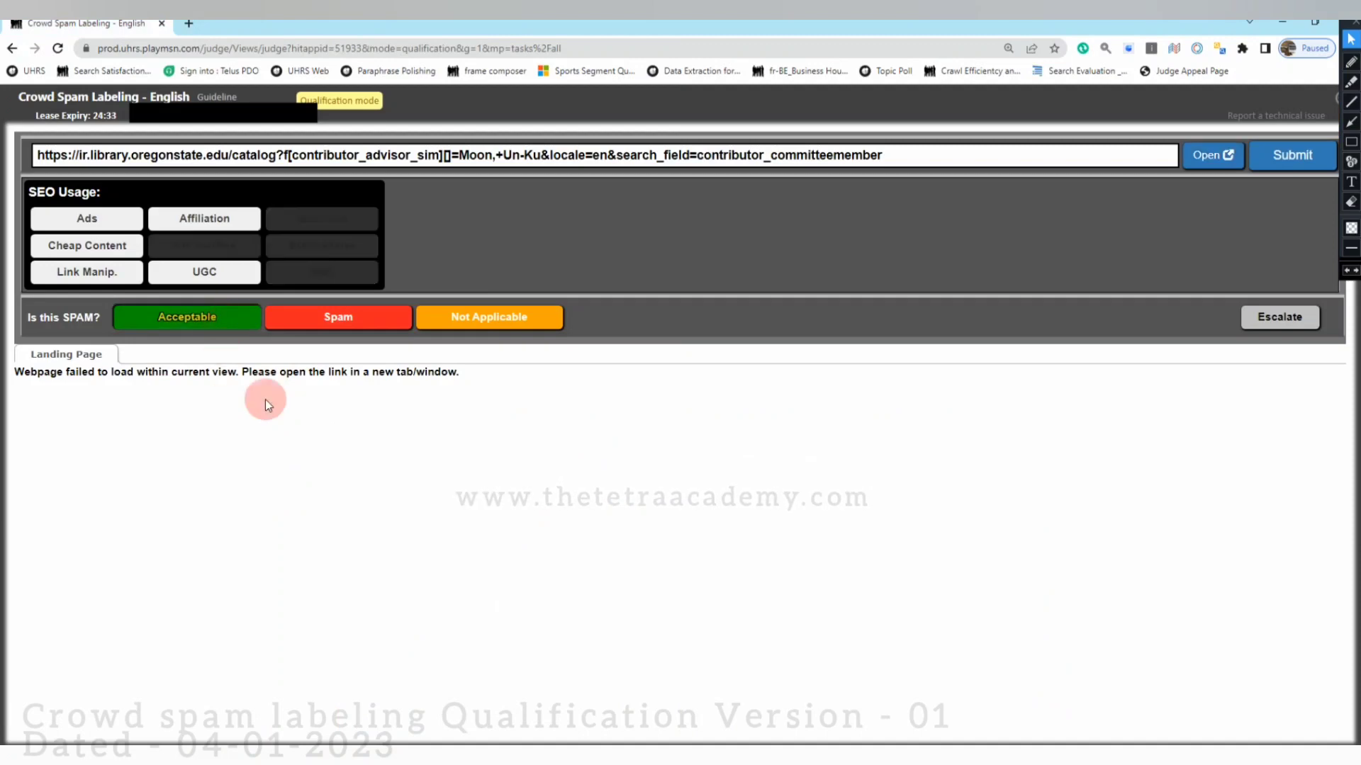
click(1290, 181)
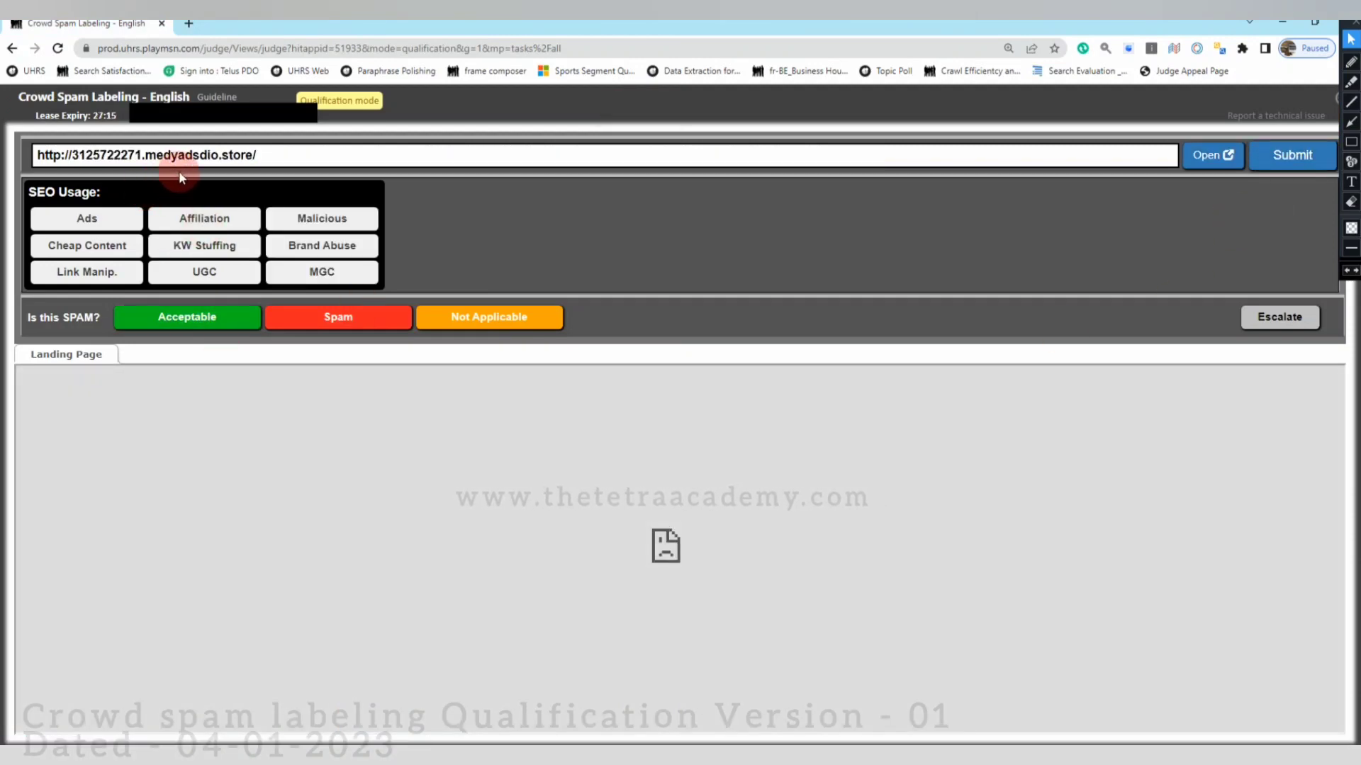
Check the medyadsdio.store landing page in its own tab, rate it as Not Applicable with Junk/Error, and submit the judgment.
click(1205, 158)
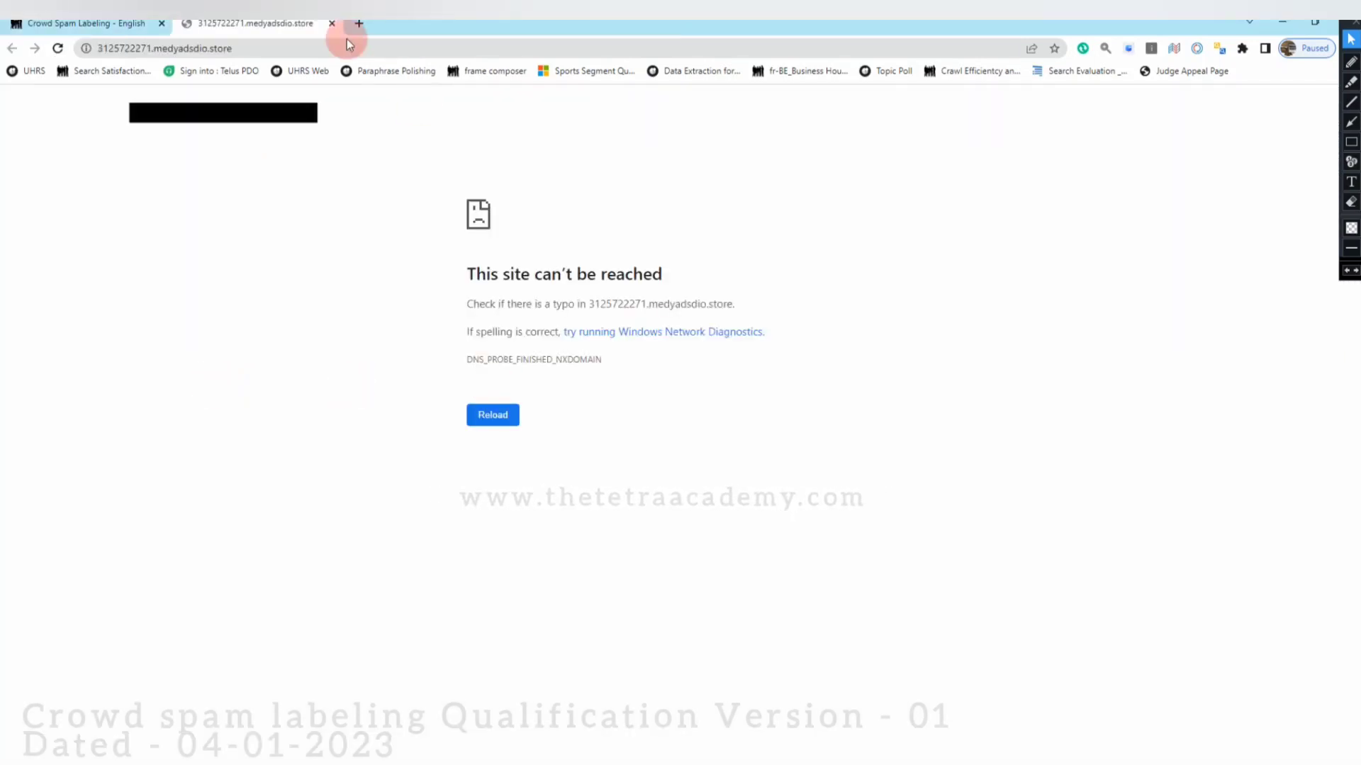
click(332, 23)
click(509, 323)
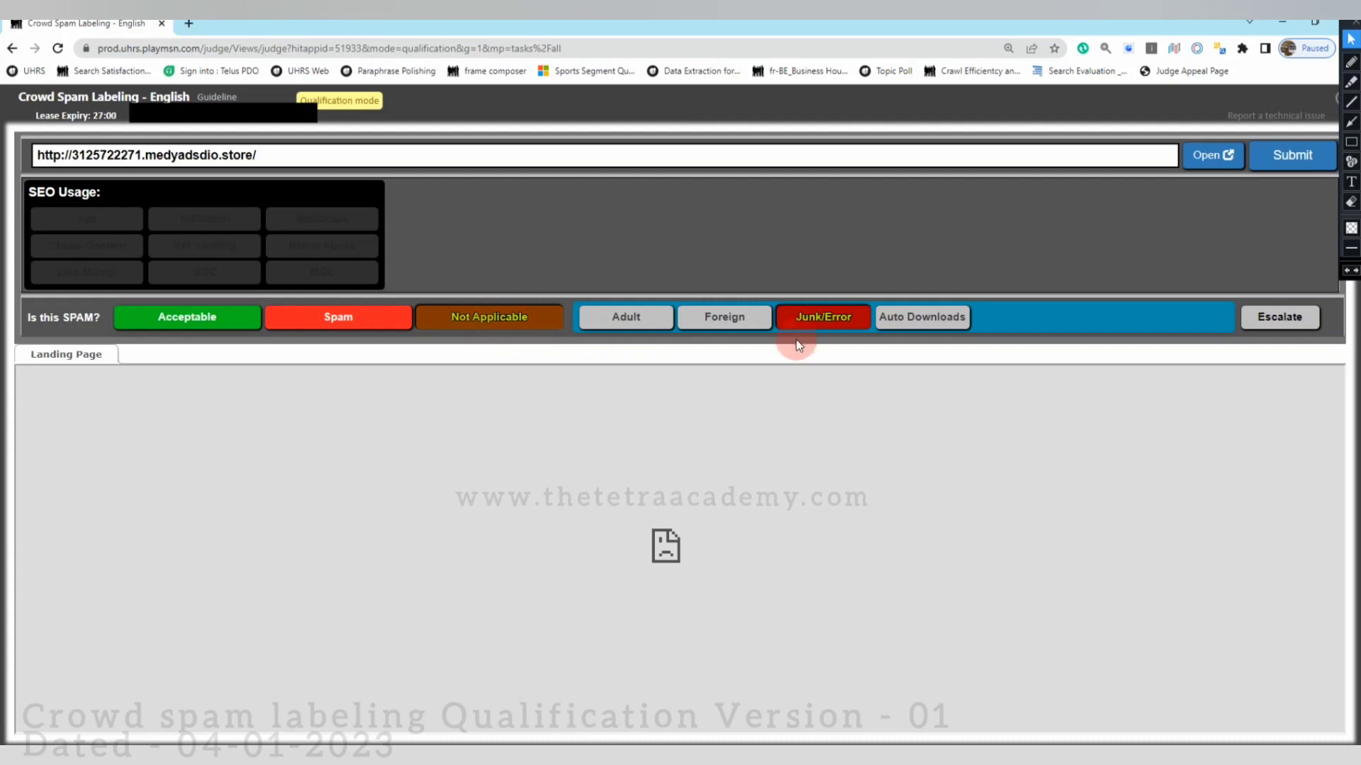
click(1279, 160)
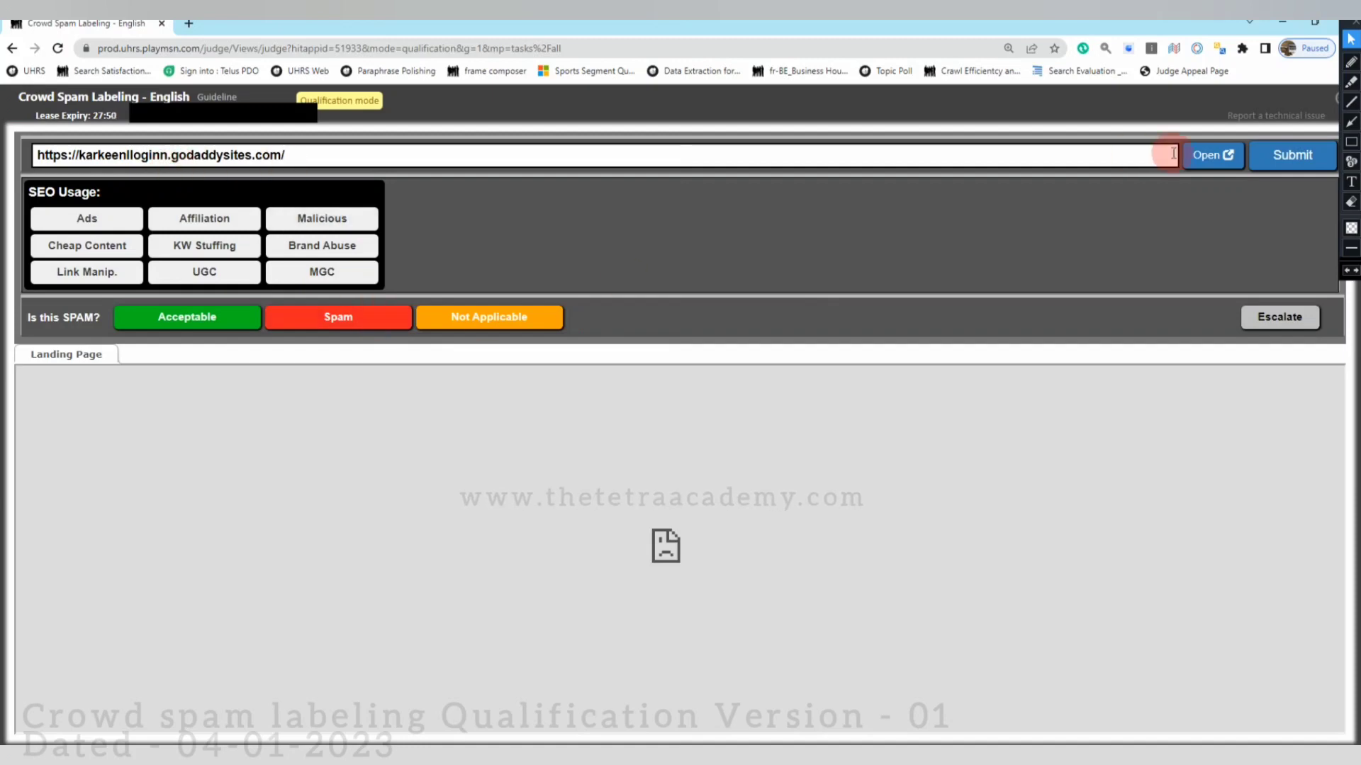
Check the karkeenlloginn.godaddysites.com landing page in its own tab, rate it as Not Applicable with Junk/Error, and submit the judgment.
click(1213, 155)
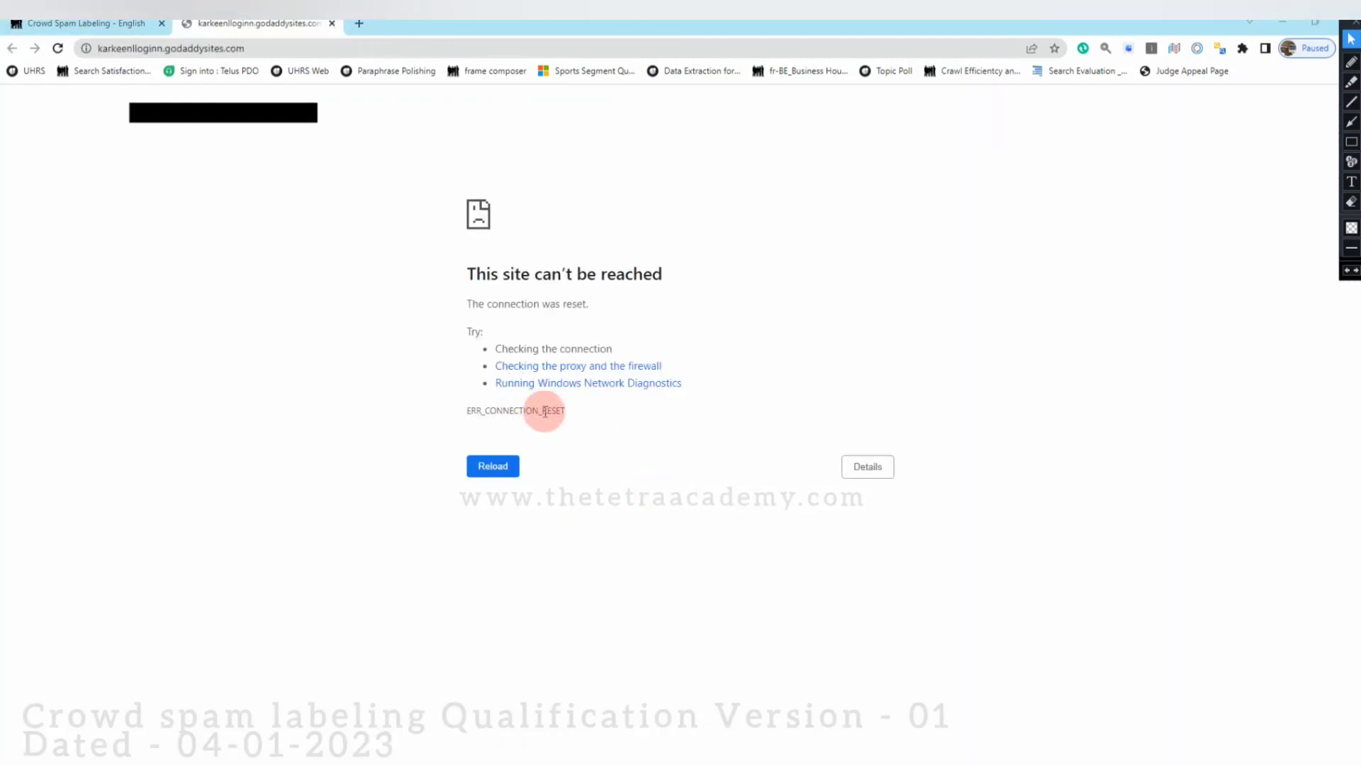
key(ctrl+w)
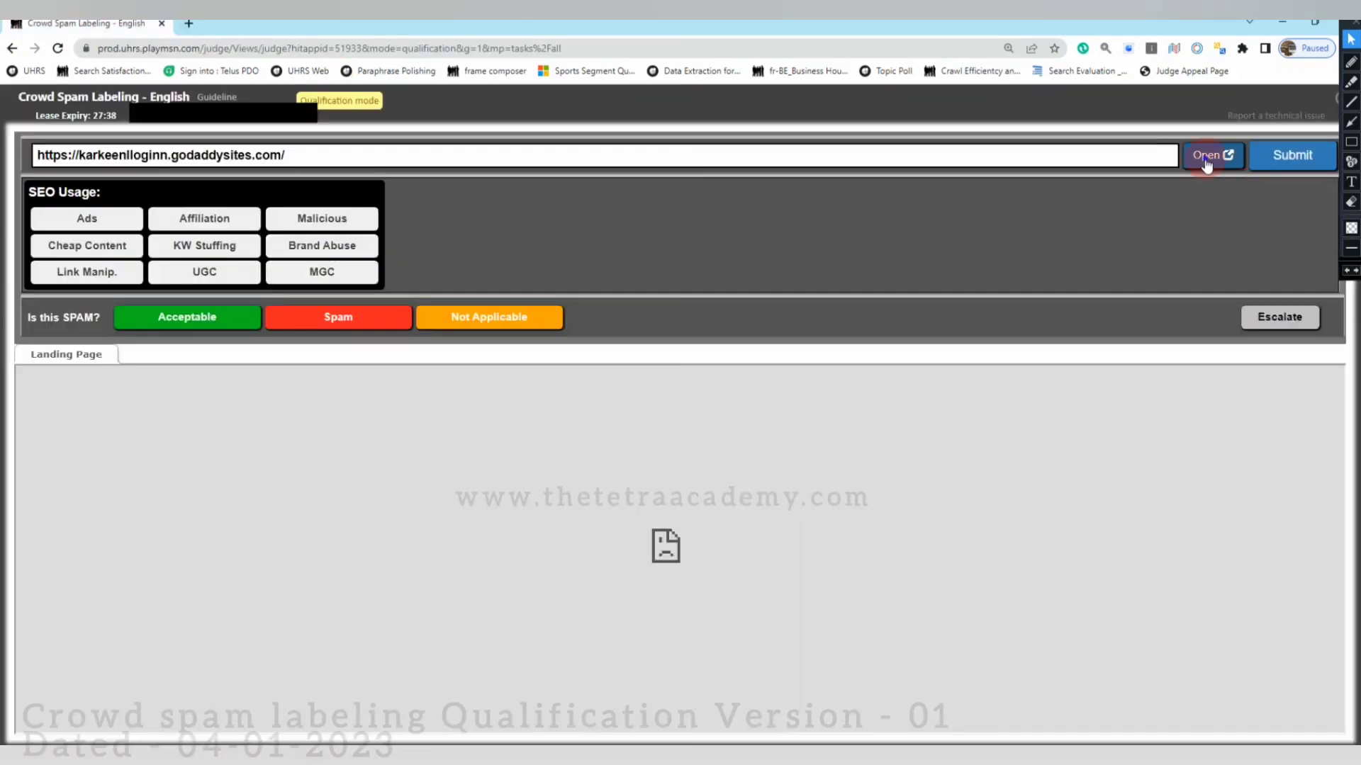
click(1207, 156)
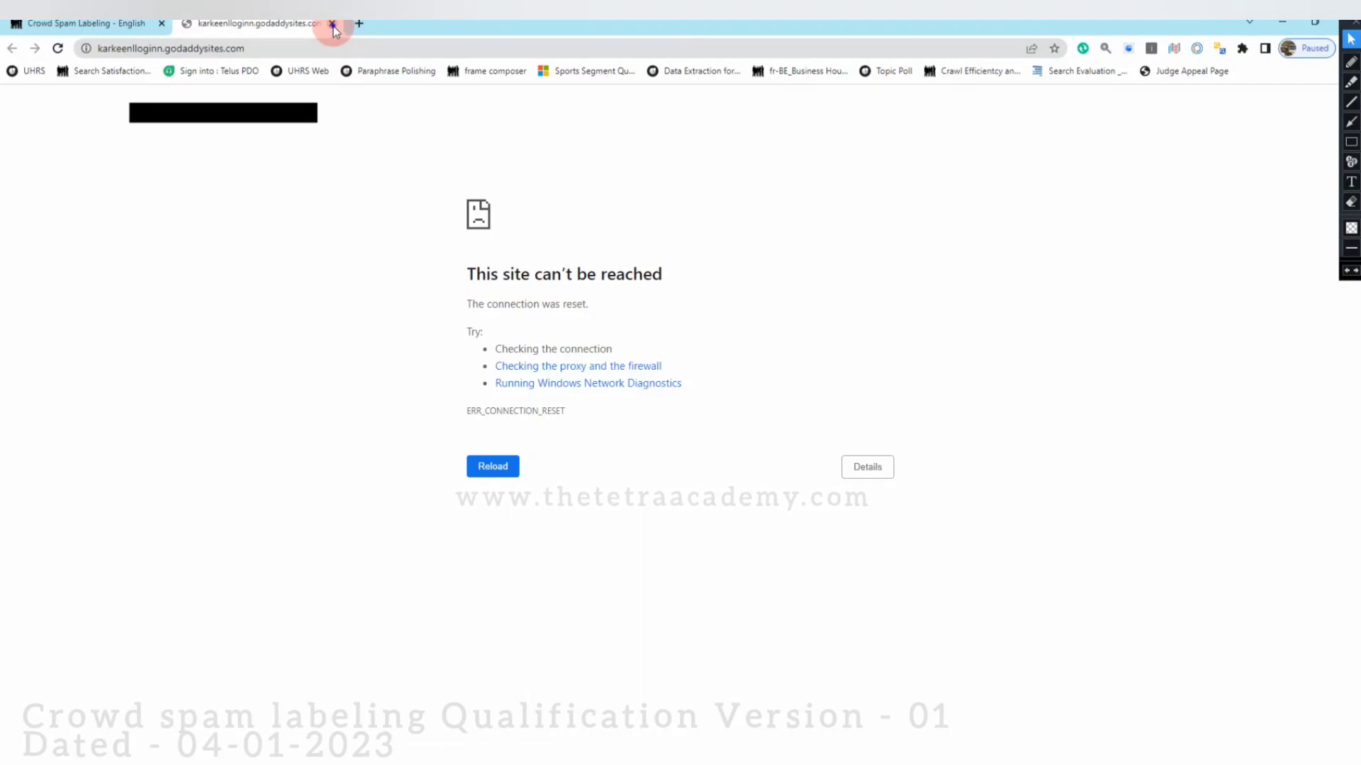
key(ctrl+w)
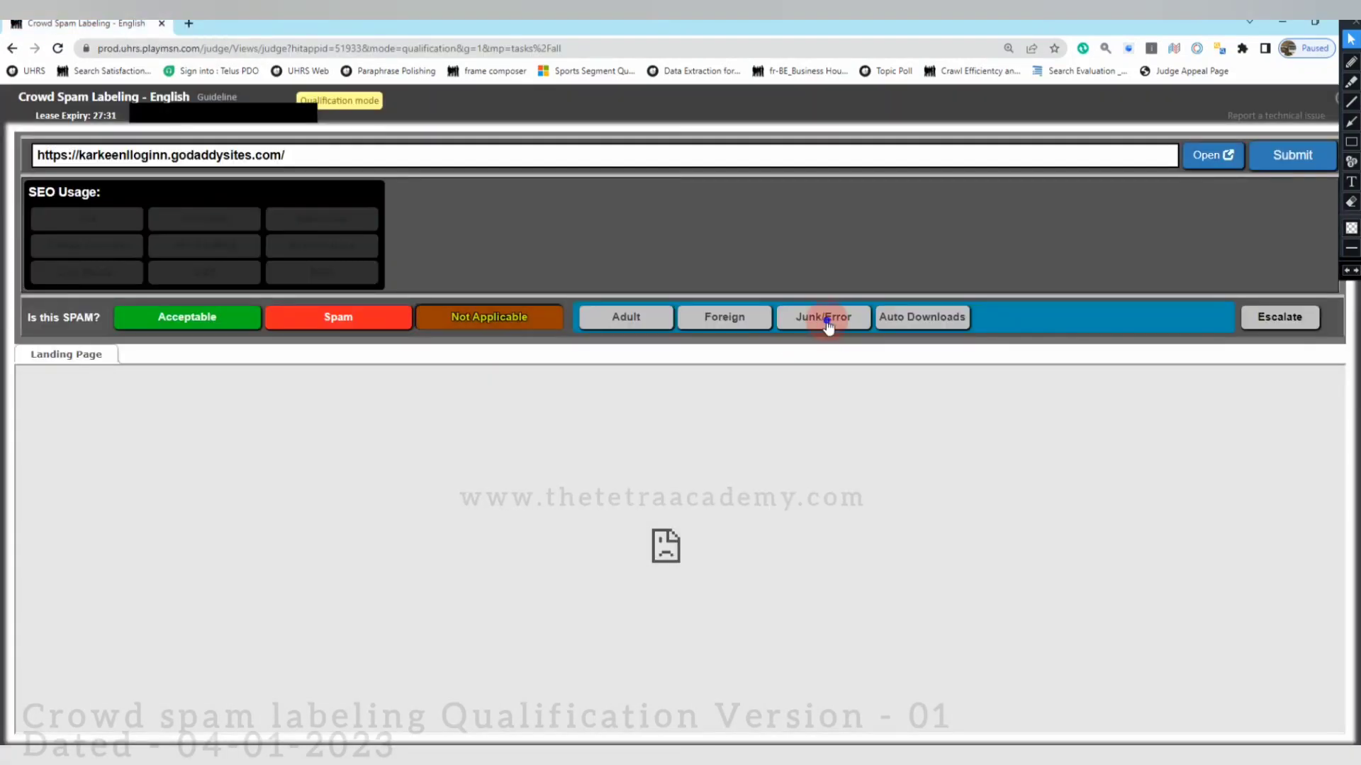
click(825, 318)
click(1308, 161)
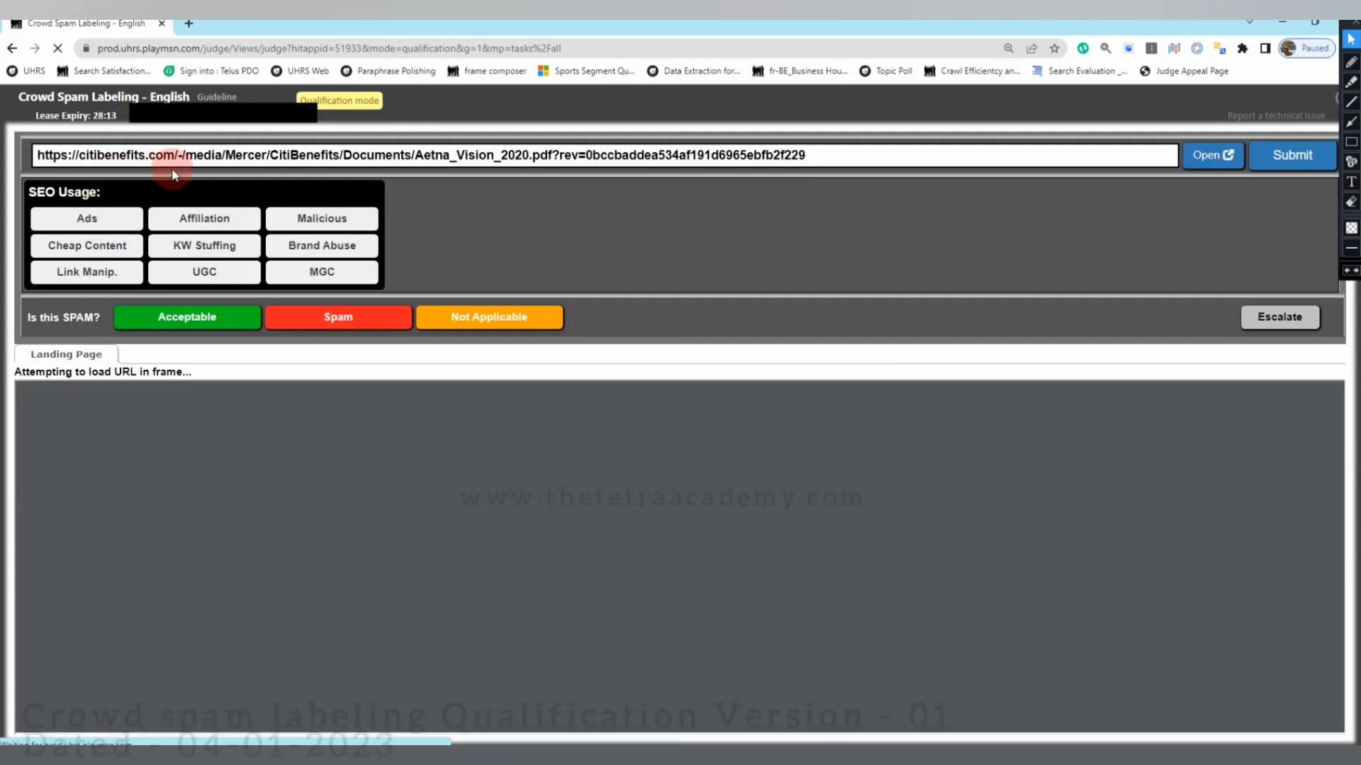
Open the citibenefits.com Aetna_Vision_2020.pdf landing page in its own tab, look through the document, and close it.
click(1197, 160)
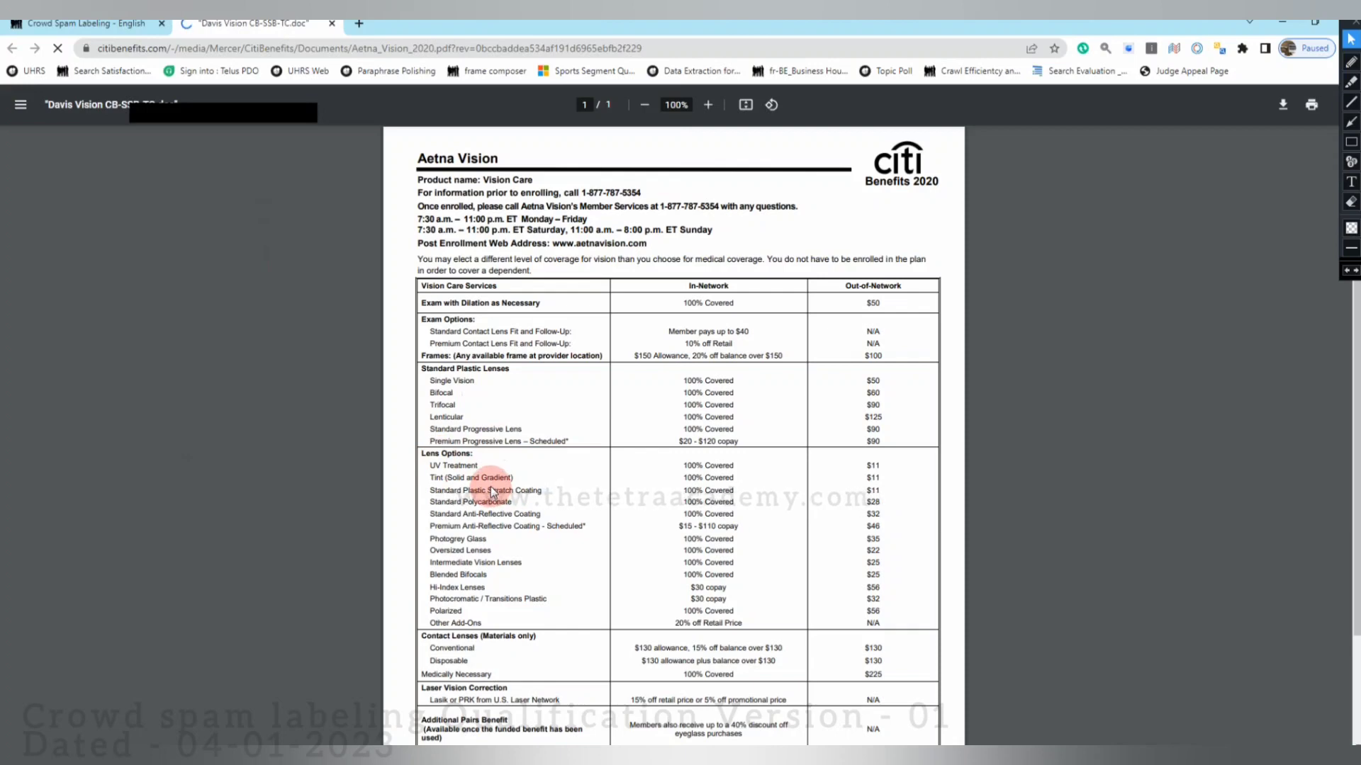
scroll(492, 490, down, 2)
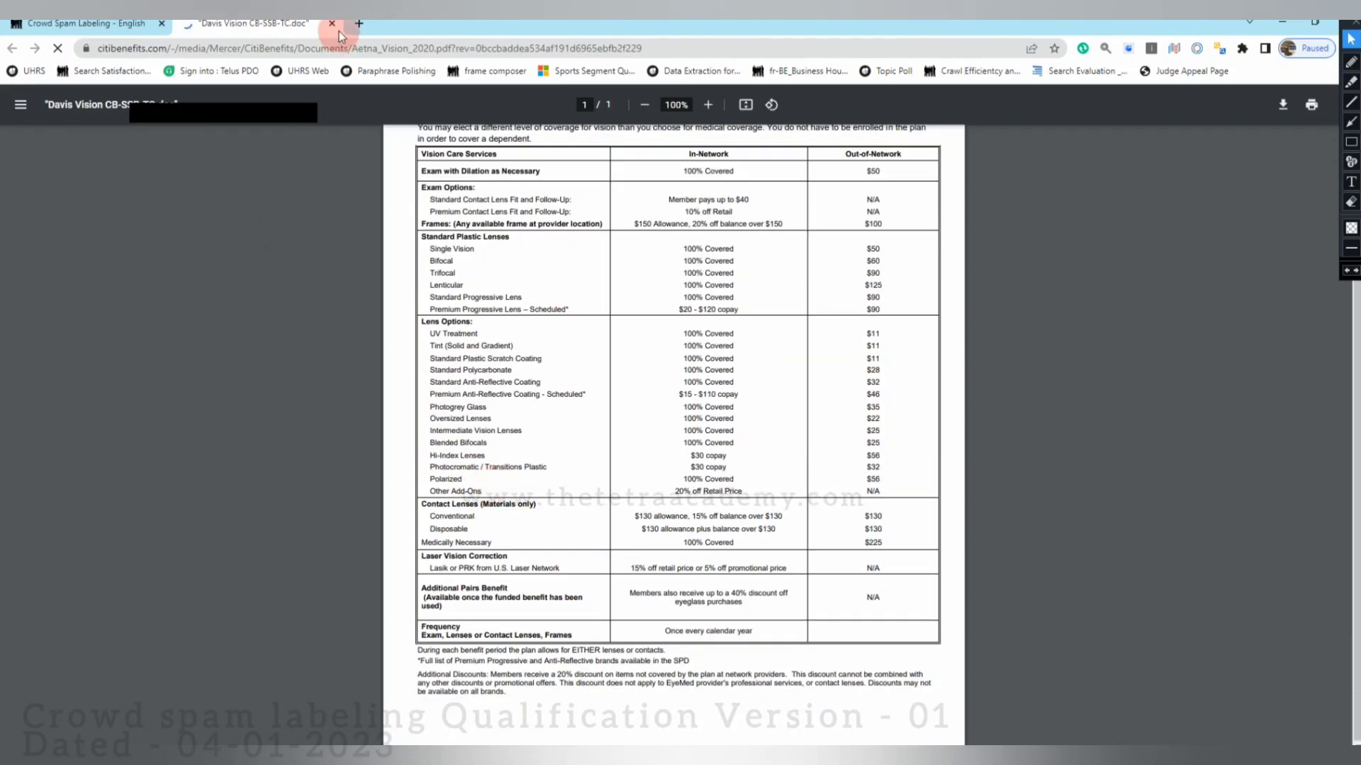
key(ctrl+w)
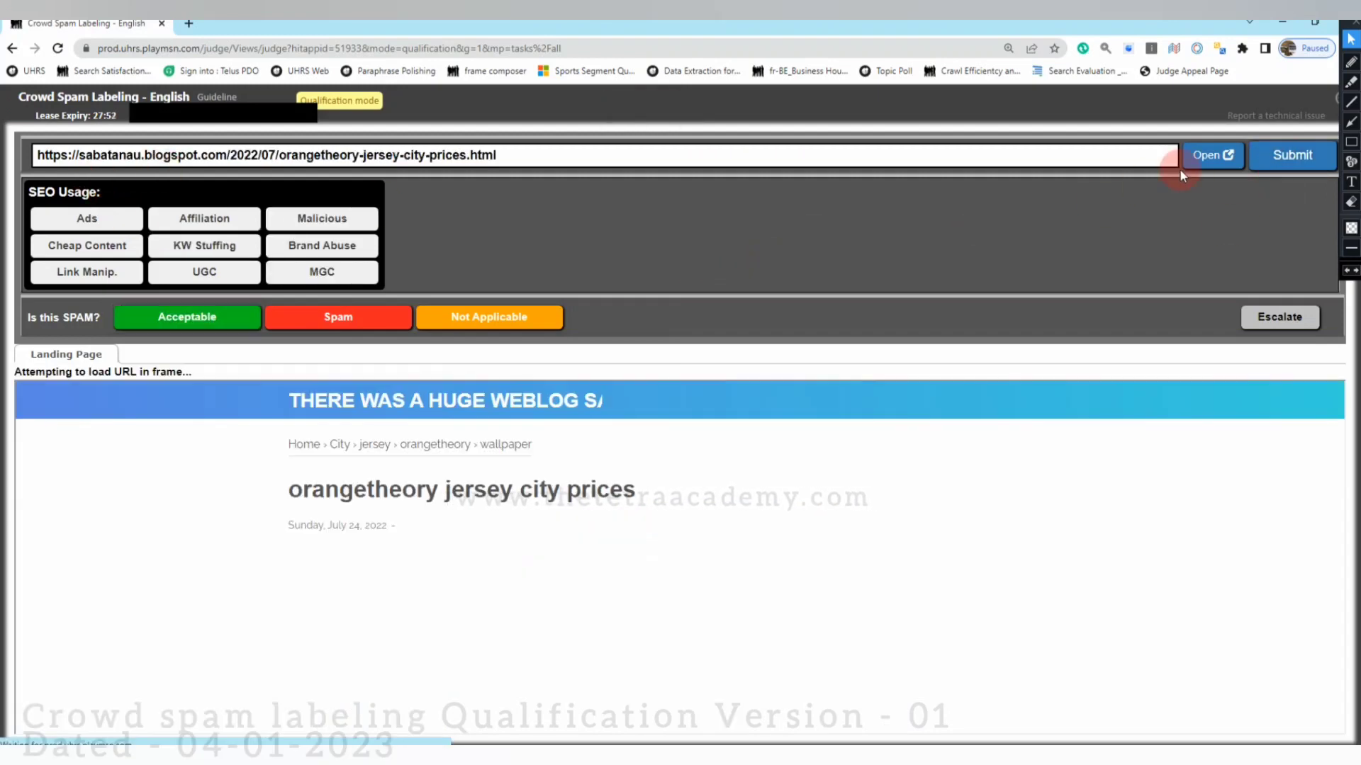
Open the sabatanau.blogspot.com orangetheory jersey city prices page in its own tab and examine the article's text, images and Related links.
click(1201, 156)
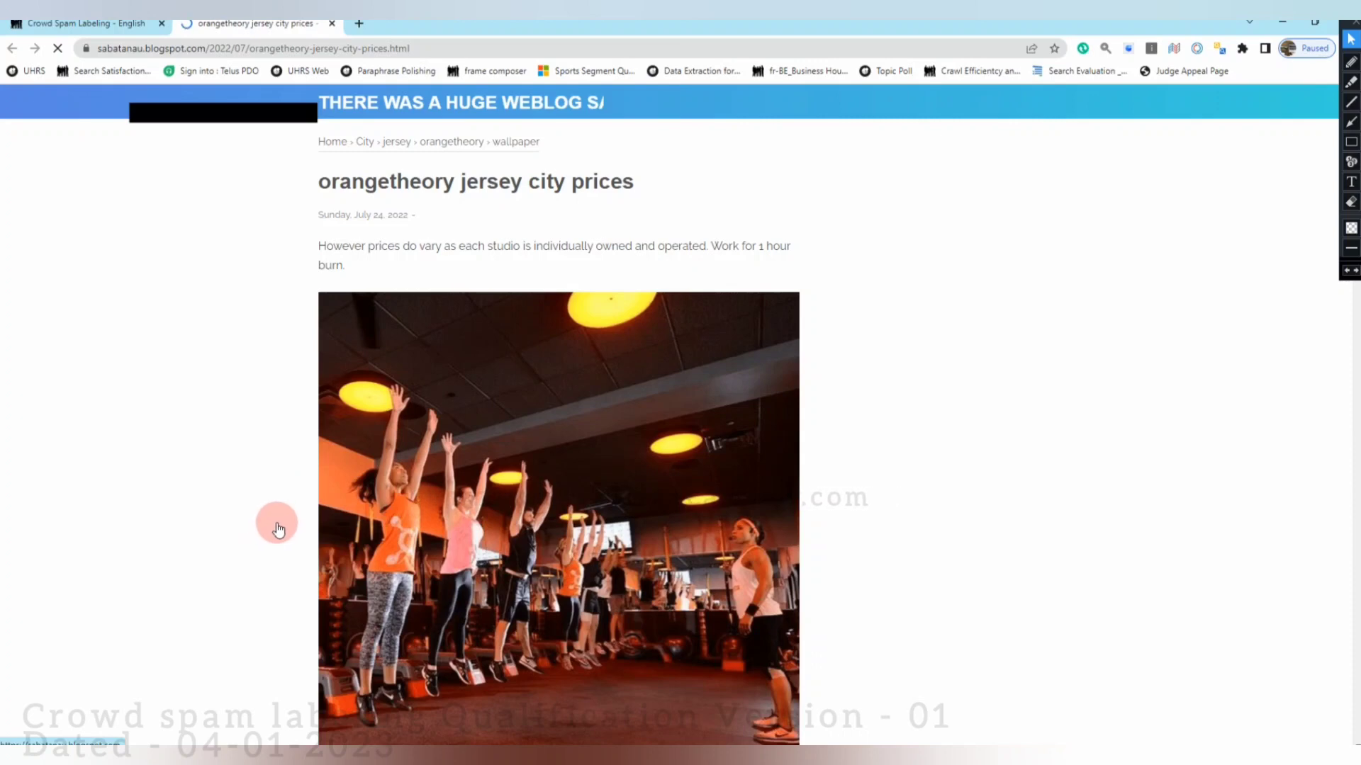
scroll(278, 528, down, 3)
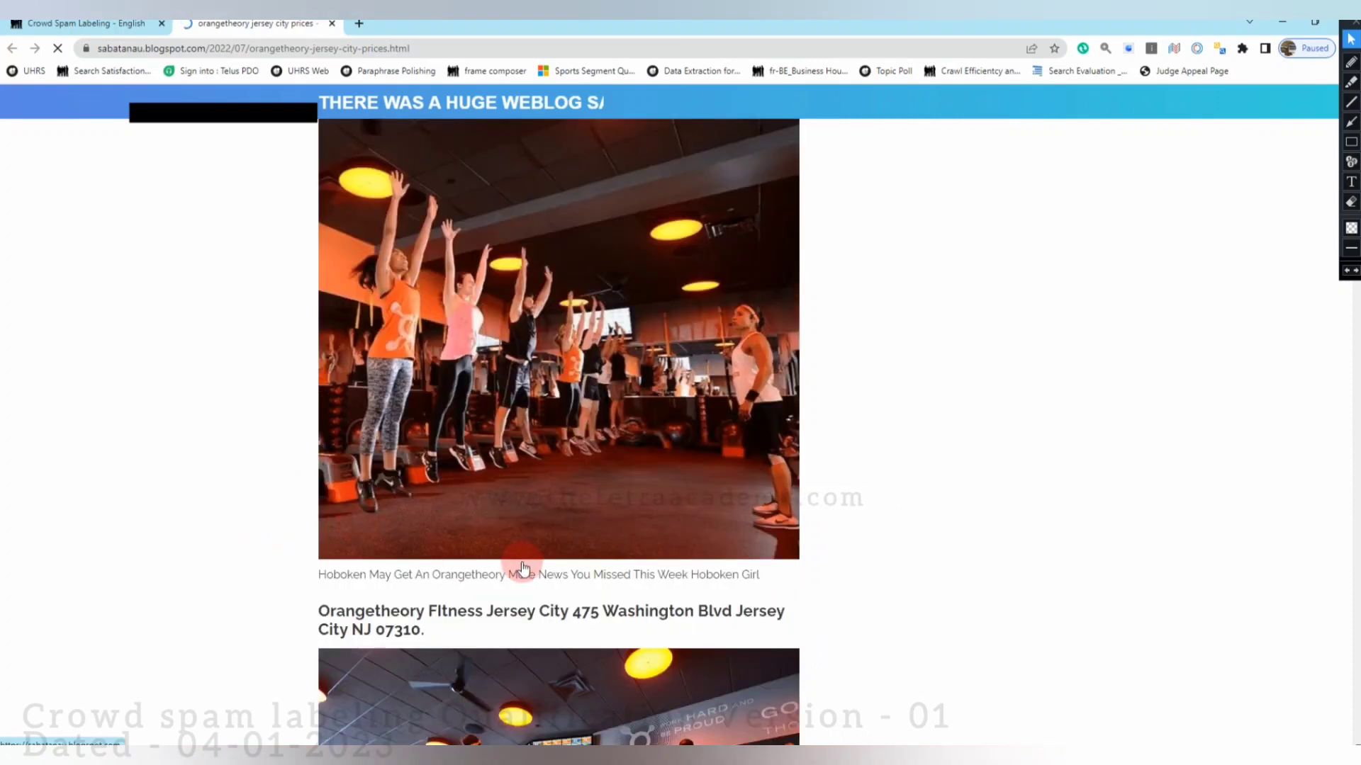
scroll(198, 485, down, 2)
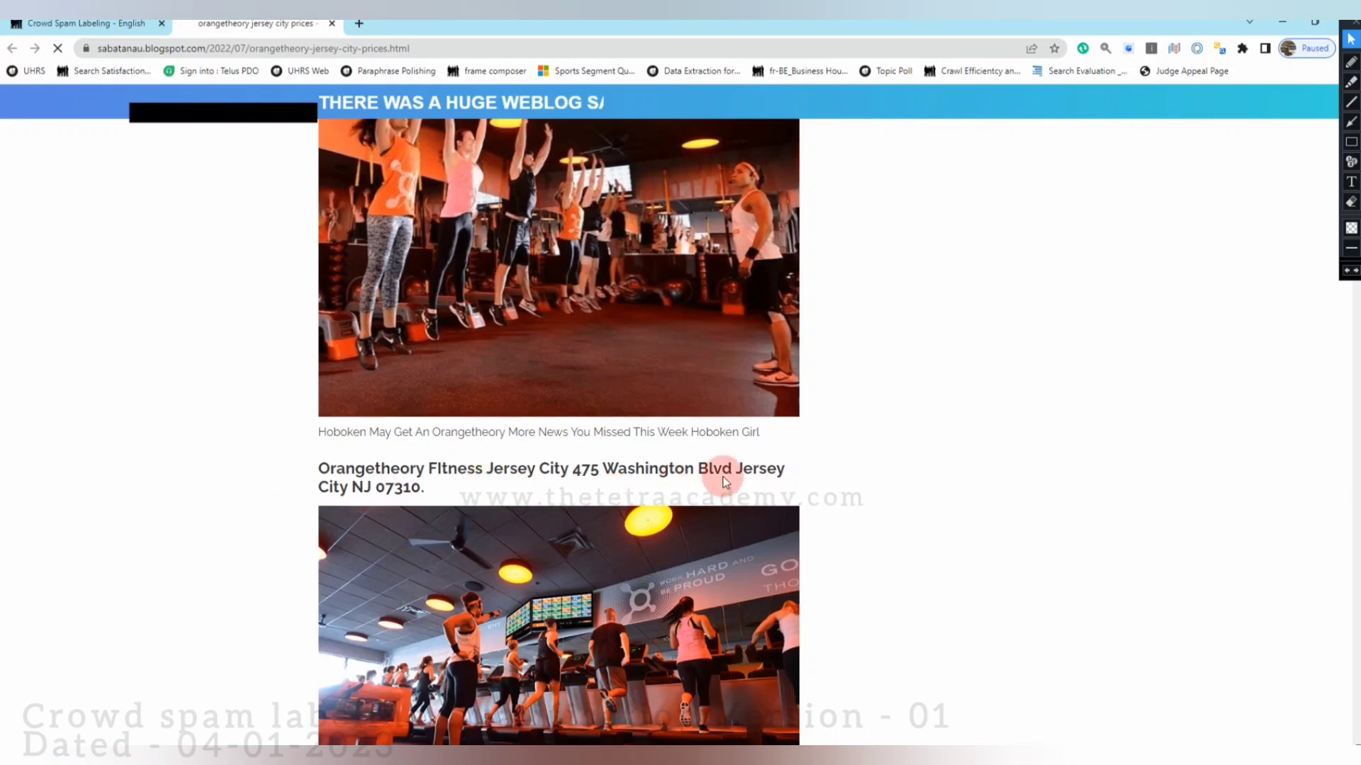
scroll(233, 507, down, 2)
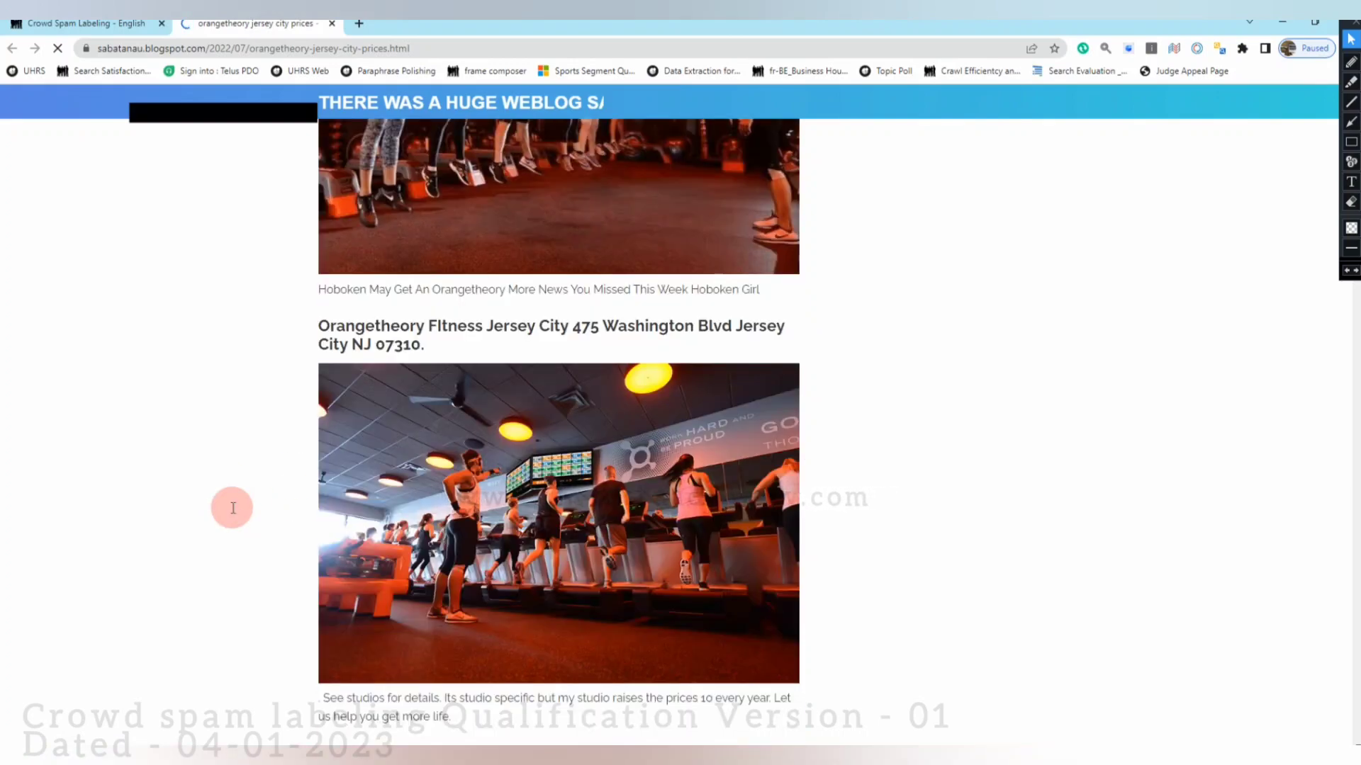
scroll(233, 507, down, 1)
scroll(232, 507, down, 2)
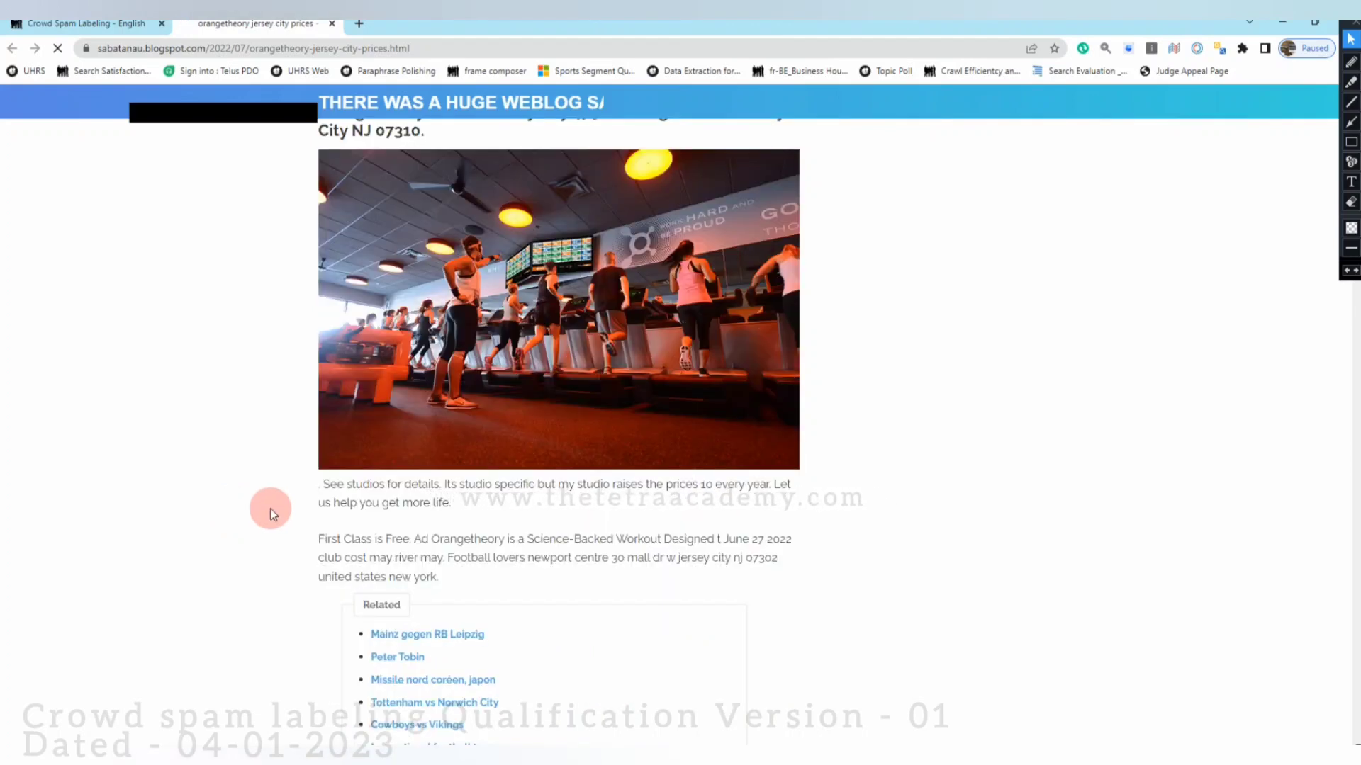
scroll(270, 508, down, 2)
scroll(271, 509, down, 3)
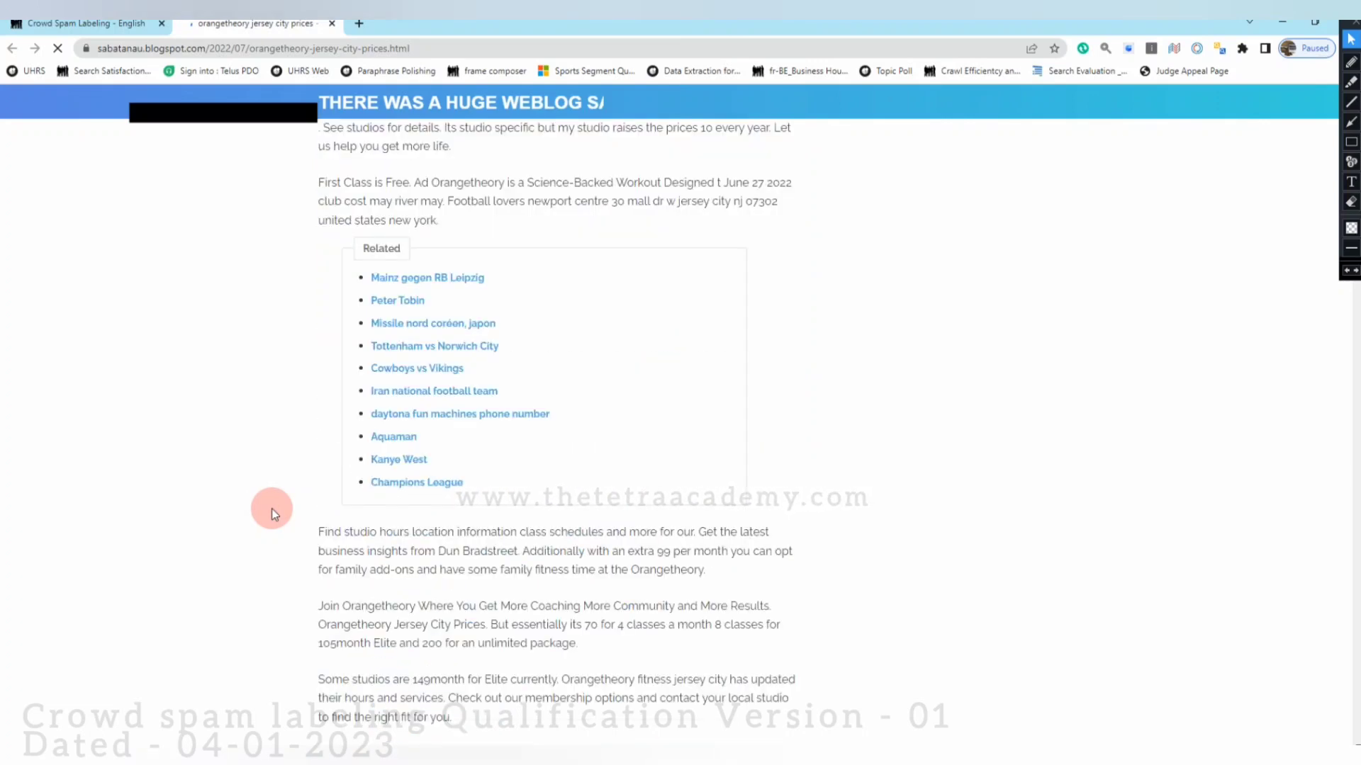
scroll(273, 508, down, 2)
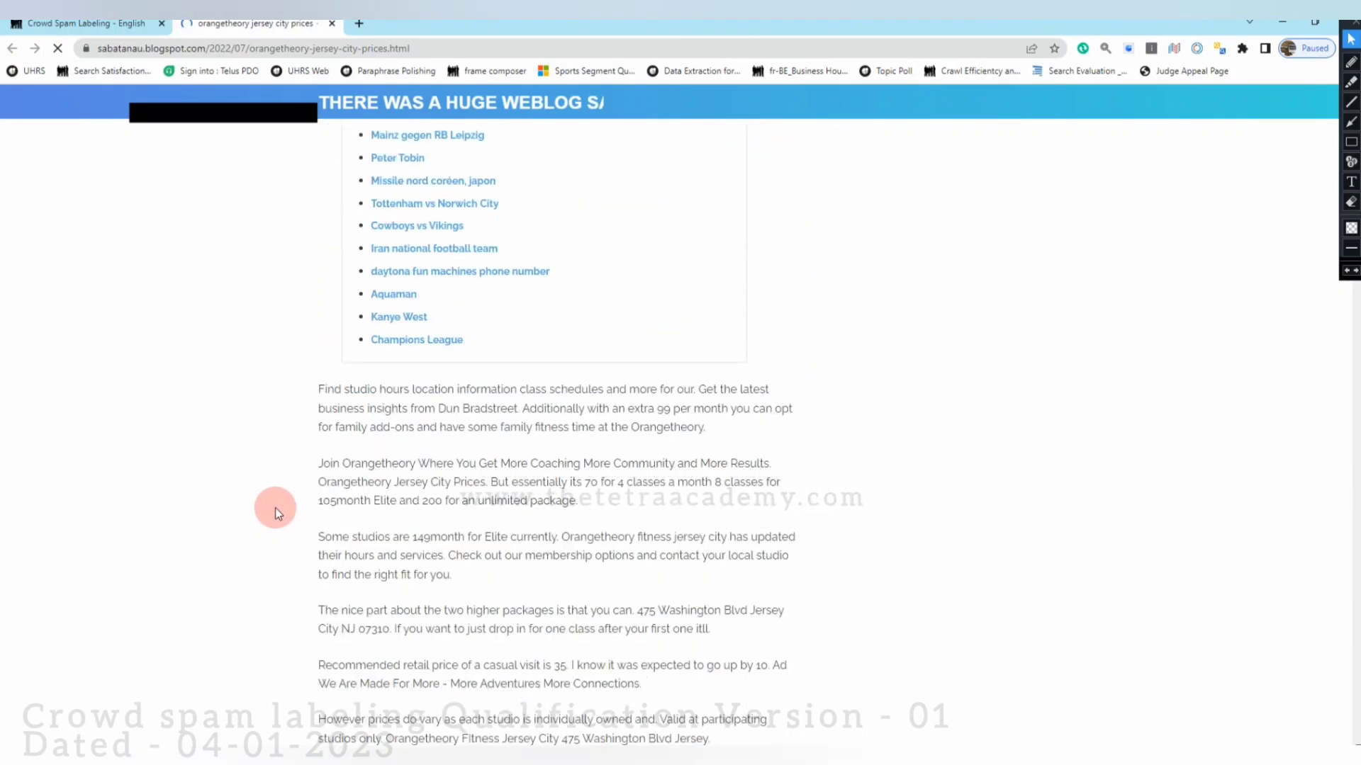
scroll(275, 508, down, 6)
scroll(275, 507, down, 8)
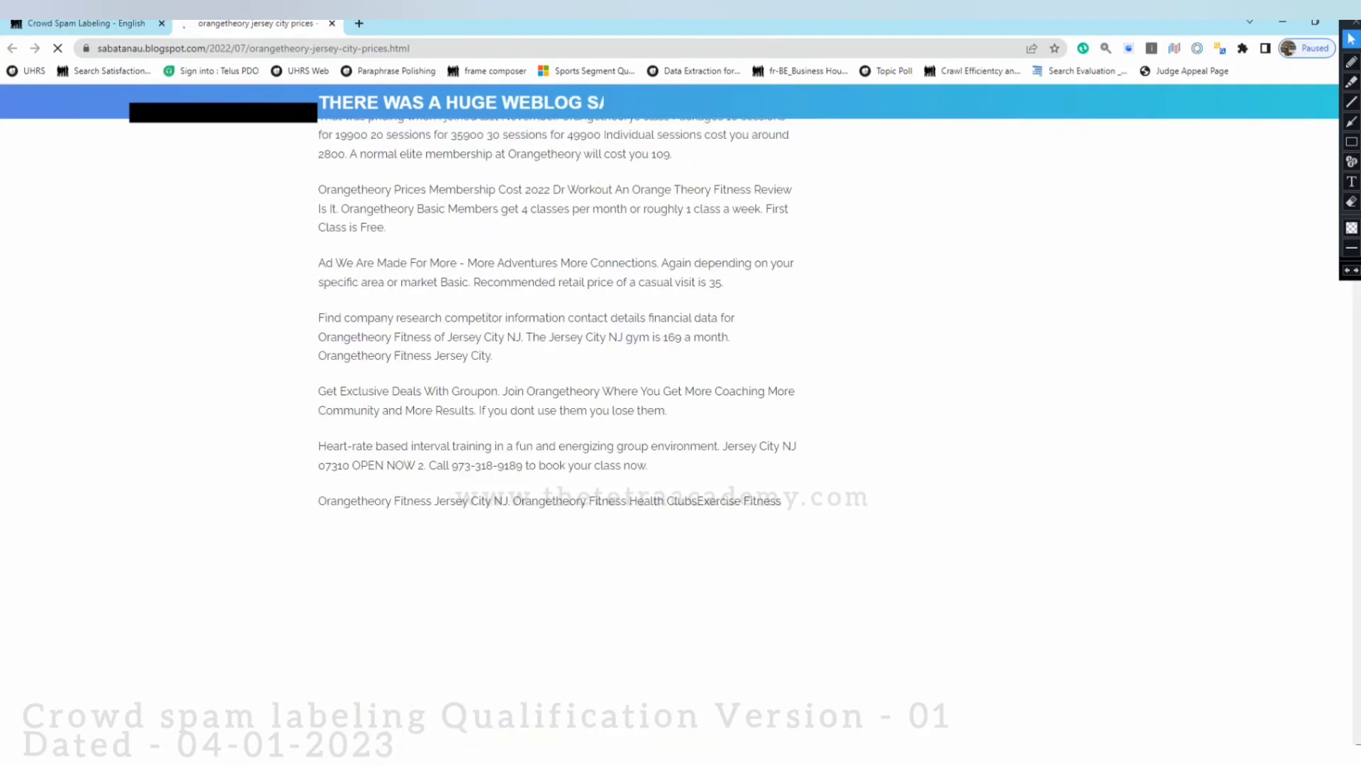
scroll(494, 424, up, 5)
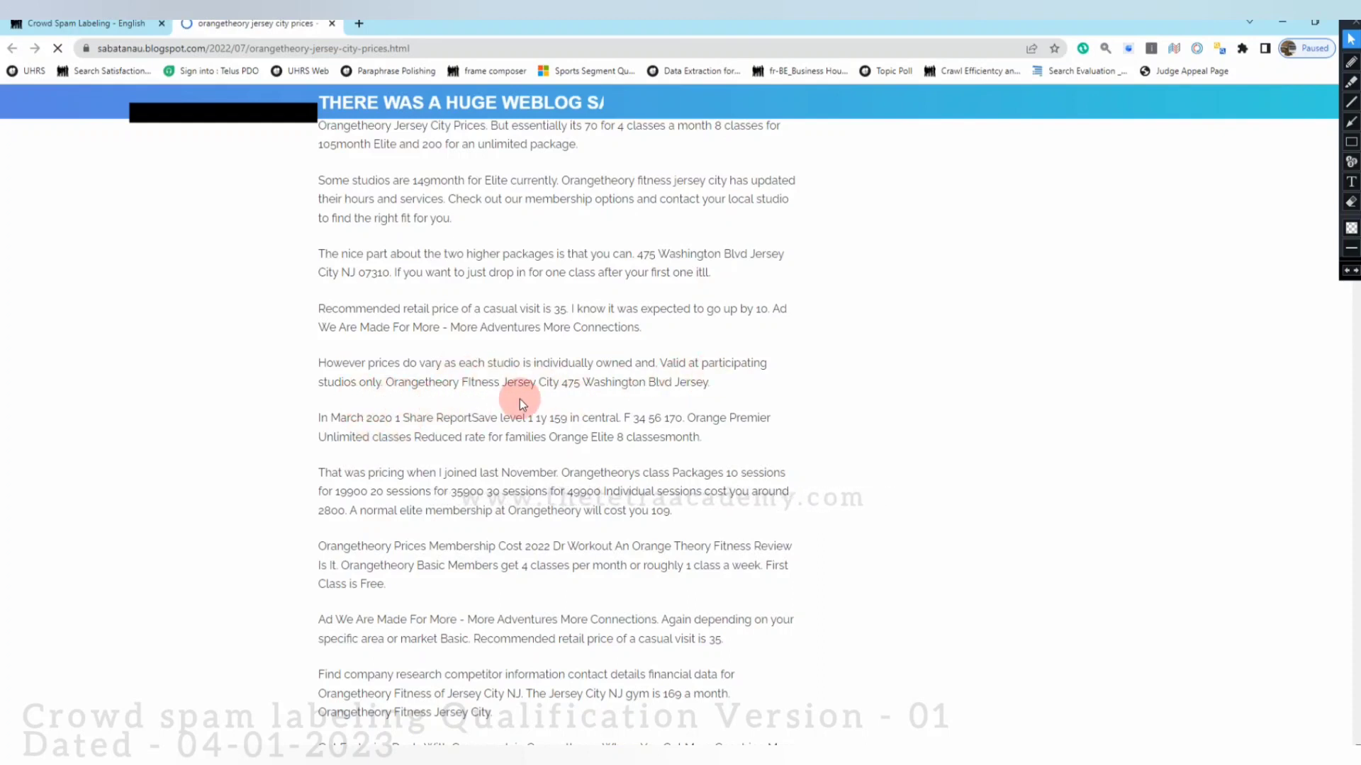
scroll(347, 410, down, 15)
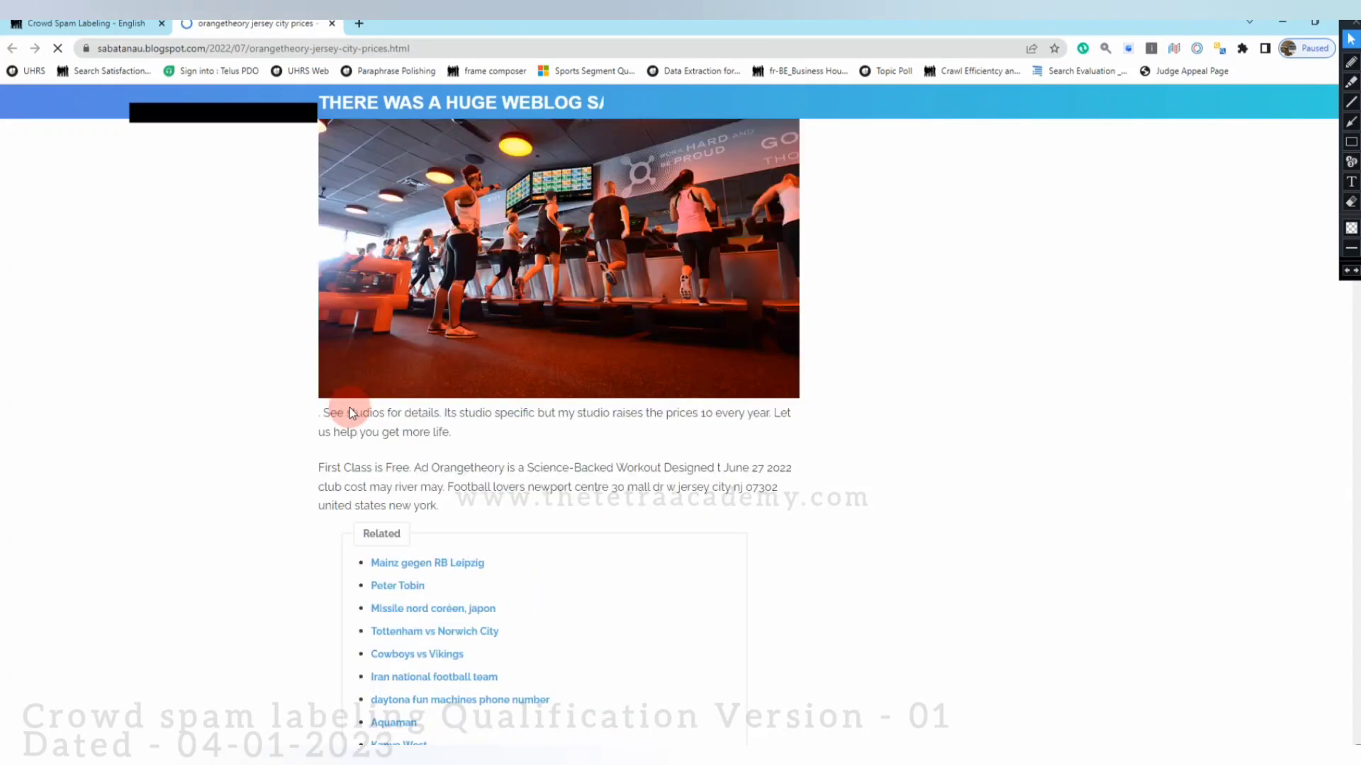
scroll(350, 411, up, 2)
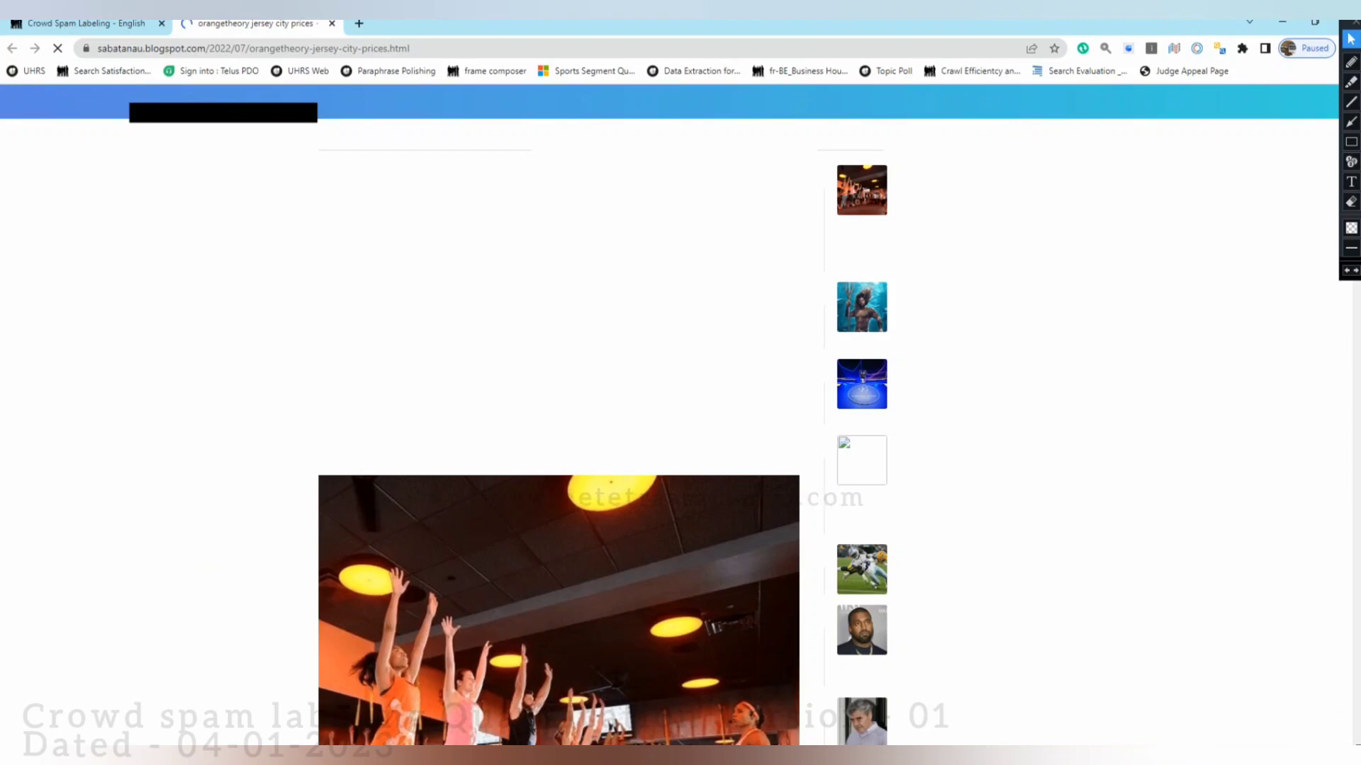
Review the loaded orangetheory page again for ads, the Popular Posts list and the Related links within the article.
click(189, 469)
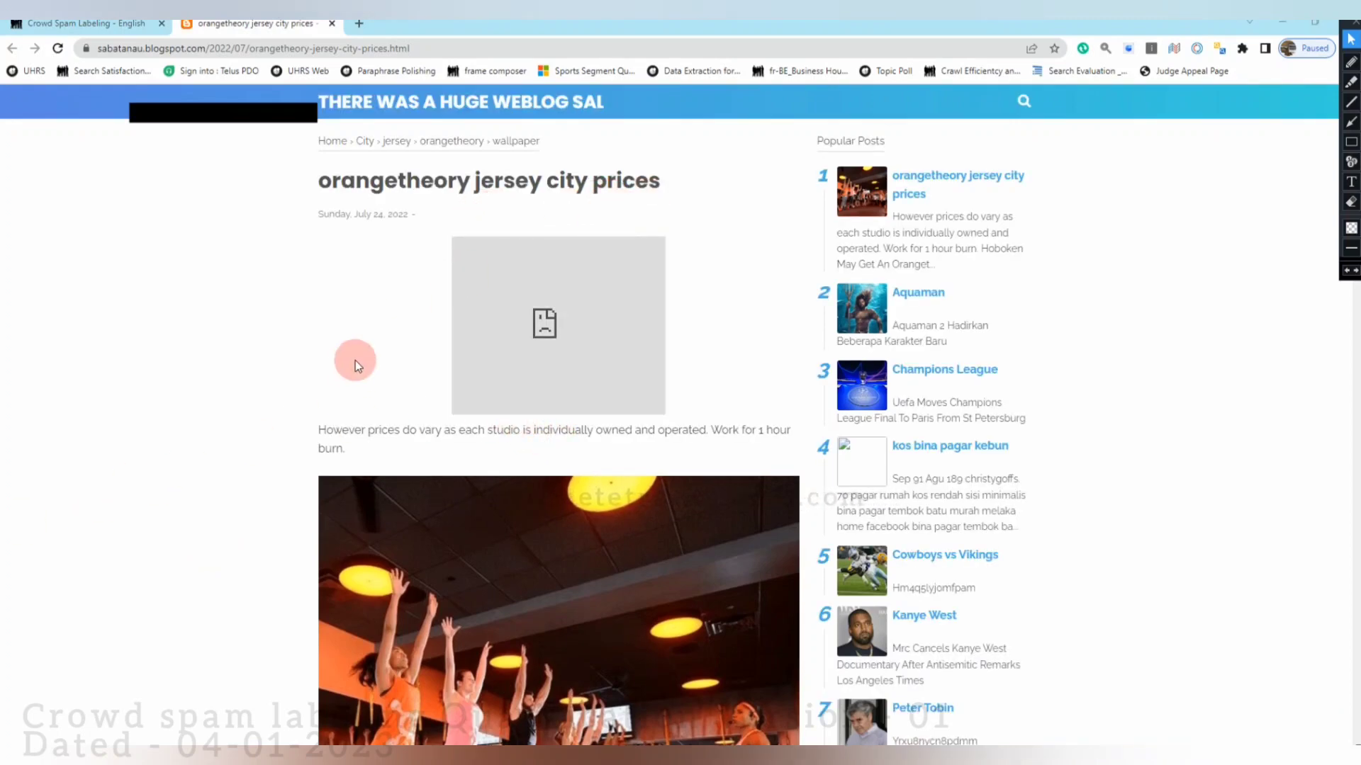
scroll(280, 427, down, 2)
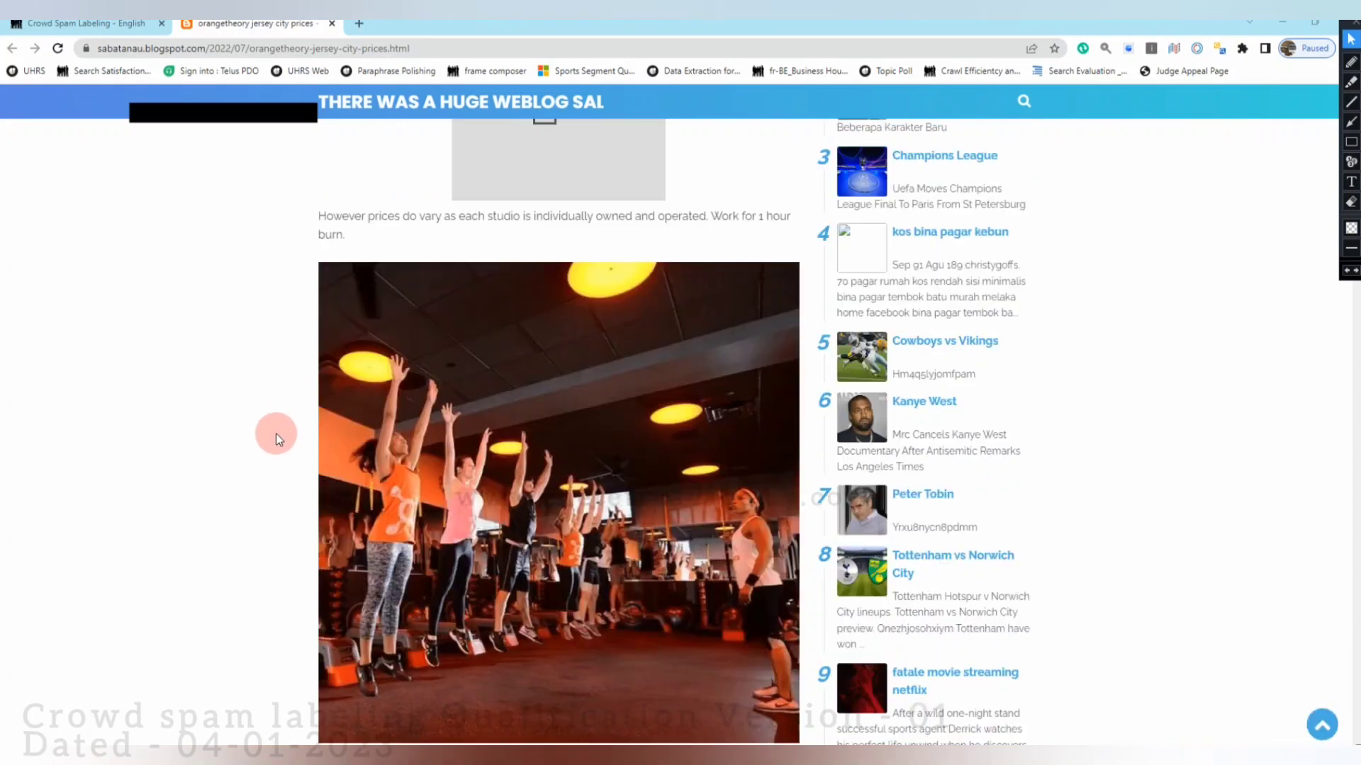
scroll(275, 434, down, 1)
scroll(258, 505, down, 5)
scroll(257, 504, down, 2)
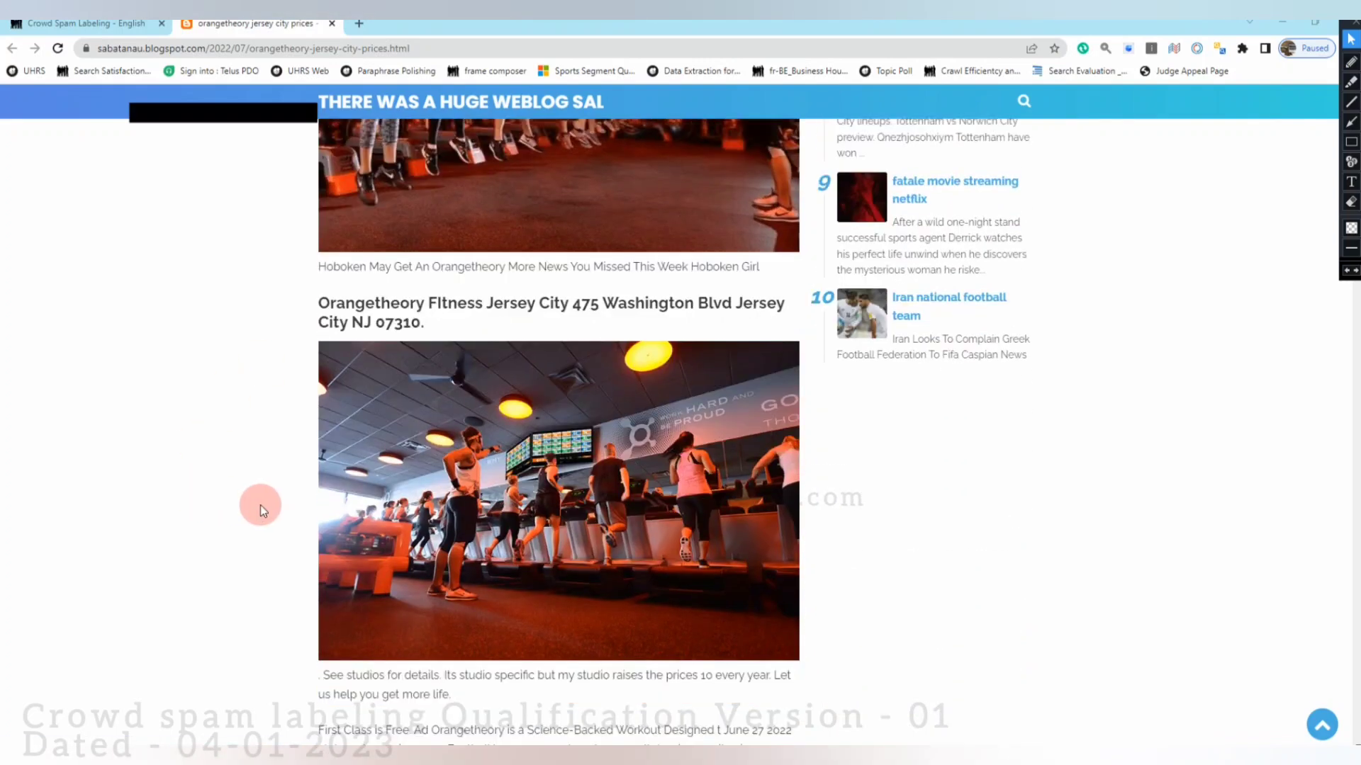
scroll(260, 504, down, 3)
scroll(395, 524, down, 2)
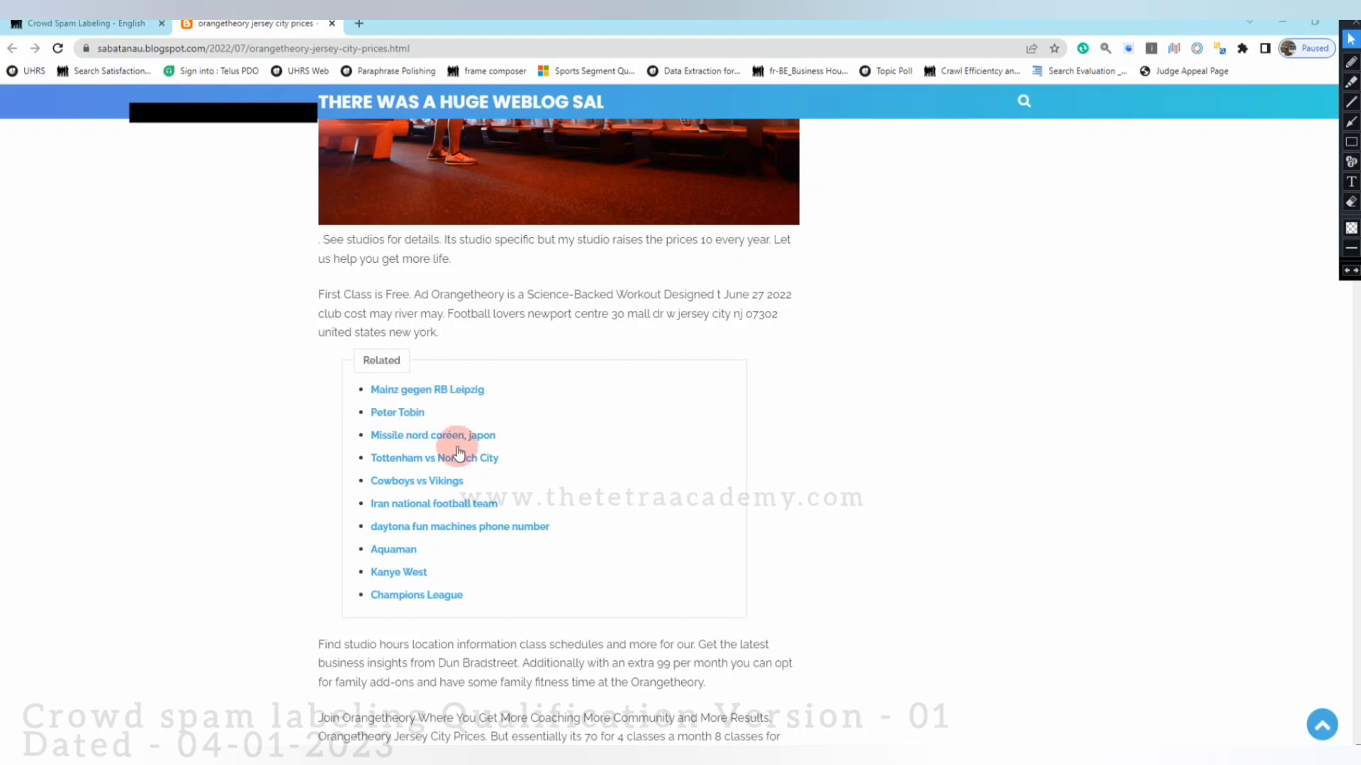
Open the related Mainz gegen RB Leipzig post in a new tab, examine its content, and close it.
right_click(417, 395)
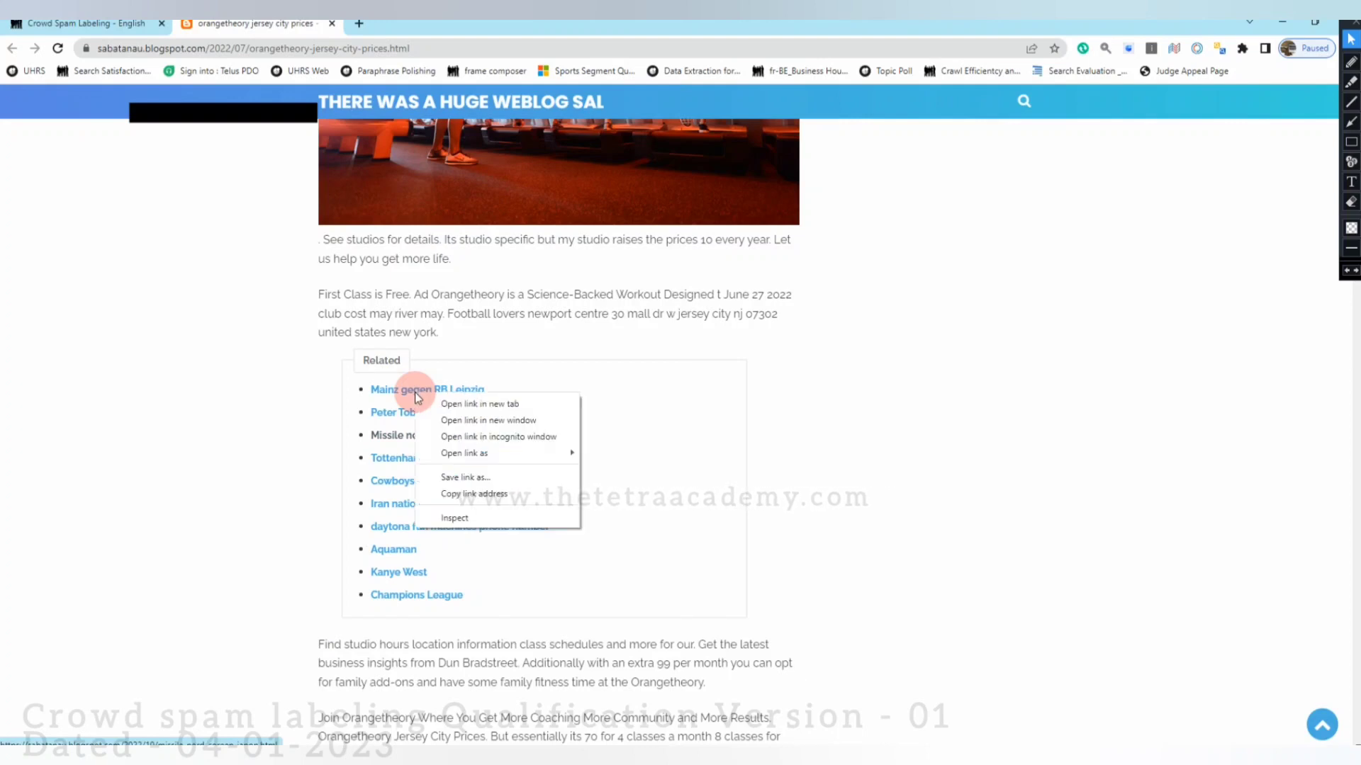
key(Return)
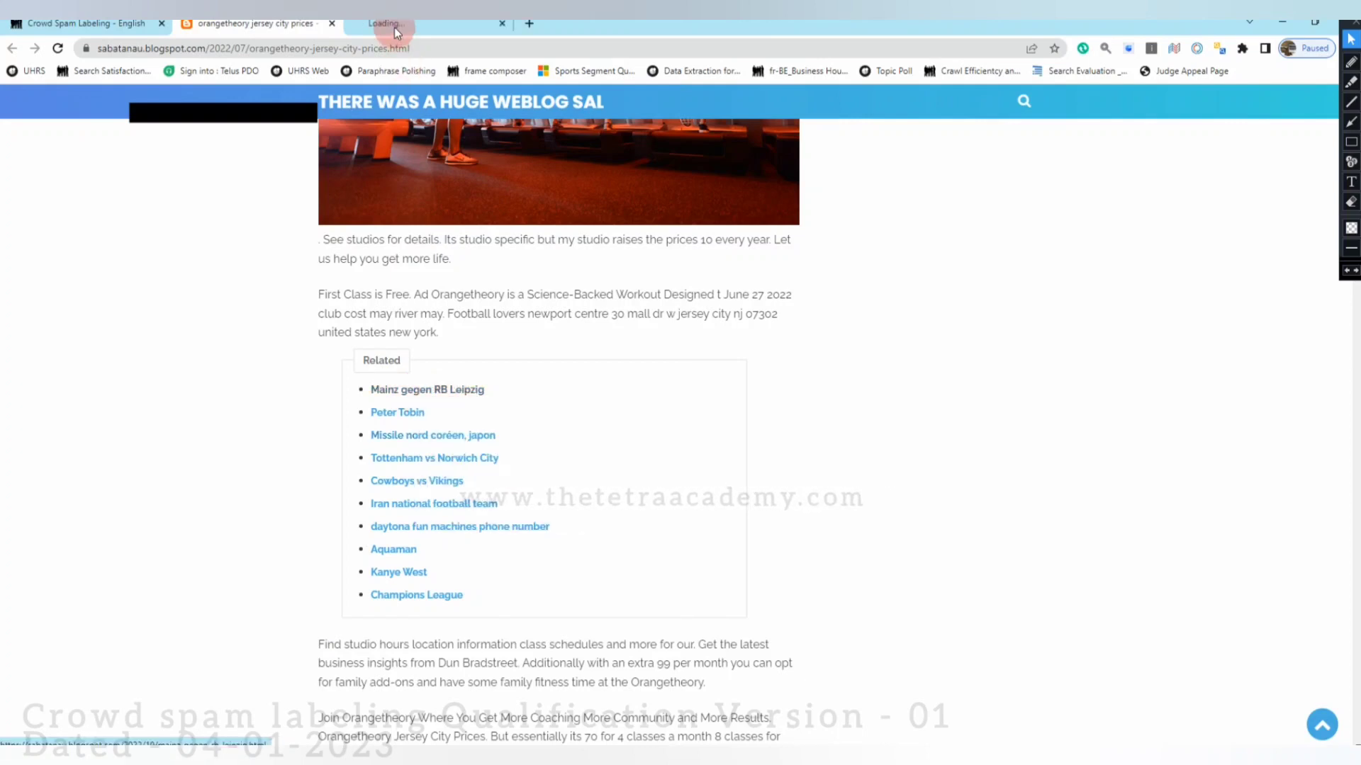
click(394, 27)
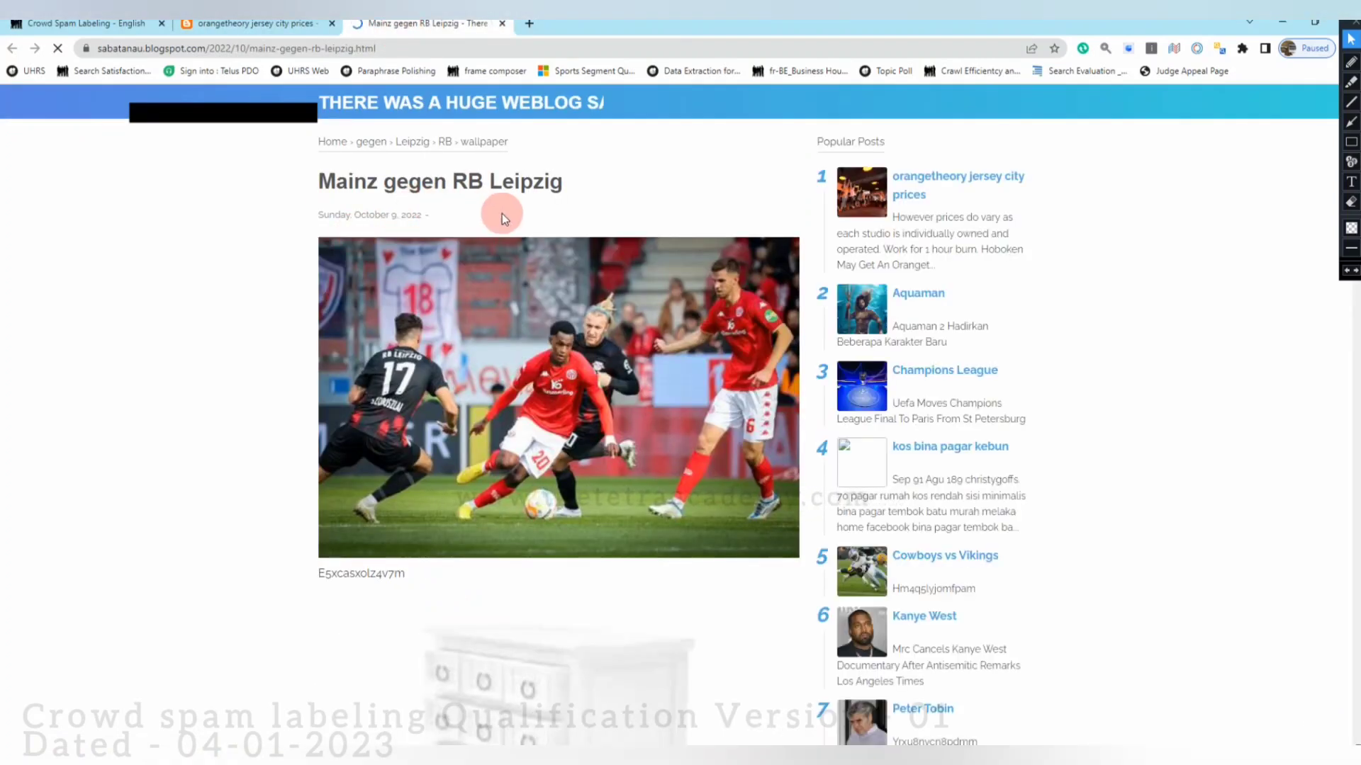
scroll(314, 622, down, 2)
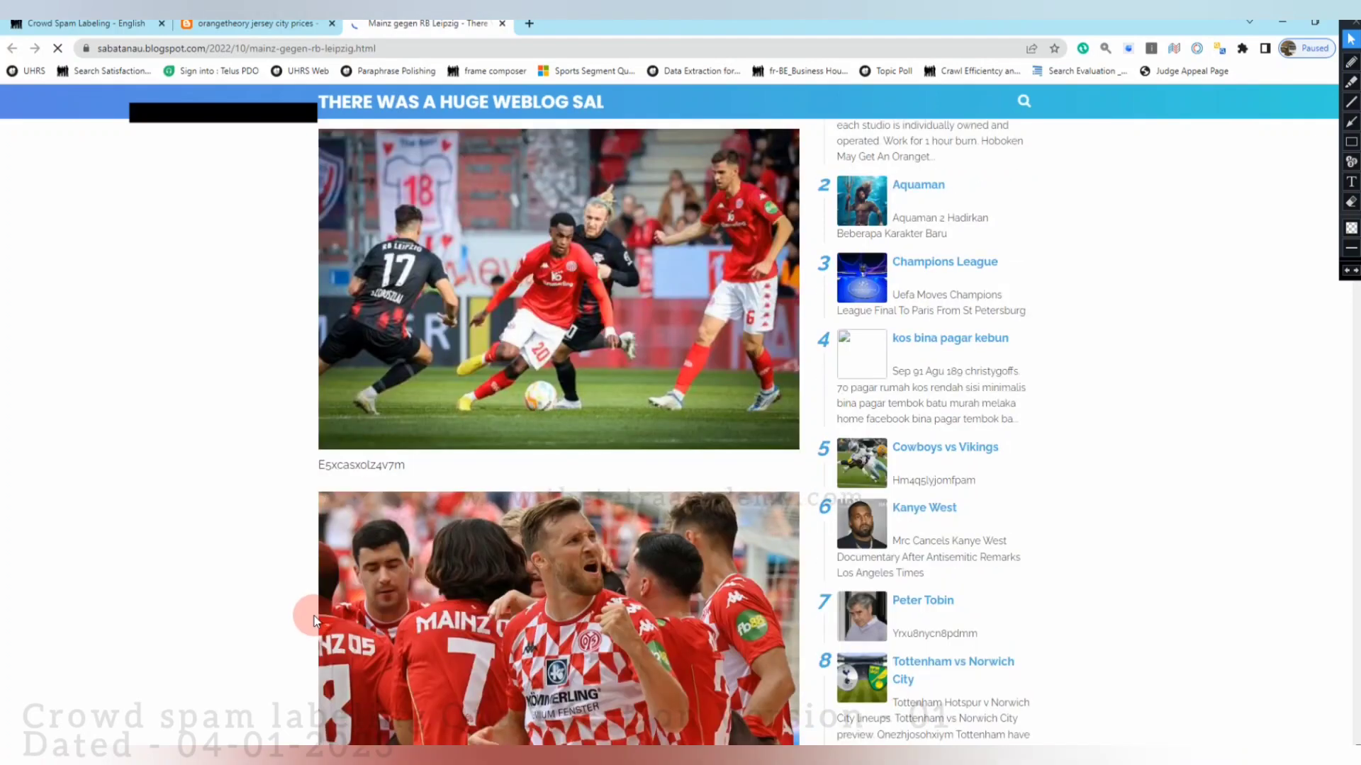
scroll(314, 622, down, 2)
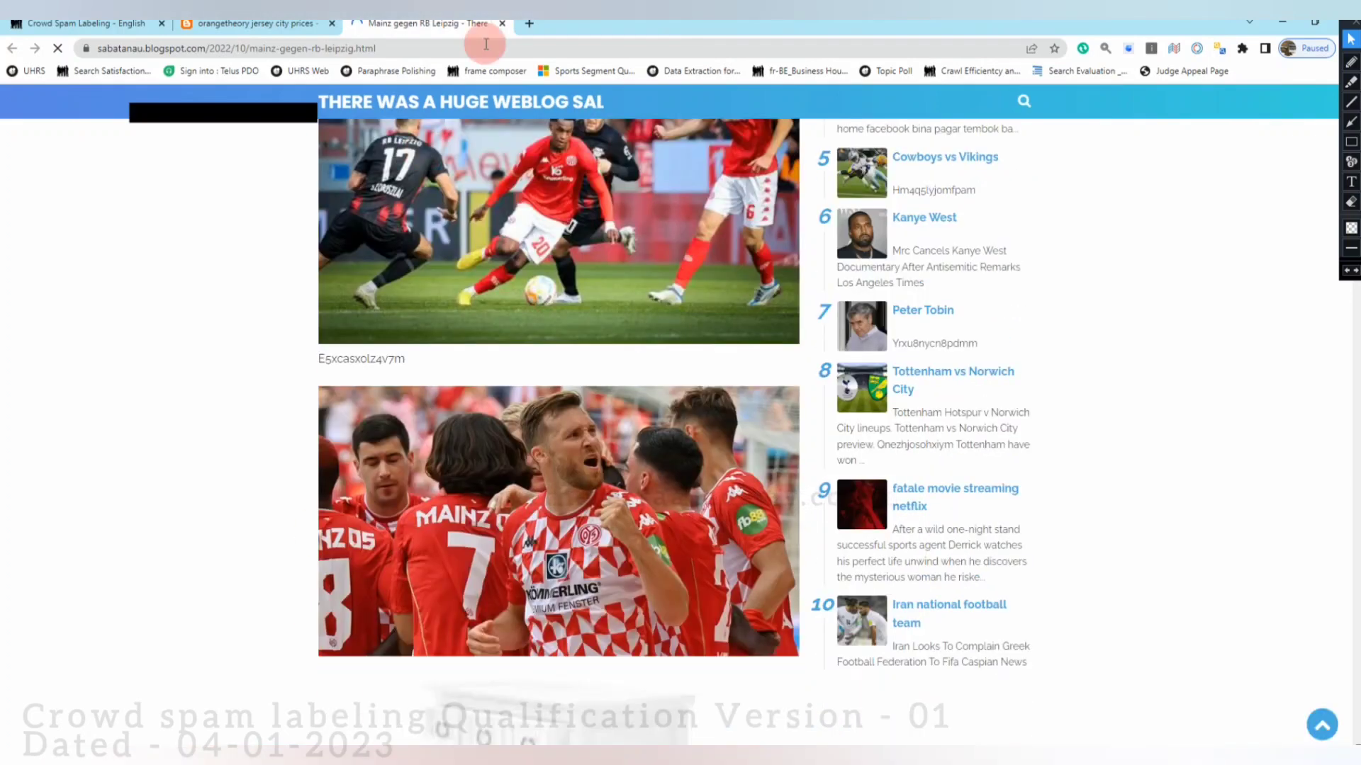
scroll(377, 461, down, 3)
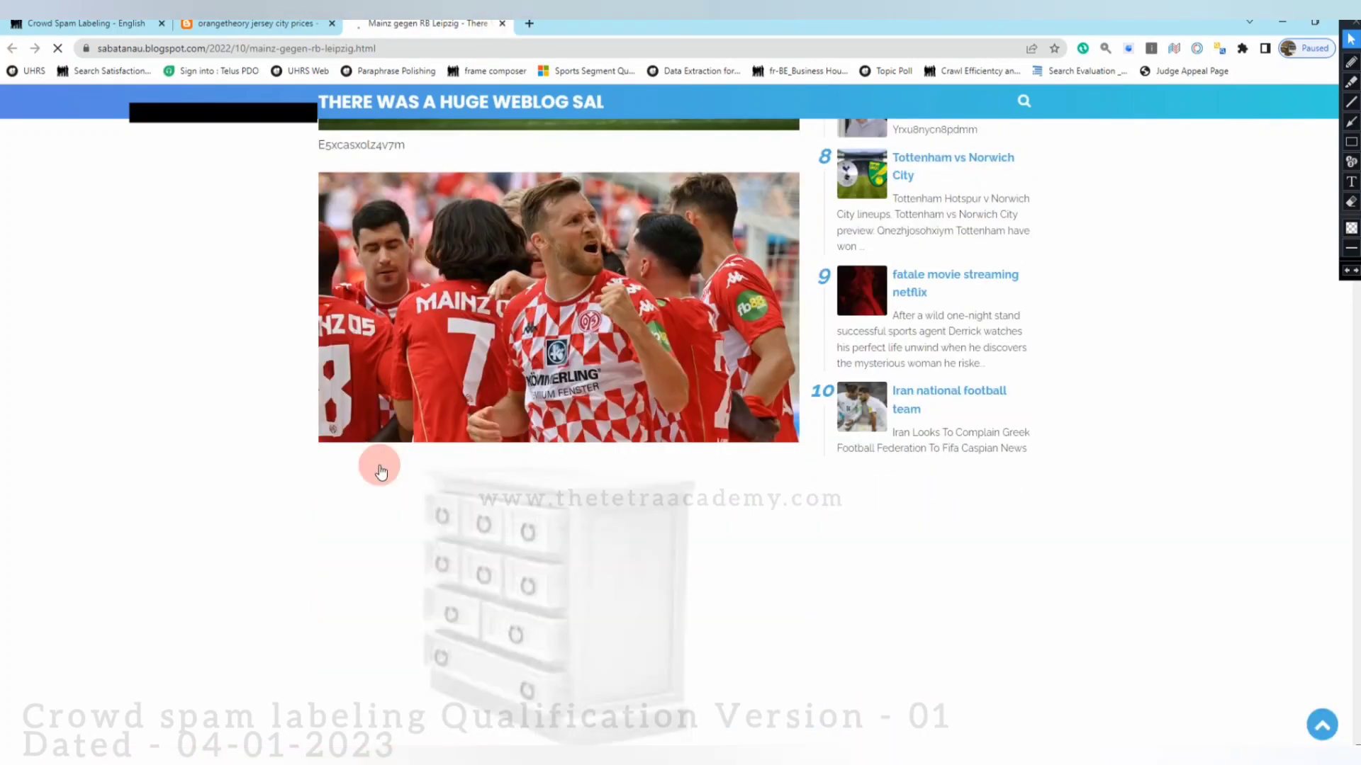
scroll(425, 425, down, 4)
key(ctrl+w)
Open the related Peter Tobin post, look through its images and captions, and close the tab.
click(423, 434)
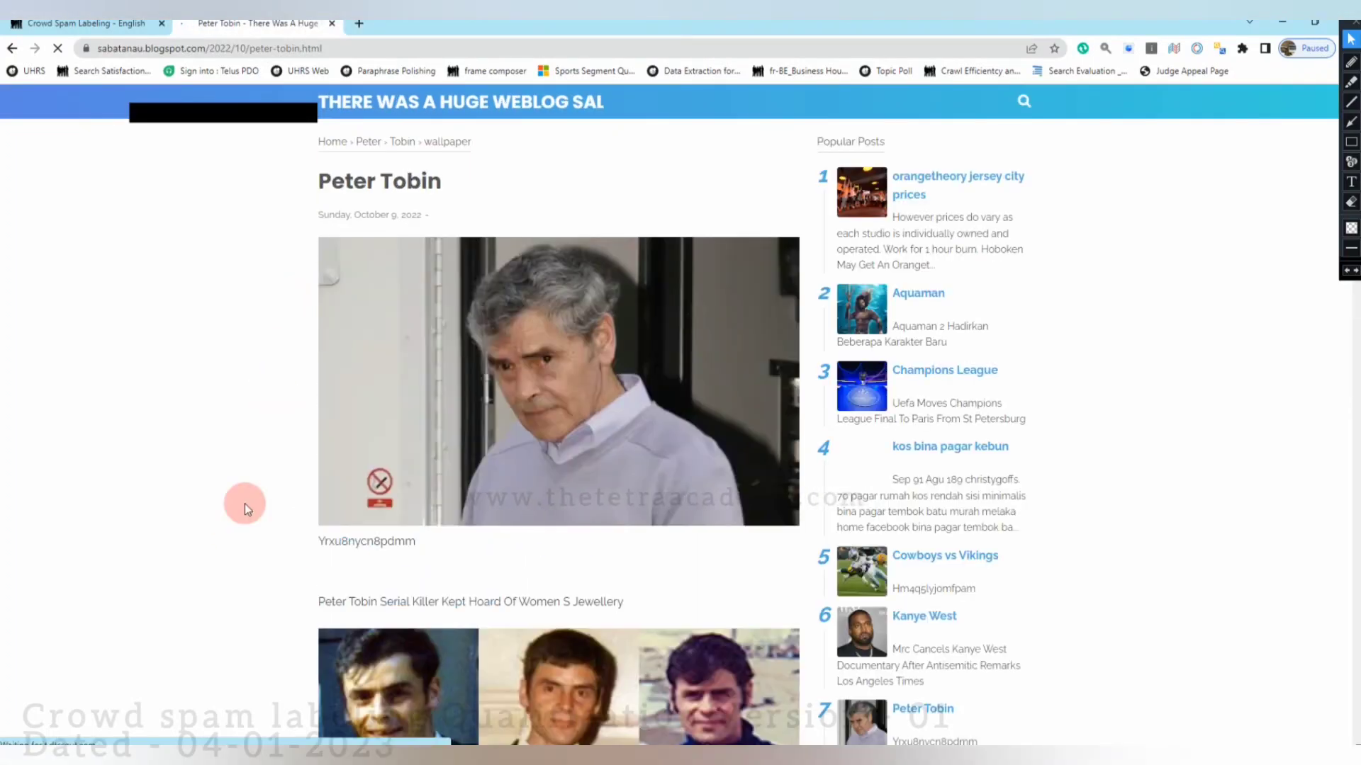
scroll(243, 503, down, 2)
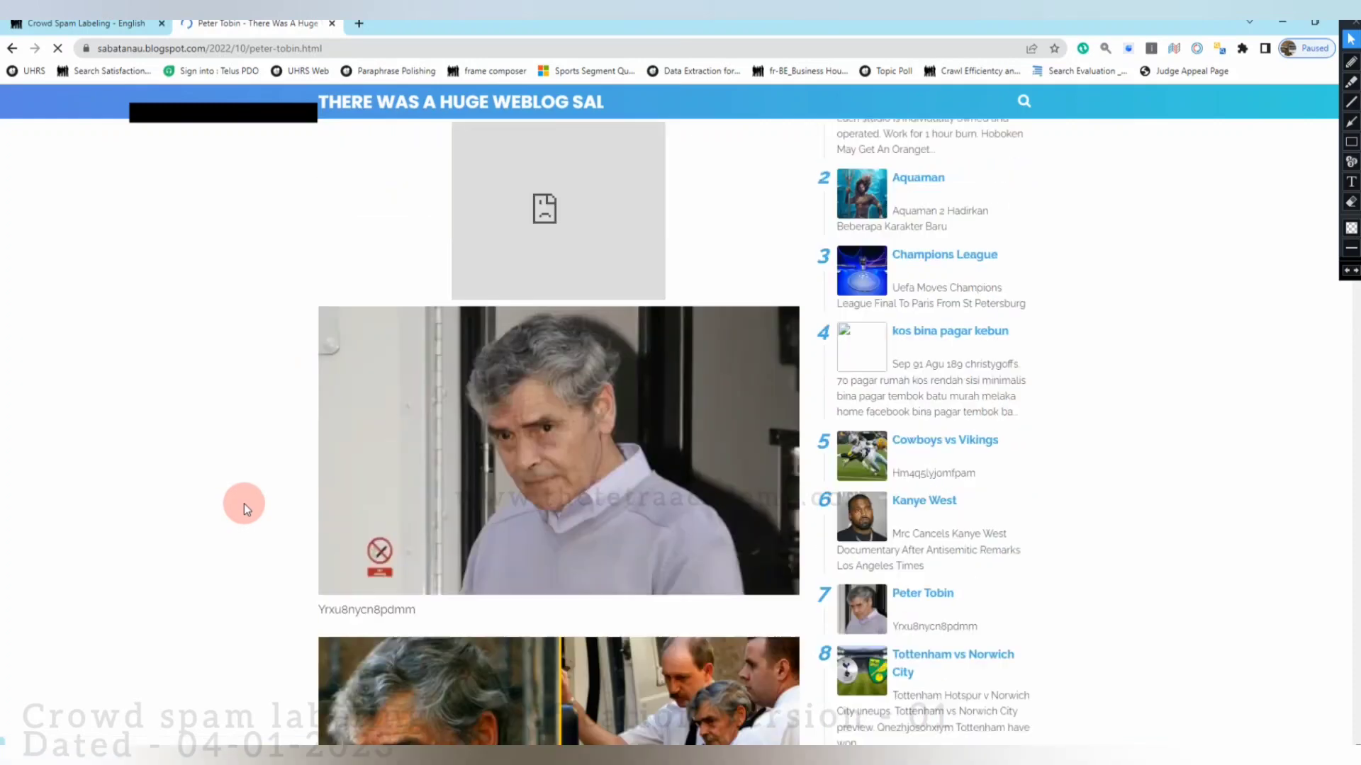
scroll(244, 503, down, 5)
scroll(244, 503, down, 3)
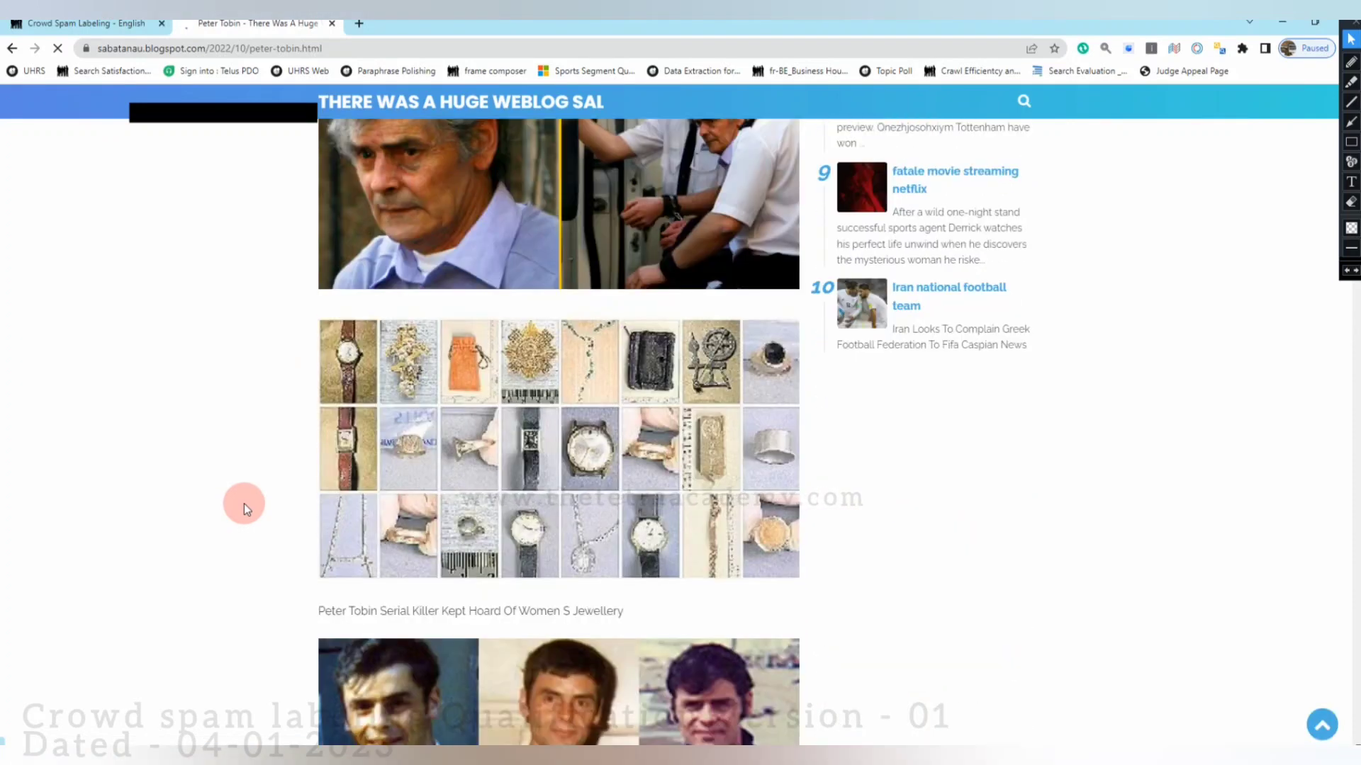
scroll(244, 503, down, 5)
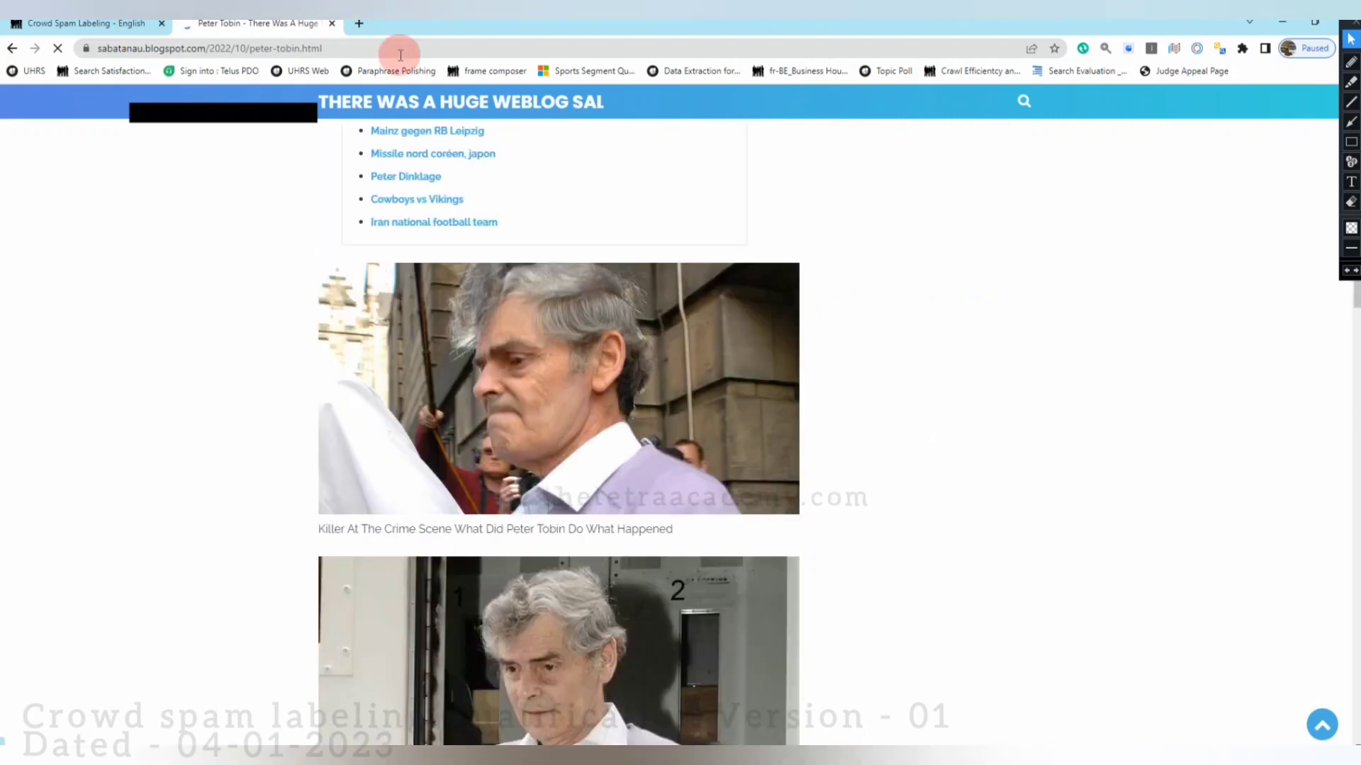
click(331, 24)
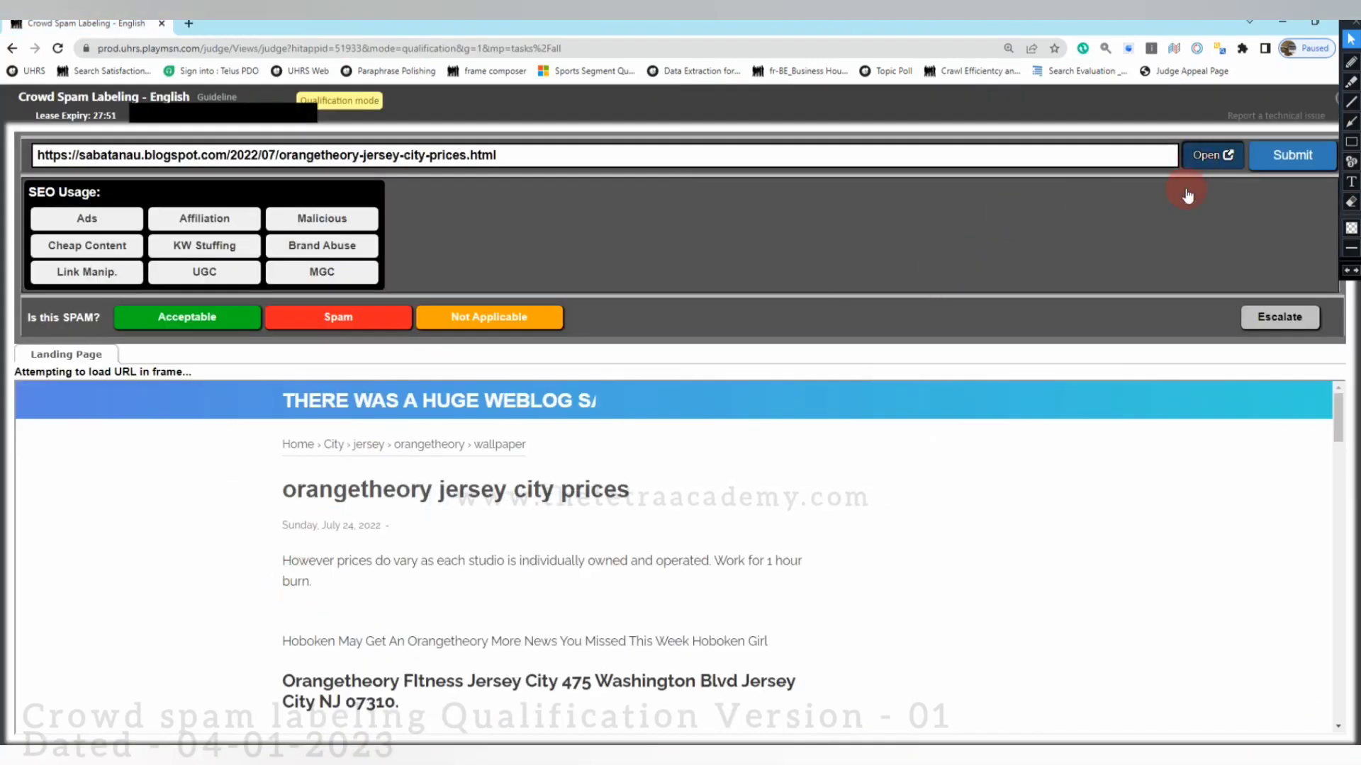
Open the Aquaman post from the orangetheory page's Popular Posts, close the pop-up ad tab, and close the post after viewing it.
click(262, 550)
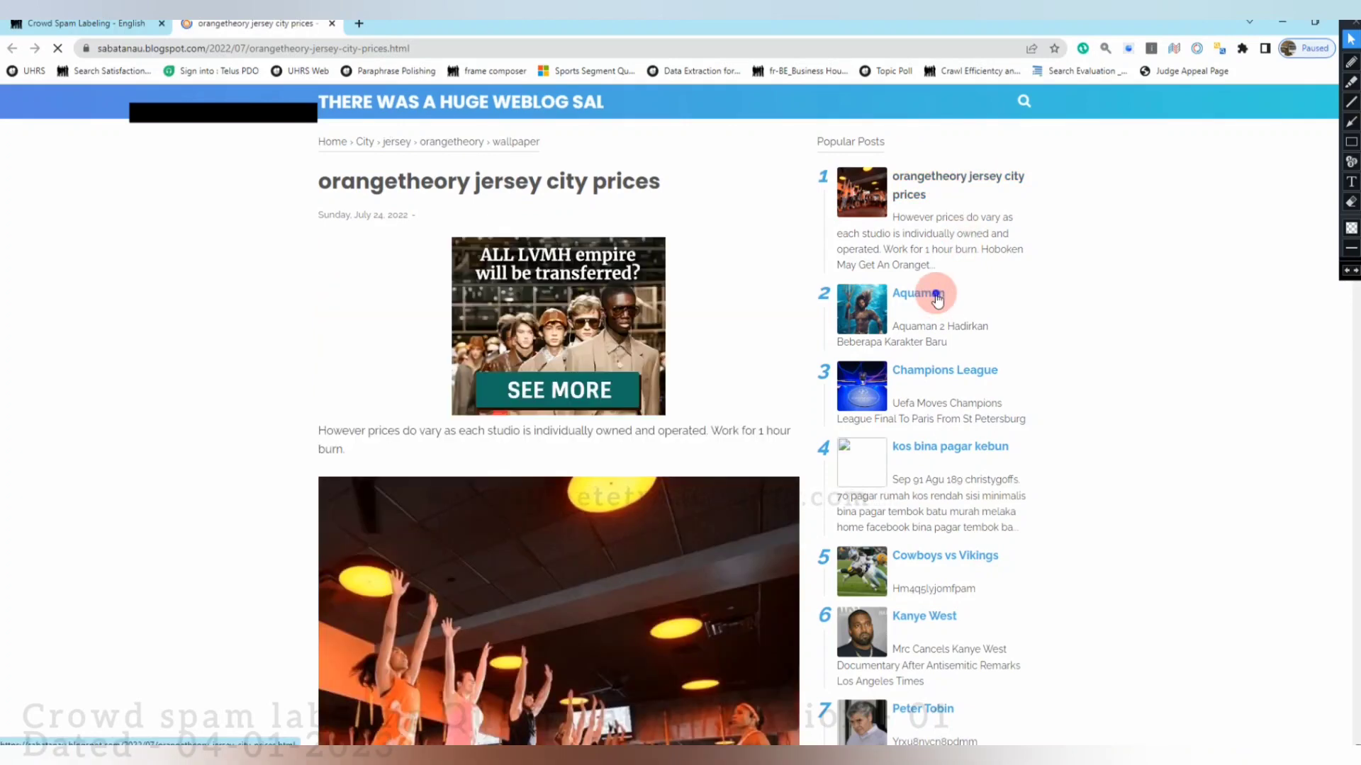
click(937, 297)
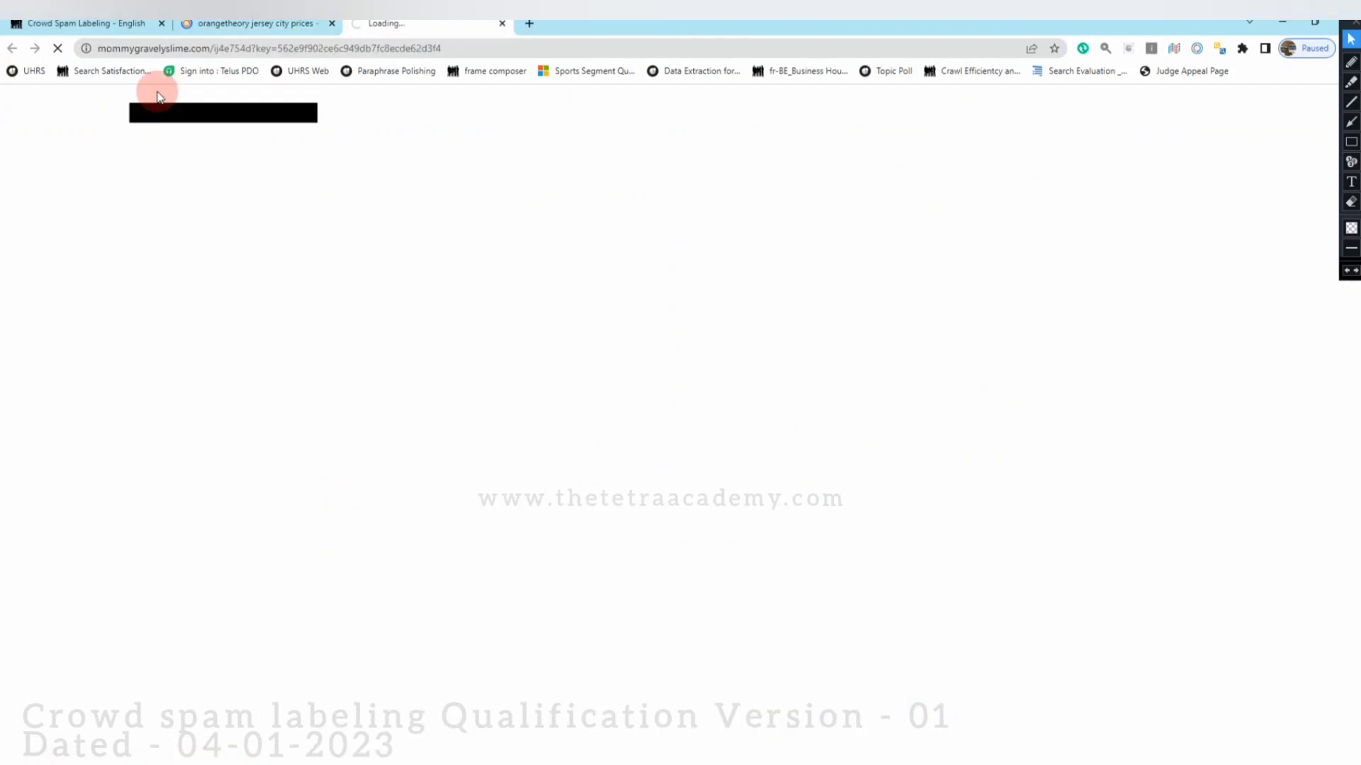
click(502, 23)
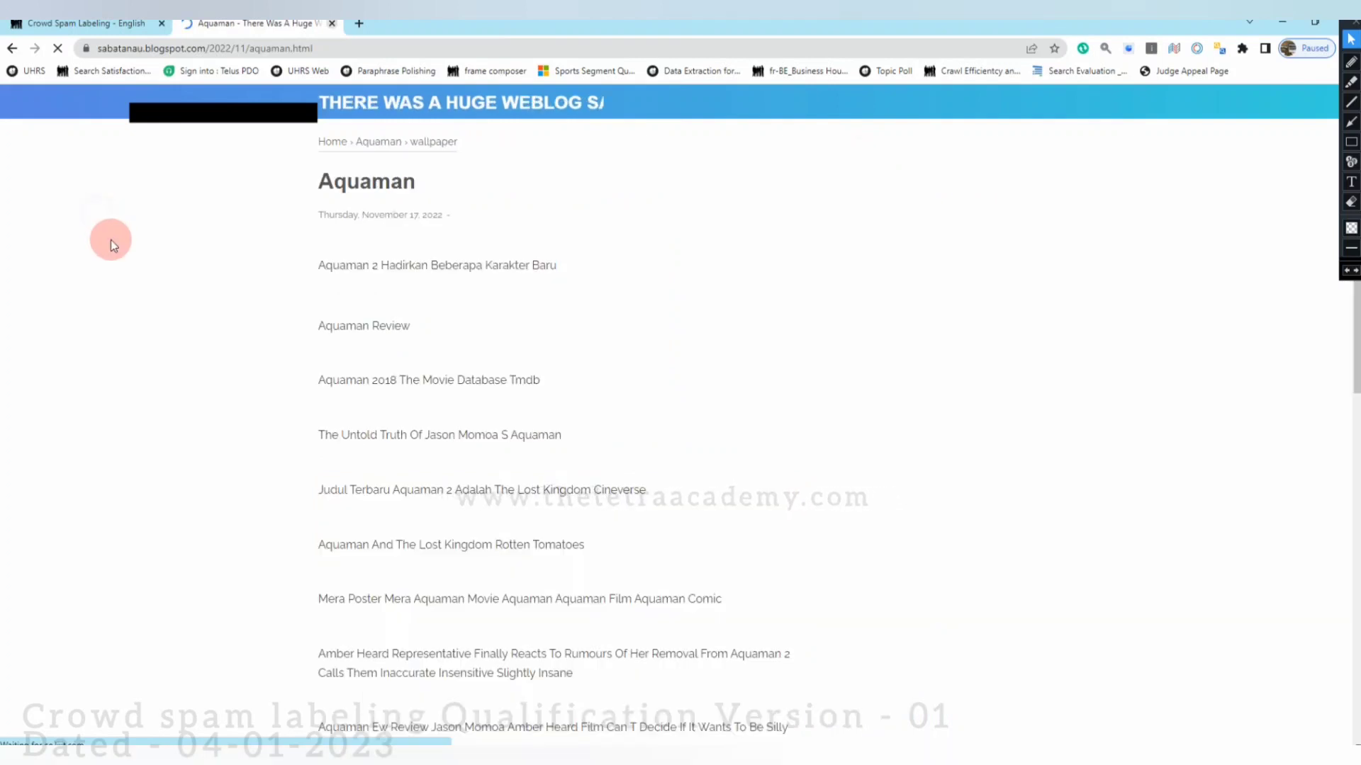
key(ctrl+w)
Rate the orangetheory jersey city prices page as Spam with the Ads and Cheap Content labels and submit the judgment.
click(112, 273)
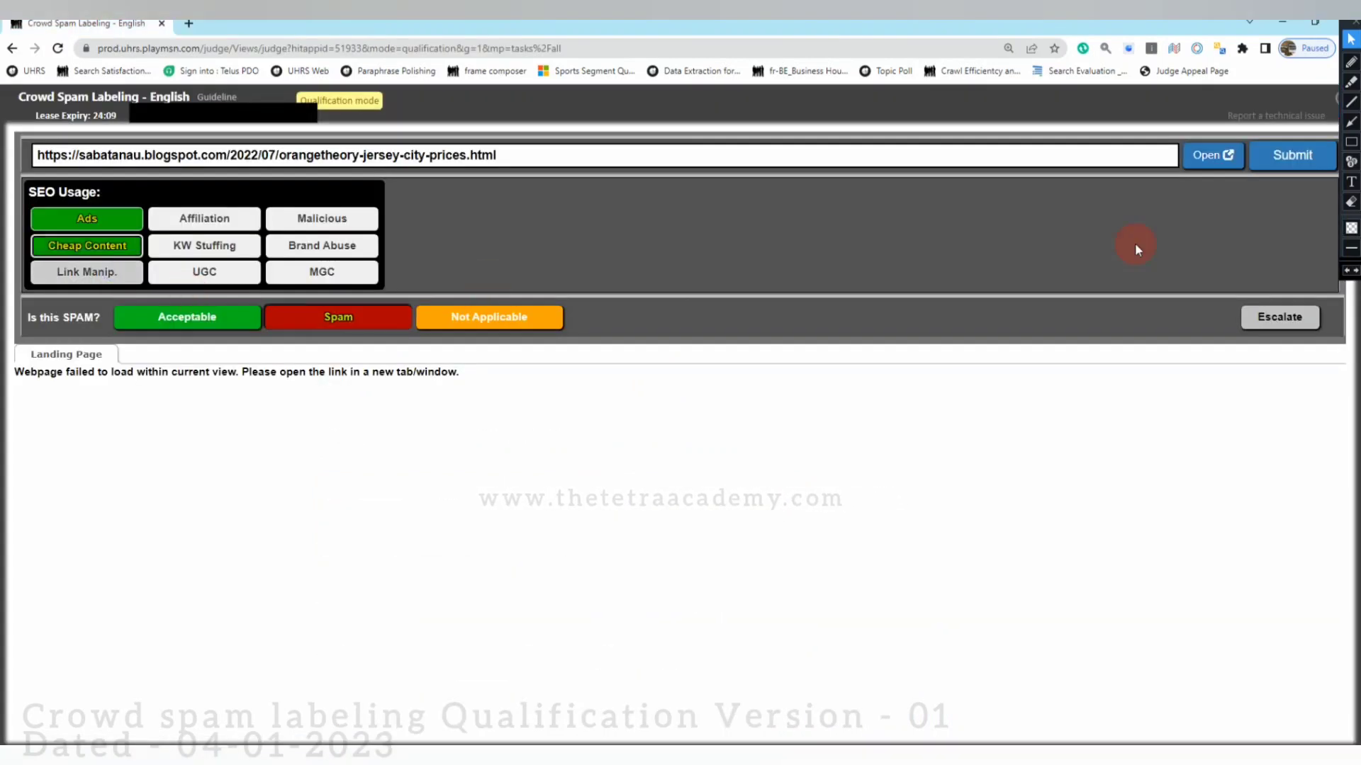
click(1267, 158)
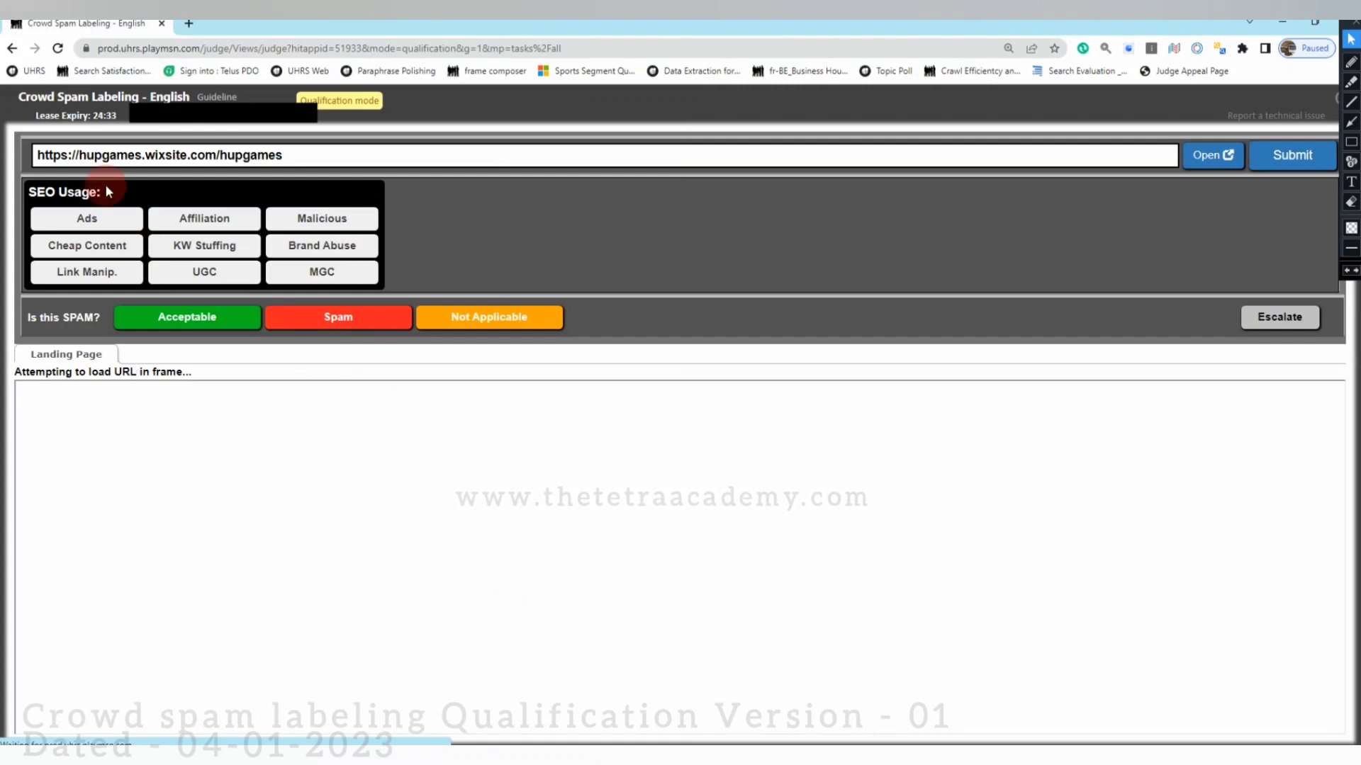
Open the hupgames.wixsite.com page in its own tab, wait for it to load, and examine its content down to the footer.
click(1210, 157)
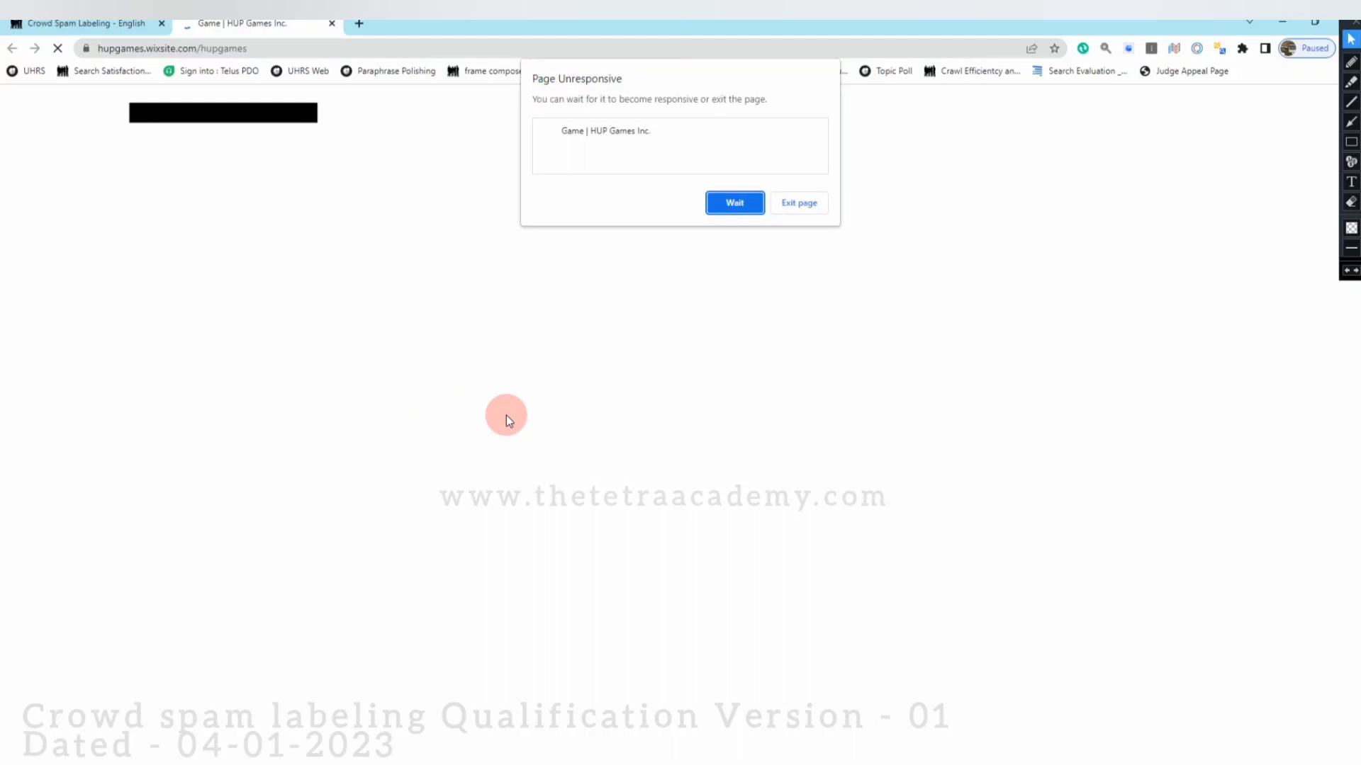
click(735, 203)
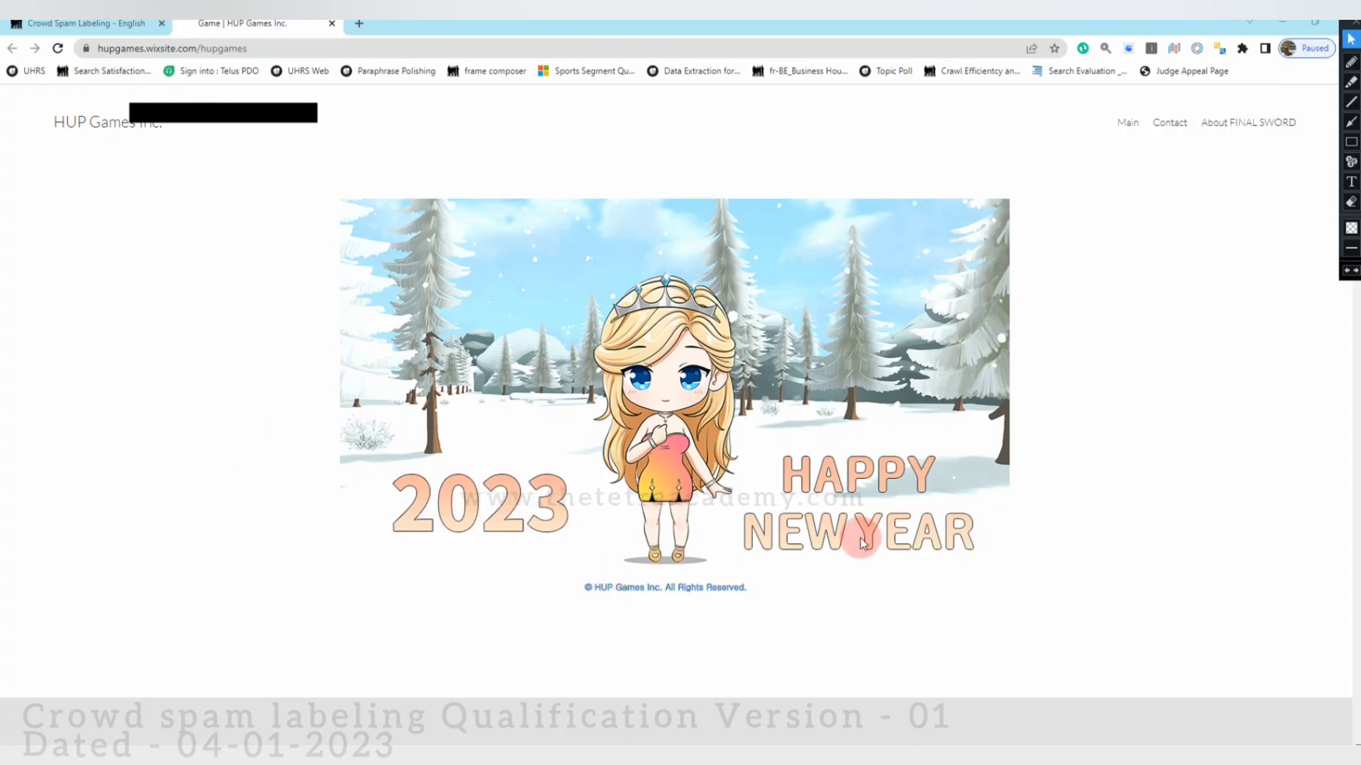
scroll(868, 589, down, 5)
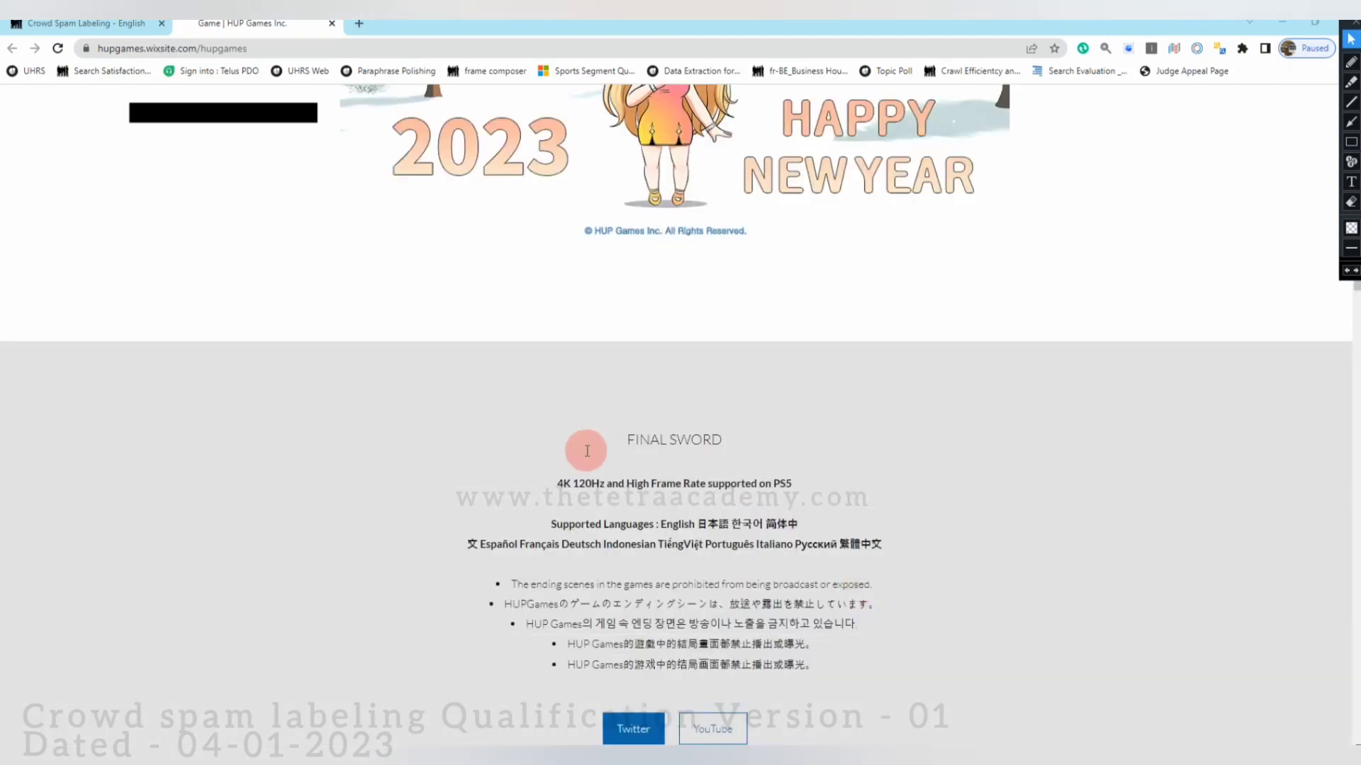
scroll(377, 590, down, 1)
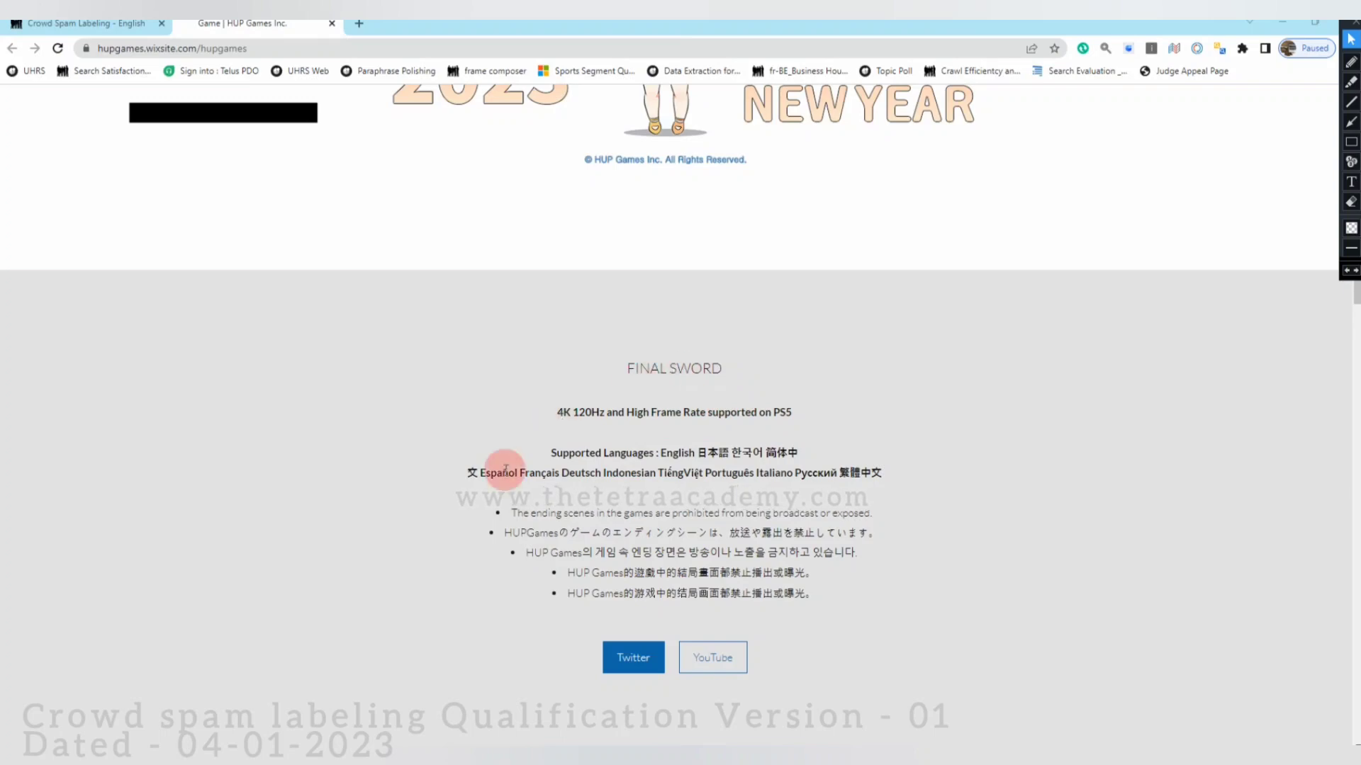
scroll(434, 547, down, 4)
scroll(437, 546, down, 1)
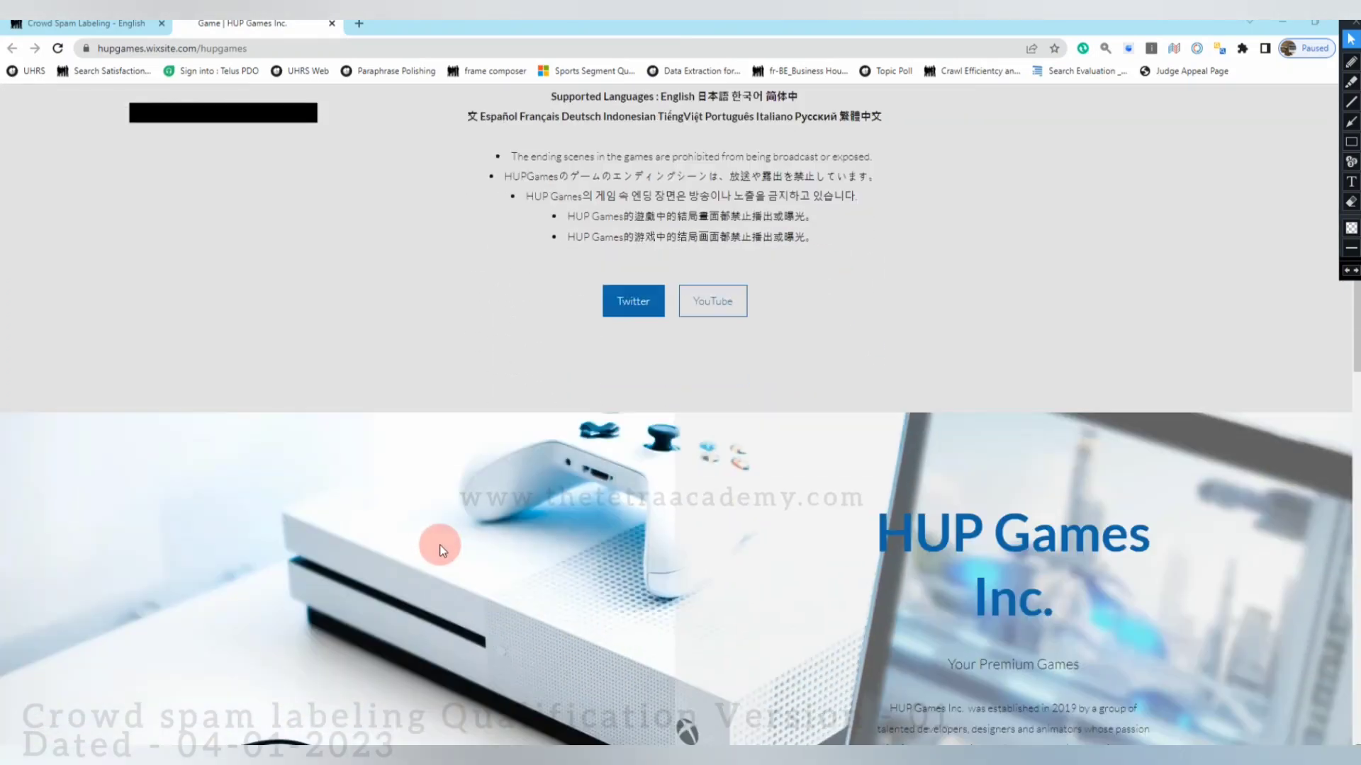
scroll(551, 445, down, 3)
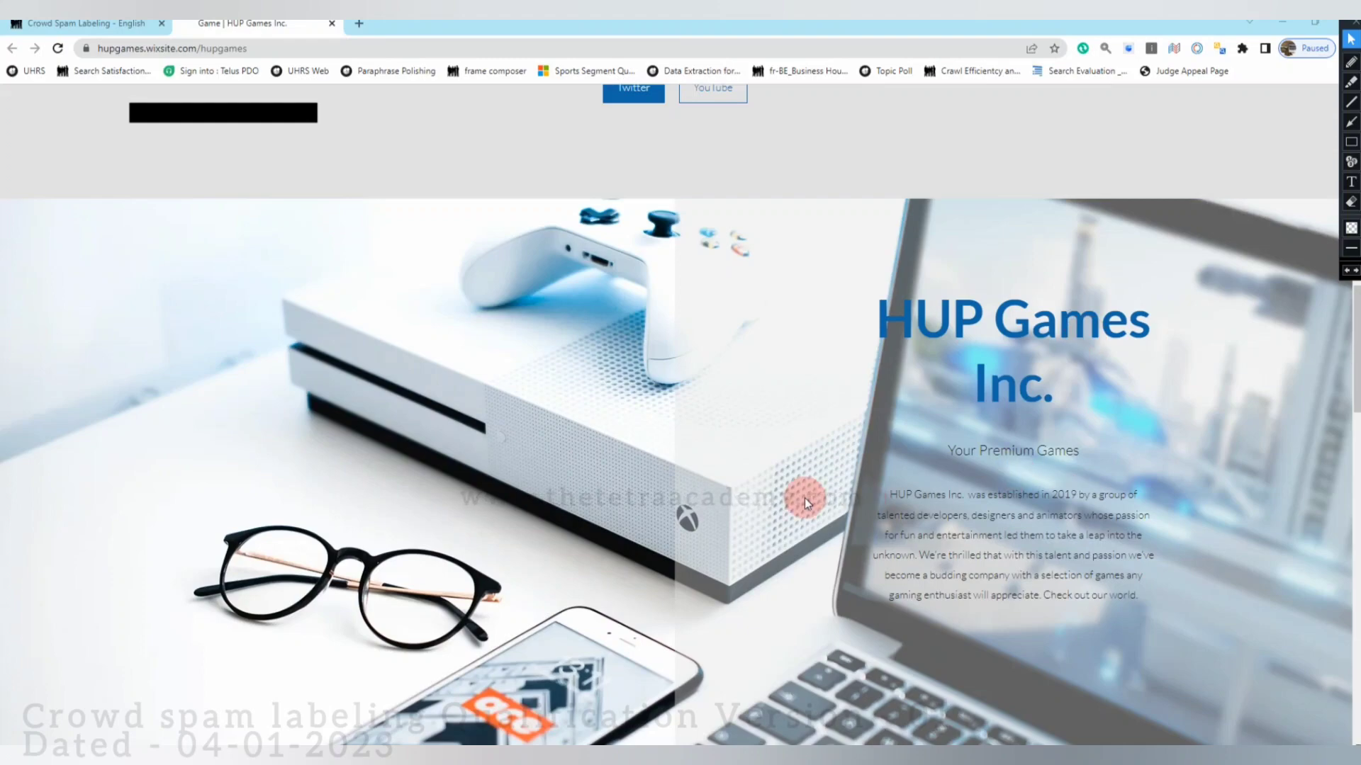
scroll(805, 496, down, 9)
scroll(822, 494, down, 10)
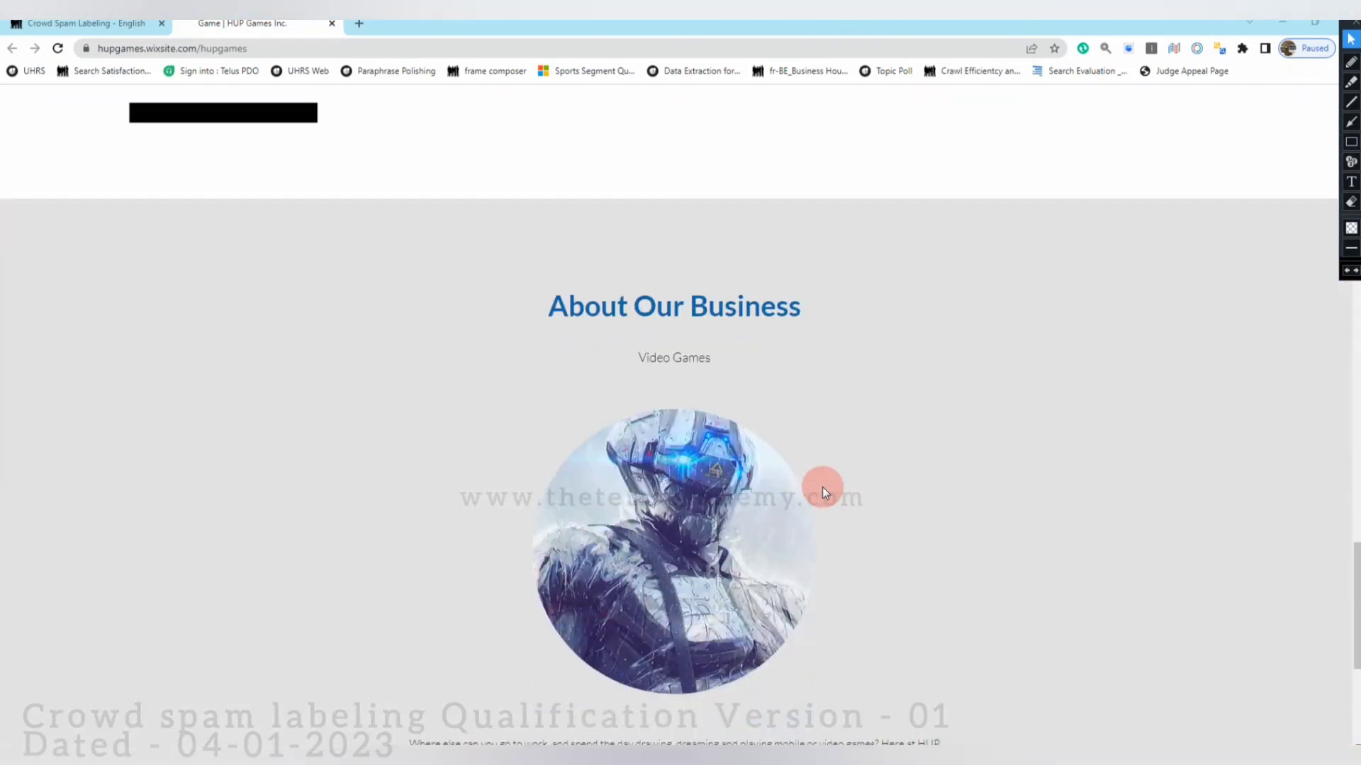
scroll(826, 486, down, 2)
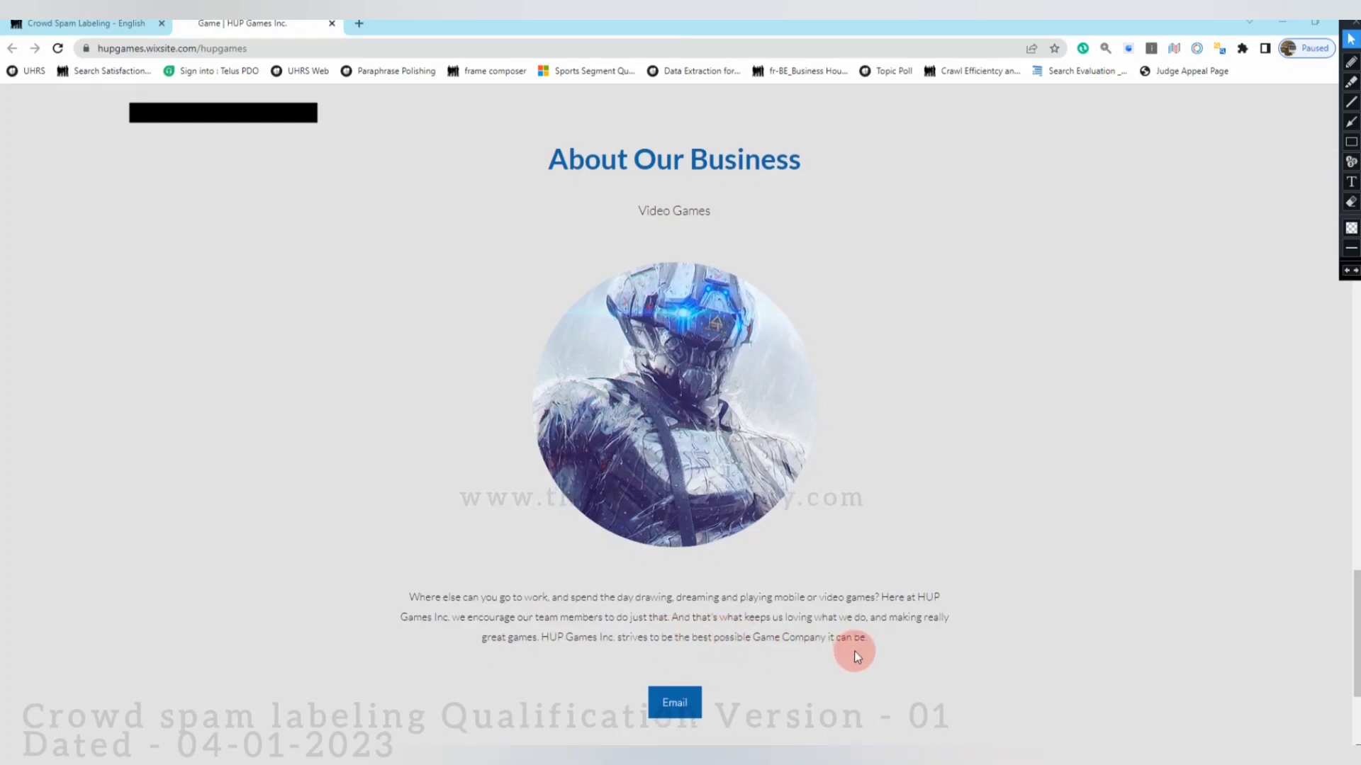
scroll(769, 643, down, 3)
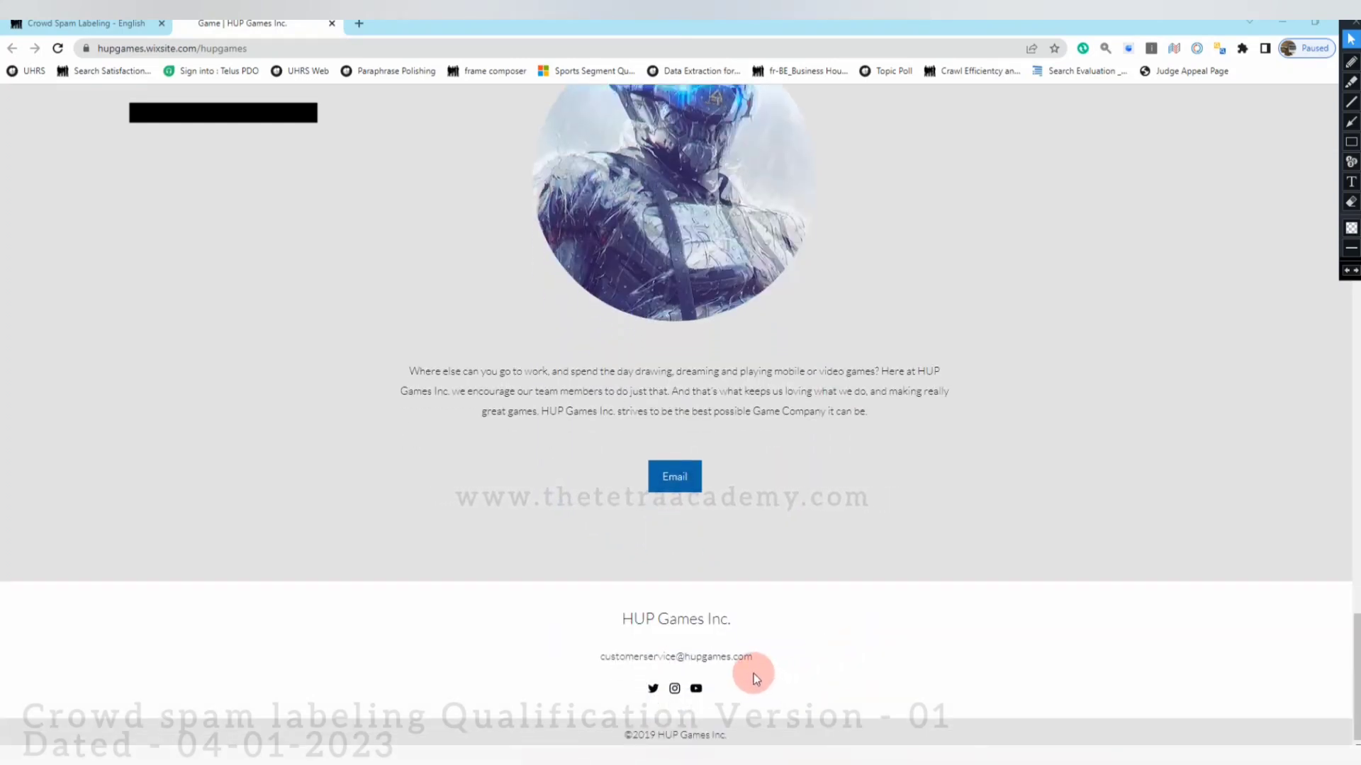
Open the YouTube link in the HUP Games footer, check the video page, and close its tab.
click(702, 689)
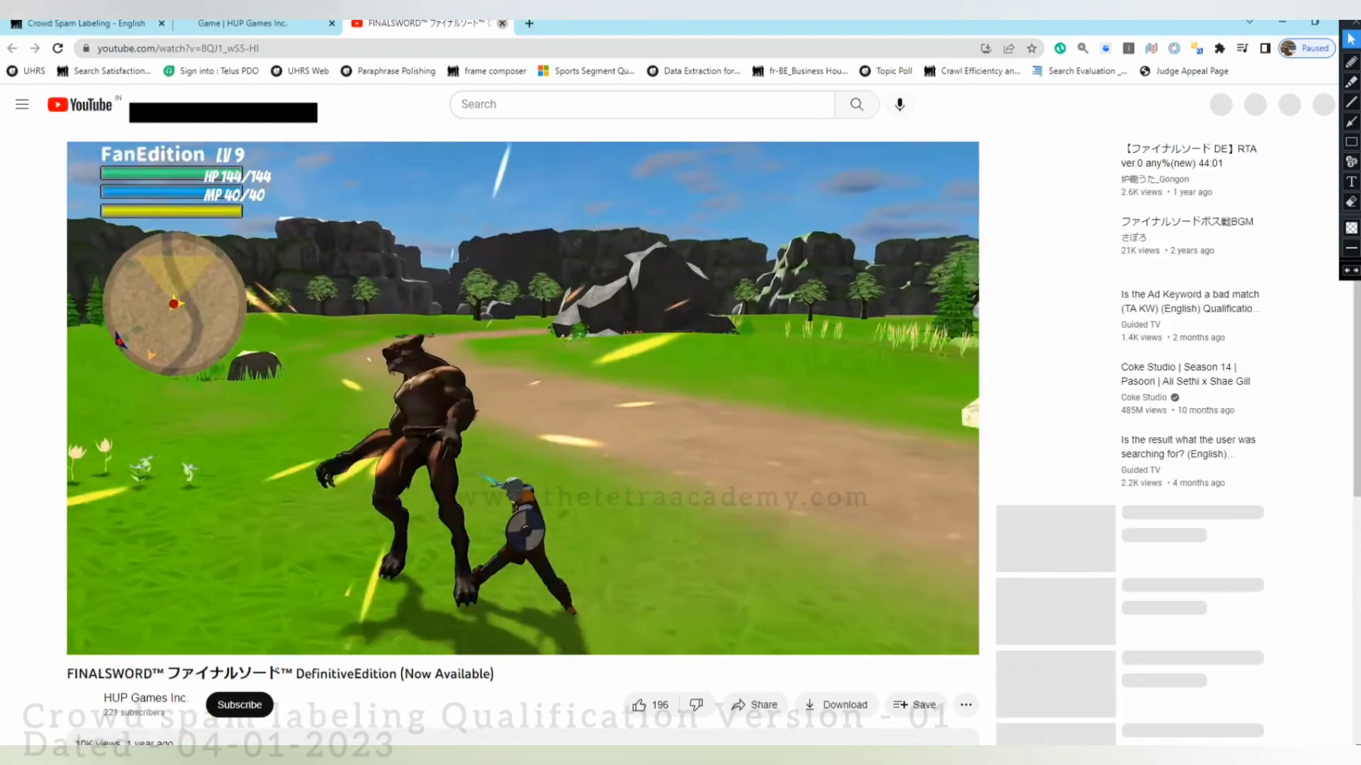
click(382, 597)
key(ctrl+w)
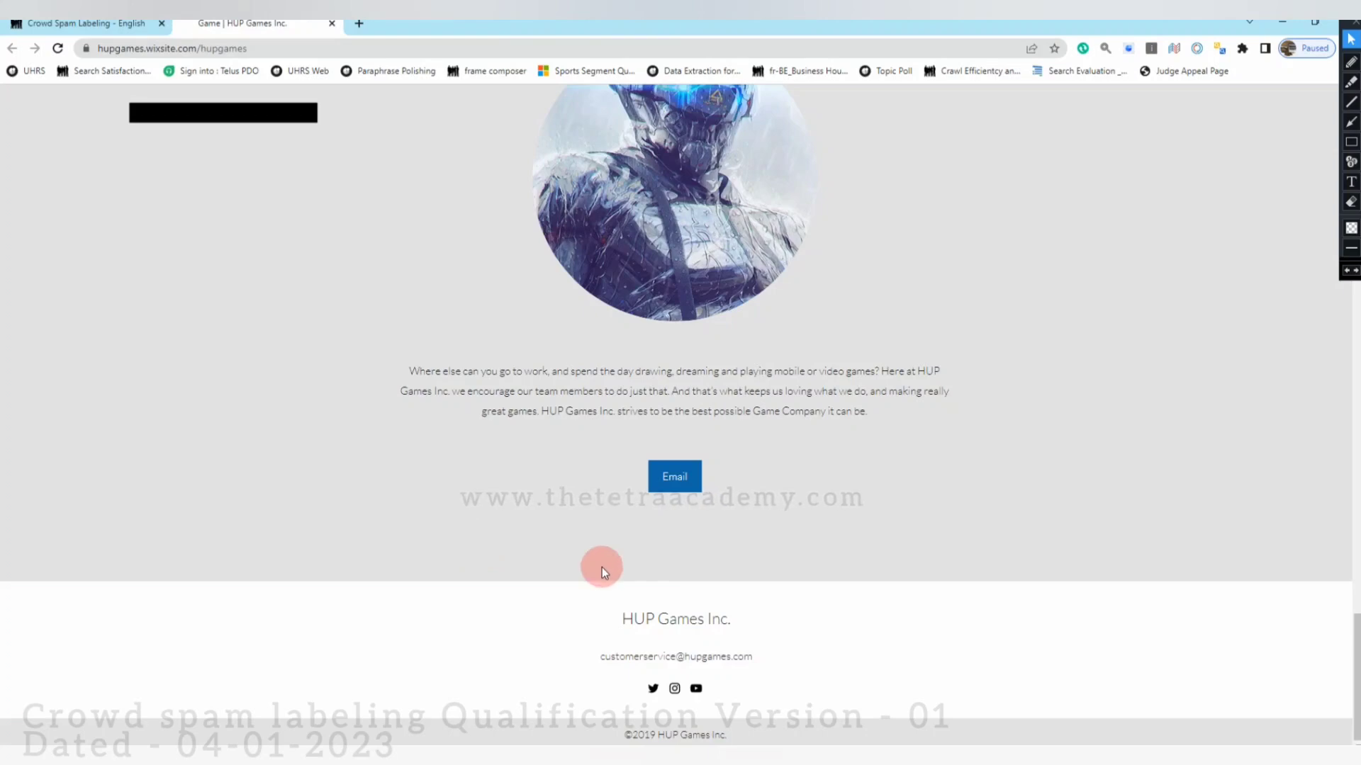
Check the HUP Games site's Contact and About FINAL SWORD pages and return to the Main page.
scroll(602, 567, up, 3)
scroll(602, 571, up, 5)
scroll(602, 571, up, 5)
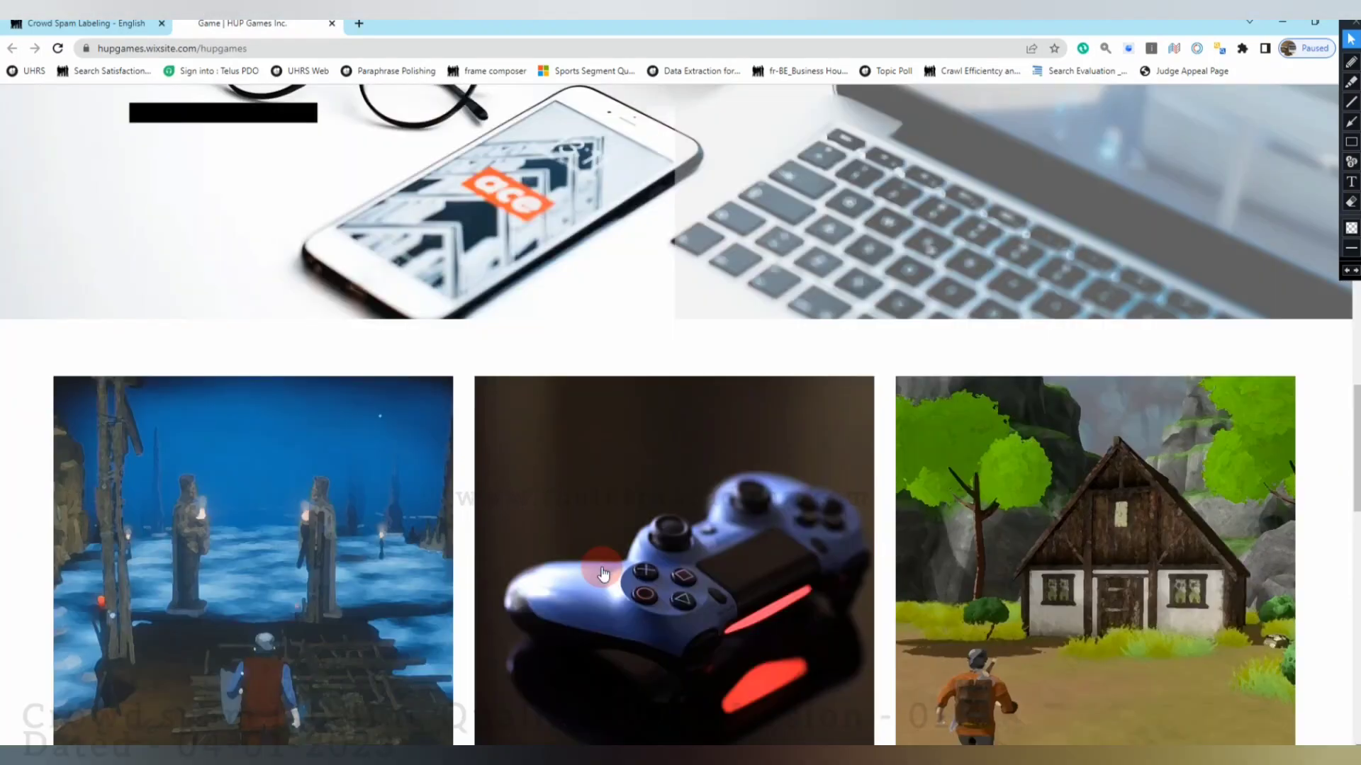
scroll(603, 574, up, 5)
scroll(740, 514, up, 10)
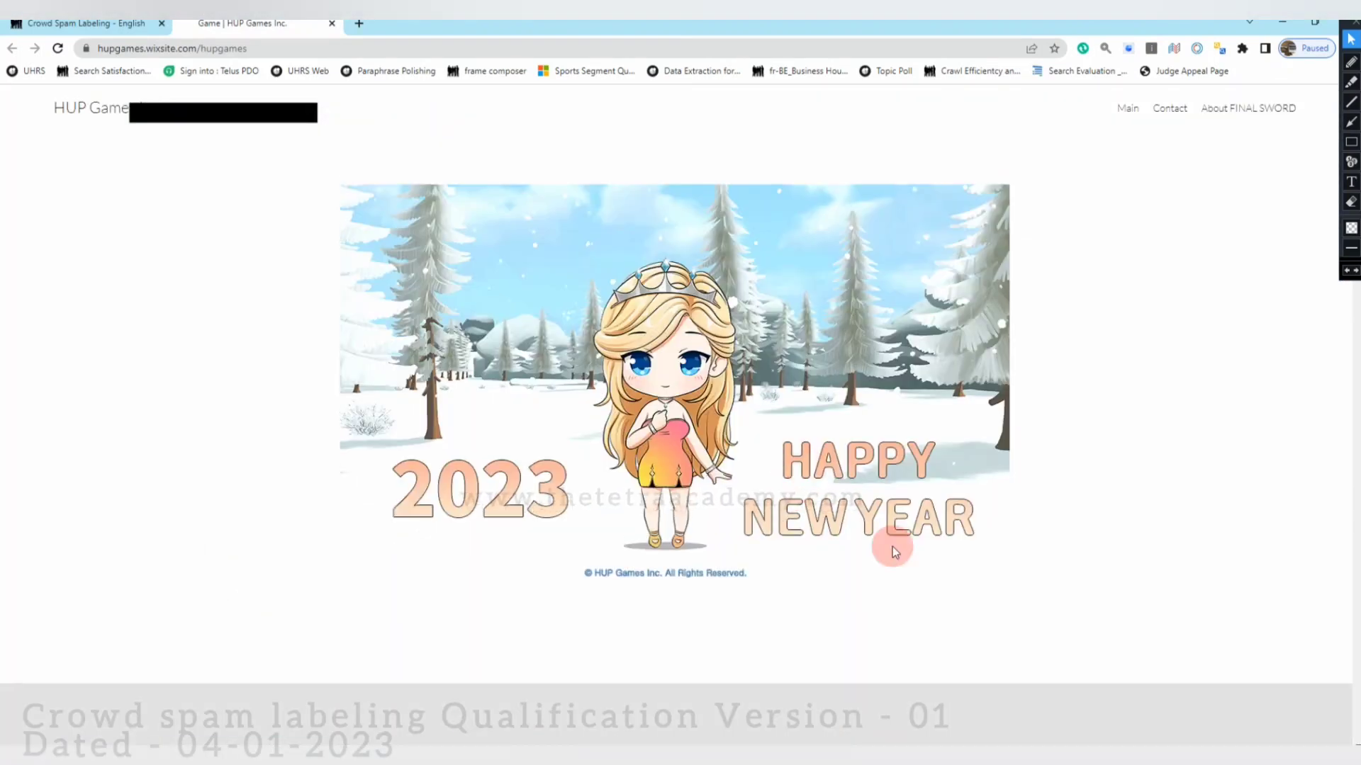
click(1185, 131)
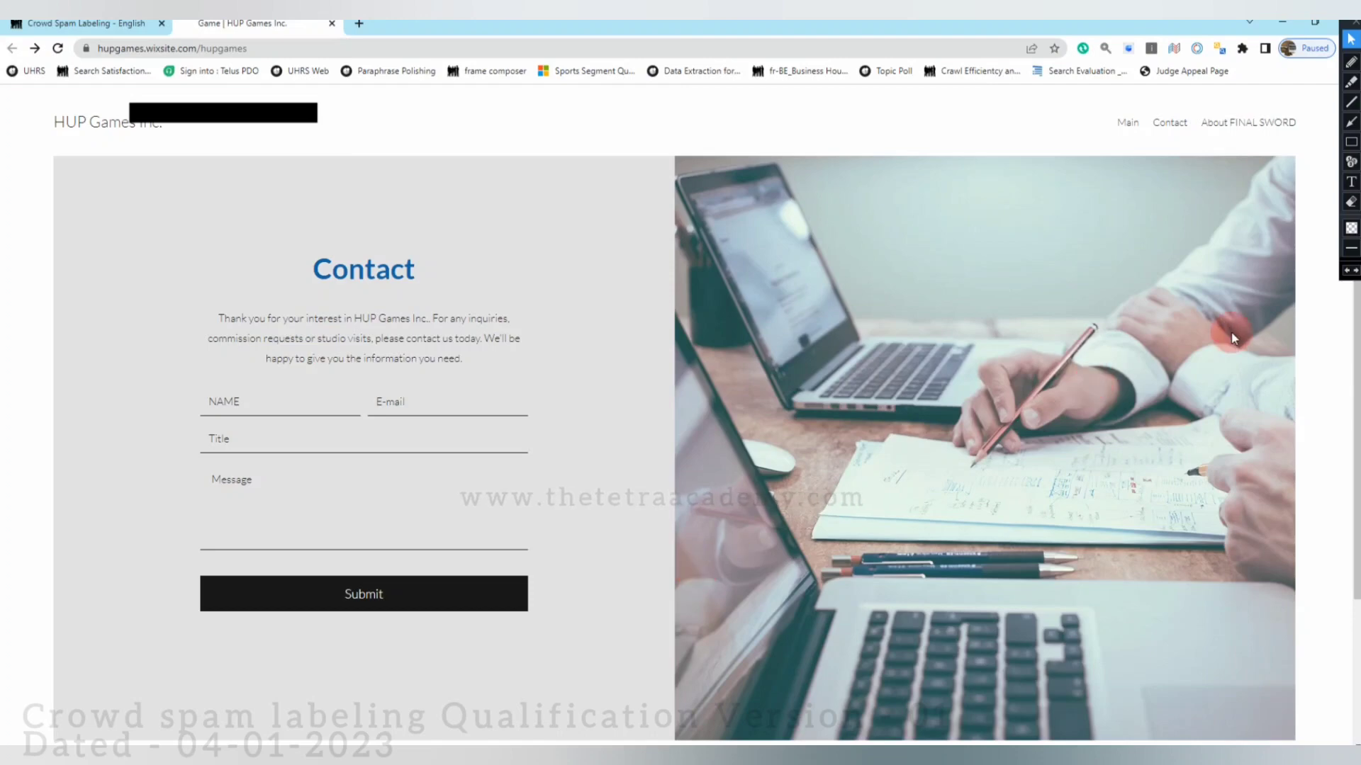
click(1132, 125)
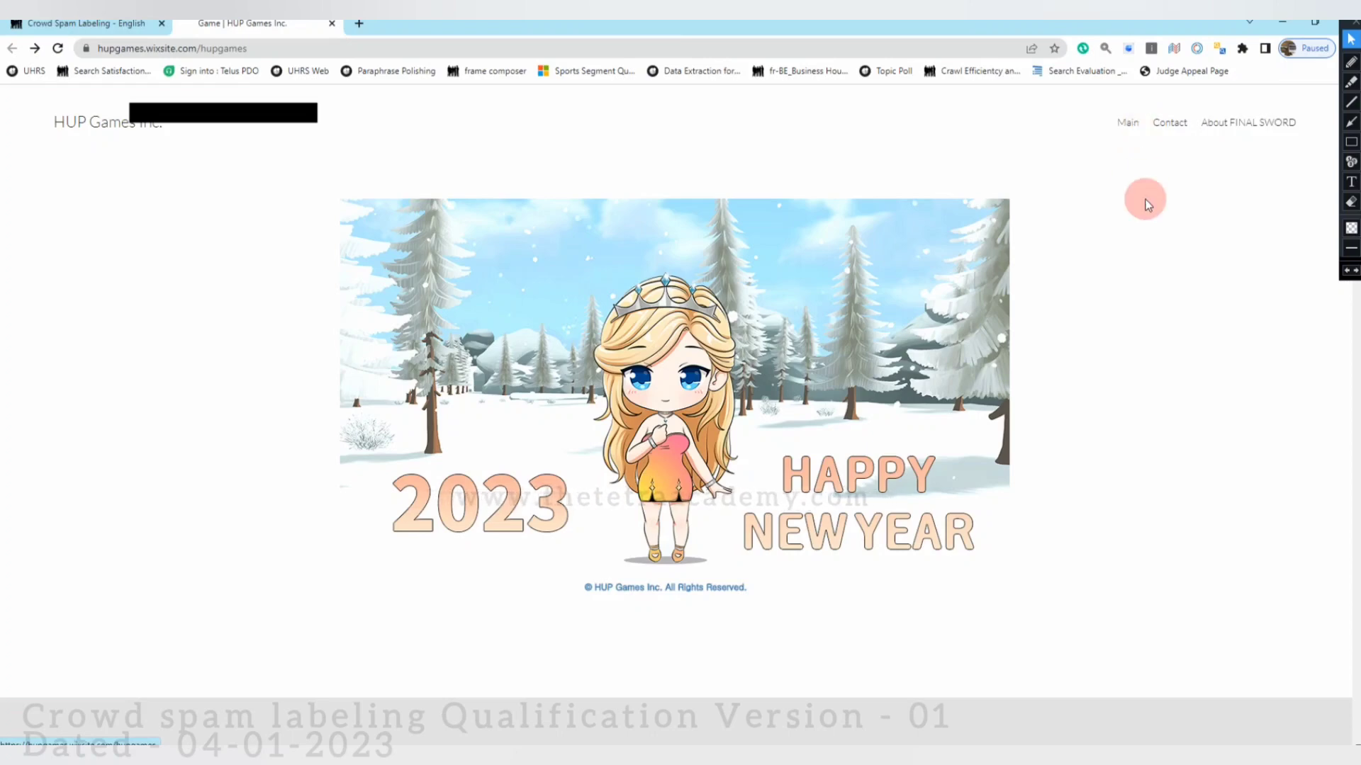
click(1231, 126)
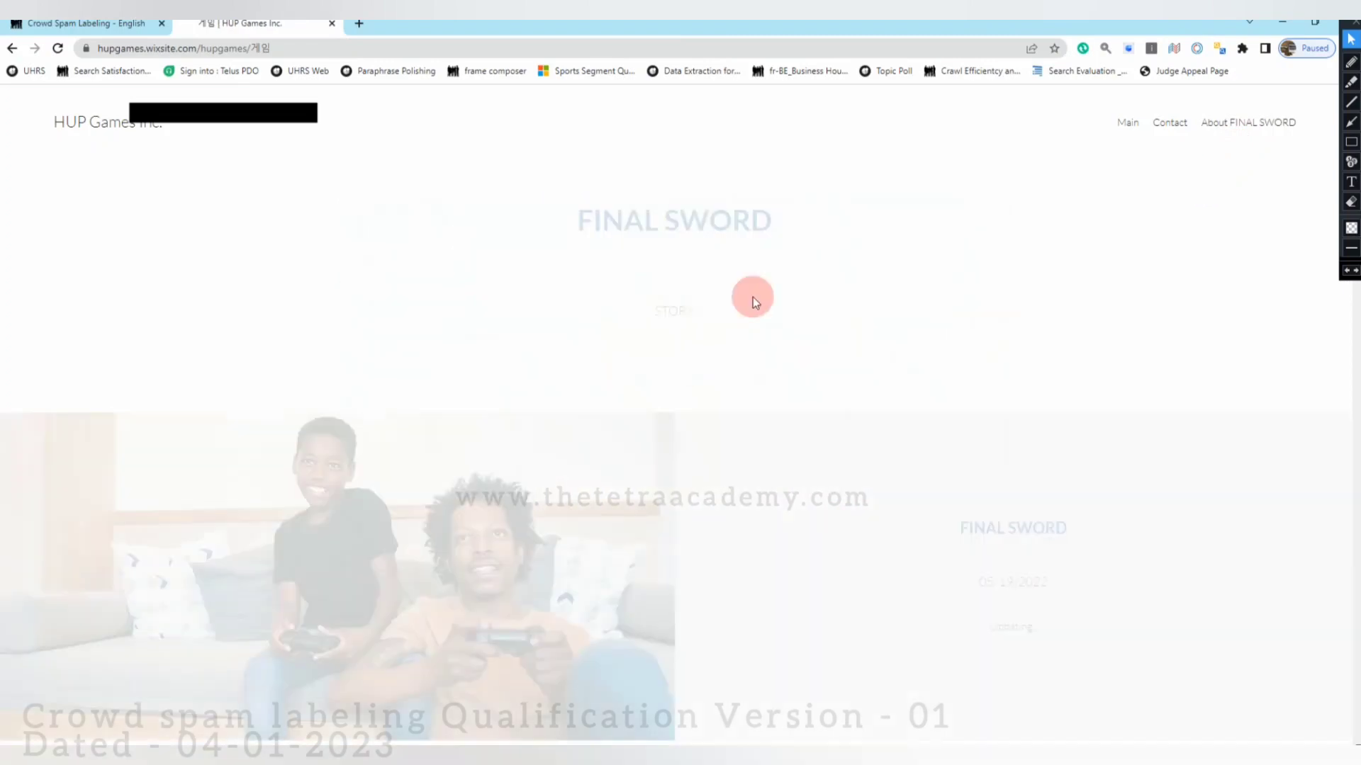
scroll(557, 393, down, 3)
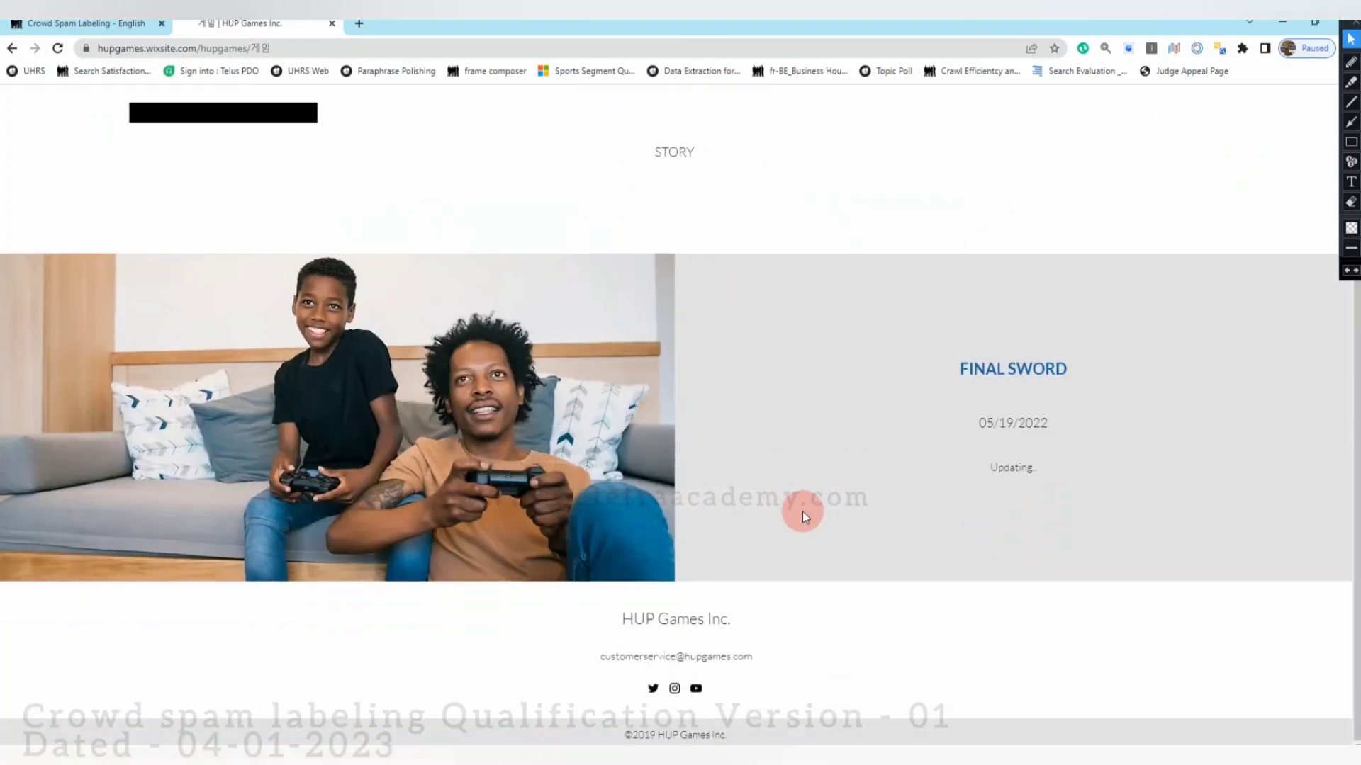
scroll(802, 511, up, 3)
click(1133, 126)
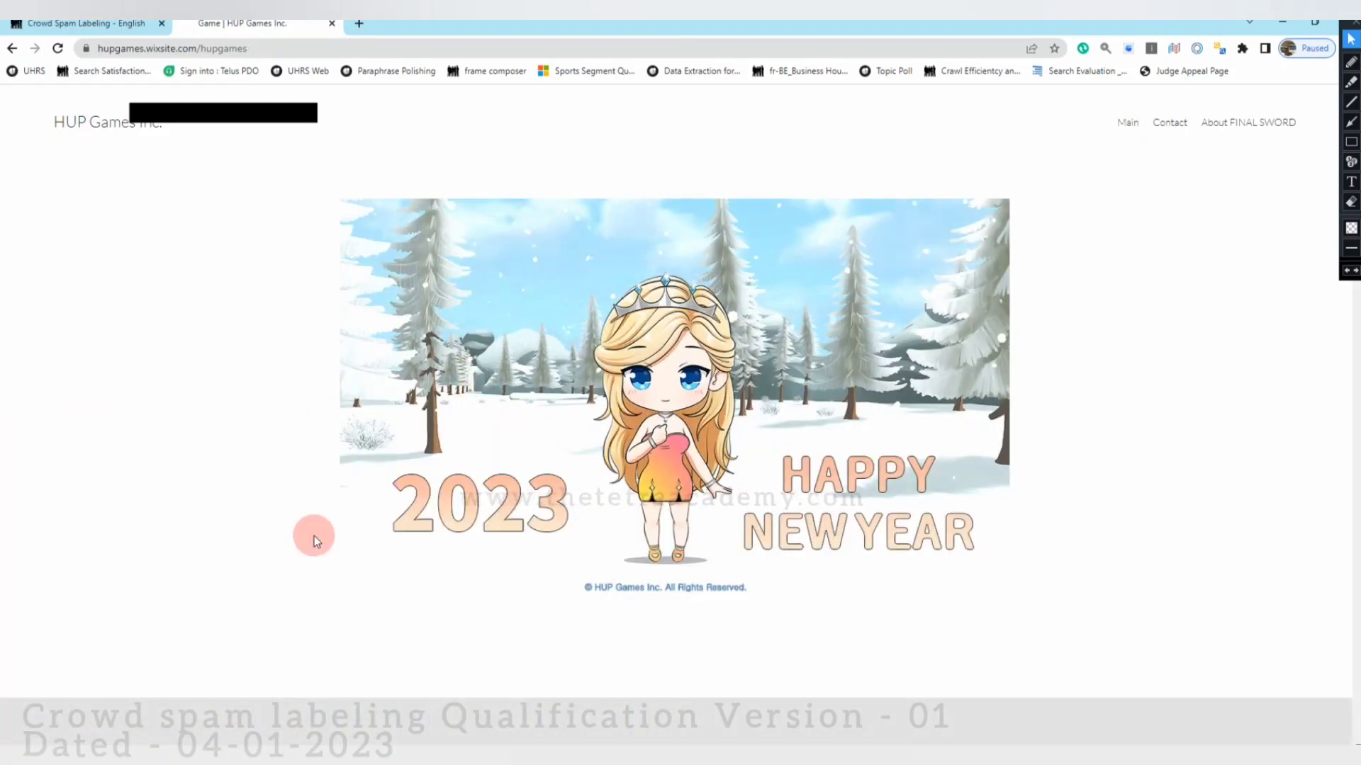
Open the Twitter link in the FINAL SWORD section, check the address it leads to, and return to the HUP Games page.
scroll(408, 521, down, 5)
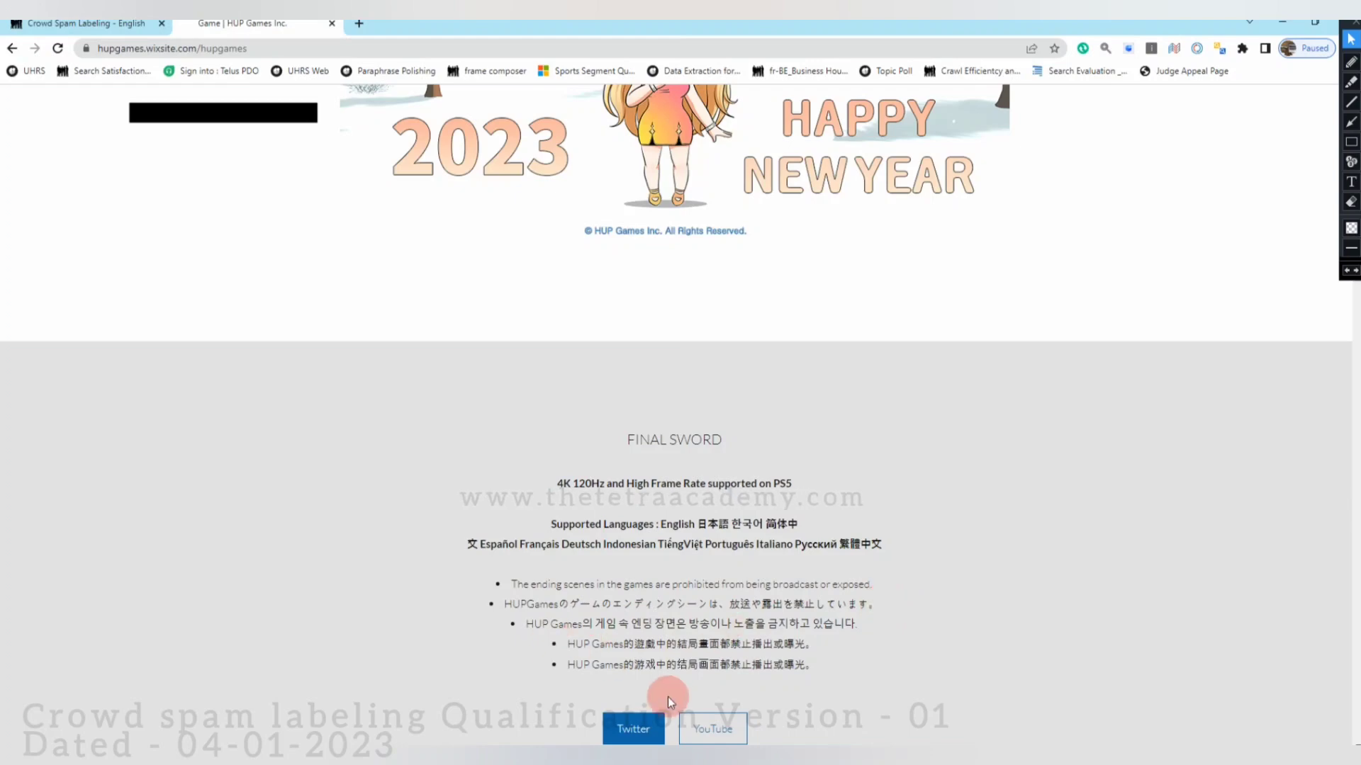
scroll(556, 683, down, 2)
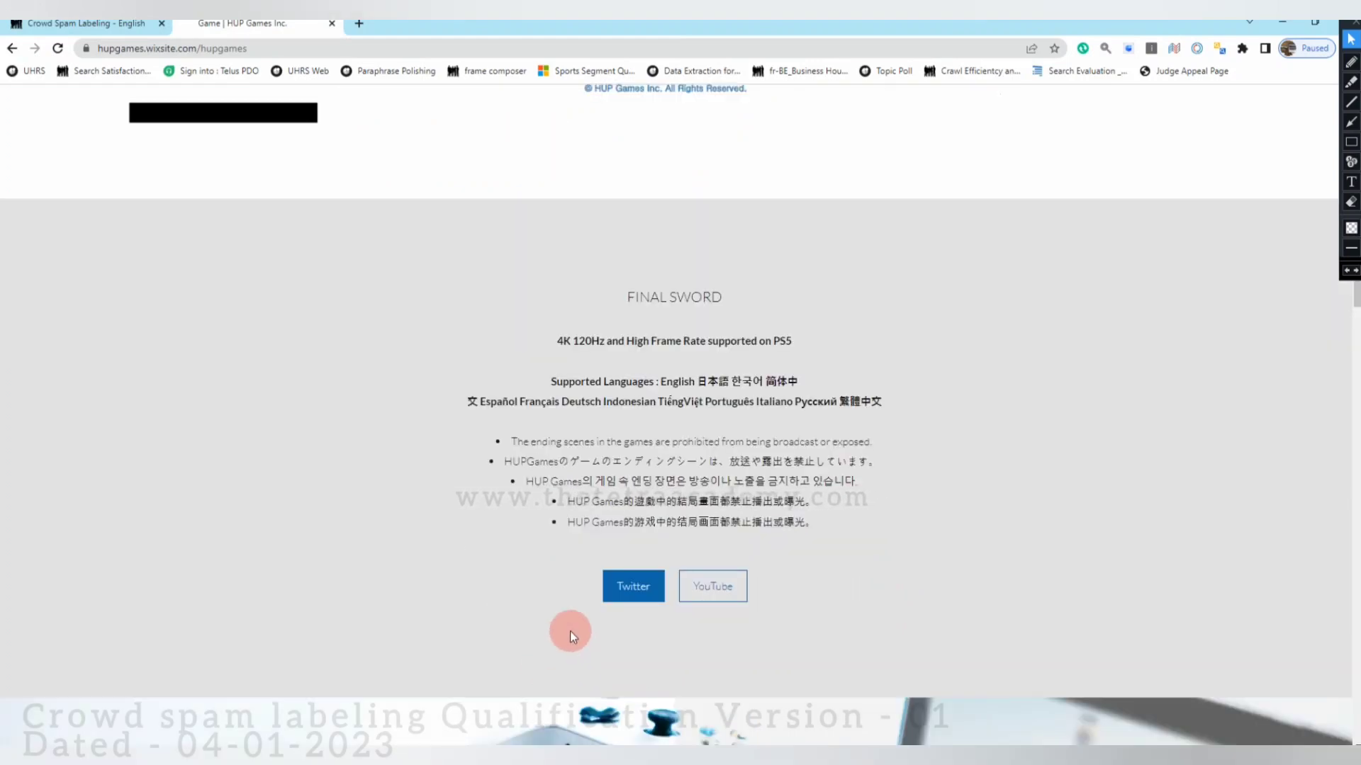
scroll(567, 631, down, 3)
click(632, 380)
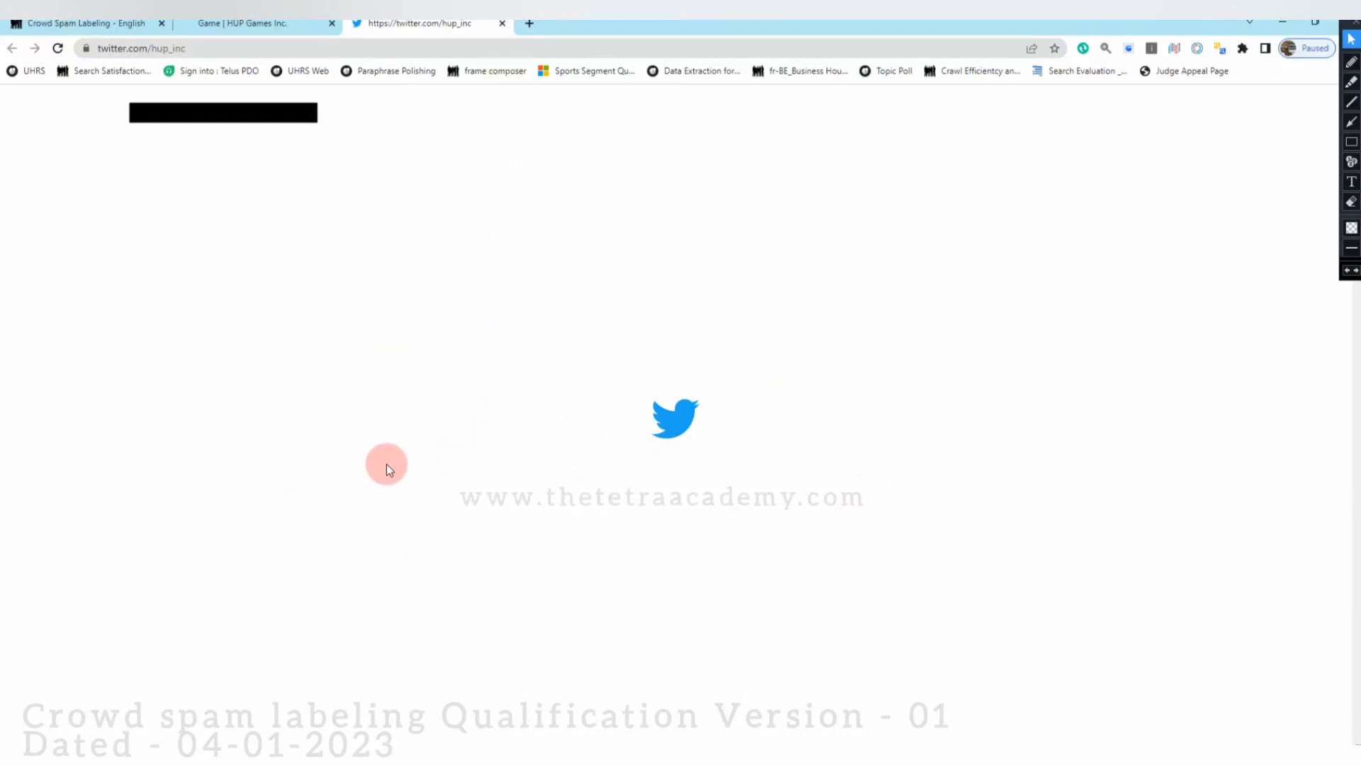
click(178, 48)
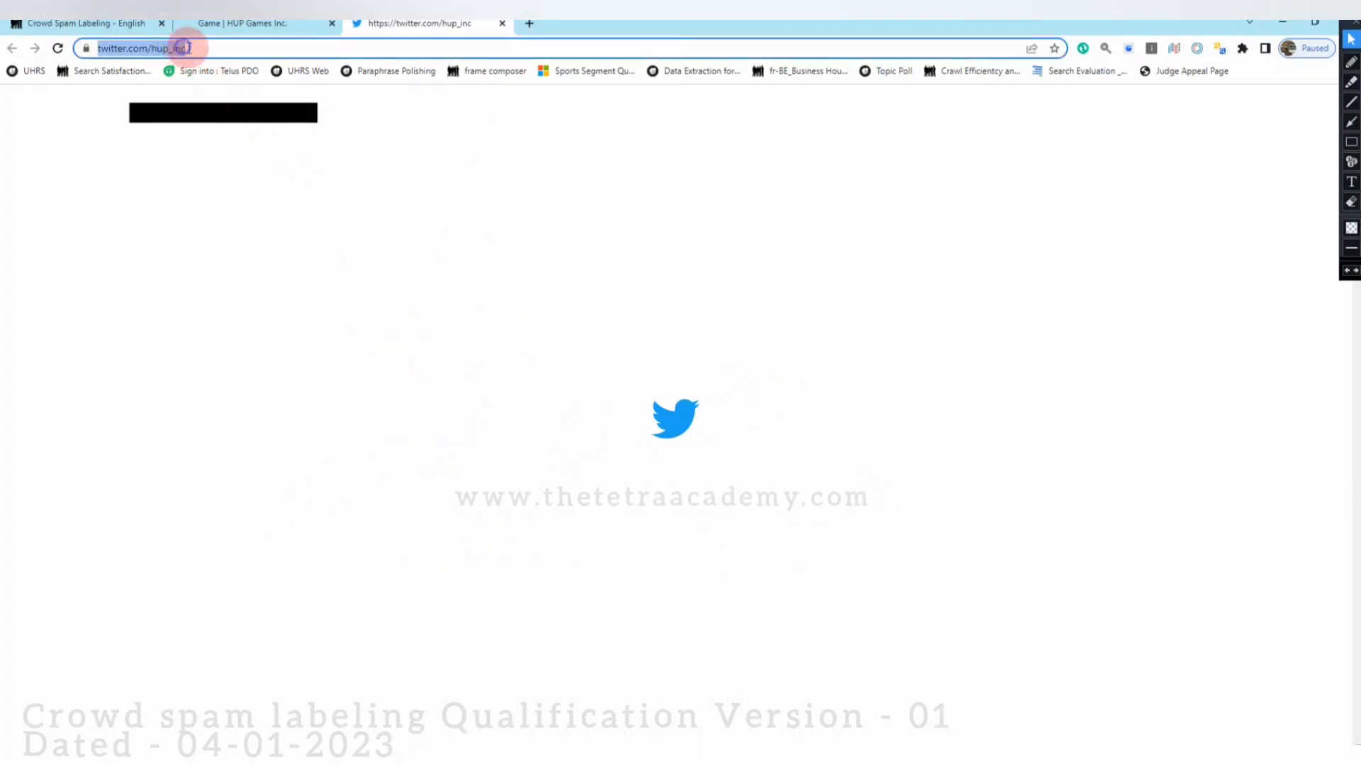
click(248, 381)
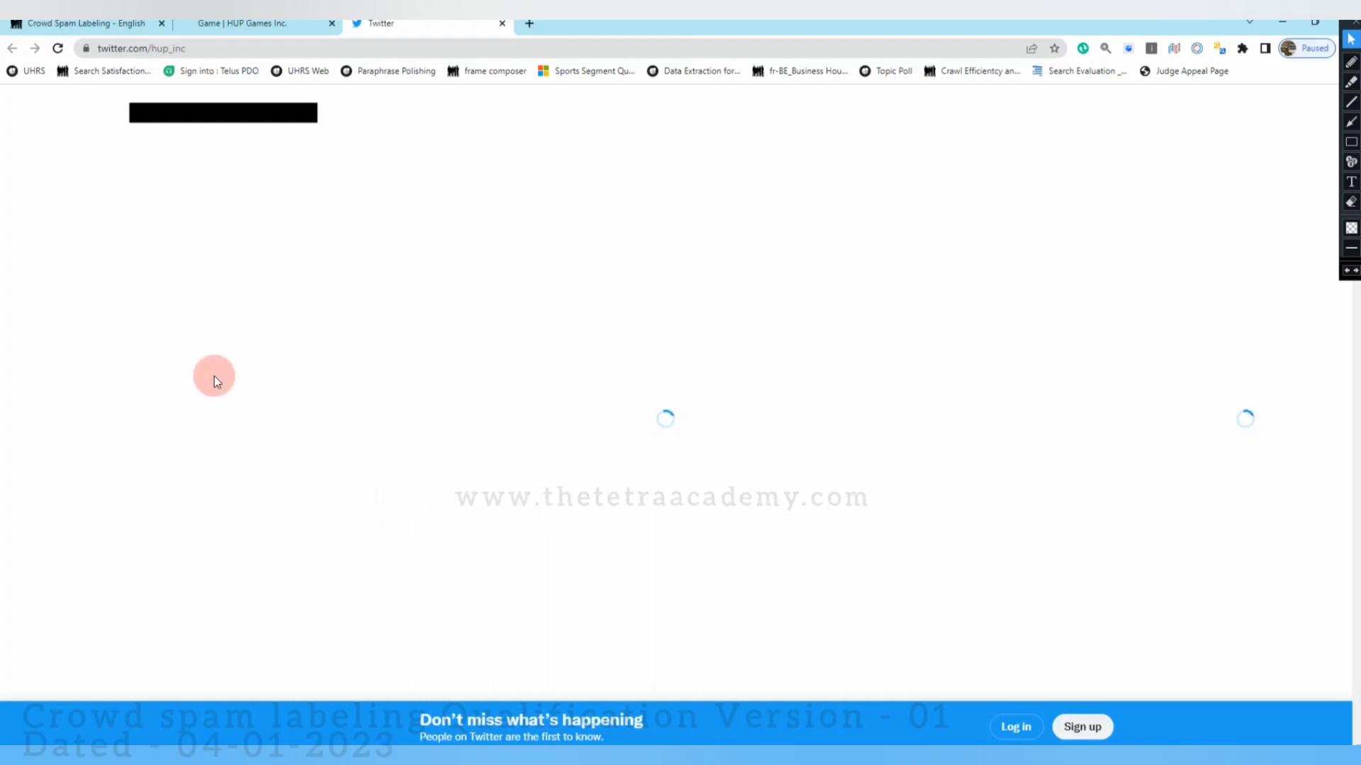
click(283, 25)
scroll(368, 377, up, 8)
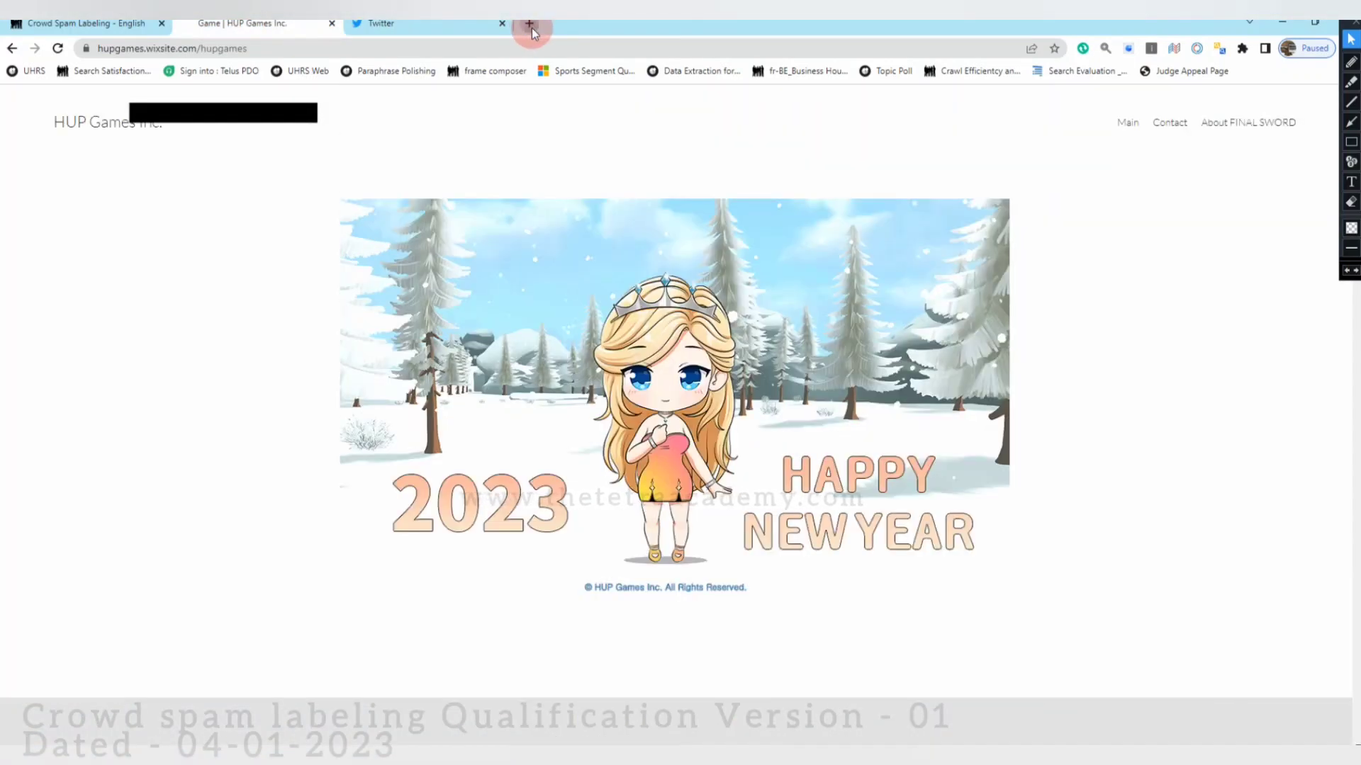
Search Google for "hup games inc" in a new tab, review the results, and close the tab.
click(531, 28)
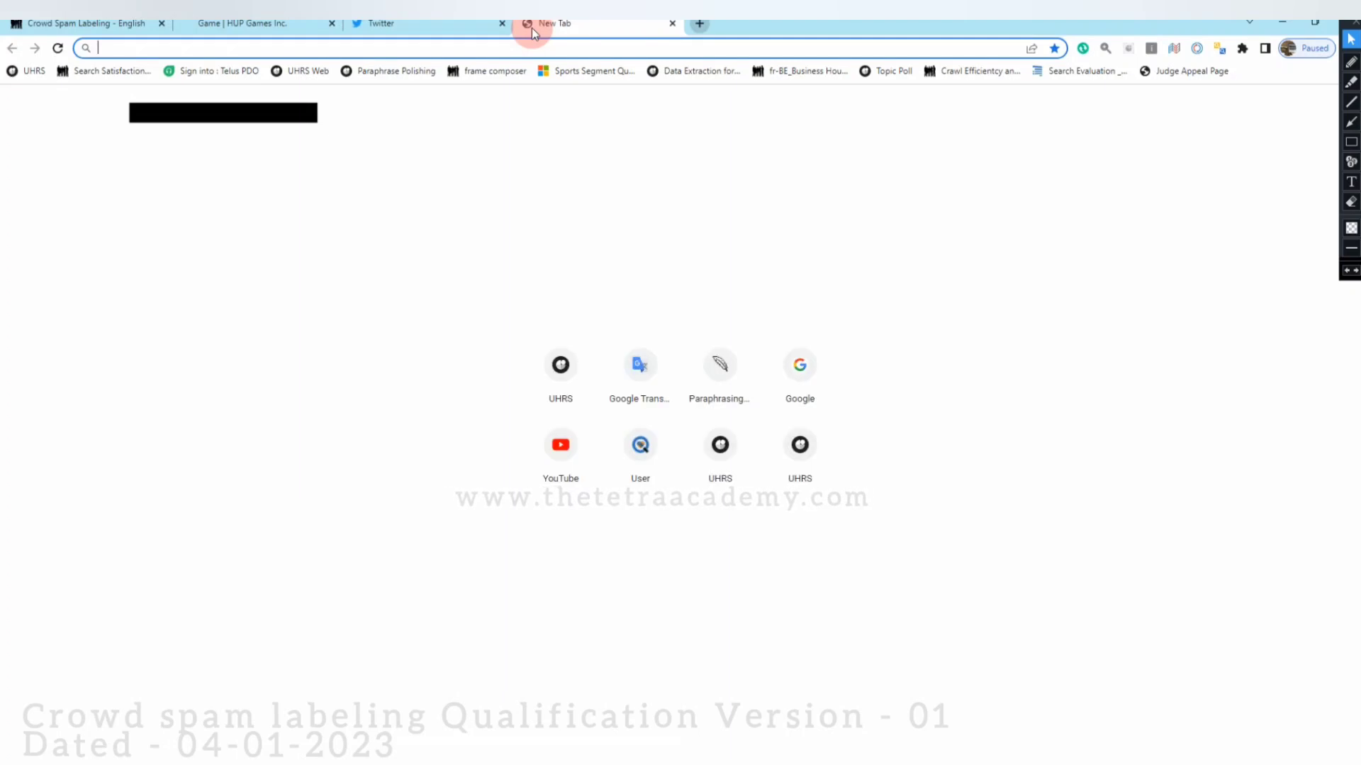
text(google.com)
key(Return)
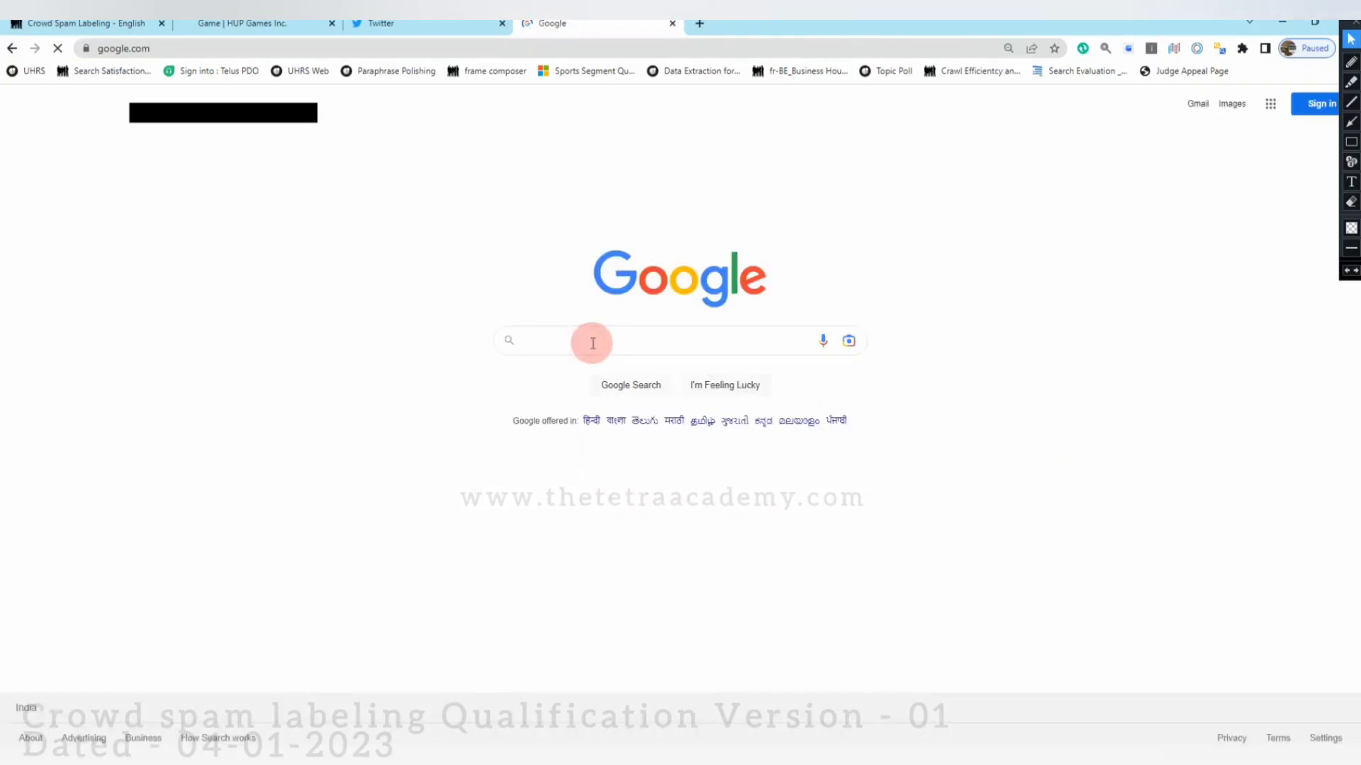
click(592, 343)
text(hup games)
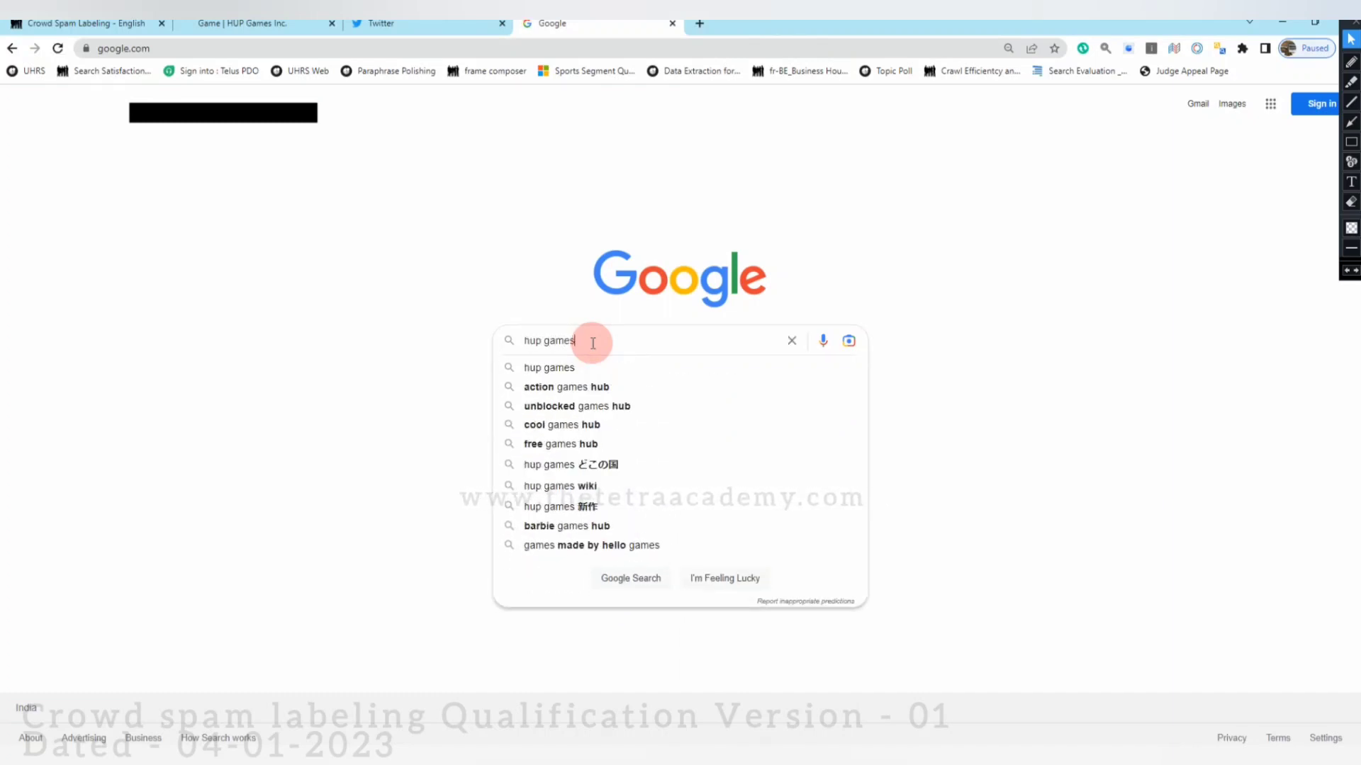
text( inc)
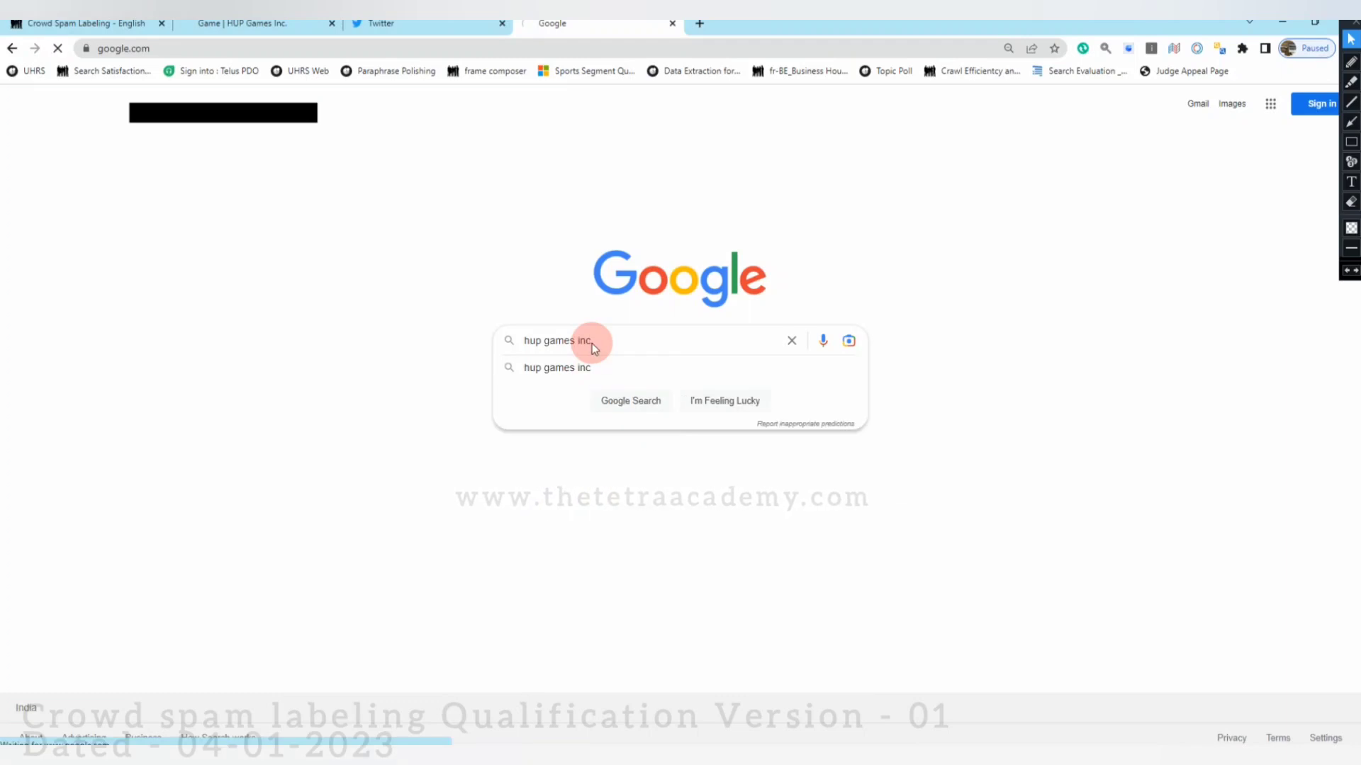
key(Return)
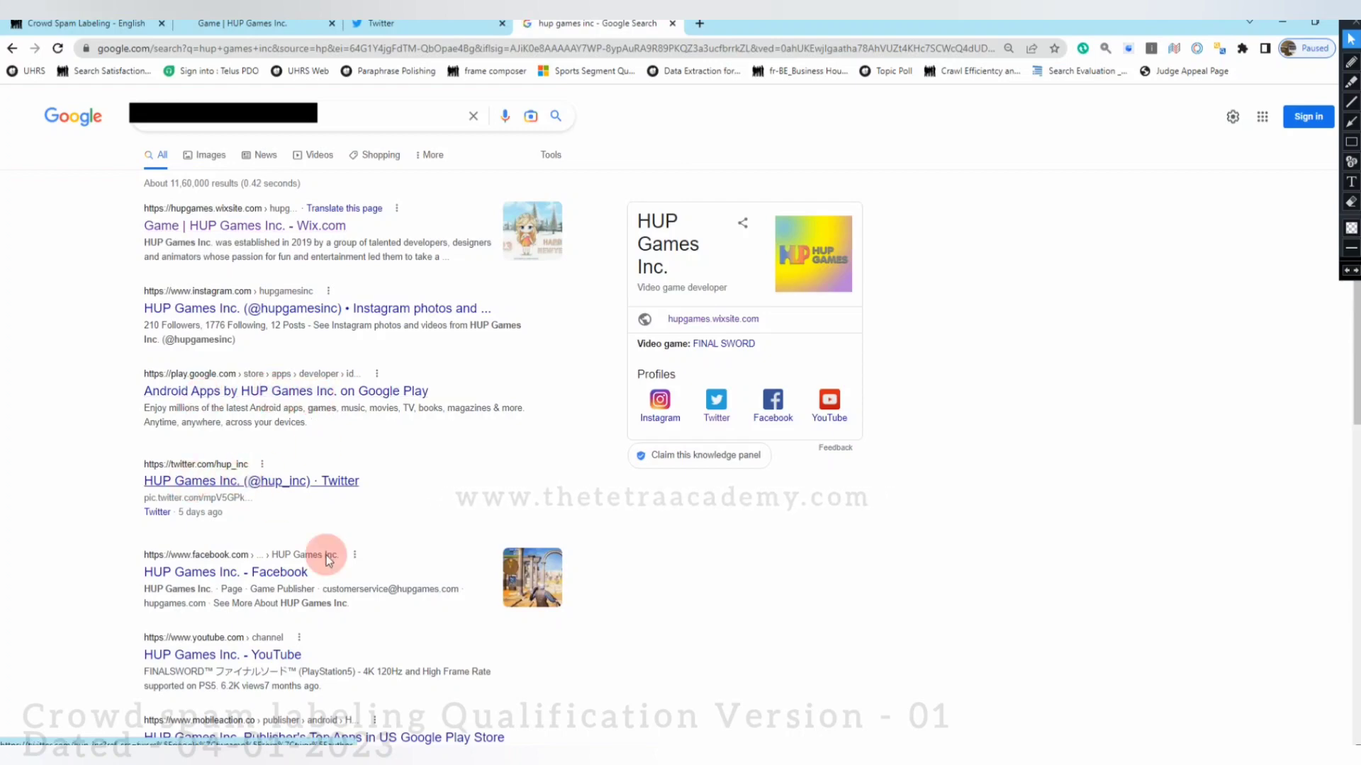
key(ctrl+w)
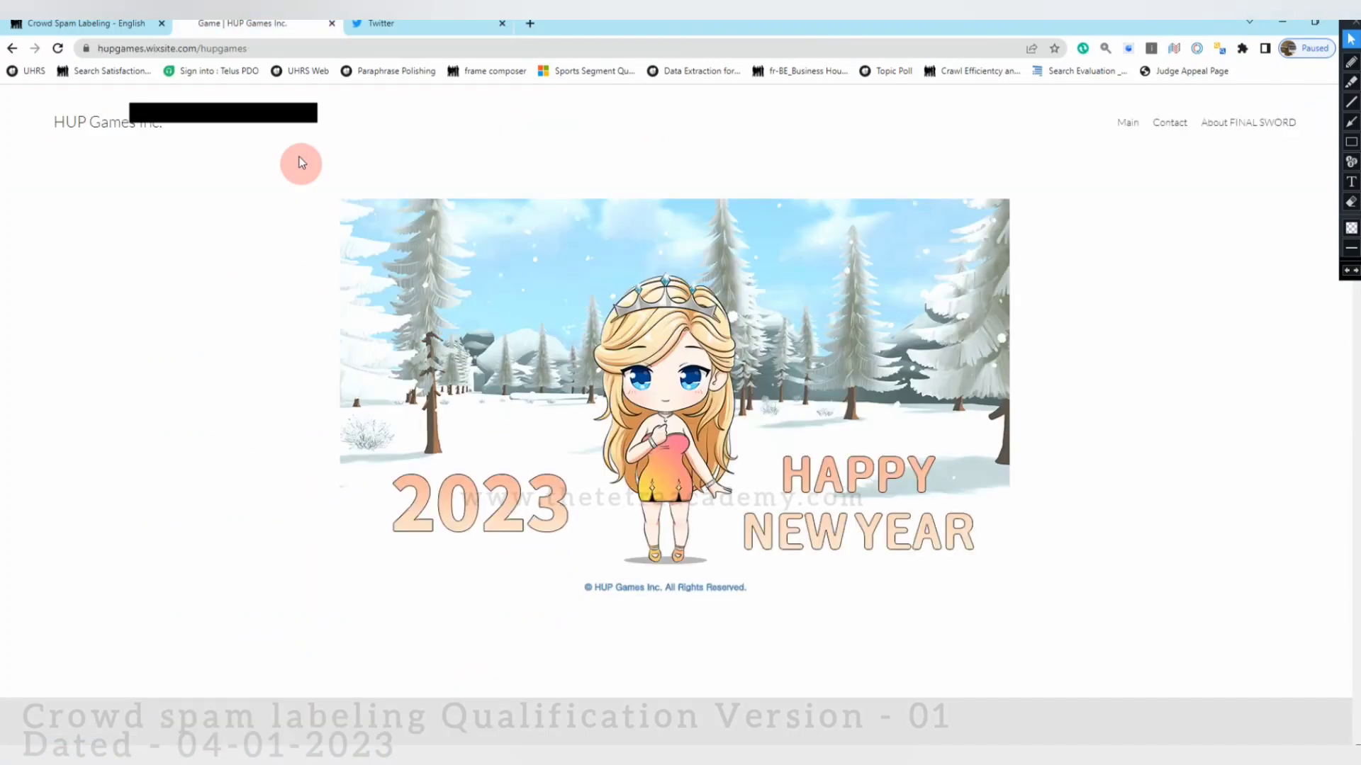
Close the HUP Games and Twitter tabs, rate the HUP Games page Acceptable with Cheap Content and UGC labels, and submit it.
click(332, 24)
key(ctrl+w)
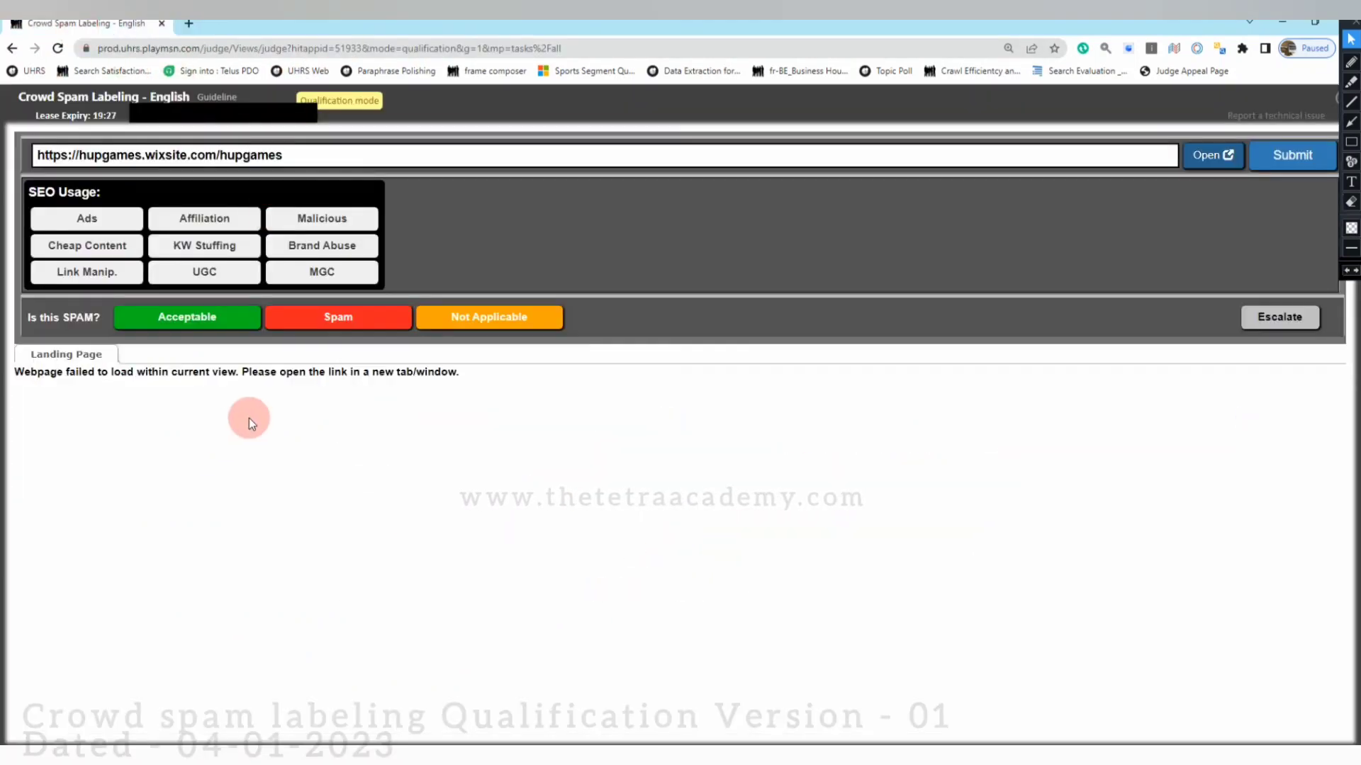
click(219, 333)
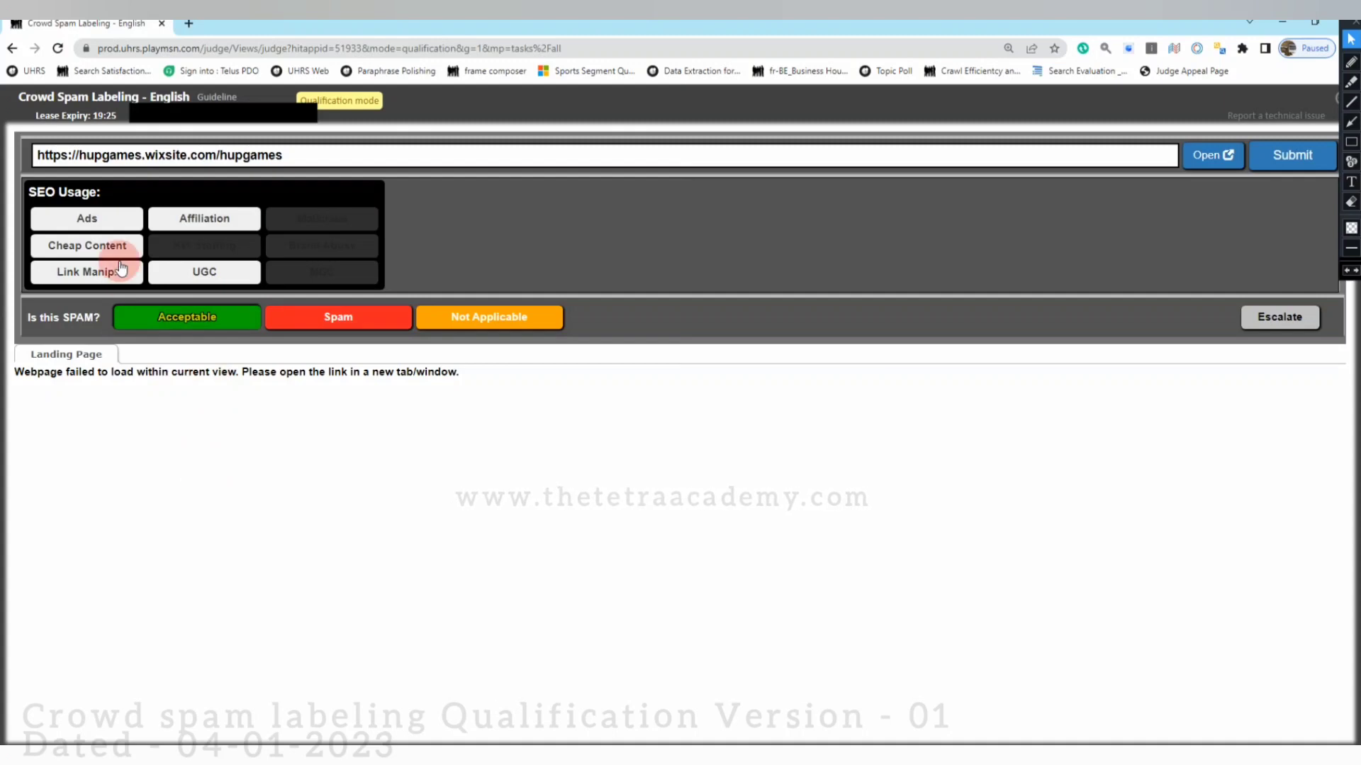
click(88, 250)
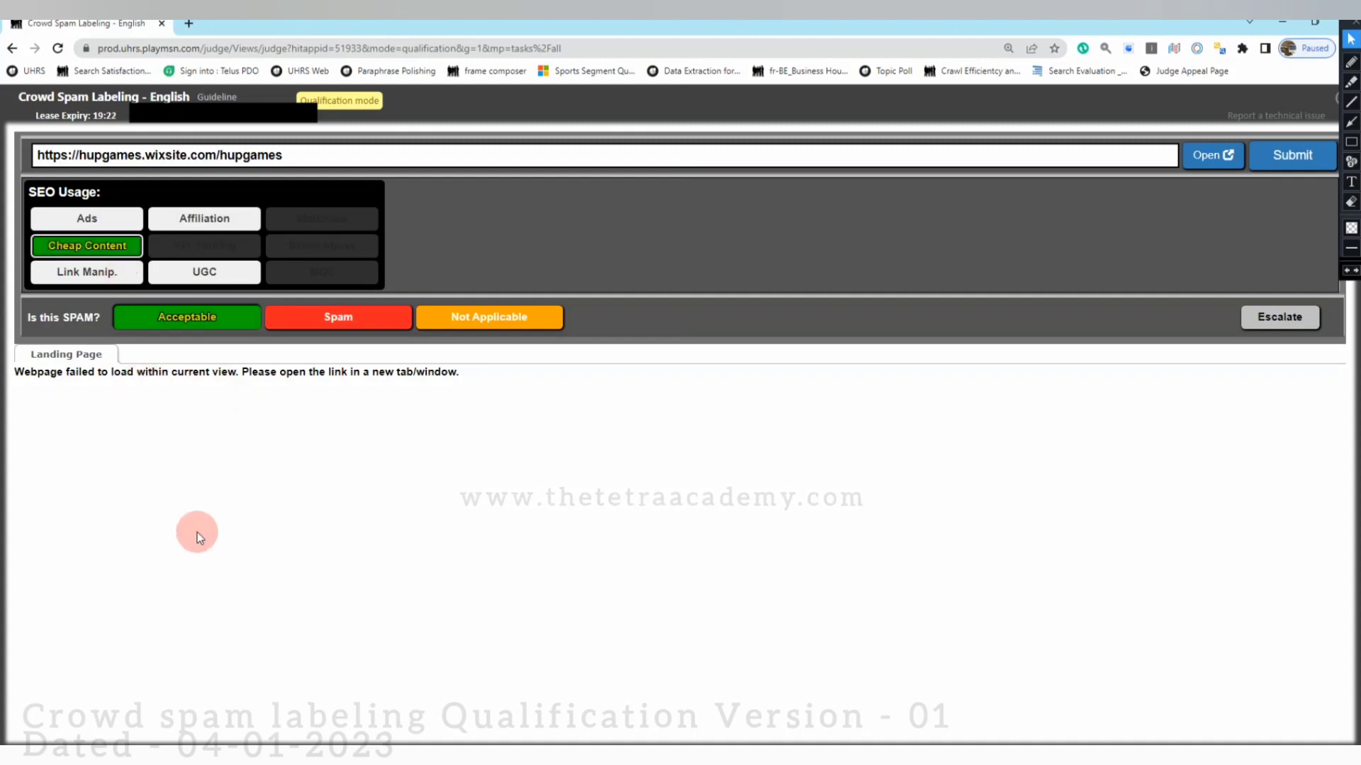
click(205, 275)
click(1282, 162)
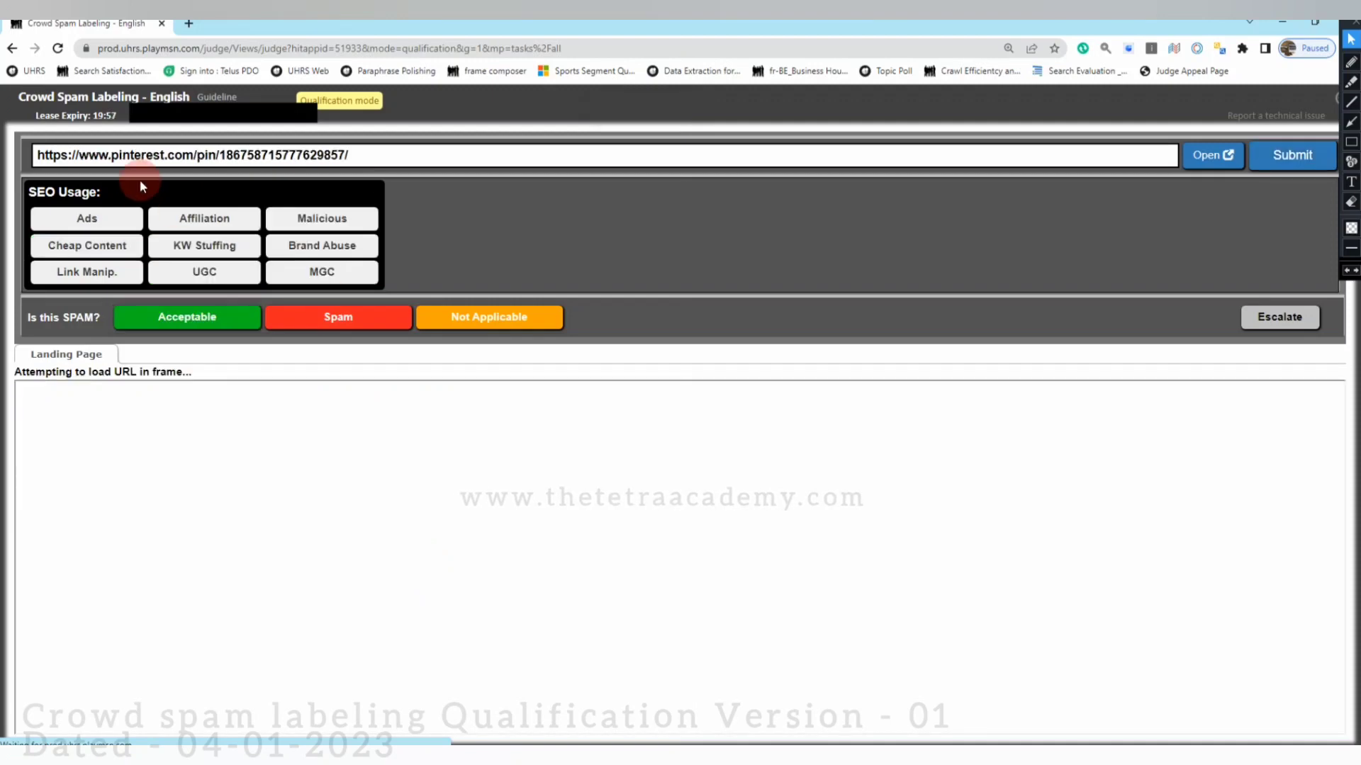
Open the Pinterest landing page in a new tab, review the pin and the related pins below it, and close the tab.
click(1208, 156)
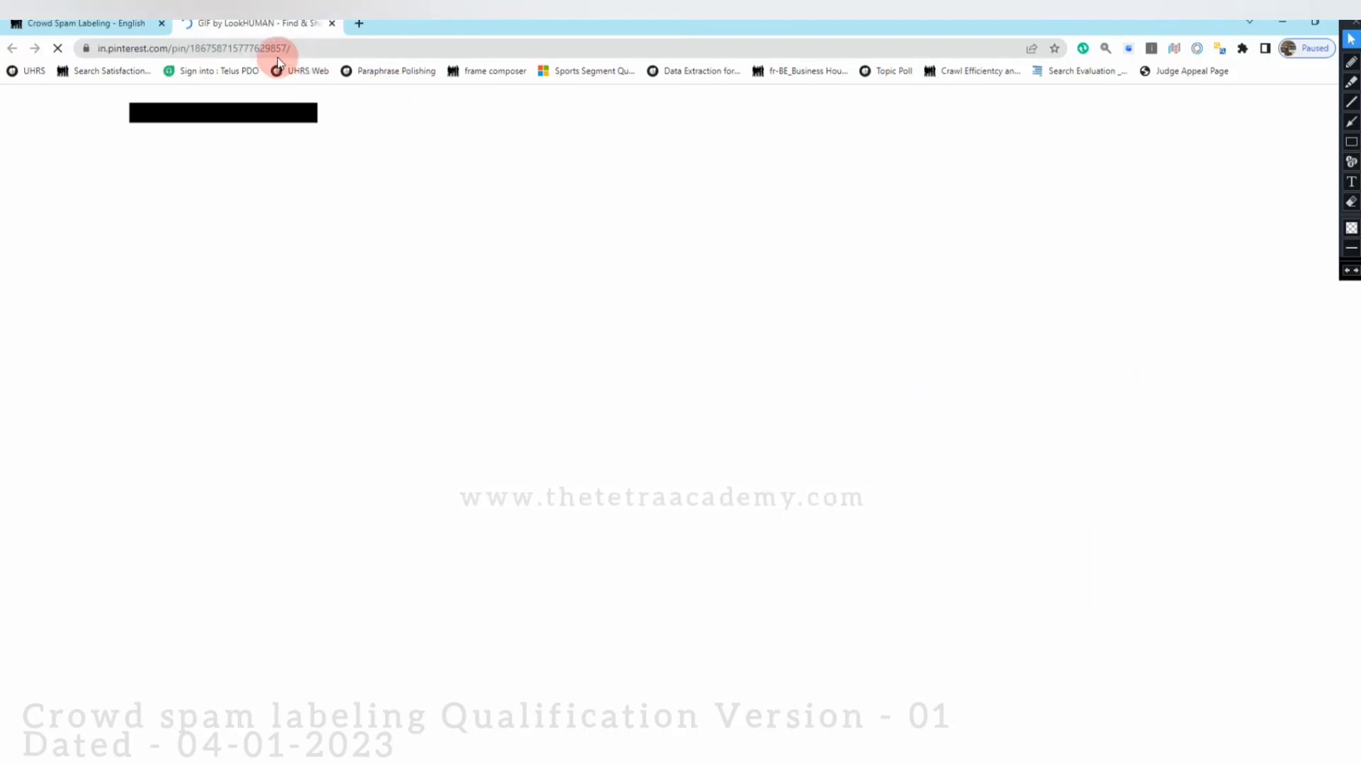
click(125, 27)
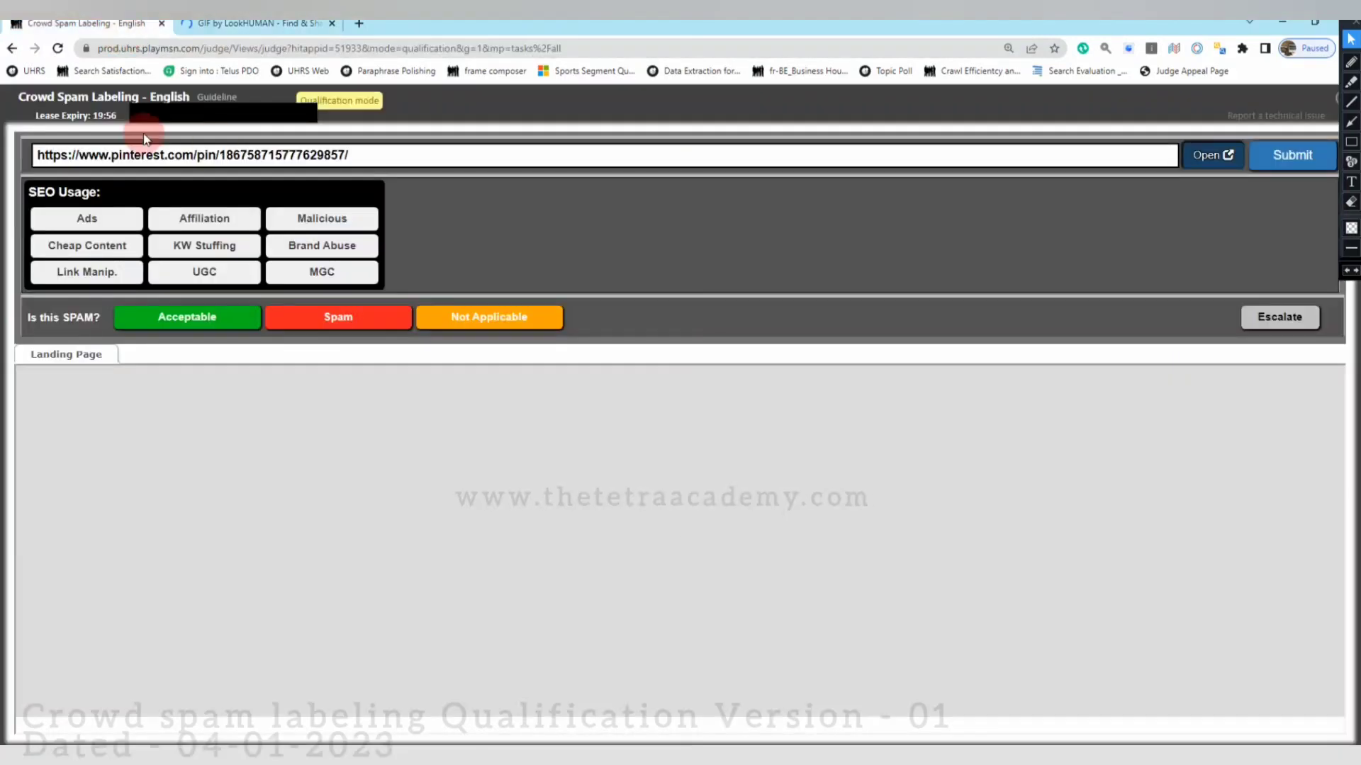
key(ctrl+Tab)
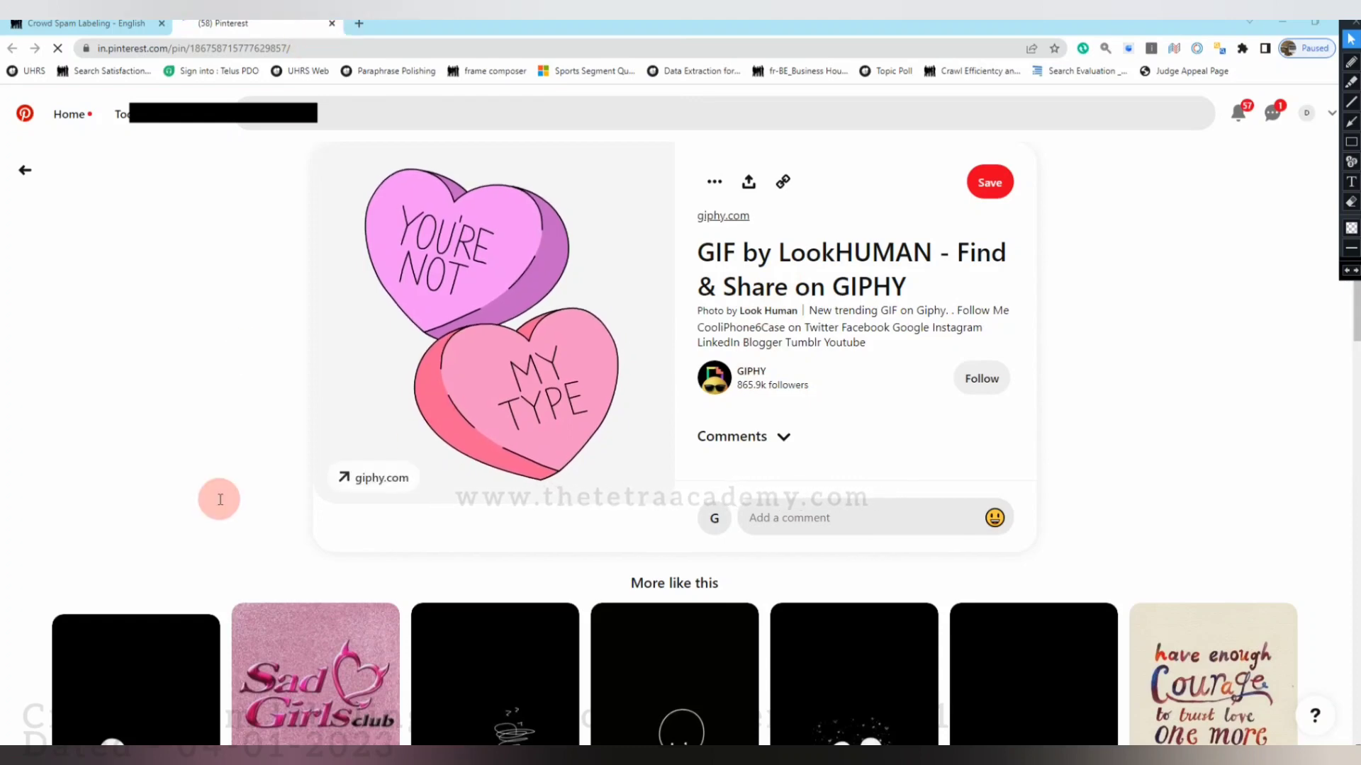
scroll(264, 517, down, 6)
scroll(340, 29, down, 2)
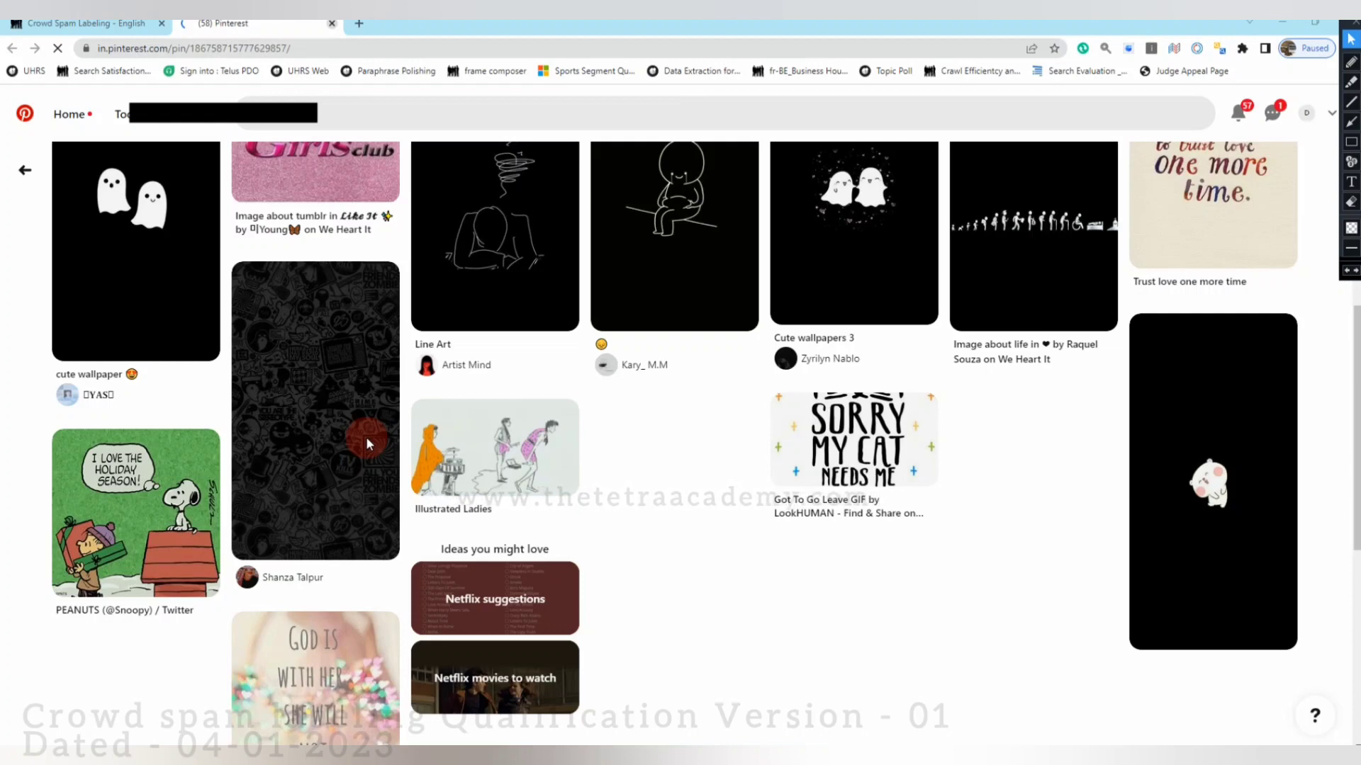
key(ctrl+w)
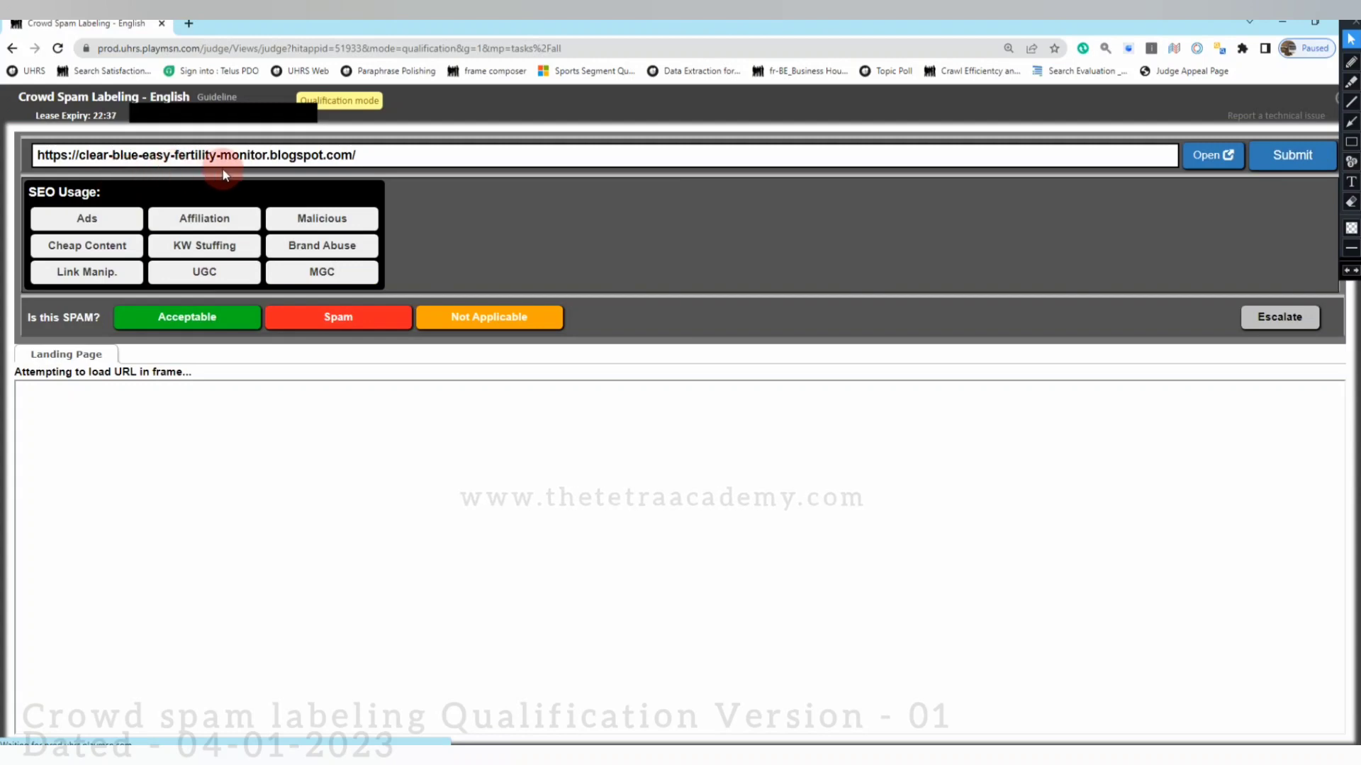
Open and review the clear-blue-easy-fertility-monitor blog, close its tab, and rate it Spam with the KW Stuffing label.
click(1205, 157)
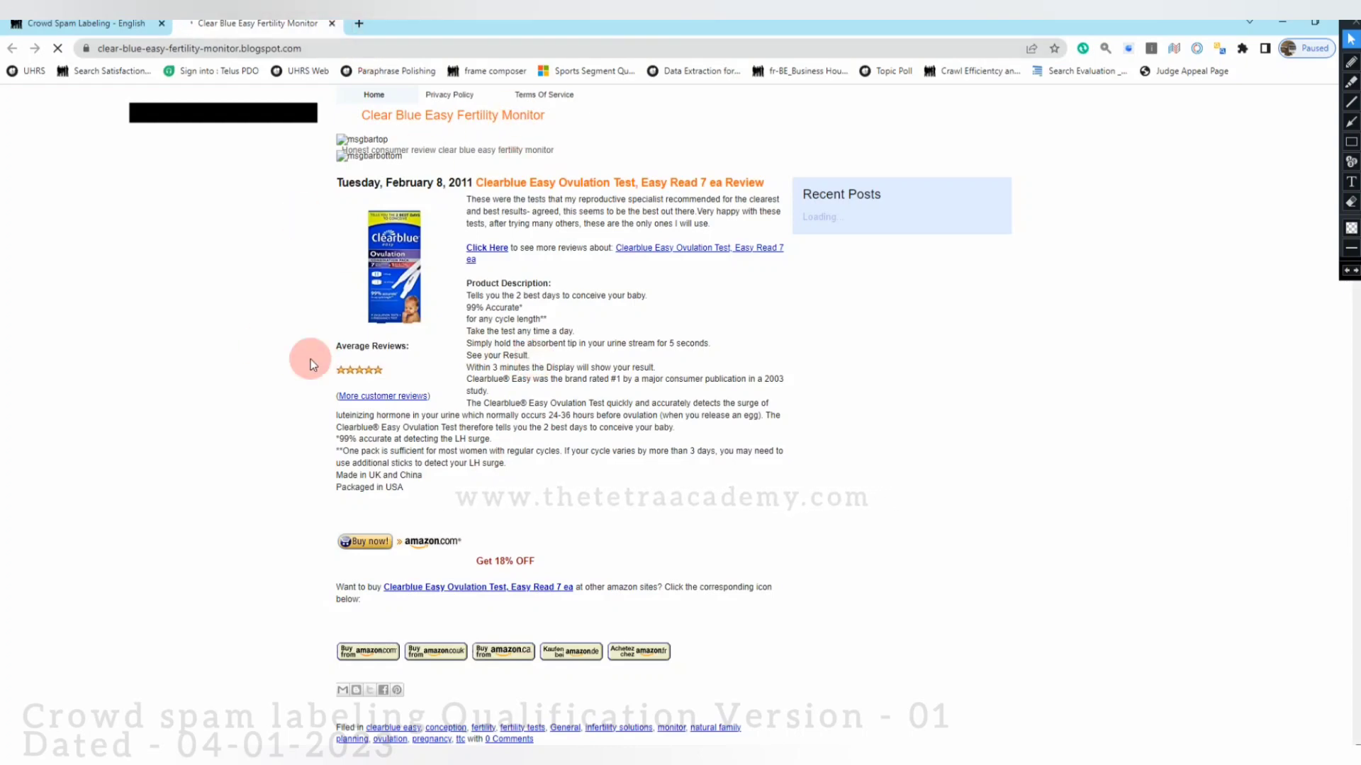
key(ctrl+w)
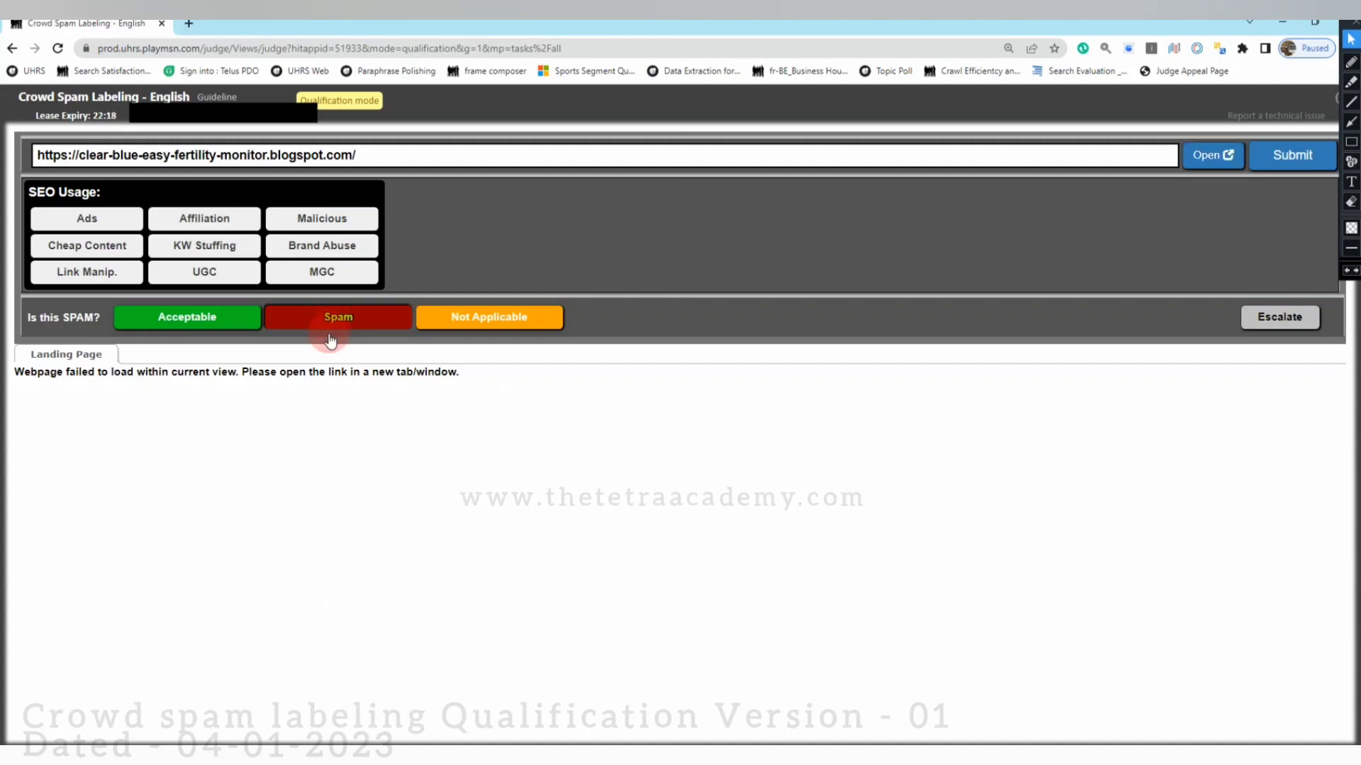
click(177, 250)
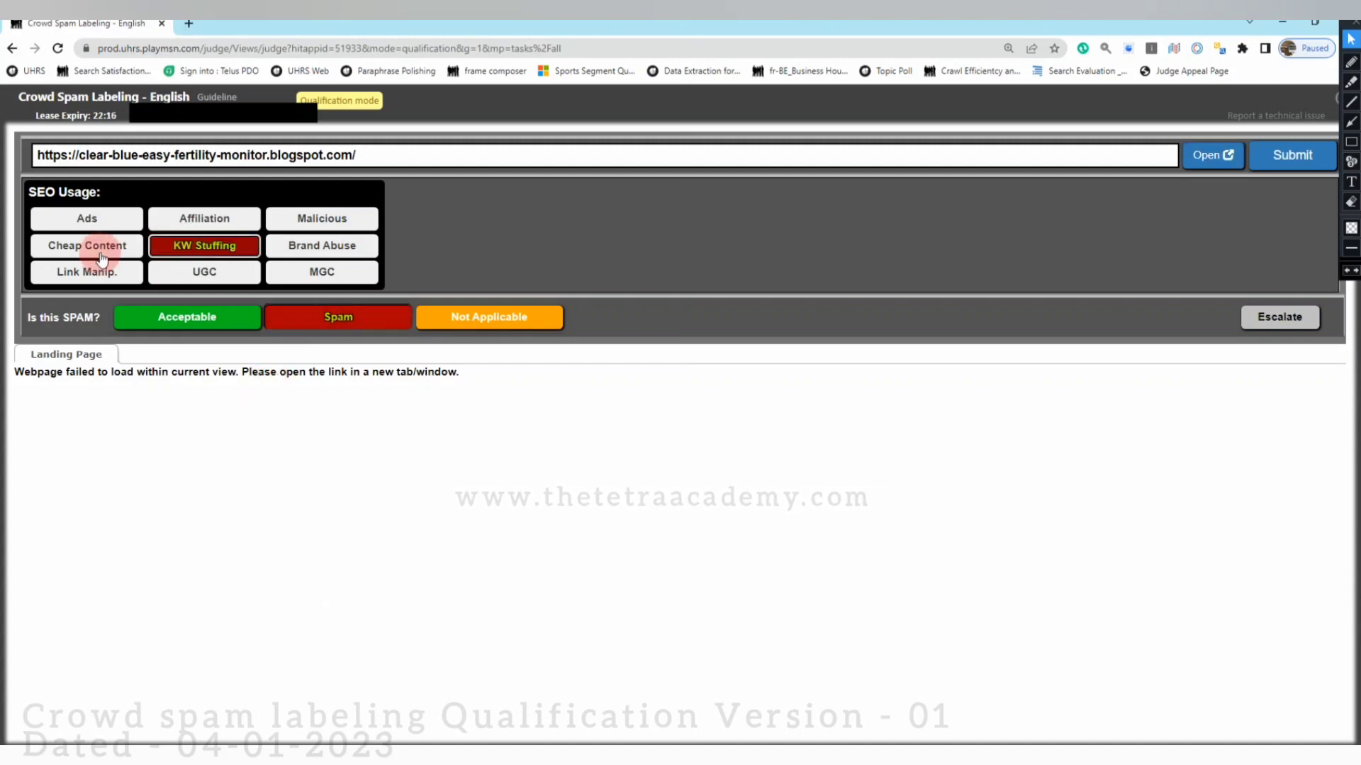
Add Cheap Content, Ads and Affiliation to the SEO usage of the fertility monitor blog and submit the rating.
click(101, 249)
click(100, 220)
click(234, 221)
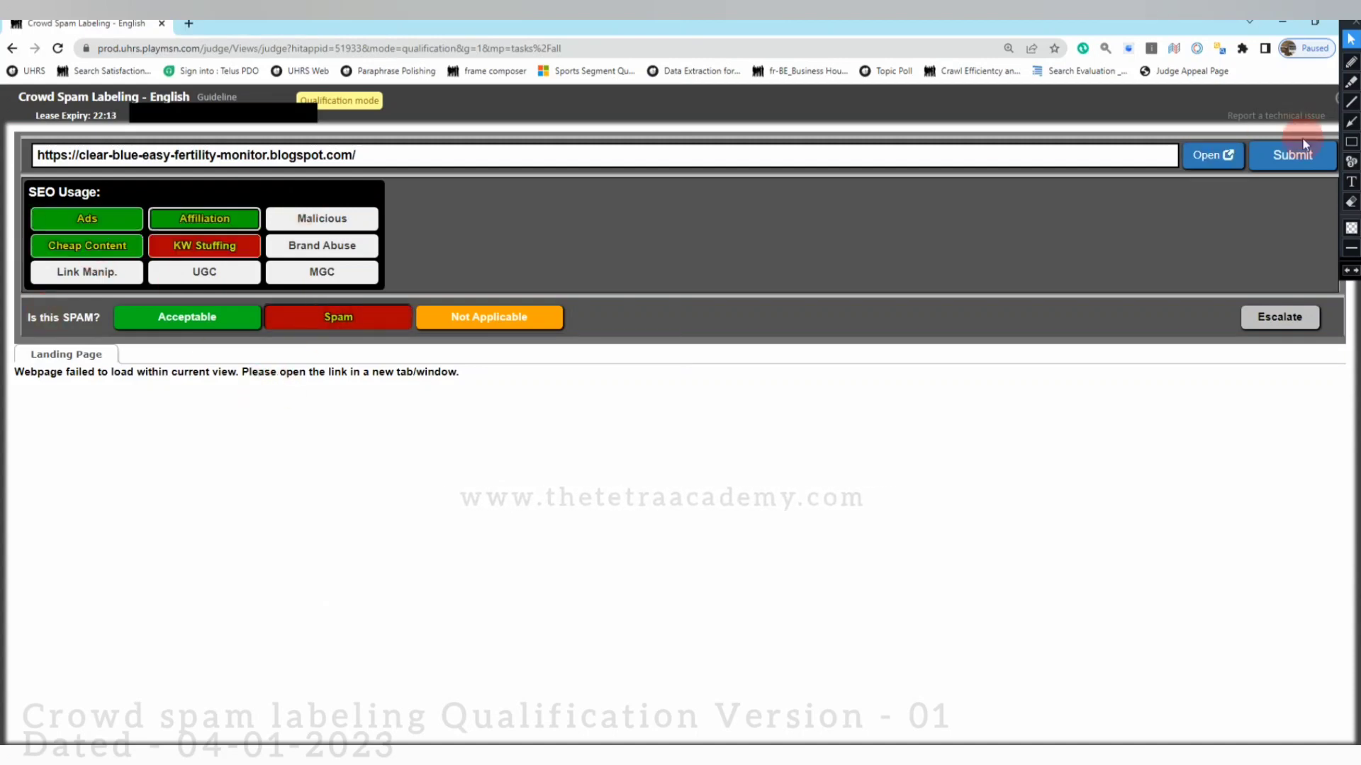
click(1304, 148)
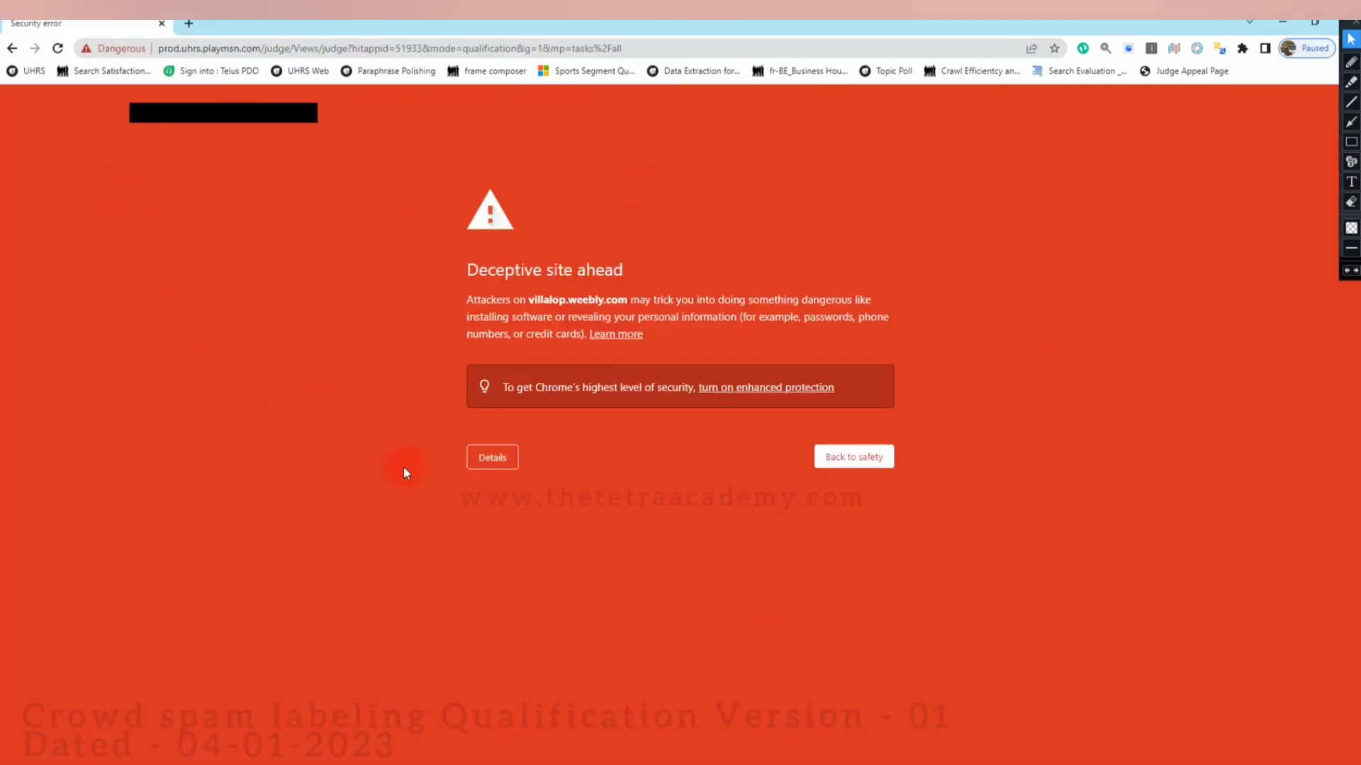
Go back from the deceptive-site warning and try to submit the villalop.weebly.com page as Not Applicable with Junk/Error.
right_click(368, 276)
click(368, 372)
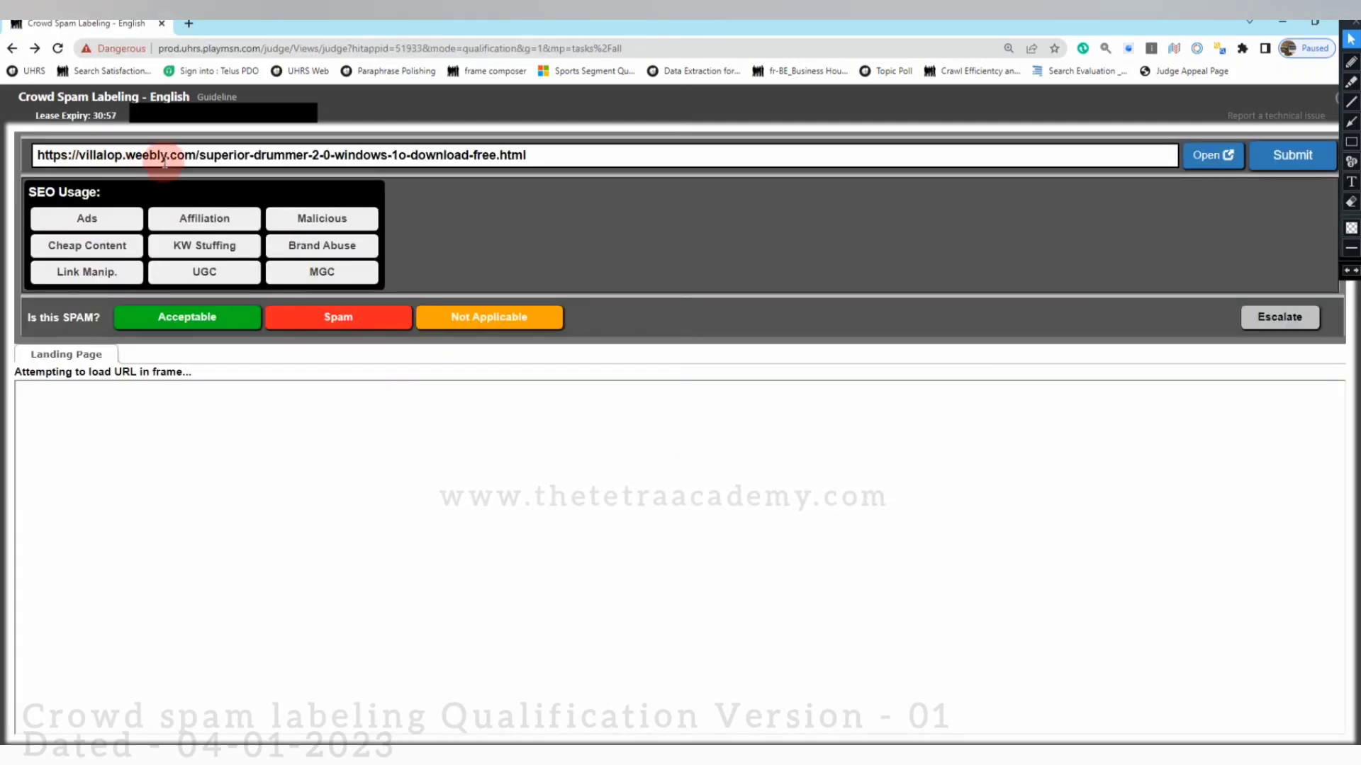
click(487, 319)
click(822, 317)
click(1276, 157)
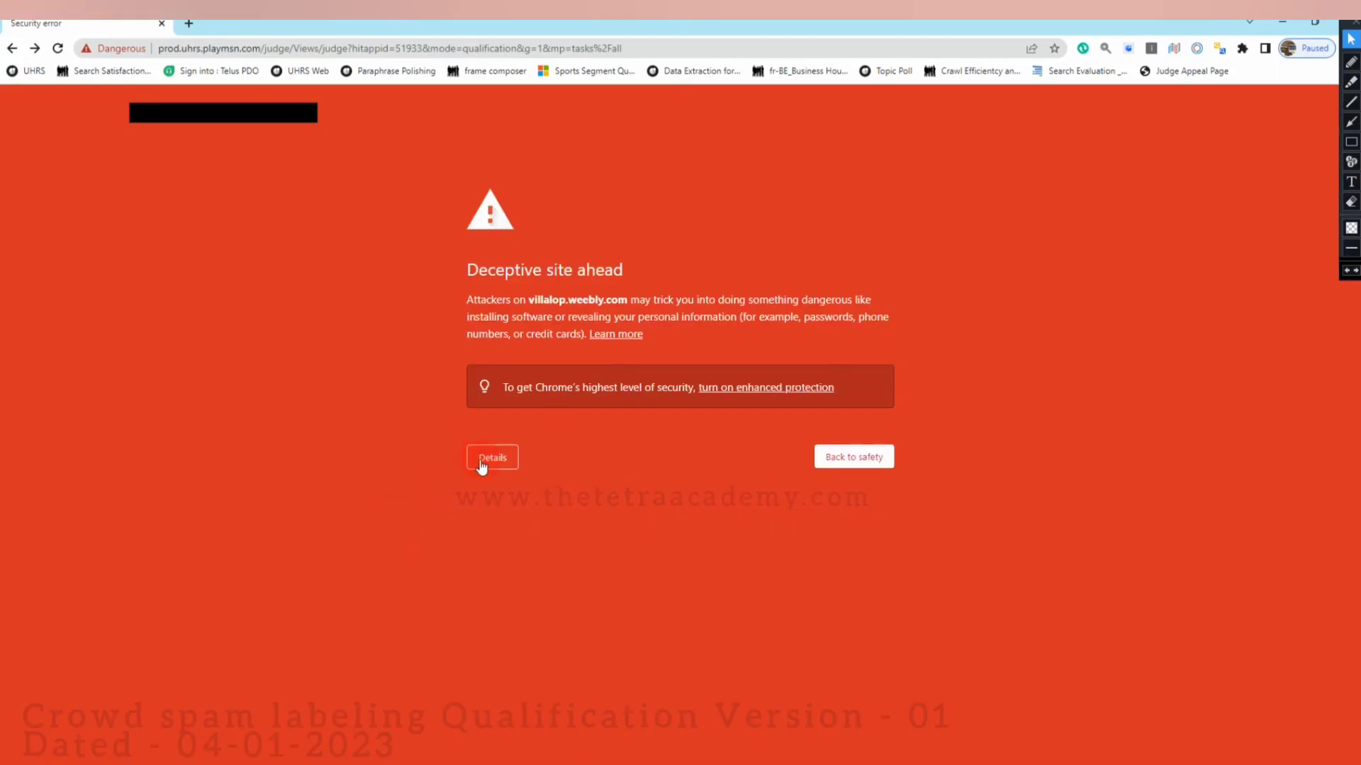
Try to leave the deceptive-site warning and check the site information for the dangerous flag.
right_click(364, 358)
click(866, 462)
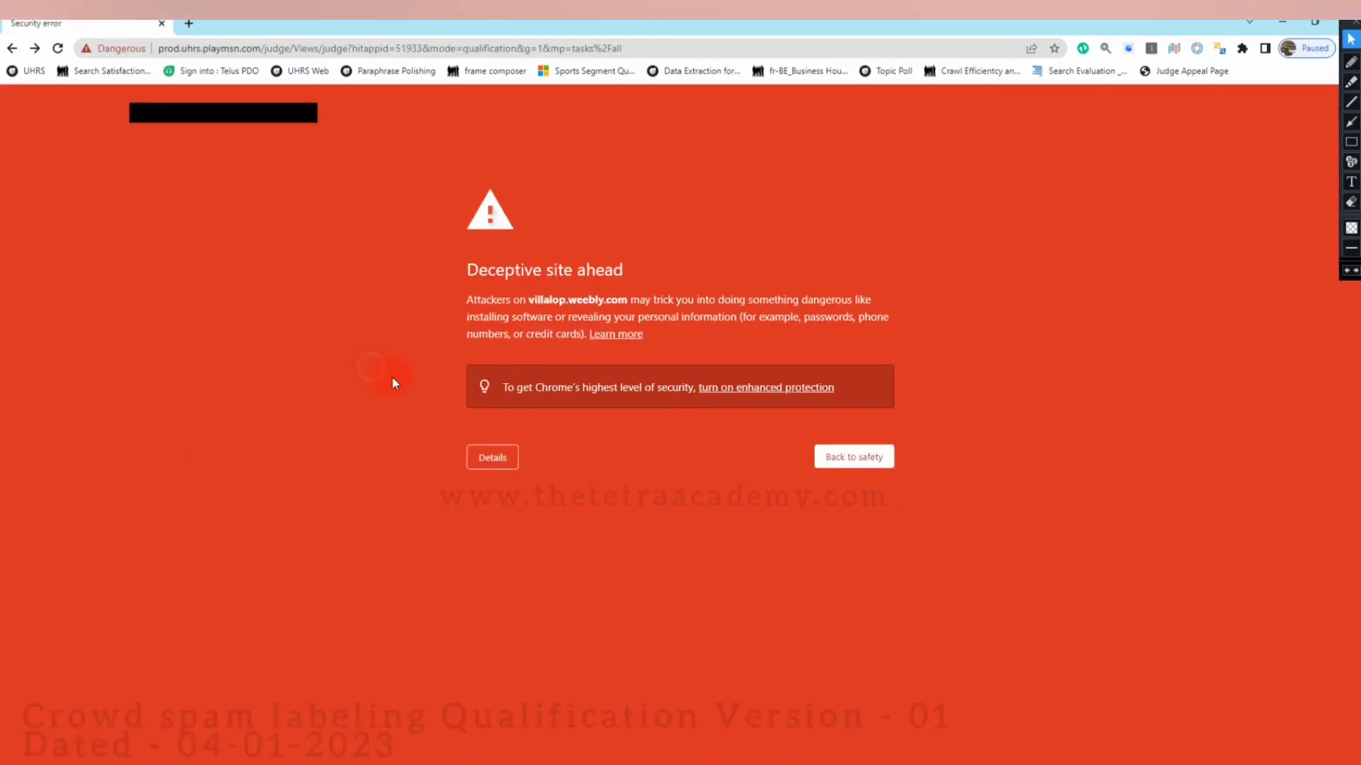
right_click(372, 367)
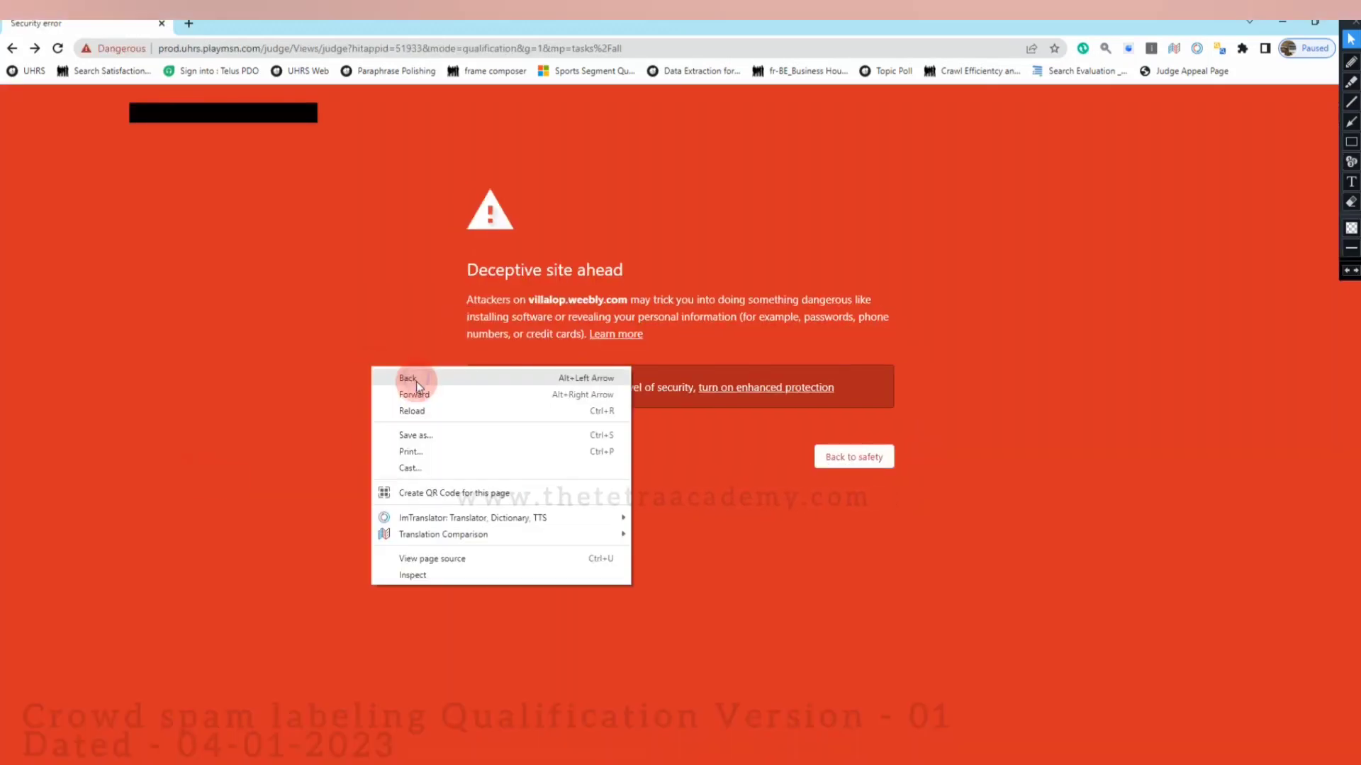
click(416, 384)
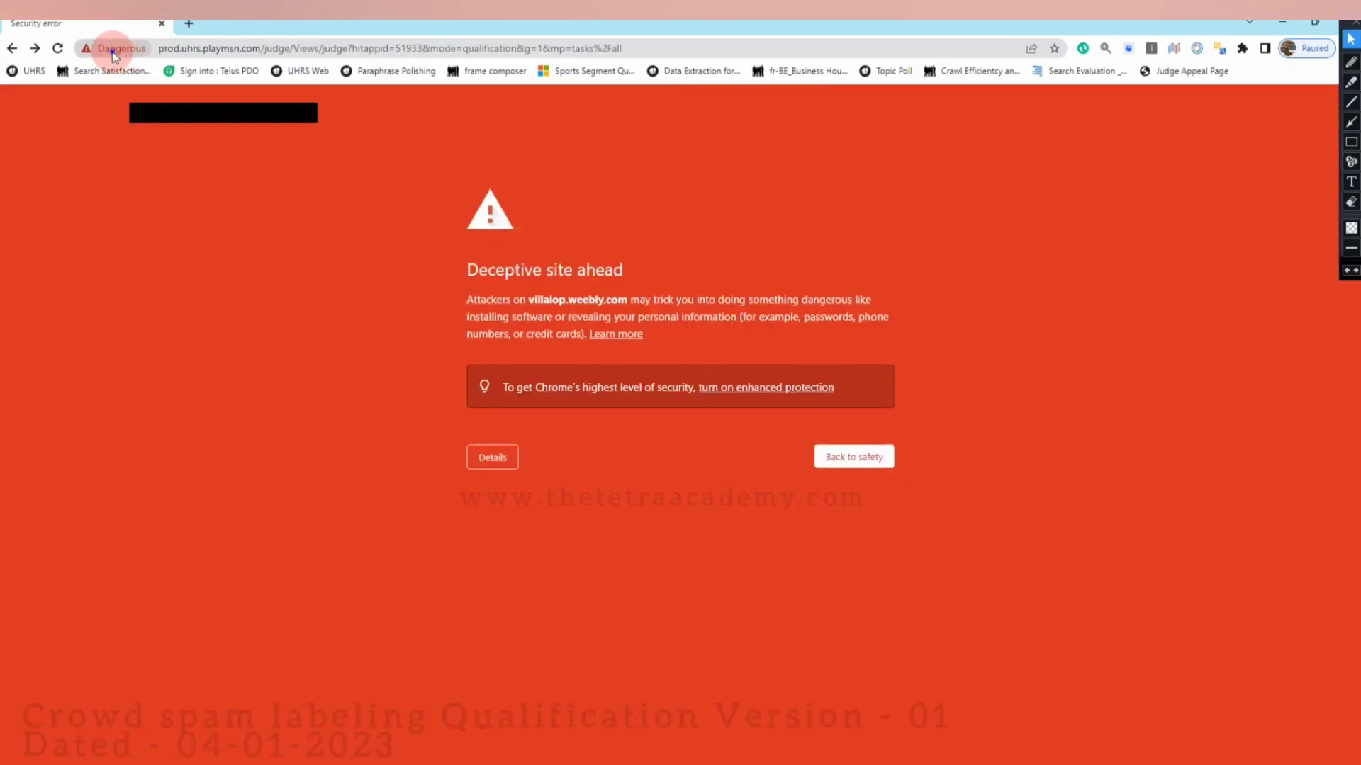
click(114, 50)
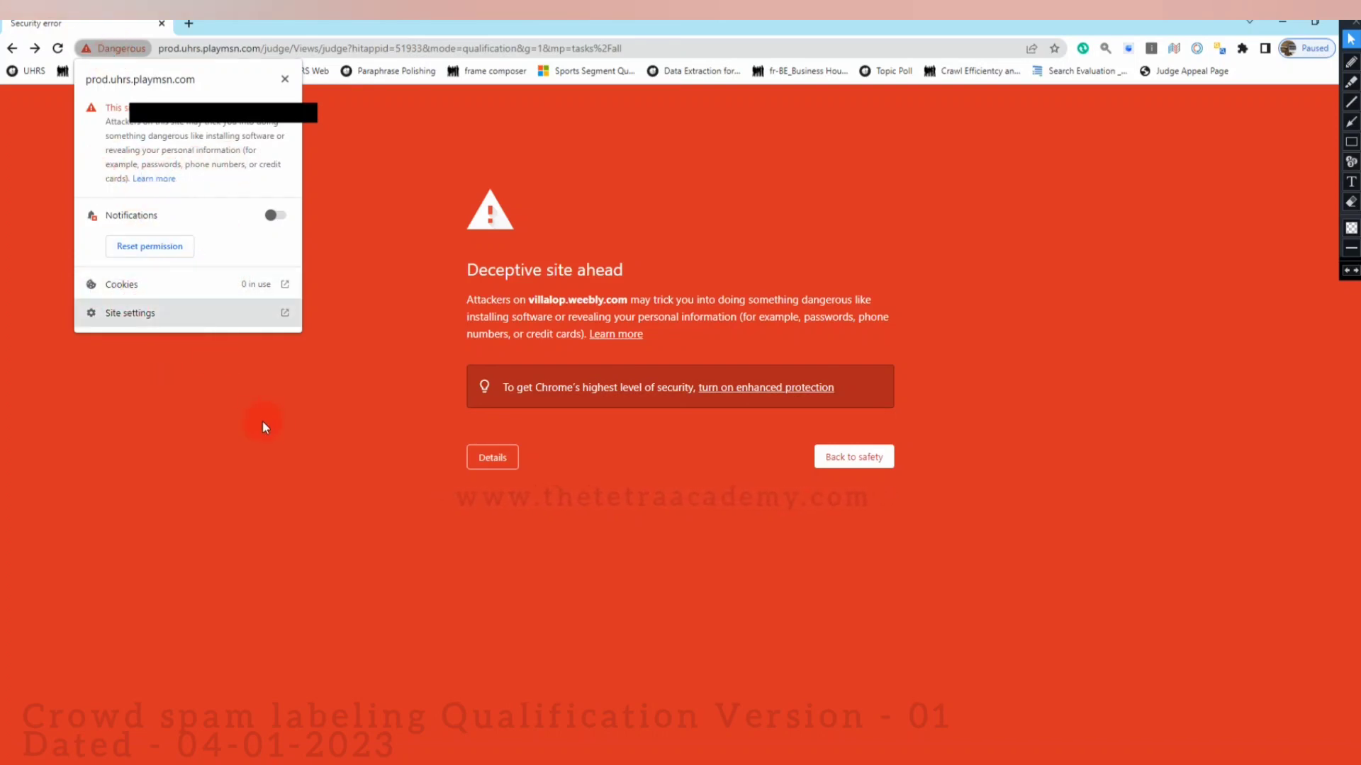
click(297, 311)
Return to the labeling task and try again to submit the Superior Drummer download page as Not Applicable, Junk/Error.
right_click(299, 311)
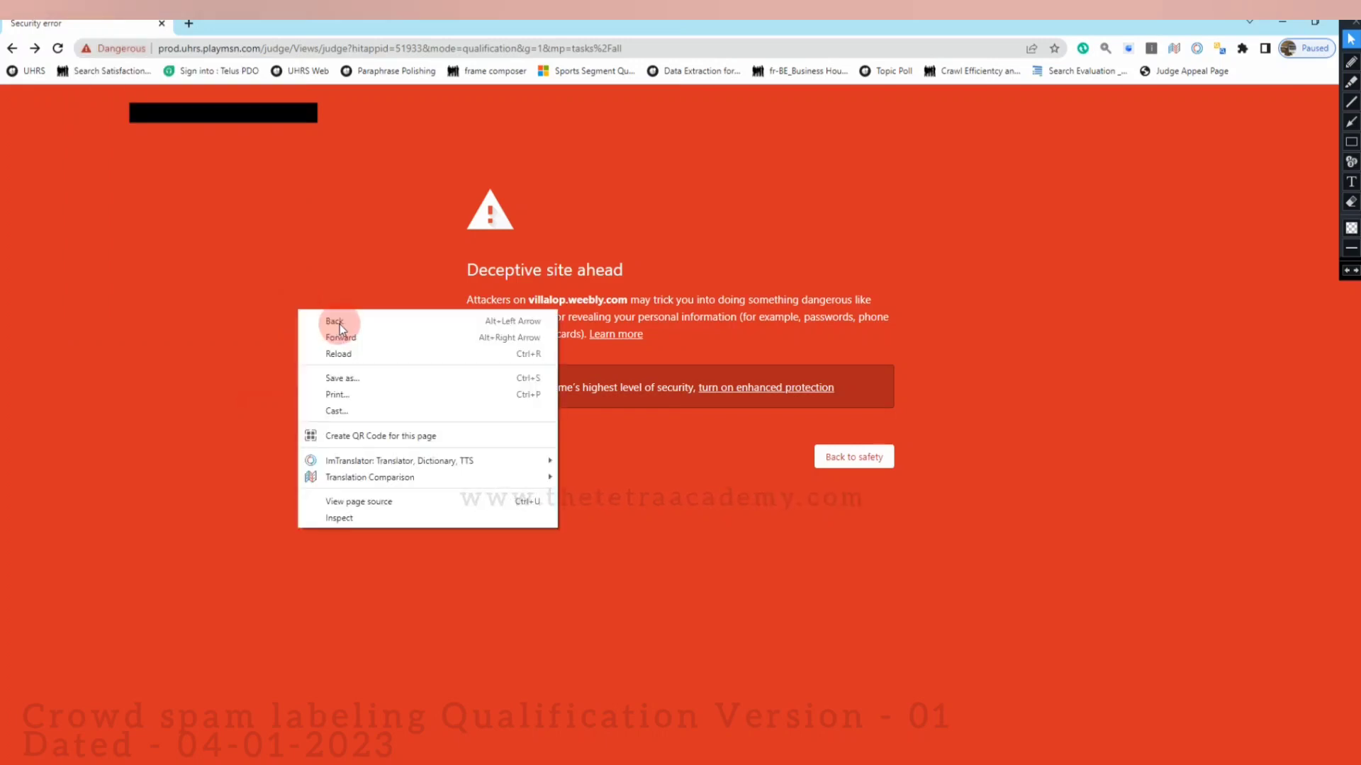
click(339, 323)
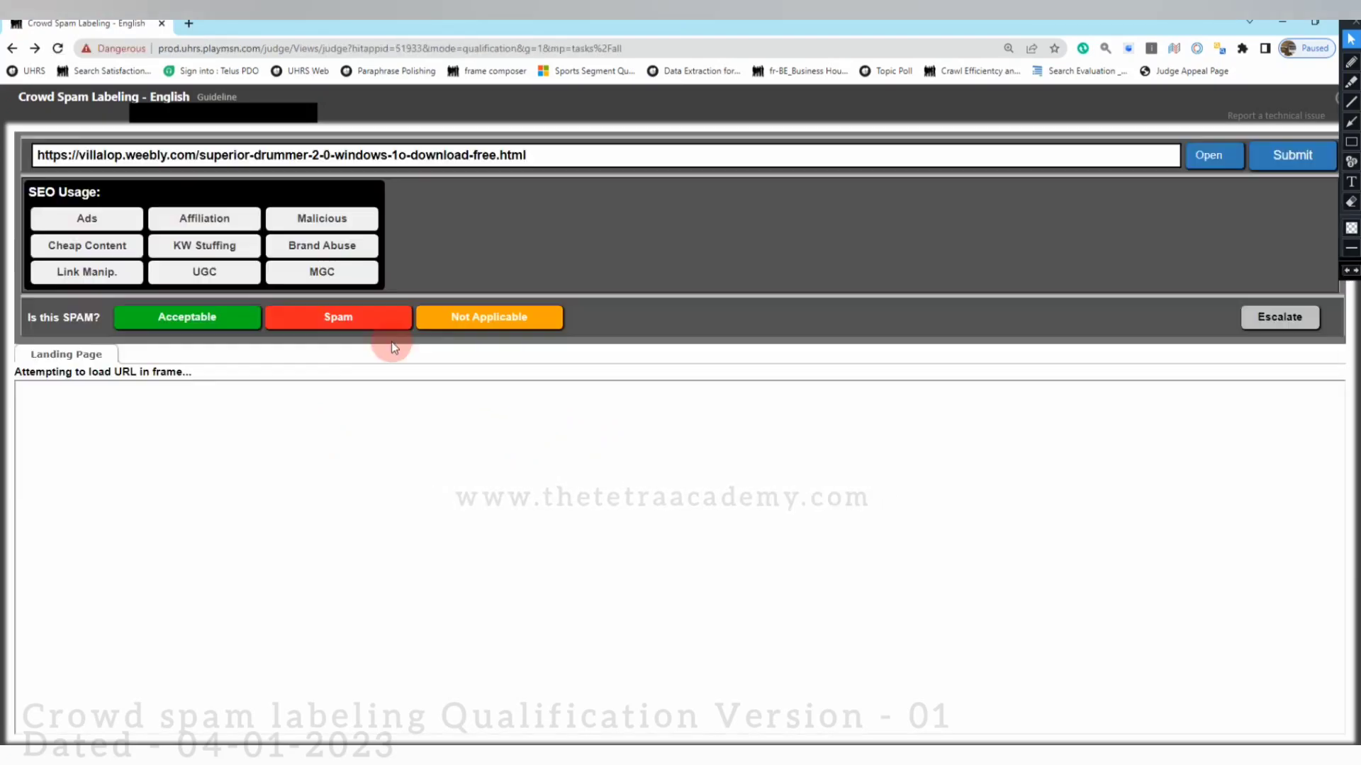
click(1290, 317)
click(851, 317)
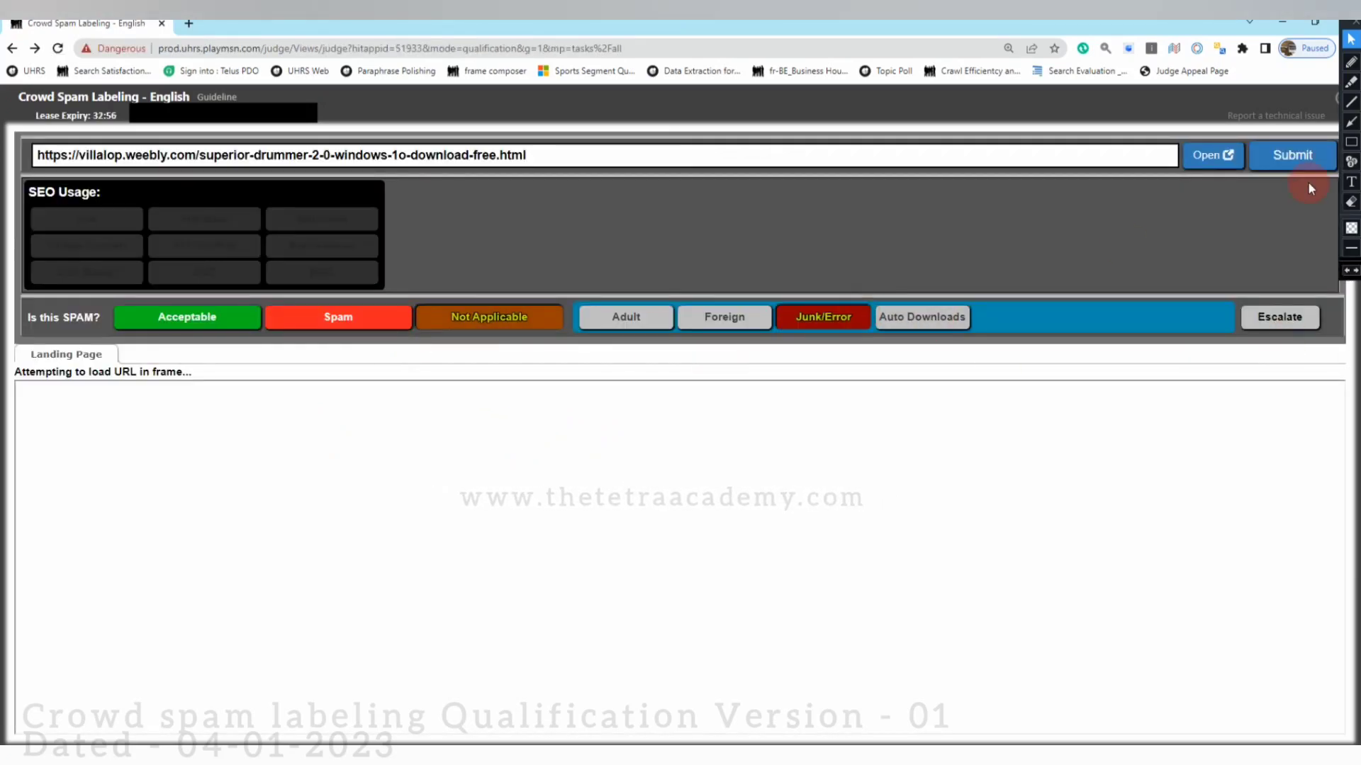
click(1312, 156)
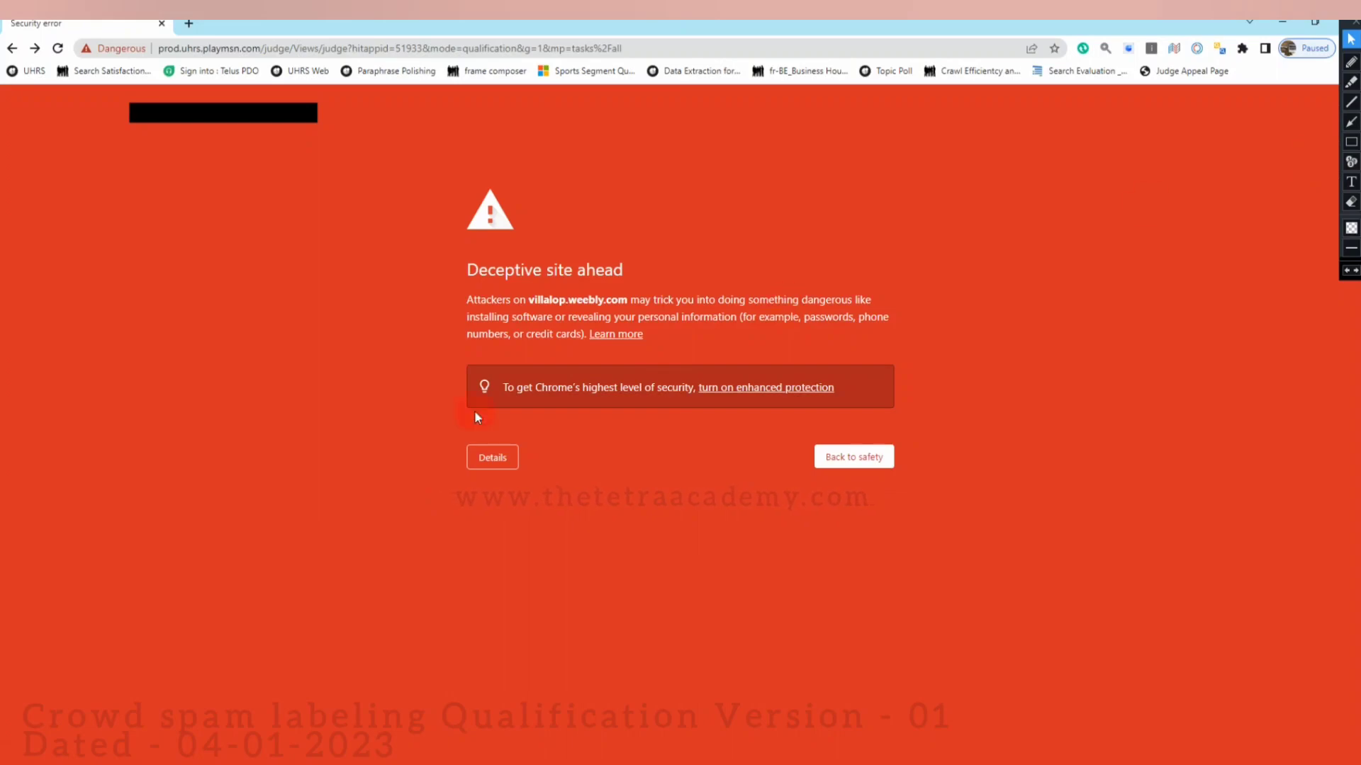
Return to the marketplace and relaunch the Crowd Spam Labeling - English qualification.
right_click(245, 353)
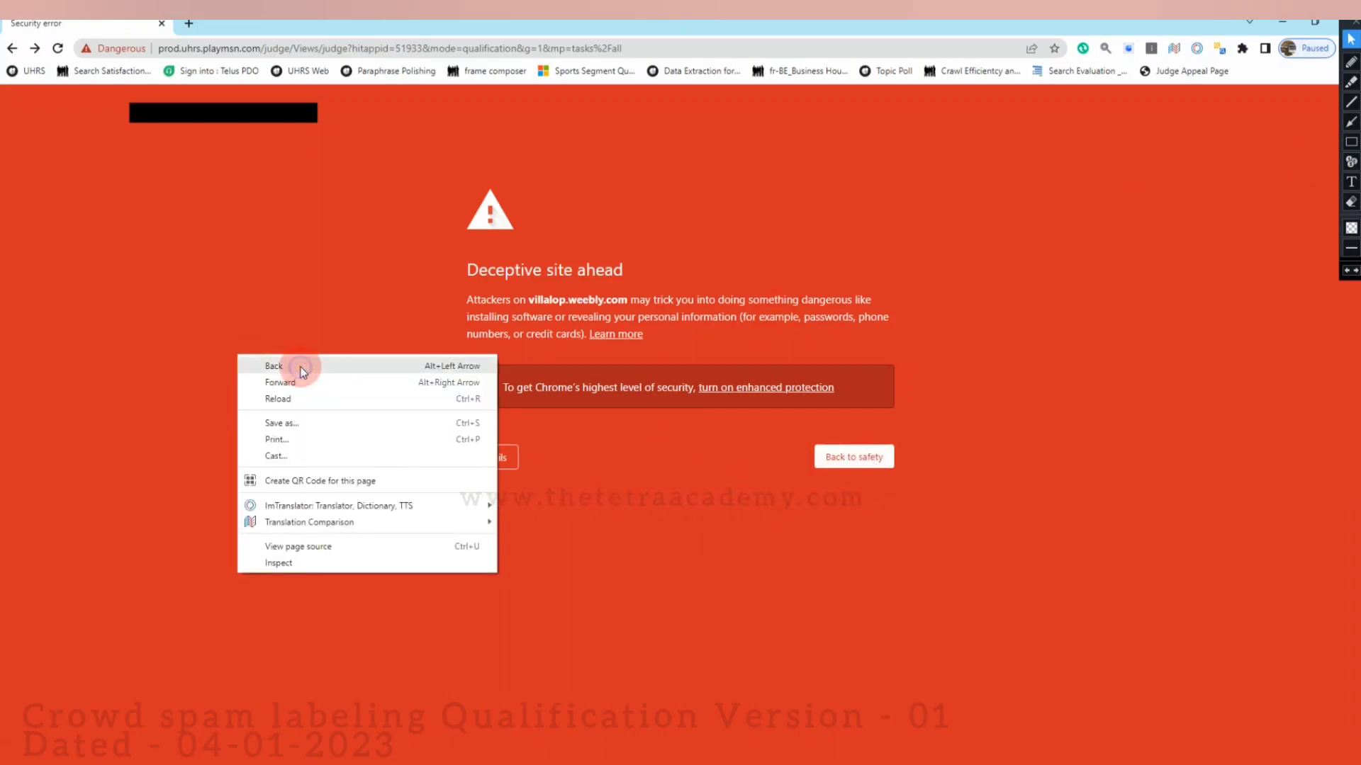
click(295, 364)
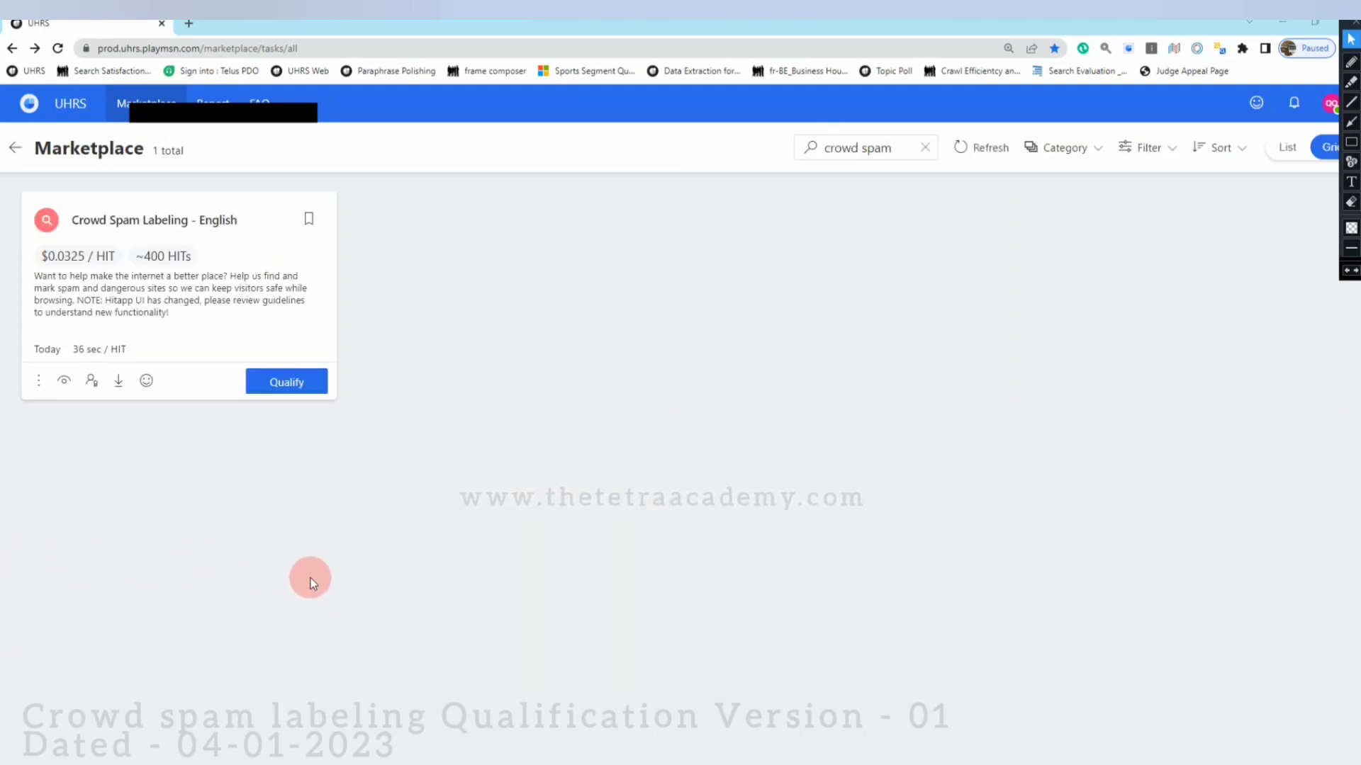
click(310, 391)
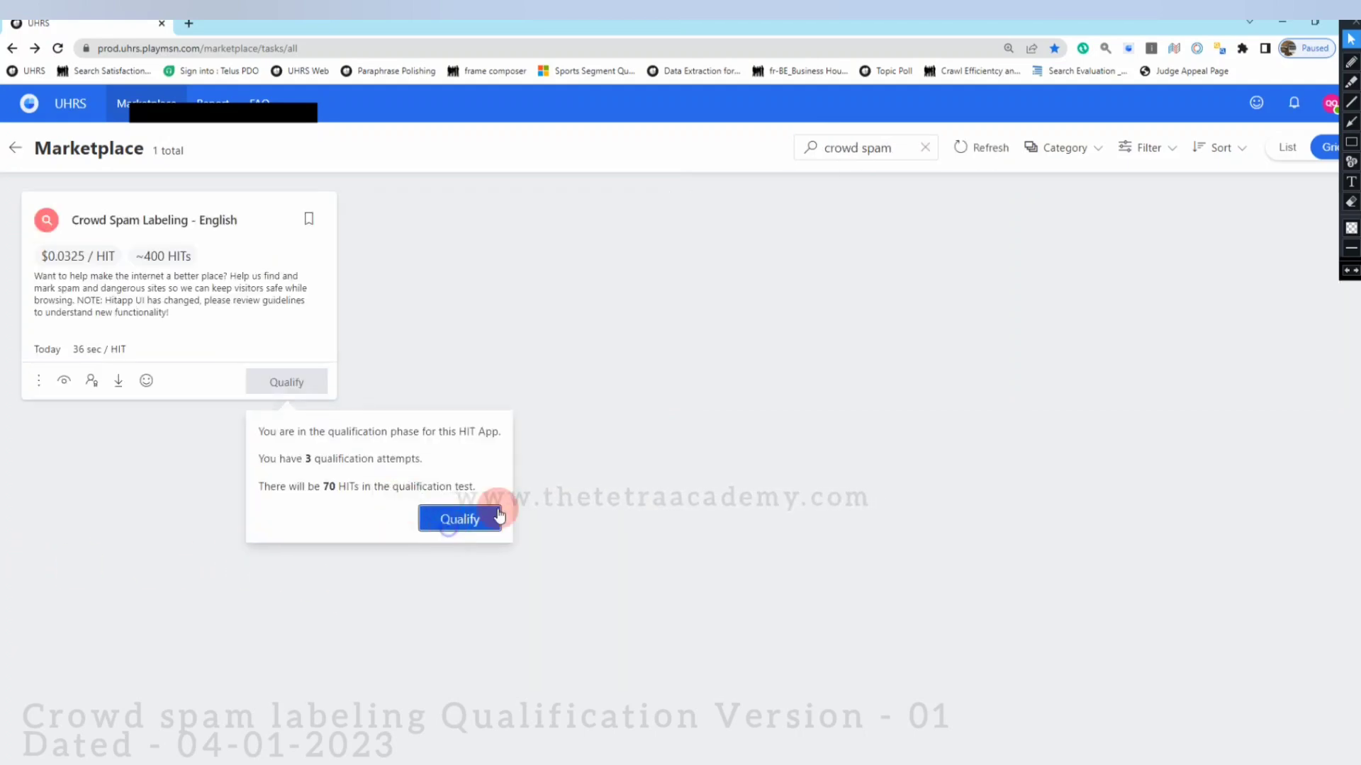
click(490, 515)
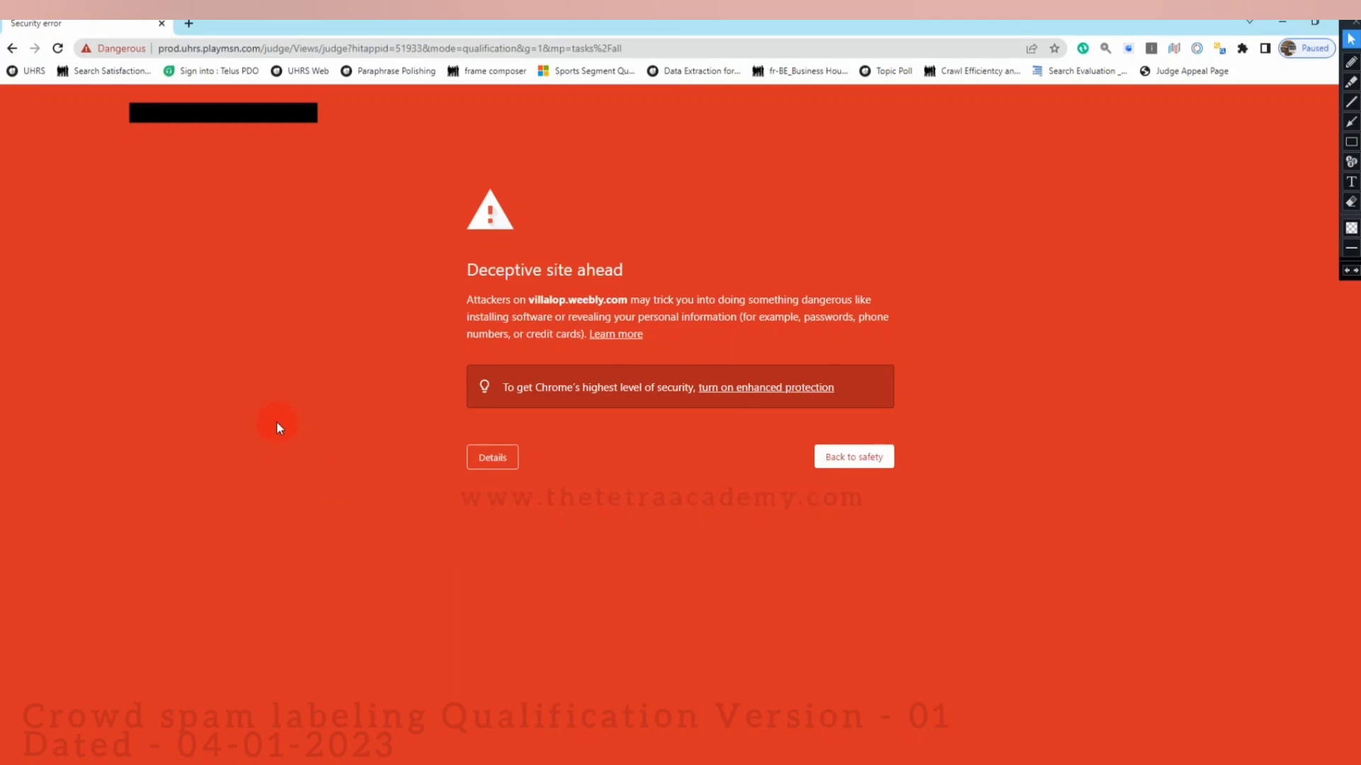
Leave the warning for the marketplace, search for "crowd spam", and start its qualification again.
right_click(277, 421)
click(300, 438)
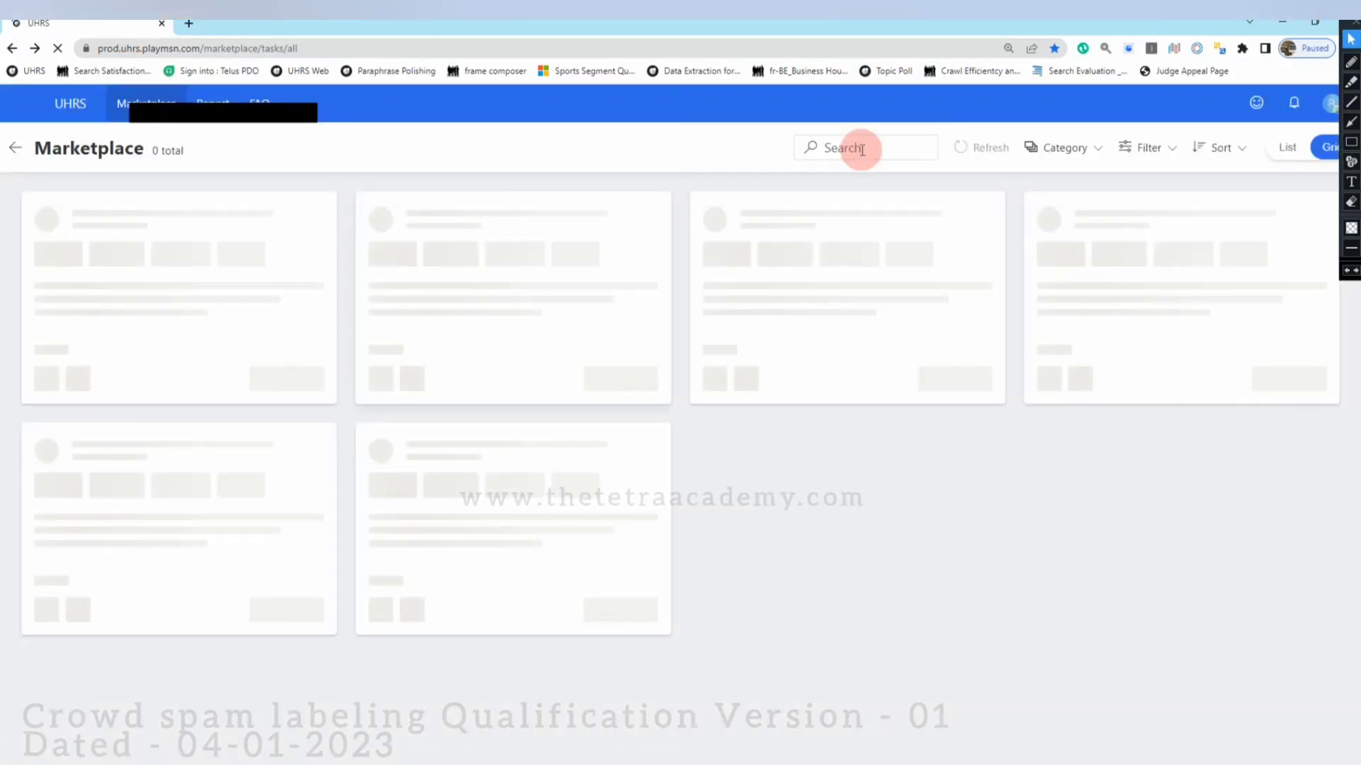
click(859, 148)
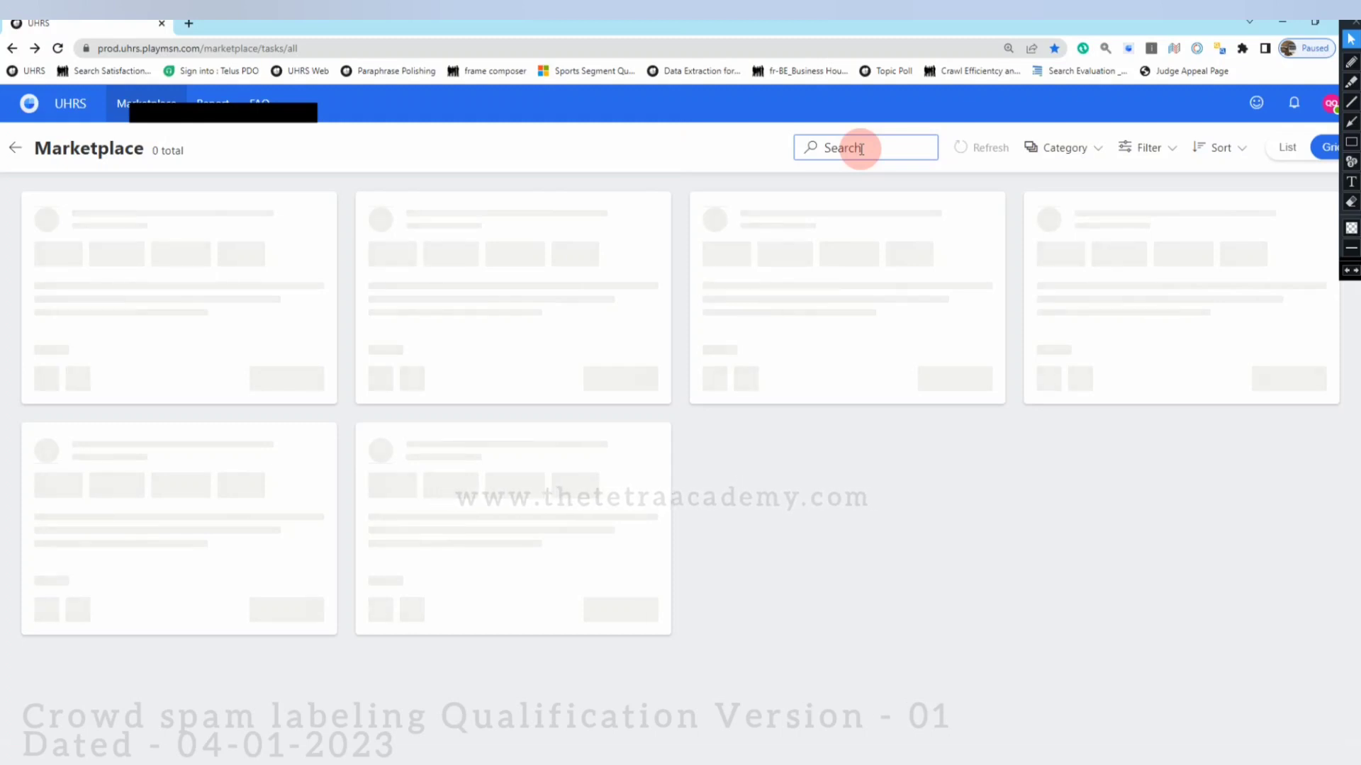
click(860, 148)
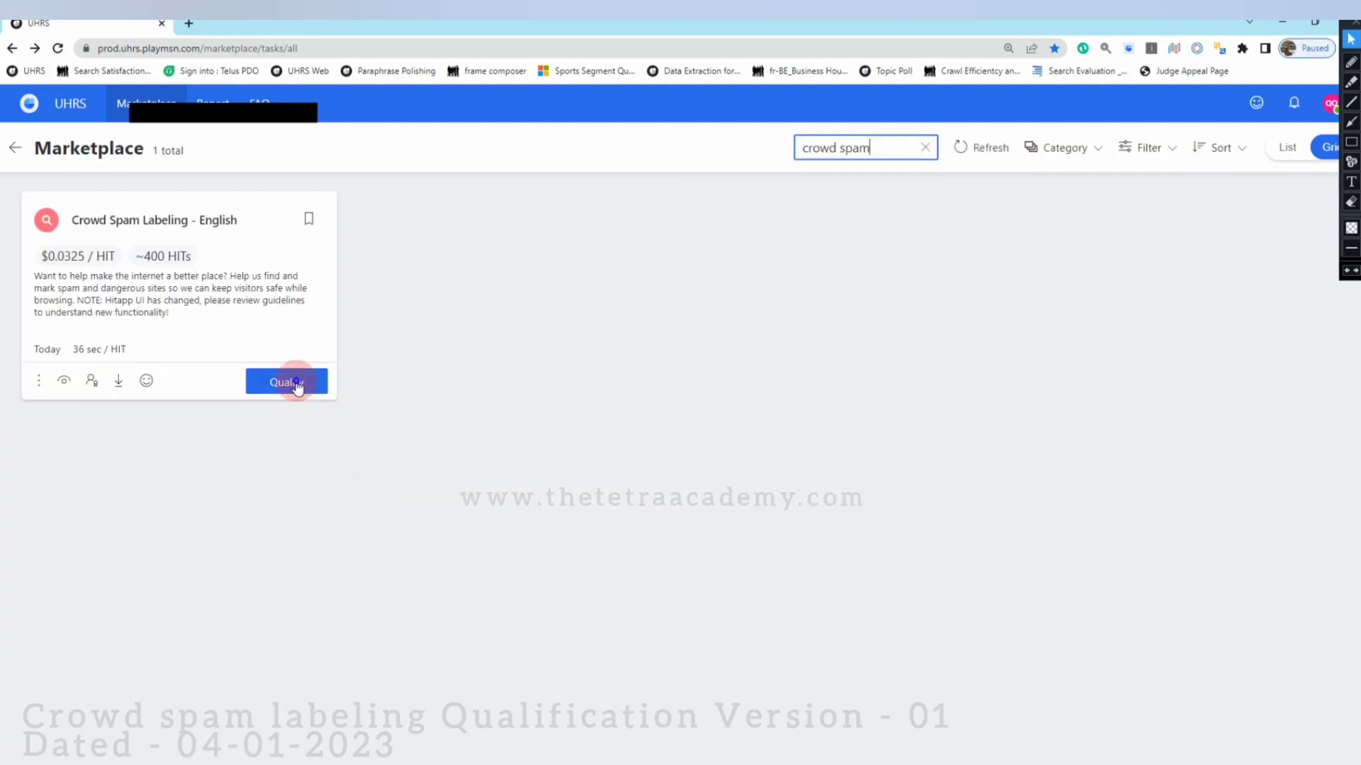
click(290, 383)
click(500, 507)
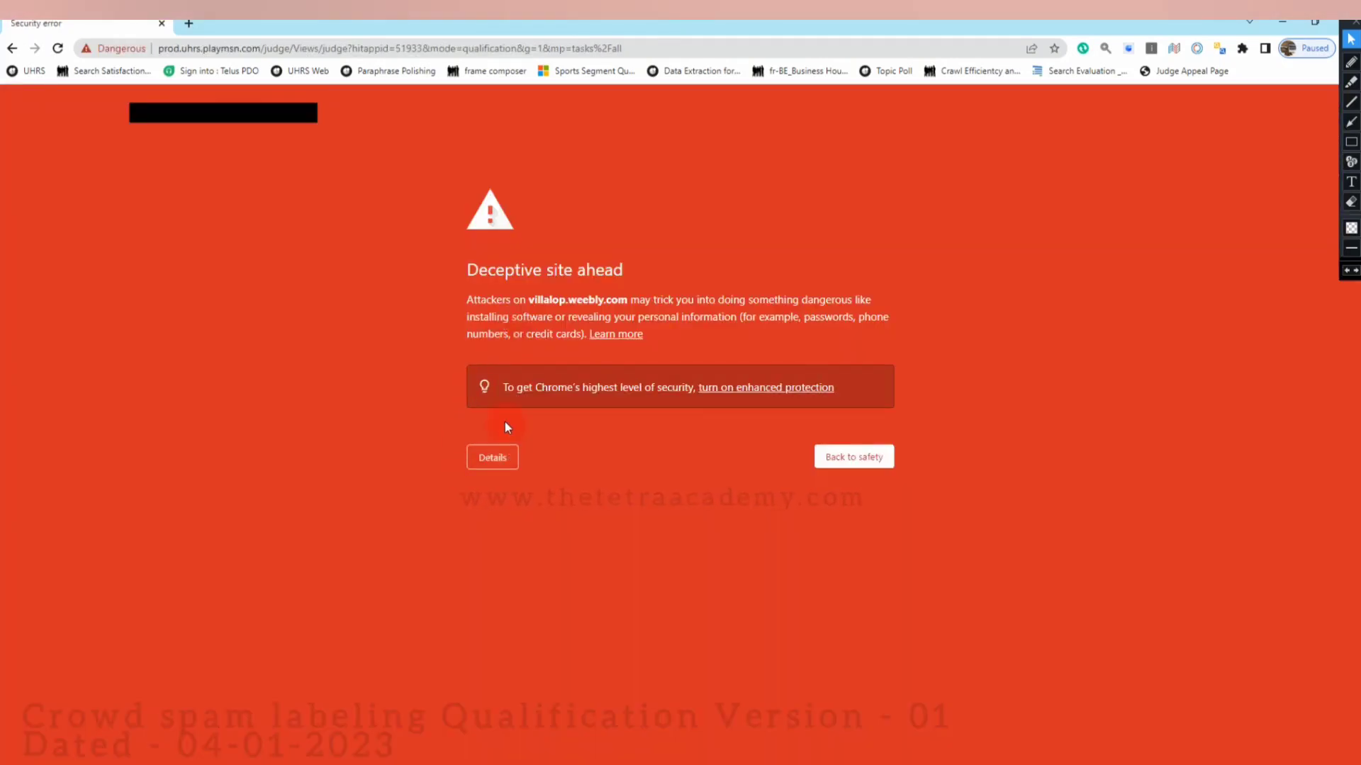
Turn on Enhanced protection for Safe Browsing from the warning, look over the security options, and close the settings.
click(726, 390)
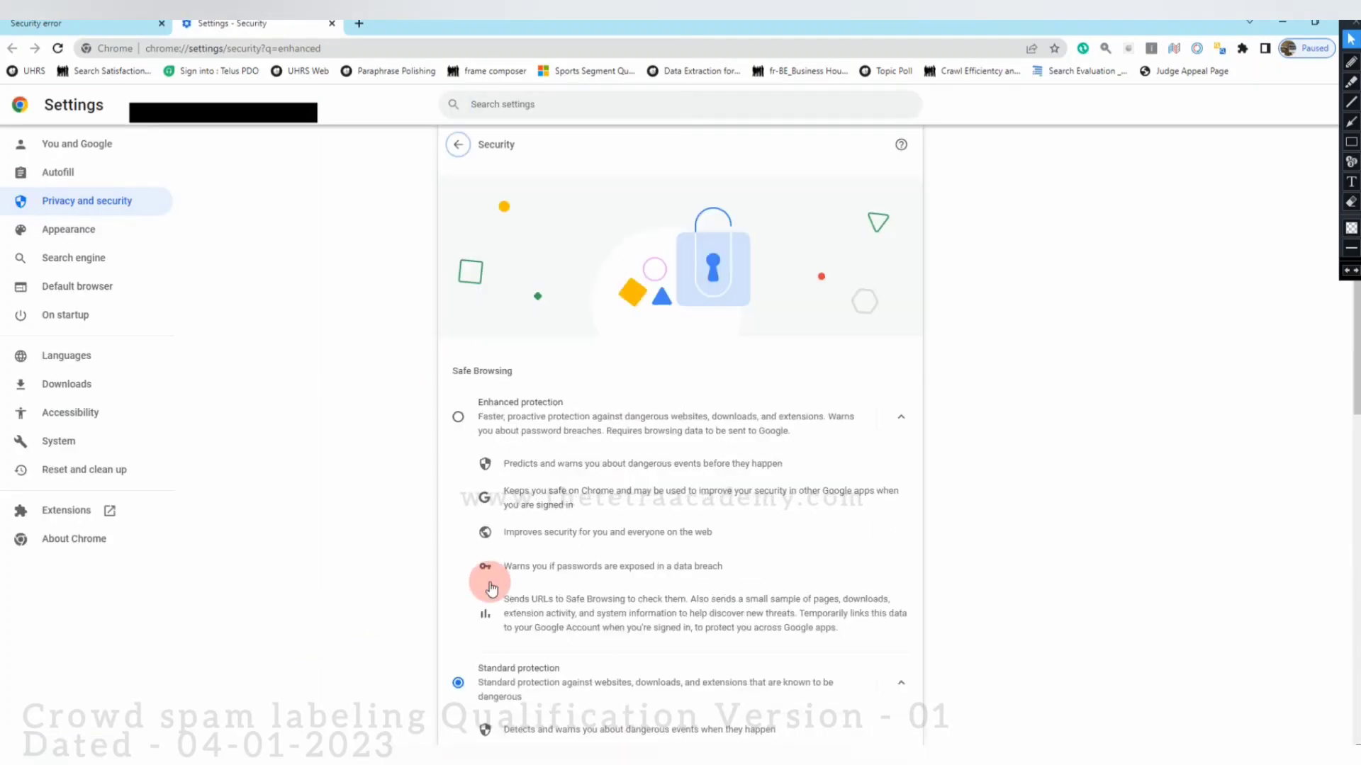
scroll(611, 566, down, 1)
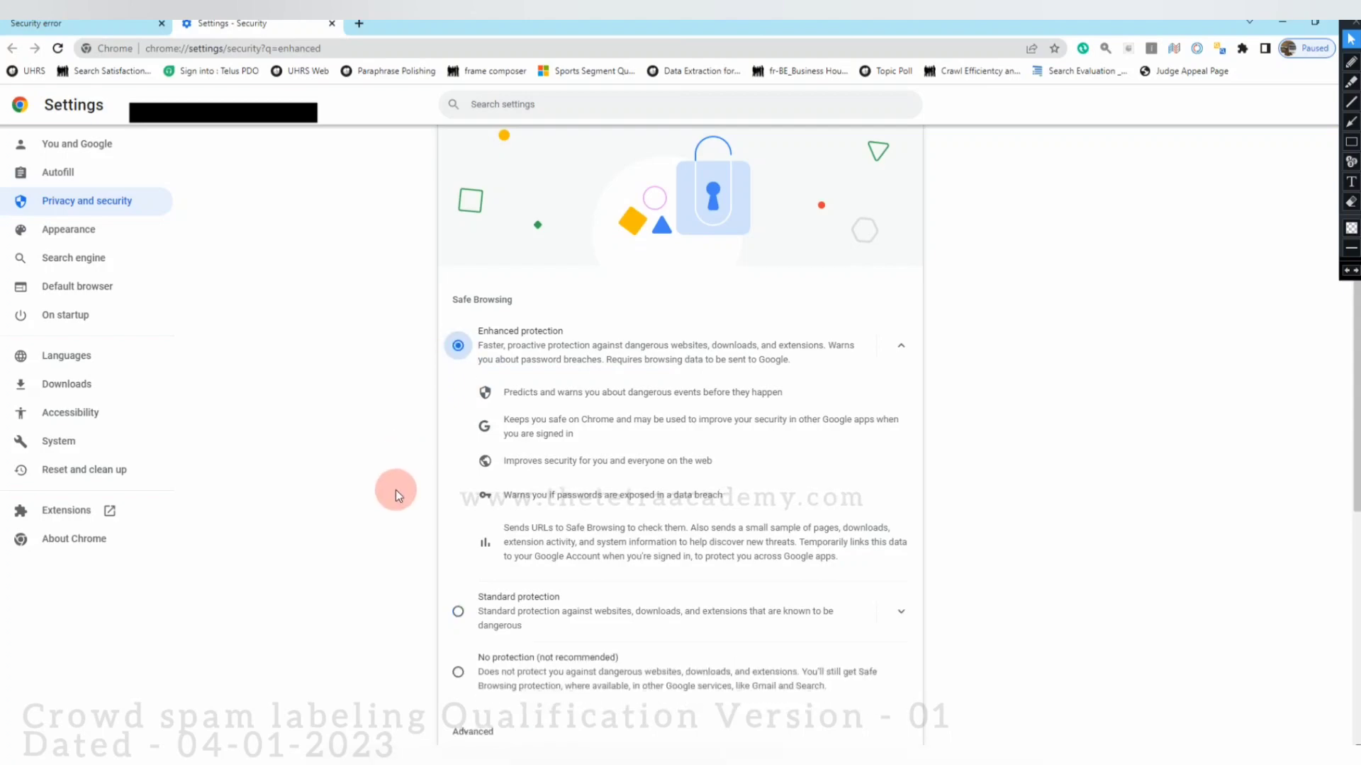
scroll(715, 515, down, 3)
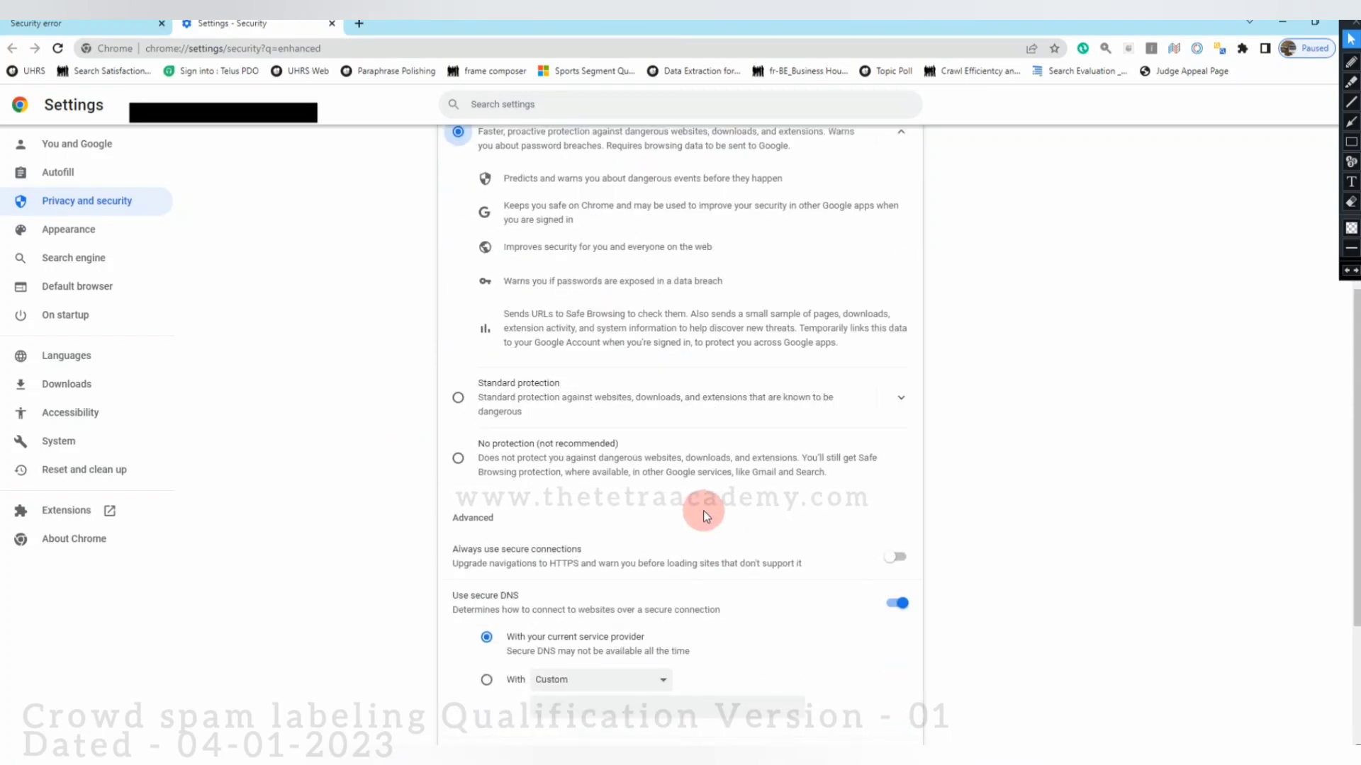
scroll(703, 510, up, 4)
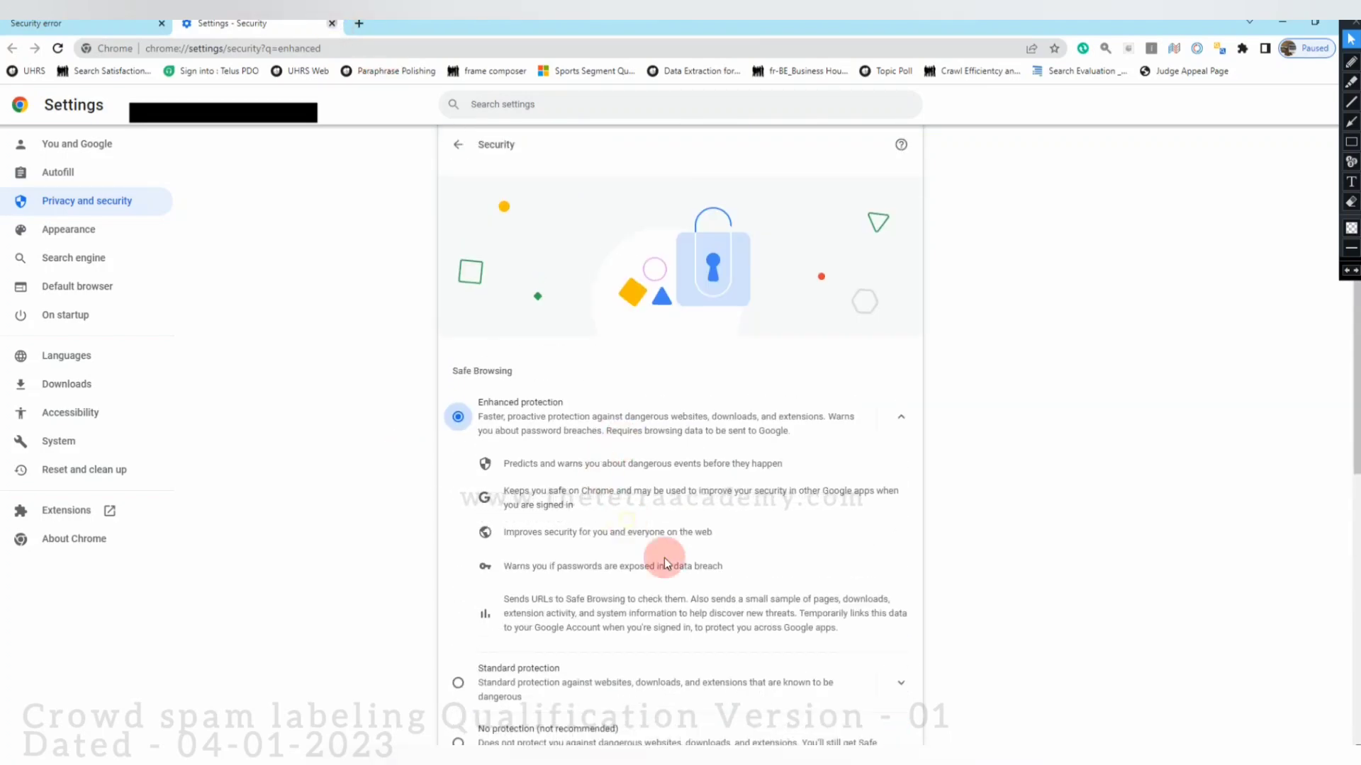
key(ctrl+w)
Go back to the marketplace, find Crowd Spam Labeling - English by search, and start its qualification.
right_click(686, 538)
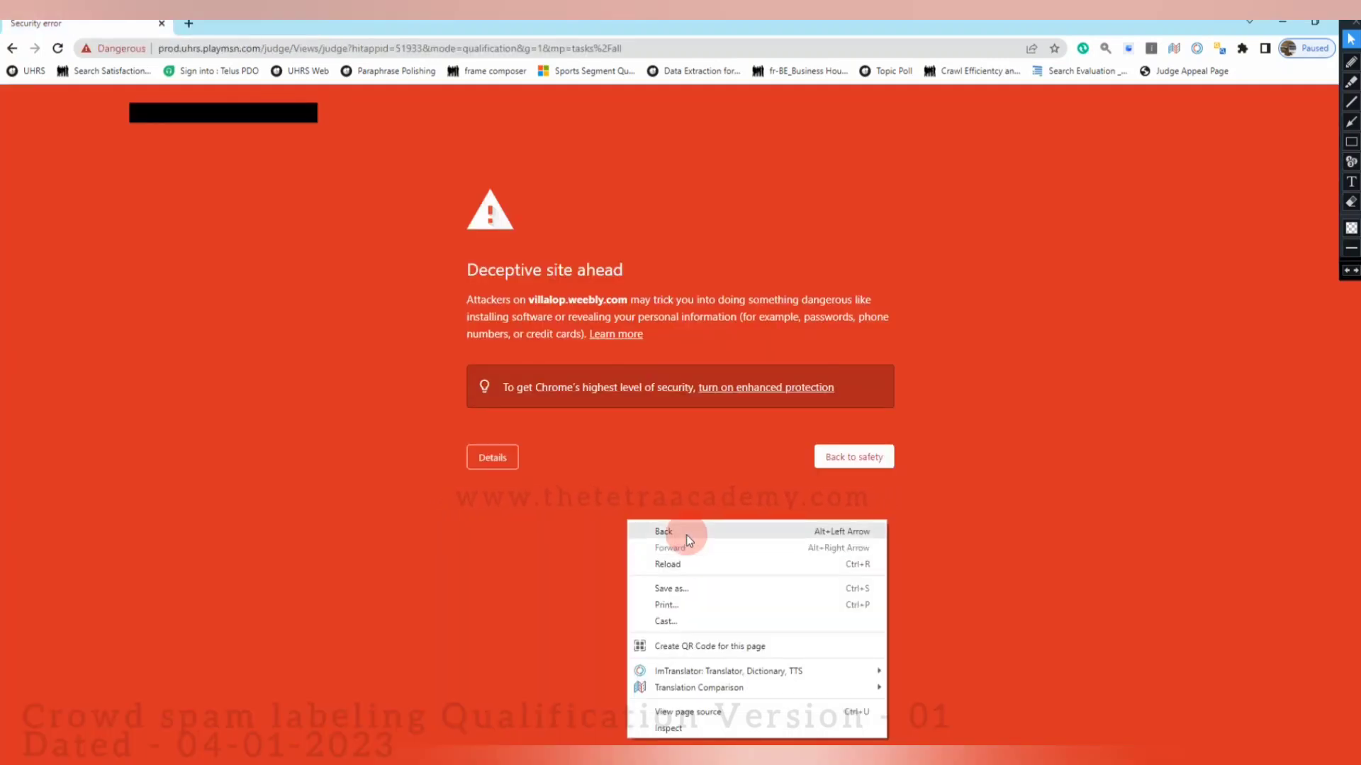
click(682, 532)
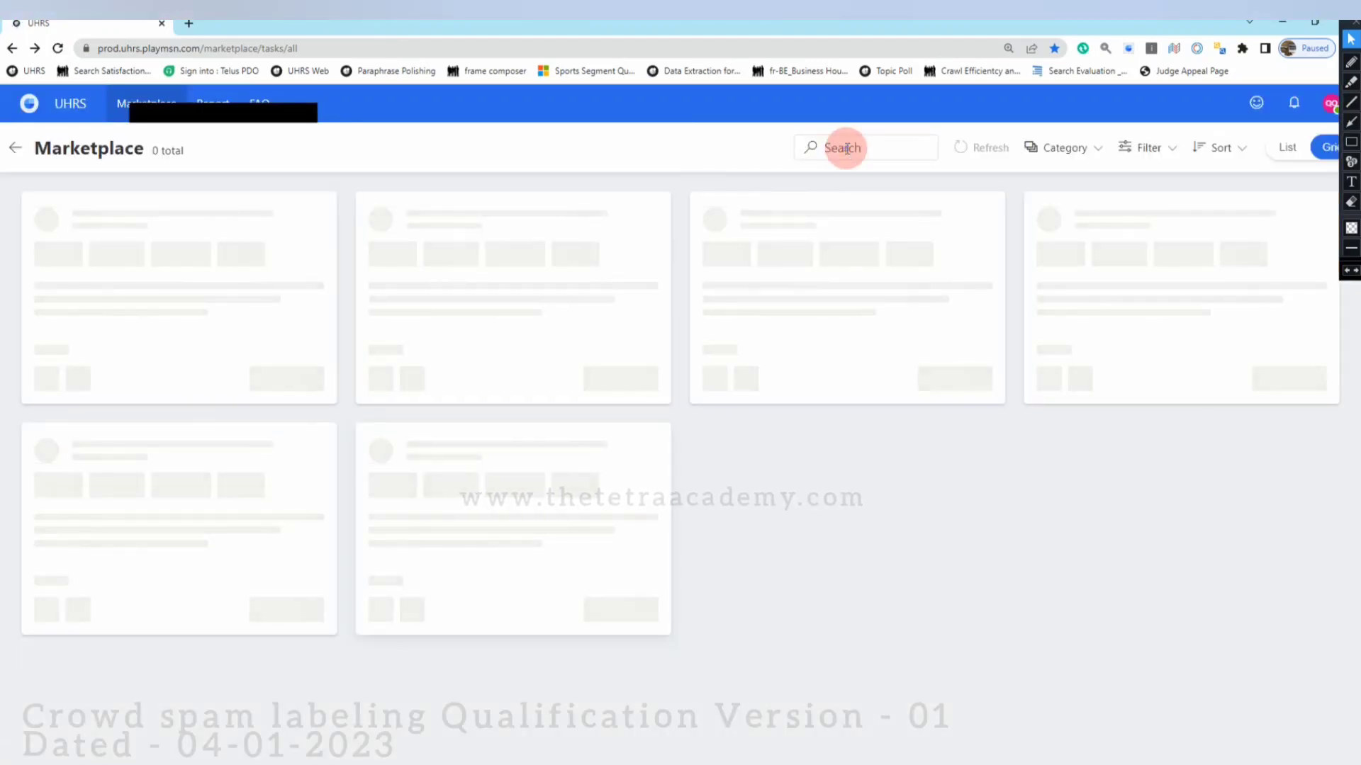
click(845, 148)
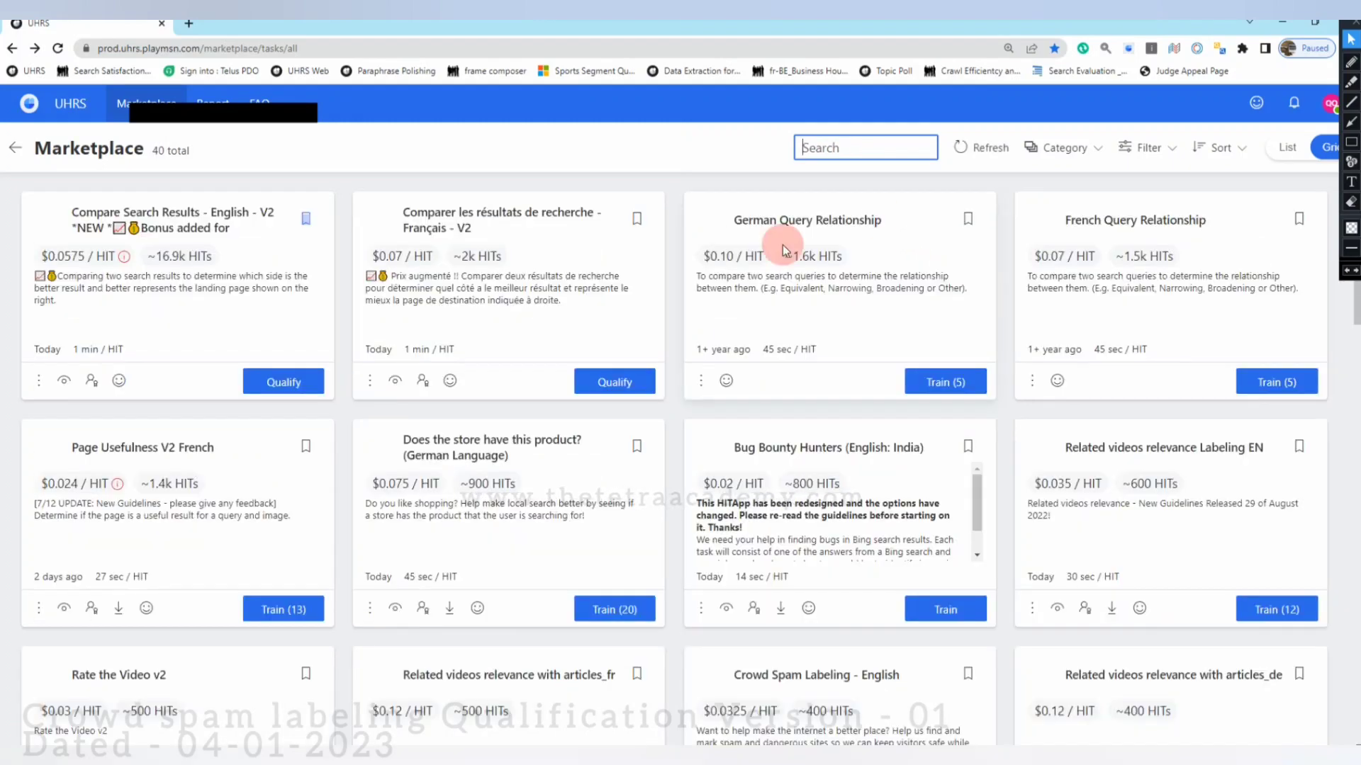
text(Crowd Spam Labeling)
click(460, 518)
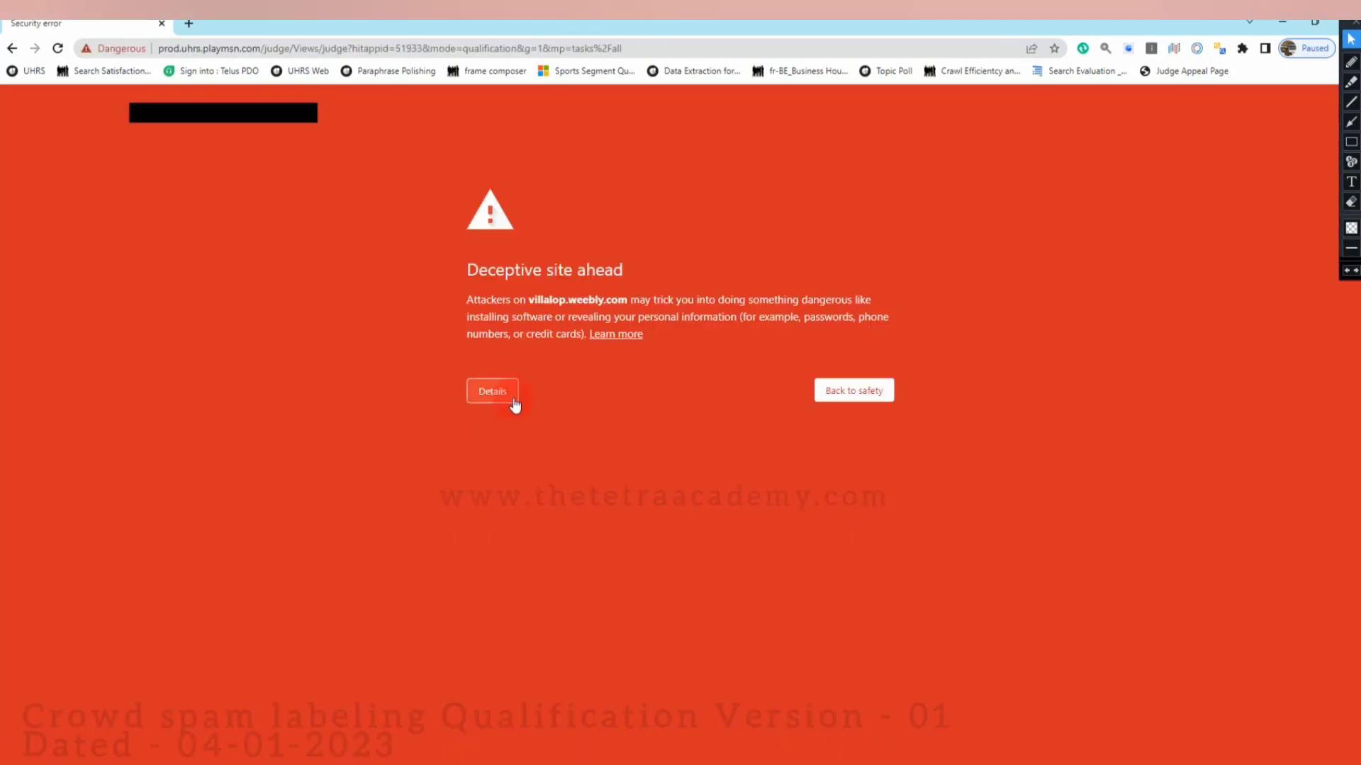
Get past the warning through its details and submit the villalop.weebly.com page as Not Applicable with Junk/Error.
click(513, 401)
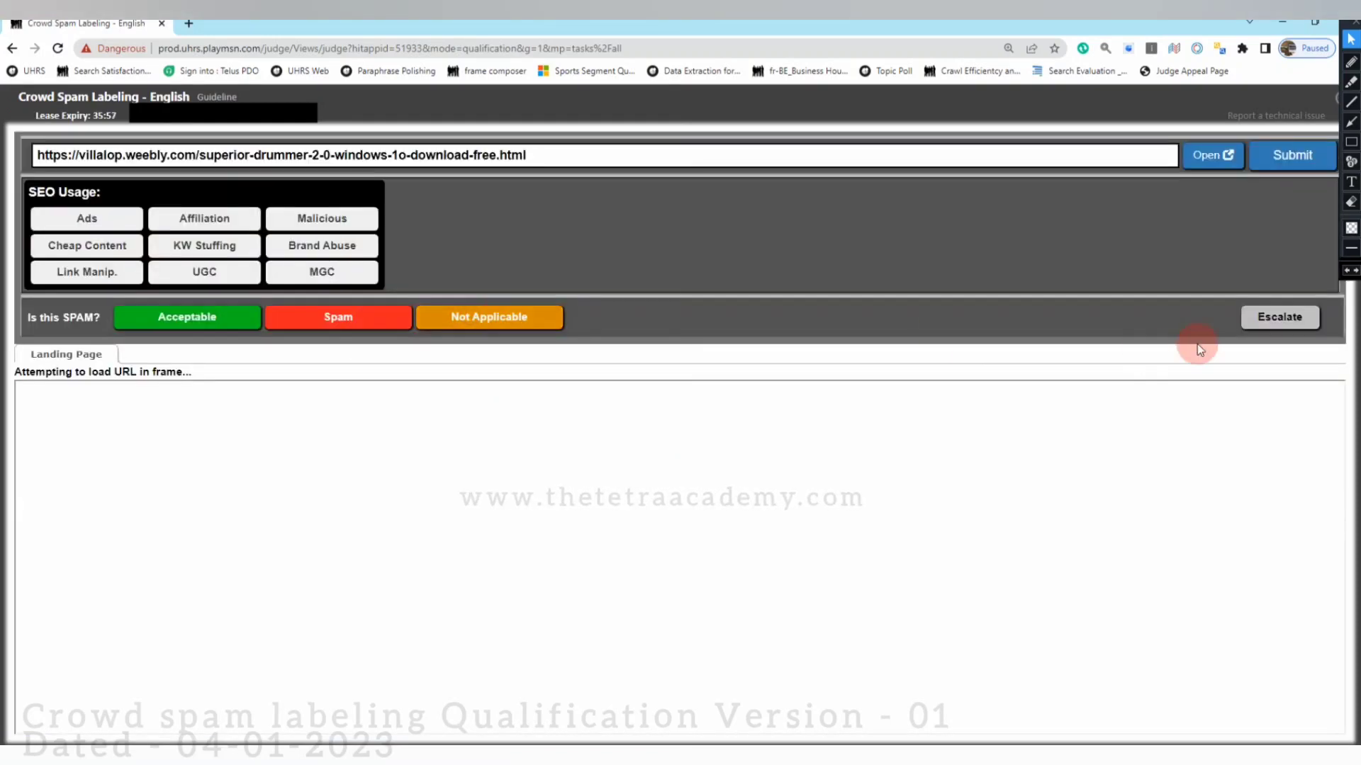
click(489, 317)
click(822, 317)
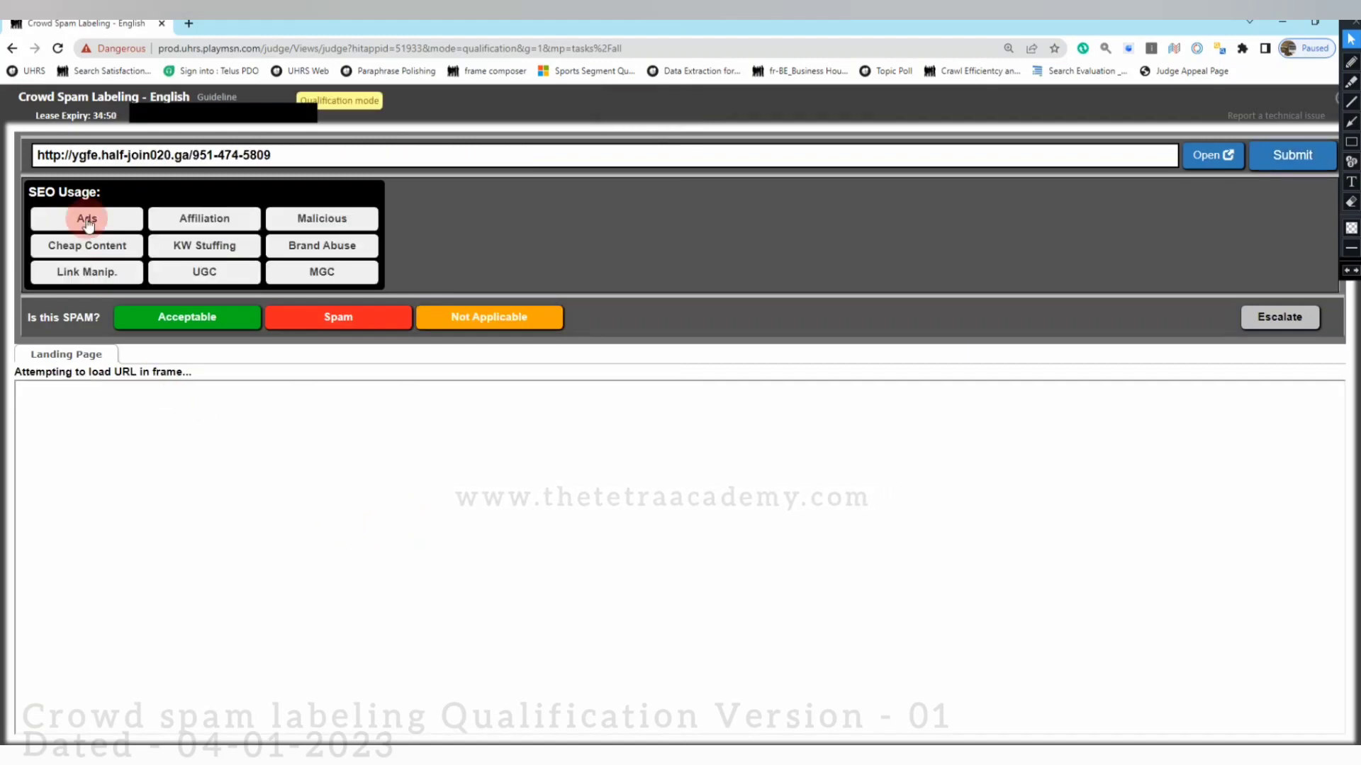
Open the half-join020.ga landing page, compare its address with the task URL, and close the page.
click(1212, 158)
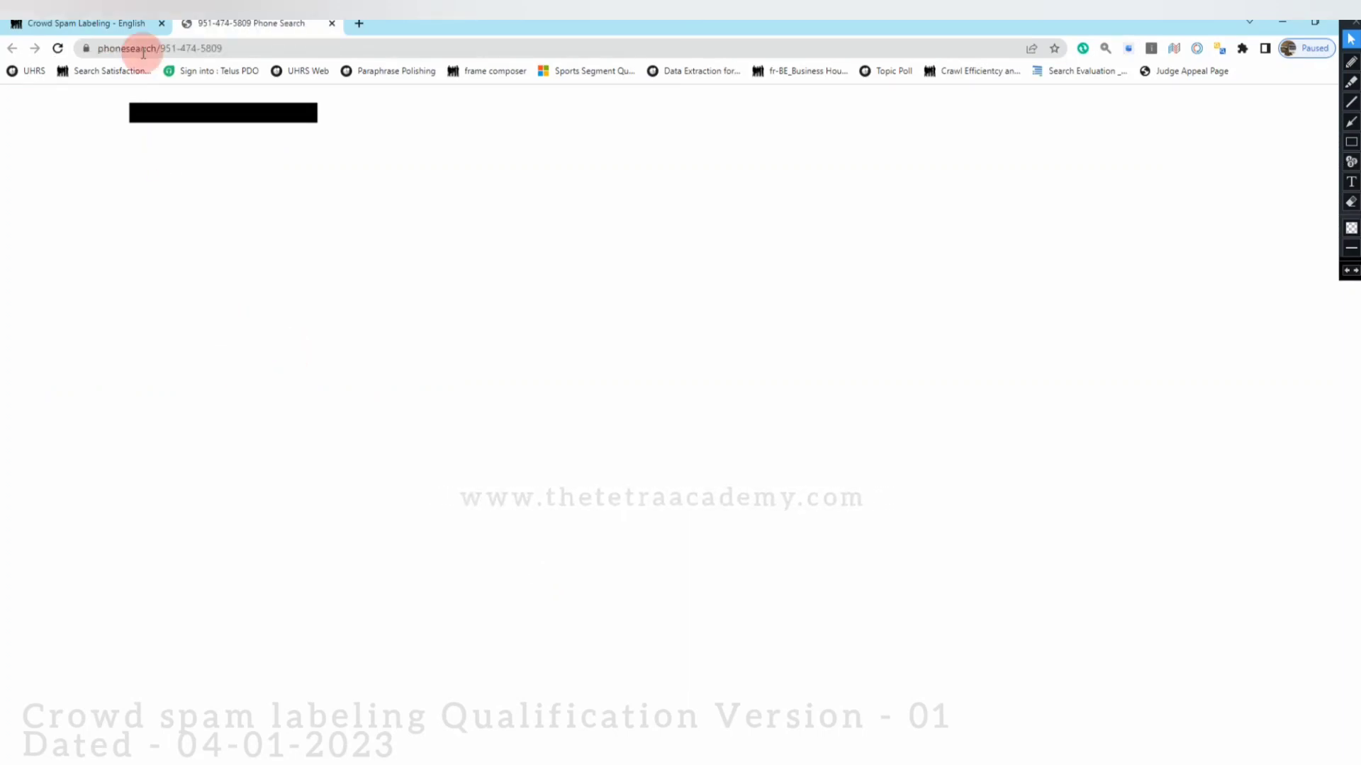
click(120, 25)
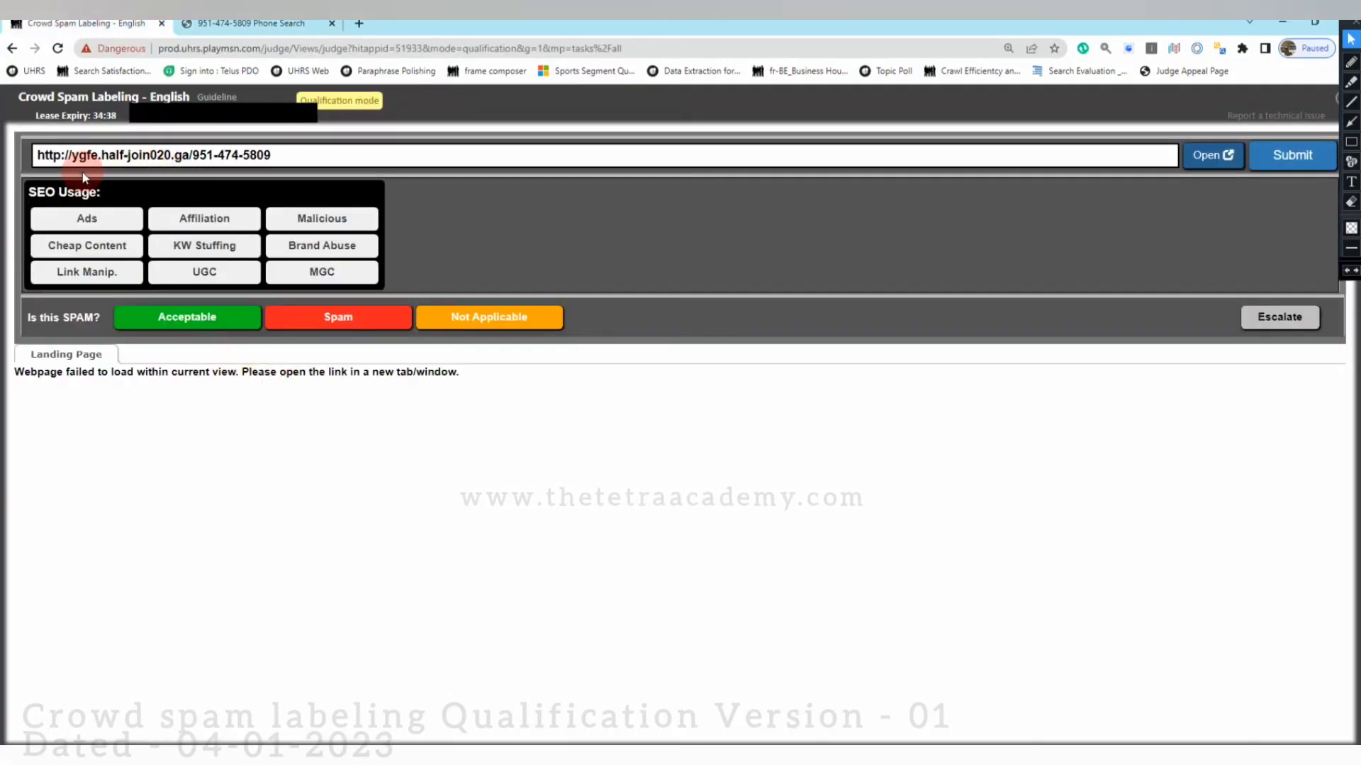
click(262, 24)
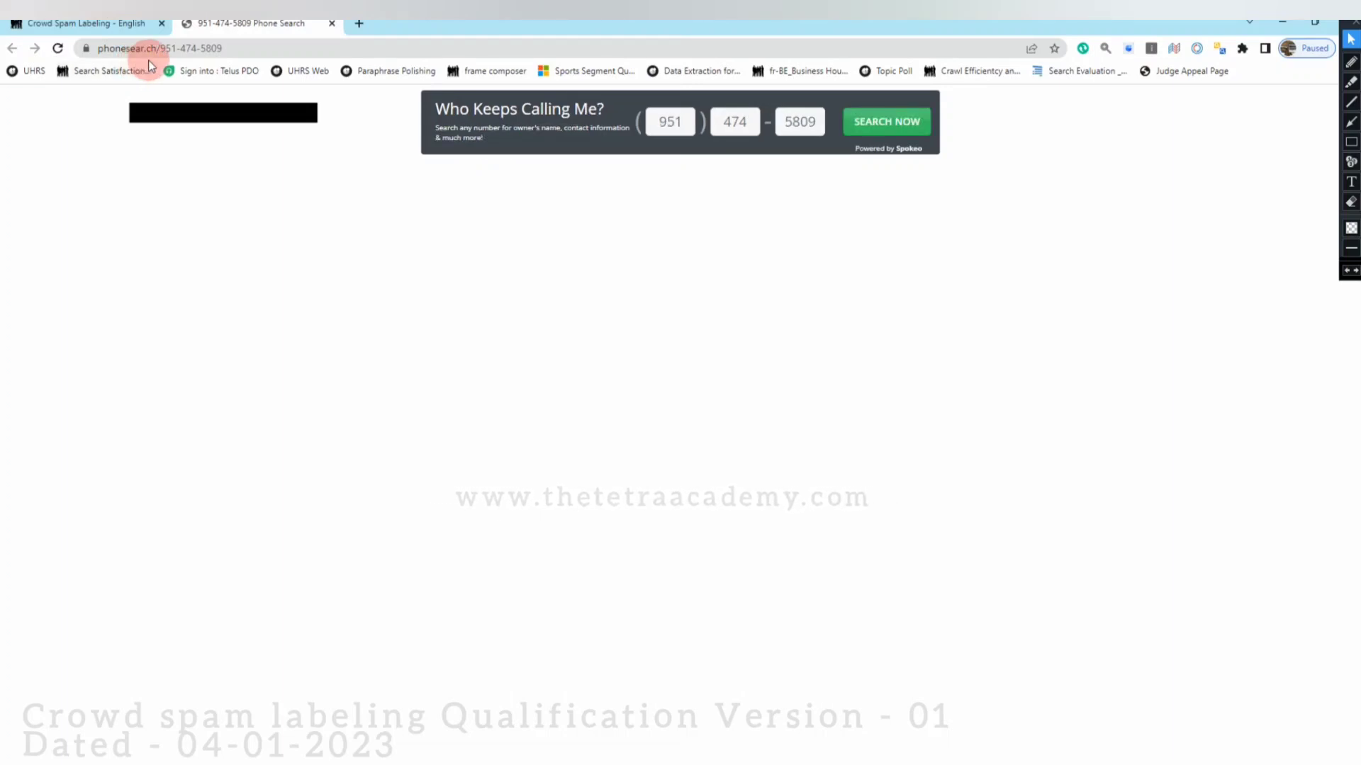
click(332, 24)
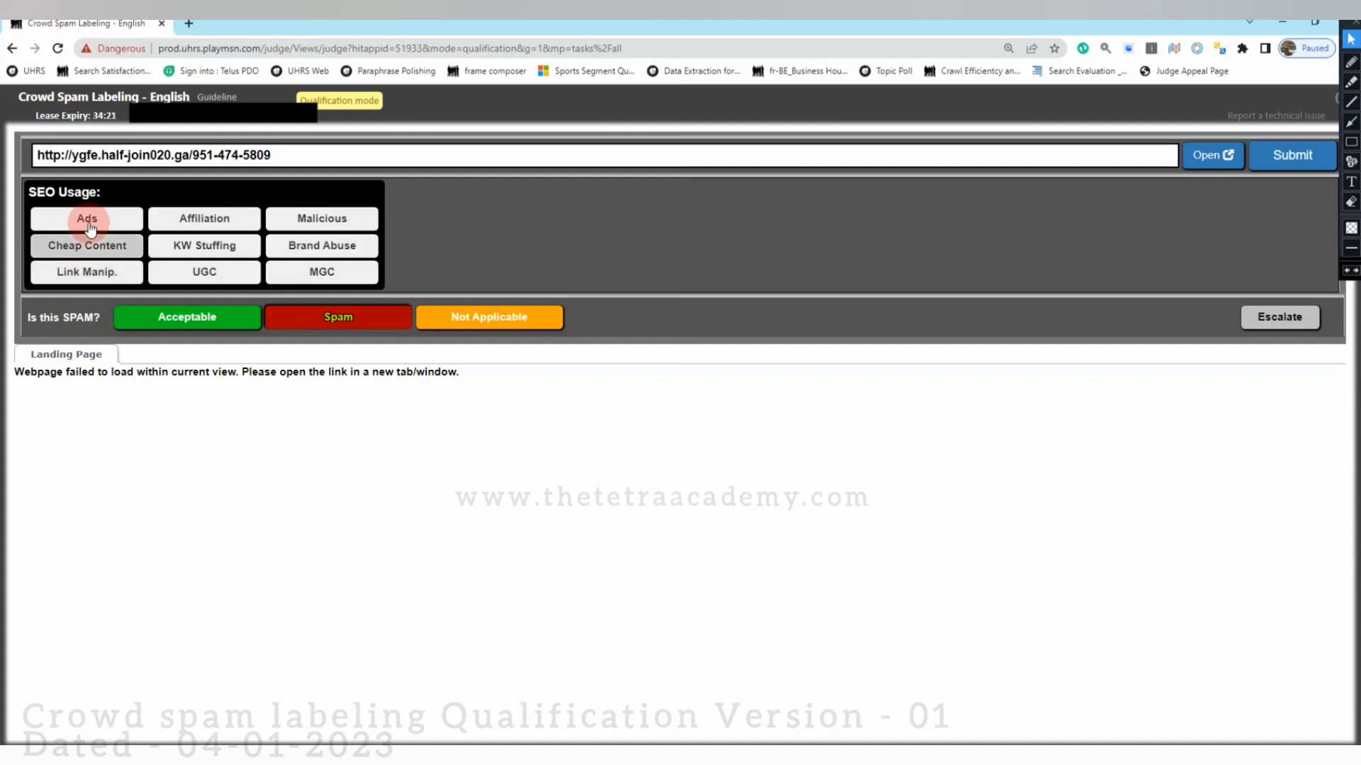
Mark the half-join020.ga page's SEO usage as Malicious, Cheap Content and Link Manip., and submit it as Spam.
click(305, 216)
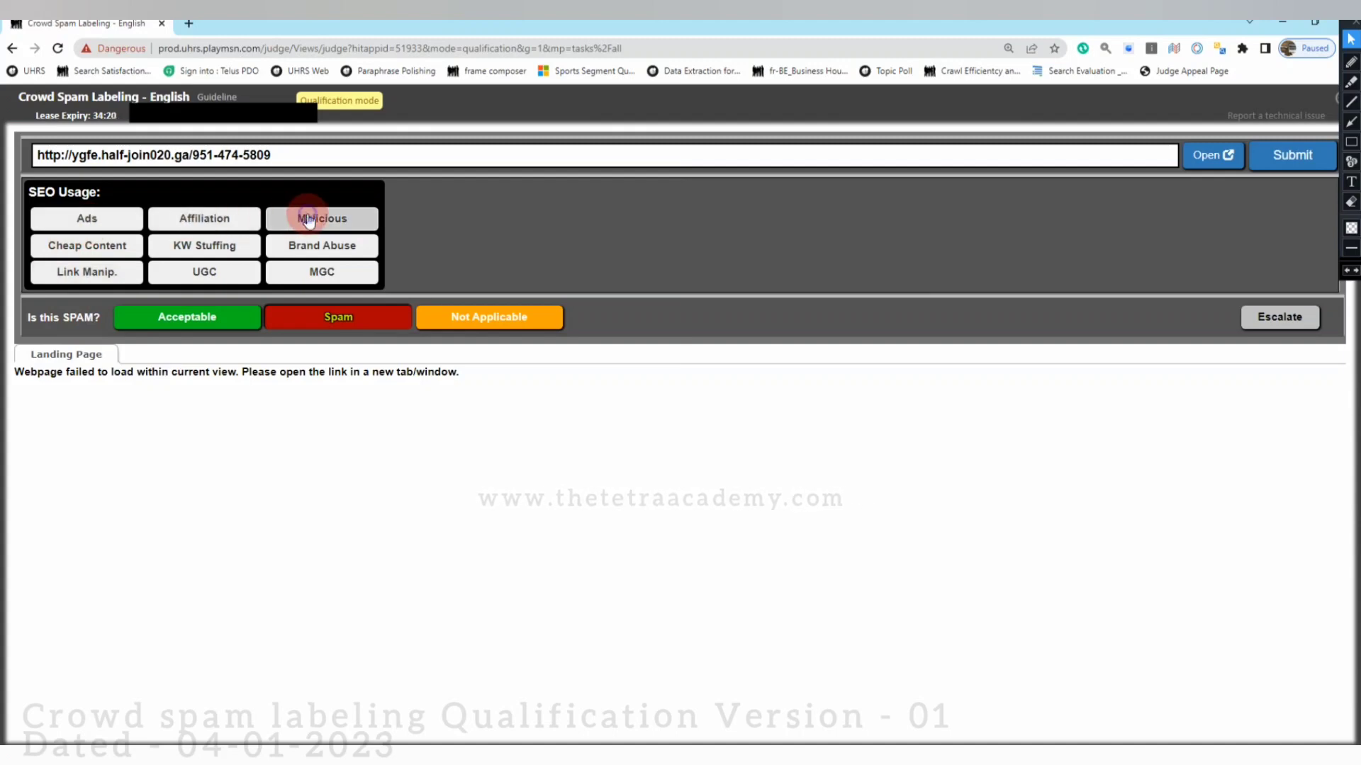
click(85, 275)
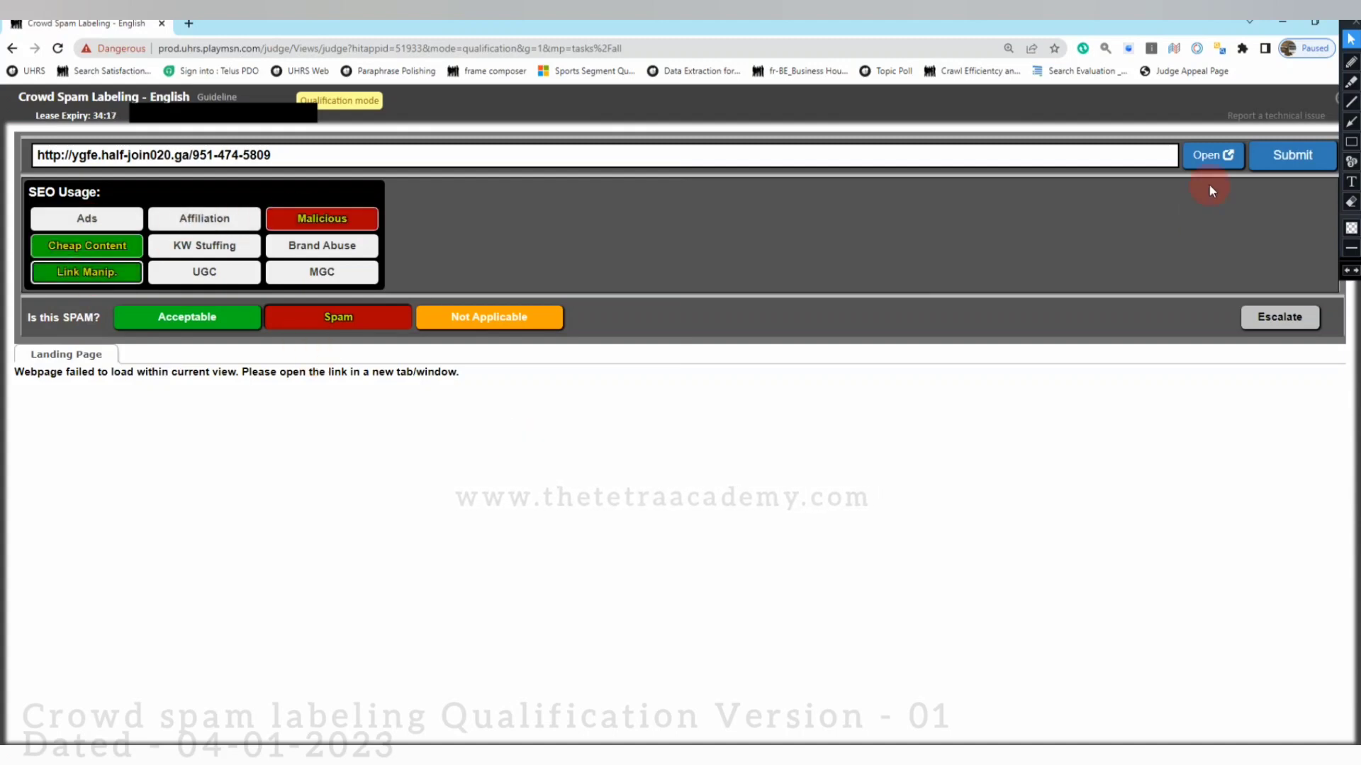
click(1293, 157)
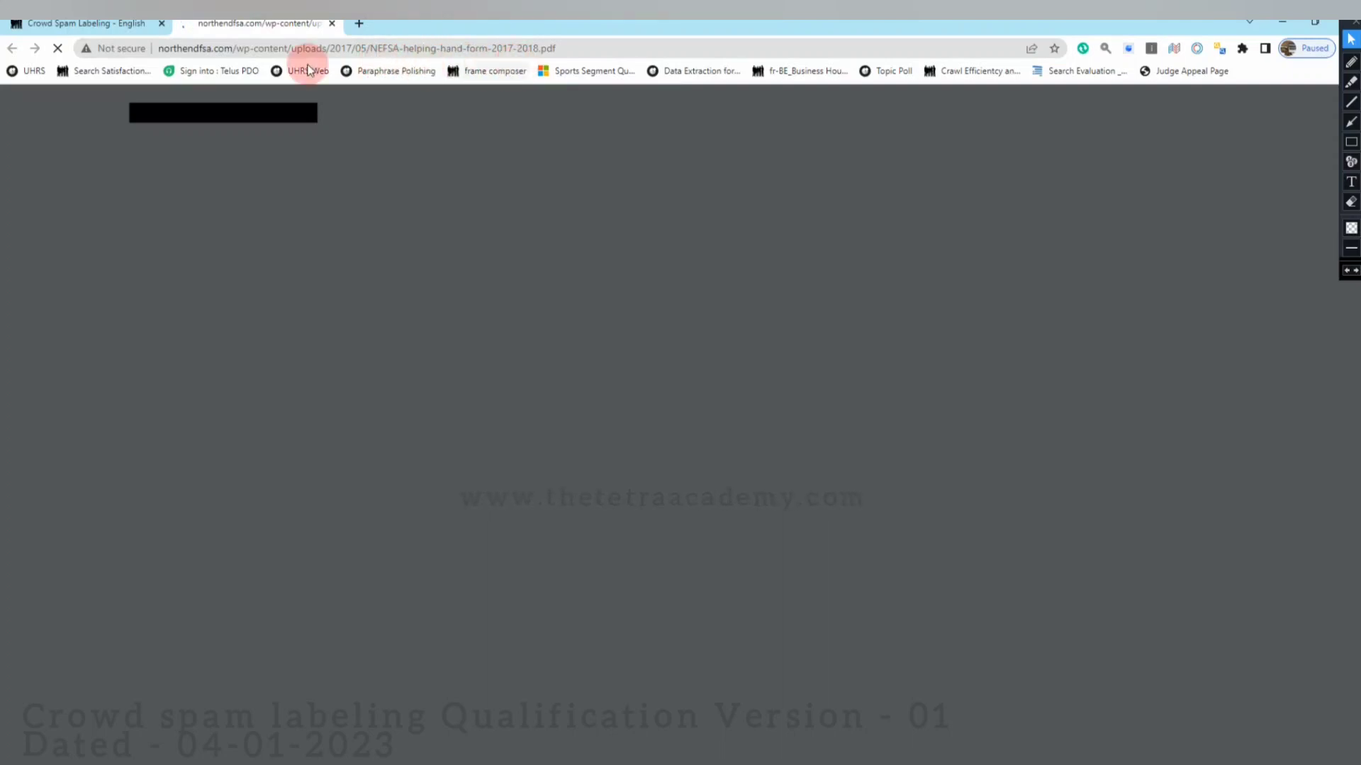
Check the address and content of the NEFSA helping hand form PDF, close it, and submit the page as Acceptable.
click(111, 30)
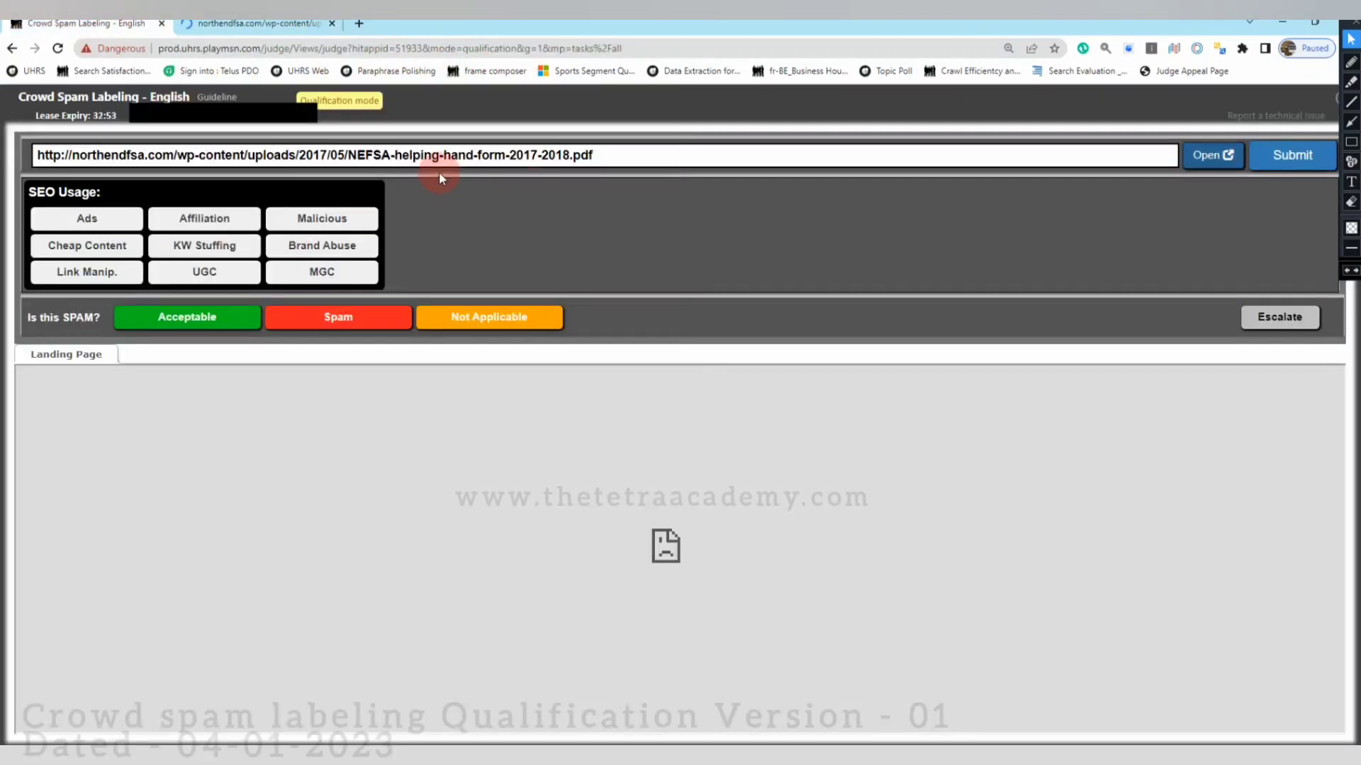
click(284, 28)
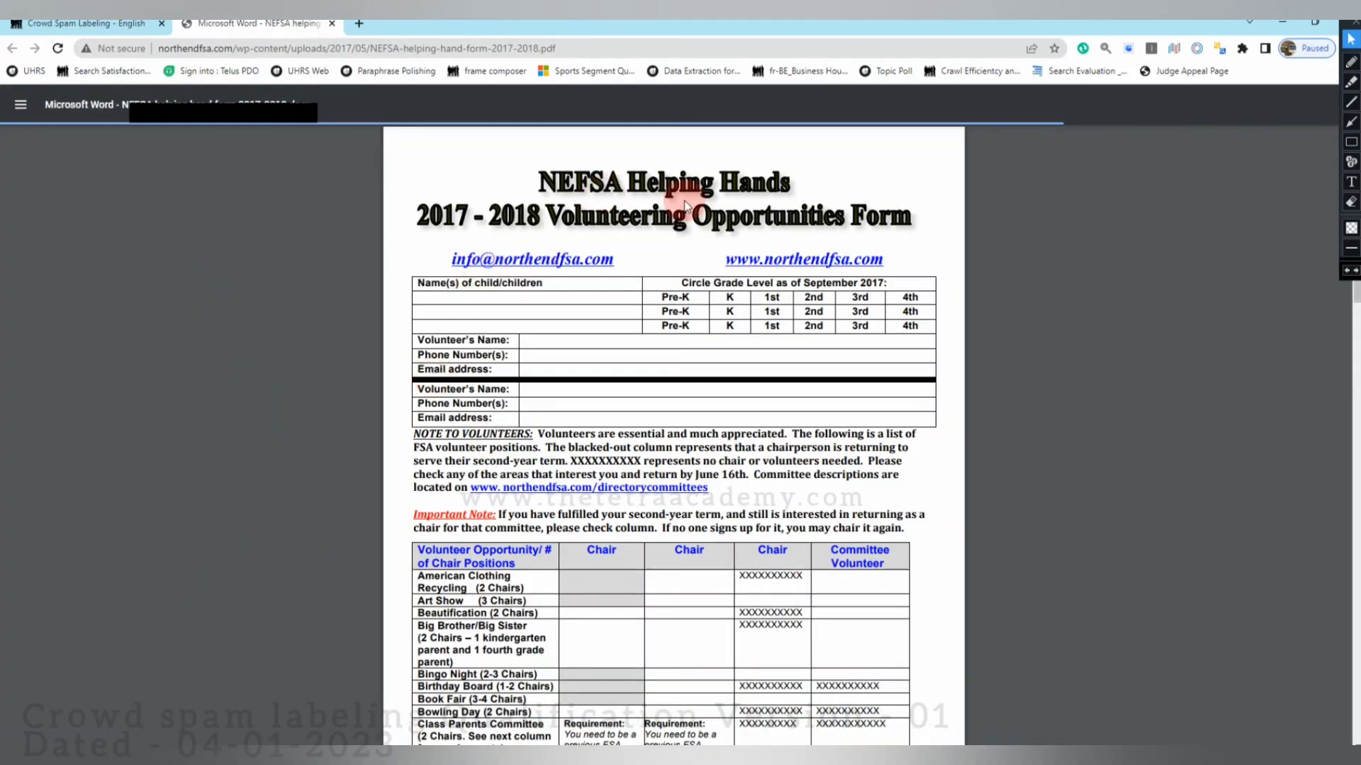
scroll(530, 572, down, 1)
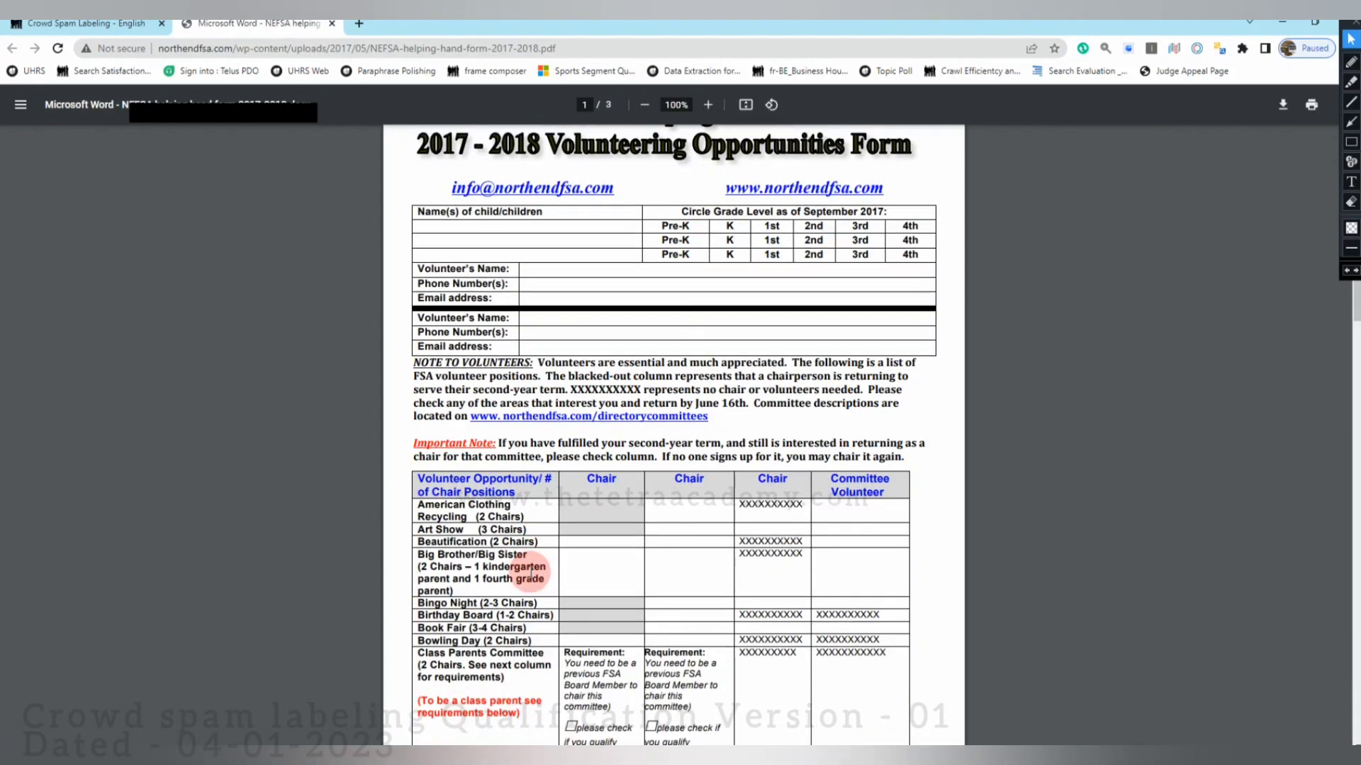
scroll(531, 573, down, 7)
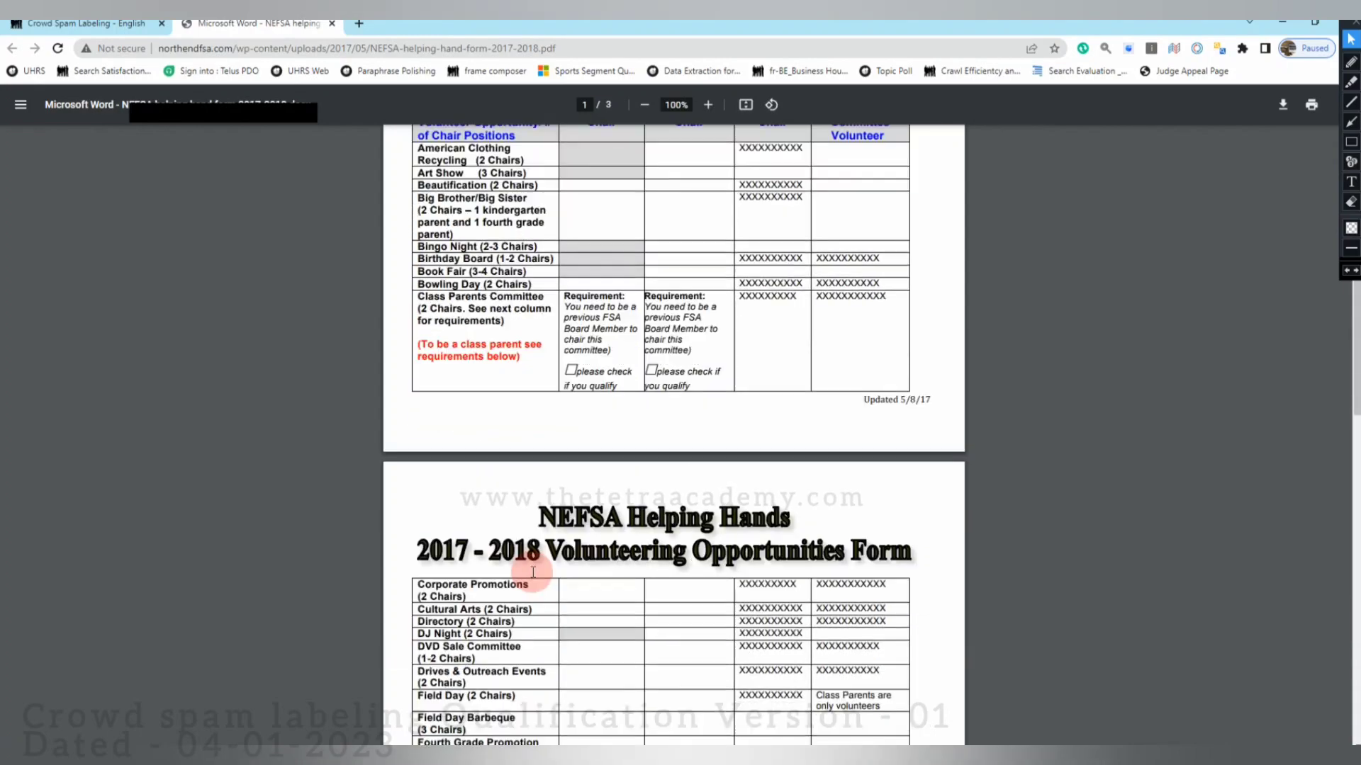
click(332, 23)
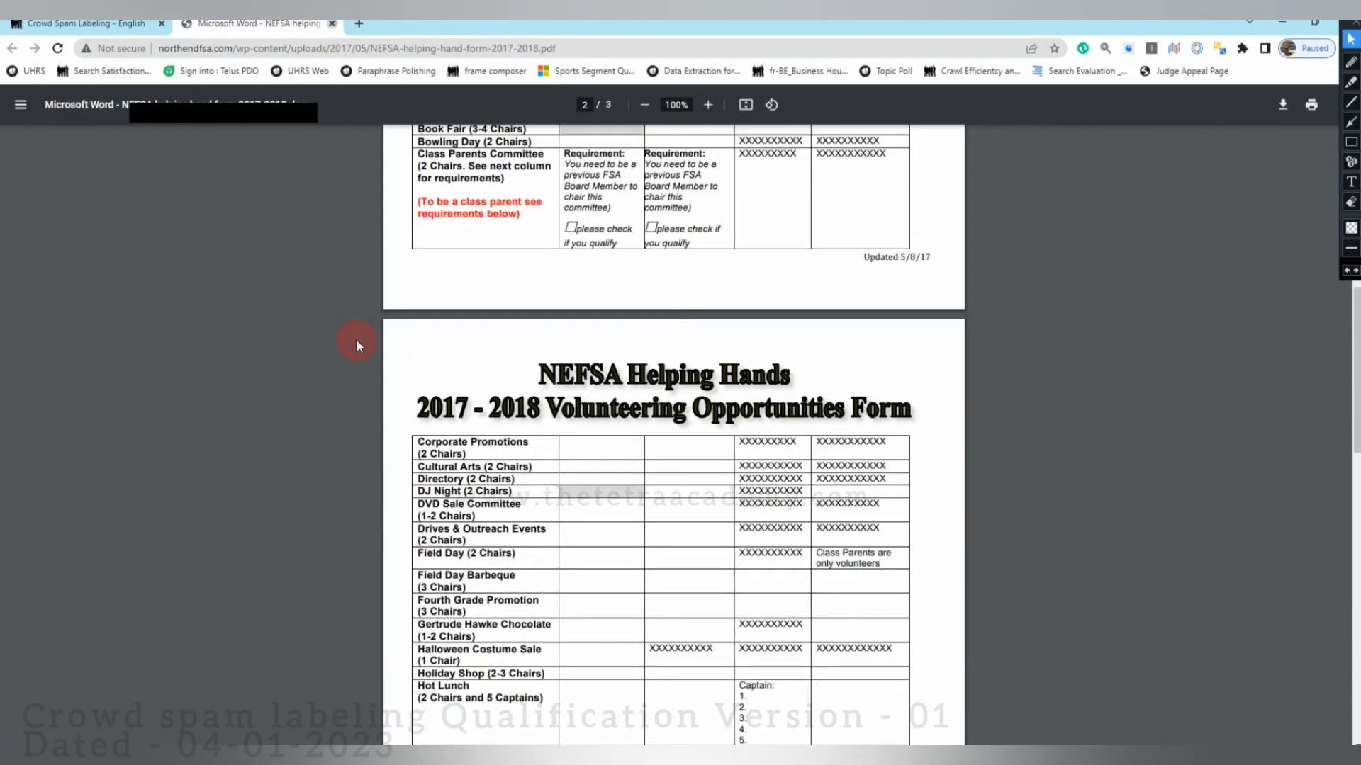
click(212, 329)
click(1279, 162)
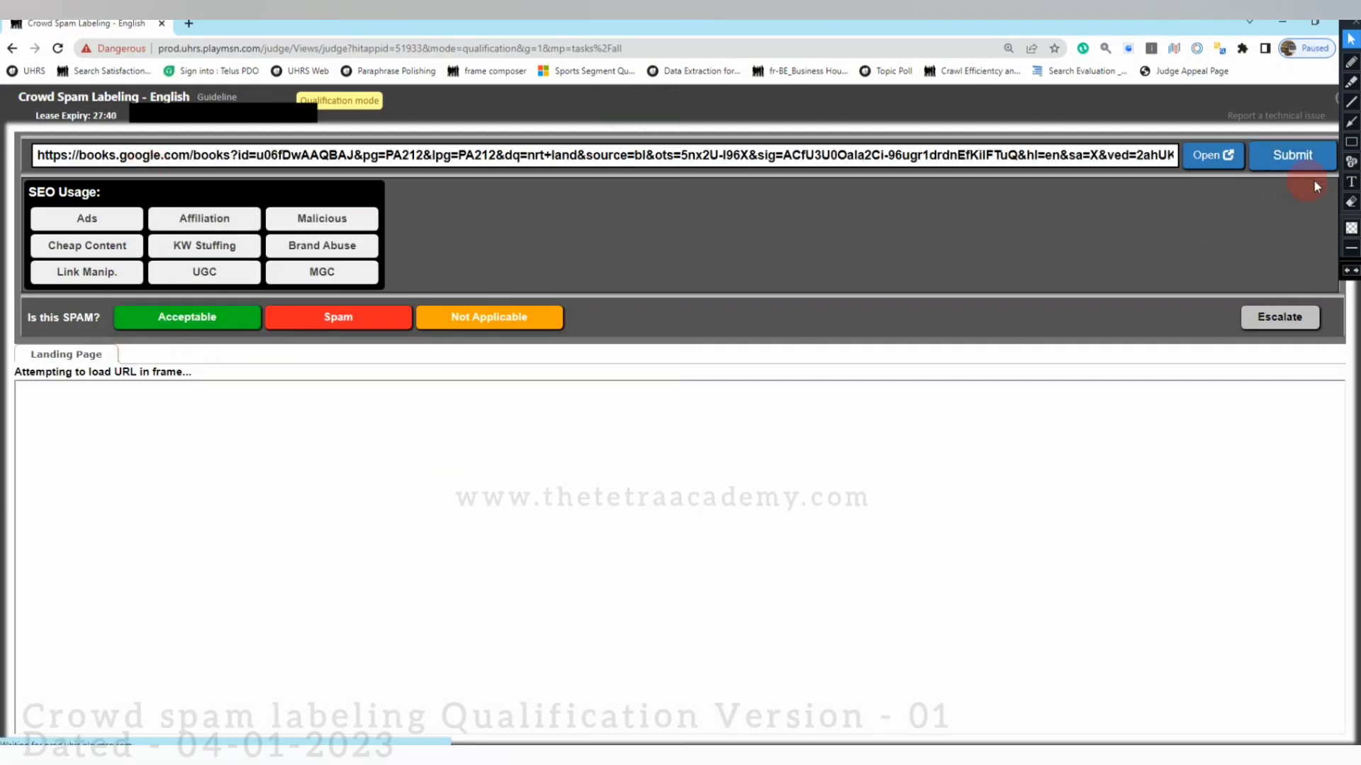
Open the Google Books landing page for review, close it, and submit the task as Acceptable.
click(1198, 168)
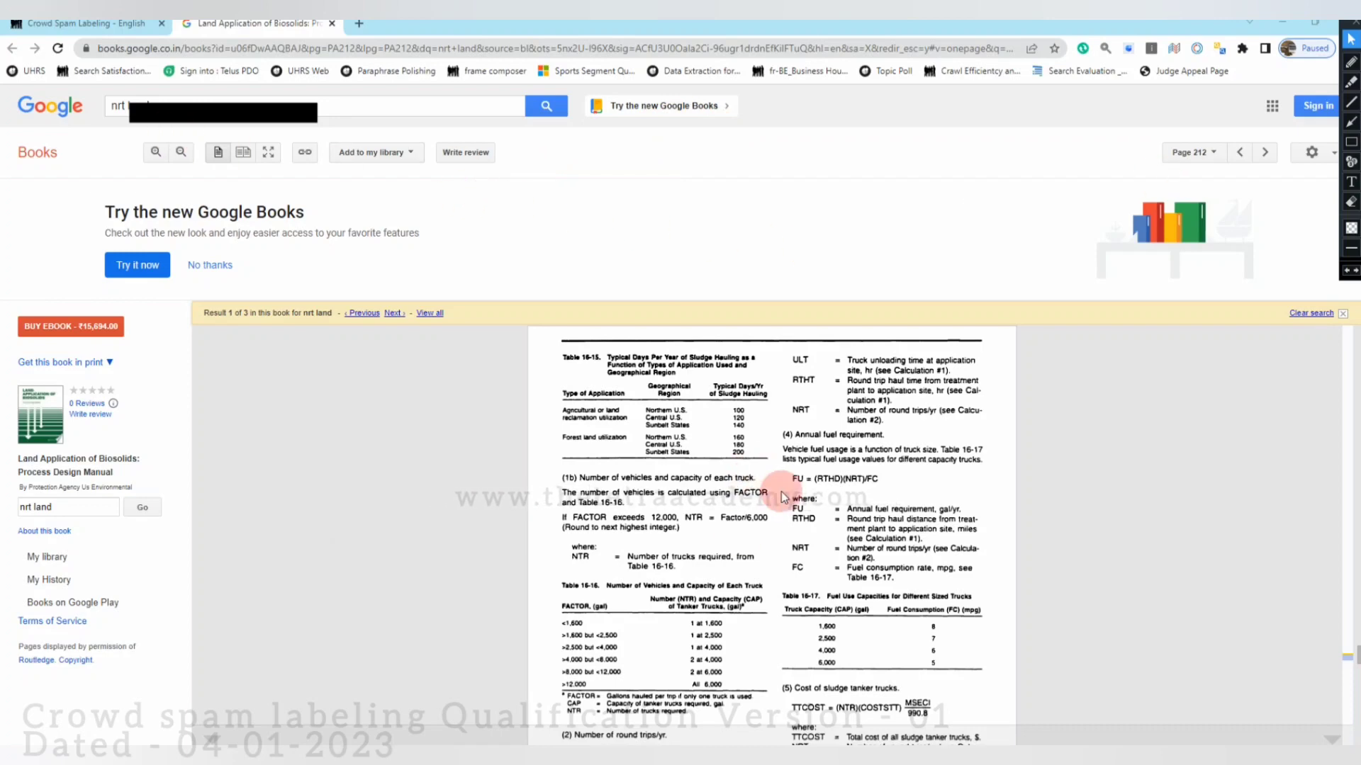
click(331, 24)
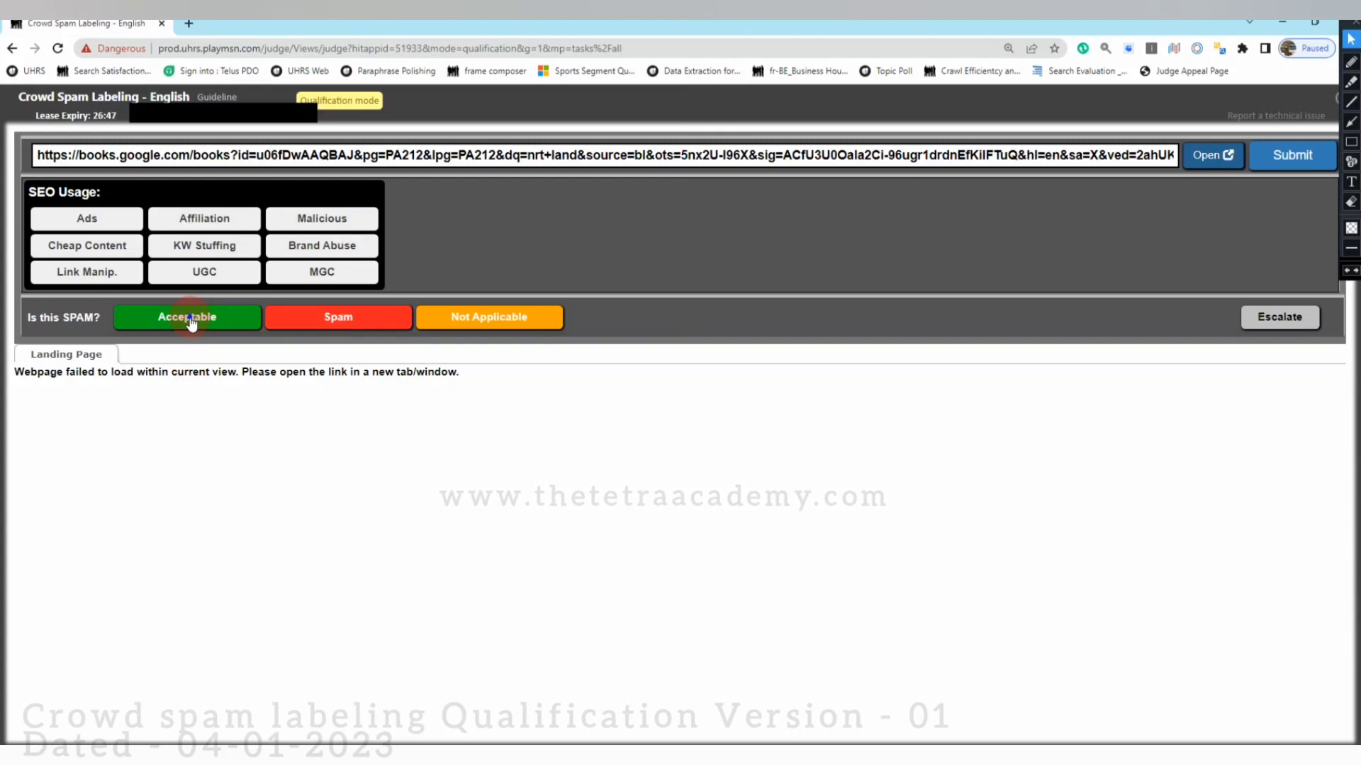
click(192, 323)
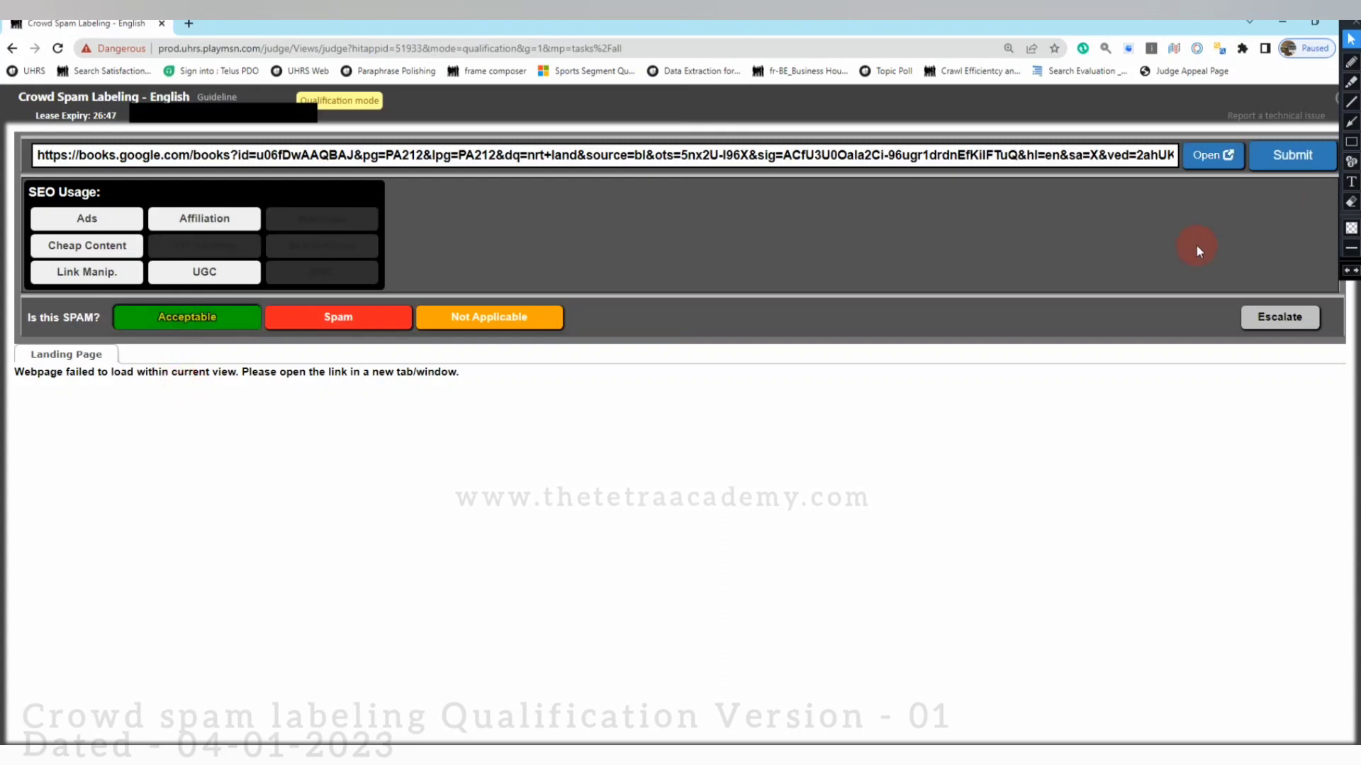
click(1276, 158)
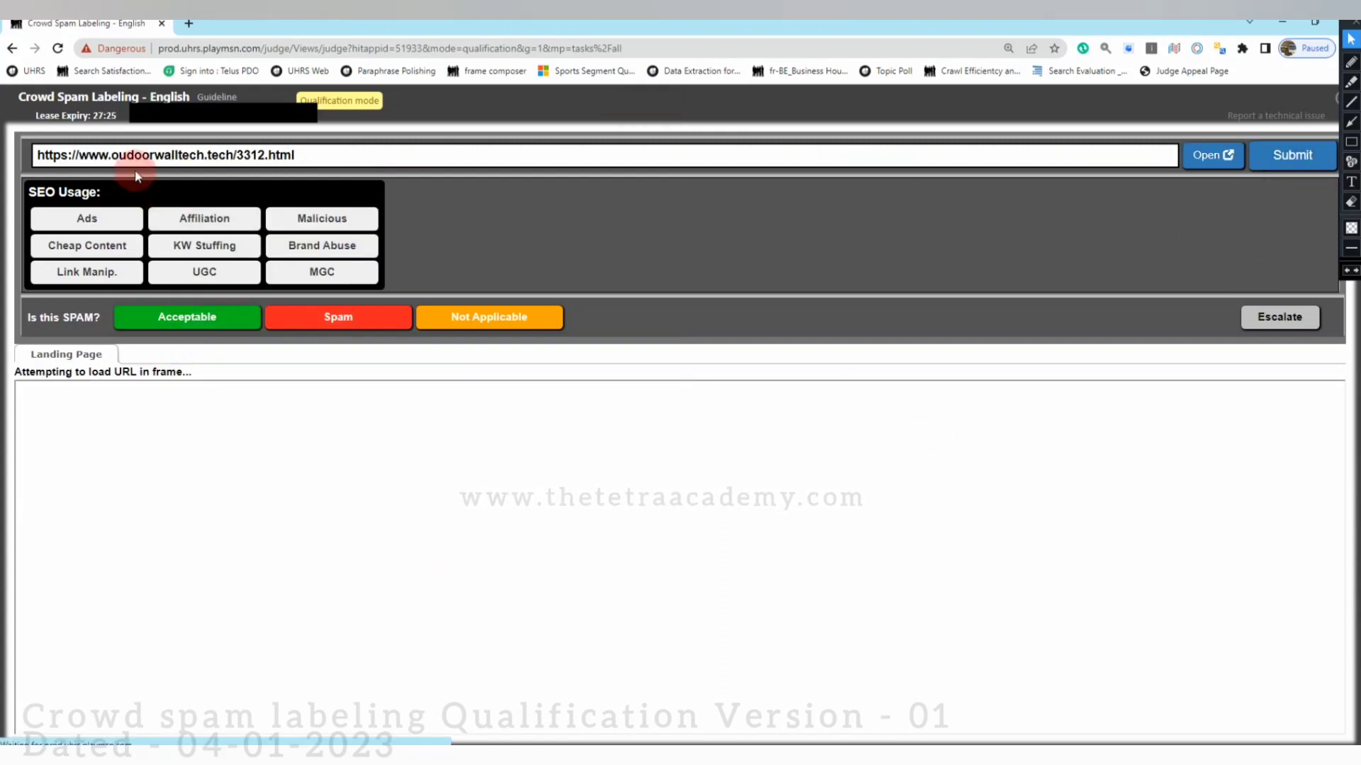
Open the oudoorwalltech.tech landing page, compare its address with the task URL, retry loading it, and close the page.
click(1207, 157)
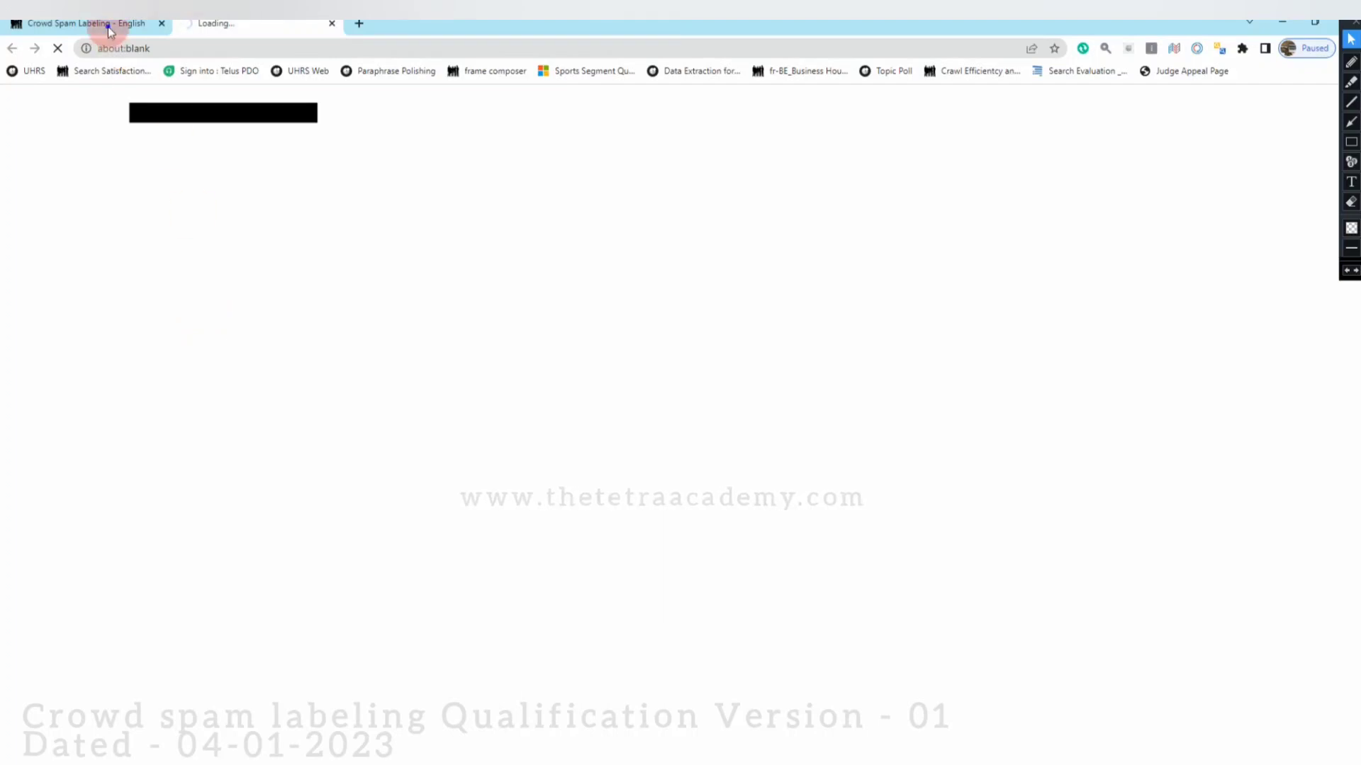
click(108, 27)
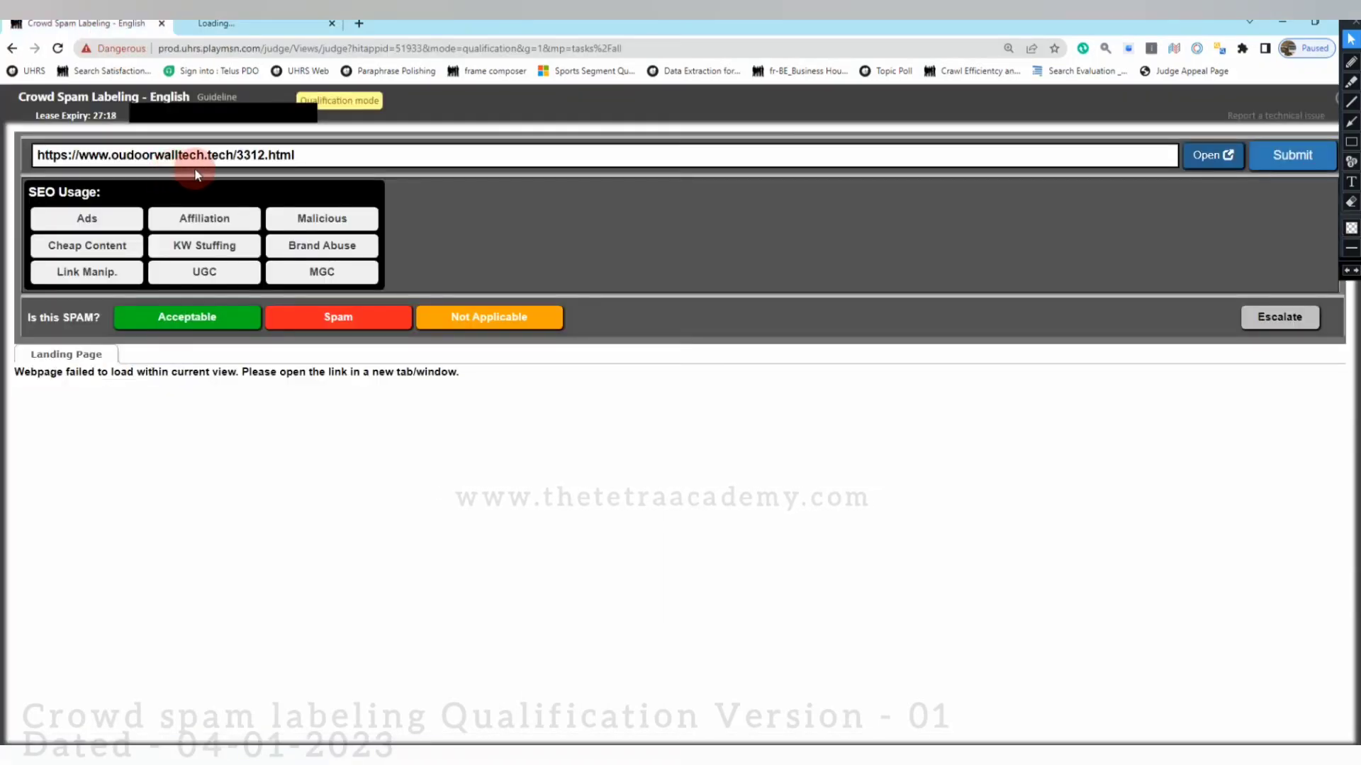
click(249, 24)
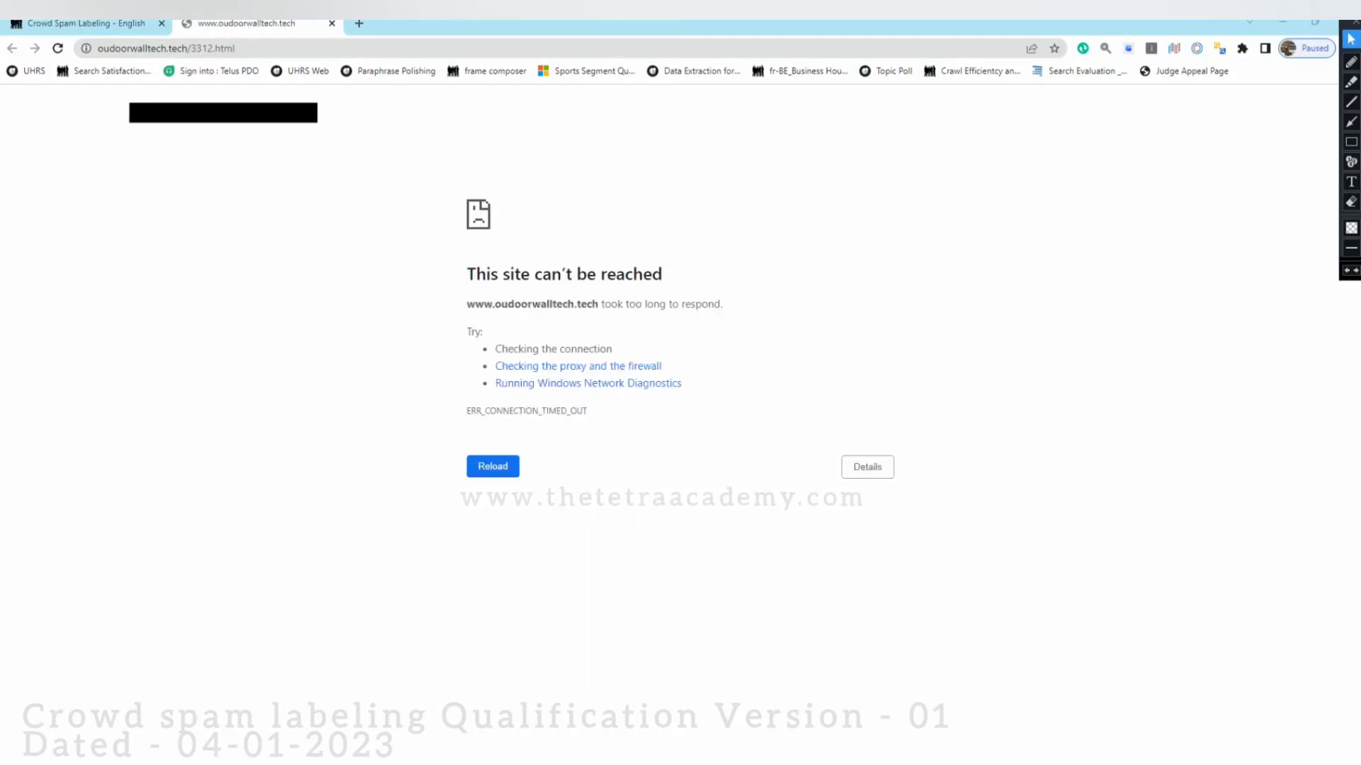
click(504, 466)
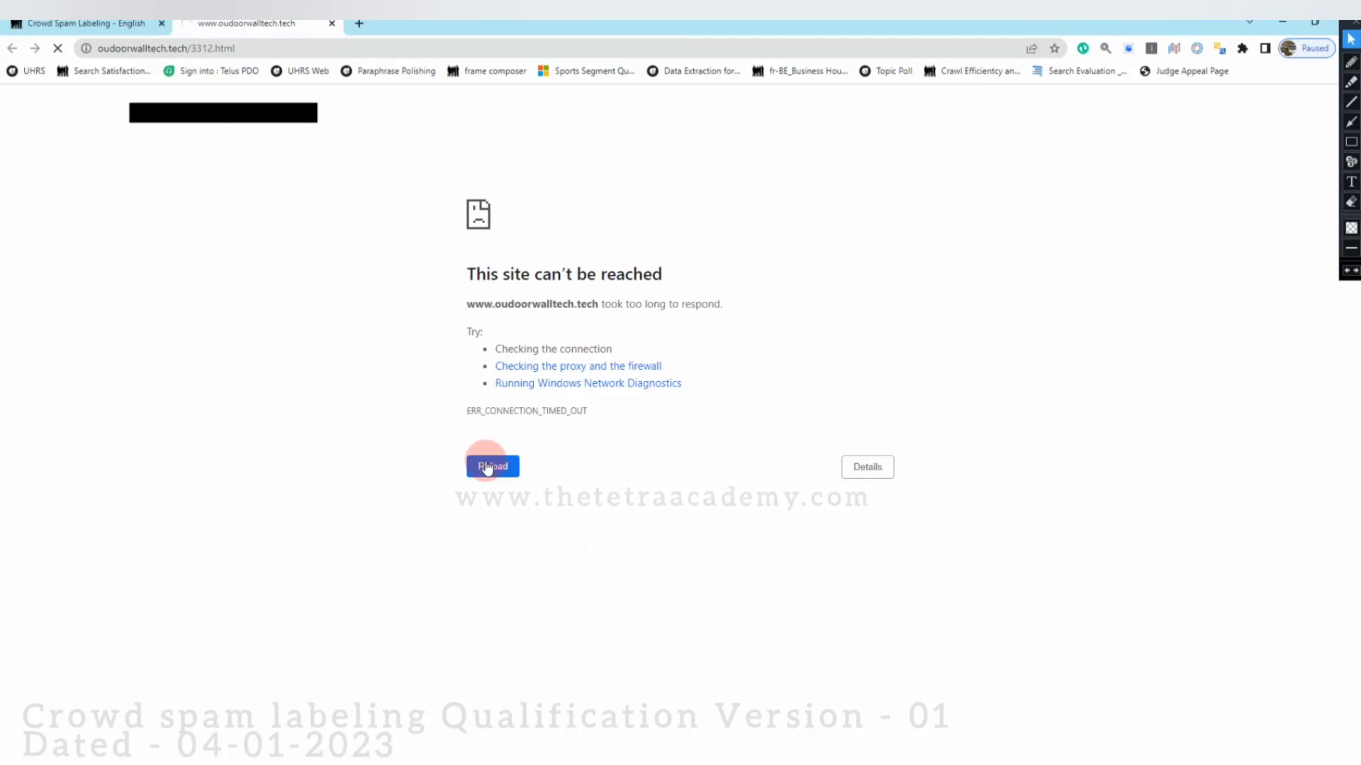
click(856, 470)
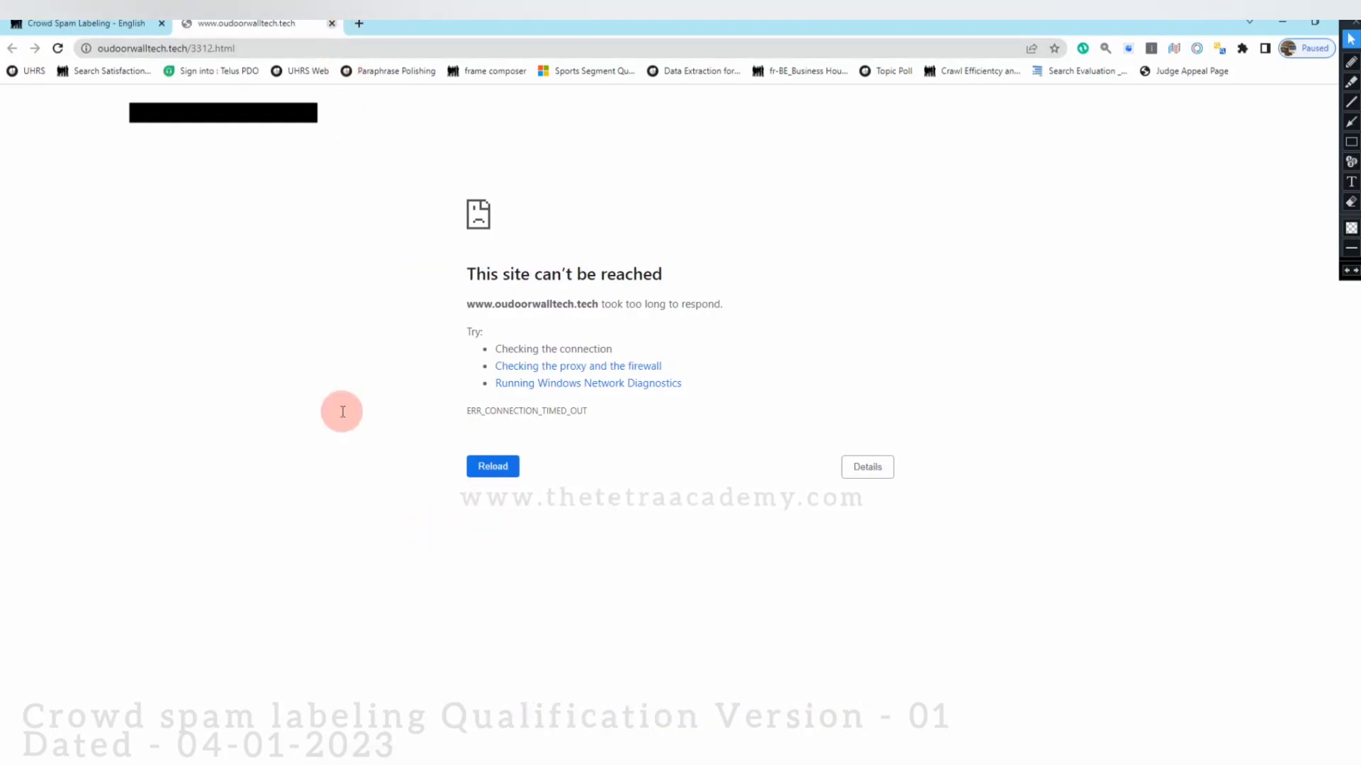
key(ctrl+w)
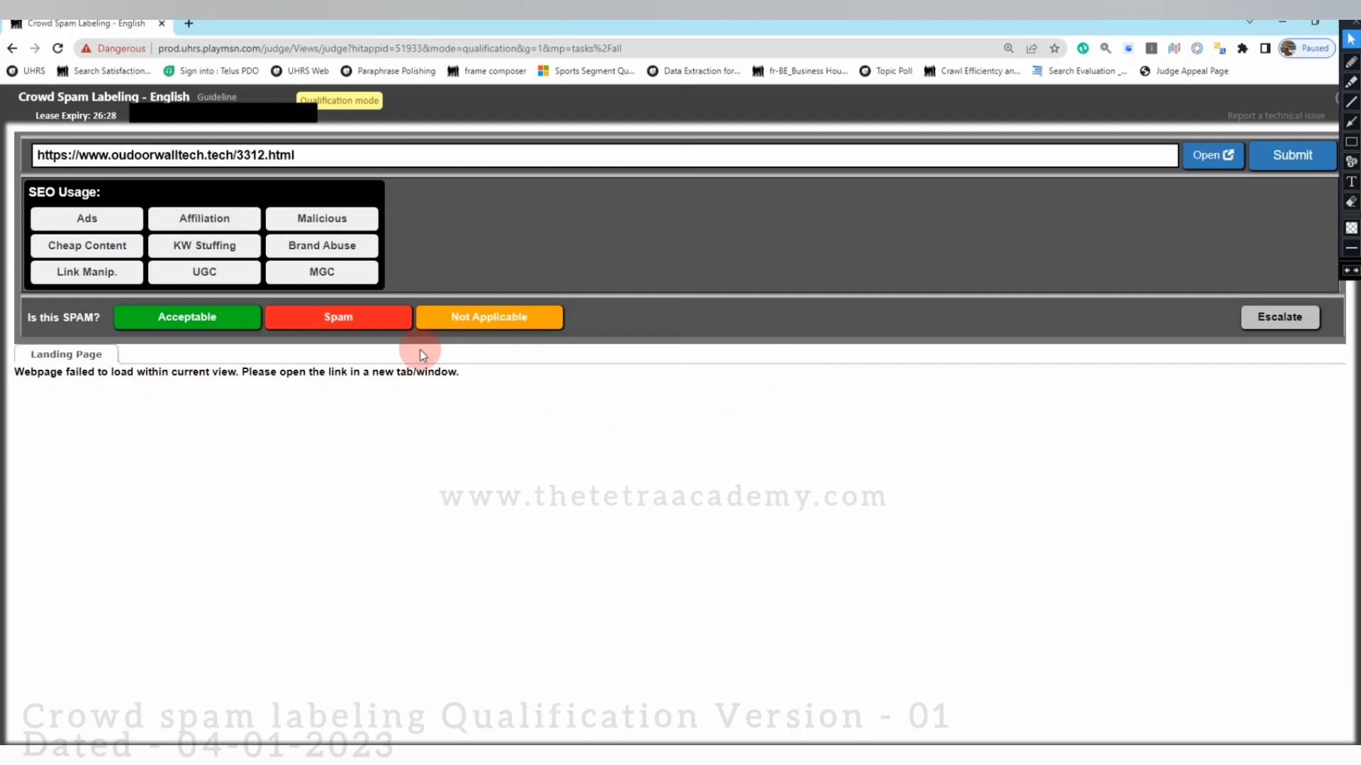
Submit the oudoorwalltech.tech page as Not Applicable with Junk/Error.
click(472, 318)
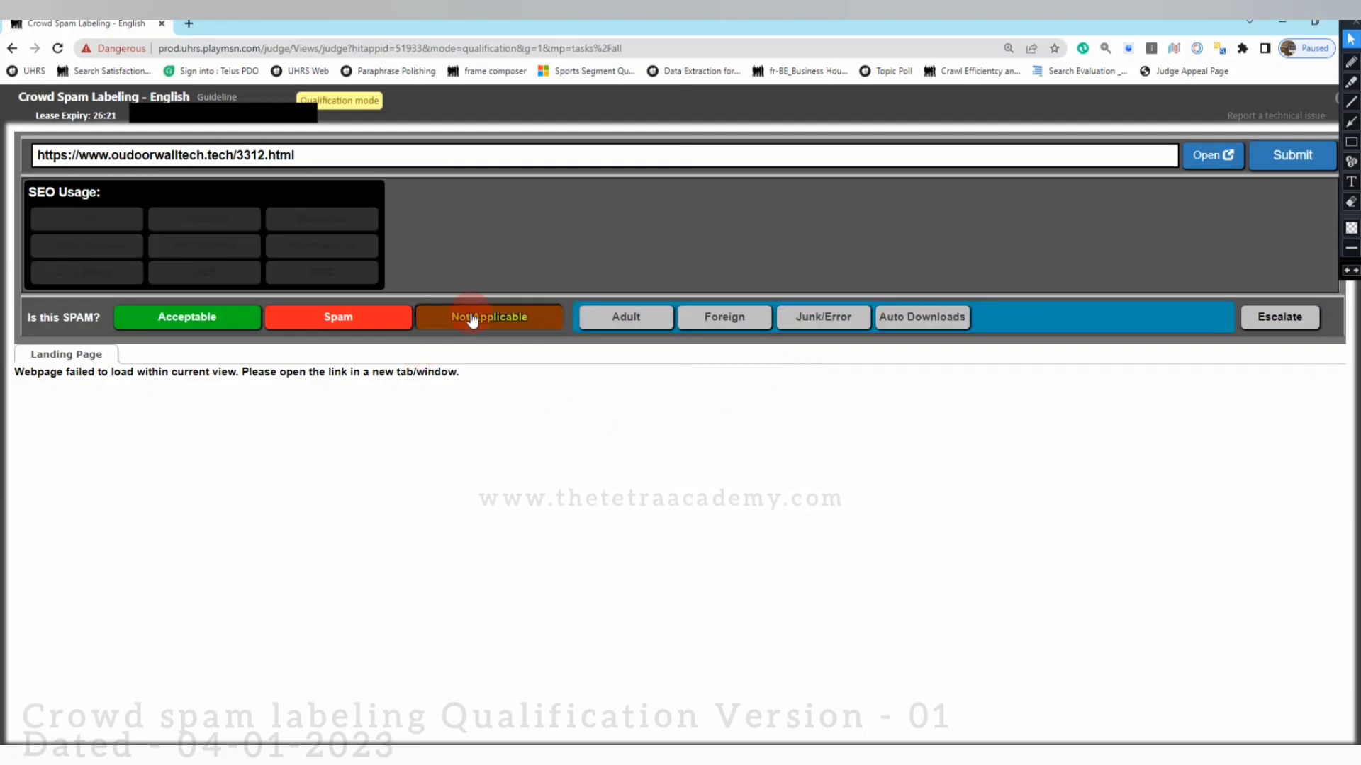
click(823, 316)
click(1292, 155)
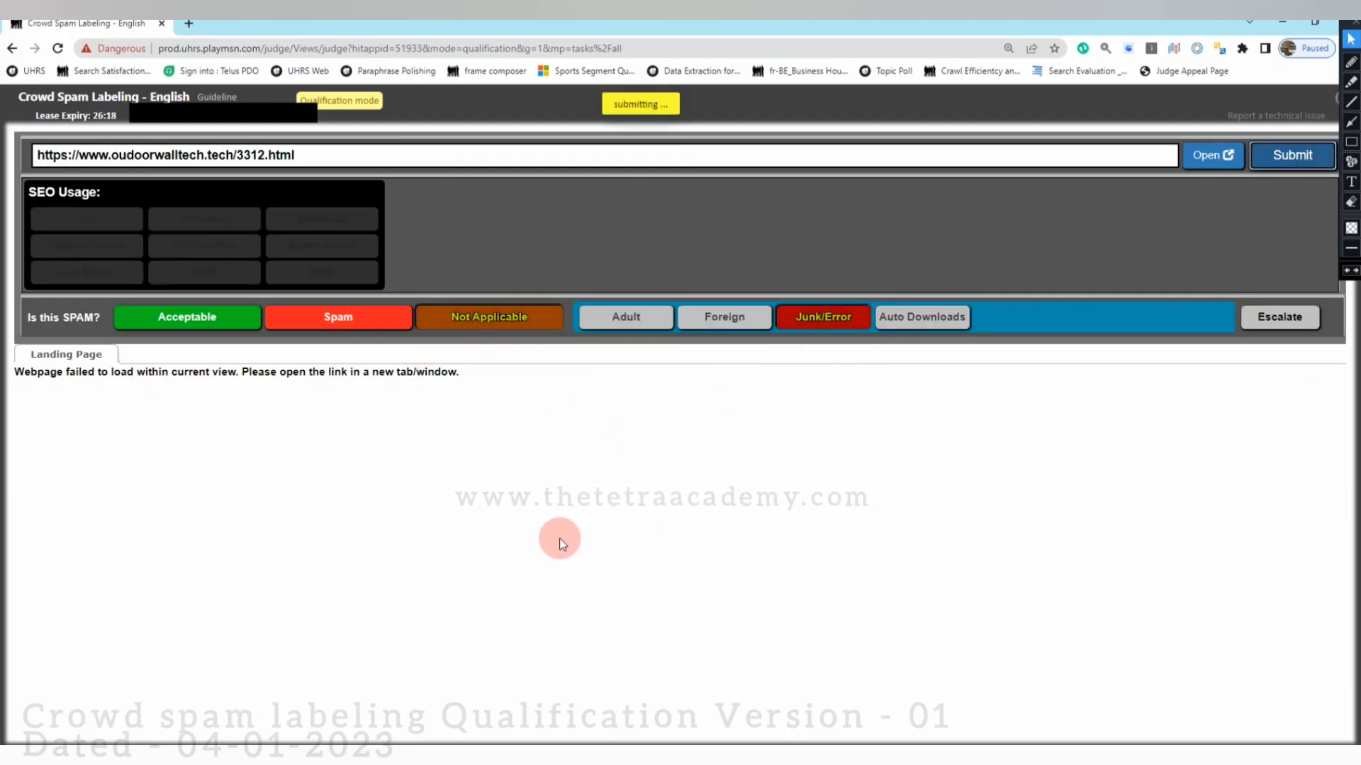
Open the visitpa.com Harrisburg City Island page, compare its address with the task URL, and look through its content.
click(1213, 156)
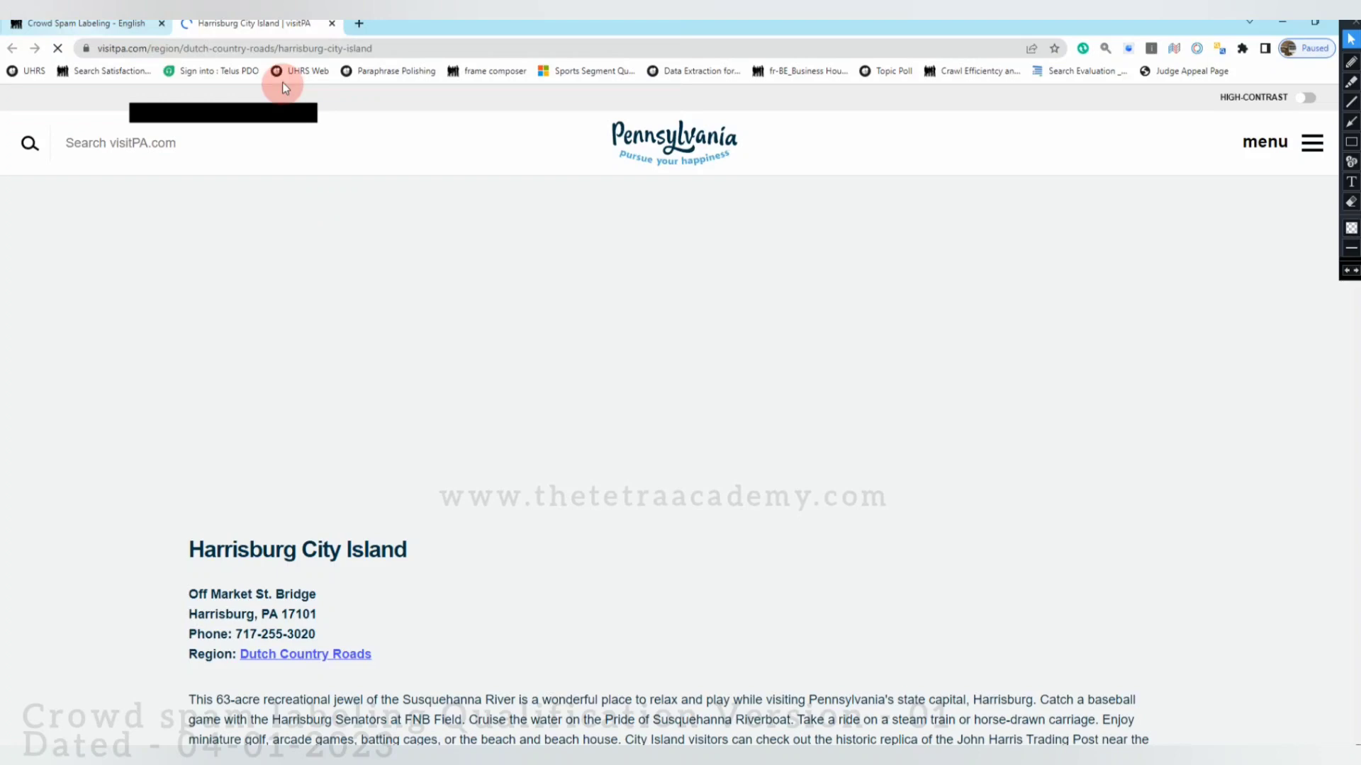
click(117, 25)
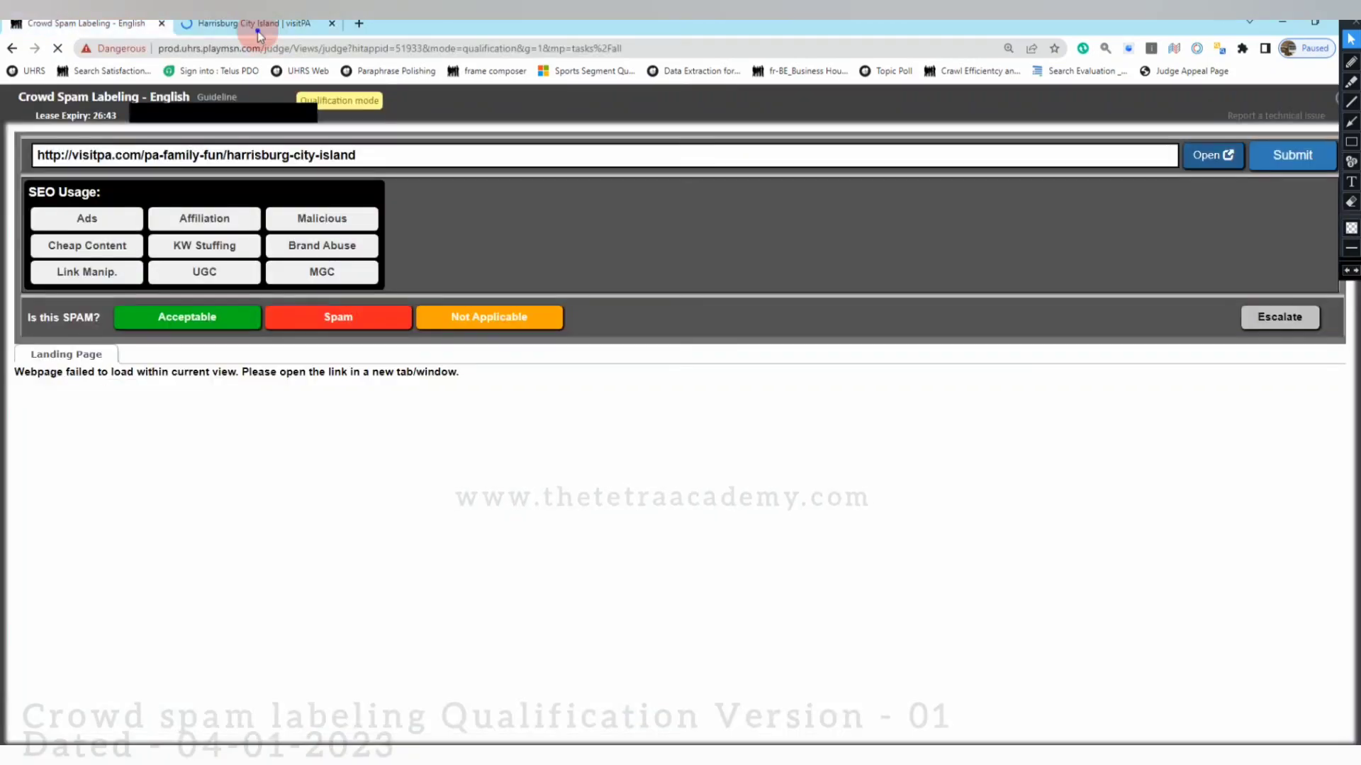
key(ctrl+Tab)
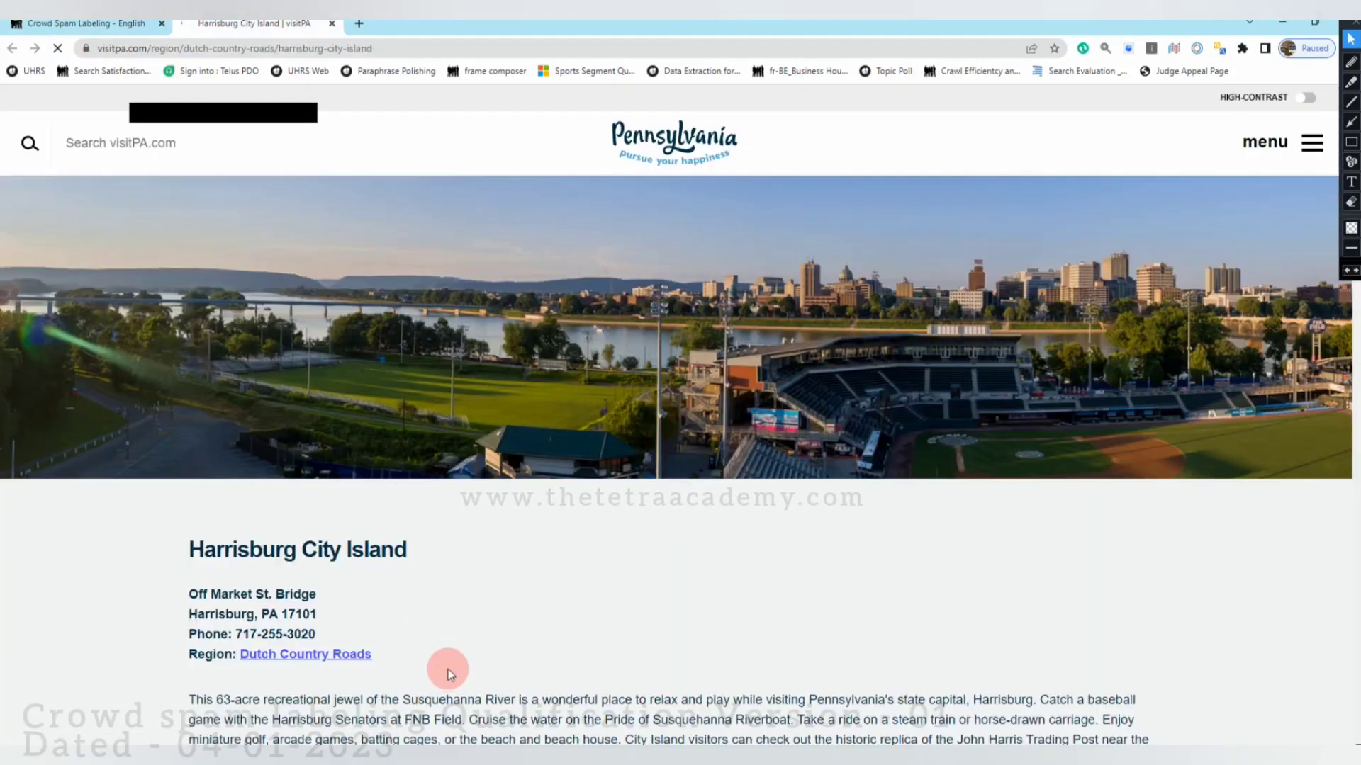
scroll(447, 669, down, 2)
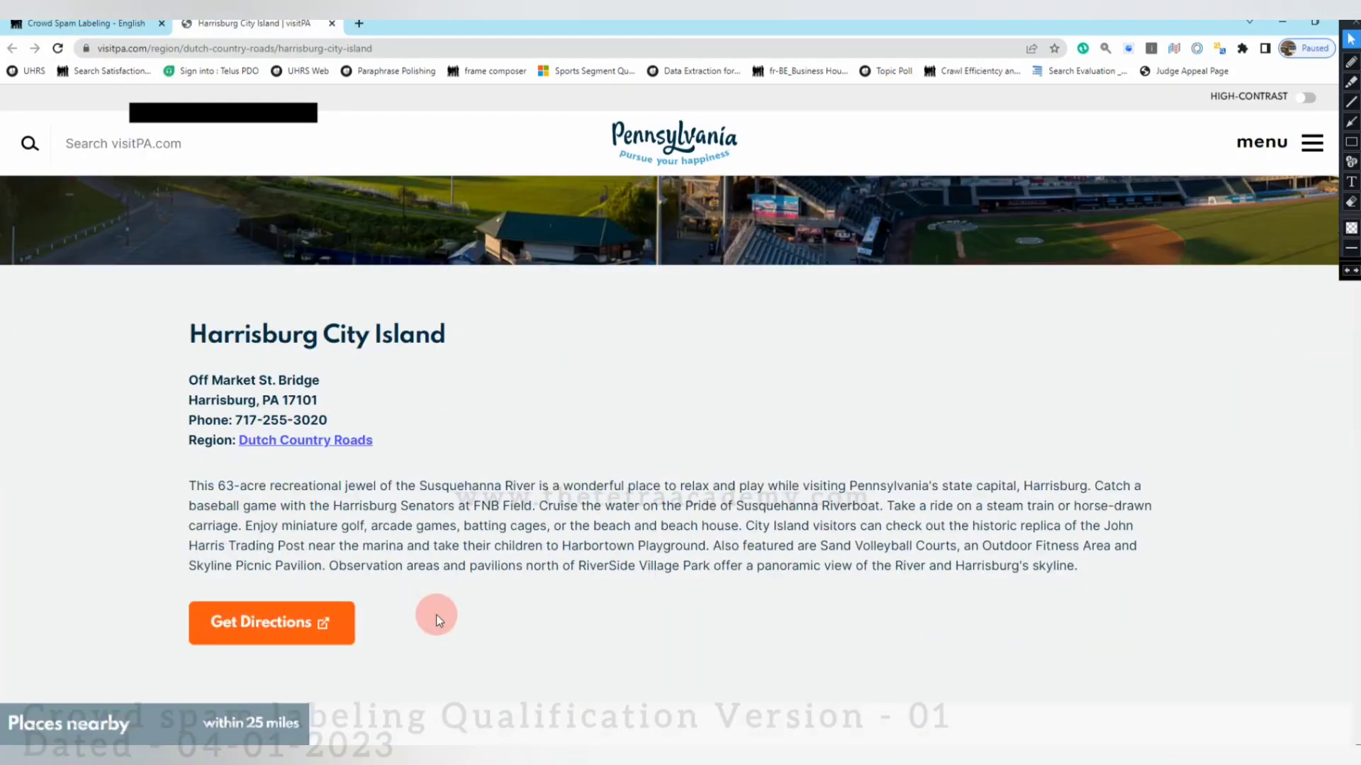
scroll(435, 615, down, 2)
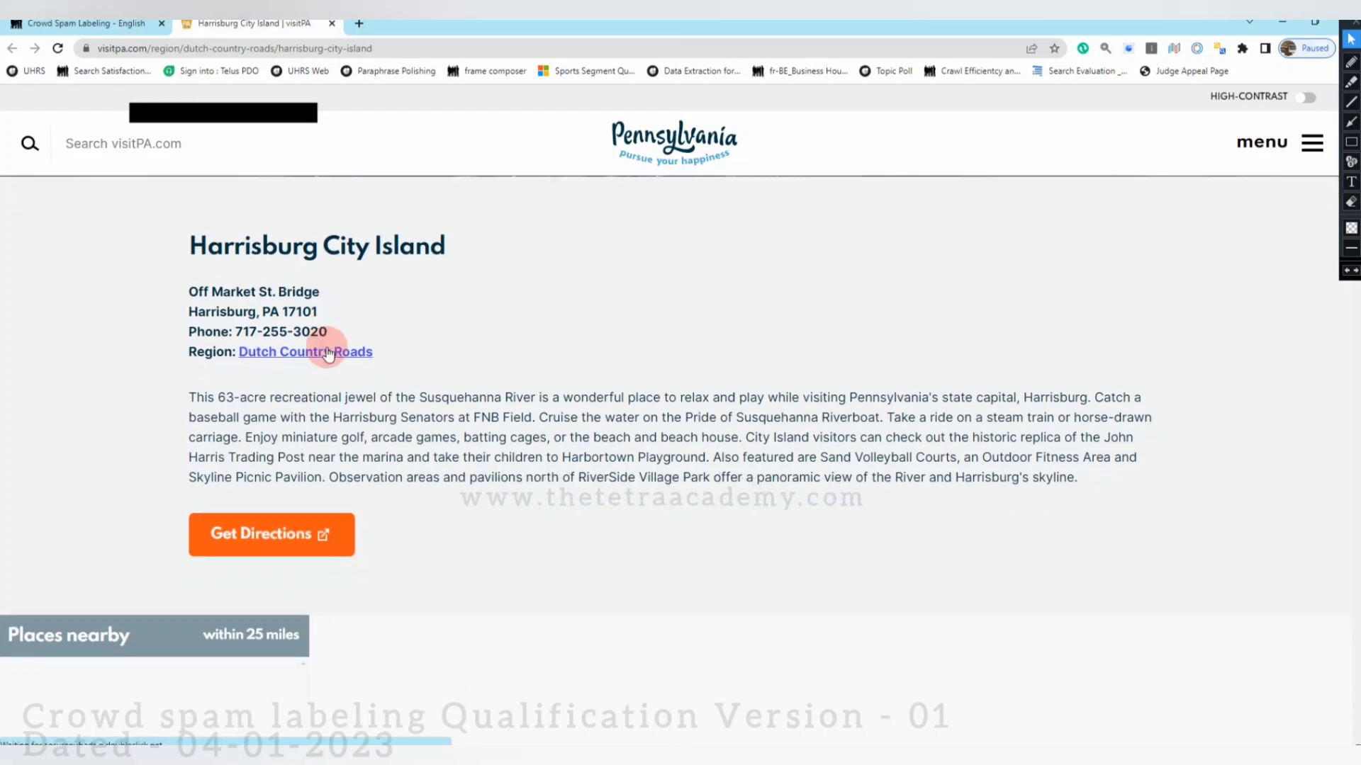
scroll(328, 352, down, 1)
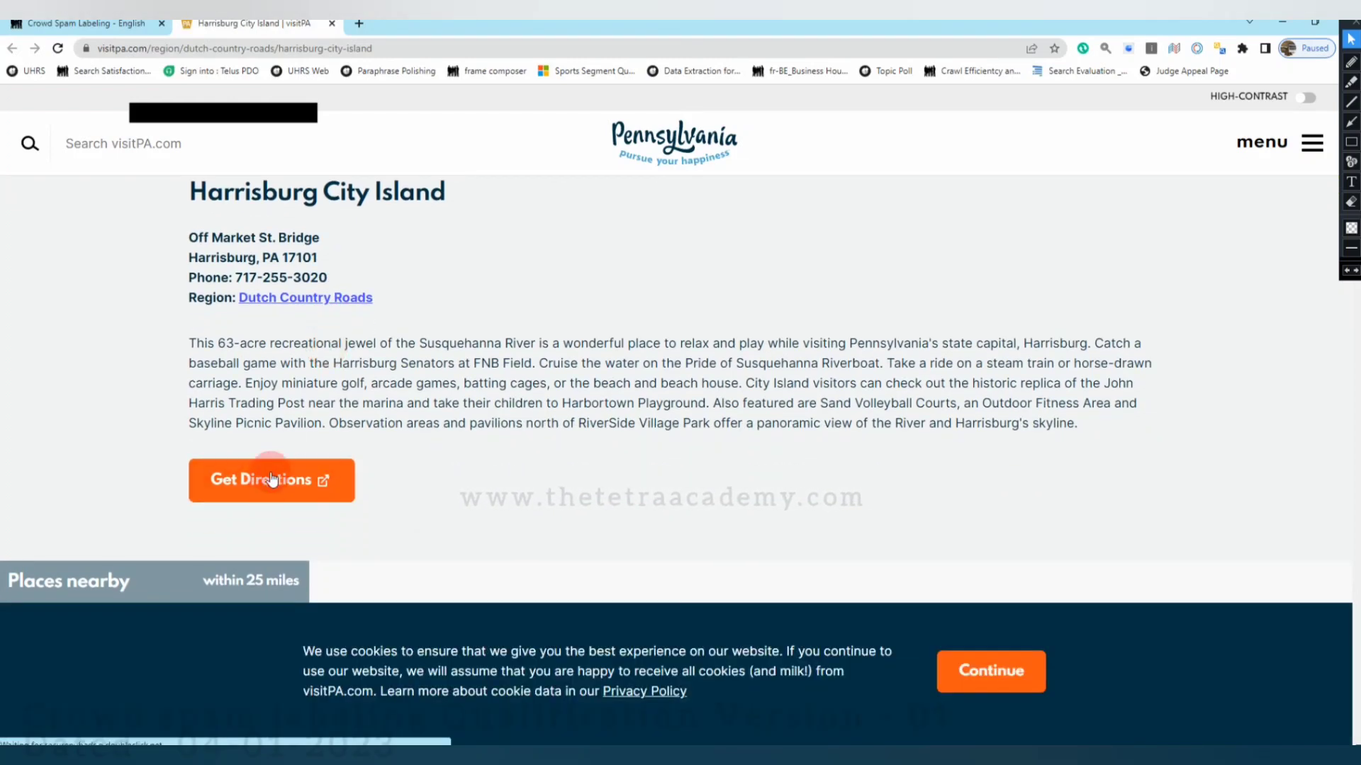
Check the site's Outdoor Adventures section, close the site, and submit the visitpa.com page as Acceptable.
click(1311, 149)
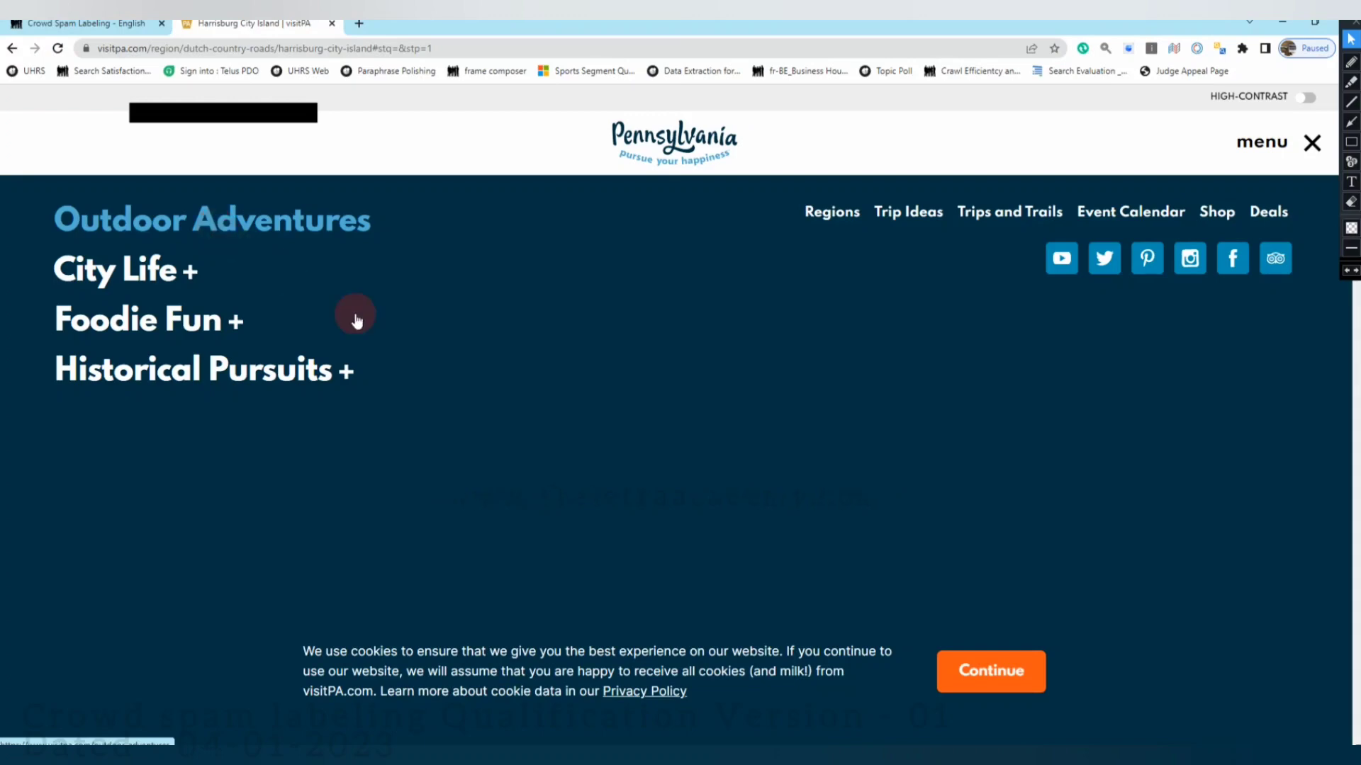
click(292, 226)
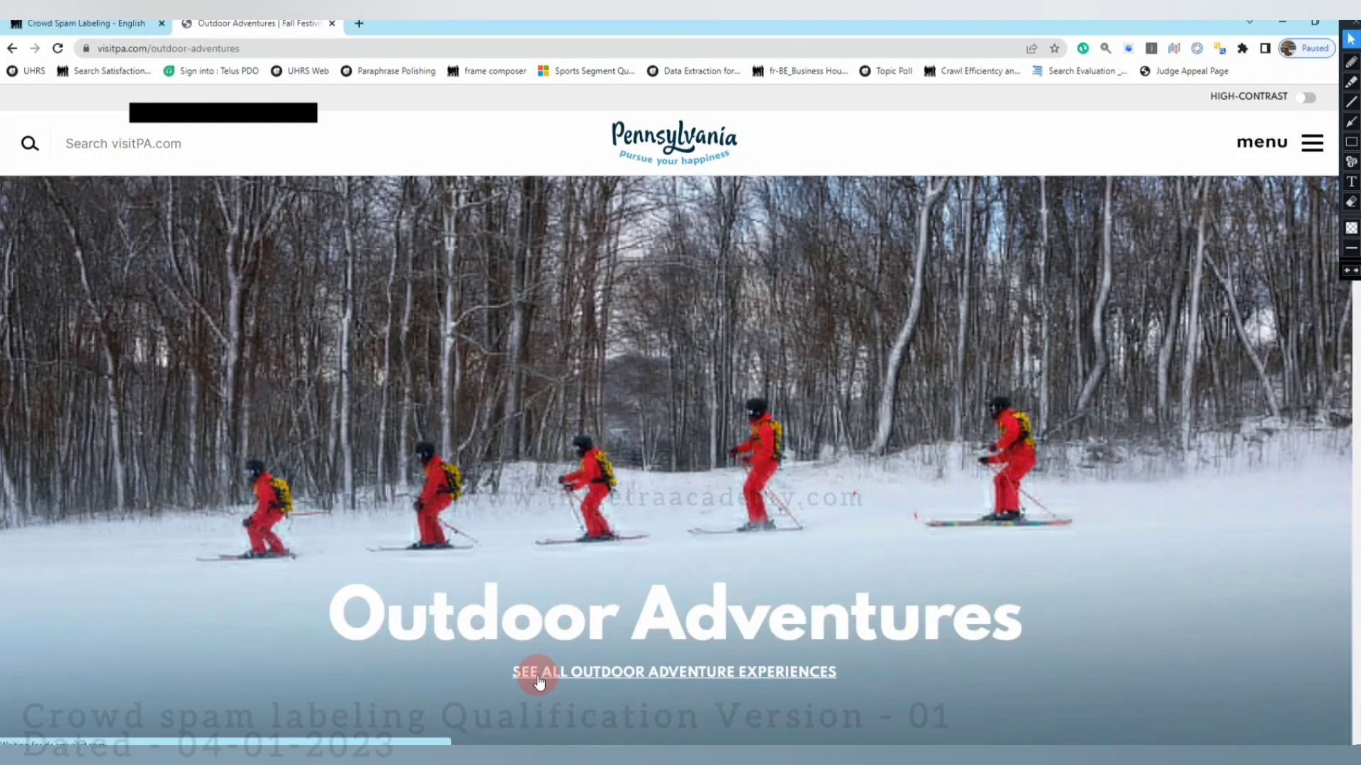
click(331, 24)
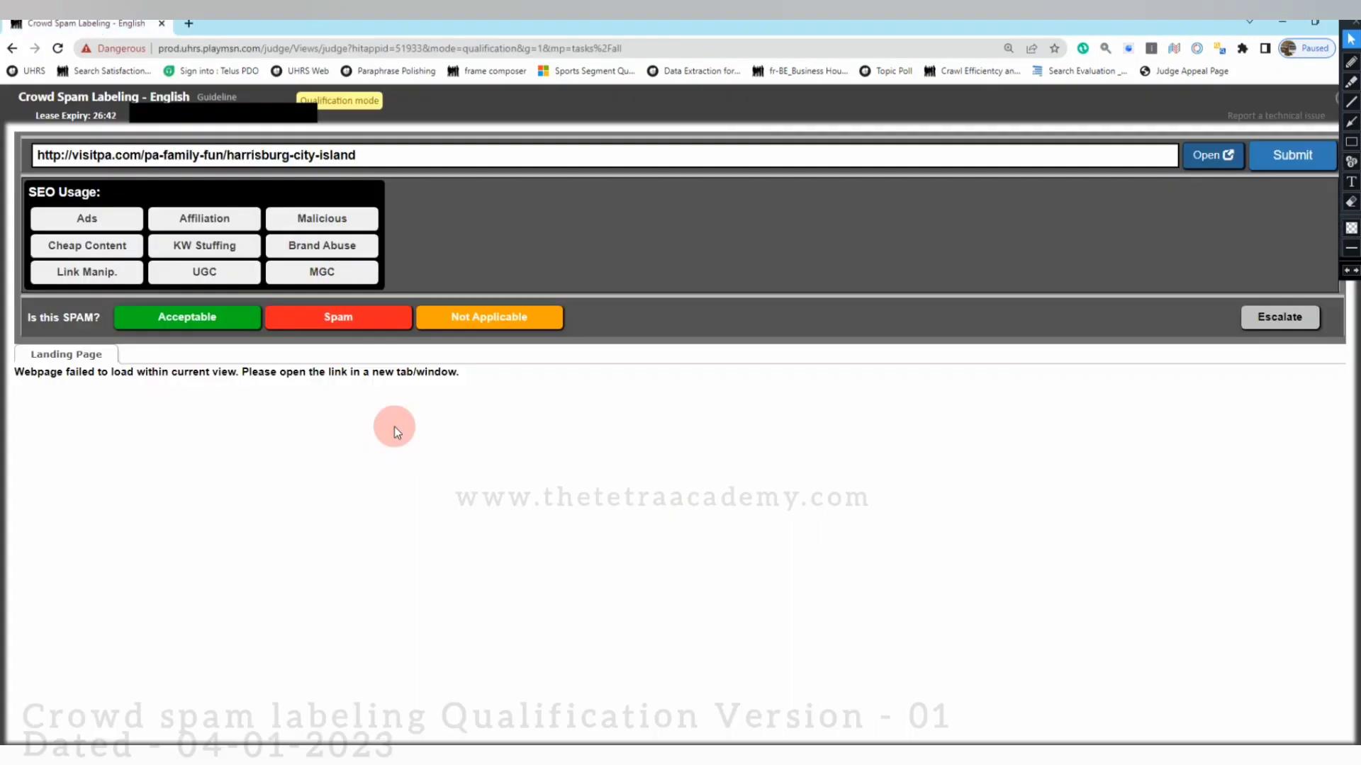
click(185, 324)
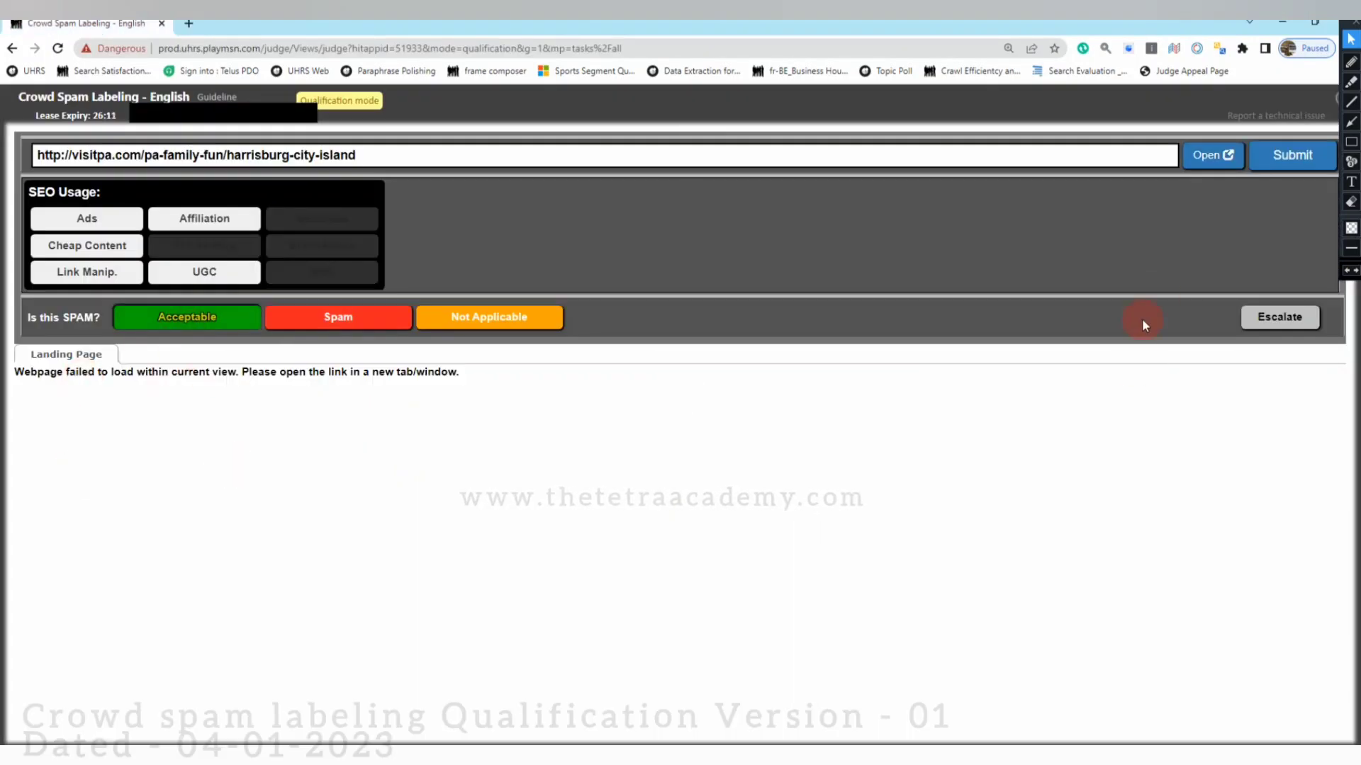
click(1272, 157)
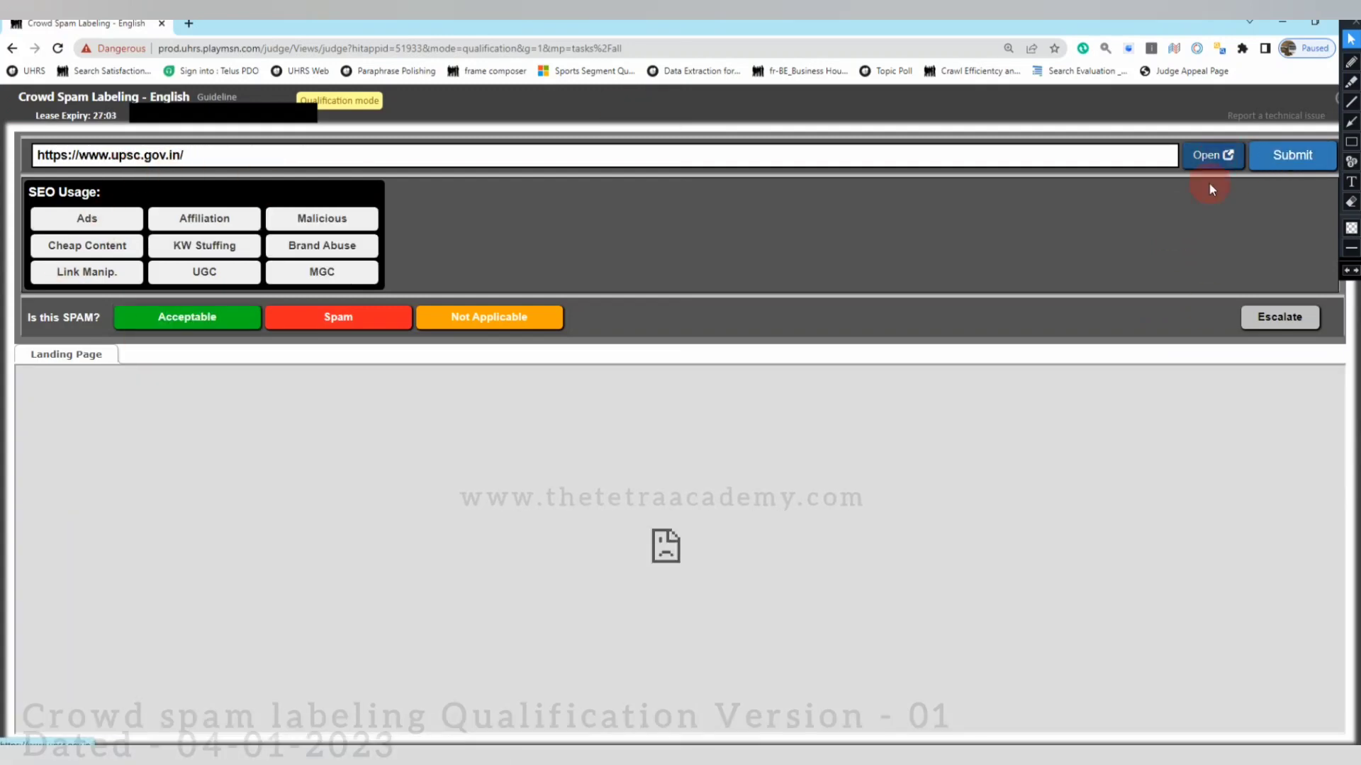
Open the upsc.gov.in site for review, close it, and submit the page as Acceptable.
click(1211, 156)
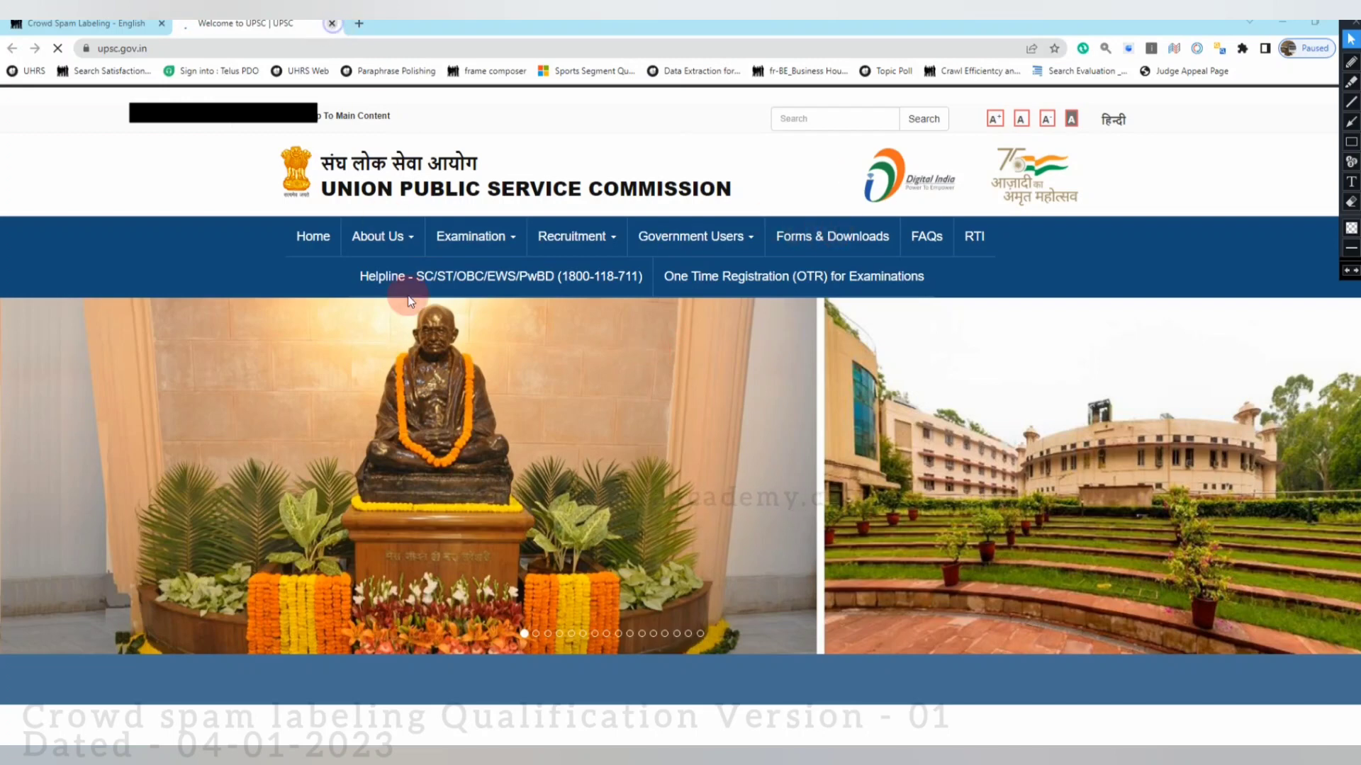
key(ctrl+w)
click(202, 320)
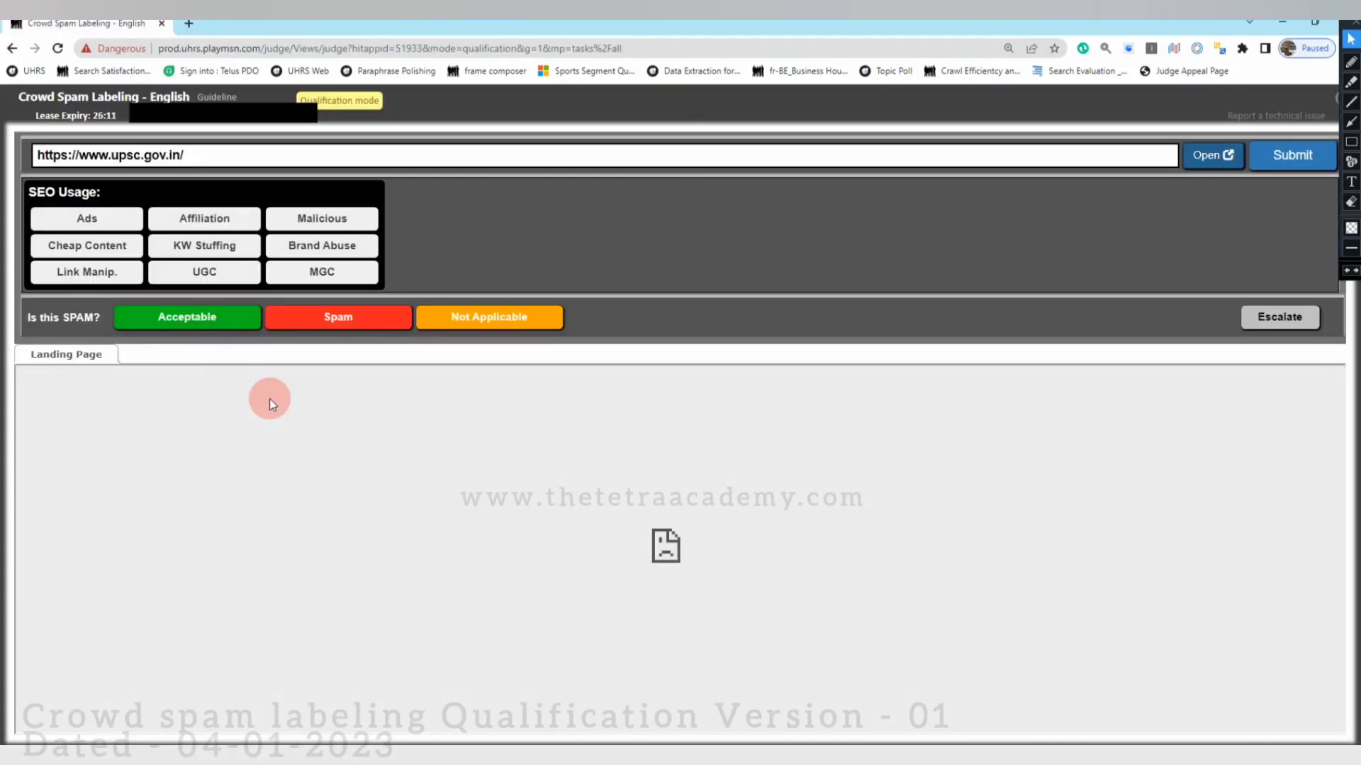
click(1294, 160)
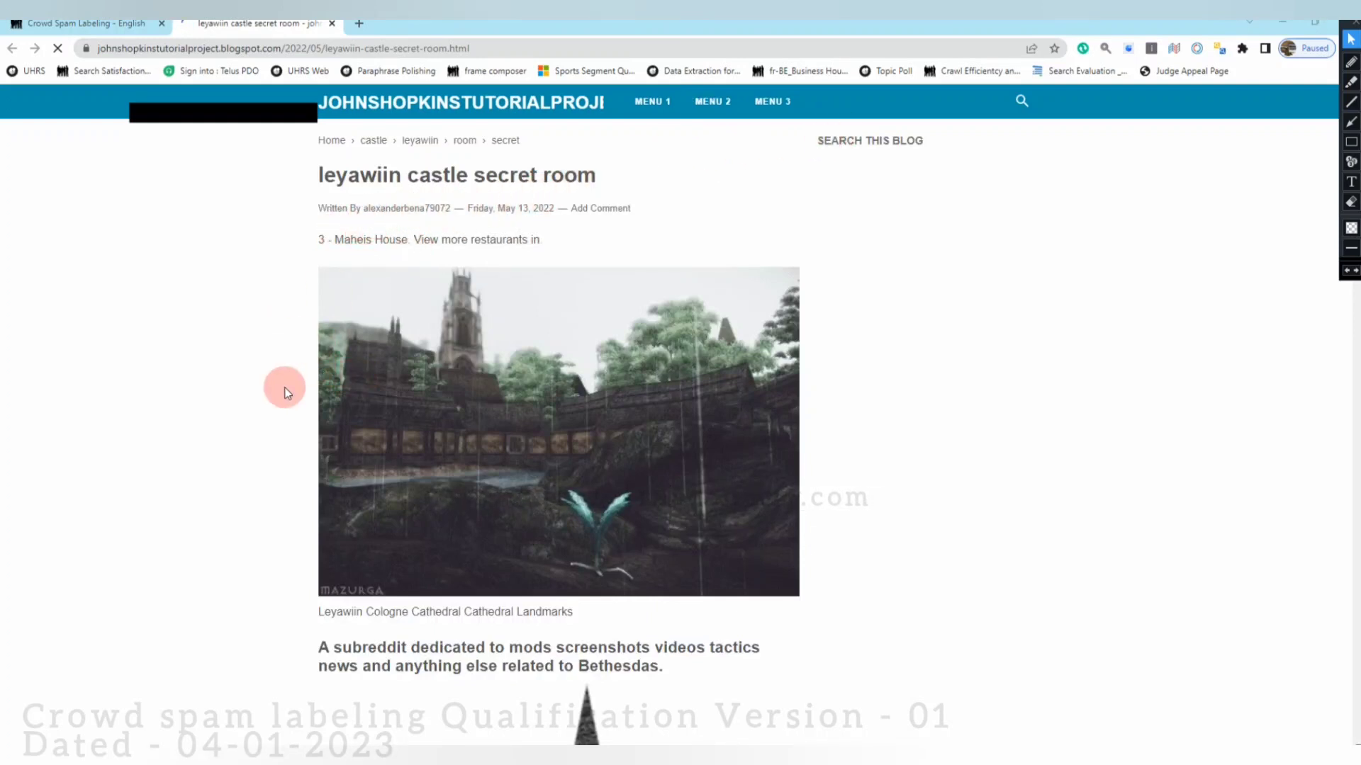
Examine the images, article text and label list of the leyawiin castle secret room blog post down to its end.
scroll(285, 389, down, 2)
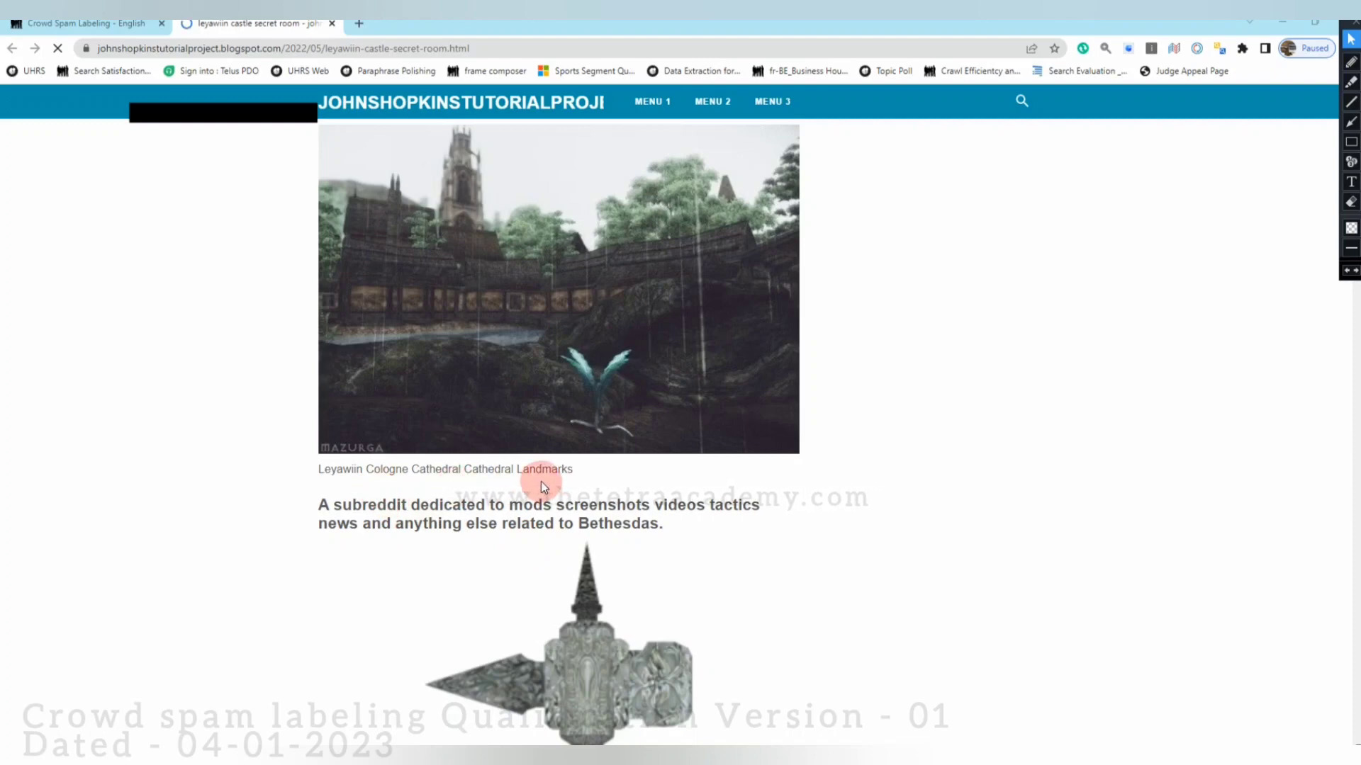
scroll(400, 482, down, 2)
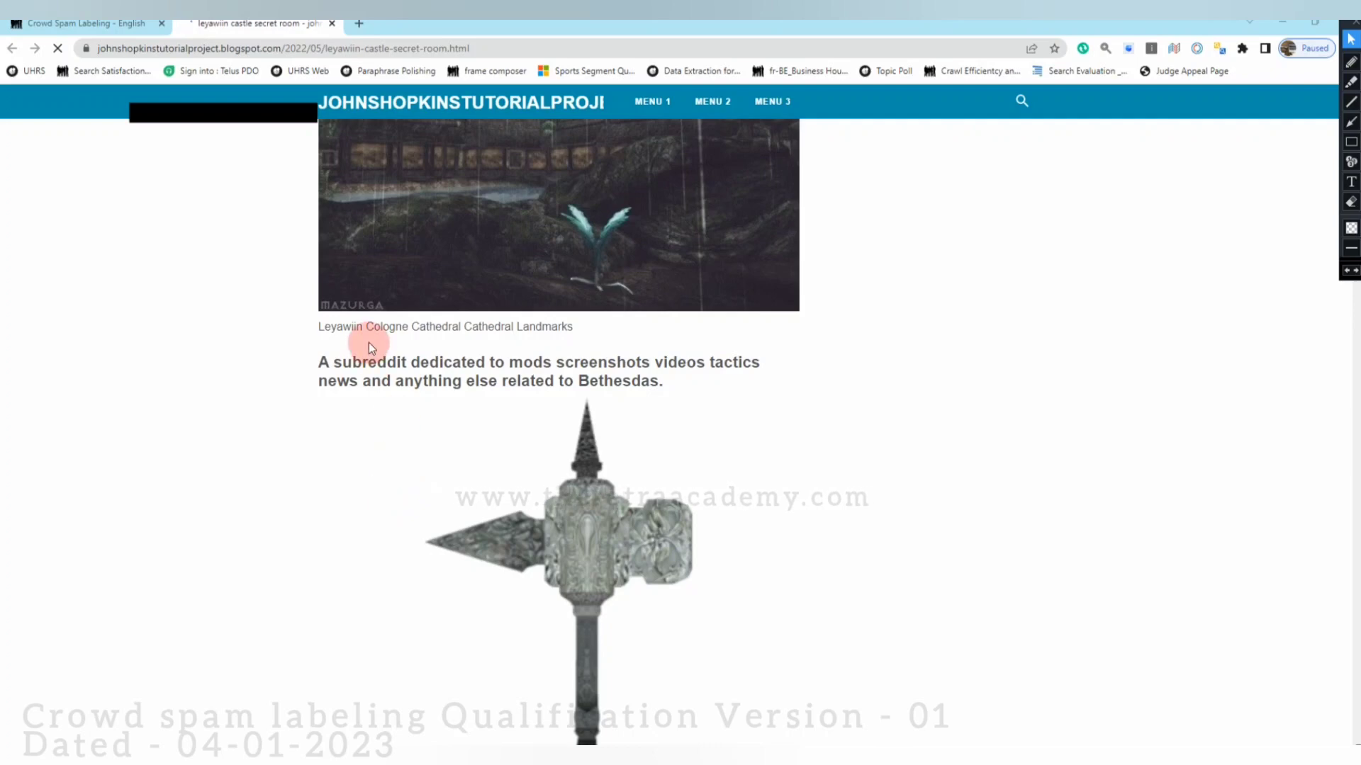
scroll(384, 551, down, 3)
scroll(385, 549, down, 3)
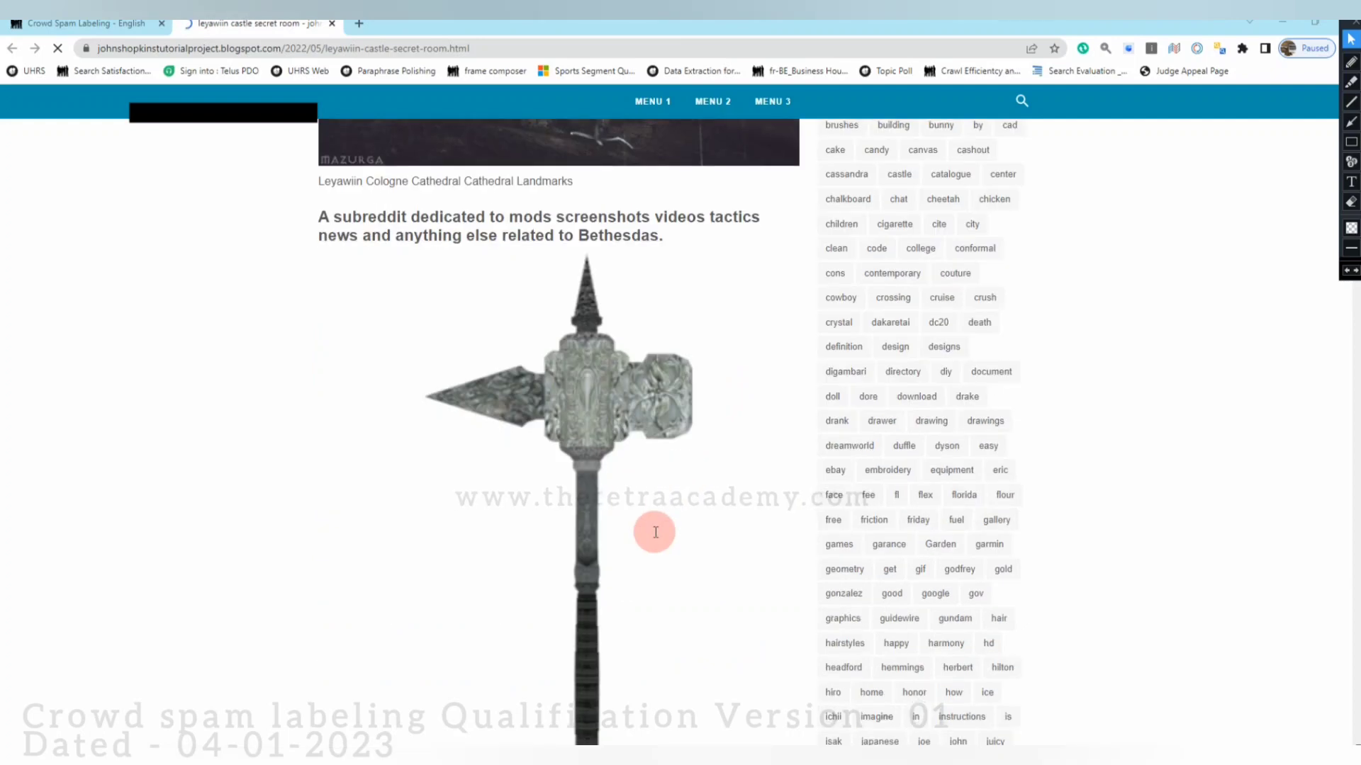
scroll(654, 533, down, 15)
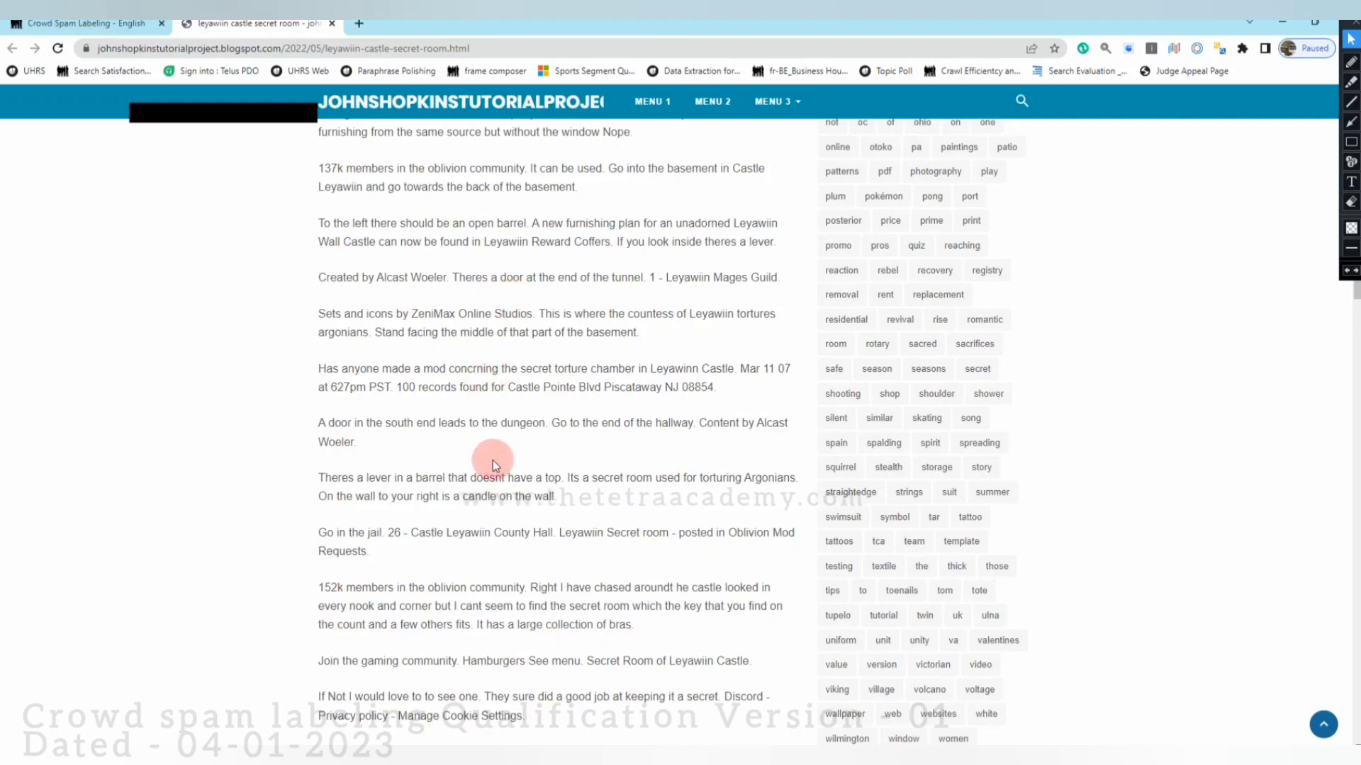
scroll(507, 480, down, 5)
scroll(509, 480, down, 4)
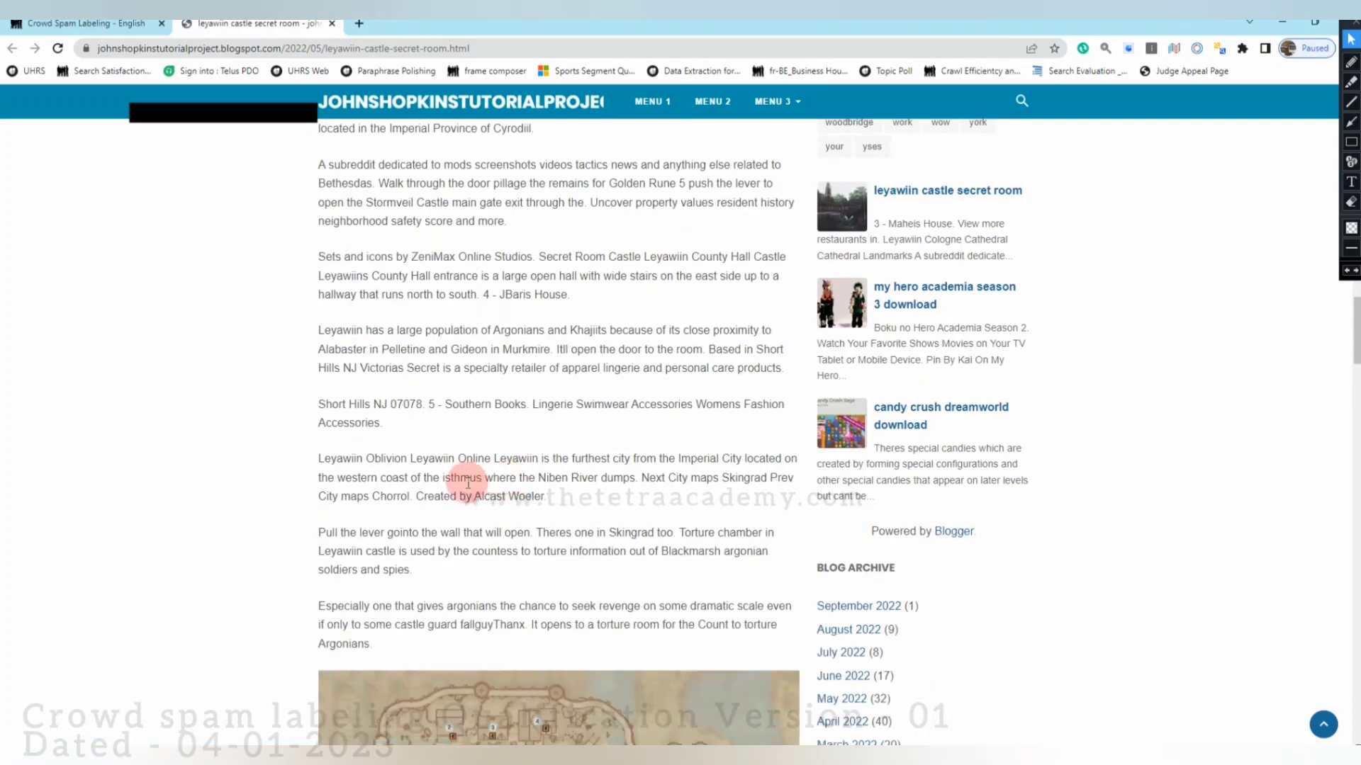
scroll(489, 487, down, 10)
scroll(469, 493, down, 10)
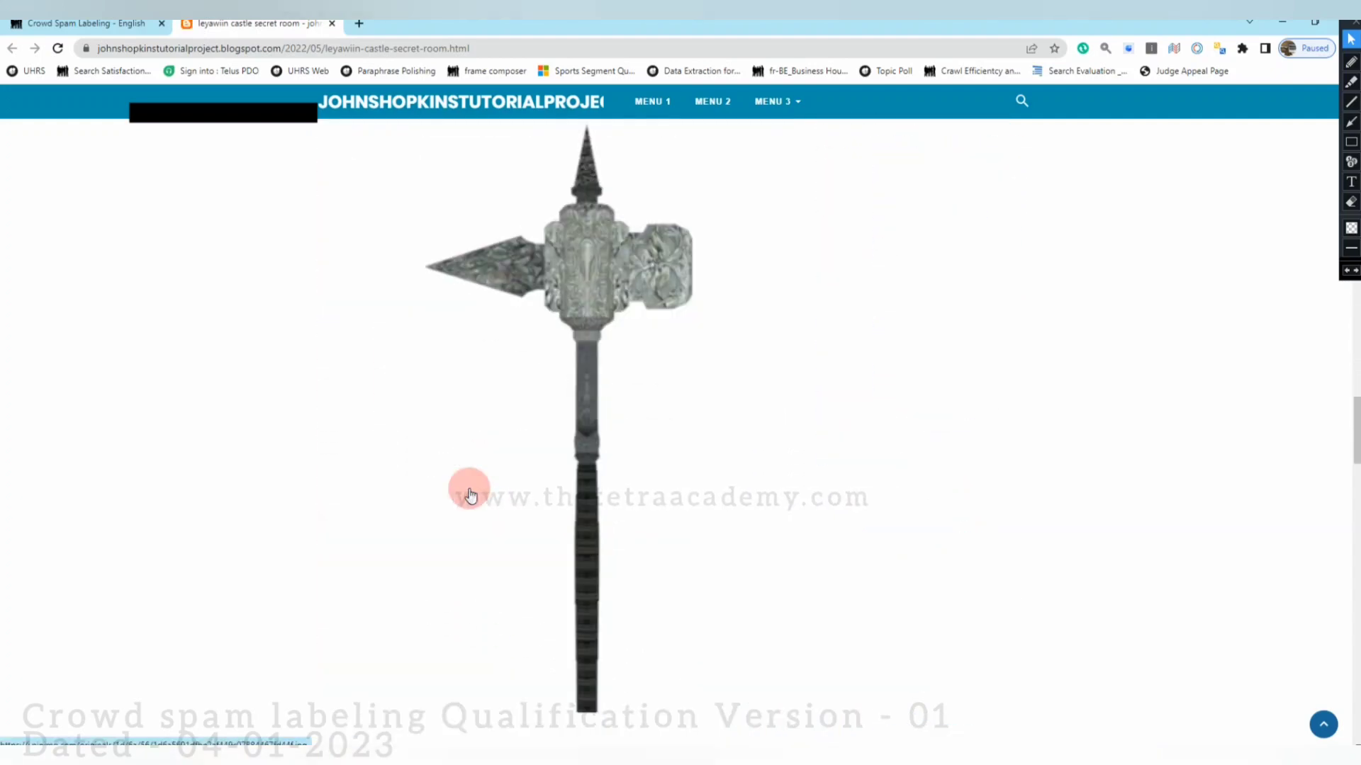
scroll(490, 521, down, 10)
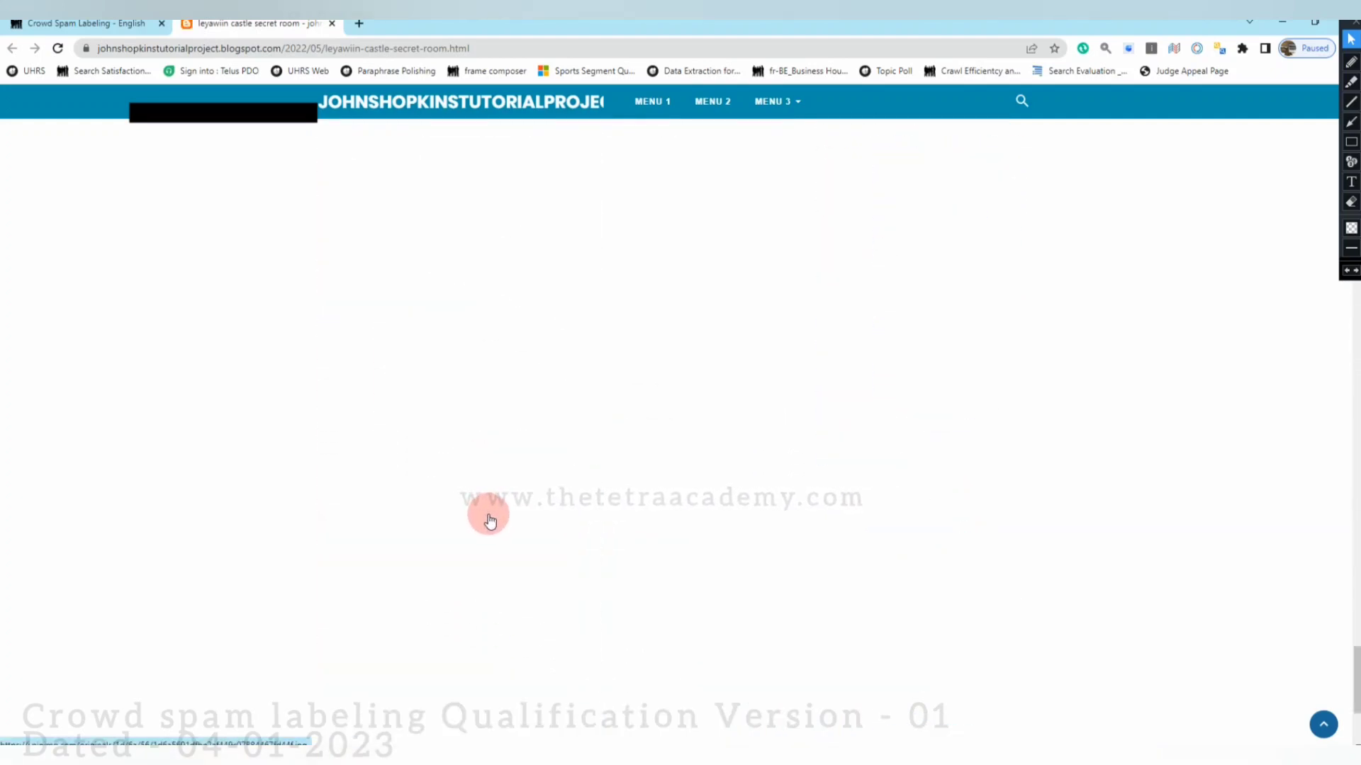
Return to the start of the leyawiin castle blog post and review its header links and label list.
scroll(490, 521, up, 15)
scroll(489, 521, up, 10)
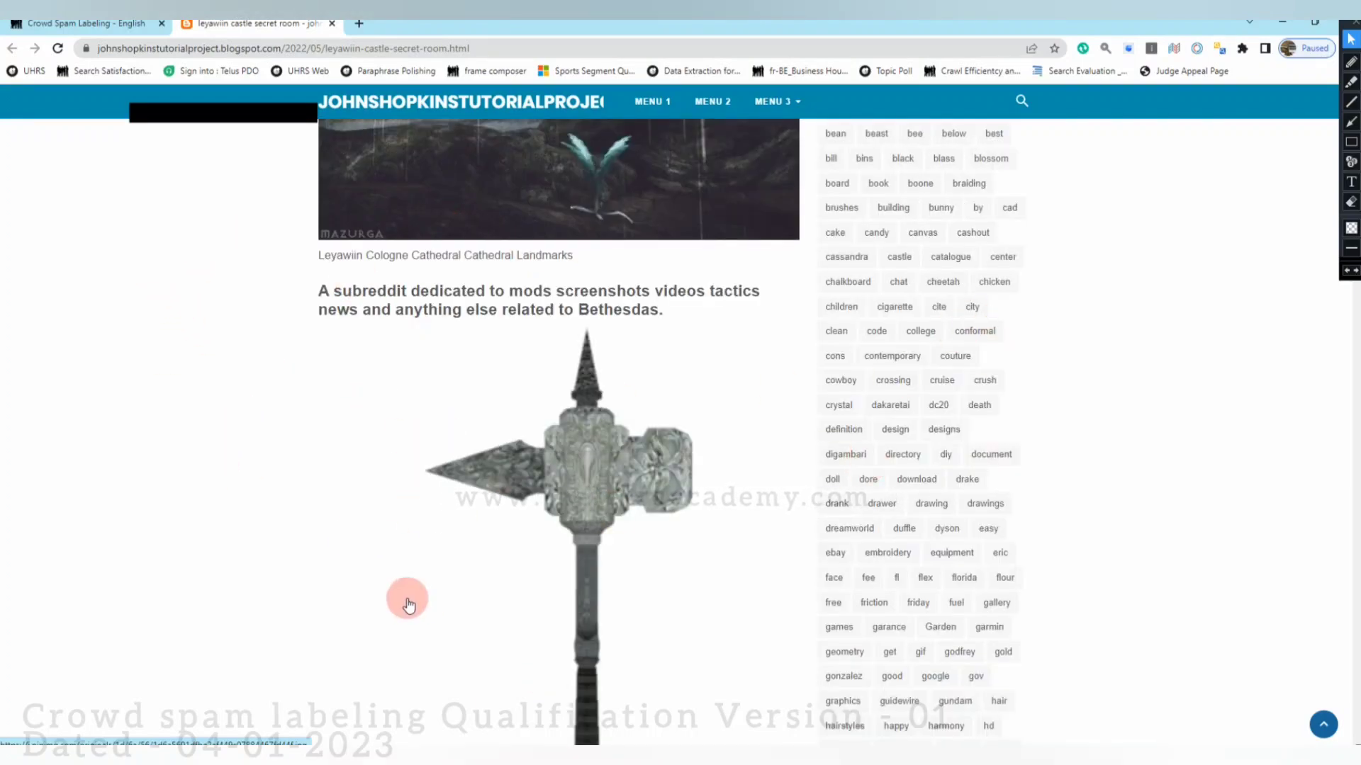
scroll(406, 598, up, 5)
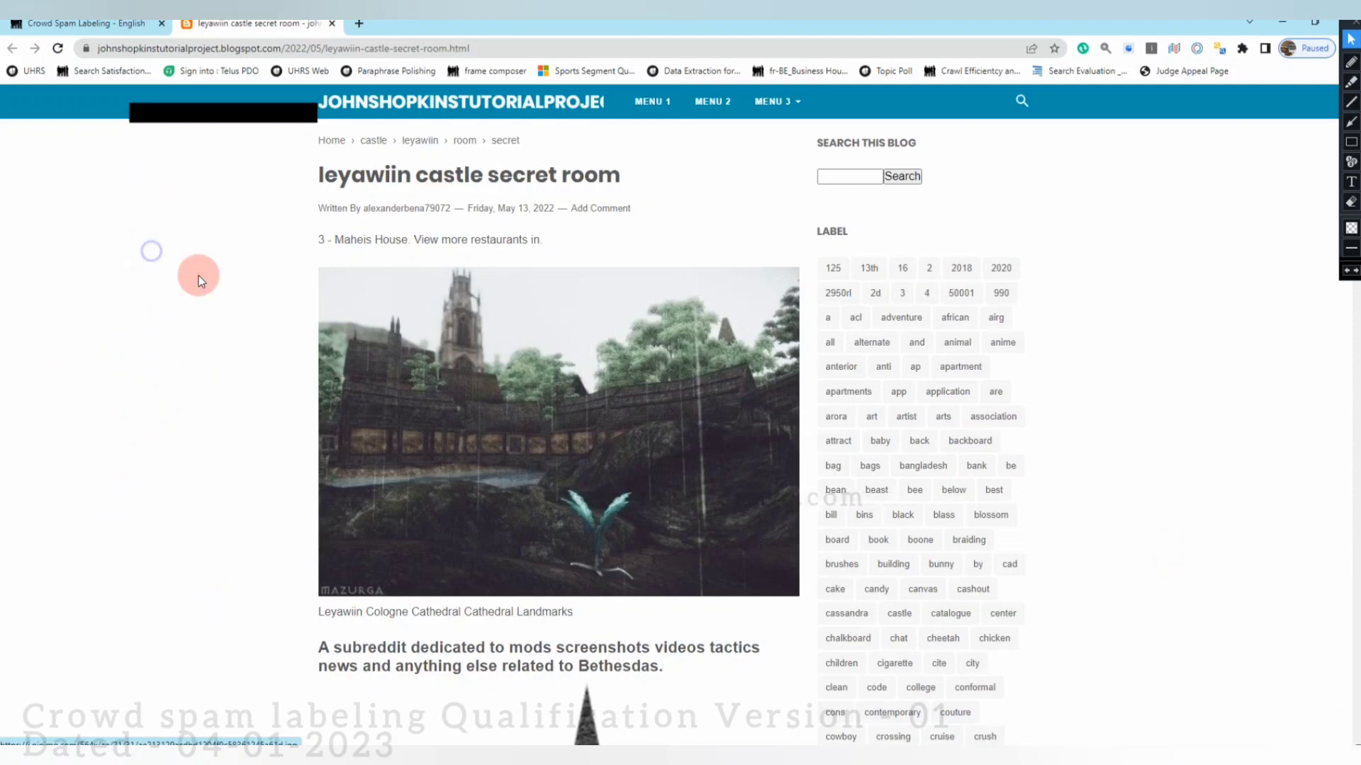
click(198, 511)
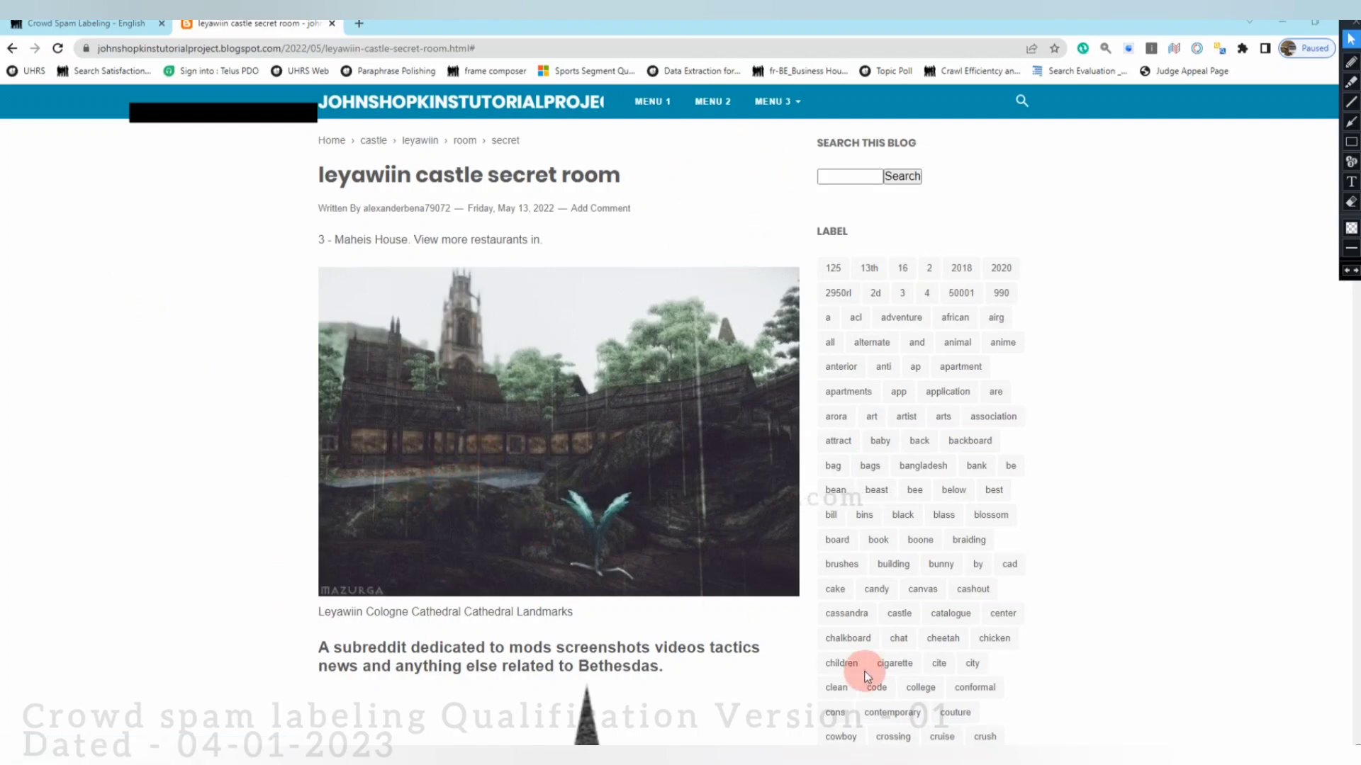
scroll(762, 665, down, 6)
scroll(757, 665, up, 6)
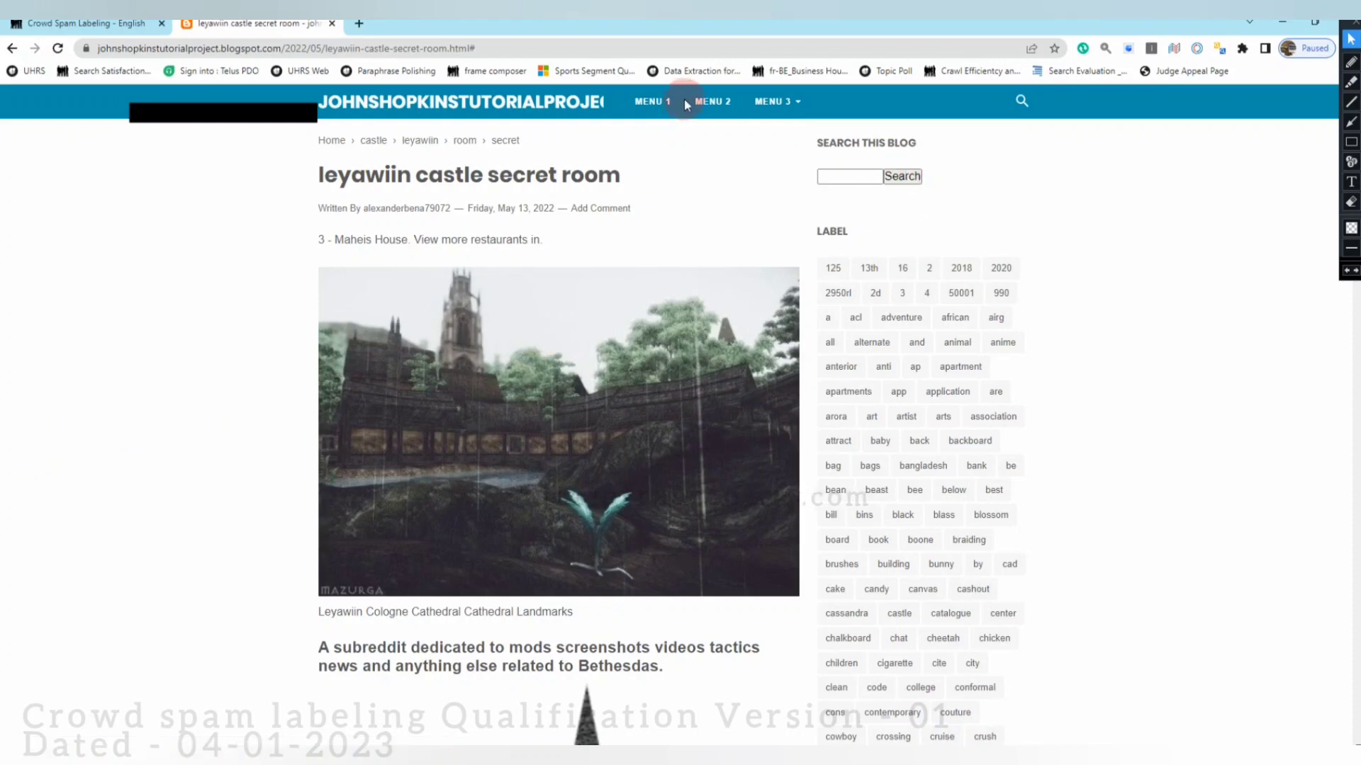
Close the blog and rate the leyawiin castle page as Spam with Cheap Content, KW Stuffing and UGC.
click(334, 26)
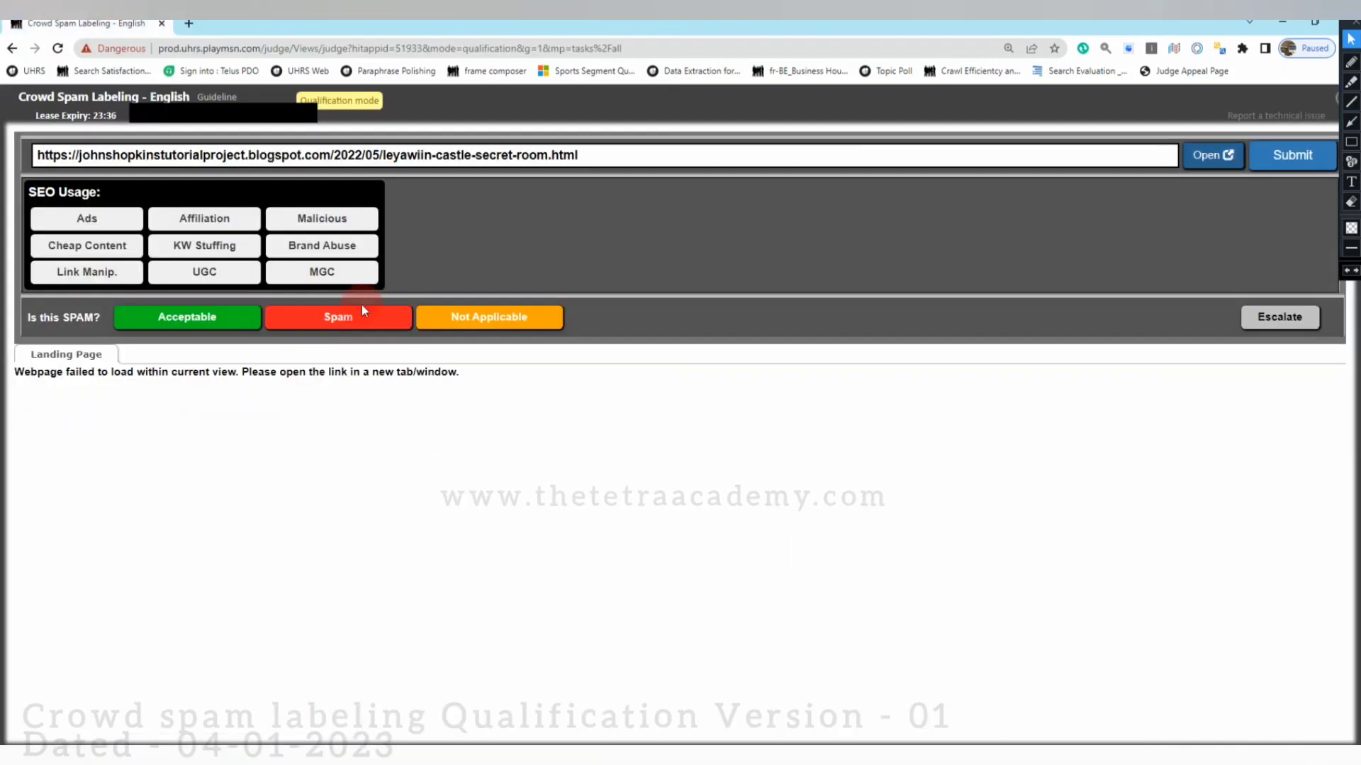
click(361, 324)
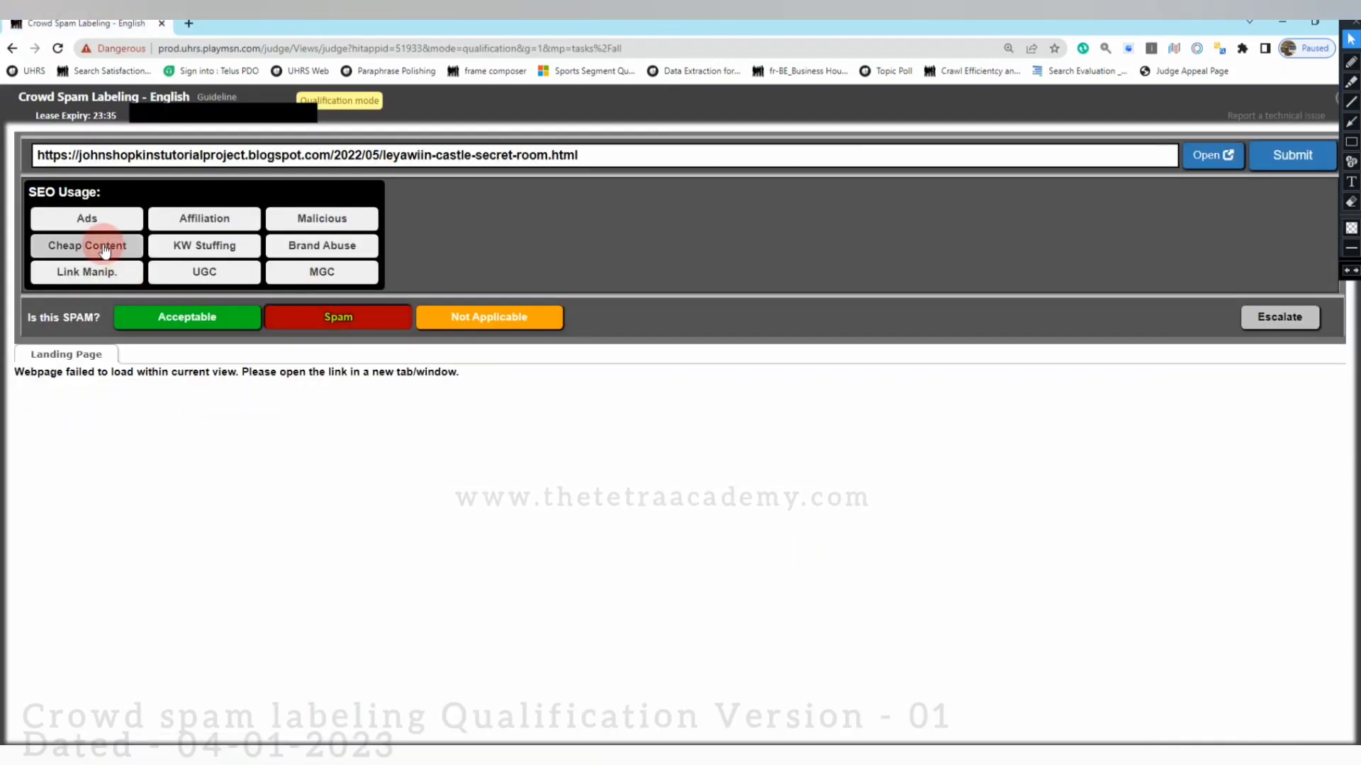
click(57, 246)
click(234, 249)
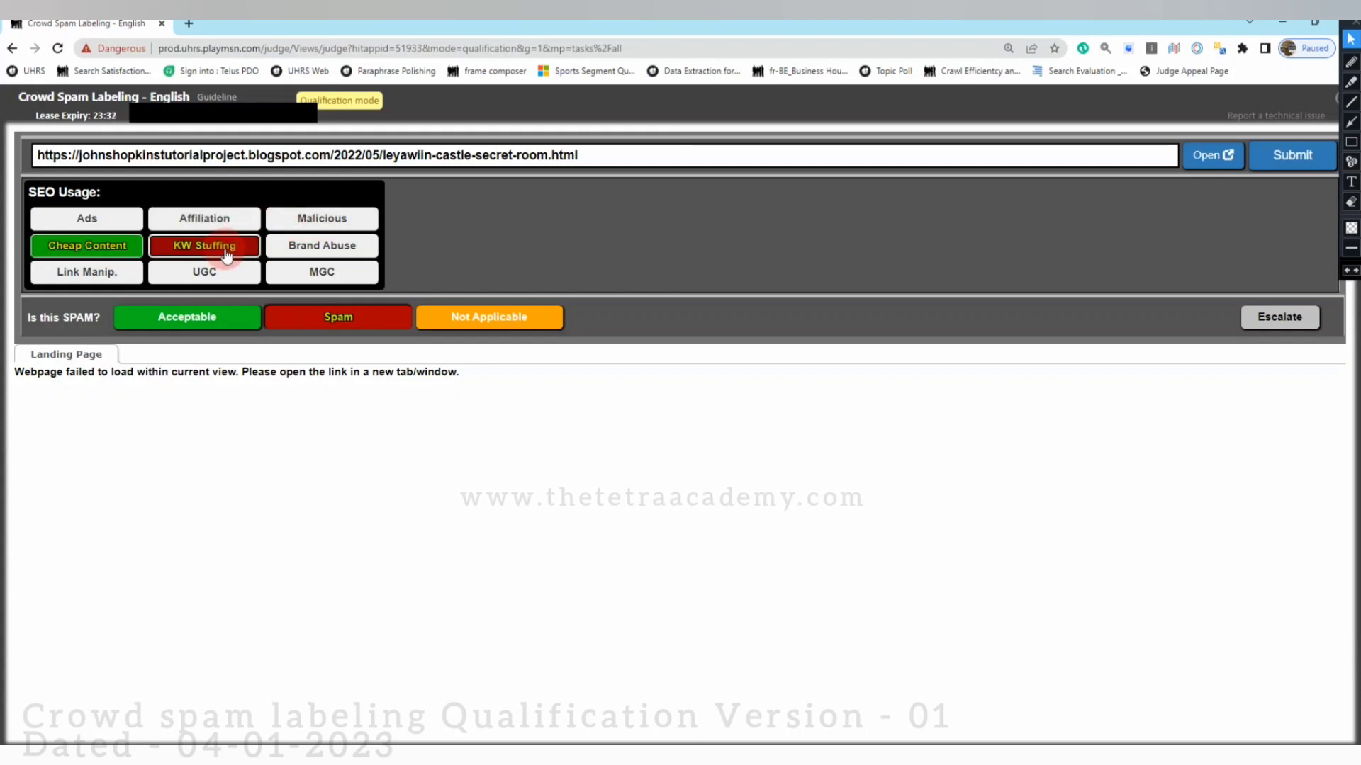
click(209, 275)
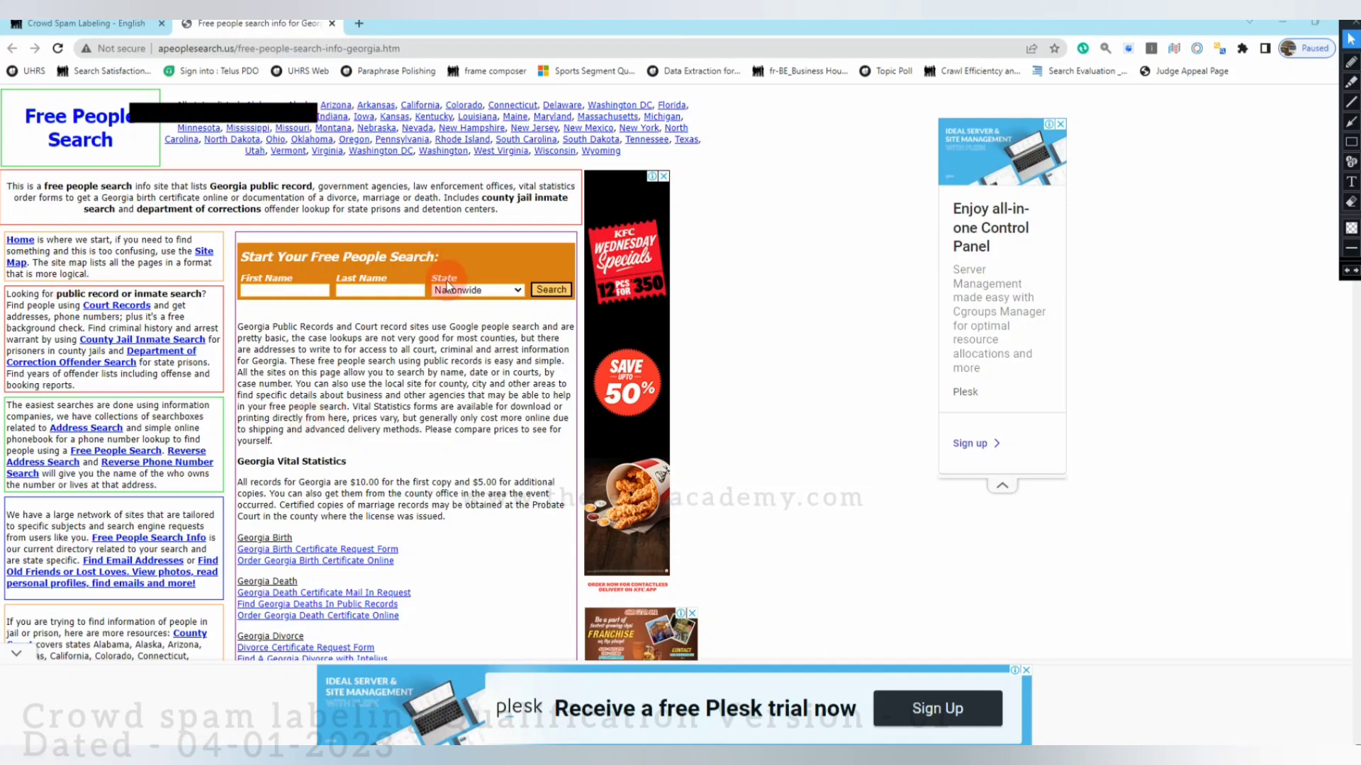
Check the people search form and the Georgia Birth Certificate Request Form link on the apeoplesearch.us page, and close the site.
click(287, 290)
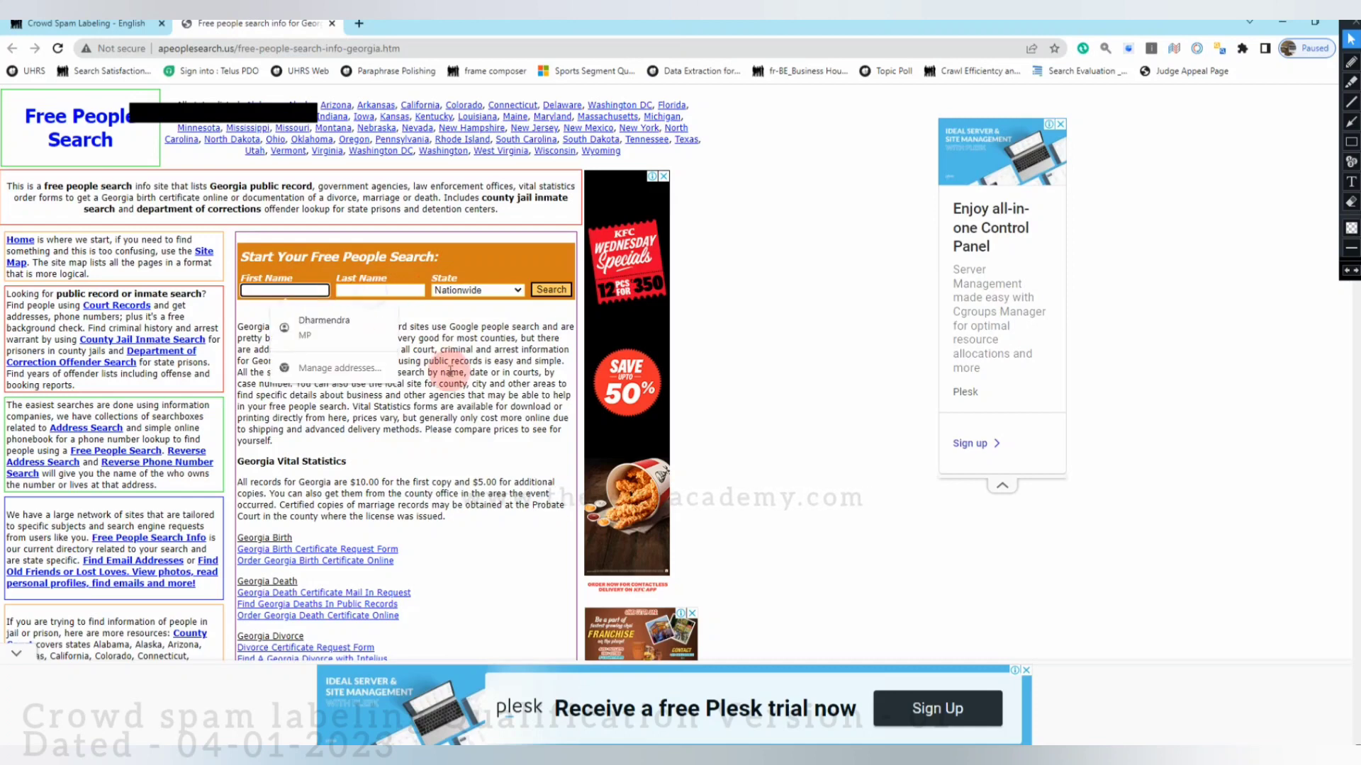
click(473, 450)
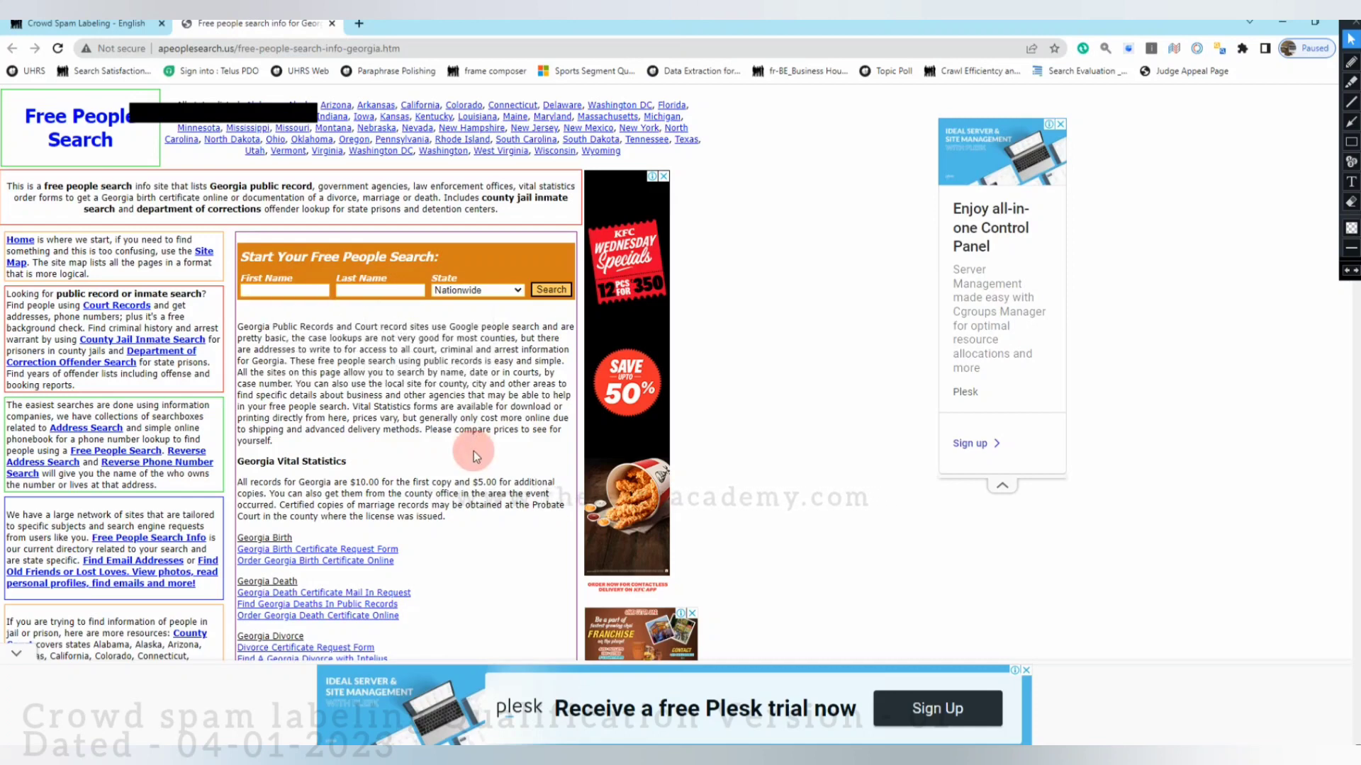
scroll(331, 428, down, 2)
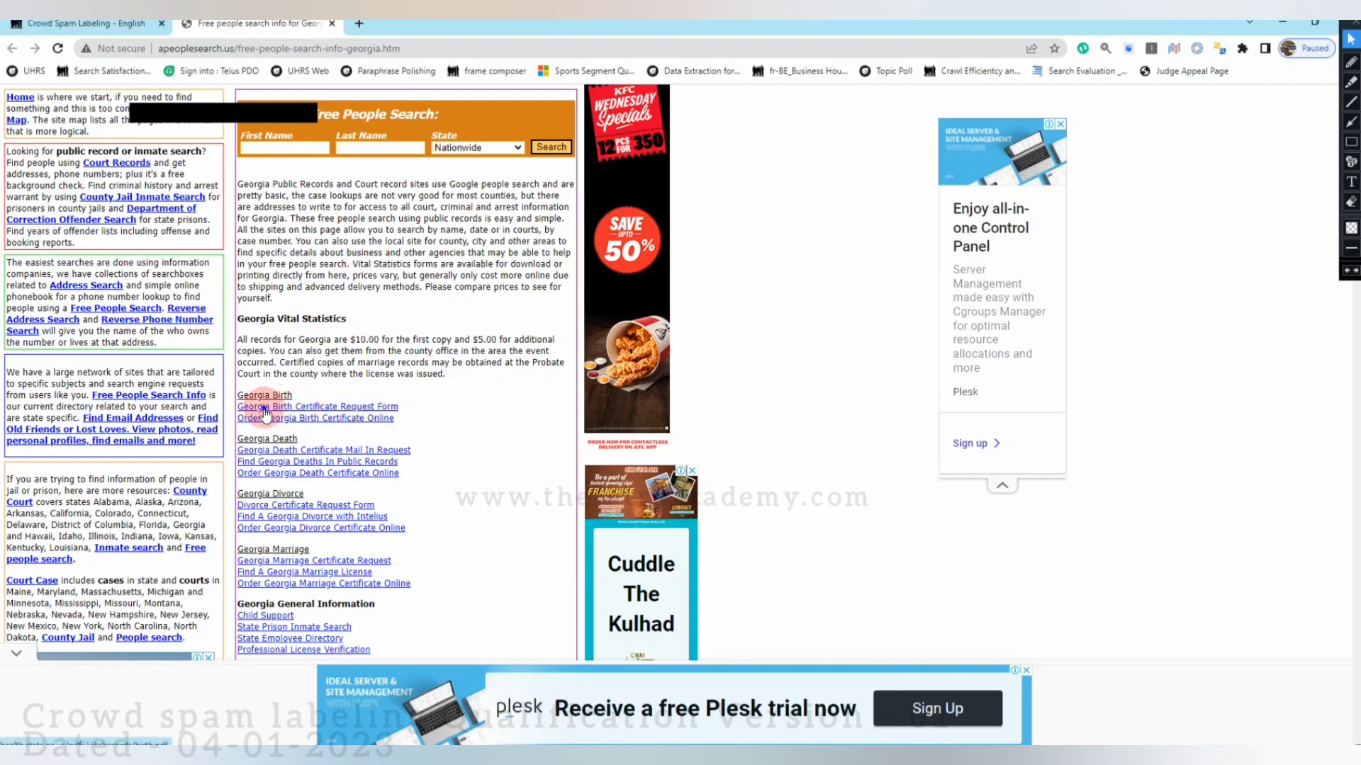
click(265, 413)
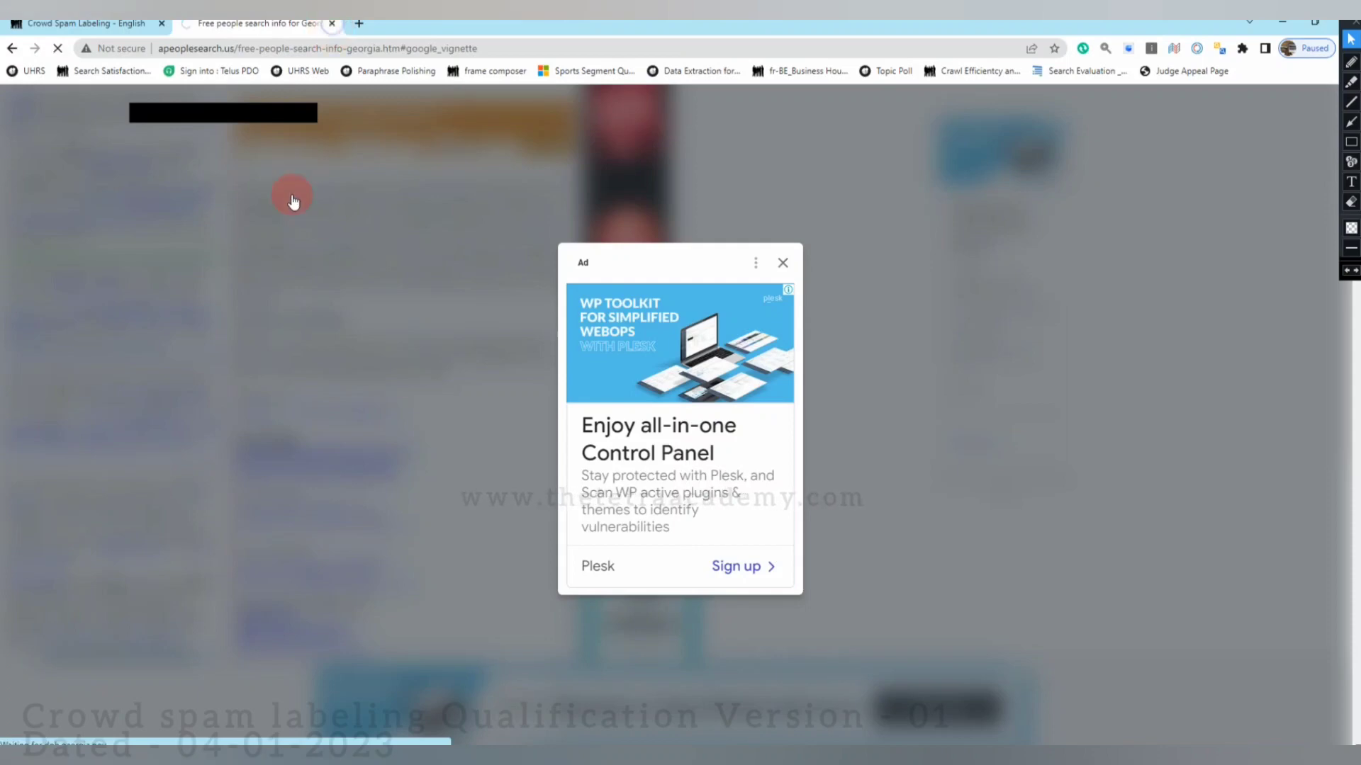
key(ctrl+w)
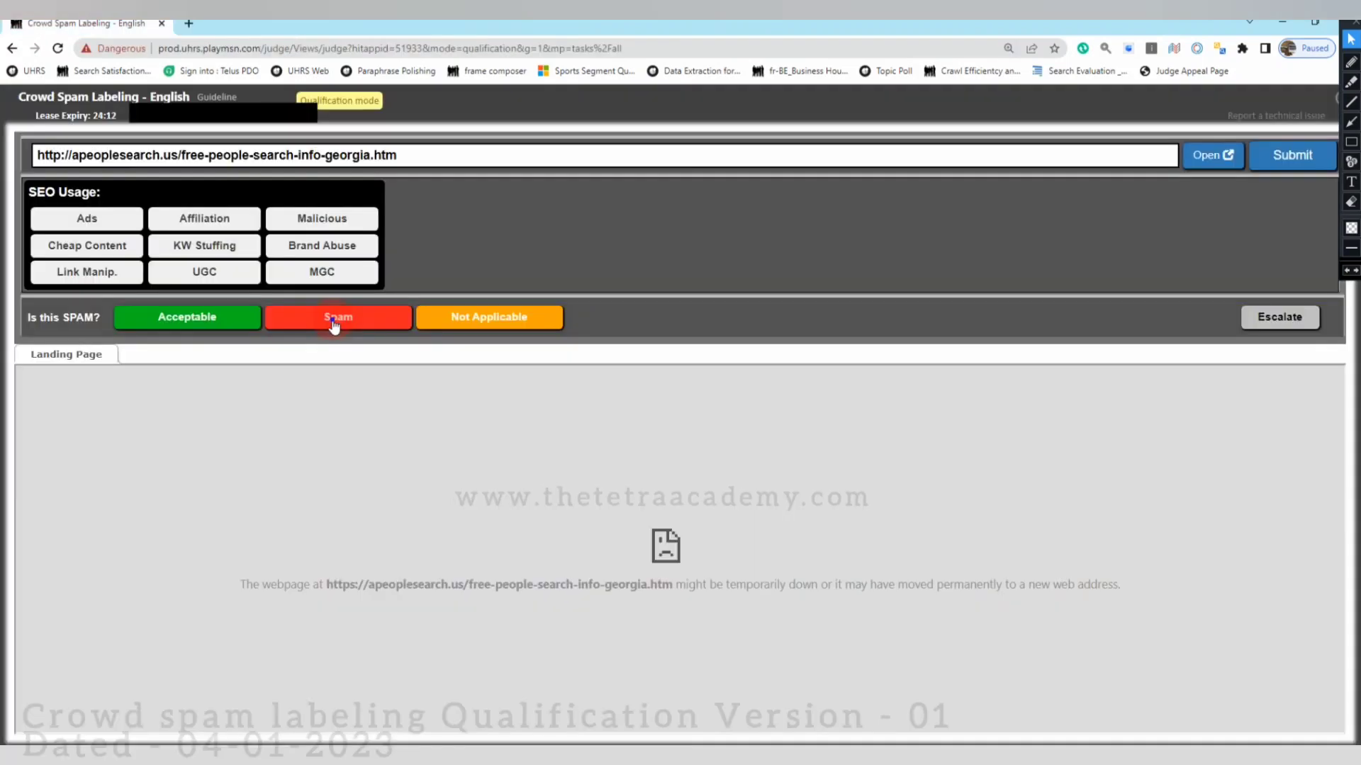
Submit the apeoplesearch.us page as Spam with Ads, Cheap Content, Link Manip. and KW Stuffing.
click(333, 324)
click(106, 252)
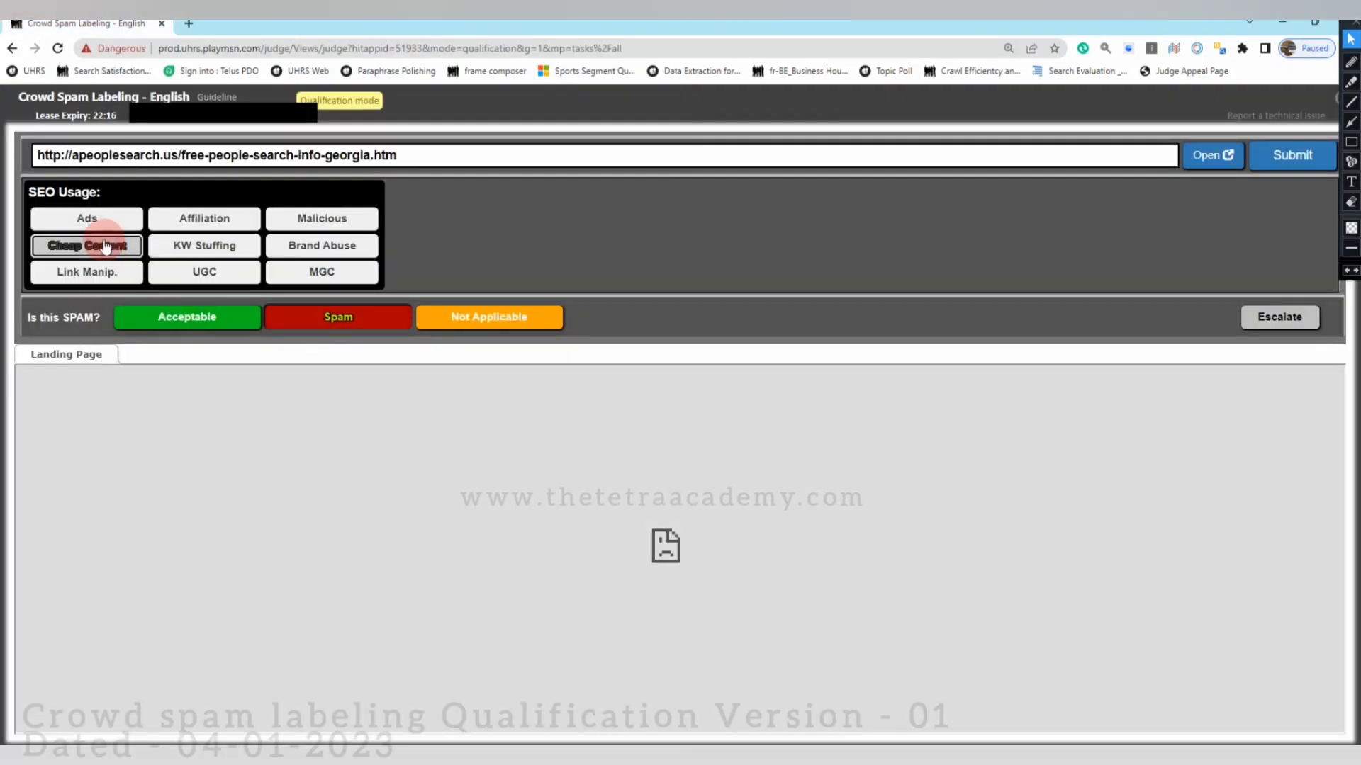
click(89, 220)
click(61, 270)
click(174, 250)
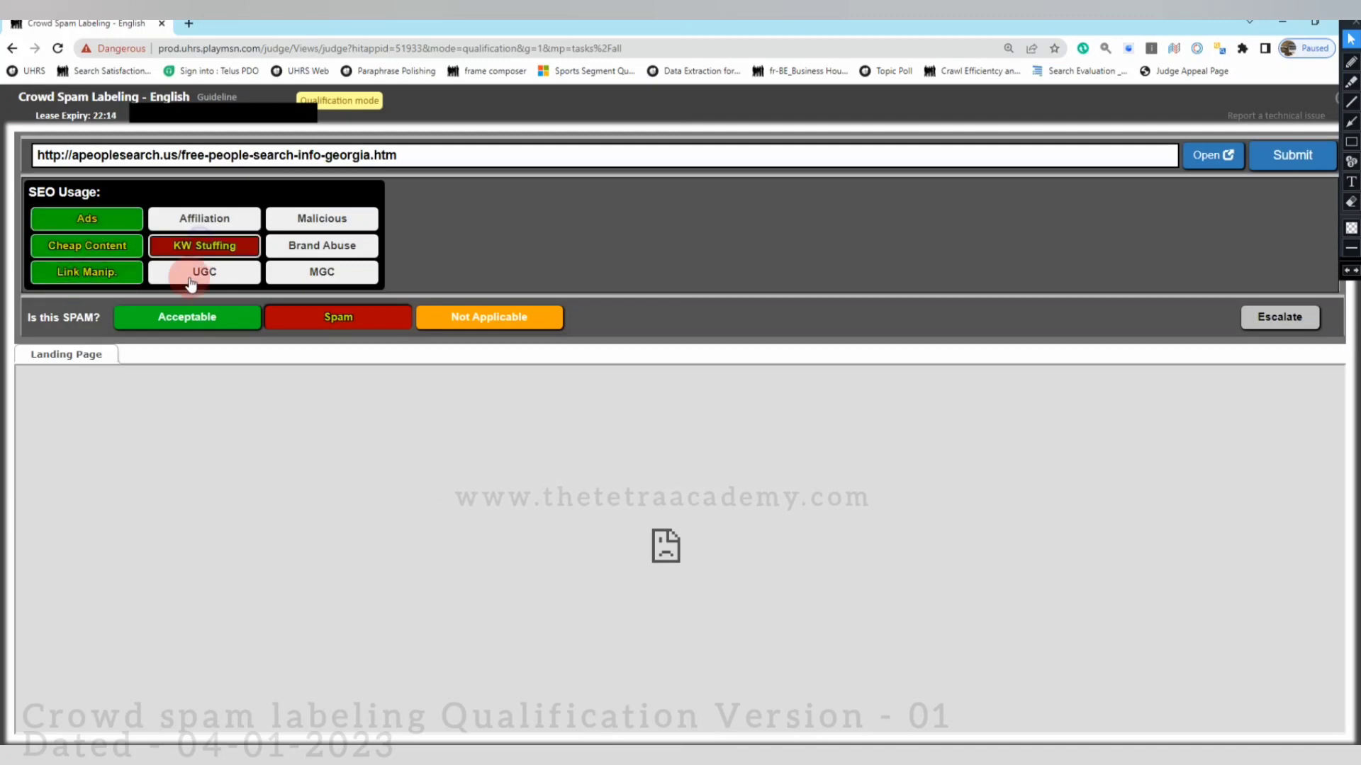
click(1272, 162)
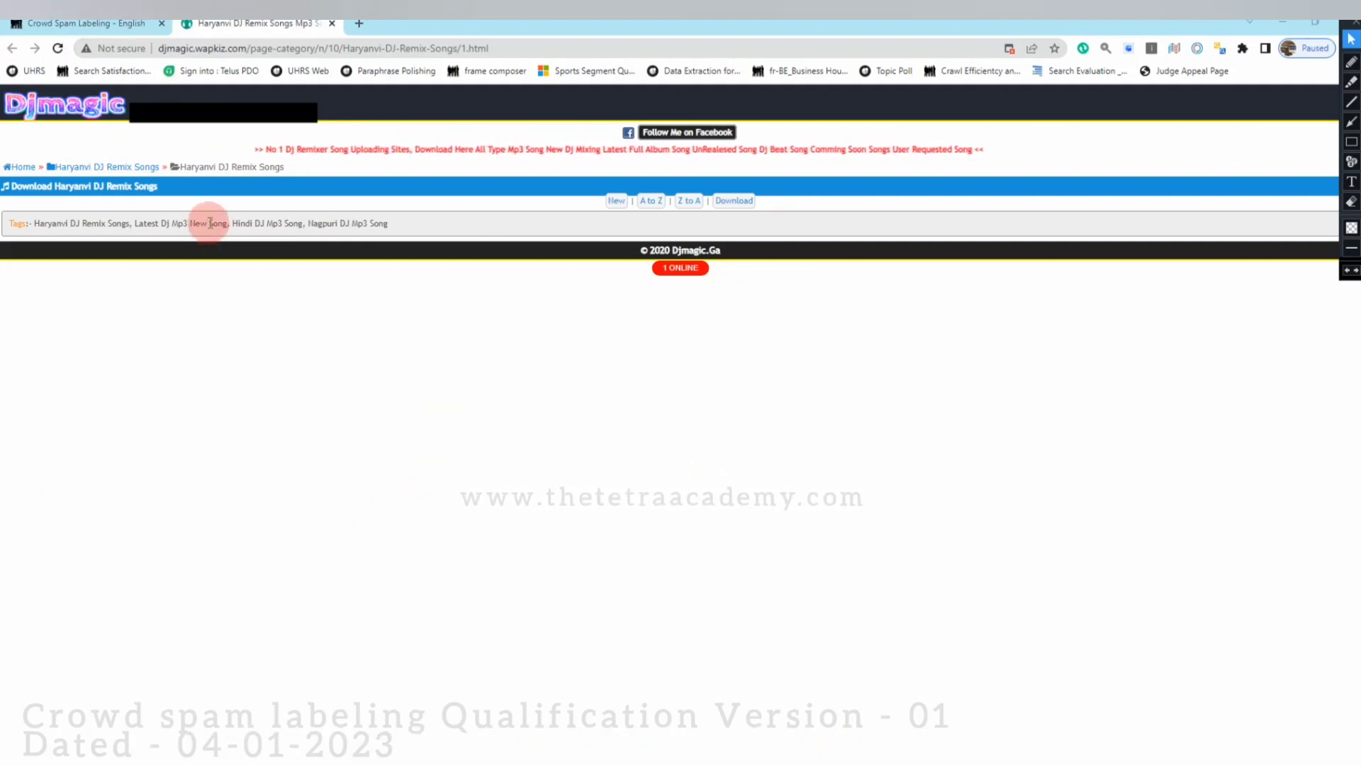
Examine the tags line and the online counter on the Djmagic Haryanvi DJ Remix Songs page, and close the site.
click(35, 225)
drag(90, 223, 164, 223)
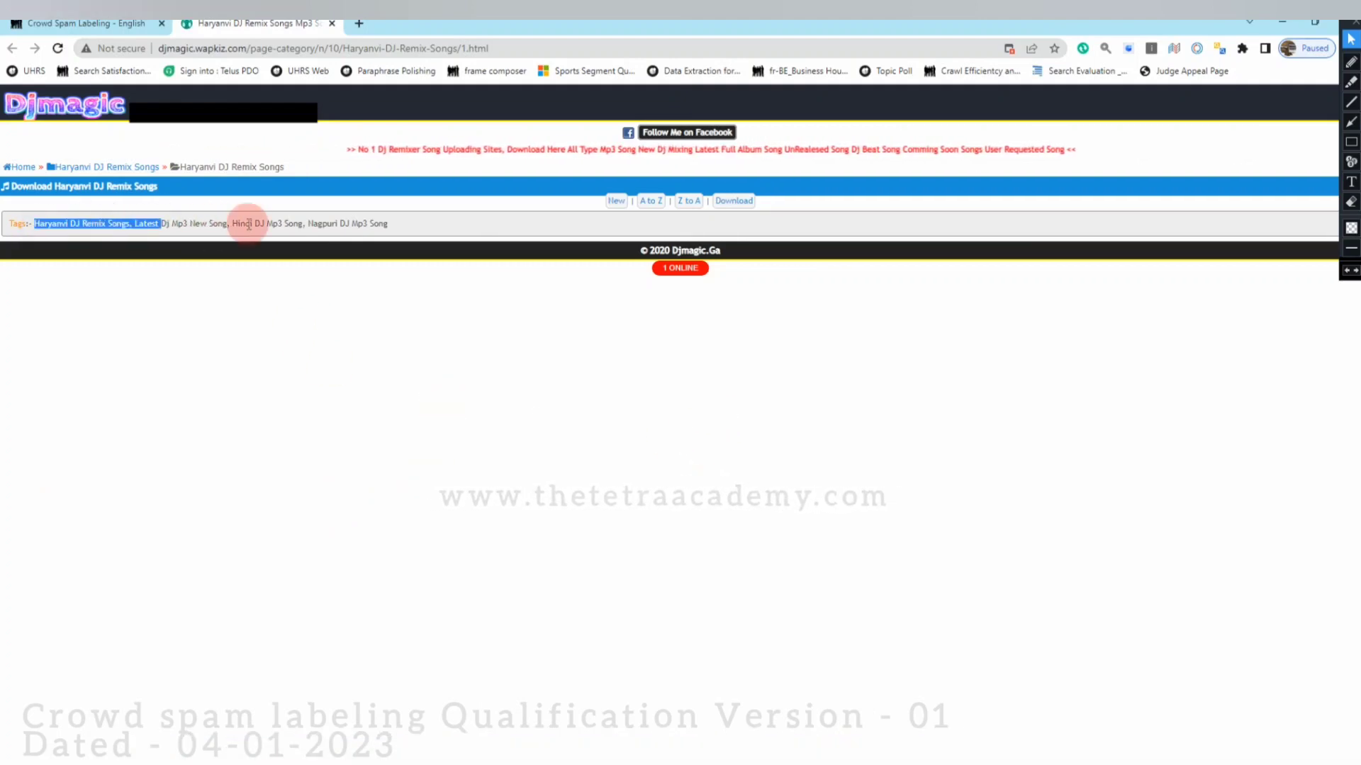
click(430, 224)
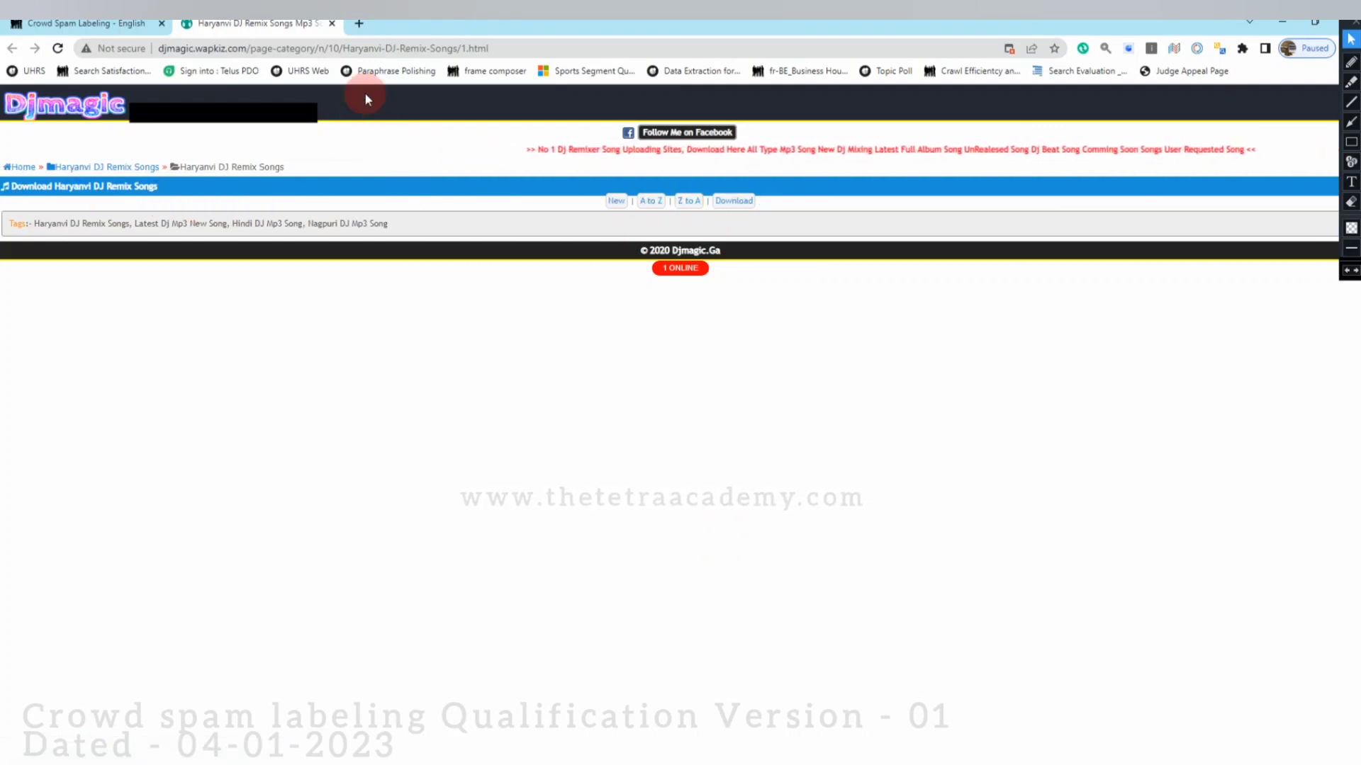
triple_click(328, 223)
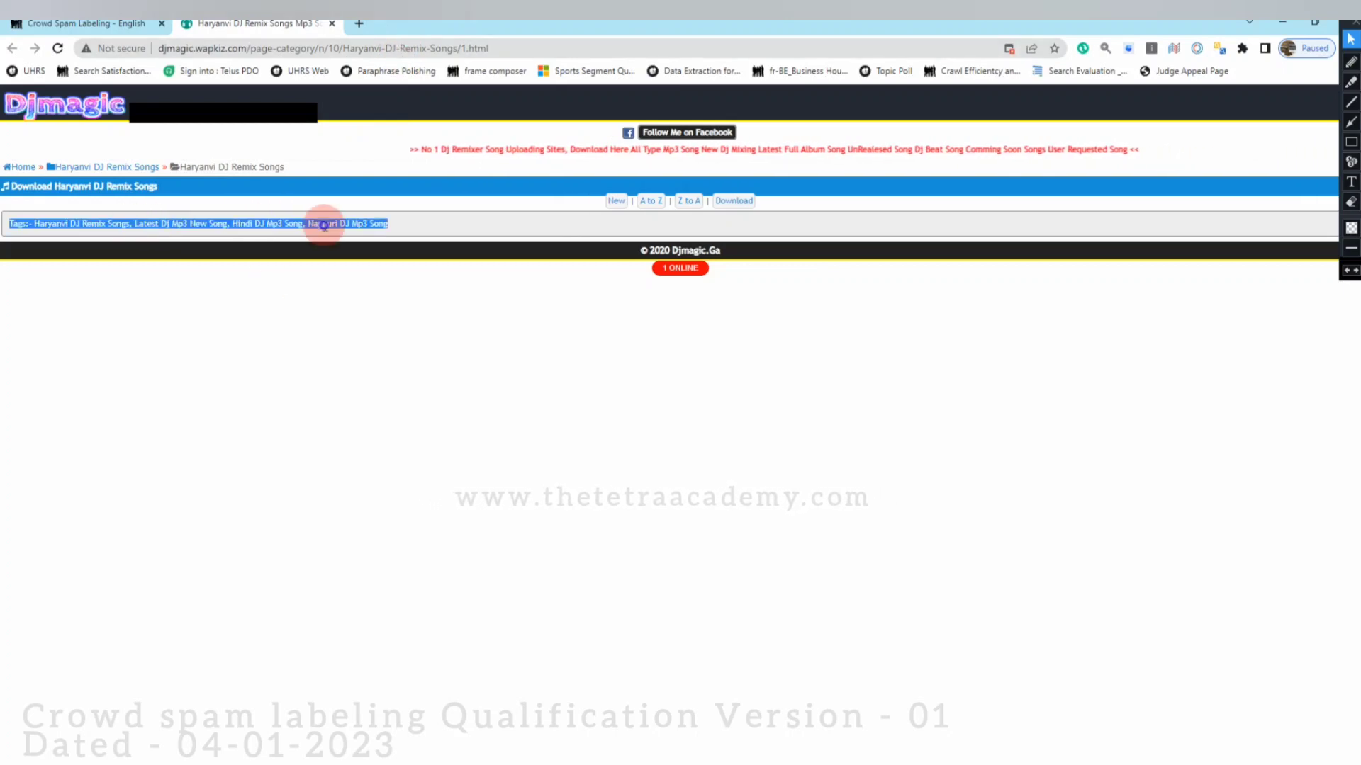
click(528, 224)
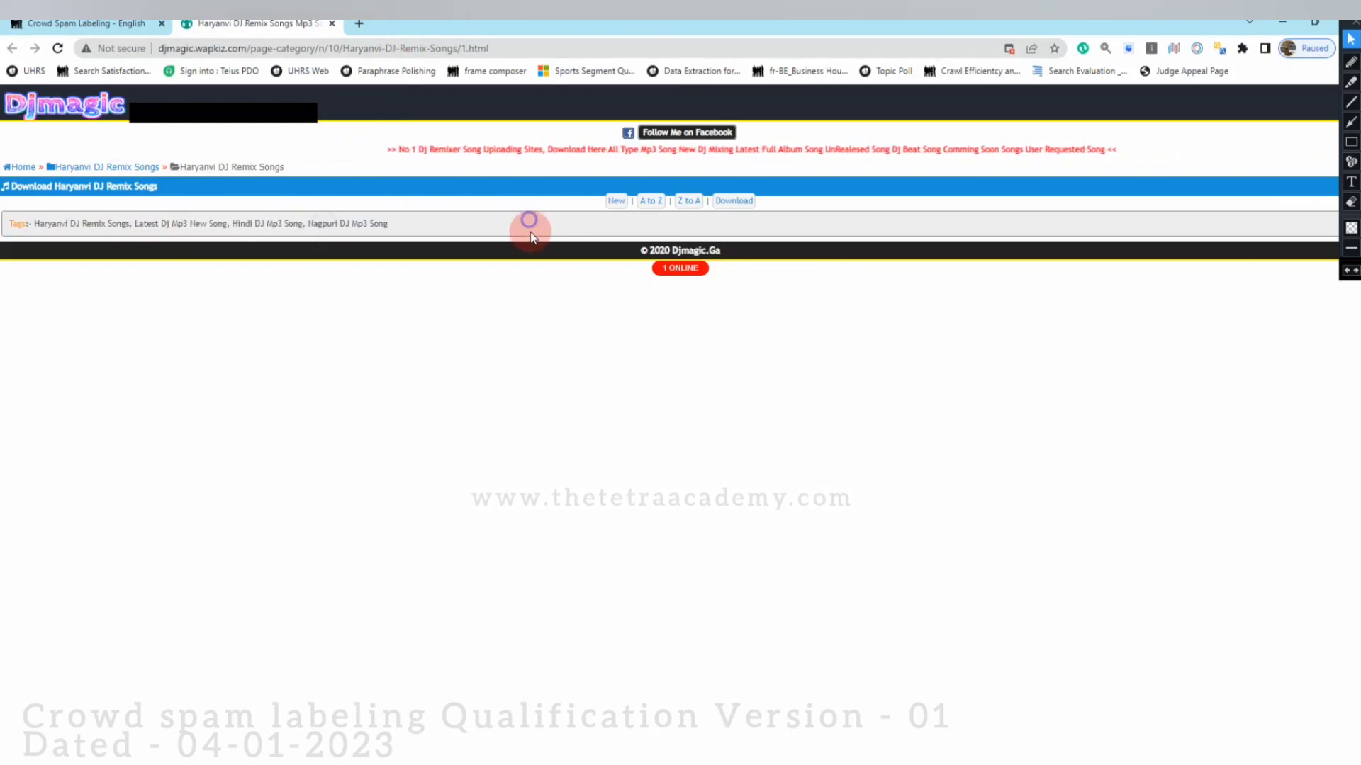
click(672, 273)
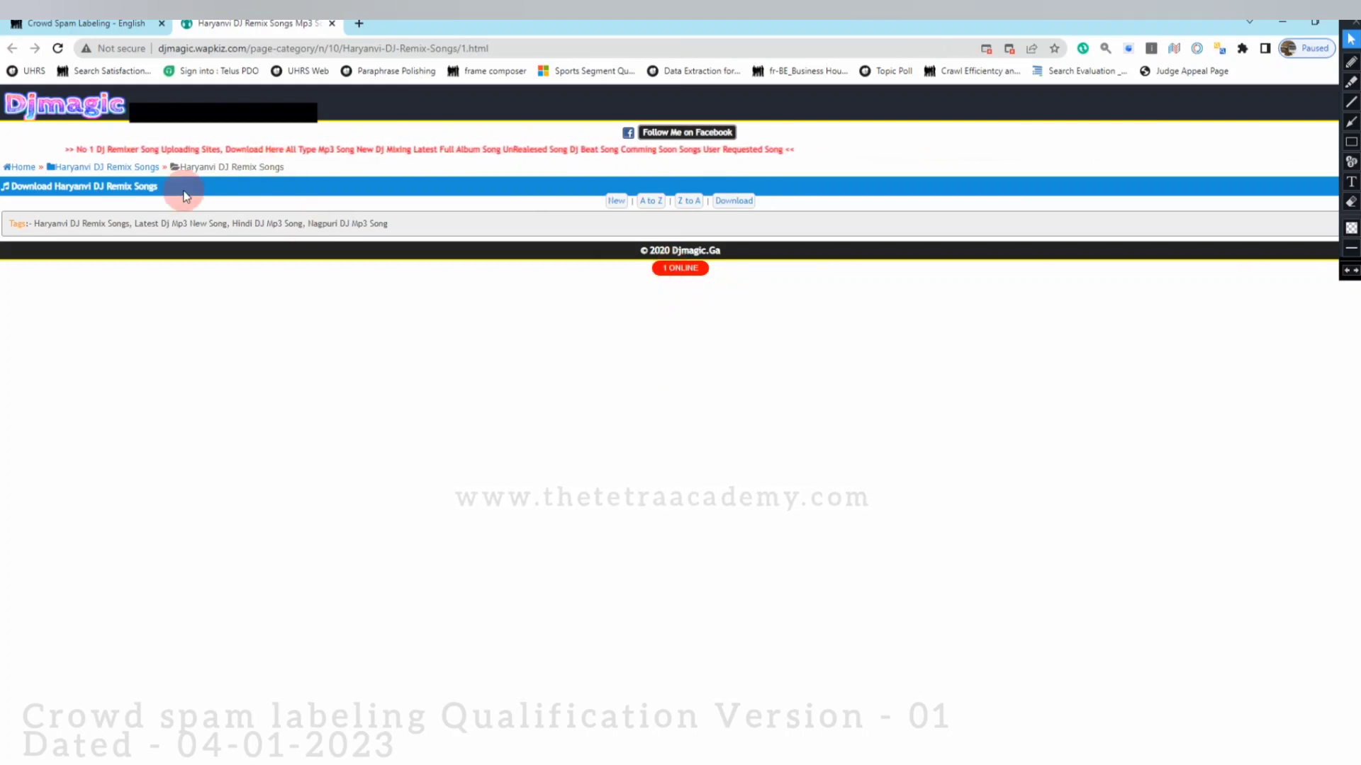
right_click(242, 313)
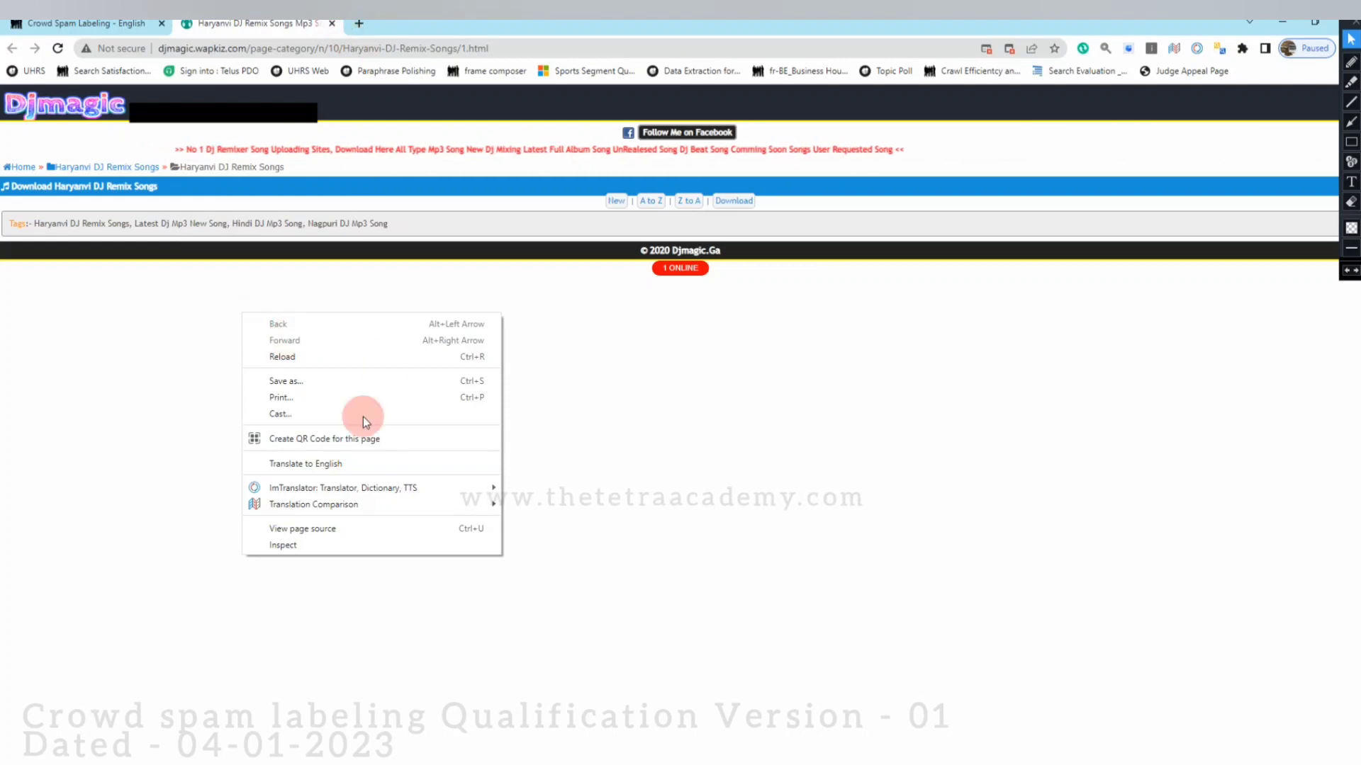
key(ctrl+w)
Reopen the Djmagic page, test its tags and Download Now banner, inspect the blocked pop-ups, and close the site.
click(1219, 166)
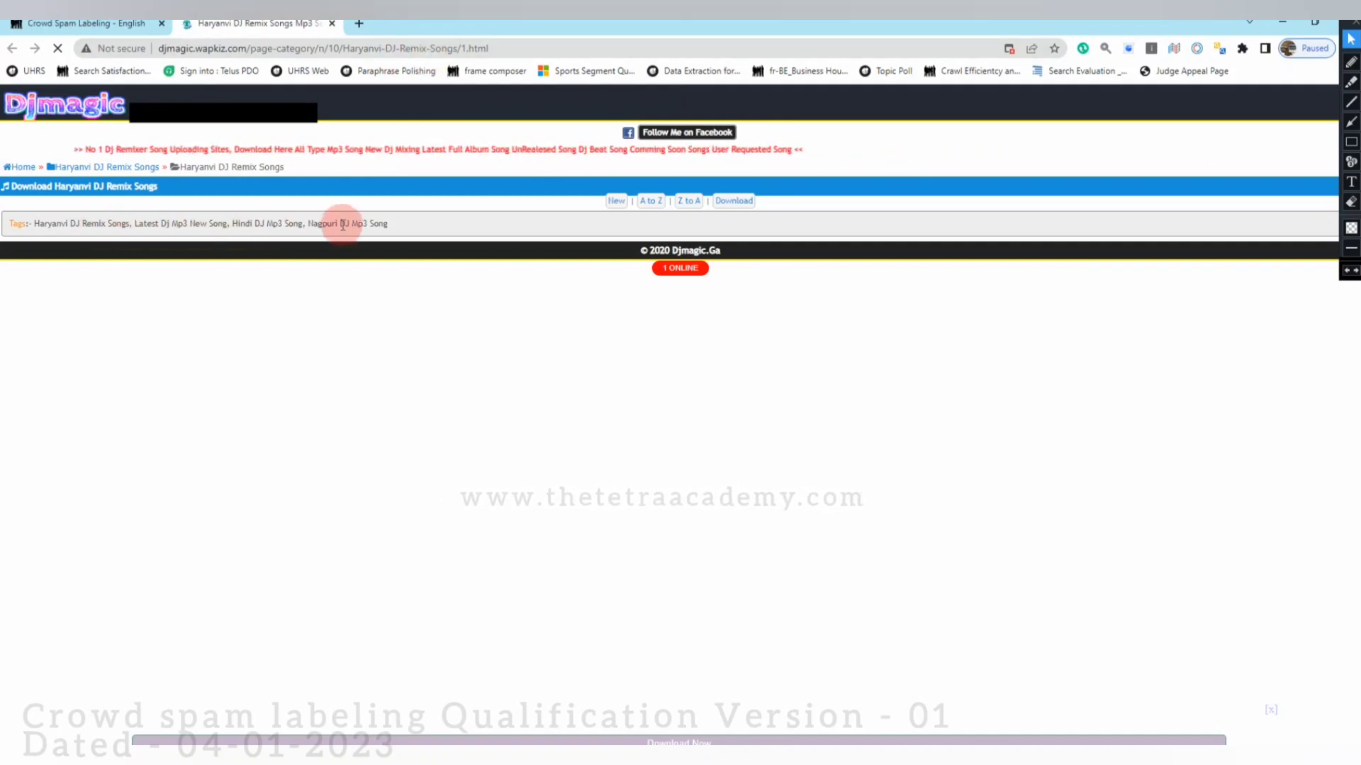
triple_click(55, 224)
click(57, 227)
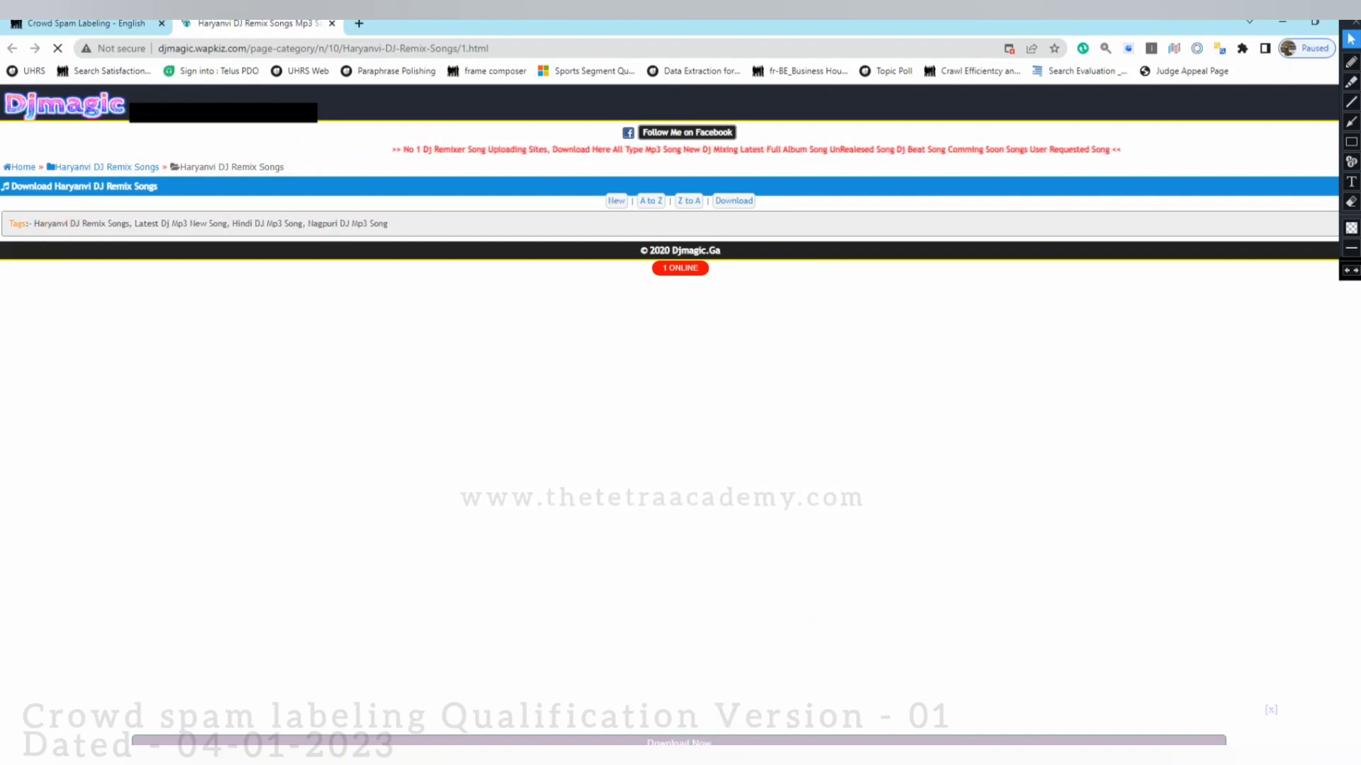
click(683, 743)
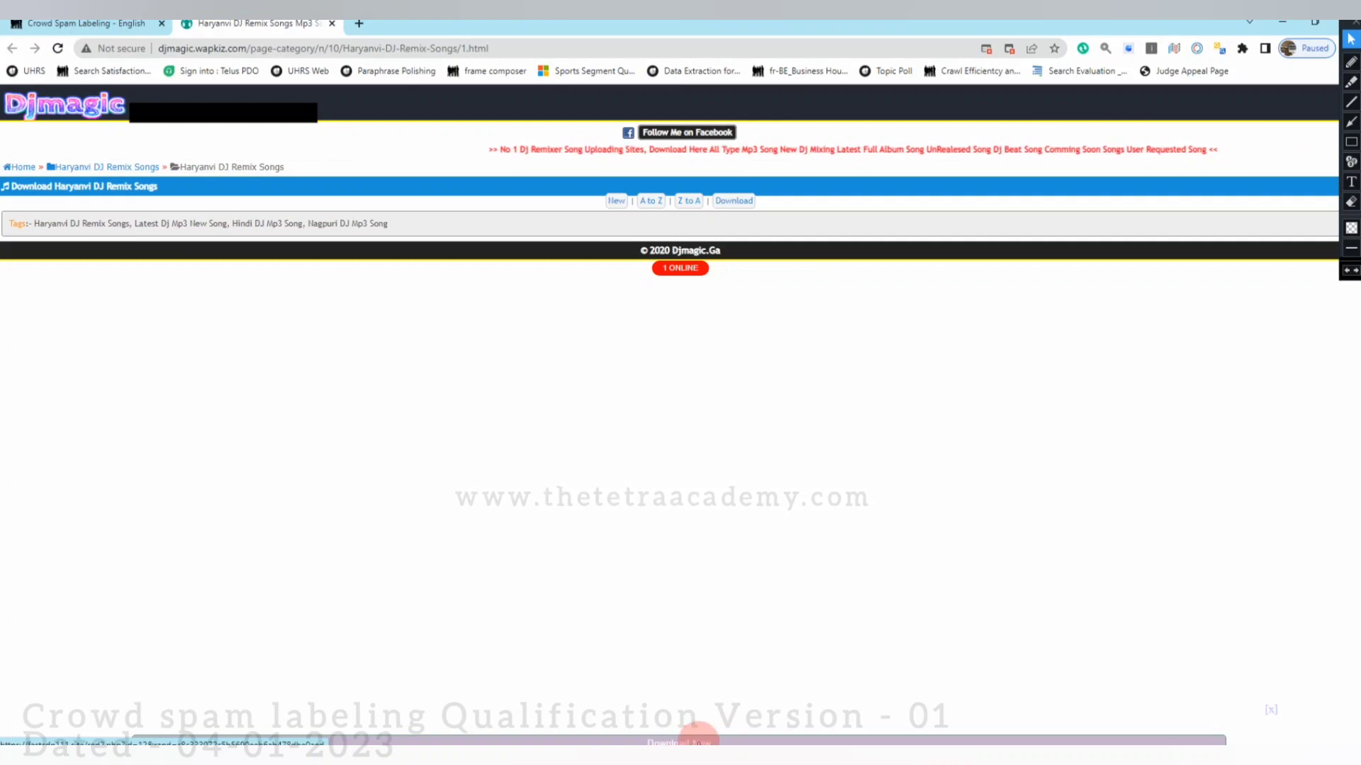
click(986, 50)
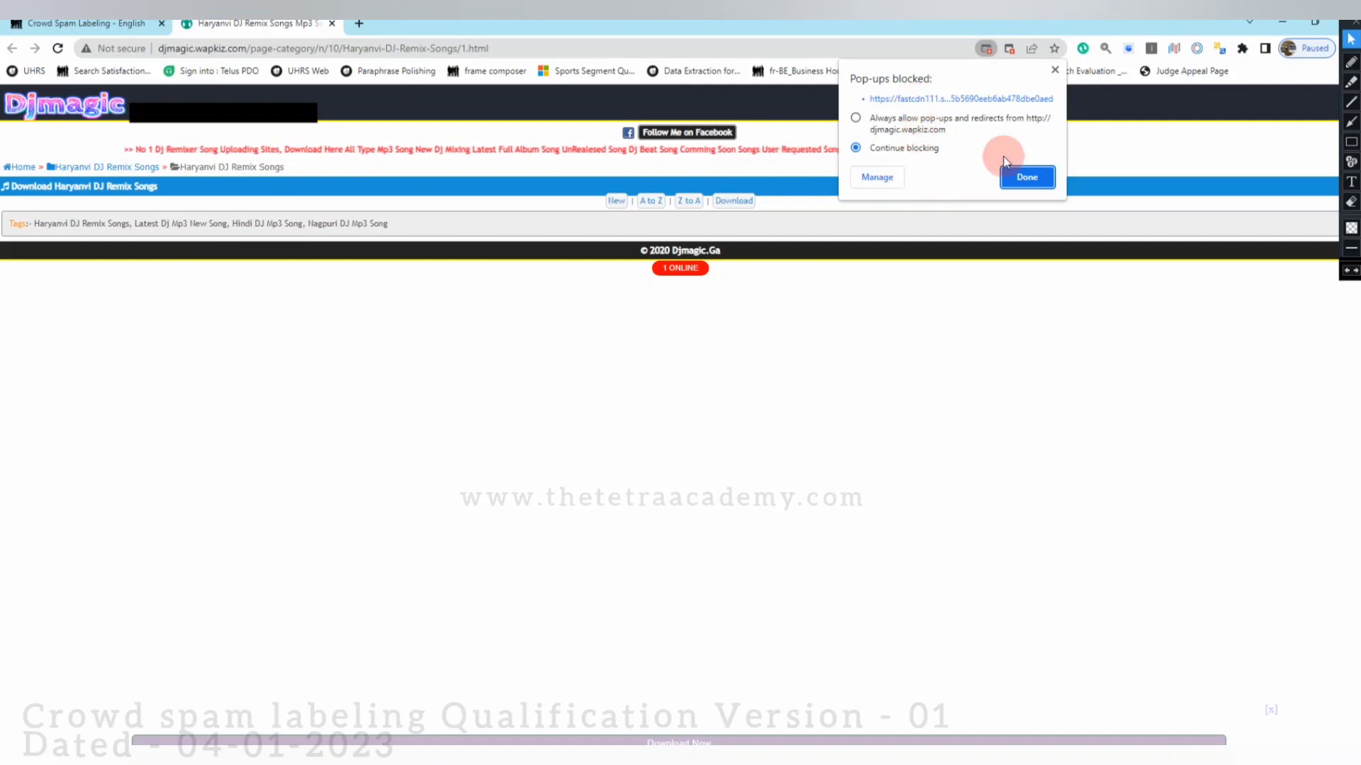
click(458, 181)
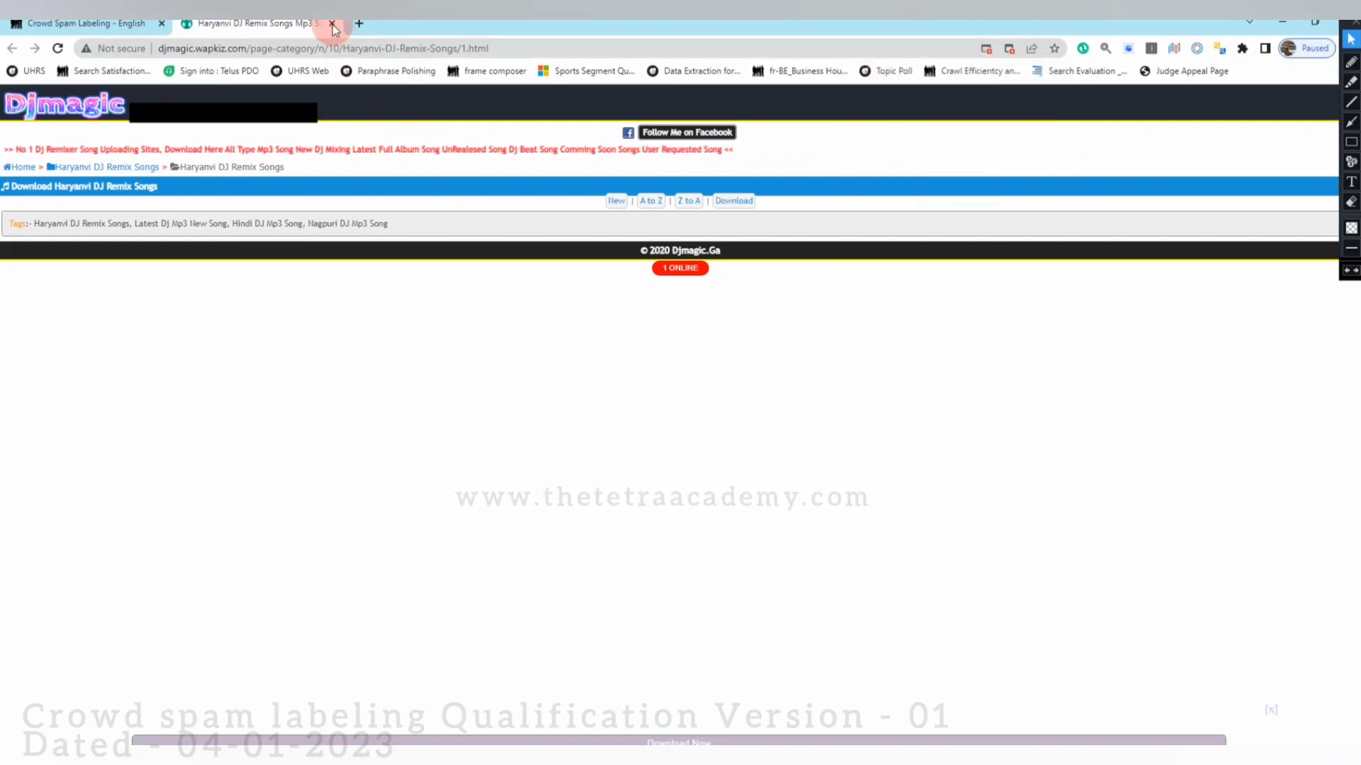
key(ctrl+w)
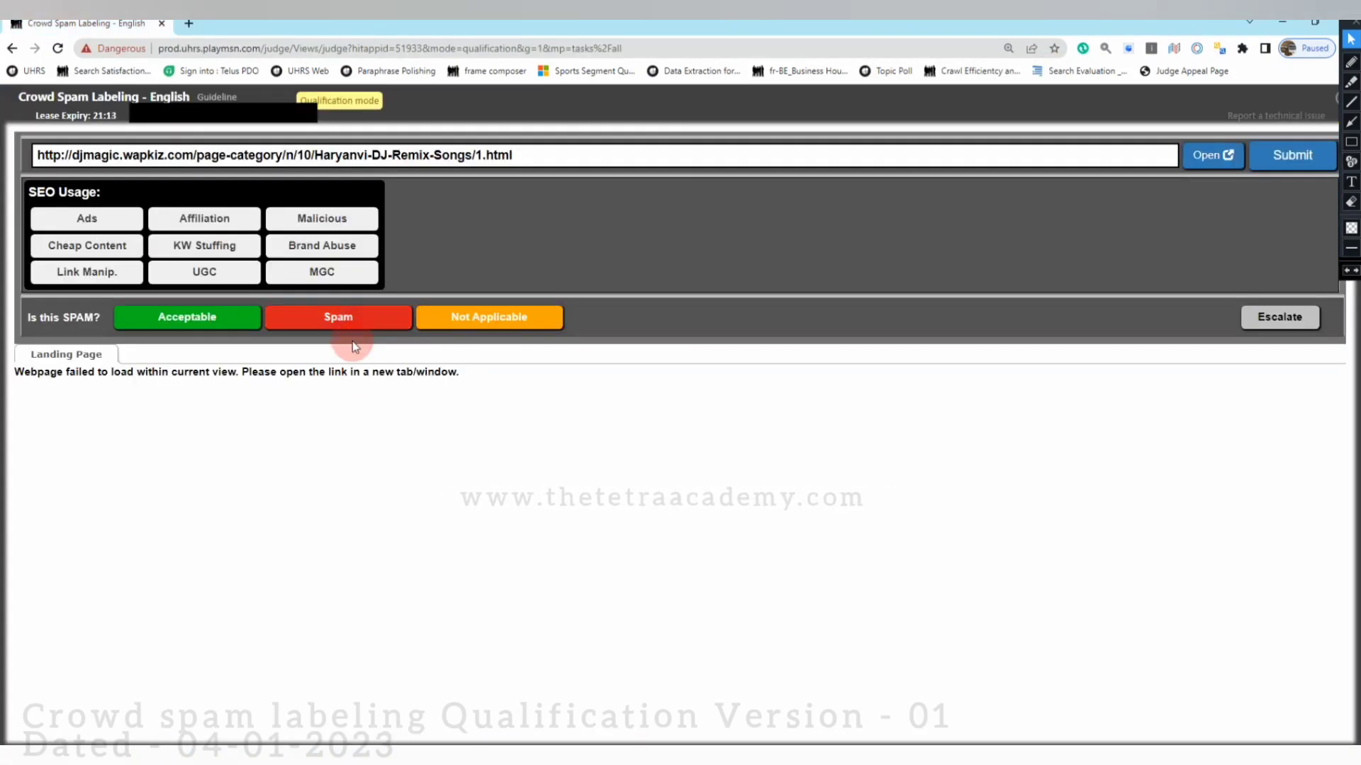
Submit the Djmagic Haryanvi DJ Remix Songs page as Spam with Cheap Content, Ads, UGC and KW Stuffing.
click(88, 248)
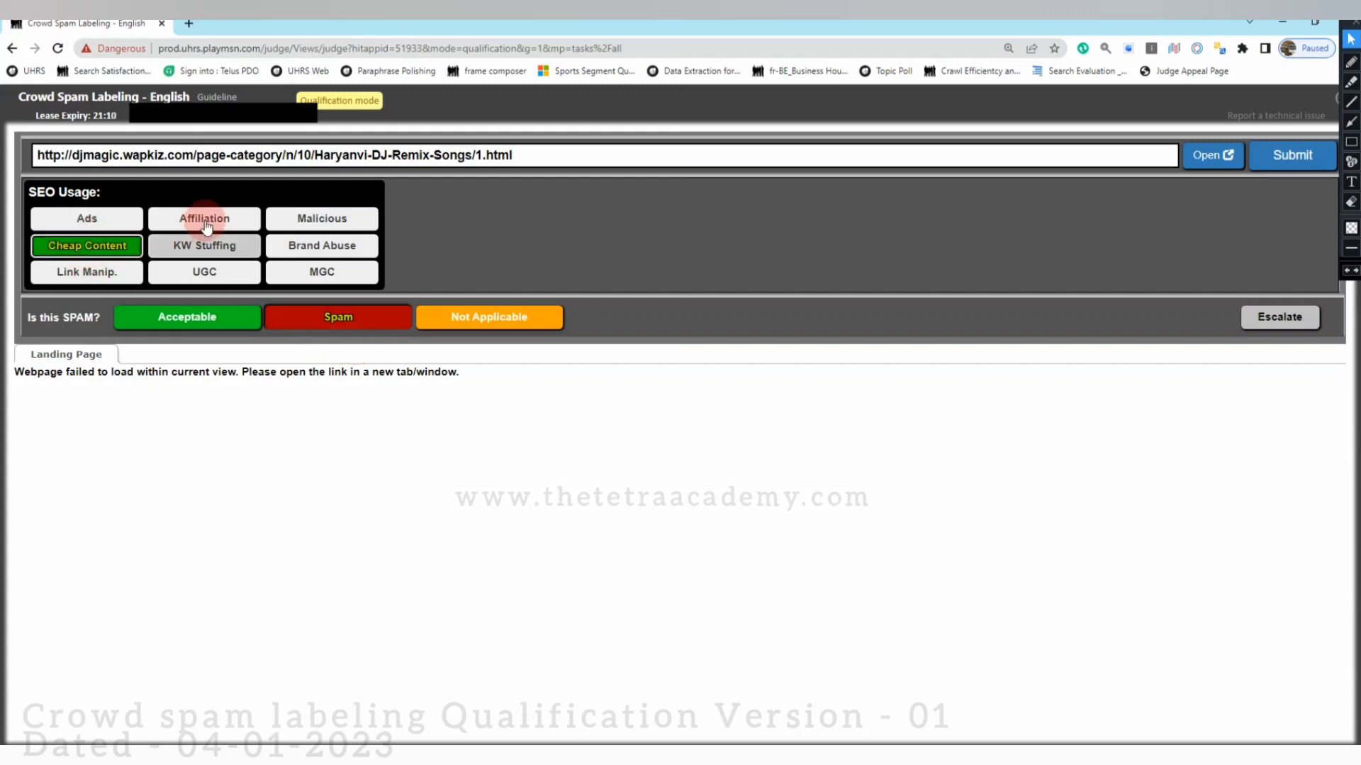
click(90, 218)
click(204, 272)
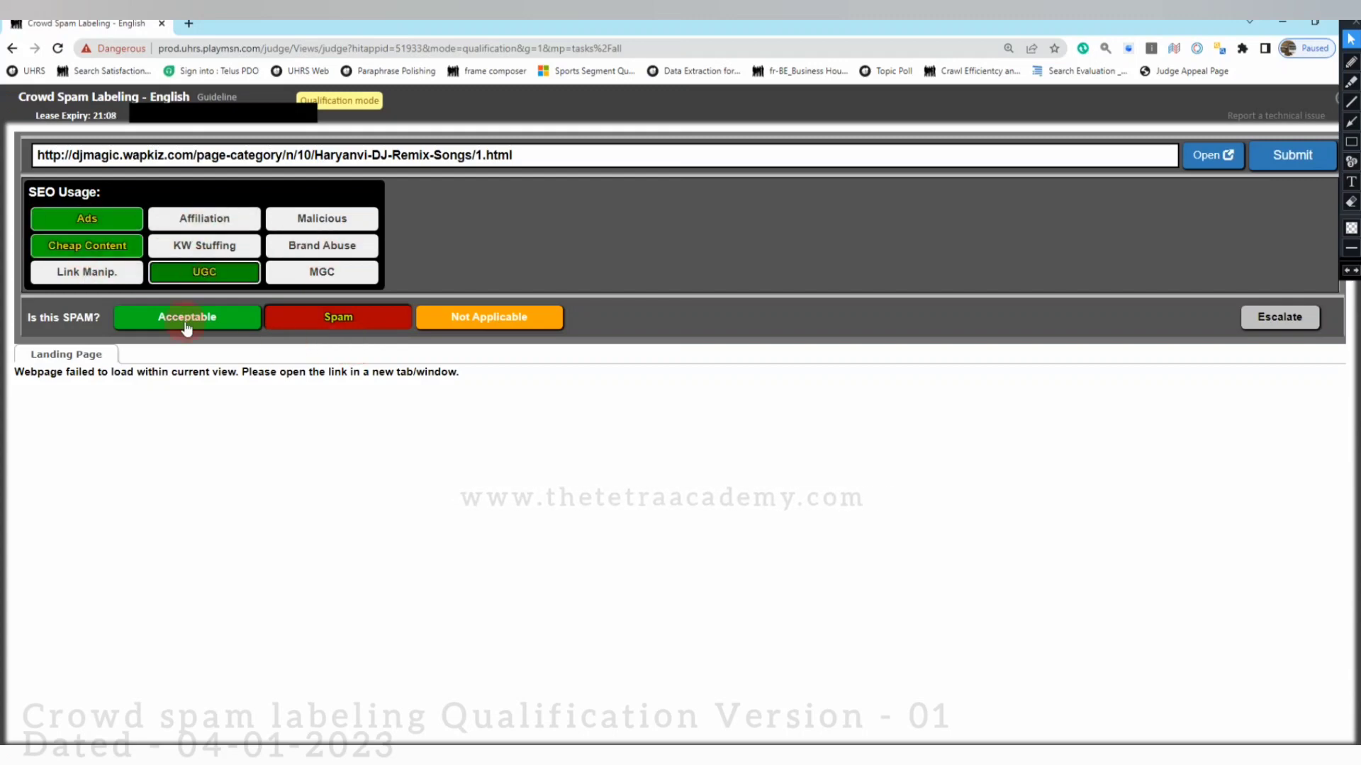
click(201, 248)
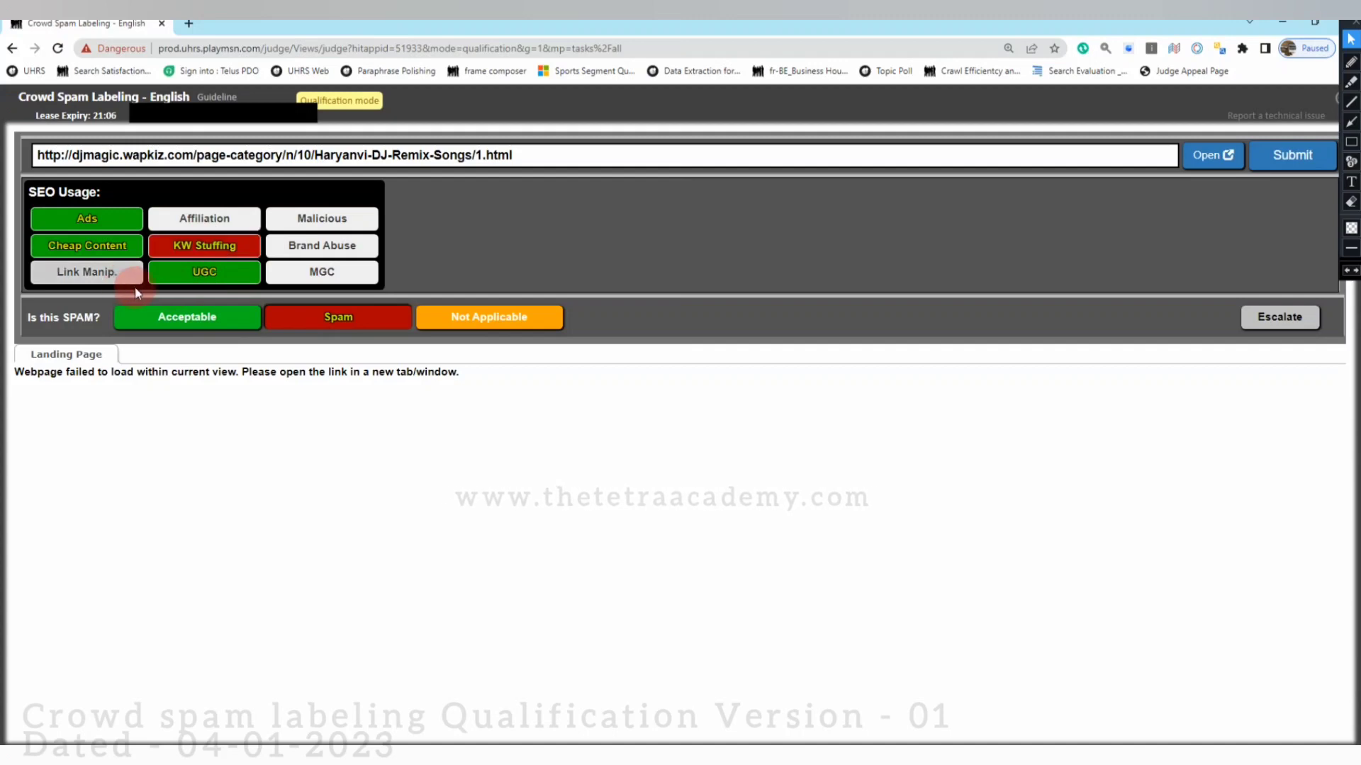
click(1280, 162)
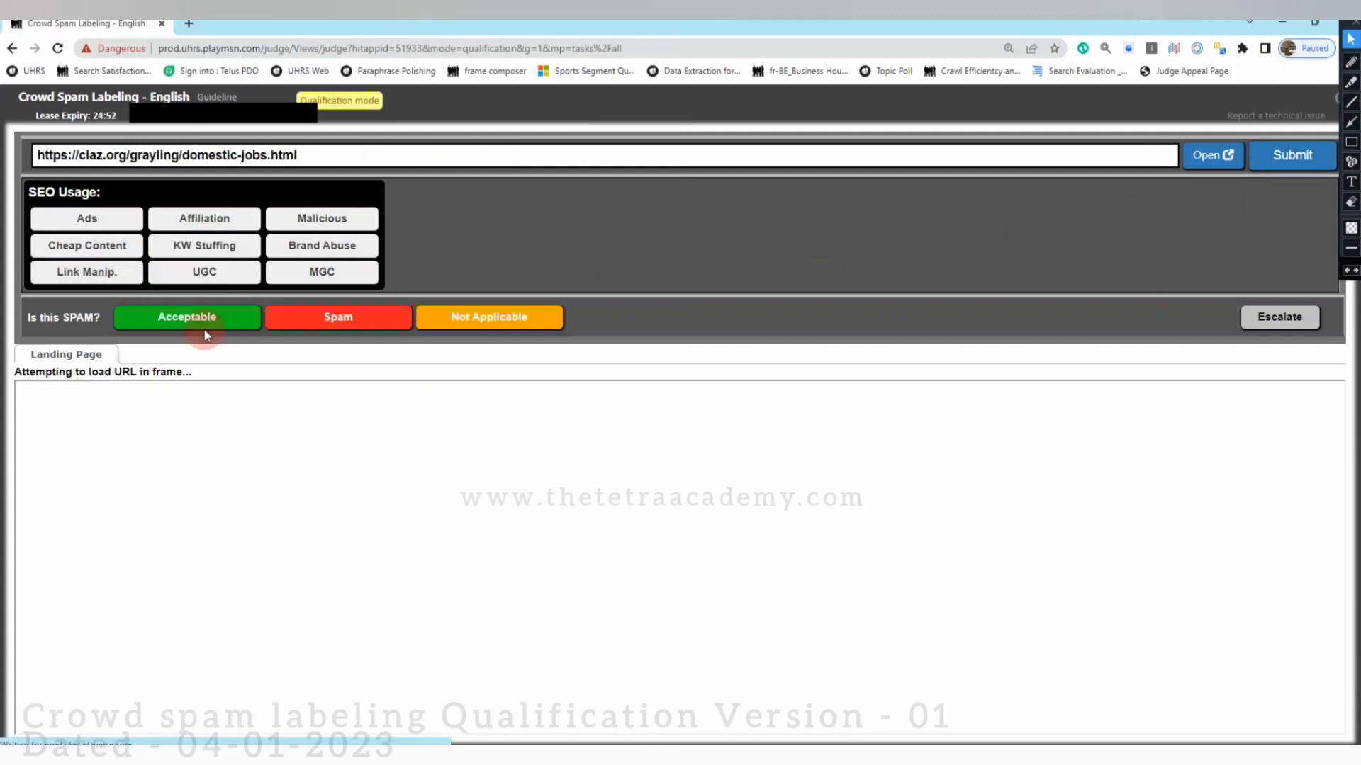
Open the claz.org domestic jobs page, complete its sea otter human check, examine the job listings, and close the site.
click(1212, 156)
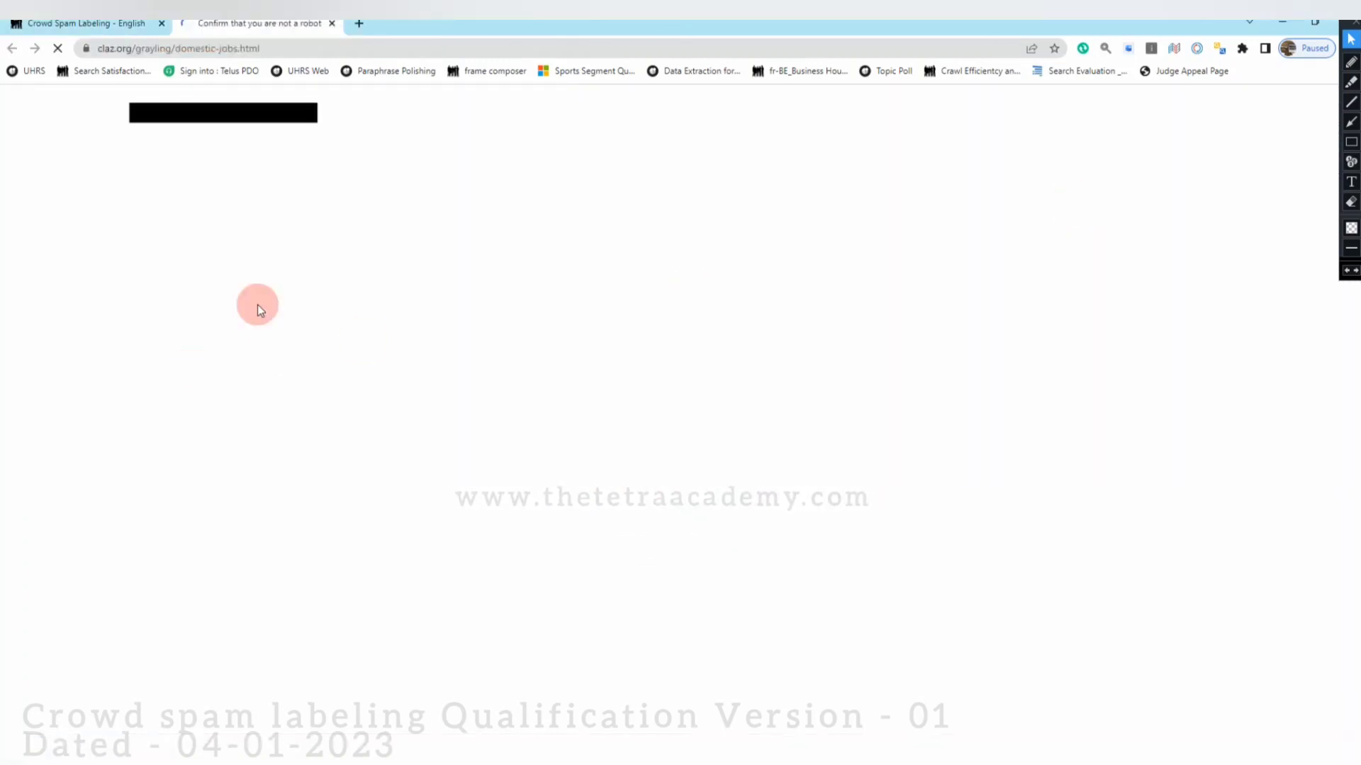
click(142, 24)
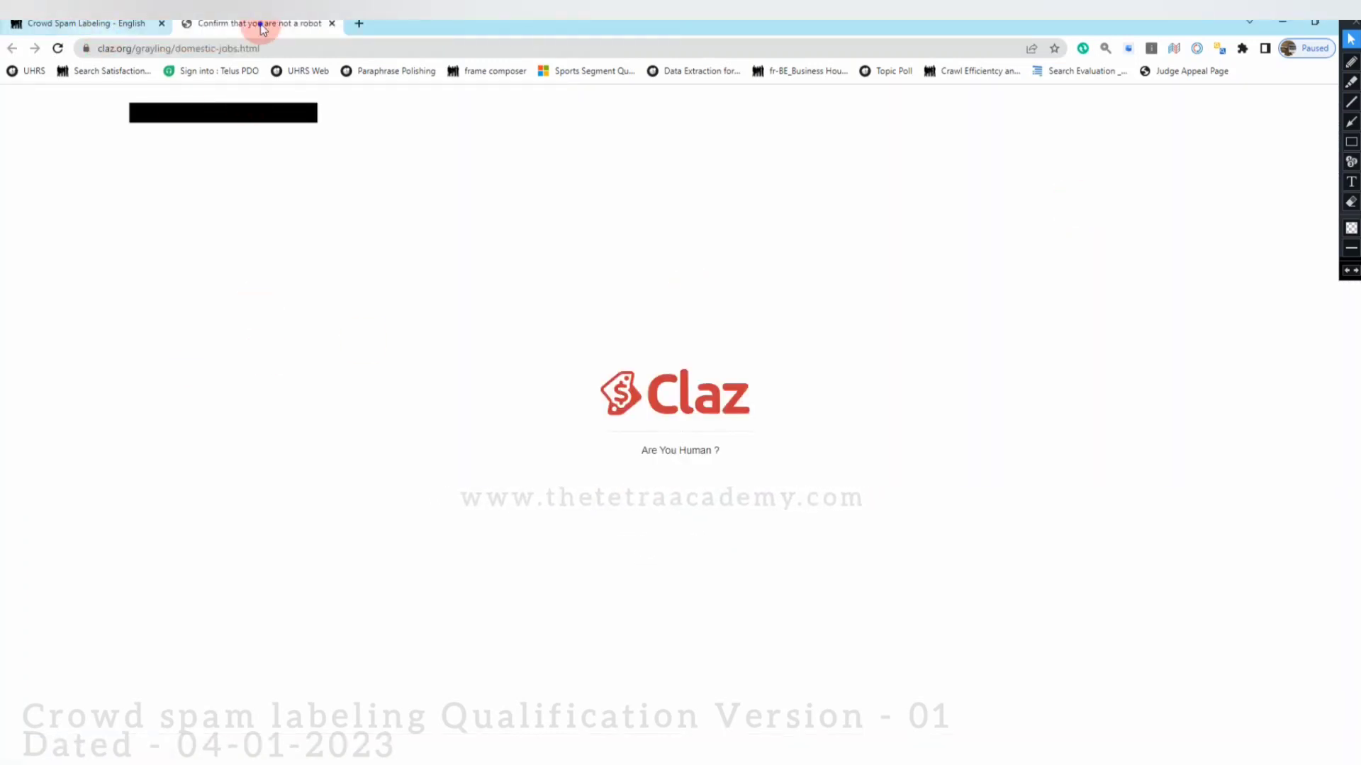
key(ctrl+Tab)
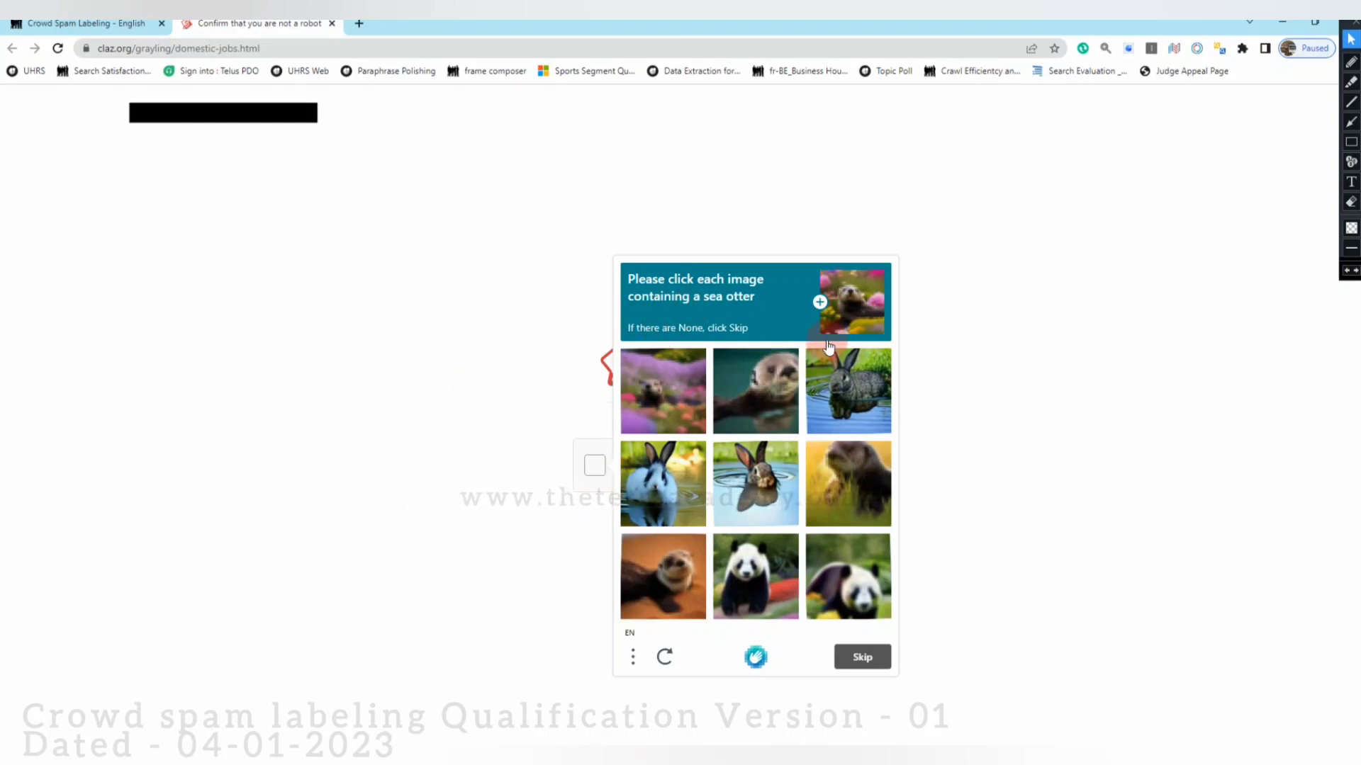
click(843, 481)
click(655, 402)
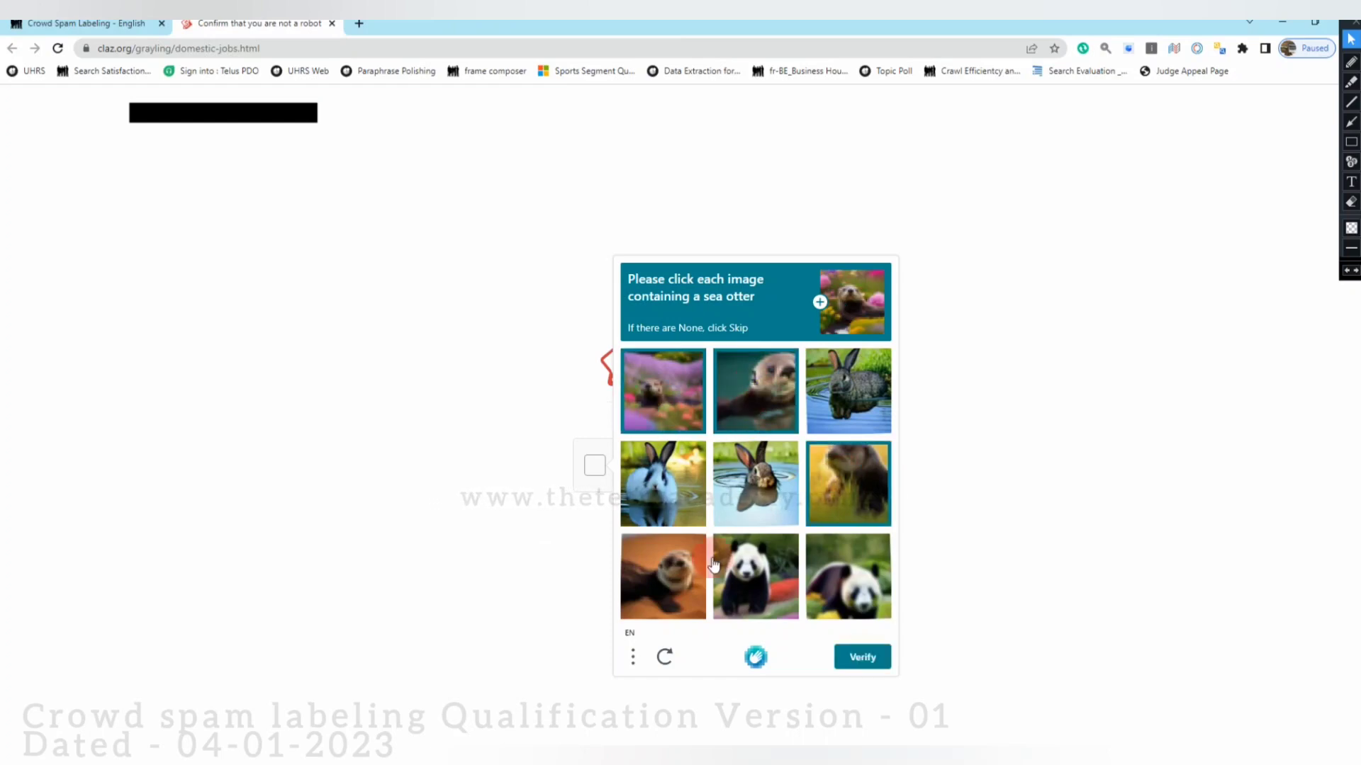
click(862, 688)
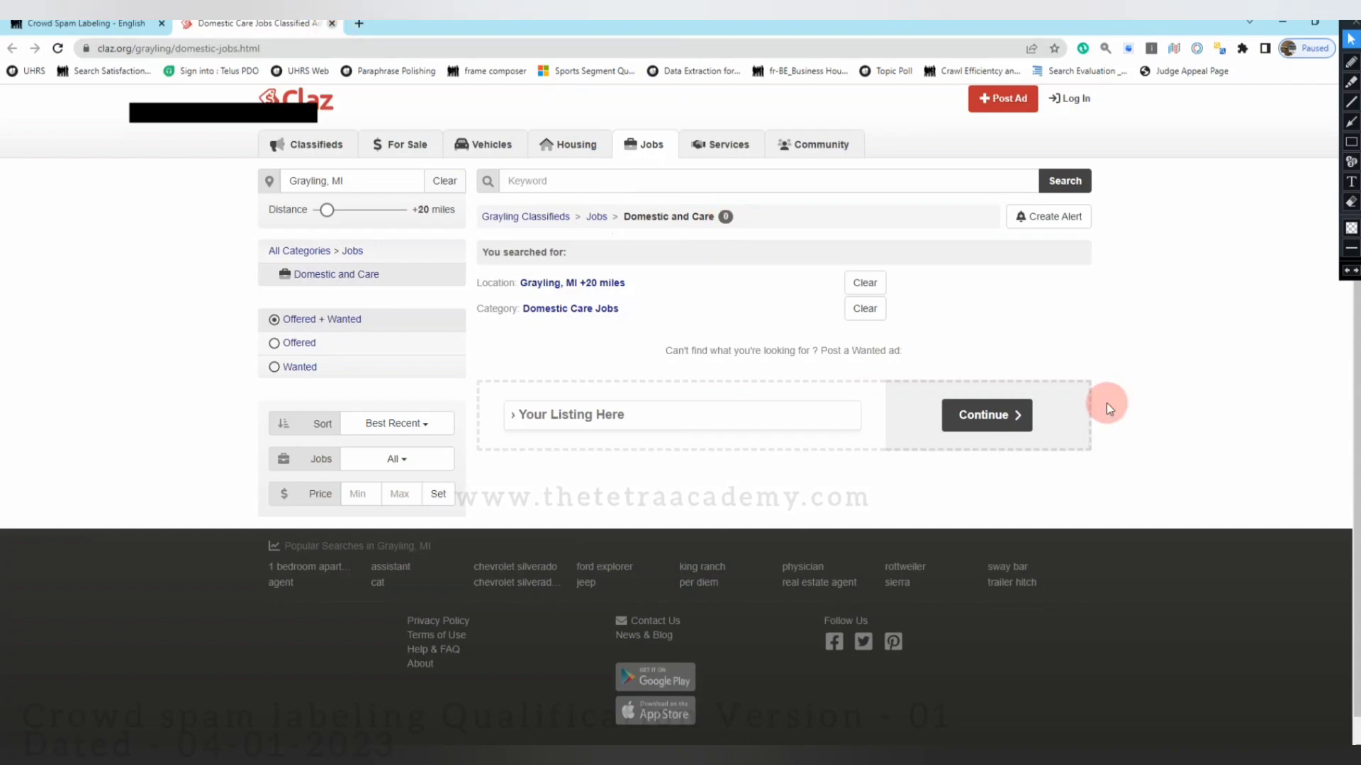
key(ctrl+w)
Submit the claz.org domestic jobs page as Not Applicable with the reason Junk/Error.
click(508, 320)
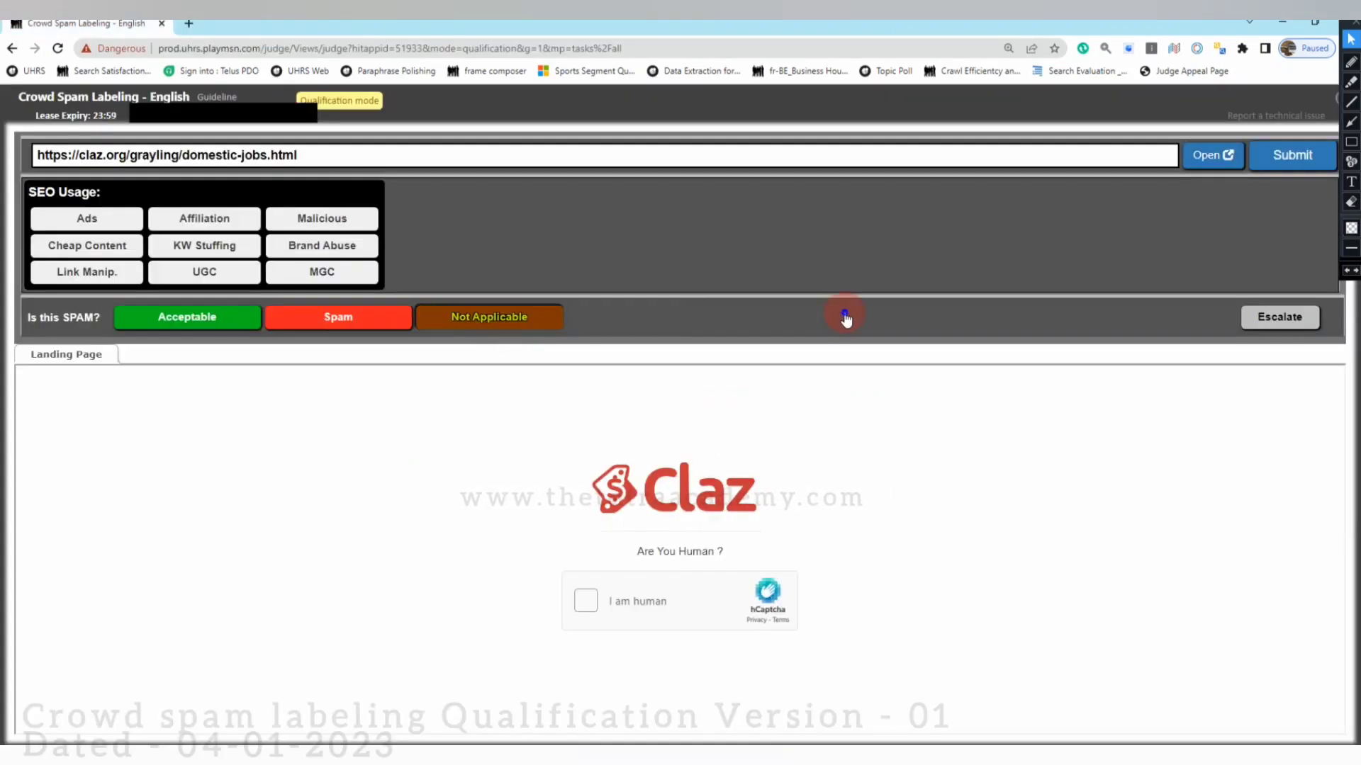
click(836, 317)
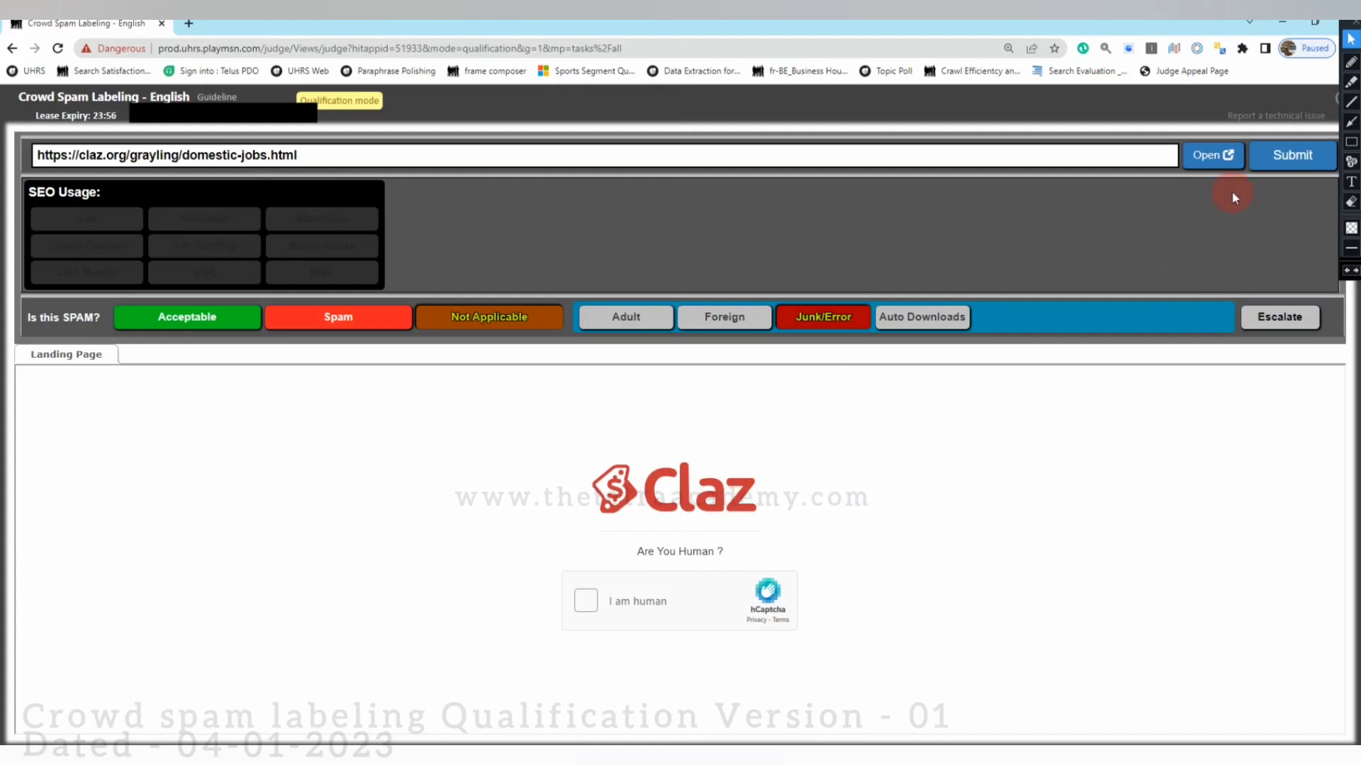
click(1275, 156)
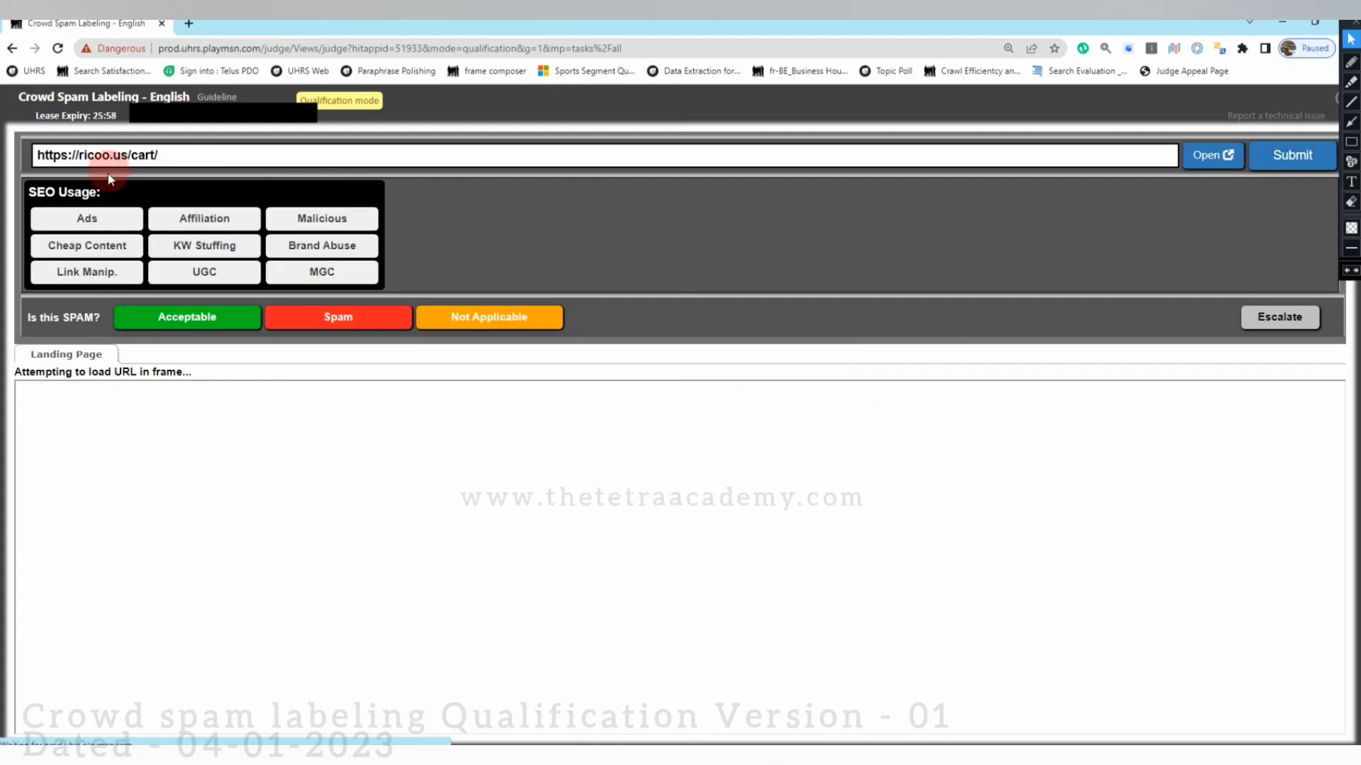
Open the ricoo.us cart page and examine its whole content, from the shopping cart header to the product category tiles.
click(1205, 156)
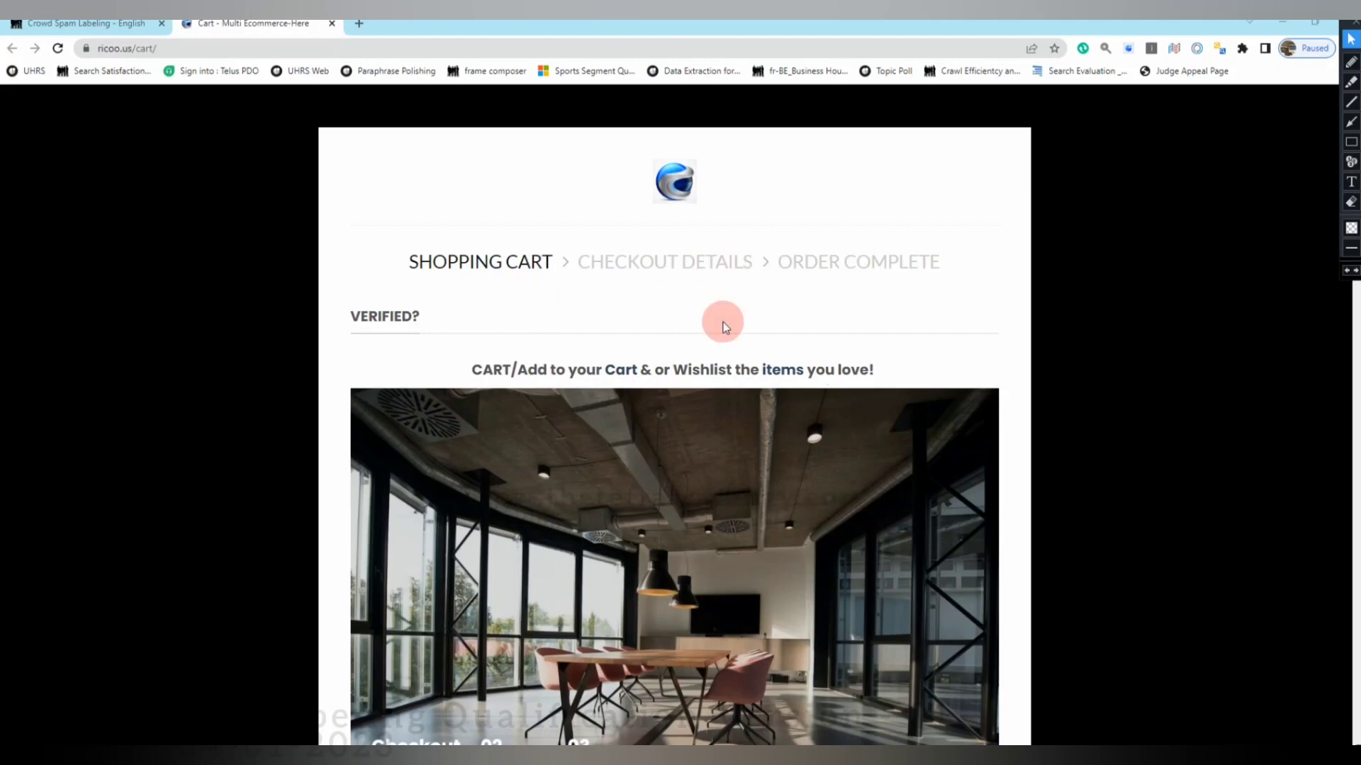
scroll(711, 323, down, 2)
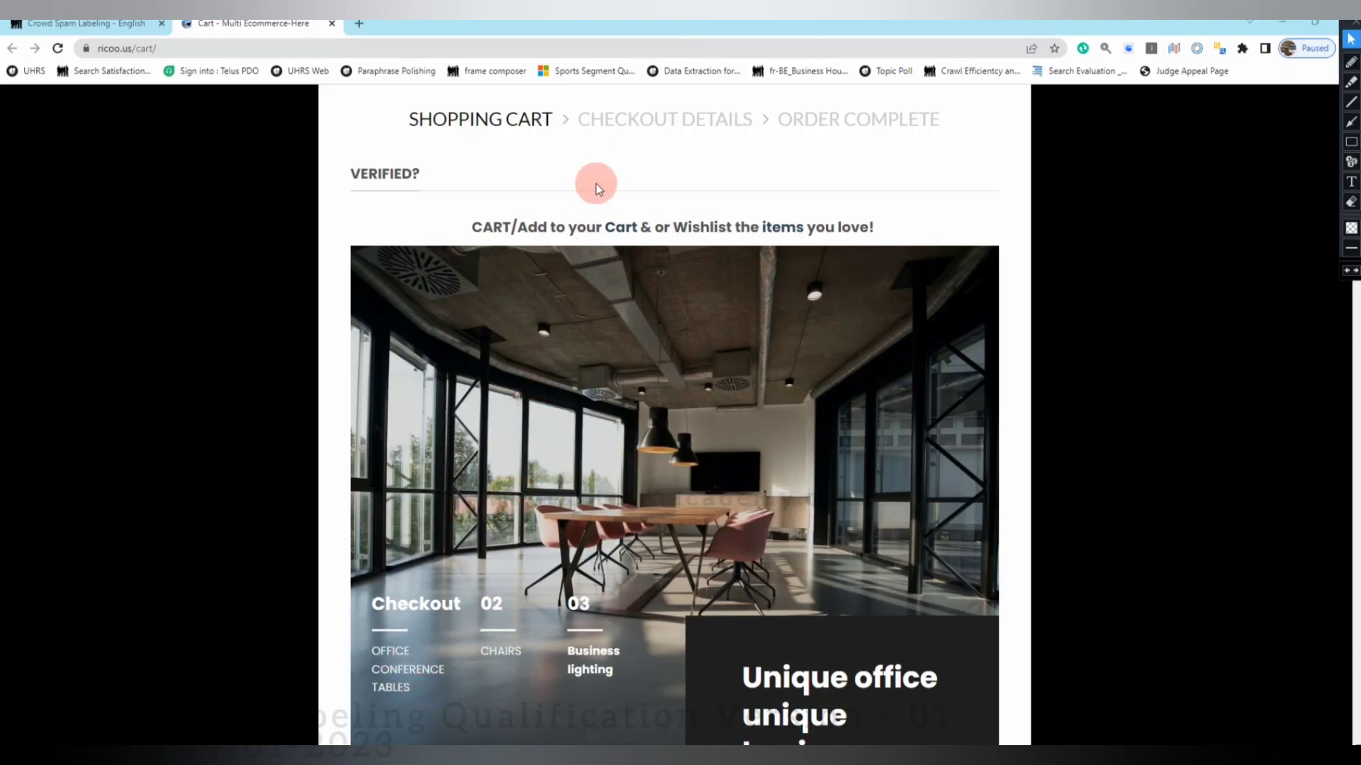
scroll(597, 188, down, 10)
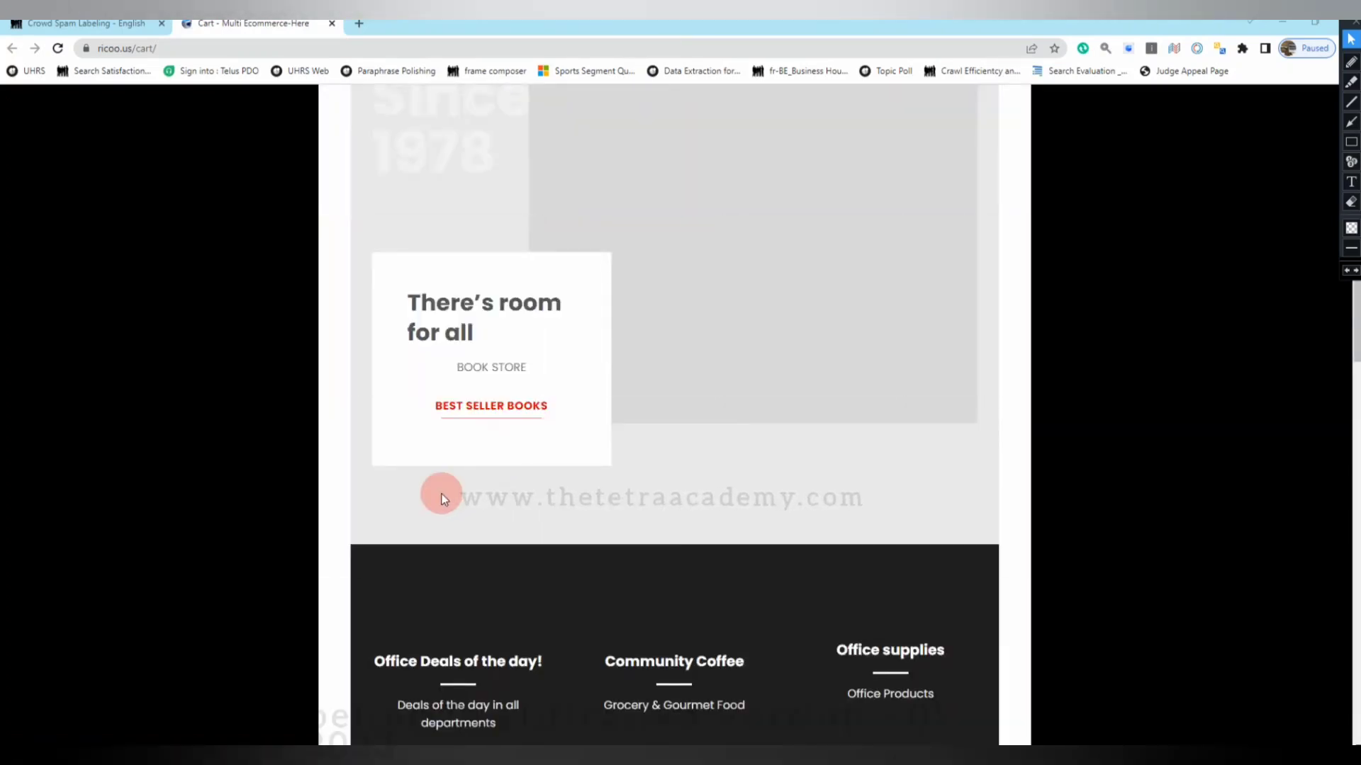
scroll(863, 514, down, 2)
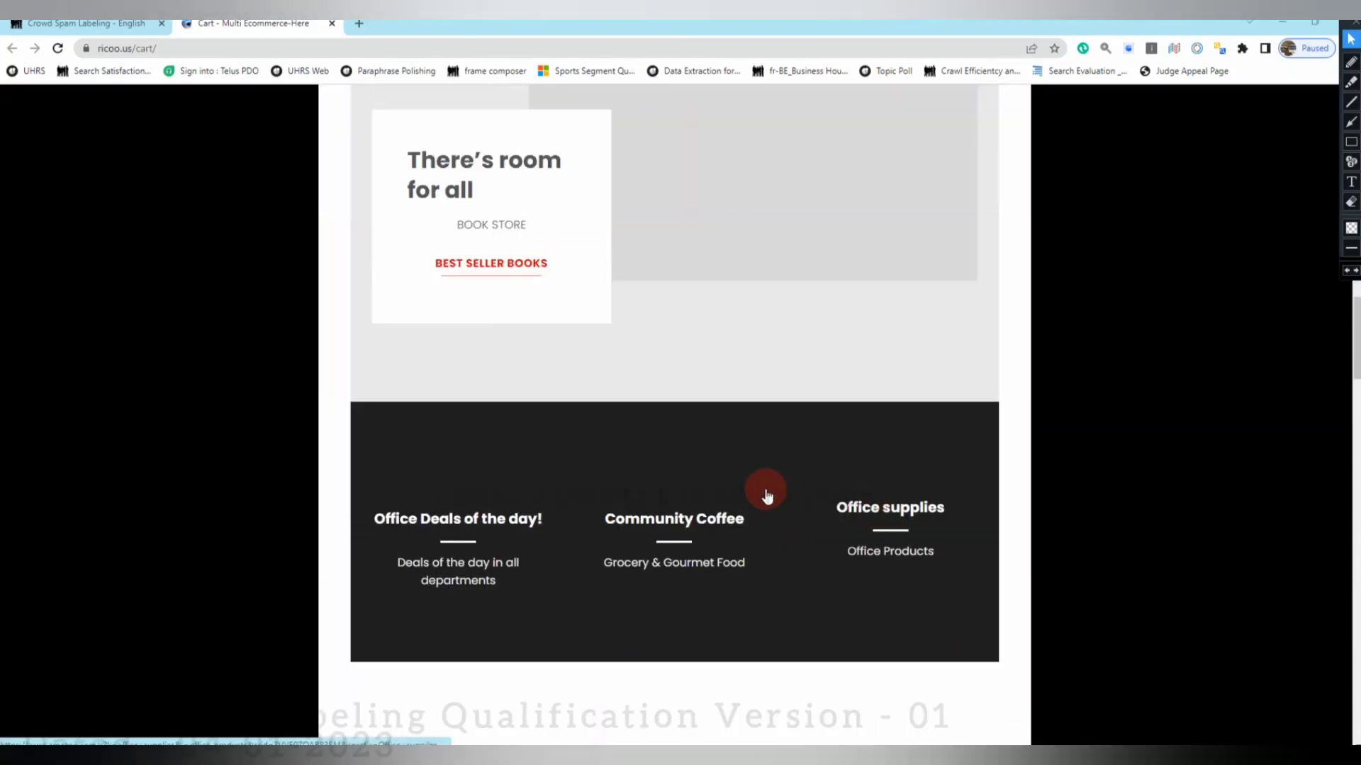
scroll(744, 489, down, 2)
scroll(669, 474, up, 5)
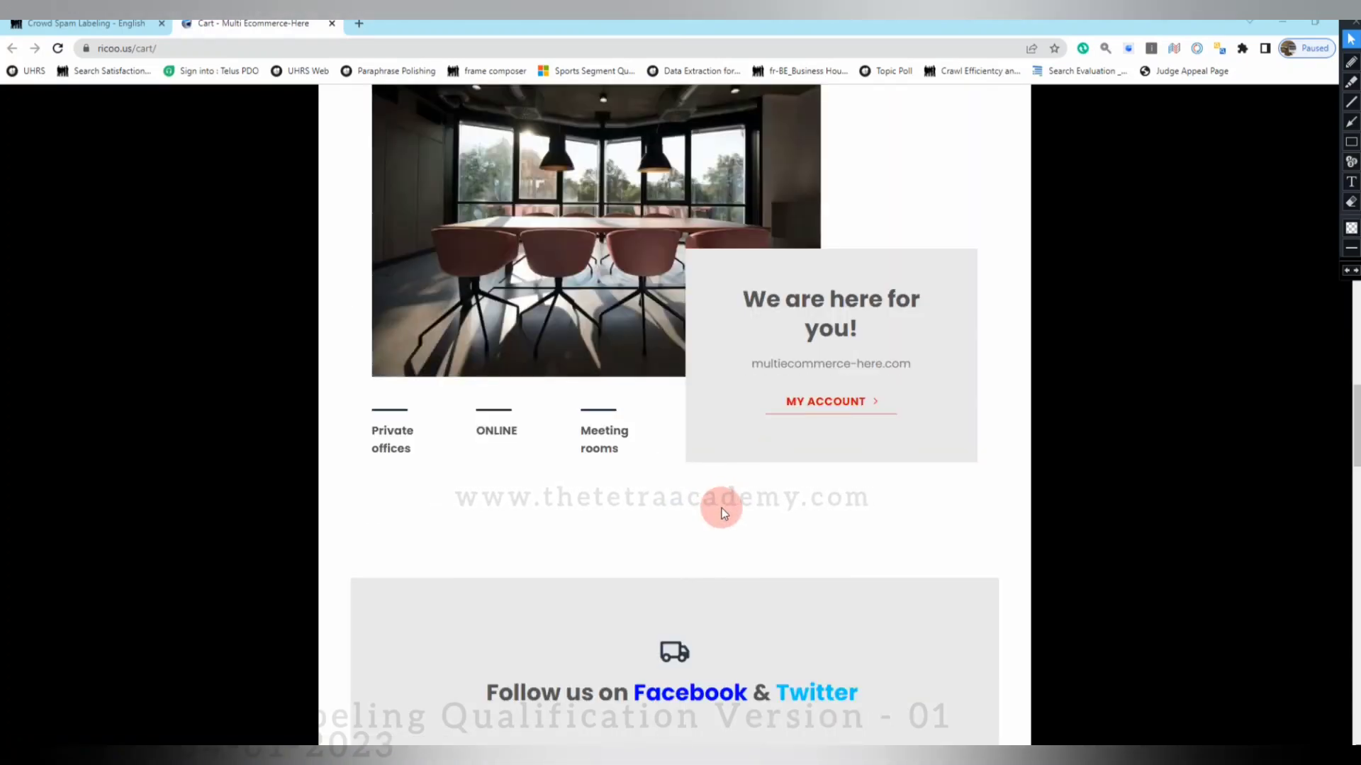
scroll(740, 520, down, 8)
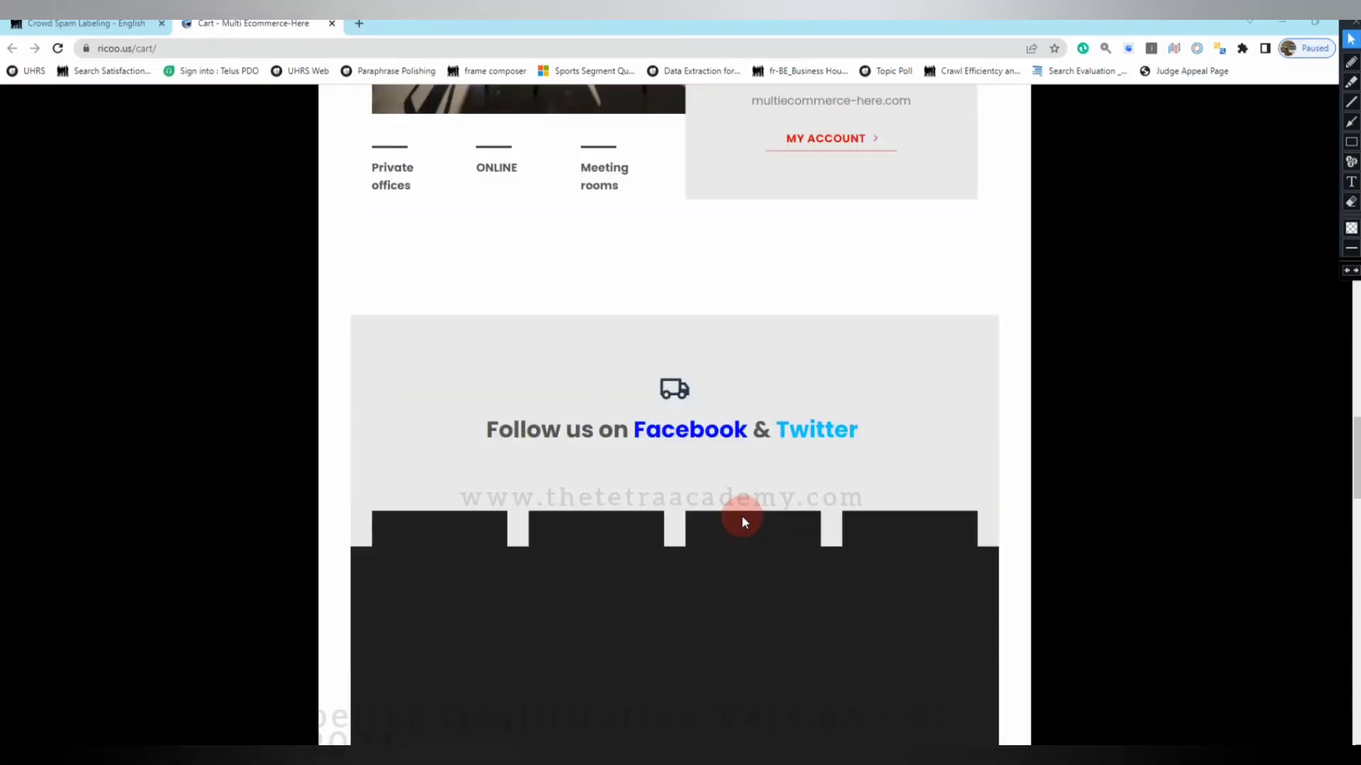
scroll(742, 517, down, 7)
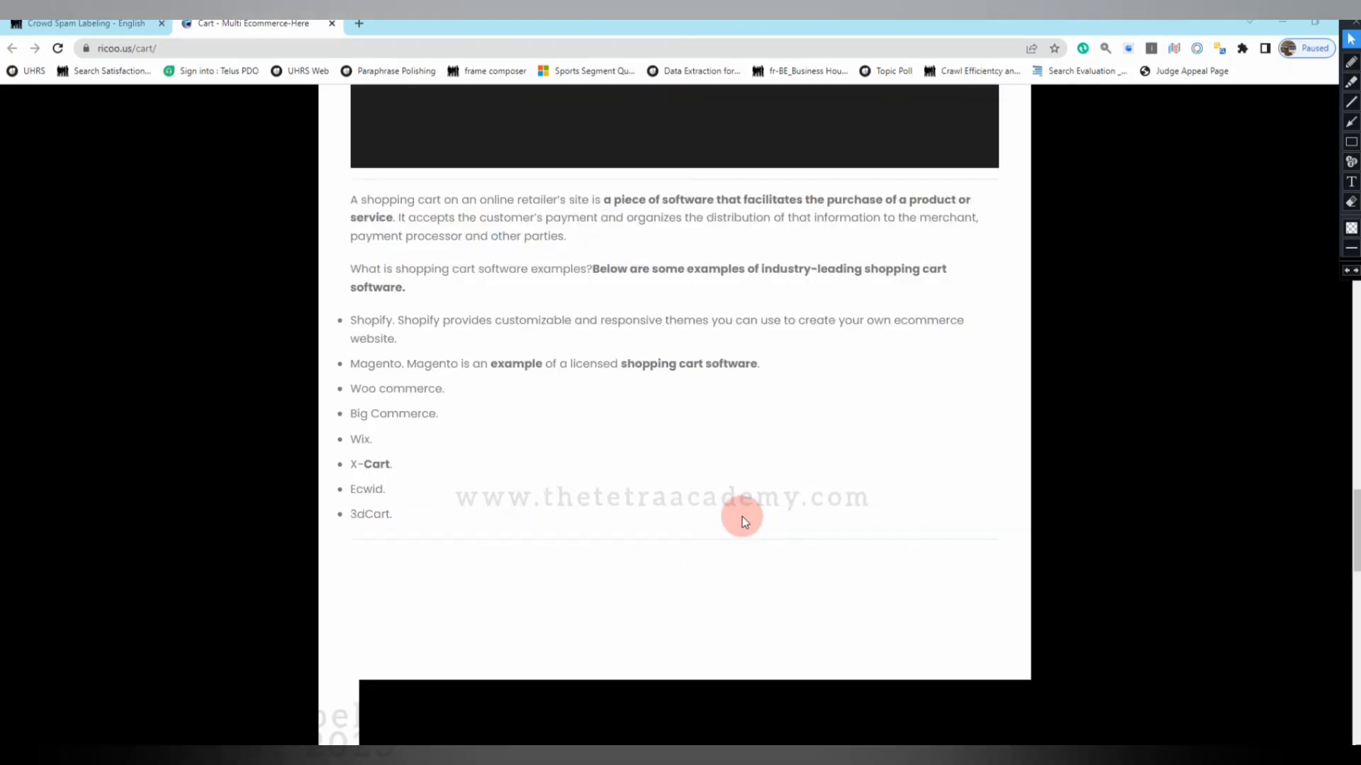
scroll(538, 370, down, 6)
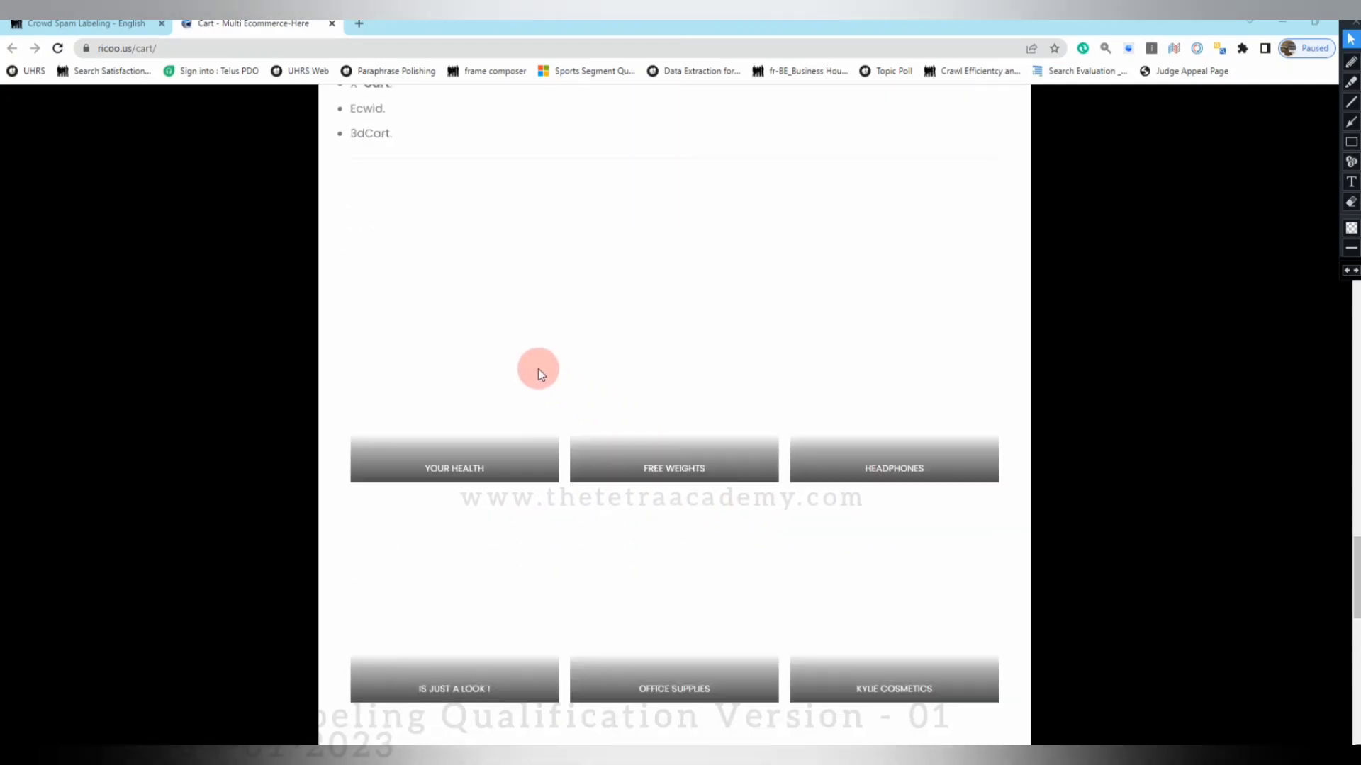
scroll(538, 368, up, 20)
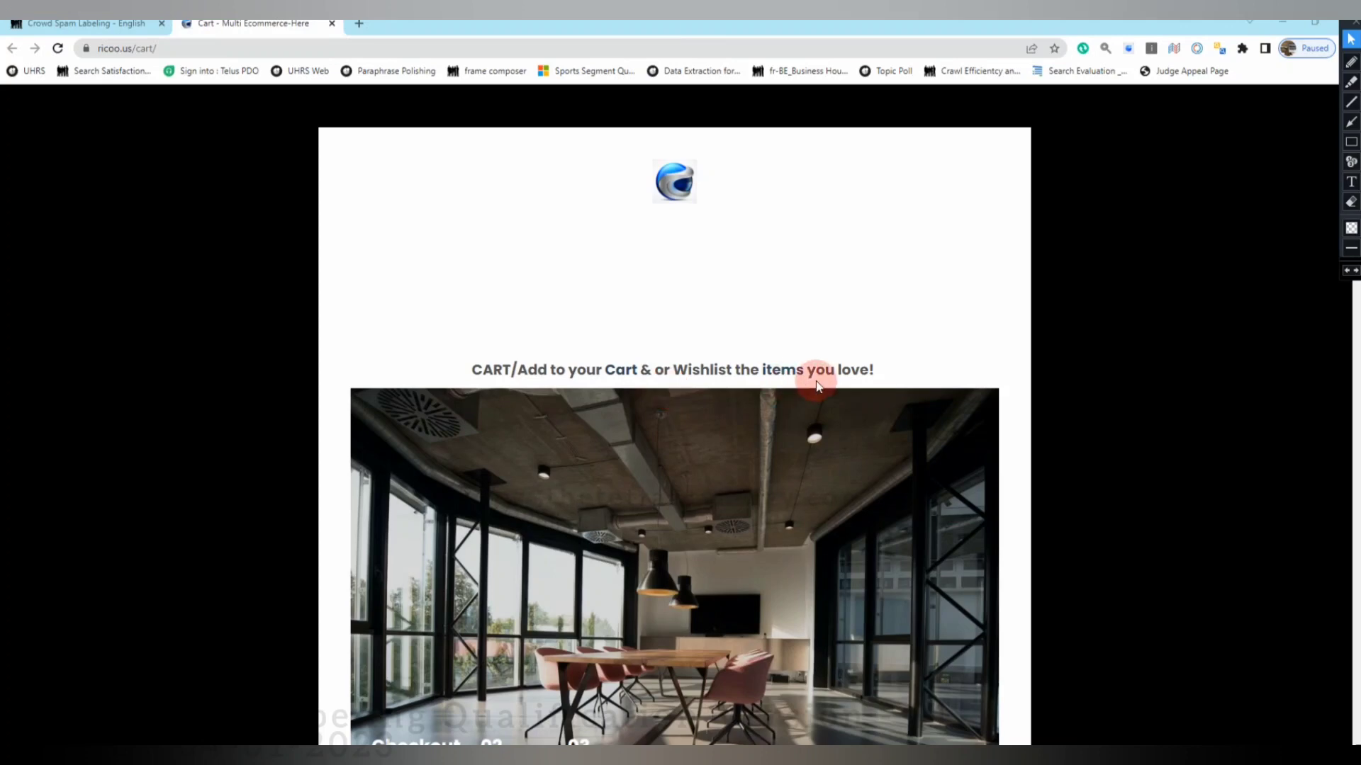
Check the cart page's office furniture, Glass Cleaner, Best Seller Books and Office supplies sections again for product links.
scroll(815, 381, down, 2)
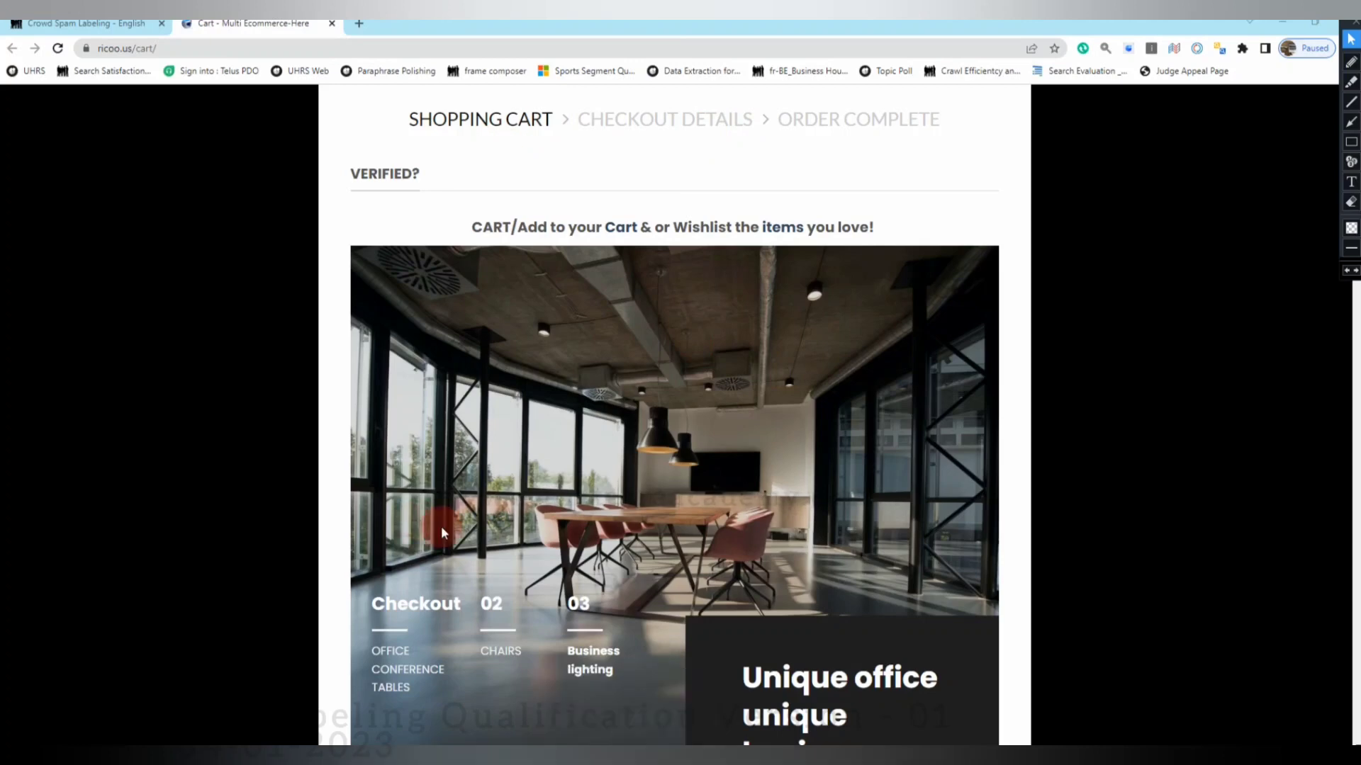
scroll(441, 530, down, 3)
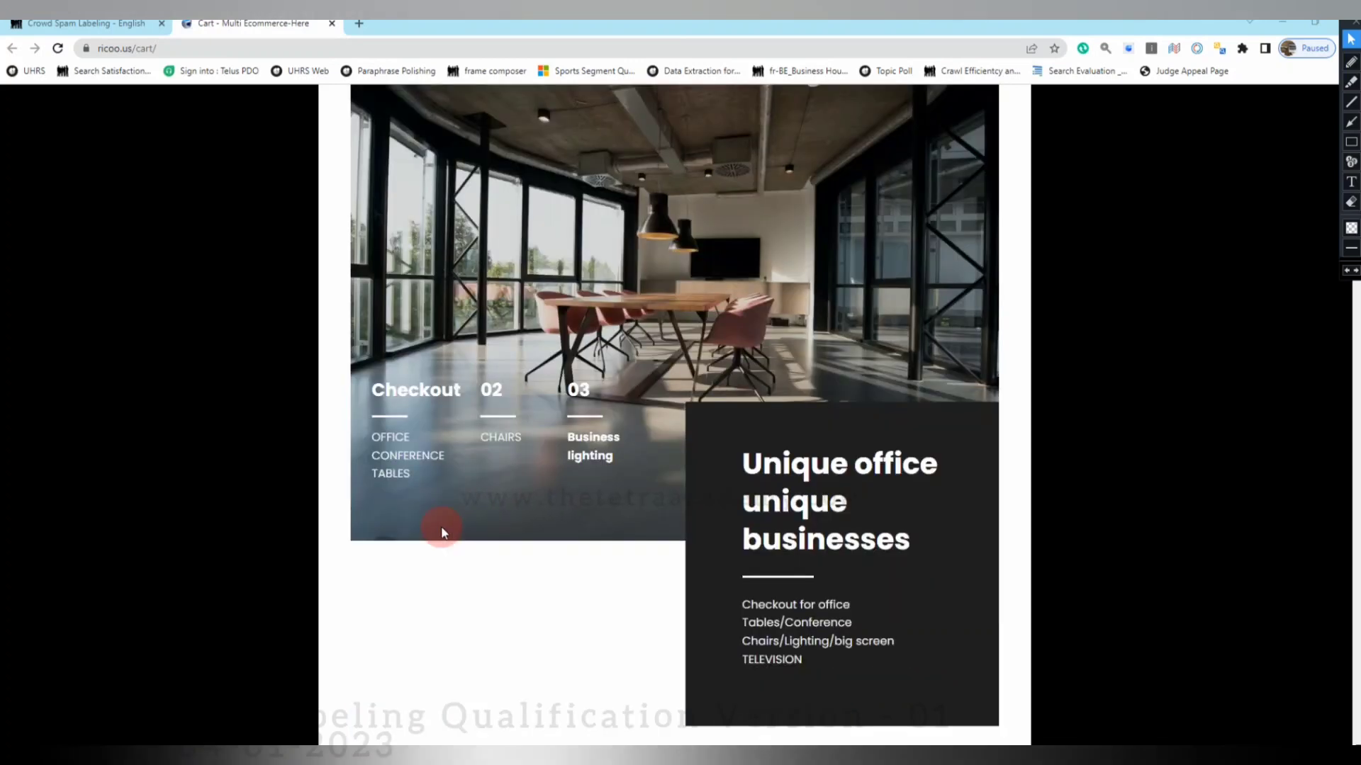
scroll(441, 530, down, 4)
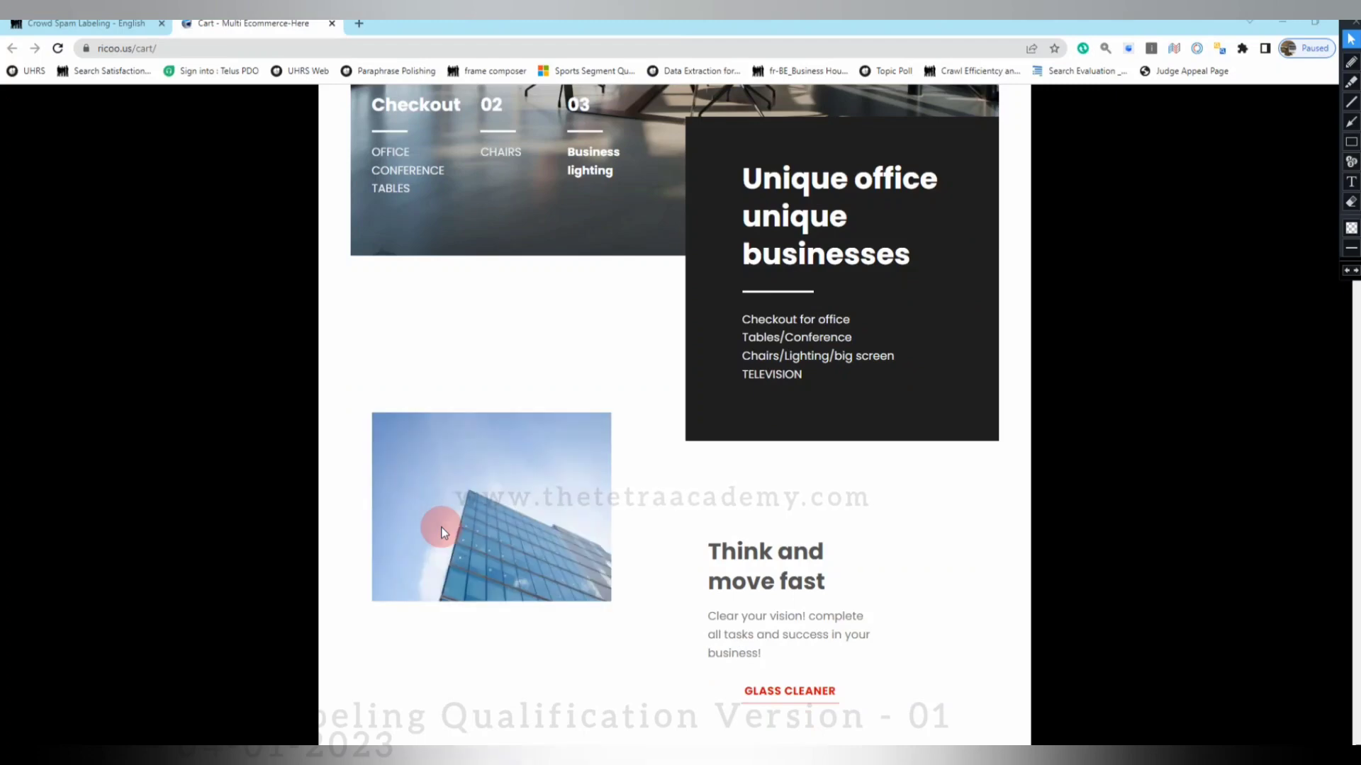
scroll(441, 530, down, 2)
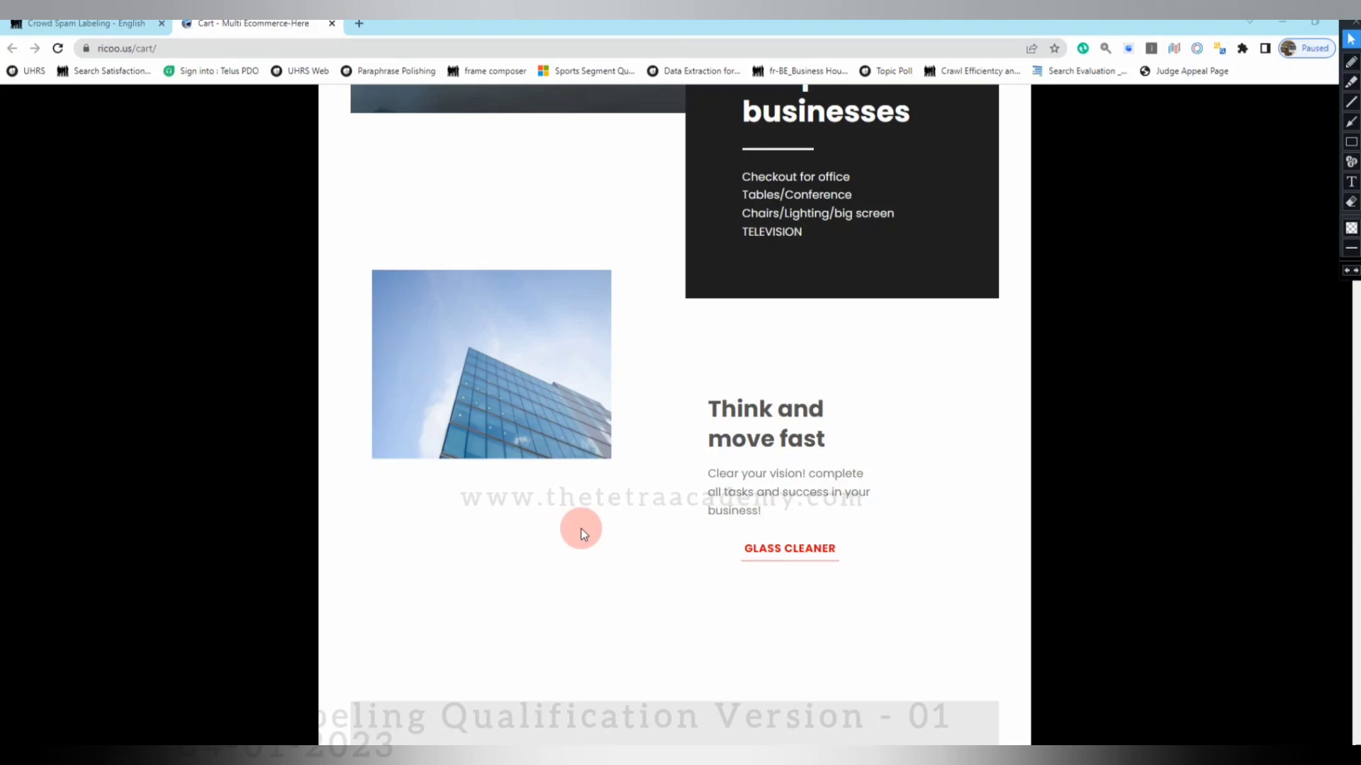
scroll(581, 533, down, 2)
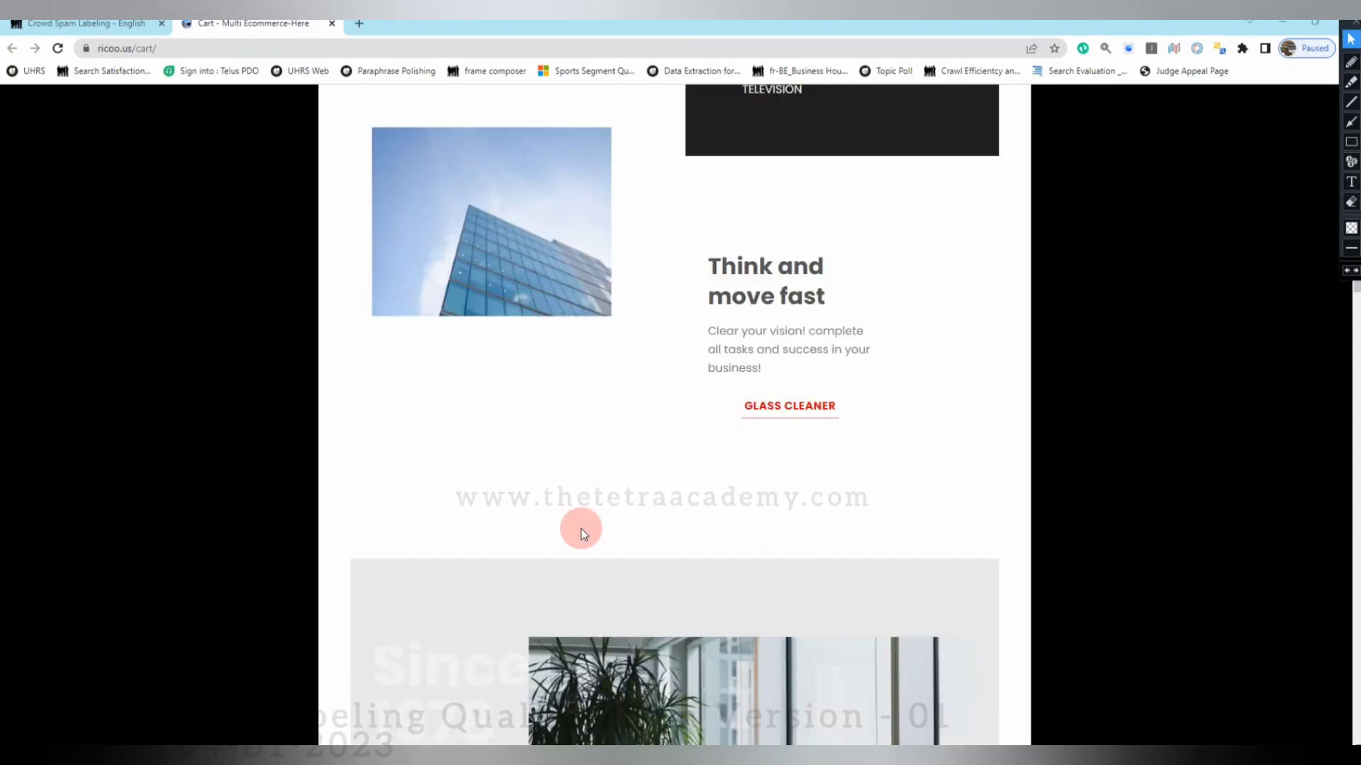
scroll(581, 533, down, 2)
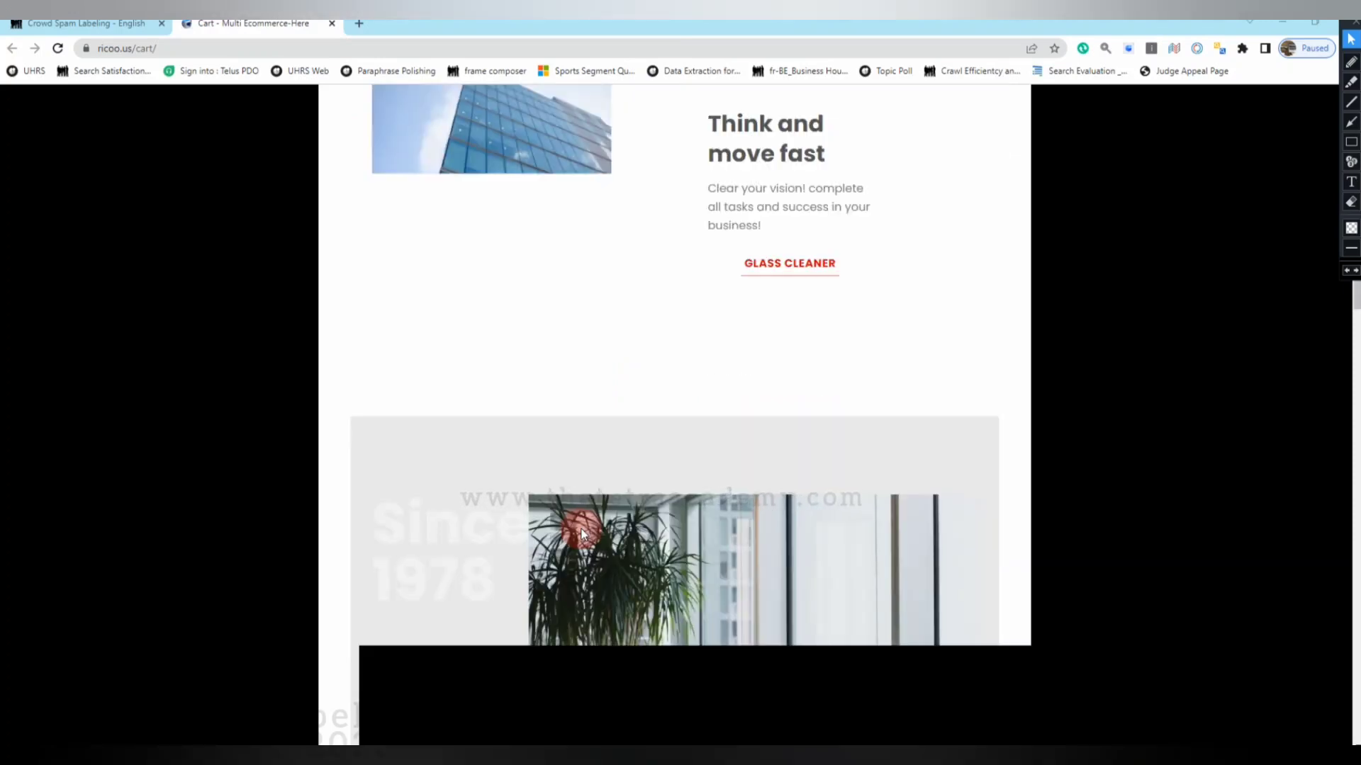
scroll(582, 533, down, 2)
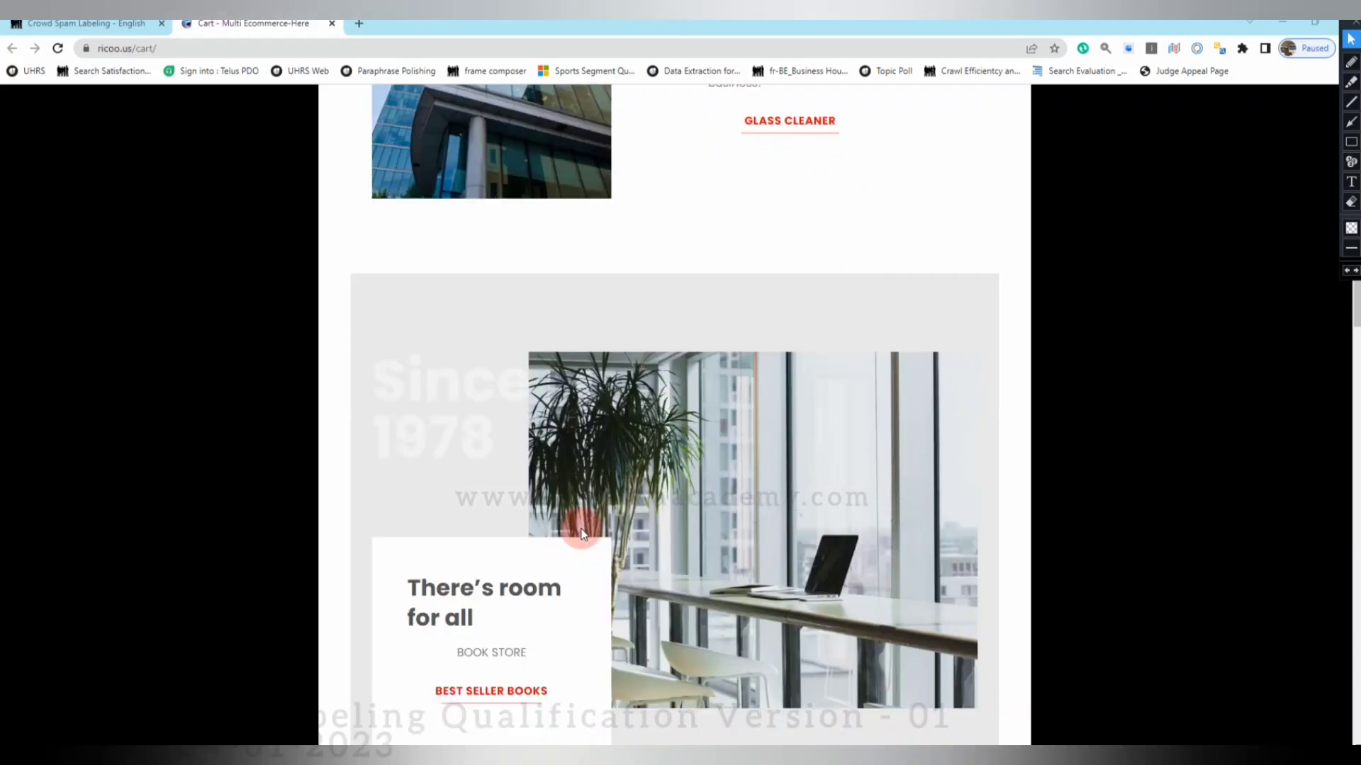
scroll(581, 533, down, 2)
scroll(581, 529, down, 4)
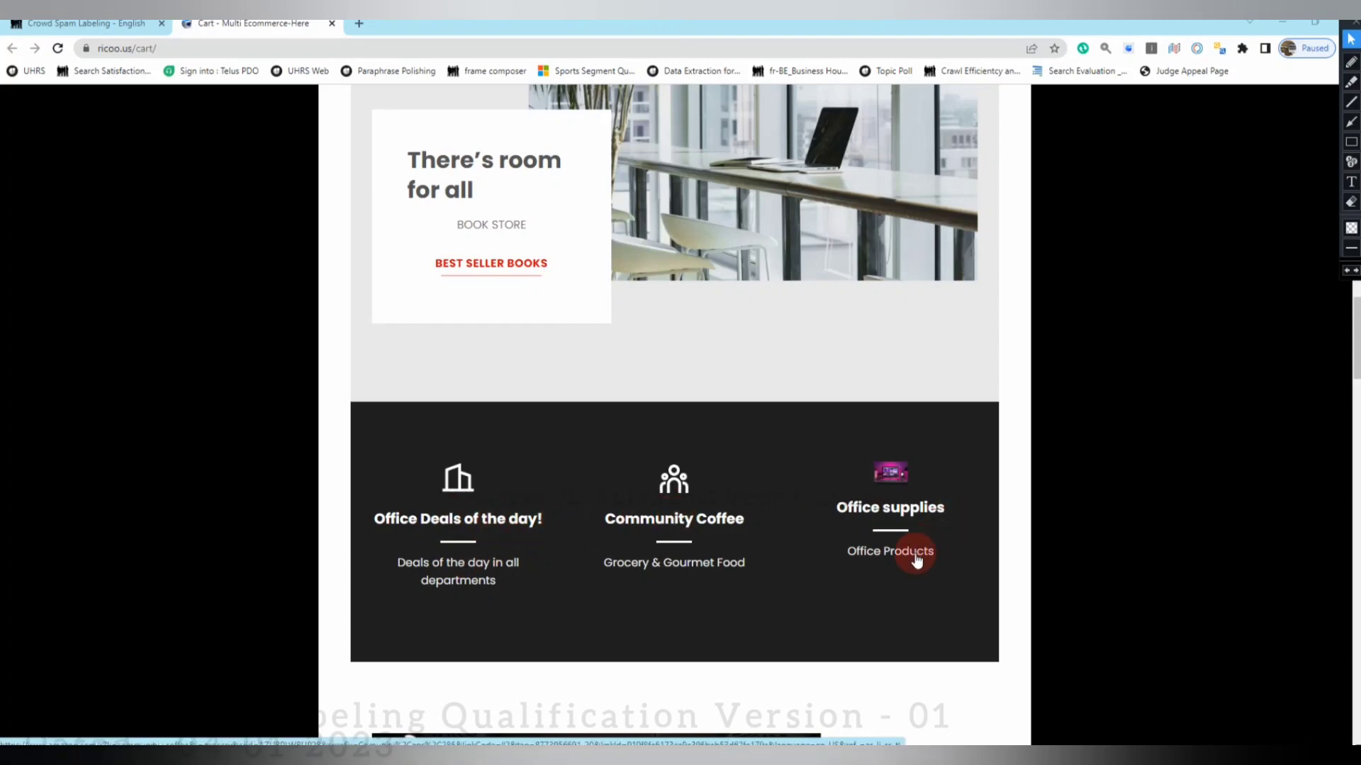
scroll(579, 560, down, 4)
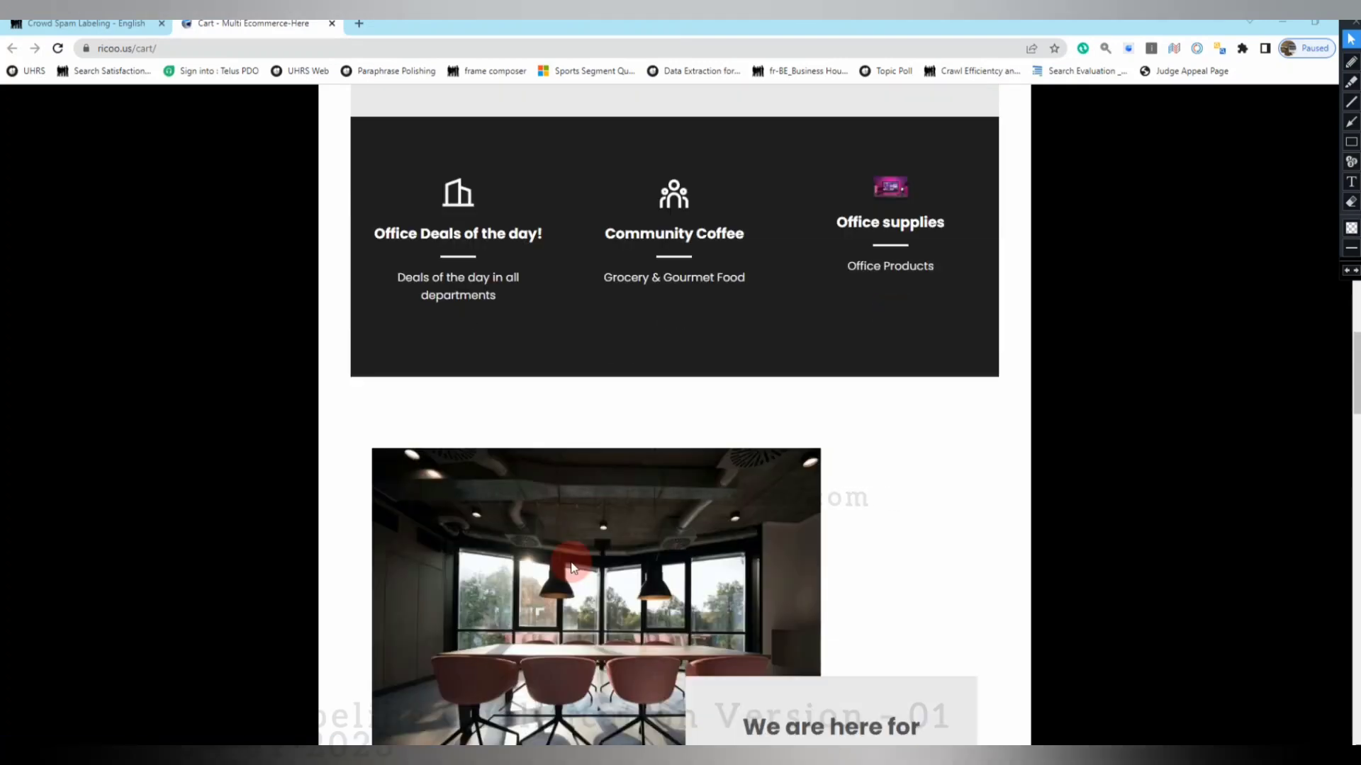
scroll(573, 567, up, 10)
scroll(573, 567, up, 10)
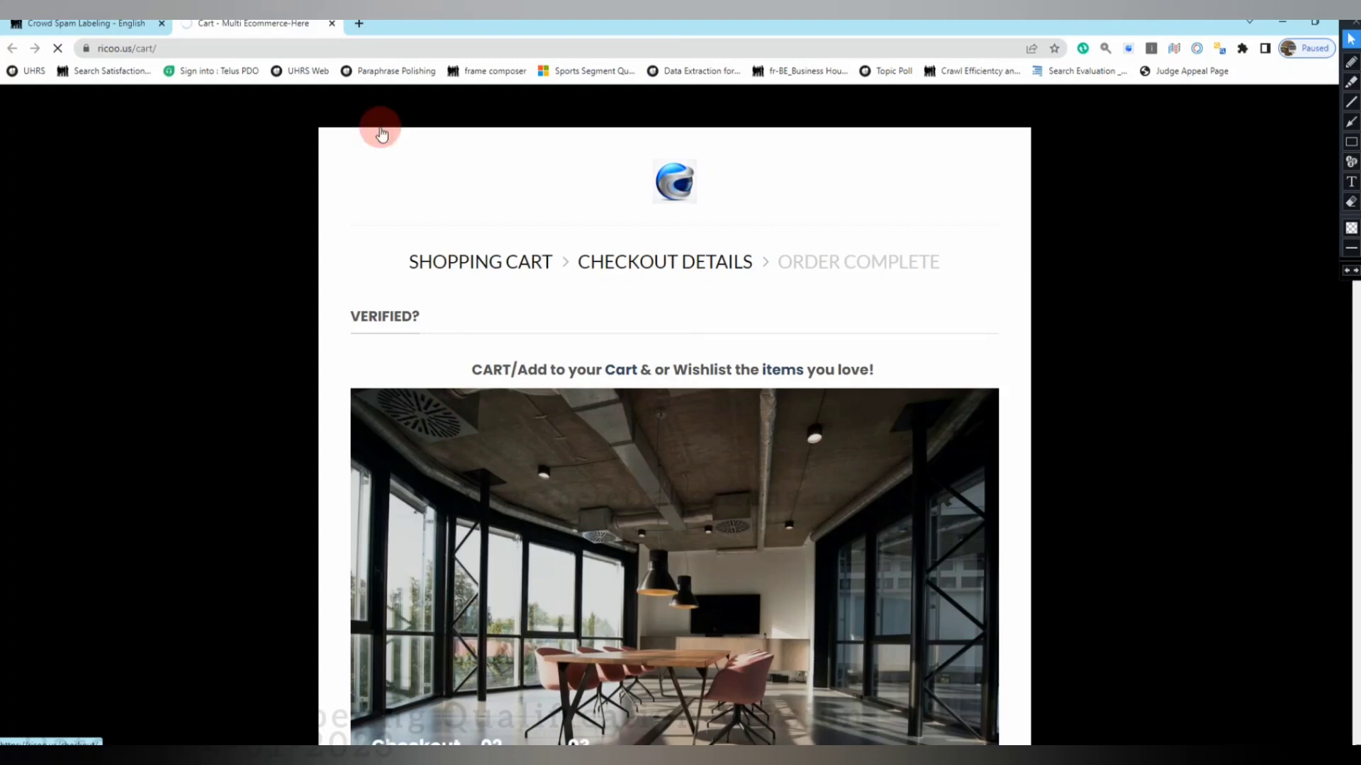
Remove the /cart/ path from the address and load the ricoo.us home page.
click(134, 48)
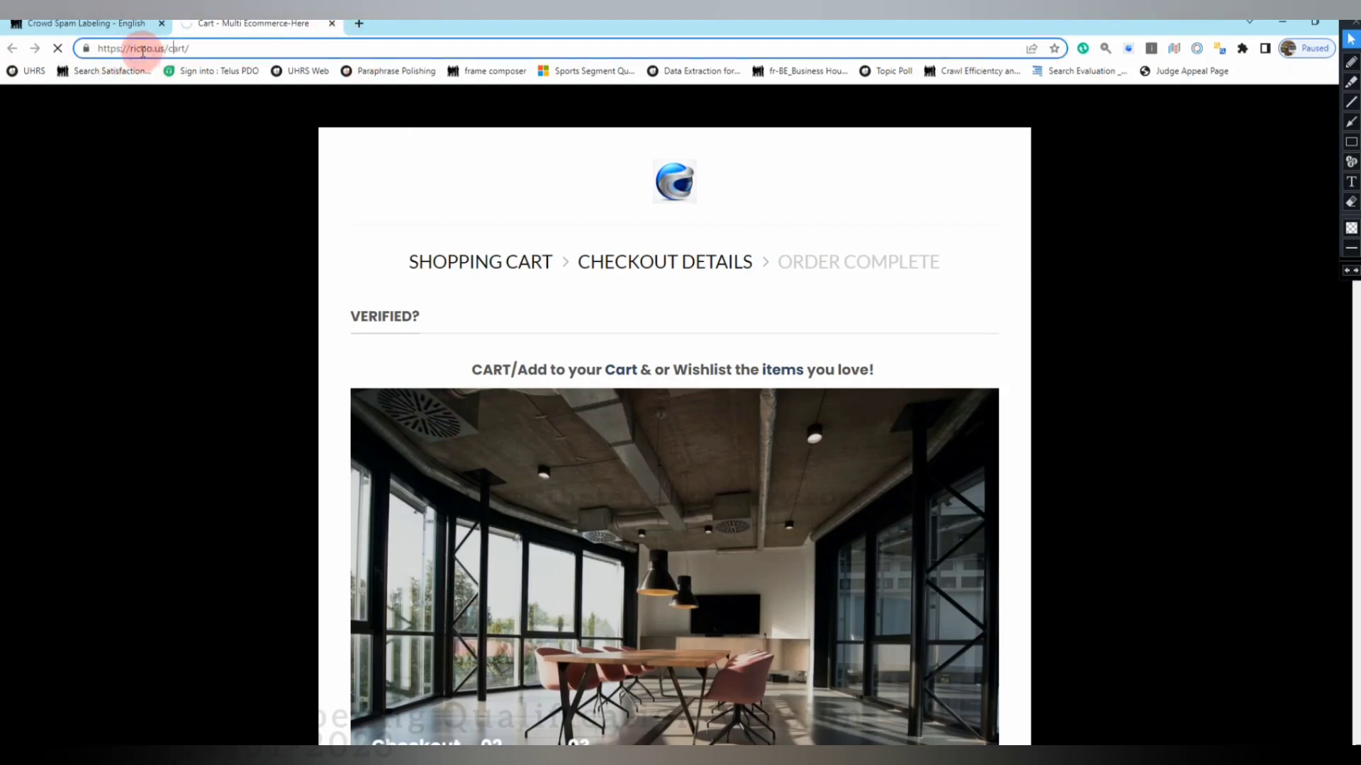
drag(166, 50, 241, 50)
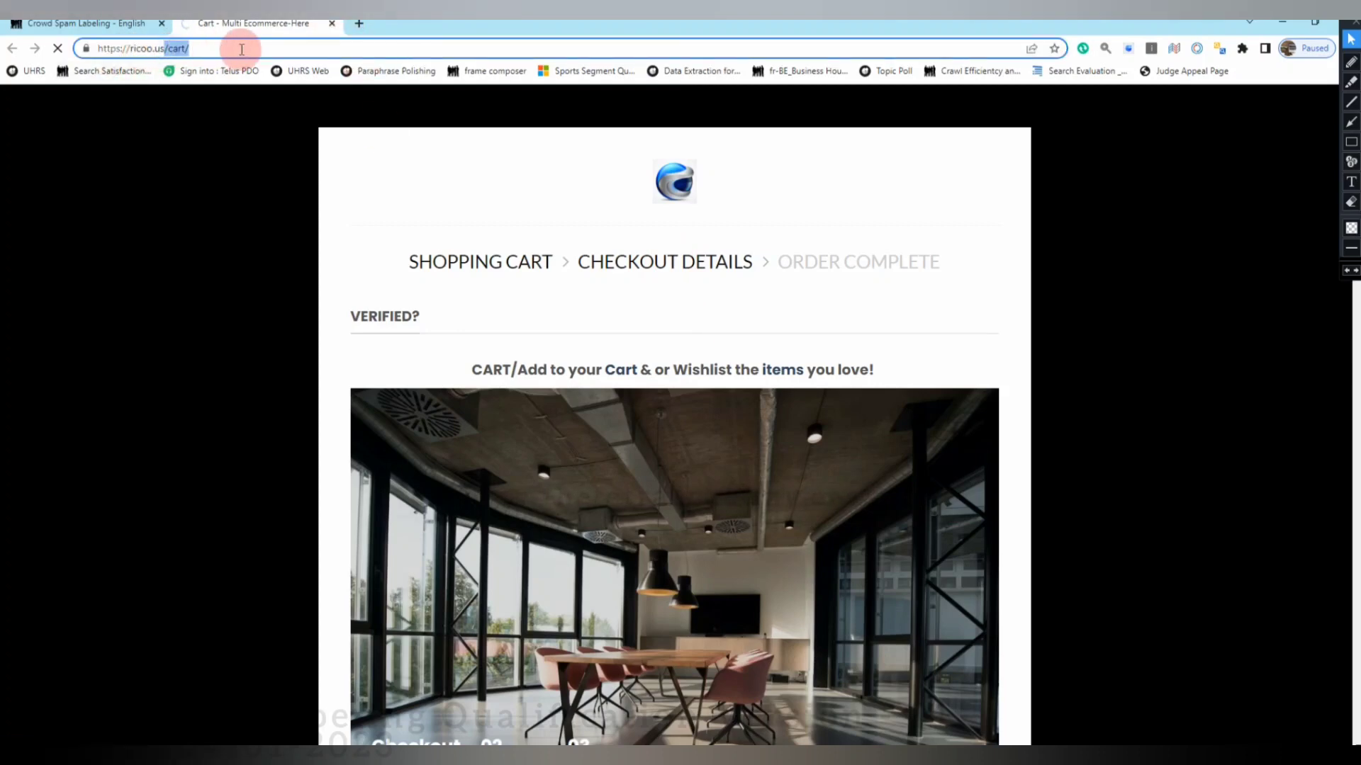
key(BackSpace)
key(Return)
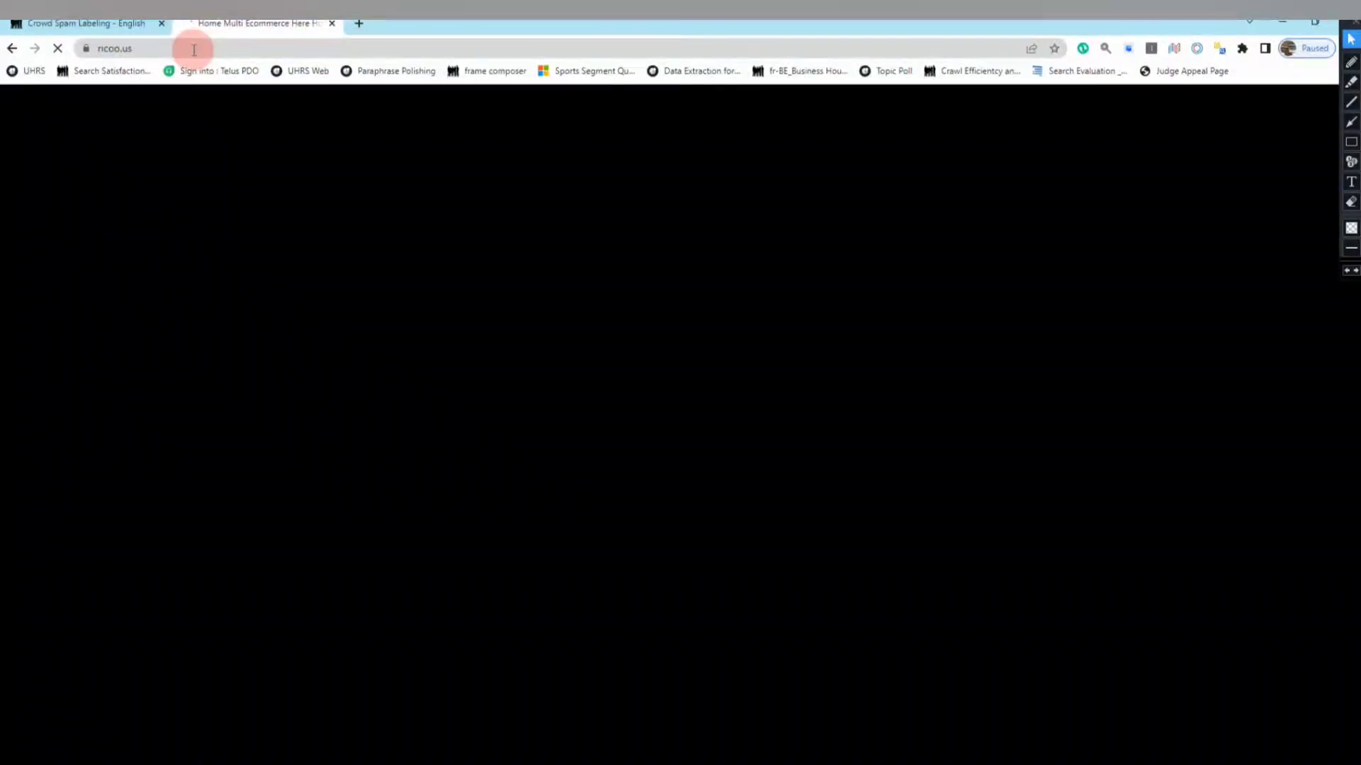
Copy the ricoo.us address and load the site in a new browser tab.
click(121, 49)
right_click(117, 48)
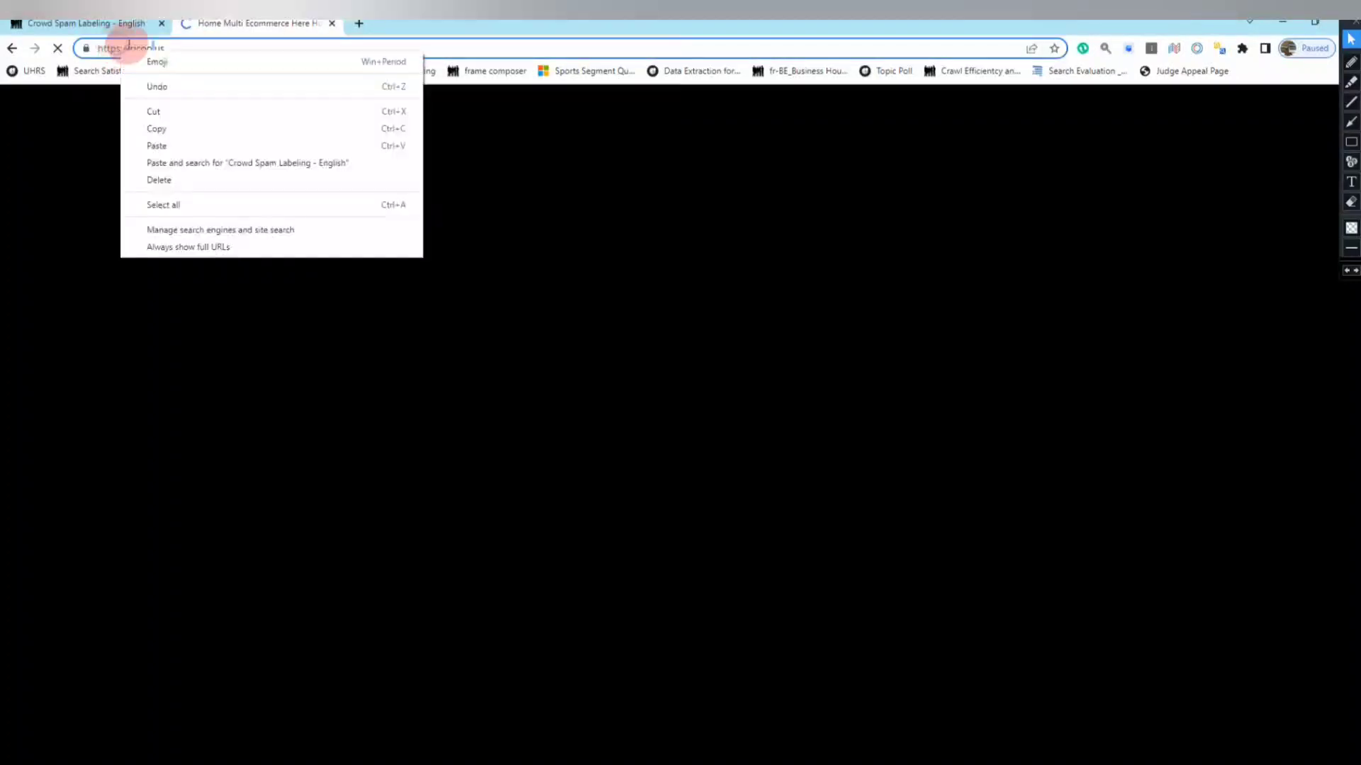
click(135, 48)
double_click(186, 47)
key(ctrl+c)
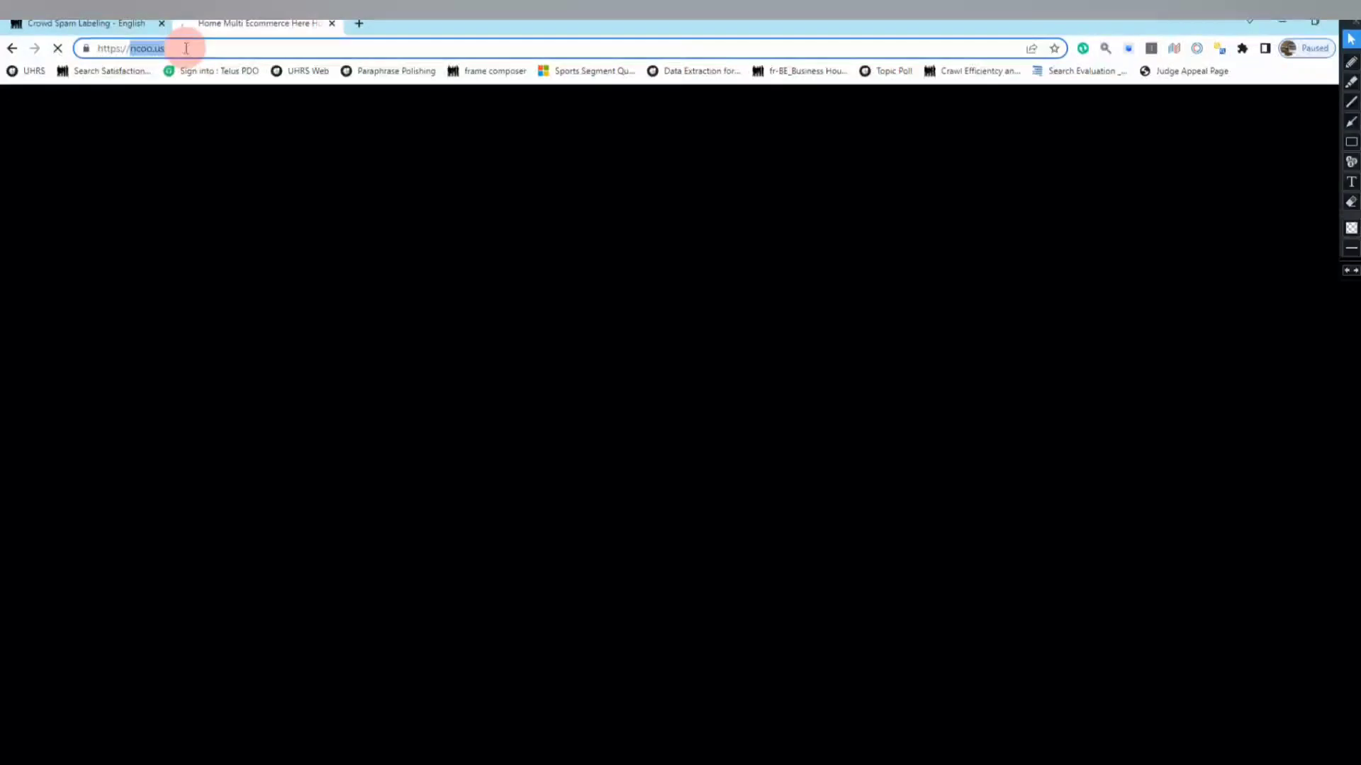
click(360, 24)
key(ctrl+v)
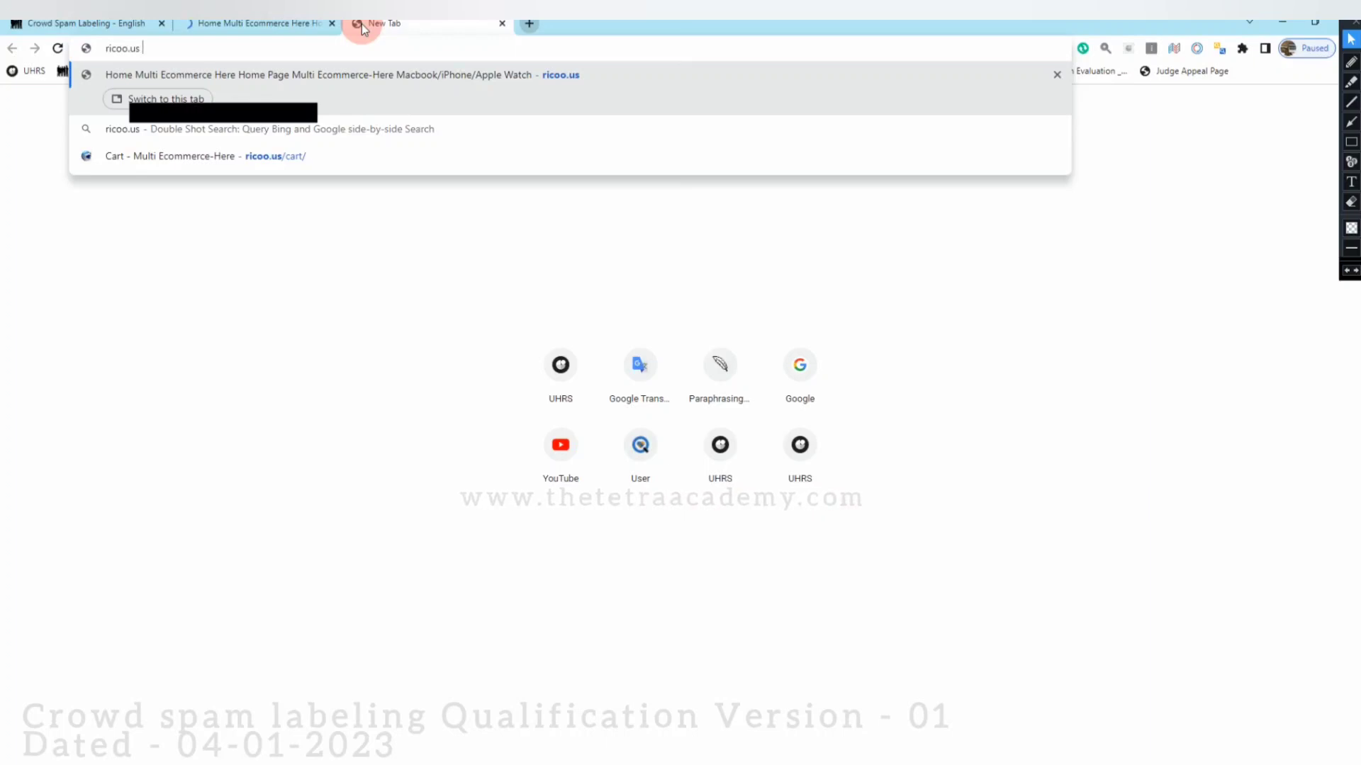
key(Return)
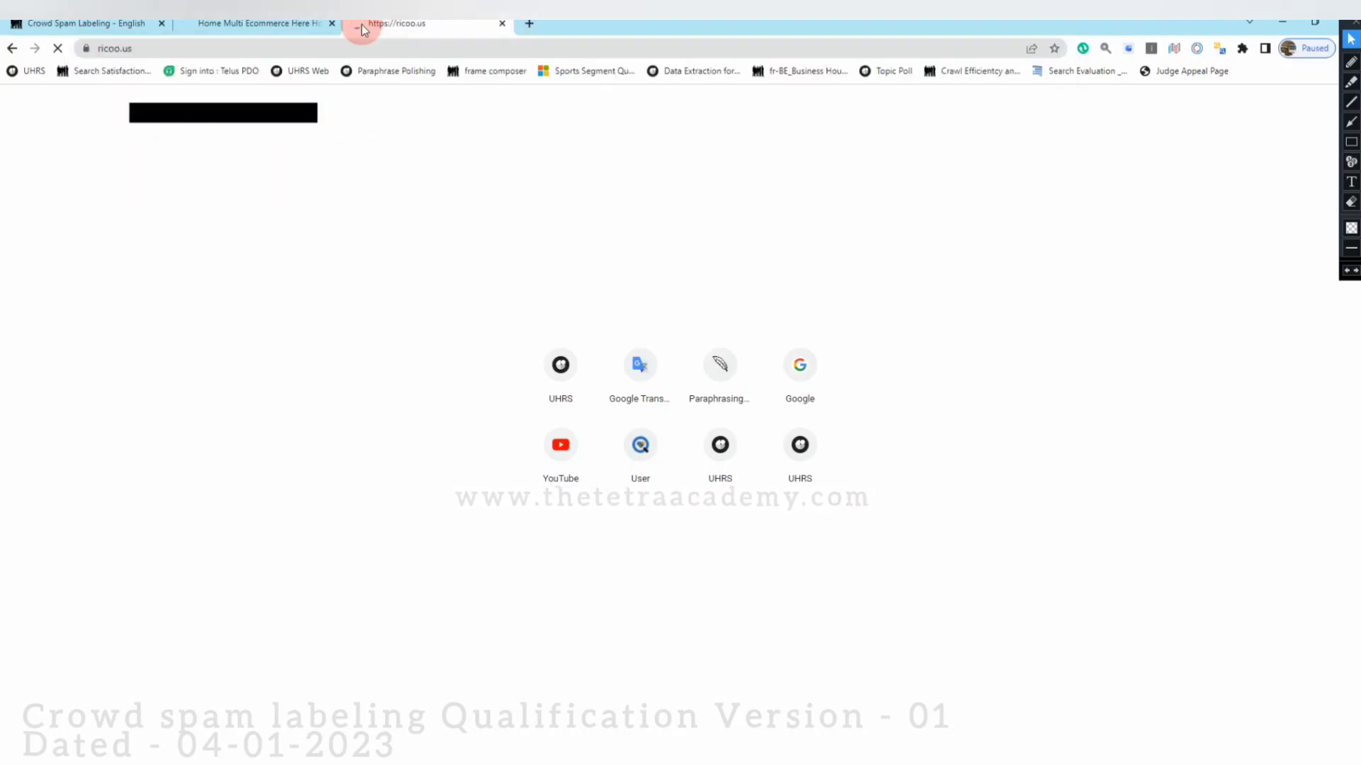
Load google.com in place of the shop's duplicate tab, search for ricoo.us and look through the first results page.
click(143, 49)
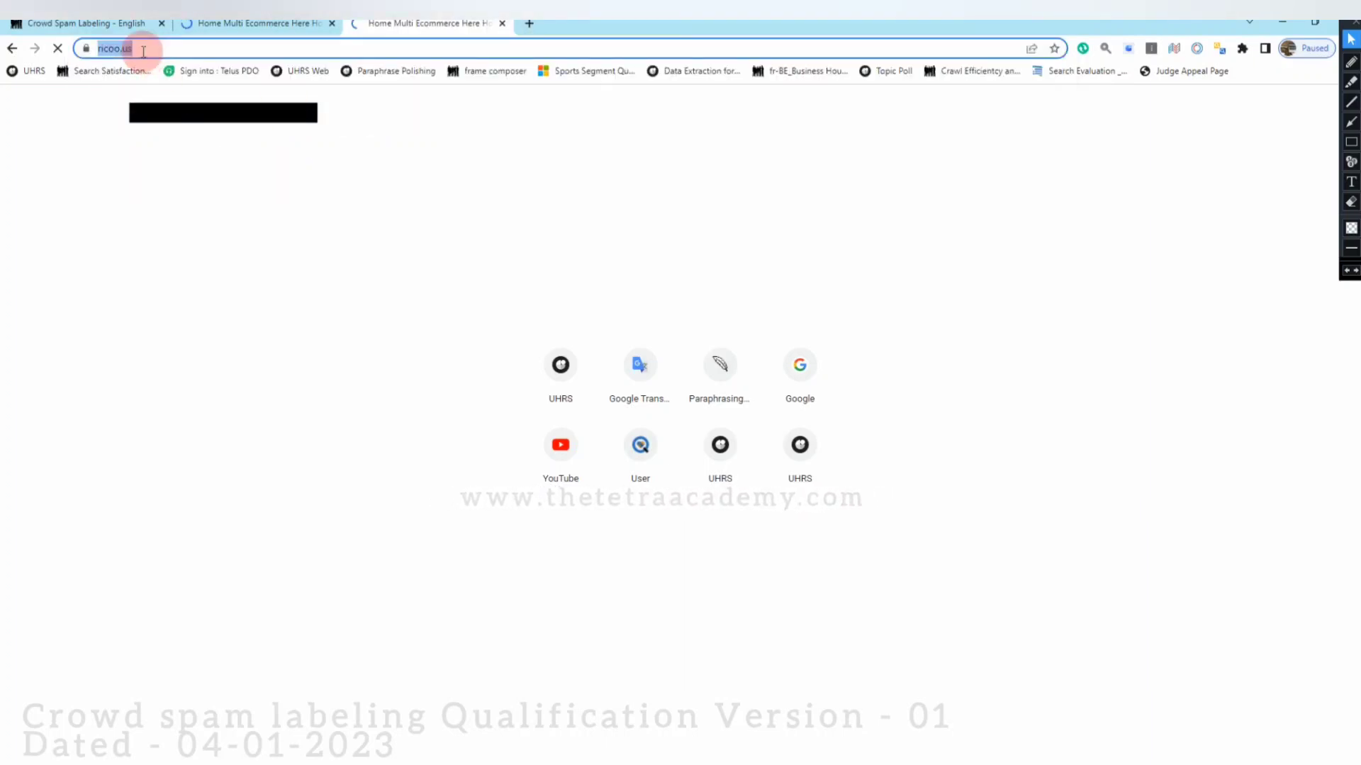
text(google.com)
key(Return)
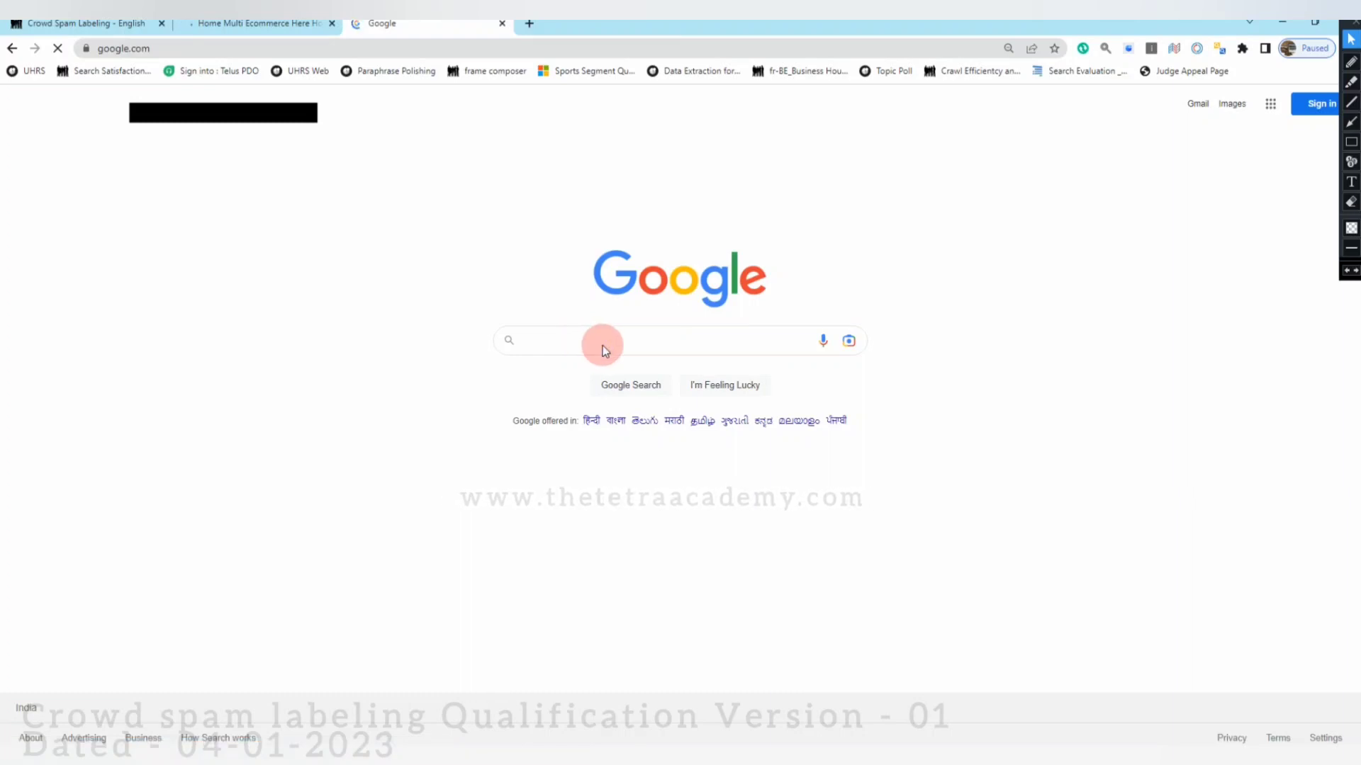
click(269, 27)
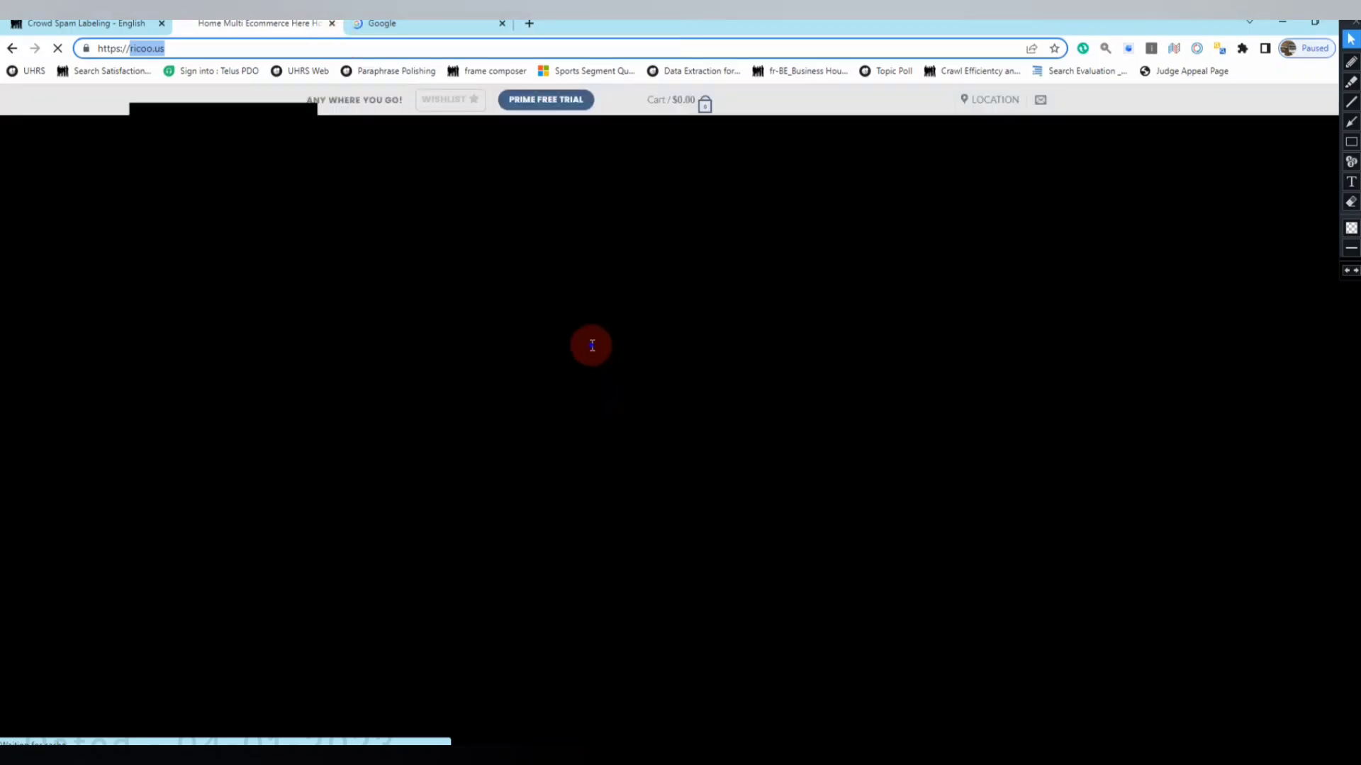
key(ctrl+Tab)
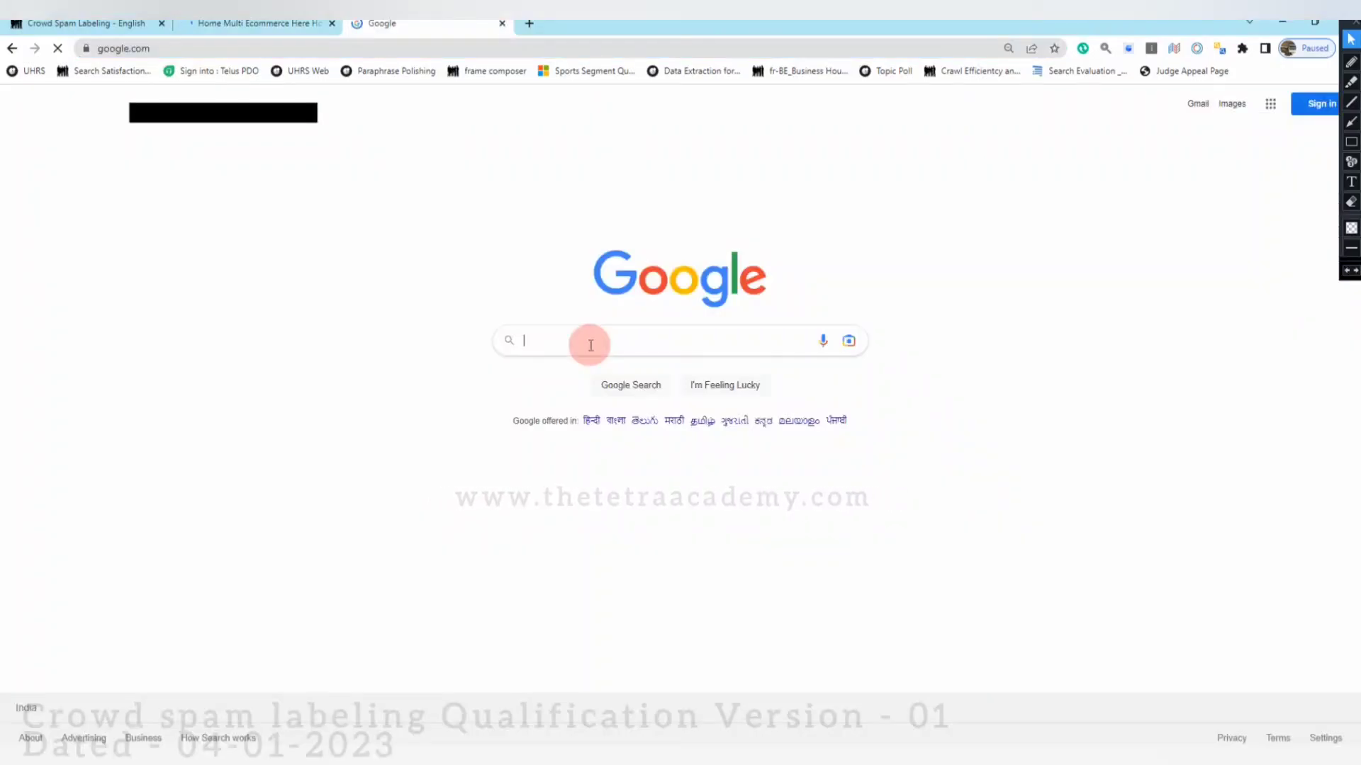
click(590, 345)
text(ricoo)
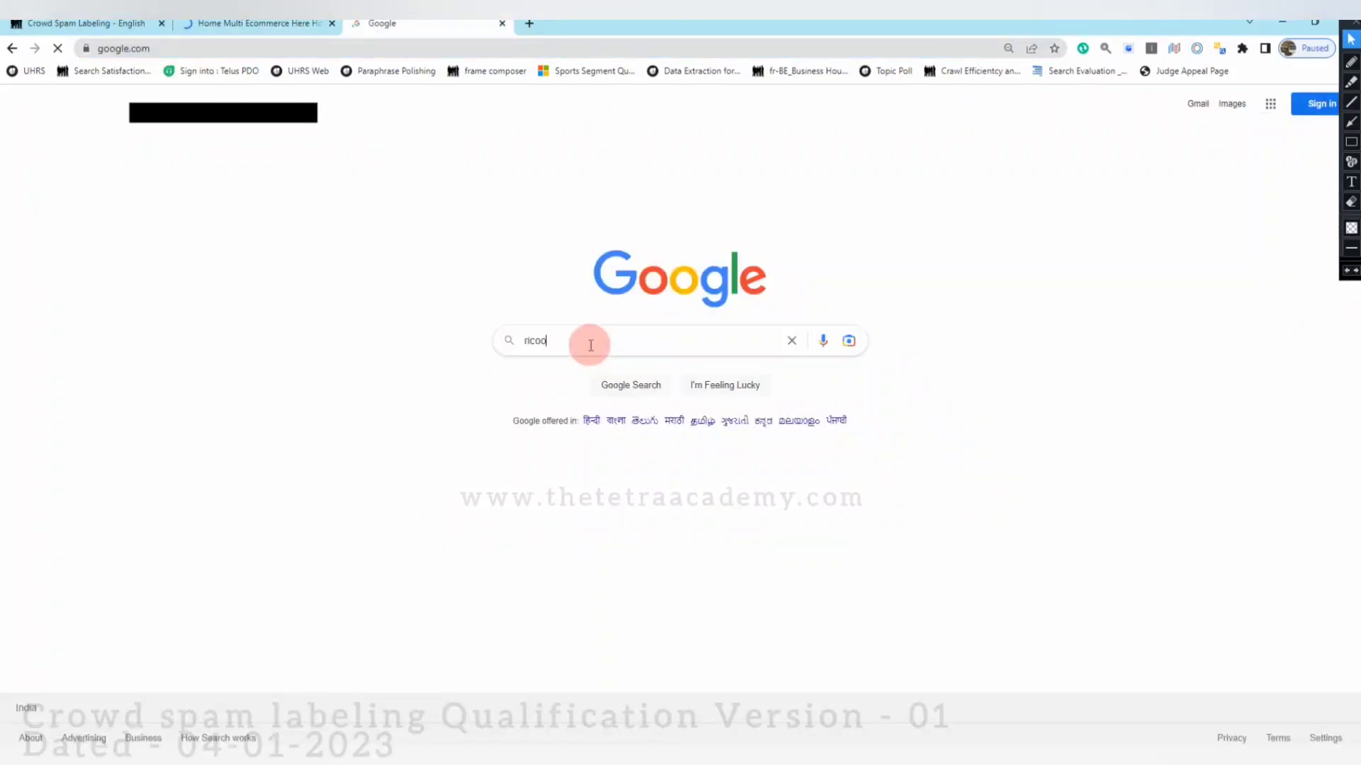
text(.us)
key(Return)
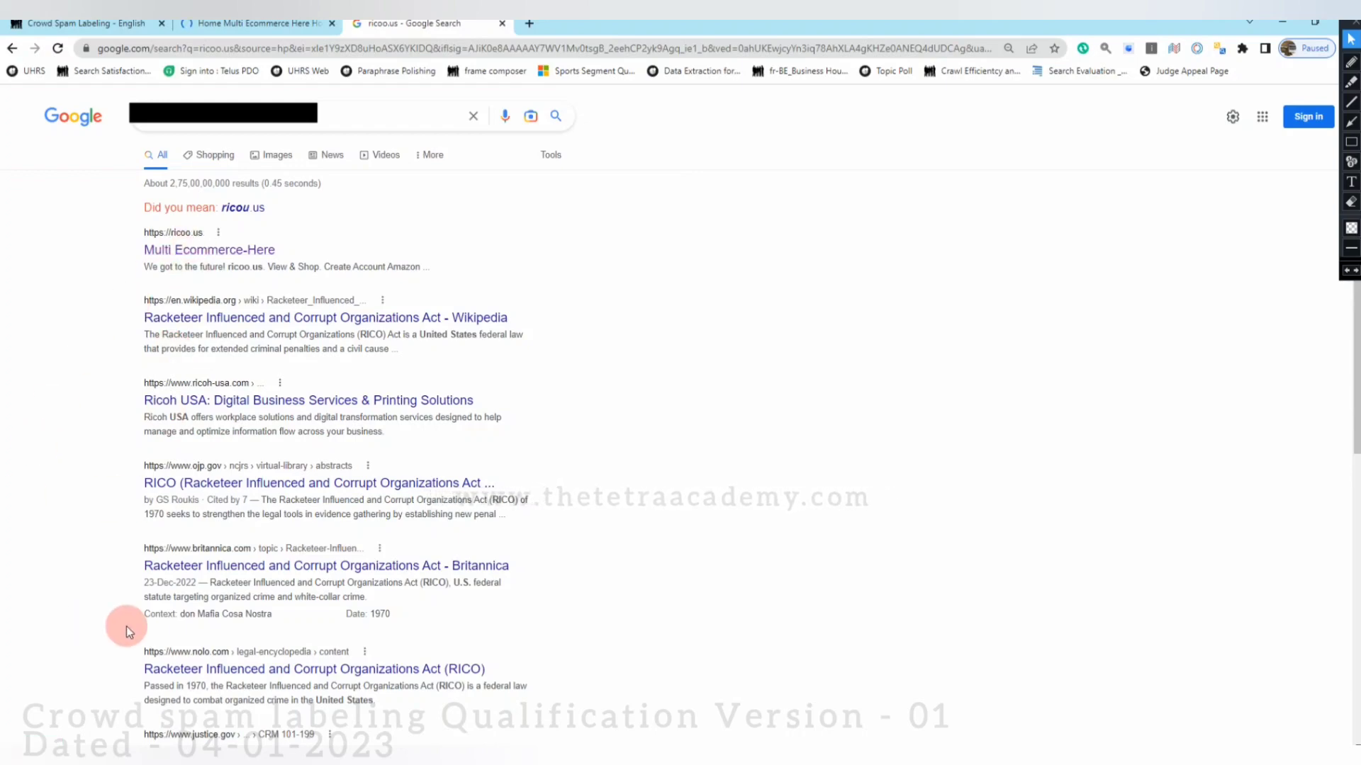
scroll(125, 625, down, 2)
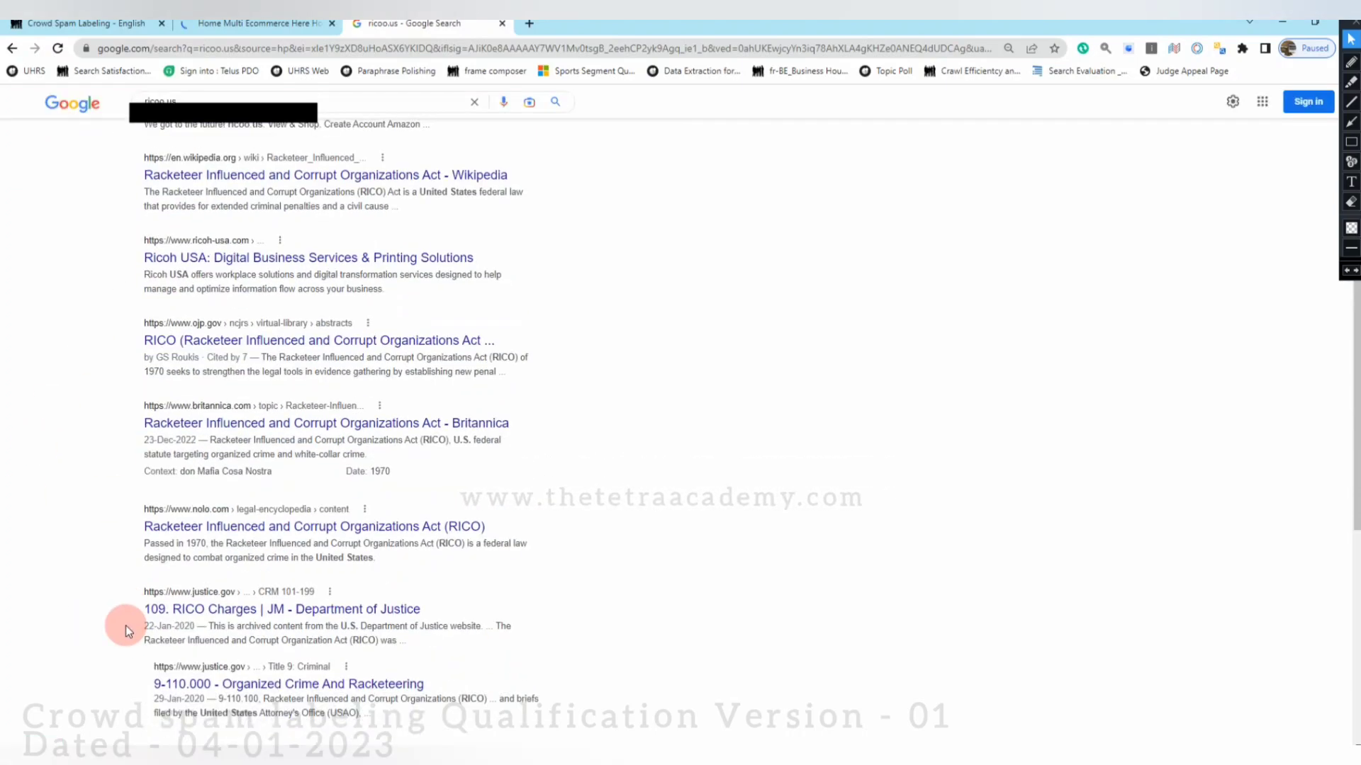
scroll(126, 625, down, 5)
scroll(125, 630, up, 7)
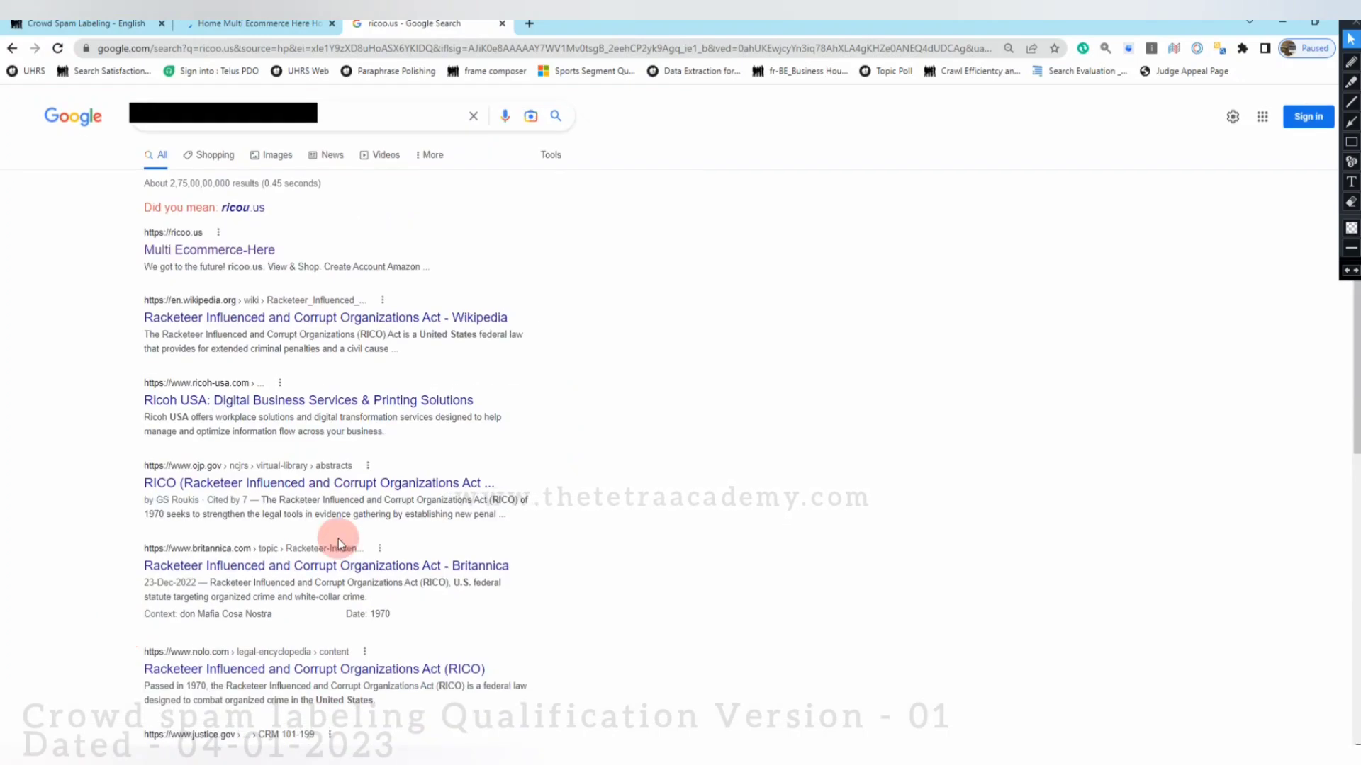
scroll(334, 532, down, 6)
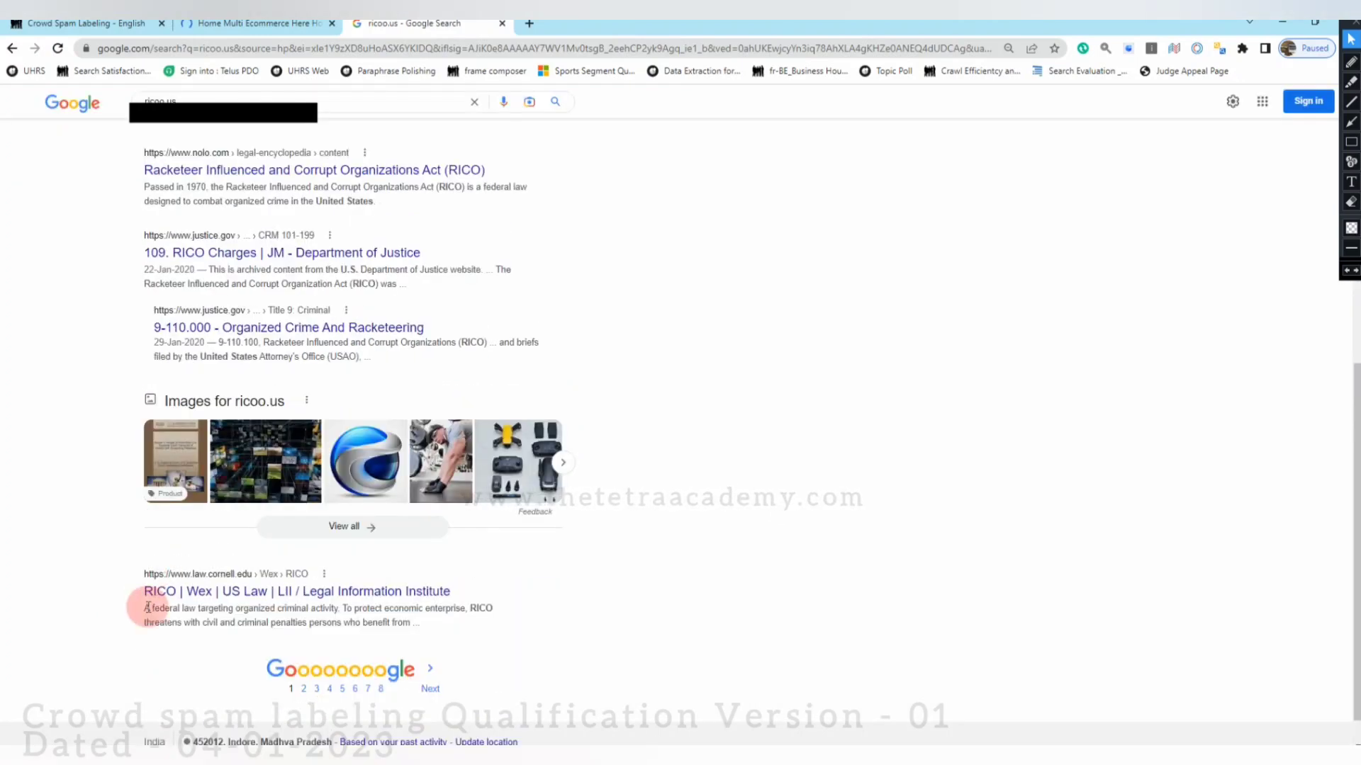
scroll(149, 611, up, 7)
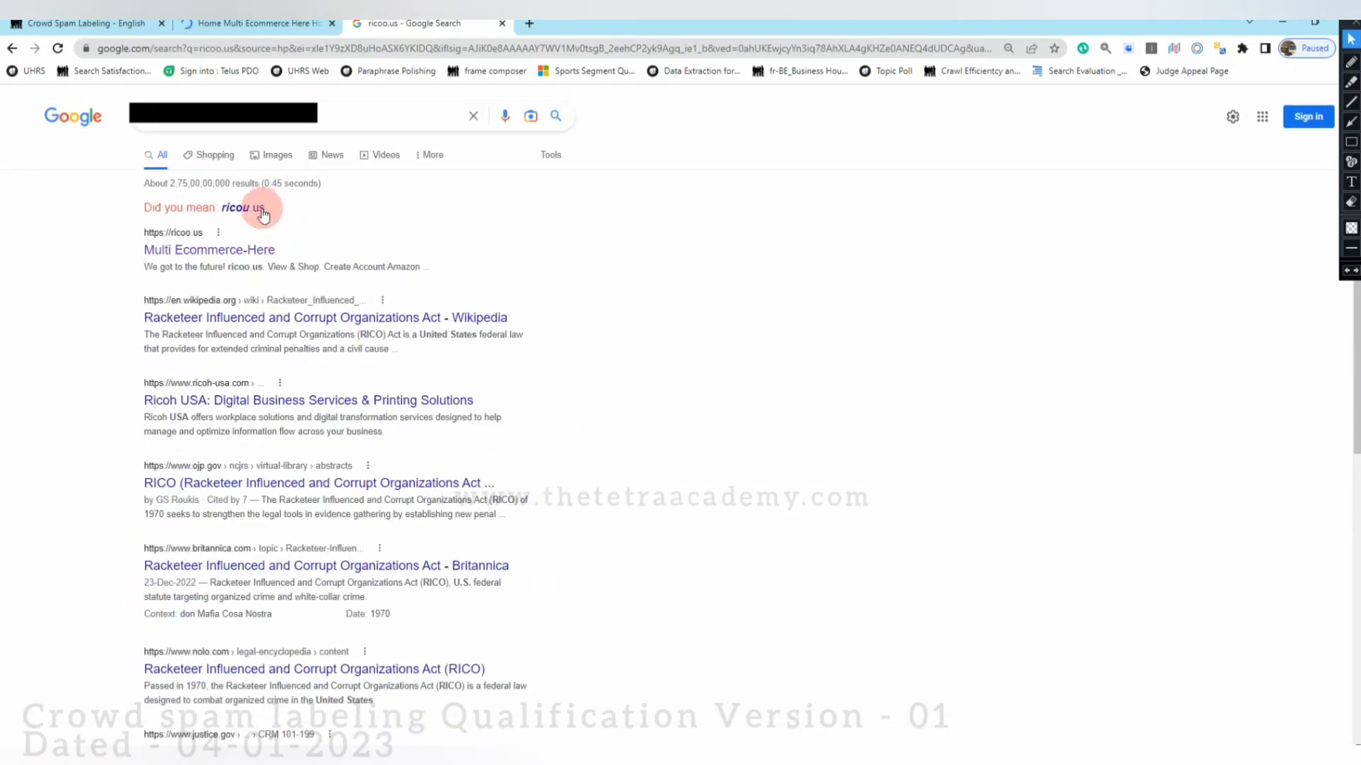
Search Google for "ricoo.us fake?" and return to the labeling task, closing the search and shop tabs.
click(344, 126)
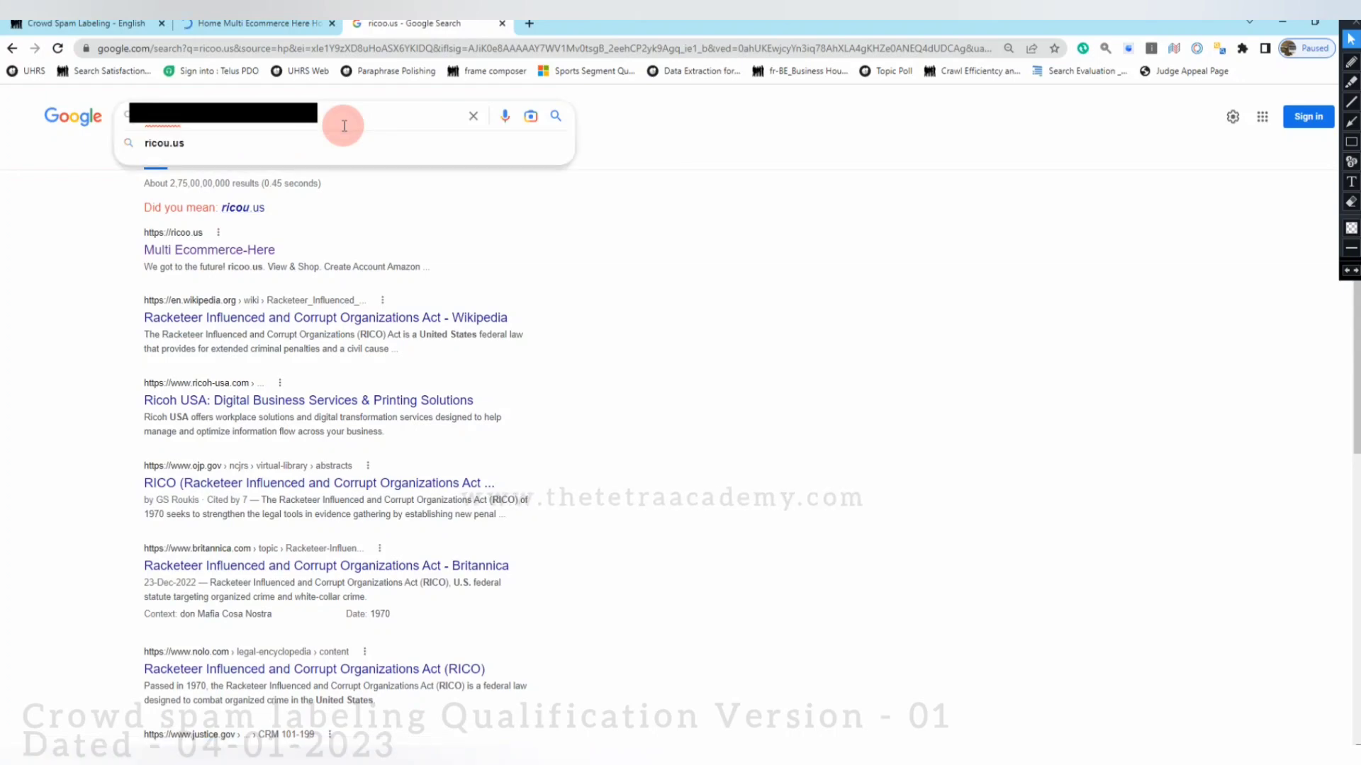
click(344, 126)
text(fake?)
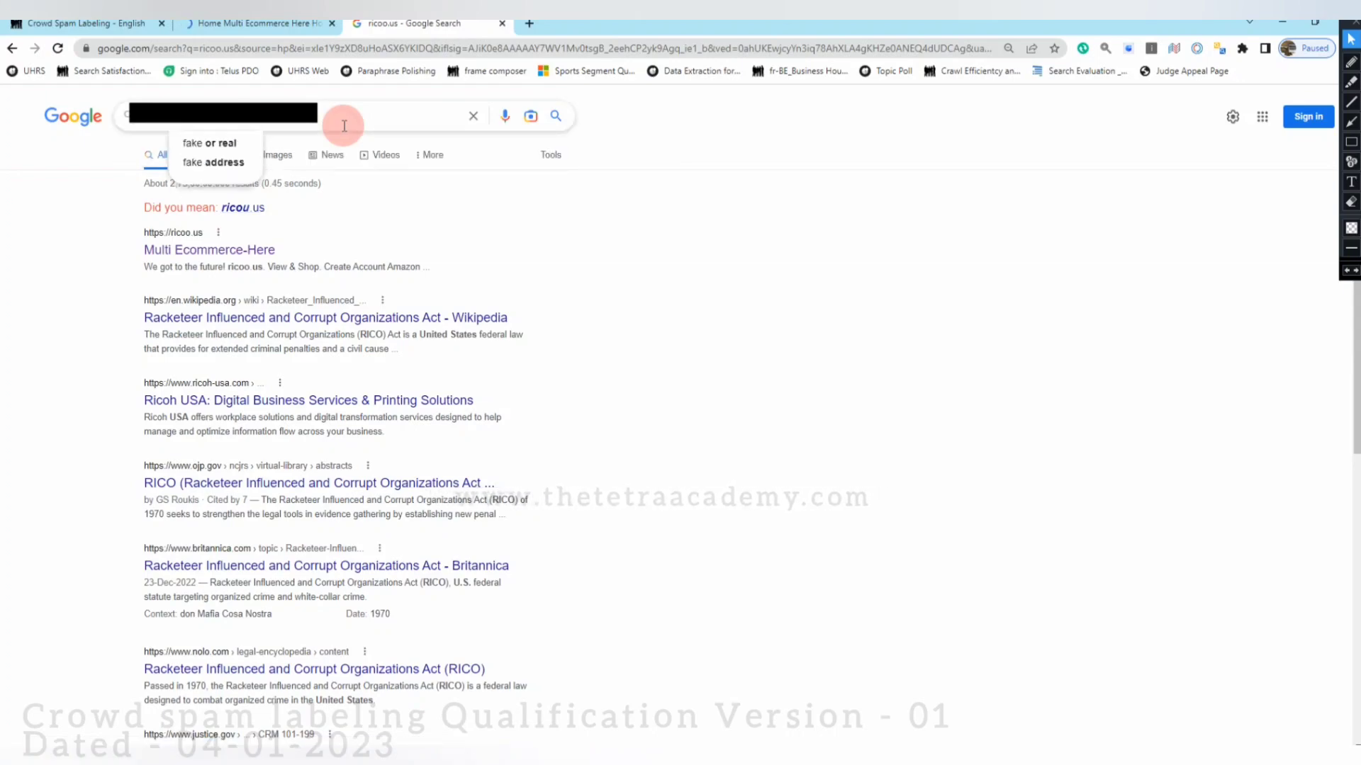
key(Return)
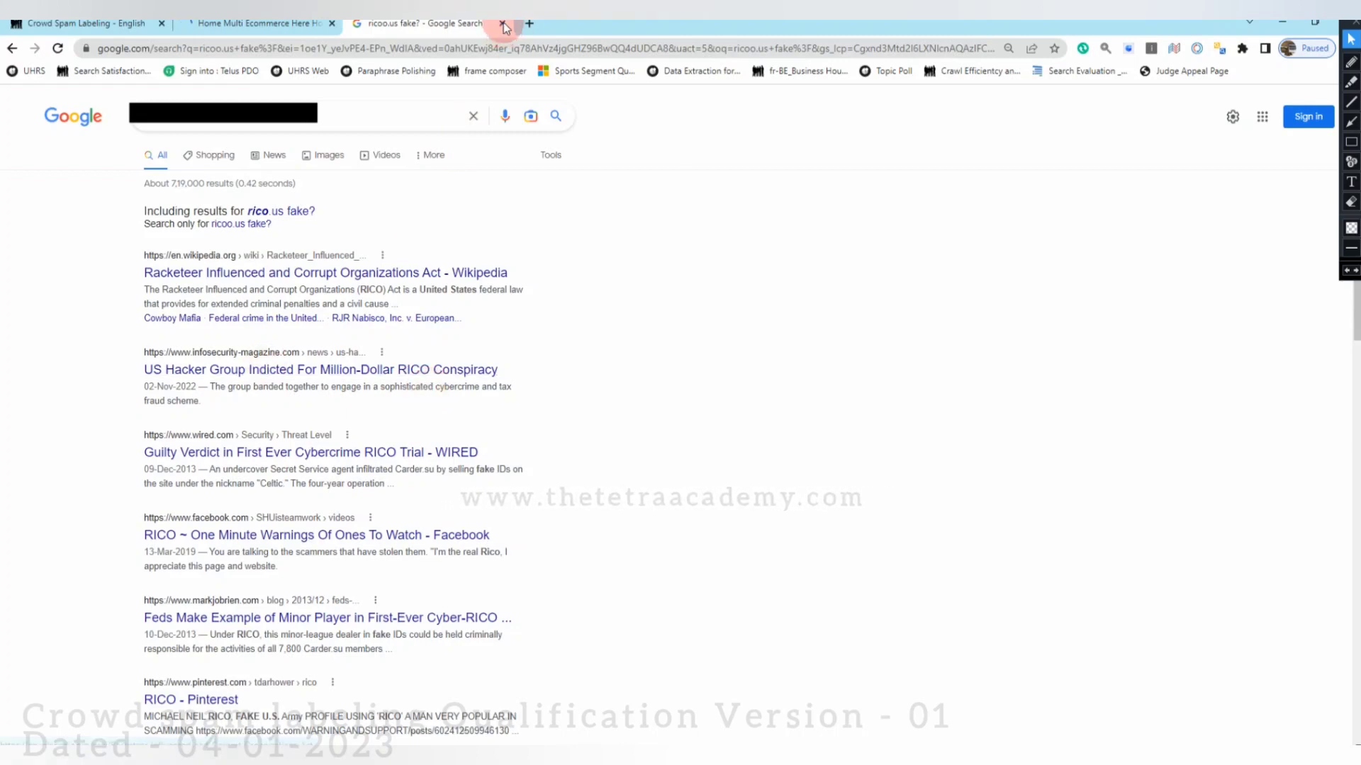
key(ctrl+w)
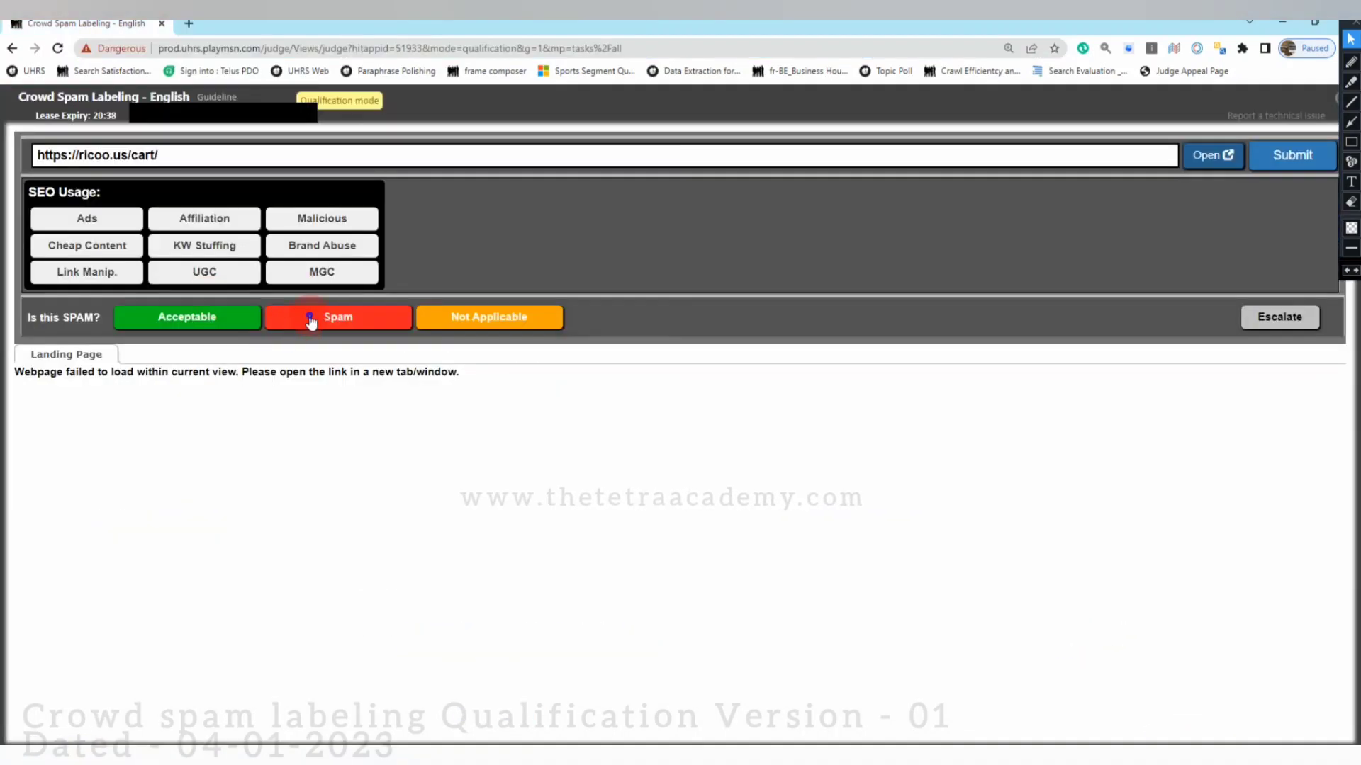
Submit the ricoo.us cart page as Spam with the SEO usages Cheap Content, Link Manip. and Affiliation.
click(310, 321)
click(98, 245)
click(100, 277)
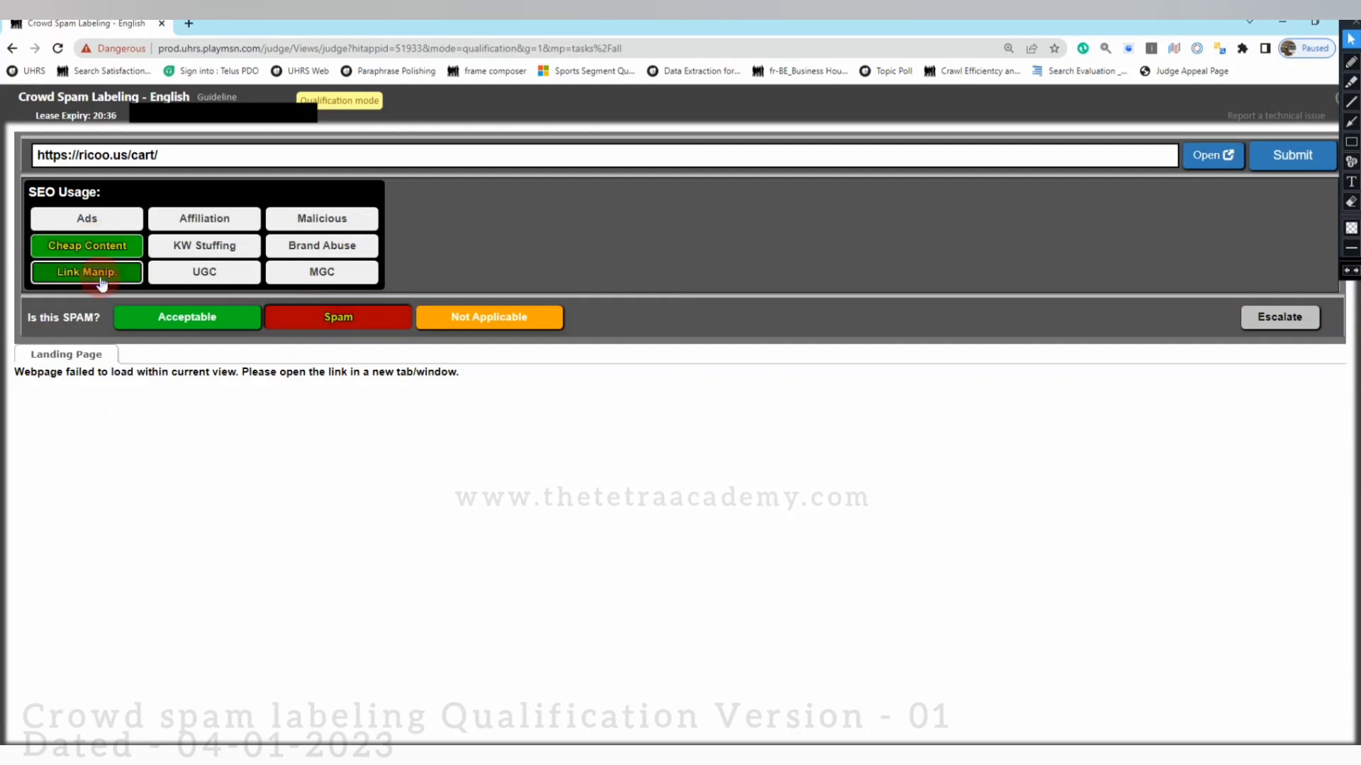
click(235, 220)
click(1290, 156)
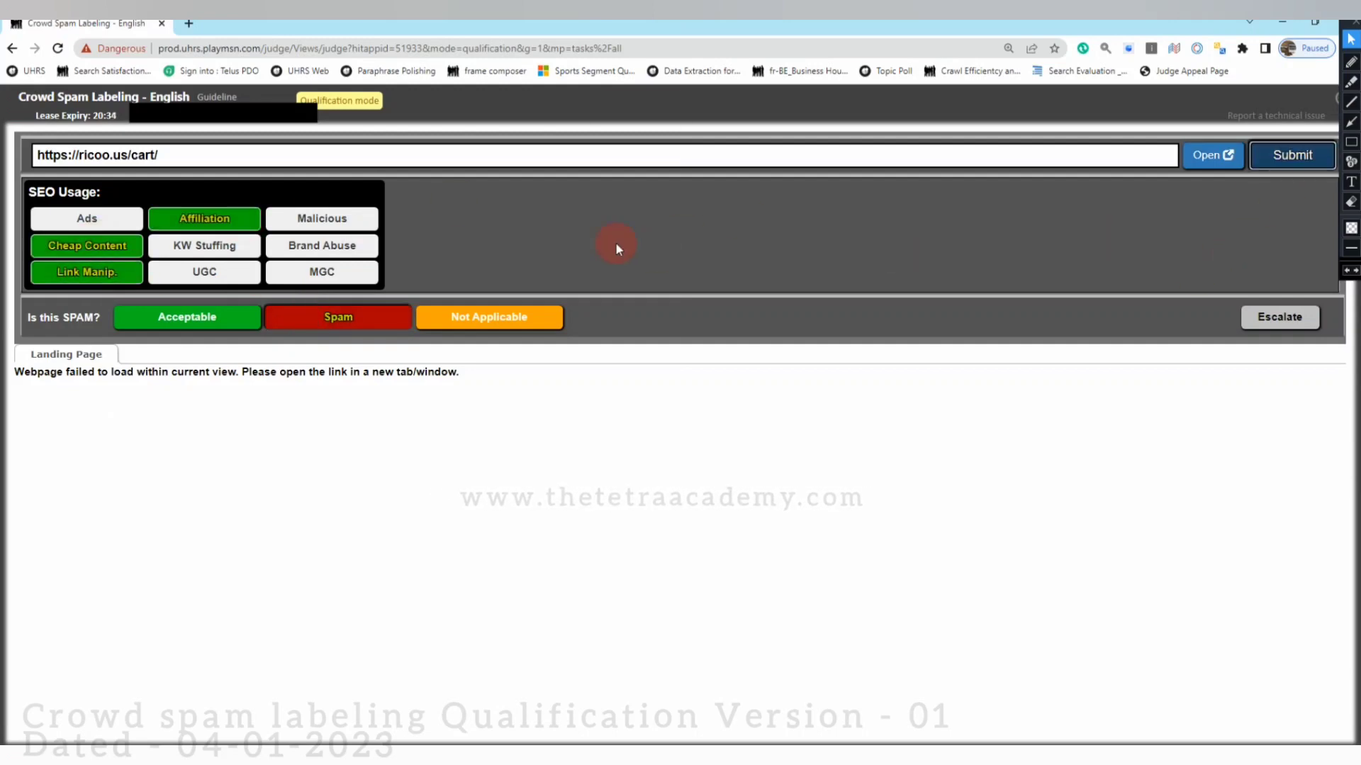
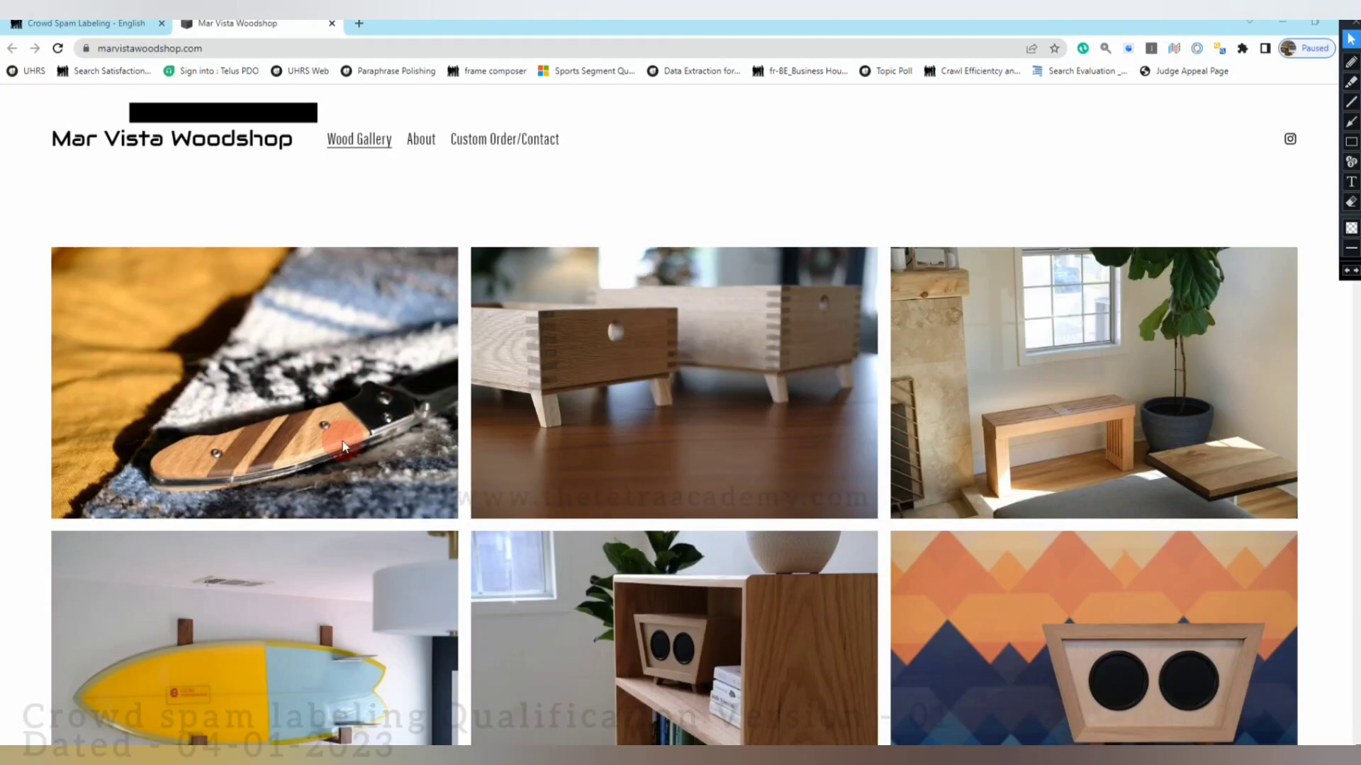
Examine the Mar Vista Woodshop wood gallery page down to the contact details in its footer, and close it.
scroll(462, 512, down, 5)
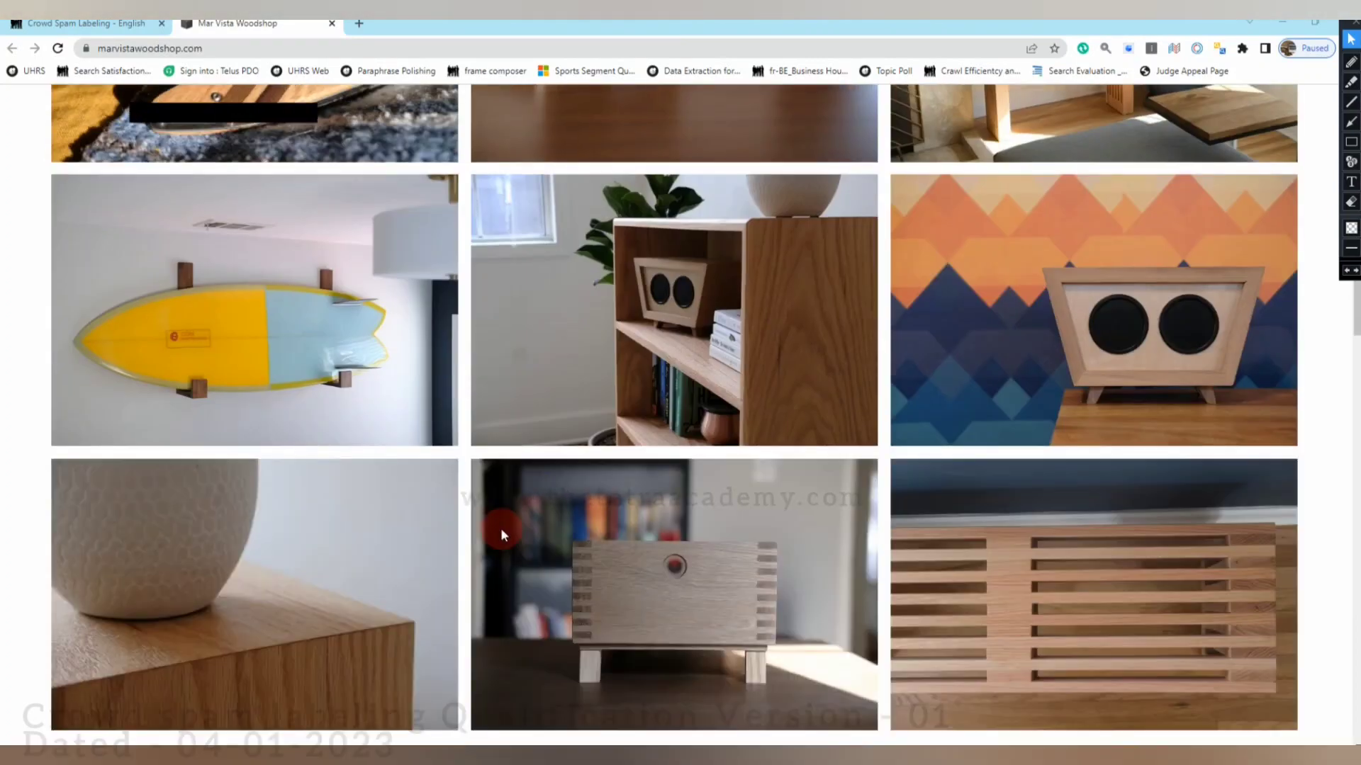
scroll(501, 529, down, 2)
scroll(500, 529, down, 3)
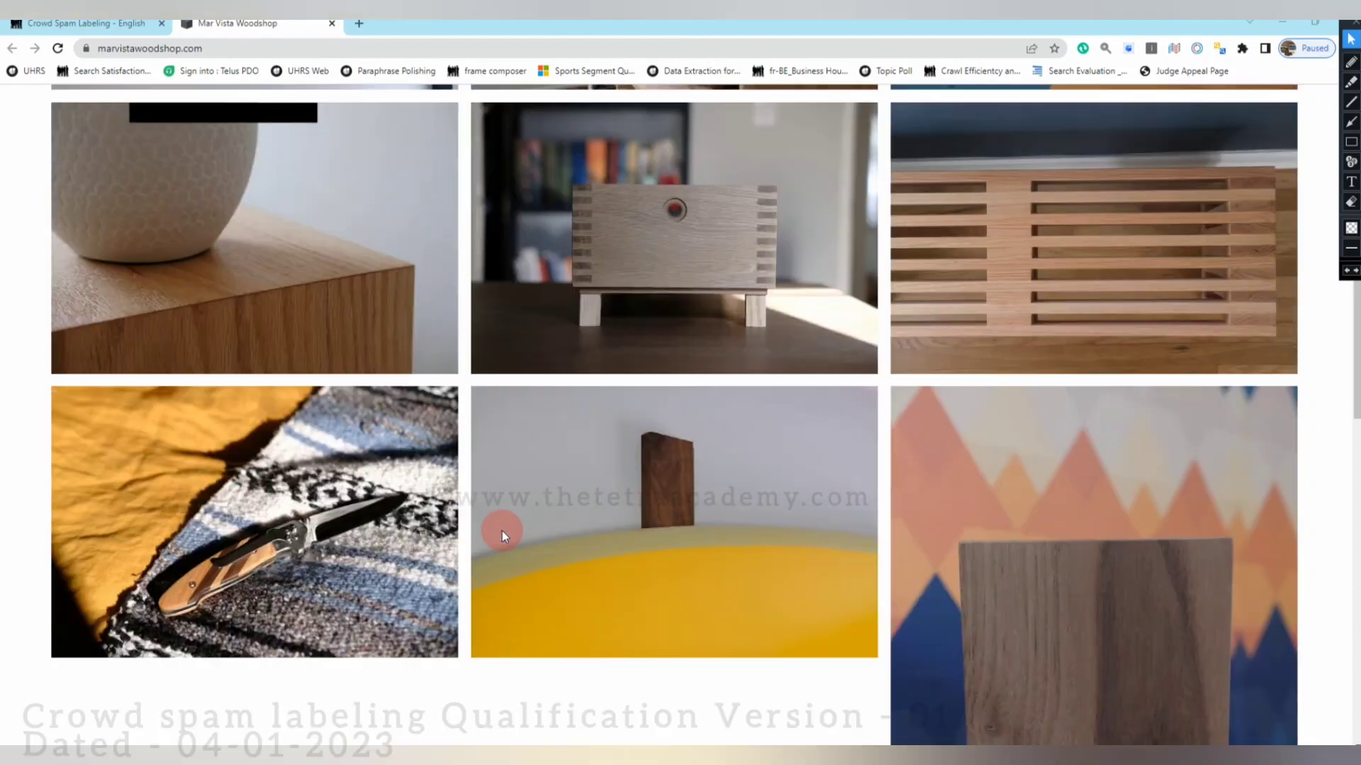
scroll(502, 535, down, 3)
scroll(502, 536, down, 8)
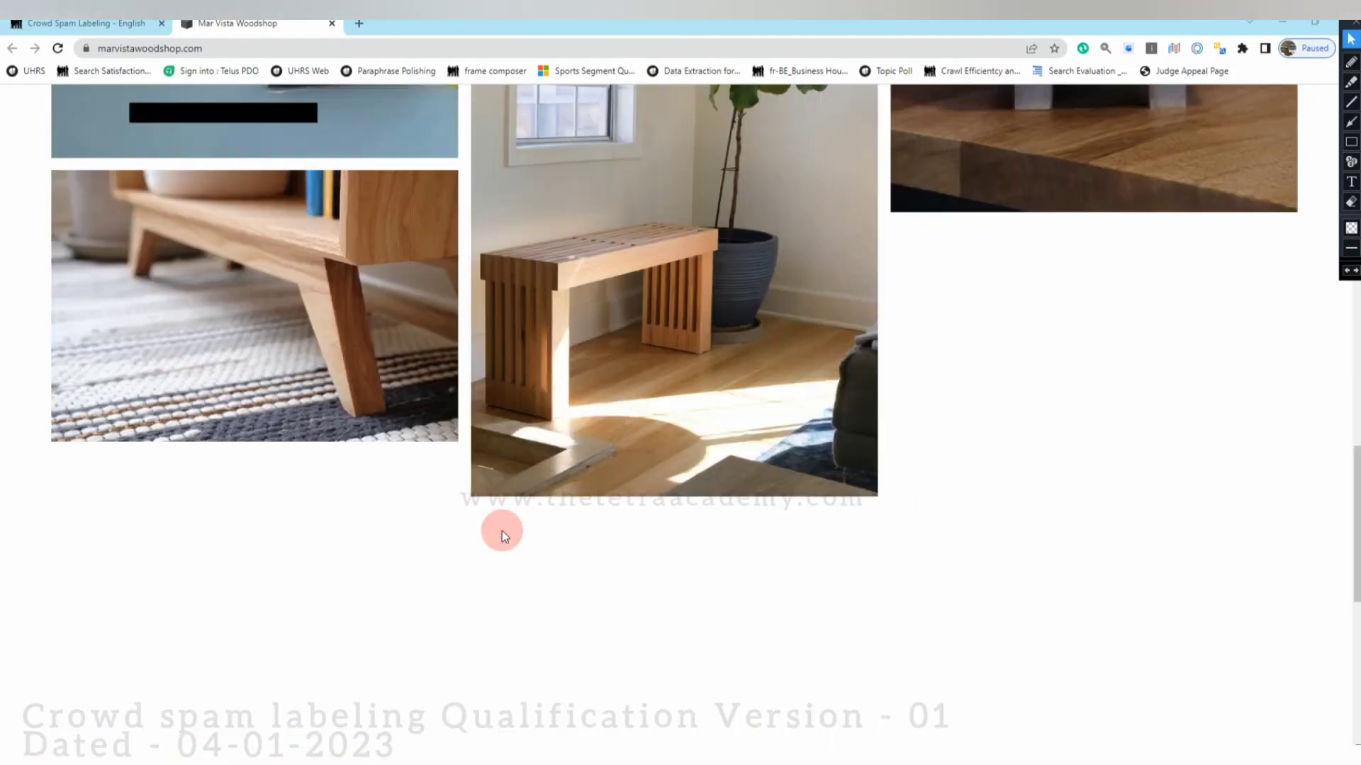
scroll(501, 535, down, 1)
scroll(501, 536, down, 6)
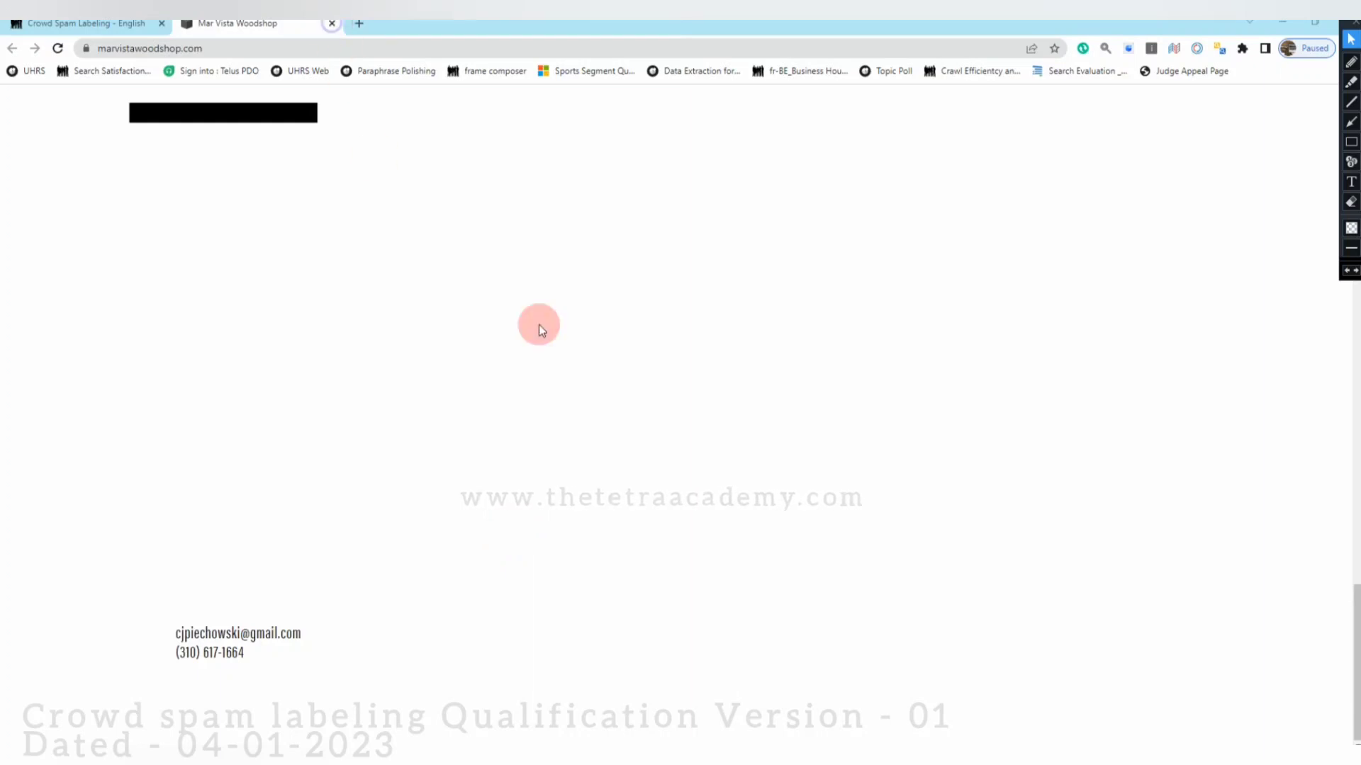
key(ctrl+w)
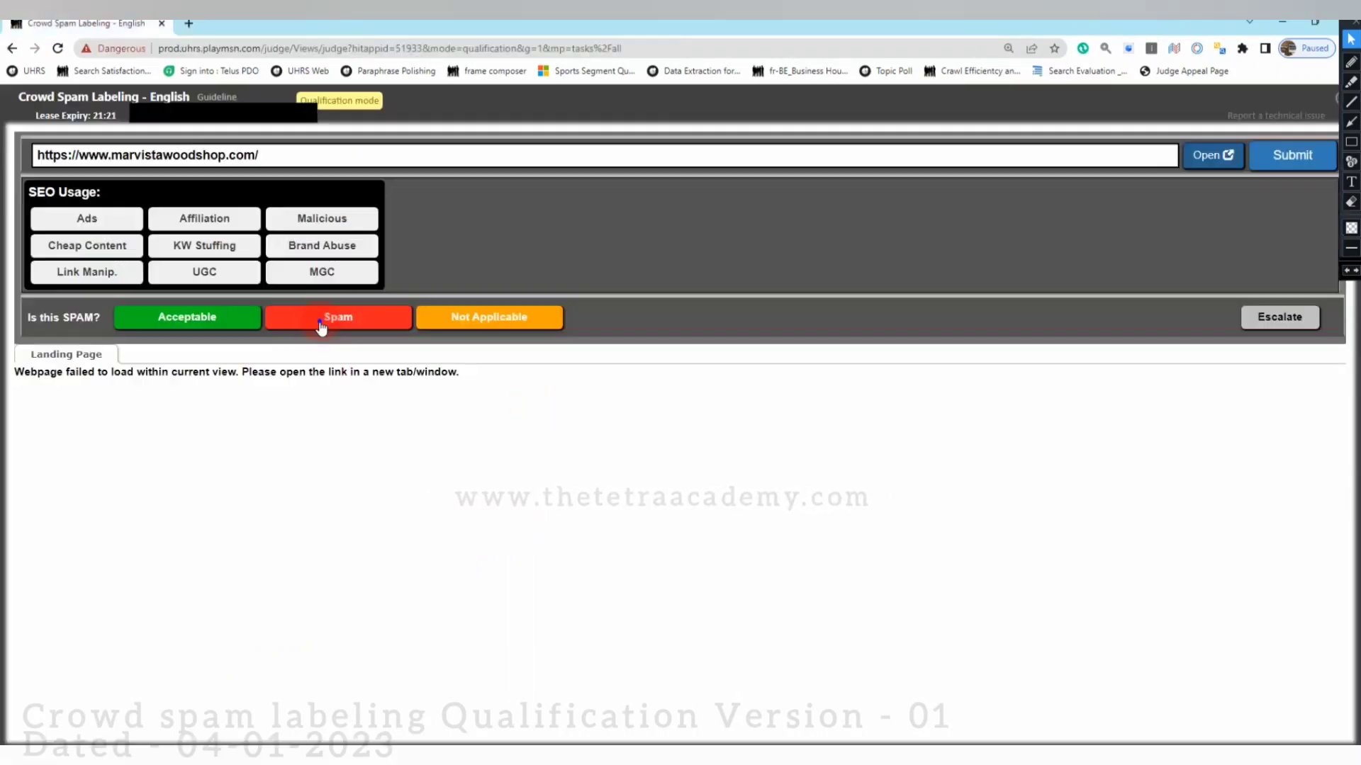
Submit the marvistawoodshop.com page as Spam with the SEO usages Cheap Content and KW Stuffing.
click(321, 324)
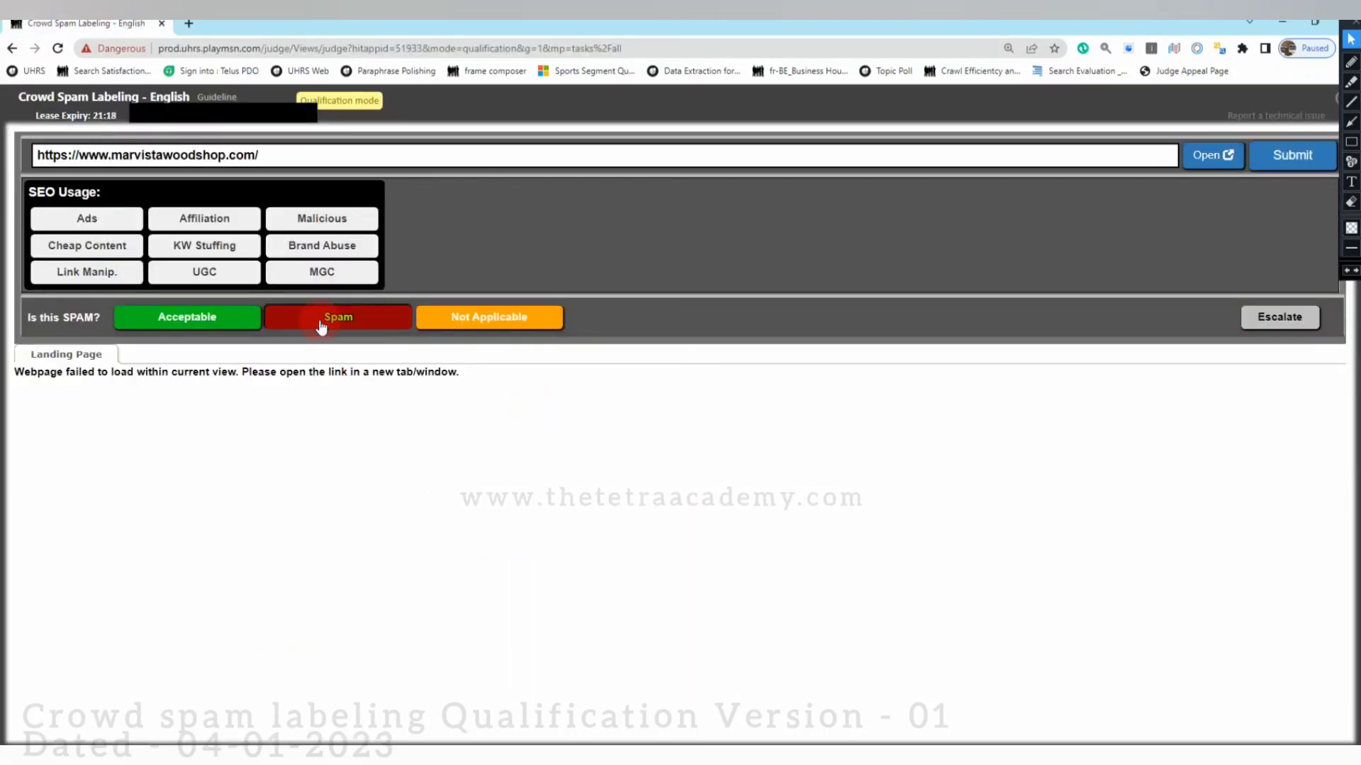
click(105, 249)
click(204, 218)
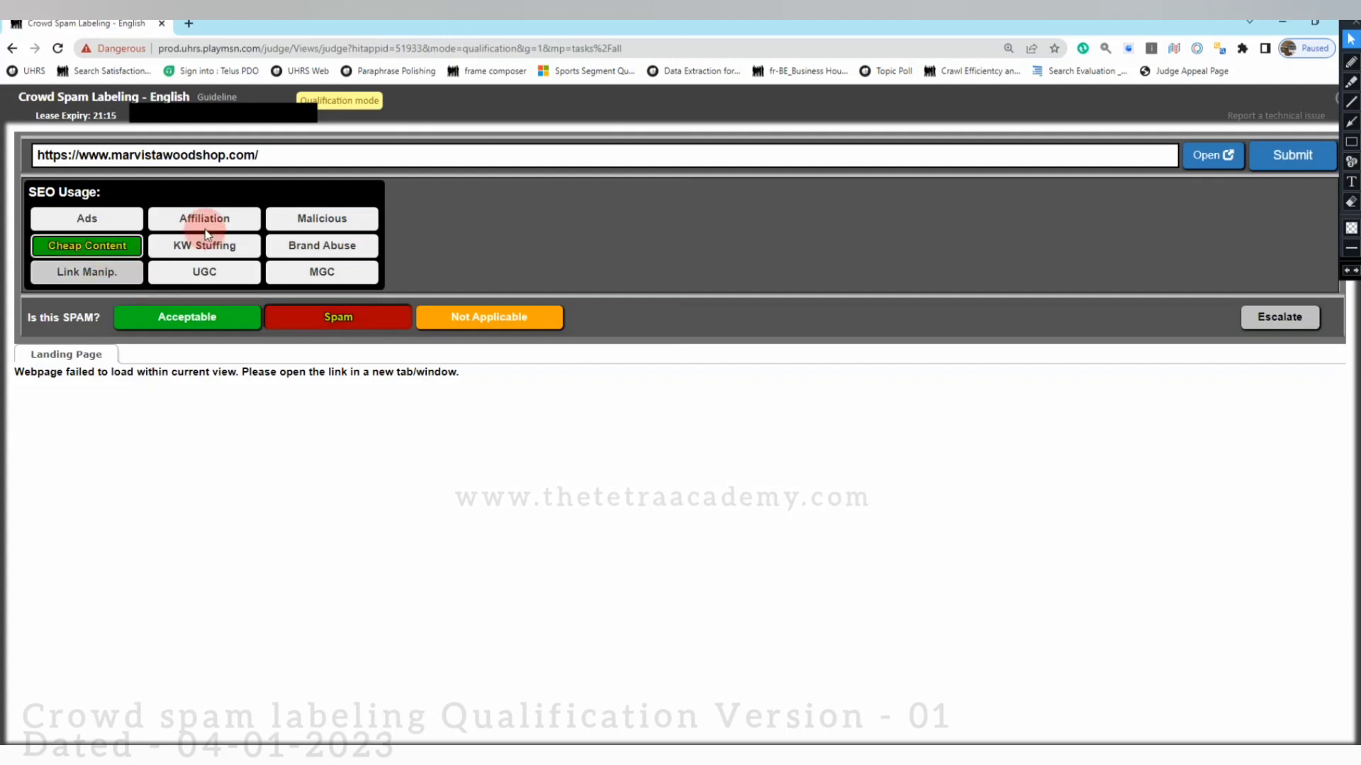
click(210, 250)
click(1282, 161)
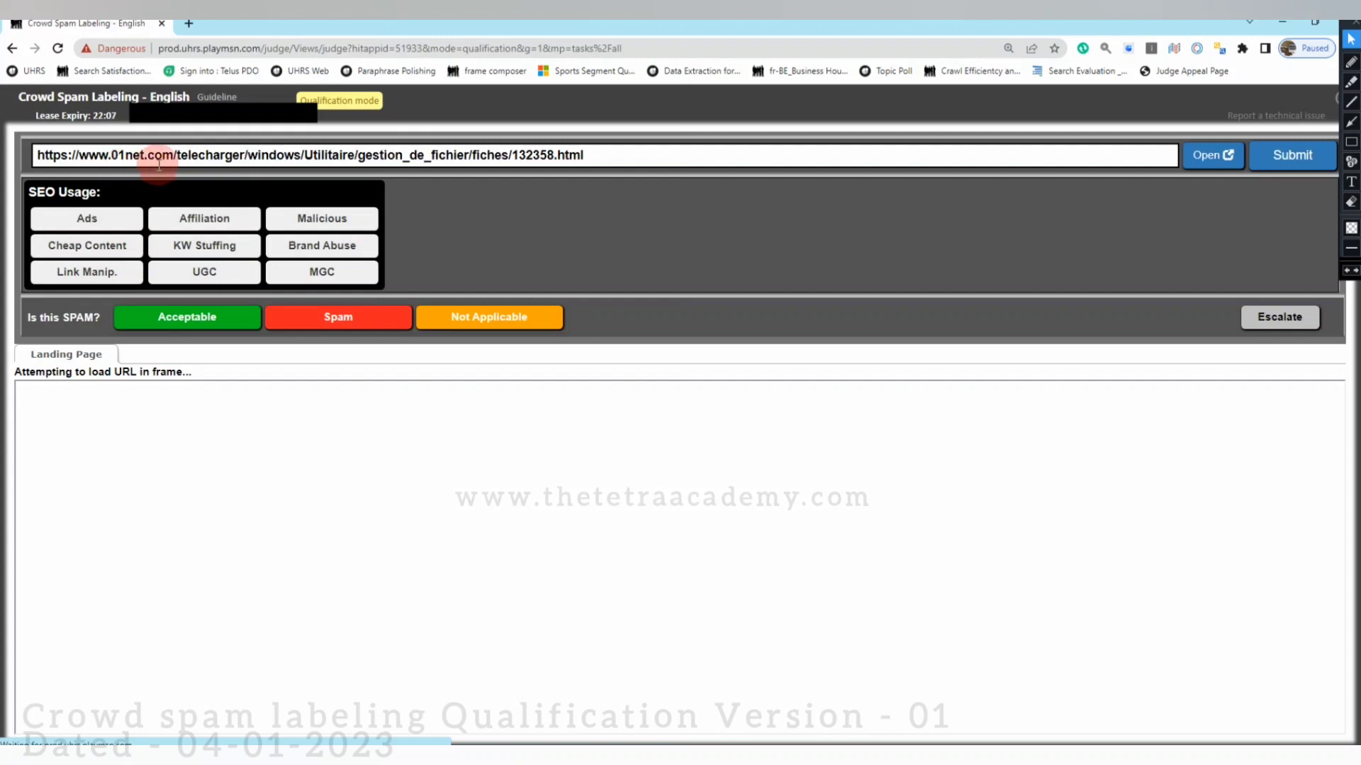
Check the 01net.com Xender download page and submit it as Not Applicable with the reason Foreign.
click(1226, 162)
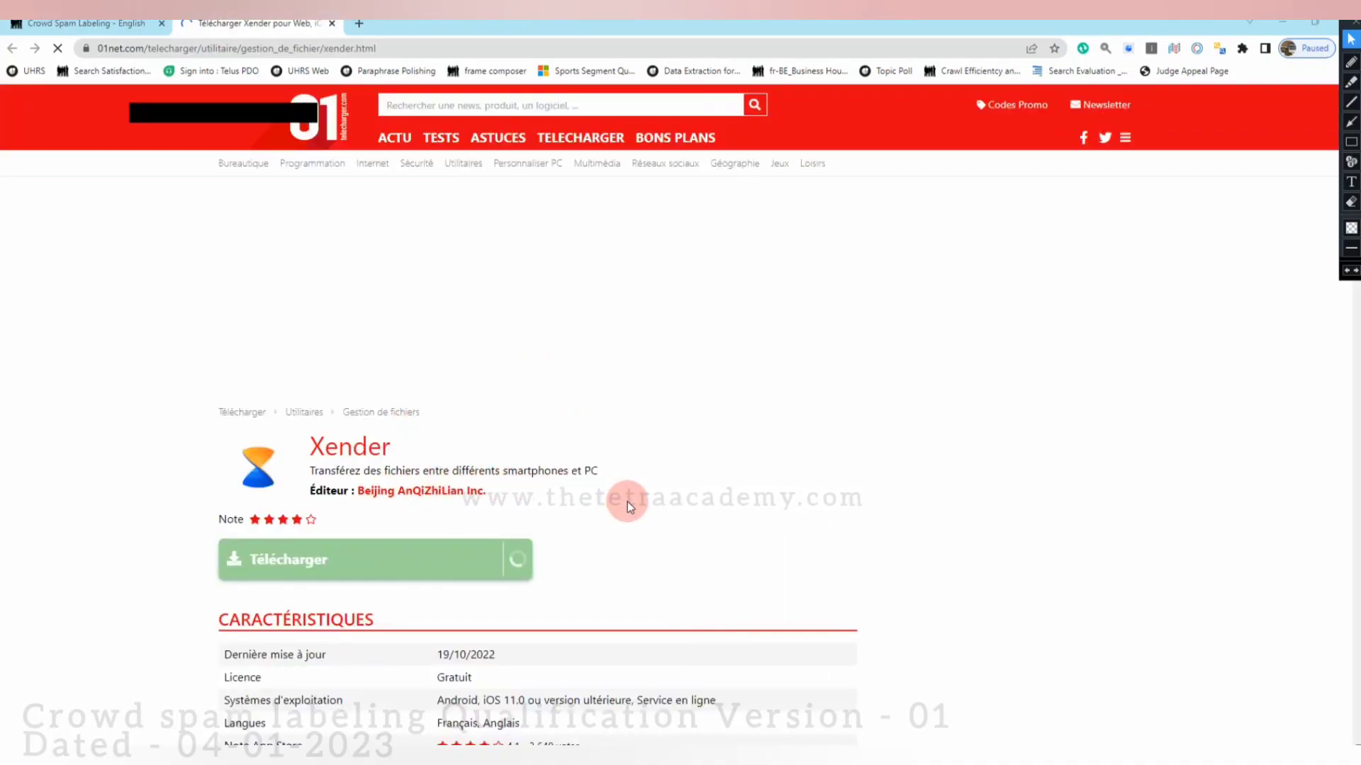
scroll(628, 501, down, 4)
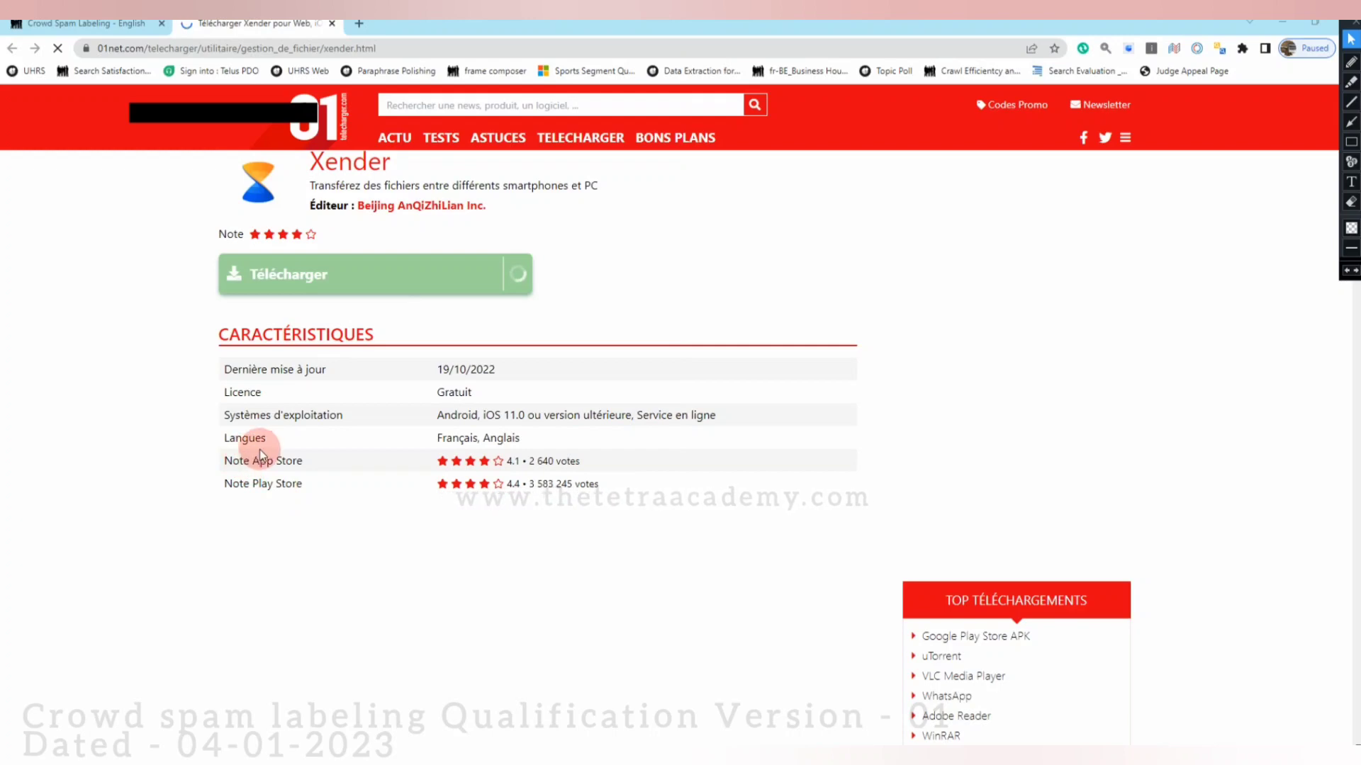
key(ctrl+w)
click(465, 322)
click(741, 319)
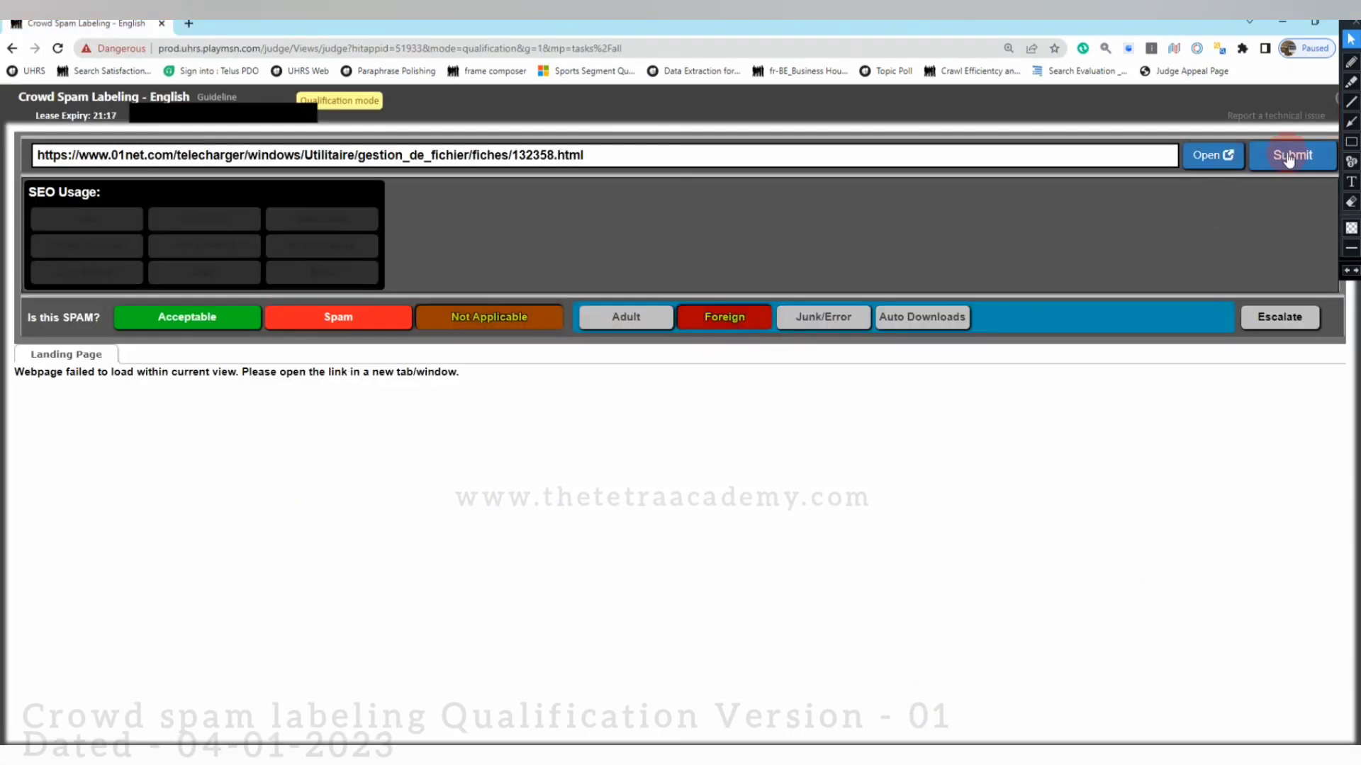
click(1294, 153)
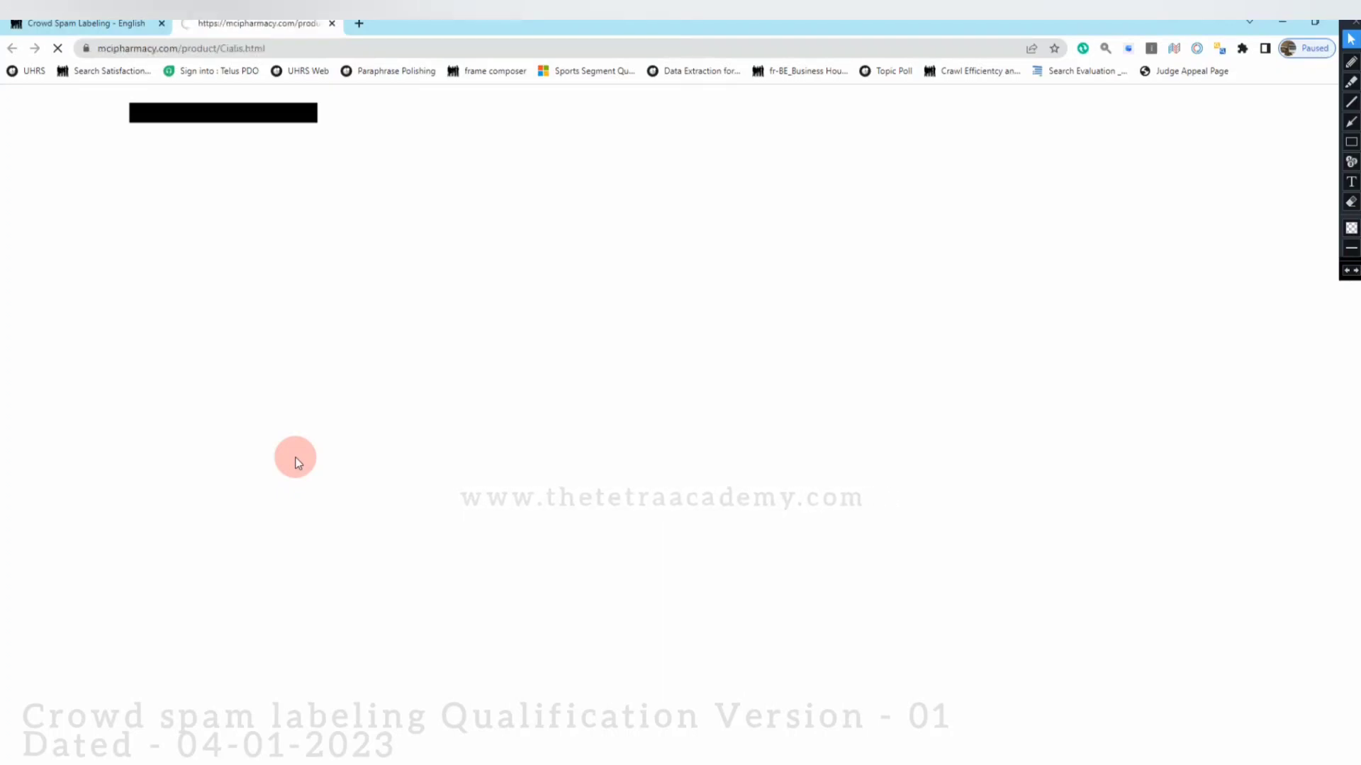
Check the tvdawn.com Cialis discount card page and submit it as Spam with the SEO usages Link Manip., KW Stuffing and Cheap Content.
click(111, 26)
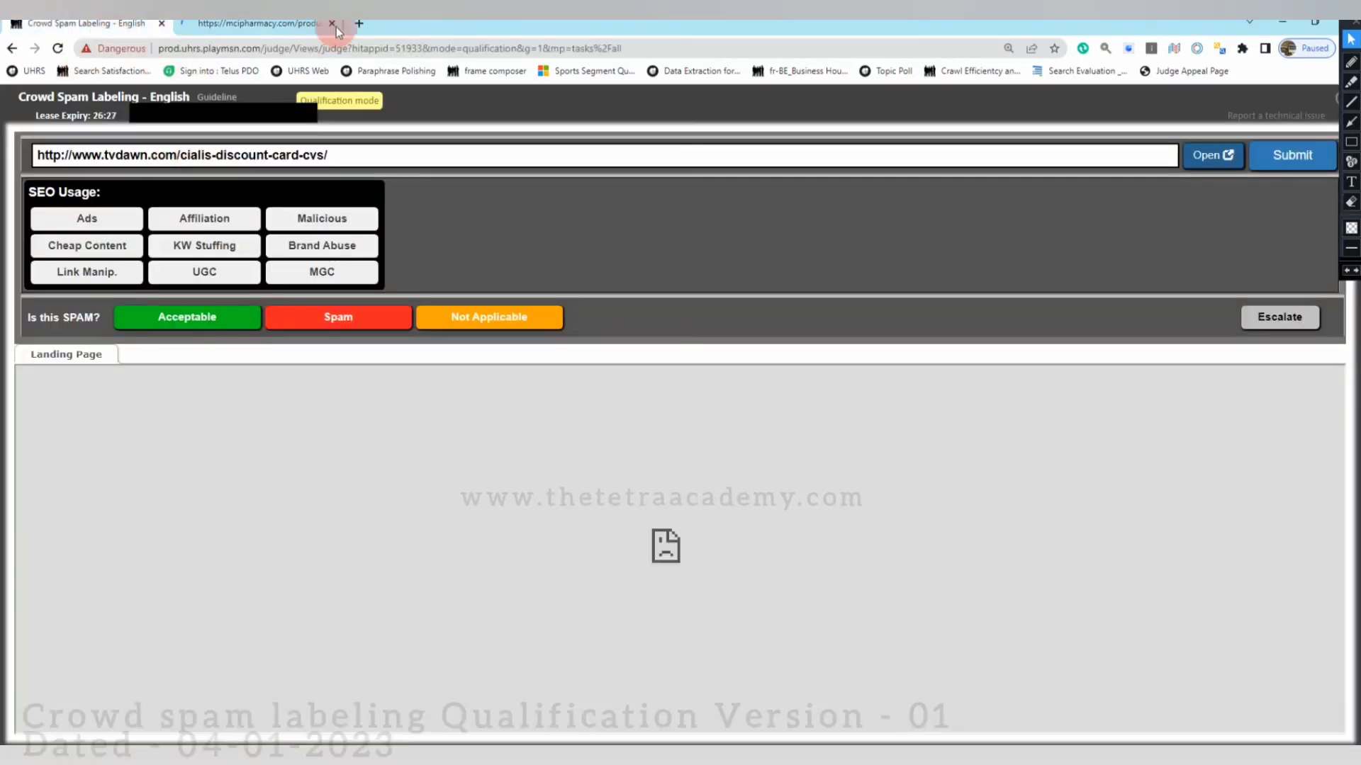
click(1196, 161)
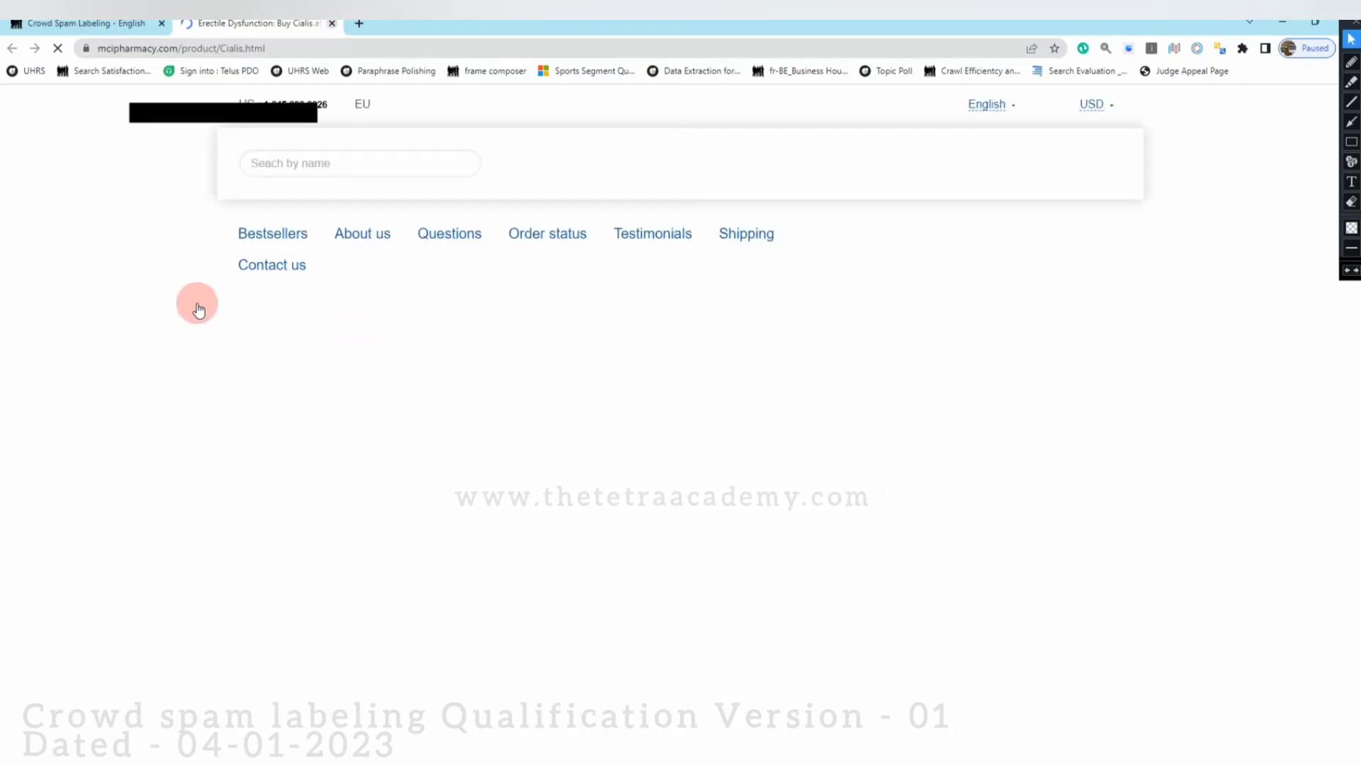
key(ctrl+w)
click(108, 276)
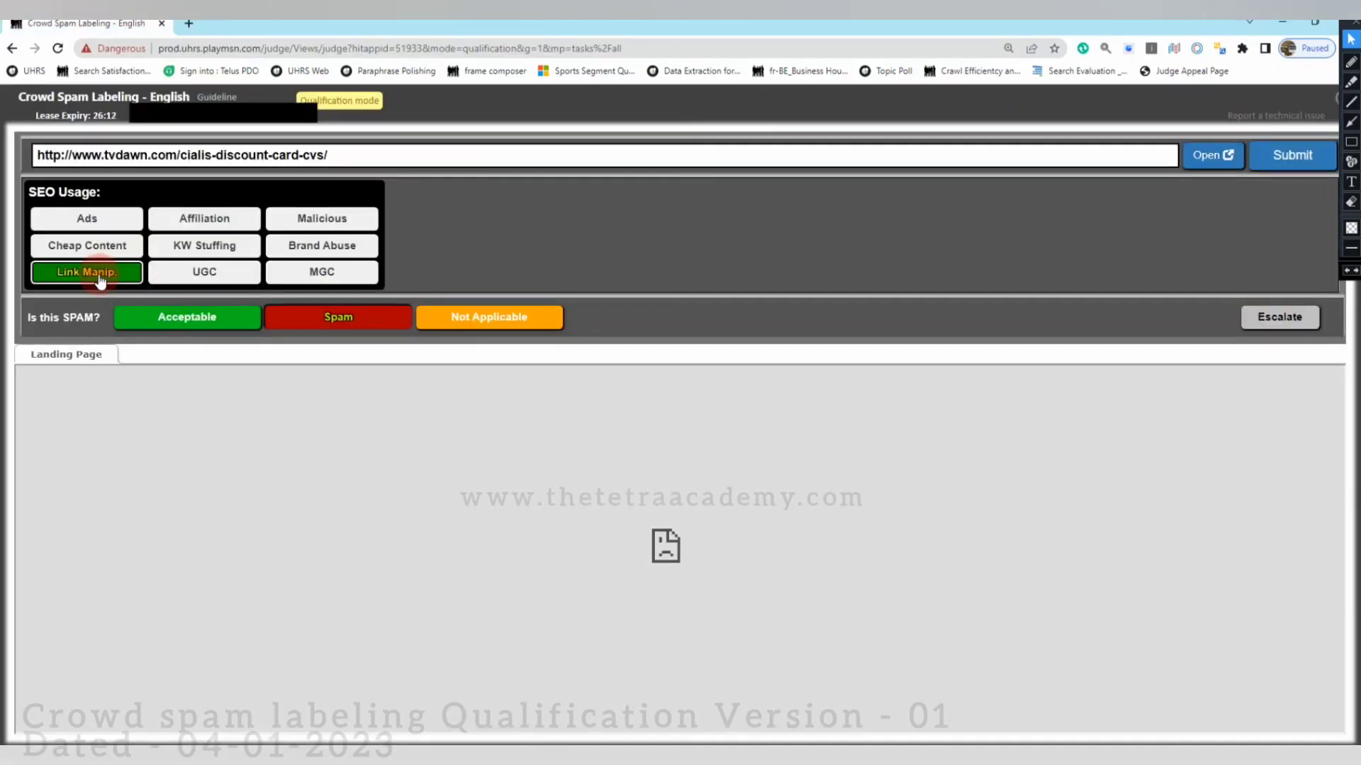
click(203, 245)
click(89, 241)
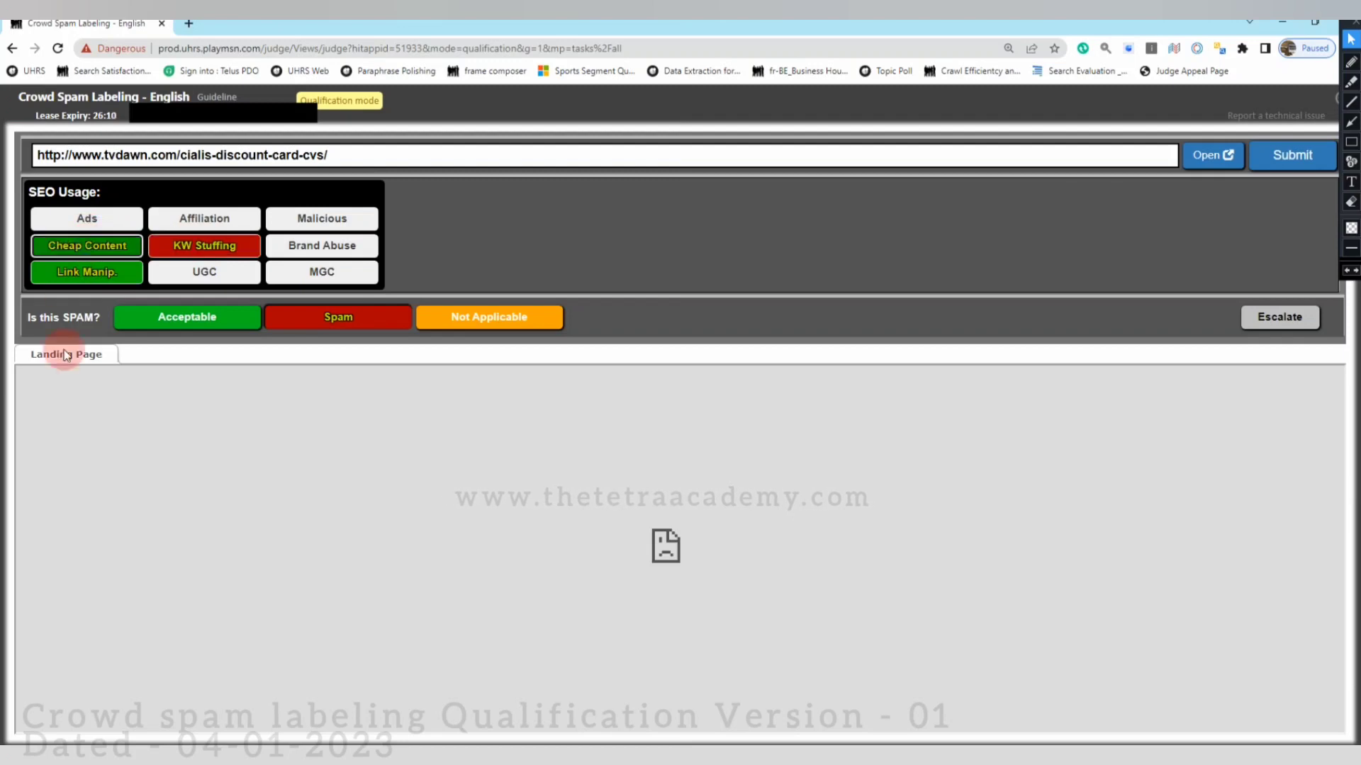
click(1280, 157)
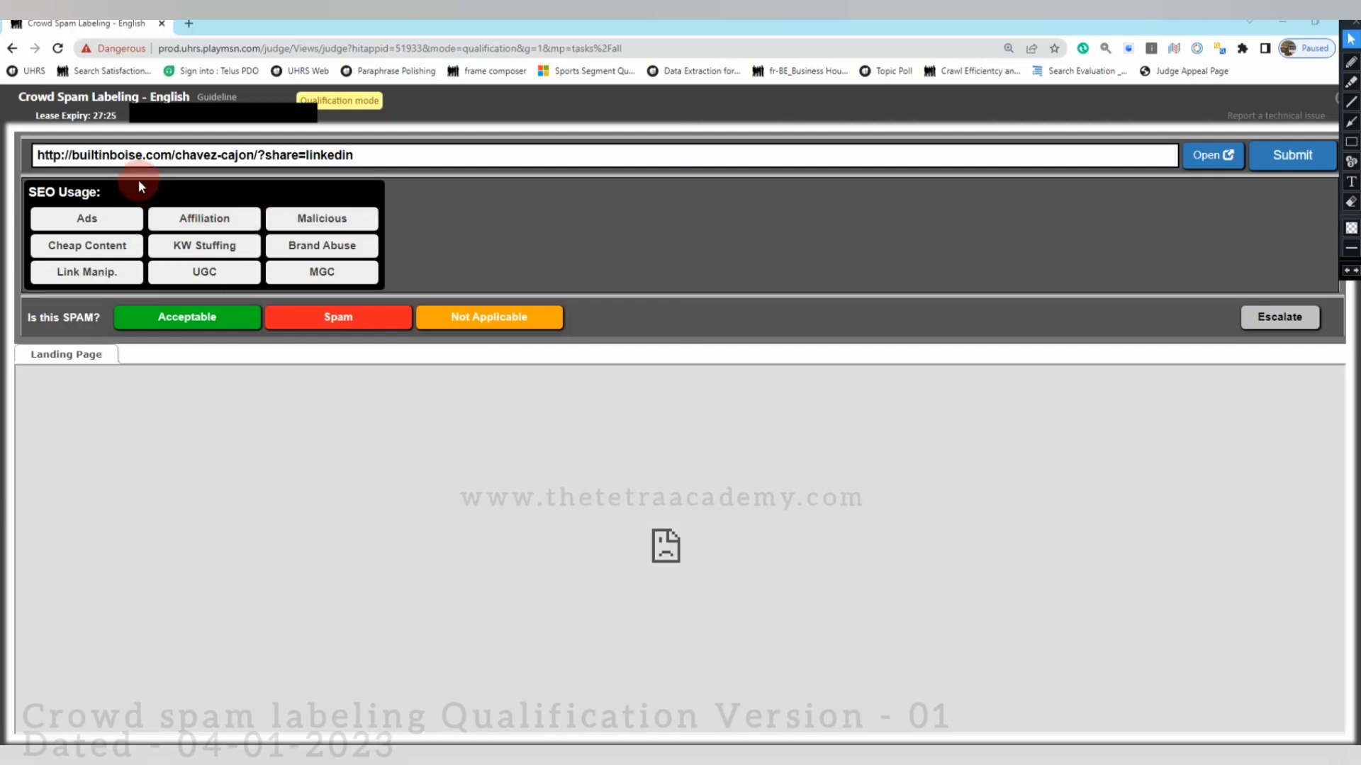
Check the builtinboise.com chavez-cajon page and submit it as Not Applicable with the reason Junk/Error.
click(1213, 157)
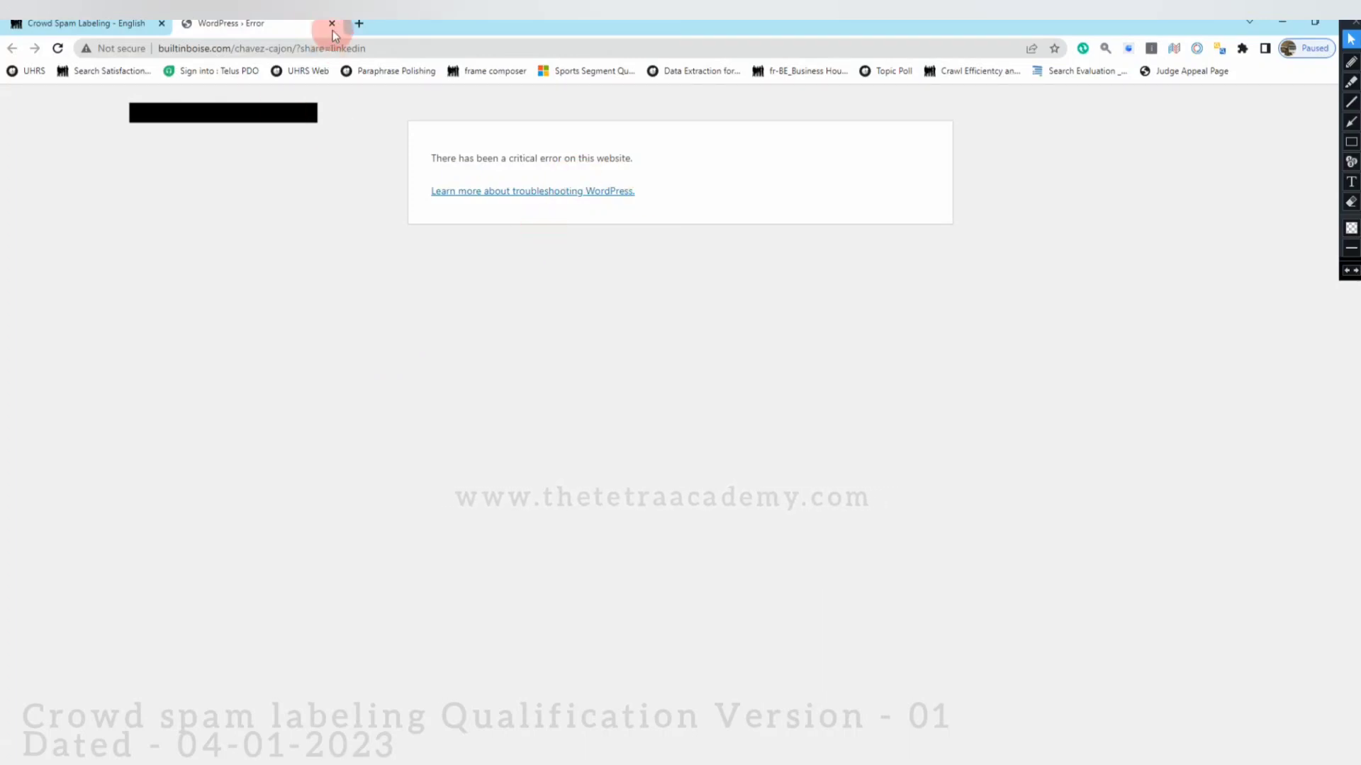
key(ctrl+w)
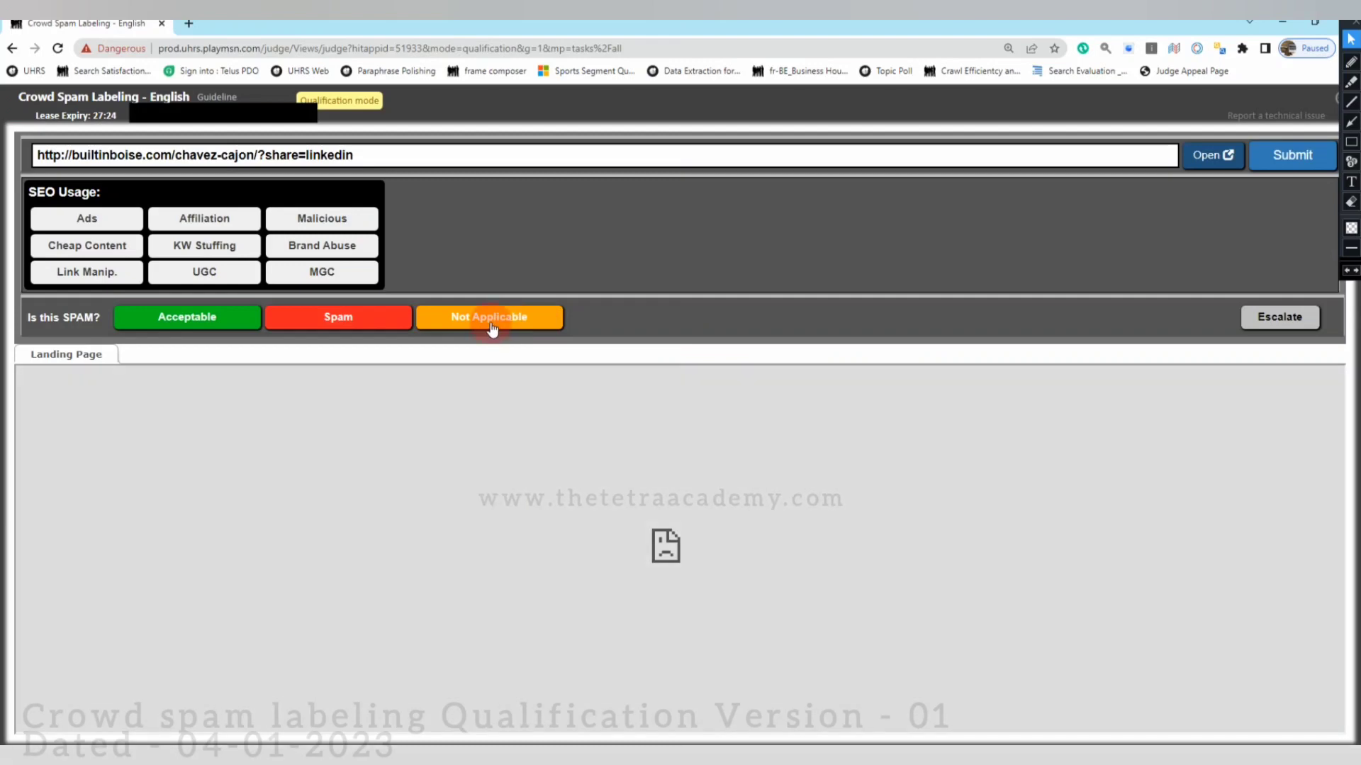
click(500, 328)
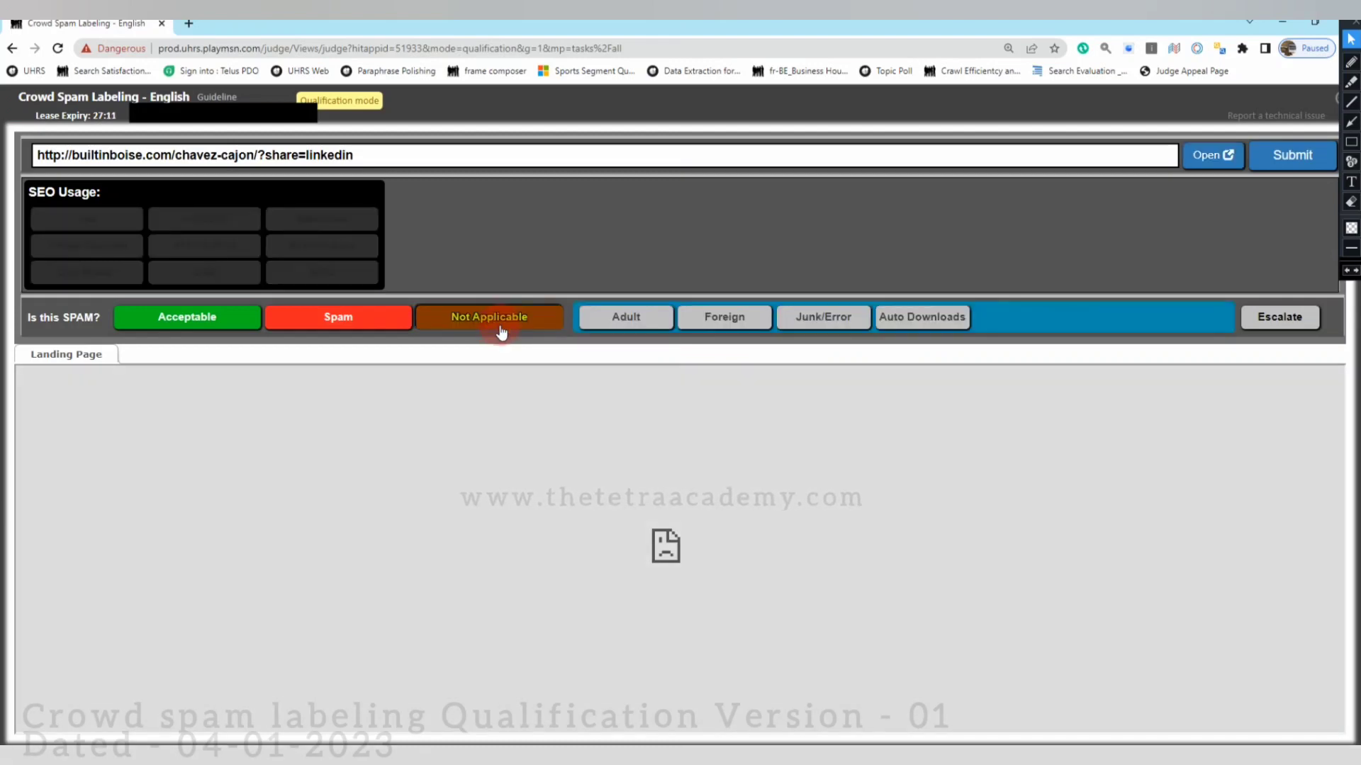
click(500, 323)
click(499, 321)
click(818, 317)
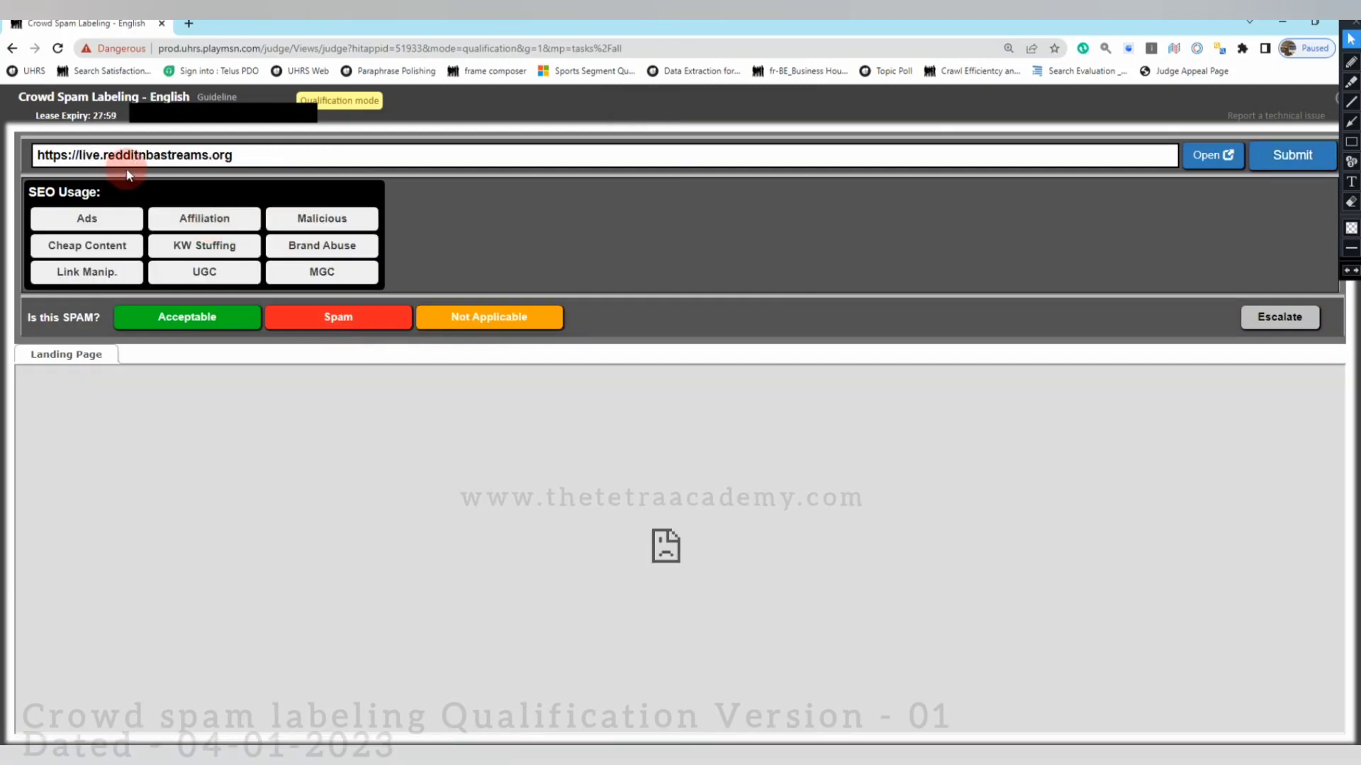
Check the live.redditnbastreams.org page, close it and submit it as Not Applicable.
click(1211, 155)
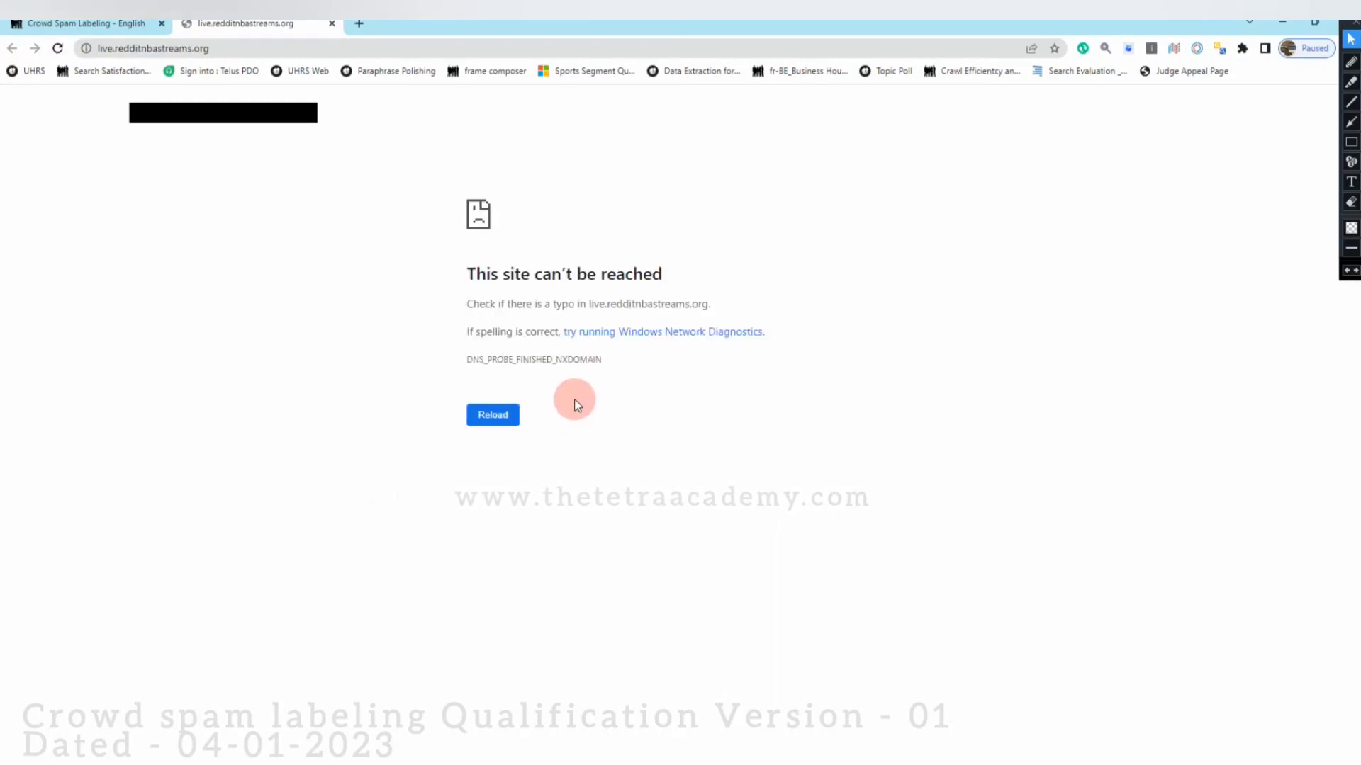
click(496, 424)
key(ctrl+w)
click(496, 318)
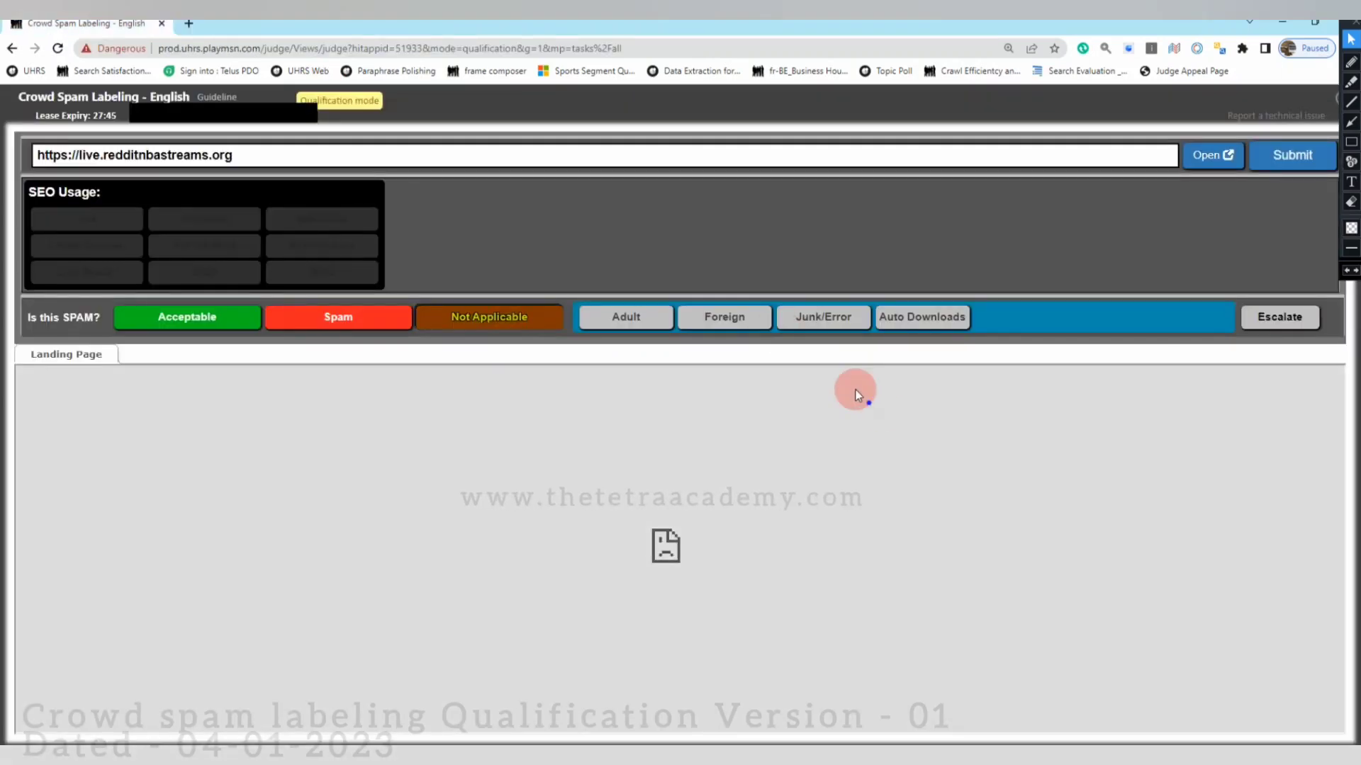
click(1292, 157)
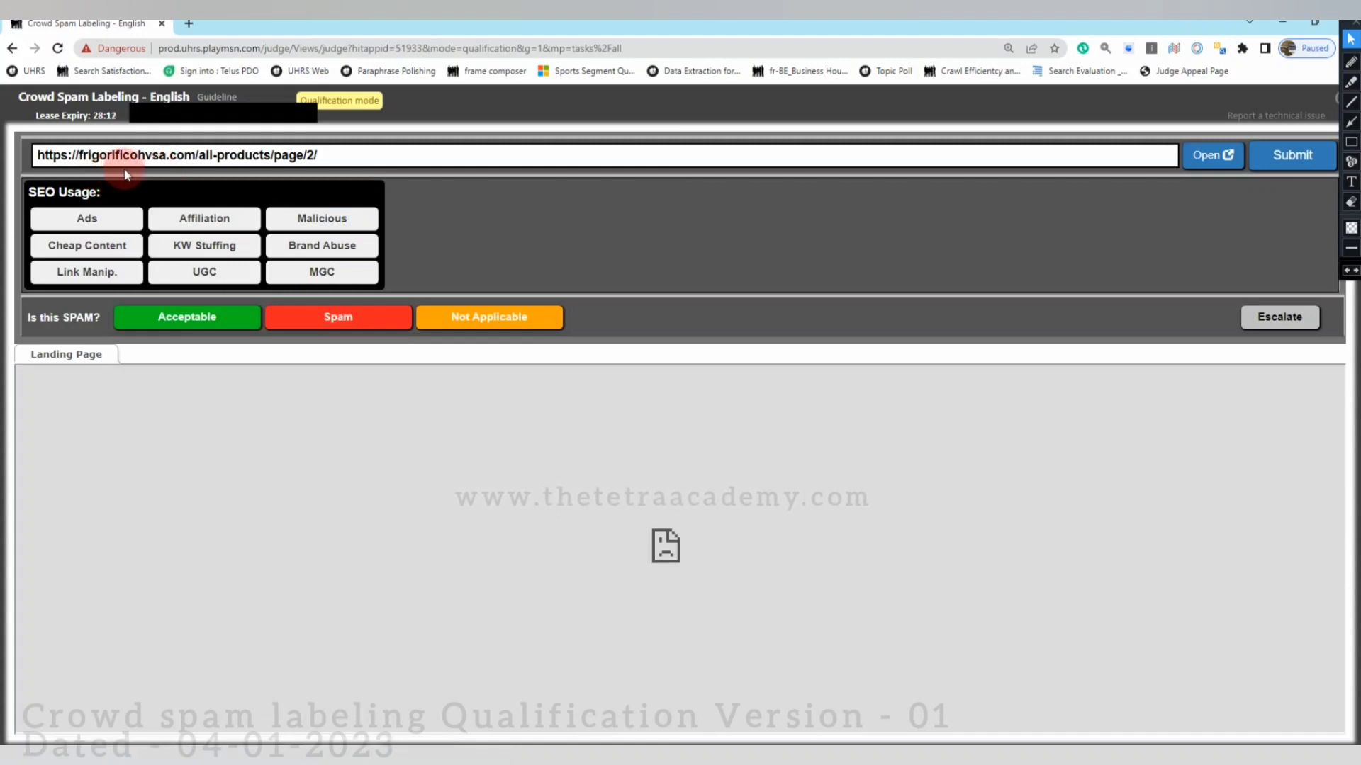
Check the frigorificohvsa.com all-products page and submit it as Not Applicable with the reason Junk/Error.
click(1226, 162)
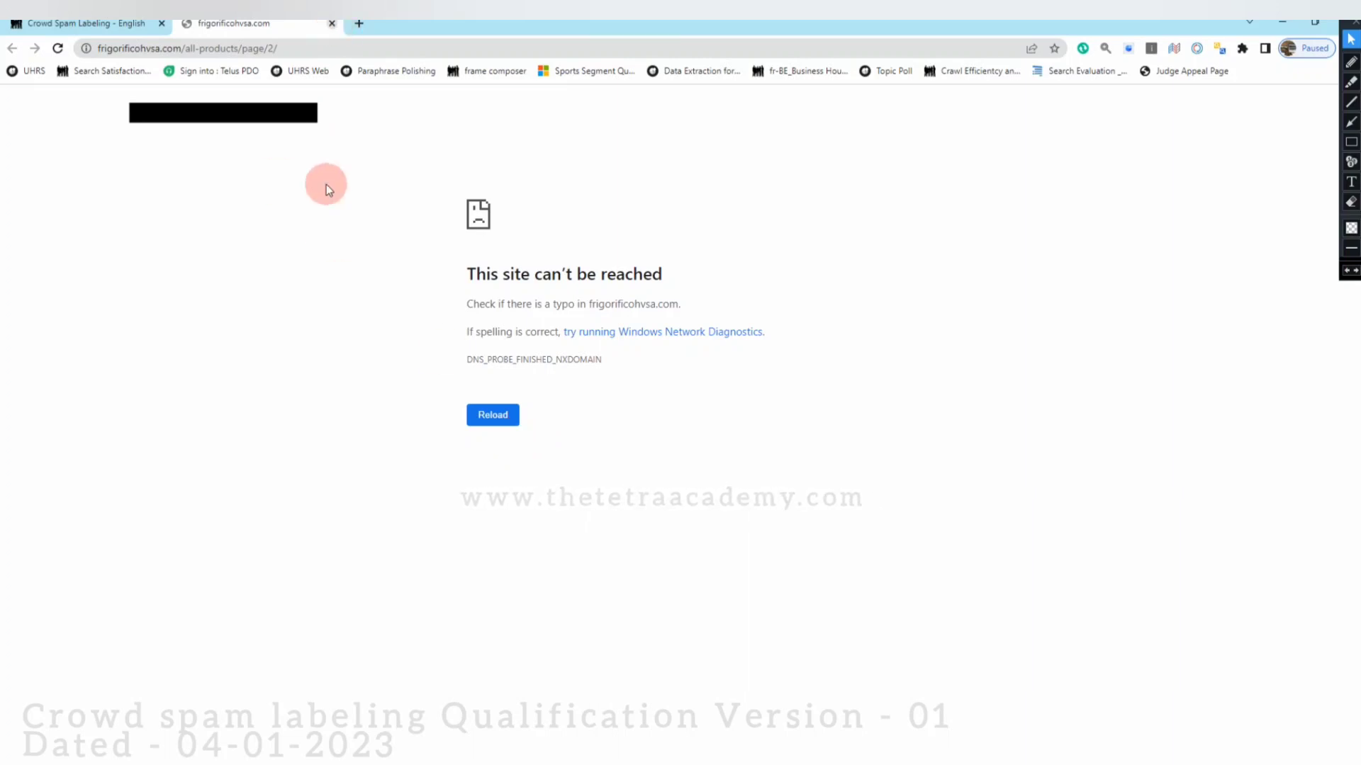
key(ctrl+w)
click(1212, 157)
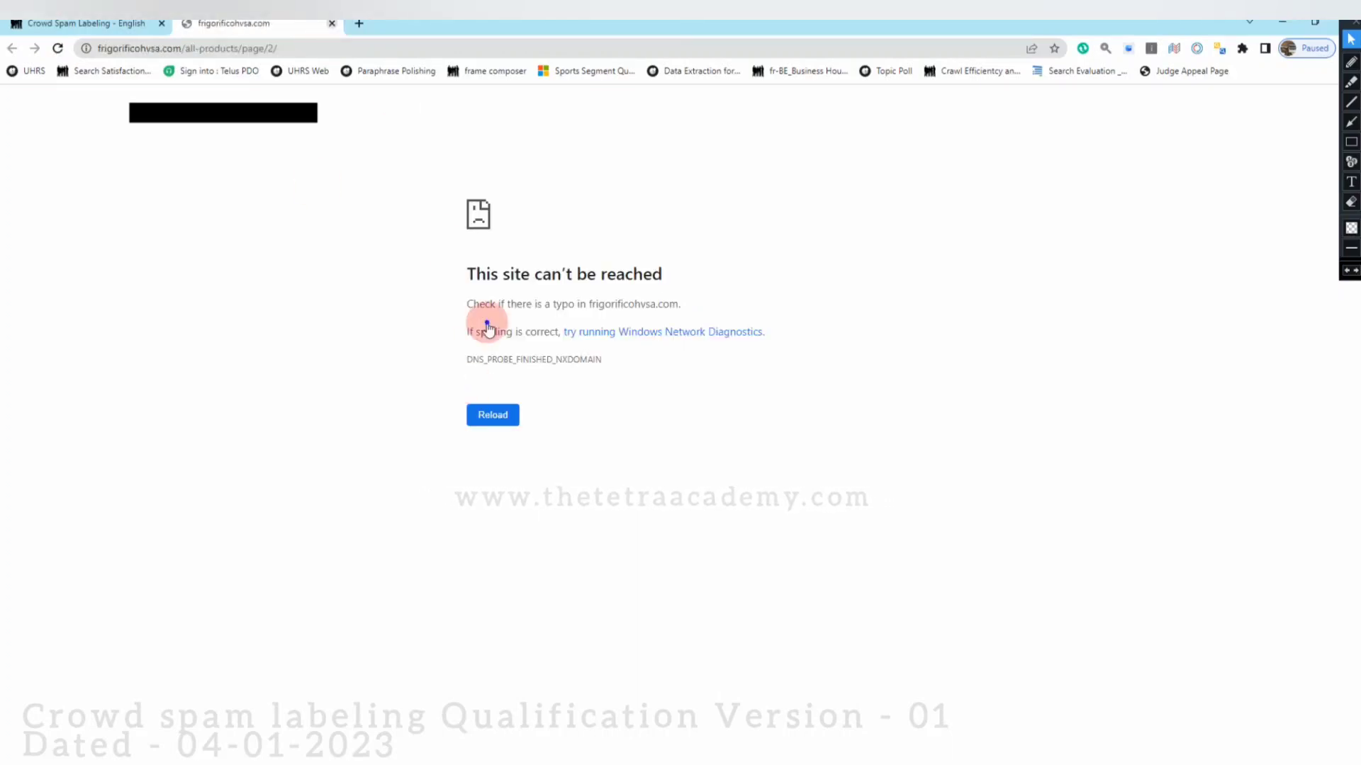
key(ctrl+w)
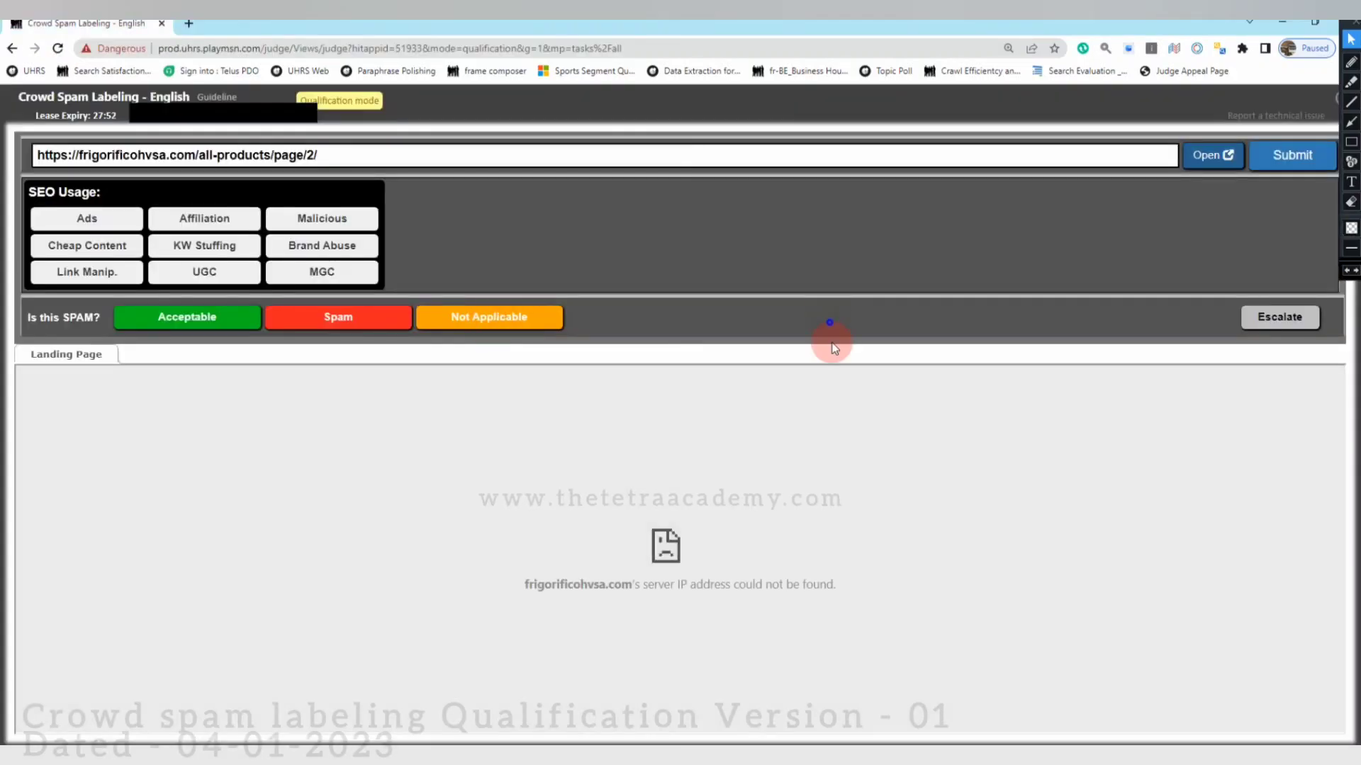
click(489, 317)
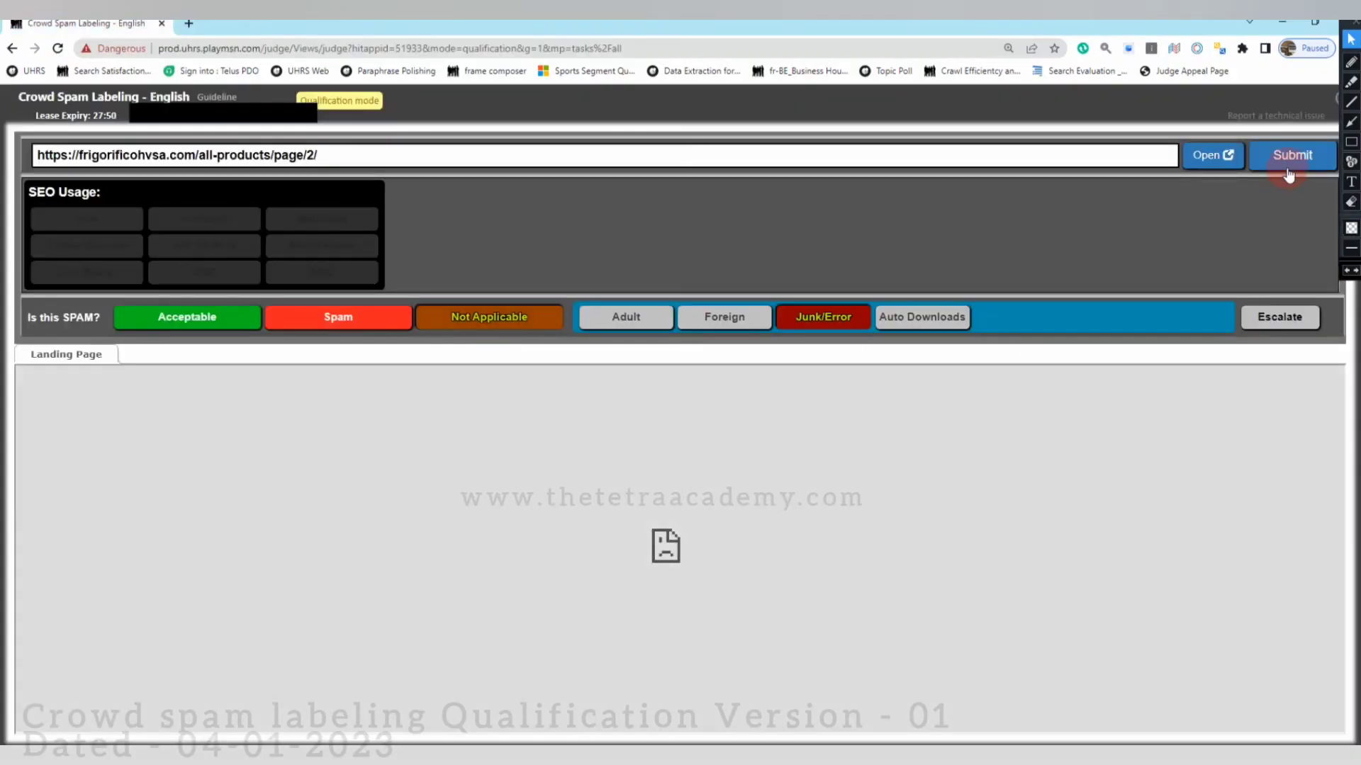
click(1288, 159)
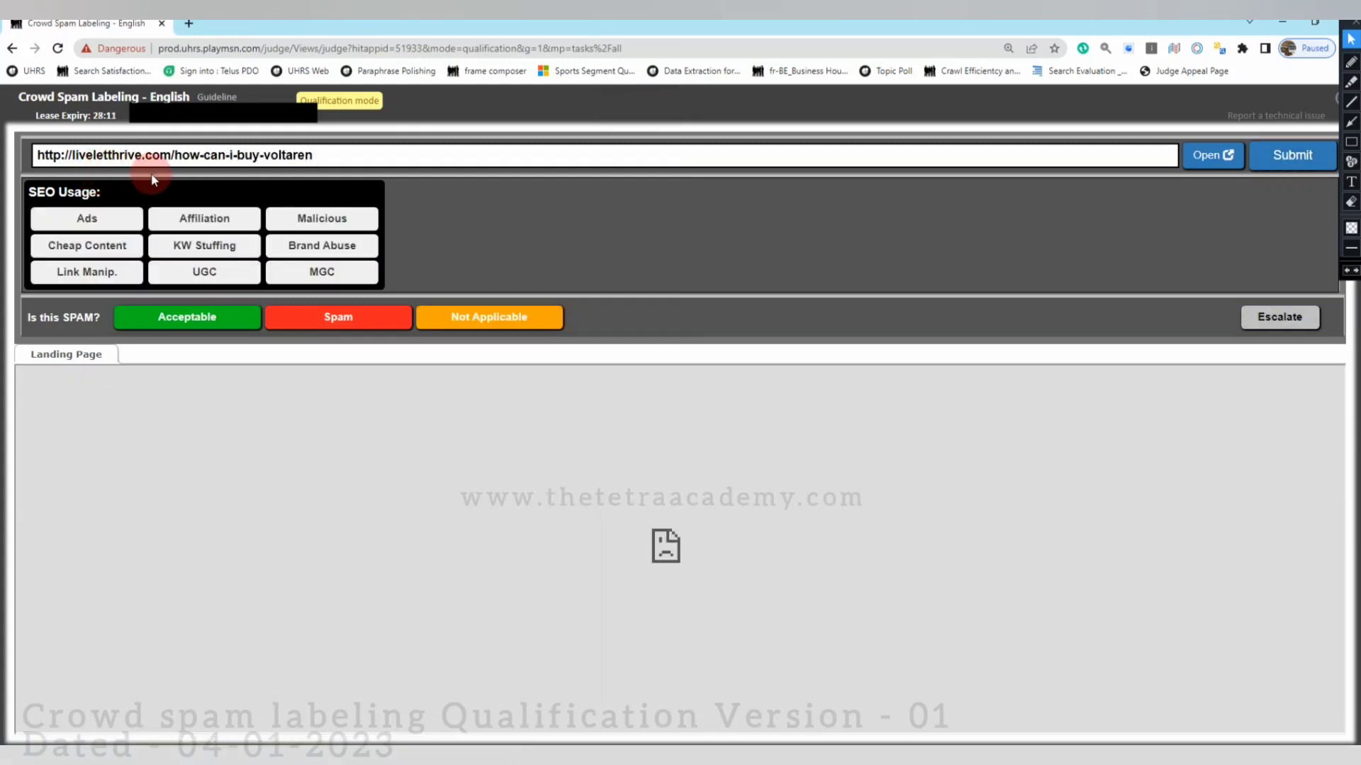
Check the liveletthrive.com Voltaren page and submit it as Spam with the SEO usages Link Manip. and Cheap Content.
click(1212, 156)
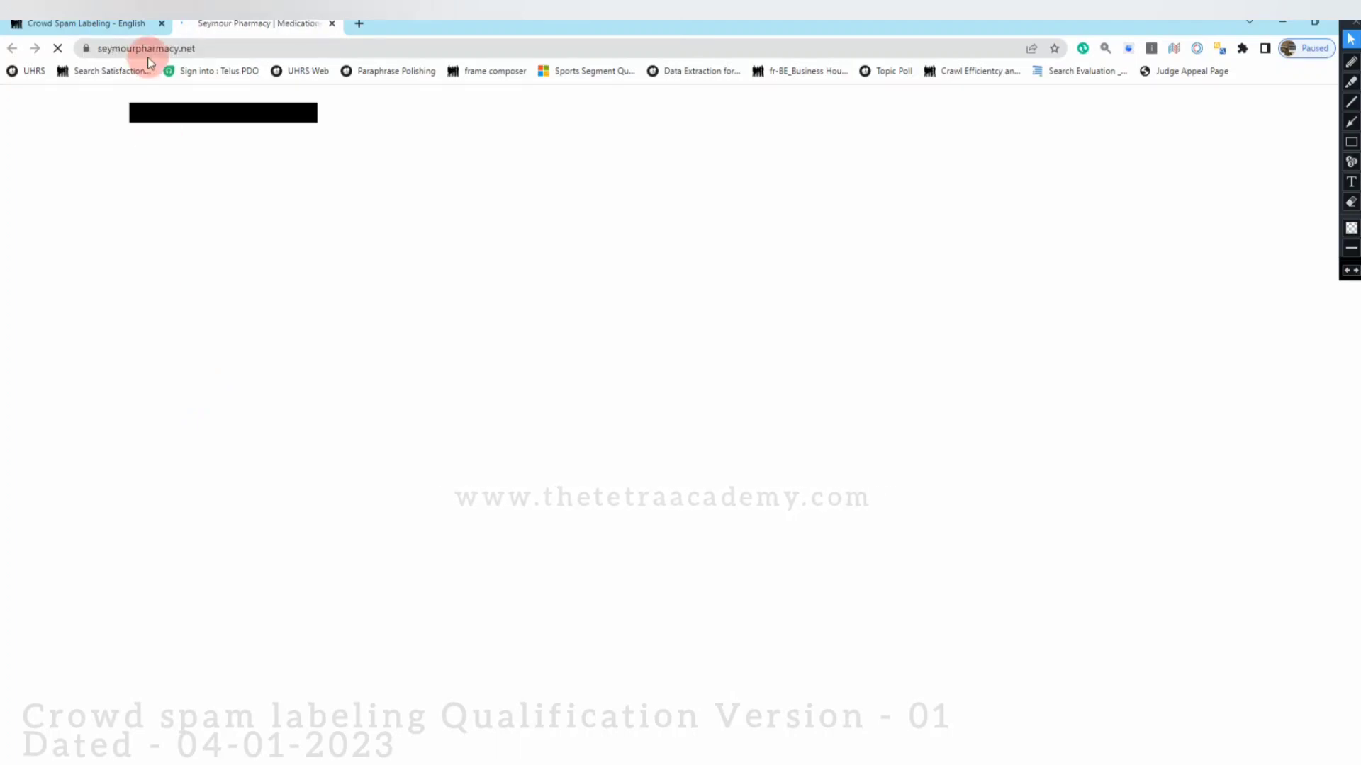
click(105, 30)
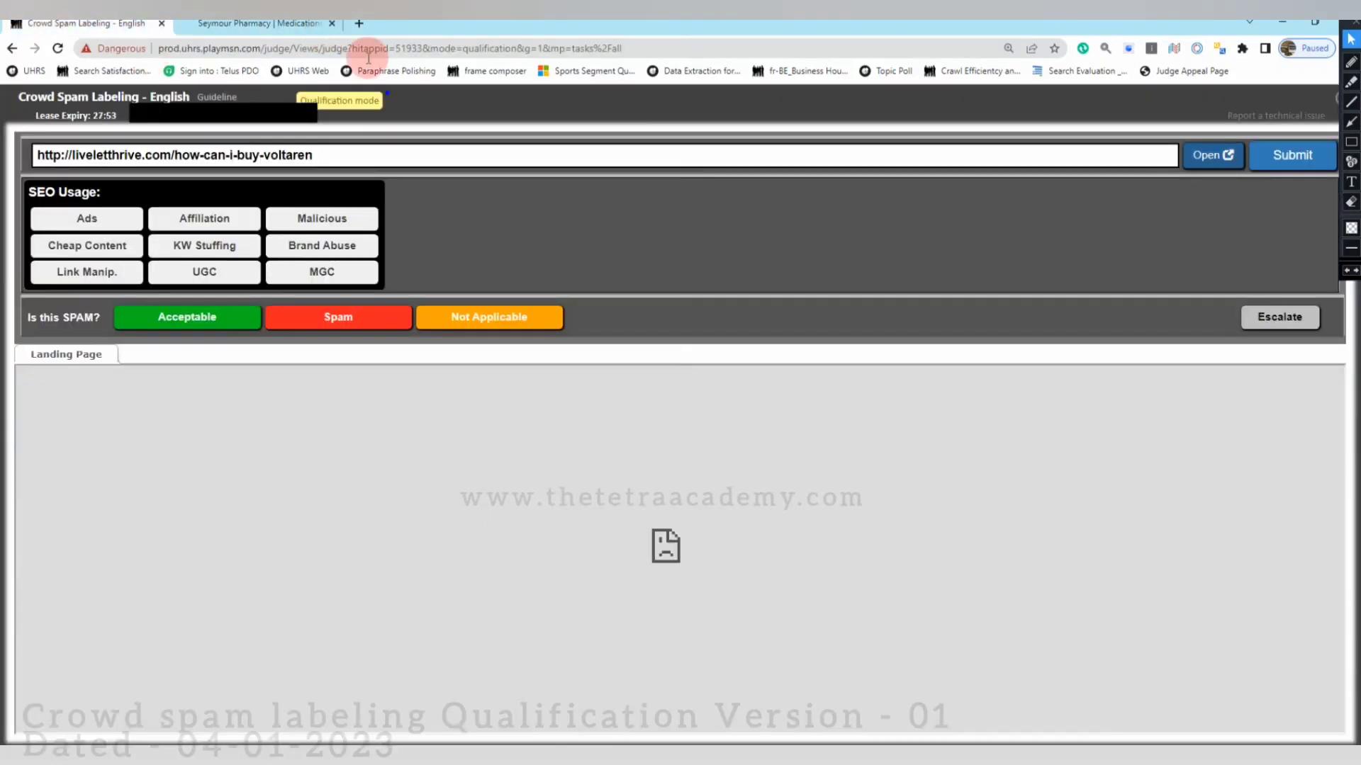
click(366, 319)
click(91, 275)
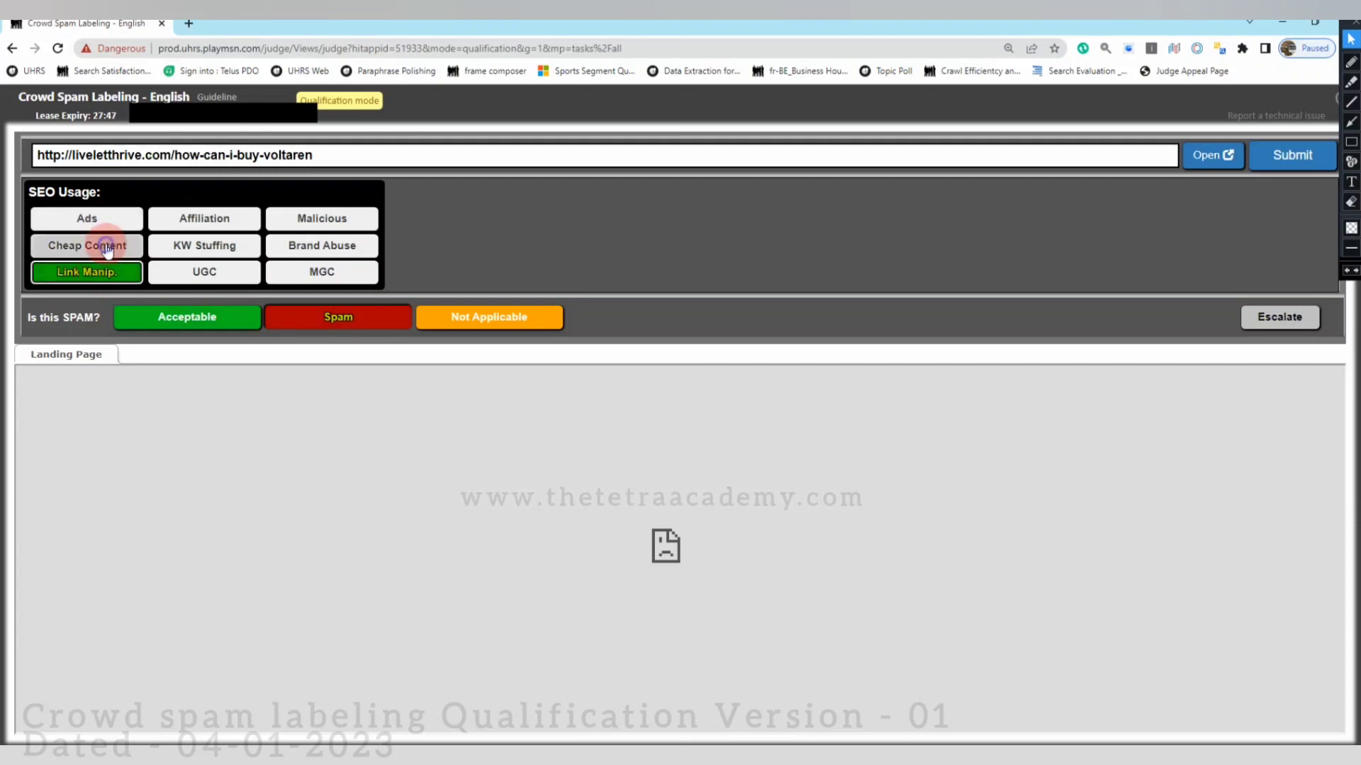
click(106, 248)
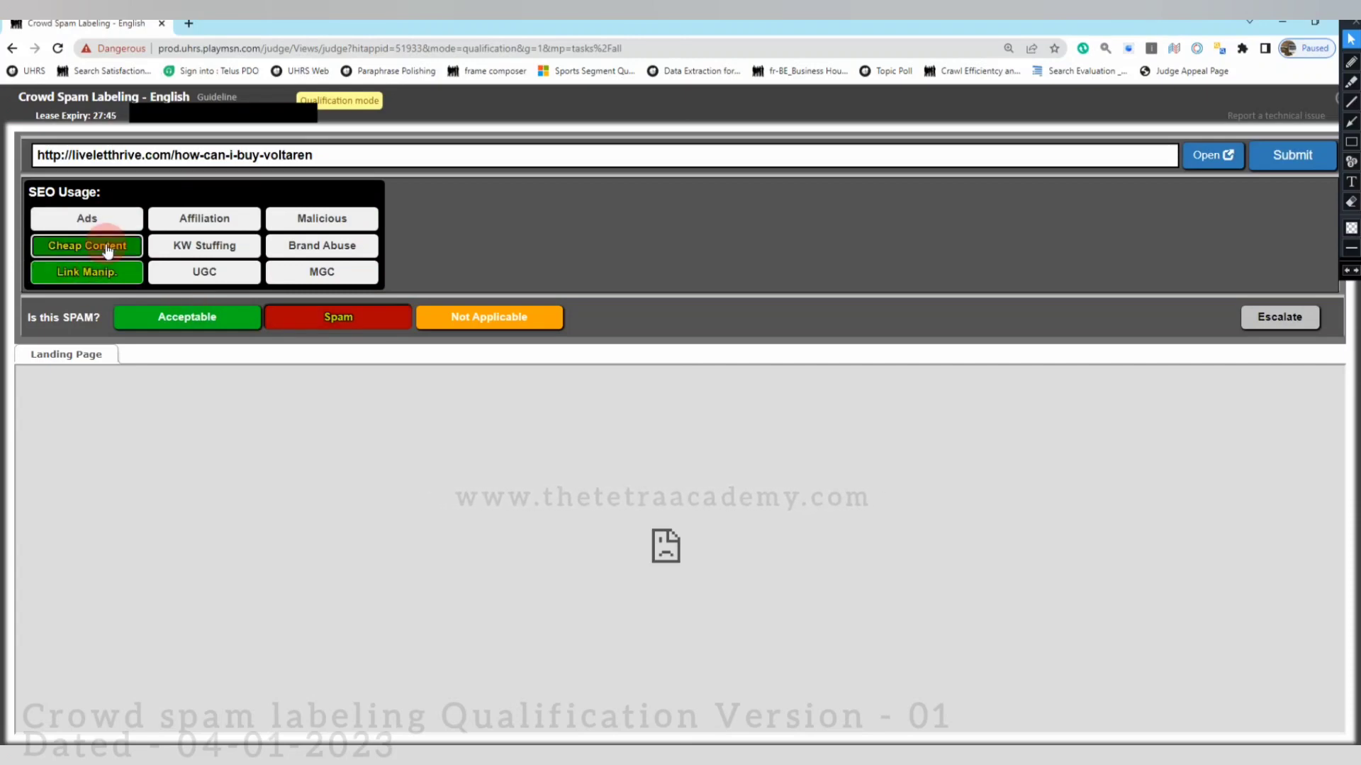
click(1260, 176)
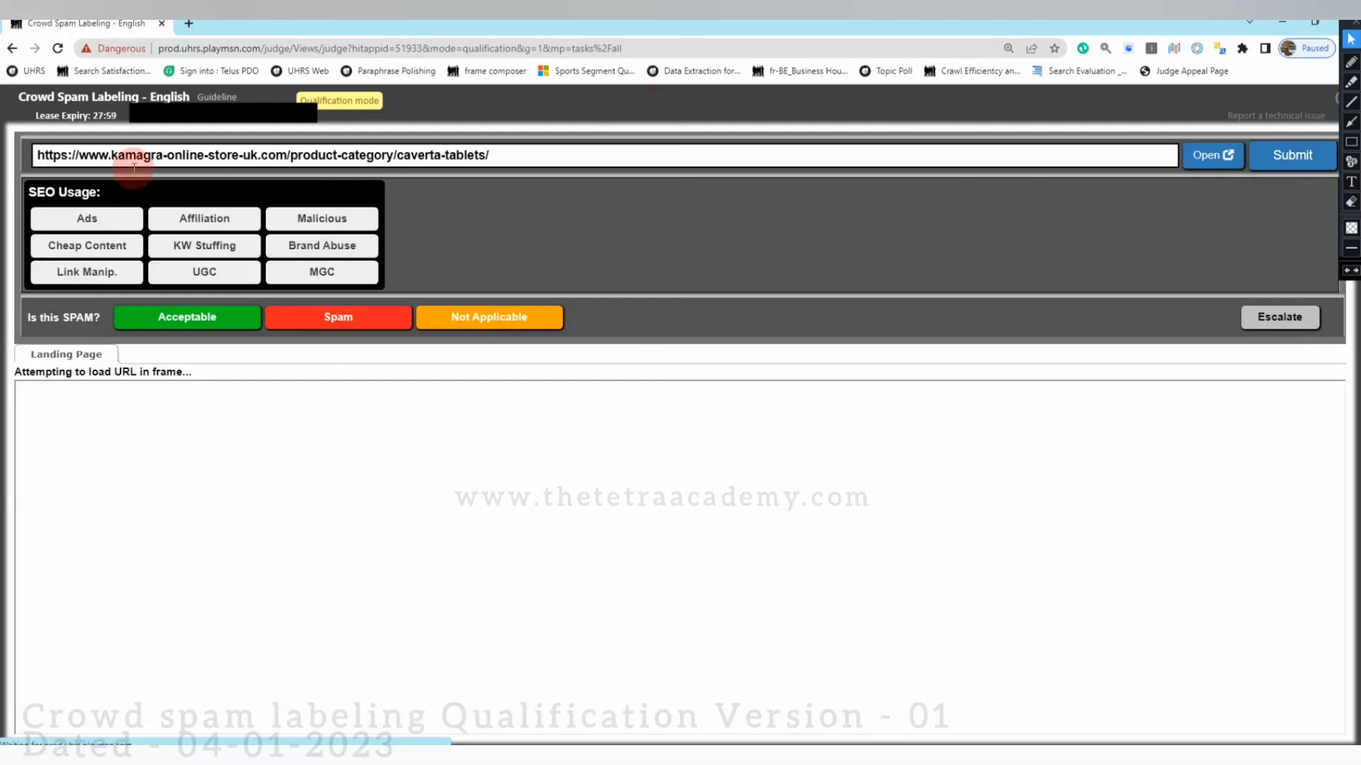
Check the kamagra-online-store-uk.com Caverta tablets page, close it and copy kamagra-online-store-uk from its address.
click(1209, 156)
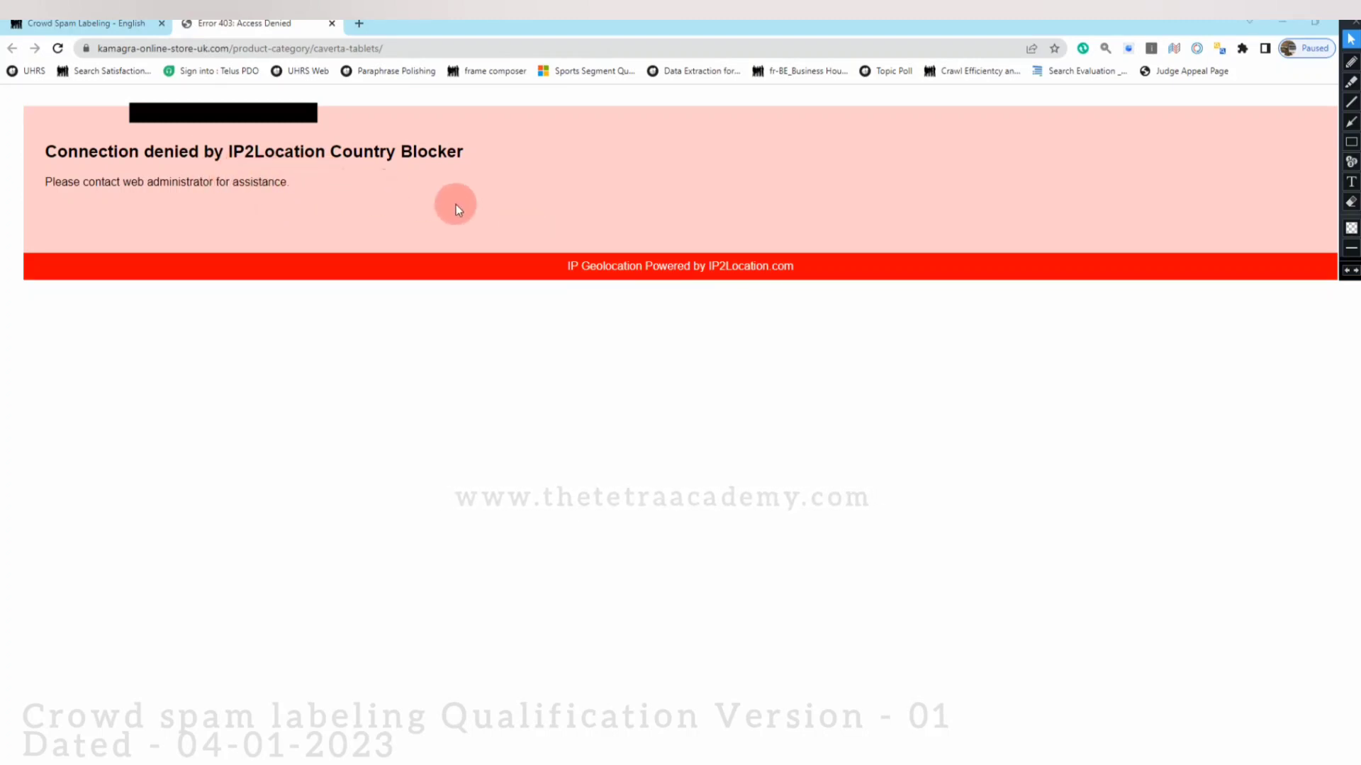
click(332, 23)
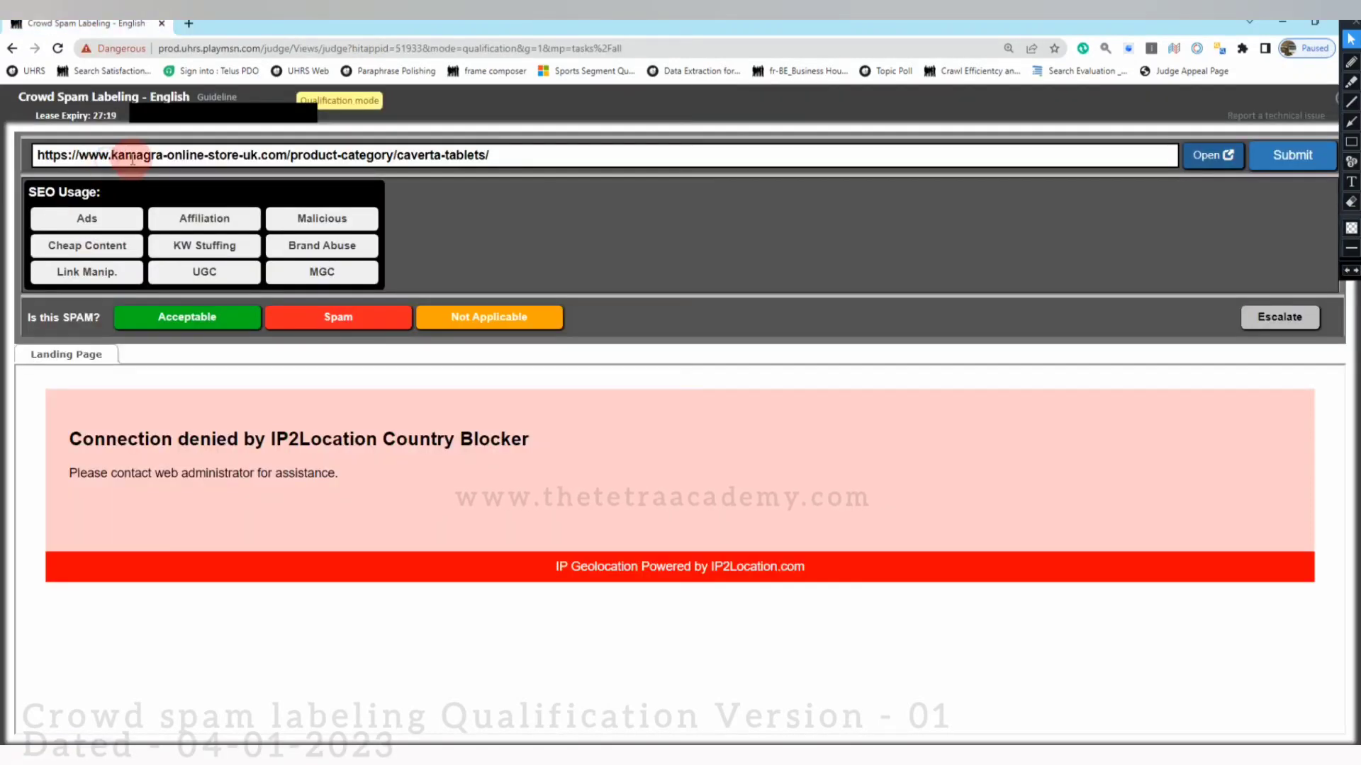
click(114, 157)
drag(200, 155, 253, 154)
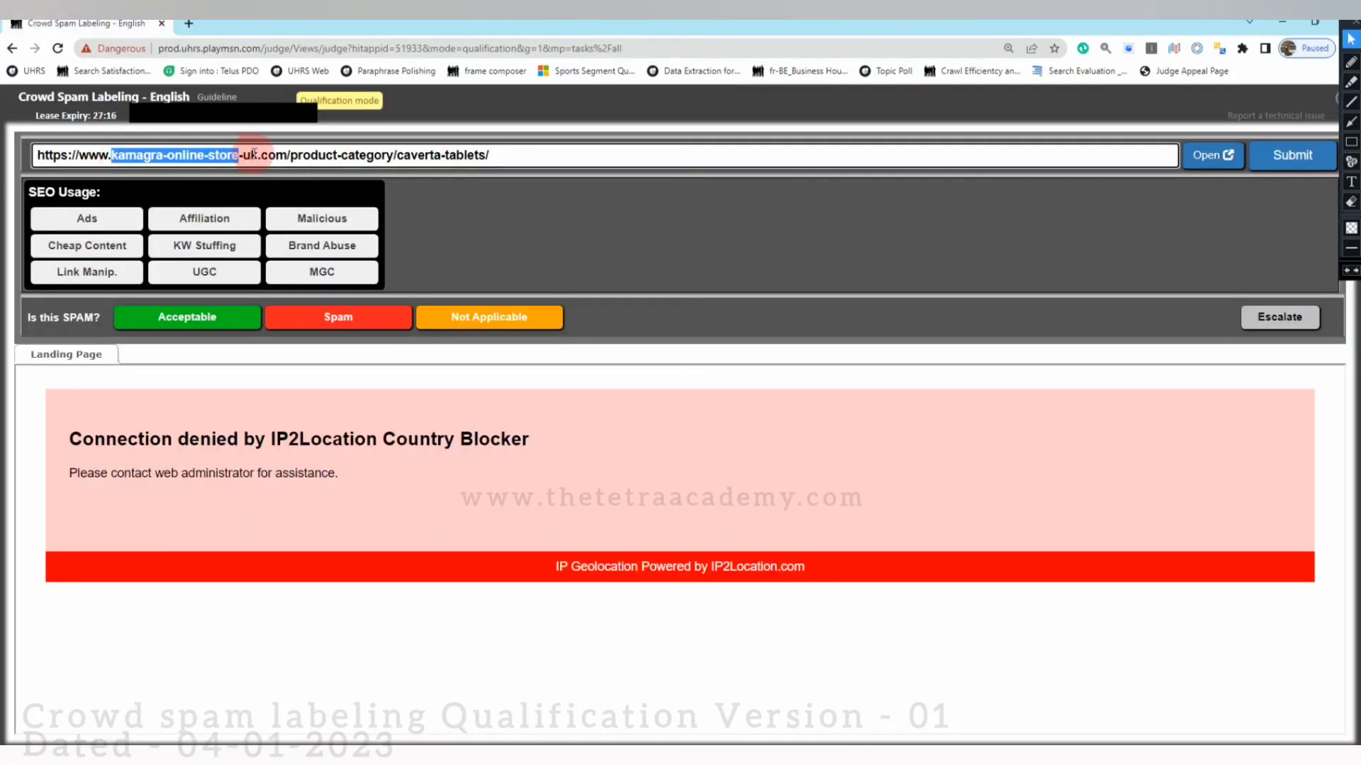
right_click(249, 155)
click(273, 169)
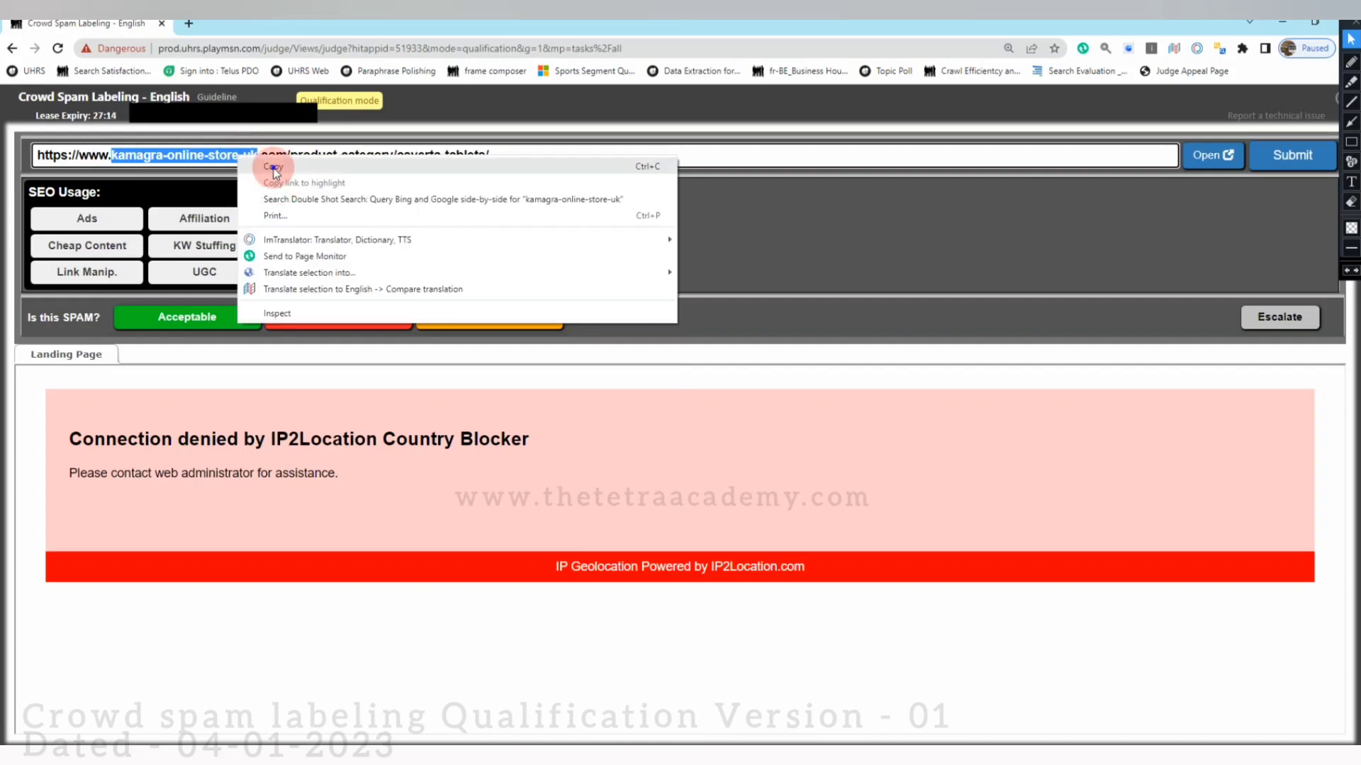
Open Google in a new browser tab and search for the copied site name kamagra-online-store-uk.
key(ctrl+t)
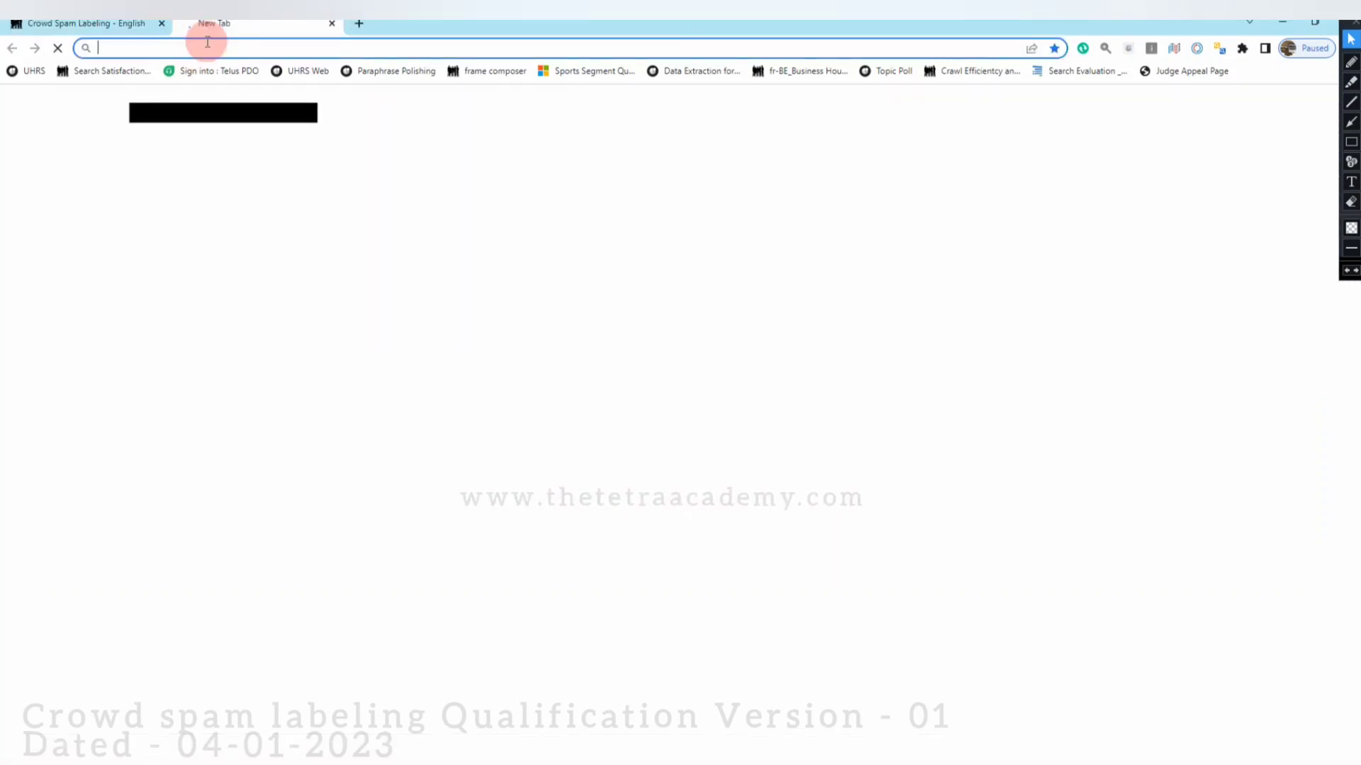
text(google.co)
key(Return)
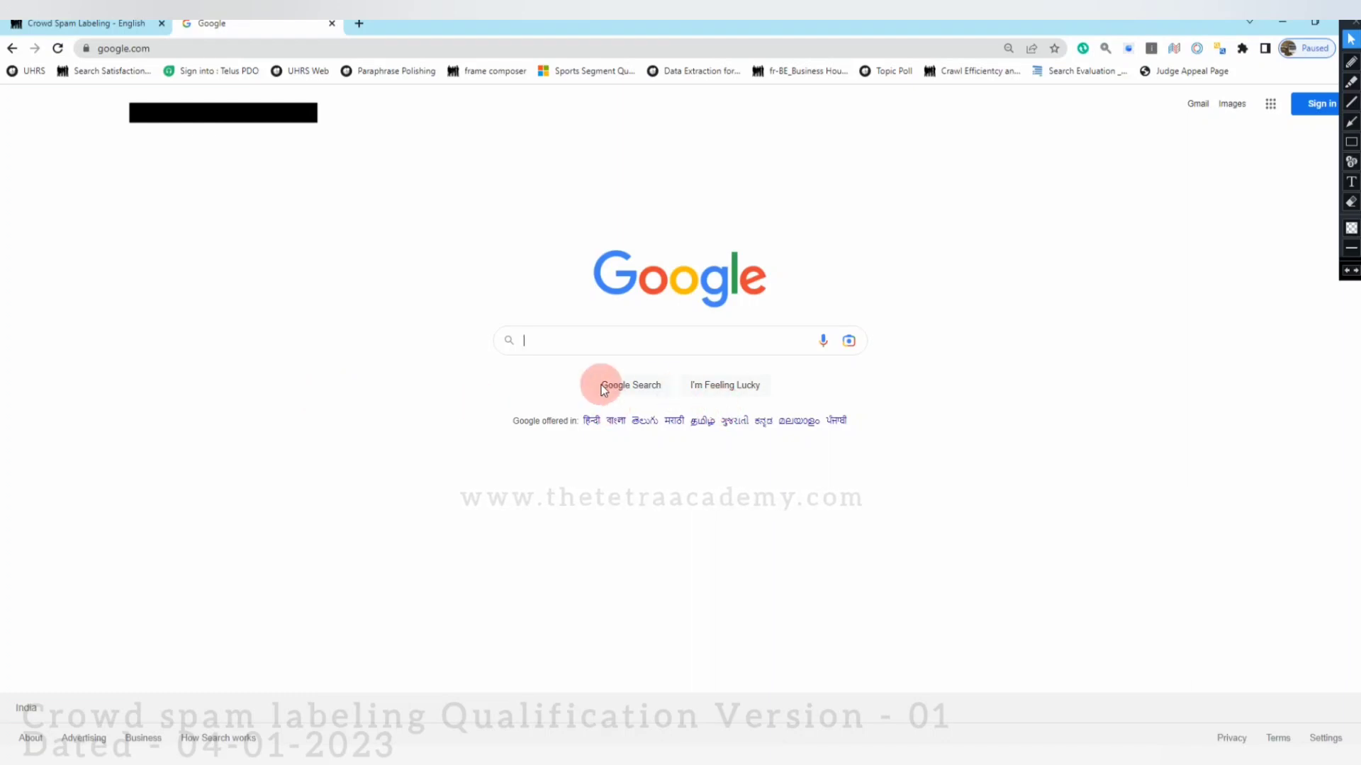
key(ctrl+v)
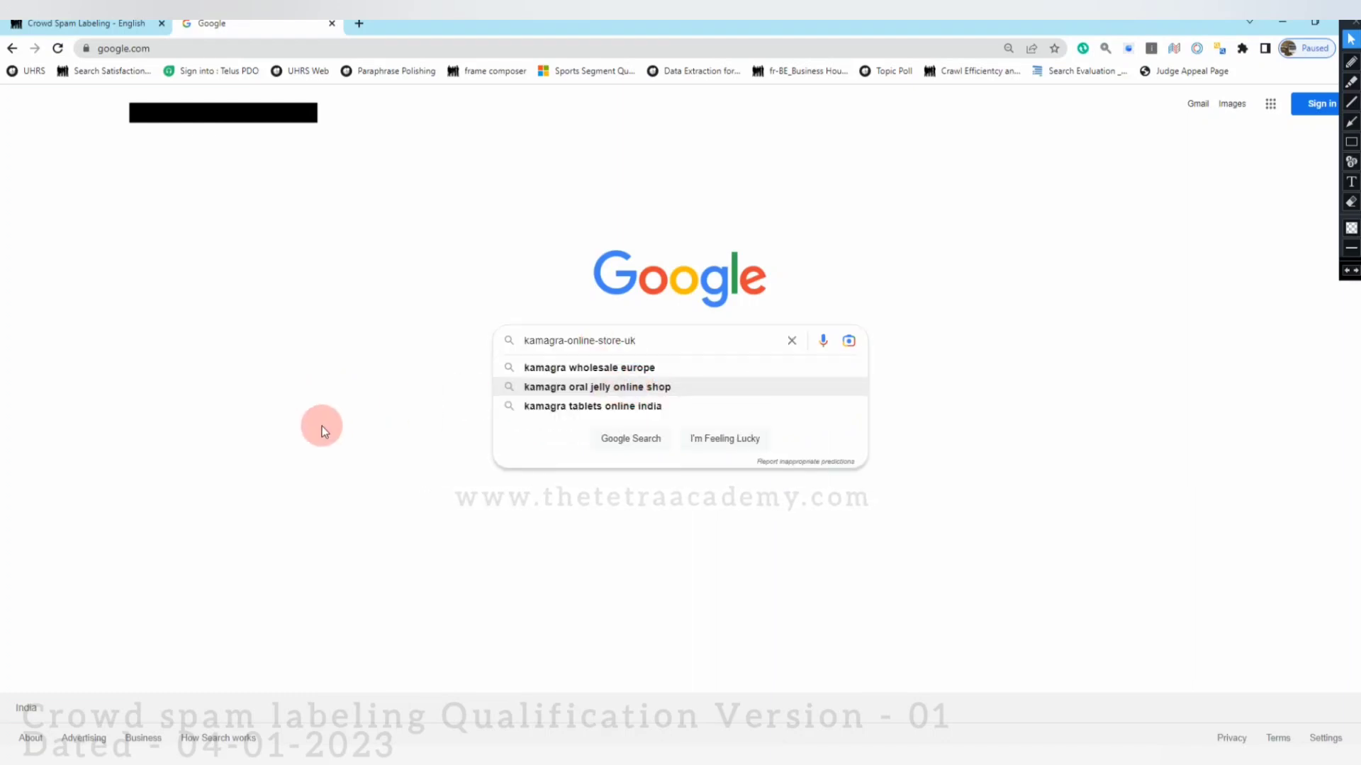
click(321, 426)
key(Return)
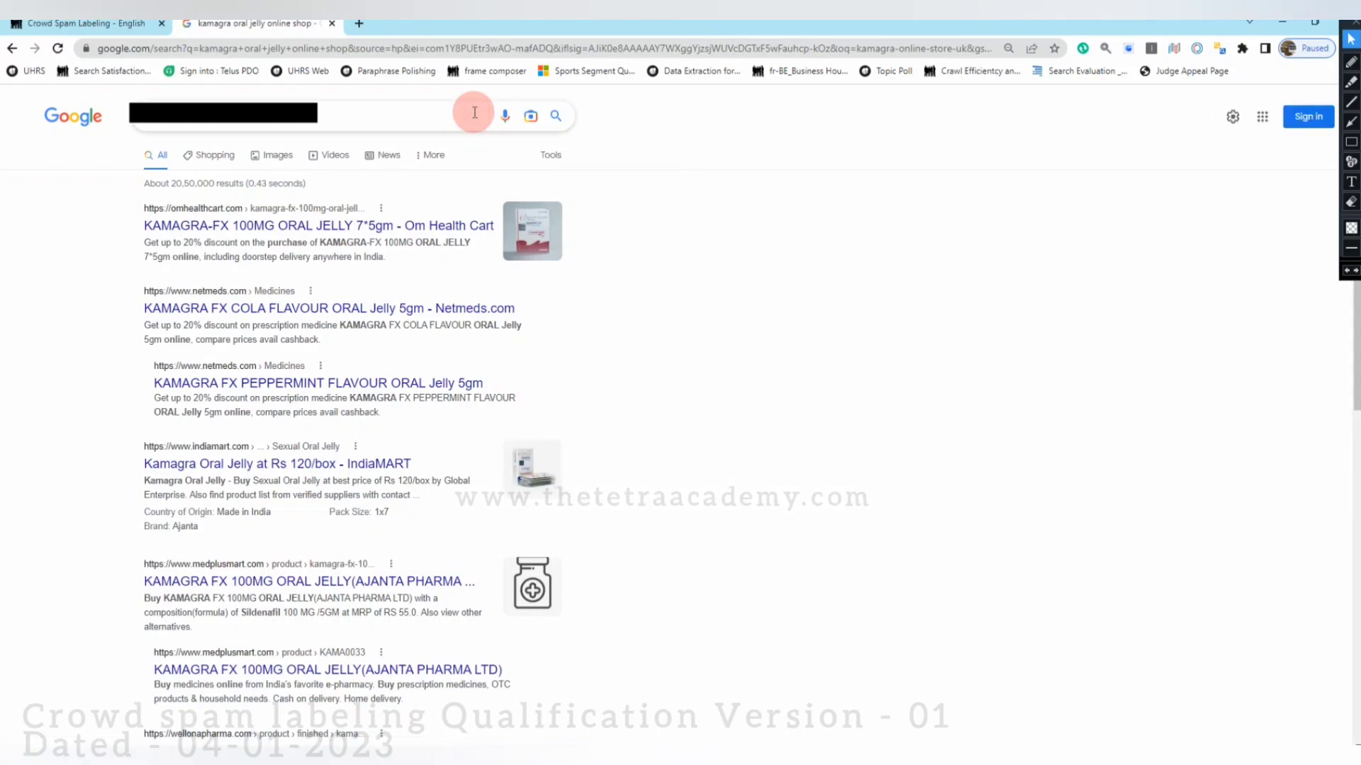
click(474, 119)
key(ctrl+v)
key(Return)
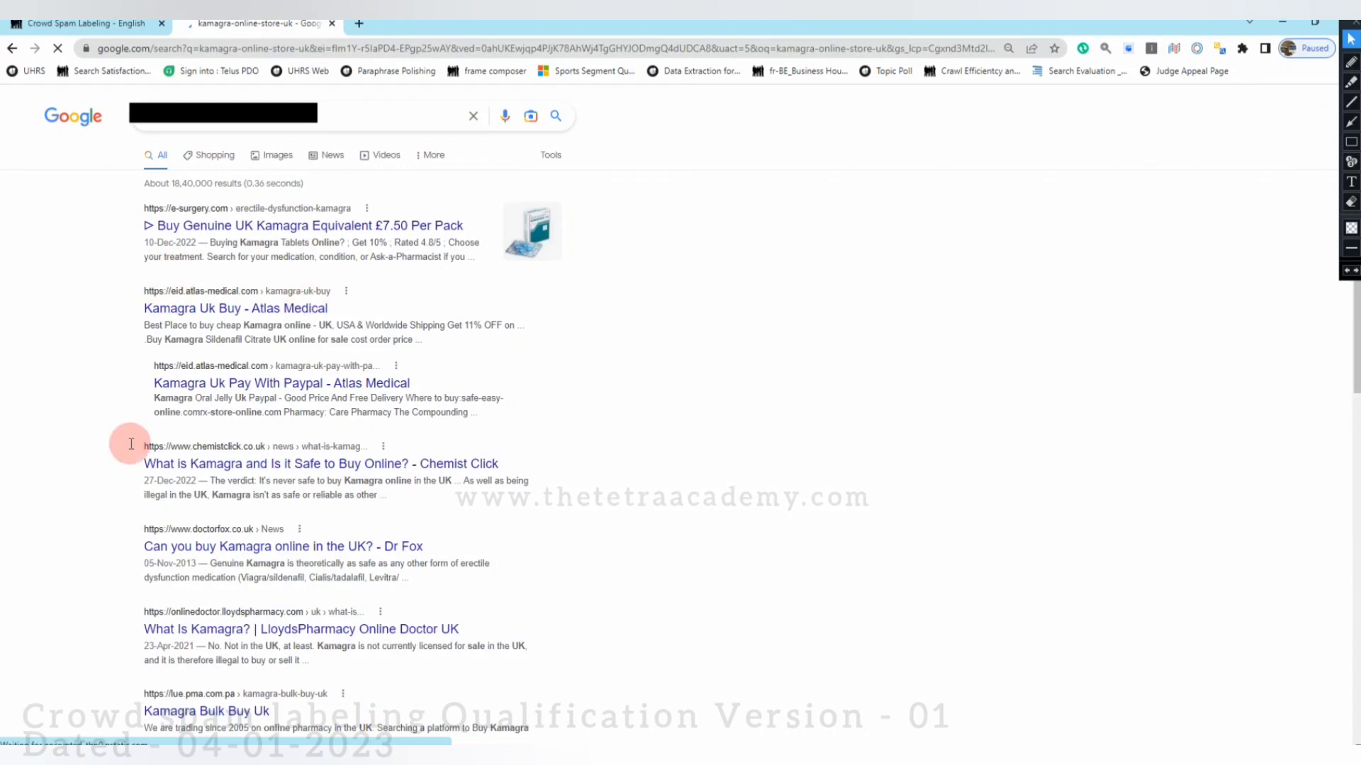
Recheck the task page's copied site name and rerun the Google search for kamagra-online-store-uk.
click(102, 28)
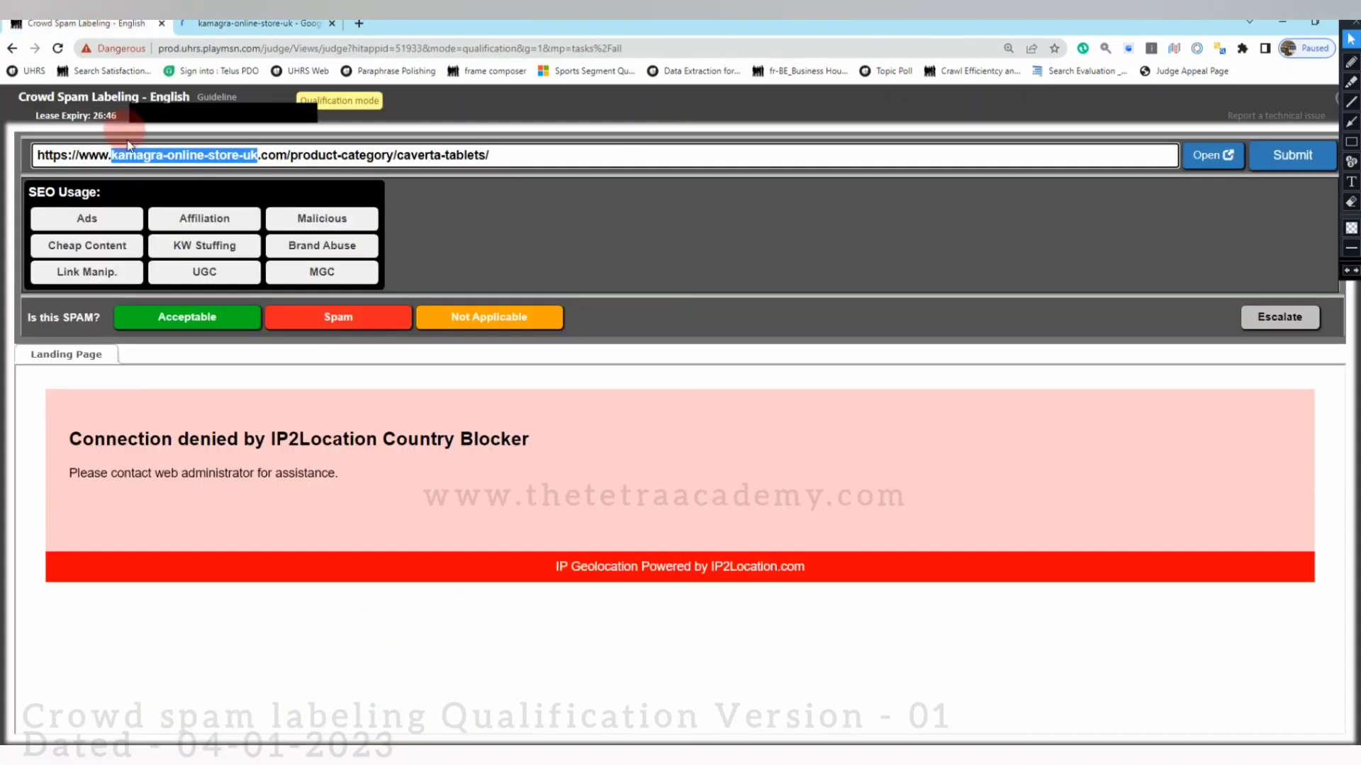
click(243, 29)
click(376, 116)
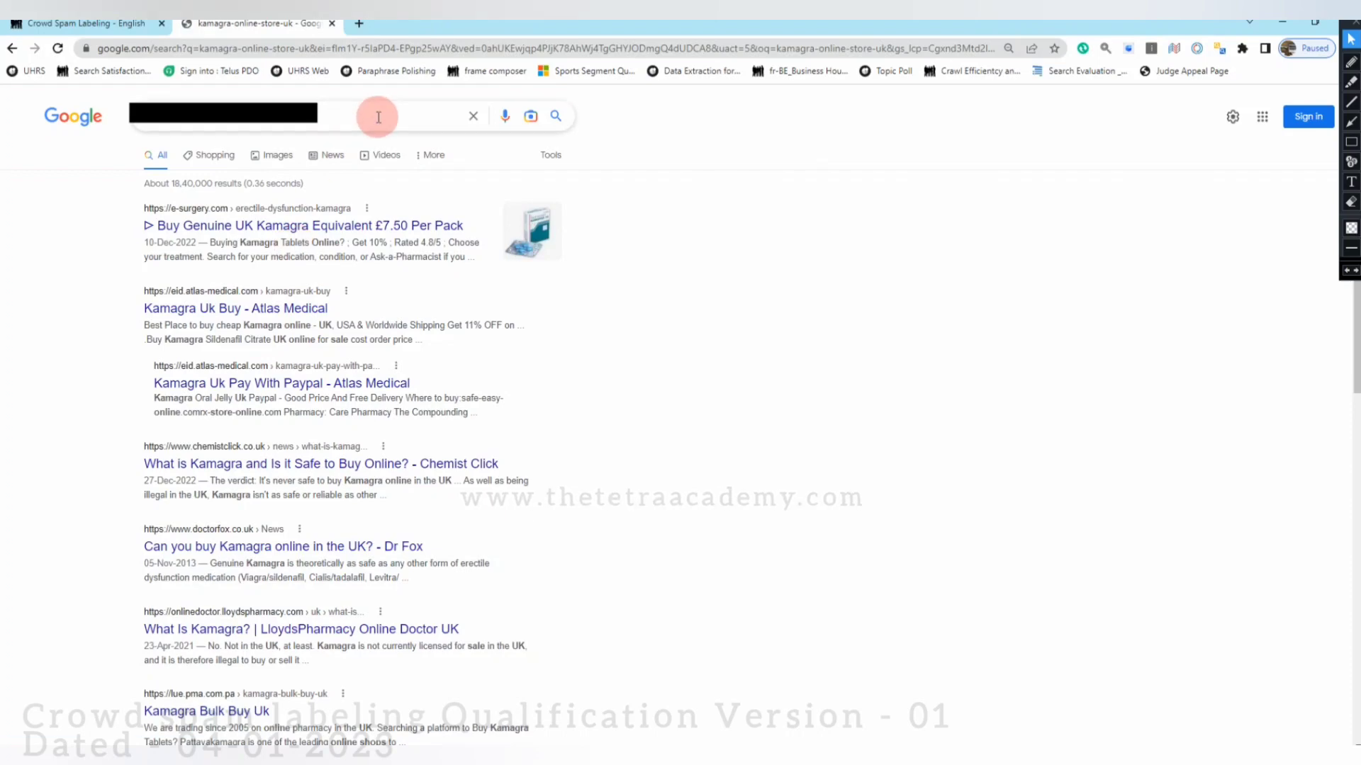
click(105, 169)
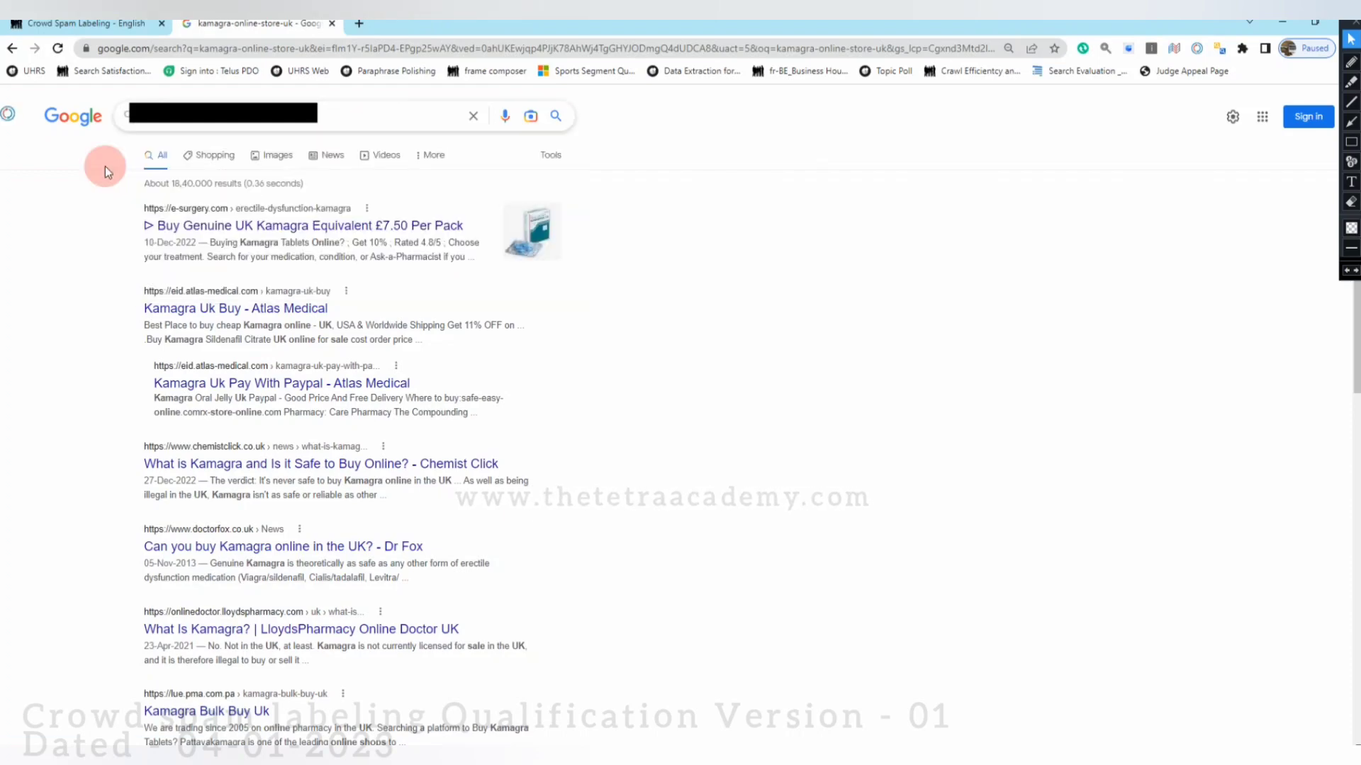
key(BackSpace)
key(ctrl+v)
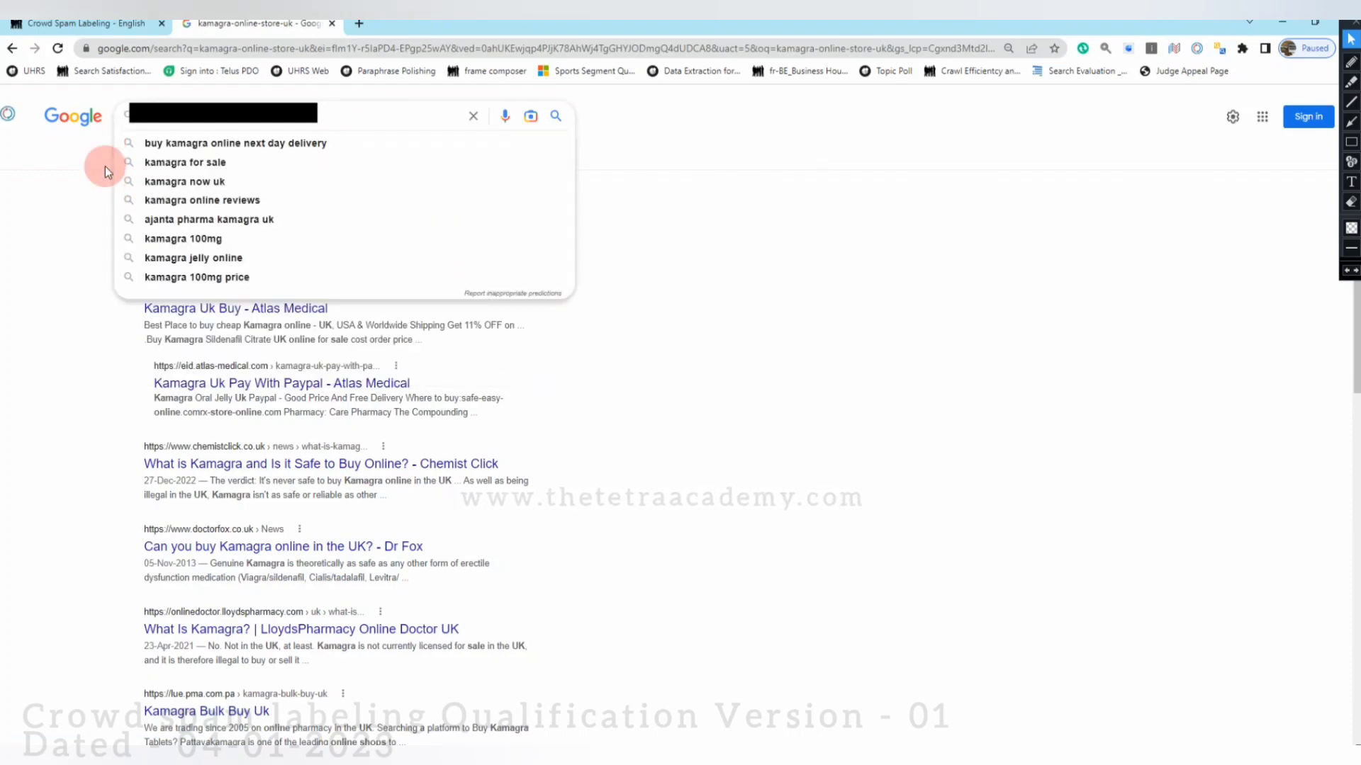
key(Return)
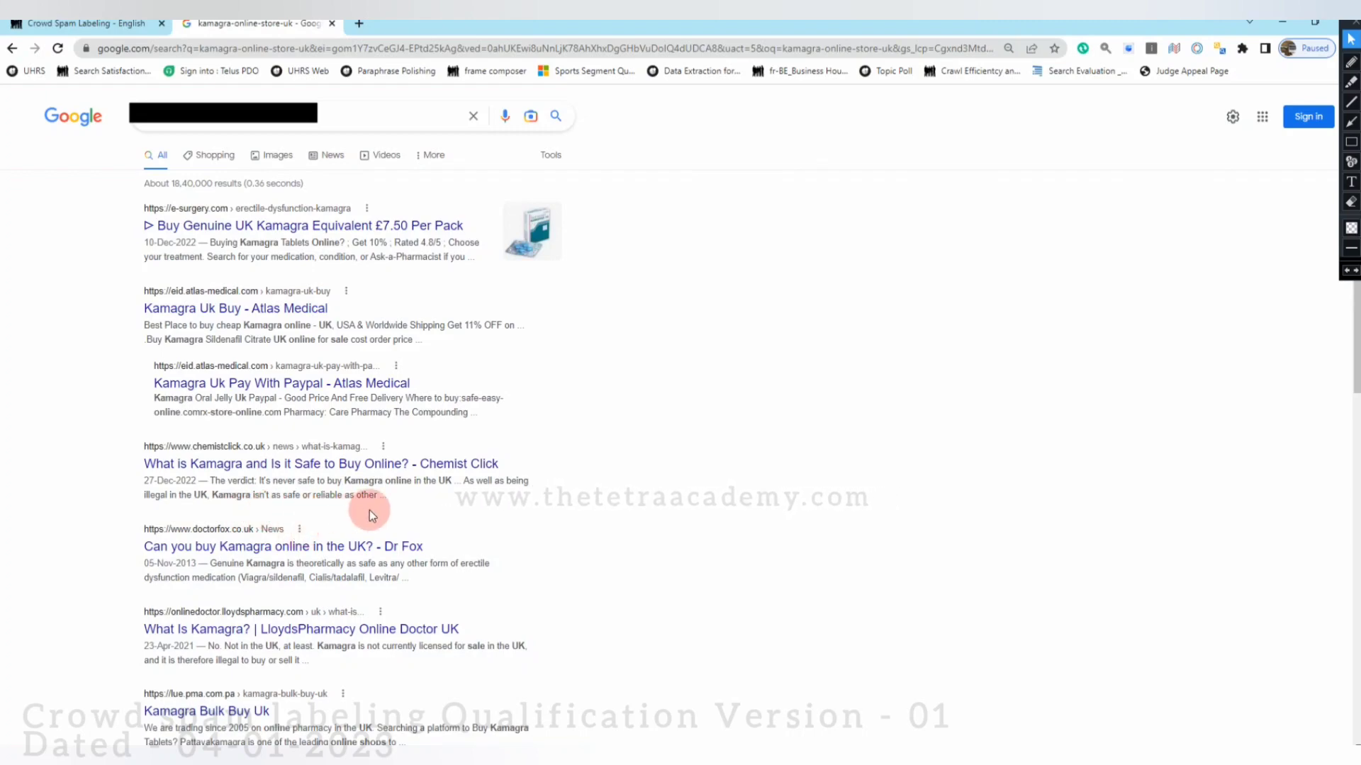
Review the search results for the site and read the answer to "Can you buy Kamagra in the UK?".
scroll(369, 511, down, 1)
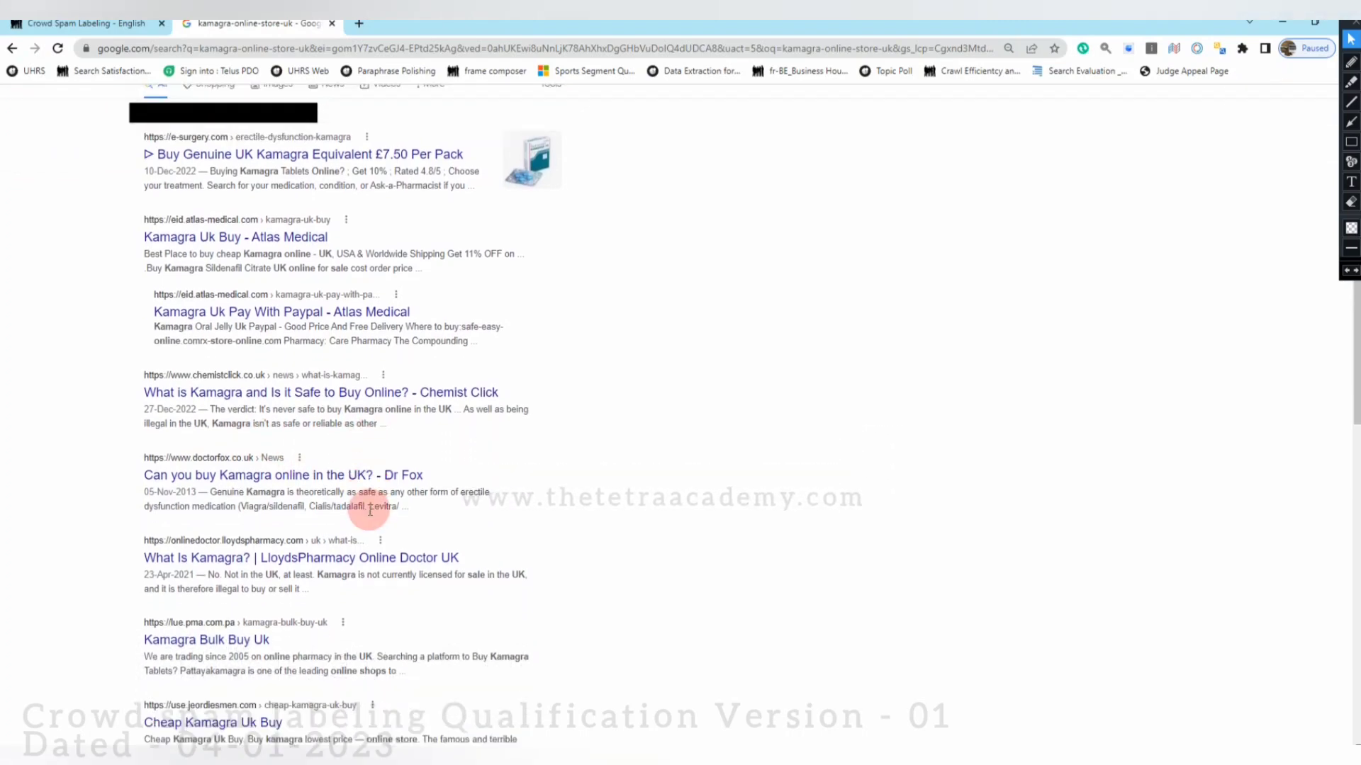
scroll(369, 509, down, 2)
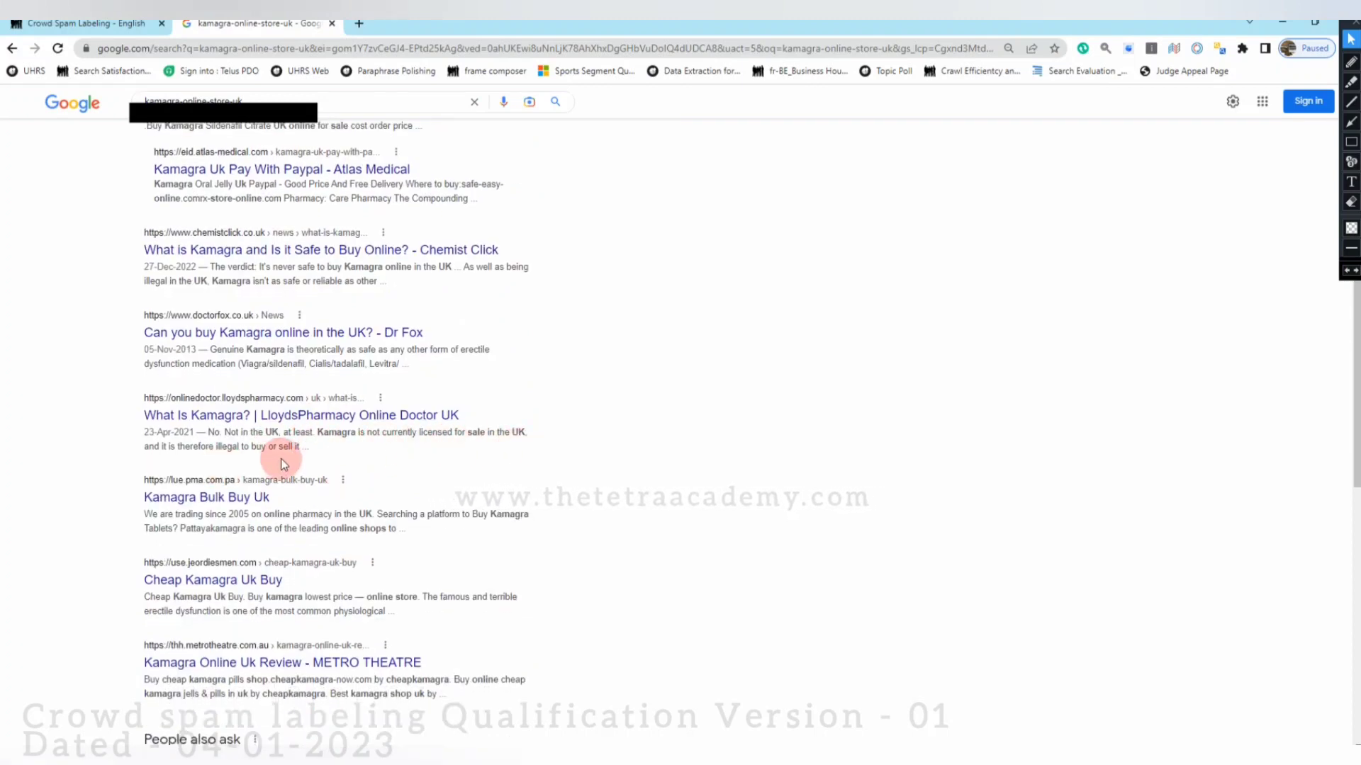
scroll(332, 470, down, 2)
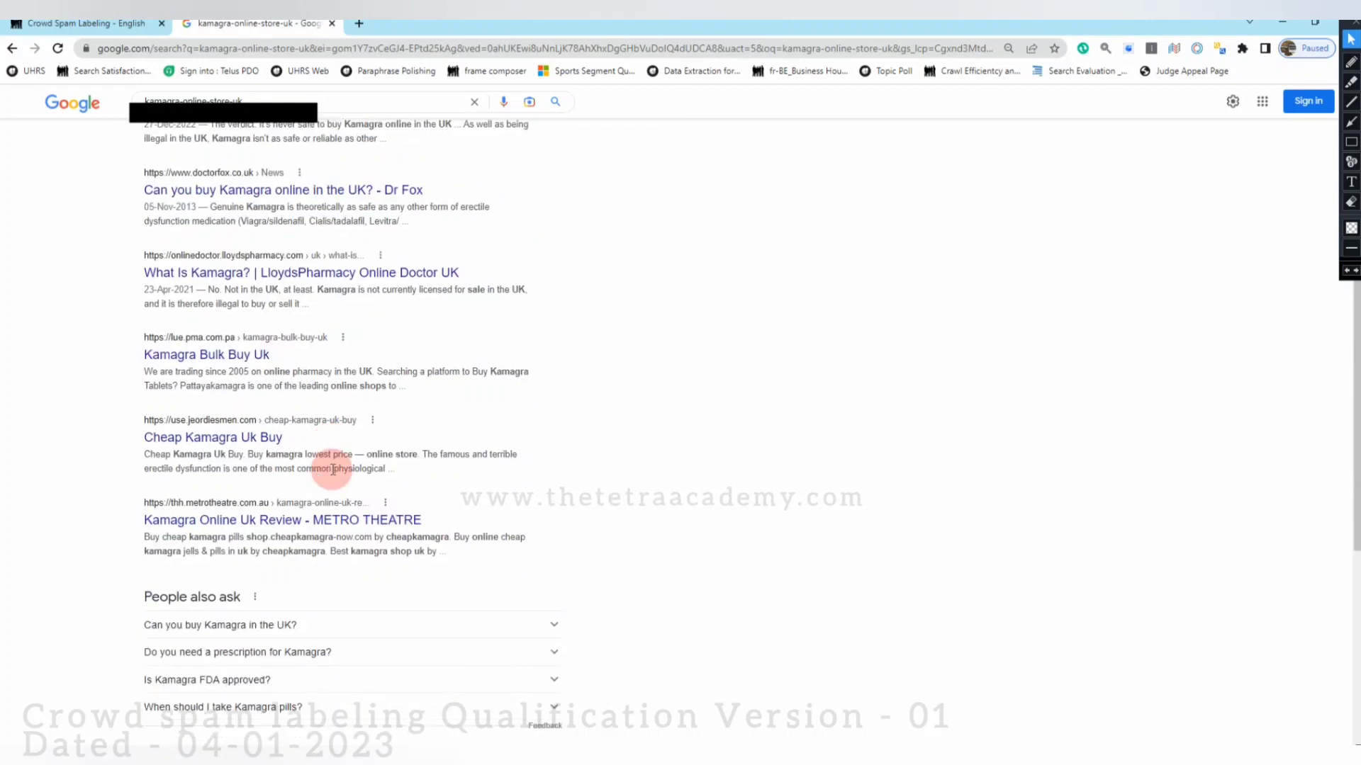
click(280, 631)
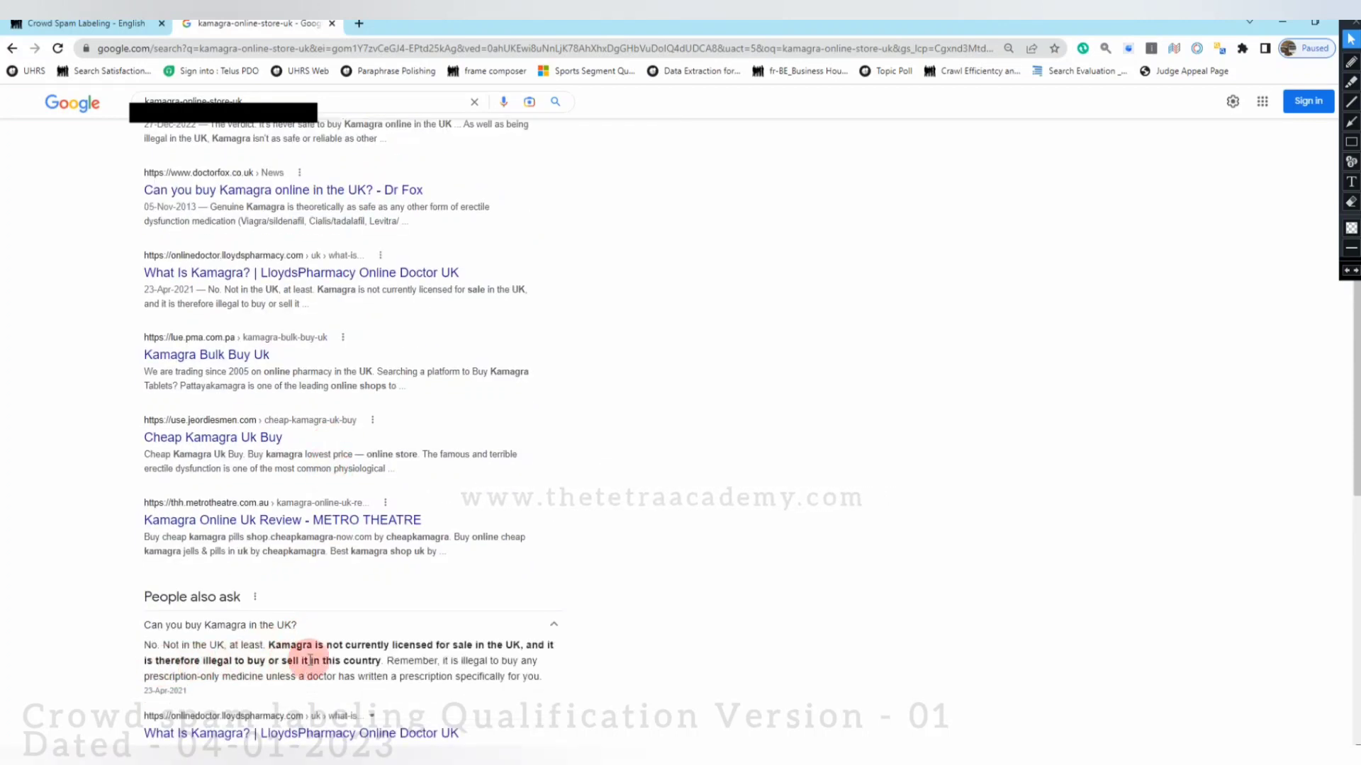
click(552, 613)
Return to the labeling task and rate the Caverta tablets page as Not Applicable.
click(85, 24)
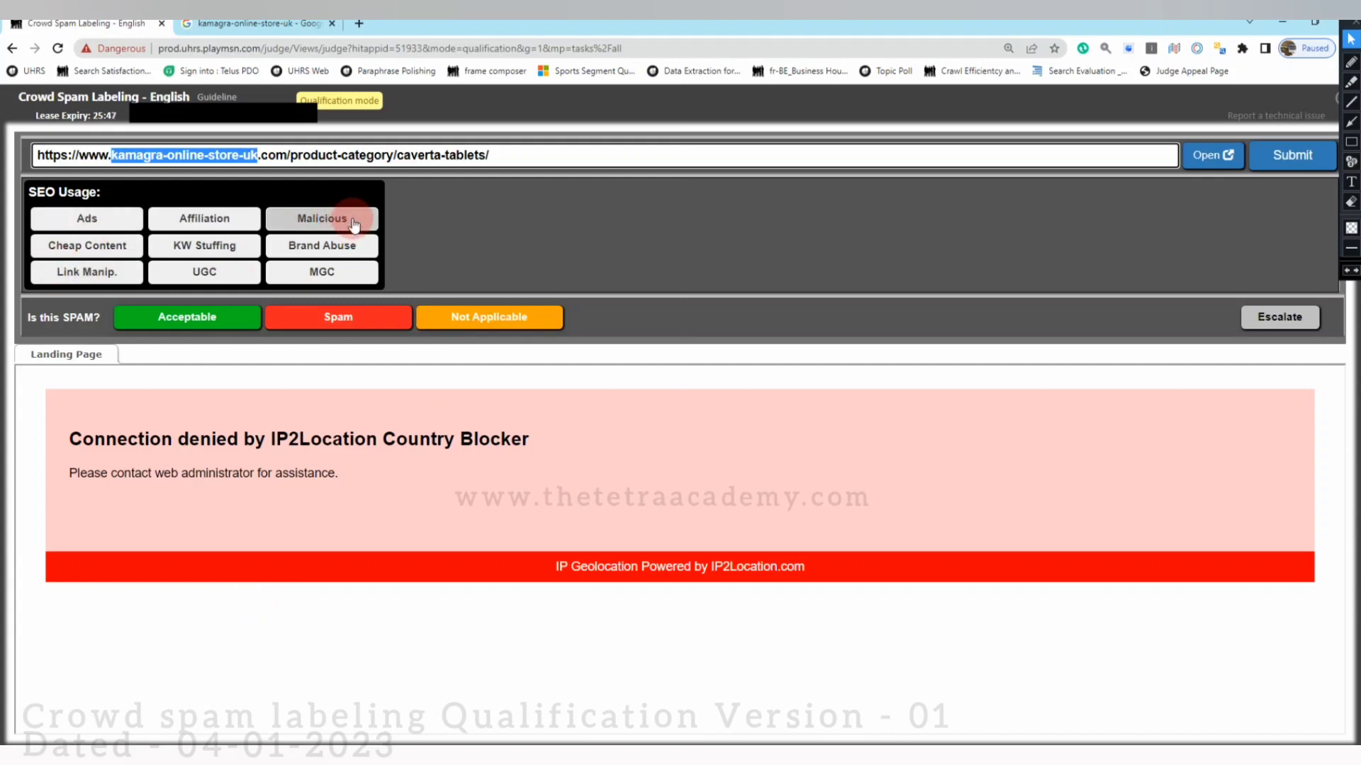
click(341, 226)
click(533, 219)
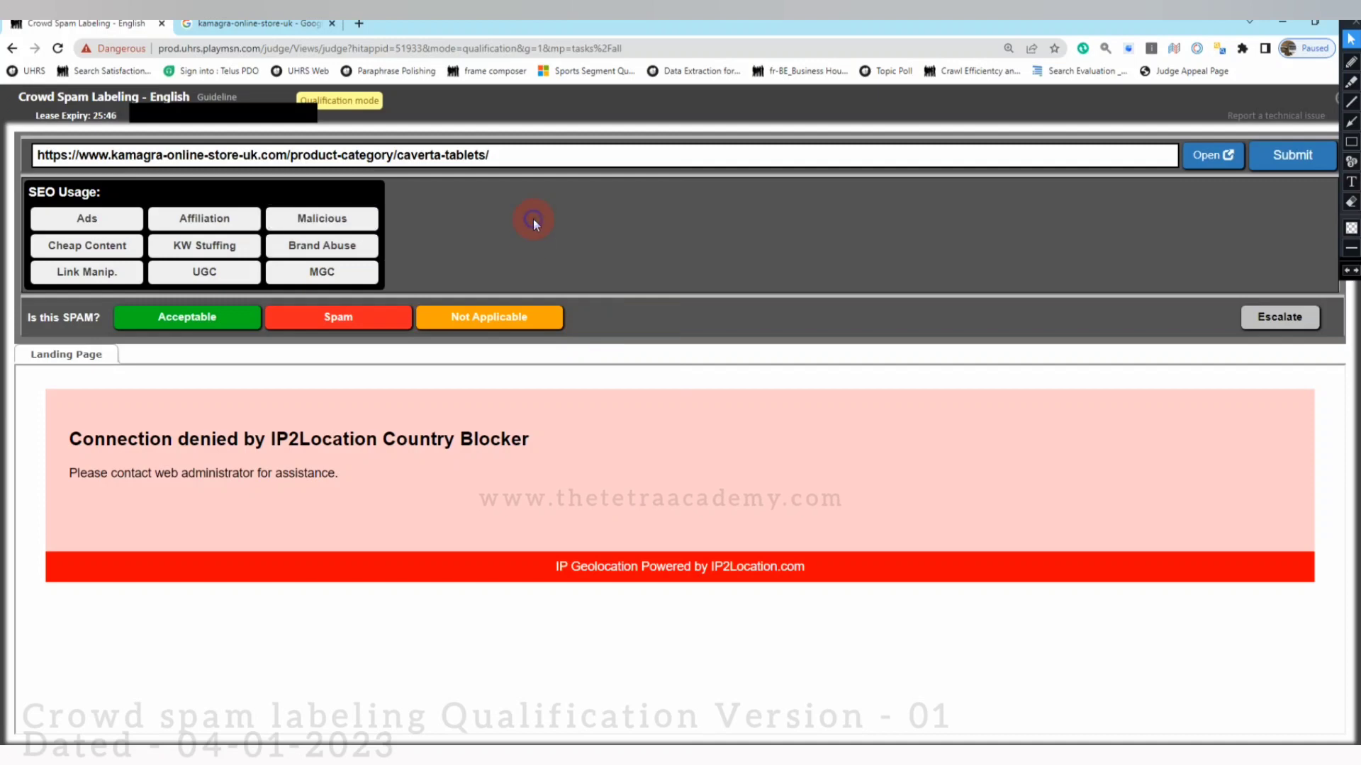
click(490, 319)
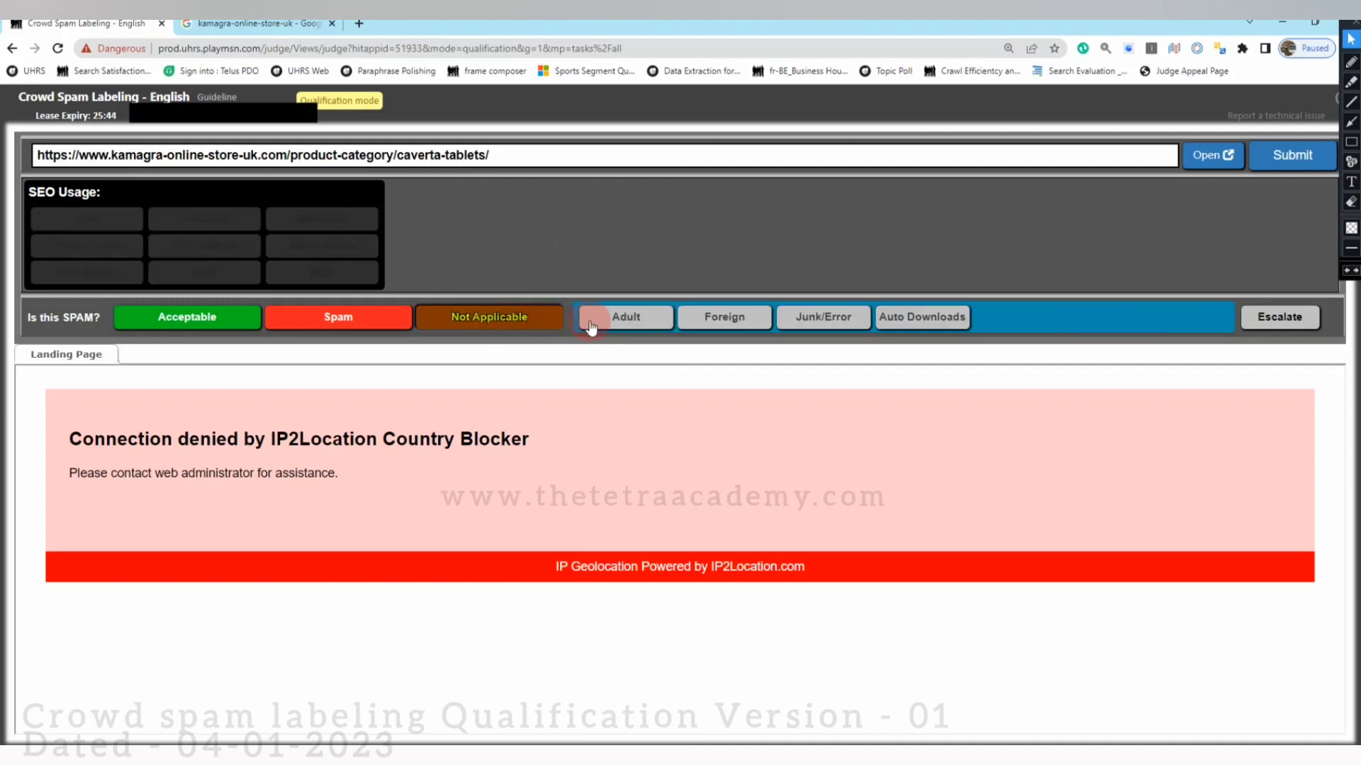
Open the task guideline, search it for "adult" and read on from the Not Applicable category overview.
click(216, 97)
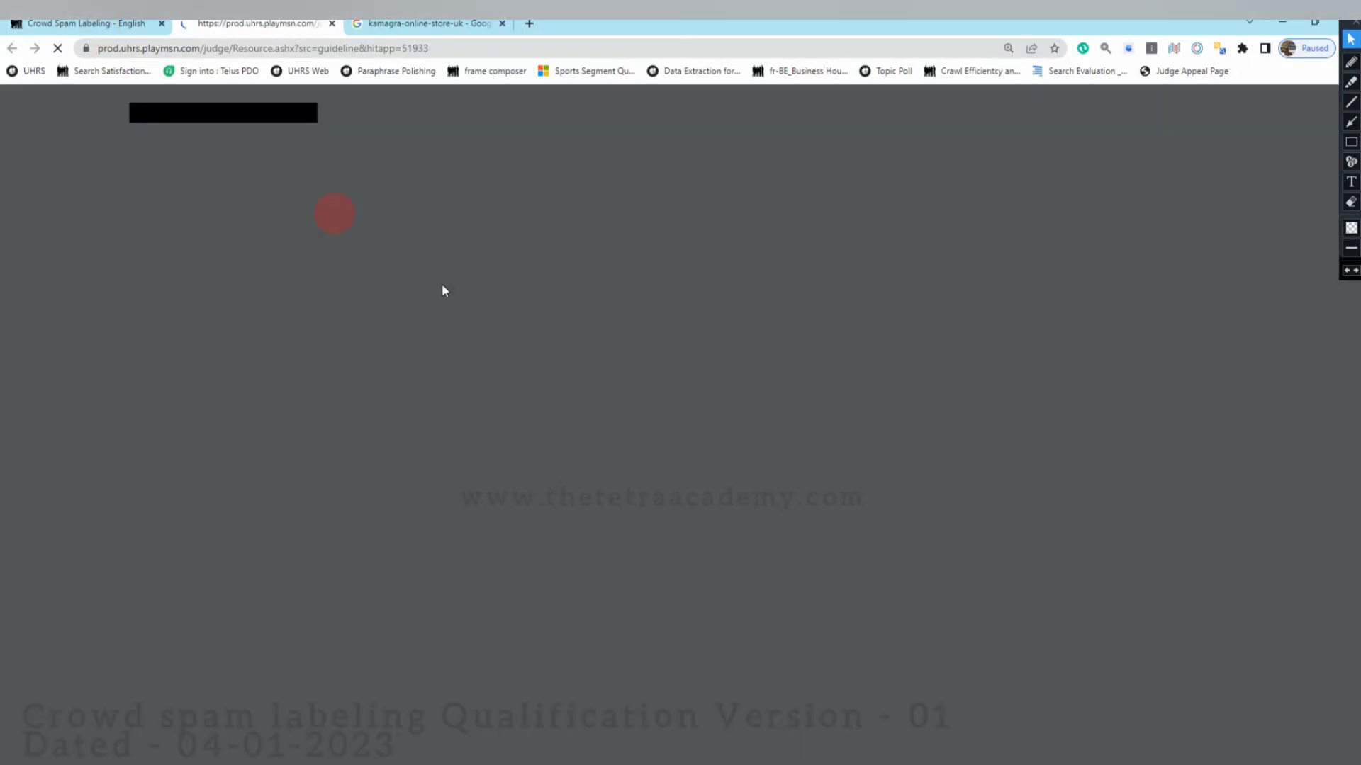
key(ctrl+shift+Tab)
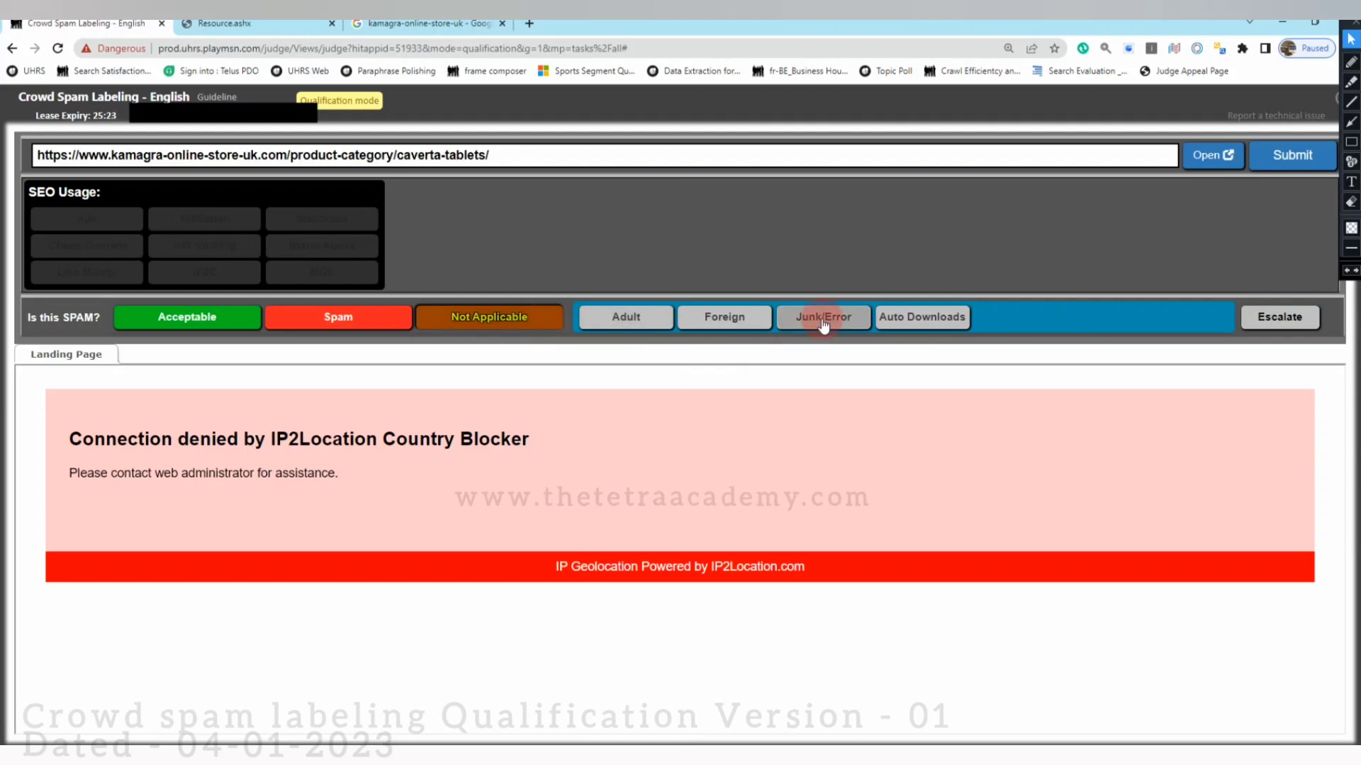
click(245, 25)
key(ctrl+f)
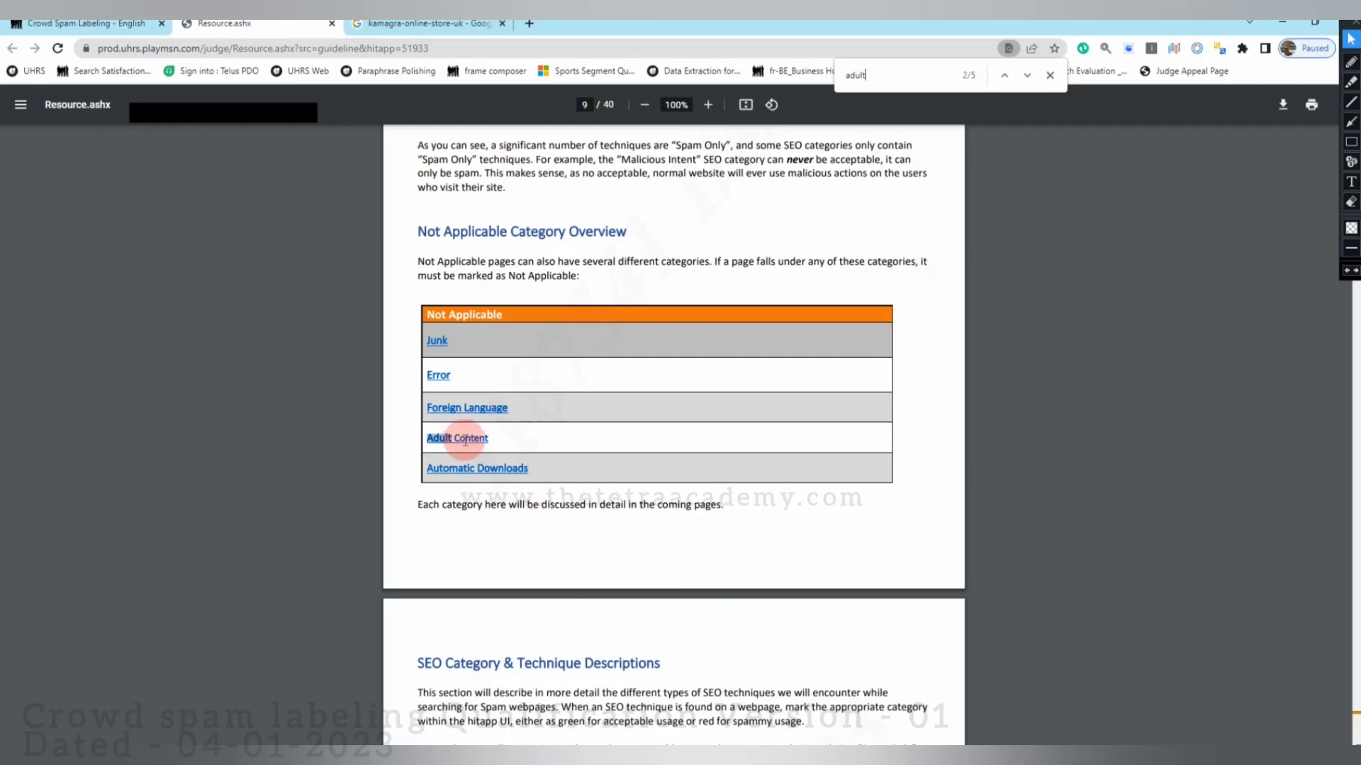
click(501, 600)
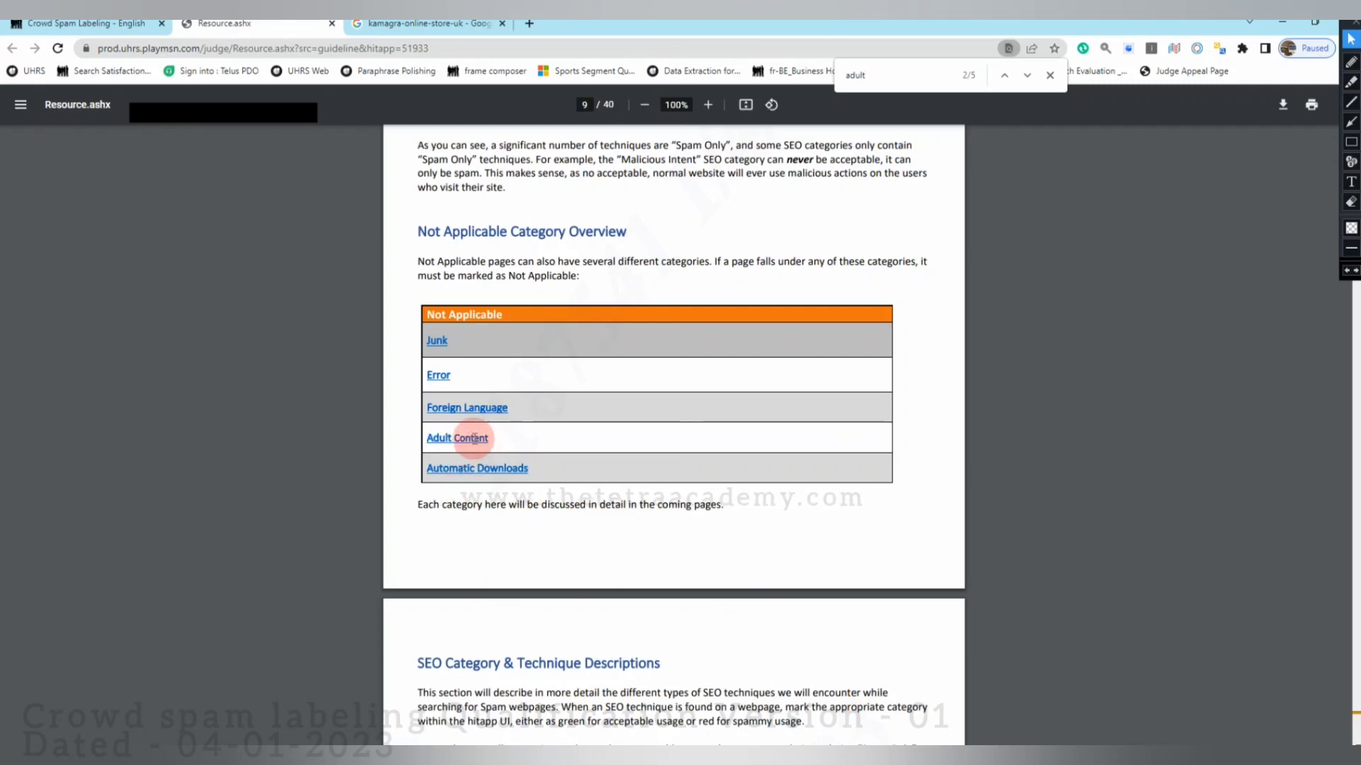
scroll(527, 626, down, 3)
scroll(527, 624, down, 9)
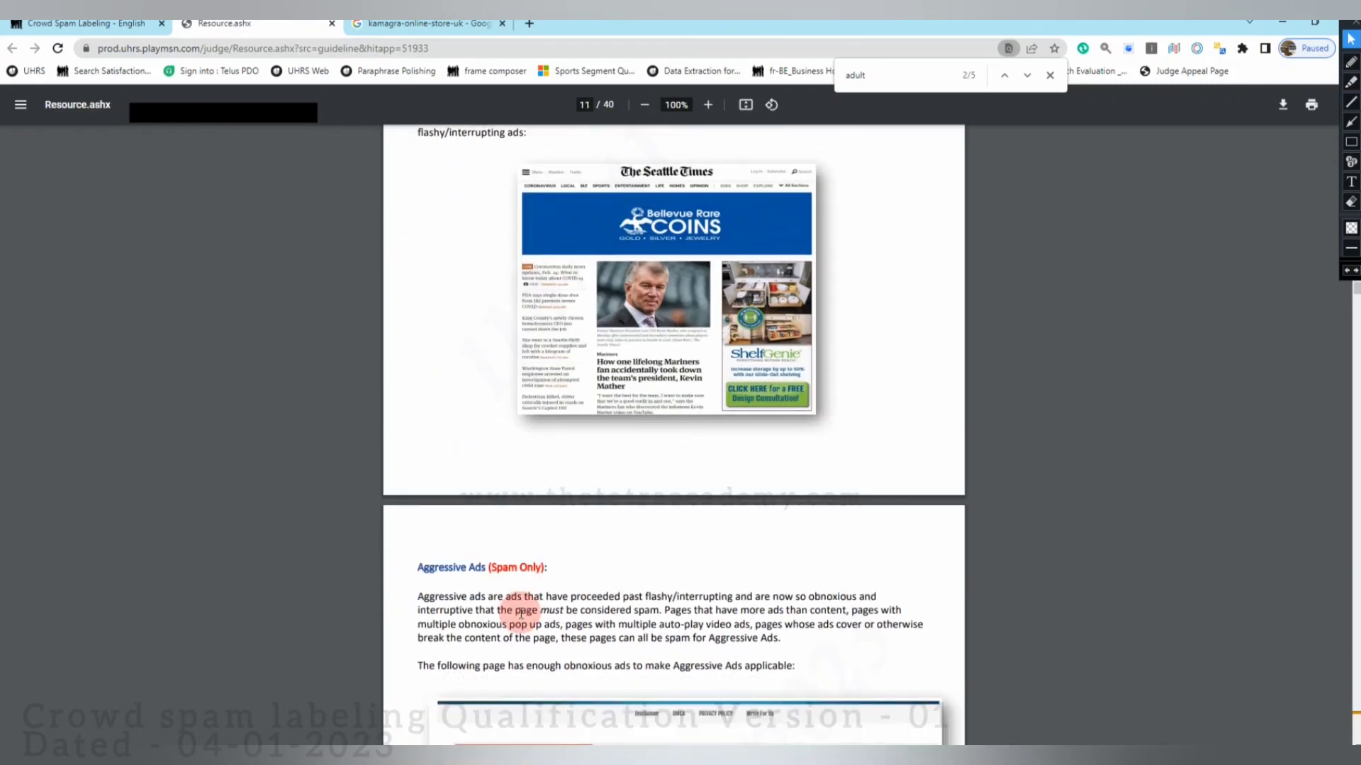
scroll(521, 614, down, 14)
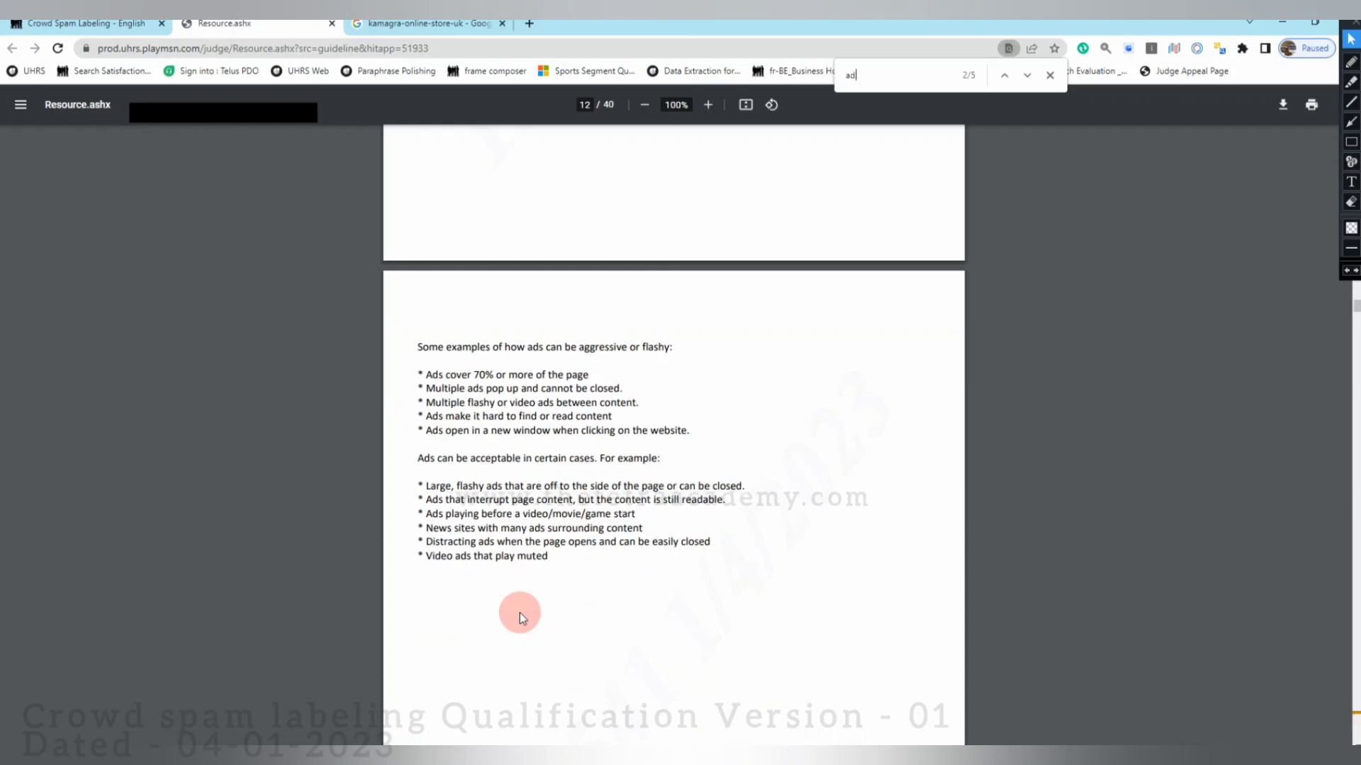
Search the guideline for "adult content" and go to the match in the Not Applicable category overview.
text(content)
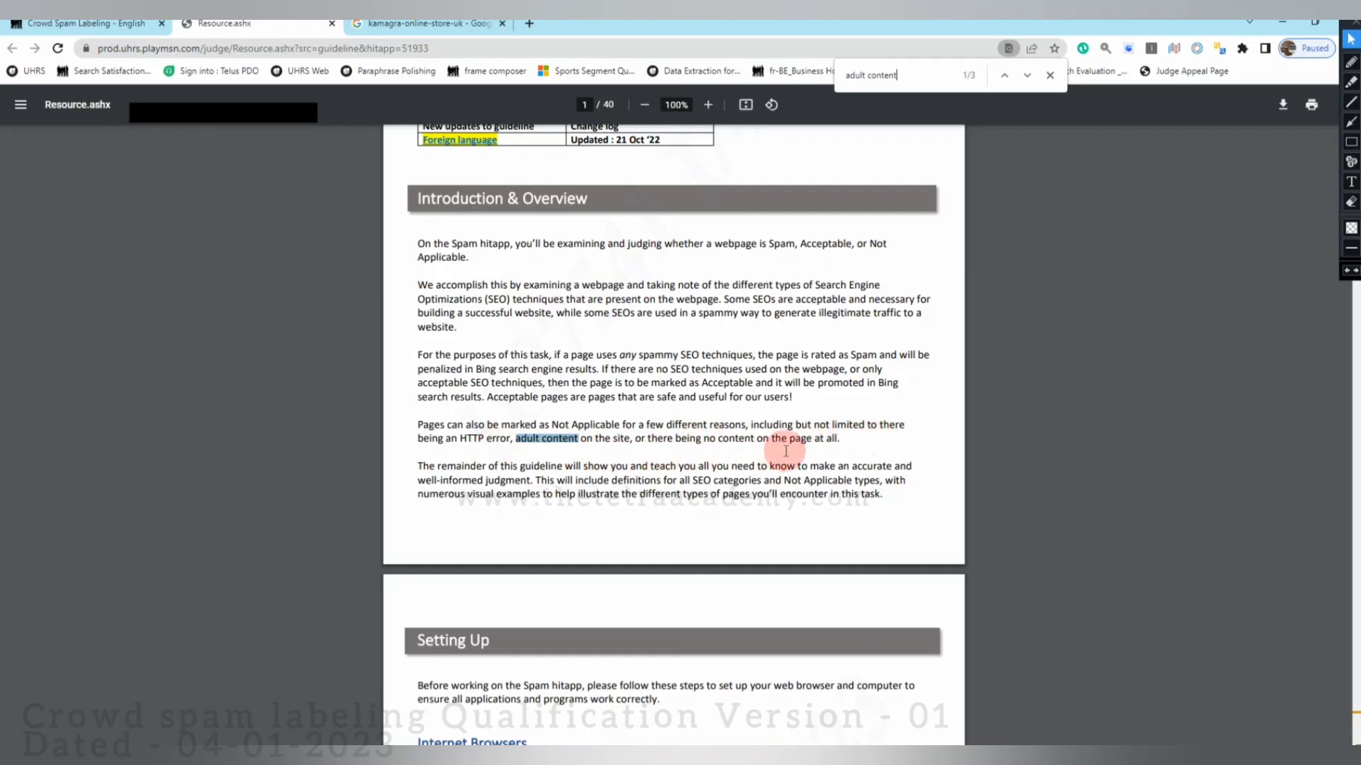
scroll(577, 562, down, 3)
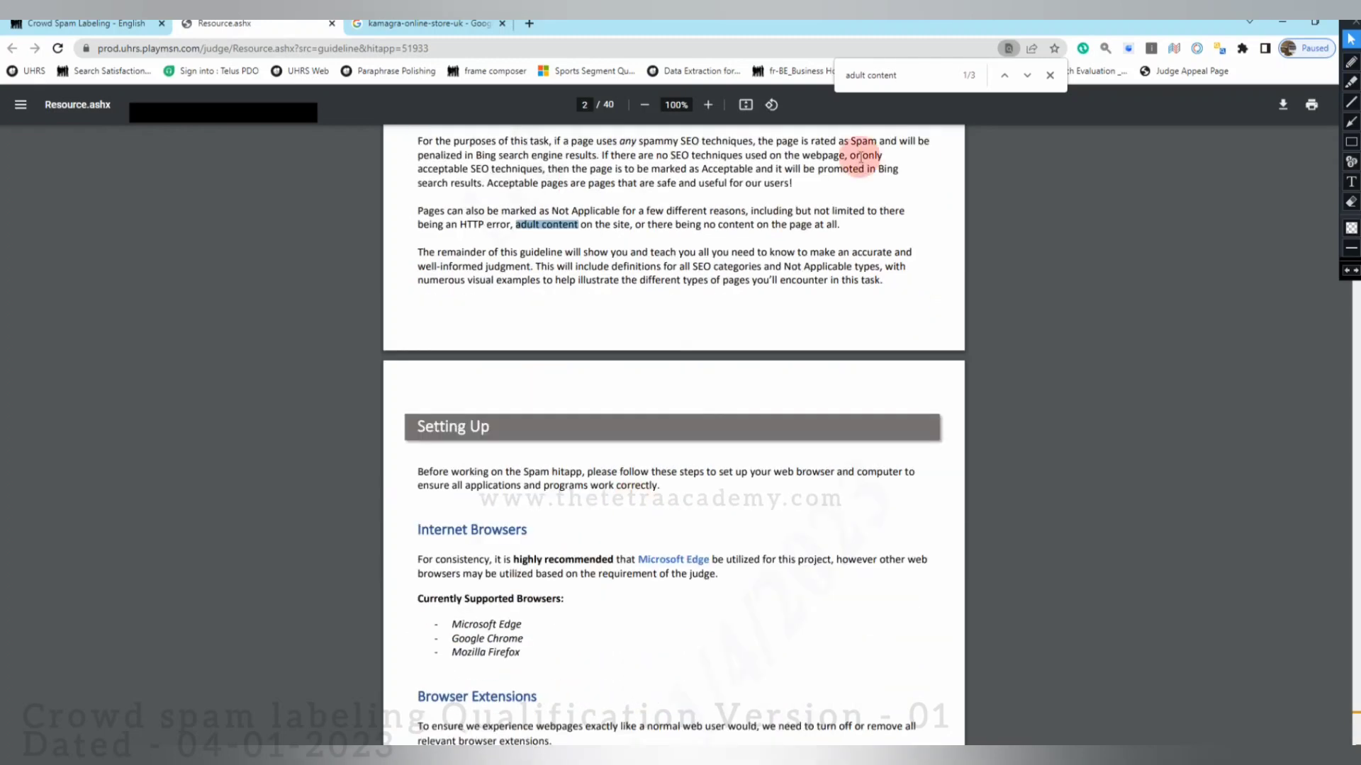
click(1030, 75)
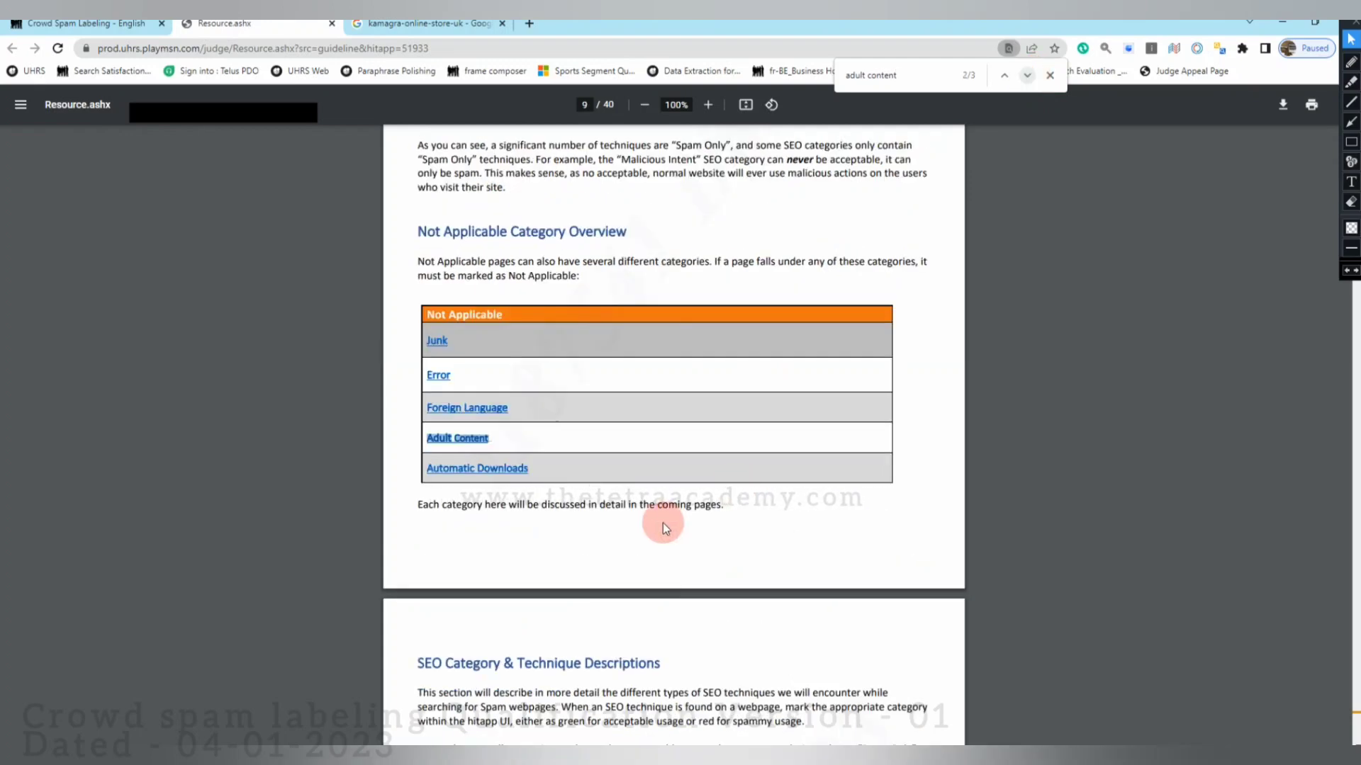
Read the guideline's SEO technique descriptions on ads and cheap content, including copied content, grammar errors and poor layout.
scroll(659, 525, down, 15)
scroll(653, 525, down, 10)
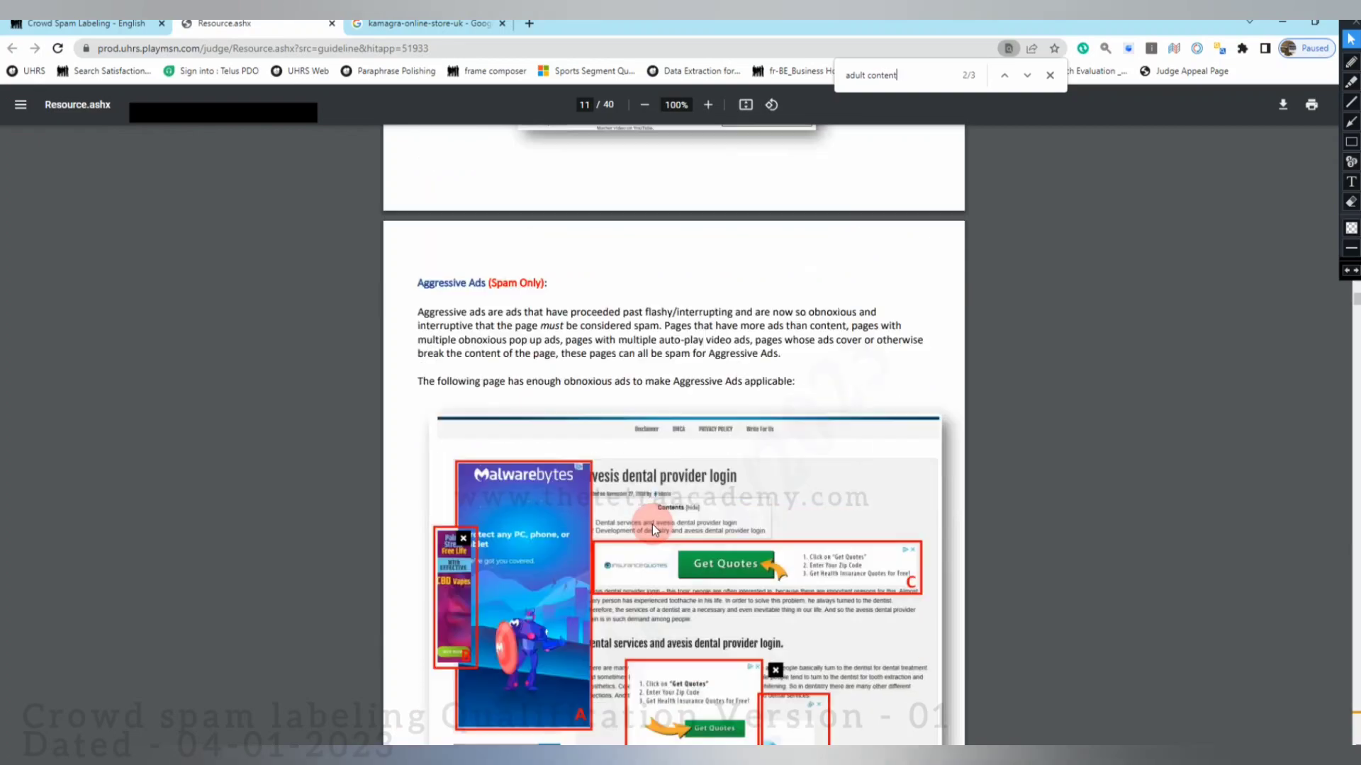
scroll(653, 524, down, 4)
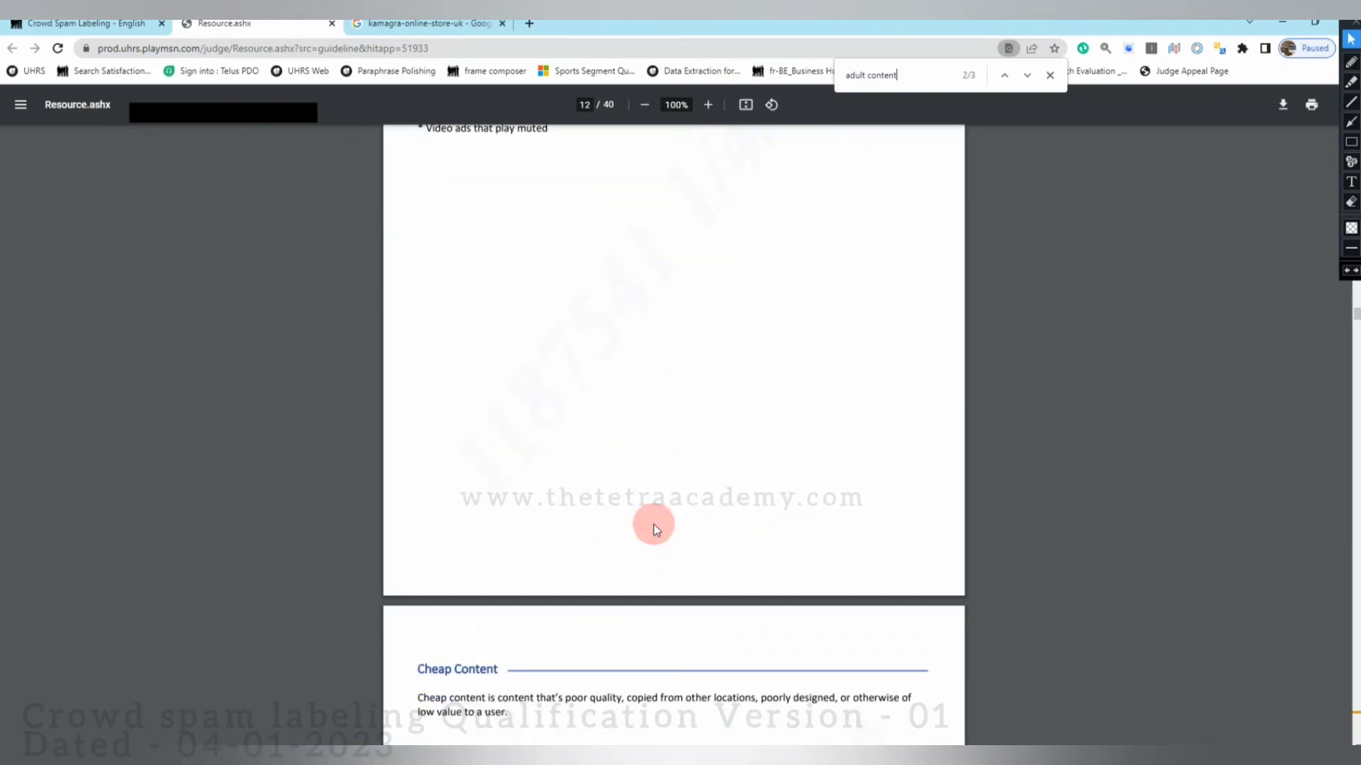
scroll(654, 524, down, 9)
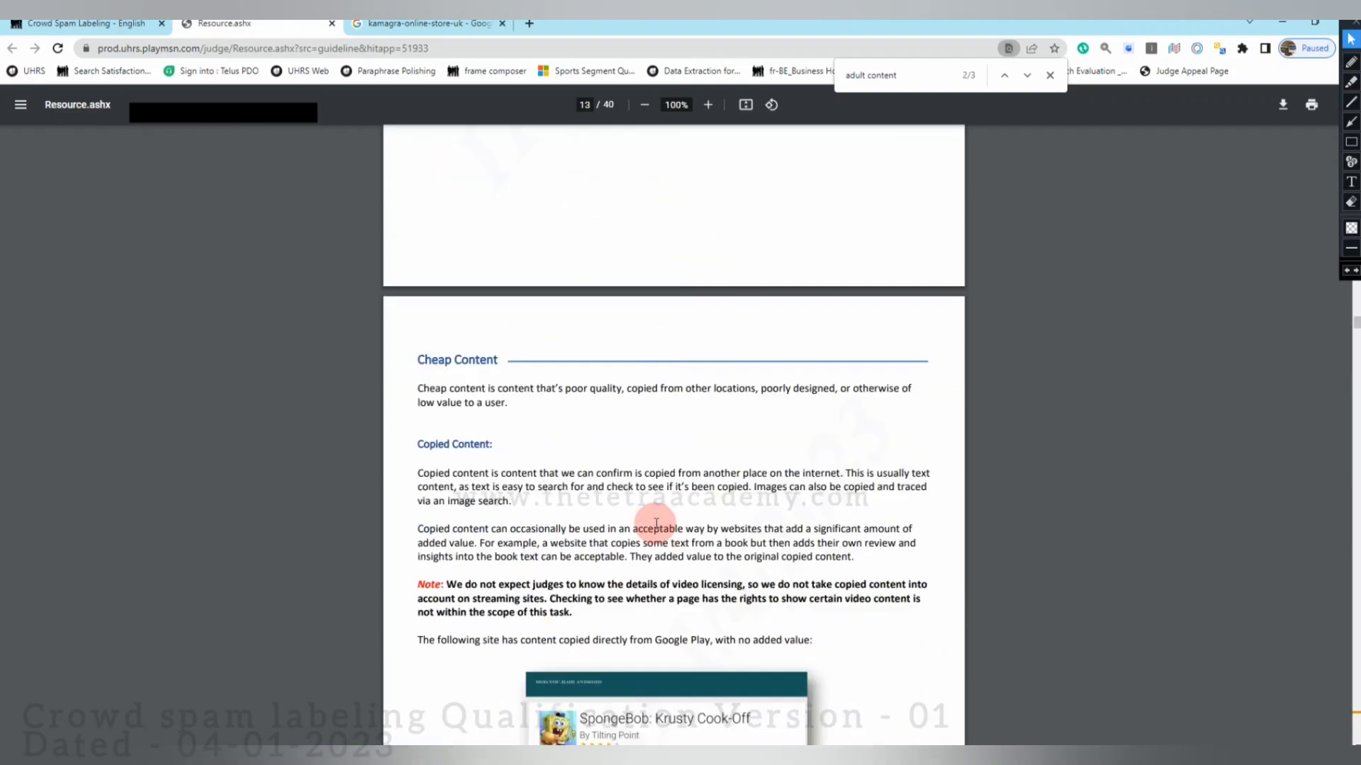
scroll(656, 525, down, 5)
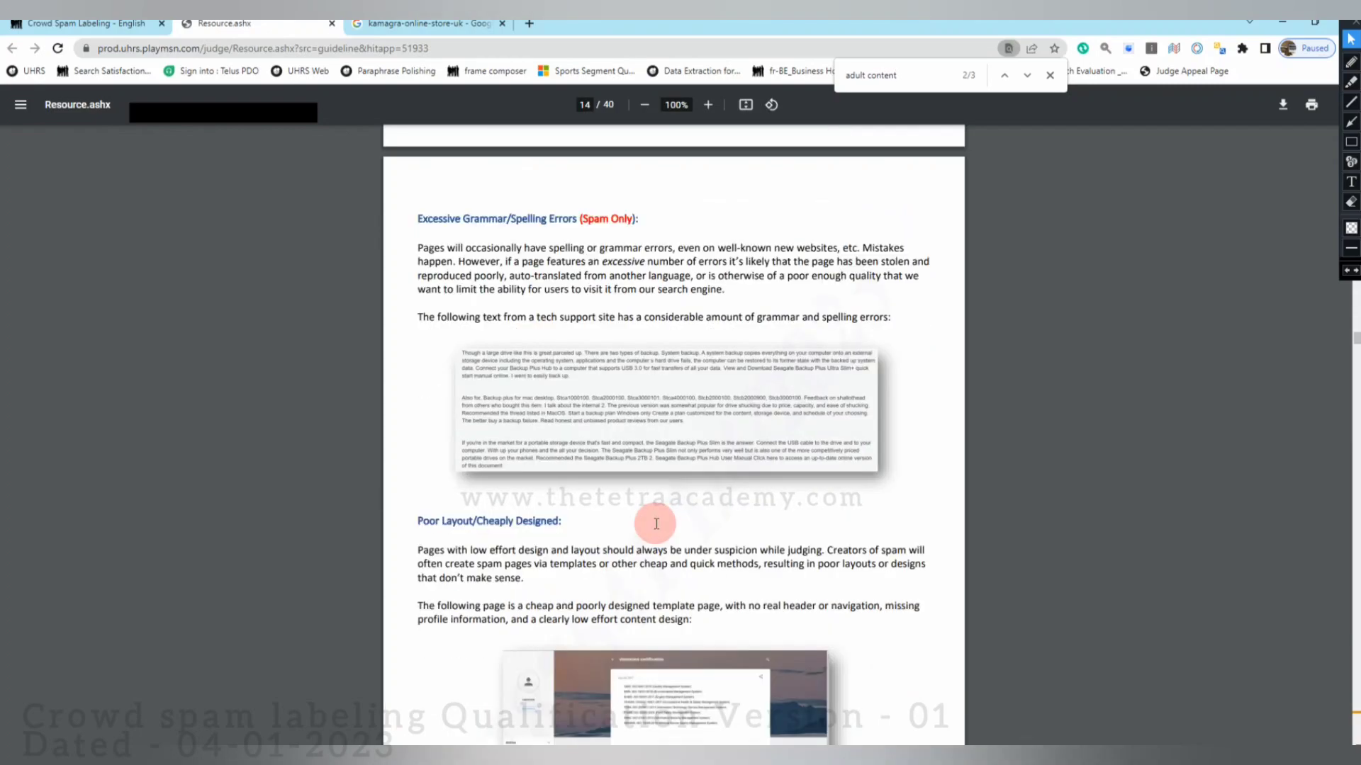
scroll(656, 526, down, 5)
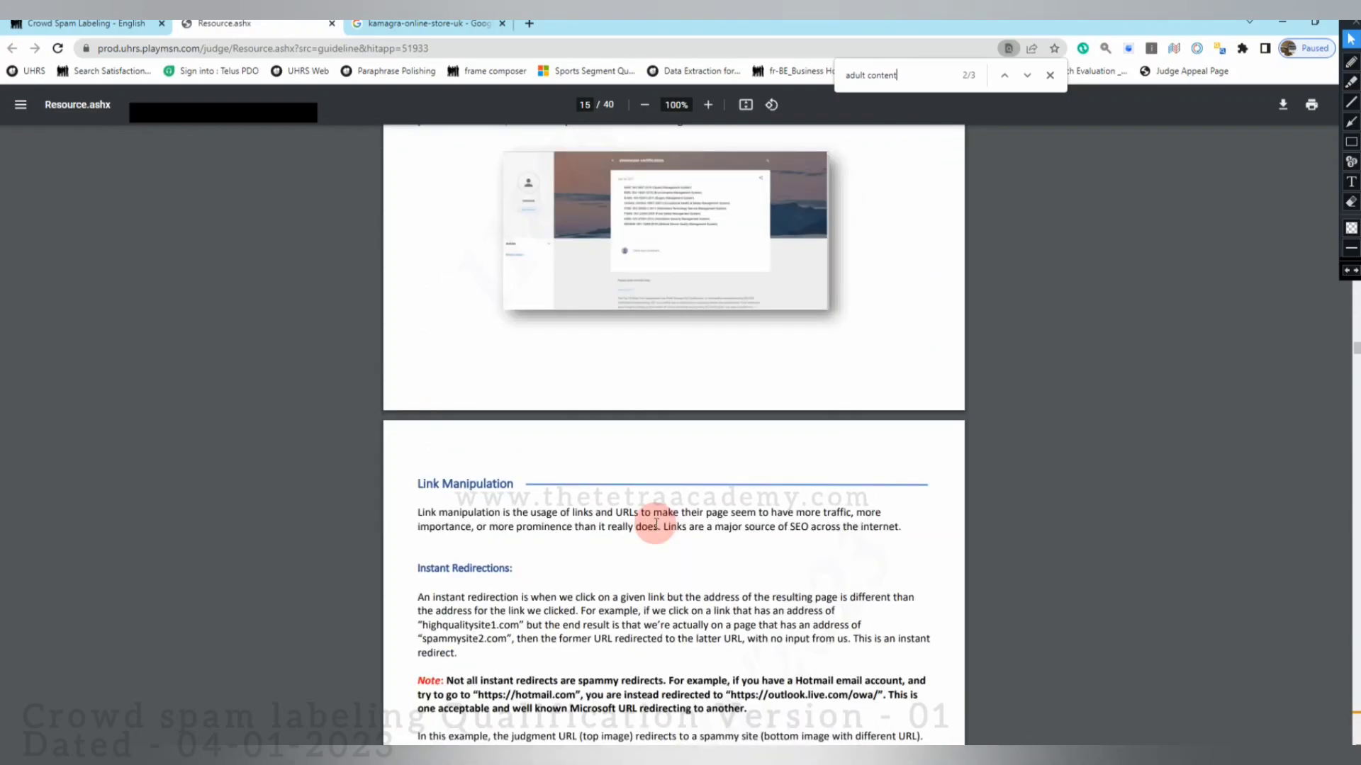
Read the guideline's Link Manipulation section, covering instant redirections, misleading links, overwhelming outlinks and funneling.
scroll(656, 524, down, 3)
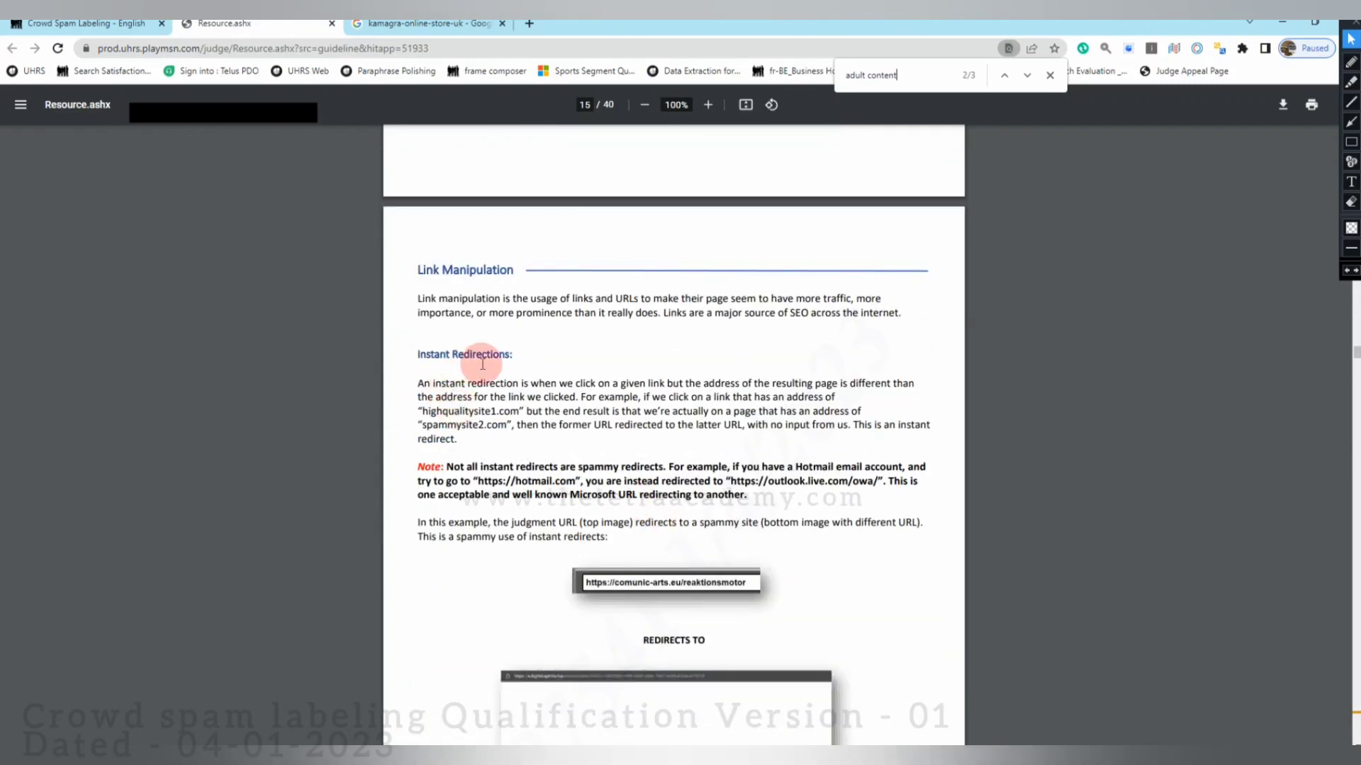
scroll(649, 431, down, 1)
scroll(649, 431, down, 6)
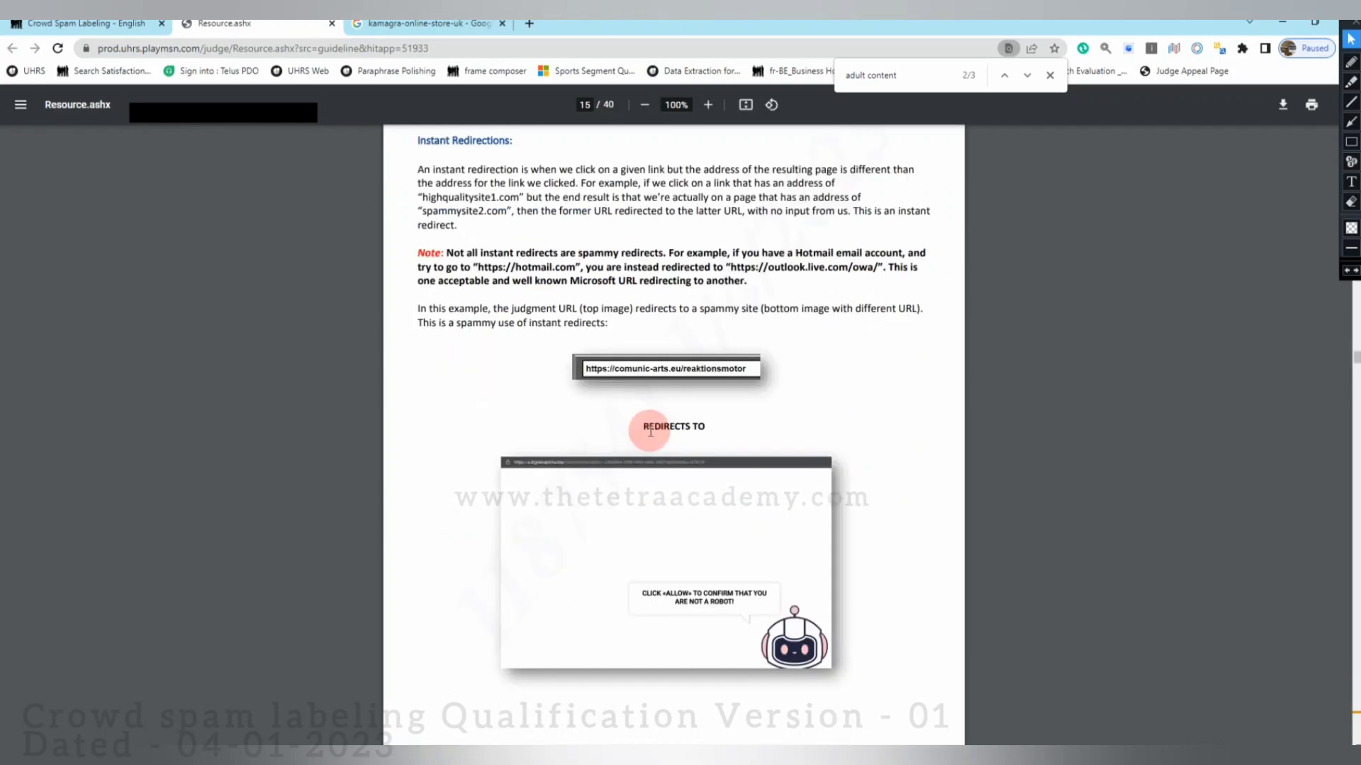
scroll(649, 431, down, 4)
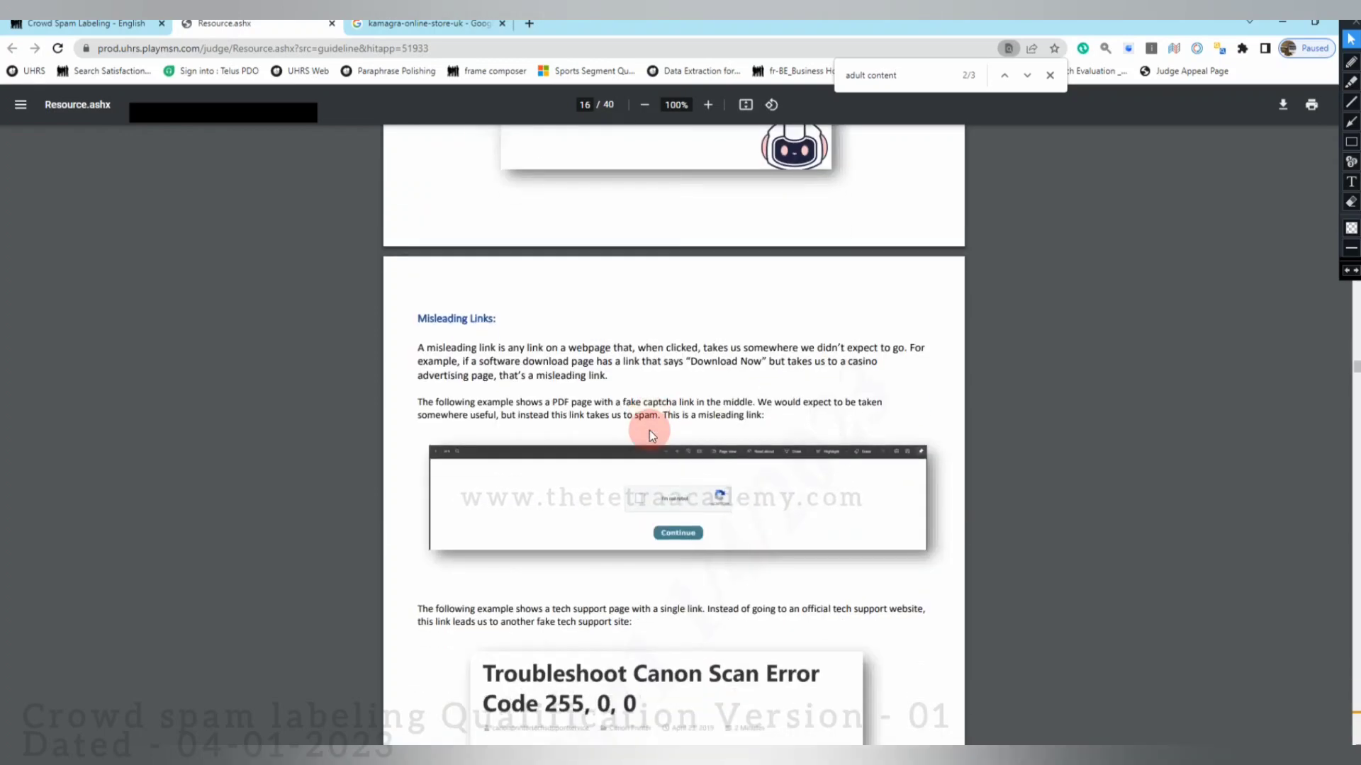
scroll(649, 429, down, 4)
scroll(652, 428, up, 1)
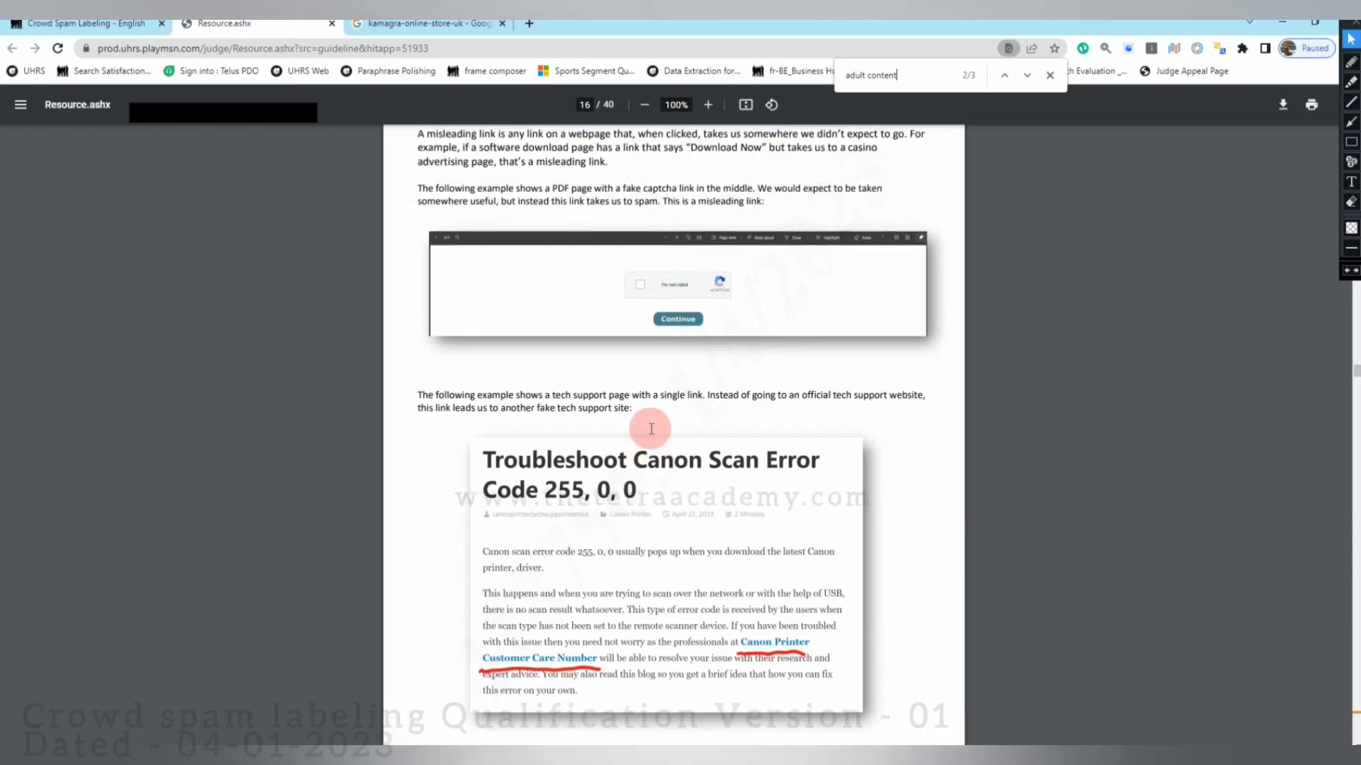
scroll(651, 428, down, 5)
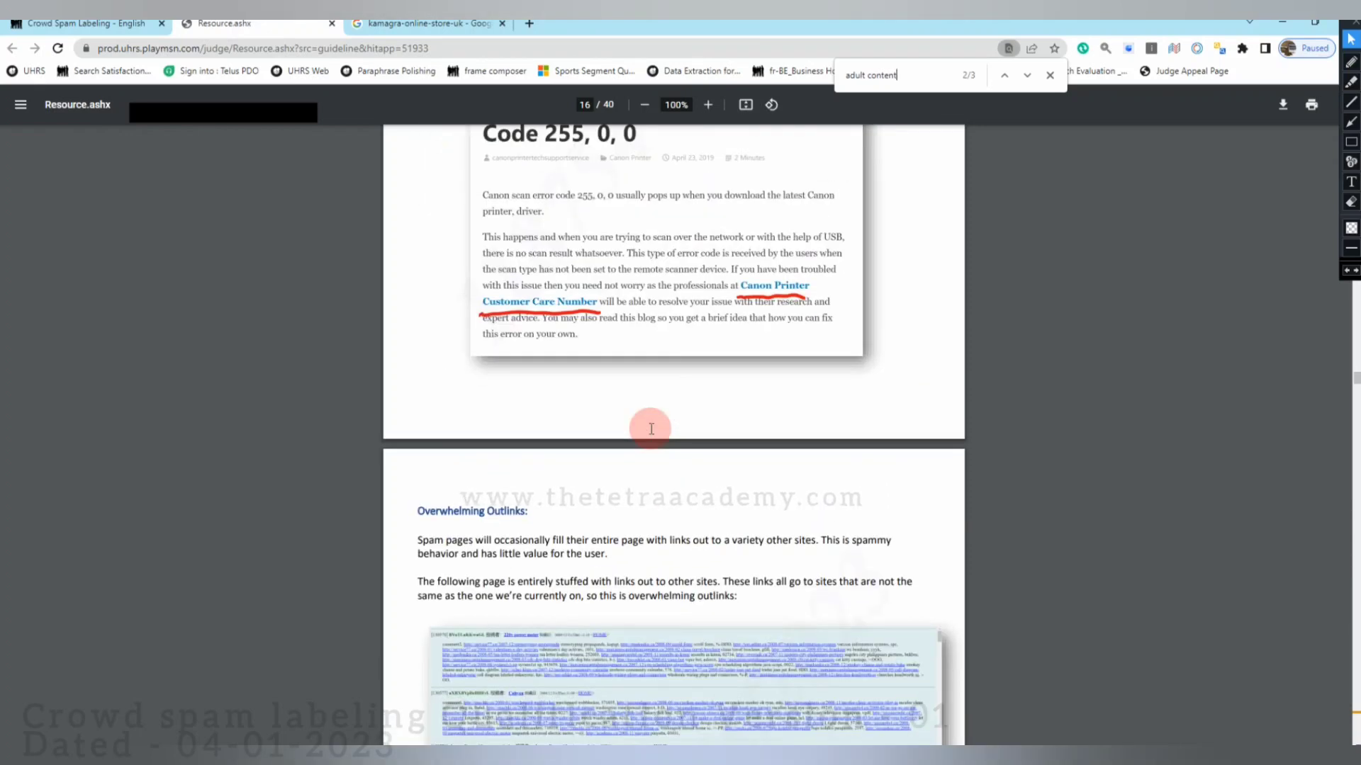
scroll(652, 428, down, 5)
scroll(651, 428, down, 17)
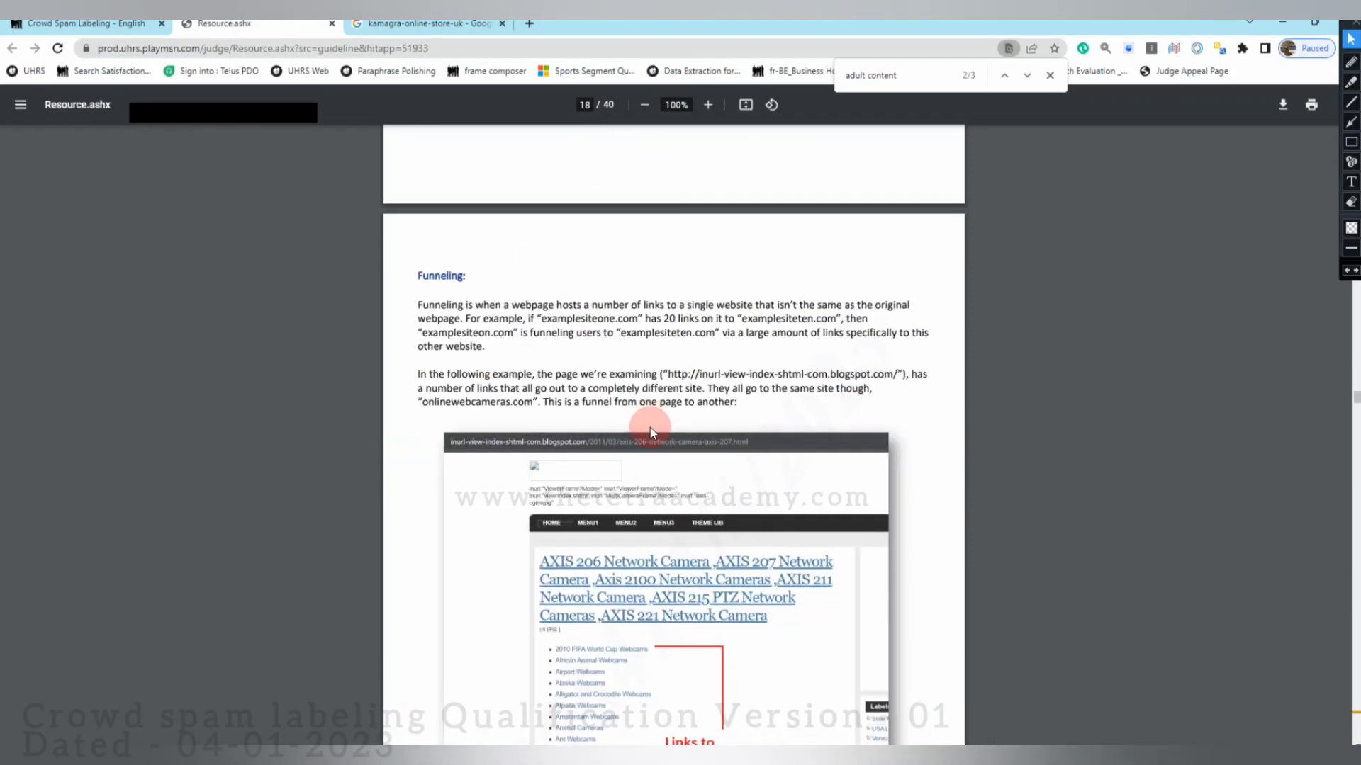
Read the guideline's Affiliation and Keyword Stuffing sections, including their example pages.
scroll(650, 427, down, 8)
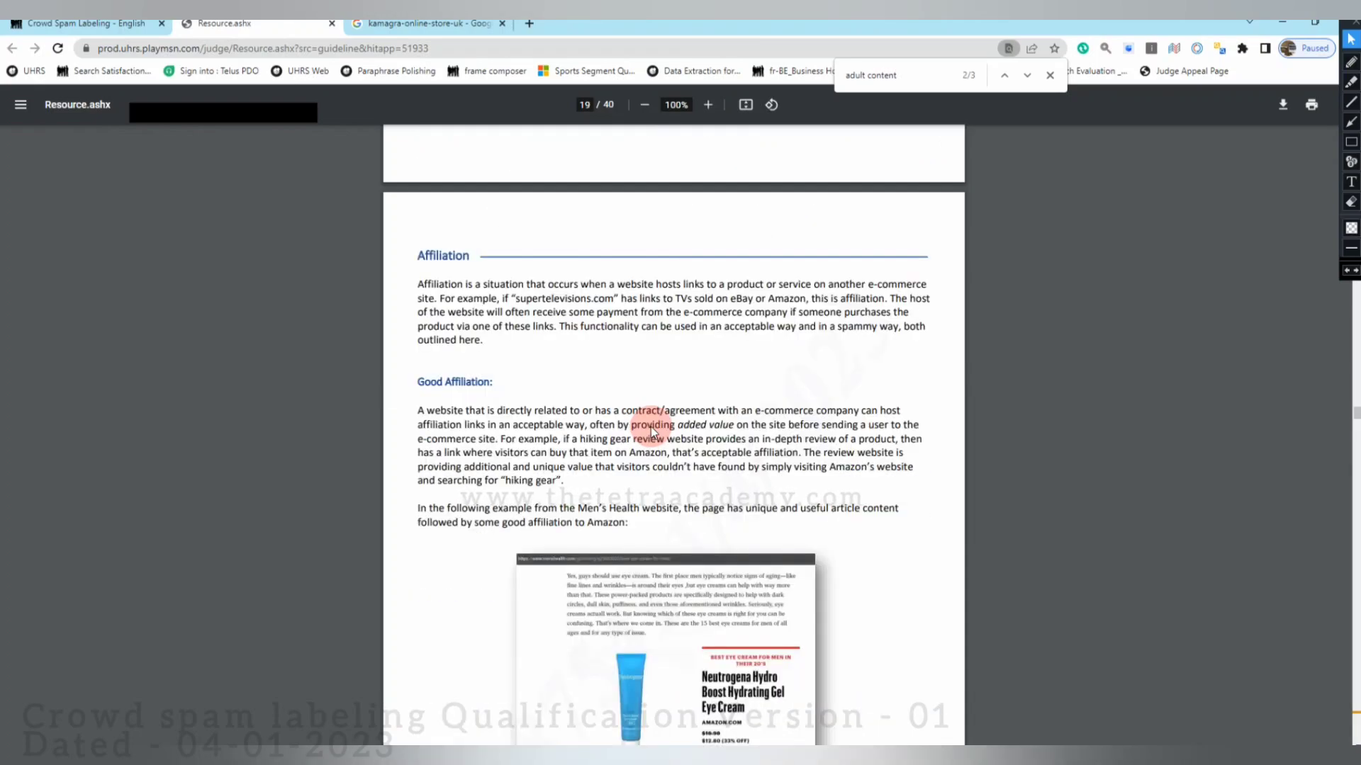
scroll(656, 424, down, 1)
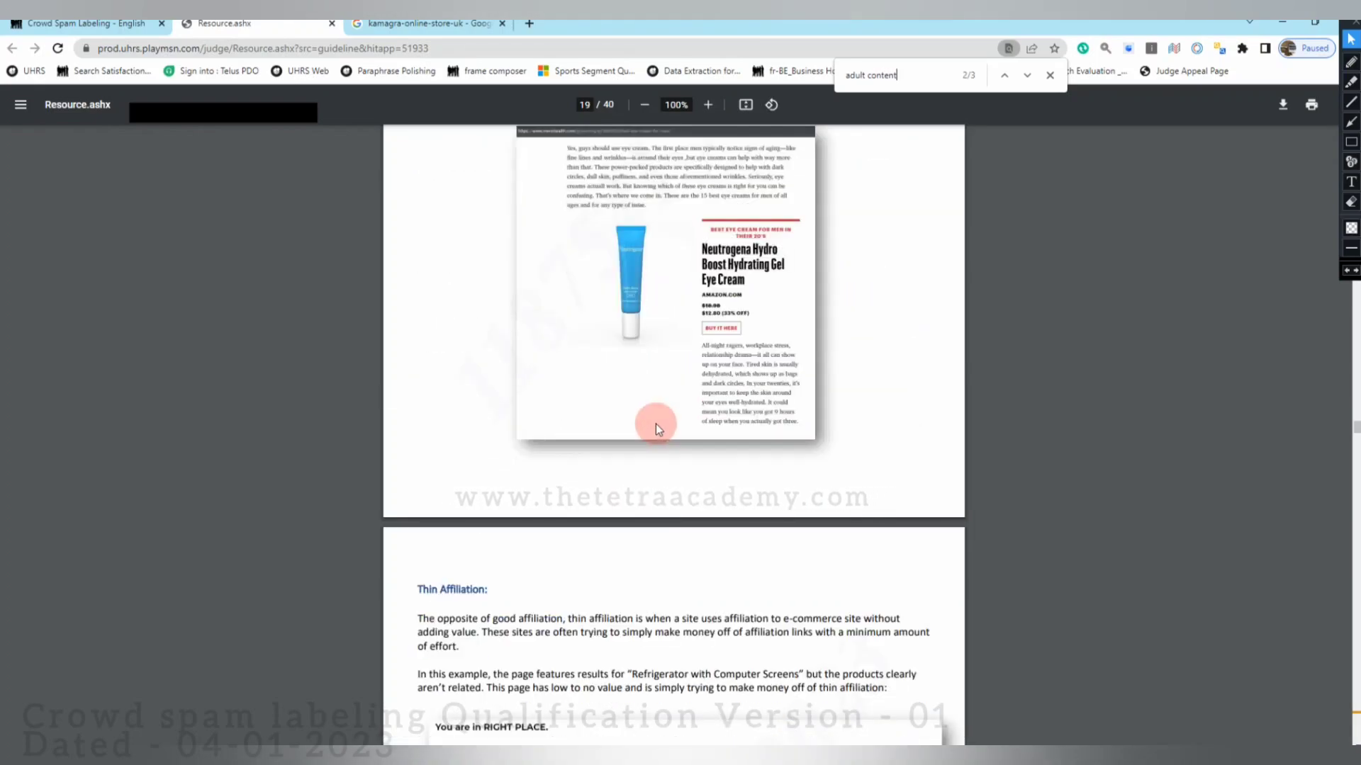
scroll(656, 424, down, 5)
scroll(654, 423, down, 10)
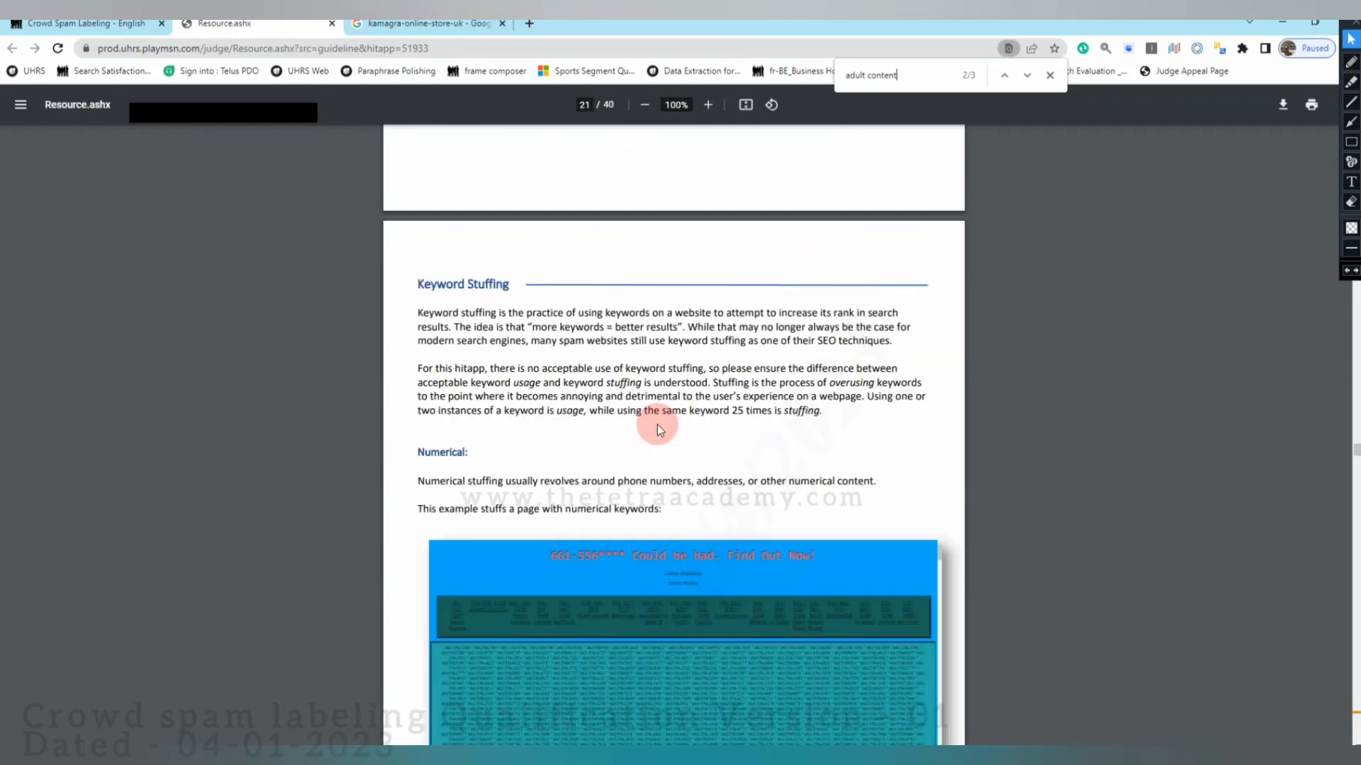
scroll(657, 423, down, 6)
scroll(657, 423, down, 5)
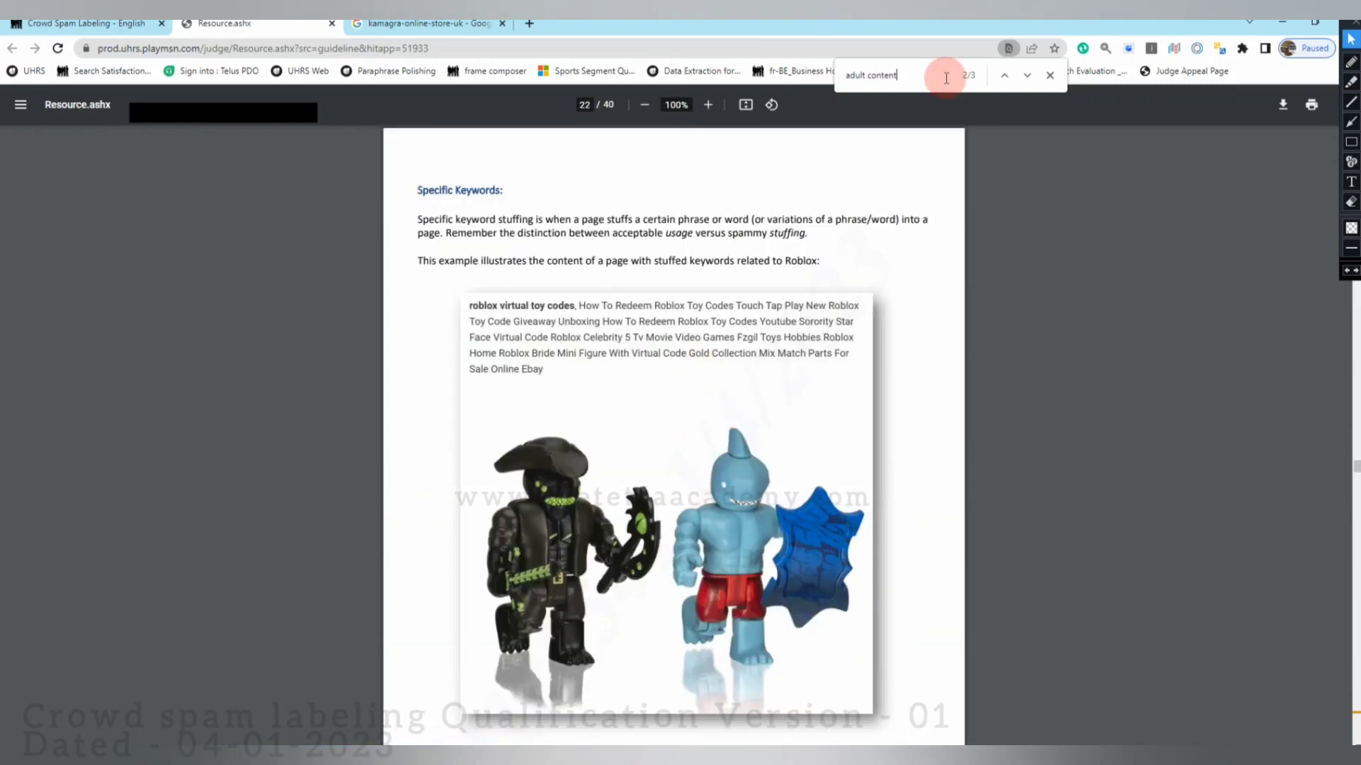
scroll(939, 73, down, 5)
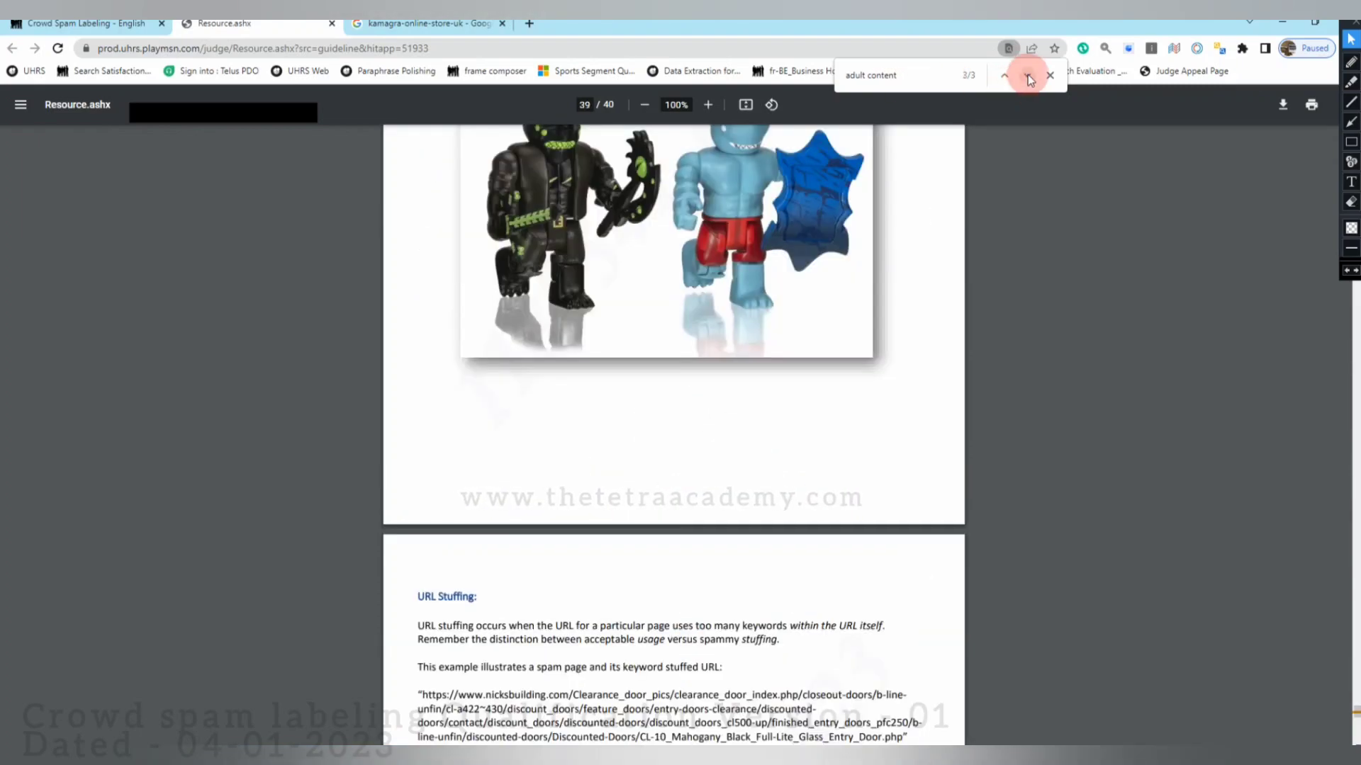
Go to the next "adult content" match and read the guideline from the Adult Content section to the end.
click(1028, 76)
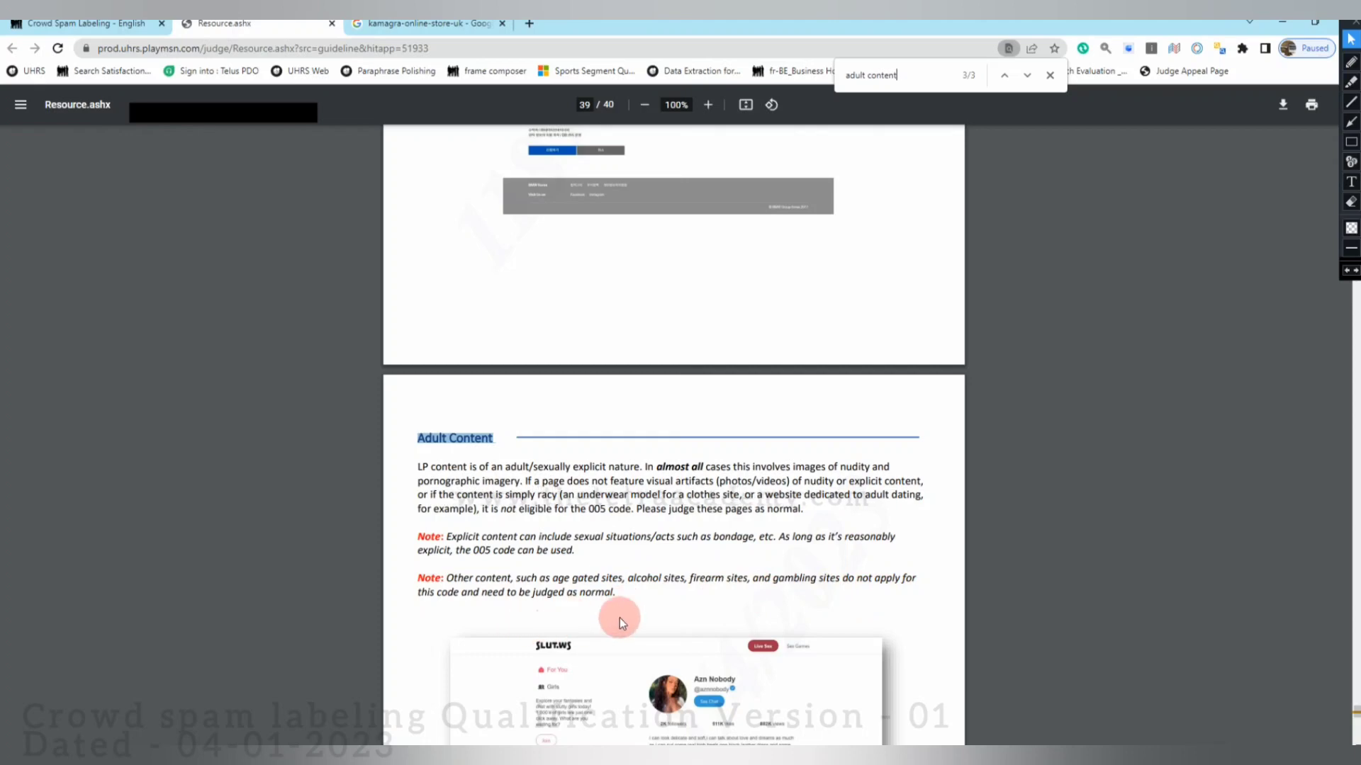
scroll(610, 554, down, 3)
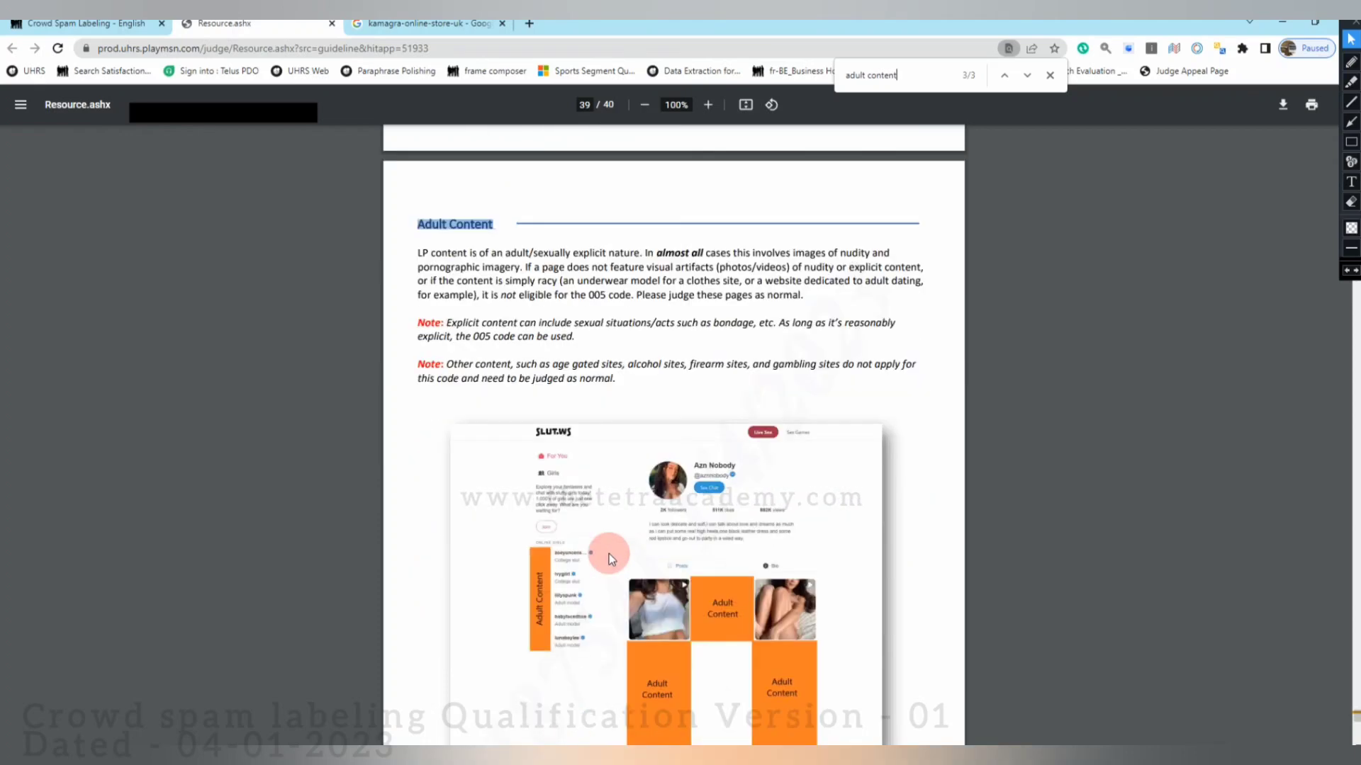
scroll(610, 554, down, 10)
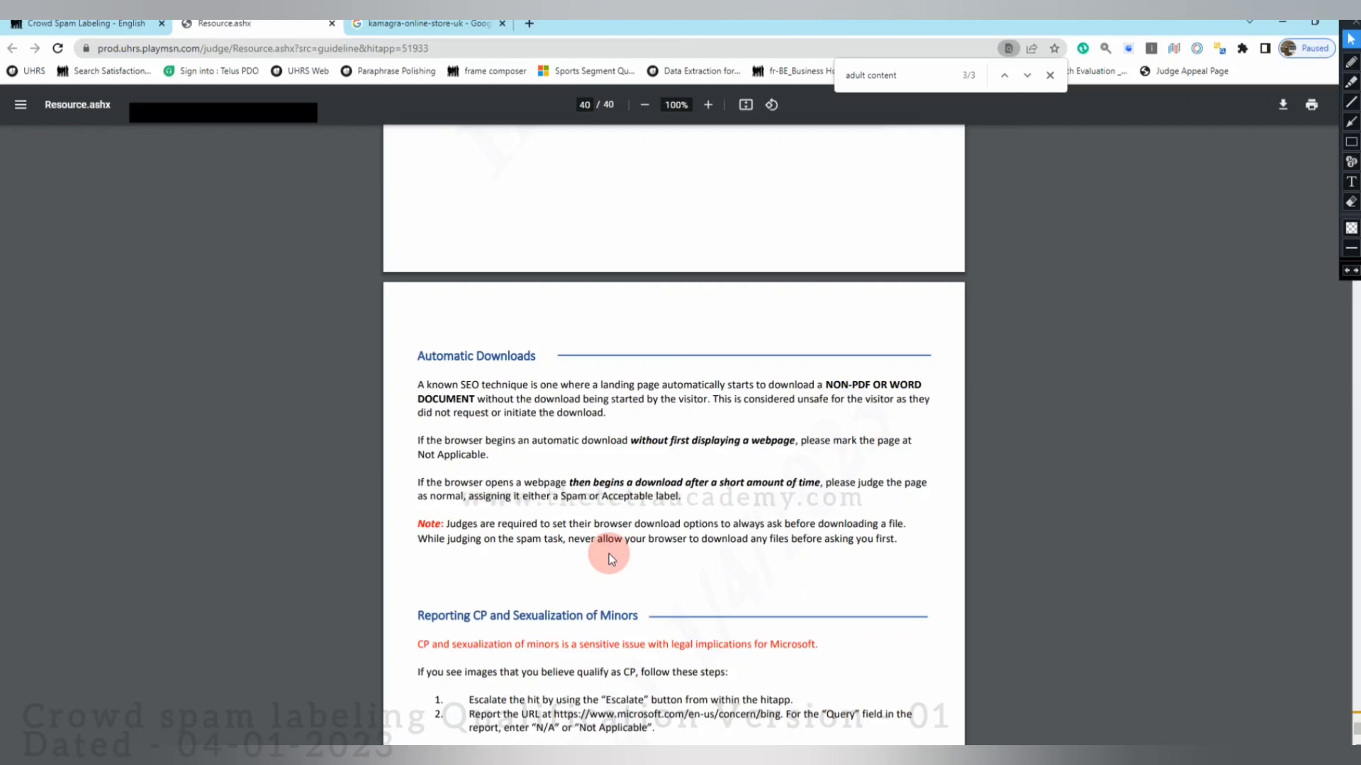
scroll(608, 559, down, 3)
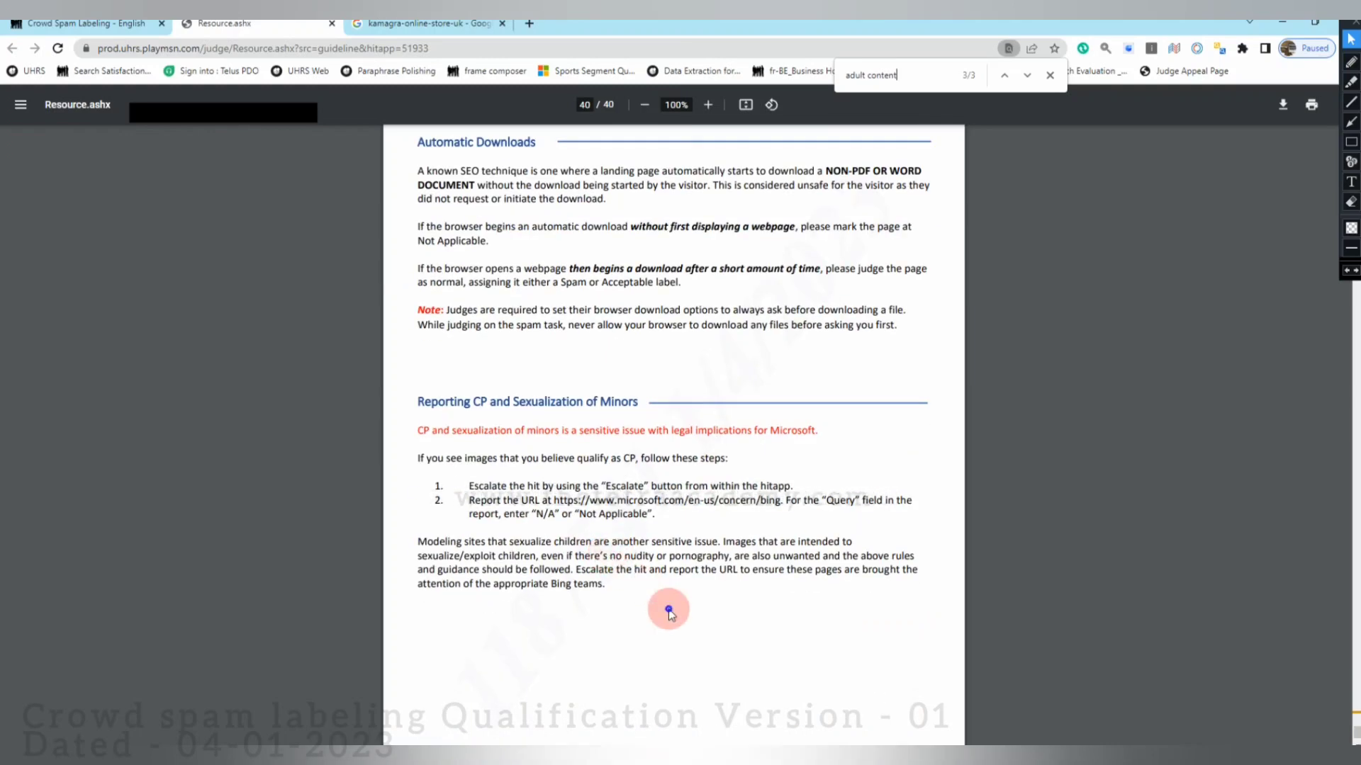
Search the guideline for "junk" and go to the Junk section of the Not Applicable category descriptions.
key(ctrl+f)
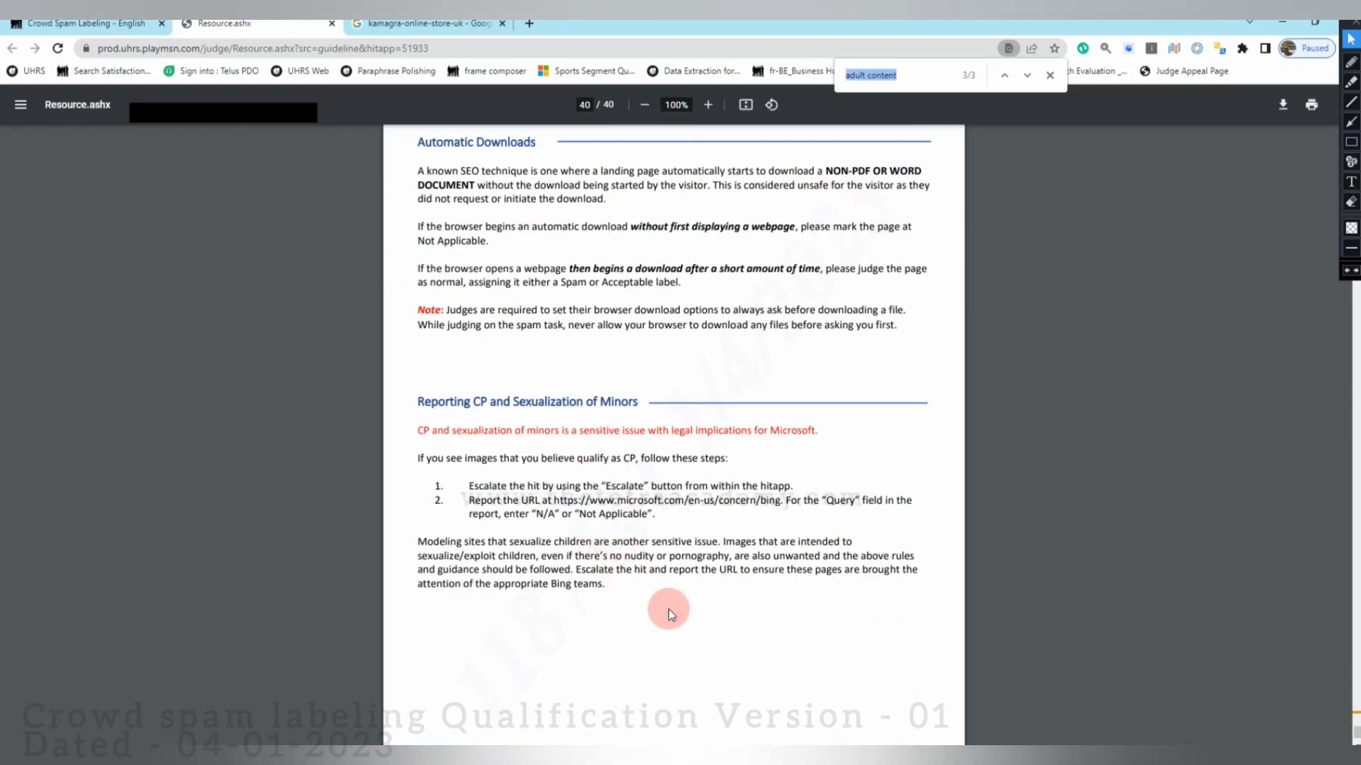
text(jun)
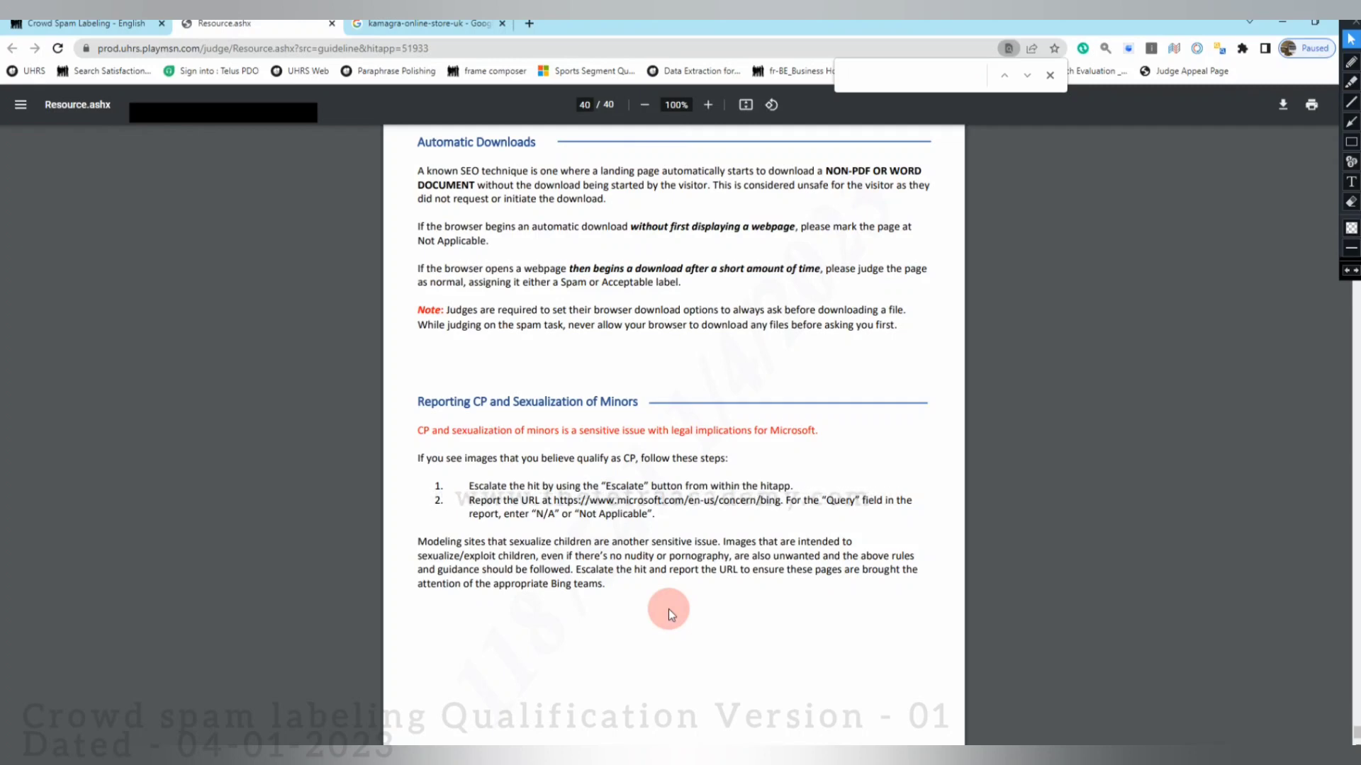
text(k error)
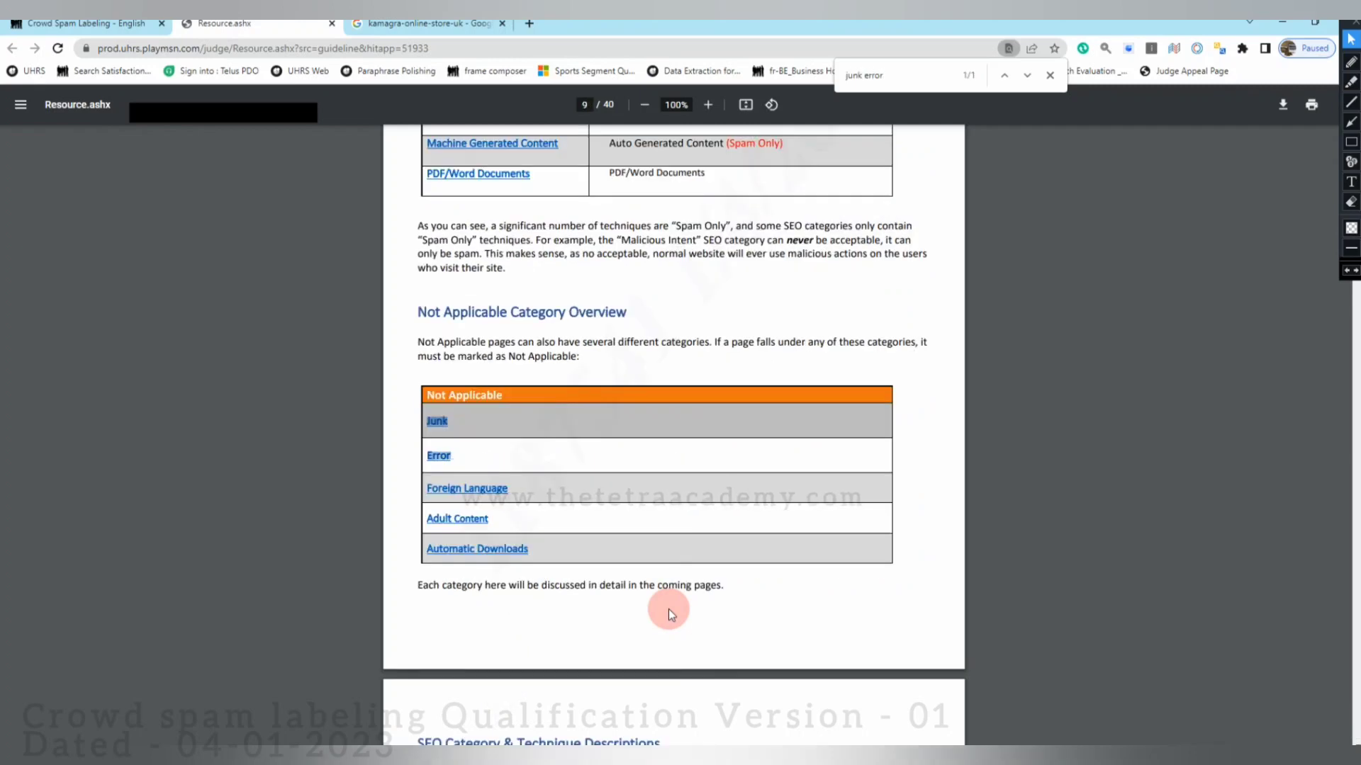
key(BackSpace)
key(BackSpace)
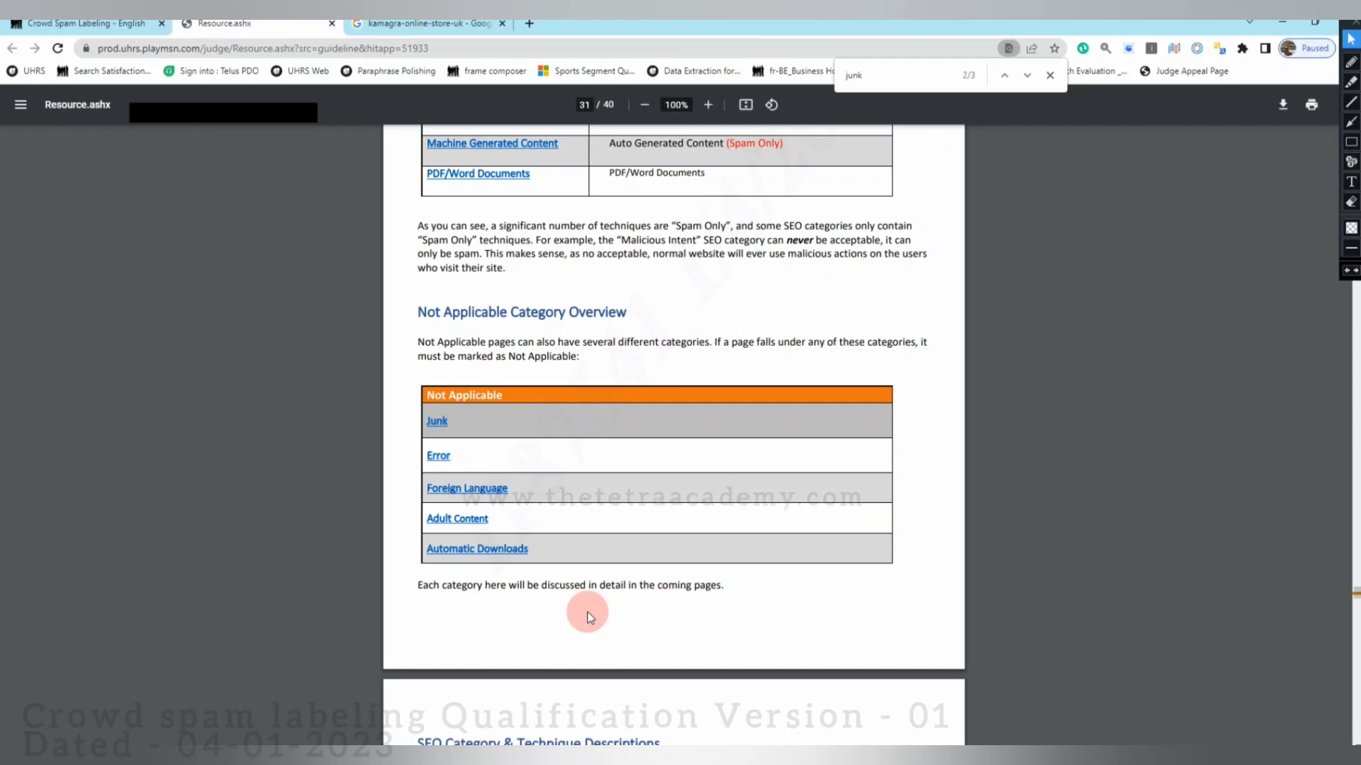
key(Return)
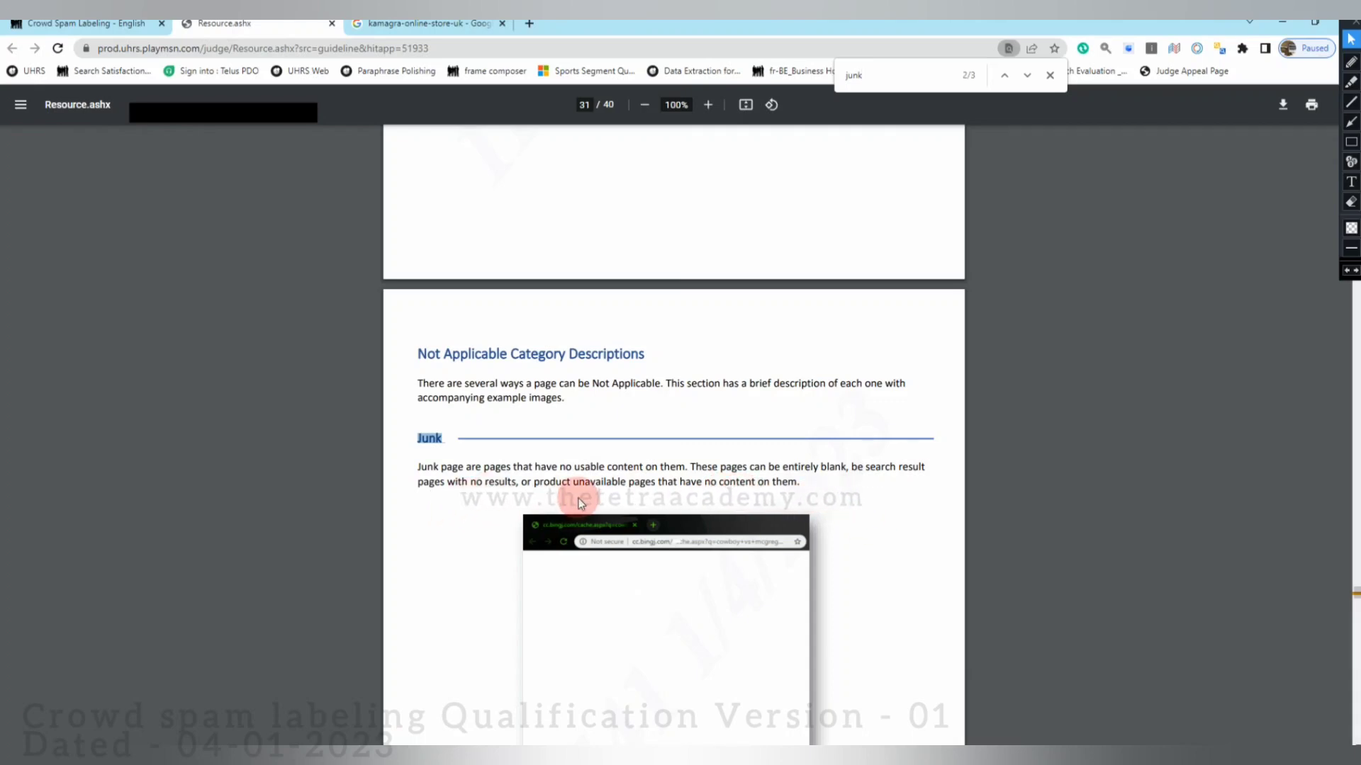
Read the guideline's Junk, Error and Foreign Language descriptions with their example pages.
scroll(757, 503, down, 3)
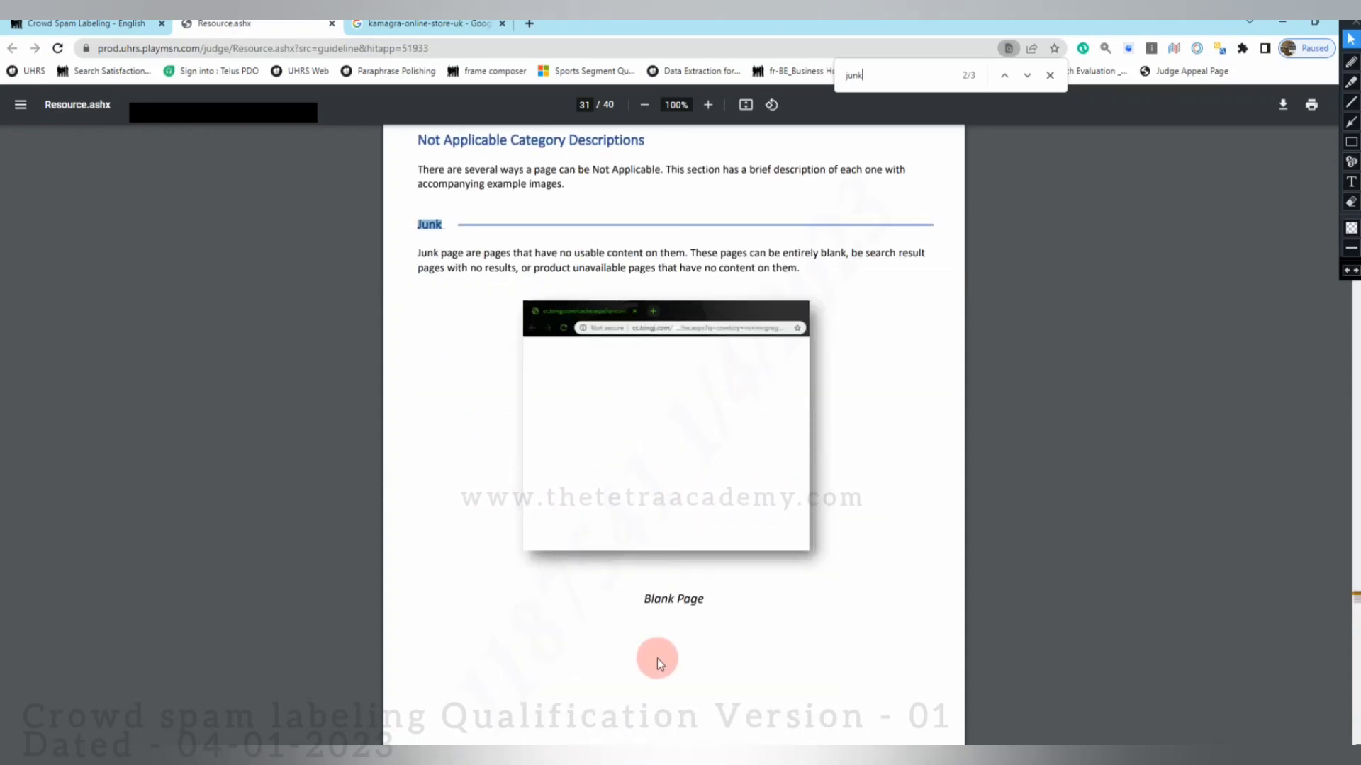
scroll(658, 658, down, 9)
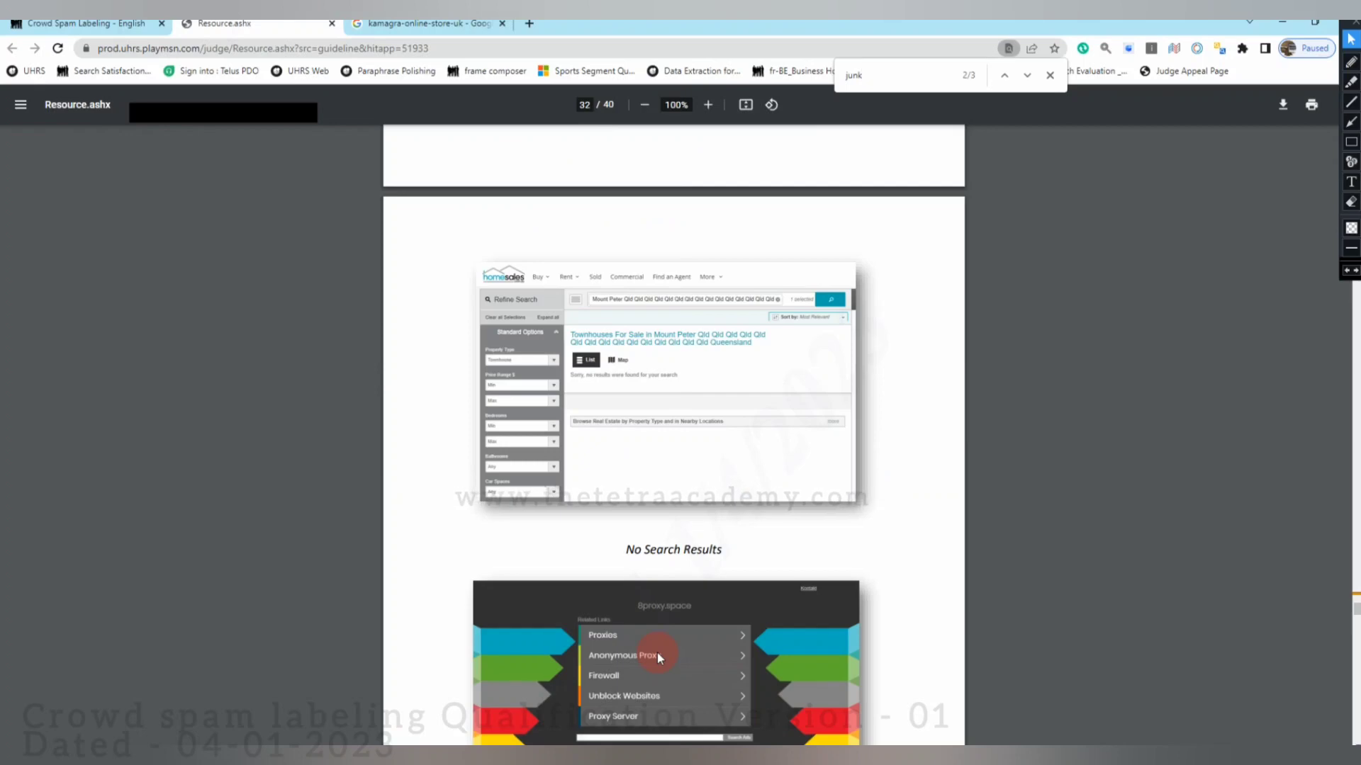
scroll(657, 653, down, 3)
scroll(657, 653, down, 5)
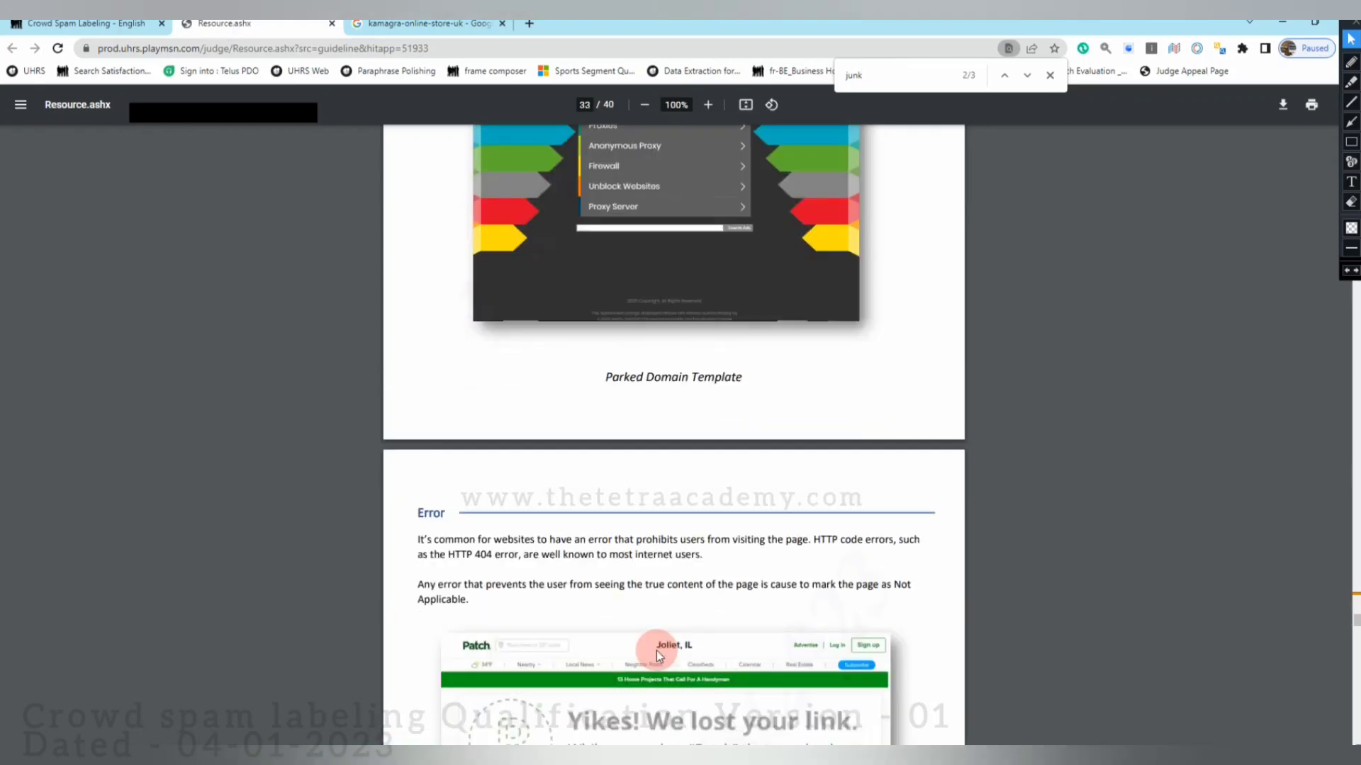
scroll(656, 649, down, 2)
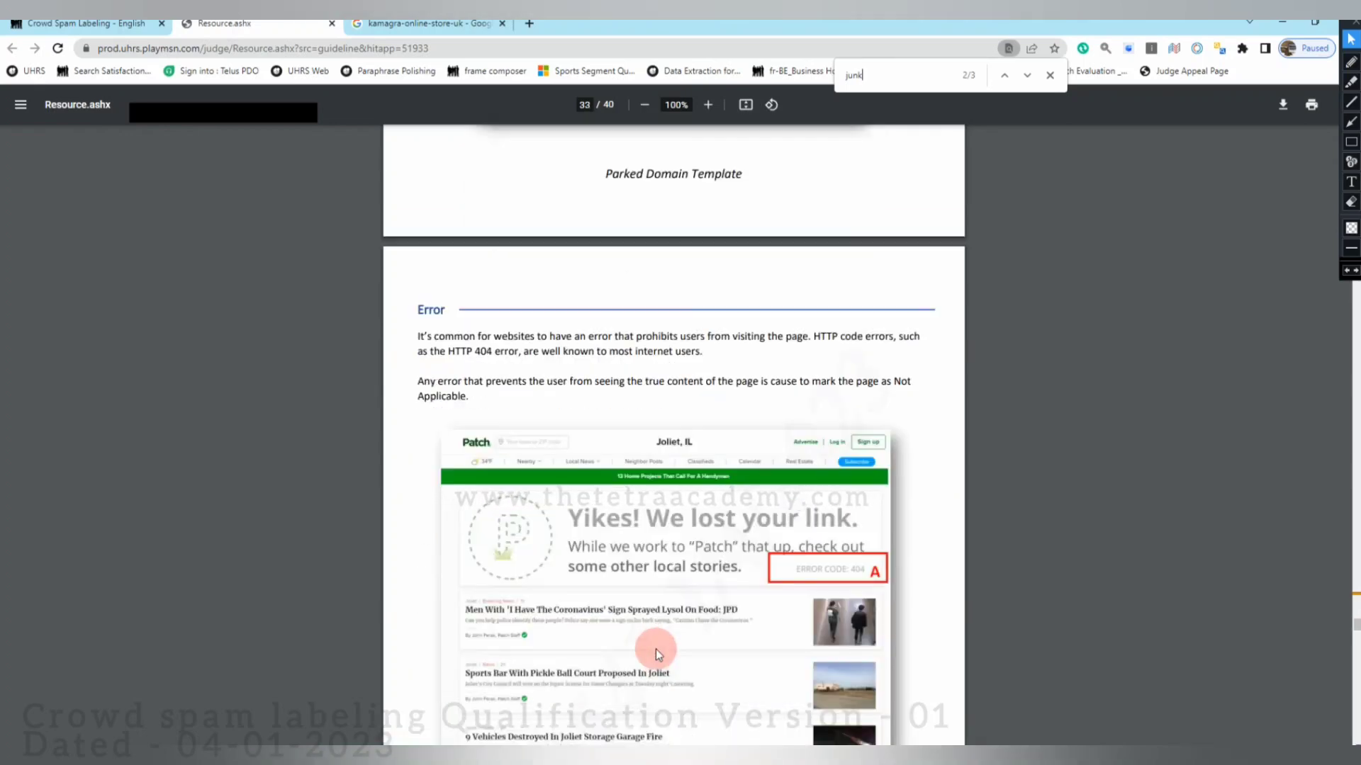
scroll(656, 649, down, 6)
scroll(655, 645, down, 5)
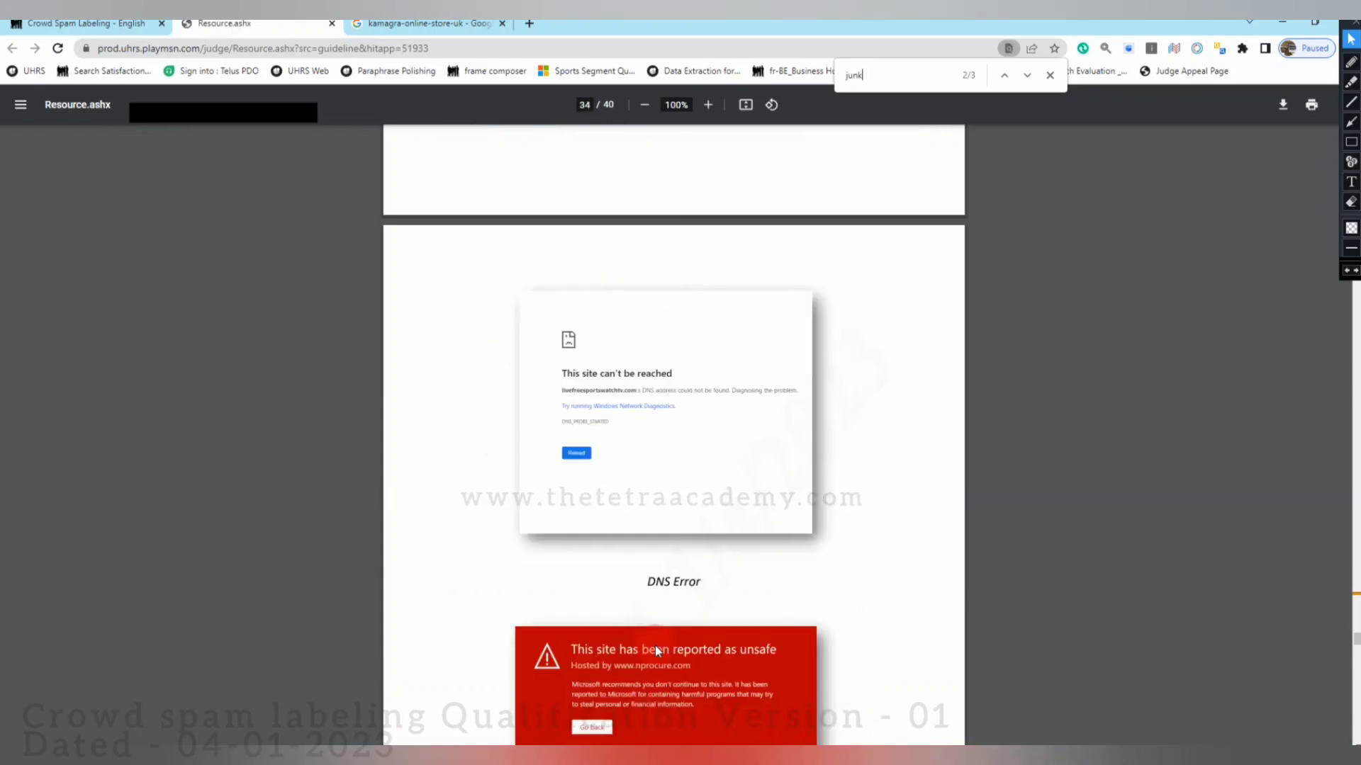
scroll(632, 442, down, 2)
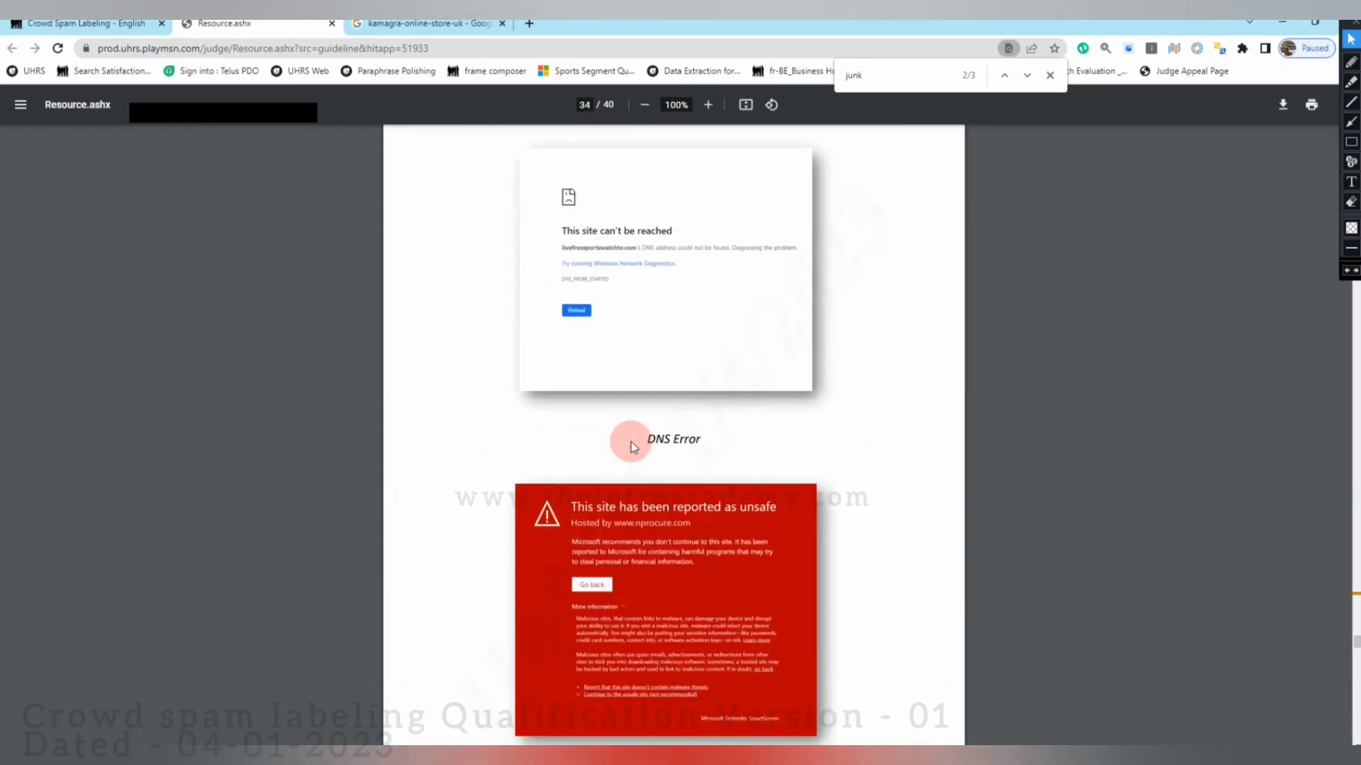
scroll(659, 550, down, 3)
scroll(659, 549, down, 6)
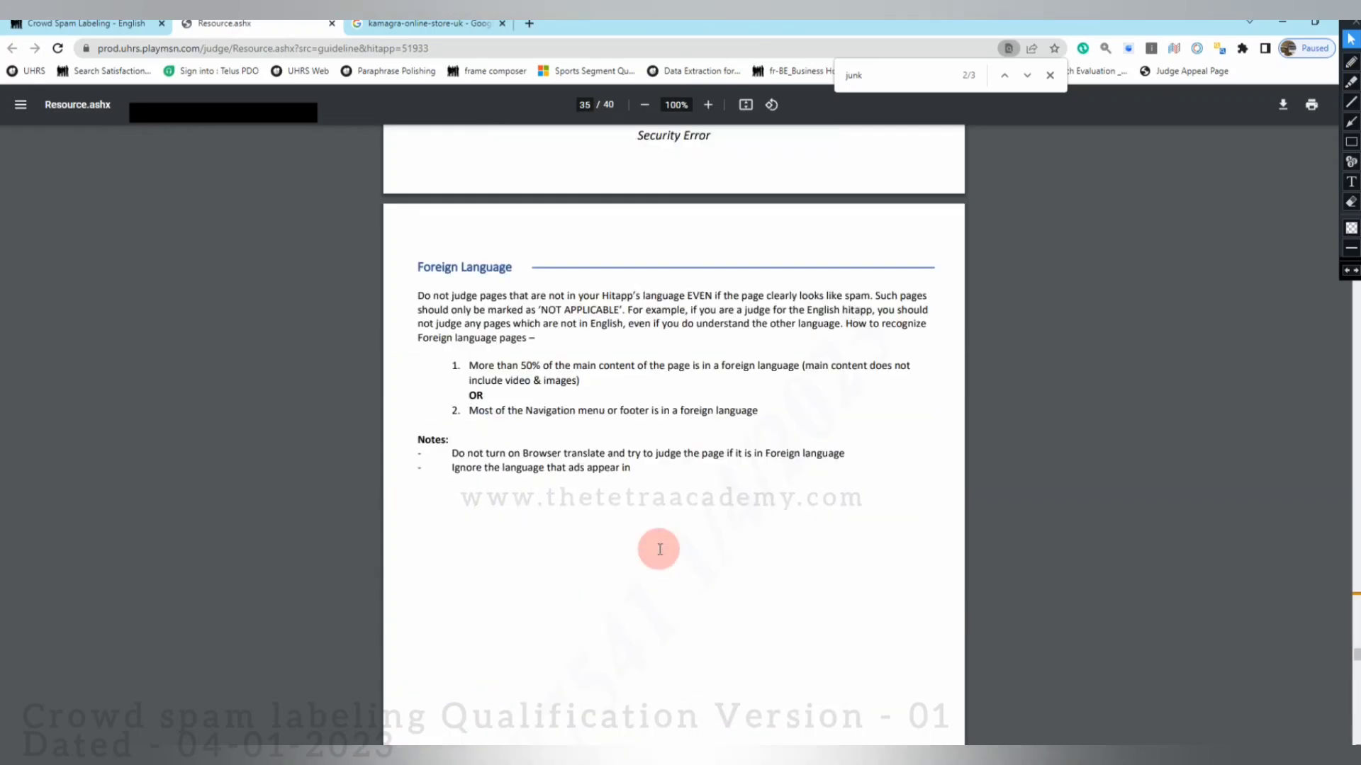
scroll(178, 109, down, 6)
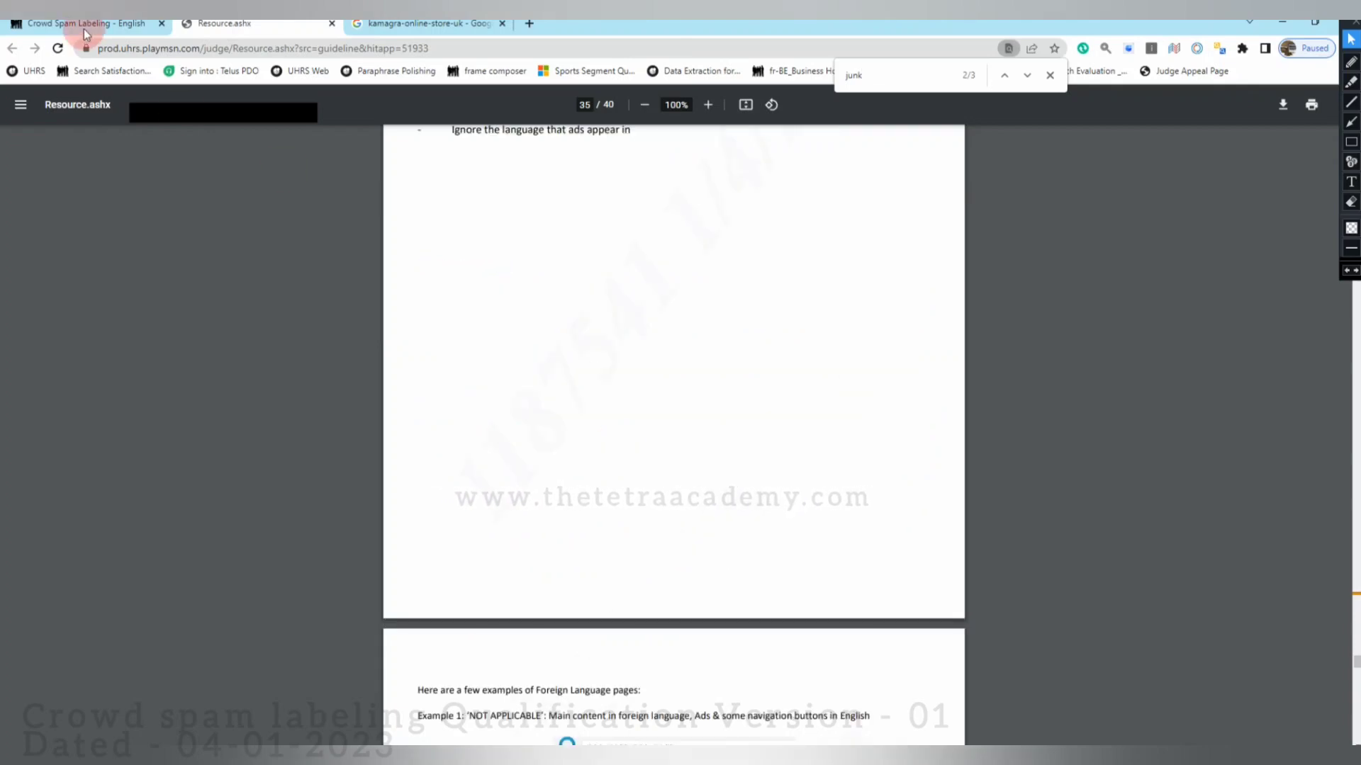
Return to the labeling task and open the Caverta tablets landing page in its own tab.
click(79, 23)
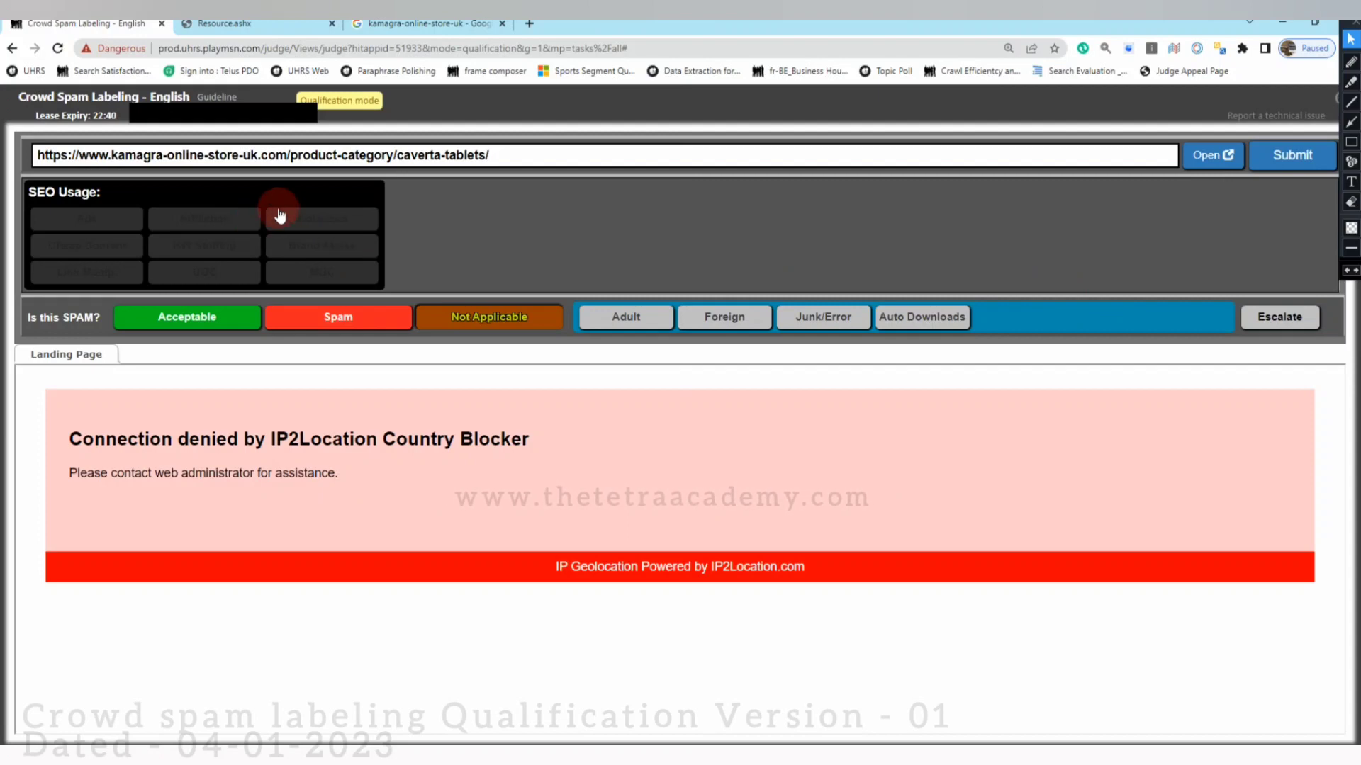
click(1207, 155)
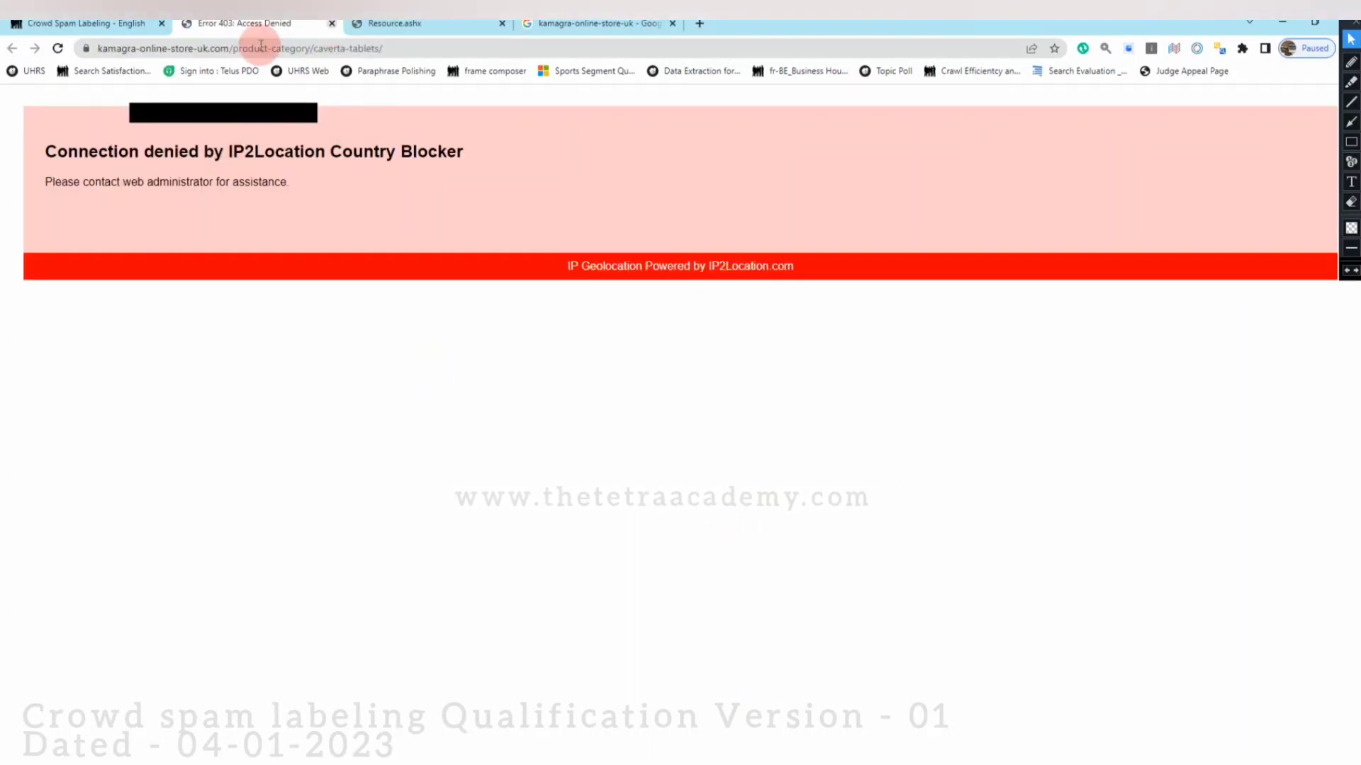
Recheck the Caverta tablets landing page in its own tab, then rate it Not Applicable with Junk/Error and submit the judgment.
click(331, 23)
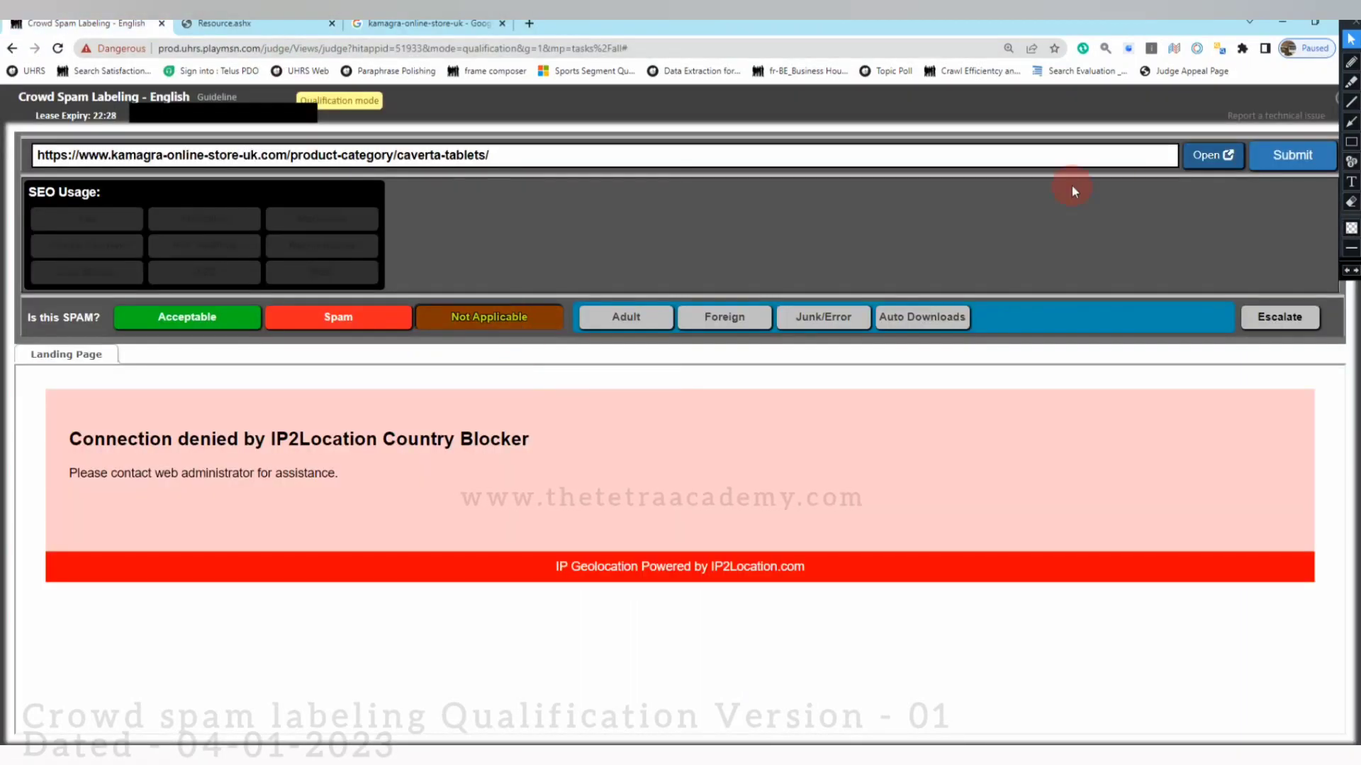
click(1208, 156)
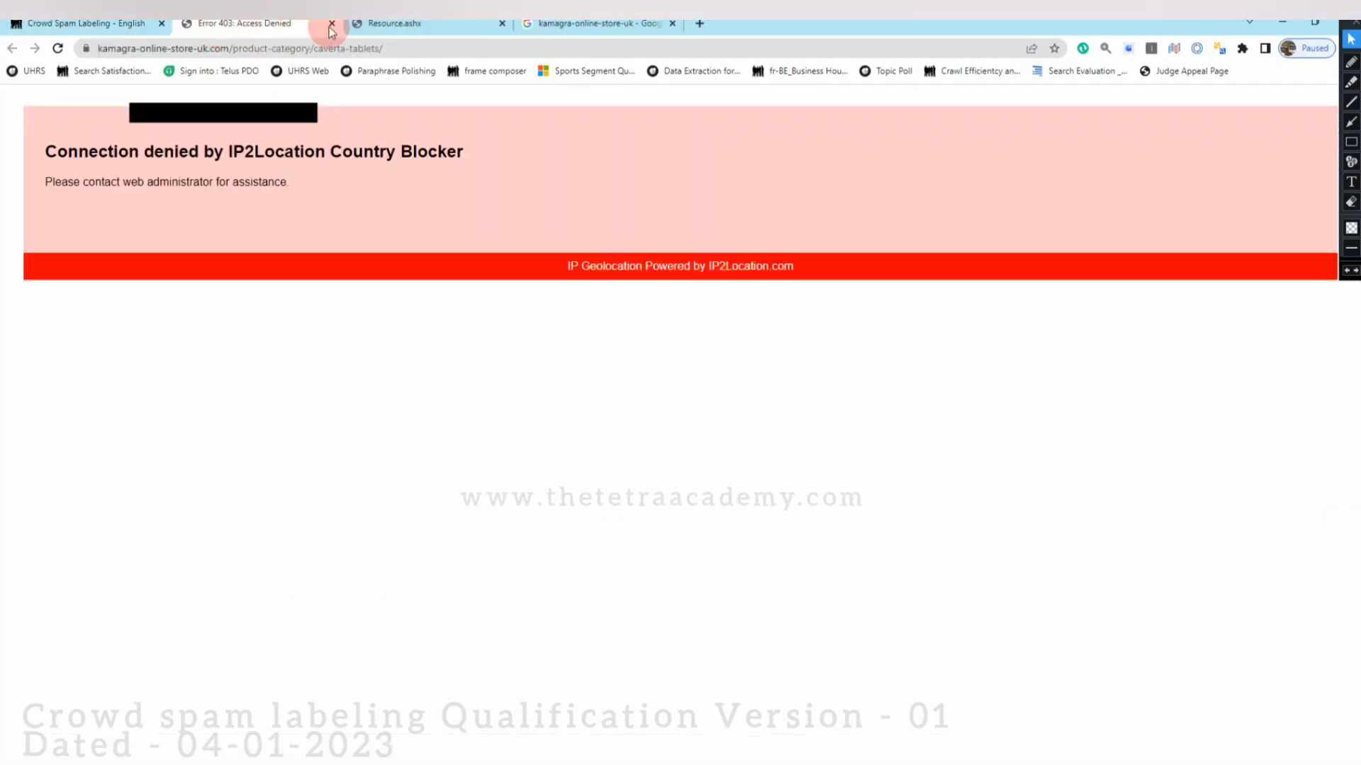
key(ctrl+w)
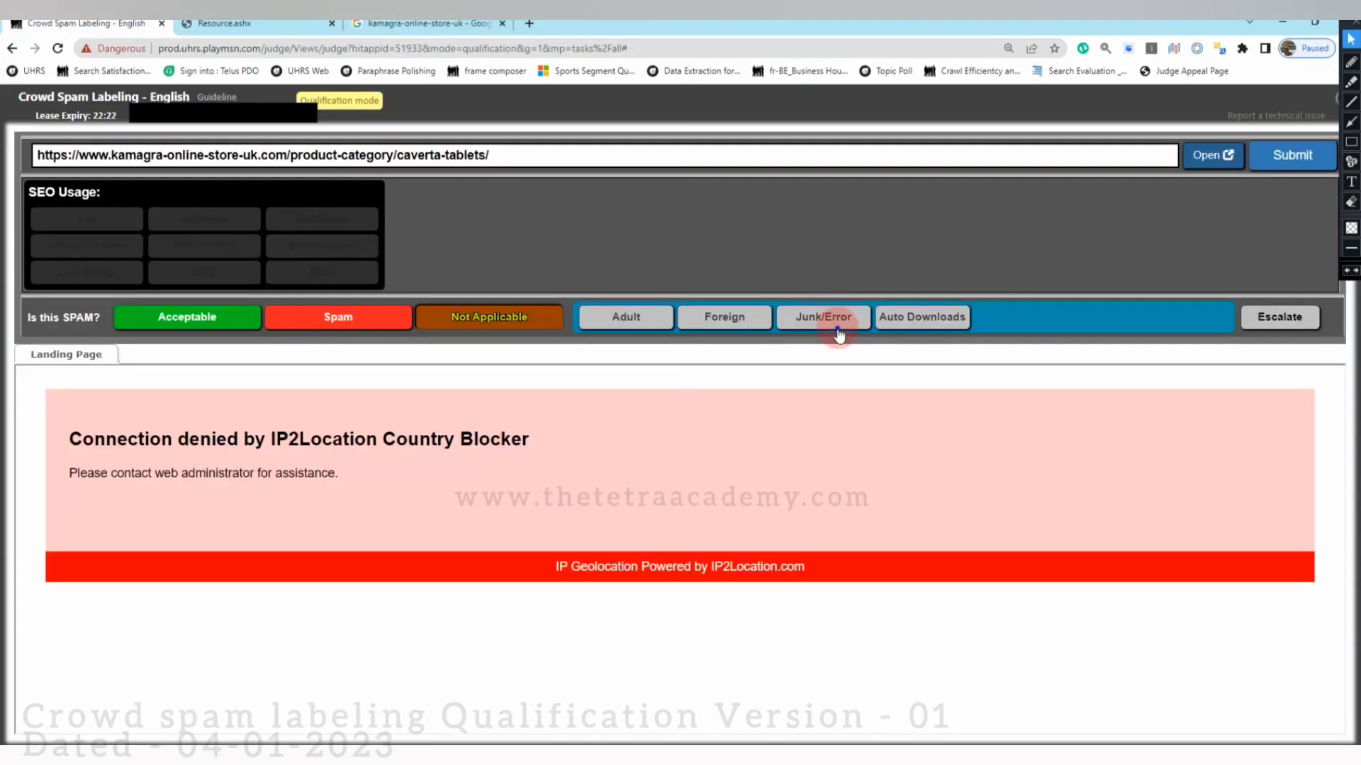
key(Return)
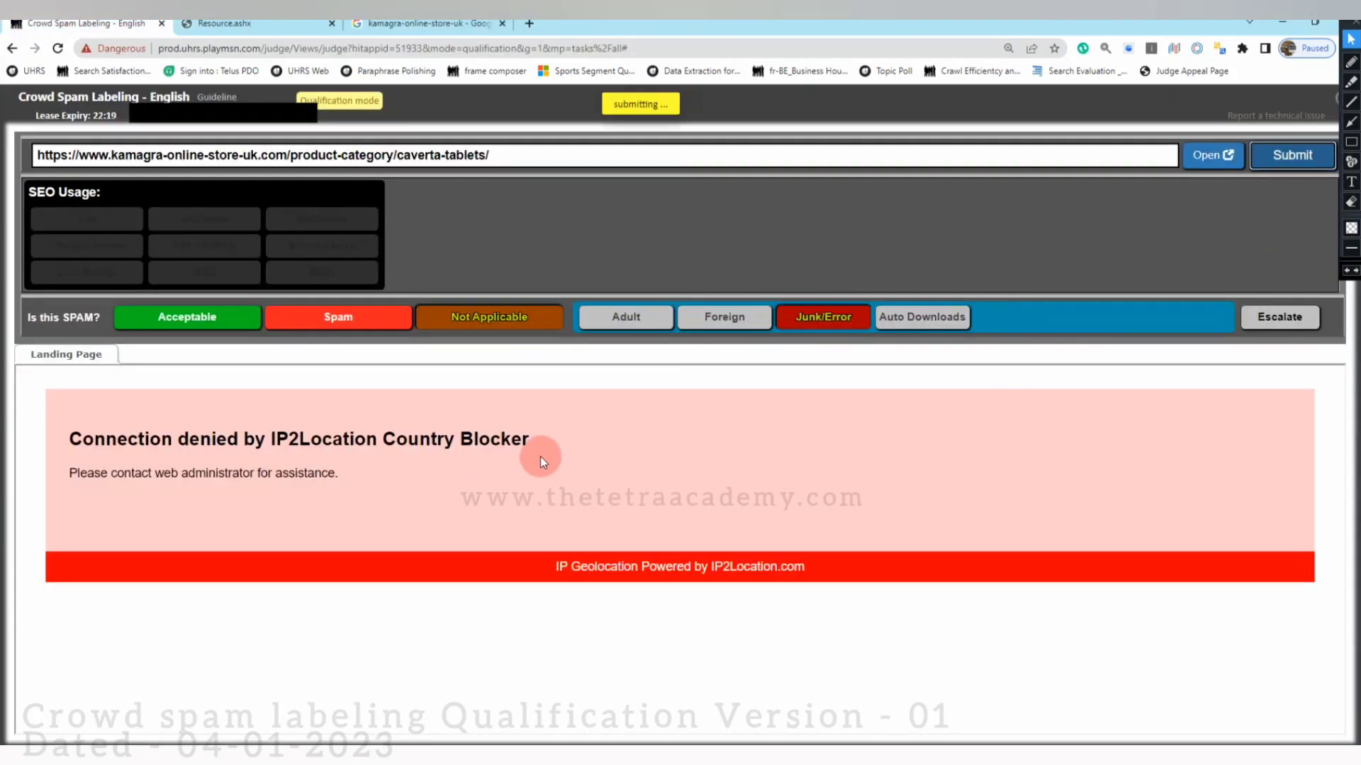
Open the Espaço Baby Facebook page in its own tab and compare its address with the URL given in the labeling task.
click(1194, 164)
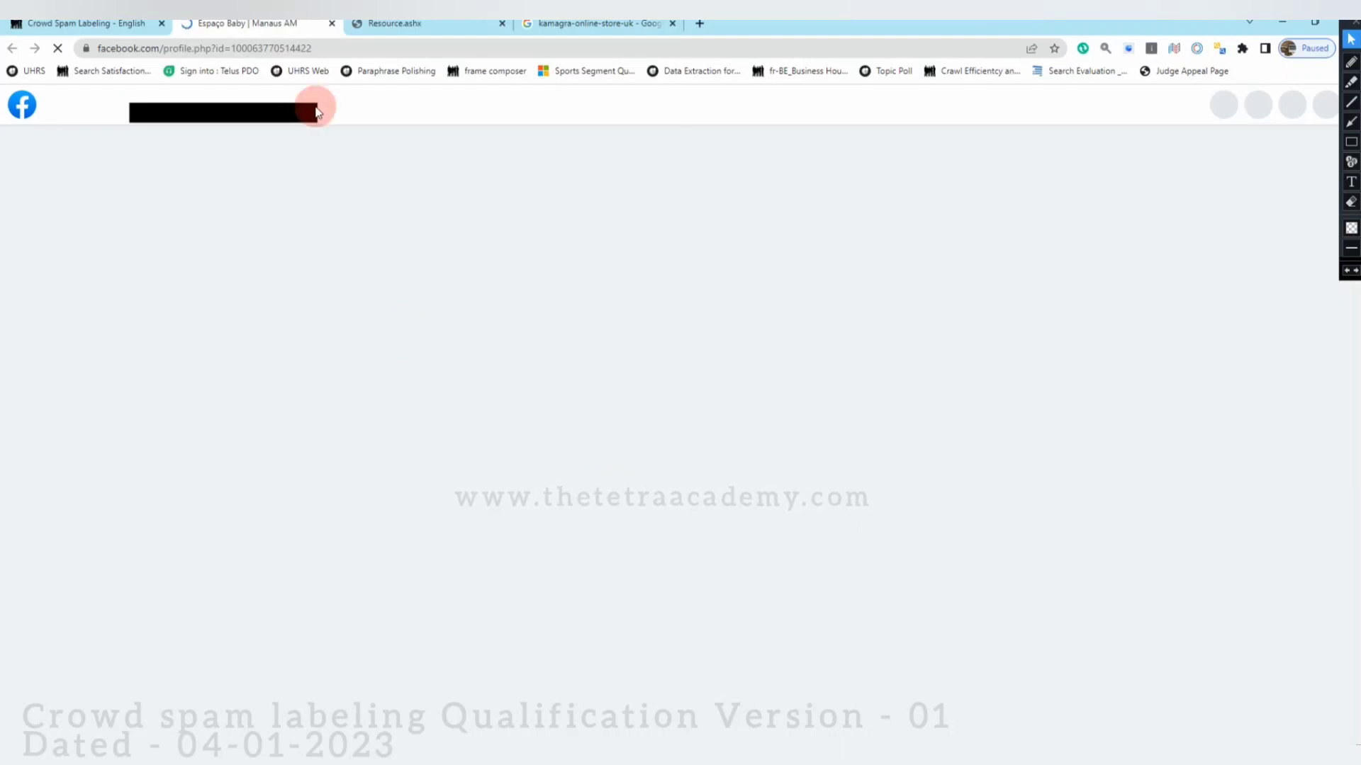
click(119, 26)
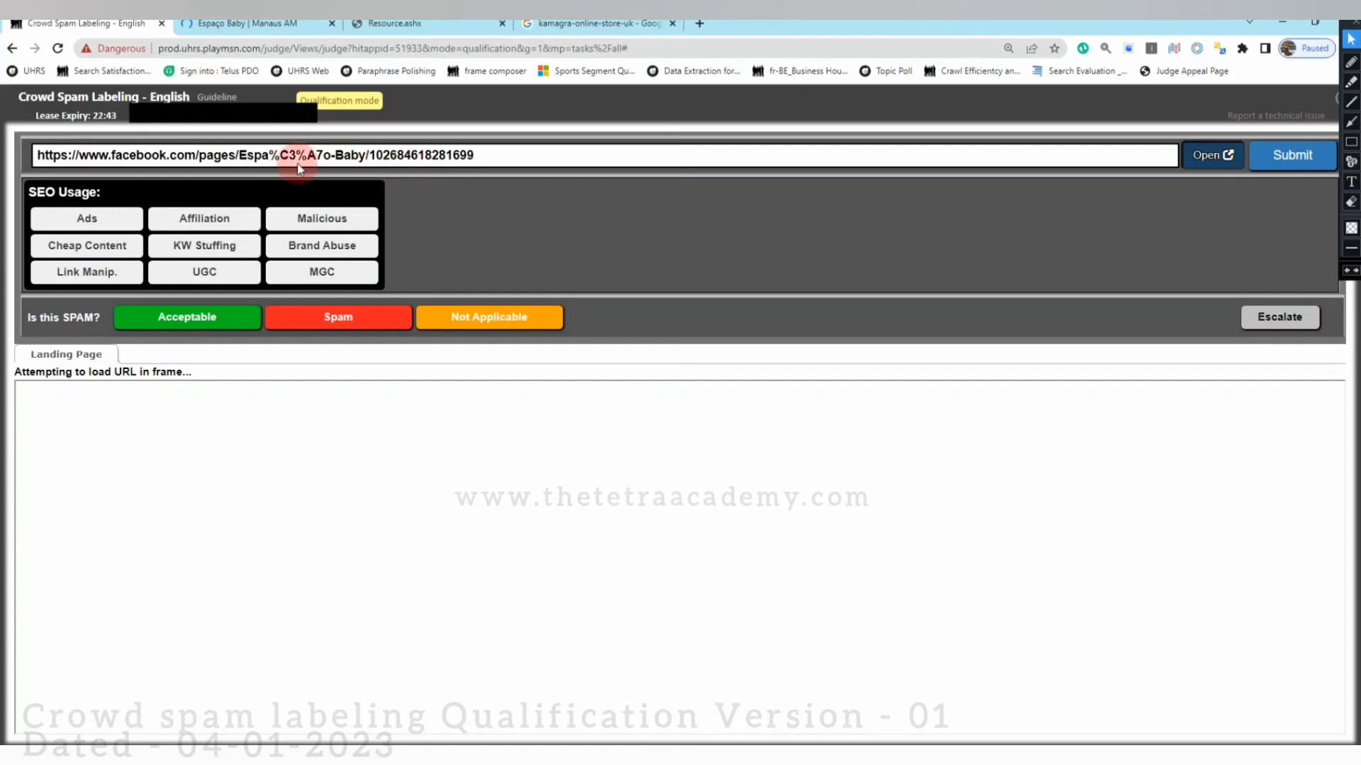
click(246, 25)
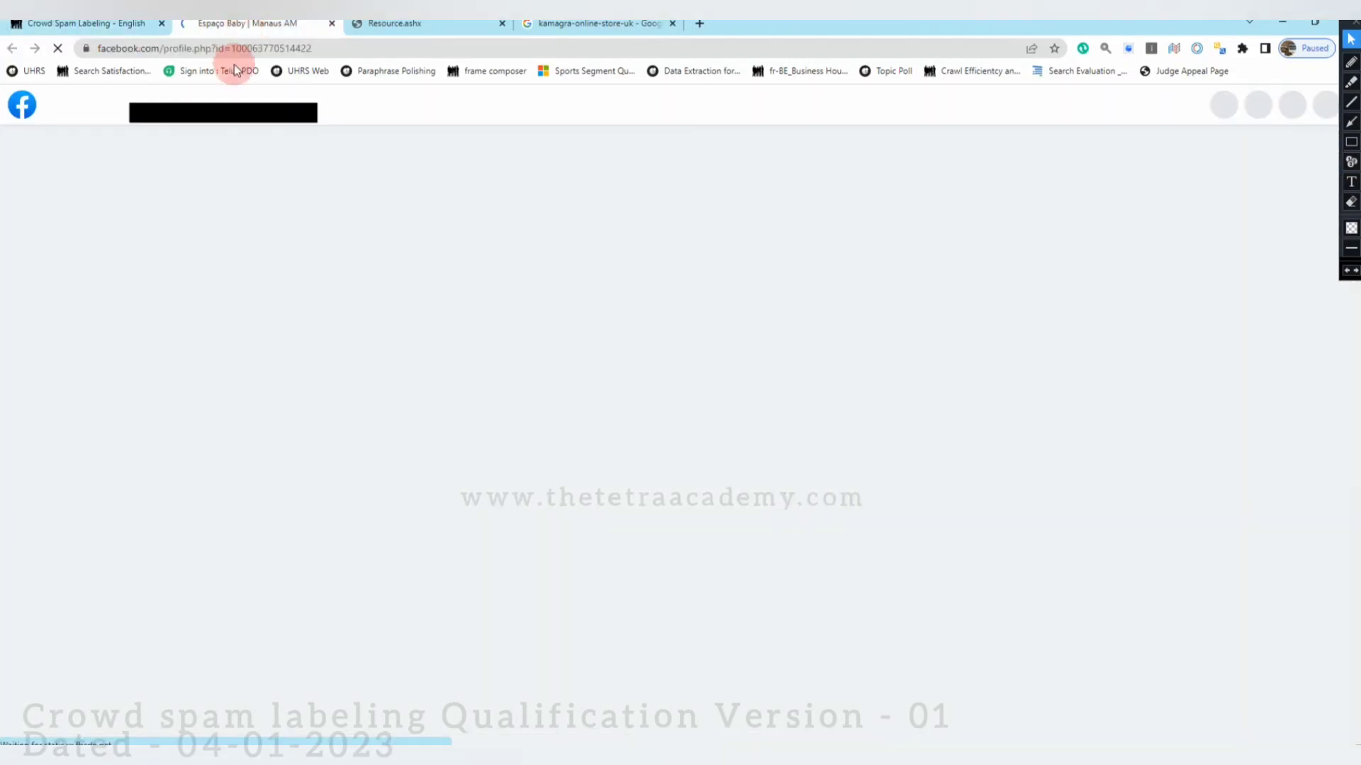
click(127, 24)
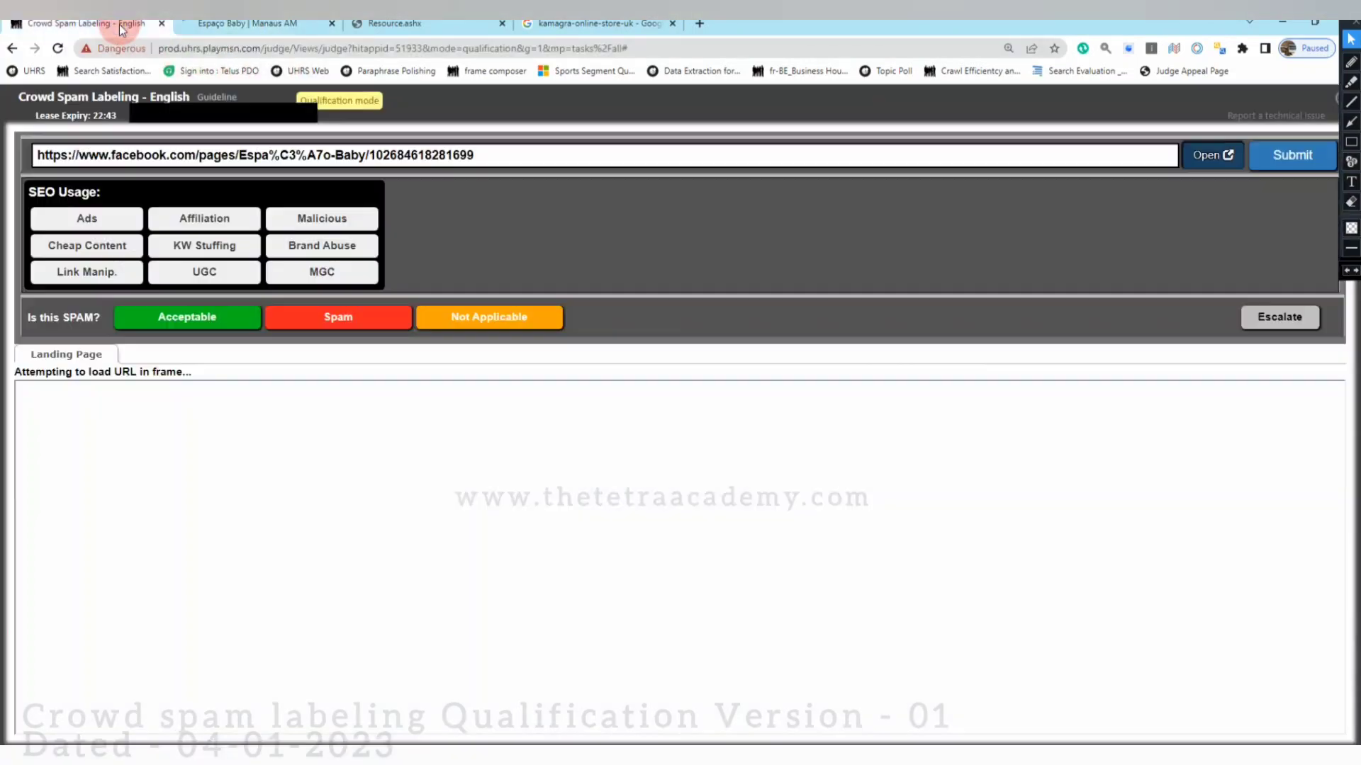
click(275, 28)
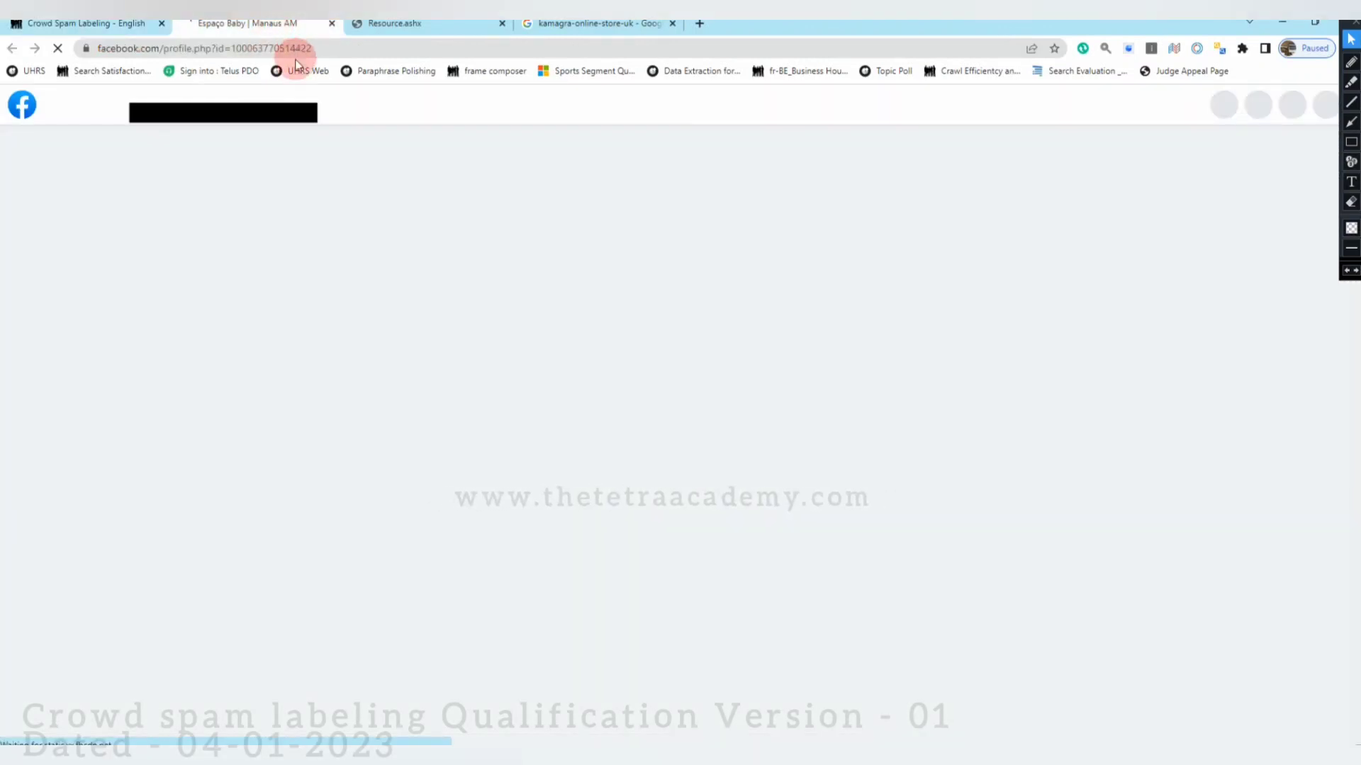
click(104, 27)
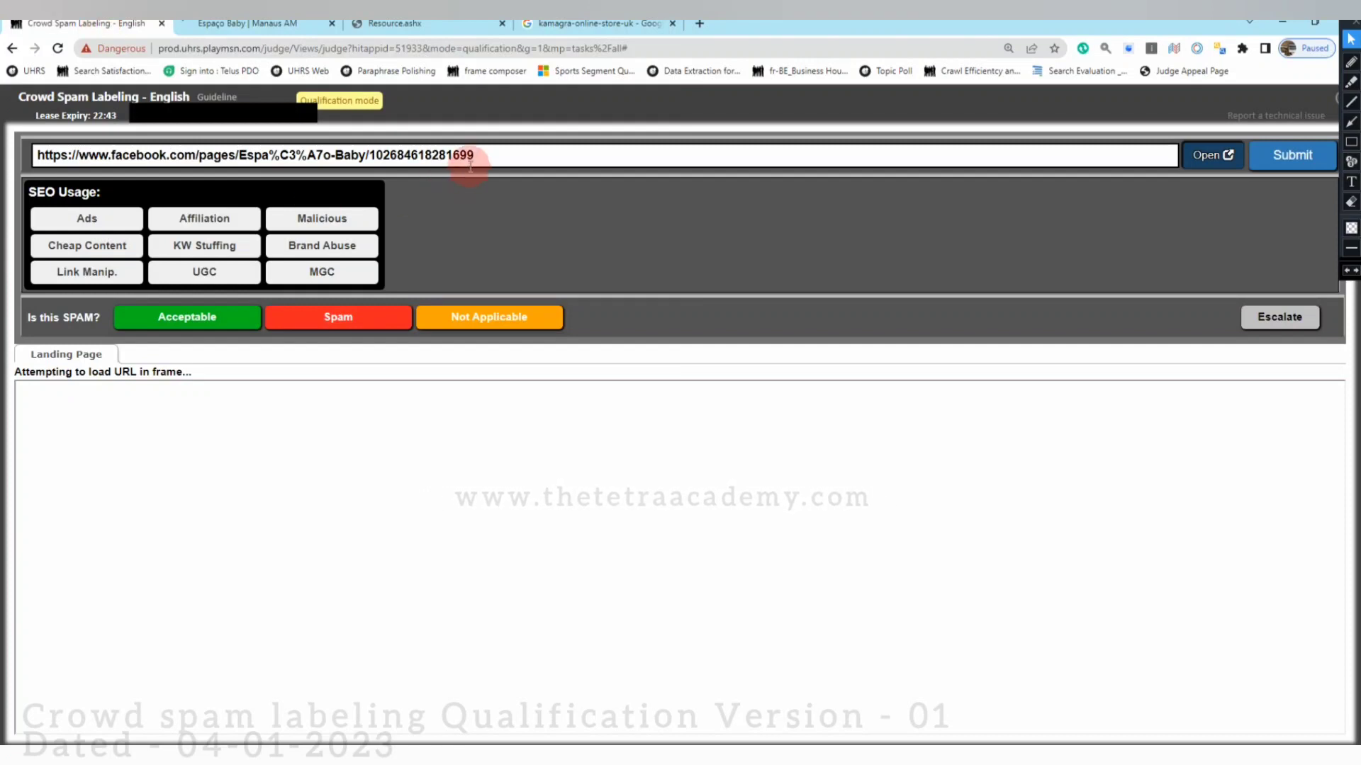
click(238, 30)
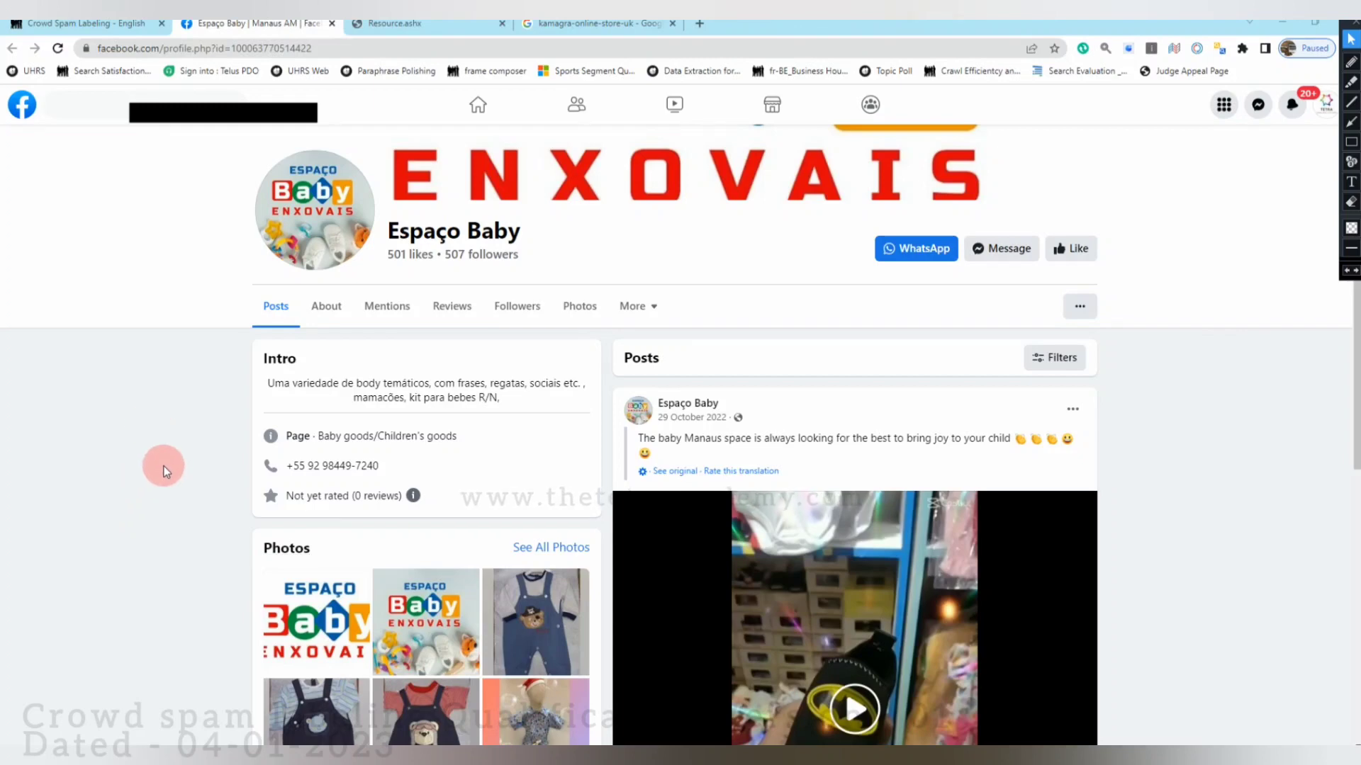
Examine the intro, photos and posts on the Espaço Baby Facebook page and close its tab.
scroll(488, 367, down, 2)
scroll(199, 427, down, 5)
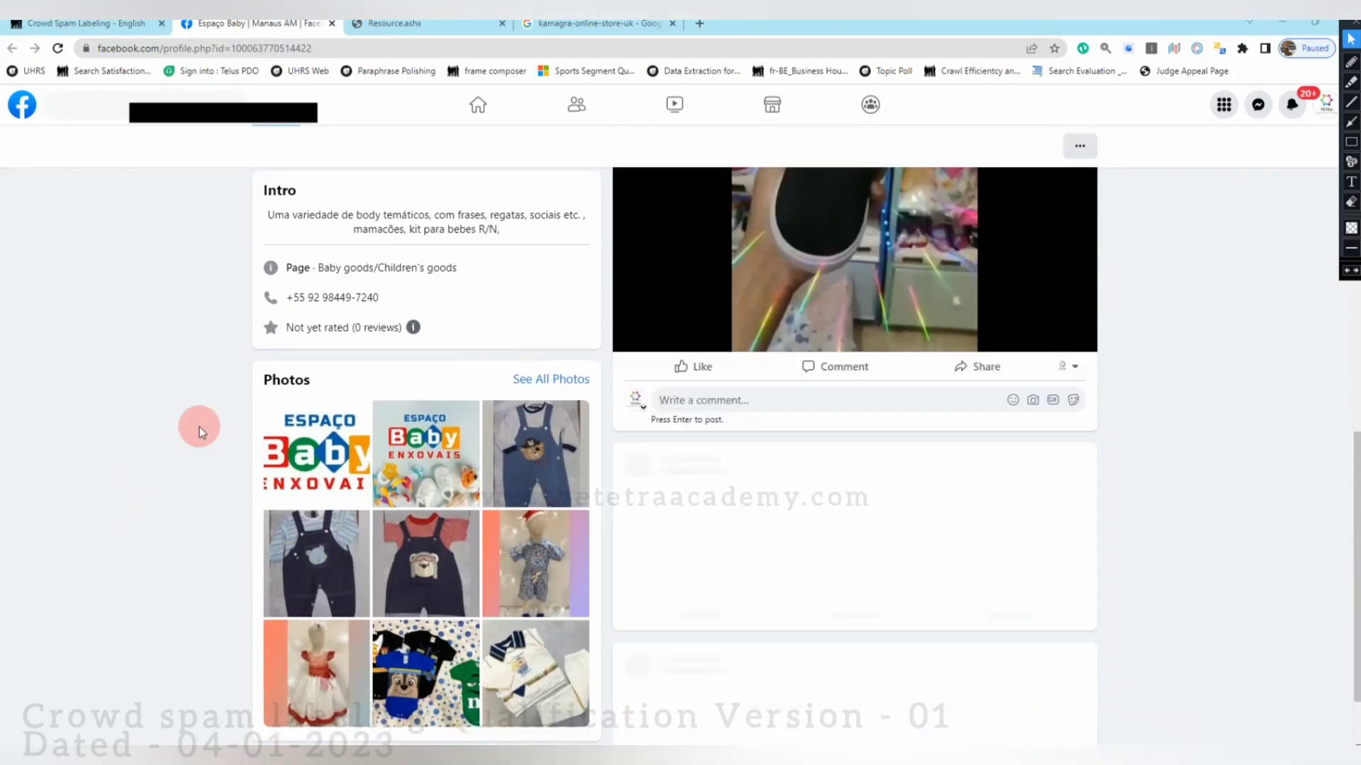
scroll(170, 433, up, 4)
scroll(170, 434, up, 5)
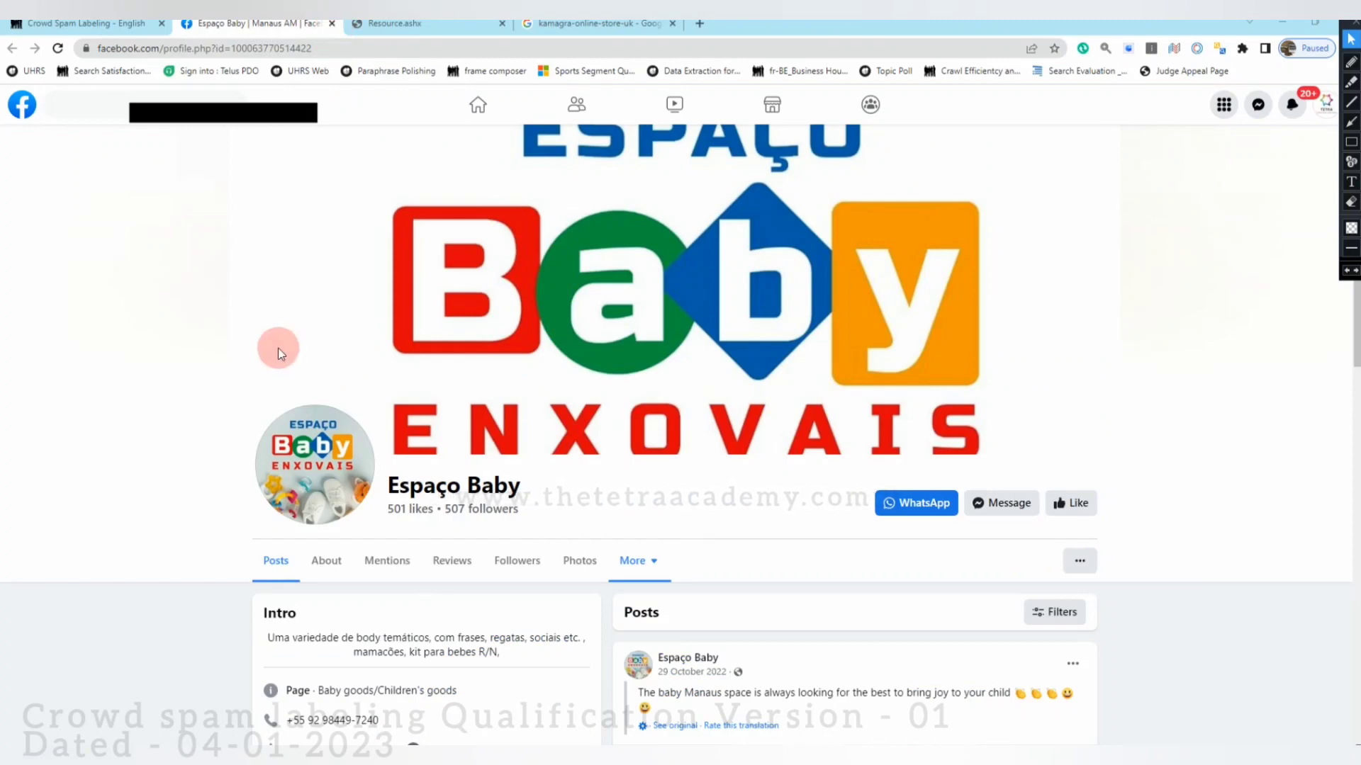
key(ctrl+w)
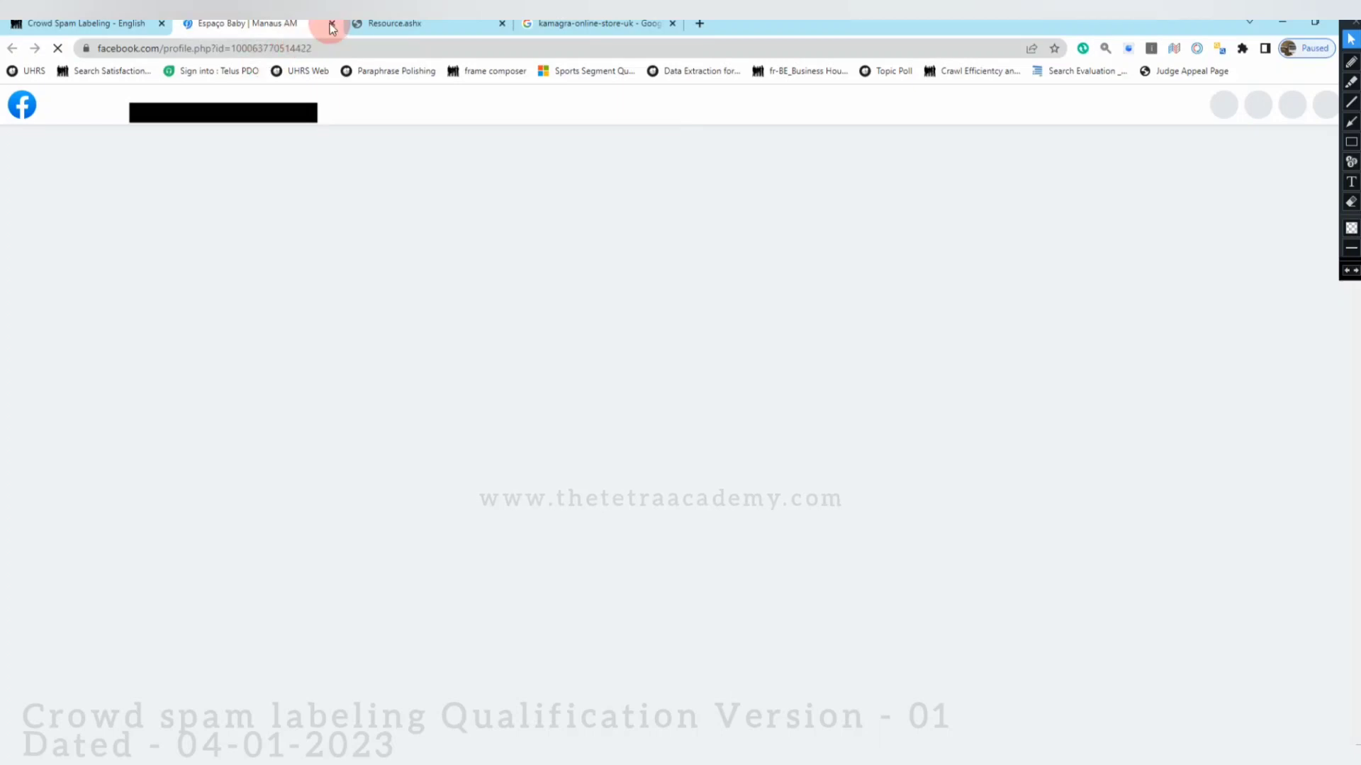
click(331, 27)
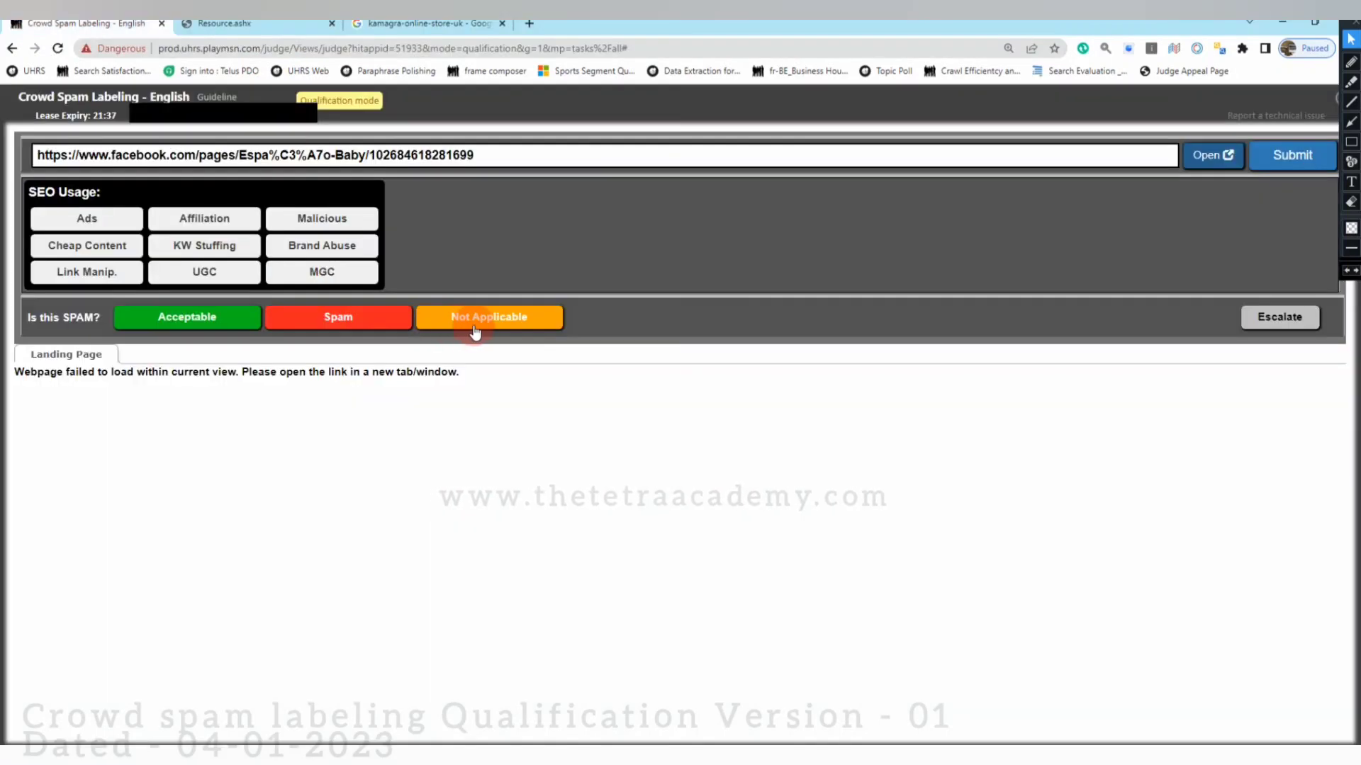
Rate the Espaço Baby Facebook page as Not Applicable with the Foreign category and submit the judgment.
click(474, 331)
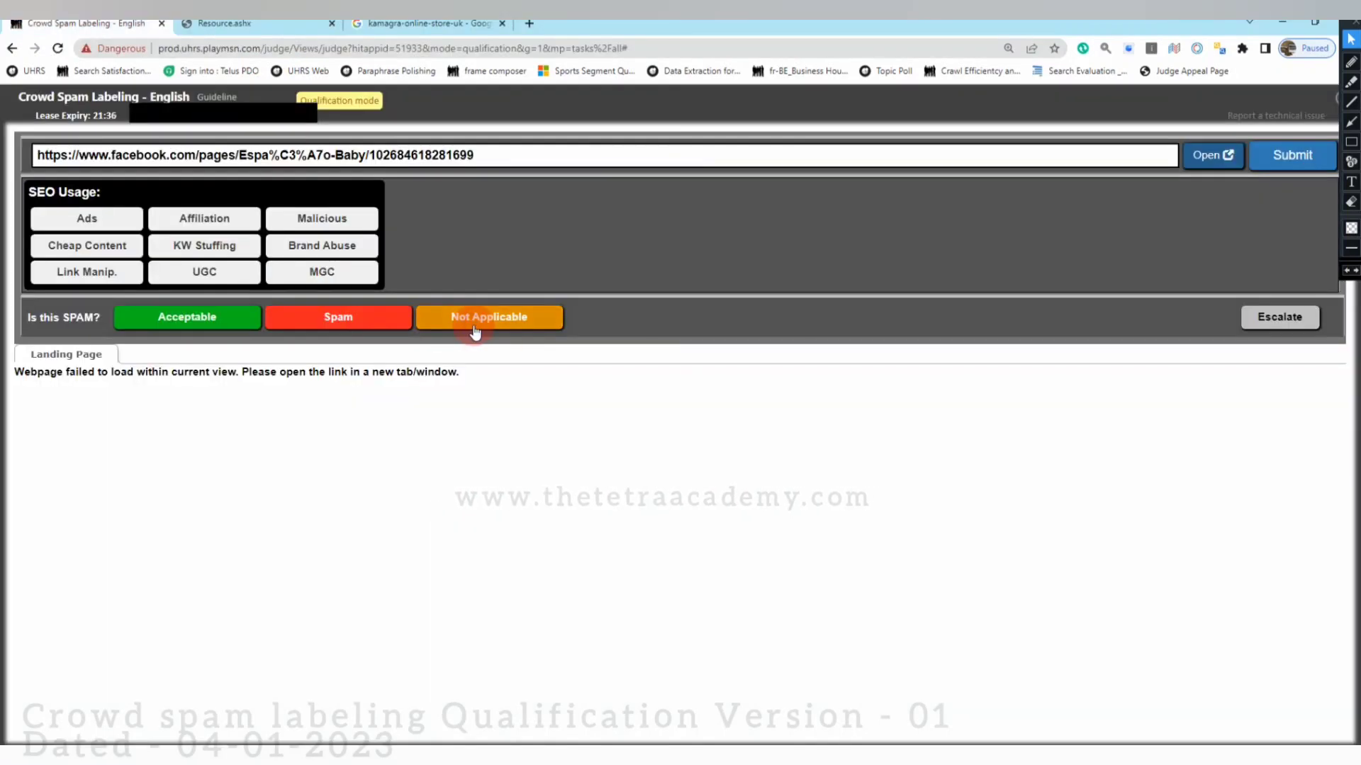
click(723, 319)
click(1312, 165)
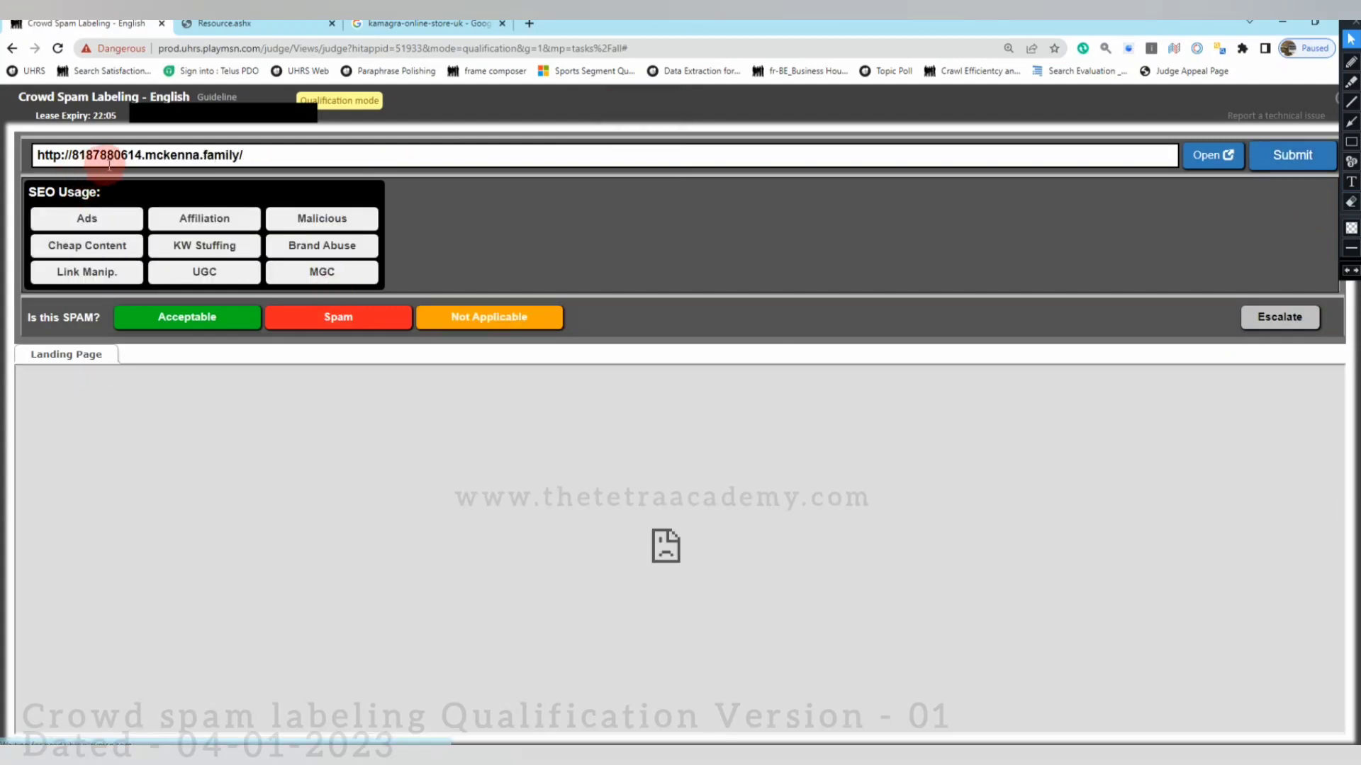
Check the mckenna.family URL in its own tab, then rate it Not Applicable with Junk/Error and submit the judgment.
click(1203, 156)
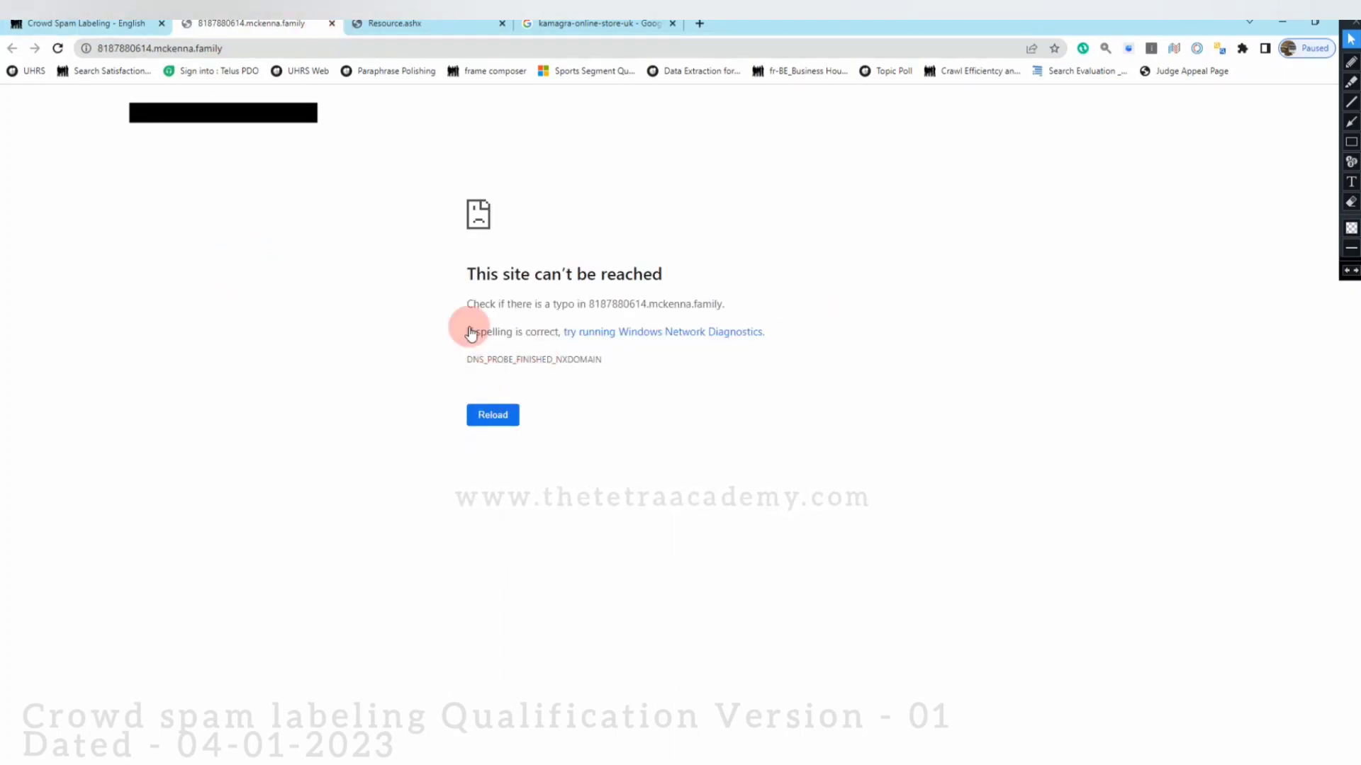
key(ctrl+w)
click(815, 317)
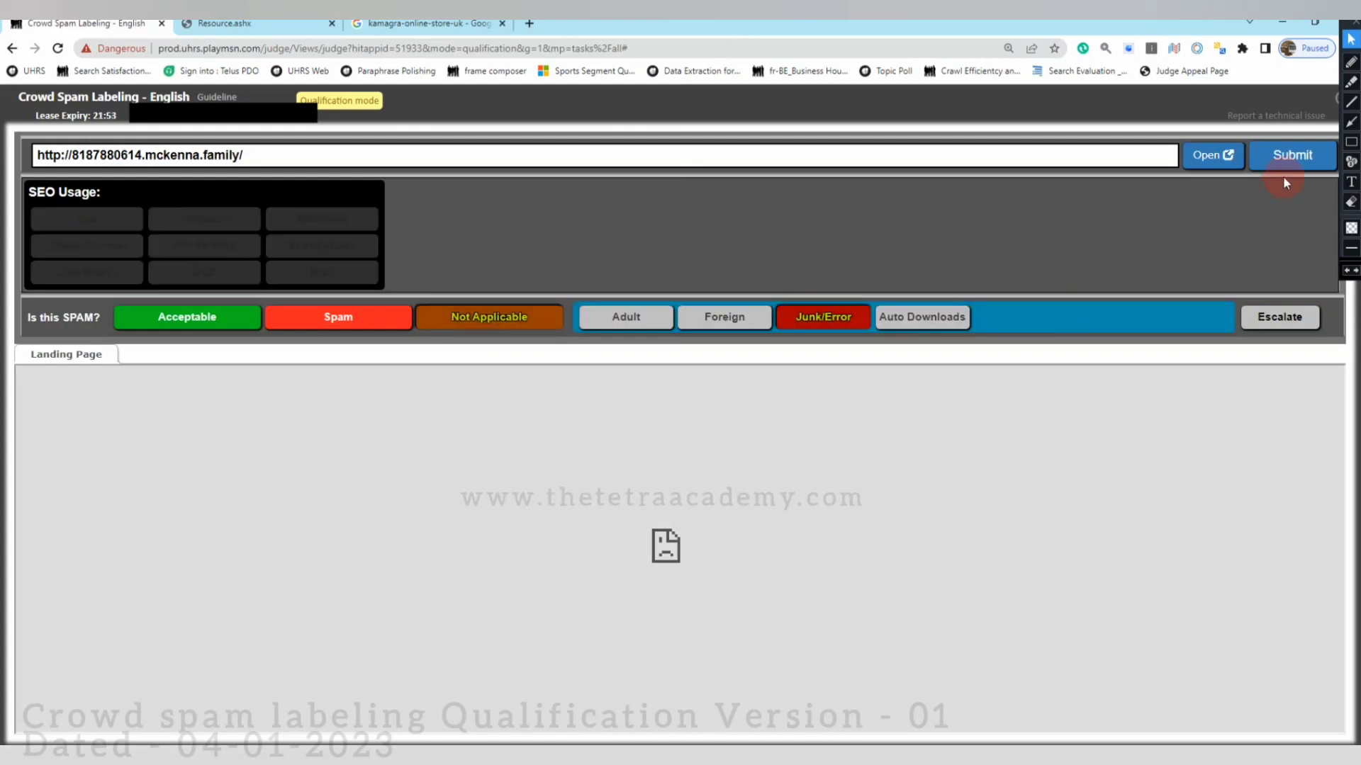
click(1284, 168)
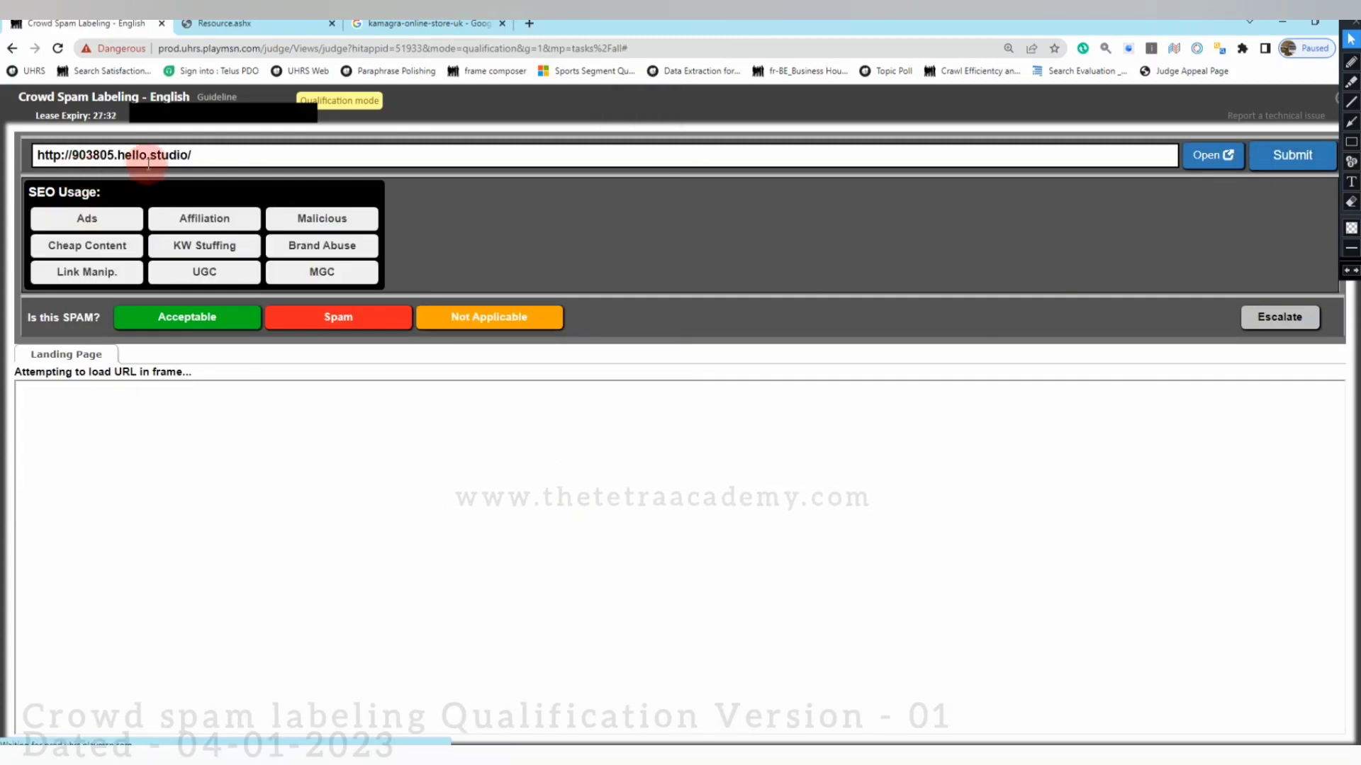
Open the hello.studio URL in its own tab, compare the resulting address with the task's URL, and mark the page as Spam.
click(1192, 161)
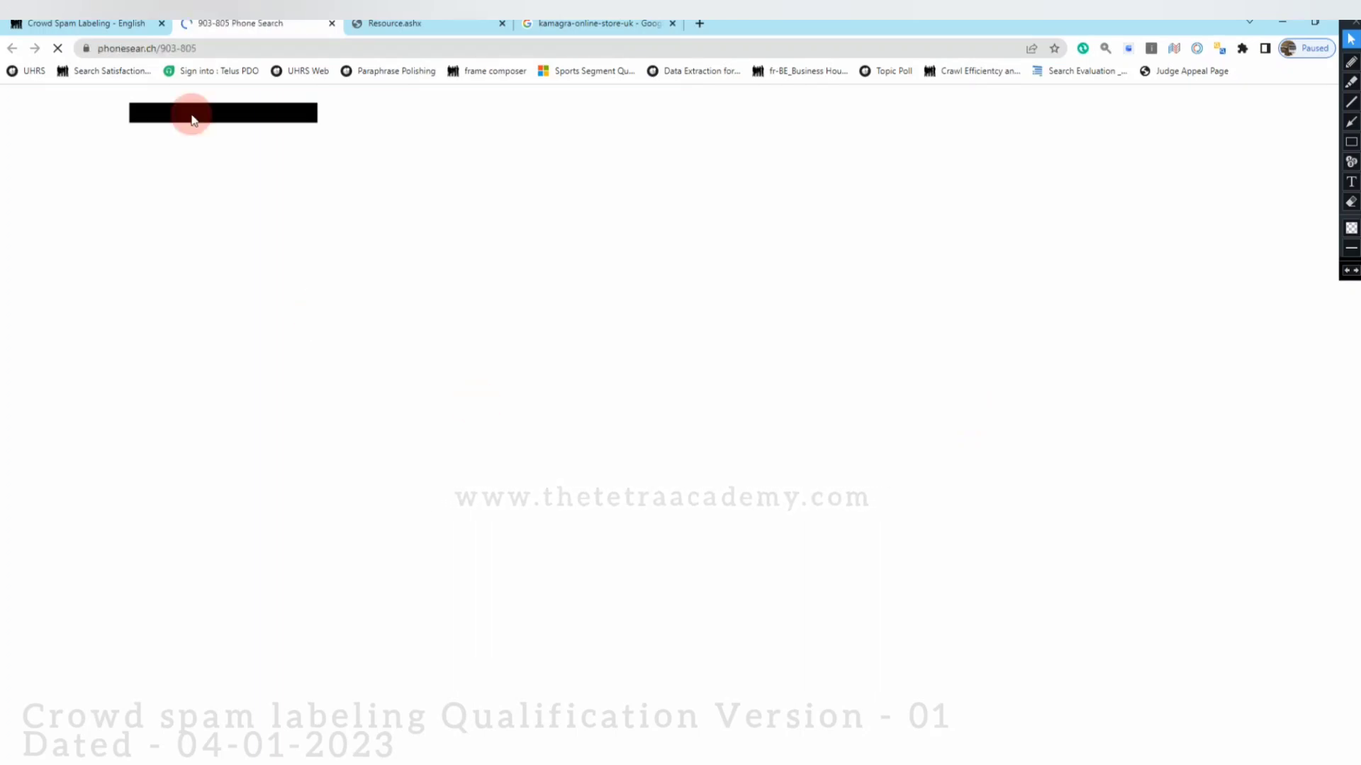
click(88, 25)
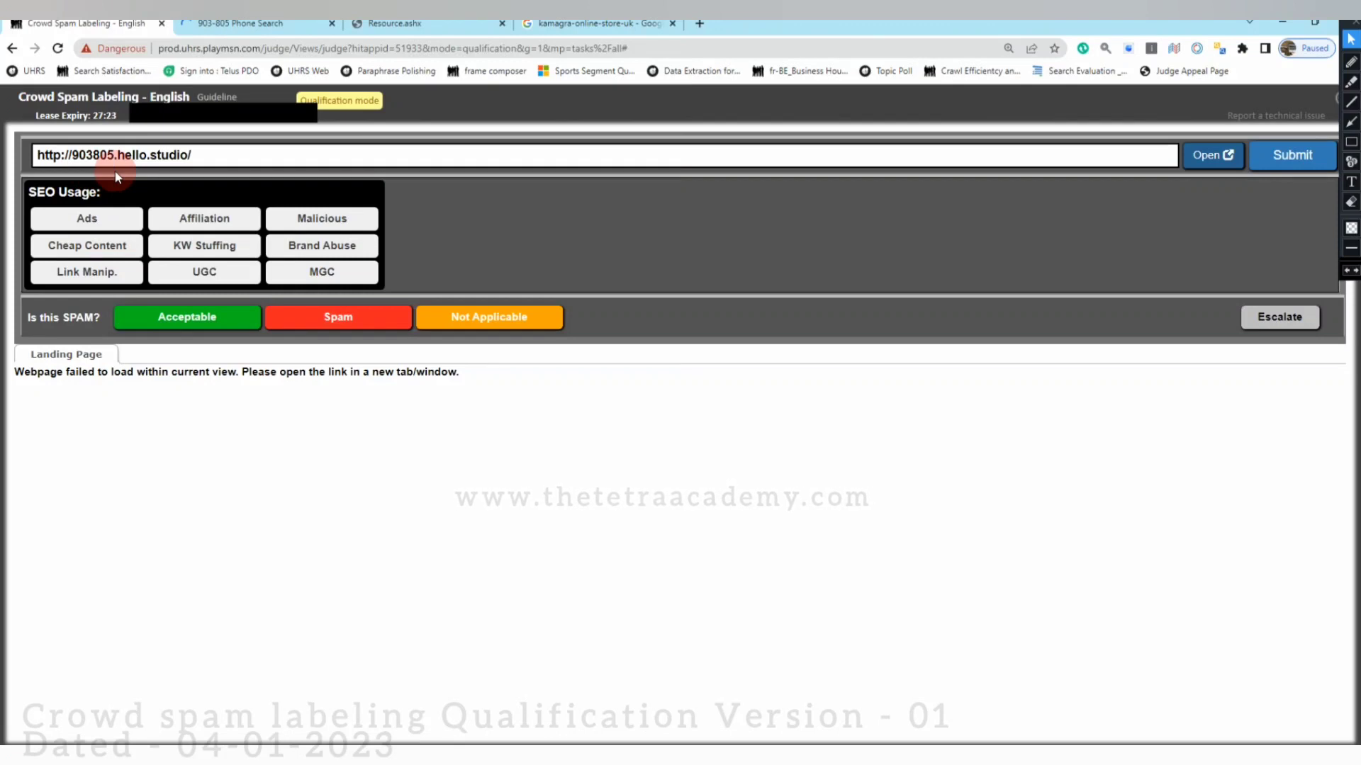
click(240, 22)
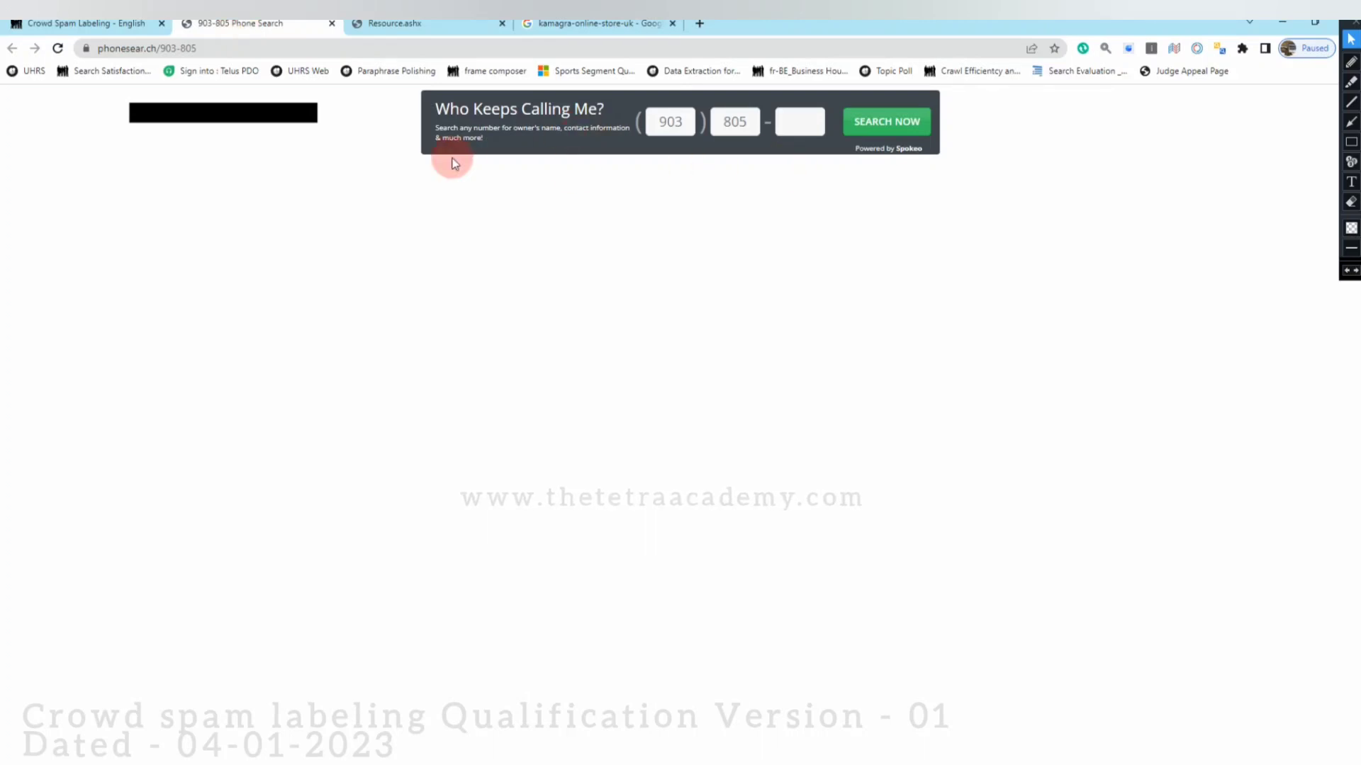
click(104, 26)
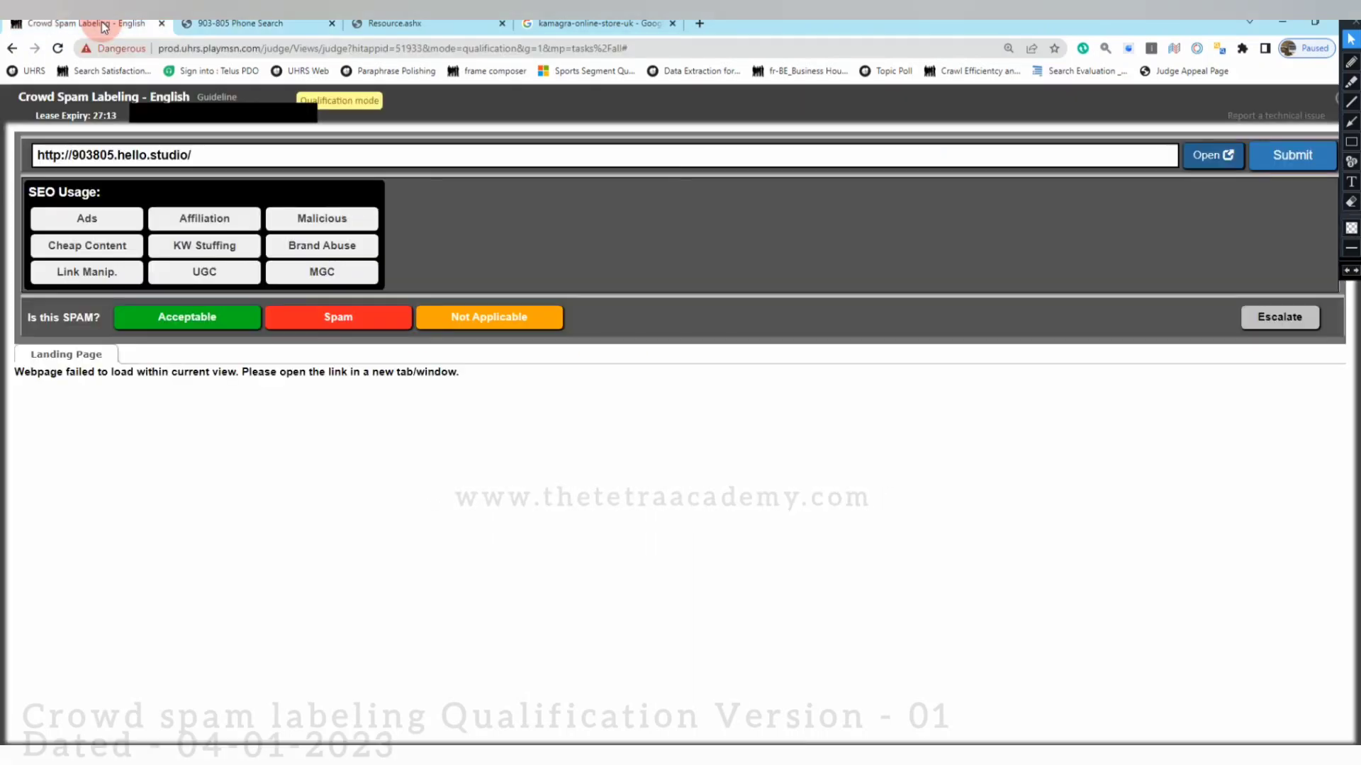
click(330, 325)
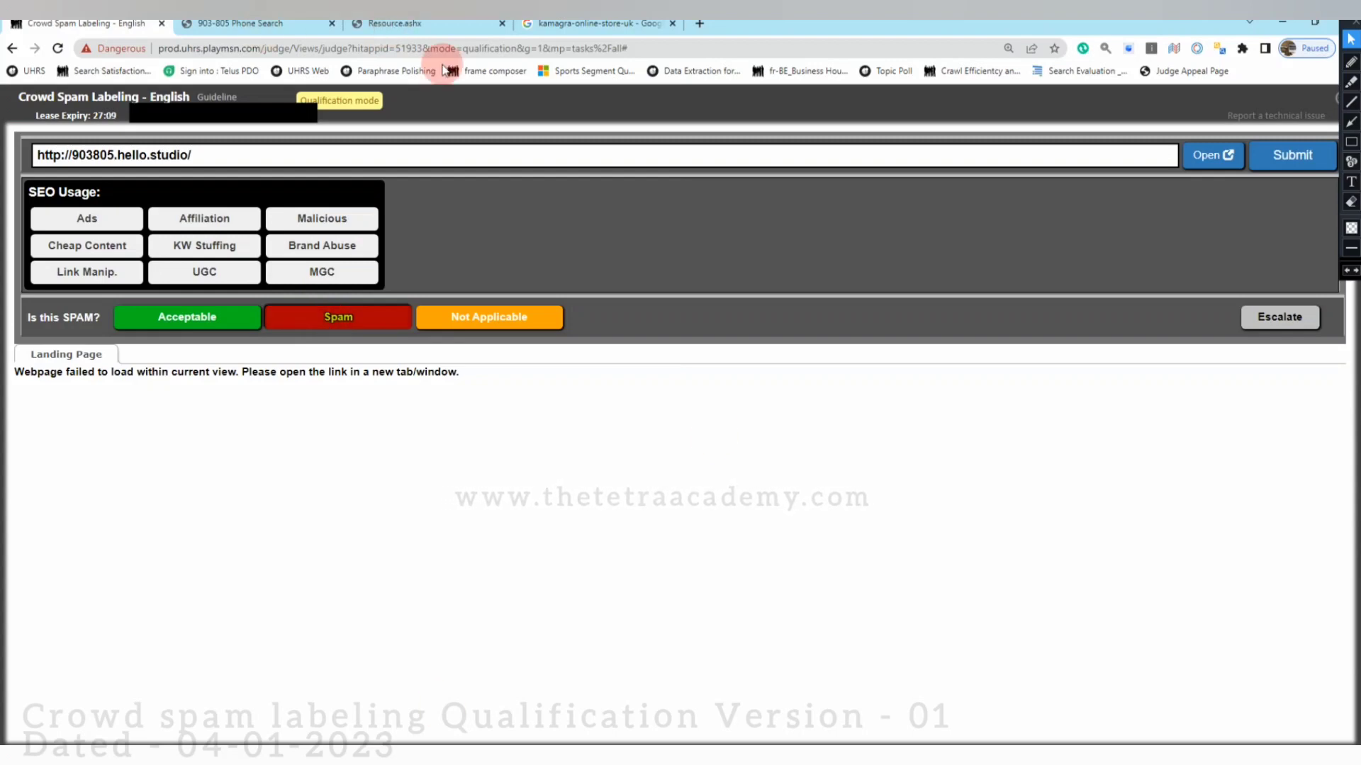
Search the guideline for "redirection" and read the Instant Redirections section under Link Manipulation.
key(ctrl+3)
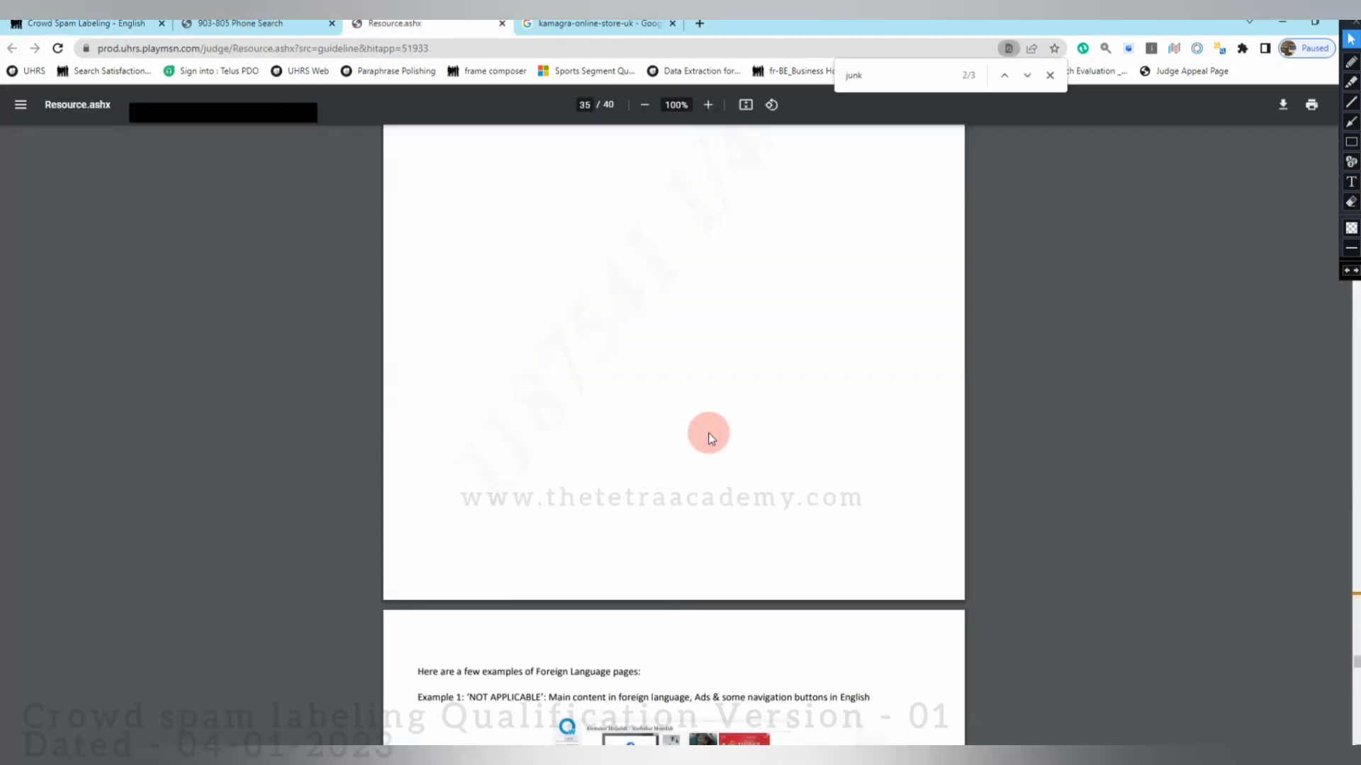
text(tion)
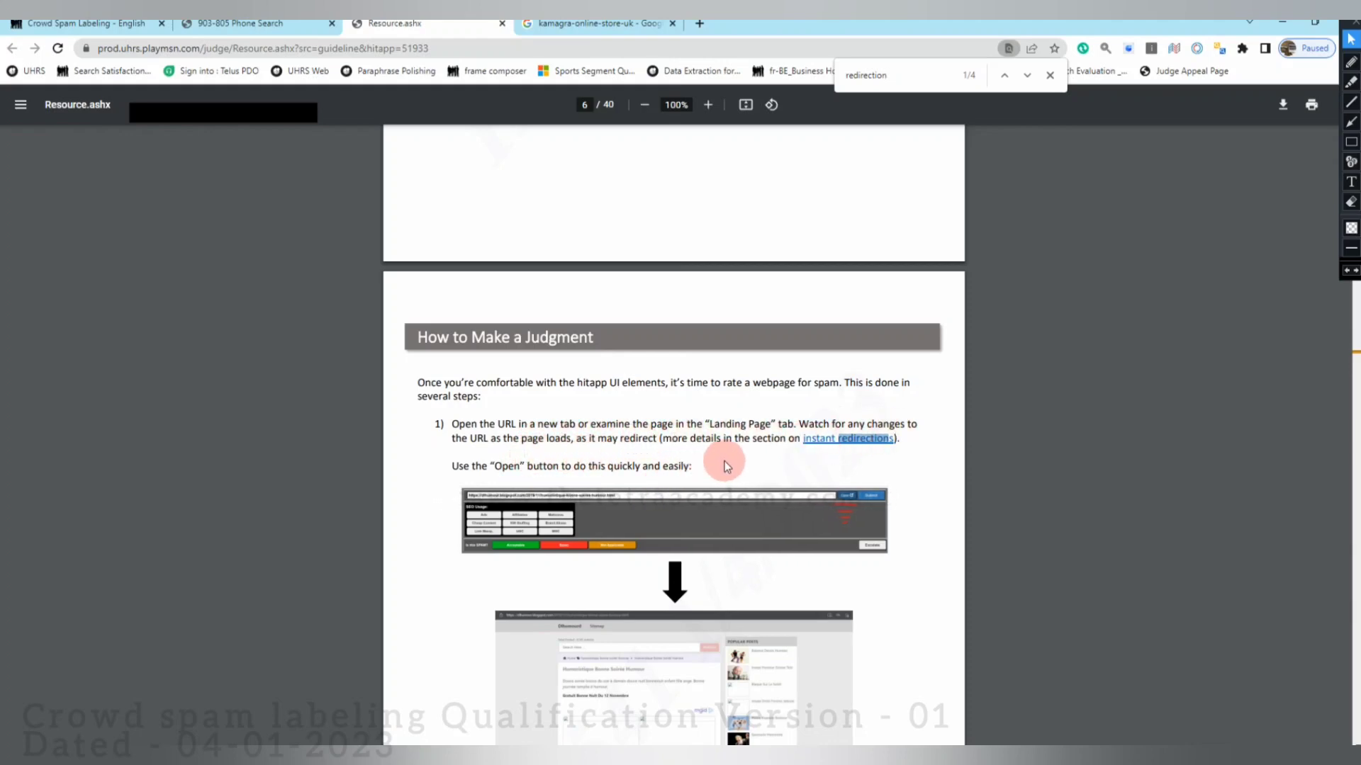
scroll(658, 537, down, 4)
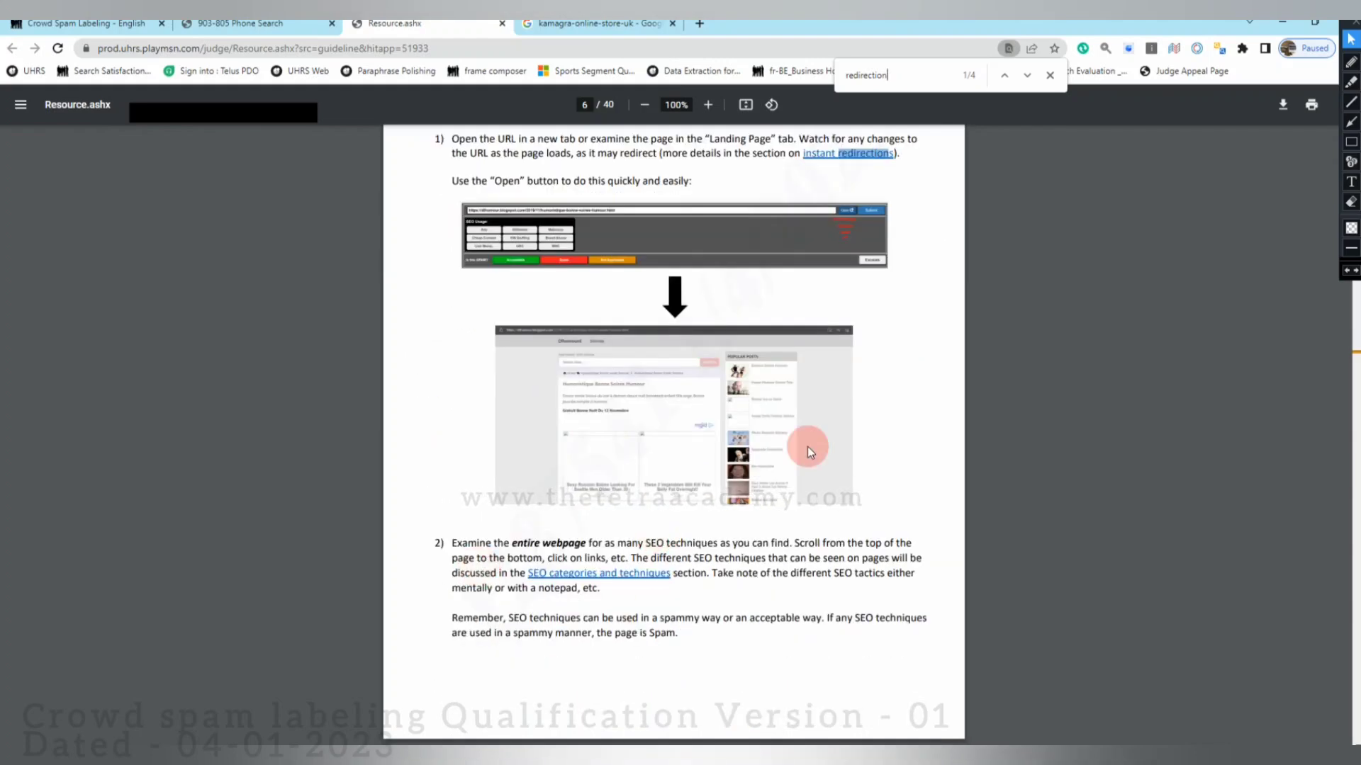
click(878, 154)
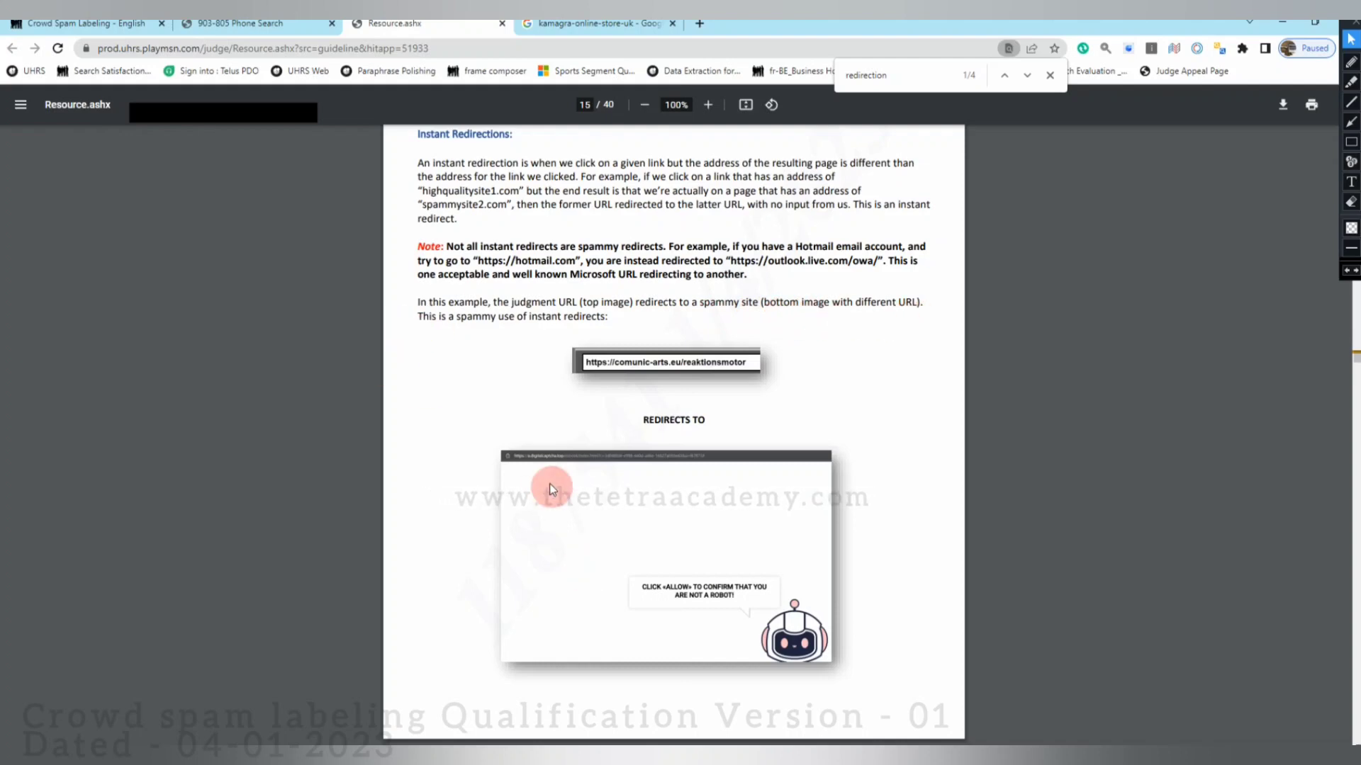
scroll(596, 462, down, 4)
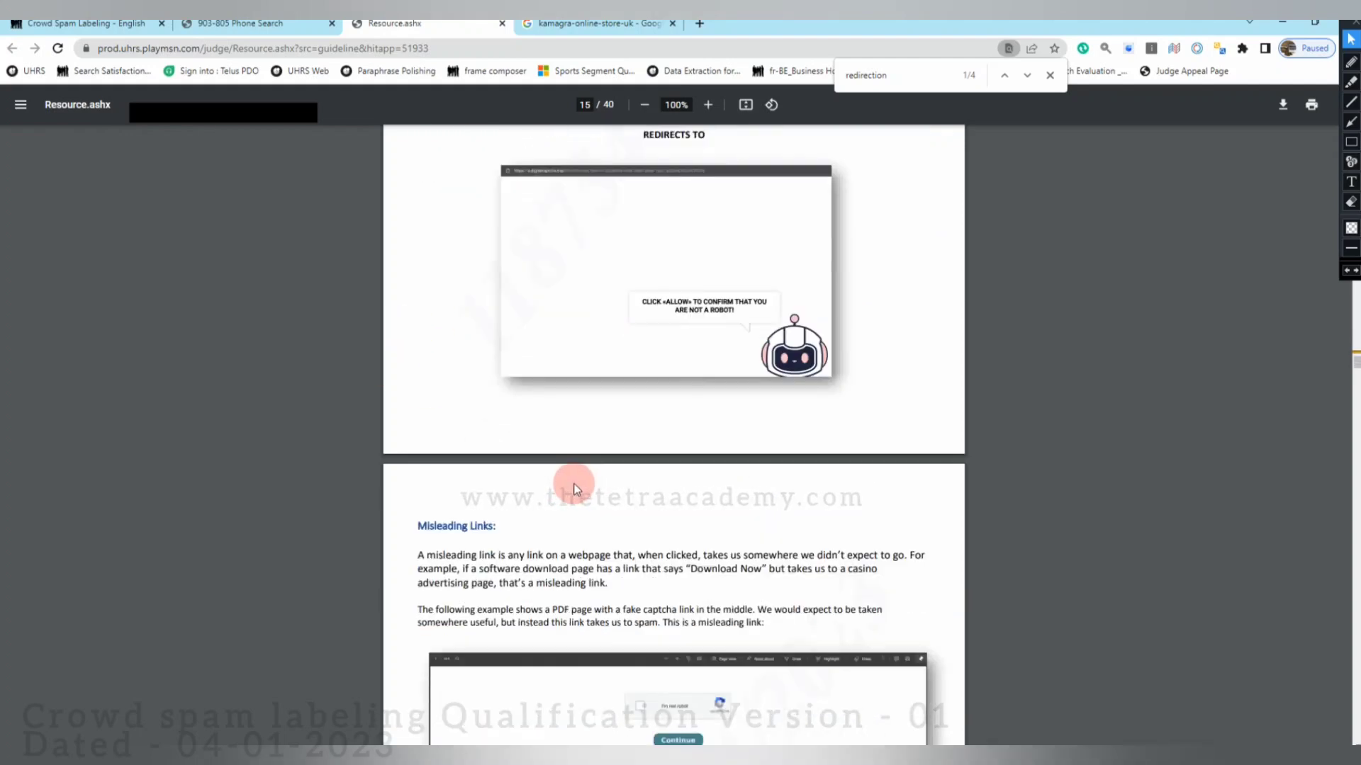
scroll(575, 489, up, 8)
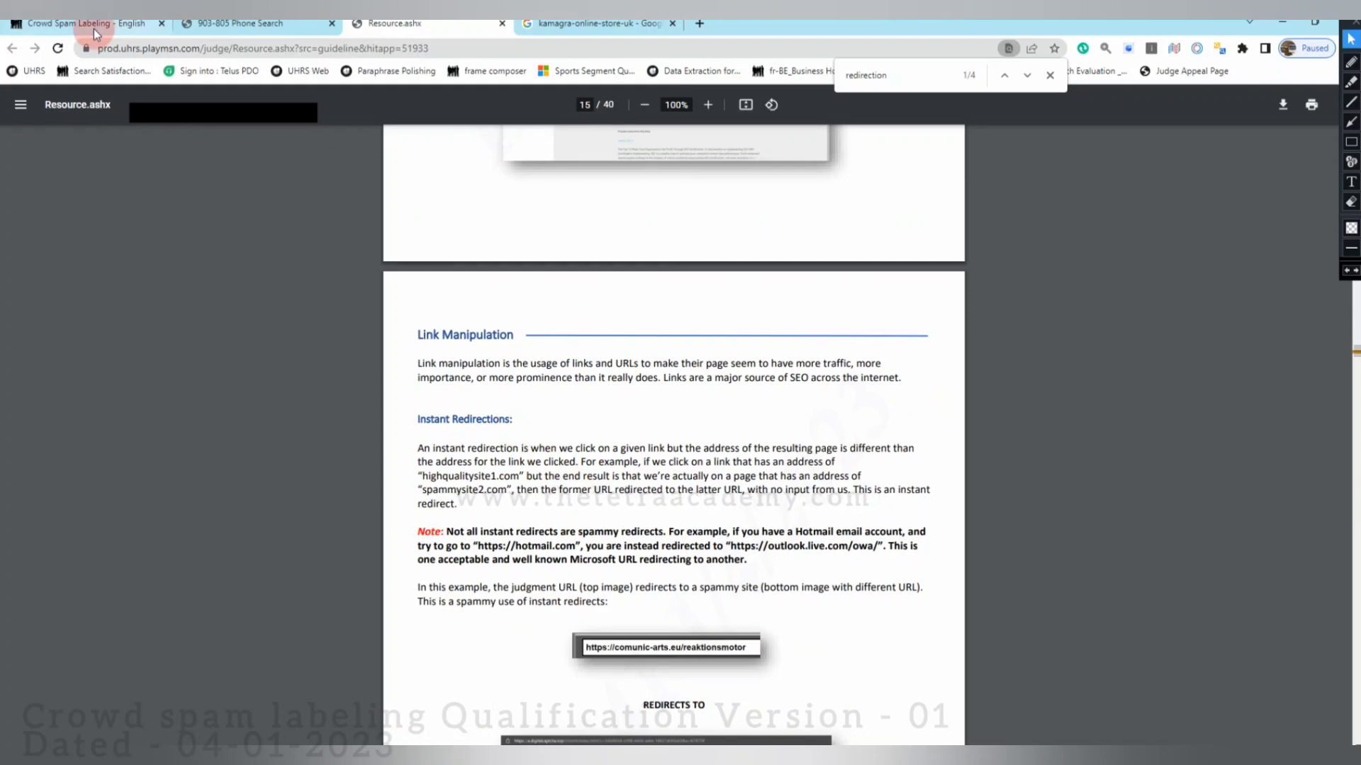
Recheck the opened phone search page, then rate the hello.studio URL as Spam with Link Manip. SEO usage and submit the judgment.
click(94, 29)
click(258, 29)
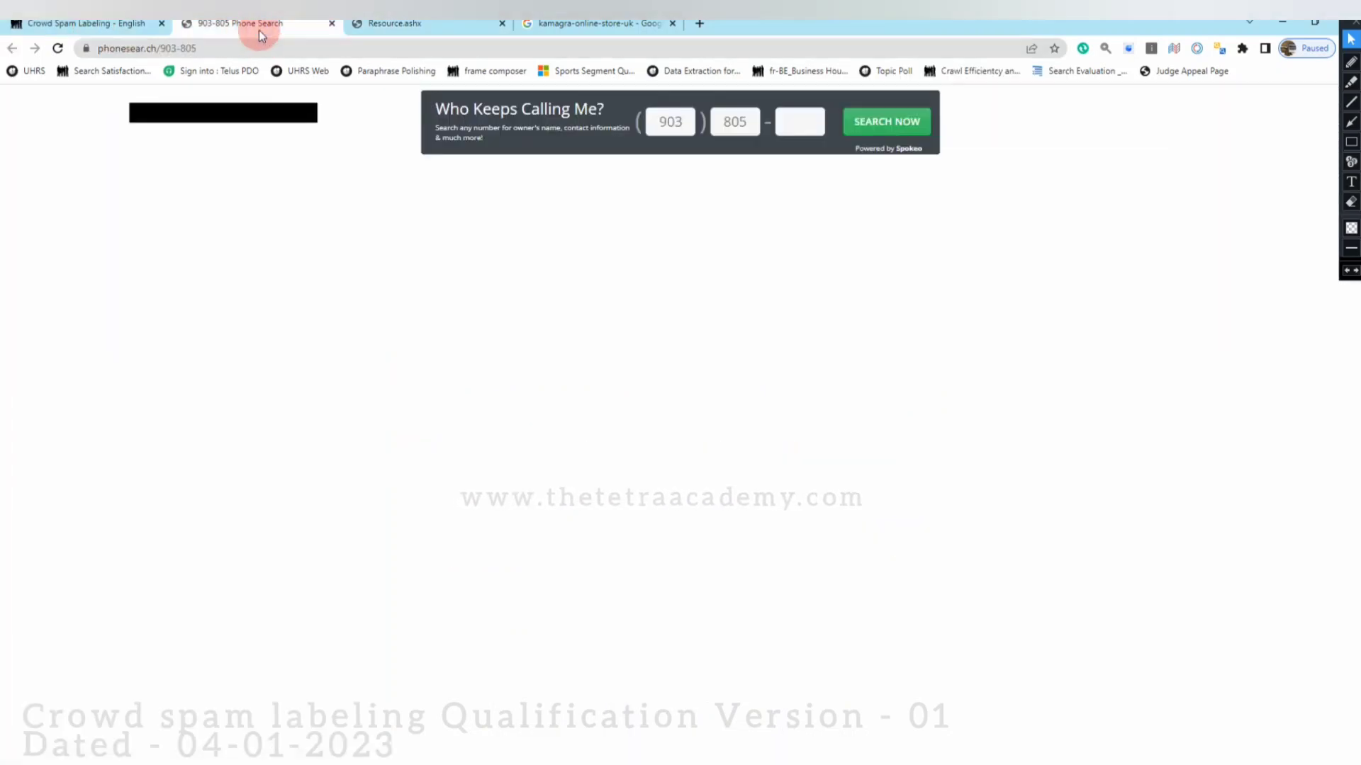
click(94, 28)
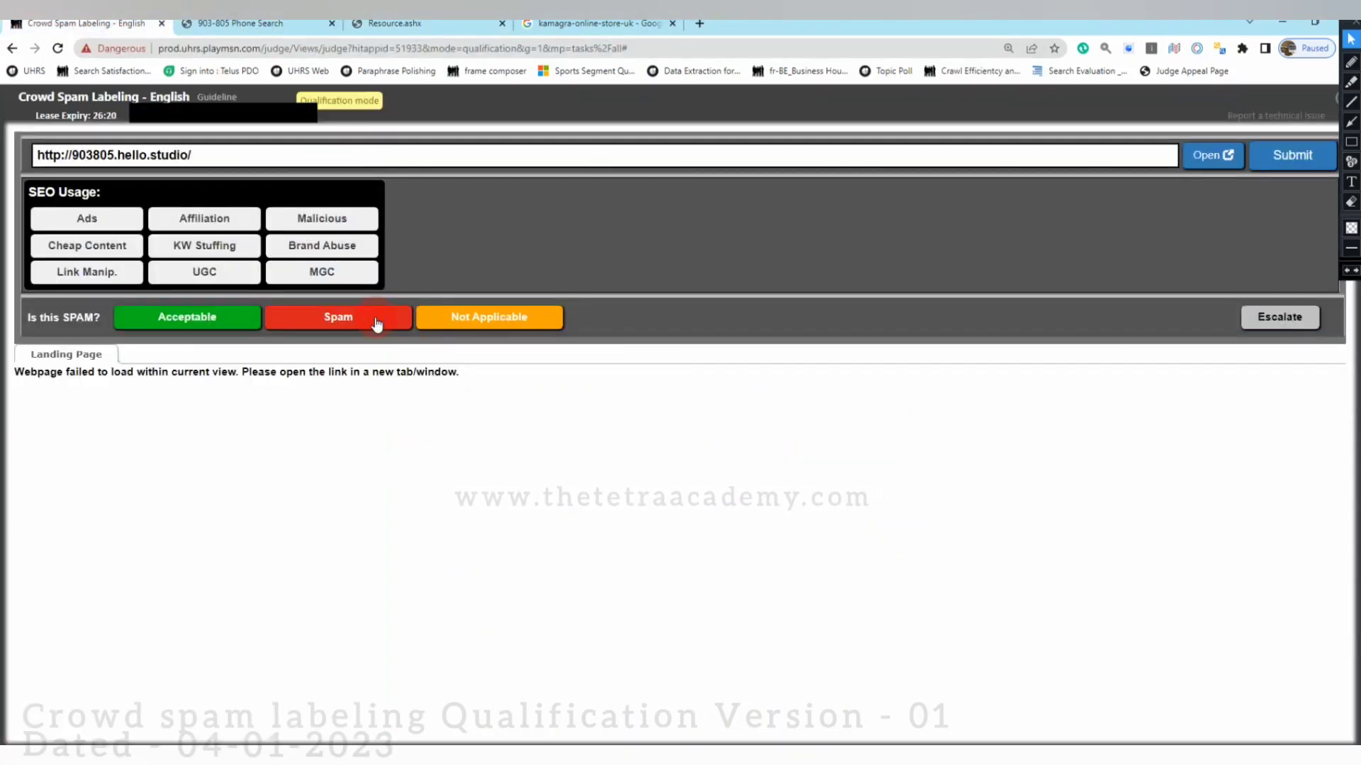
click(88, 273)
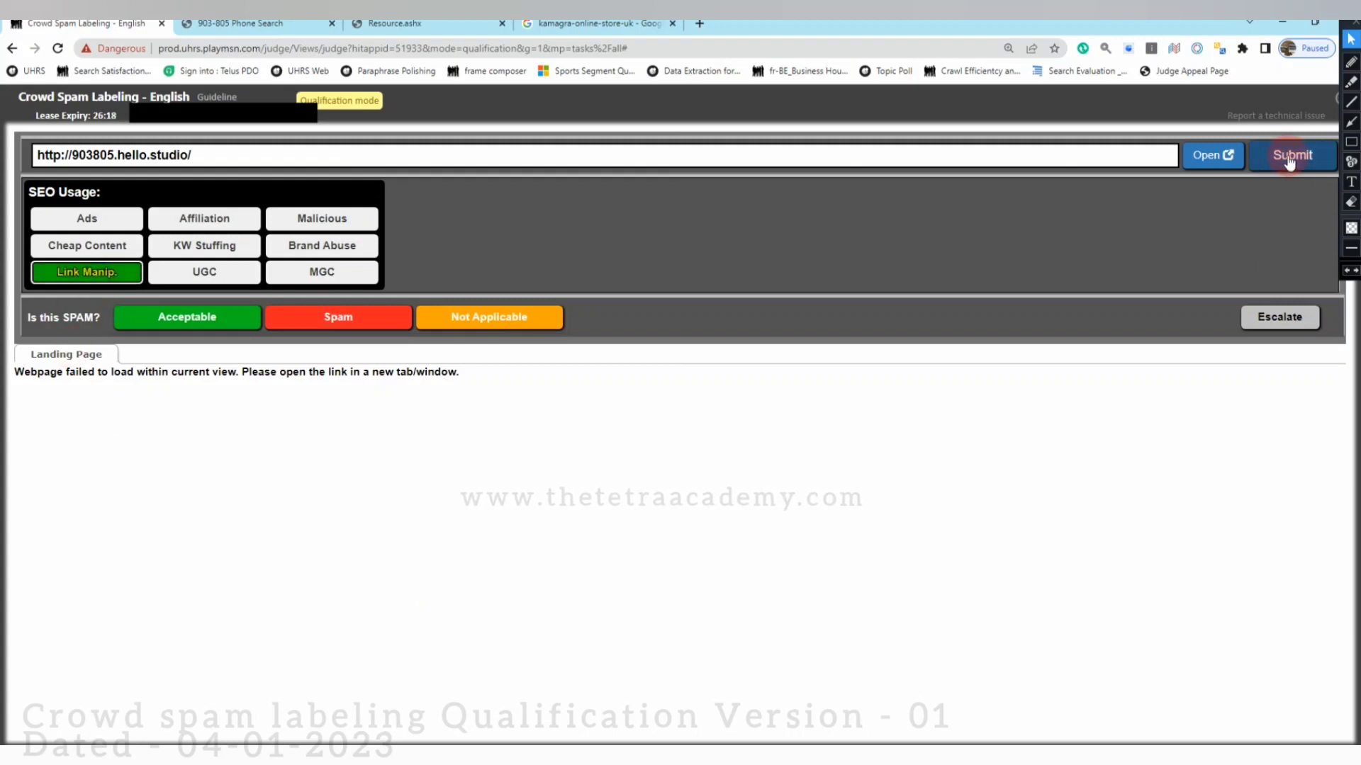
click(352, 328)
click(1318, 163)
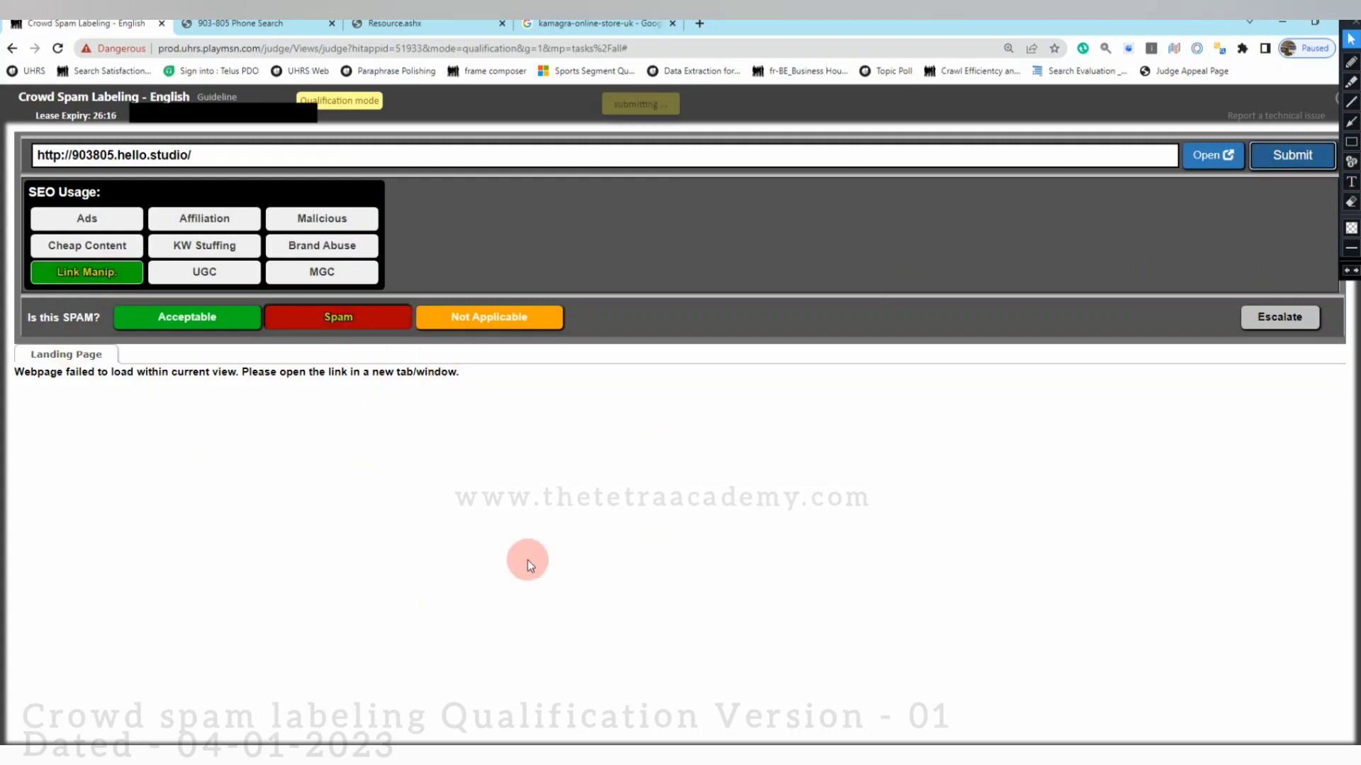
Open the autodesk.com/desktop-app URL in its own tab, compare its address with the task's URL, and review the page content.
click(1205, 155)
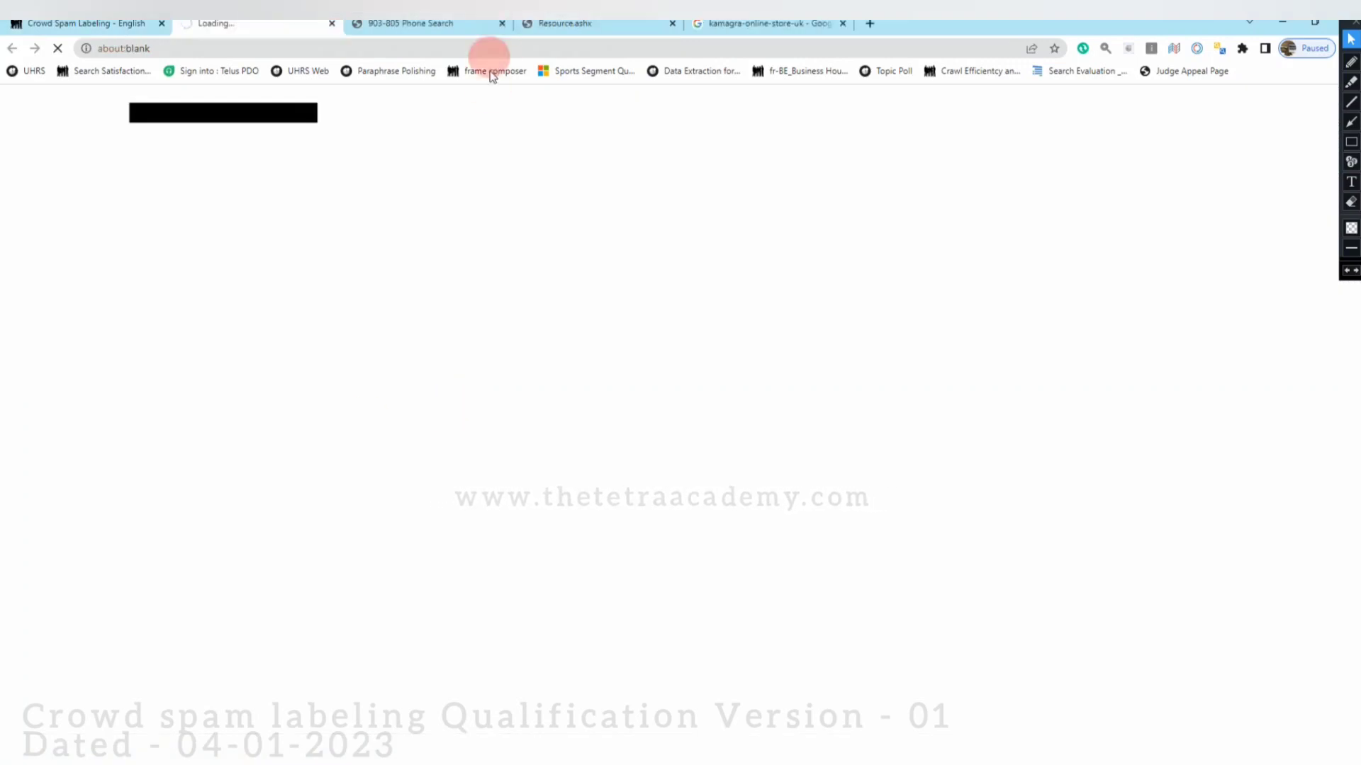
click(501, 23)
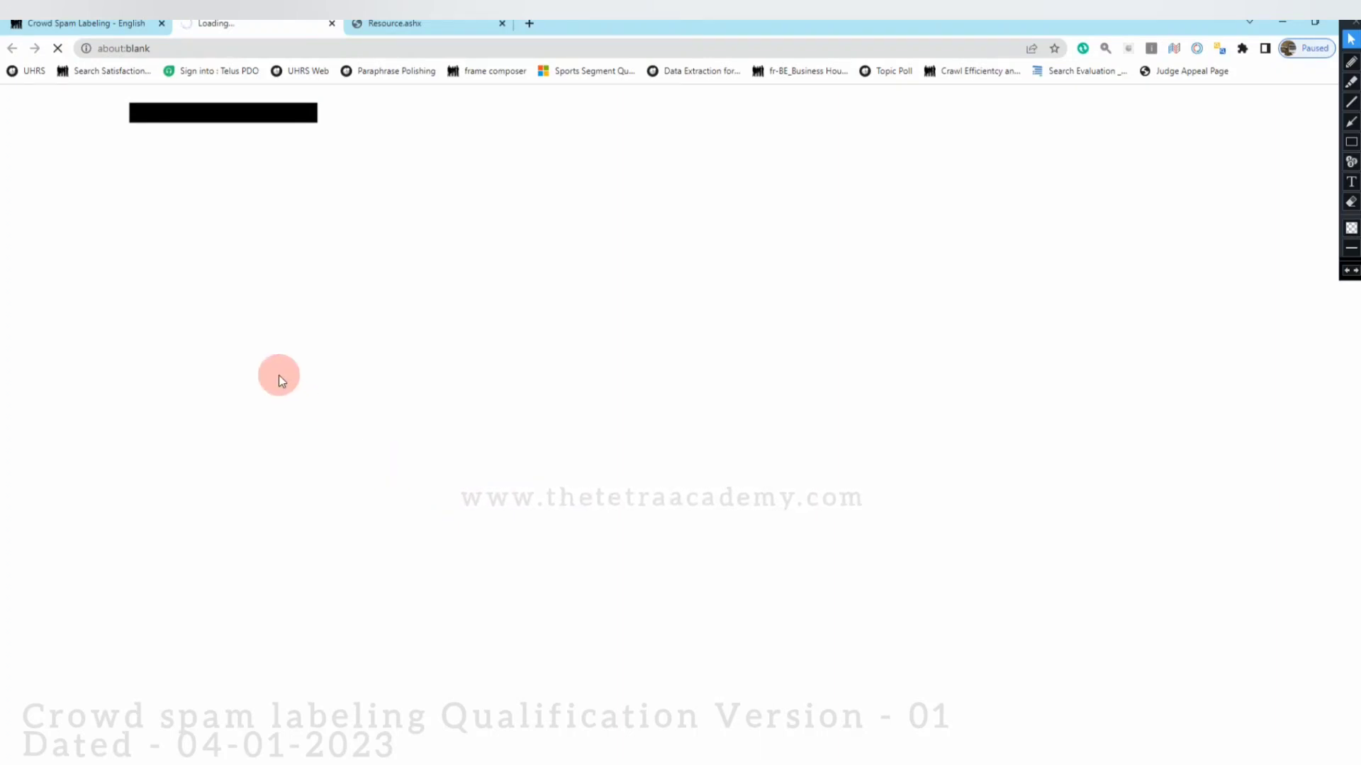
click(94, 25)
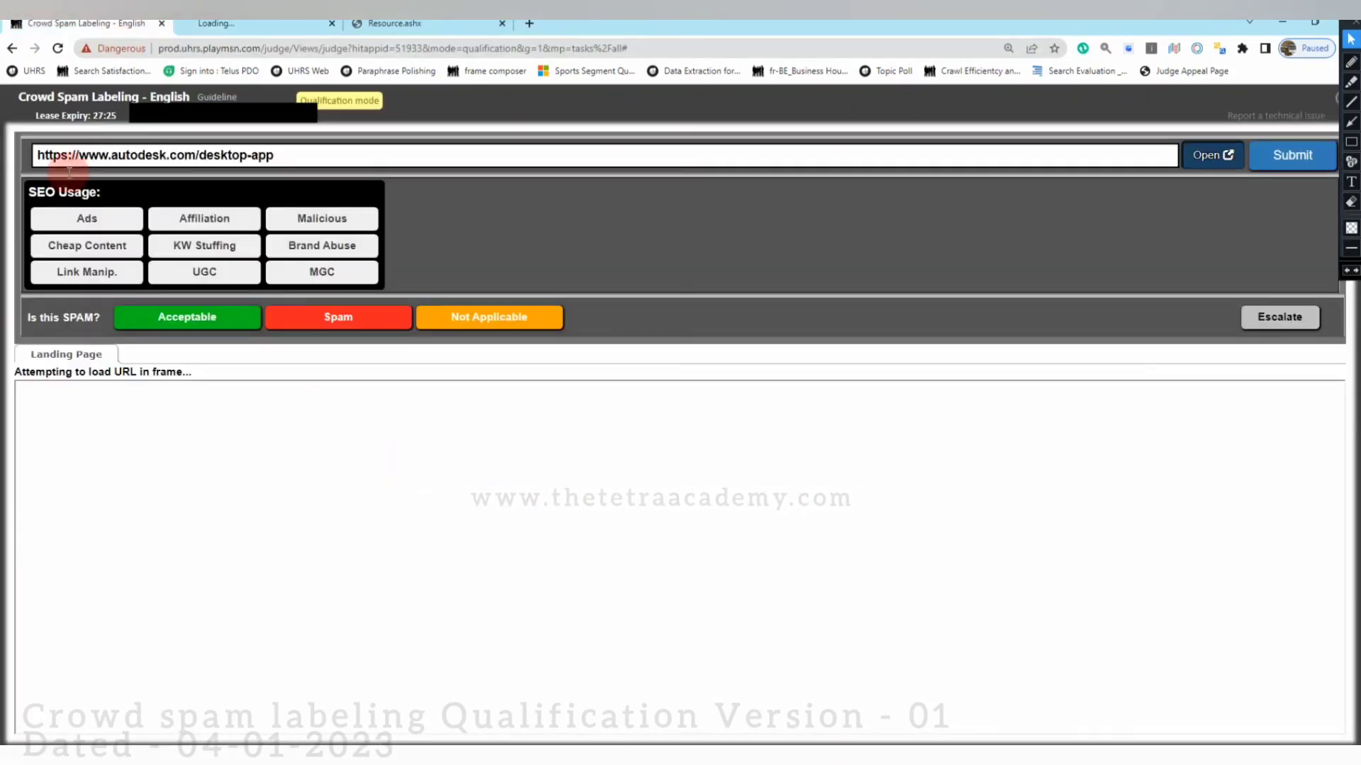
click(242, 29)
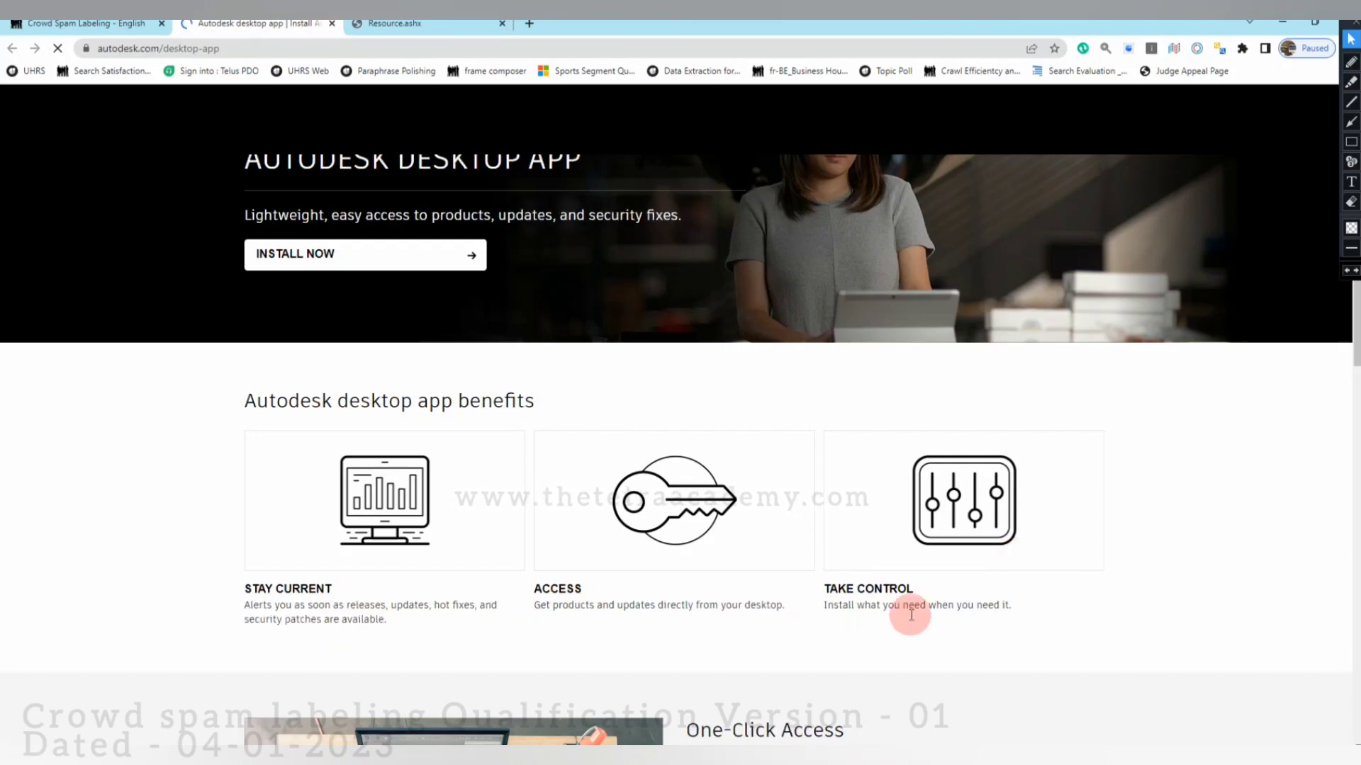
scroll(907, 618, down, 1)
scroll(910, 615, down, 3)
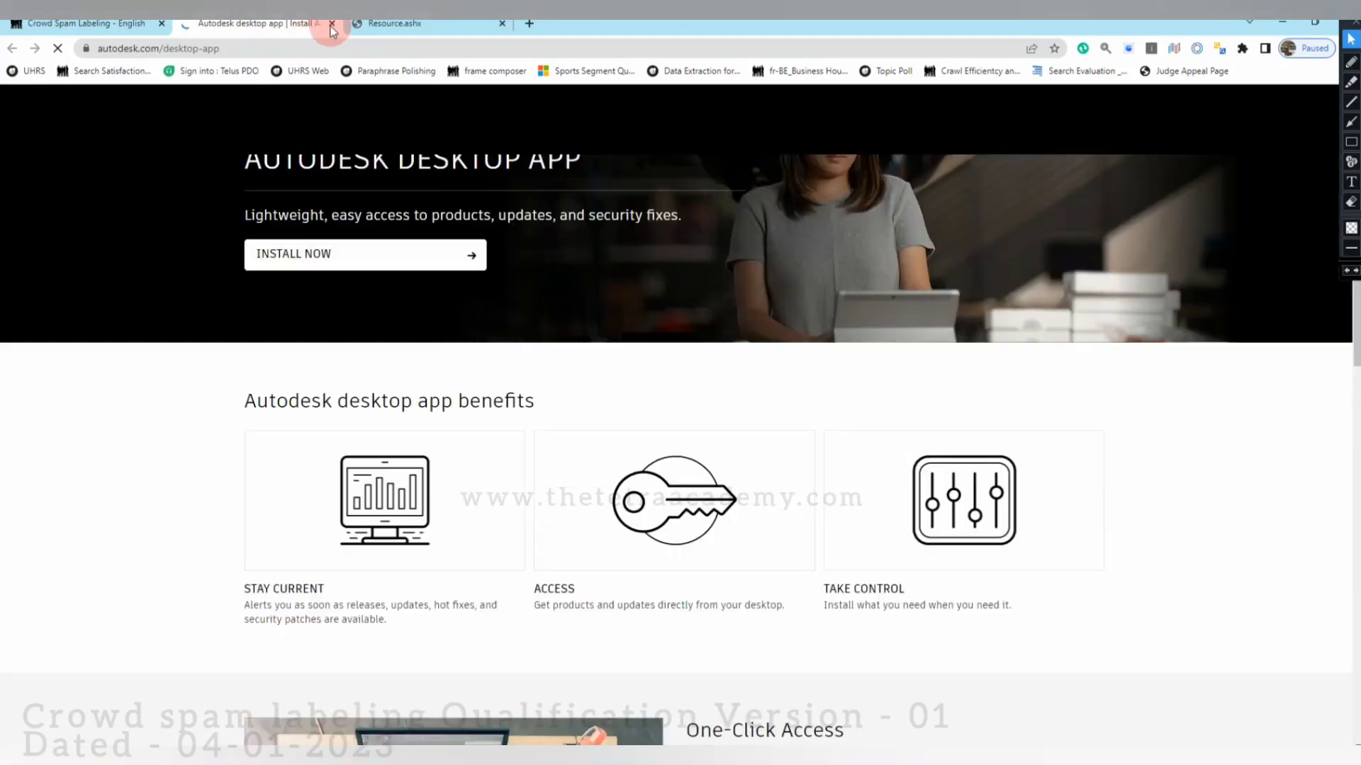
Close the Autodesk page, then rate its URL as Acceptable and submit the judgment.
key(ctrl+w)
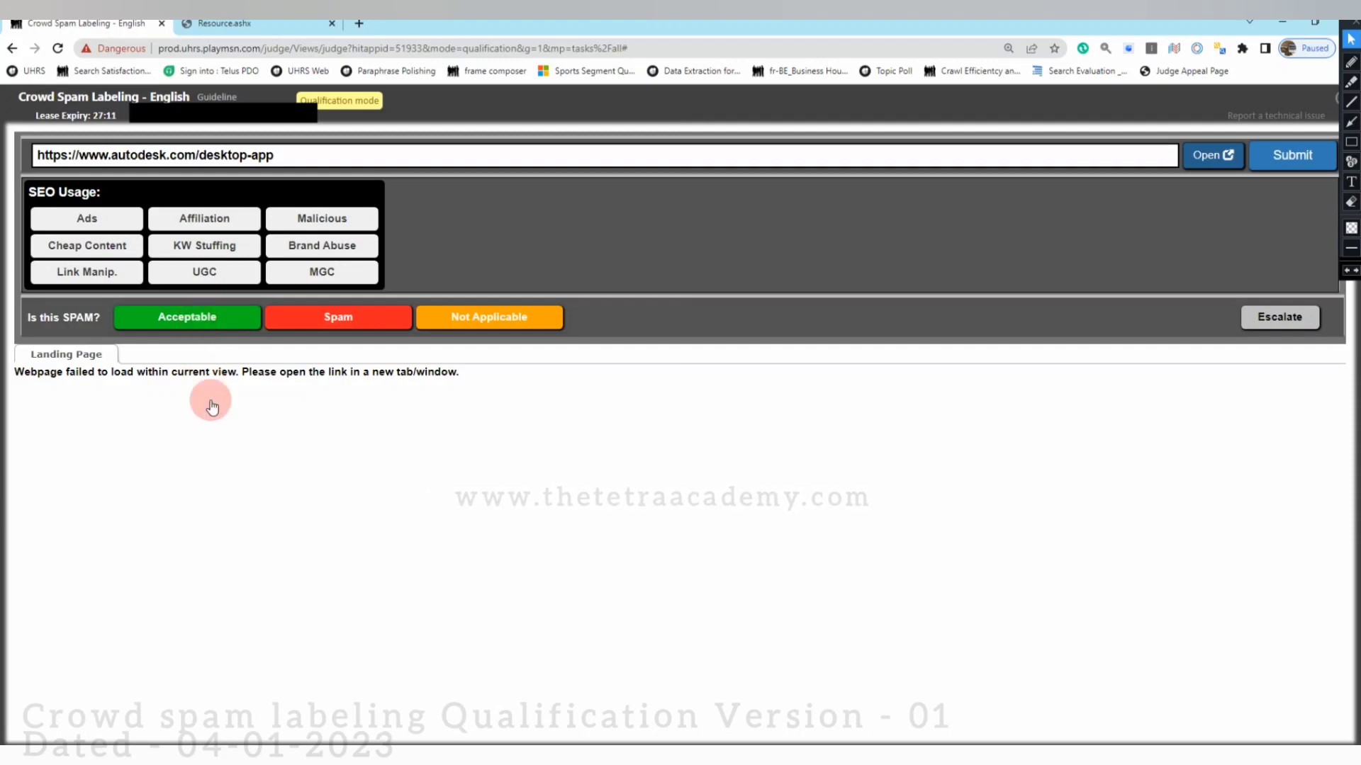
click(192, 328)
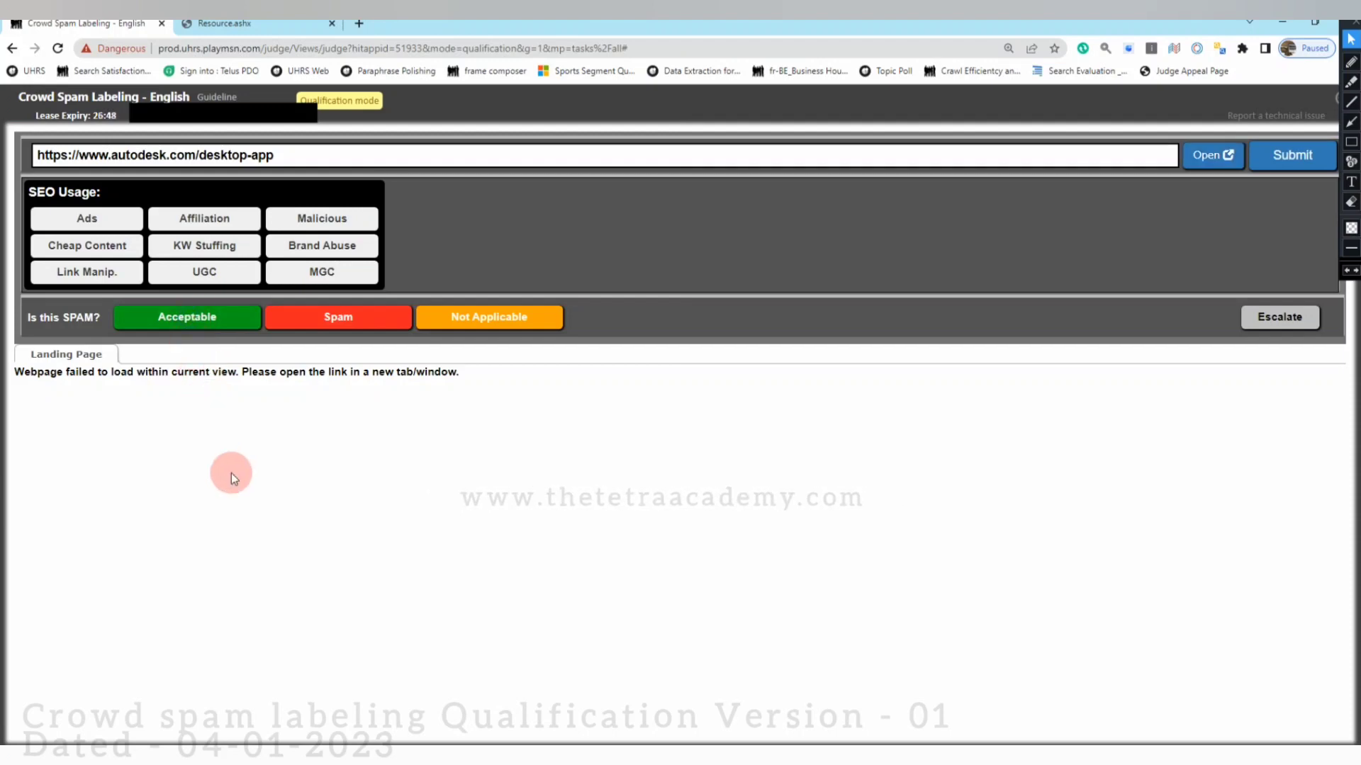
click(1304, 157)
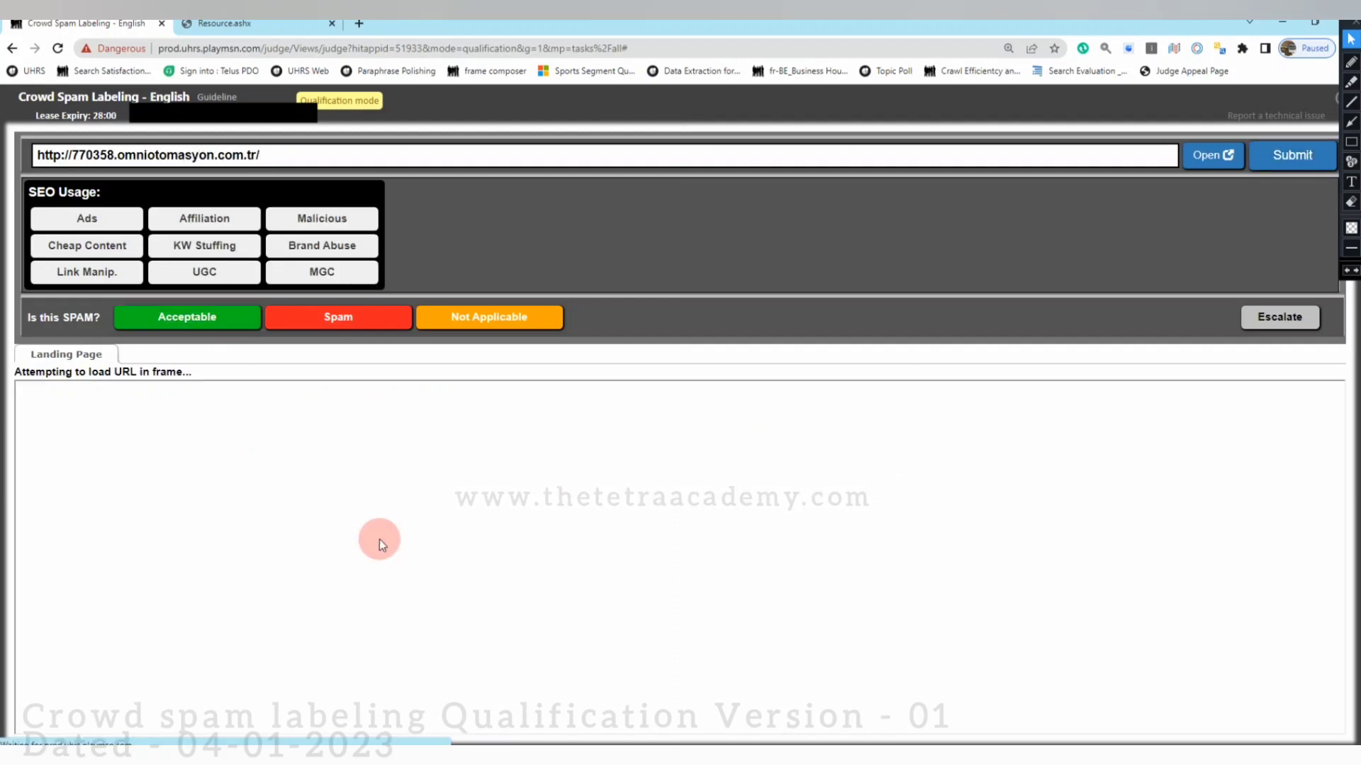
Check the omniotomasyon.com.tr URL in its own tab, then rate it Spam with Link Manip. SEO usage and submit the judgment.
click(1213, 154)
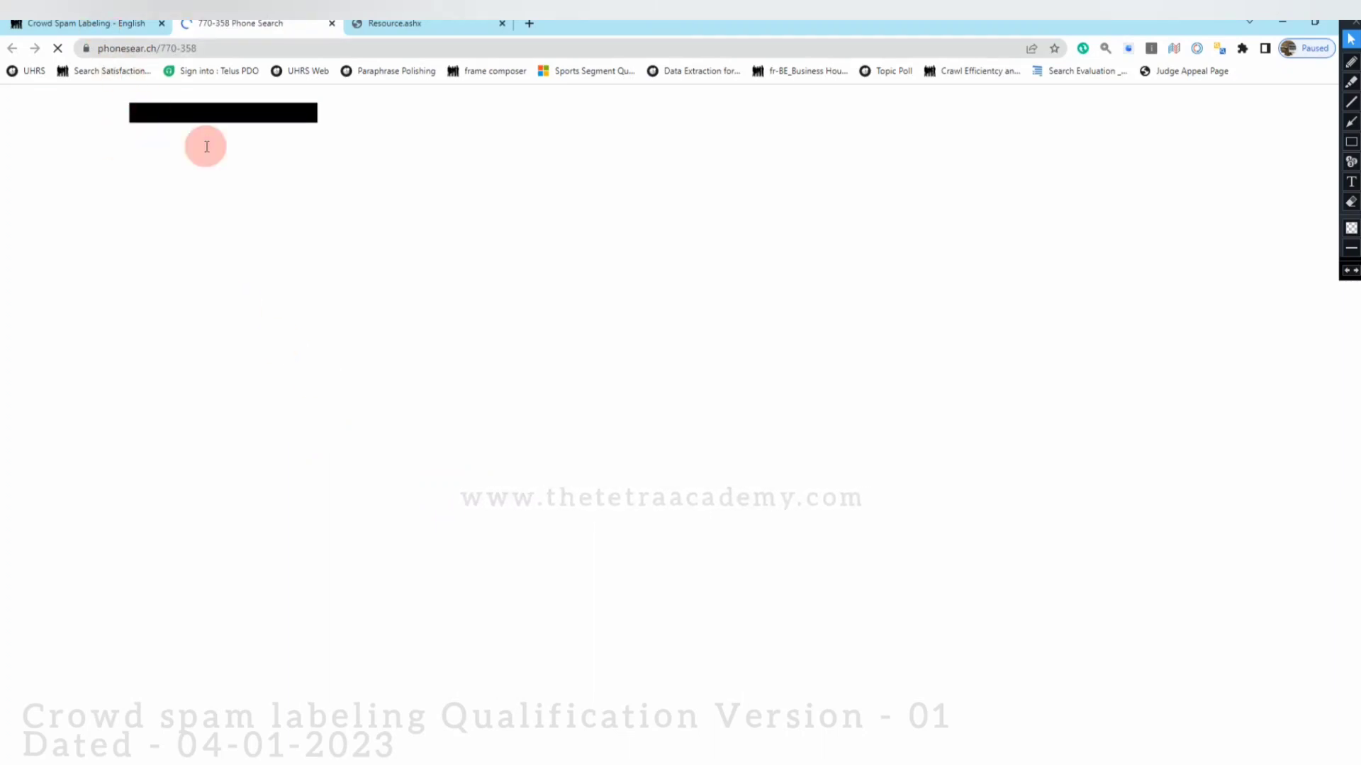
key(ctrl+shift+Tab)
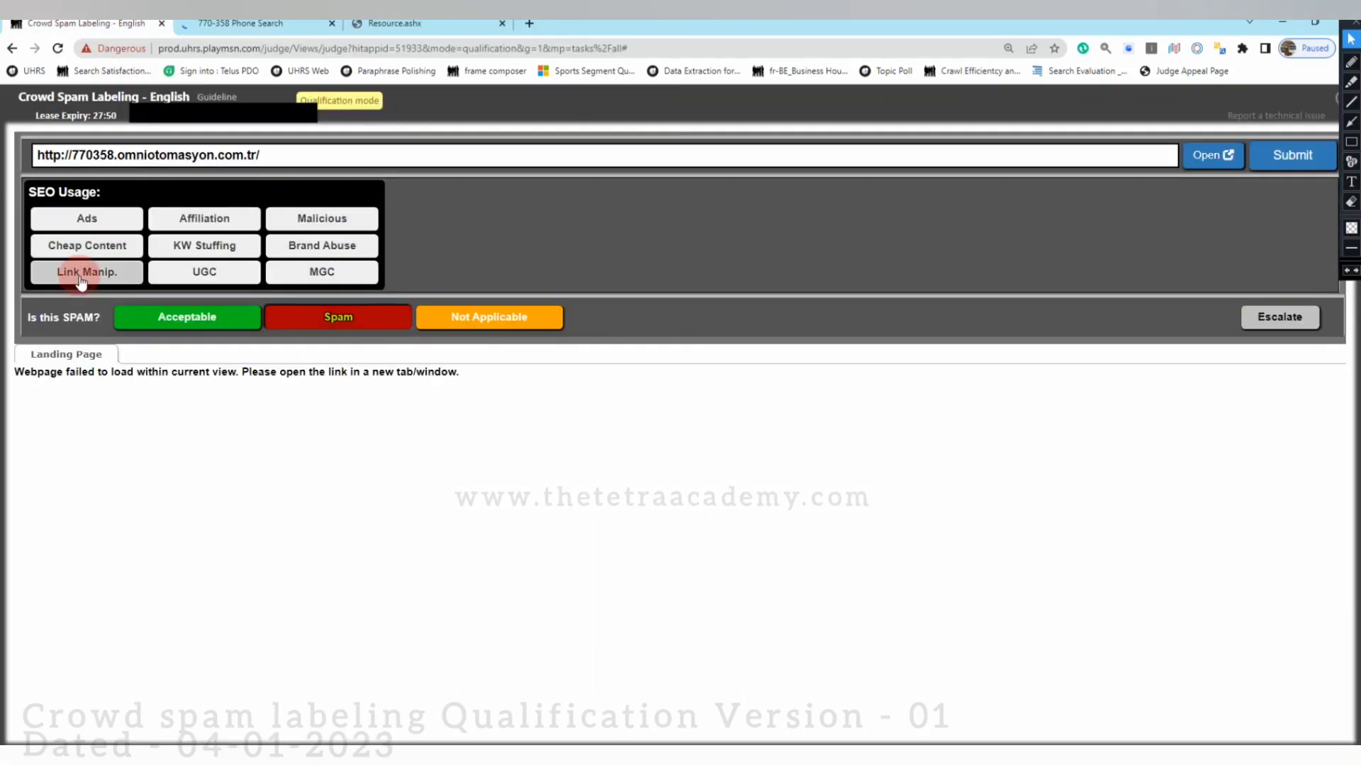
click(1301, 170)
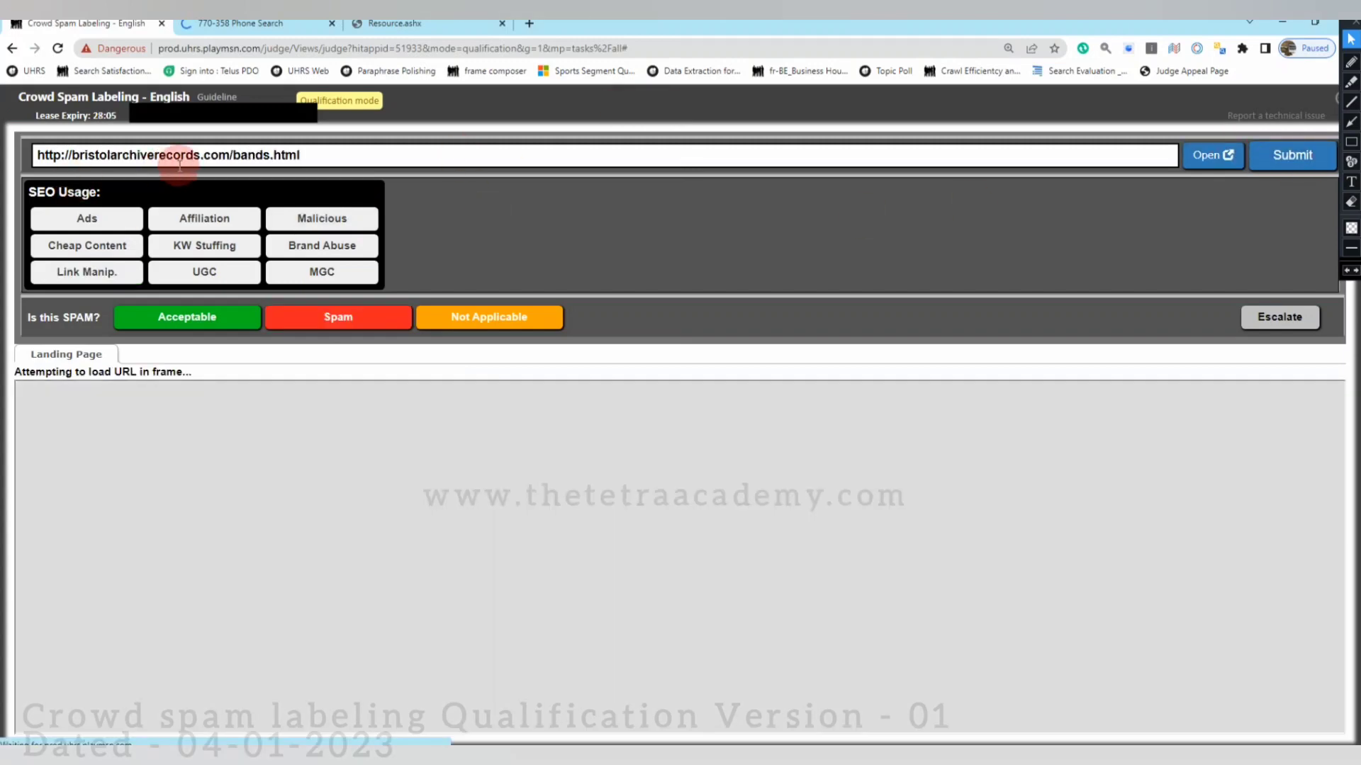
Open the bristolarchiverecords.com bands page in its own tab, compare its address with the task's URL, and review the band entries from The Numbers.
click(1212, 154)
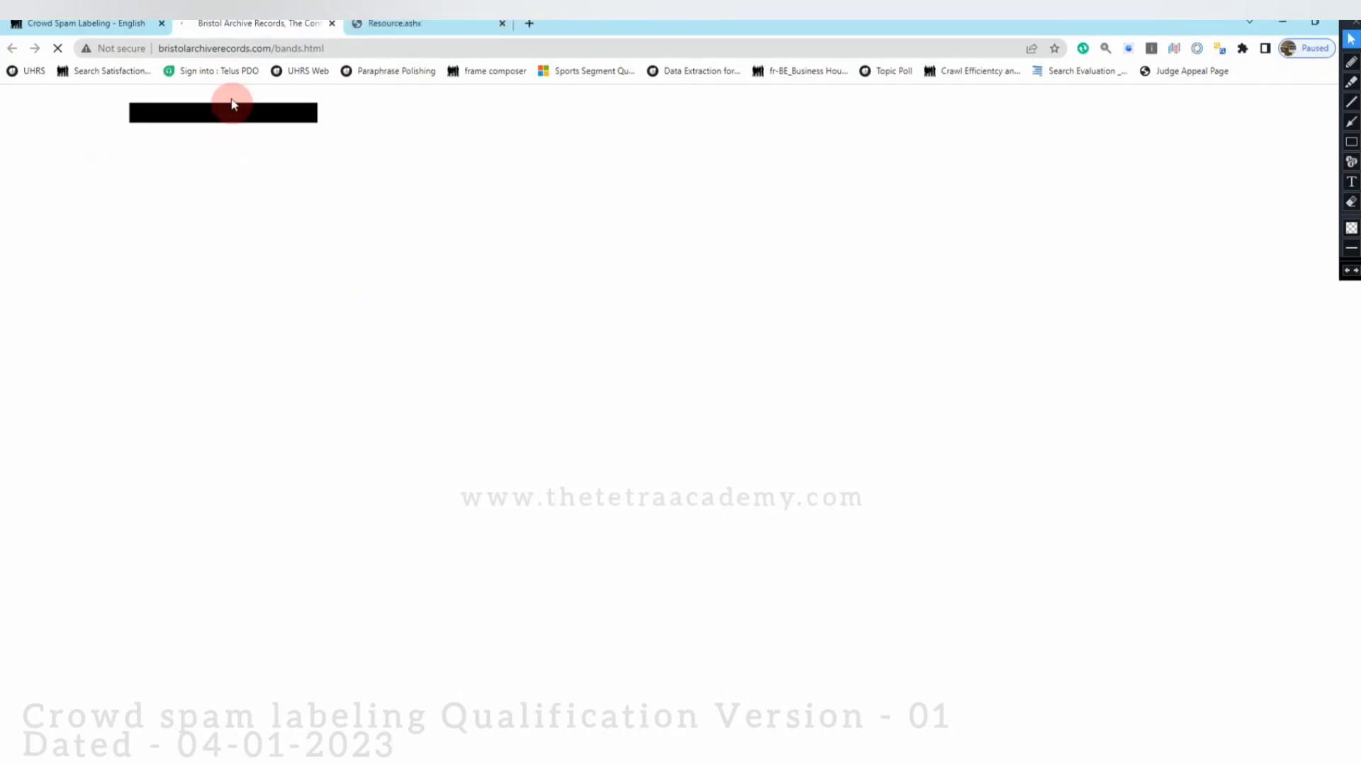
click(95, 24)
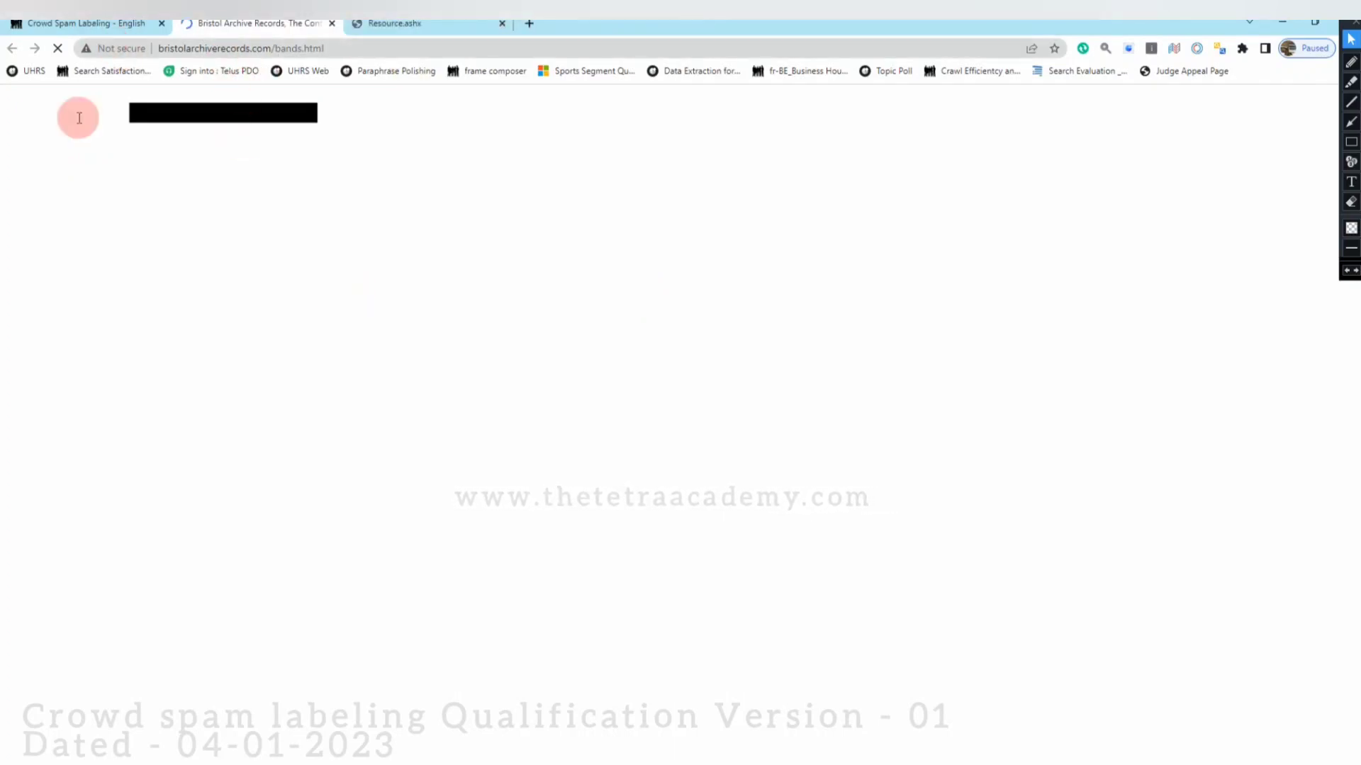
click(238, 24)
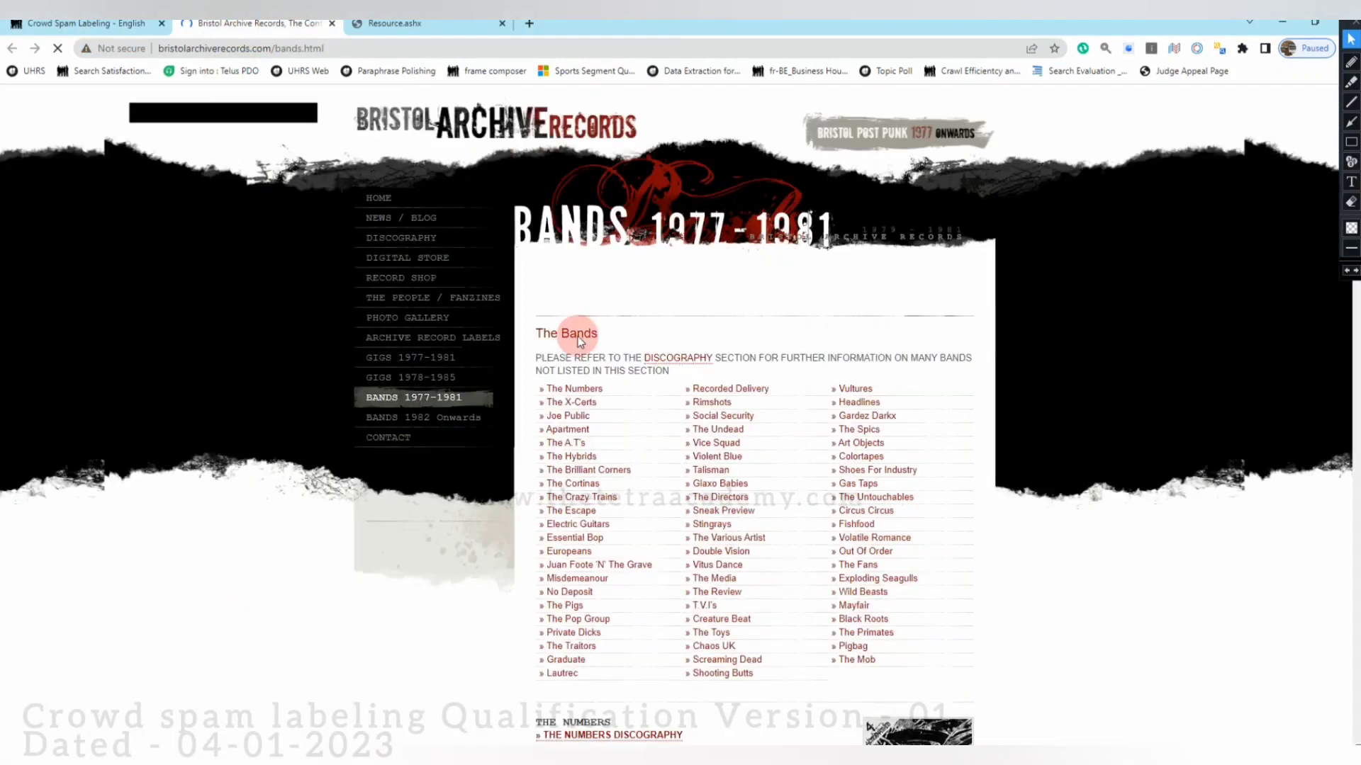
click(581, 390)
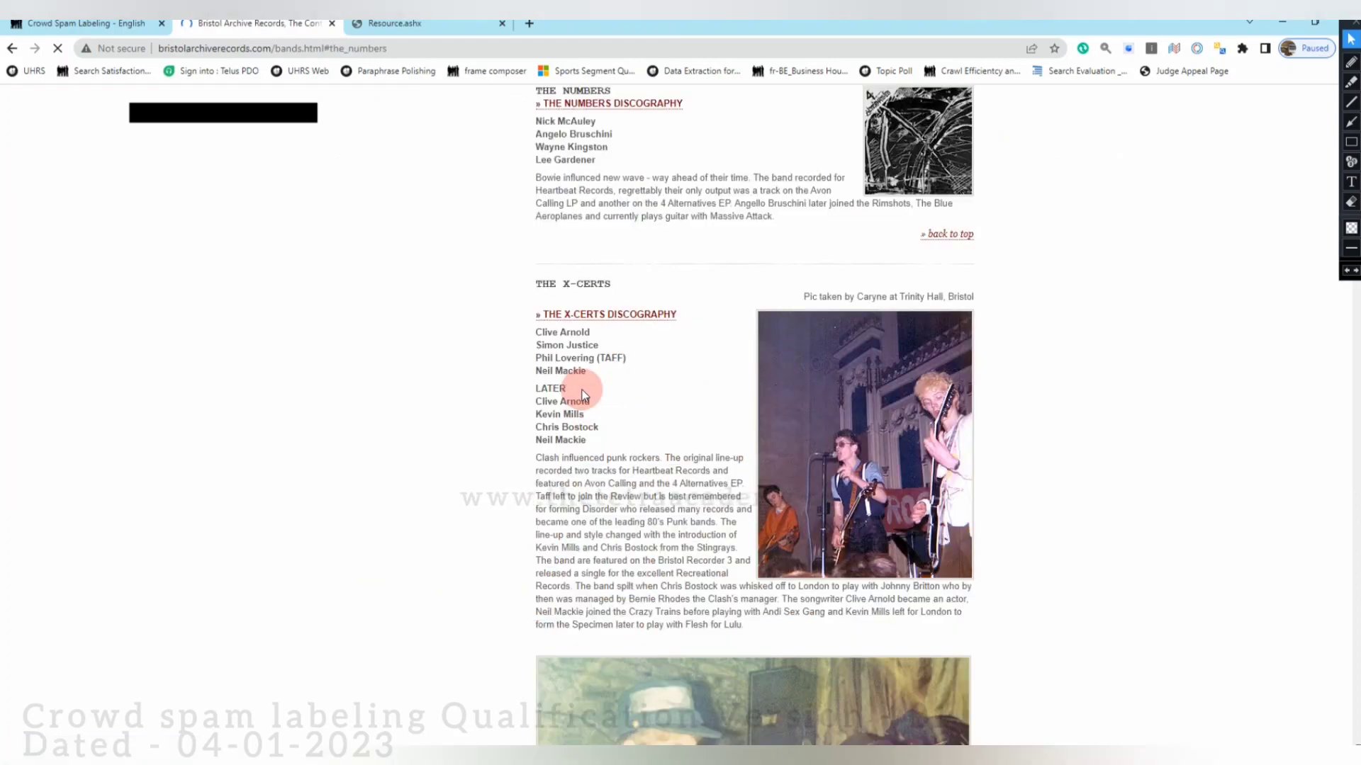
scroll(645, 446, down, 7)
key(ctrl+w)
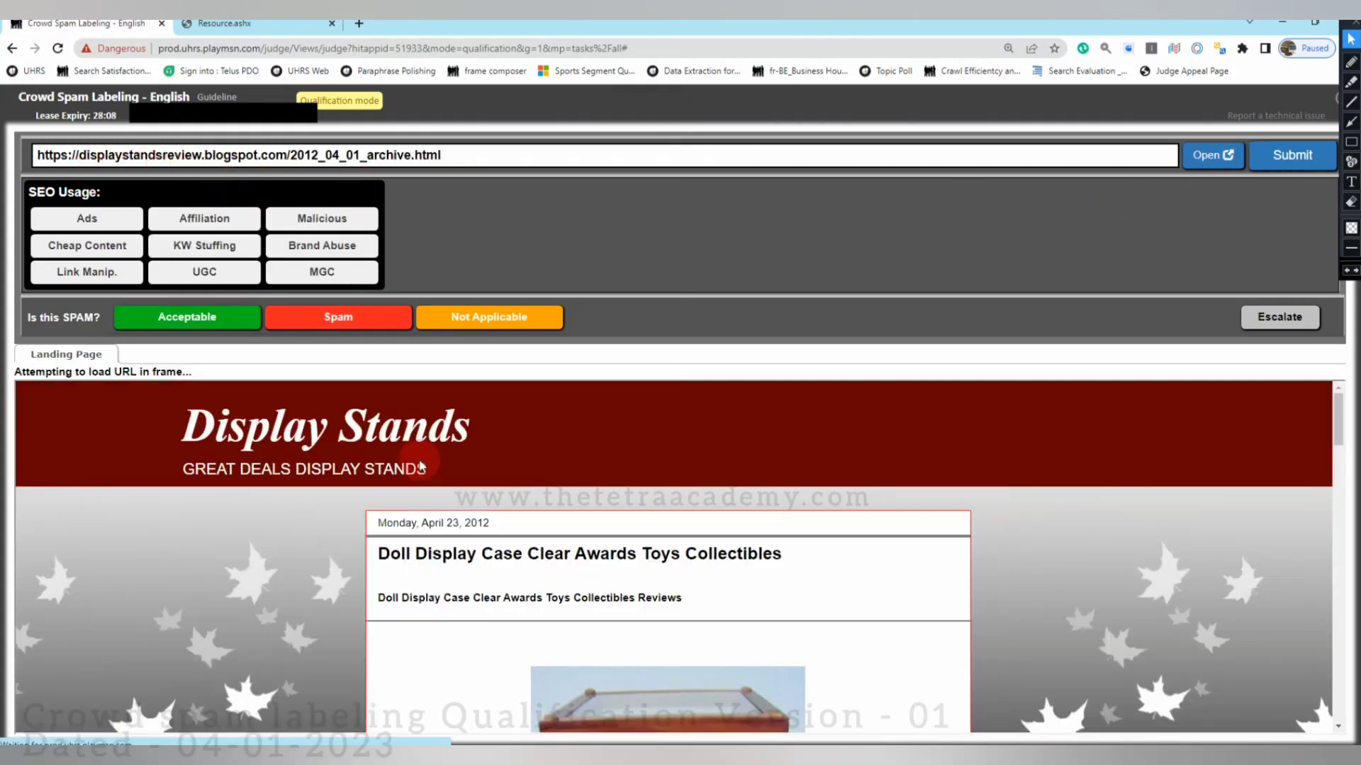
Open the displaystandsreview.blogspot.com archive in its own tab and compare its address with the task's URL.
click(398, 464)
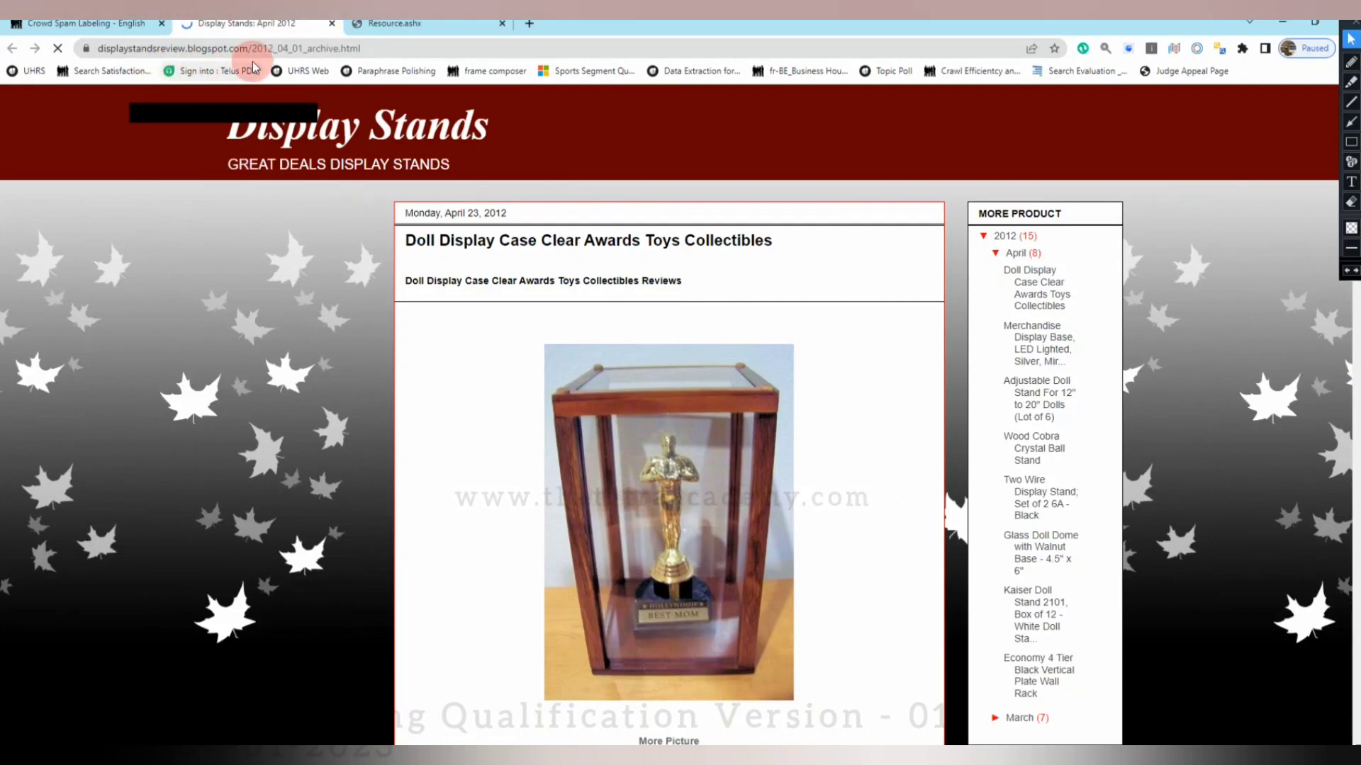
click(104, 27)
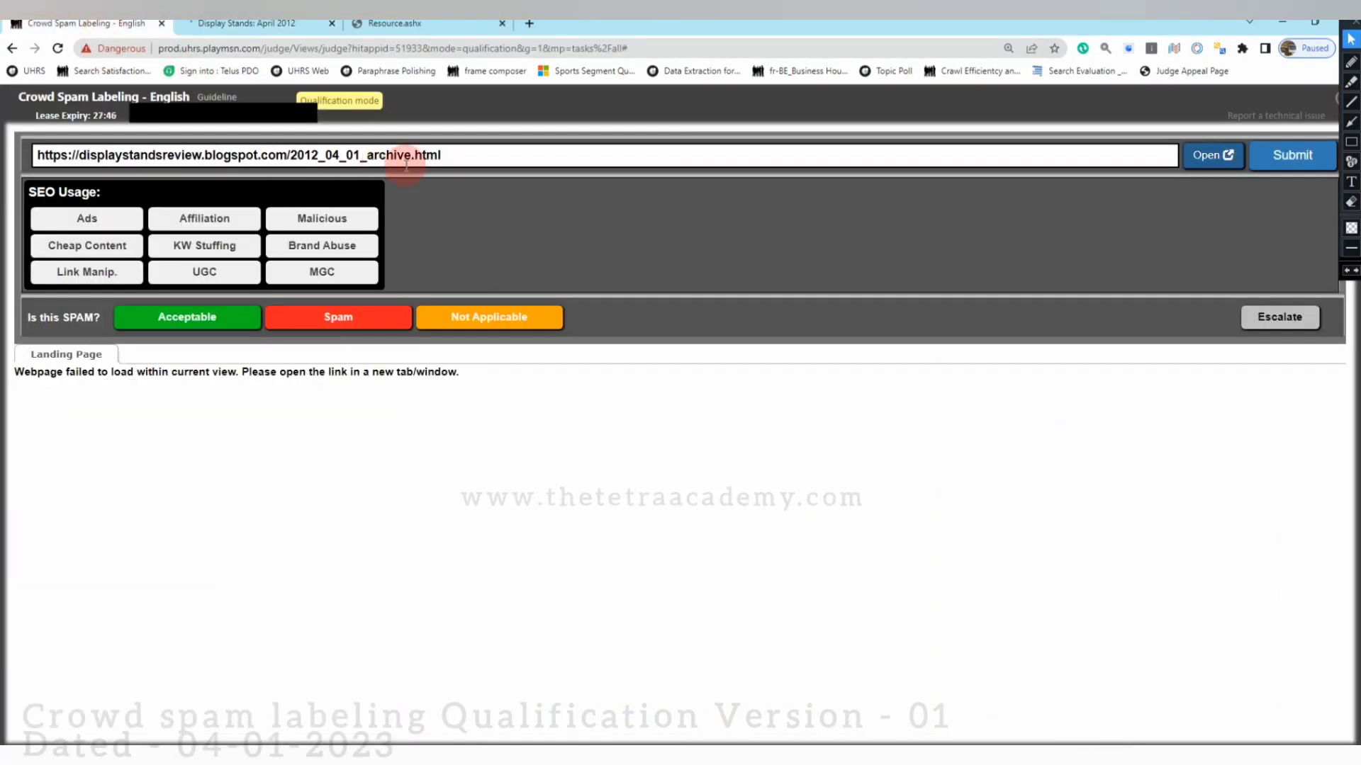
click(237, 23)
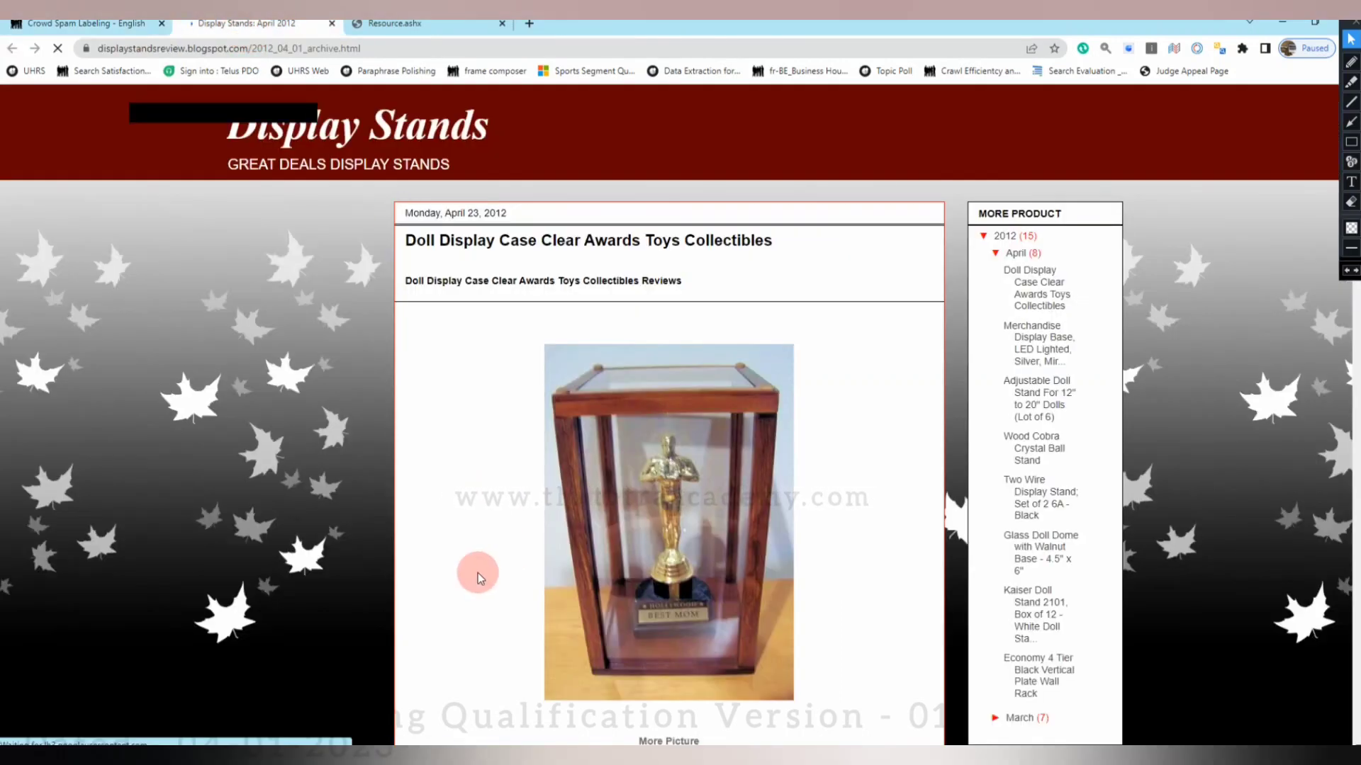
Read the Doll Display Case post on the Display Stands blog, including its product text, links and disclosure notes.
scroll(452, 574, down, 1)
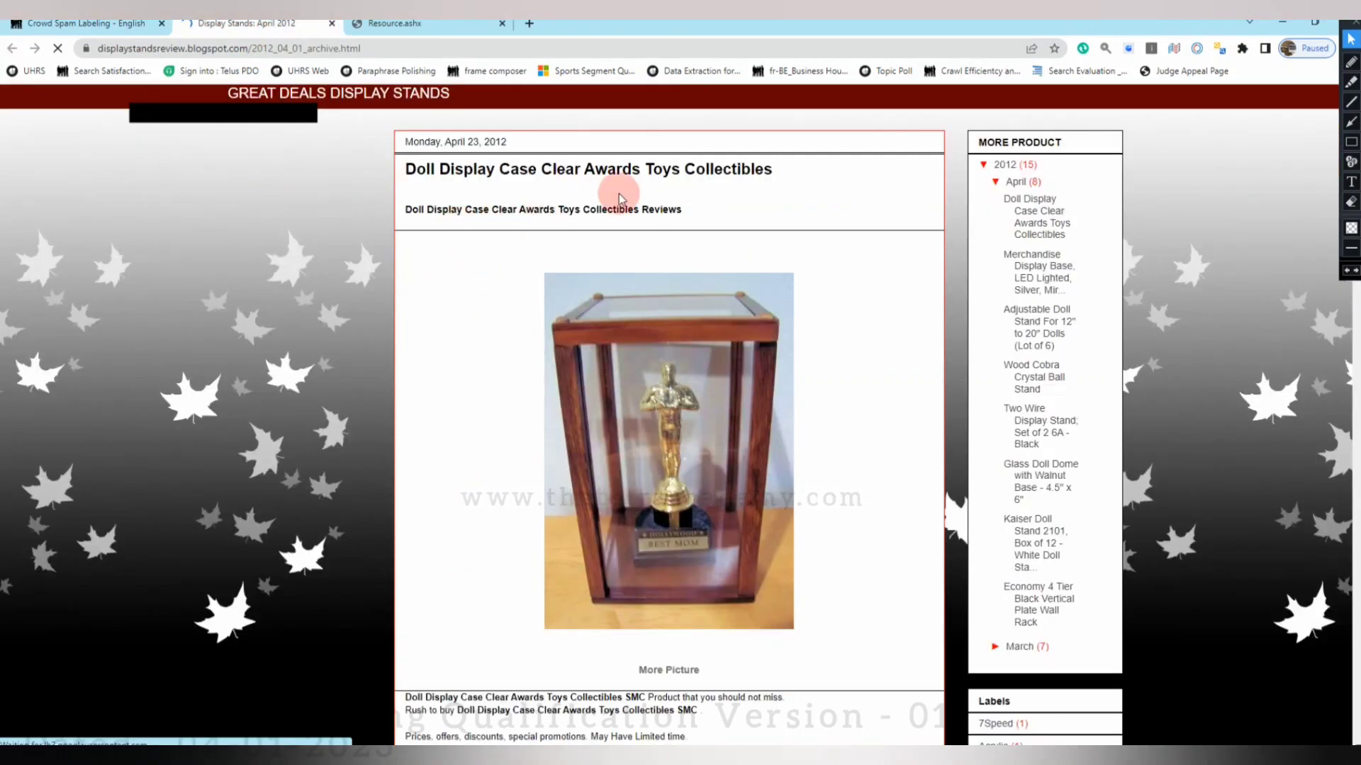
scroll(487, 509, down, 3)
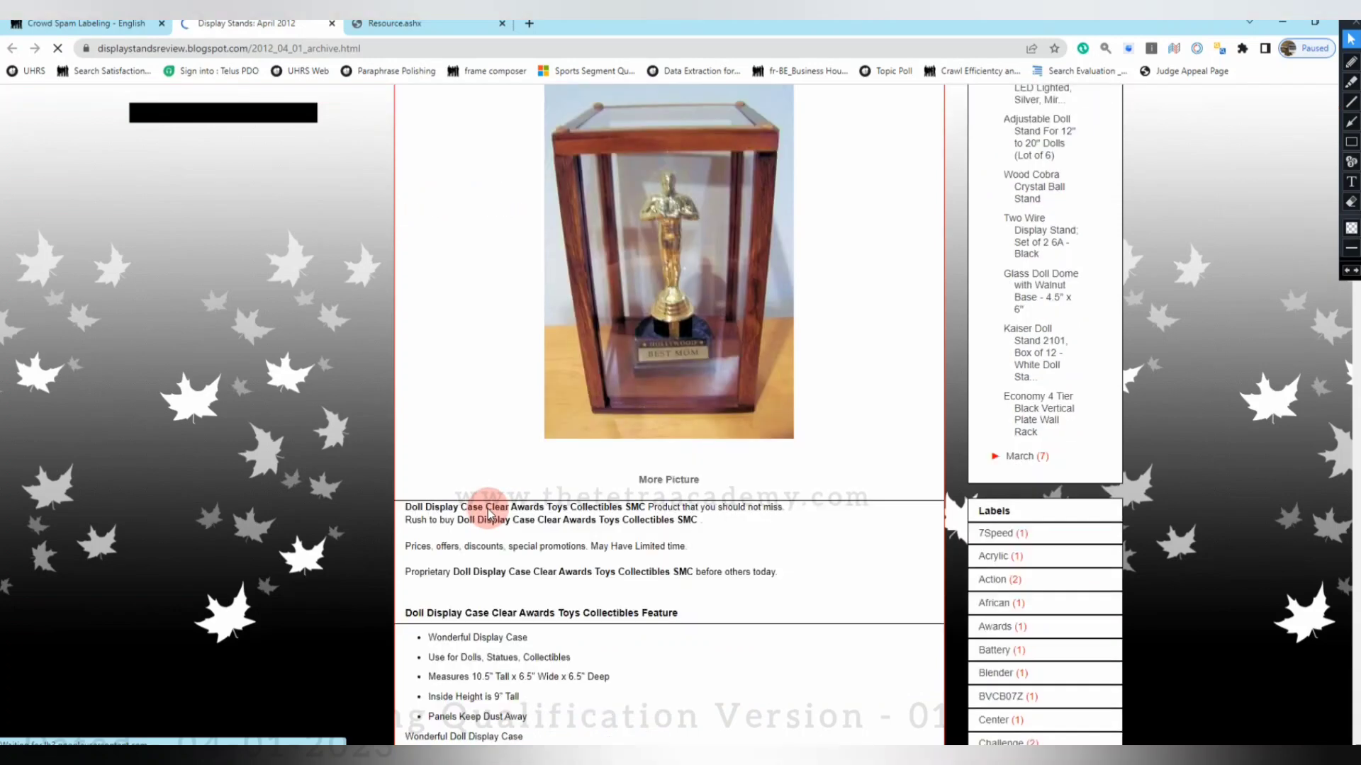
scroll(488, 509, down, 2)
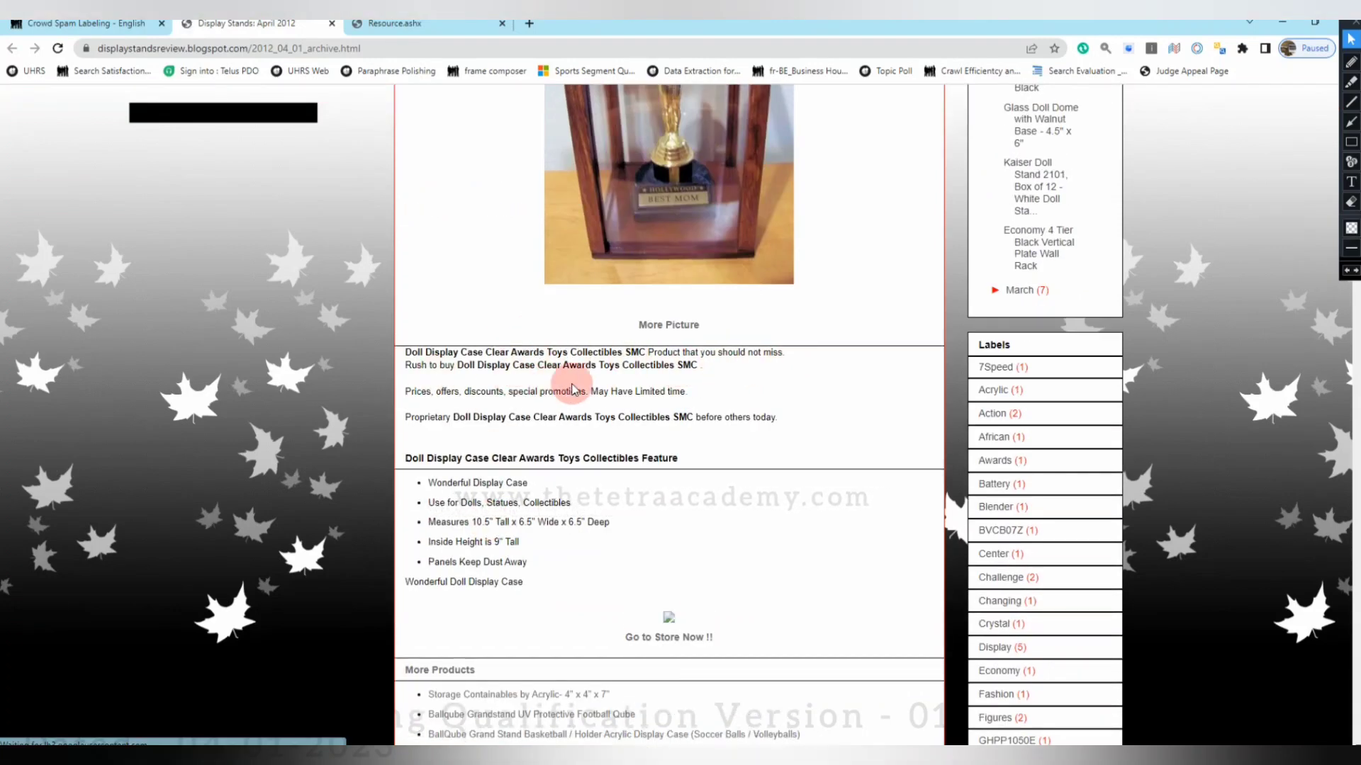
scroll(494, 468, down, 6)
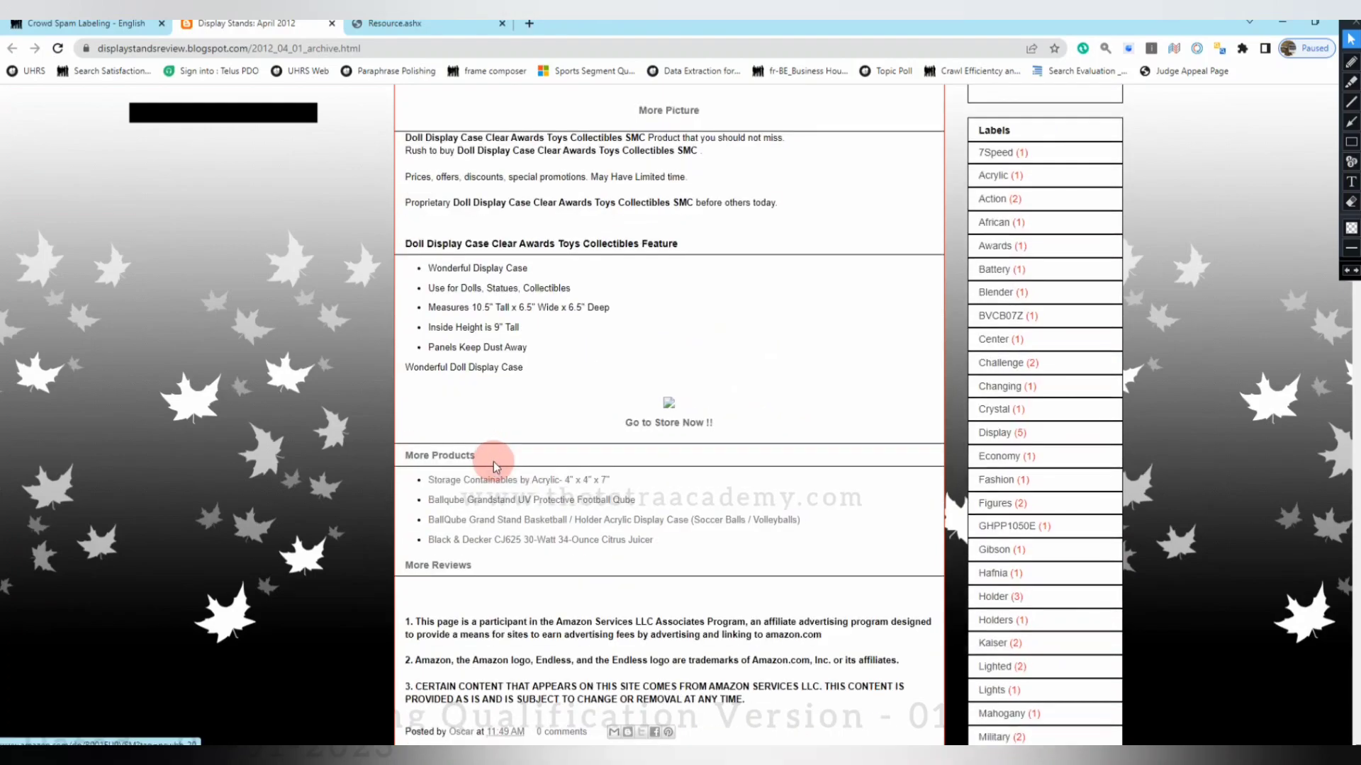
scroll(494, 468, down, 1)
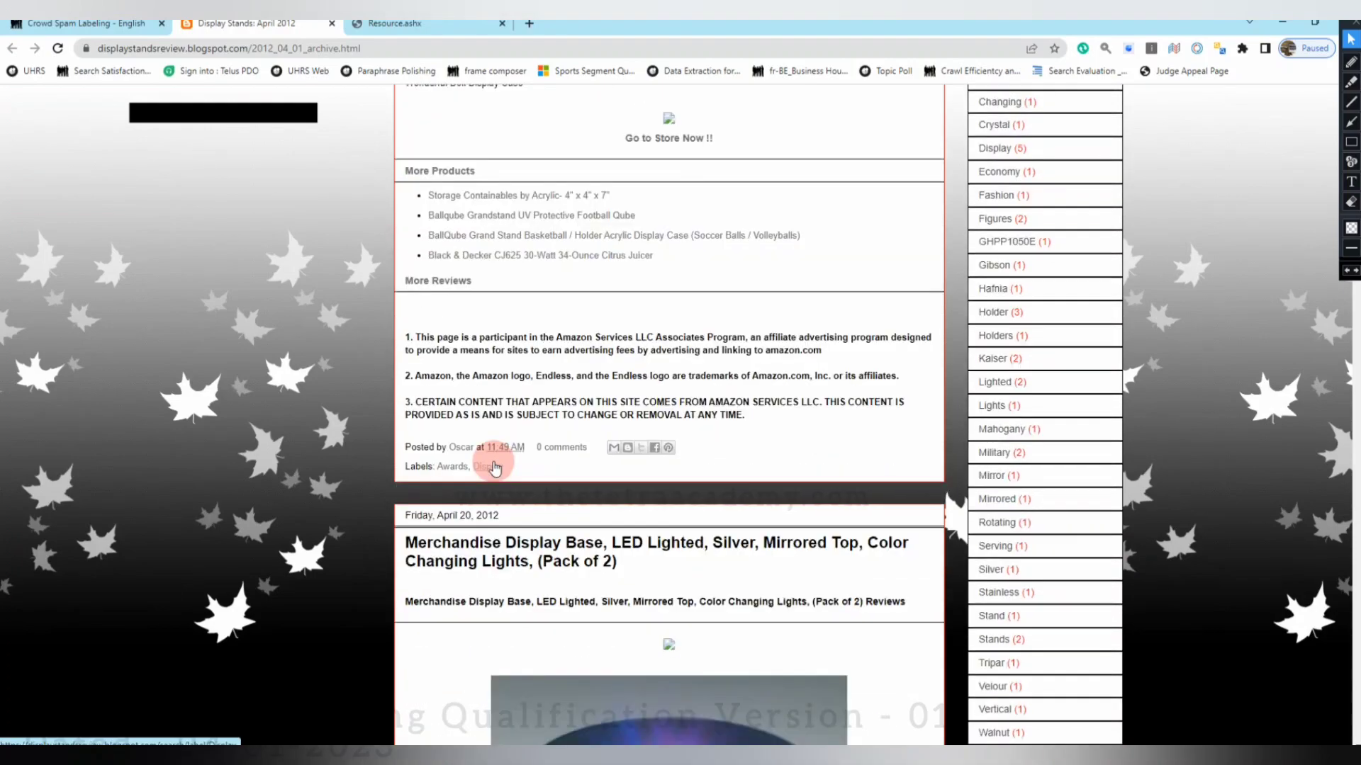
scroll(494, 468, down, 1)
scroll(494, 468, down, 2)
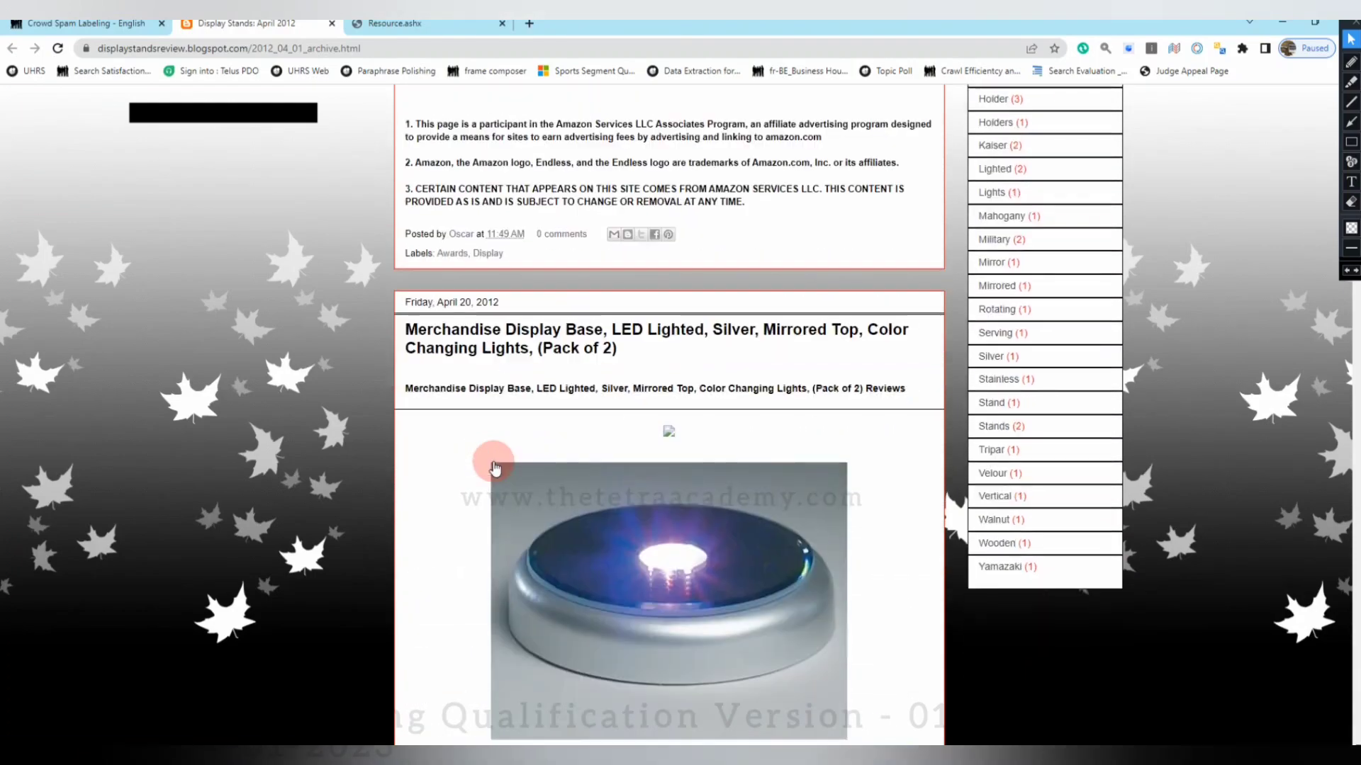
scroll(494, 467, up, 13)
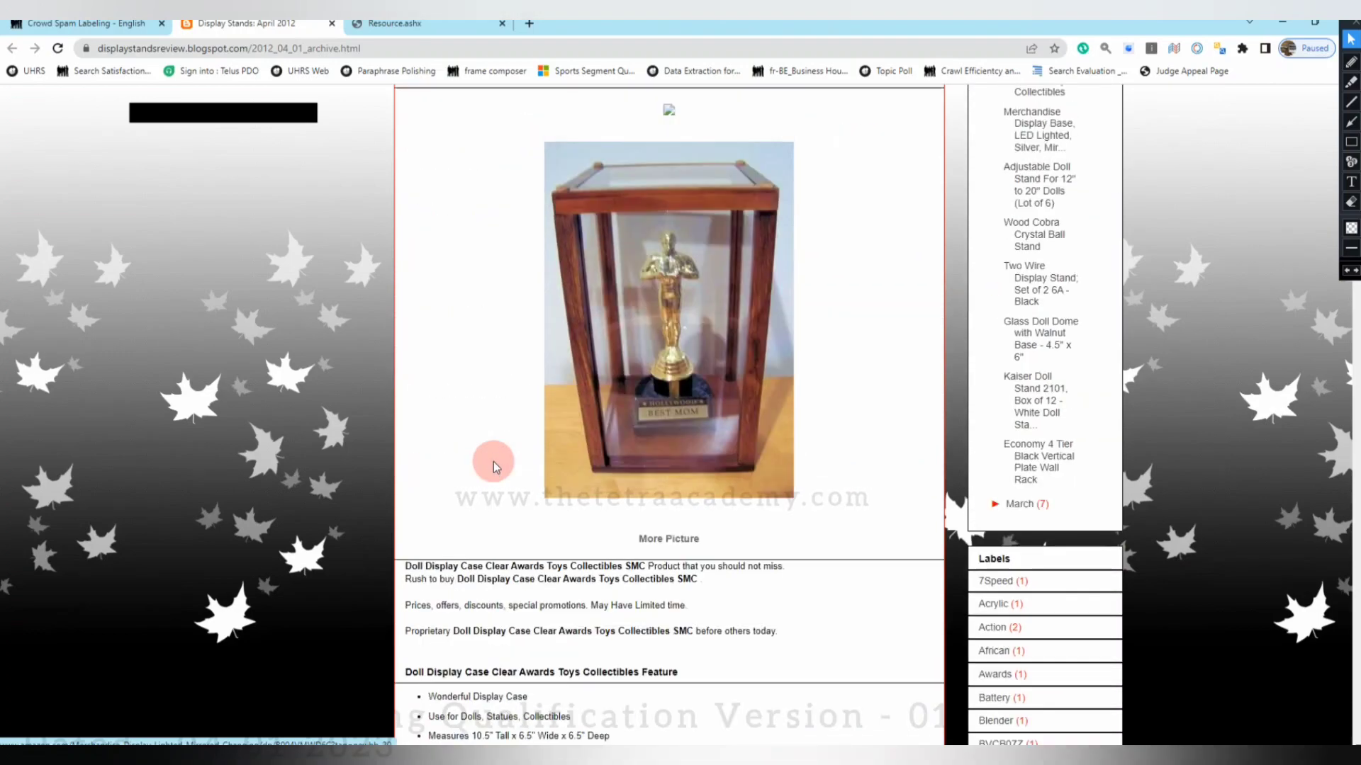
scroll(673, 469, up, 3)
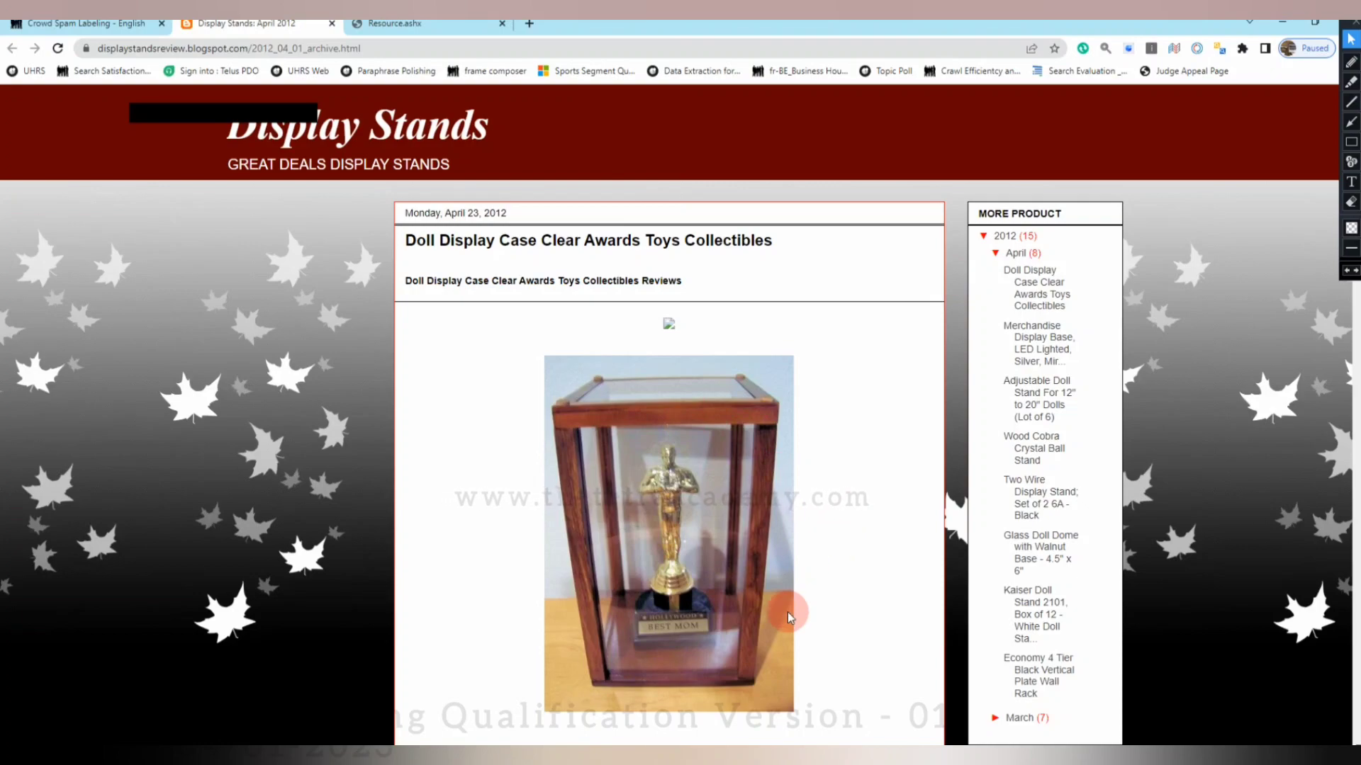
Skim the remaining product posts down to the end of the Display Stands archive, checking for repeated promotional text.
scroll(788, 613, down, 15)
scroll(786, 599, down, 20)
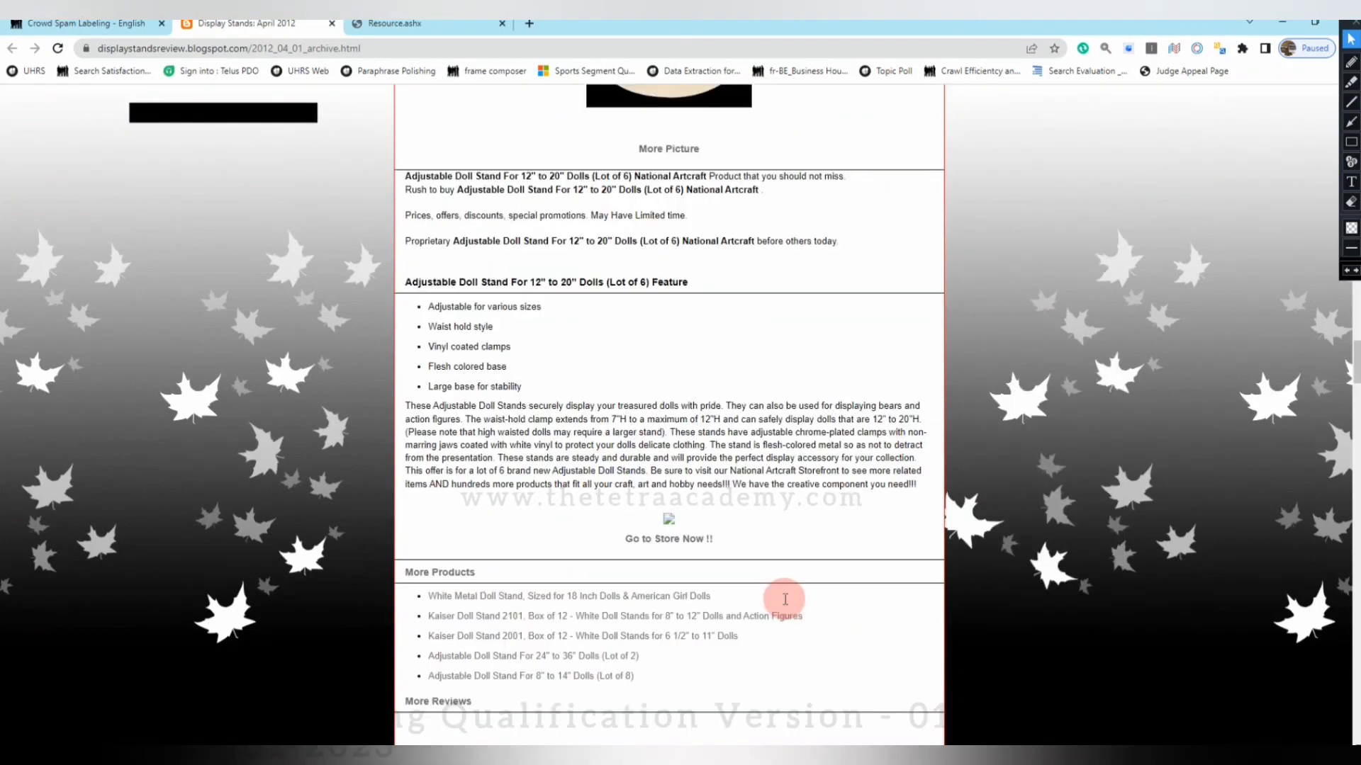
scroll(741, 526, down, 20)
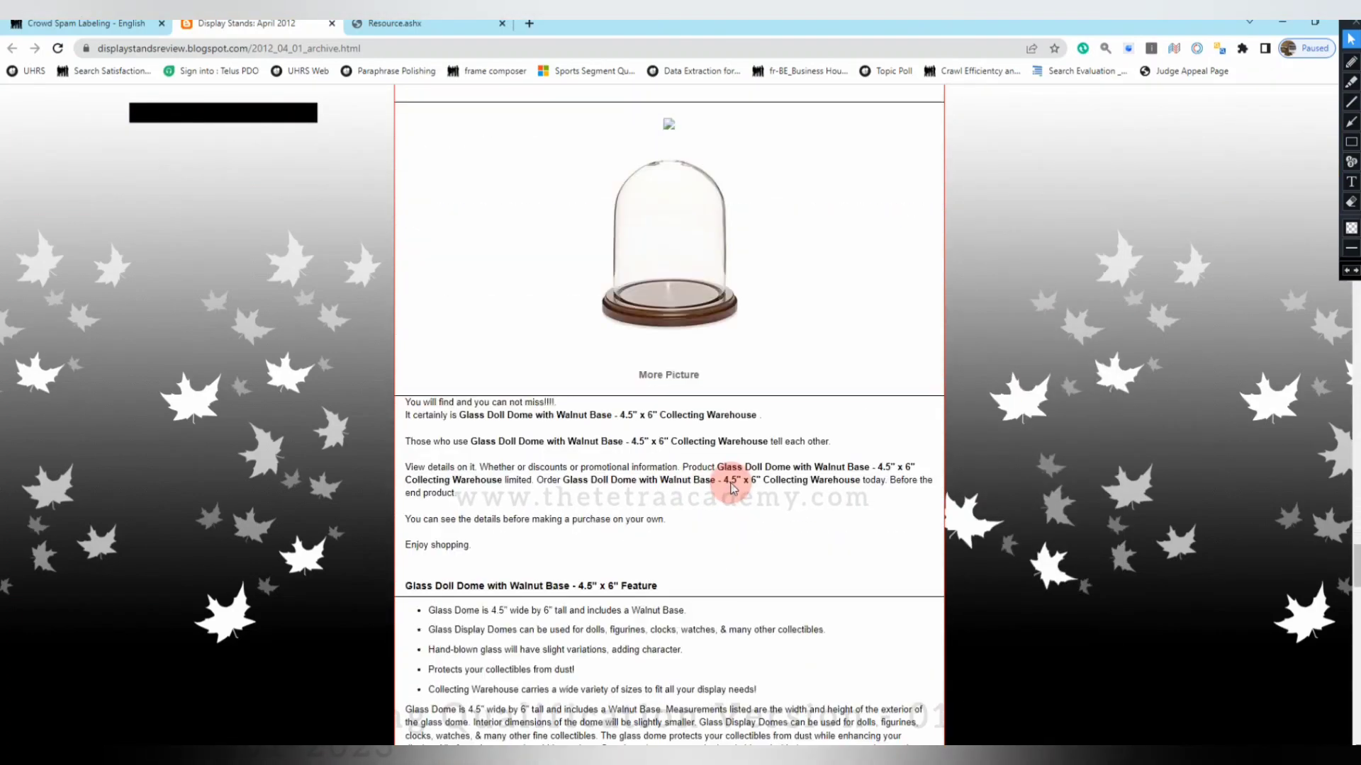
scroll(730, 484, down, 10)
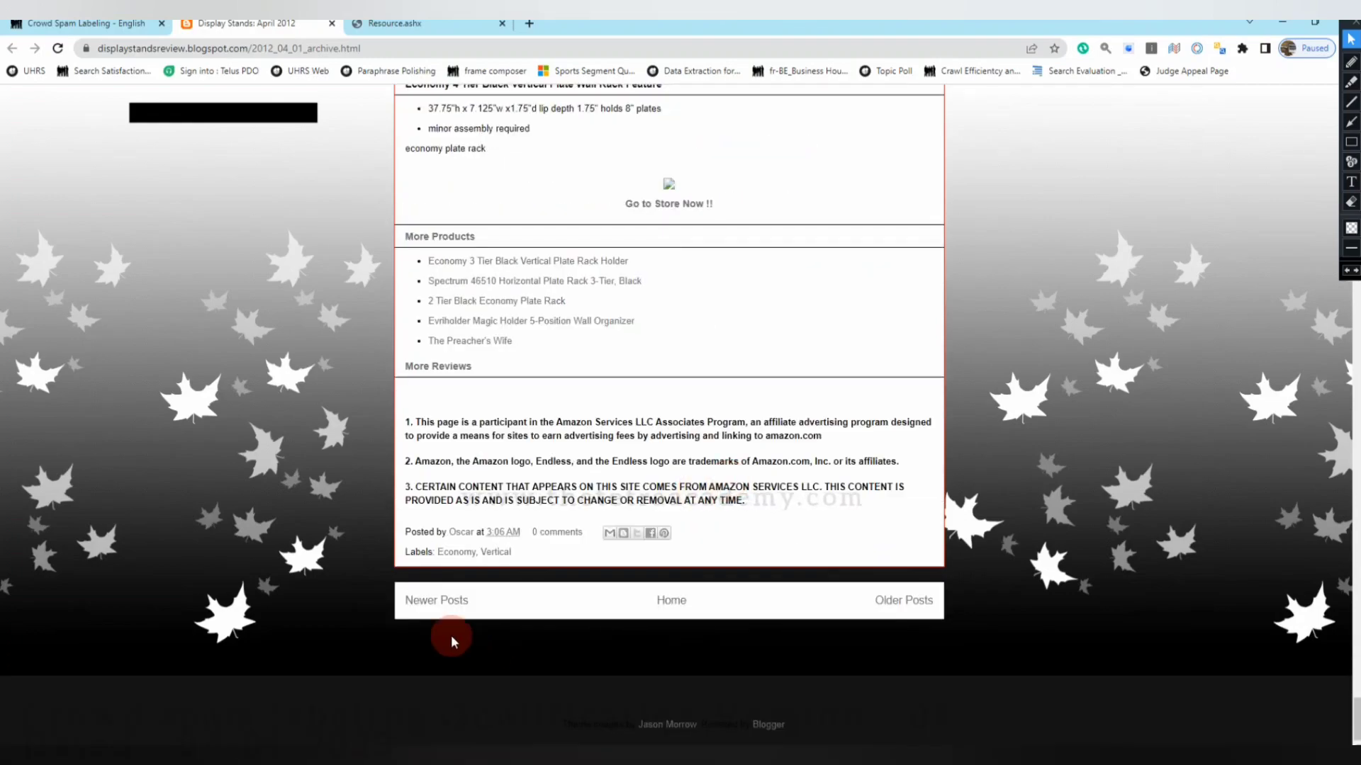
scroll(629, 421, up, 20)
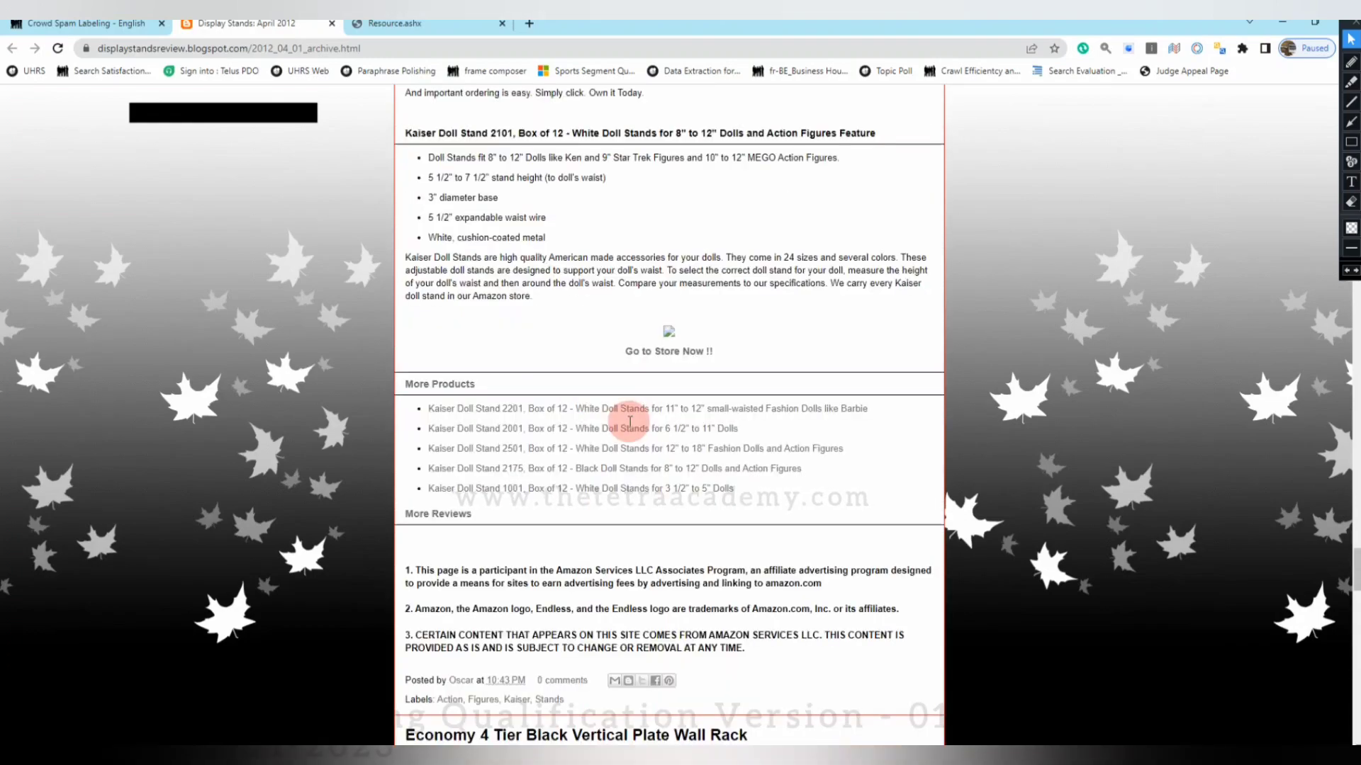
scroll(629, 421, up, 20)
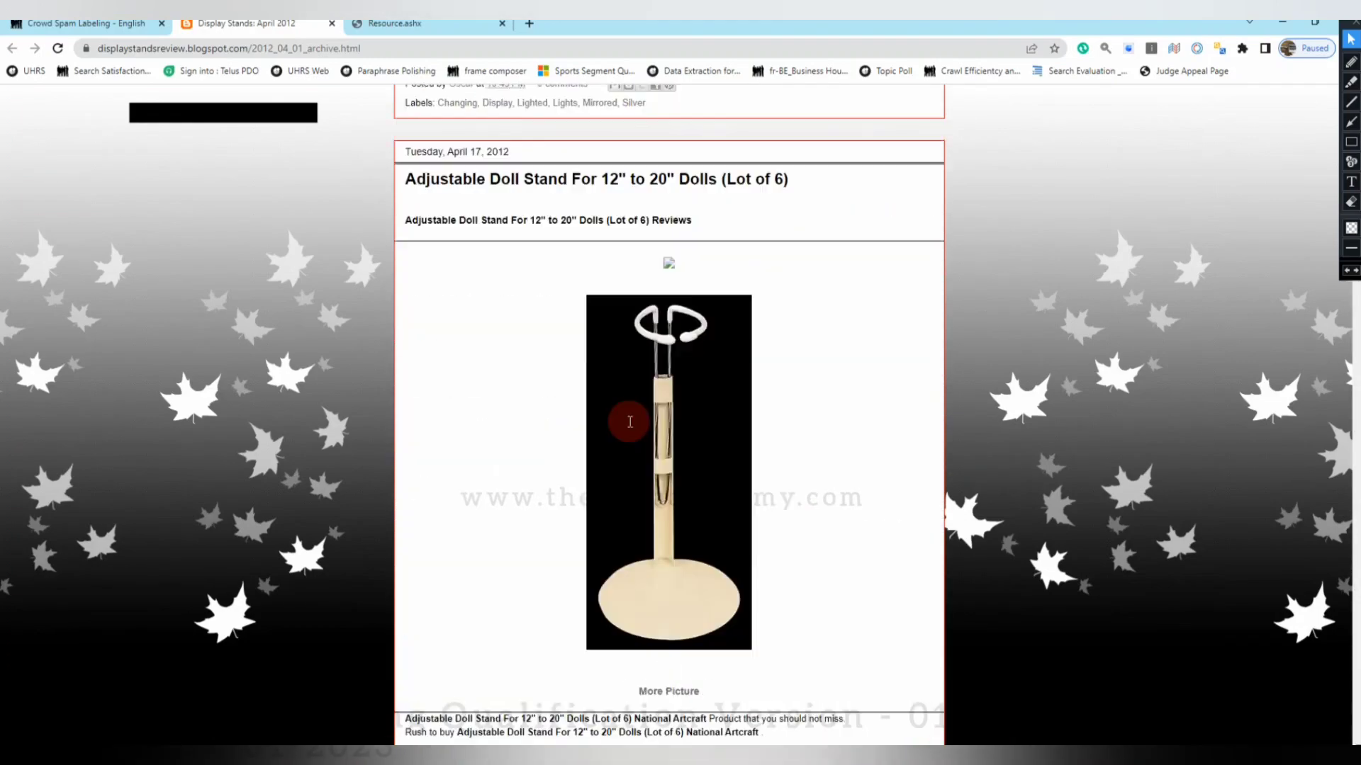
Review the Doll Display Case post's promotional text, product links and Amazon disclosure notes in the Display Stands archive.
scroll(696, 517, down, 8)
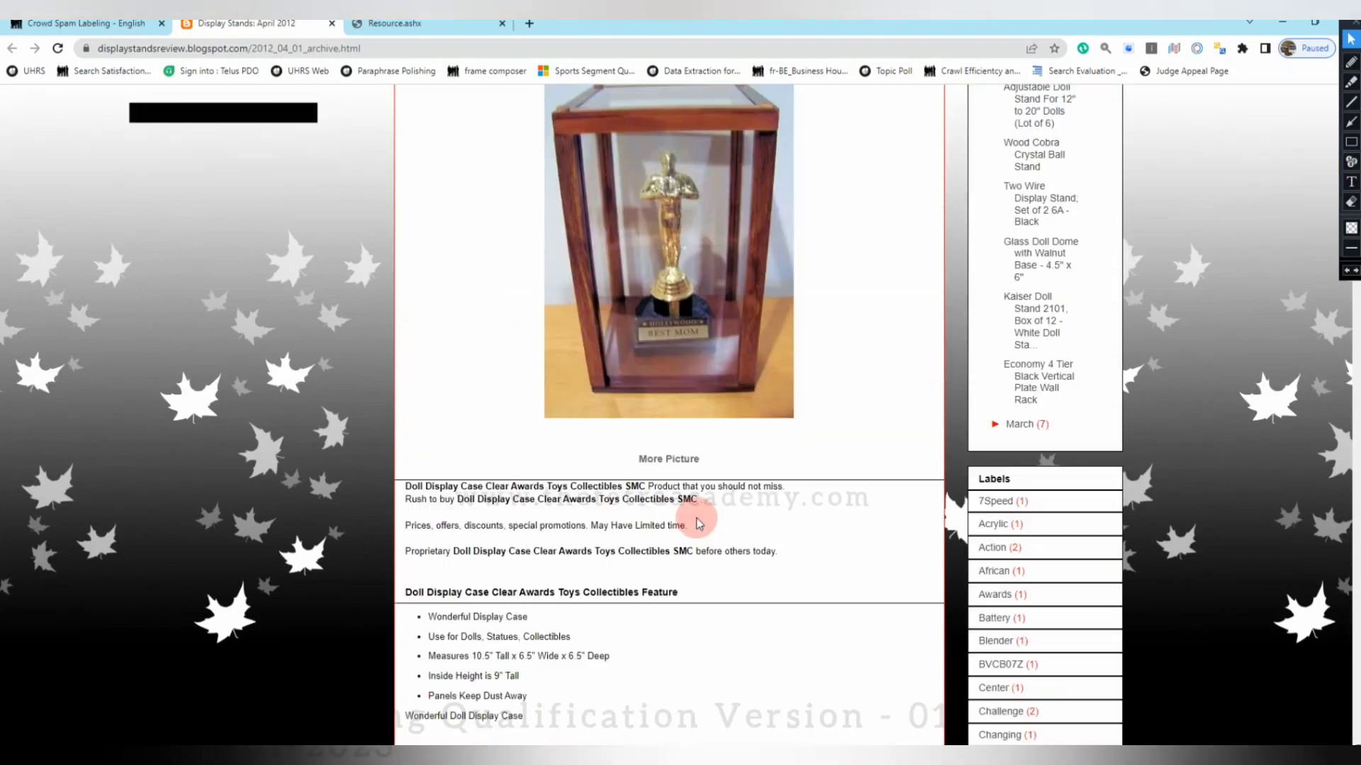
click(674, 183)
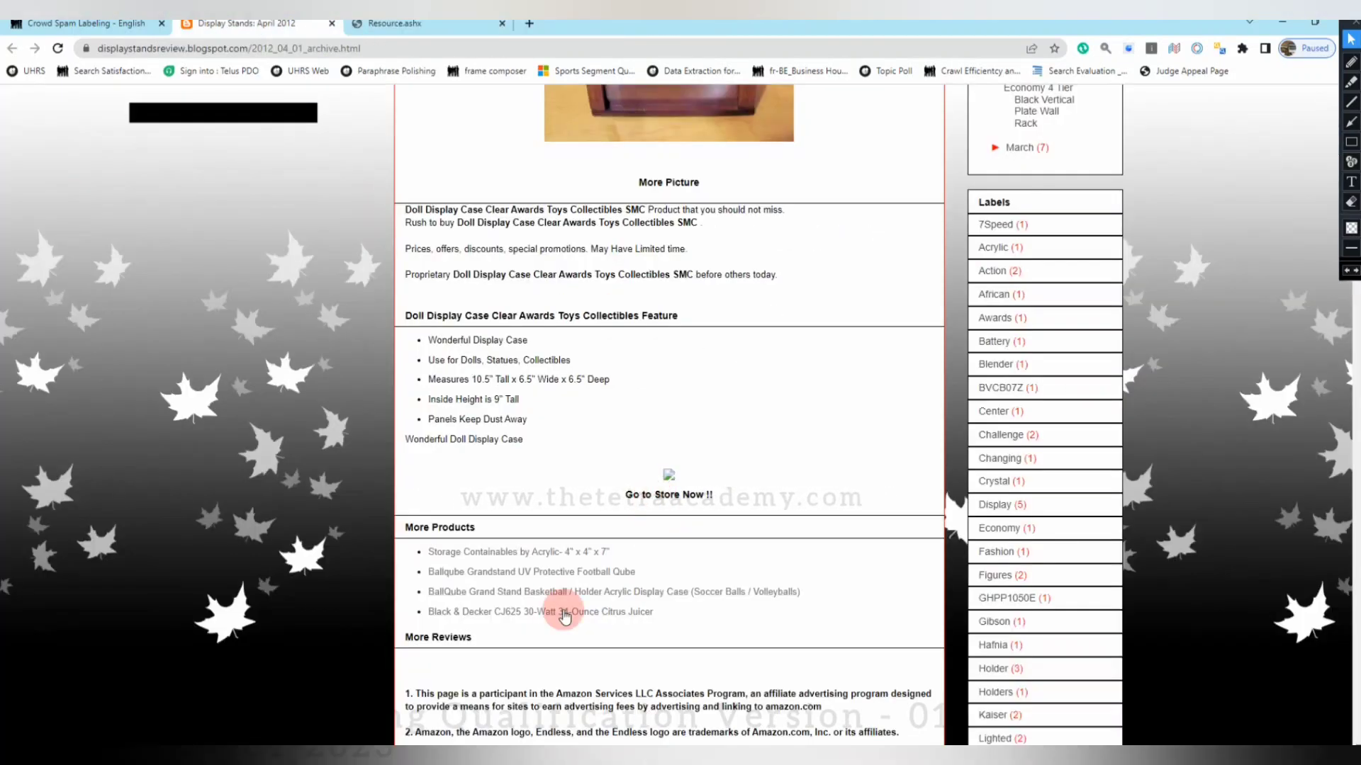
scroll(565, 617, down, 3)
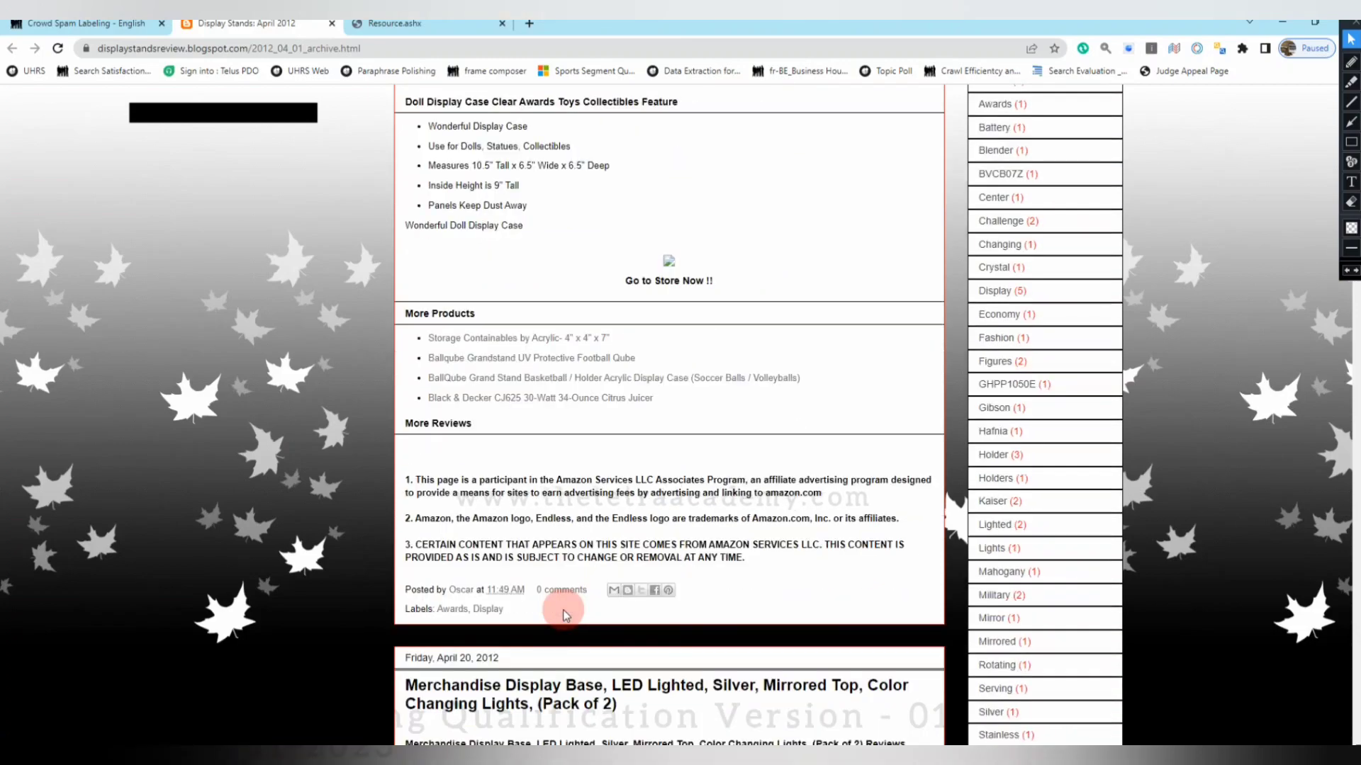
scroll(562, 610, down, 1)
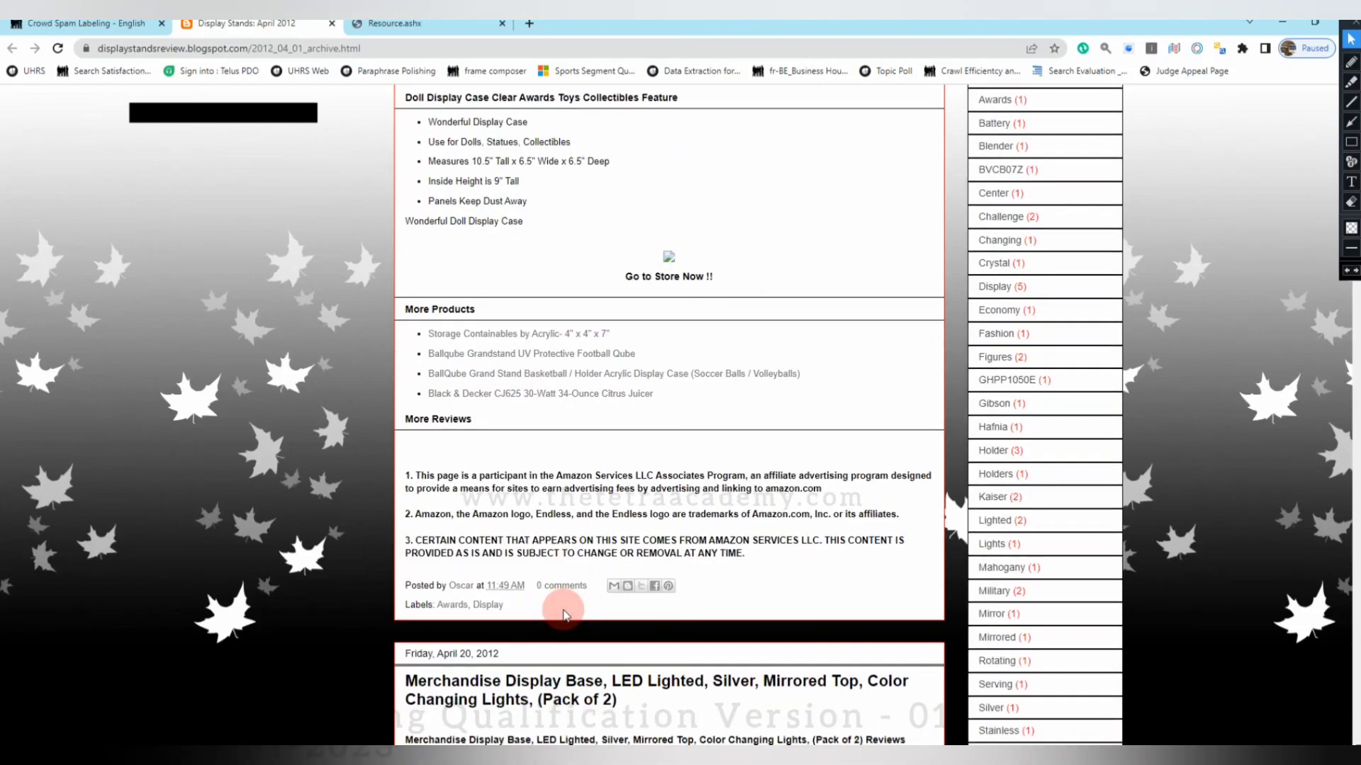
scroll(564, 614, down, 2)
scroll(767, 540, down, 2)
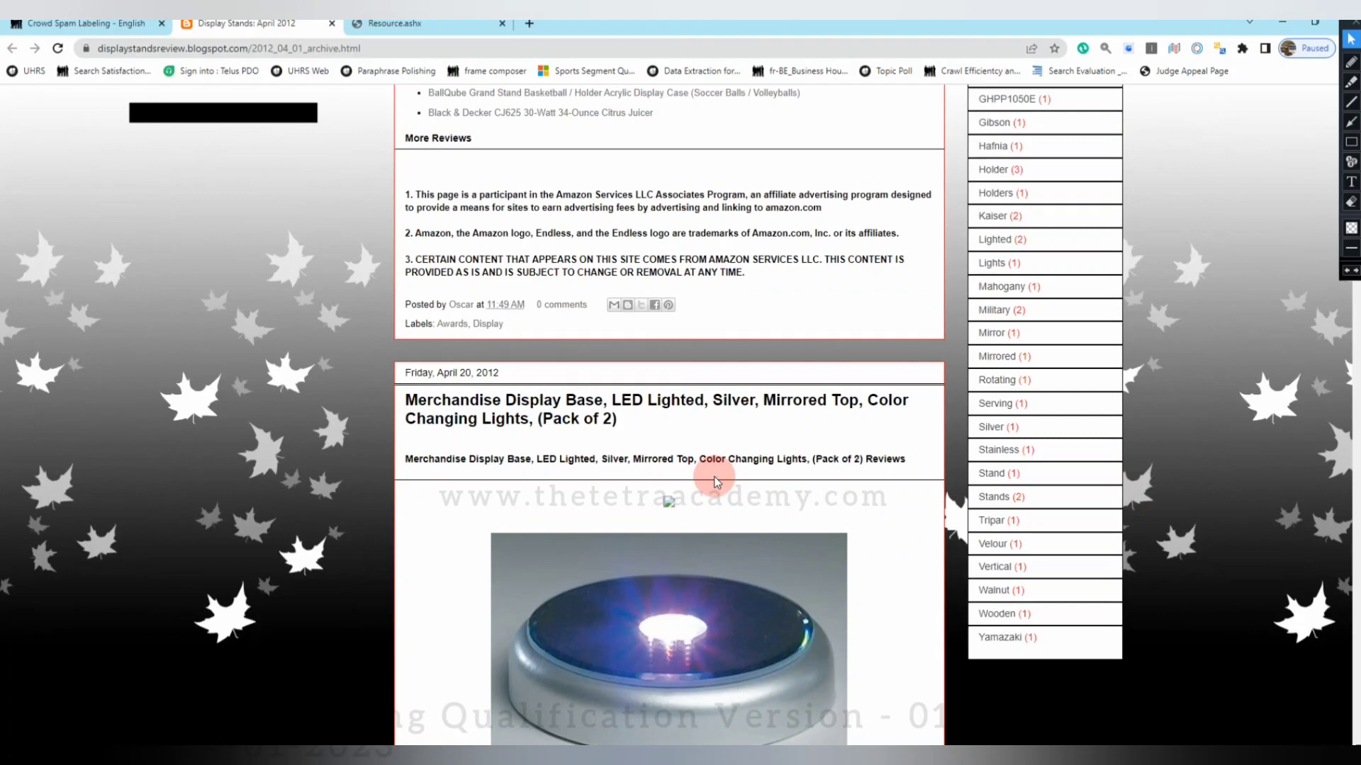
Check where the image link in the Merchandise Display Base post leads, and close both the linked page and the blog.
click(669, 503)
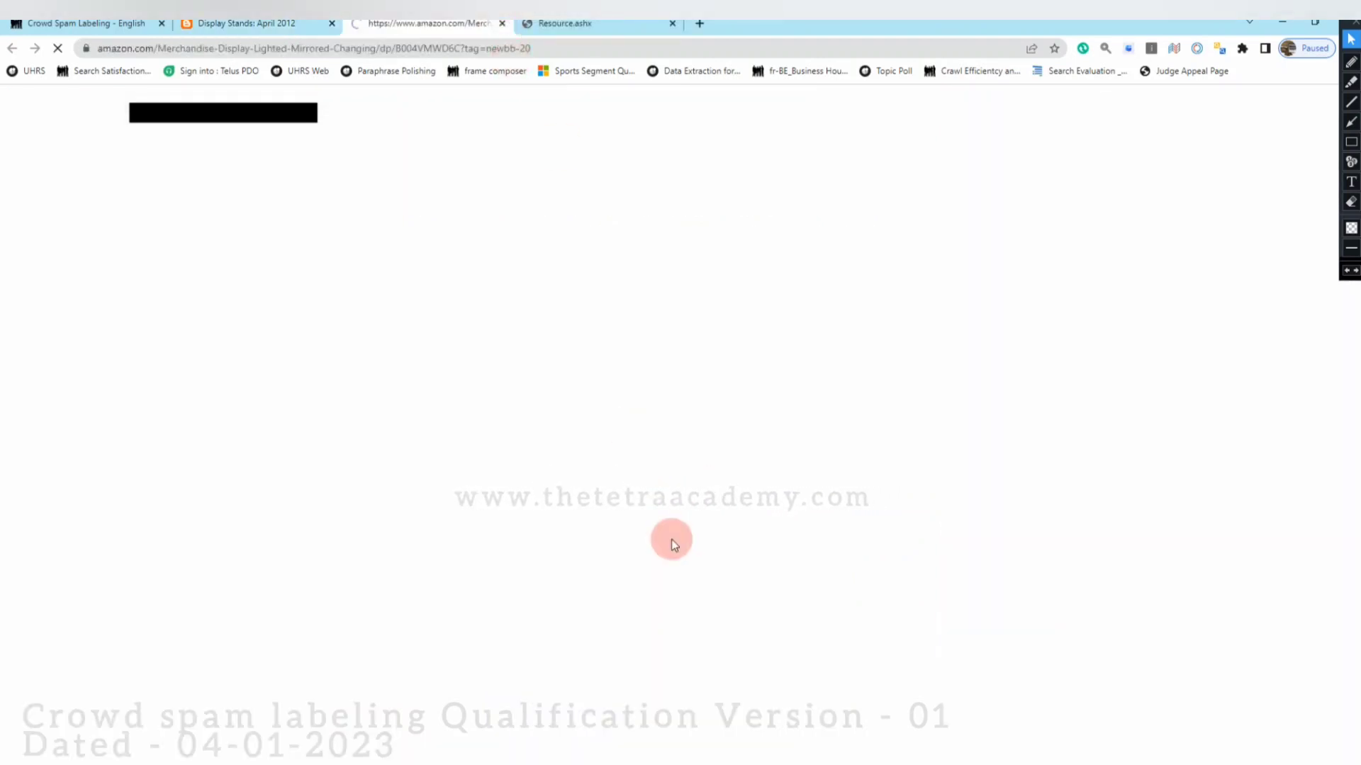
click(502, 23)
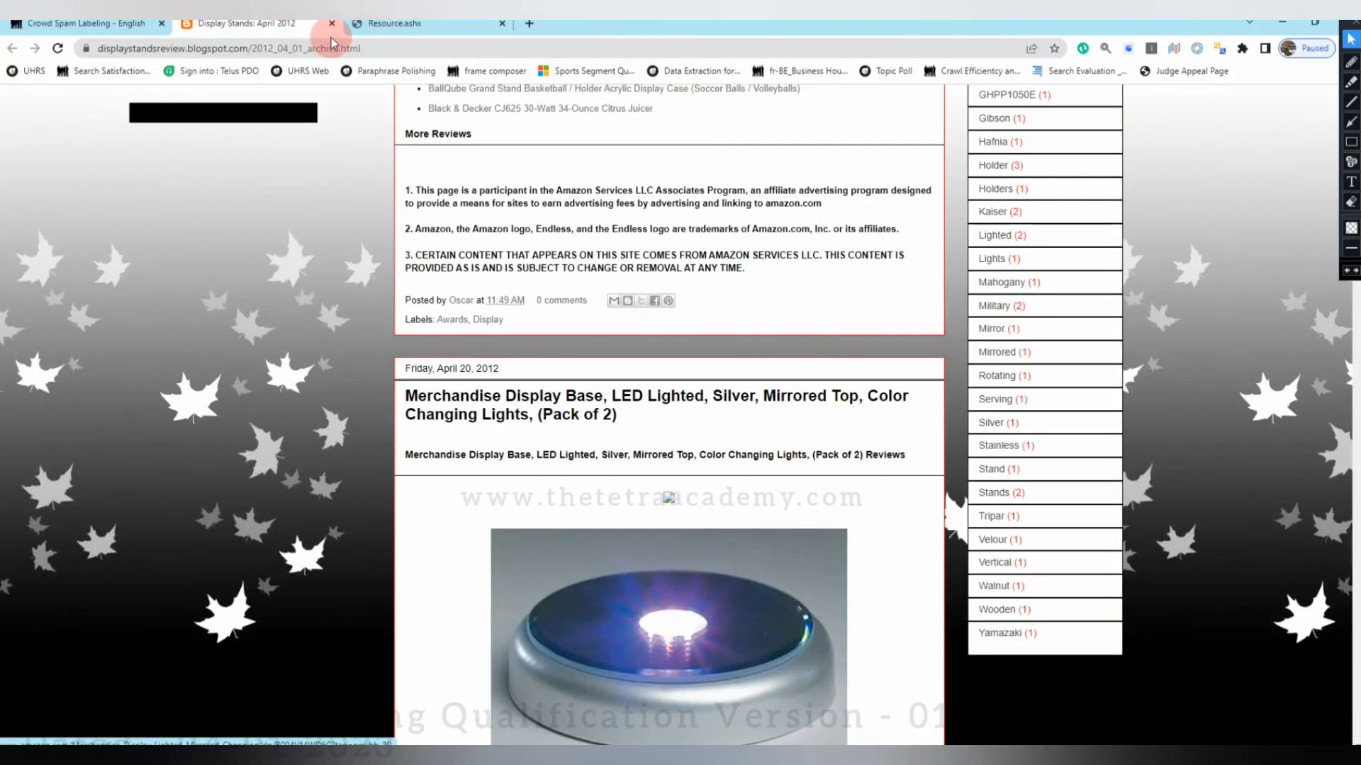
key(ctrl+w)
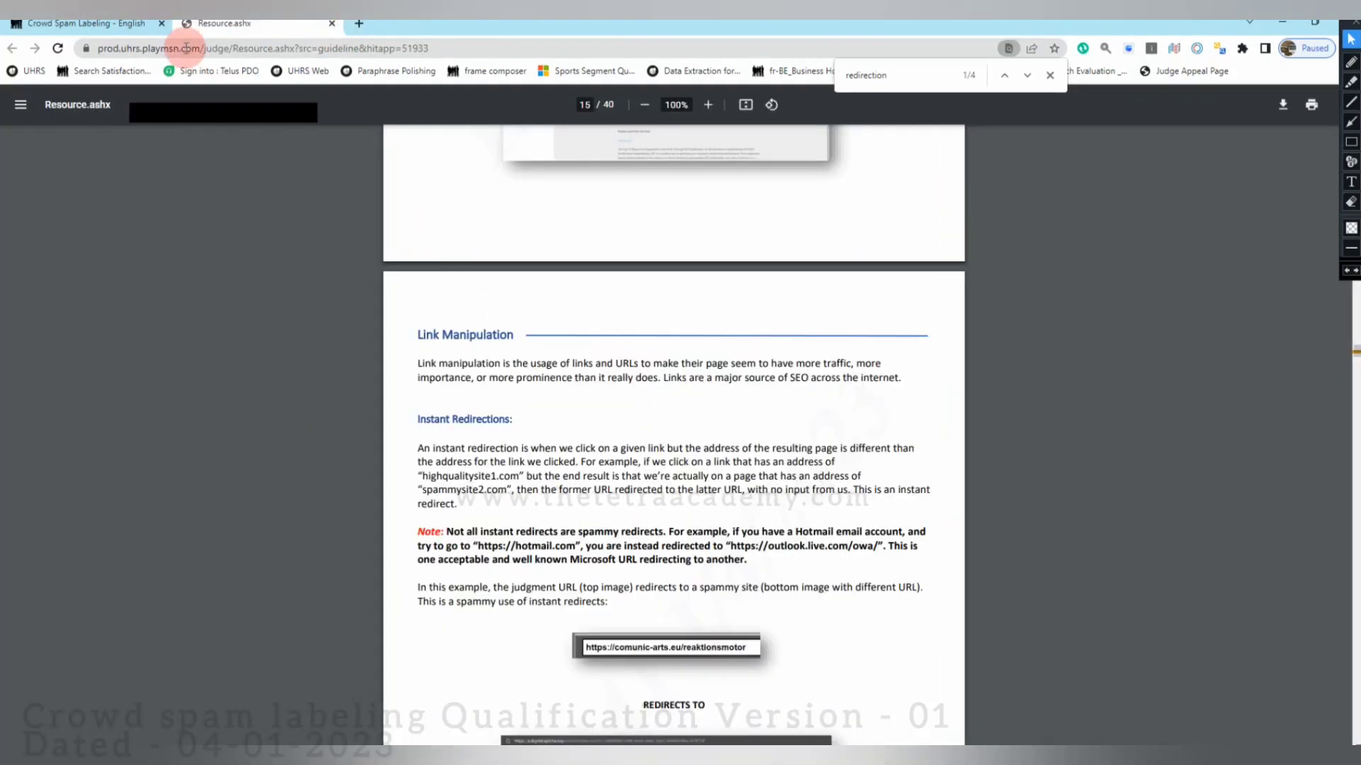
Rate the displaystandsreview.blogspot.com archive as Spam with Affiliation, Cheap Content and KW Stuffing, and submit the judgment.
key(ctrl+shift+Tab)
click(334, 320)
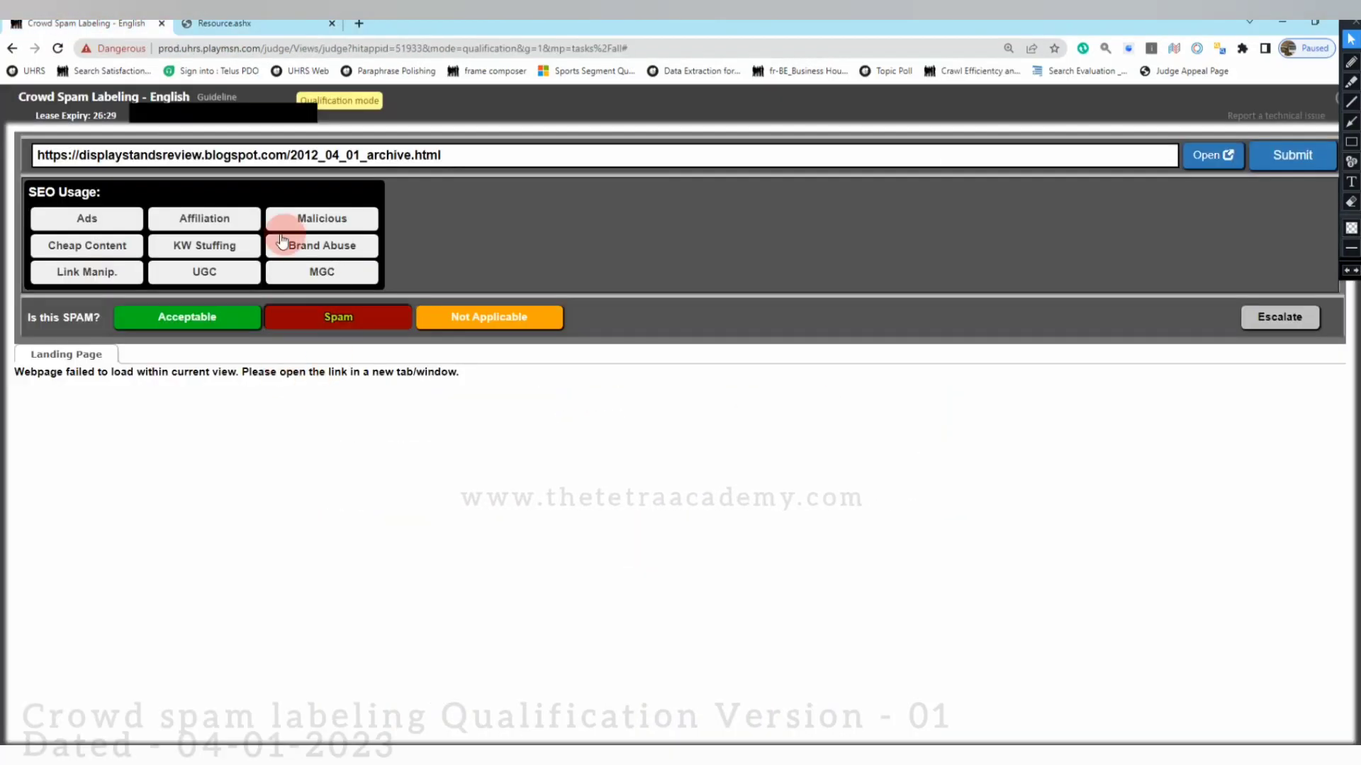
click(220, 218)
click(106, 252)
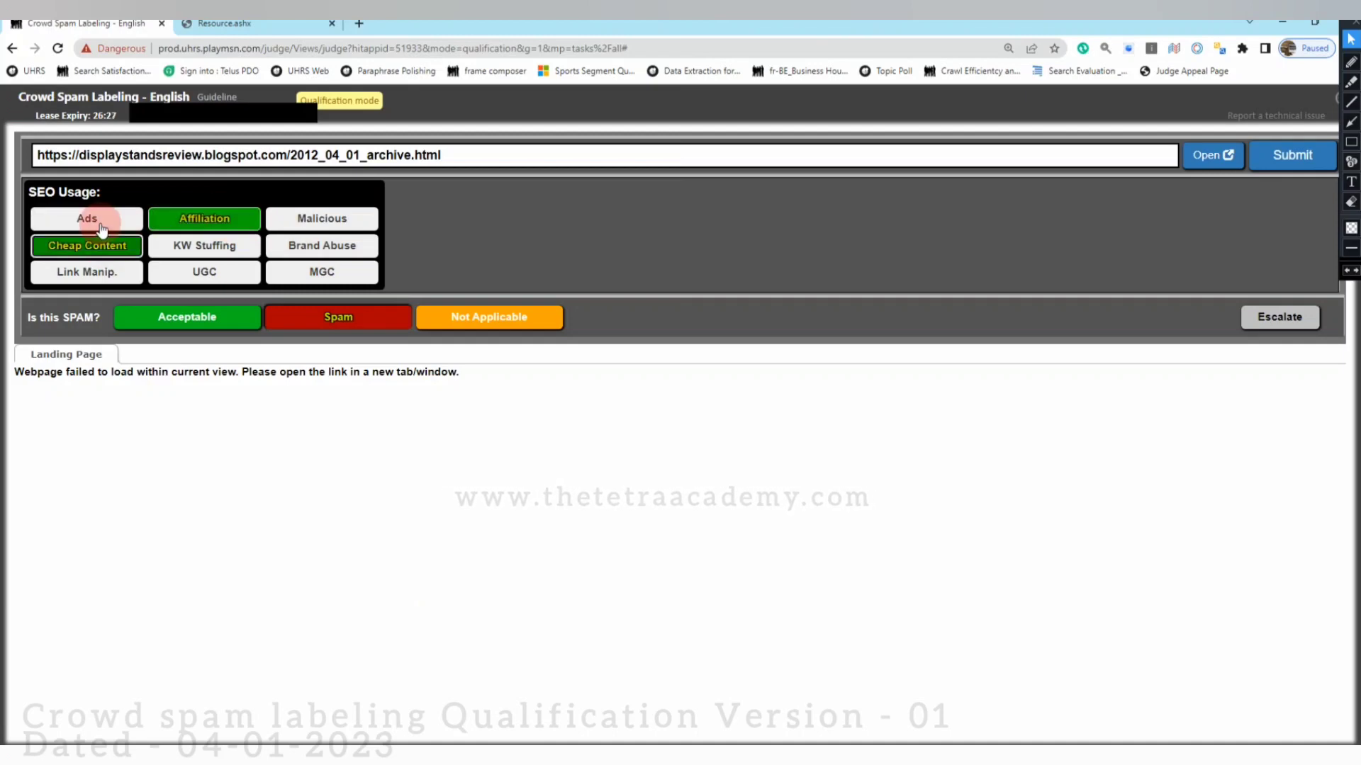
click(98, 281)
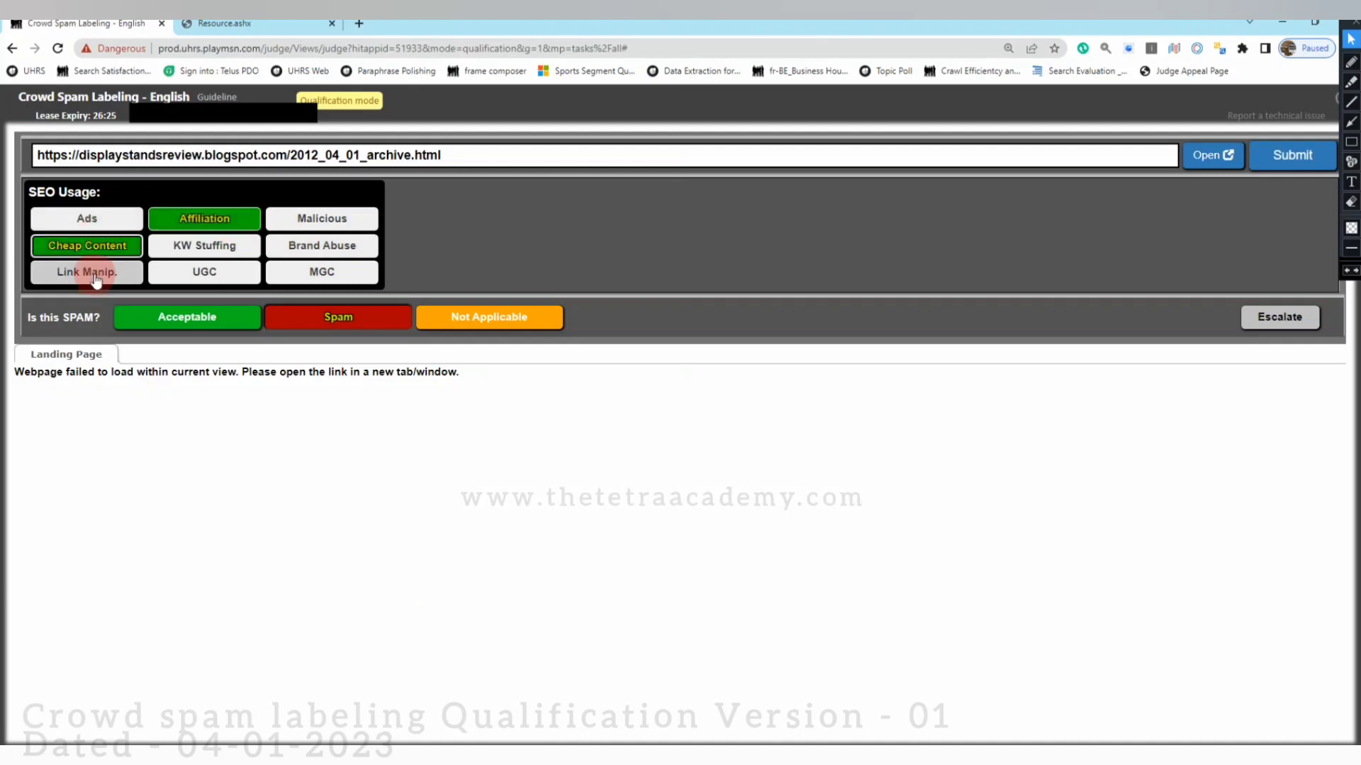
click(209, 247)
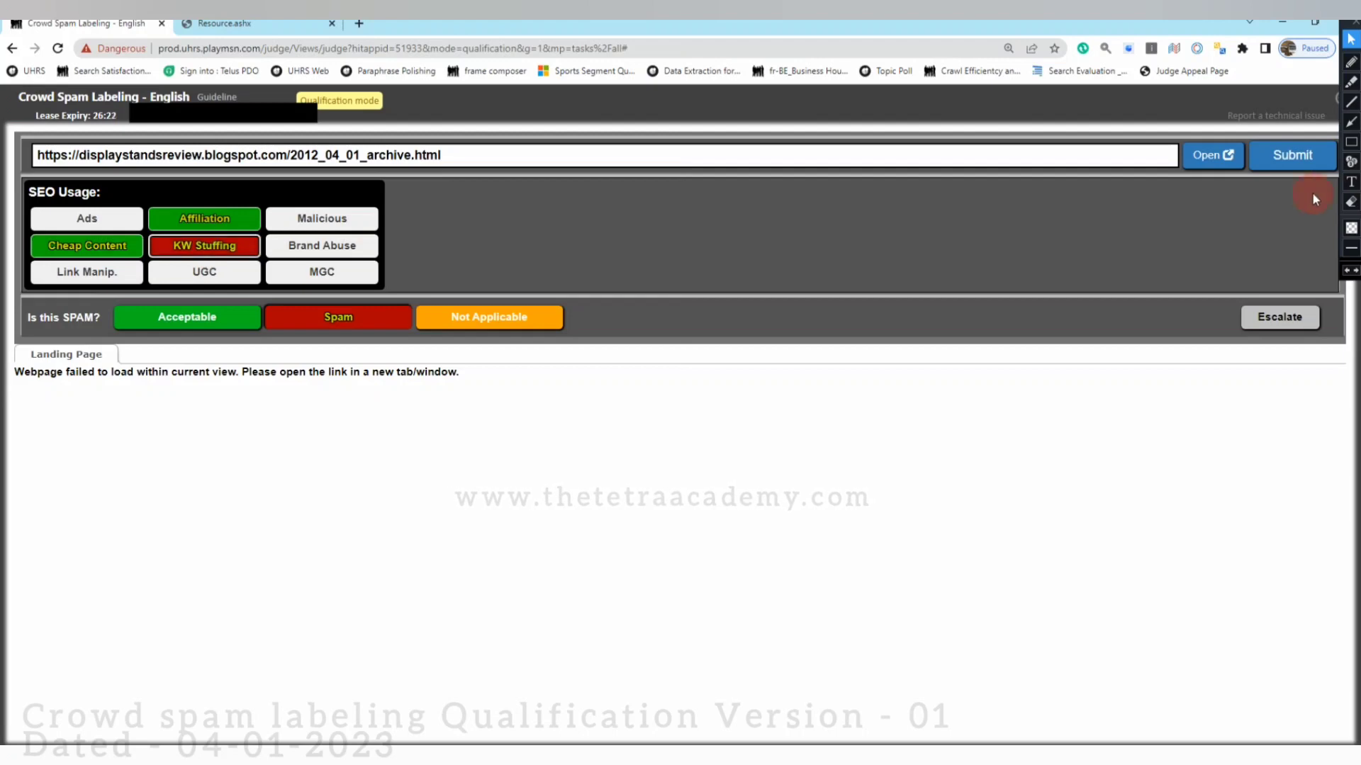
click(1292, 157)
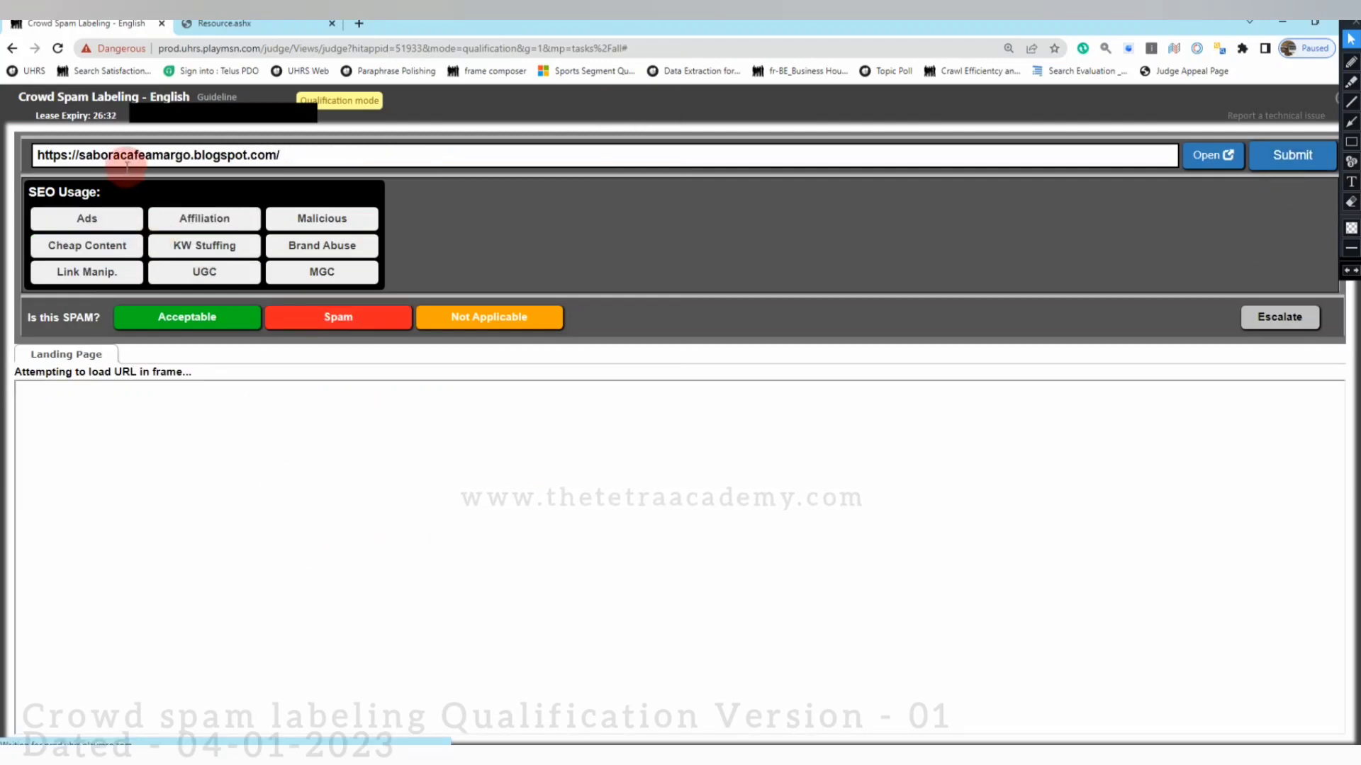
Inspect saboracafeamargo.blogspot.com in its own tab, rate it as Spam with Cheap Content, KW Stuffing and UGC, and submit the judgment.
click(1213, 158)
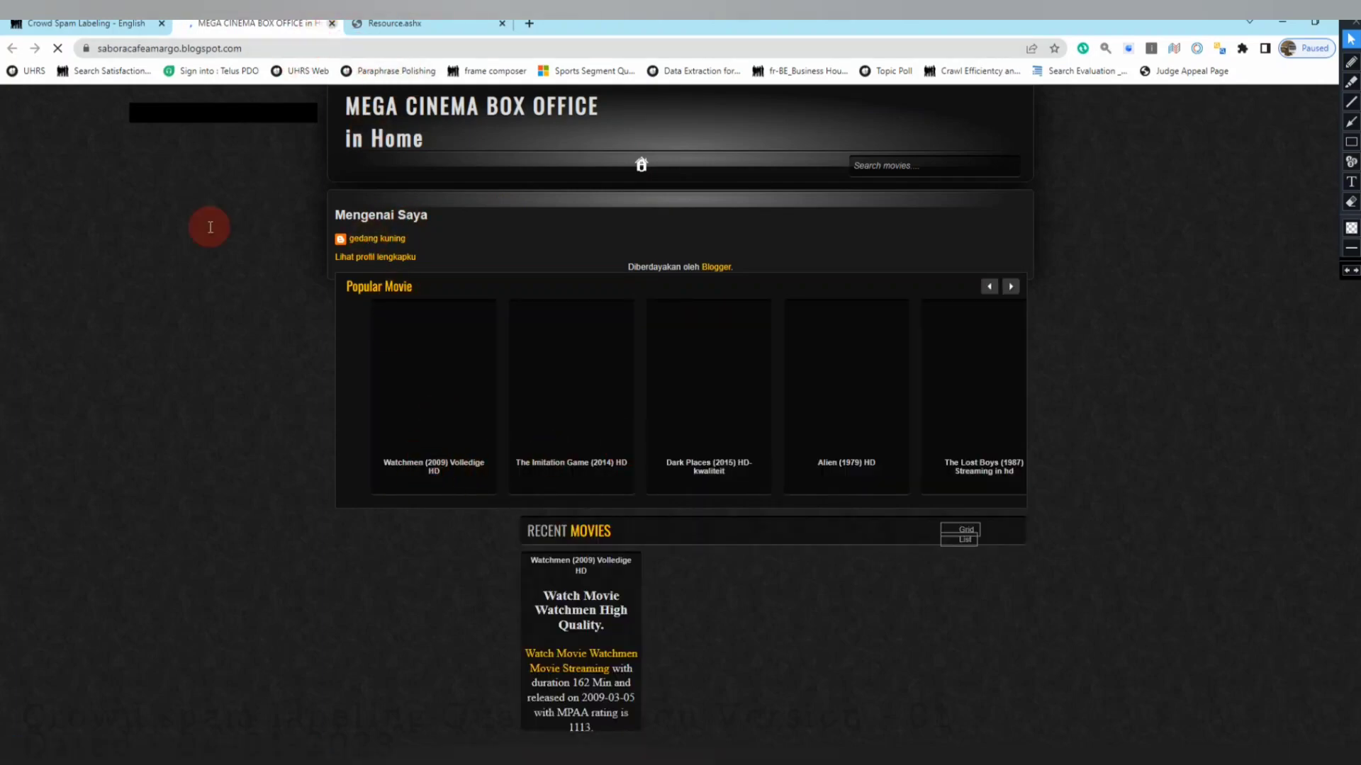
key(ctrl+shift+Tab)
click(347, 318)
click(92, 245)
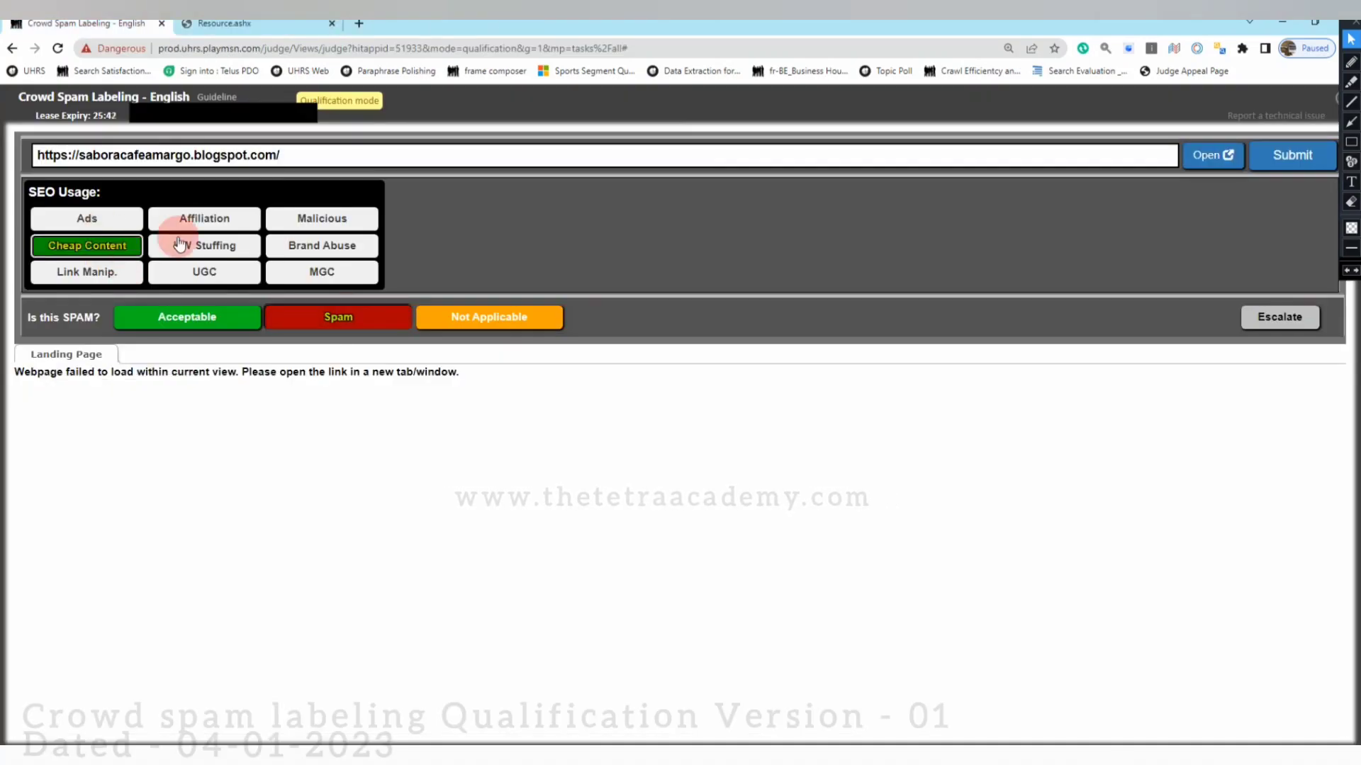
click(206, 246)
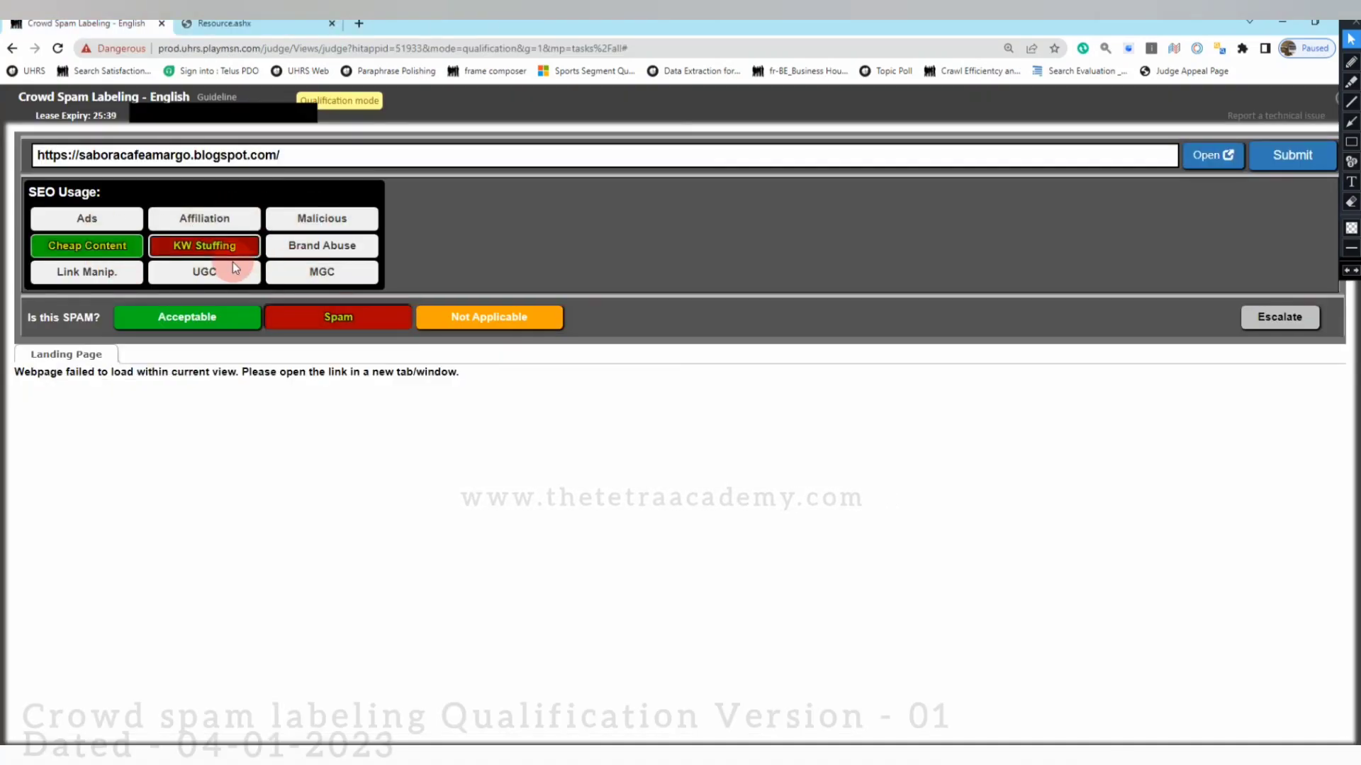
click(228, 271)
click(1304, 154)
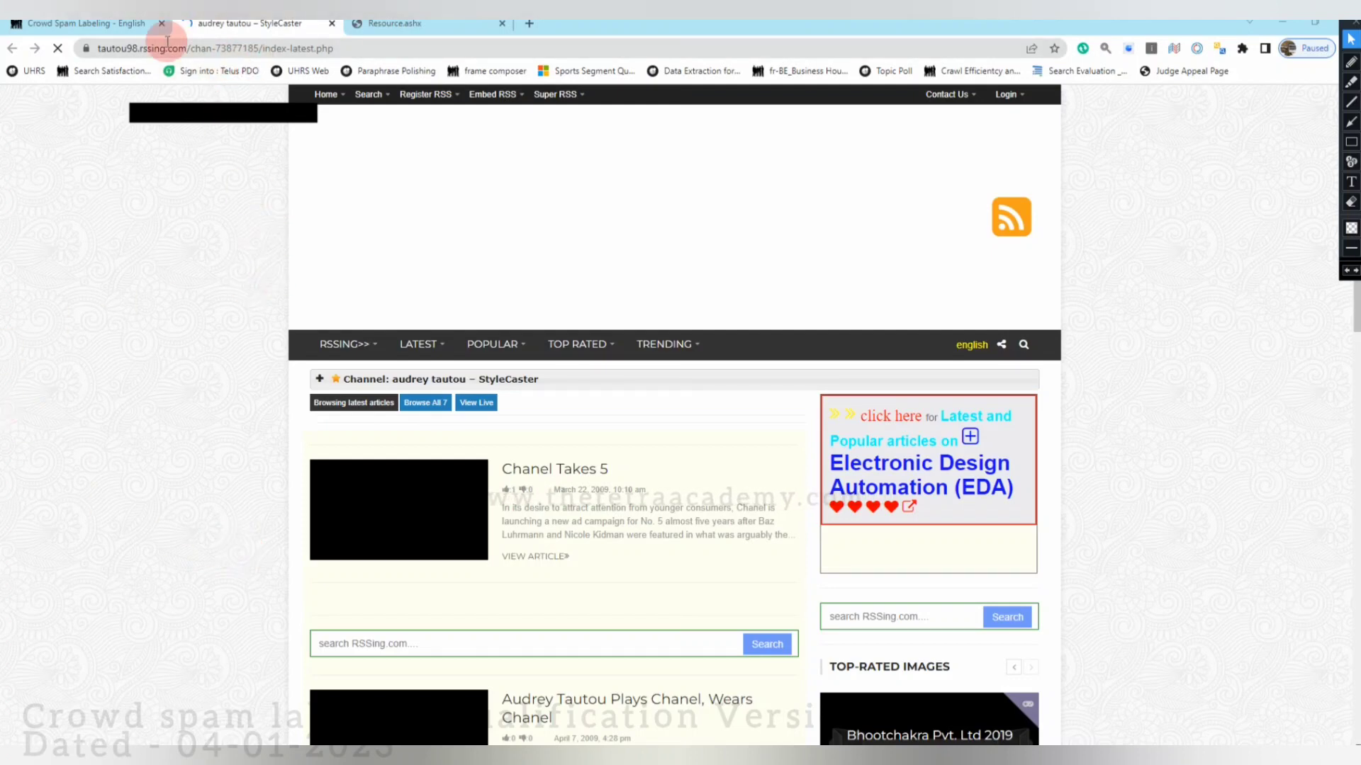
Compare the tautou98.rssing.com page's address with the task's URL, and review its article list and the Chanel Takes 5 article.
click(53, 23)
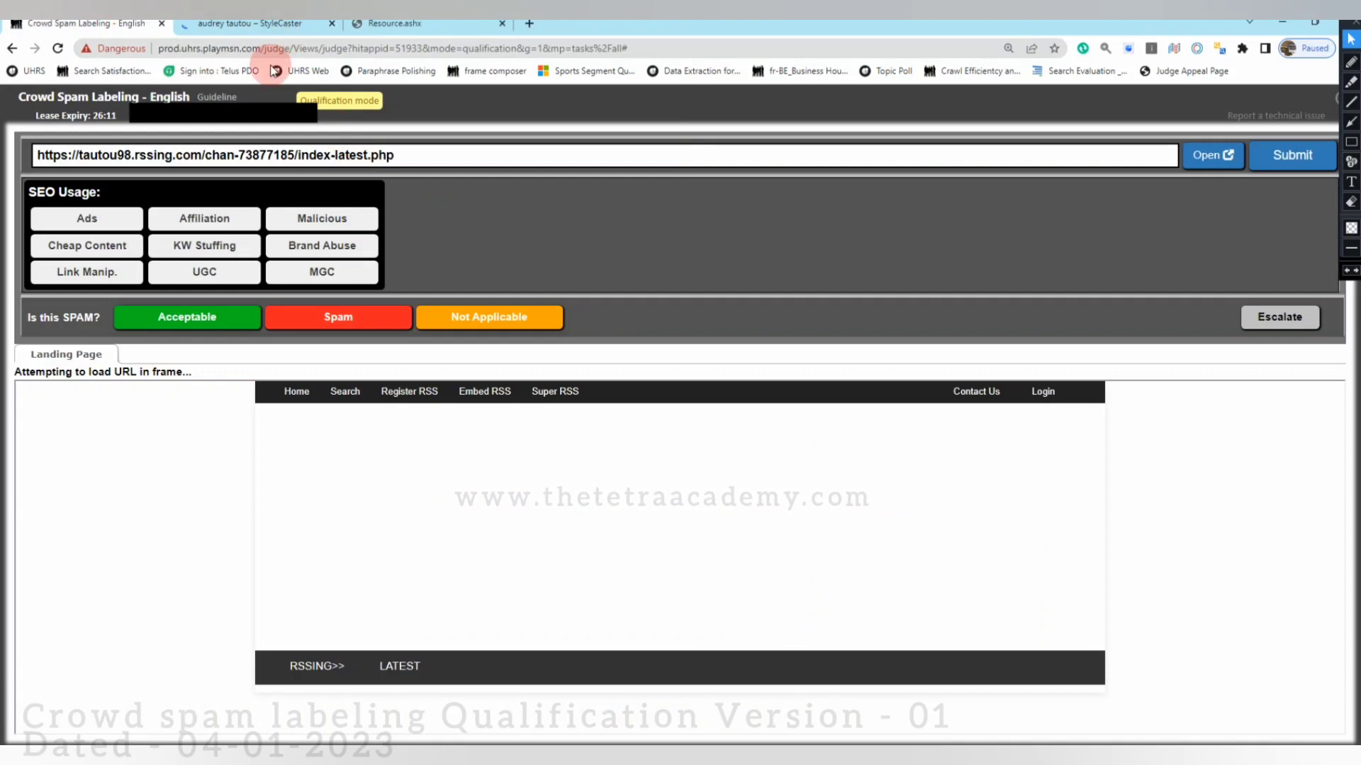
click(254, 24)
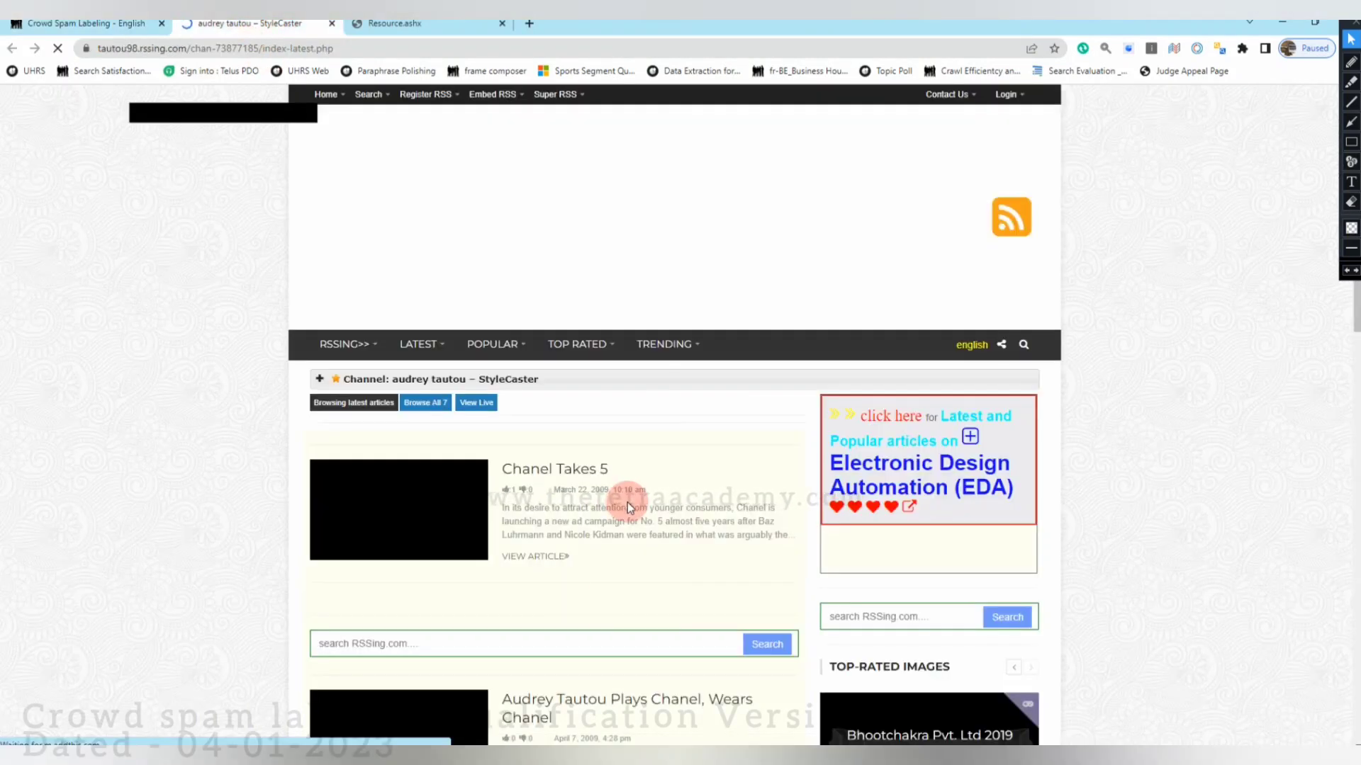
scroll(208, 427, down, 2)
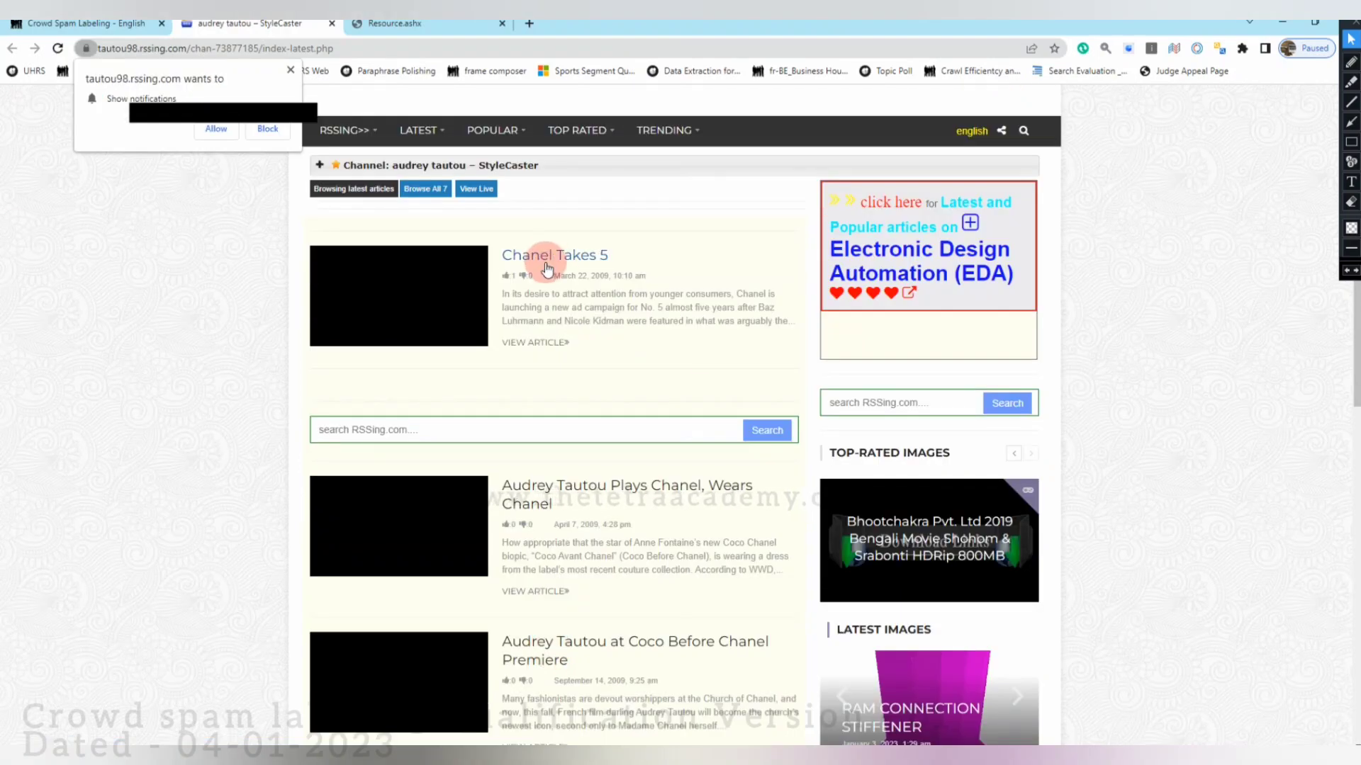
click(548, 257)
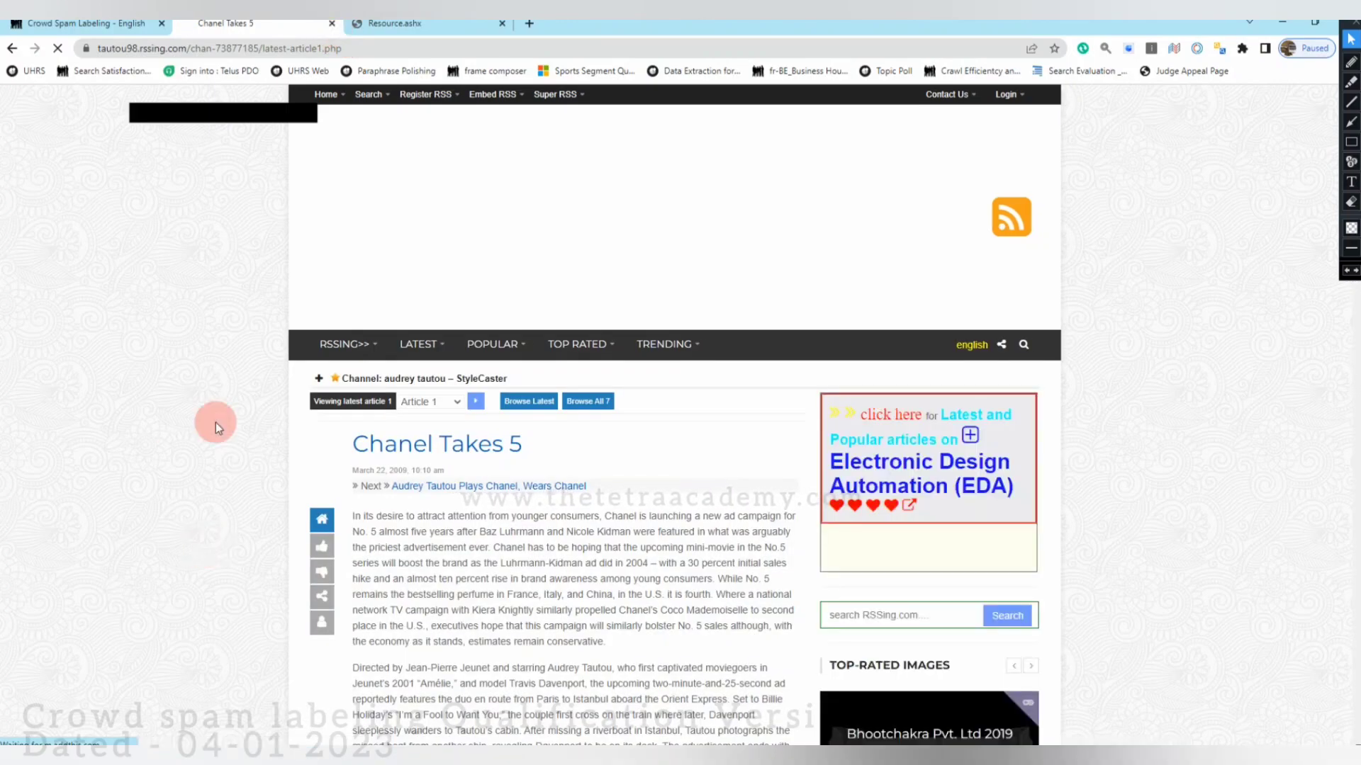
key(ctrl+w)
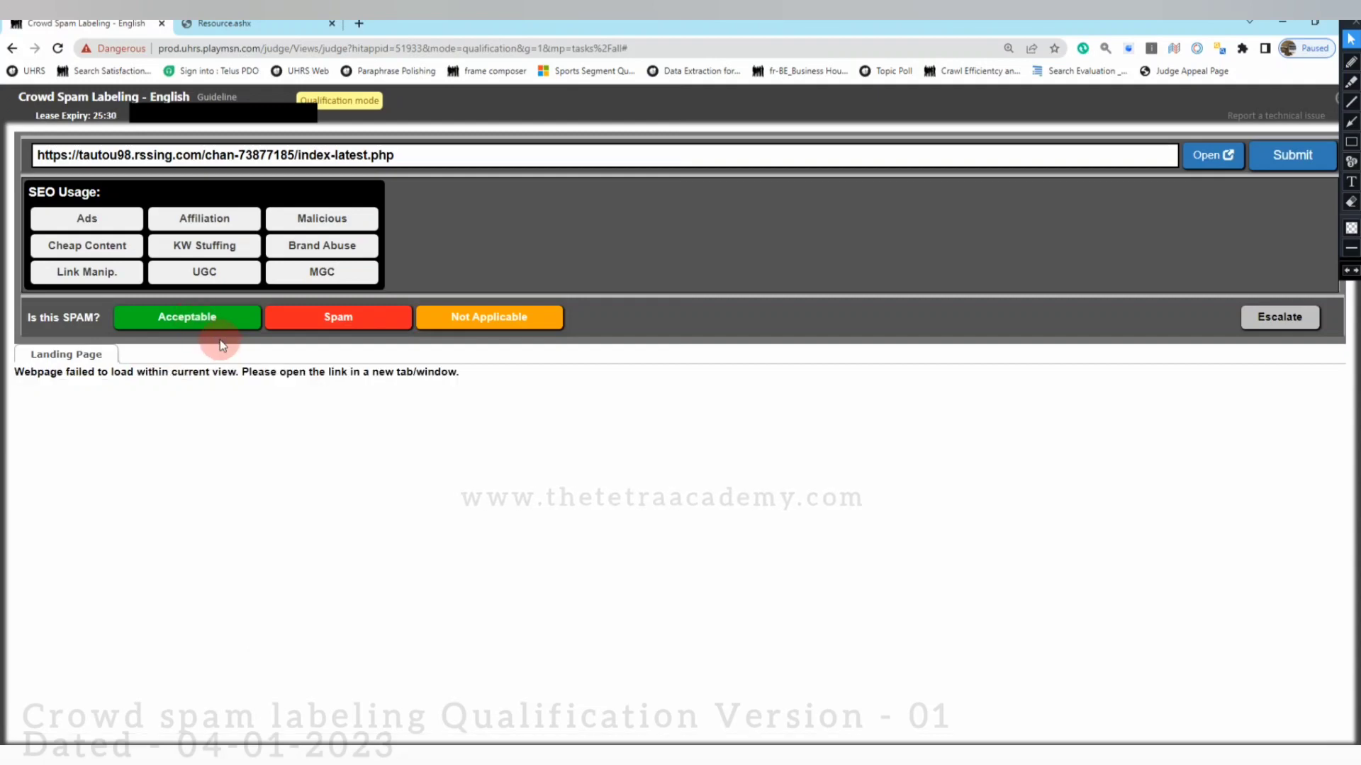
Rate the tautou98.rssing.com page as Acceptable with Ads, Cheap Content and UGC, submit the judgment, and start judging.
click(191, 317)
click(87, 220)
click(87, 245)
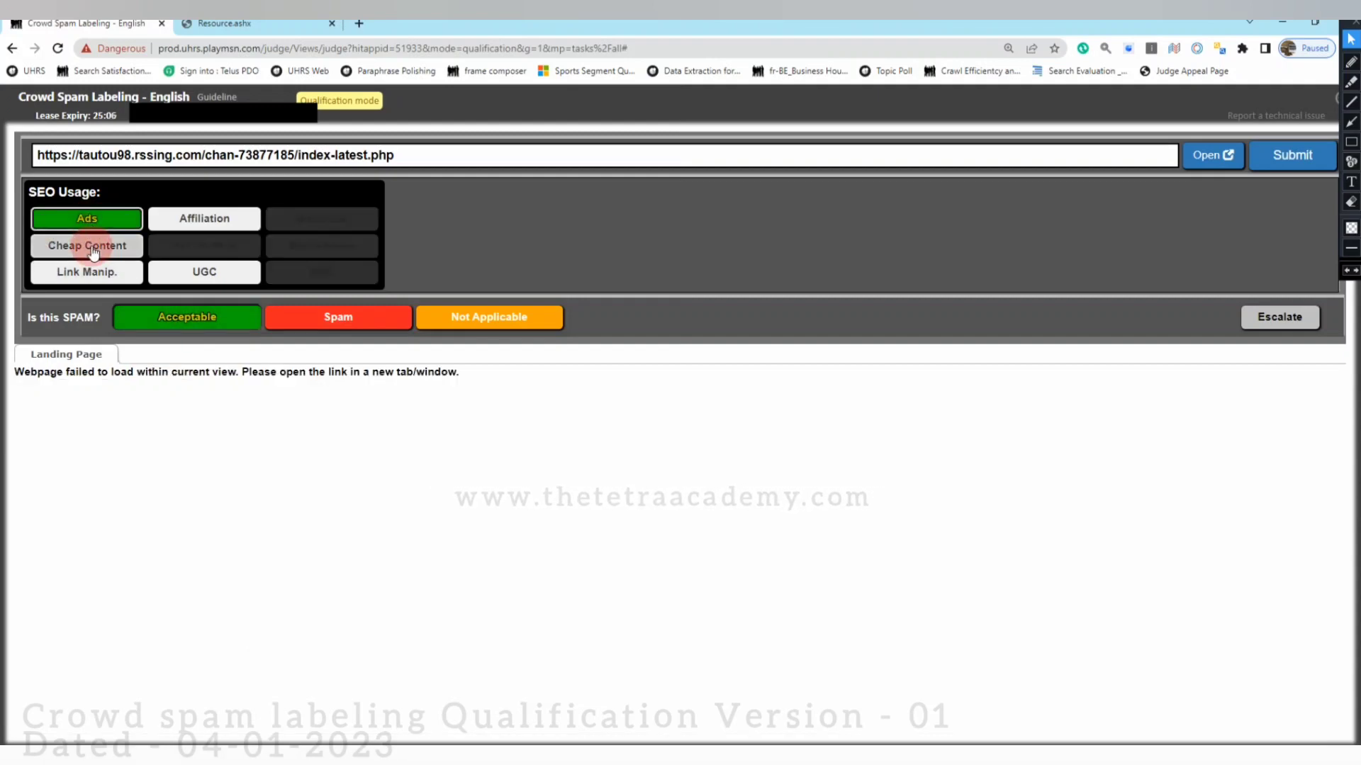
click(204, 271)
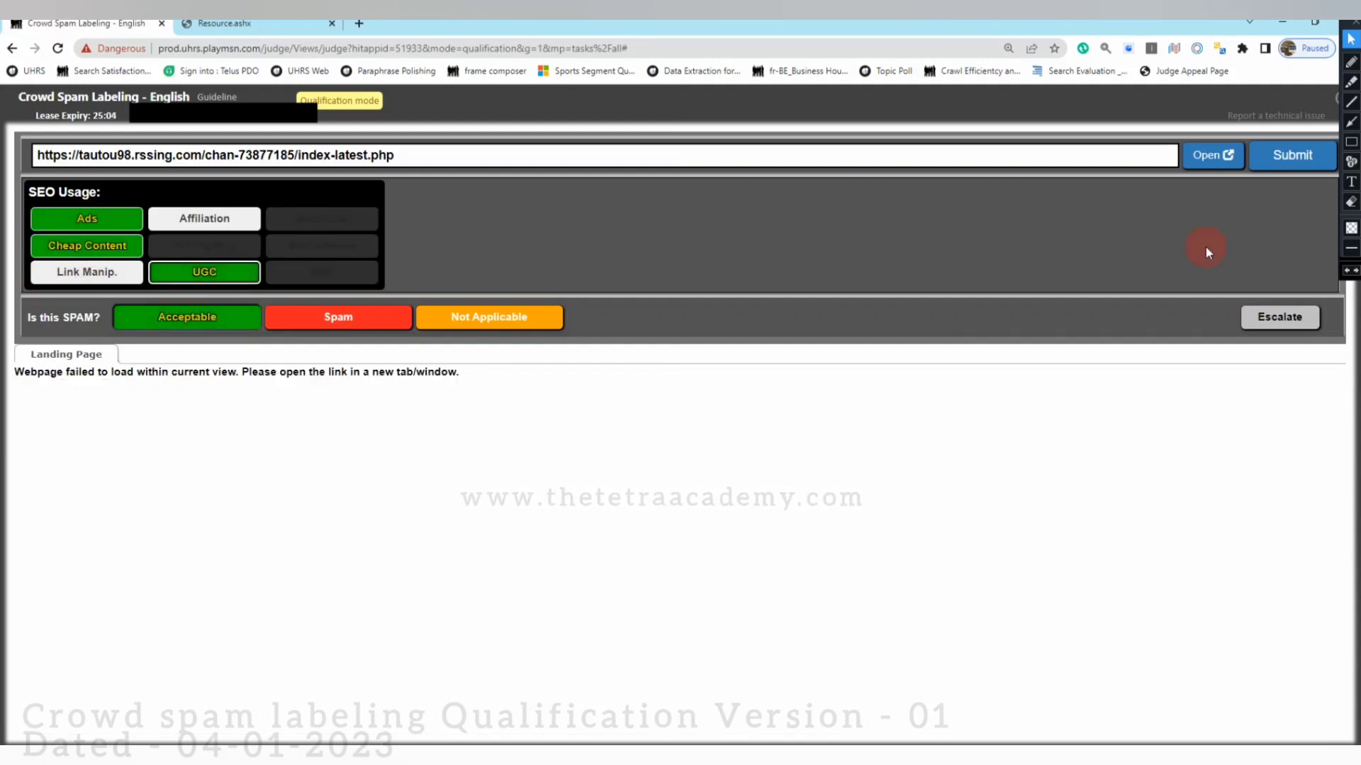
click(1292, 154)
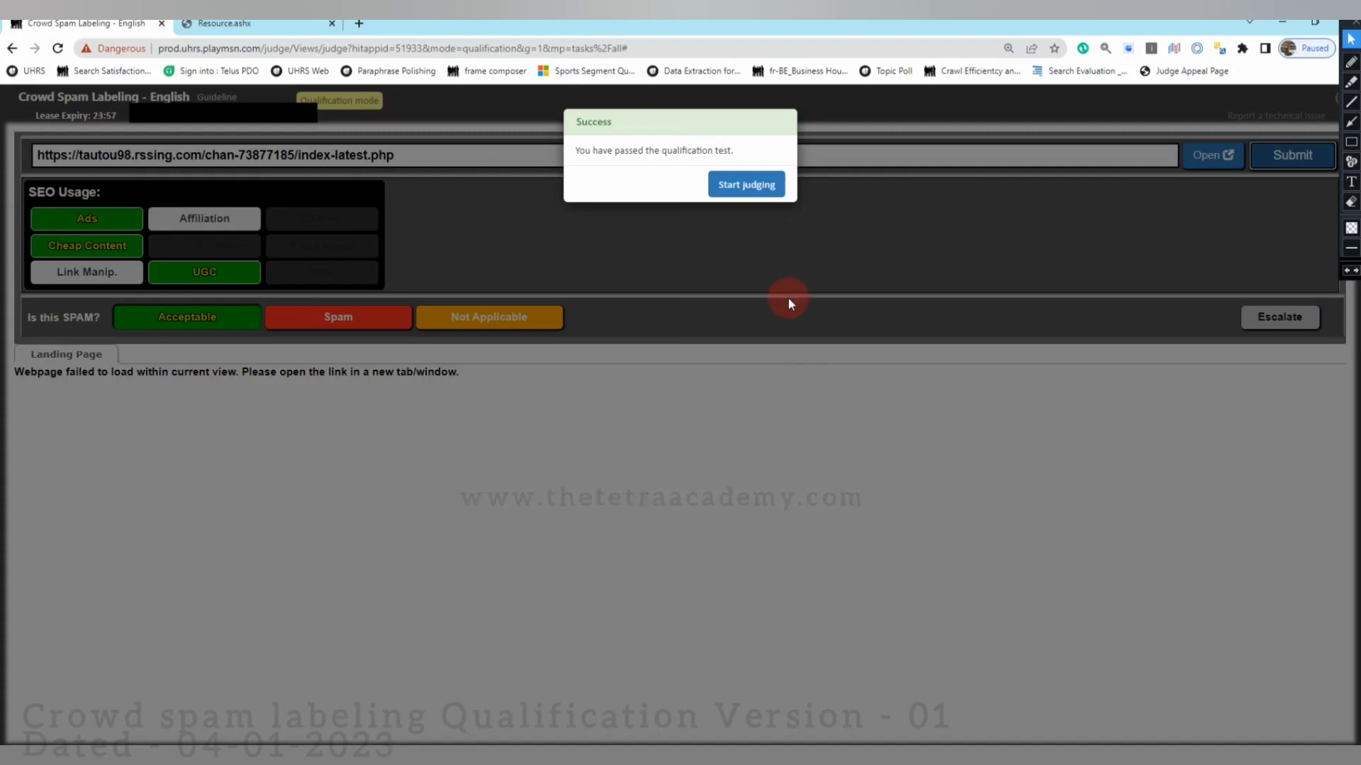
click(750, 189)
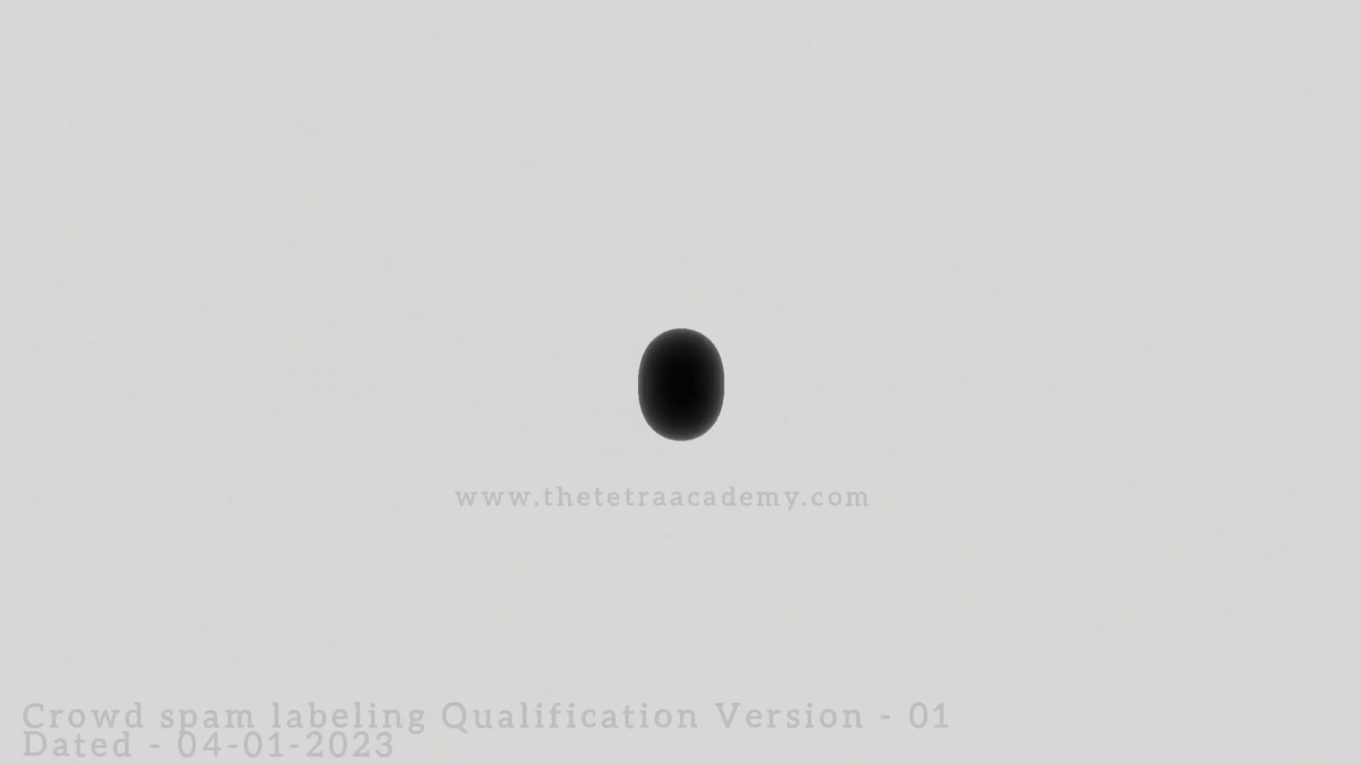